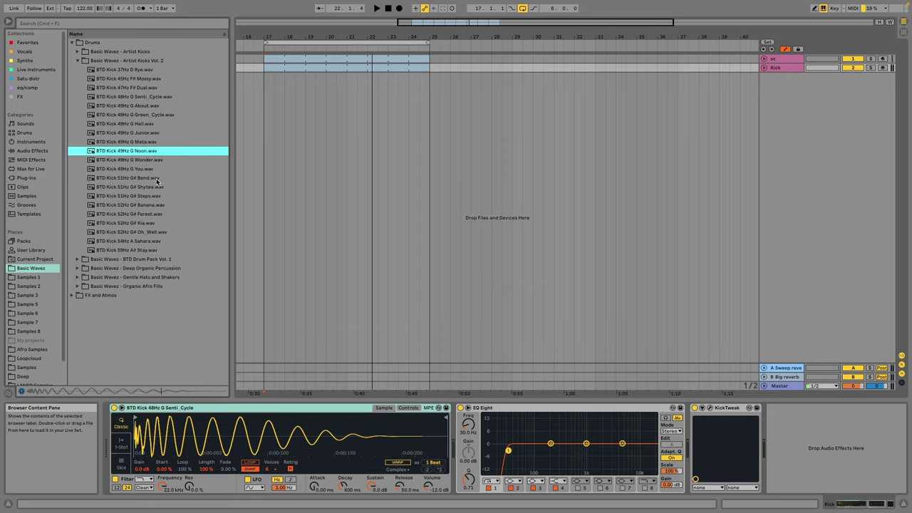
Step: Audition the kick samples in the Basic Wavez - Artist Kicks Vol. 2 folder
{"action": "left_click", "coordinate": [155, 179]}
{"action": "left_click", "coordinate": [151, 168]}
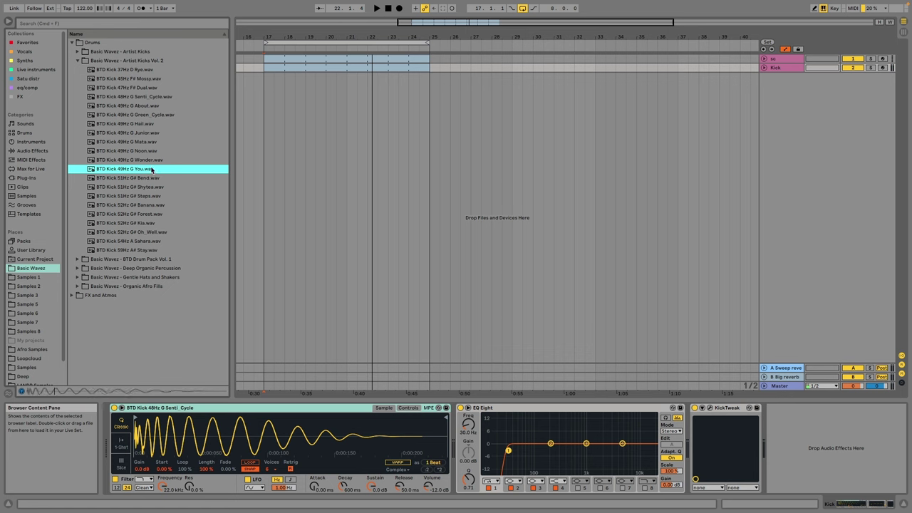
{"action": "left_click", "coordinate": [151, 163]}
{"action": "left_click", "coordinate": [153, 186]}
{"action": "left_click", "coordinate": [153, 196]}
{"action": "left_click", "coordinate": [154, 205]}
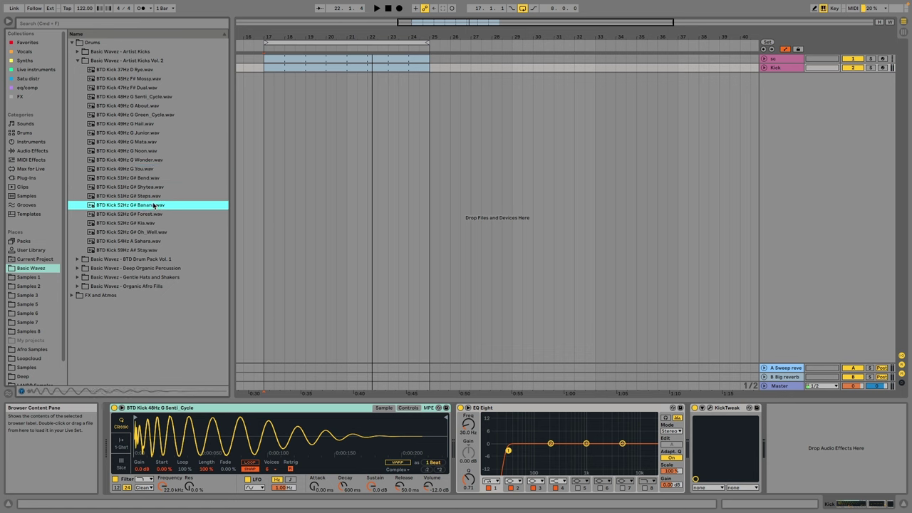
{"action": "left_click", "coordinate": [152, 215]}
{"action": "left_click", "coordinate": [155, 233]}
{"action": "left_click", "coordinate": [154, 223]}
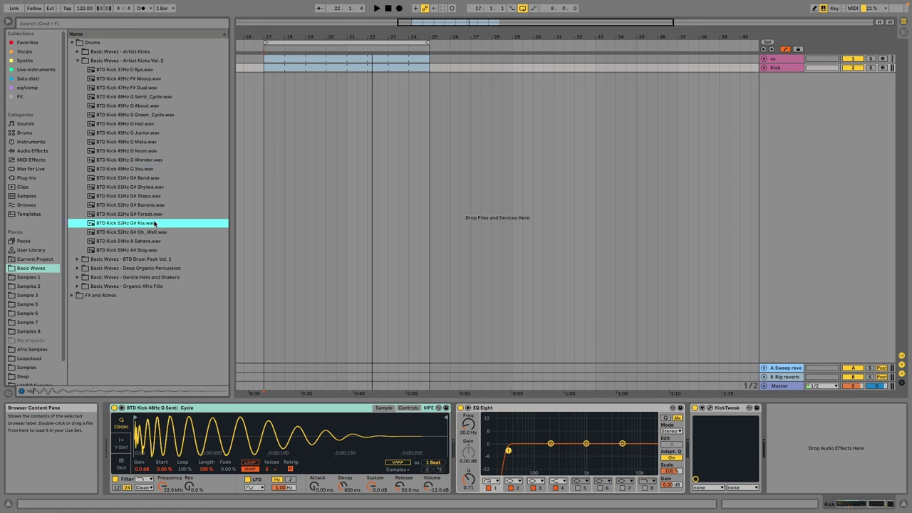
{"action": "left_click", "coordinate": [151, 241]}
{"action": "left_click", "coordinate": [151, 249]}
{"action": "left_click", "coordinate": [145, 141]}
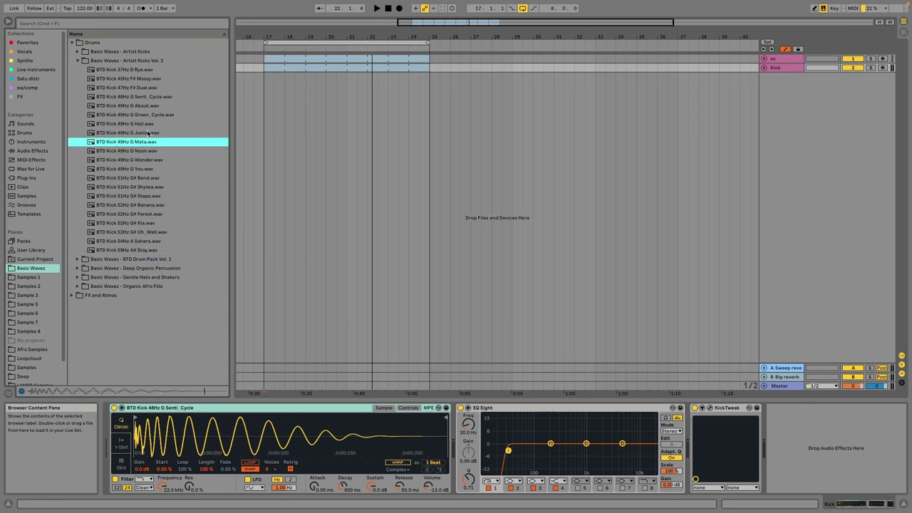
{"action": "left_click", "coordinate": [147, 132]}
{"action": "left_click", "coordinate": [149, 124]}
{"action": "left_click", "coordinate": [148, 115]}
{"action": "left_click", "coordinate": [146, 106]}
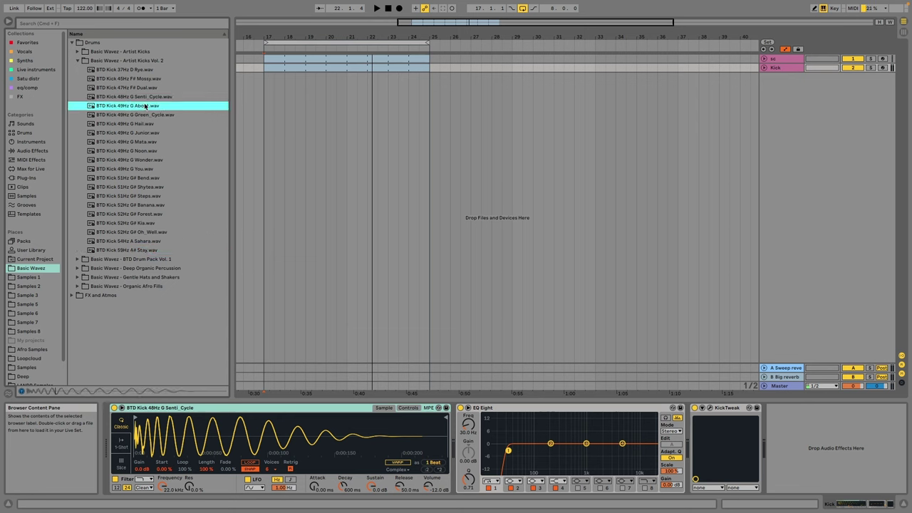
Step: Load BTD Kick 49Hz G About.wav onto the Kick track and set it to 1-Shot mode with a 46.6 ms fade out
{"action": "left_click", "coordinate": [149, 114]}
{"action": "left_click", "coordinate": [148, 105]}
{"action": "left_click", "coordinate": [143, 97]}
{"action": "left_click", "coordinate": [138, 107]}
{"action": "double_click", "coordinate": [143, 108]}
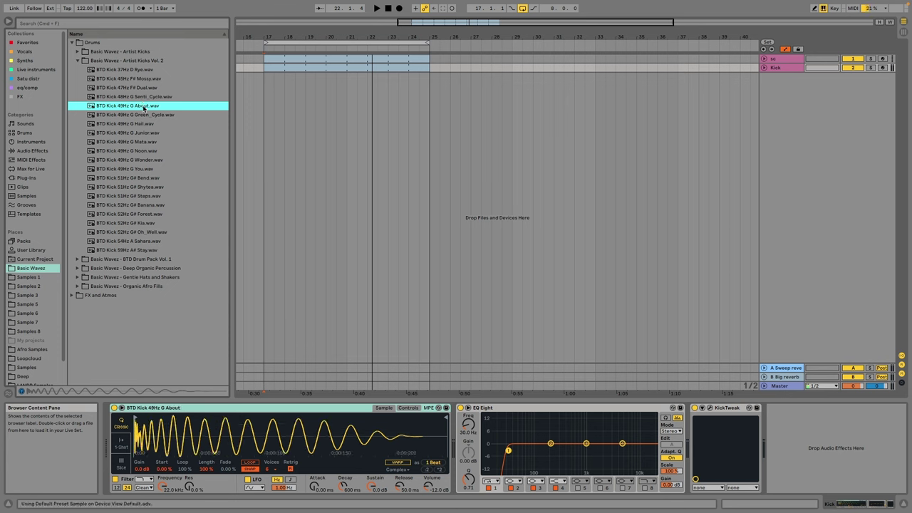
{"action": "left_click", "coordinate": [123, 444]}
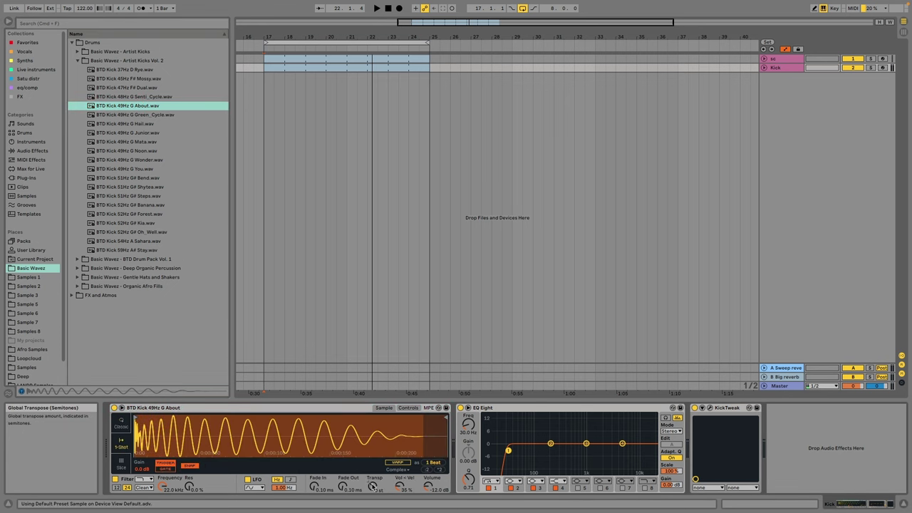
{"action": "left_click_drag", "start_coordinate": [343, 487], "coordinate": [342, 463]}
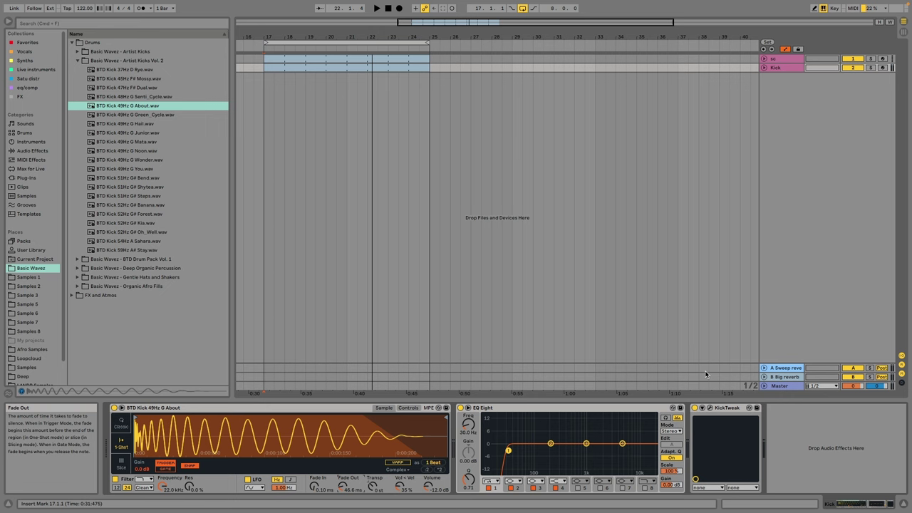
Step: Lower KickTweak's Effect amount to slightly below the middle and play the loop
{"action": "left_click", "coordinate": [710, 408]}
{"action": "left_click_drag", "start_coordinate": [156, 184], "coordinate": [142, 187]}
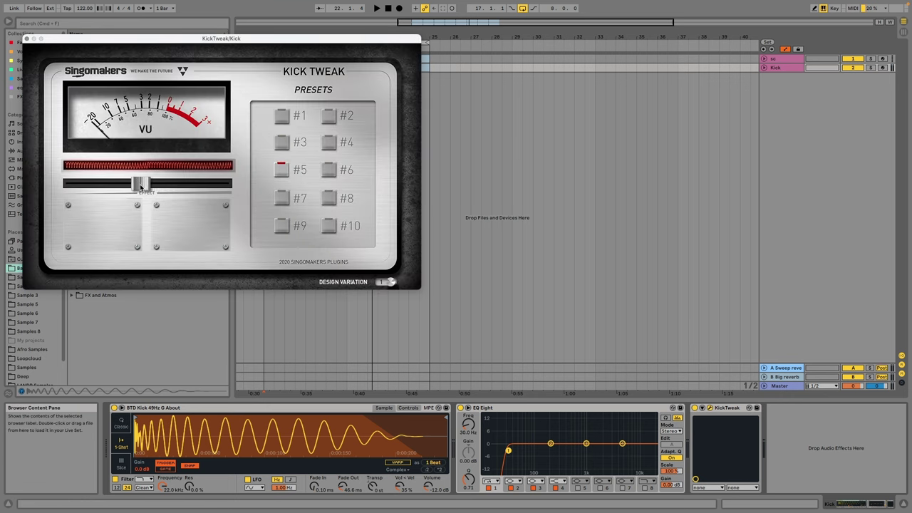
{"action": "key", "text": "space"}
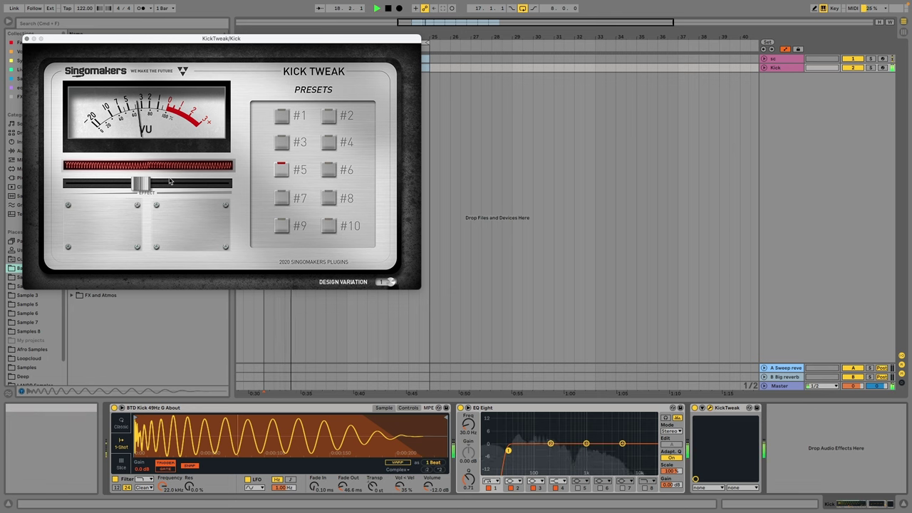
Step: Solo and unfold the Kick track, then close the KickTweak window and stop playback
{"action": "left_click", "coordinate": [763, 68]}
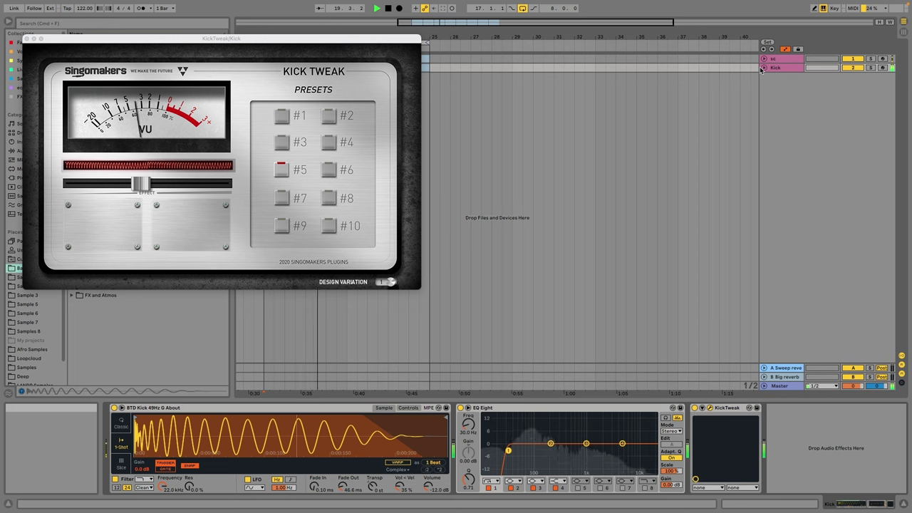
{"action": "left_click", "coordinate": [869, 67]}
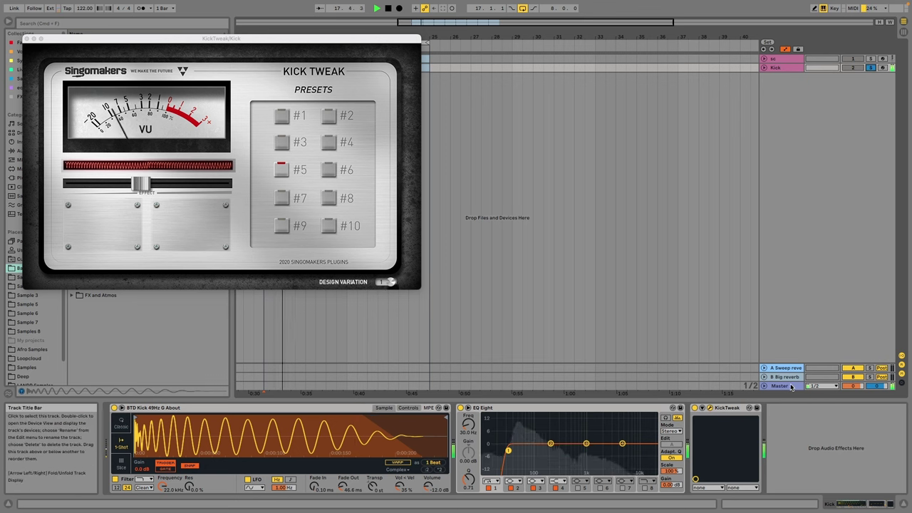
{"action": "left_click", "coordinate": [764, 68]}
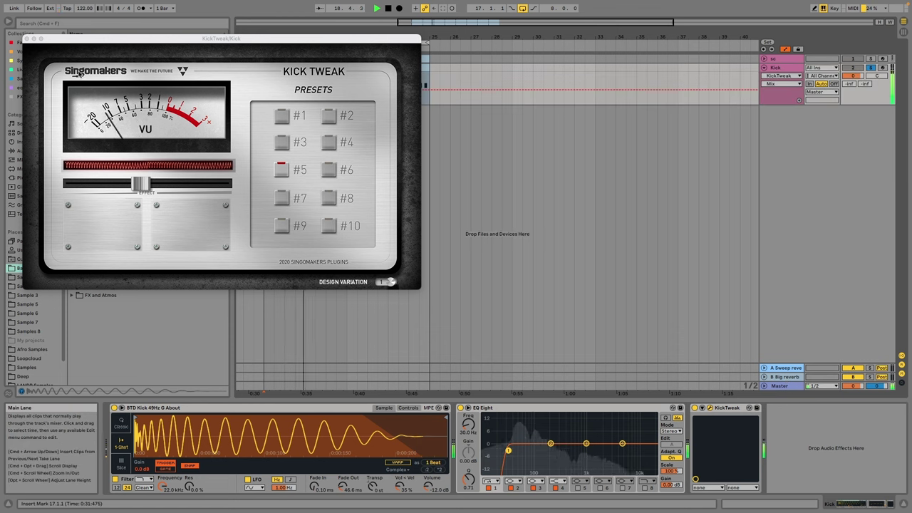
{"action": "left_click", "coordinate": [26, 39]}
{"action": "key", "text": "space"}
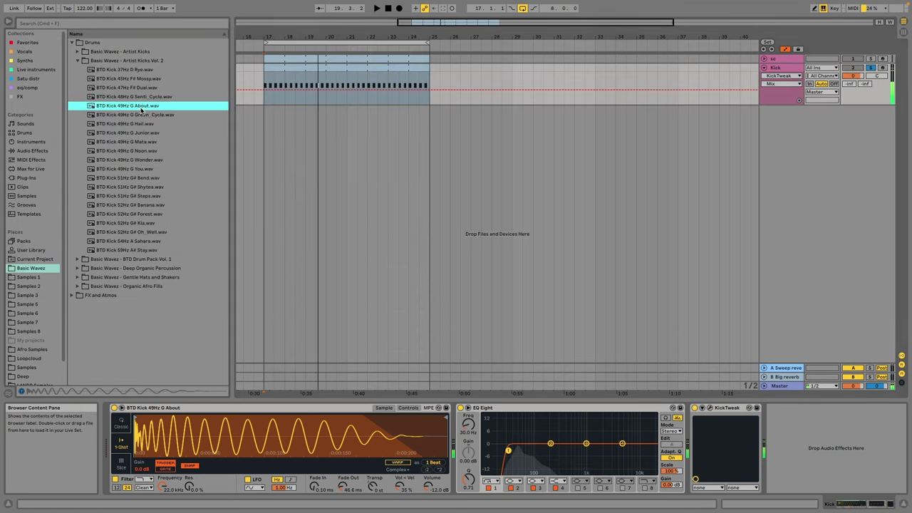
Step: Play the soloed kick with KickTweak bypassed and compare it with EQ Eight off and on
{"action": "left_click", "coordinate": [129, 124]}
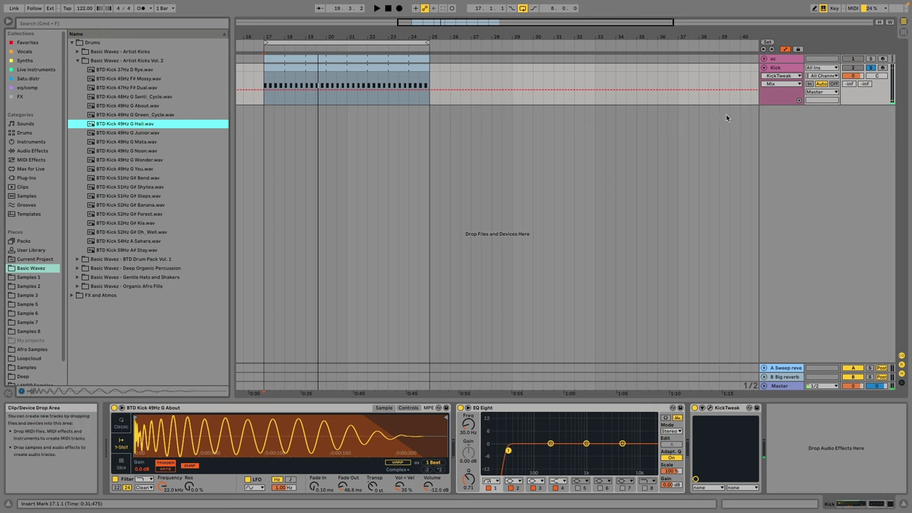
{"action": "left_click", "coordinate": [789, 69]}
{"action": "left_click", "coordinate": [475, 408]}
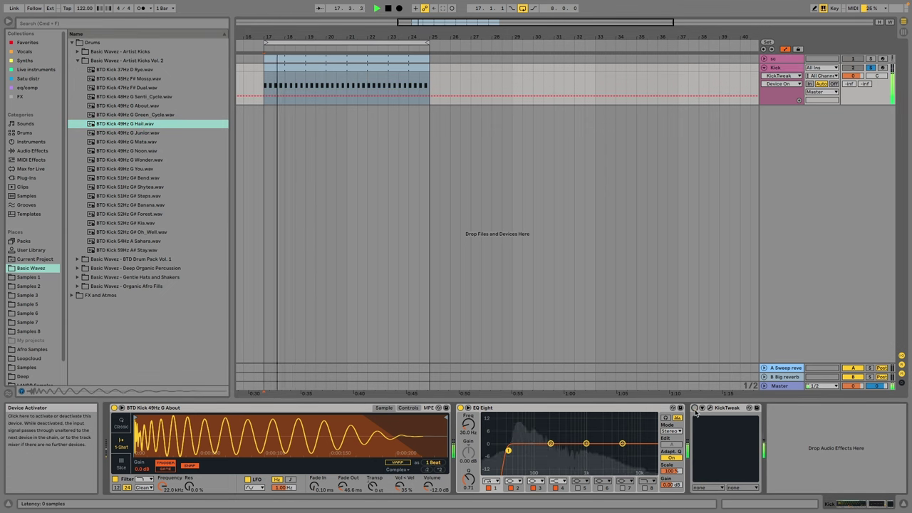
{"action": "left_click", "coordinate": [460, 408]}
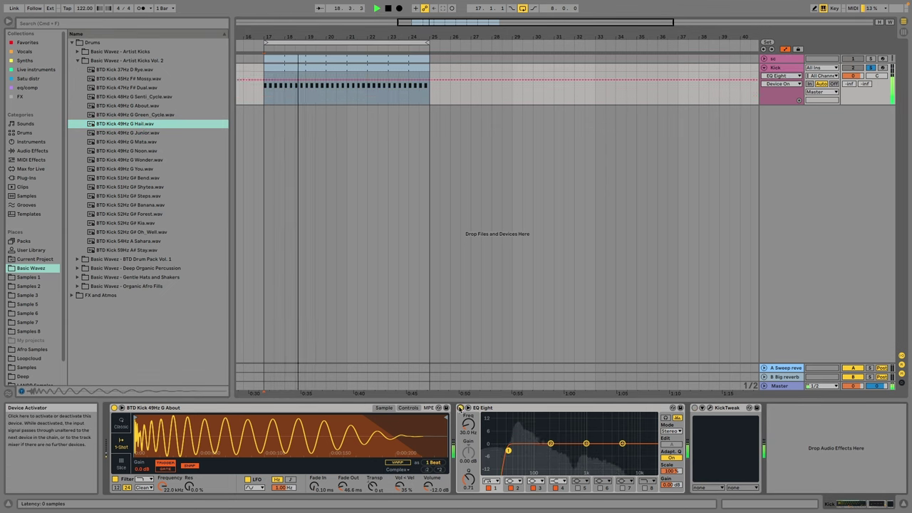
{"action": "left_click", "coordinate": [461, 407]}
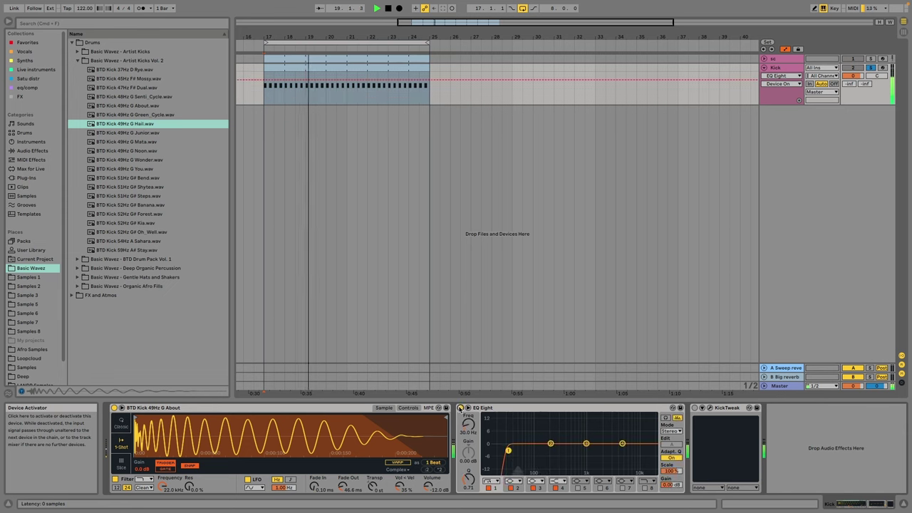
Step: Unfold the Master track and examine its device chain, including Tuner and Endless Smile
{"action": "left_click", "coordinate": [764, 387]}
{"action": "left_click", "coordinate": [782, 348]}
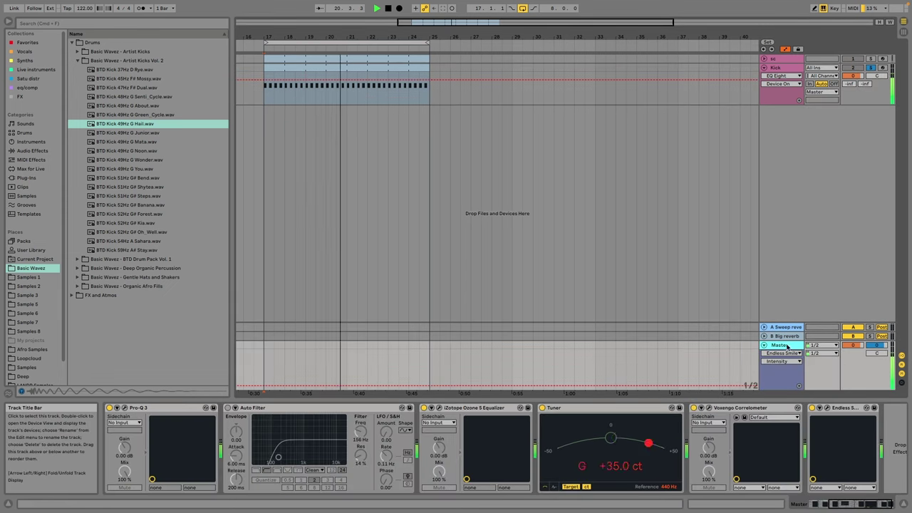
{"action": "left_click_drag", "start_coordinate": [173, 132], "coordinate": [204, 220]}
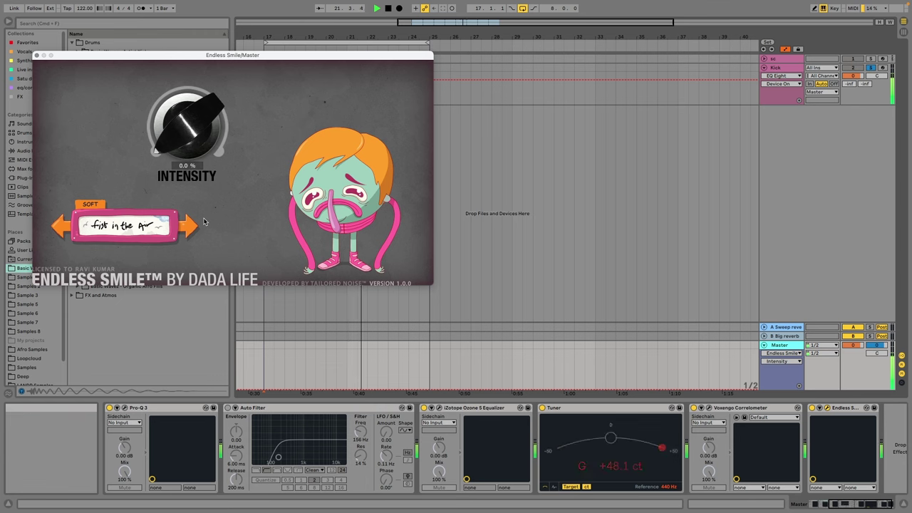
Step: Reactivate KickTweak on the Kick track and close the Endless Smile window
{"action": "left_click", "coordinate": [781, 68]}
{"action": "left_click", "coordinate": [695, 408]}
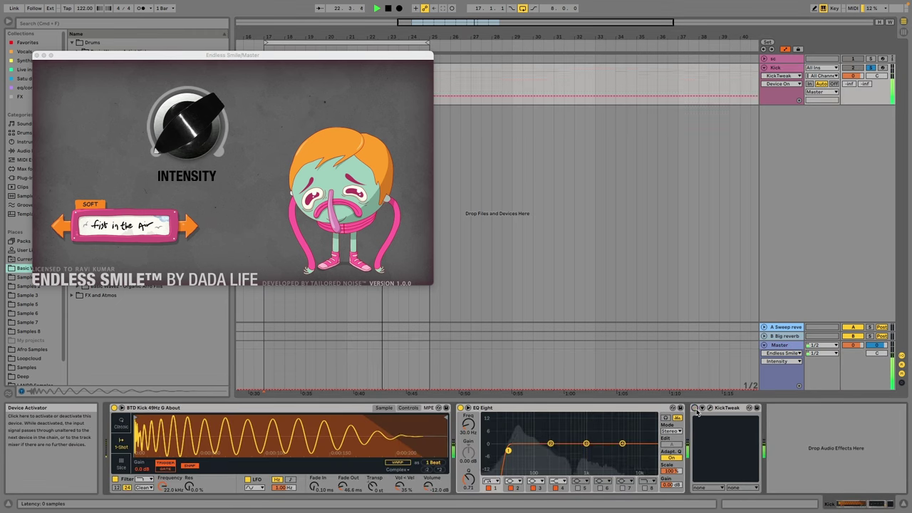
{"action": "left_click", "coordinate": [37, 56]}
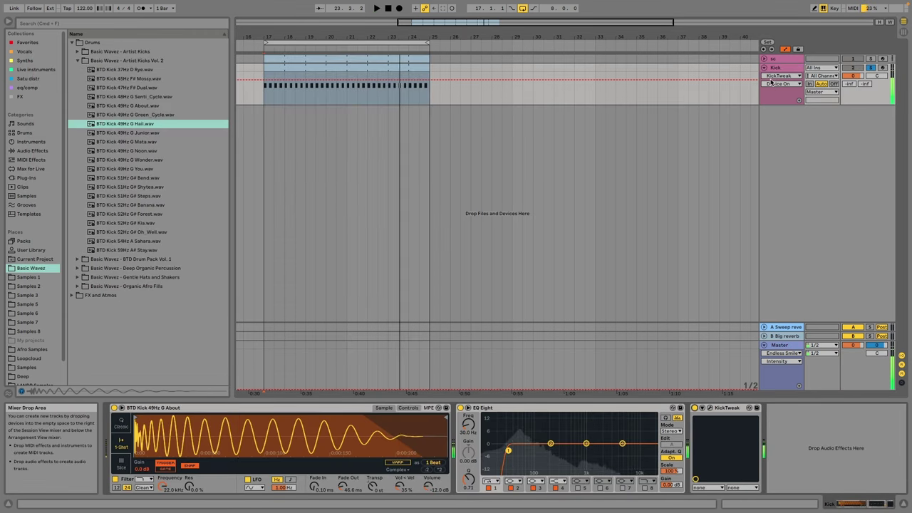
Step: Insert a new MIDI track below the Kick track and load the Diva synth from the Synths collection onto it
{"action": "right_click", "coordinate": [801, 179]}
{"action": "left_click", "coordinate": [826, 188]}
{"action": "left_click", "coordinate": [24, 51]}
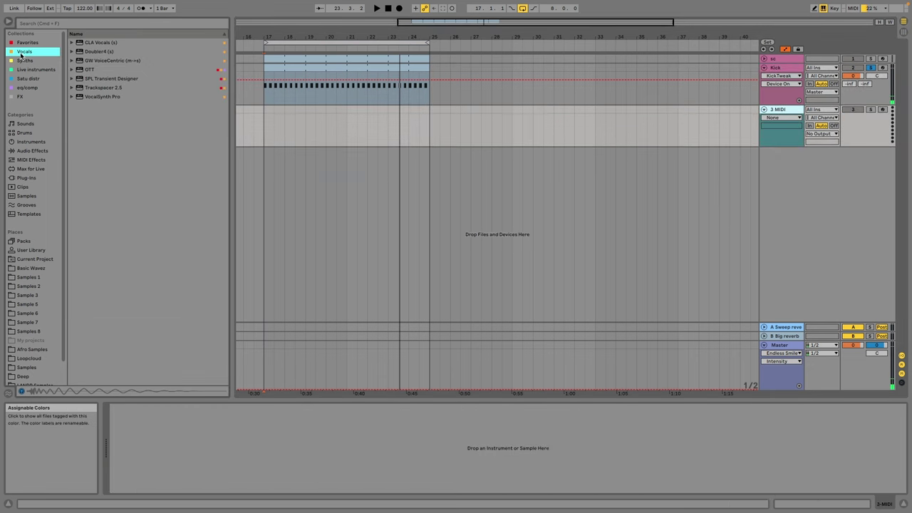
{"action": "left_click", "coordinate": [23, 60]}
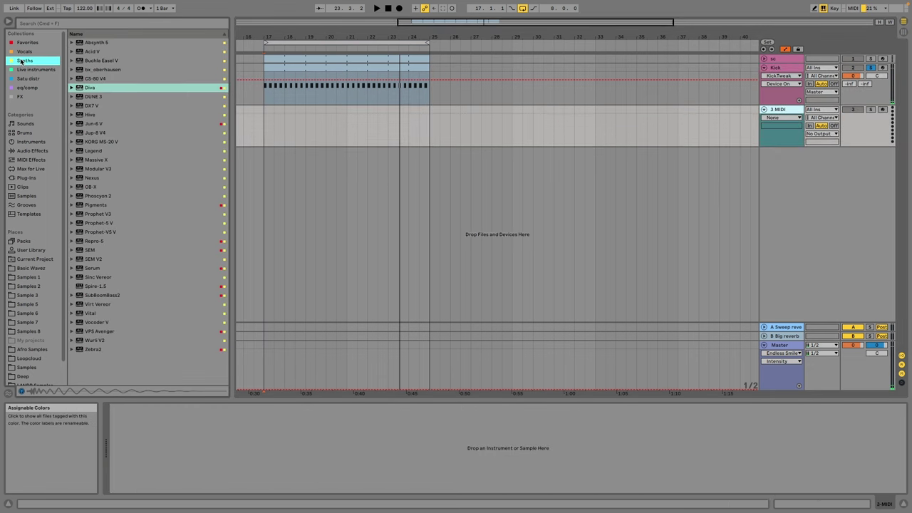
{"action": "left_click", "coordinate": [88, 90]}
{"action": "key", "text": "Return"}
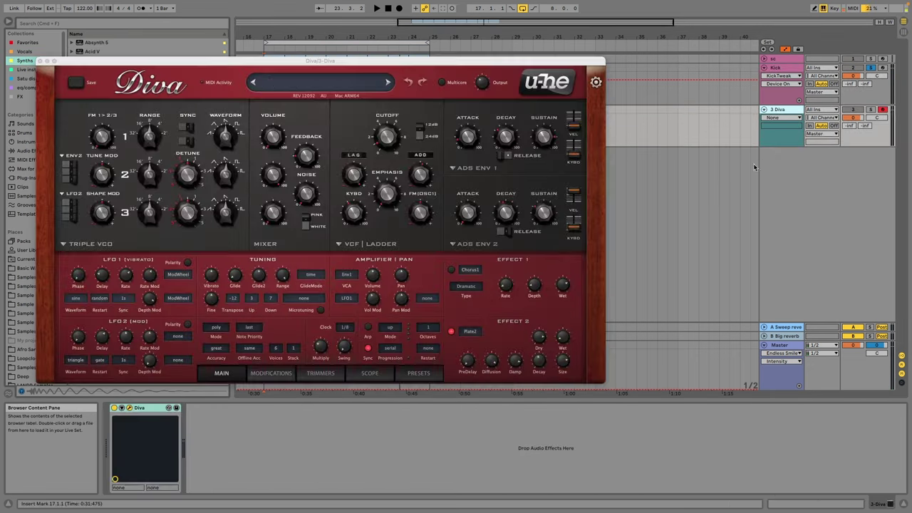
Step: Load the Diva preset BW Visions 2 - Pad - Sage Apogee from the Basic Wavez - Visions Vol. 2 folder
{"action": "left_click", "coordinate": [418, 373]}
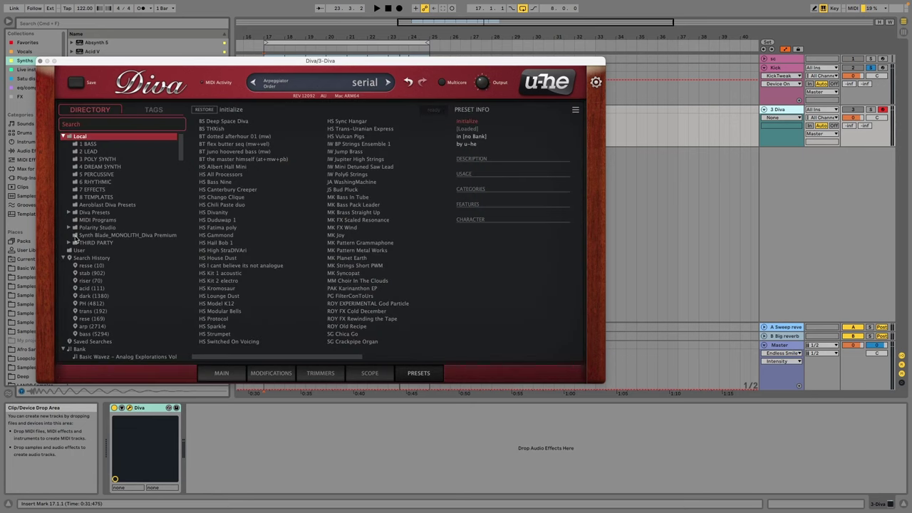
{"action": "left_click", "coordinate": [69, 212]}
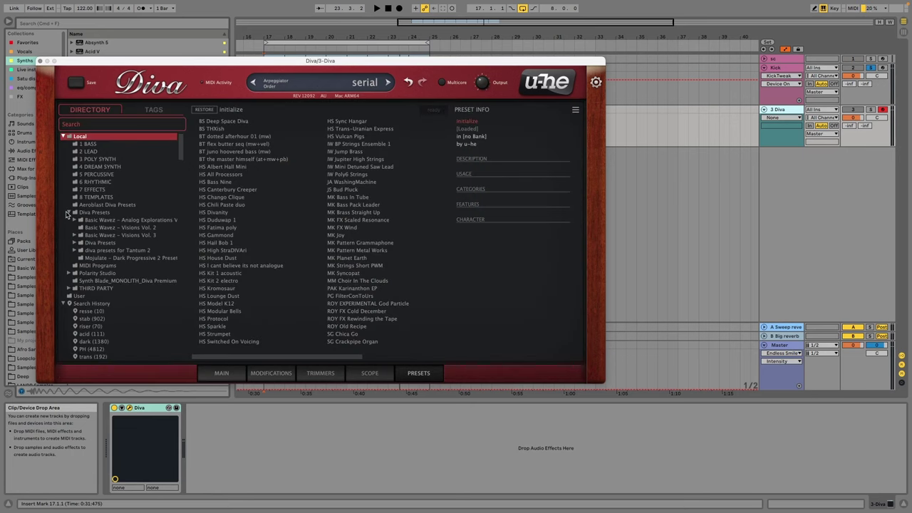
{"action": "left_click", "coordinate": [119, 228]}
{"action": "scroll", "coordinate": [399, 222], "scroll_direction": "right", "scroll_amount": 5}
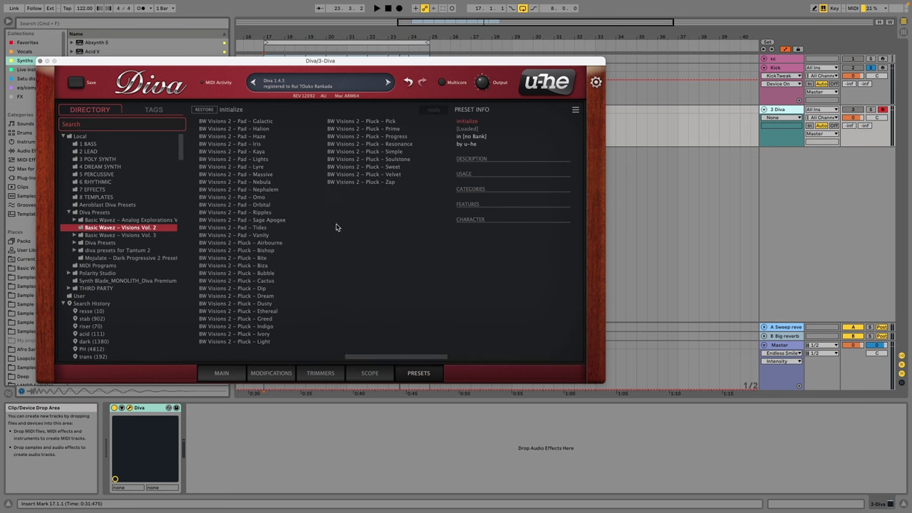
{"action": "left_click", "coordinate": [244, 221]}
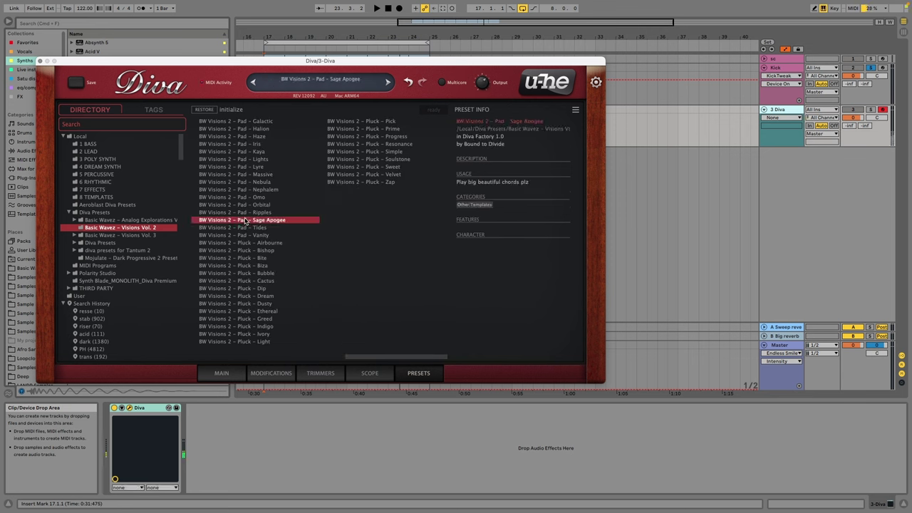
Step: Clear the track solos by soloing and unsoloing the Diva track, and lower its volume to -8.0 dB
{"action": "left_click", "coordinate": [870, 110]}
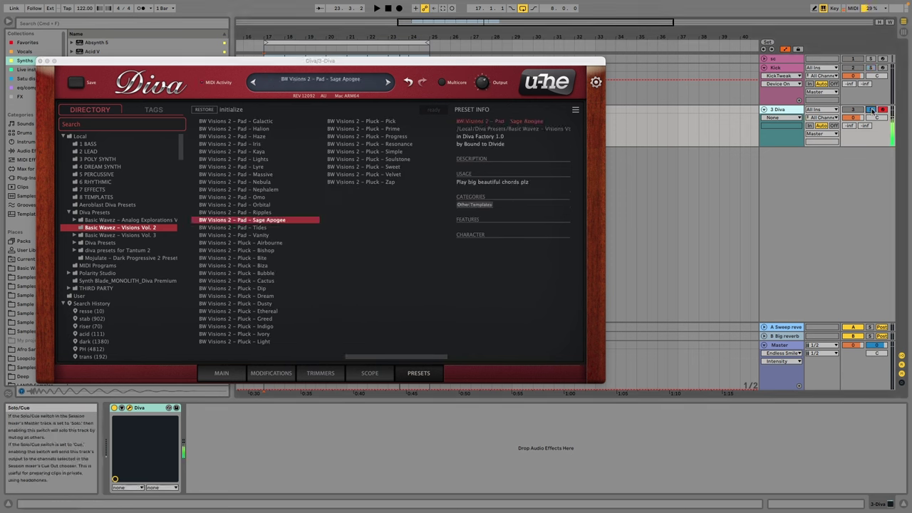
{"action": "left_click", "coordinate": [870, 111]}
{"action": "left_click_drag", "start_coordinate": [853, 118], "coordinate": [846, 156]}
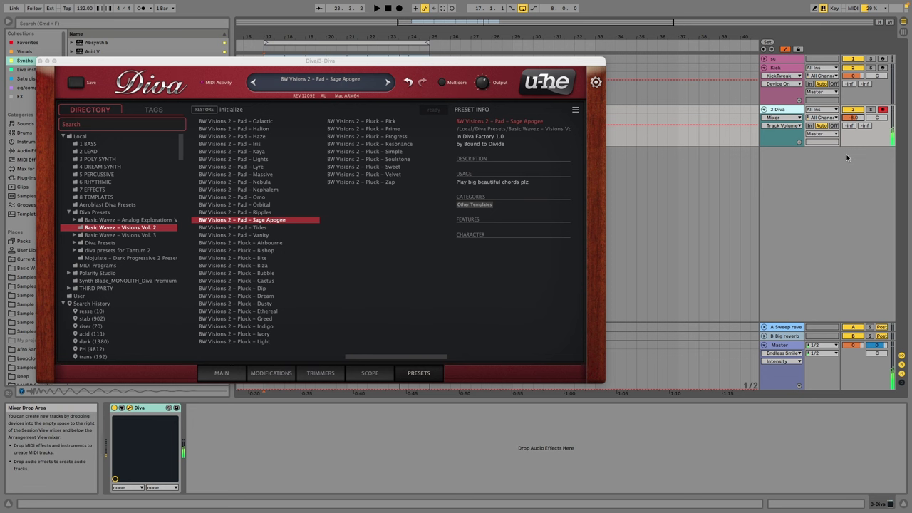
Step: Try the Diva pad presets Kaya and Iris, and load BW Visions 2 - Pad - Haze
{"action": "left_click", "coordinate": [260, 152]}
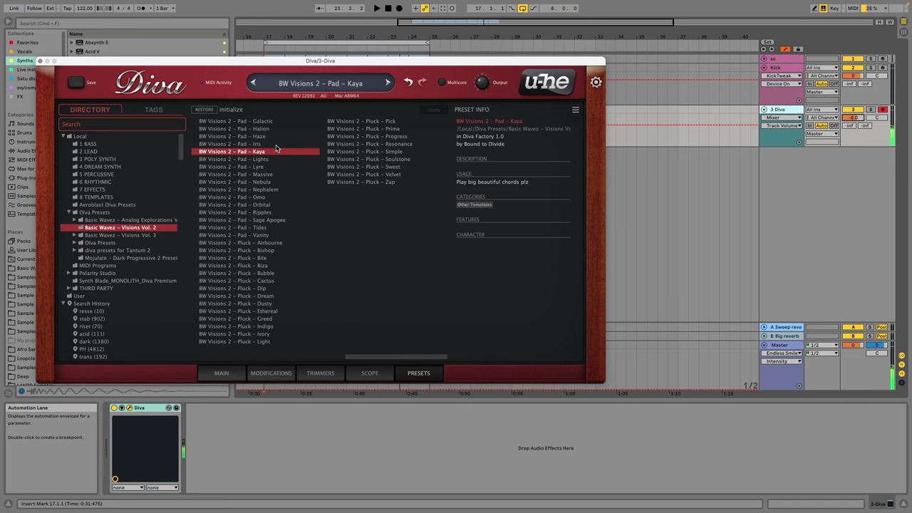
{"action": "left_click", "coordinate": [275, 143]}
{"action": "left_click", "coordinate": [268, 138]}
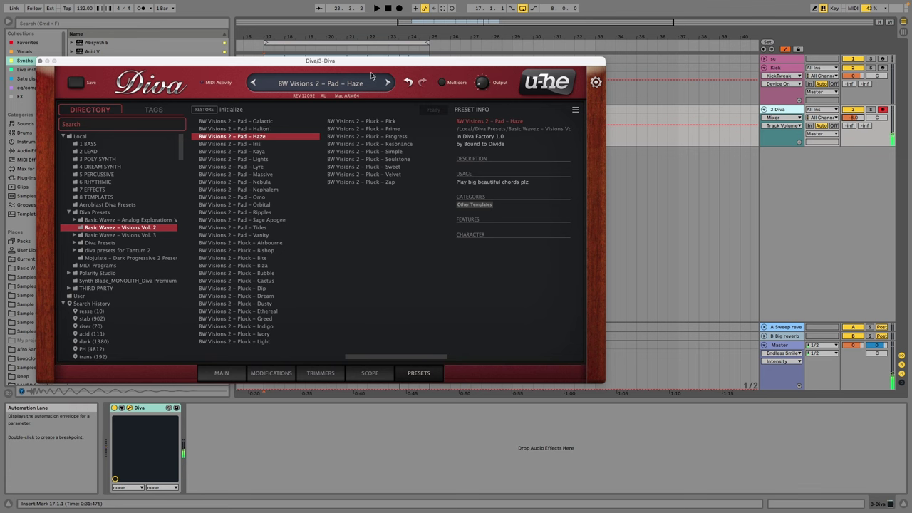
Step: Record a take of the Haze pad on the Diva track in the arrangement
{"action": "left_click", "coordinate": [400, 8]}
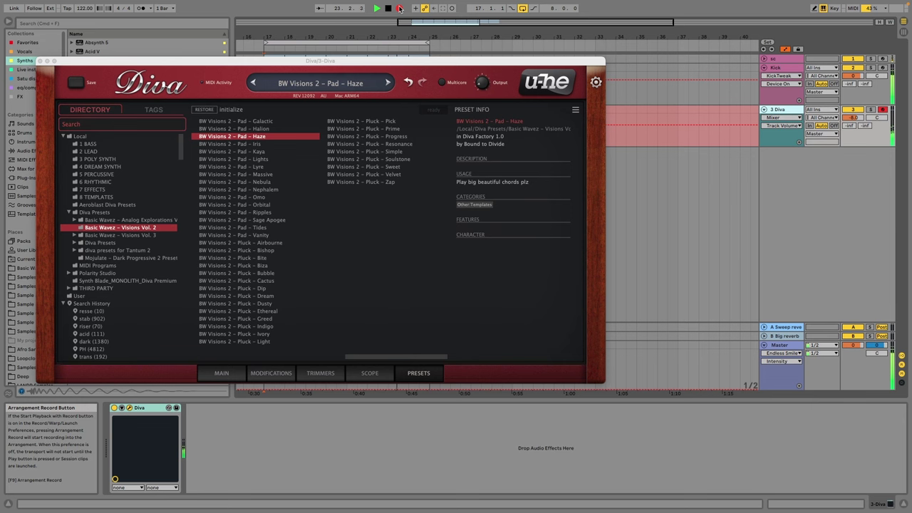
{"action": "left_click", "coordinate": [399, 8]}
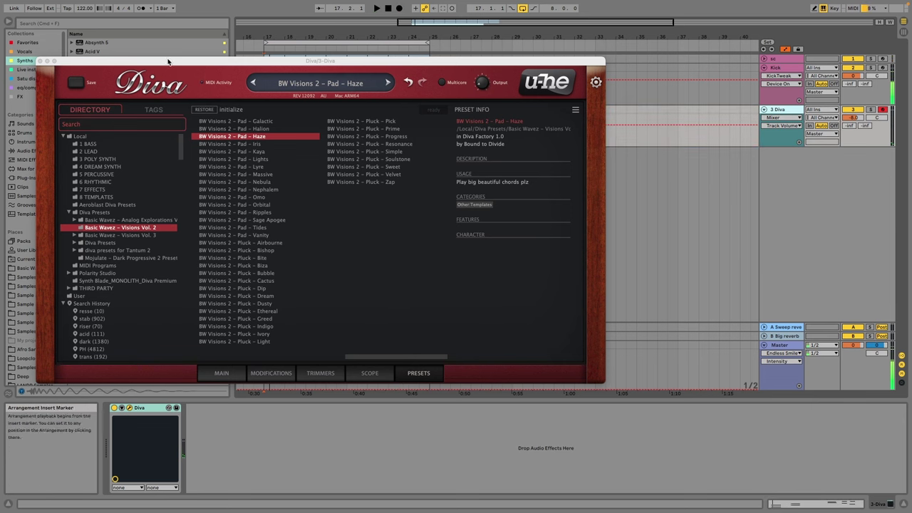
Step: Close the Diva window, open the recorded Diva clip and shift all its notes earlier to the clip start
{"action": "left_click", "coordinate": [40, 62]}
{"action": "double_click", "coordinate": [353, 119]}
{"action": "key", "text": "space"}
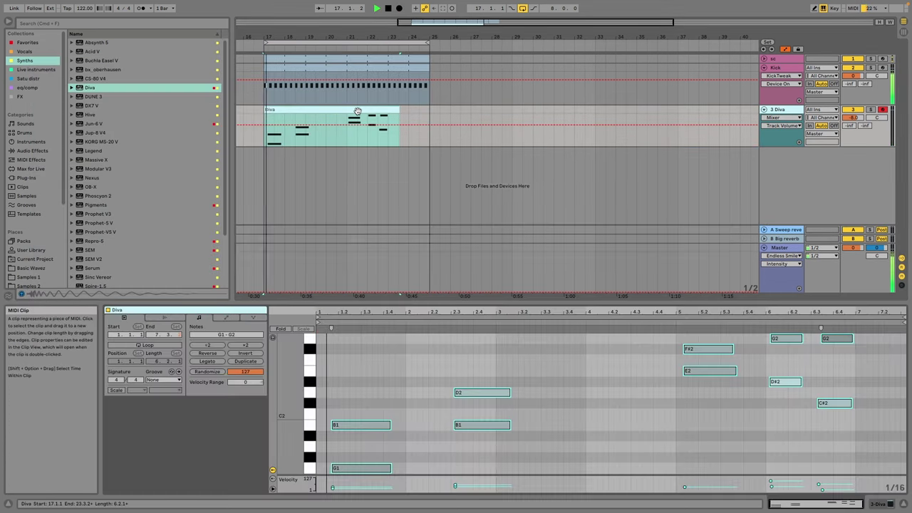
{"action": "key", "text": "space"}
{"action": "key", "text": "Left"}
{"action": "key", "text": "Left"}
{"action": "key", "text": "Left"}
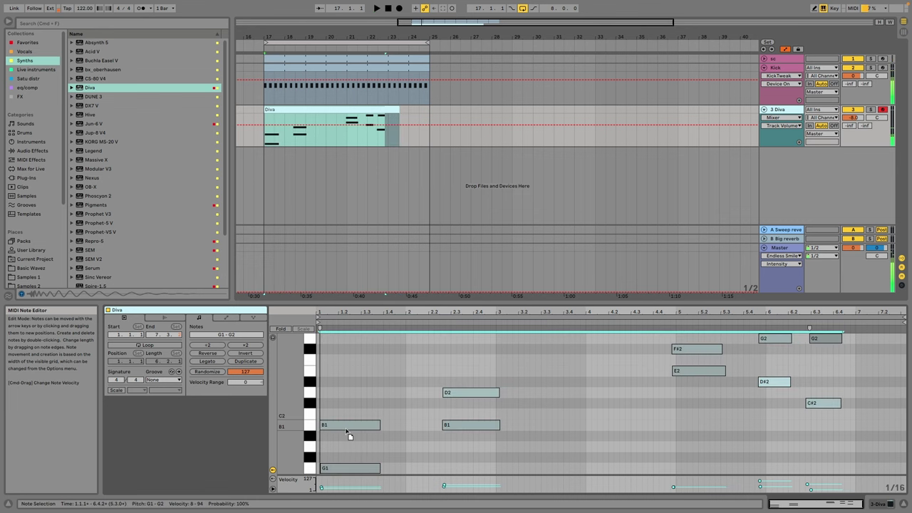
Step: Align the first chord's B1 and G1 notes to the start of bar 1 and play the loop
{"action": "left_click", "coordinate": [348, 433]}
{"action": "left_click_drag", "start_coordinate": [389, 433], "coordinate": [389, 434]}
{"action": "mouse_move", "coordinate": [343, 429]}
{"action": "left_mouse_down"}
{"action": "mouse_move", "coordinate": [385, 433]}
{"action": "mouse_move", "coordinate": [344, 435]}
{"action": "left_mouse_up"}
{"action": "left_click", "coordinate": [341, 468]}
{"action": "left_click_drag", "start_coordinate": [342, 471], "coordinate": [362, 476]}
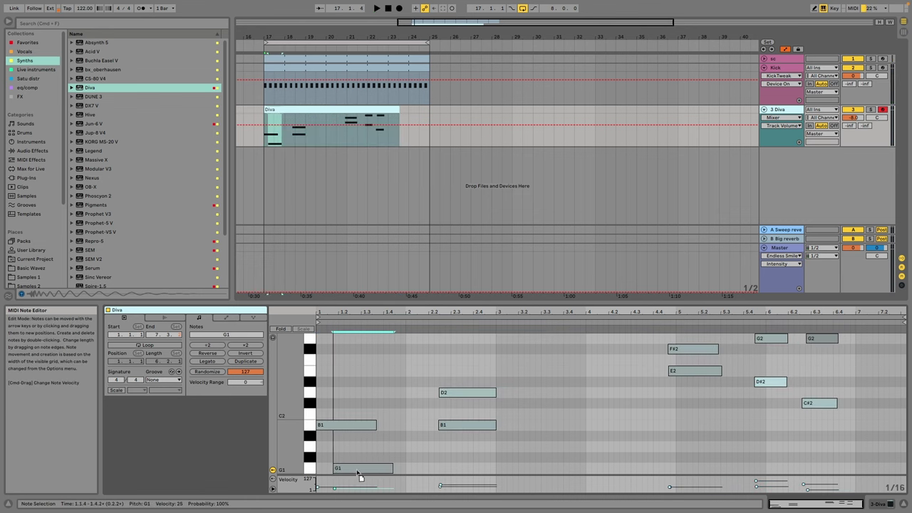
{"action": "key", "text": "space"}
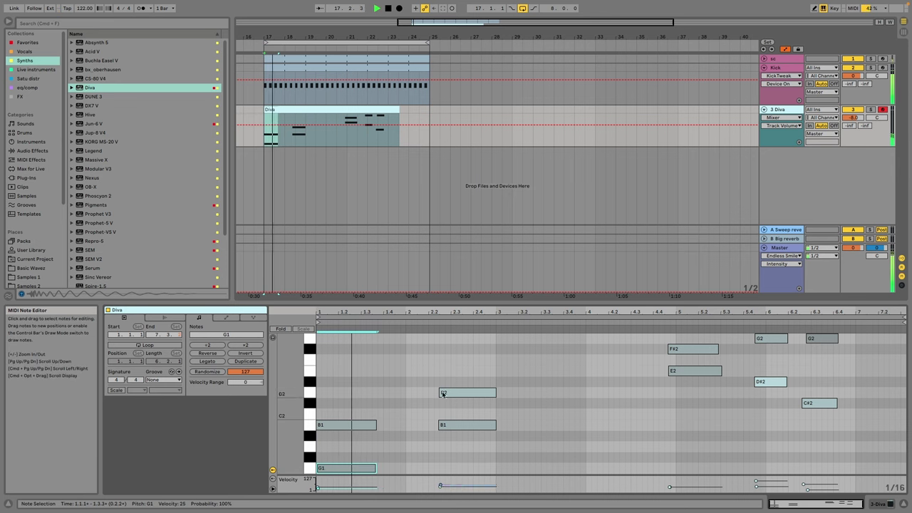
Step: Move the second chord, B1 and D2, to the start of bar 2 and lengthen it to bar 3
{"action": "left_click_drag", "start_coordinate": [442, 383], "coordinate": [456, 454]}
{"action": "left_click_drag", "start_coordinate": [456, 396], "coordinate": [423, 396]}
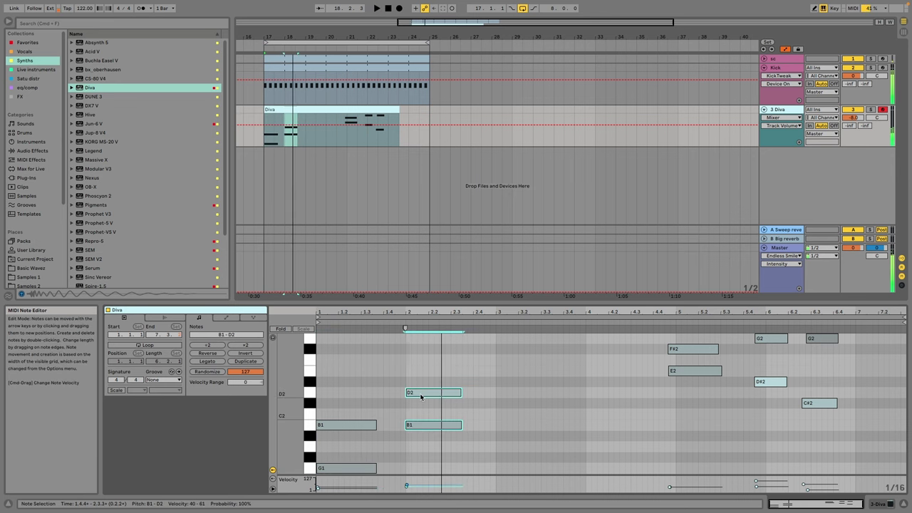
{"action": "left_click_drag", "start_coordinate": [461, 425], "coordinate": [497, 425]}
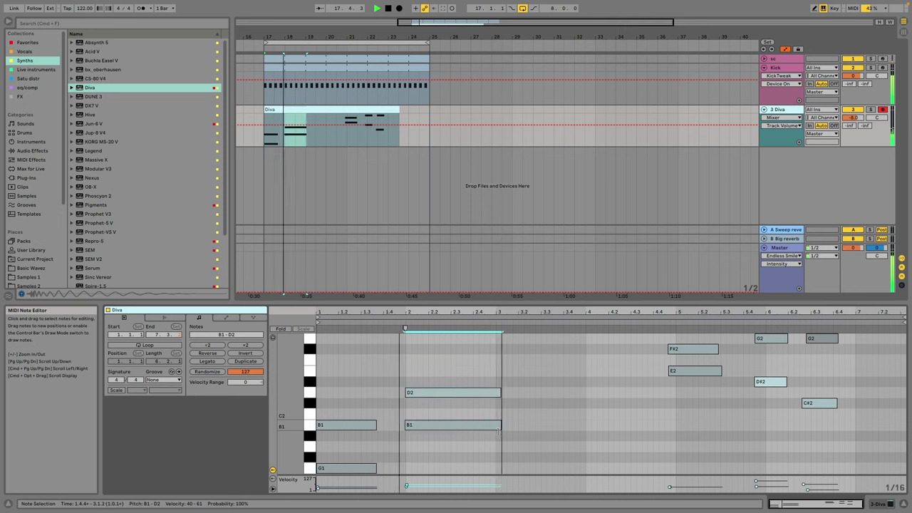
{"action": "left_click", "coordinate": [518, 442]}
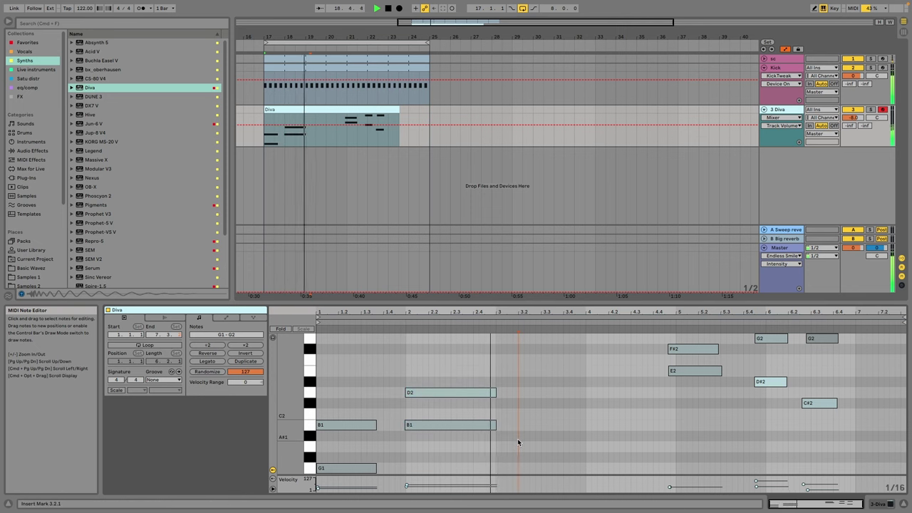
Step: Move the E2 and F#2 notes to beat 3.3 and set the clip's highlighted scale to G Major
{"action": "left_click_drag", "start_coordinate": [670, 400], "coordinate": [572, 352]}
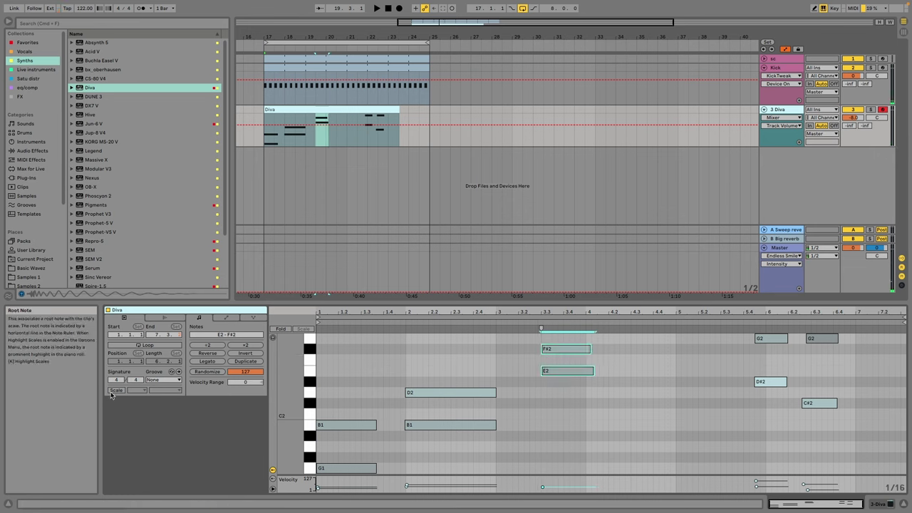
{"action": "left_click", "coordinate": [116, 389]}
{"action": "left_click", "coordinate": [137, 390]}
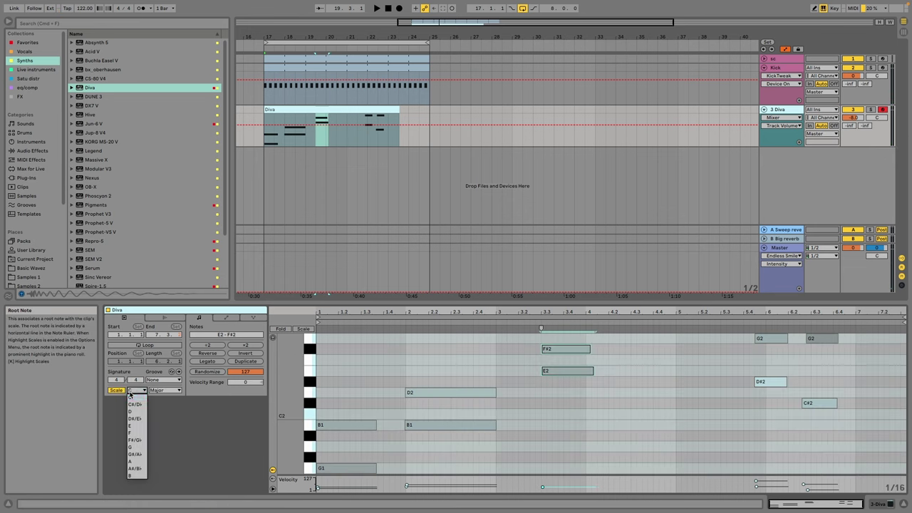
{"action": "left_click", "coordinate": [137, 476]}
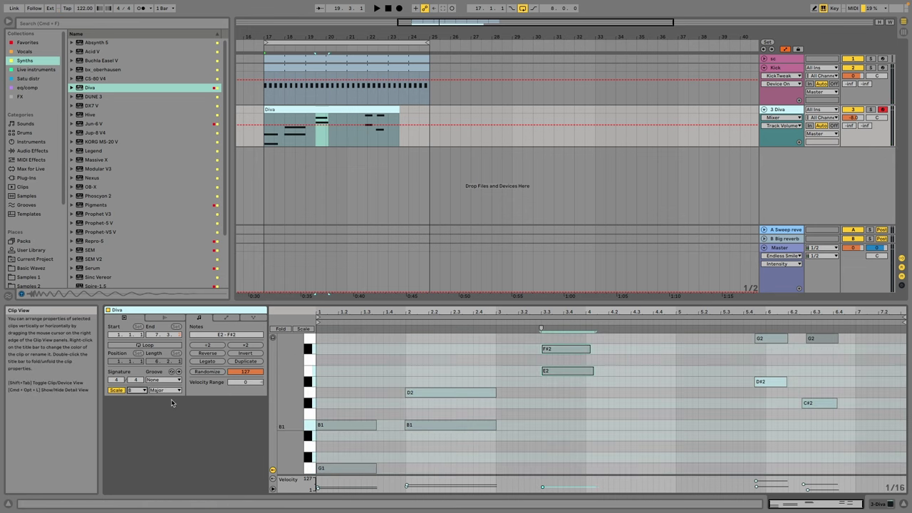
{"action": "left_click", "coordinate": [129, 391]}
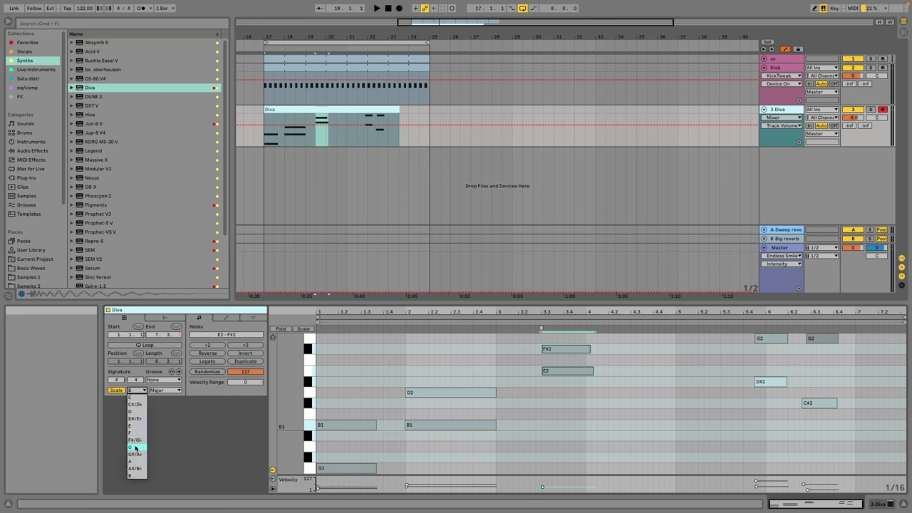
{"action": "left_click", "coordinate": [136, 448]}
{"action": "left_click", "coordinate": [560, 427]}
{"action": "key", "text": "space"}
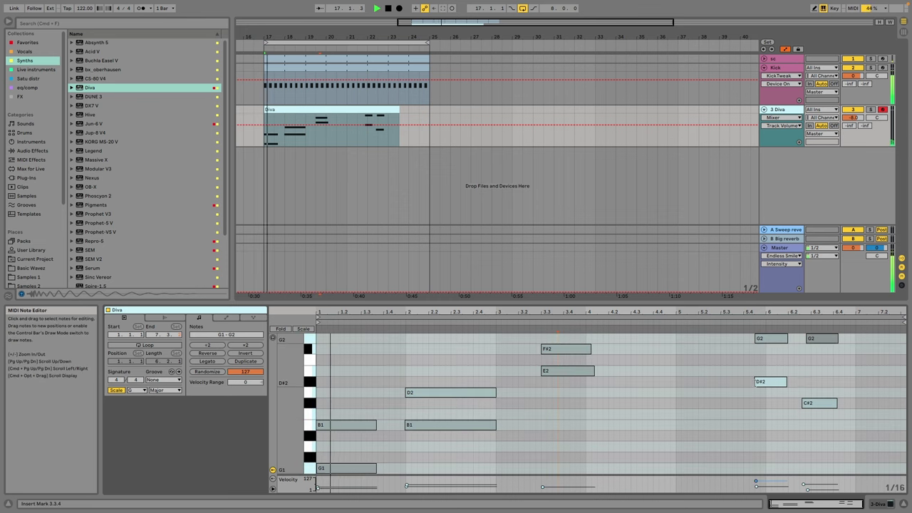
Step: Move the D#2 note to D2 under the E2 and F#2 notes, and move the three-note chord to bar 5
{"action": "left_click_drag", "start_coordinate": [775, 382], "coordinate": [596, 393]}
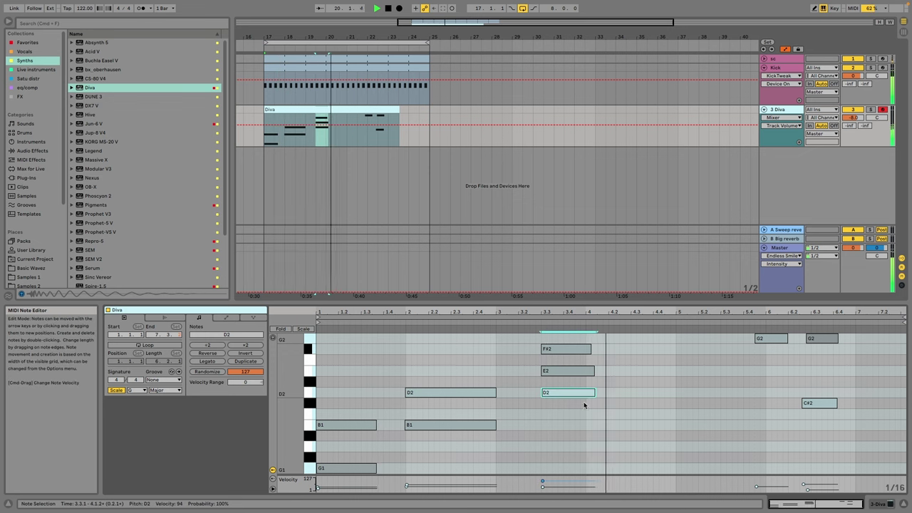
{"action": "left_click_drag", "start_coordinate": [612, 352], "coordinate": [537, 426]}
{"action": "left_click_drag", "start_coordinate": [582, 351], "coordinate": [627, 359]}
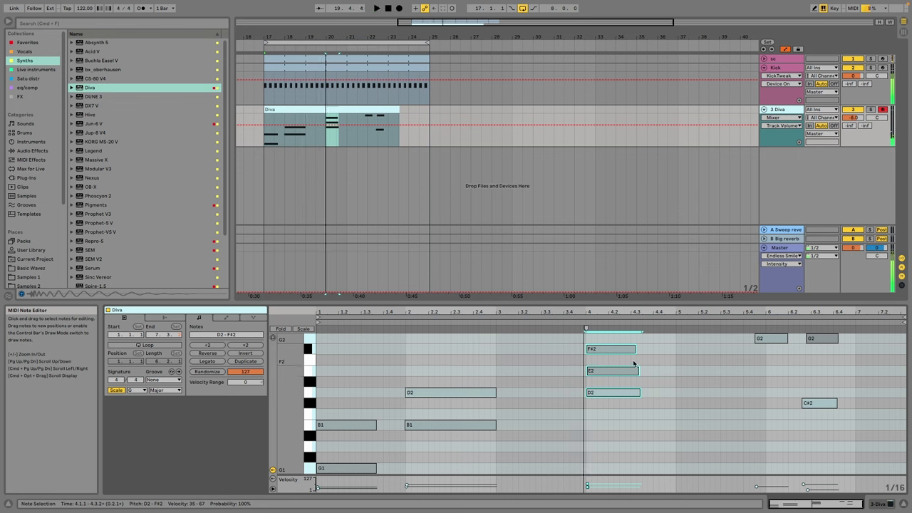
{"action": "left_click_drag", "start_coordinate": [606, 350], "coordinate": [698, 353]}
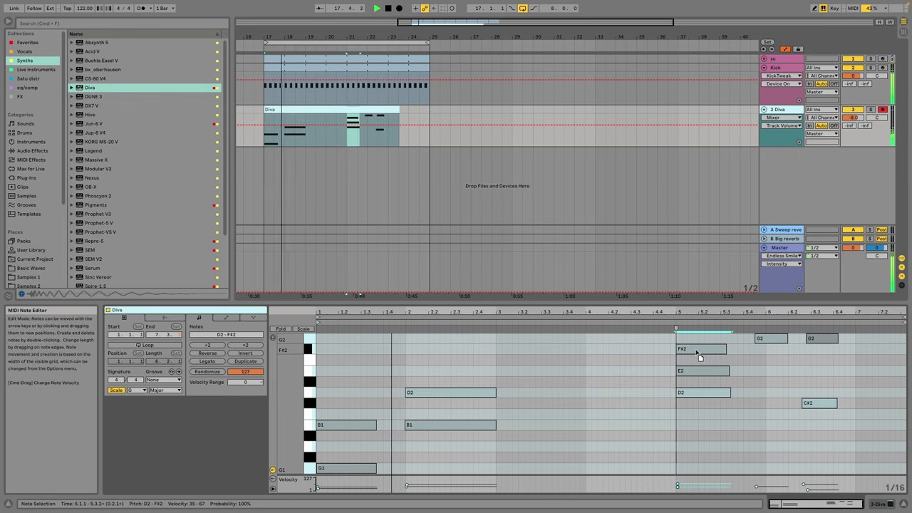
Step: Delete the leftover notes around bar 6 and lower the Kick track volume to -2.3 dB
{"action": "left_click_drag", "start_coordinate": [819, 433], "coordinate": [765, 320]}
{"action": "key", "text": "Delete"}
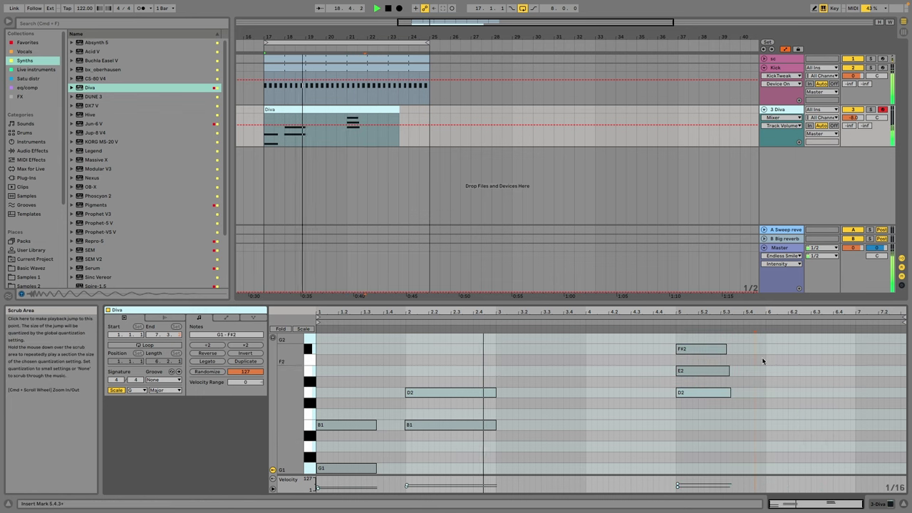
{"action": "left_click", "coordinate": [856, 77]}
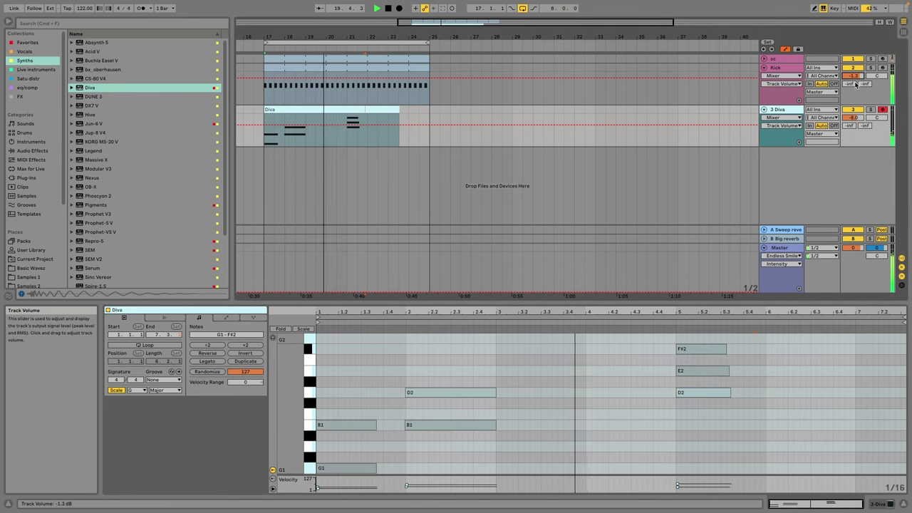
{"action": "left_click_drag", "start_coordinate": [857, 77], "coordinate": [857, 83]}
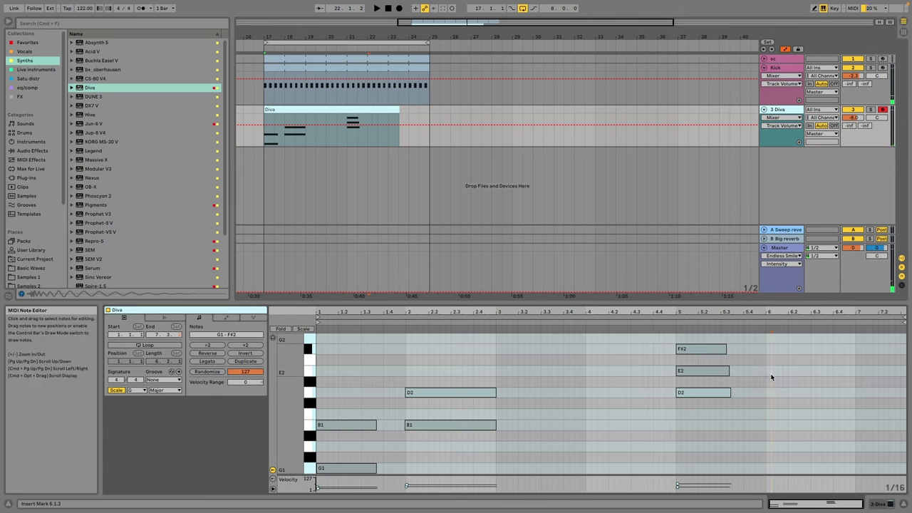
Step: Draw an E2 note from bar 6 to about 6.4, add a matching C2 note below it and play the loop
{"action": "left_click_drag", "start_coordinate": [775, 371], "coordinate": [845, 372]}
{"action": "left_click_drag", "start_coordinate": [832, 380], "coordinate": [819, 417]}
{"action": "key", "text": "space"}
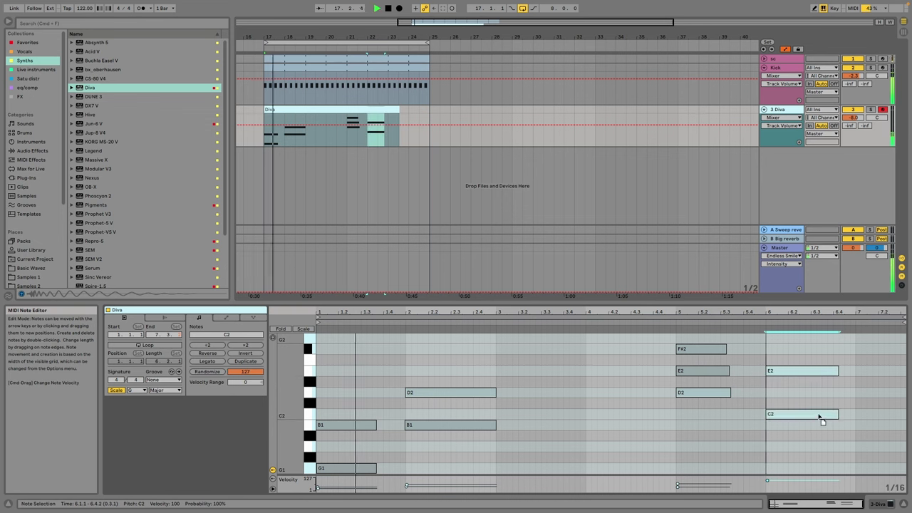
{"action": "left_click", "coordinate": [818, 442]}
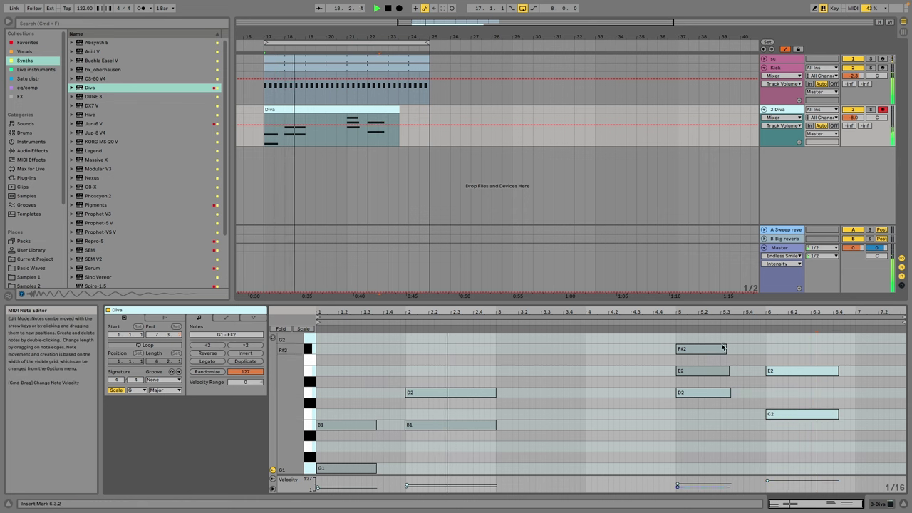
Step: Lengthen the bar 5 chord to beat 5.4 and delete its E2 note
{"action": "left_click_drag", "start_coordinate": [675, 407], "coordinate": [743, 349]}
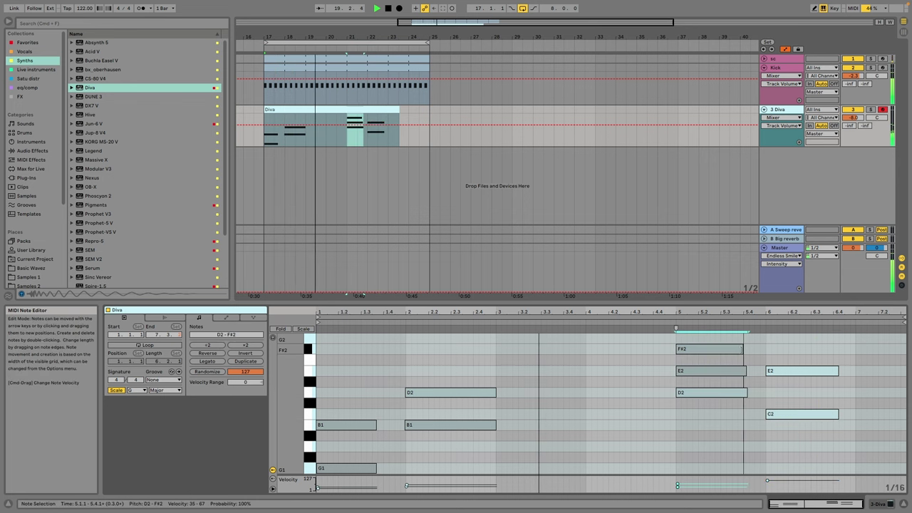
{"action": "left_click", "coordinate": [763, 350]}
{"action": "double_click", "coordinate": [738, 373]}
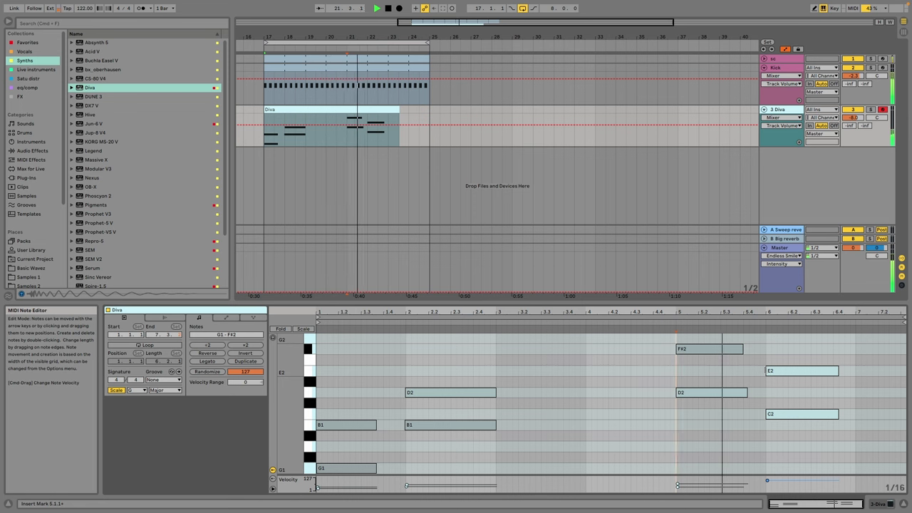
Step: Try the upper note of the bar 6 chord at D2 and play the arrangement from bar 21
{"action": "left_click", "coordinate": [827, 371]}
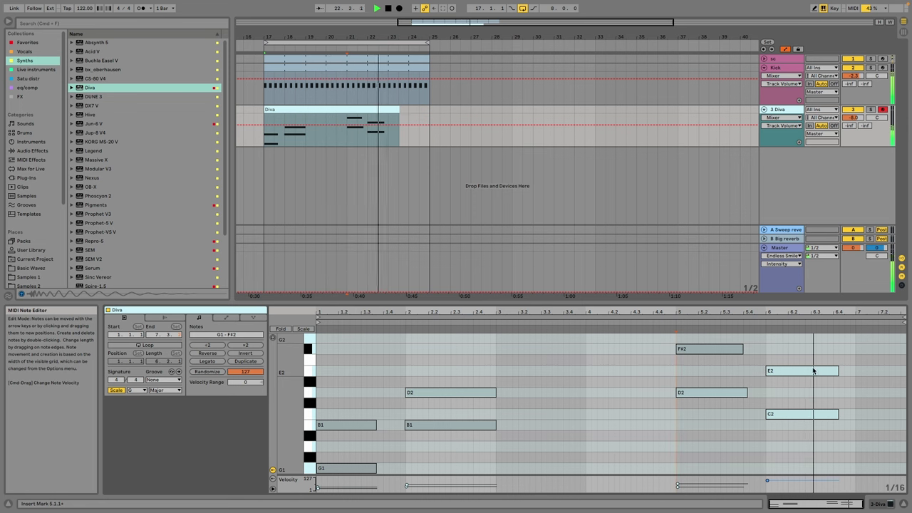
{"action": "left_click_drag", "start_coordinate": [810, 372], "coordinate": [810, 394]}
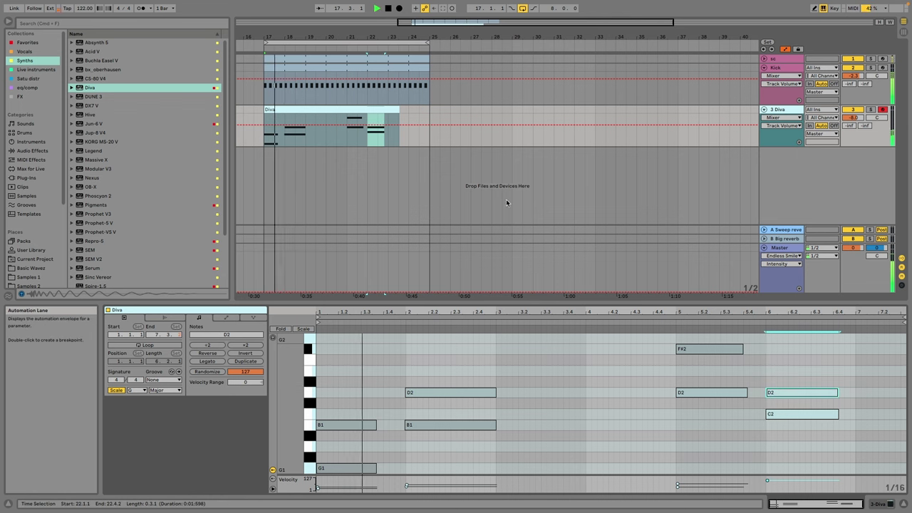
{"action": "left_click", "coordinate": [346, 133]}
{"action": "key", "text": "space"}
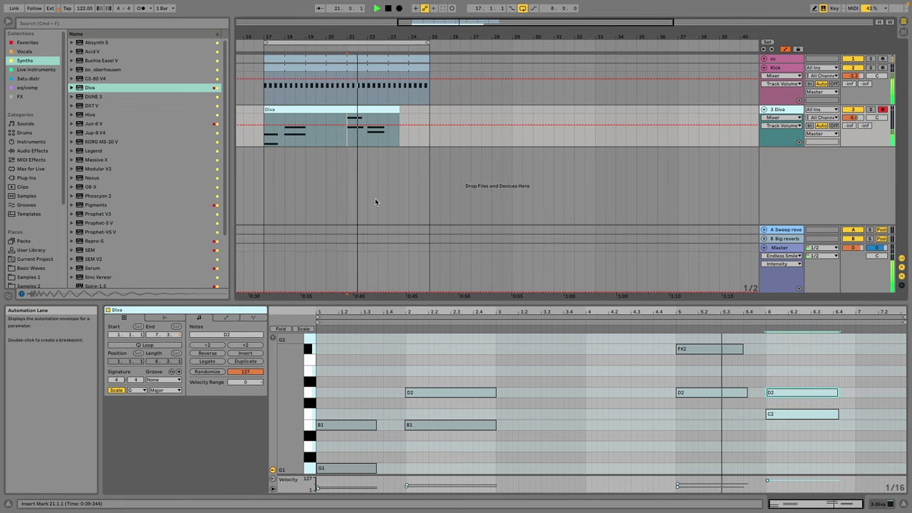
Step: Change the bar 6 chord to E2 and B1
{"action": "left_click", "coordinate": [806, 397]}
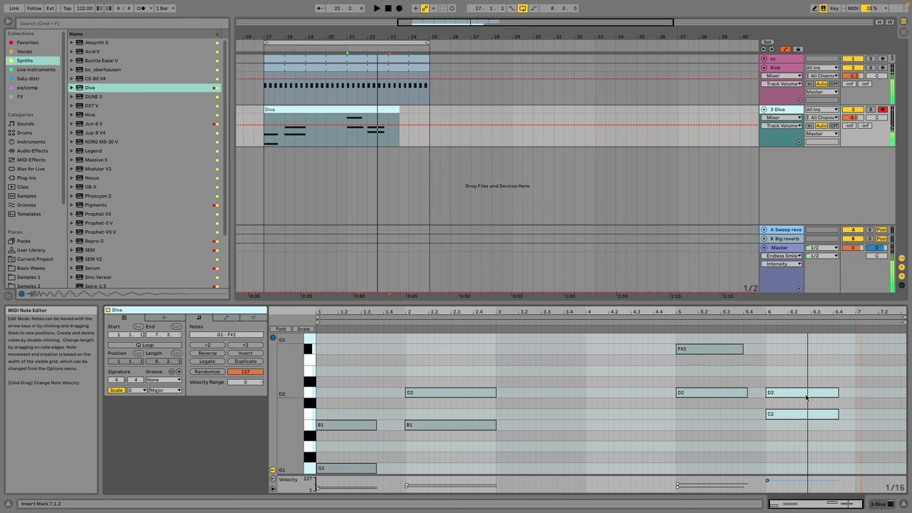
{"action": "mouse_move", "coordinate": [806, 397]}
{"action": "left_mouse_down"}
{"action": "mouse_move", "coordinate": [808, 347]}
{"action": "mouse_move", "coordinate": [797, 400]}
{"action": "left_mouse_up"}
{"action": "scroll", "coordinate": [802, 399], "scroll_direction": "down", "scroll_amount": 2}
{"action": "scroll", "coordinate": [794, 396], "scroll_direction": "up", "scroll_amount": 2}
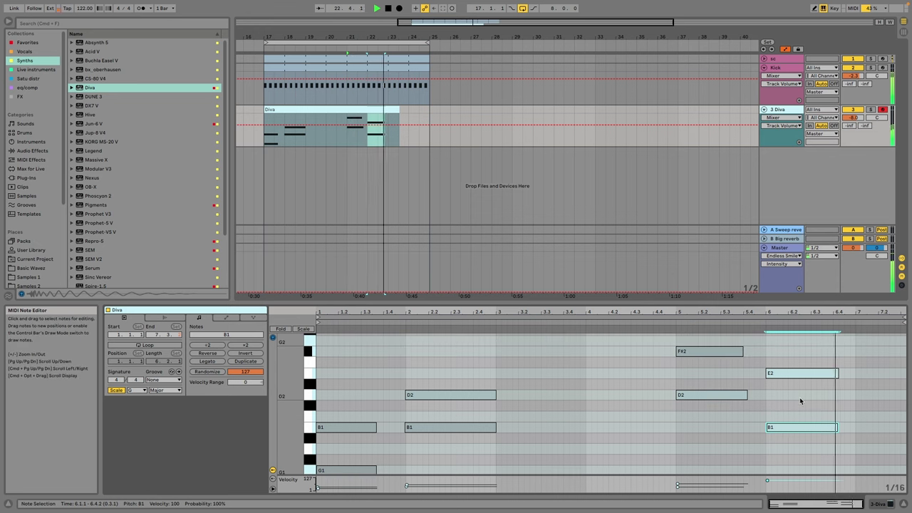
Step: Extend the Diva clip to bar 25 and copy it onto a new MIDI track below
{"action": "left_click", "coordinate": [293, 79]}
{"action": "left_click_drag", "start_coordinate": [401, 118], "coordinate": [402, 151]}
{"action": "right_click", "coordinate": [806, 167]}
{"action": "left_click", "coordinate": [813, 172]}
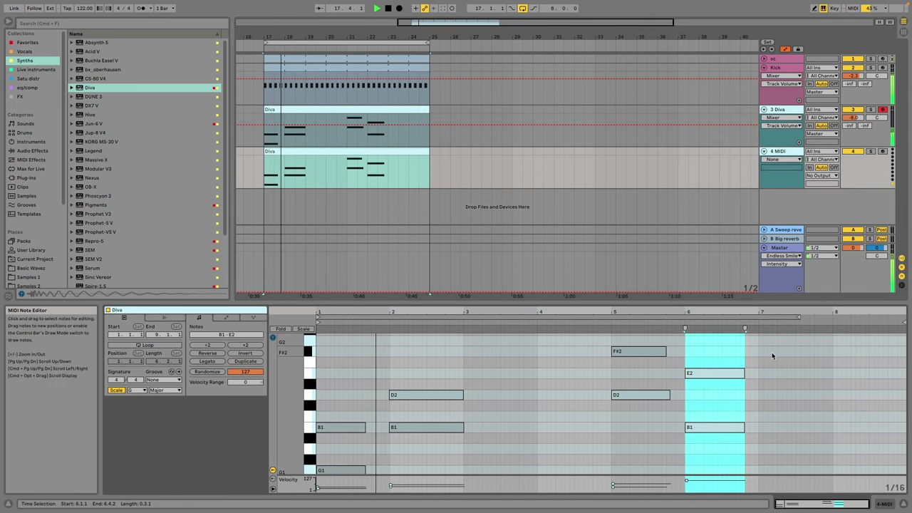
Step: Lengthen the copied clip's chords, holding the first to bar 2, the second to bar 5 and the last to bar 9
{"action": "left_click_drag", "start_coordinate": [772, 352], "coordinate": [390, 427]}
{"action": "left_click_drag", "start_coordinate": [818, 349], "coordinate": [746, 436]}
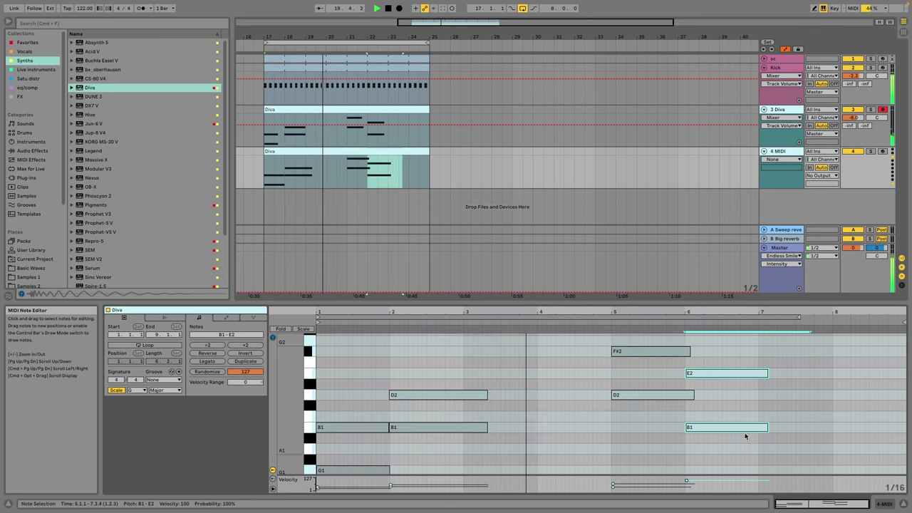
{"action": "left_click_drag", "start_coordinate": [768, 373], "coordinate": [884, 373]}
{"action": "left_click_drag", "start_coordinate": [477, 379], "coordinate": [432, 443]}
{"action": "left_click_drag", "start_coordinate": [462, 399], "coordinate": [587, 405]}
{"action": "left_click", "coordinate": [607, 421]}
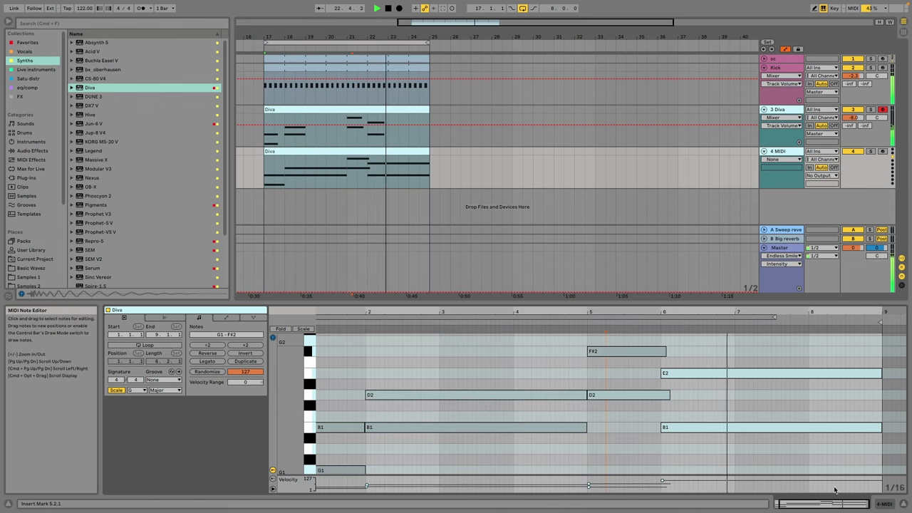
Step: Load a Diva instrument onto the new MIDI track and open its preset browser
{"action": "left_click", "coordinate": [884, 504]}
{"action": "left_click", "coordinate": [82, 87]}
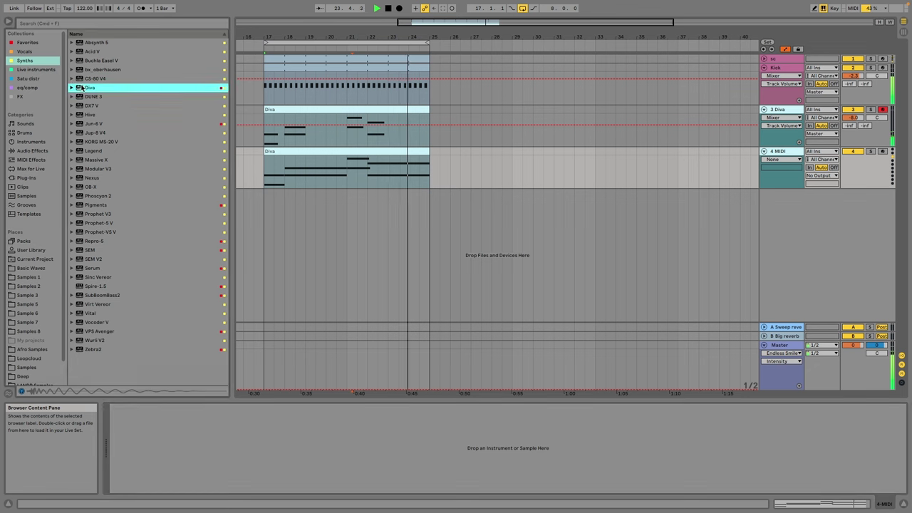
{"action": "double_click", "coordinate": [82, 88]}
{"action": "left_click", "coordinate": [422, 378]}
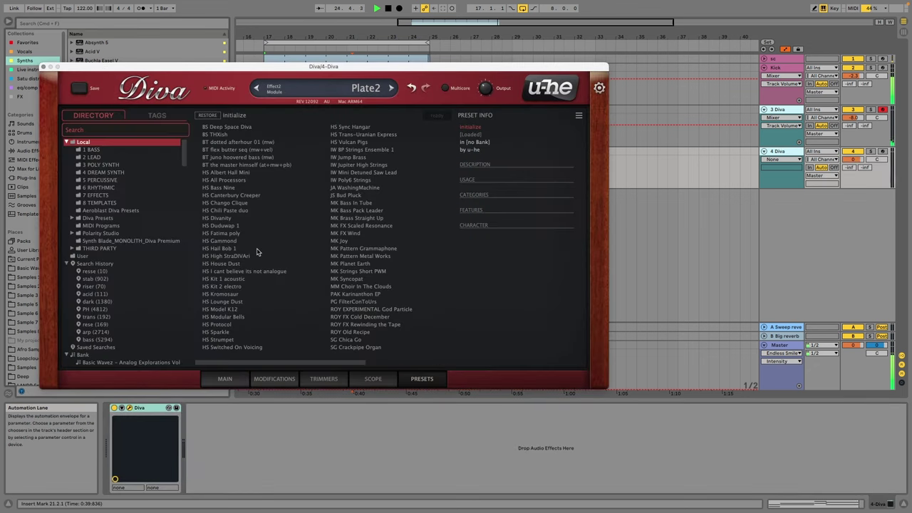
Step: Load the preset BW AE LEAD LFO Solstice from the Basic Wavez - Analog Explorations Vol. 1 folder in Diva Presets
{"action": "left_click", "coordinate": [96, 218]}
{"action": "left_click", "coordinate": [72, 218]}
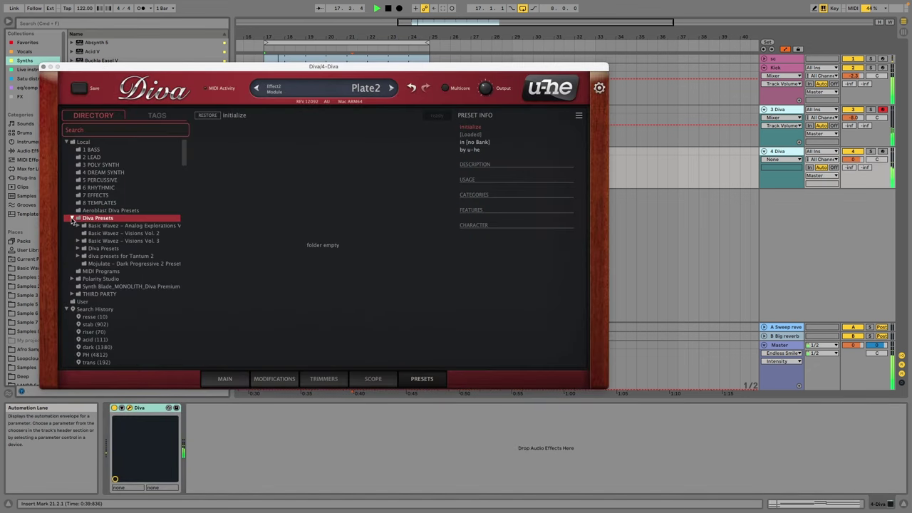
{"action": "left_click", "coordinate": [110, 233]}
{"action": "left_click", "coordinate": [104, 225]}
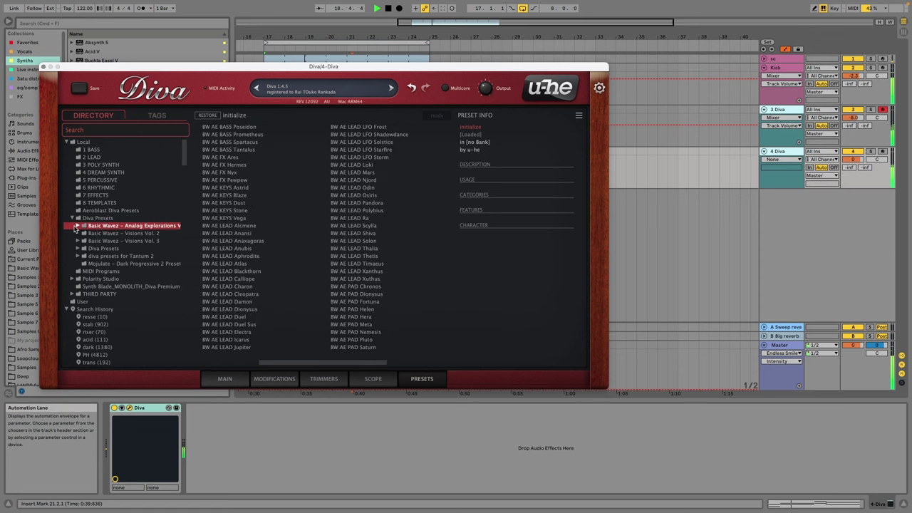
{"action": "left_click", "coordinate": [76, 225]}
{"action": "scroll", "coordinate": [355, 238], "scroll_direction": "right", "scroll_amount": 5}
{"action": "left_click", "coordinate": [243, 143]}
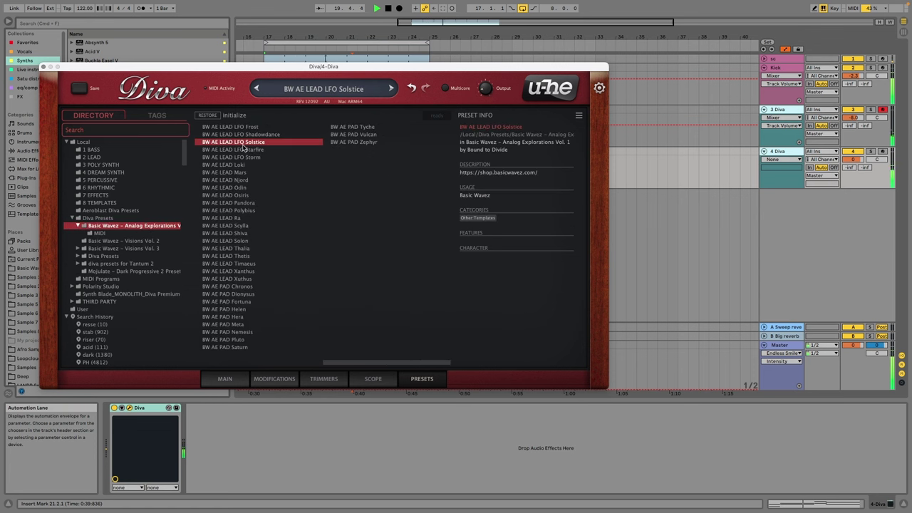
Step: Load the preset BW AE PAD Hera on the second Diva track and lower that track's volume to -10.3 dB
{"action": "scroll", "coordinate": [271, 221], "scroll_direction": "left", "scroll_amount": 5}
{"action": "scroll", "coordinate": [378, 292], "scroll_direction": "right", "scroll_amount": 5}
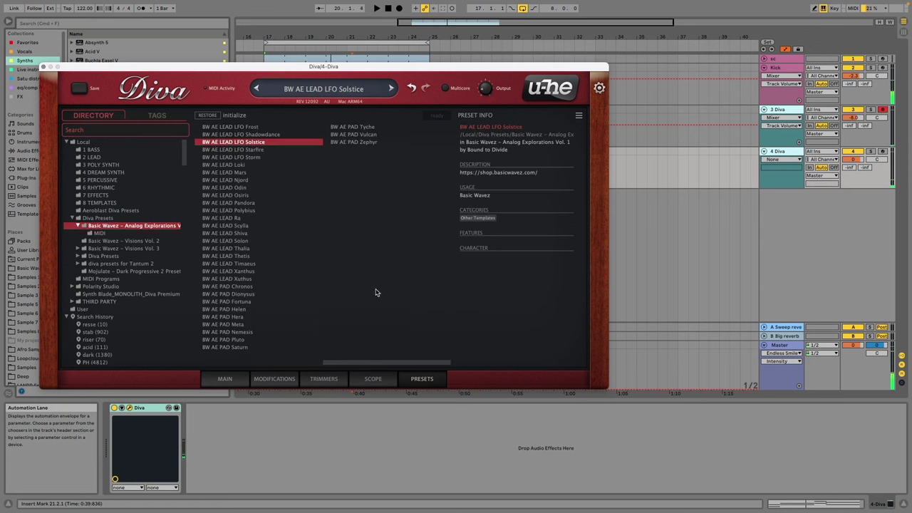
{"action": "left_click", "coordinate": [228, 316]}
{"action": "key", "text": "space"}
{"action": "left_click_drag", "start_coordinate": [853, 159], "coordinate": [851, 200]}
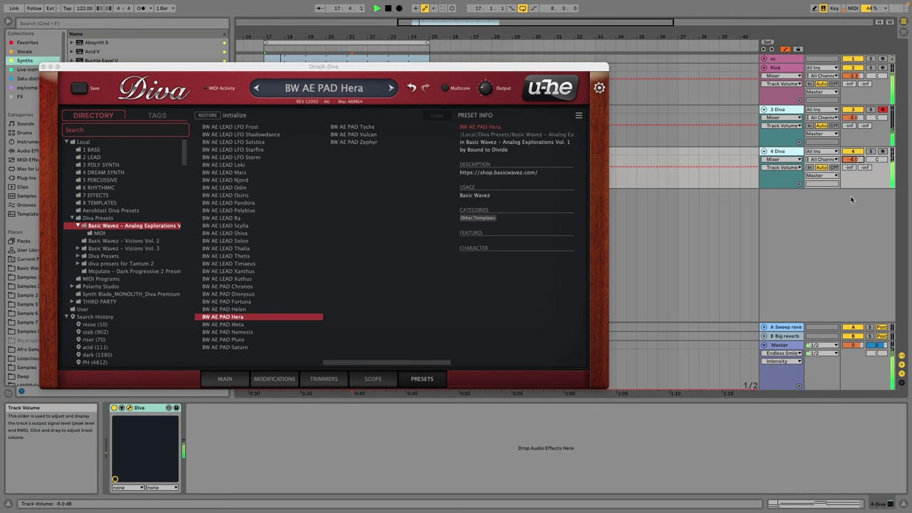
Step: Try the presets BW AE PAD Helen, Fortuna and Dionysus on the second Diva track
{"action": "left_click", "coordinate": [235, 308]}
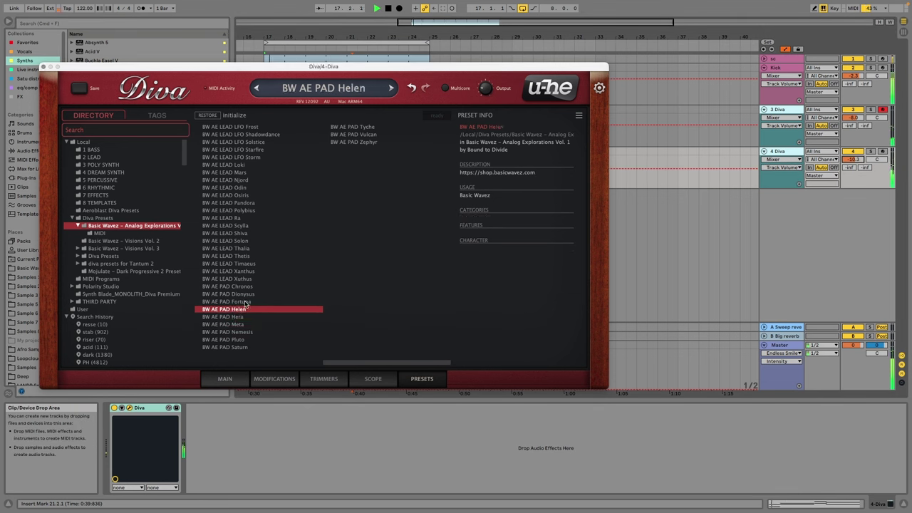
{"action": "left_click", "coordinate": [246, 303]}
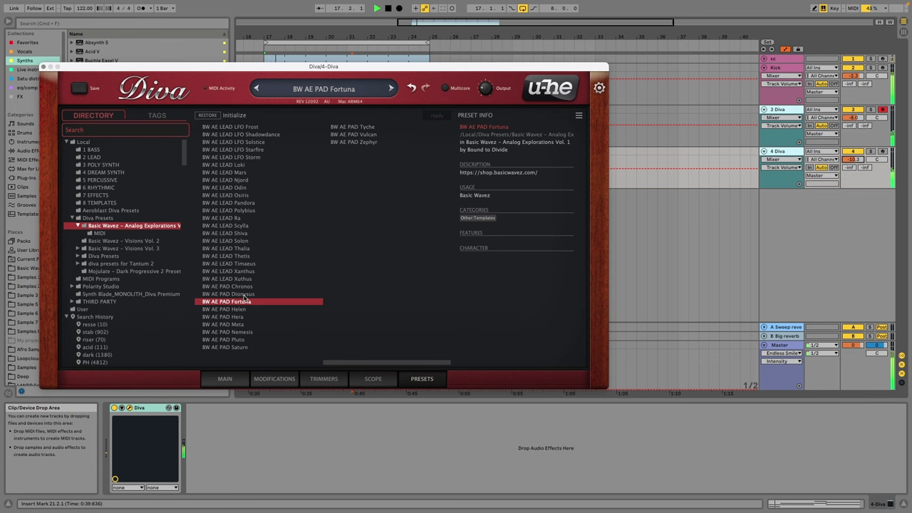
{"action": "left_click", "coordinate": [243, 294]}
{"action": "left_click", "coordinate": [43, 65]}
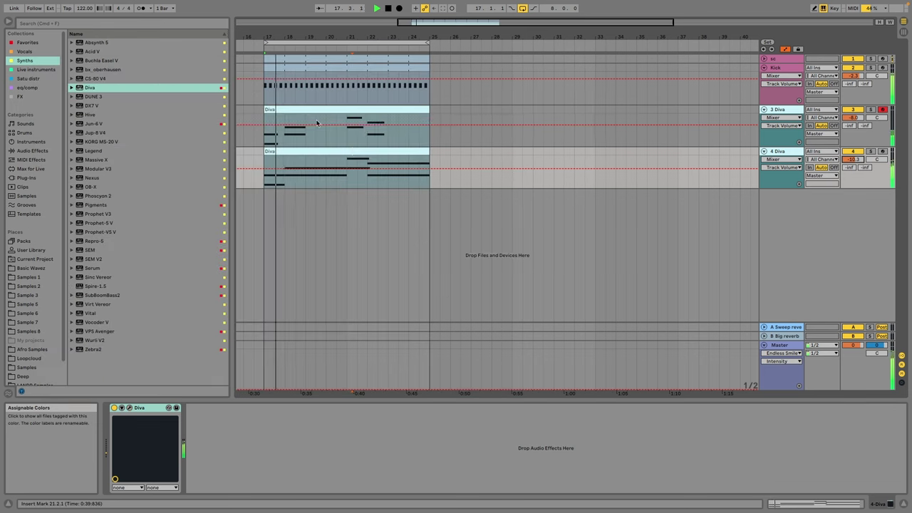
Step: Transpose all notes of the second Diva track's clip up one octave
{"action": "left_click", "coordinate": [353, 152]}
{"action": "key", "text": "super+a"}
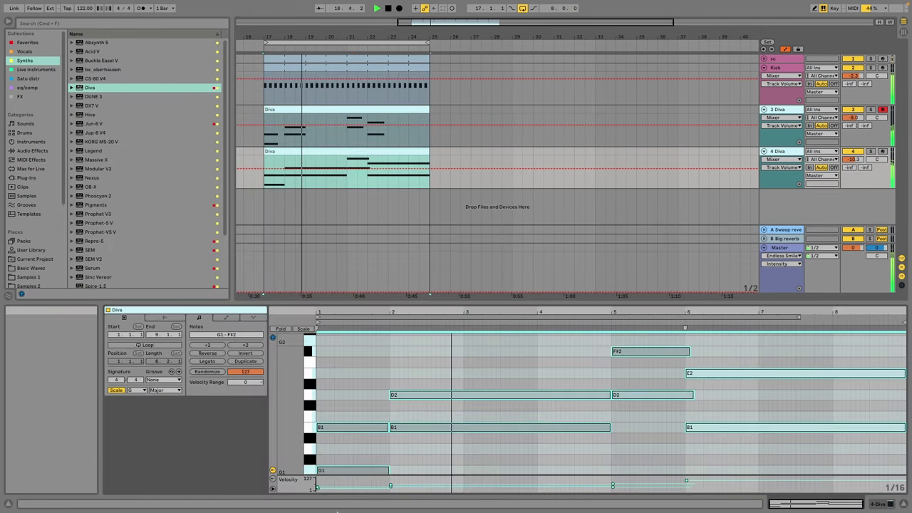
{"action": "key", "text": "shift+Up"}
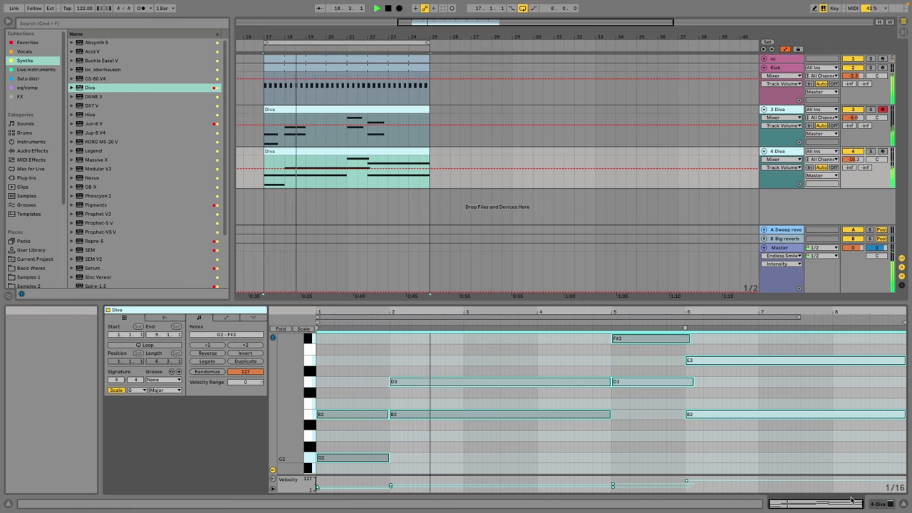
Step: Try the presets BW AE PAD Chronos, Zephyr, Vulcan and Tyche on the second Diva track
{"action": "key", "text": "shift+Tab"}
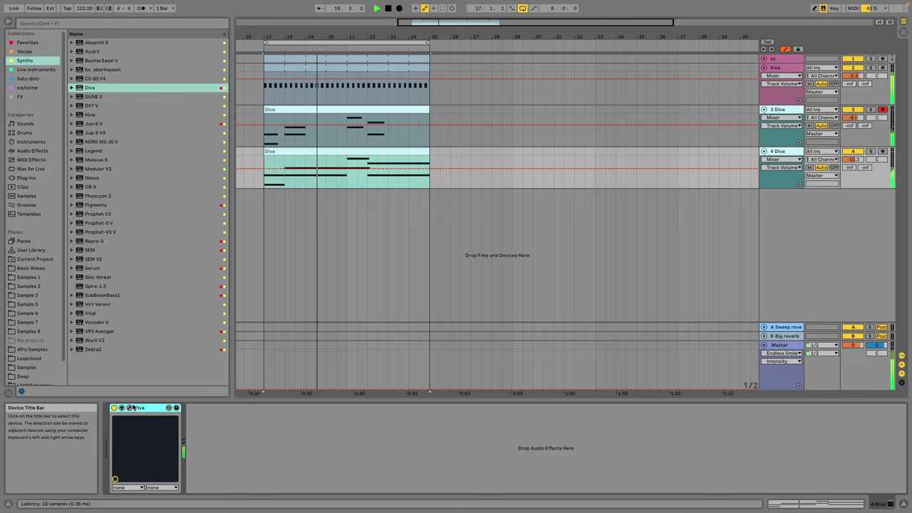
{"action": "left_click", "coordinate": [122, 408]}
{"action": "left_click", "coordinate": [238, 287]}
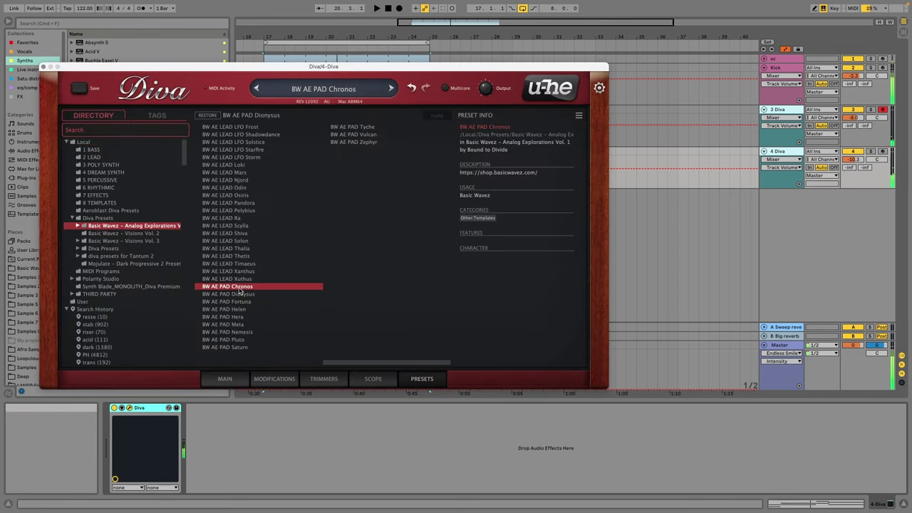
{"action": "left_click", "coordinate": [355, 143]}
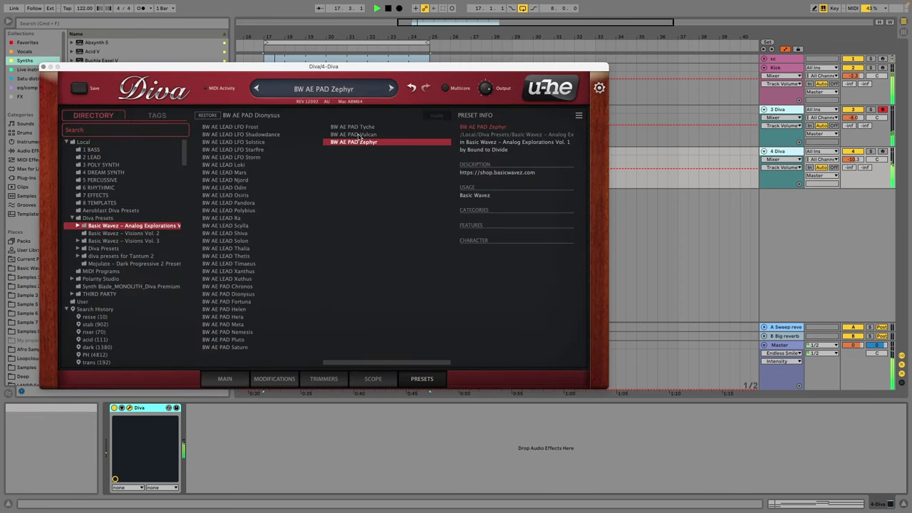
{"action": "left_click", "coordinate": [370, 136]}
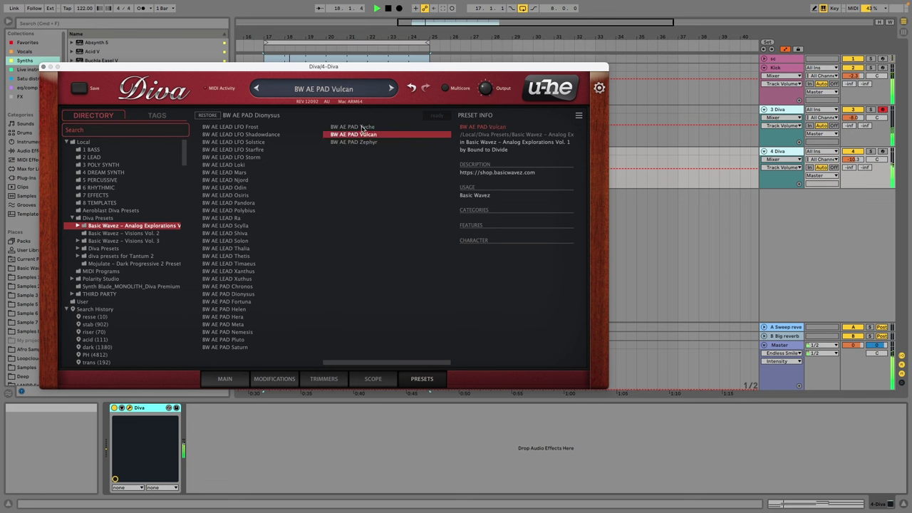
{"action": "left_click", "coordinate": [363, 127]}
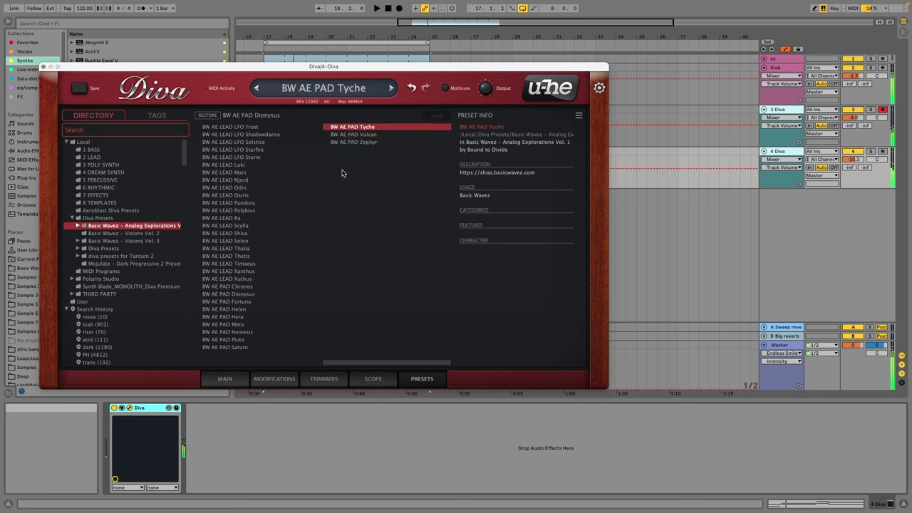
Step: Load the preset BW Visions 2 - Pad - Halion from the Basic Wavez - Visions Vol. 2 folder and close Diva
{"action": "left_click", "coordinate": [143, 236]}
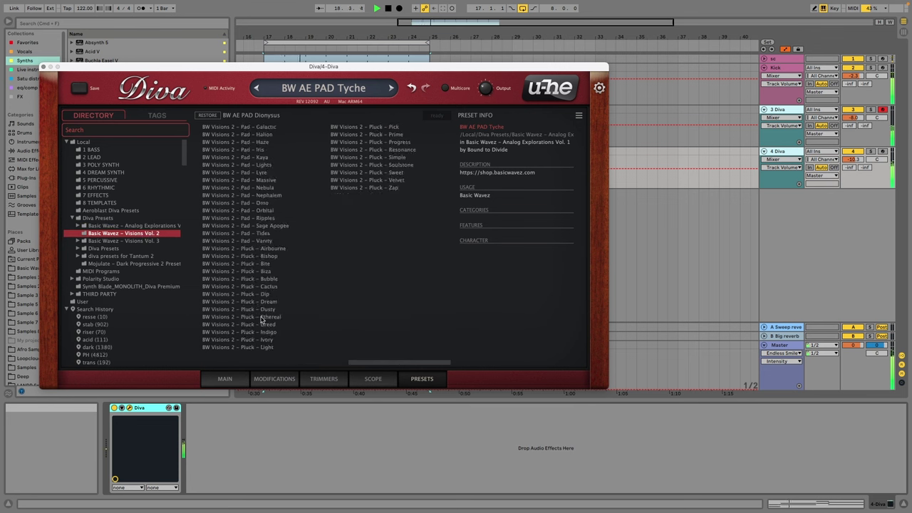
{"action": "left_click", "coordinate": [260, 136]}
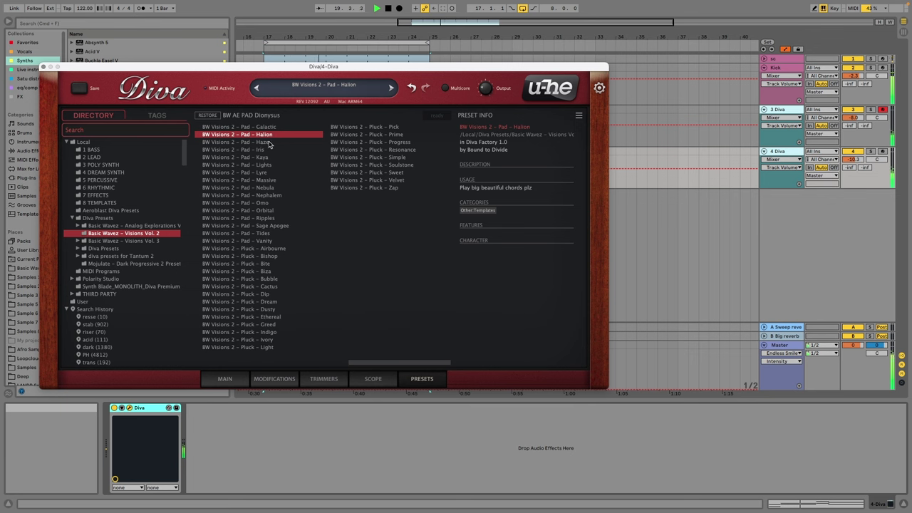
{"action": "left_click", "coordinate": [43, 67]}
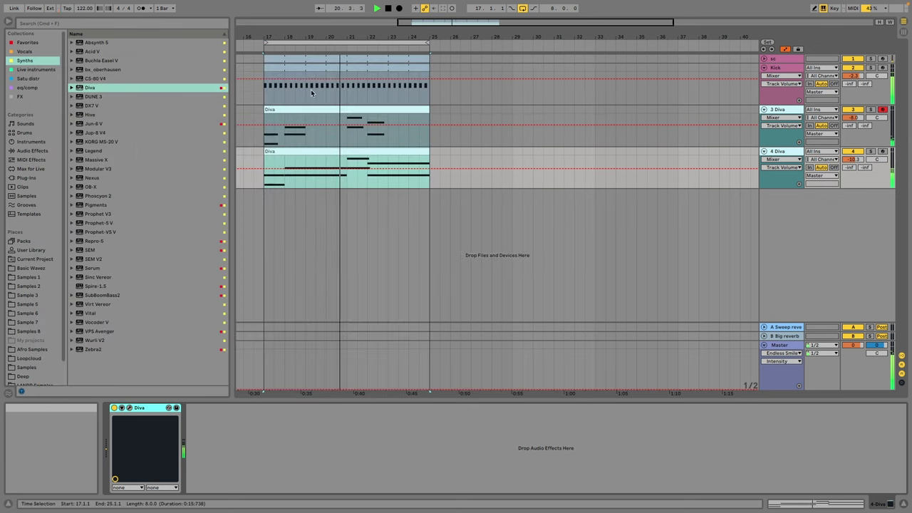
Step: Add the Raum reverb to the 3 Diva track and set its mix to about 49.5 %
{"action": "left_click", "coordinate": [26, 96]}
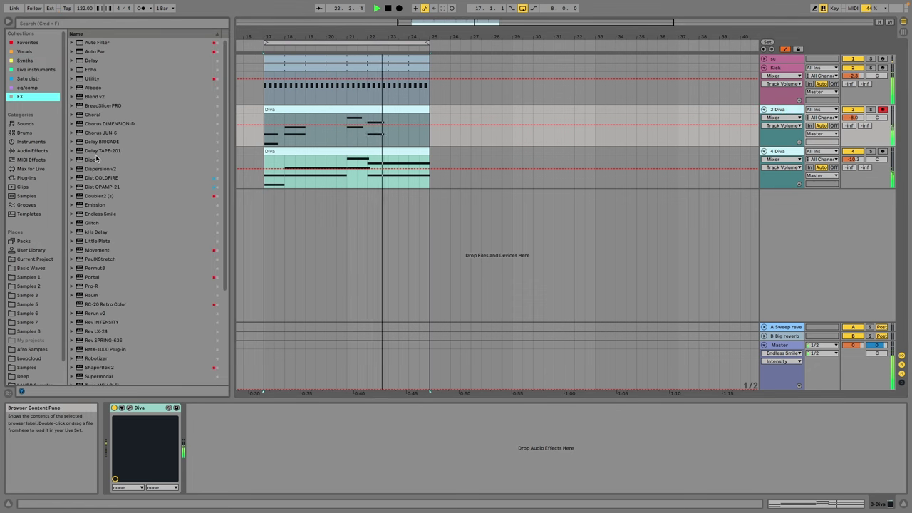
{"action": "left_click", "coordinate": [97, 295]}
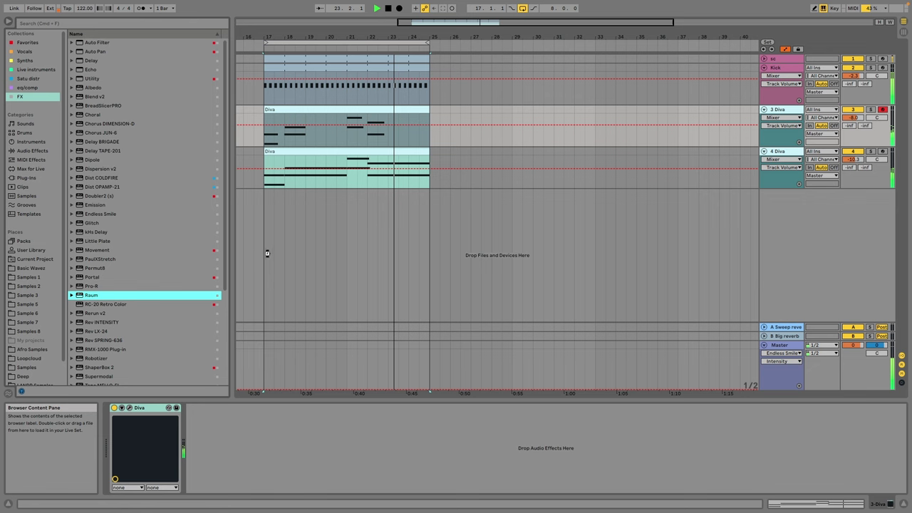
{"action": "left_click_drag", "start_coordinate": [187, 169], "coordinate": [188, 170]}
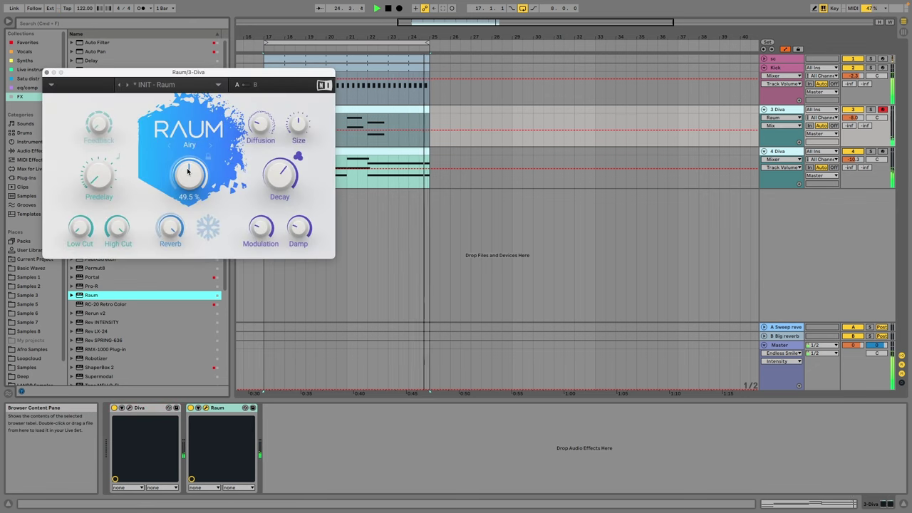
{"action": "left_click", "coordinate": [46, 73]}
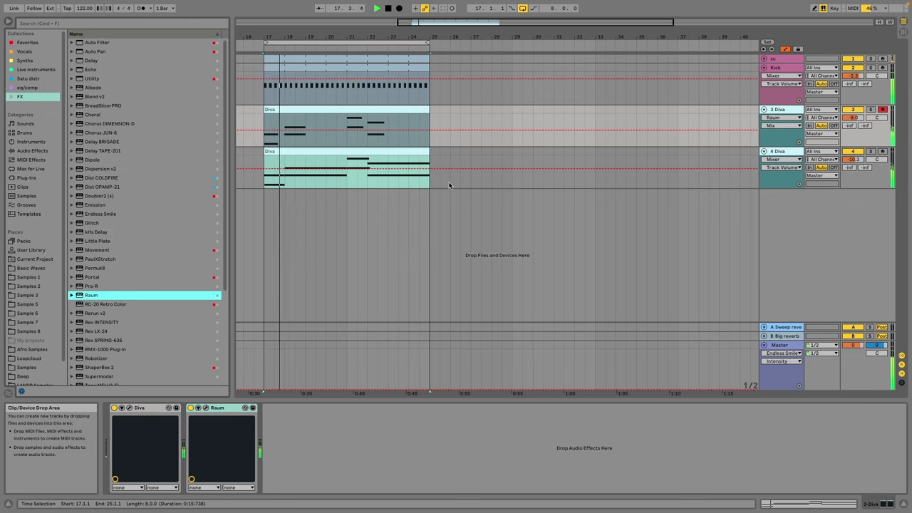
Step: Copy the long B2 note between bars 2 and 5 of the 4 Diva clip up to E3
{"action": "left_click", "coordinate": [791, 159]}
{"action": "left_click", "coordinate": [773, 180]}
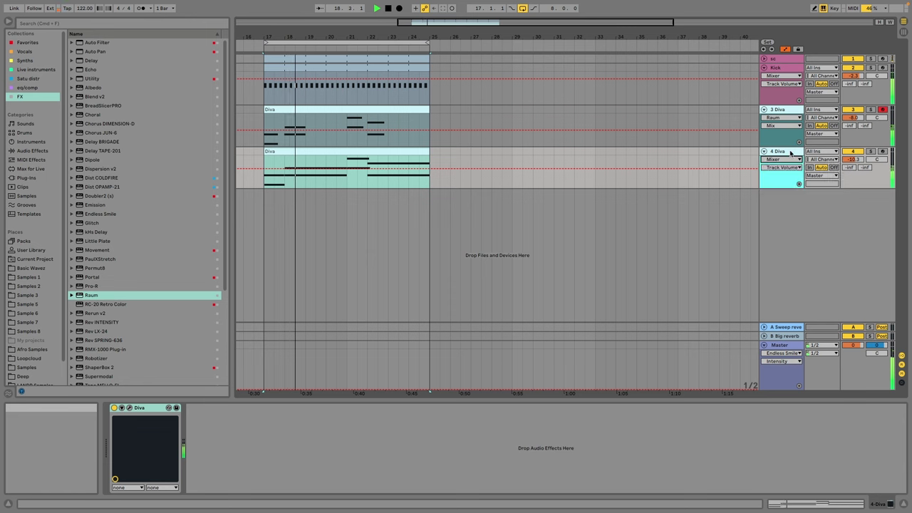
{"action": "double_click", "coordinate": [352, 163]}
{"action": "left_click", "coordinate": [451, 402]}
{"action": "left_click_drag", "start_coordinate": [451, 414], "coordinate": [450, 436]}
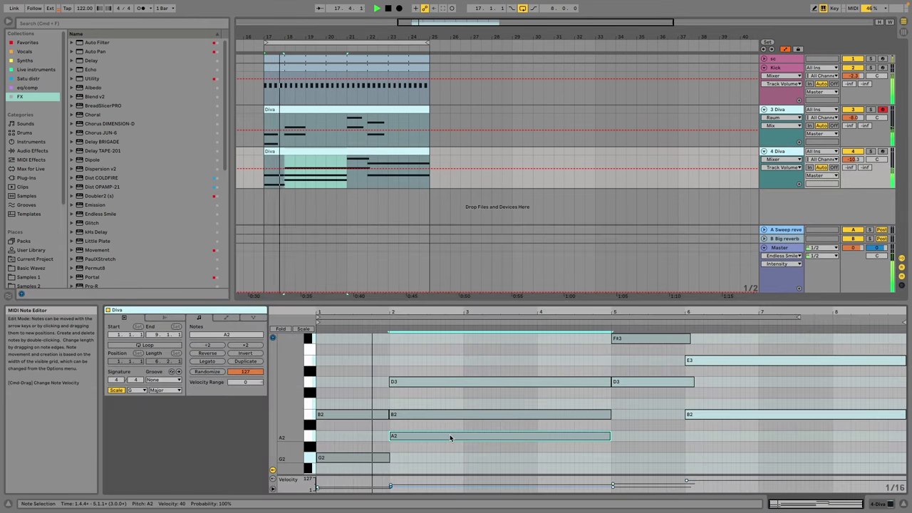
{"action": "left_click_drag", "start_coordinate": [449, 433], "coordinate": [451, 362]}
Step: Add an A2 note from bar 5 to bar 6 and reduce the last chord's velocities, with its E3 at 76
{"action": "left_click", "coordinate": [613, 487]}
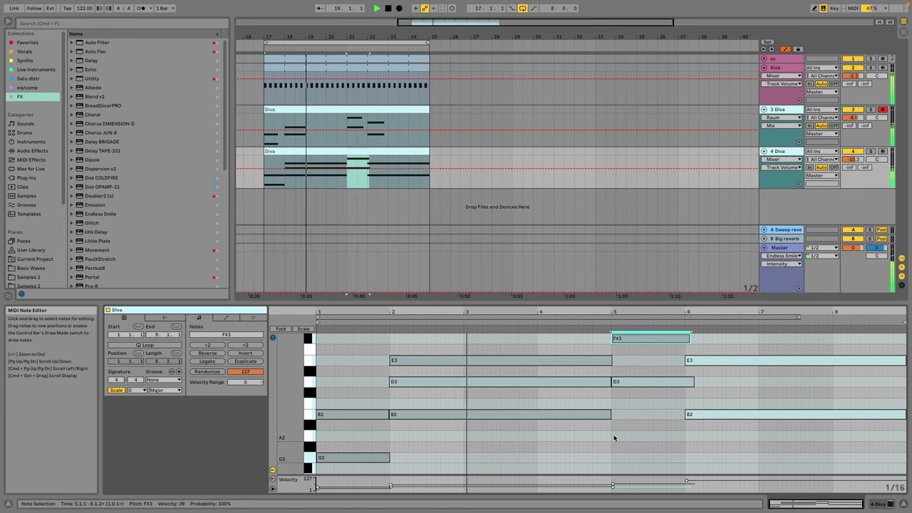
{"action": "left_click_drag", "start_coordinate": [616, 435], "coordinate": [682, 439]}
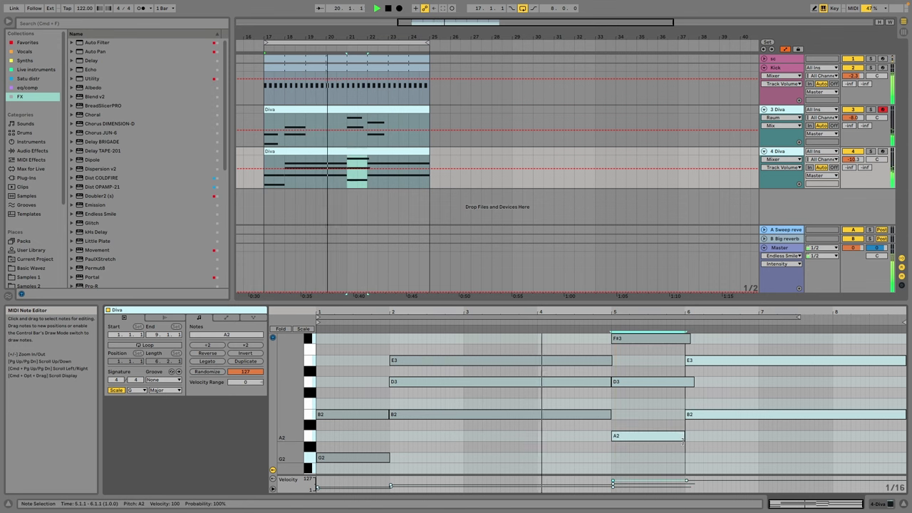
{"action": "left_click", "coordinate": [703, 483]}
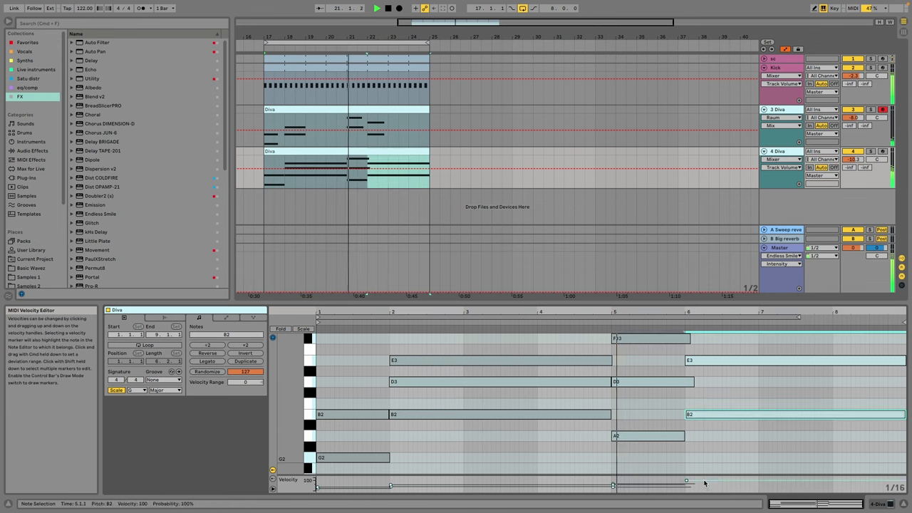
{"action": "left_click_drag", "start_coordinate": [705, 482], "coordinate": [702, 487]}
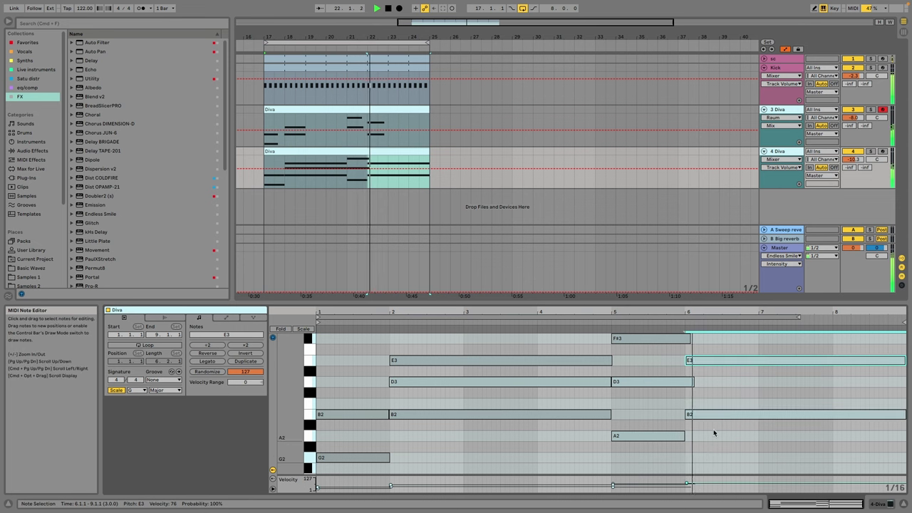
Step: Solo the 4 Diva track for listening and shorten the D3 note in bar 5 to end at bar 6
{"action": "left_click", "coordinate": [870, 152]}
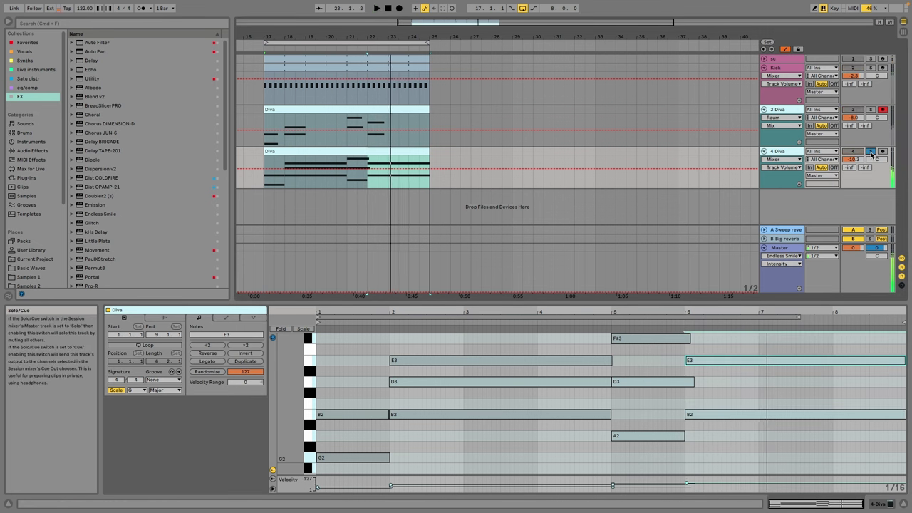
{"action": "key", "text": "space"}
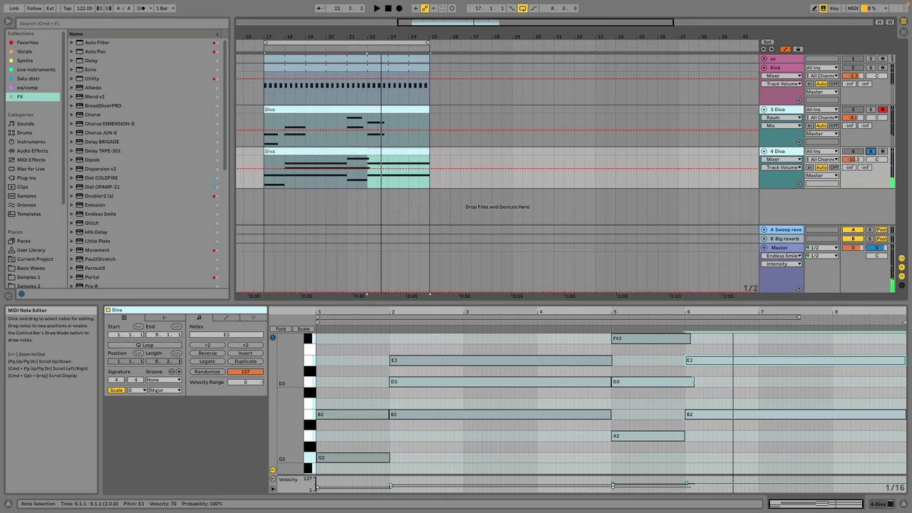
{"action": "left_click_drag", "start_coordinate": [694, 382], "coordinate": [684, 382]}
Step: Copy the last chord's B2 note down to F#2 as a bass note and play the loop
{"action": "left_click_drag", "start_coordinate": [720, 415], "coordinate": [722, 460]}
{"action": "scroll", "coordinate": [730, 443], "scroll_direction": "down", "scroll_amount": 2}
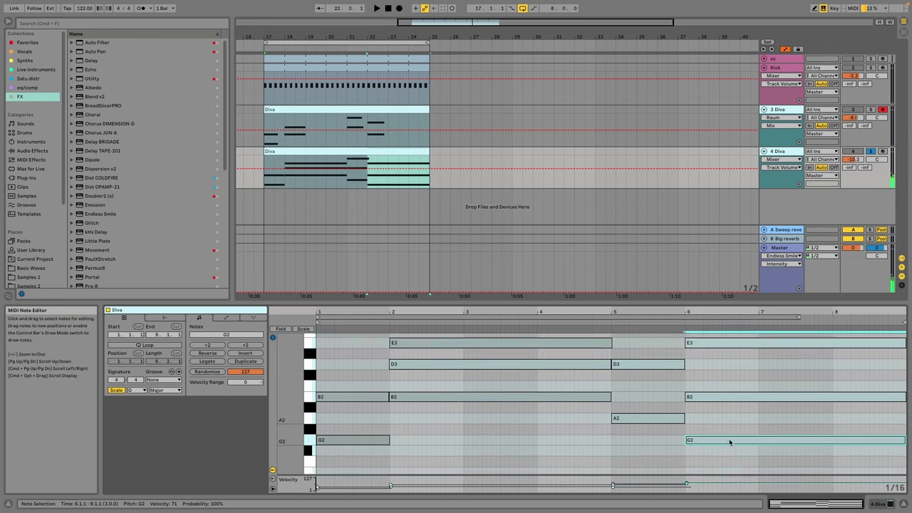
{"action": "scroll", "coordinate": [730, 443], "scroll_direction": "down", "scroll_amount": 1}
{"action": "left_click_drag", "start_coordinate": [723, 427], "coordinate": [725, 437]}
{"action": "key", "text": "space"}
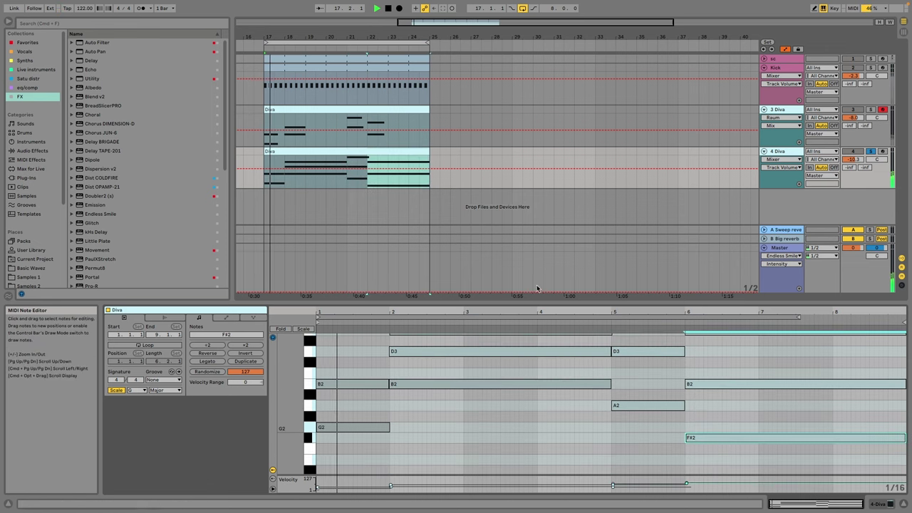
Step: Play from bar 21, lower the last chord's bass note to E2, and unsolo the 4 Diva track
{"action": "left_click", "coordinate": [340, 181]}
{"action": "key", "text": "space"}
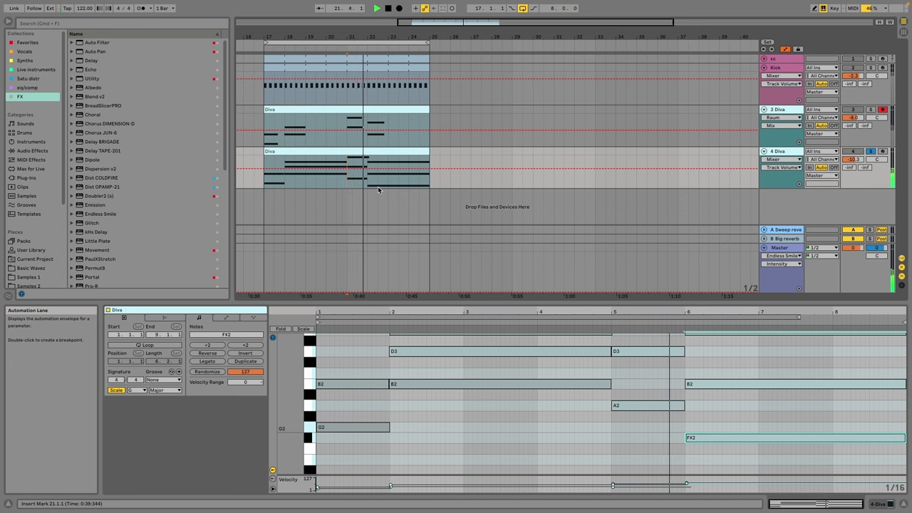
{"action": "left_click_drag", "start_coordinate": [738, 437], "coordinate": [738, 462]}
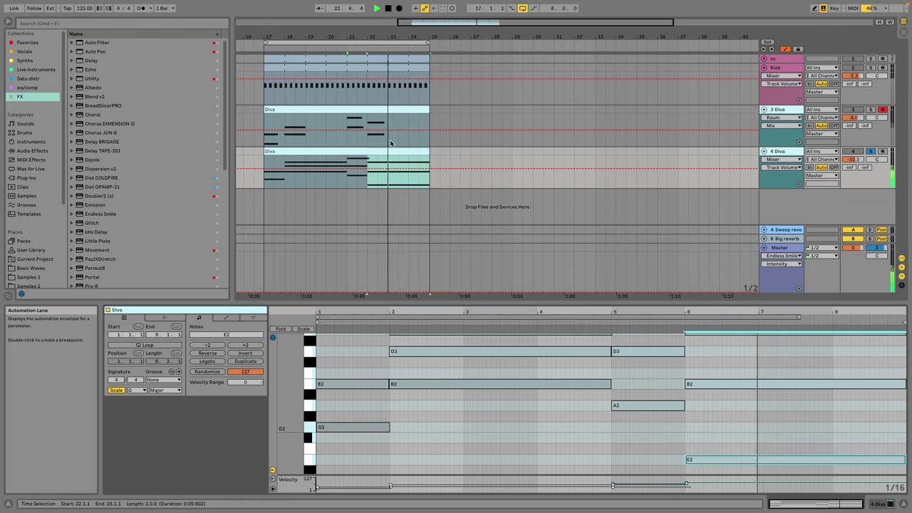
{"action": "left_click", "coordinate": [870, 152]}
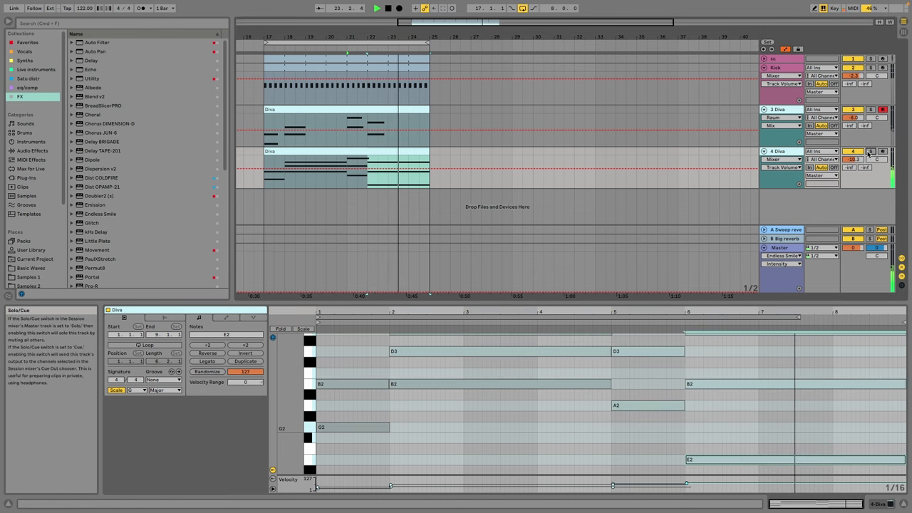
Step: Open Diva on the 3 Diva track and load the preset BW Visions 2 - Pad - Iris
{"action": "left_click", "coordinate": [357, 151]}
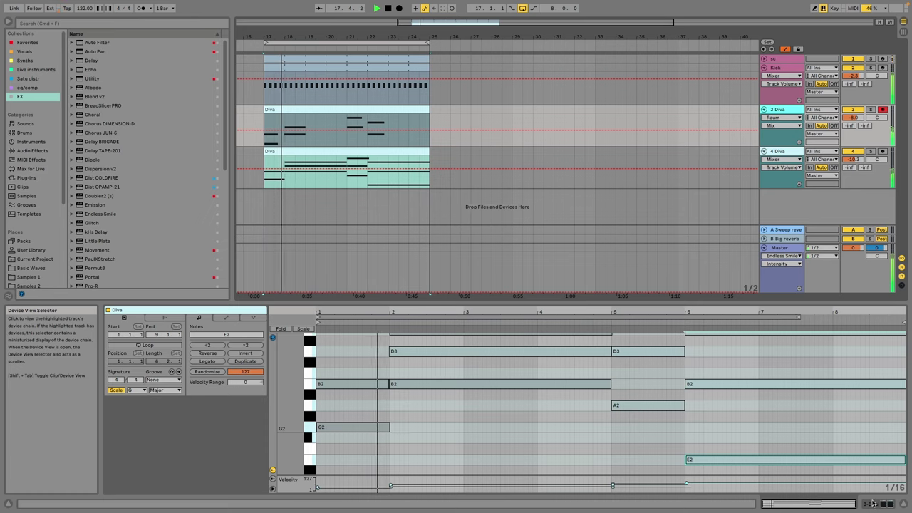
{"action": "double_click", "coordinate": [780, 111]}
{"action": "left_click", "coordinate": [131, 410]}
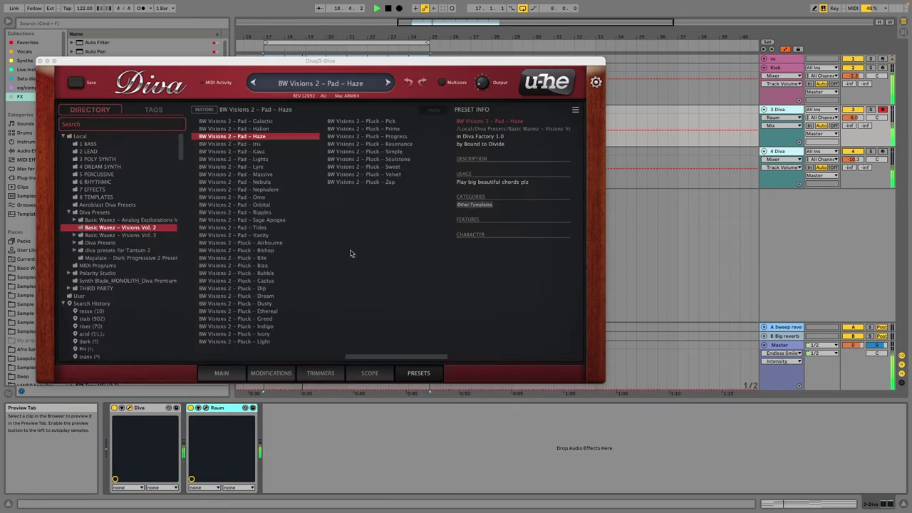
{"action": "left_click", "coordinate": [251, 144]}
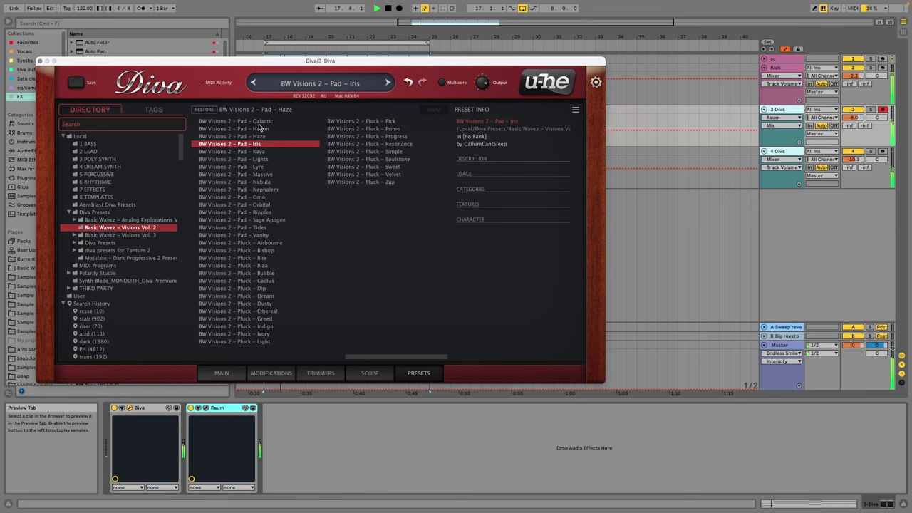
Step: Load the preset BW Visions 2 - Pad - Galactic on 3 Diva and transpose all notes in its clip up one octave
{"action": "left_click", "coordinate": [259, 123]}
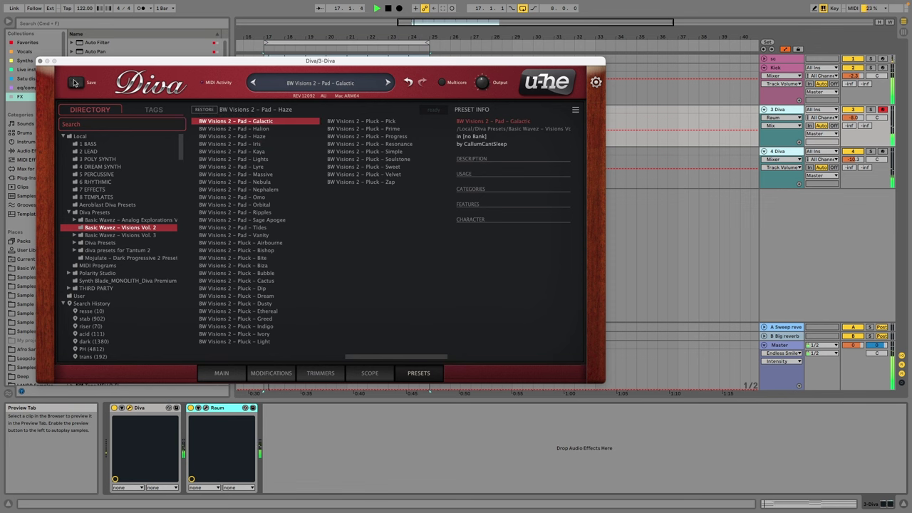
{"action": "left_click", "coordinate": [40, 61]}
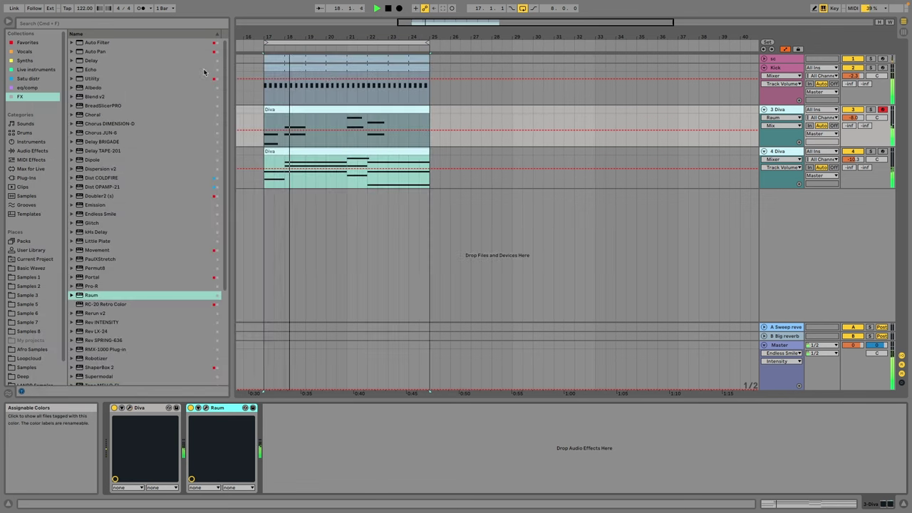
{"action": "left_click", "coordinate": [320, 98]}
{"action": "double_click", "coordinate": [320, 107]}
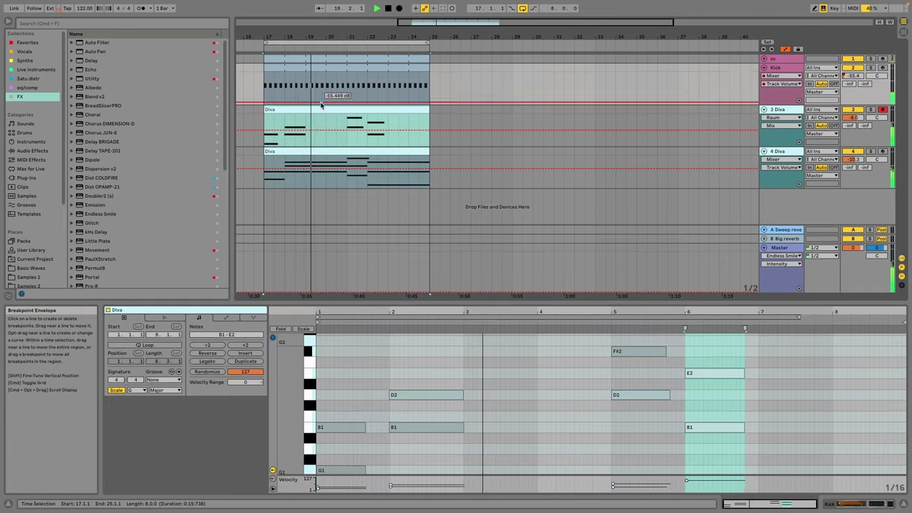
{"action": "key", "text": "super+a"}
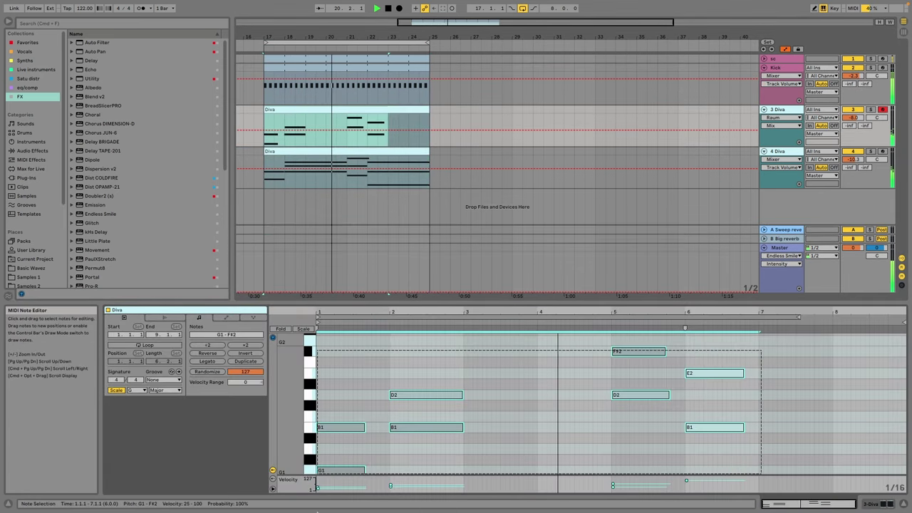
{"action": "key", "text": "shift+Up"}
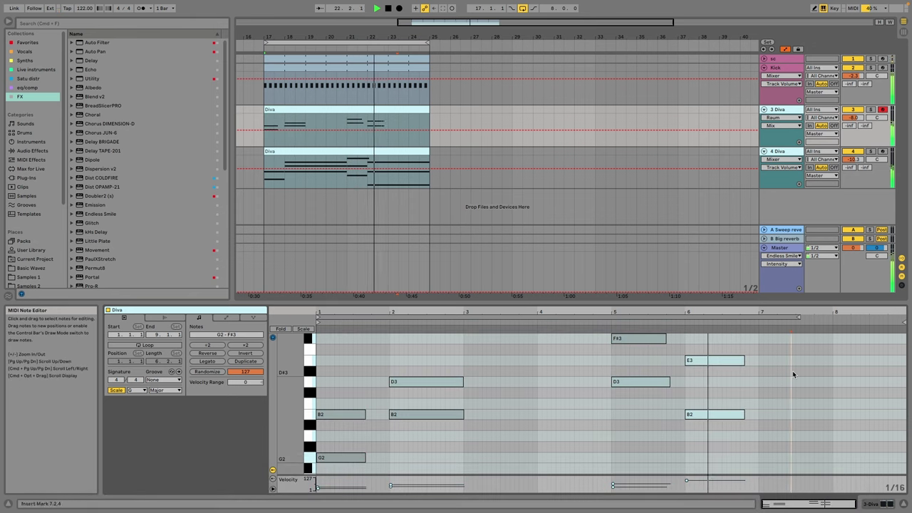
{"action": "left_click", "coordinate": [876, 504]}
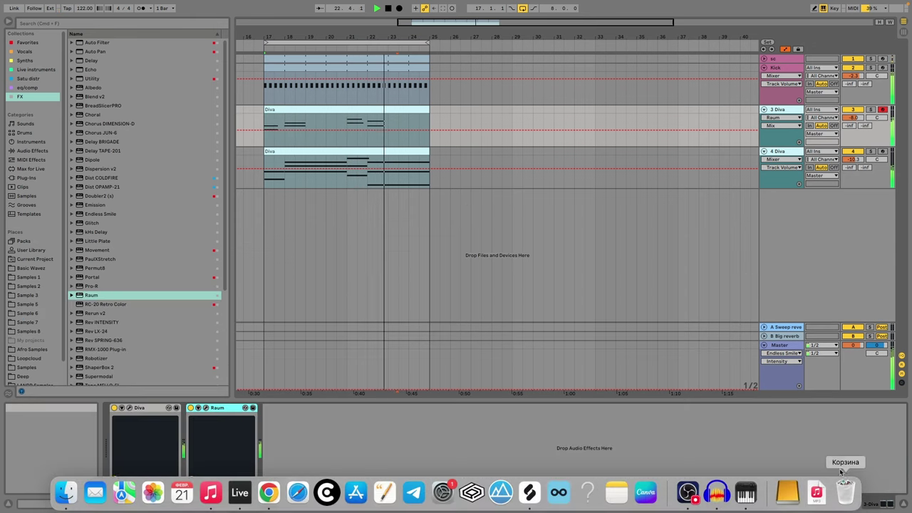
Step: Change the 3 Diva preset to BW Visions 2 - Pad - Donkey and slightly lower the track's volume
{"action": "left_click", "coordinate": [129, 408]}
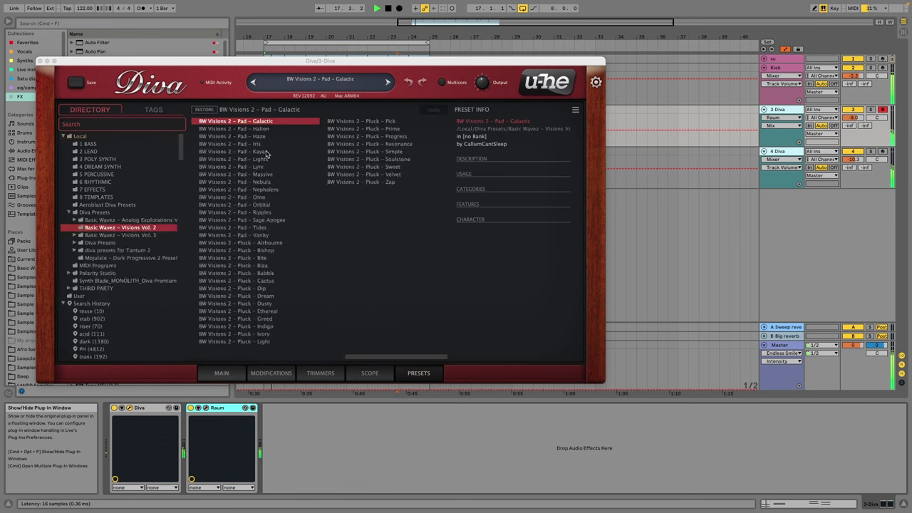
{"action": "left_click", "coordinate": [367, 357]}
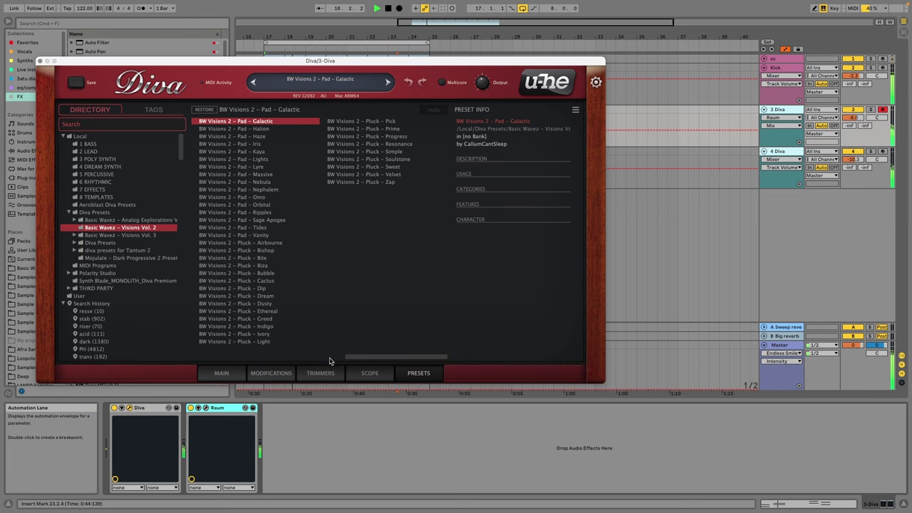
{"action": "scroll", "coordinate": [324, 361], "scroll_direction": "left", "scroll_amount": 3}
{"action": "left_click", "coordinate": [261, 334]}
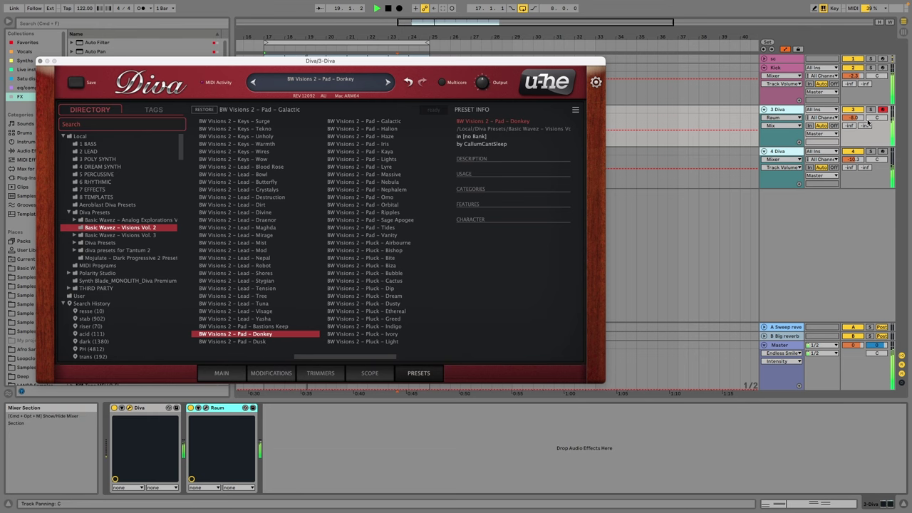
{"action": "left_click_drag", "start_coordinate": [859, 119], "coordinate": [859, 125]}
{"action": "left_click", "coordinate": [779, 110]}
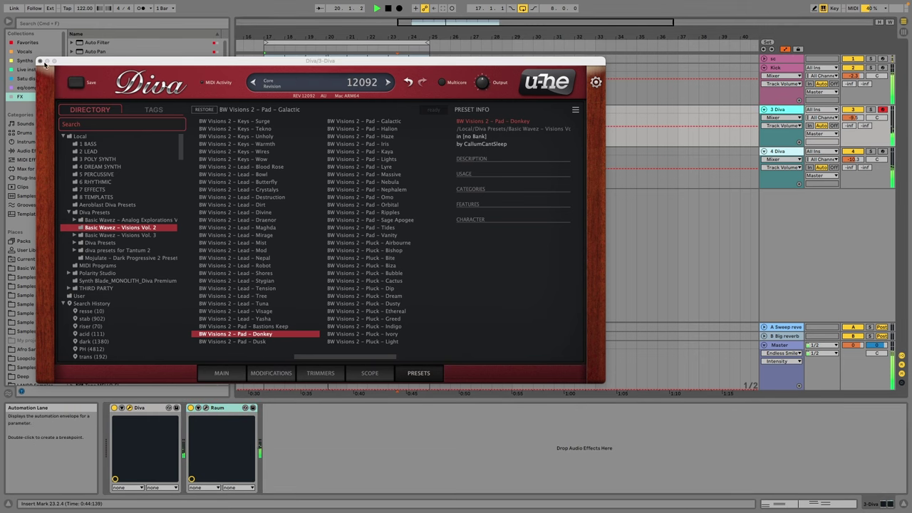
{"action": "left_click", "coordinate": [40, 61]}
Step: Add EQ Eight to 3 Diva with a band 1 low cut at about 352 Hz and a band 4 boost of about 4 dB near 4 kHz
{"action": "left_click", "coordinate": [27, 88]}
{"action": "double_click", "coordinate": [94, 51]}
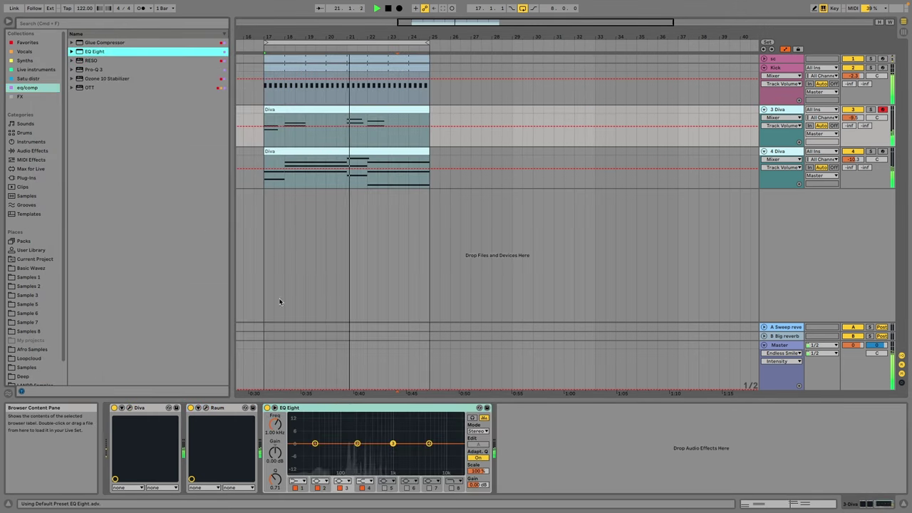
{"action": "left_click", "coordinate": [298, 481]}
{"action": "left_click", "coordinate": [295, 431]}
{"action": "left_click_drag", "start_coordinate": [277, 425], "coordinate": [290, 407]}
{"action": "left_click_drag", "start_coordinate": [429, 443], "coordinate": [426, 438]}
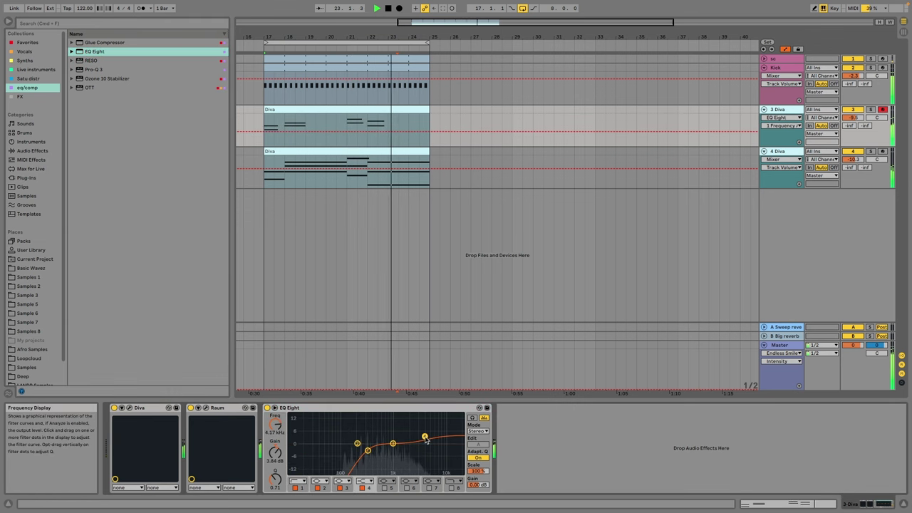
{"action": "left_click", "coordinate": [367, 450]}
Step: Stop playback and add ValhallaDelay from the FX collection after EQ Eight on the 3 Diva track
{"action": "left_click", "coordinate": [23, 97]}
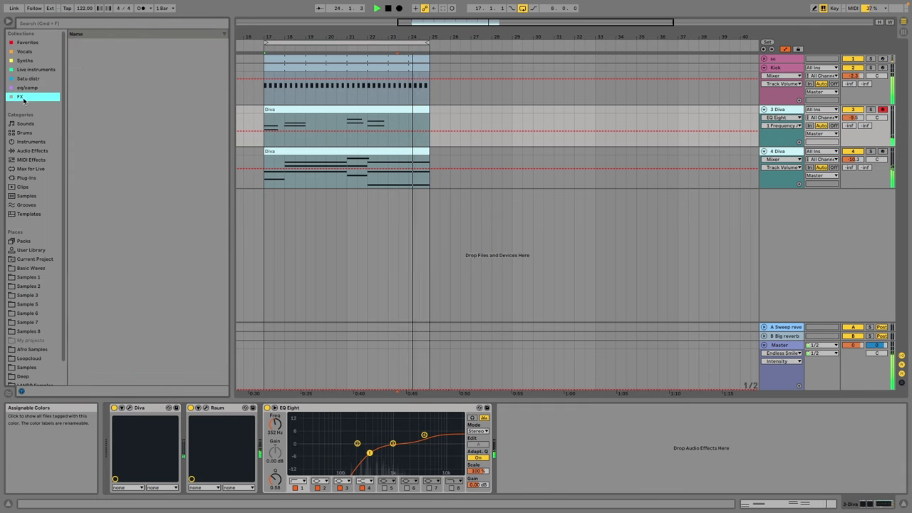
{"action": "scroll", "coordinate": [149, 263], "scroll_direction": "down", "scroll_amount": 5}
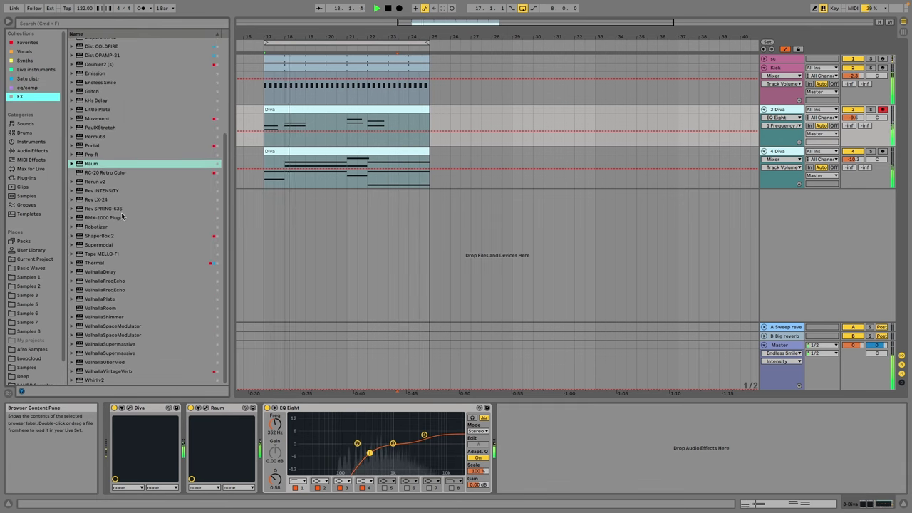
{"action": "key", "text": "space"}
{"action": "scroll", "coordinate": [145, 310], "scroll_direction": "up", "scroll_amount": 5}
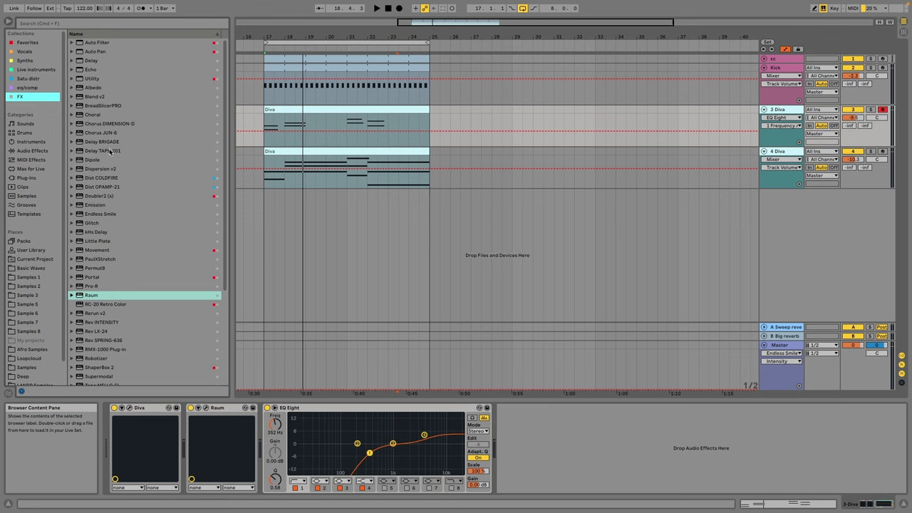
{"action": "scroll", "coordinate": [133, 243], "scroll_direction": "down", "scroll_amount": 5}
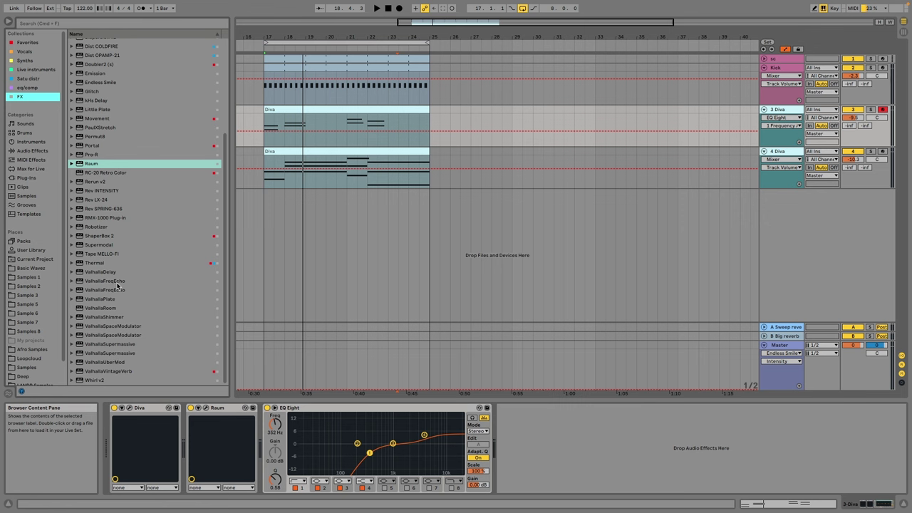
{"action": "scroll", "coordinate": [117, 286], "scroll_direction": "up", "scroll_amount": 2}
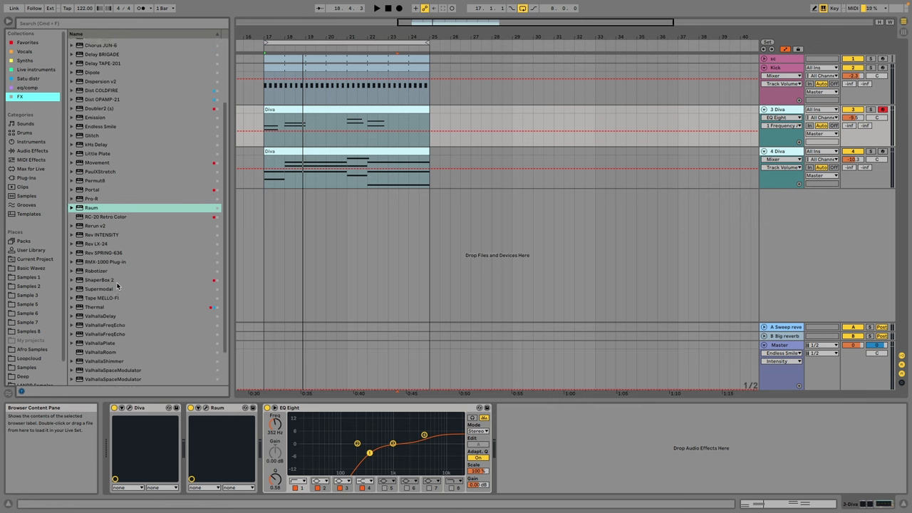
{"action": "scroll", "coordinate": [118, 286], "scroll_direction": "down", "scroll_amount": 2}
{"action": "double_click", "coordinate": [114, 271]}
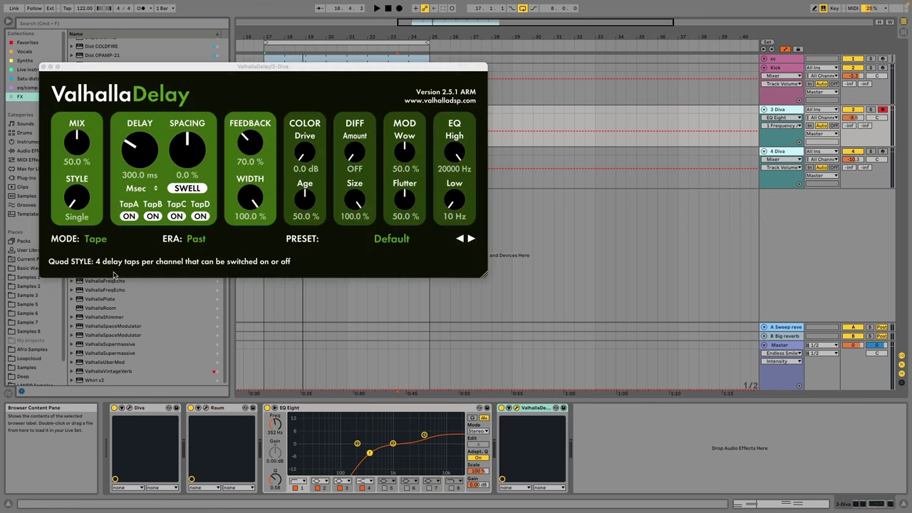
Step: Choose the ValhallaDelay preset Buckets Beyond during playback and reduce its mix
{"action": "left_click", "coordinate": [471, 240]}
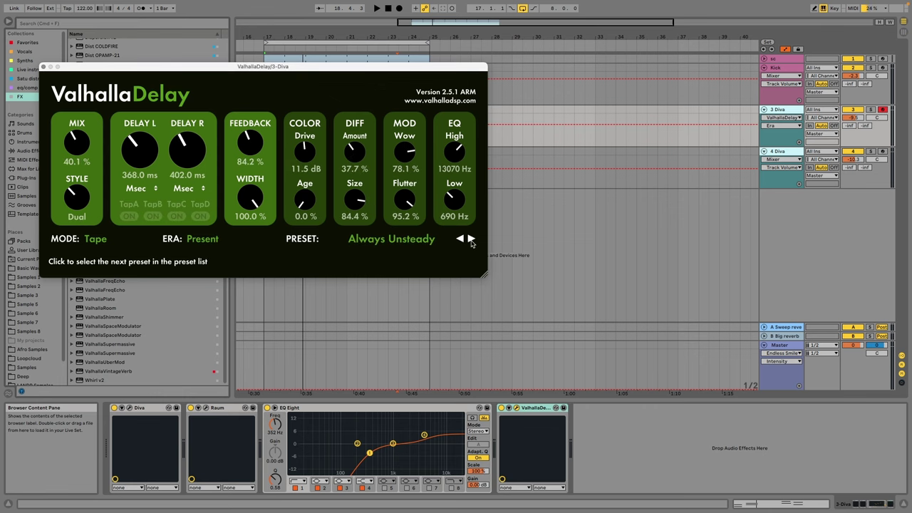
{"action": "key", "text": "space"}
{"action": "left_click", "coordinate": [471, 240]}
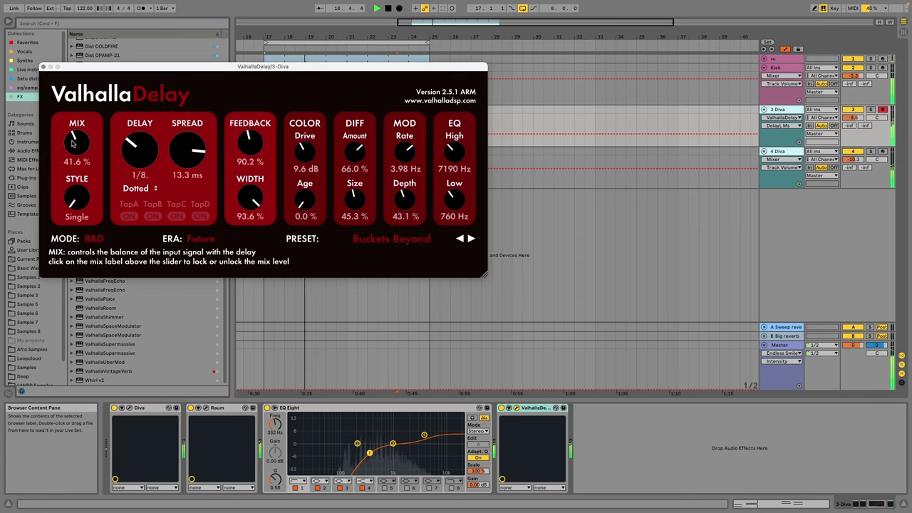
{"action": "left_click_drag", "start_coordinate": [73, 142], "coordinate": [72, 148]}
{"action": "left_click", "coordinate": [43, 66]}
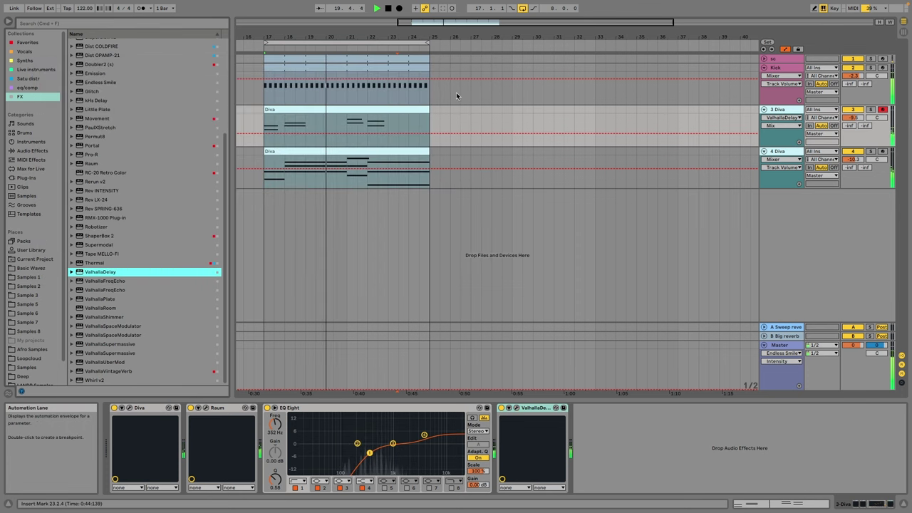
Step: Insert a new MIDI track below 4 Diva and load a Diva instrument on it
{"action": "left_click", "coordinate": [396, 151]}
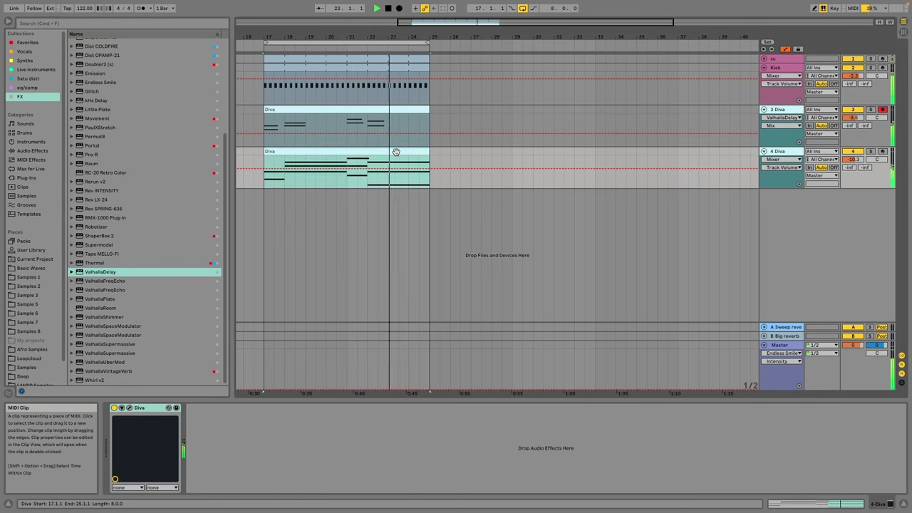
{"action": "left_click", "coordinate": [735, 114]}
{"action": "right_click", "coordinate": [782, 233]}
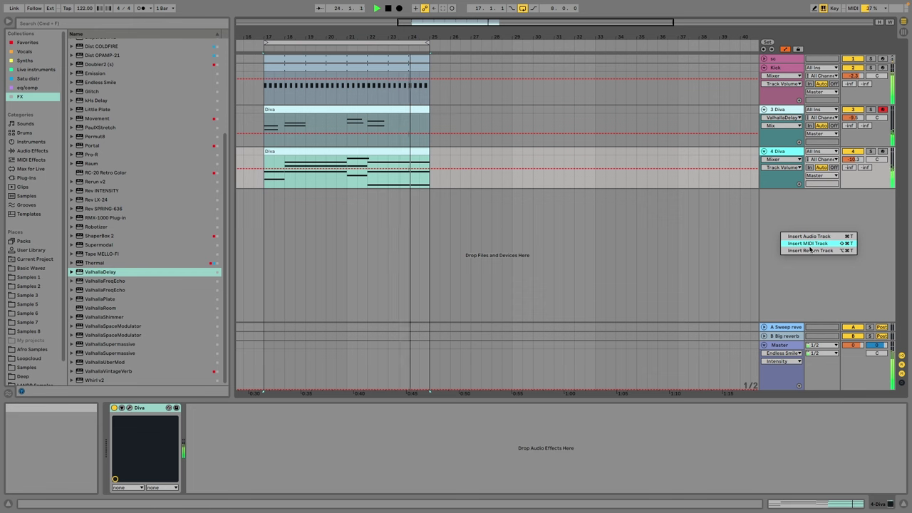
{"action": "left_click", "coordinate": [813, 243]}
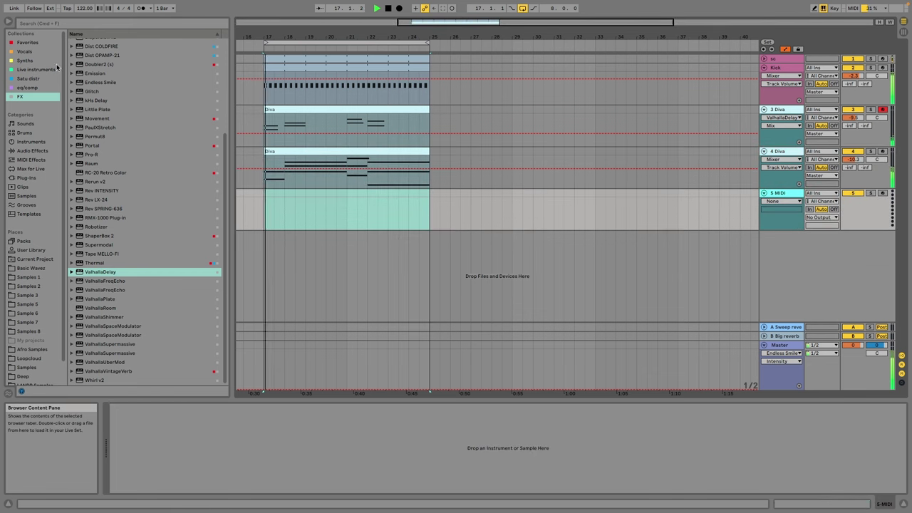
{"action": "left_click", "coordinate": [25, 60]}
{"action": "double_click", "coordinate": [96, 88]}
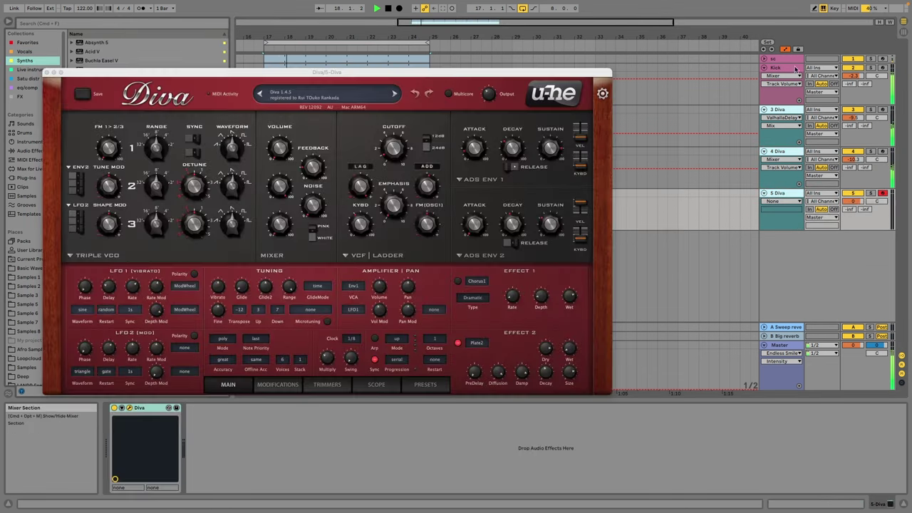
Step: Move the kick's EQ Eight band 2 dip to about 116 Hz, audition other kicks and replace the sample with BTD Kick 49Hz G You.wav
{"action": "left_click_drag", "start_coordinate": [550, 445], "coordinate": [545, 453]}
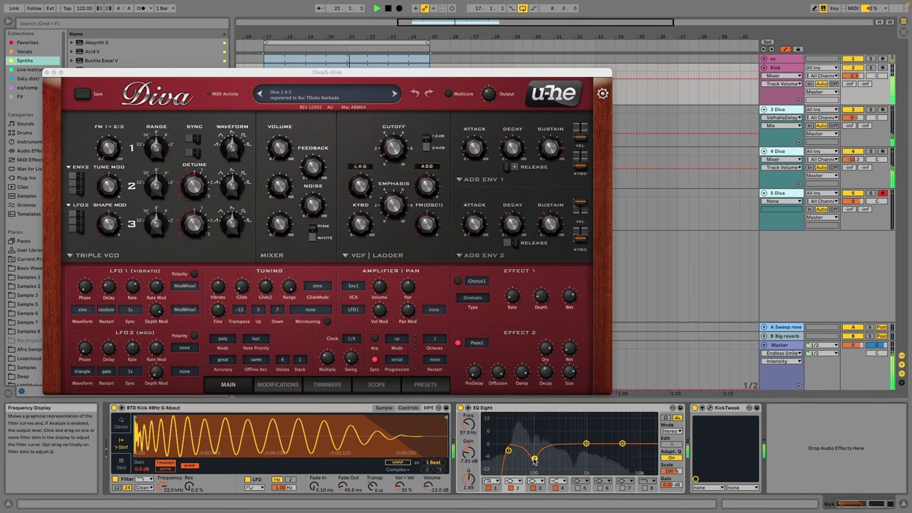
{"action": "left_click", "coordinate": [47, 72]}
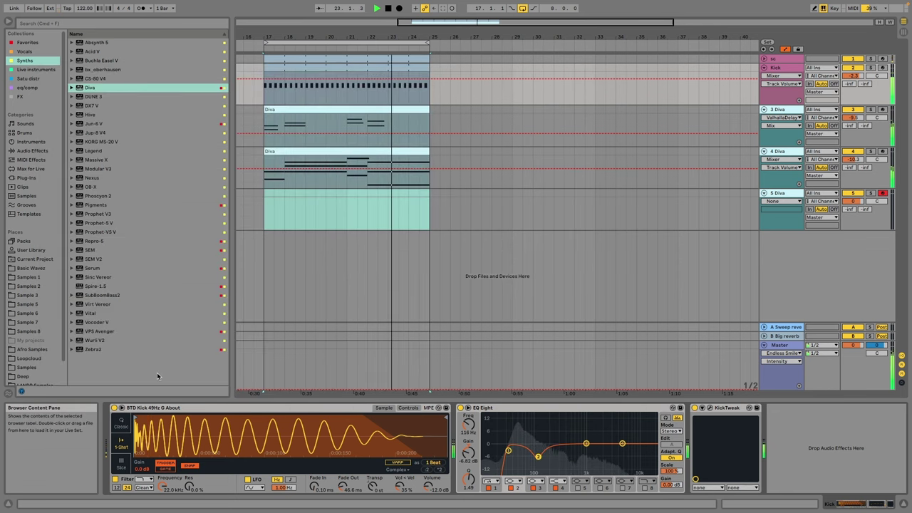
{"action": "right_click", "coordinate": [192, 422]}
{"action": "left_click", "coordinate": [218, 430]}
{"action": "left_click", "coordinate": [144, 141]}
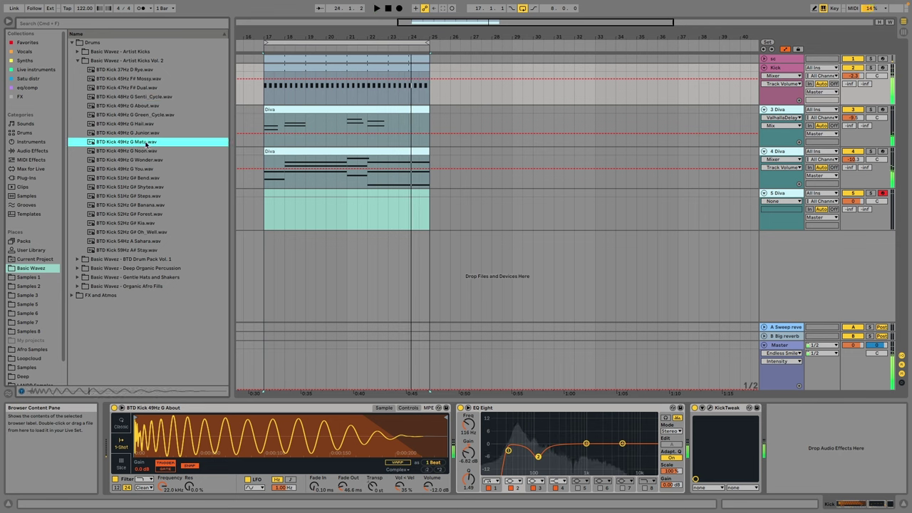
{"action": "left_click", "coordinate": [144, 150]}
{"action": "left_click", "coordinate": [144, 178]}
{"action": "left_click", "coordinate": [147, 169]}
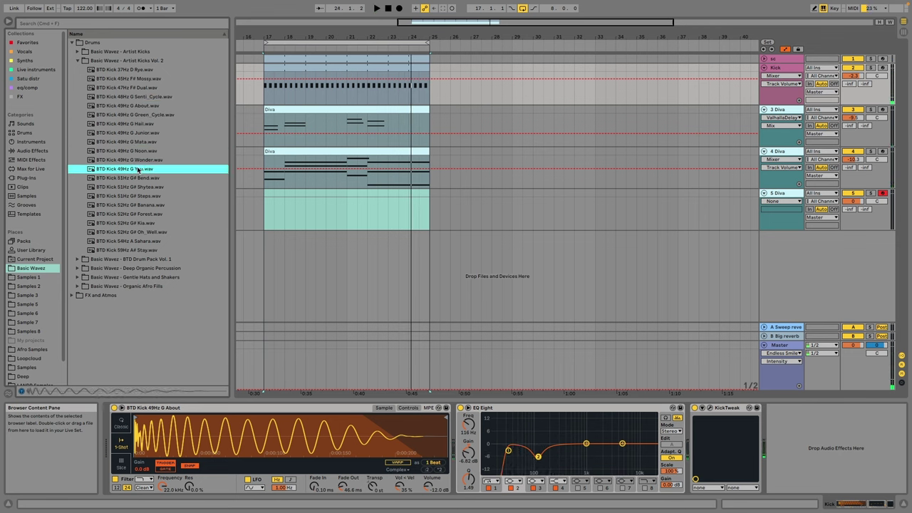
{"action": "left_click_drag", "start_coordinate": [138, 171], "coordinate": [213, 420]}
{"action": "key", "text": "space"}
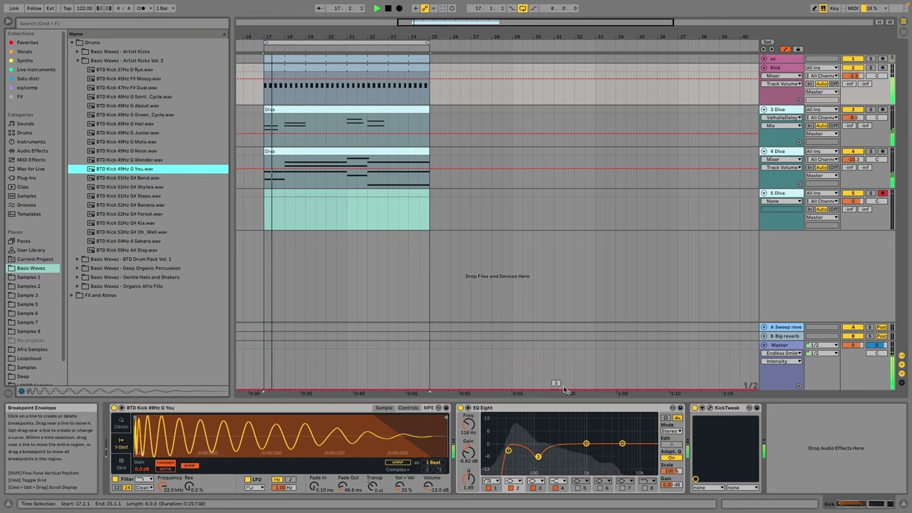
Step: Reduce the kick's EQ Eight band 2 cut to about -2.6 dB at 167 Hz and set the song tempo to 120 BPM
{"action": "left_click_drag", "start_coordinate": [539, 456], "coordinate": [547, 448]}
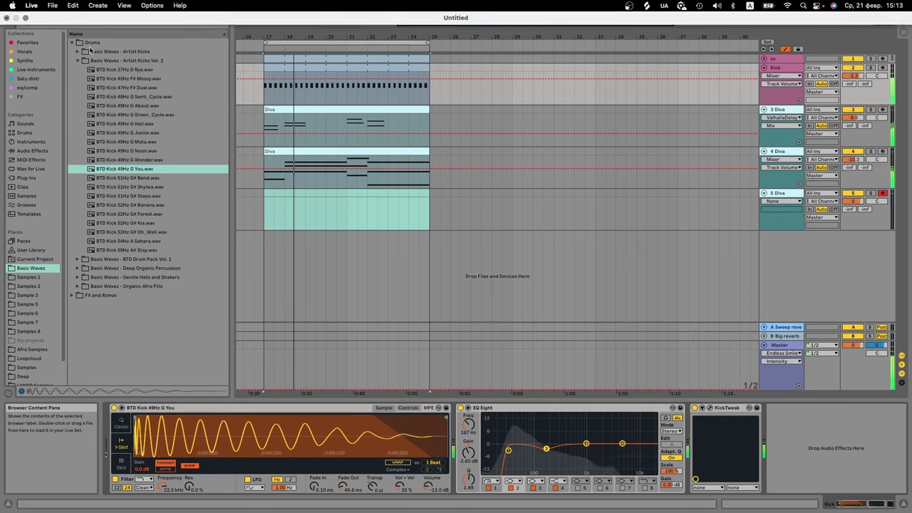
{"action": "left_click", "coordinate": [84, 8]}
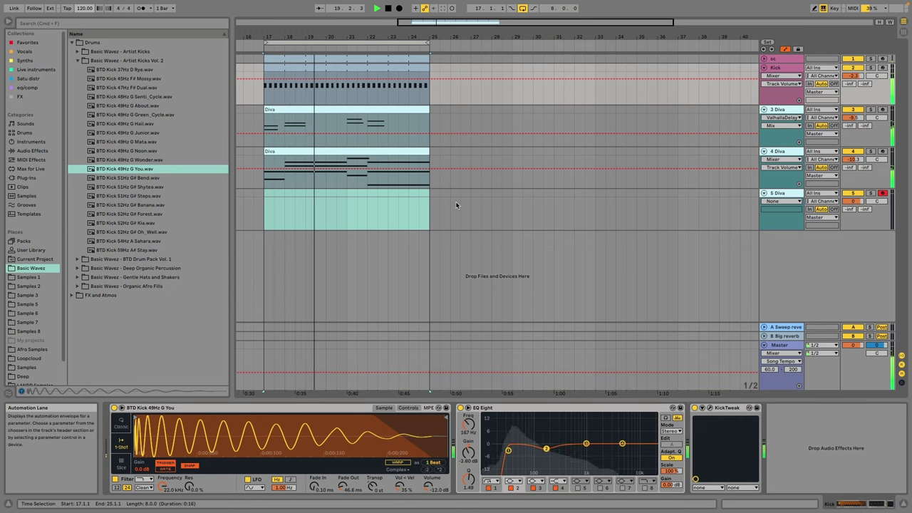
Step: Open Diva on the 4 Diva track, raise its filter cutoff slightly and set the filter's ENV 2 modulation depth to 26.00
{"action": "left_click", "coordinate": [784, 153]}
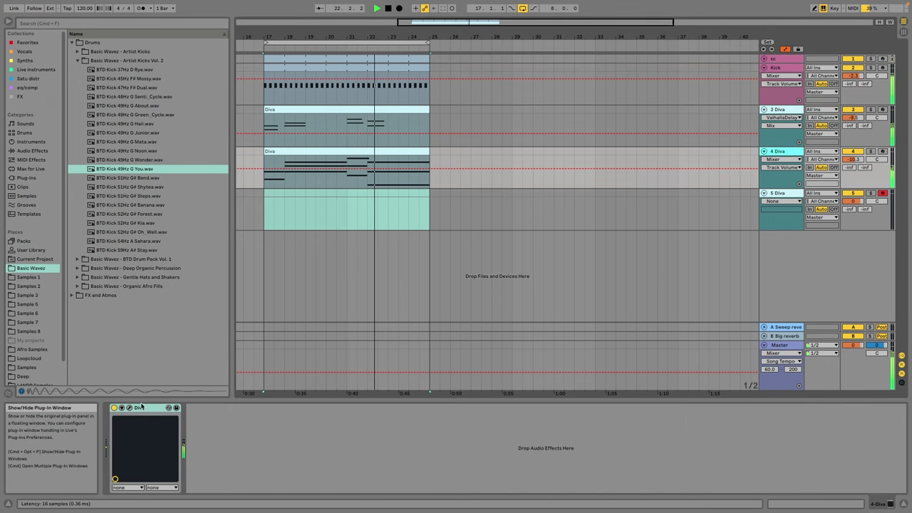
{"action": "left_click", "coordinate": [141, 407]}
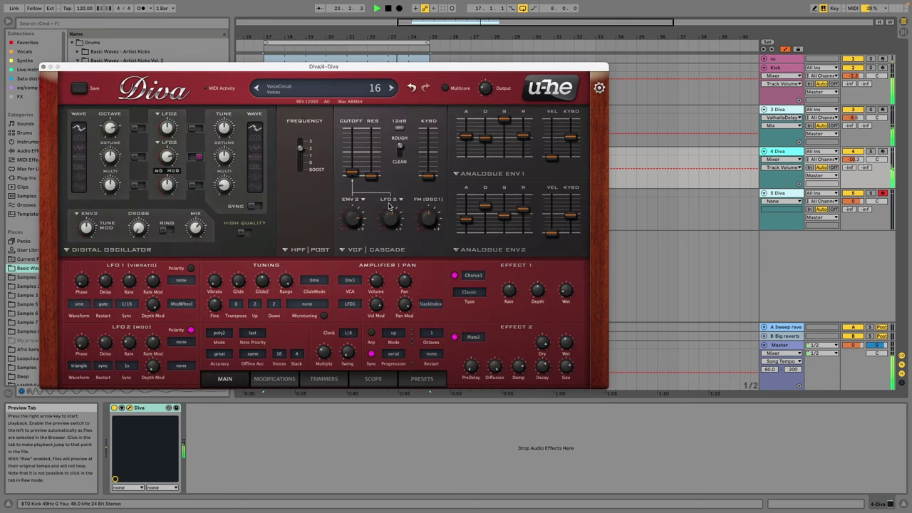
{"action": "mouse_move", "coordinate": [353, 172]}
{"action": "left_mouse_down"}
{"action": "mouse_move", "coordinate": [365, 139]}
{"action": "mouse_move", "coordinate": [361, 168]}
{"action": "left_mouse_up"}
{"action": "mouse_move", "coordinate": [352, 223]}
{"action": "left_mouse_down"}
{"action": "mouse_move", "coordinate": [355, 239]}
{"action": "mouse_move", "coordinate": [360, 218]}
{"action": "left_mouse_up"}
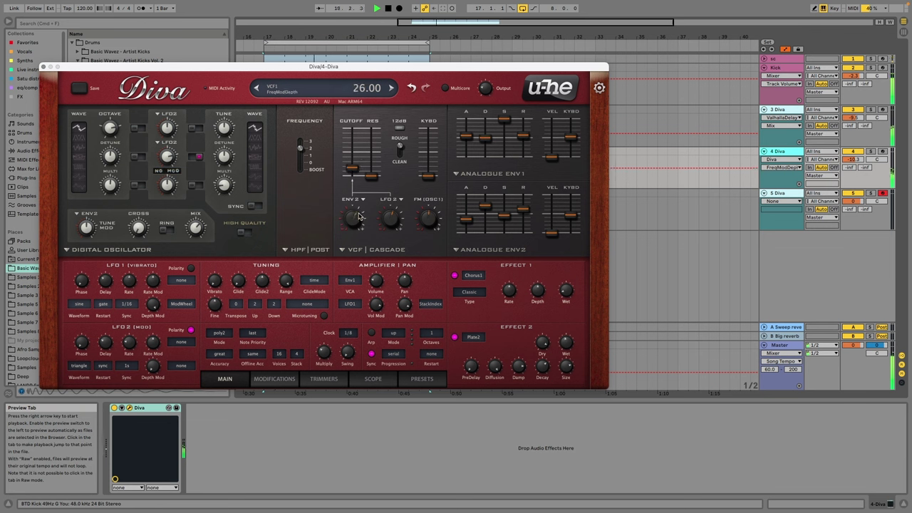
Step: Raise the filter cutoff slightly in the 4 Diva synth and add an EQ Eight after it
{"action": "left_click_drag", "start_coordinate": [355, 170], "coordinate": [356, 163]}
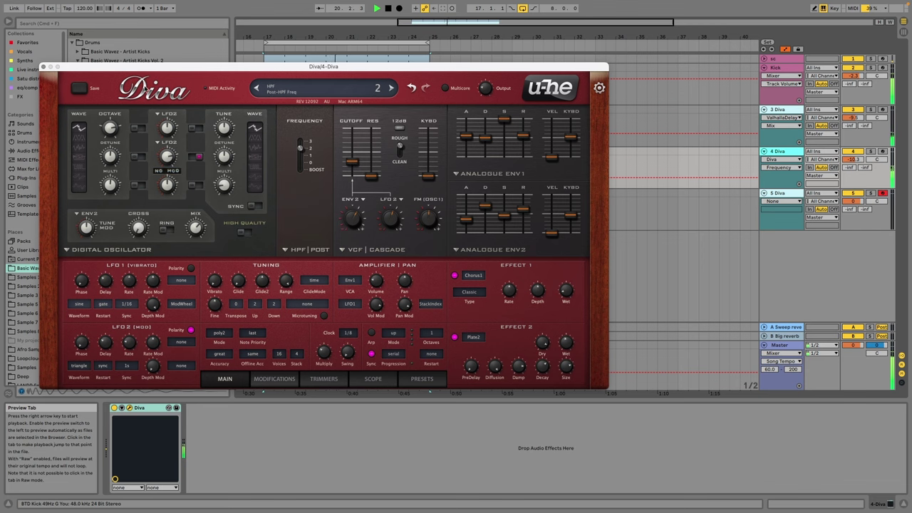
{"action": "left_click", "coordinate": [43, 66]}
{"action": "left_click", "coordinate": [27, 88]}
{"action": "left_click_drag", "start_coordinate": [93, 51], "coordinate": [249, 445]}
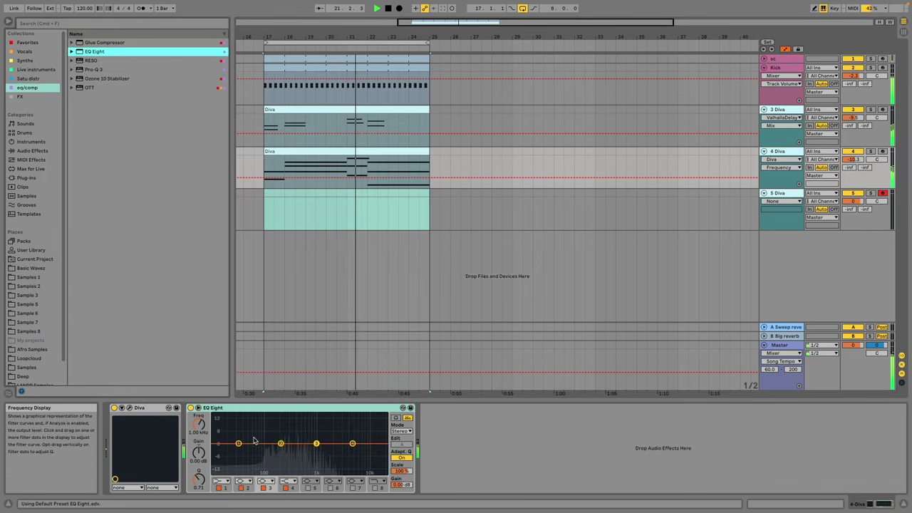
Step: On 4 Diva's EQ Eight, make band 1 a low cut, raise band 4 about 9 dB at 1.44 kHz and band 3 about 1.4 dB at 899 Hz
{"action": "left_click", "coordinate": [221, 481]}
{"action": "left_click", "coordinate": [219, 432]}
{"action": "left_click_drag", "start_coordinate": [200, 424], "coordinate": [213, 415]}
{"action": "left_click_drag", "start_coordinate": [352, 443], "coordinate": [324, 426]}
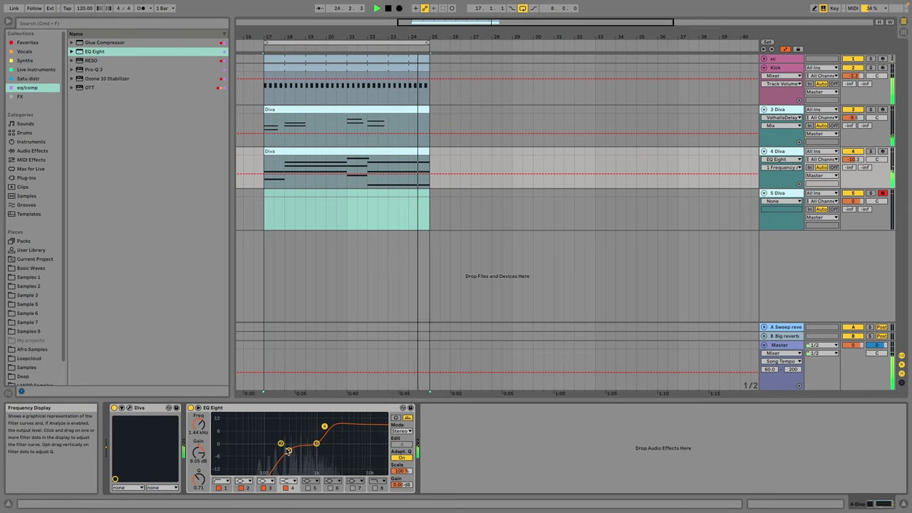
{"action": "left_click_drag", "start_coordinate": [289, 451], "coordinate": [314, 441]}
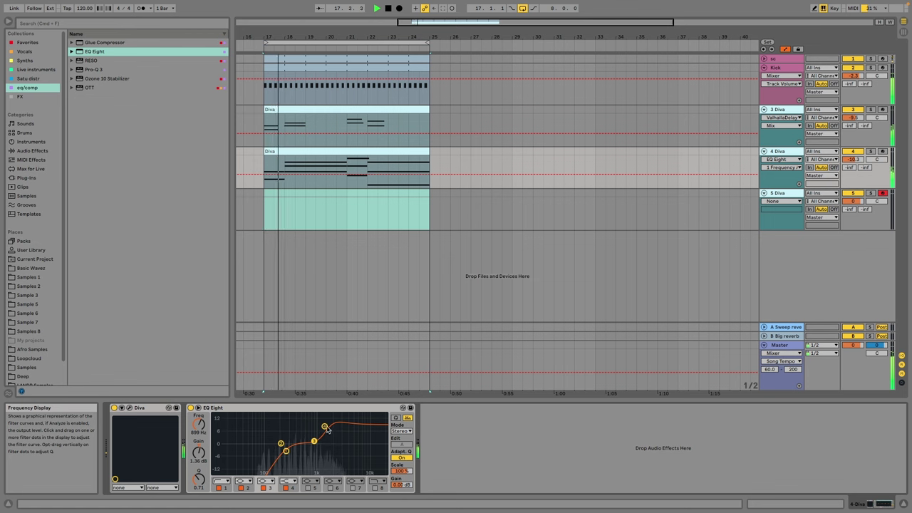
Step: Open Diva on the 5 Diva track and browse its presets to the Basic Wavez - Visions Vol. 2 folder
{"action": "left_click", "coordinate": [779, 193]}
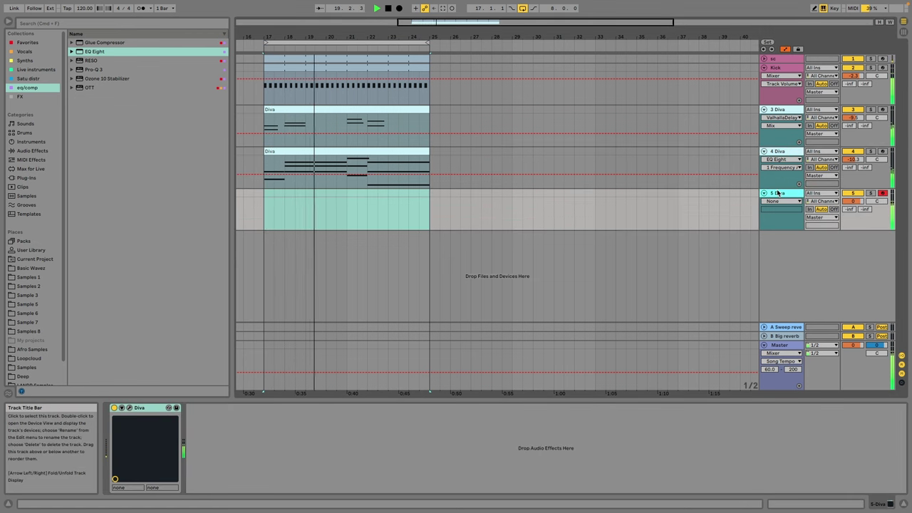
{"action": "left_click", "coordinate": [129, 408]}
{"action": "left_click", "coordinate": [422, 384]}
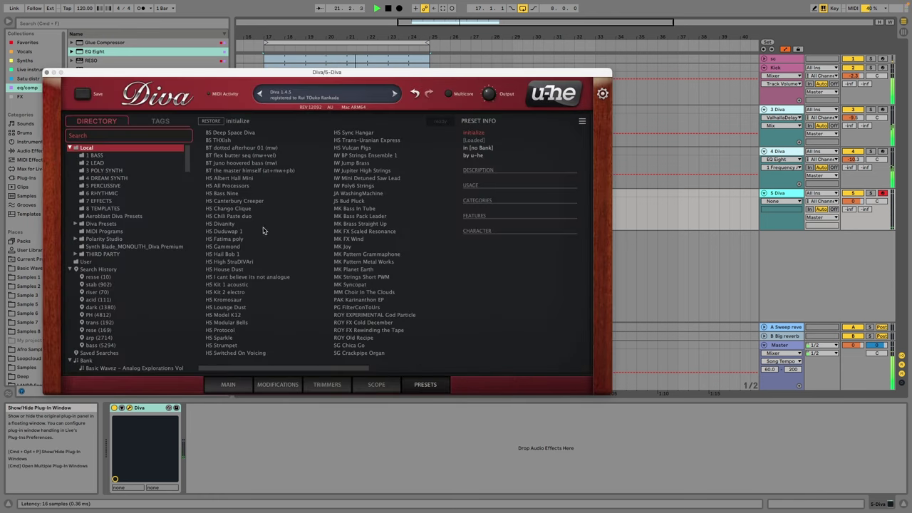
{"action": "left_click", "coordinate": [101, 224]}
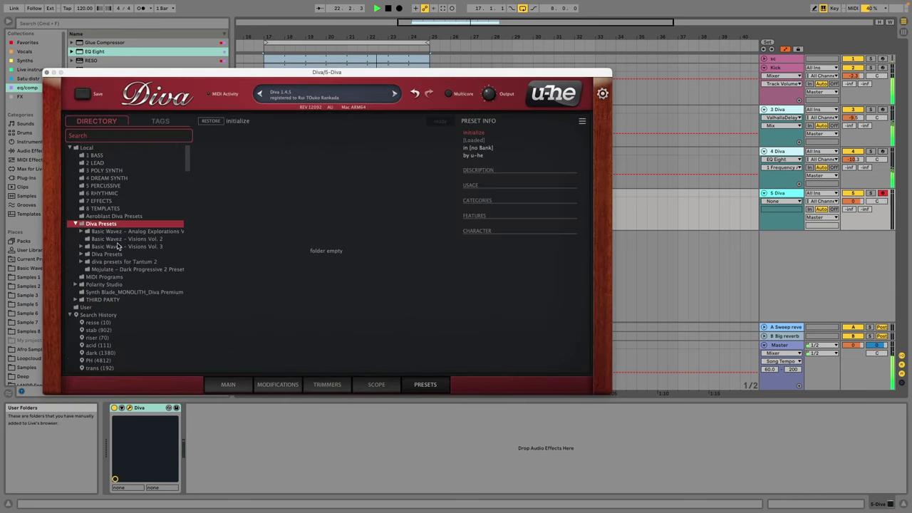
{"action": "left_click", "coordinate": [122, 240]}
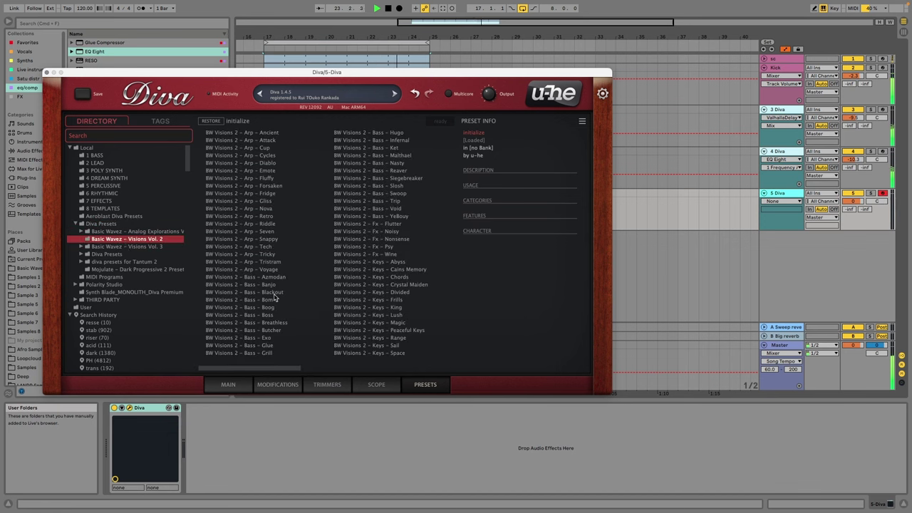
Step: Audition the Visions 2 bass presets, including Nasty, Reaver and Malthael, and load BW Visions 2 - Bass - Hugo
{"action": "left_click", "coordinate": [273, 292]}
{"action": "left_click", "coordinate": [373, 164]}
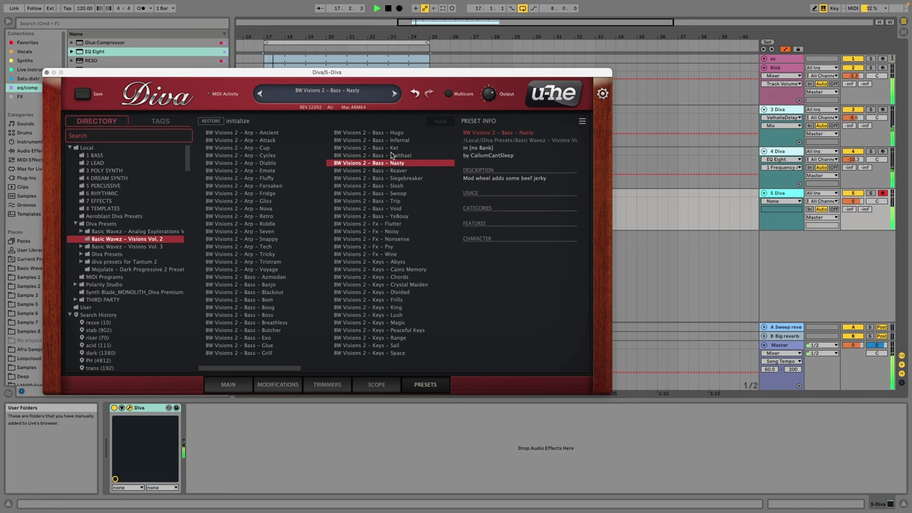
{"action": "left_click", "coordinate": [389, 171]}
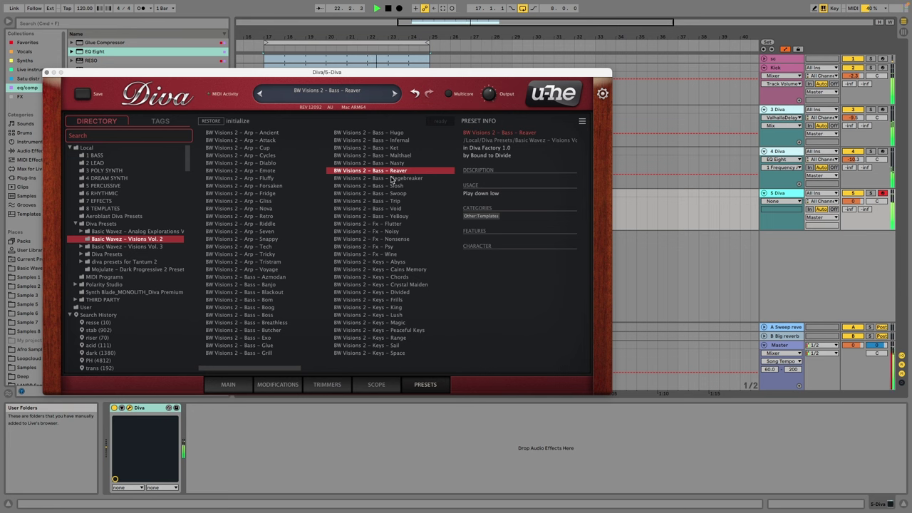
{"action": "left_click", "coordinate": [393, 163]}
{"action": "left_click", "coordinate": [393, 155]}
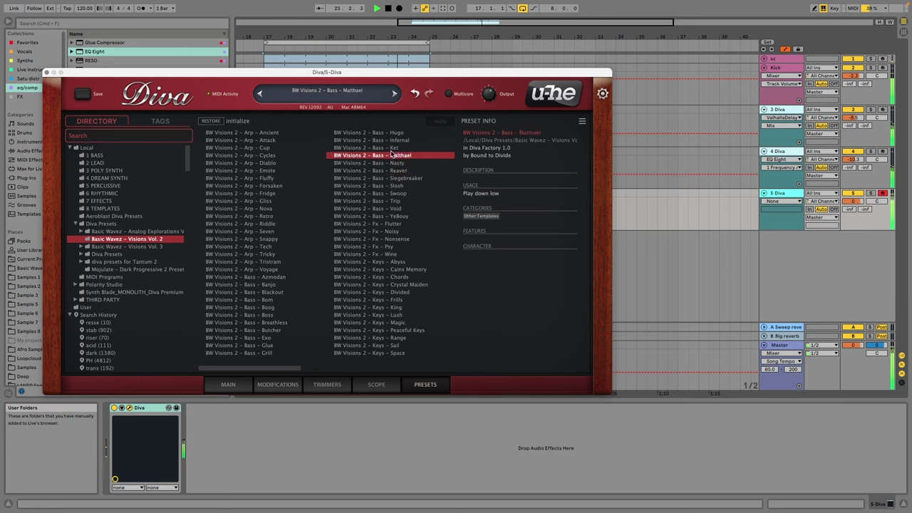
{"action": "left_click", "coordinate": [390, 149]}
{"action": "left_click", "coordinate": [394, 140]}
{"action": "left_click", "coordinate": [390, 134]}
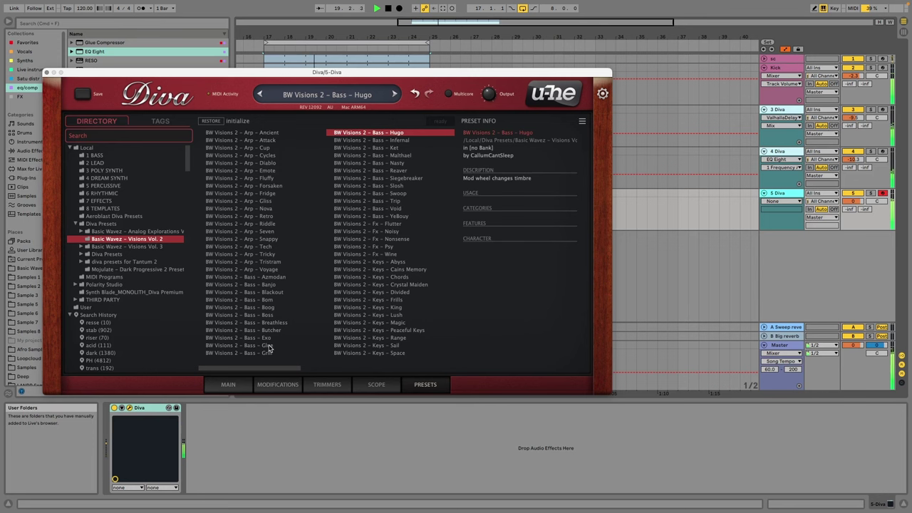
{"action": "left_click", "coordinate": [48, 73]}
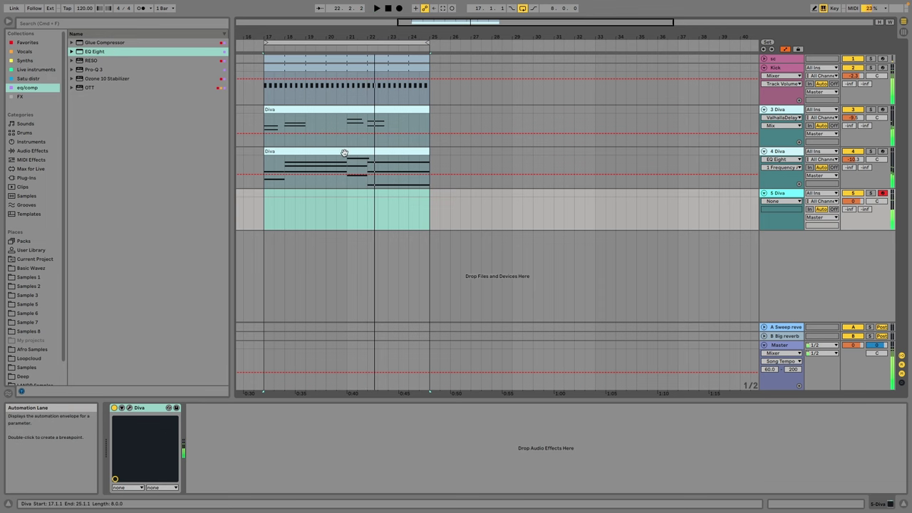
Step: Copy the 4 Diva clip onto the 5 Diva track at bar 17 and open its notes
{"action": "left_click_drag", "start_coordinate": [344, 153], "coordinate": [357, 193]}
{"action": "double_click", "coordinate": [356, 194]}
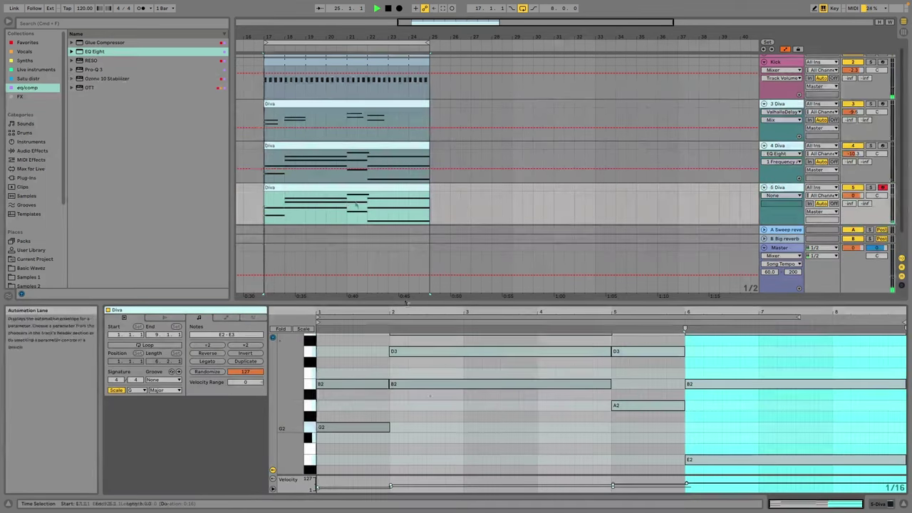
{"action": "key", "text": "super+a"}
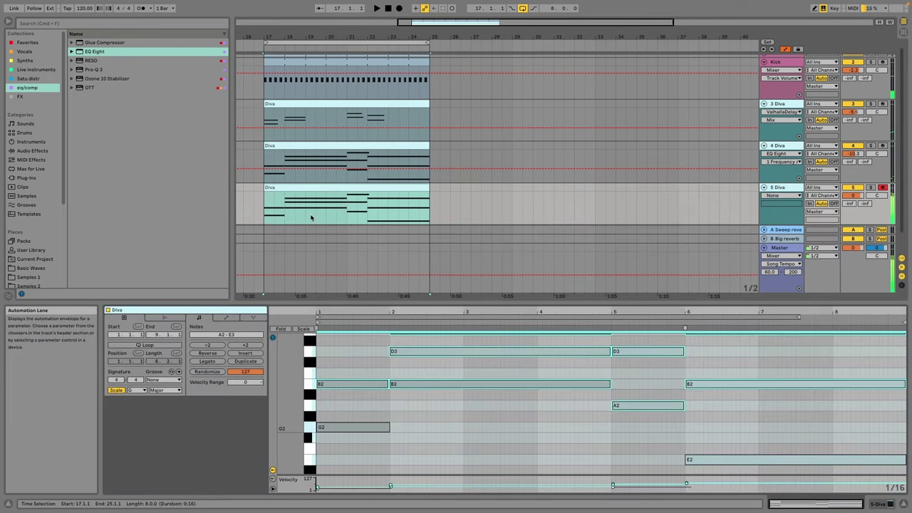
{"action": "left_click_drag", "start_coordinate": [727, 397], "coordinate": [368, 274]}
{"action": "key", "text": "Delete"}
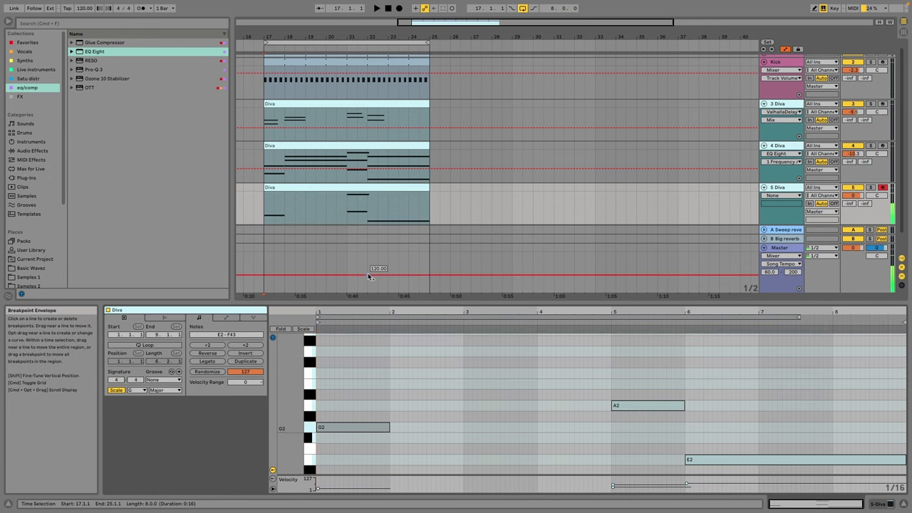
{"action": "key", "text": "super+z"}
Step: Delete the upper chord notes in the 5 Diva clip, keeping only the single line G2, B2, A2, E2
{"action": "left_click", "coordinate": [349, 384]}
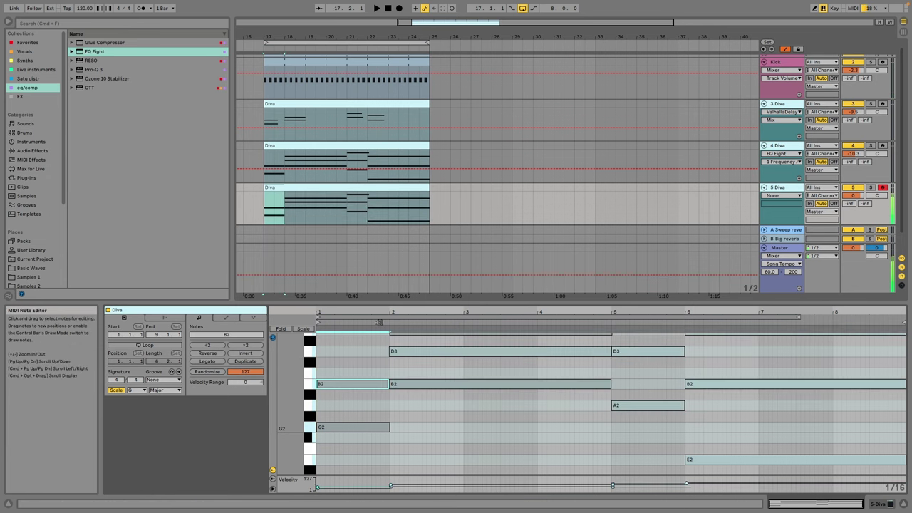
{"action": "scroll", "coordinate": [481, 462], "scroll_direction": "up", "scroll_amount": 3}
{"action": "key", "text": "Delete"}
{"action": "left_click_drag", "start_coordinate": [766, 343], "coordinate": [521, 397]}
{"action": "key", "text": "Delete"}
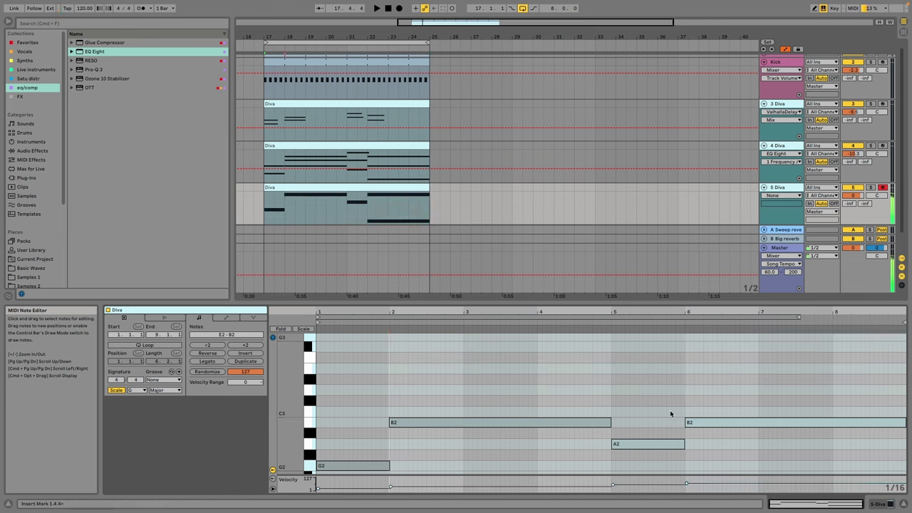
{"action": "left_click", "coordinate": [711, 423]}
{"action": "key", "text": "Delete"}
{"action": "scroll", "coordinate": [739, 415], "scroll_direction": "down", "scroll_amount": 2}
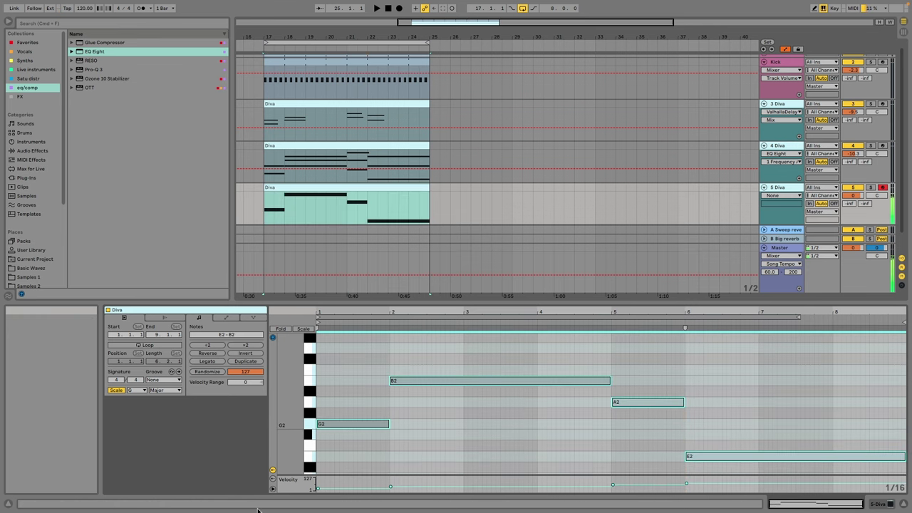
Step: Transpose all notes of the 5 Diva bass line down one octave to G1, B1, A1 and E1
{"action": "key", "text": "shift+Down"}
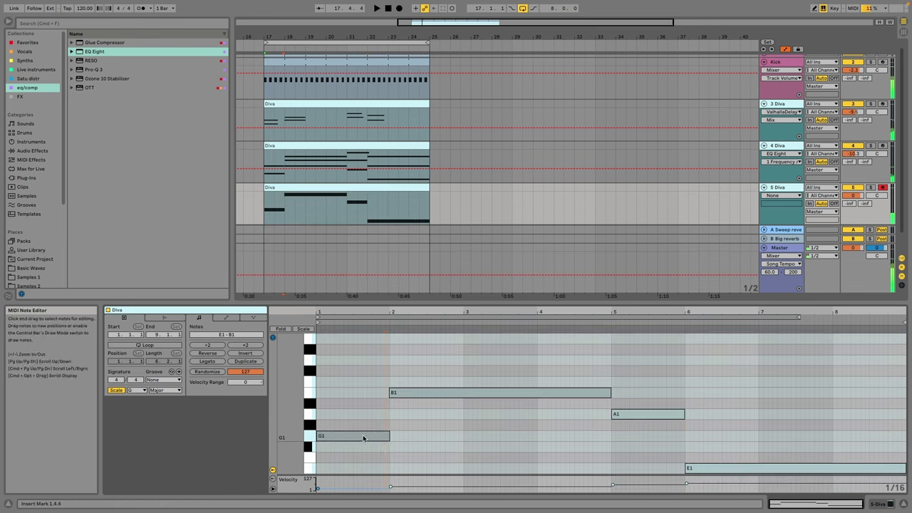
{"action": "left_click", "coordinate": [358, 438]}
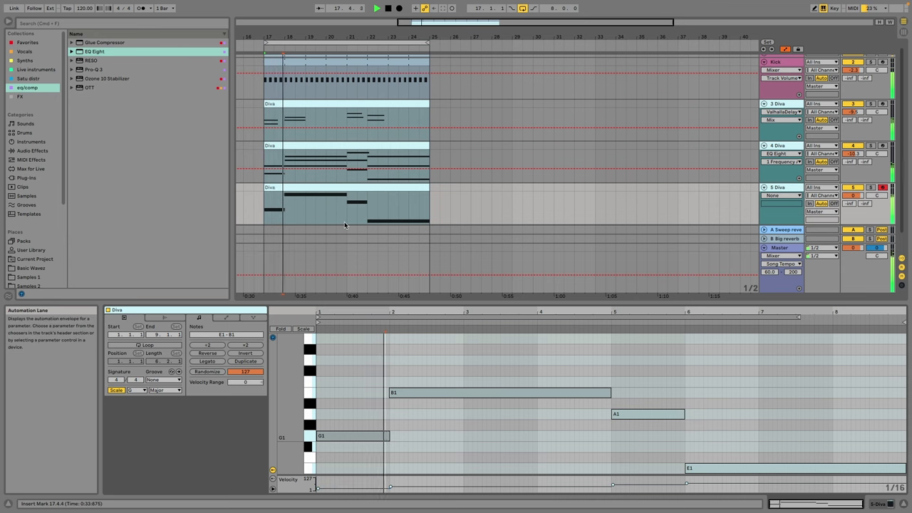
Step: Open Diva's main controls on the 5 Diva track and set the filter's ENV 2 modulation depth to 30.00
{"action": "key", "text": "shift+Tab"}
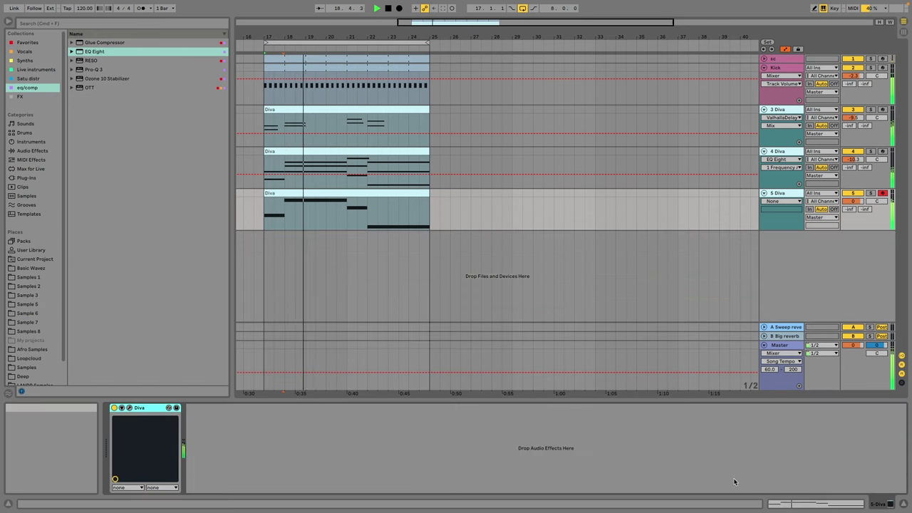
{"action": "left_click", "coordinate": [129, 408]}
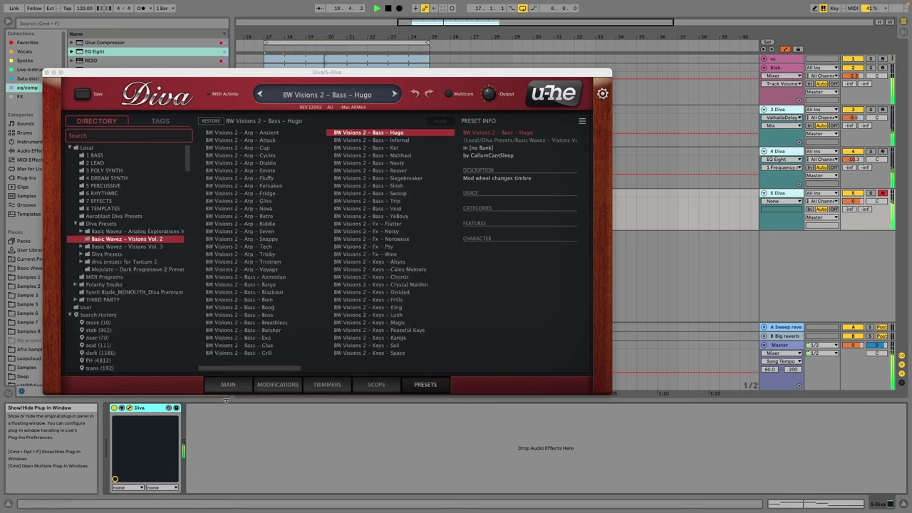
{"action": "left_click", "coordinate": [228, 384]}
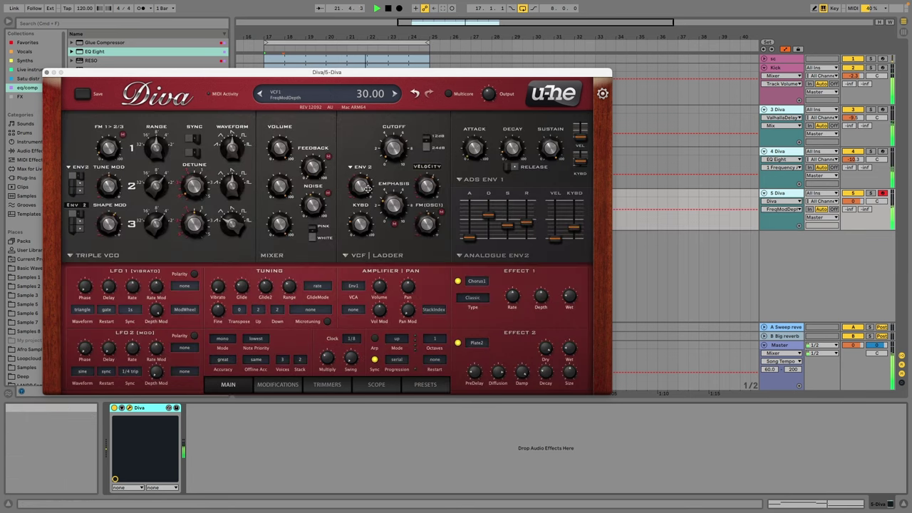
{"action": "left_click", "coordinate": [47, 74]}
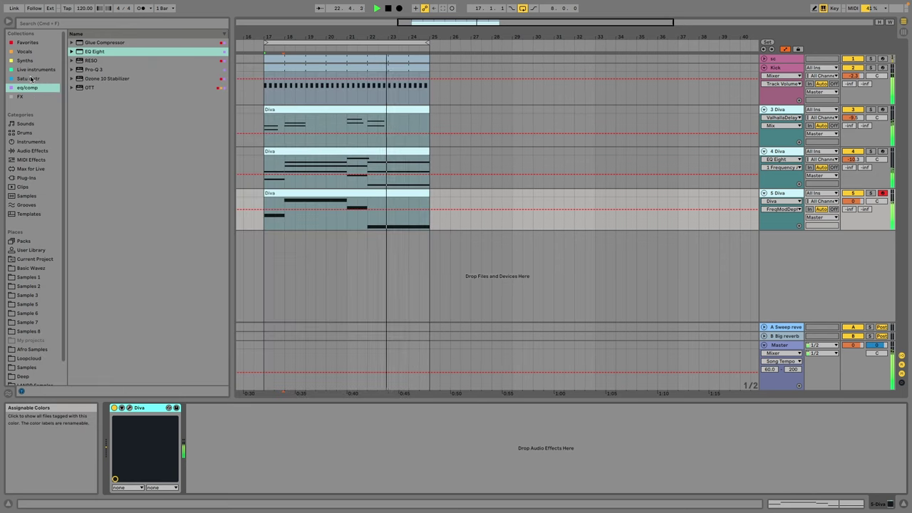
Step: Add an EQ Eight to 5 Diva with a band 1 low cut at about 48 Hz and a band 2 boost of about 3.4 dB at 297 Hz
{"action": "double_click", "coordinate": [95, 51]}
{"action": "left_click", "coordinate": [221, 481]}
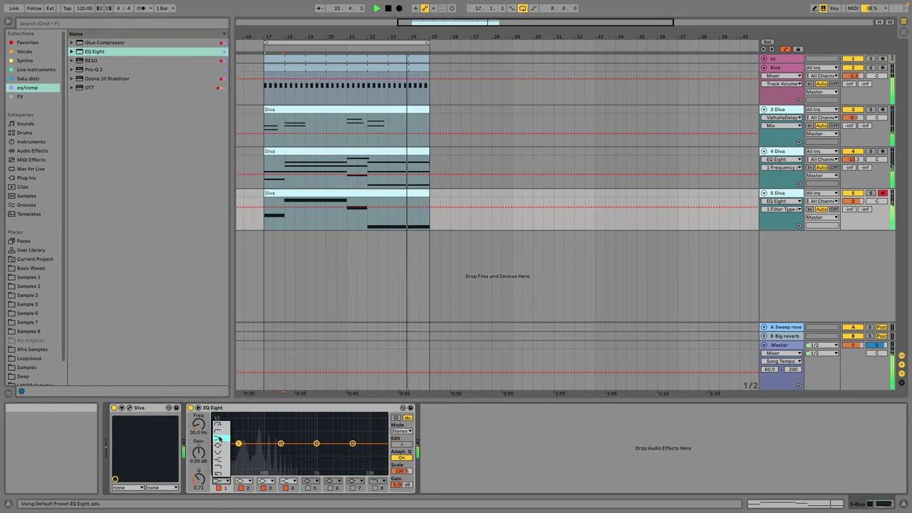
{"action": "left_click", "coordinate": [221, 426]}
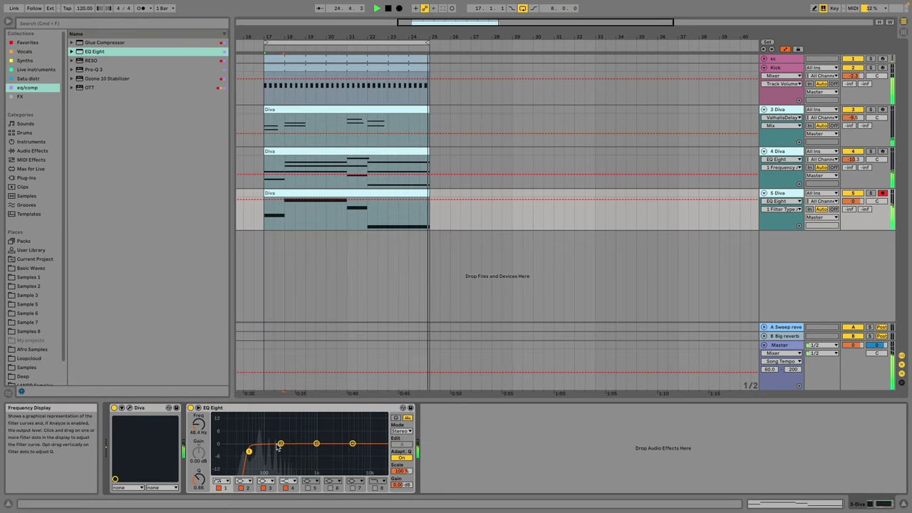
{"action": "left_click_drag", "start_coordinate": [281, 443], "coordinate": [290, 438]}
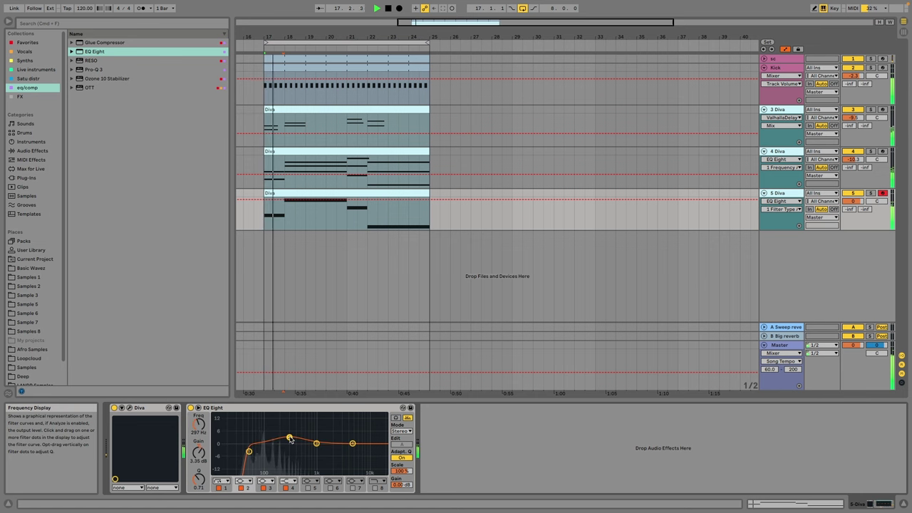
Step: Search the favorites for "Pro" and load Pro-MB after the EQ Eight on the 5 Diva track
{"action": "left_click", "coordinate": [27, 42]}
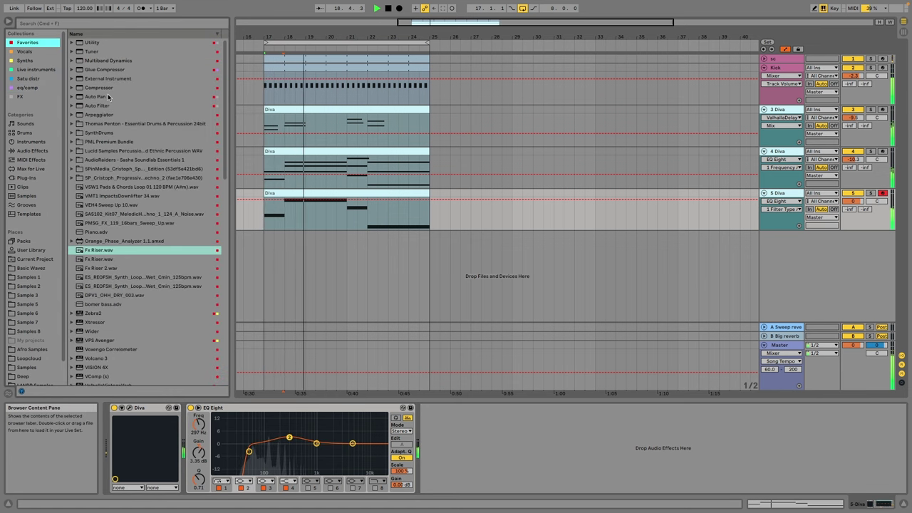
{"action": "left_click", "coordinate": [56, 26]}
{"action": "type", "text": "Pro"}
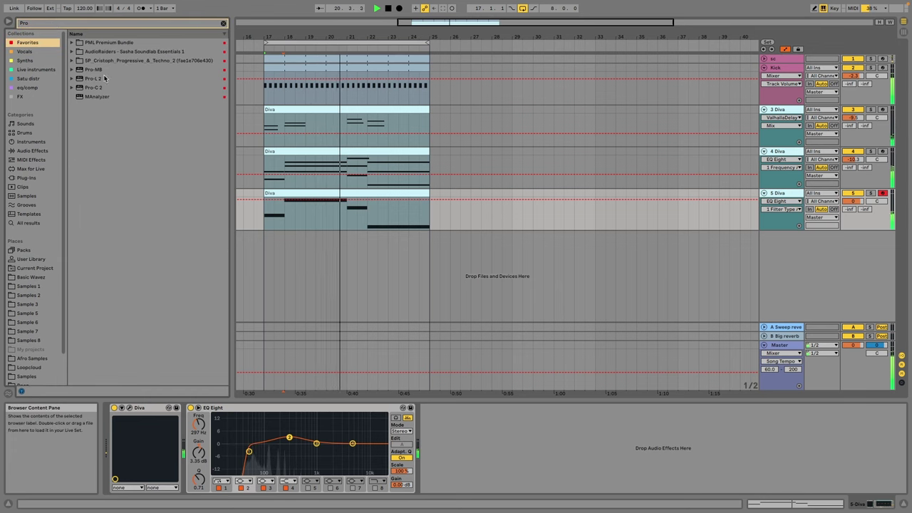
{"action": "double_click", "coordinate": [93, 69]}
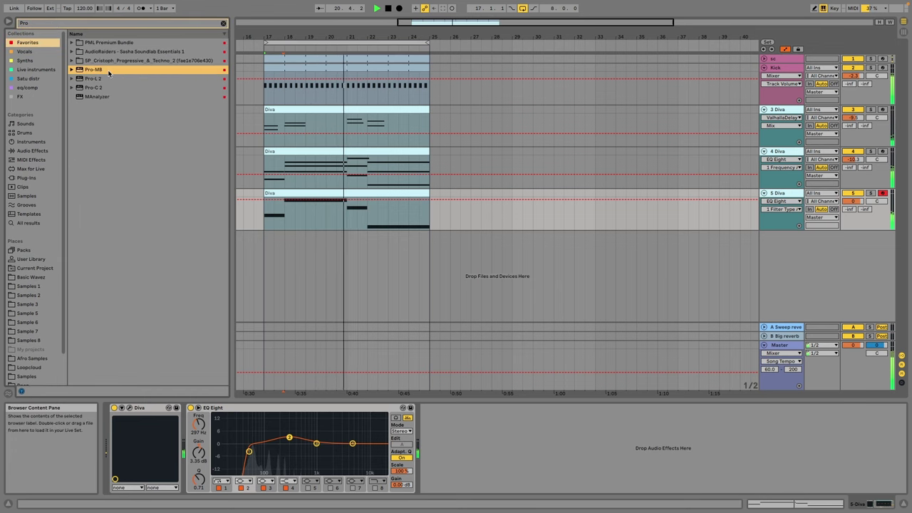
Step: Create a low compression band in Pro-MB and extend its upper crossover to about 200 Hz
{"action": "left_click", "coordinate": [96, 212]}
{"action": "left_click_drag", "start_coordinate": [133, 213], "coordinate": [165, 212]}
Step: Set the Pro-MB band to a free, external side chain and choose the Kick track, Post FX, as the sidechain input
{"action": "left_click", "coordinate": [433, 407]}
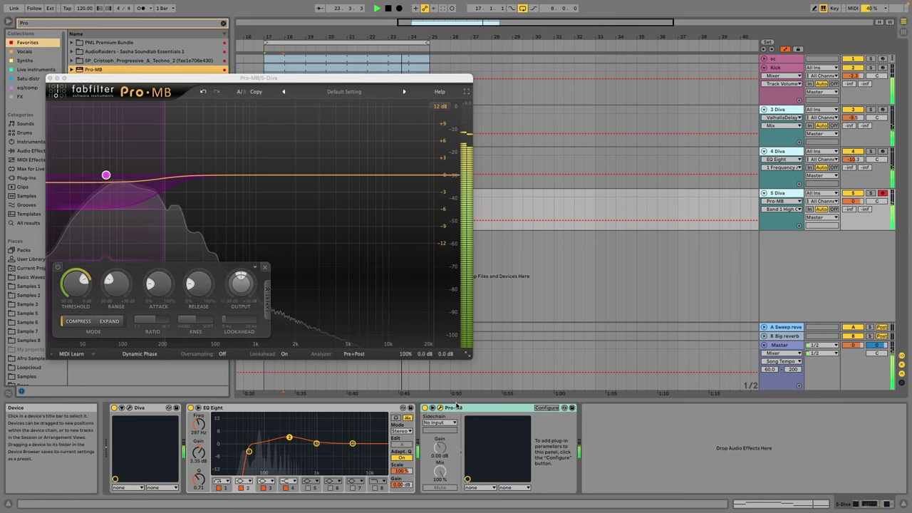
{"action": "left_click", "coordinate": [268, 299]}
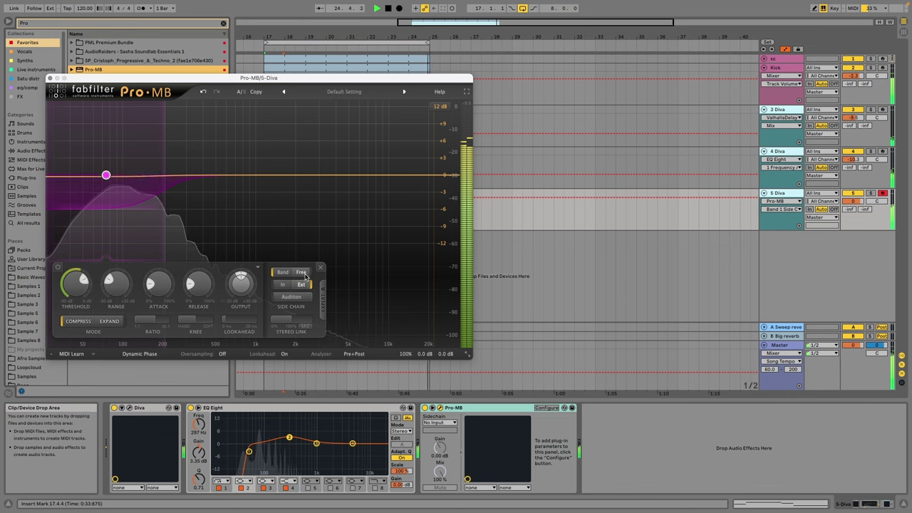
{"action": "left_click", "coordinate": [440, 423]}
{"action": "left_click", "coordinate": [437, 430]}
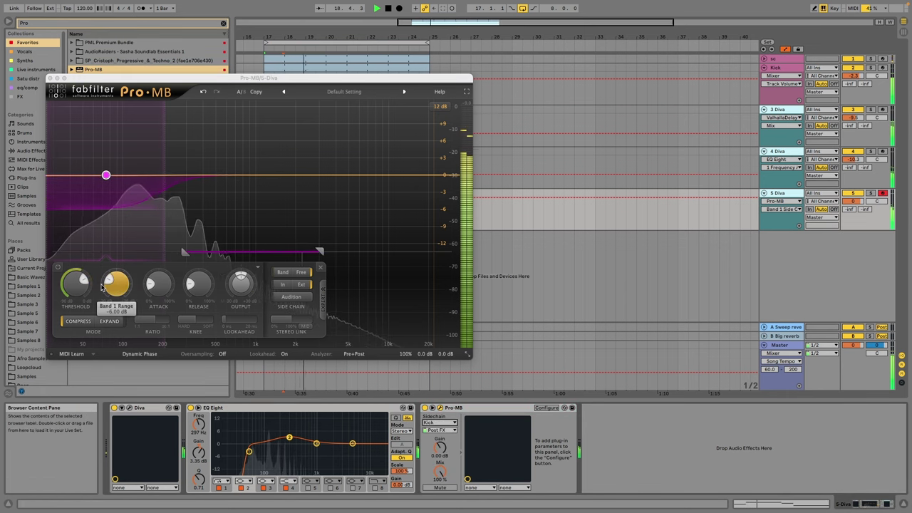
Step: Deepen the Pro-MB band's range, raise its release and lower its threshold below -18 dB
{"action": "left_click_drag", "start_coordinate": [102, 288], "coordinate": [102, 293]}
{"action": "left_click", "coordinate": [151, 287]}
{"action": "left_click_drag", "start_coordinate": [195, 294], "coordinate": [196, 284]}
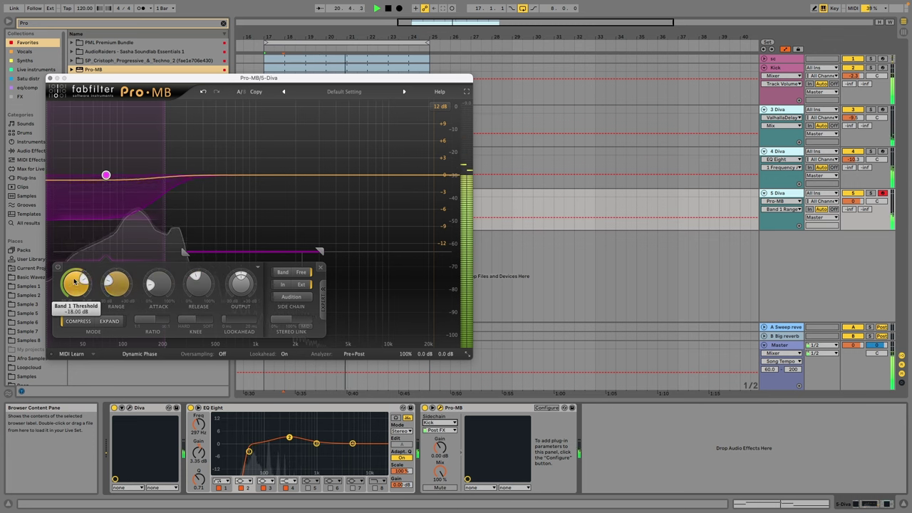
{"action": "left_click_drag", "start_coordinate": [74, 281], "coordinate": [75, 293]}
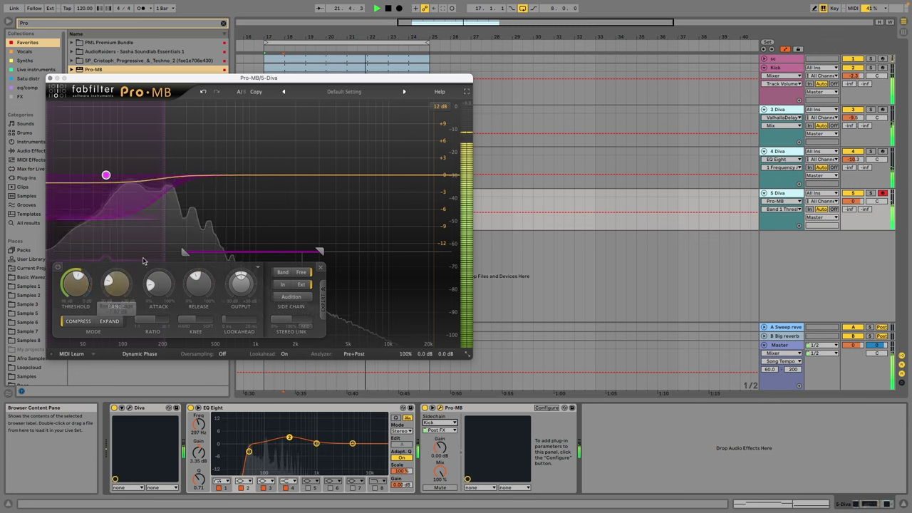
Step: Move the Pro-MB band's upper crossover slightly above 200 Hz and close the plug-in window
{"action": "left_click_drag", "start_coordinate": [118, 227], "coordinate": [176, 229]}
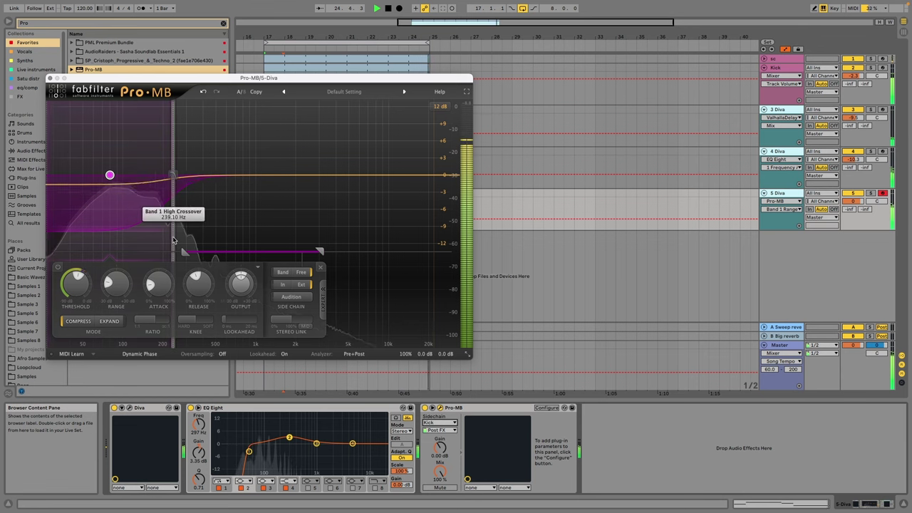
{"action": "left_click_drag", "start_coordinate": [173, 240], "coordinate": [170, 244]}
{"action": "left_click", "coordinate": [50, 79]}
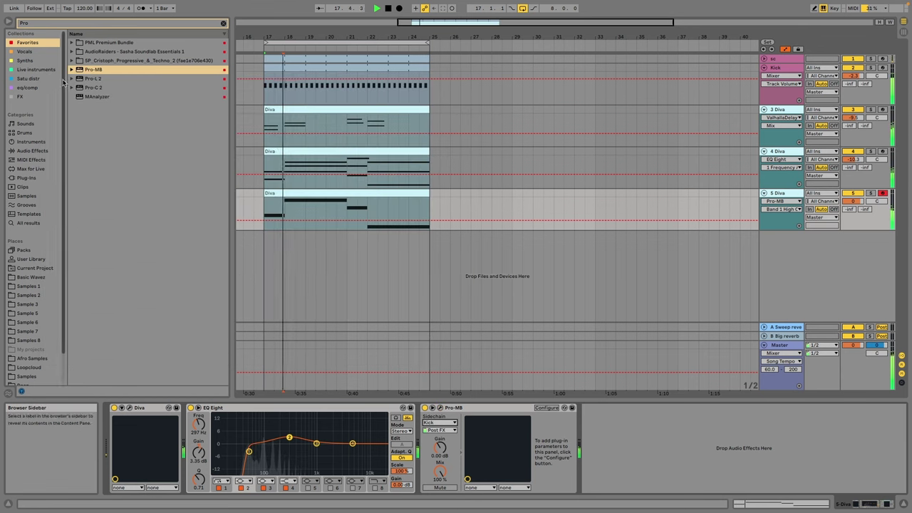
Step: Clear the browser search and fold the 3 Diva, 4 Diva and 5 Diva tracks
{"action": "left_click", "coordinate": [222, 23]}
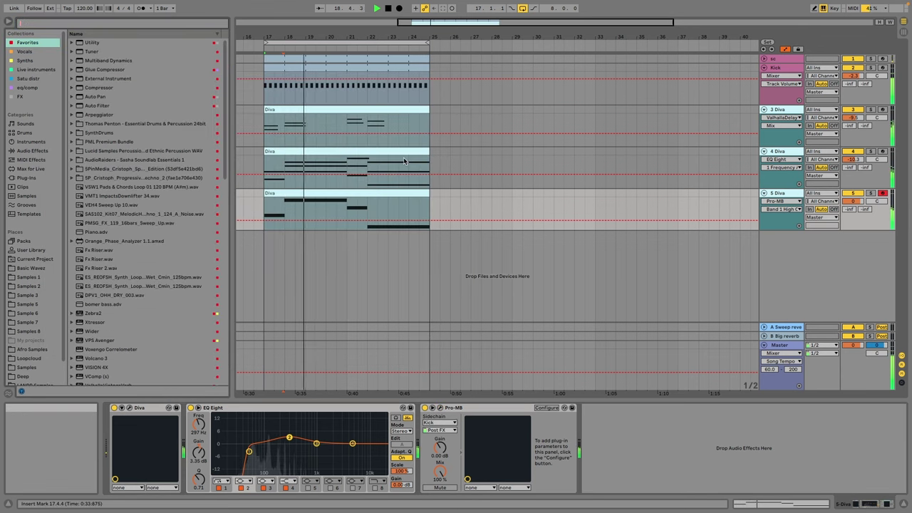
{"action": "left_click", "coordinate": [764, 151]}
{"action": "left_click", "coordinate": [762, 109]}
{"action": "left_click", "coordinate": [764, 110]}
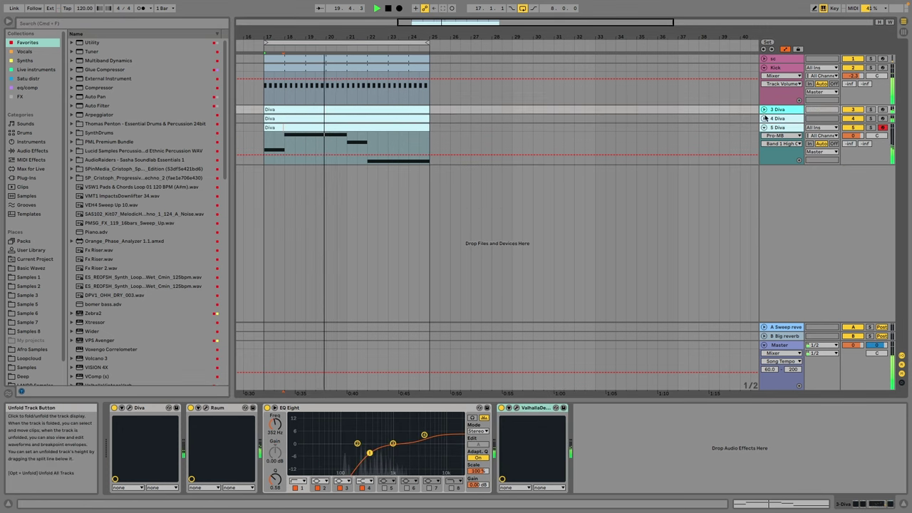
{"action": "left_click", "coordinate": [764, 127]}
Step: Insert a MIDI track below 5 Diva and copy the 5 Diva clip onto it at bar 17
{"action": "right_click", "coordinate": [764, 125]}
{"action": "left_click", "coordinate": [813, 206]}
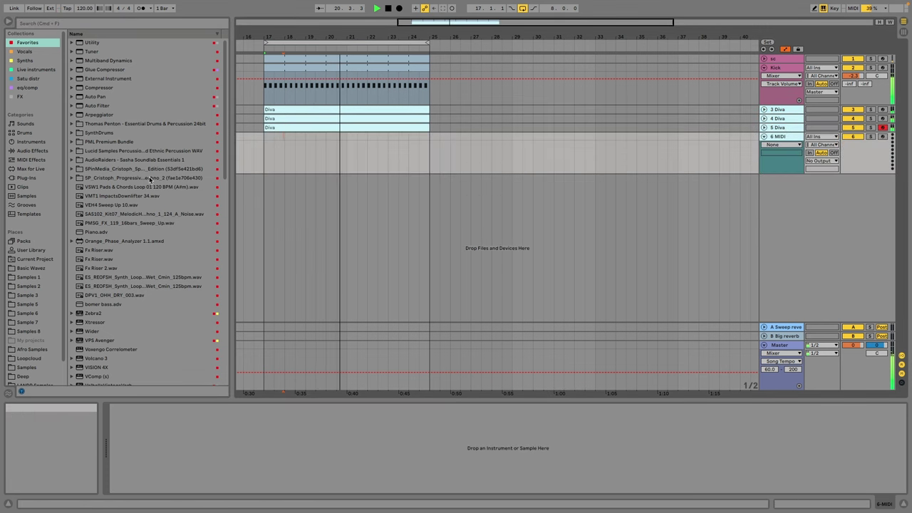
{"action": "left_click", "coordinate": [27, 322]}
{"action": "left_click", "coordinate": [27, 313]}
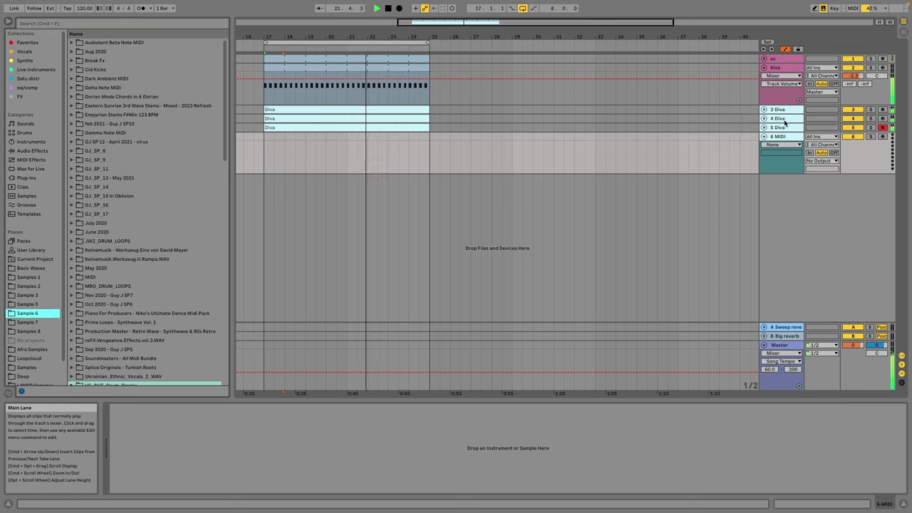
{"action": "left_click", "coordinate": [381, 128]}
{"action": "left_click_drag", "start_coordinate": [385, 129], "coordinate": [387, 142]}
Step: Load Operator on the new MIDI track, solo it and set oscillator A's Coarse tuning to 0.5
{"action": "left_click", "coordinate": [32, 151]}
{"action": "left_click", "coordinate": [32, 160]}
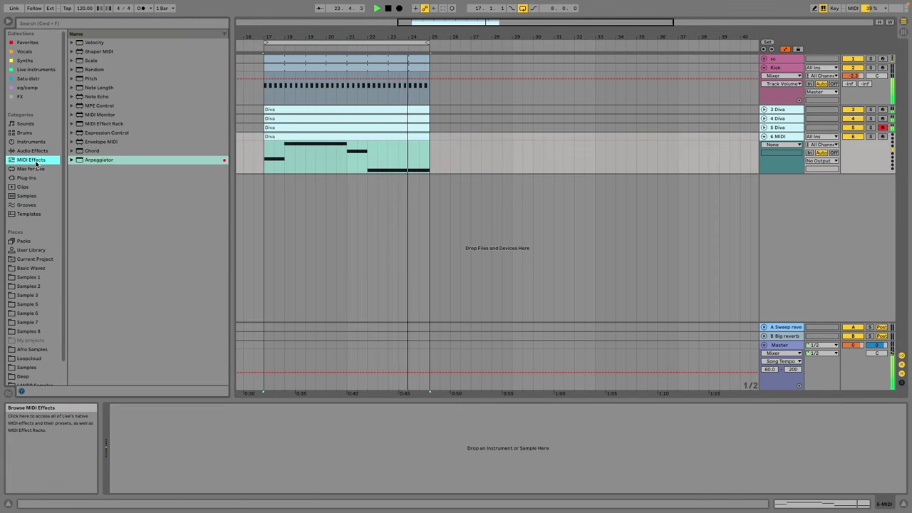
{"action": "left_click", "coordinate": [32, 142]}
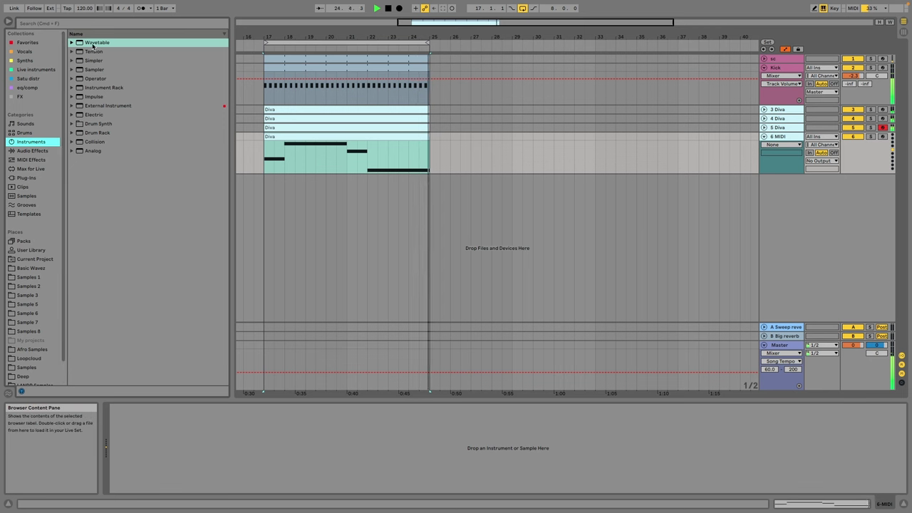
{"action": "double_click", "coordinate": [96, 78]}
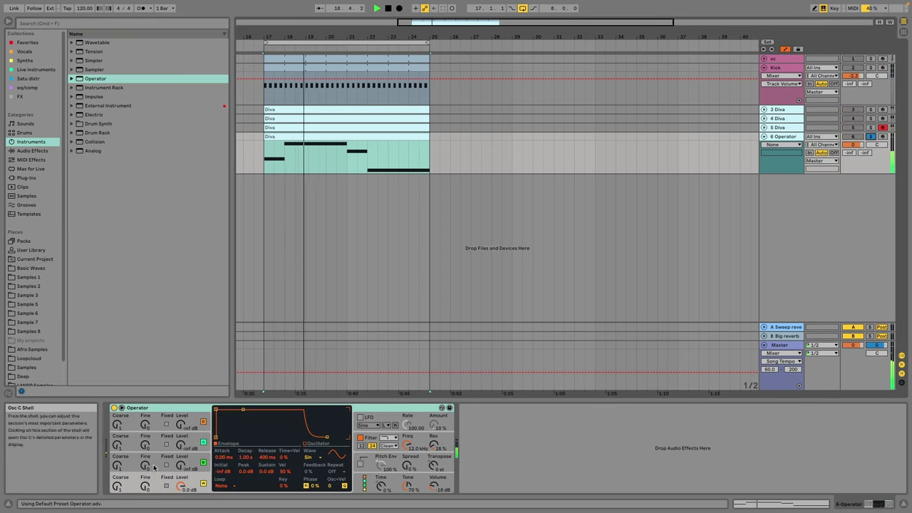
{"action": "left_click", "coordinate": [118, 488]}
Step: Copy the kick-sidechained Pro-MB from 5 Diva to the 6 Operator track, after Operator
{"action": "left_click", "coordinate": [782, 127]}
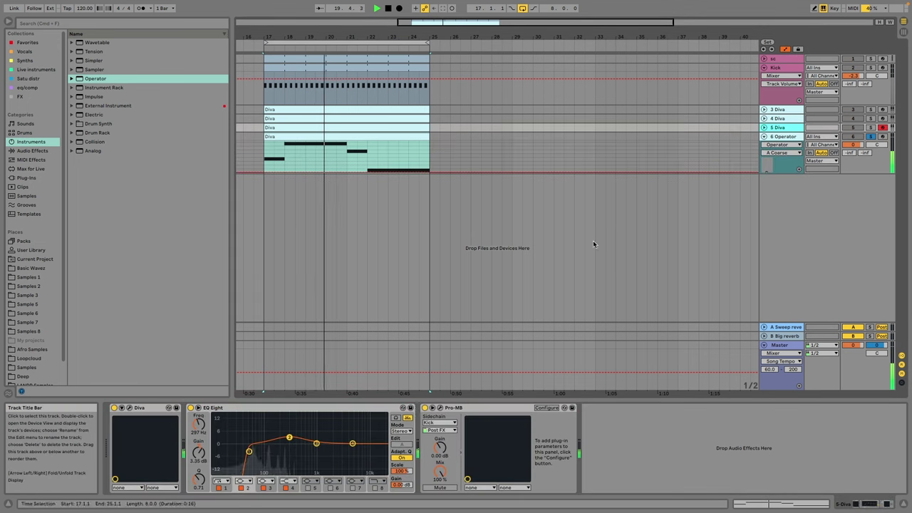
{"action": "left_click", "coordinate": [464, 408]}
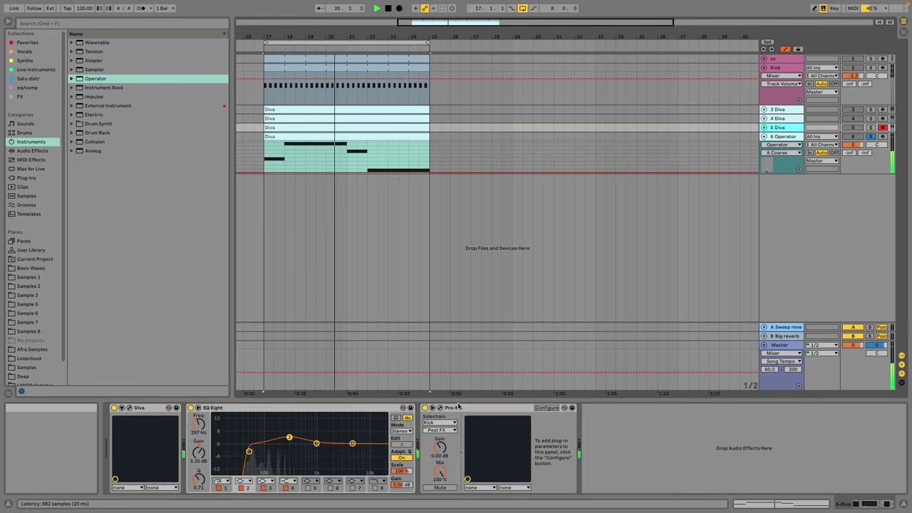
{"action": "left_click", "coordinate": [790, 137]}
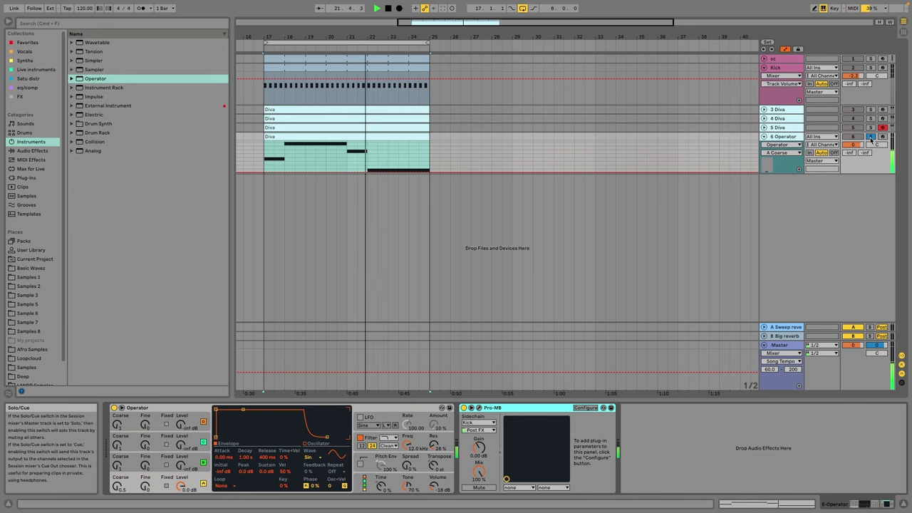
Step: Shorten the band 1 attack in the Operator track's Pro-MB, close the plug-in window and unsolo the track
{"action": "left_click", "coordinate": [478, 408]}
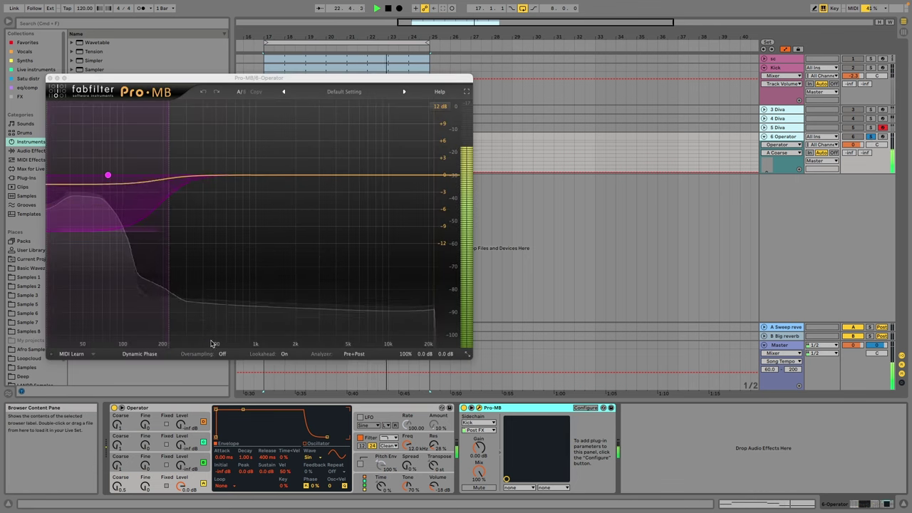
{"action": "left_click", "coordinate": [146, 252]}
{"action": "left_click_drag", "start_coordinate": [162, 288], "coordinate": [161, 299]}
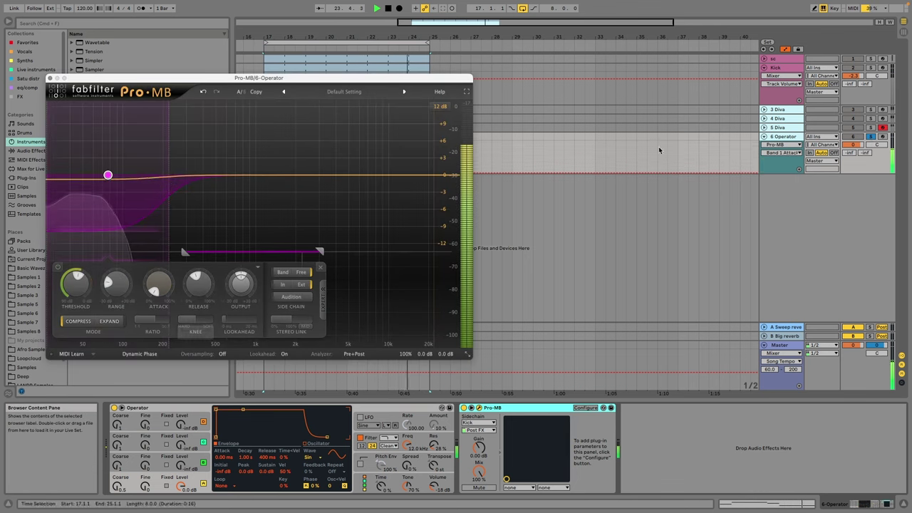
{"action": "left_click", "coordinate": [870, 137]}
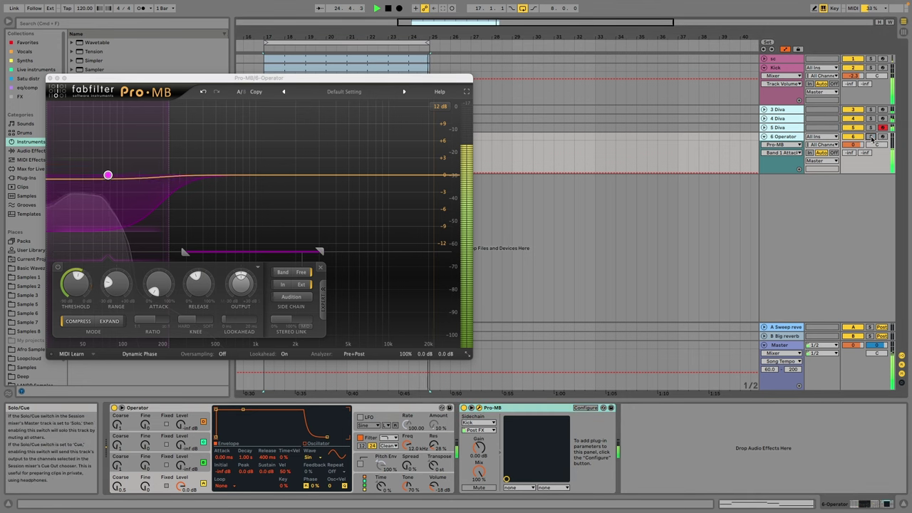
{"action": "left_click", "coordinate": [51, 78]}
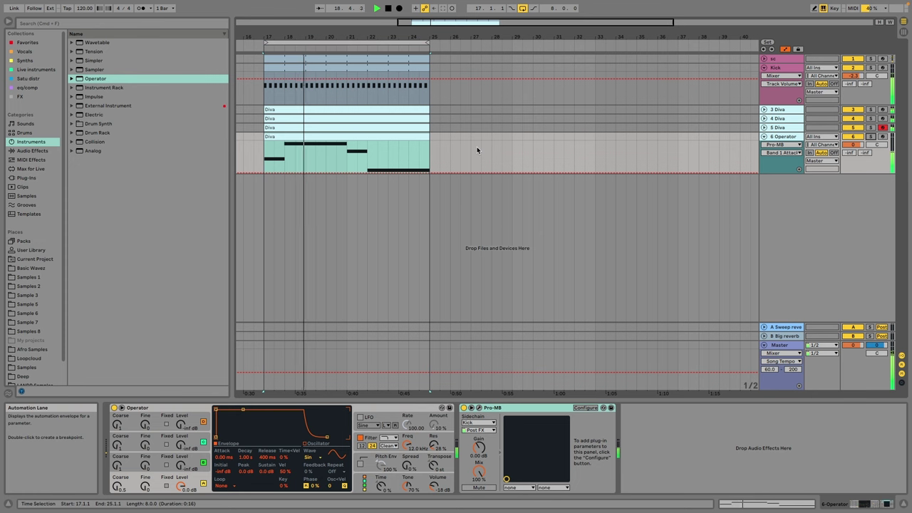
Step: Fold the 6 Operator and Kick tracks and insert an audio track below 6 Operator
{"action": "left_click", "coordinate": [765, 136]}
{"action": "left_click", "coordinate": [765, 67]}
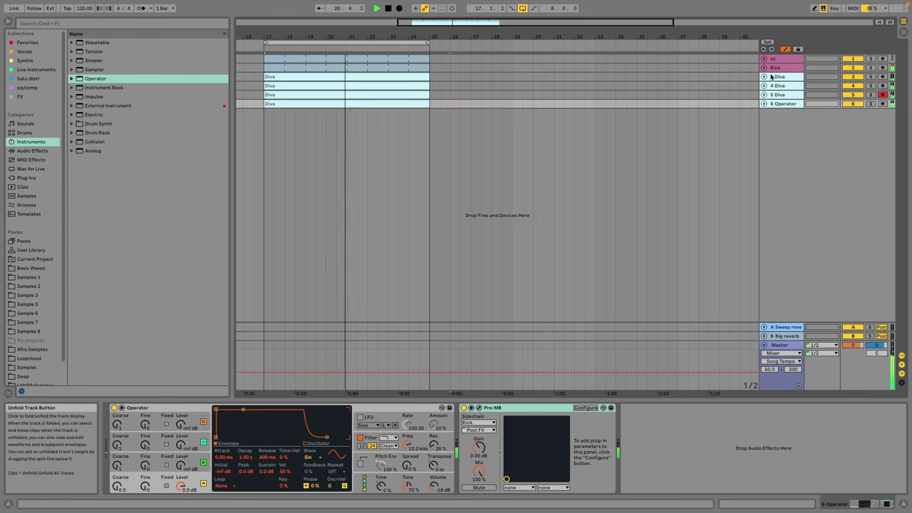
{"action": "left_click", "coordinate": [780, 86]}
{"action": "left_click", "coordinate": [779, 77]}
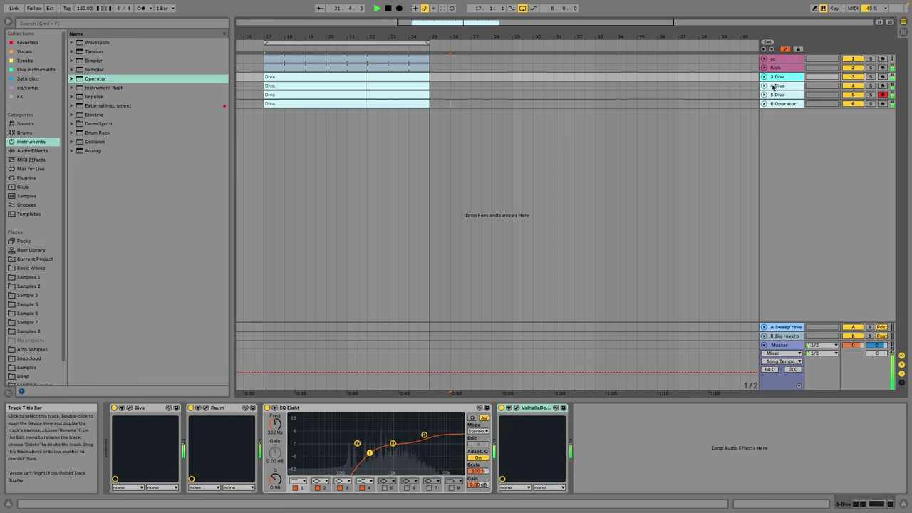
{"action": "right_click", "coordinate": [777, 134]}
{"action": "left_click", "coordinate": [791, 139]}
Step: Browse the sample folders and open Basic Wavez - FX Mega Pack under FX and Atmos, with playback stopped
{"action": "left_click", "coordinate": [29, 331]}
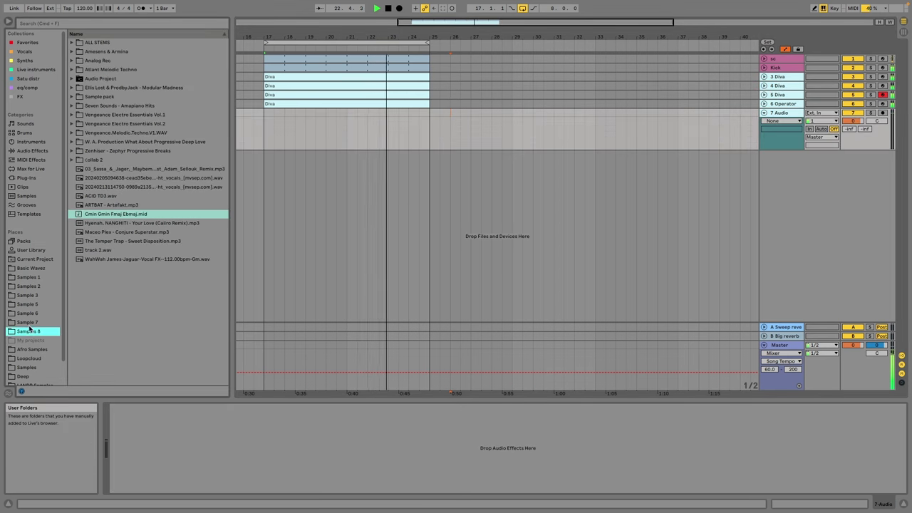
{"action": "left_click", "coordinate": [29, 323]}
{"action": "left_click", "coordinate": [30, 331]}
{"action": "left_click", "coordinate": [39, 314]}
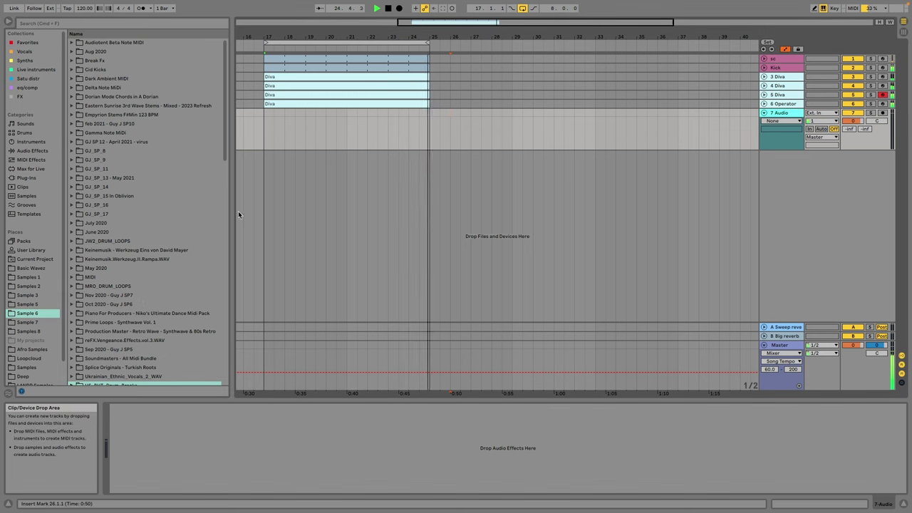
{"action": "left_click", "coordinate": [30, 268]}
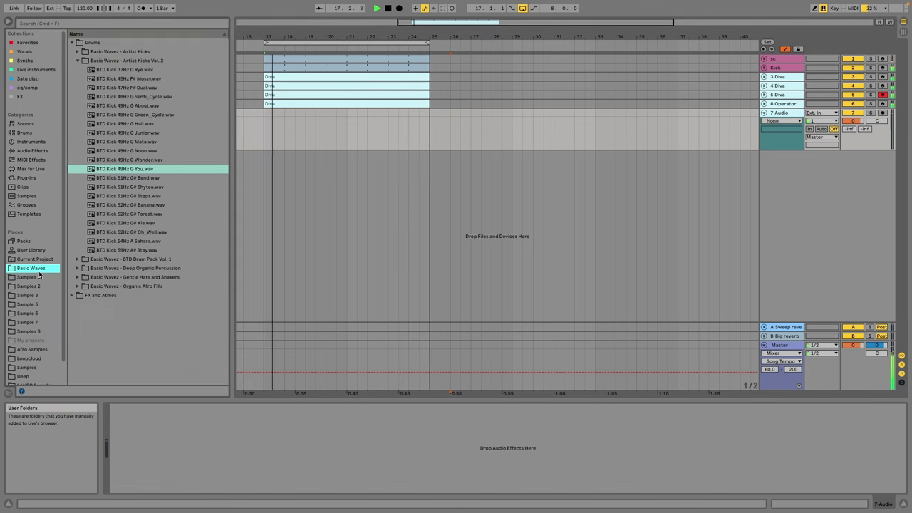
{"action": "left_click", "coordinate": [105, 61]}
{"action": "left_click", "coordinate": [103, 105]}
{"action": "left_click", "coordinate": [112, 69]}
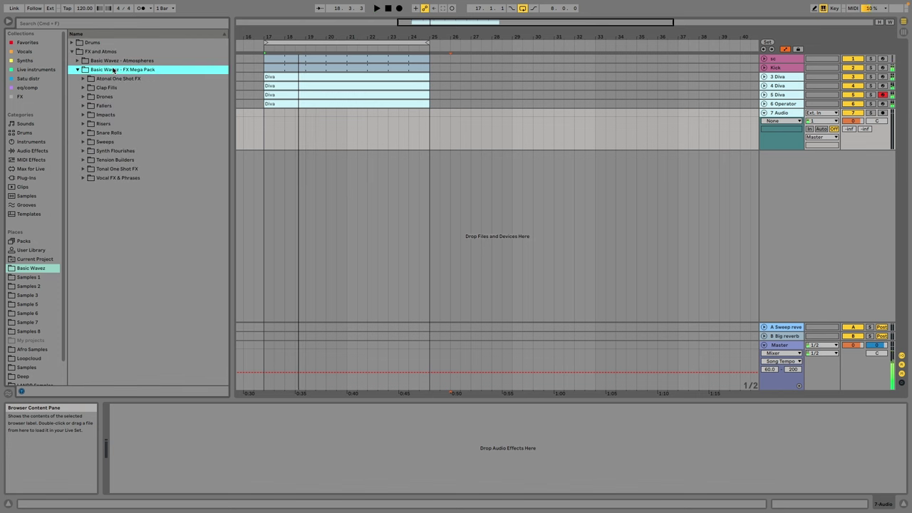
Step: Rename 4 Diva as Synth Atmos, 3 Diva as CHord Atmos, 5 Diva as Bass and 6 Operator as Sub
{"action": "left_click", "coordinate": [857, 89]}
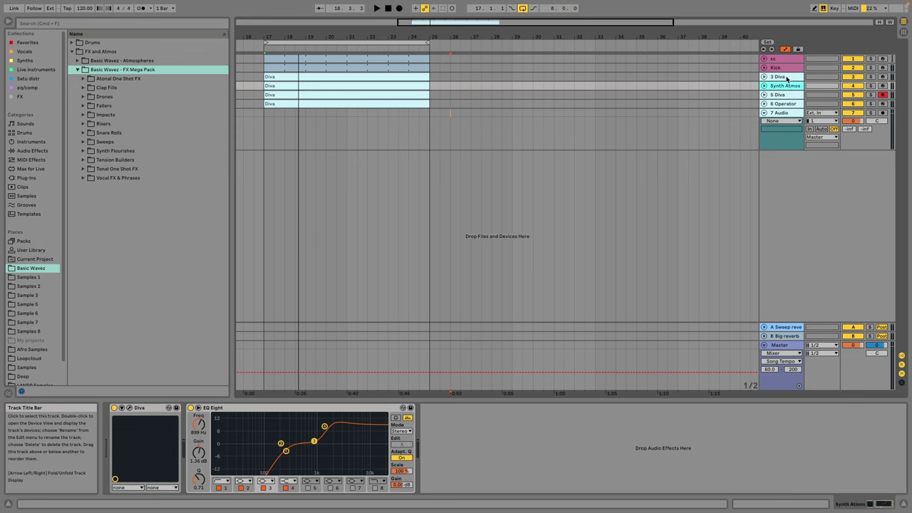
{"action": "left_click", "coordinate": [783, 76]}
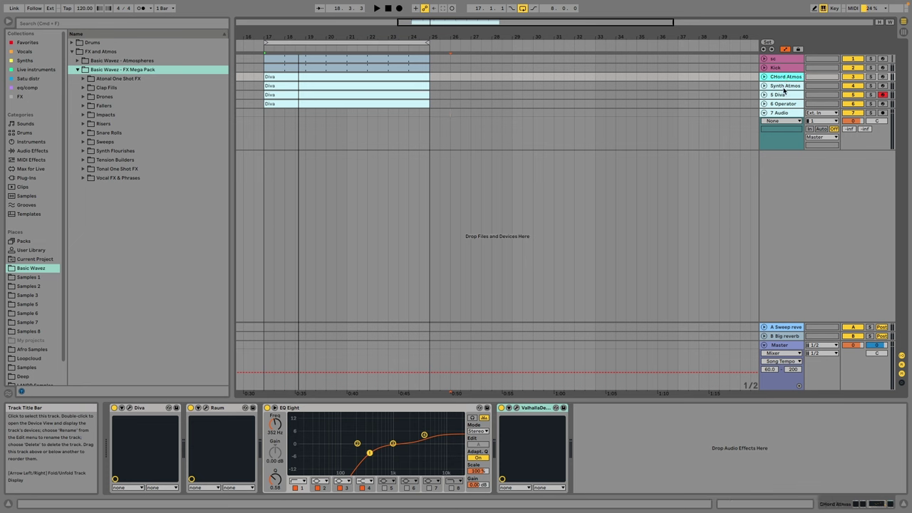
{"action": "left_click", "coordinate": [777, 95]}
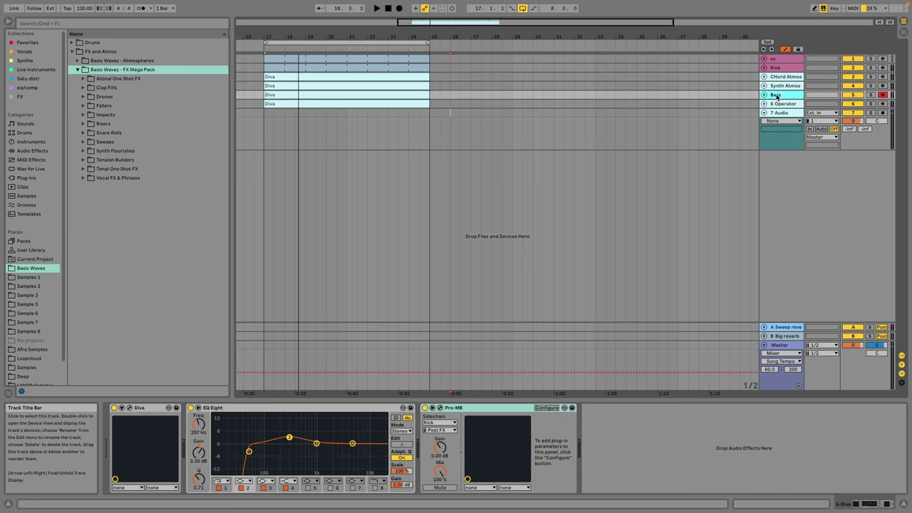
{"action": "left_click", "coordinate": [775, 104]}
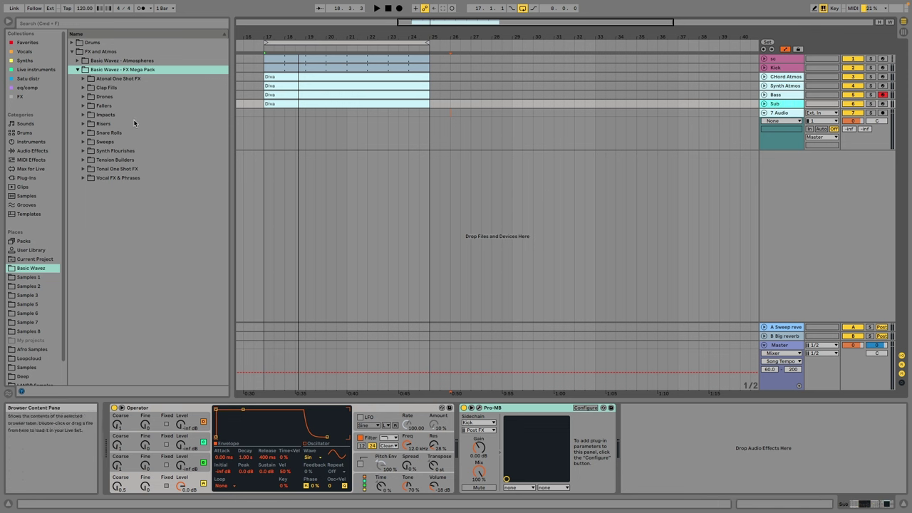
Step: Check the Basic Wavez Drums folder and open Tonal One Shot FX in the FX Mega Pack
{"action": "left_click", "coordinate": [103, 51]}
{"action": "left_click", "coordinate": [102, 42]}
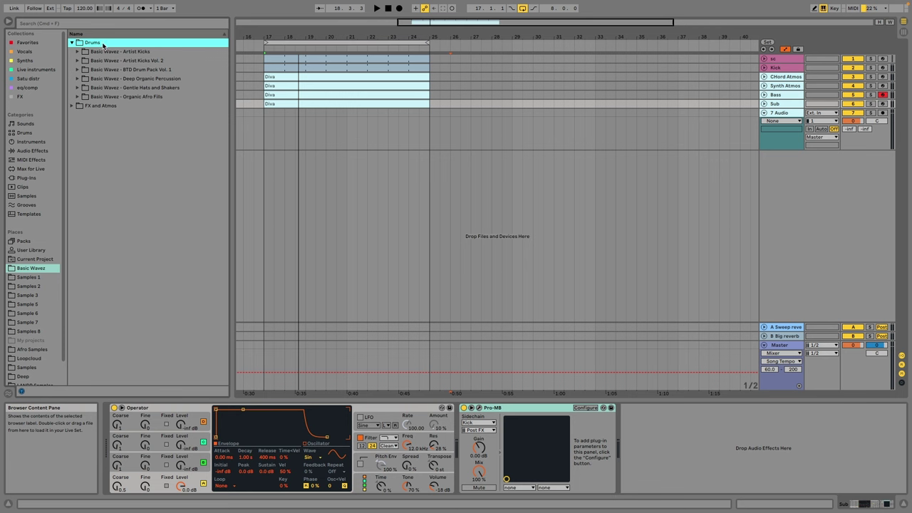
{"action": "left_click", "coordinate": [103, 43]}
{"action": "left_click", "coordinate": [99, 51]}
{"action": "left_click", "coordinate": [125, 69]}
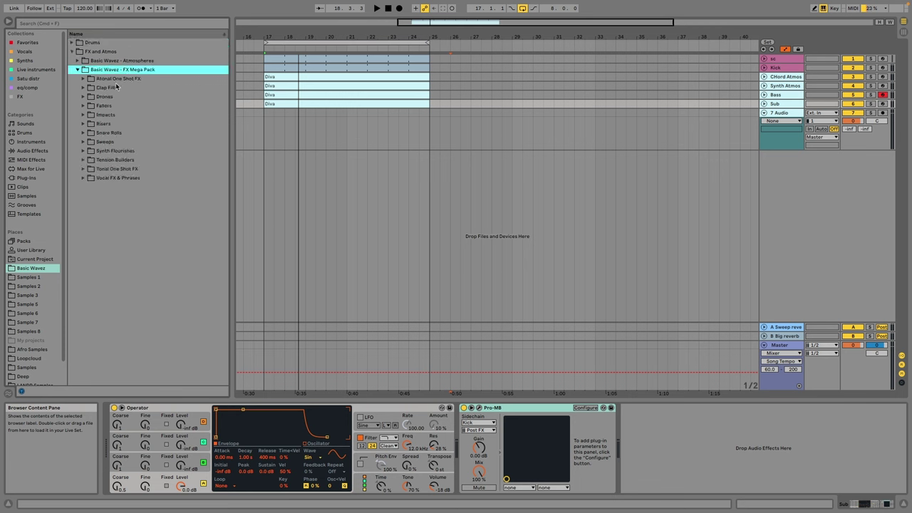
{"action": "left_click", "coordinate": [110, 161]}
{"action": "left_click", "coordinate": [125, 163]}
{"action": "left_click", "coordinate": [122, 169]}
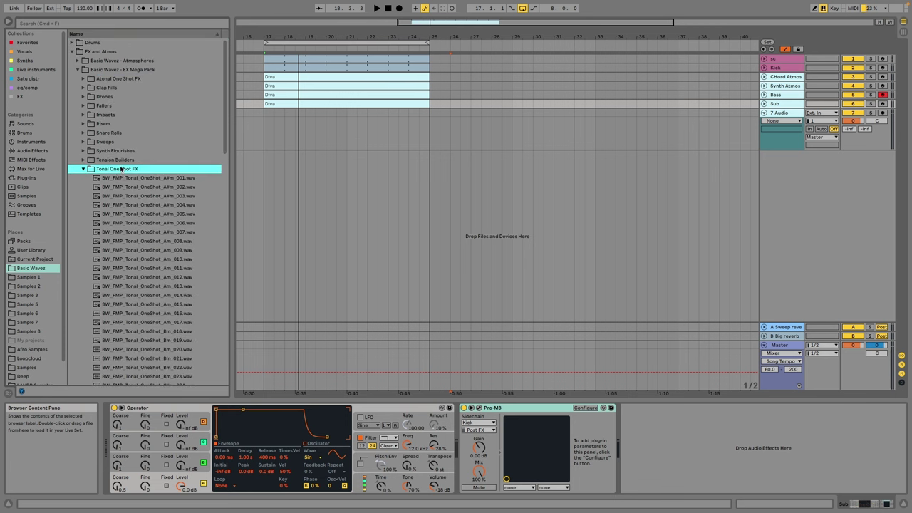
Step: Look through the tonal one-shot samples and preview several in the Gm group
{"action": "left_click", "coordinate": [118, 178]}
{"action": "scroll", "coordinate": [139, 212], "scroll_direction": "down", "scroll_amount": 8}
{"action": "left_click", "coordinate": [139, 211]}
{"action": "scroll", "coordinate": [138, 212], "scroll_direction": "down", "scroll_amount": 6}
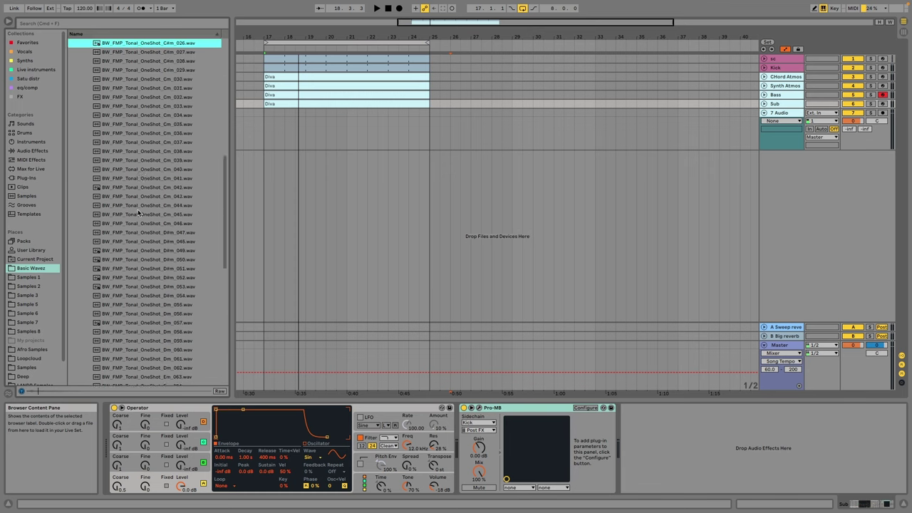
{"action": "left_click", "coordinate": [138, 213]}
{"action": "scroll", "coordinate": [138, 212], "scroll_direction": "down", "scroll_amount": 5}
{"action": "left_click", "coordinate": [139, 213]}
{"action": "scroll", "coordinate": [139, 212], "scroll_direction": "down", "scroll_amount": 3}
{"action": "left_click", "coordinate": [139, 212]}
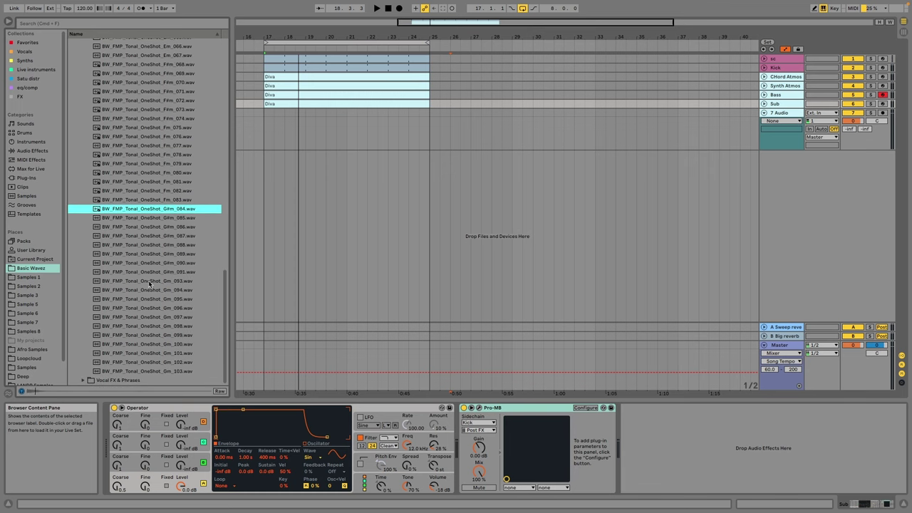
{"action": "left_click", "coordinate": [153, 325]}
{"action": "left_click", "coordinate": [162, 355]}
{"action": "left_click", "coordinate": [164, 371]}
Step: Check the Tension Builders and Synth Flourishes folders in the FX Mega Pack
{"action": "scroll", "coordinate": [164, 322], "scroll_direction": "up", "scroll_amount": 15}
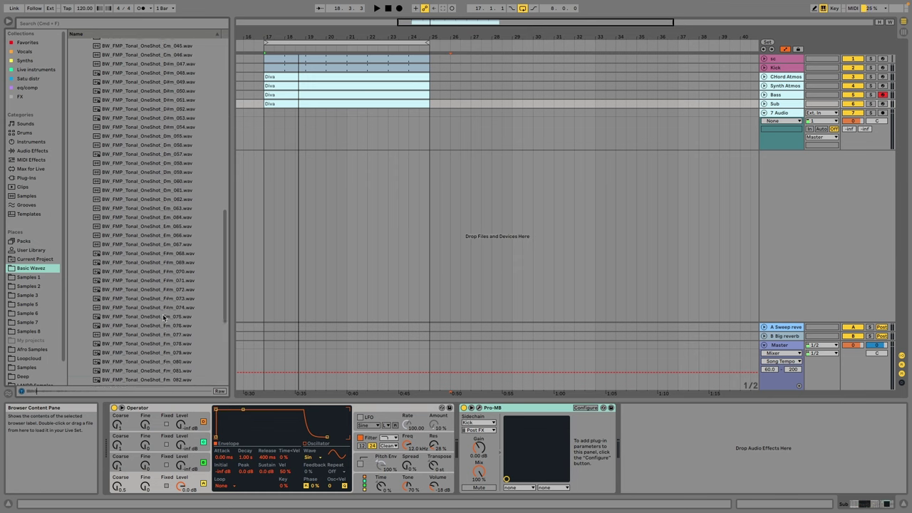
{"action": "left_click", "coordinate": [113, 161]}
{"action": "left_click", "coordinate": [117, 152]}
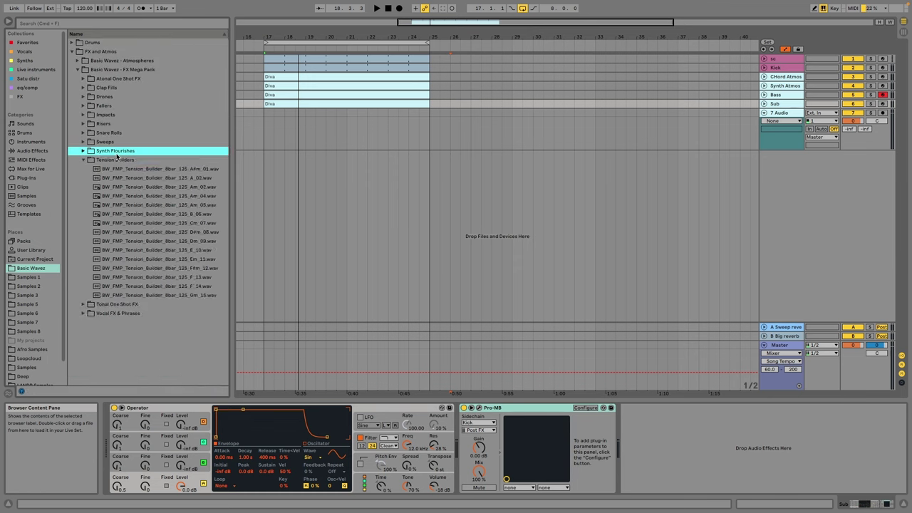
{"action": "scroll", "coordinate": [121, 171], "scroll_direction": "down", "scroll_amount": 3}
{"action": "scroll", "coordinate": [123, 183], "scroll_direction": "up", "scroll_amount": 4}
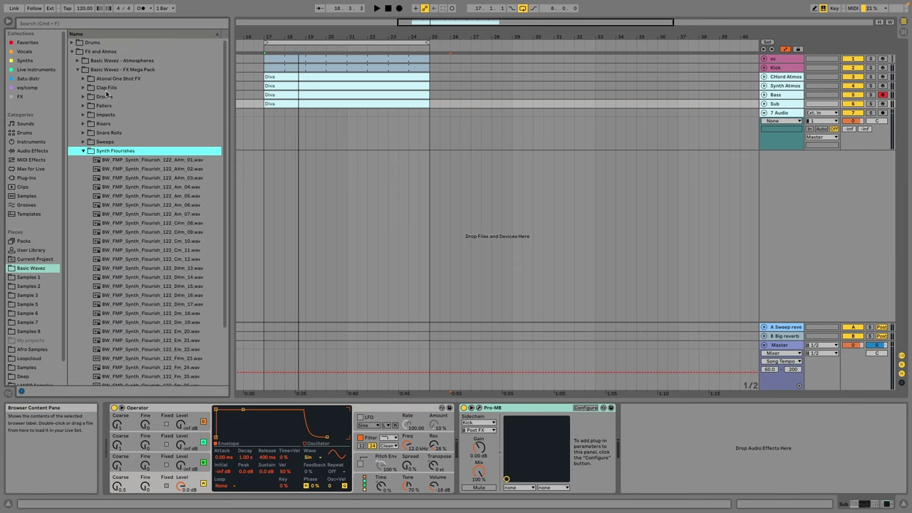
Step: Preview several samples throughout the Atonal One Shot FX folder
{"action": "left_click", "coordinate": [117, 79]}
{"action": "key", "text": "Right"}
{"action": "left_click", "coordinate": [158, 126]}
{"action": "scroll", "coordinate": [151, 142], "scroll_direction": "down", "scroll_amount": 6}
{"action": "left_click", "coordinate": [134, 207]}
{"action": "scroll", "coordinate": [131, 207], "scroll_direction": "down", "scroll_amount": 4}
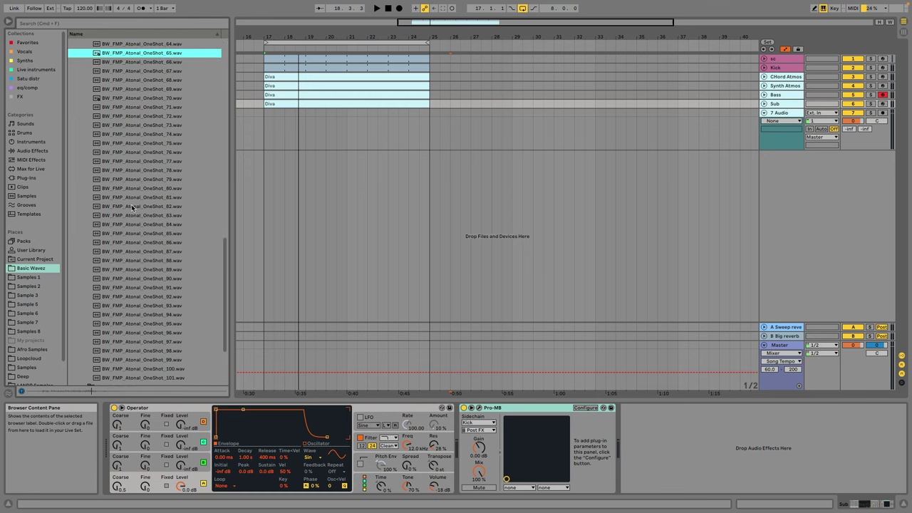
{"action": "left_click", "coordinate": [133, 209]}
{"action": "left_click", "coordinate": [143, 254]}
{"action": "left_click", "coordinate": [147, 274]}
{"action": "left_click", "coordinate": [151, 282]}
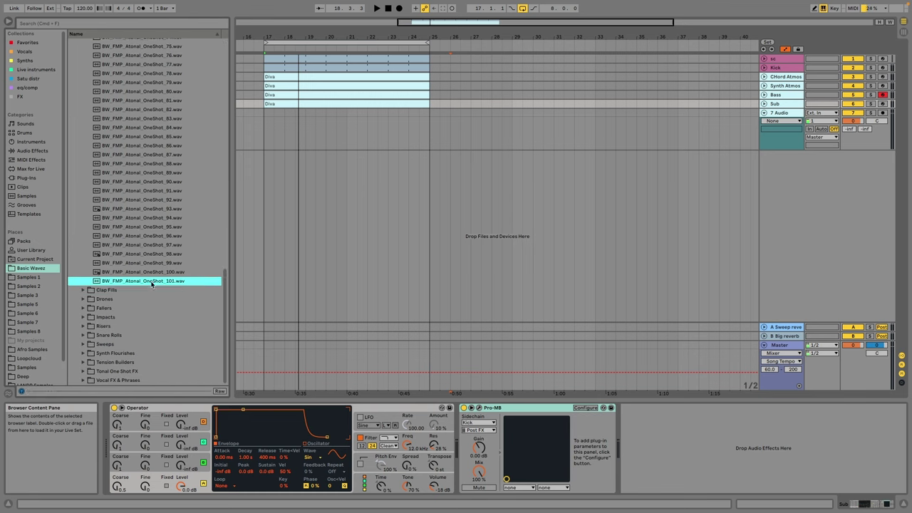
{"action": "left_click", "coordinate": [152, 202]}
Step: Open Tonal Atmospheres in the Basic Wavez - Atmospheres pack and preview the first G minor and the low G major samples
{"action": "scroll", "coordinate": [154, 203], "scroll_direction": "up", "scroll_amount": 20}
{"action": "left_click", "coordinate": [105, 62]}
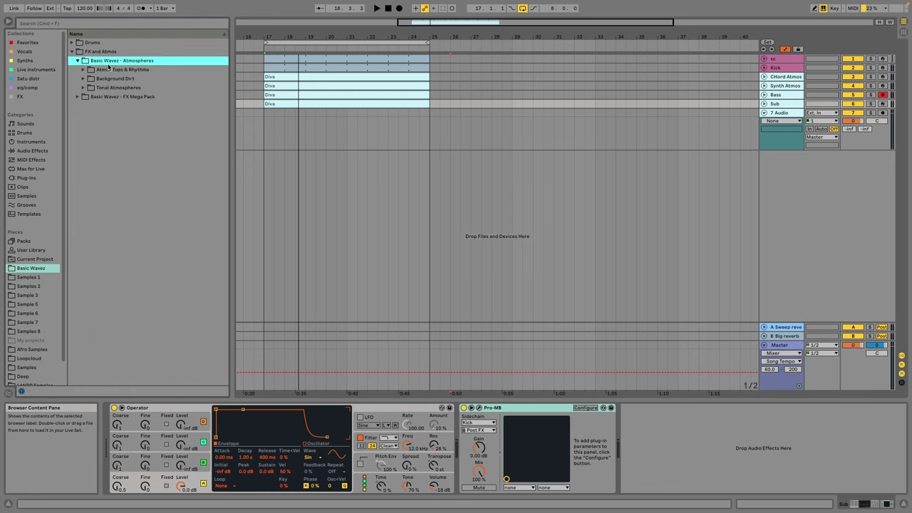
{"action": "left_click", "coordinate": [117, 89]}
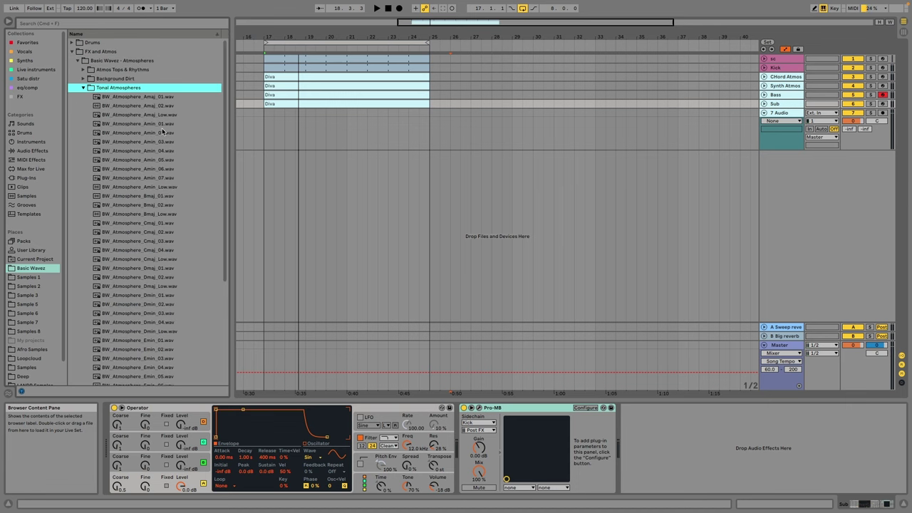
{"action": "scroll", "coordinate": [162, 132], "scroll_direction": "down", "scroll_amount": 5}
{"action": "left_click", "coordinate": [163, 345]}
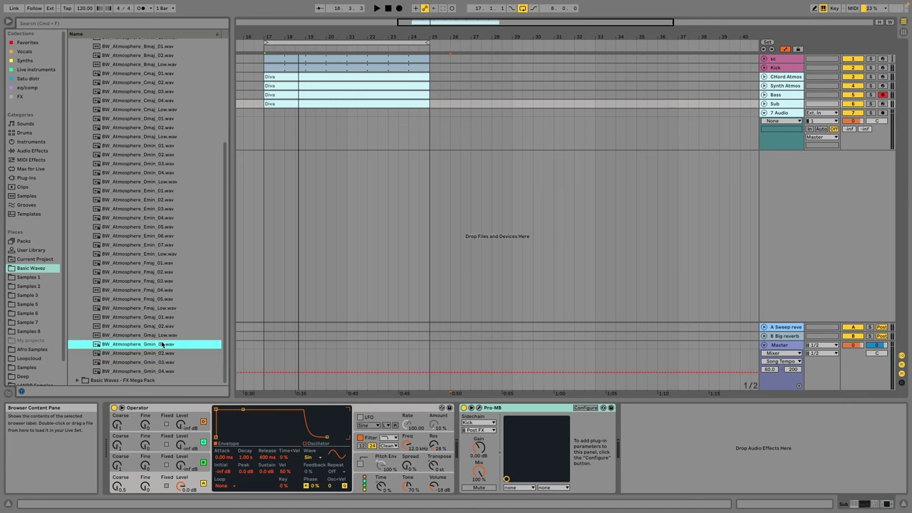
{"action": "left_click", "coordinate": [163, 336]}
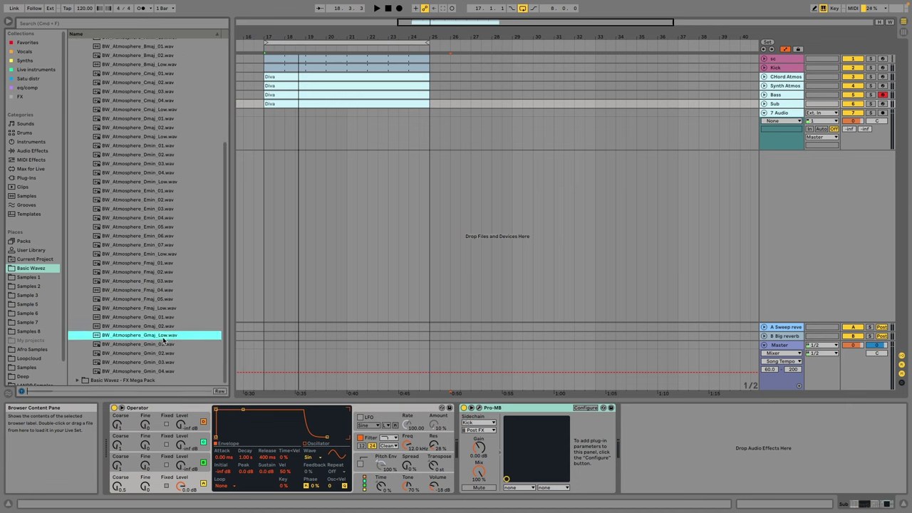
Step: Audition BW_Atmosphere_Gmaj_01.wav against the running track and place it on a new audio track at bar 17
{"action": "left_click", "coordinate": [267, 129]}
{"action": "key", "text": "space"}
{"action": "left_click", "coordinate": [163, 318]}
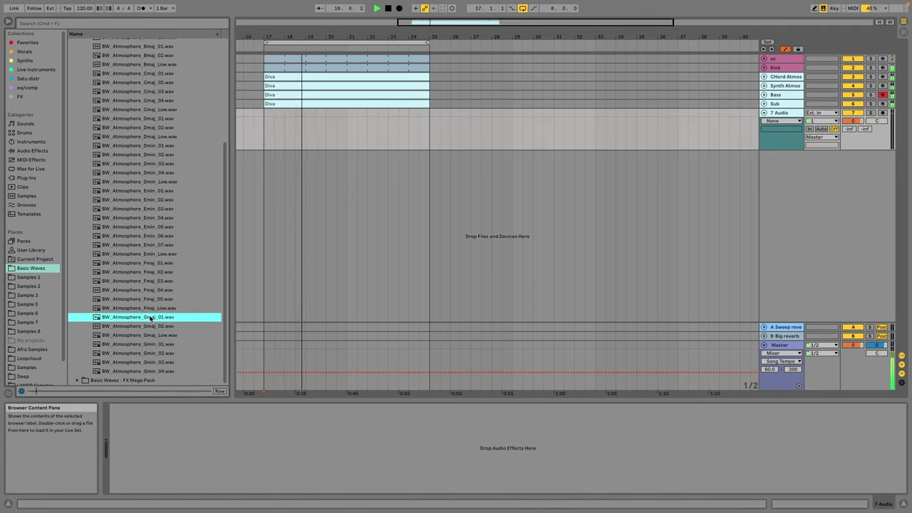
{"action": "left_click_drag", "start_coordinate": [148, 319], "coordinate": [266, 171]}
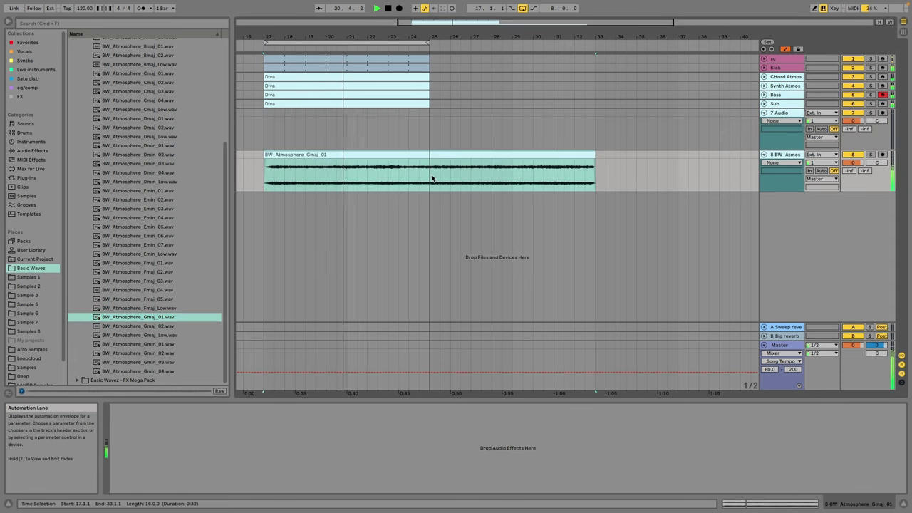
Step: Lower the atmosphere track's volume to about -6 dB and add a Compressor to it
{"action": "left_click_drag", "start_coordinate": [855, 163], "coordinate": [856, 186]}
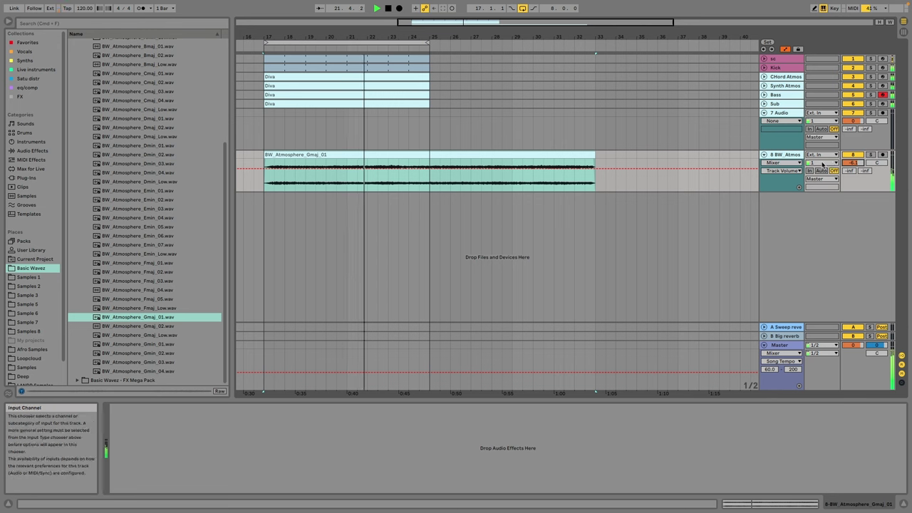
{"action": "left_click", "coordinate": [27, 42]}
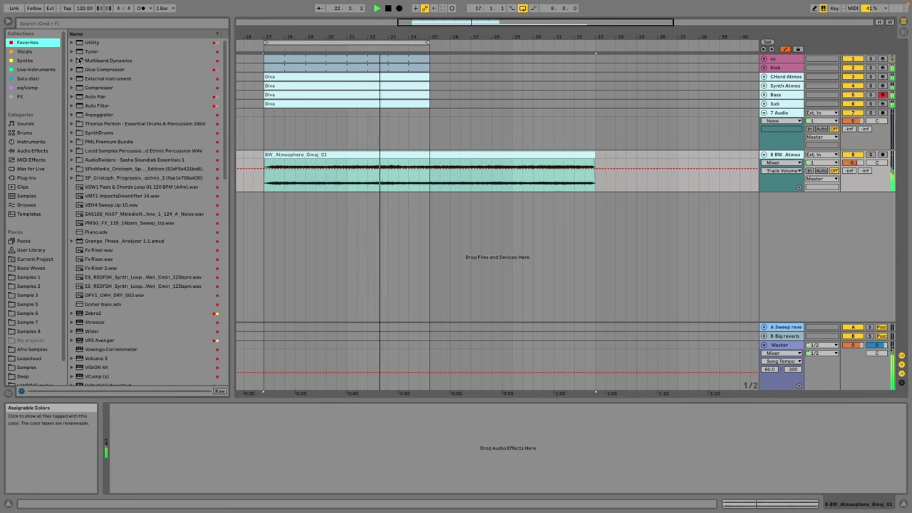
{"action": "double_click", "coordinate": [107, 88]}
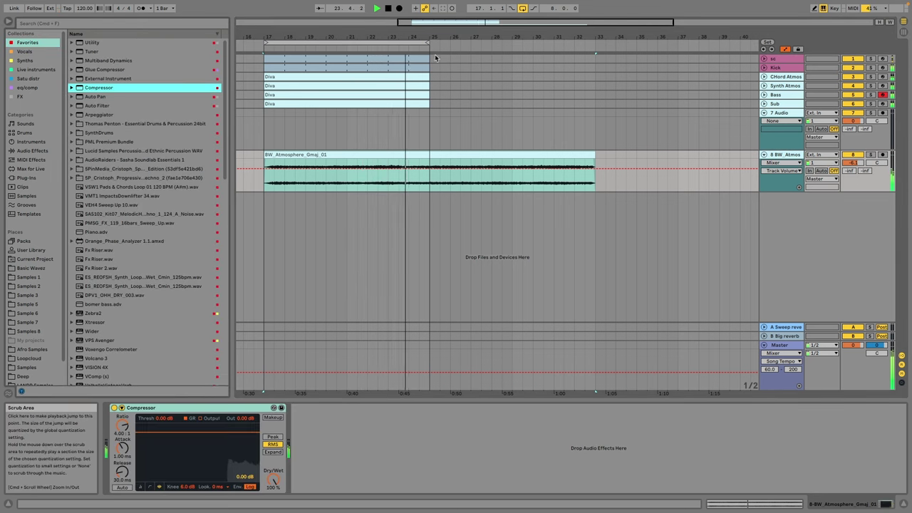
Step: Duplicate the eight-bar kick, pad, bass and sub clips up to bar 33 and extend the loop to 16 bars
{"action": "key", "text": "super+d"}
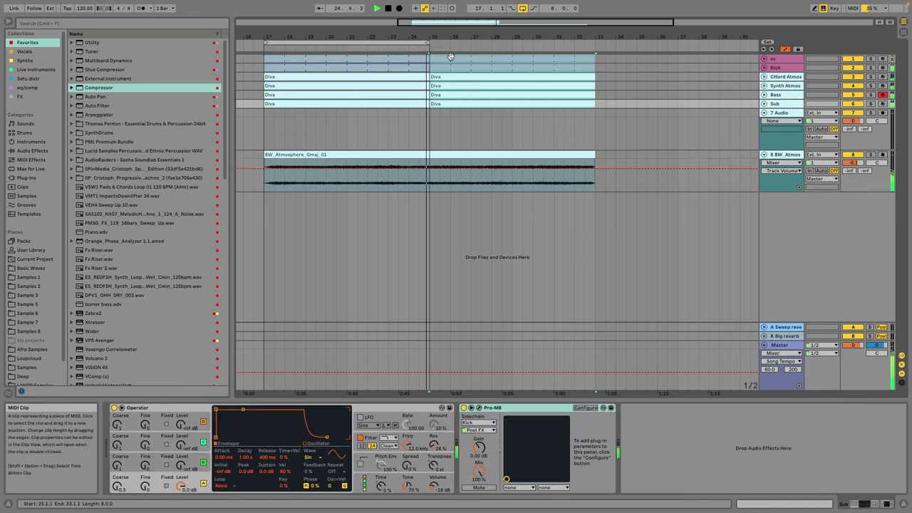
{"action": "left_click_drag", "start_coordinate": [427, 43], "coordinate": [595, 42]}
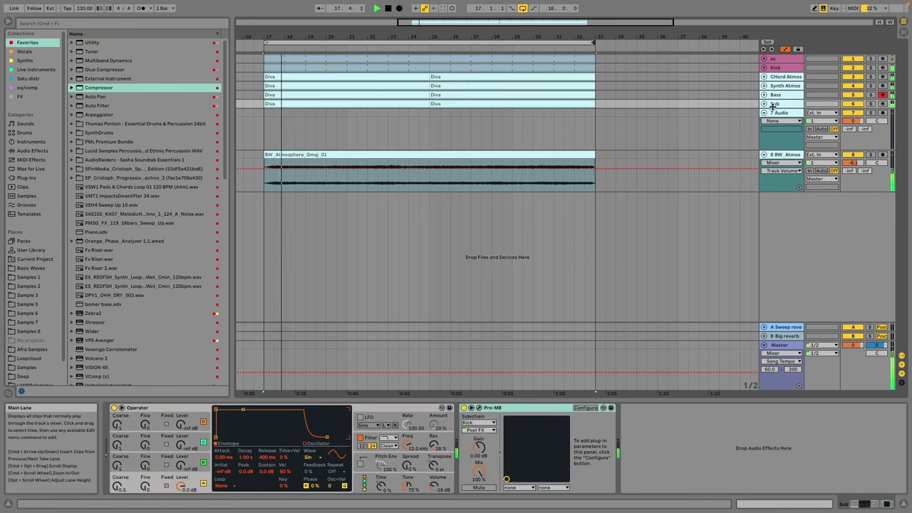
Step: Move the atmosphere track directly below Sub and sidechain its Compressor to Kick with -15.1 dB threshold, 0.01 ms attack and 68.4 ms release
{"action": "left_click", "coordinate": [784, 154]}
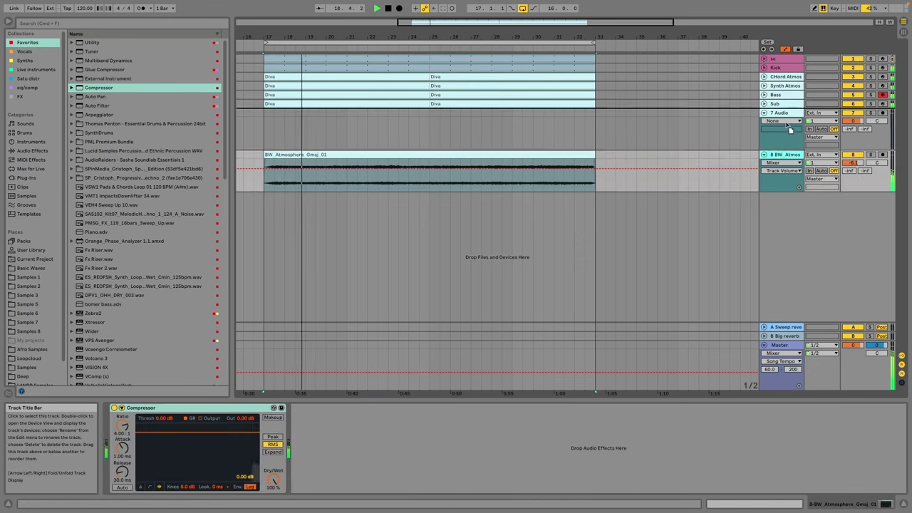
{"action": "left_click_drag", "start_coordinate": [784, 154], "coordinate": [784, 113]}
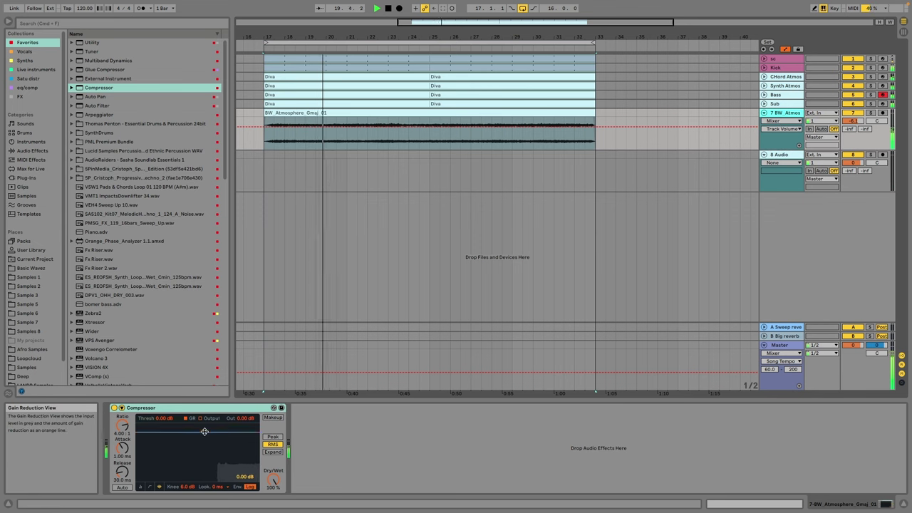
{"action": "left_click_drag", "start_coordinate": [203, 432], "coordinate": [203, 463]}
{"action": "left_click", "coordinate": [122, 408]}
{"action": "left_click", "coordinate": [129, 417]}
{"action": "left_click", "coordinate": [129, 430]}
{"action": "left_click", "coordinate": [134, 351]}
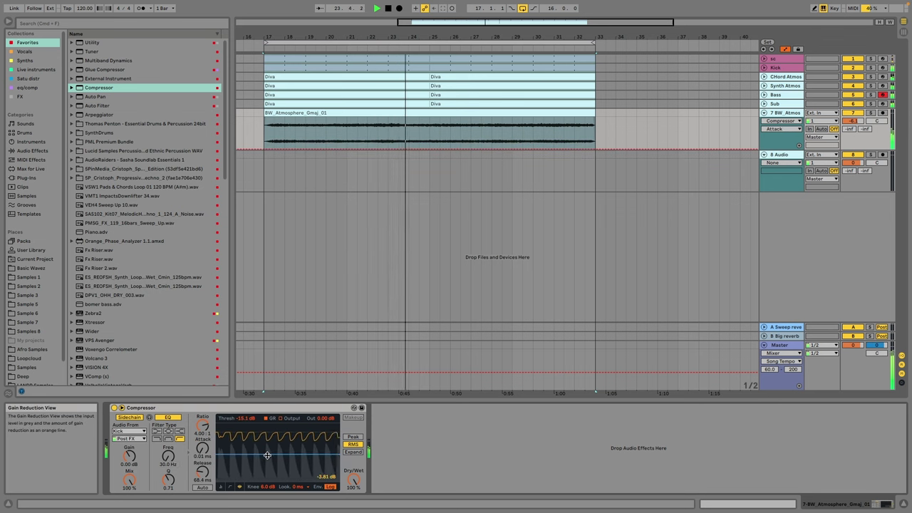
Step: Lower the atmosphere track's volume to about -8 dB and add EQ Eight with a band 1 low cut at 257 Hz
{"action": "left_click_drag", "start_coordinate": [852, 121], "coordinate": [851, 128]}
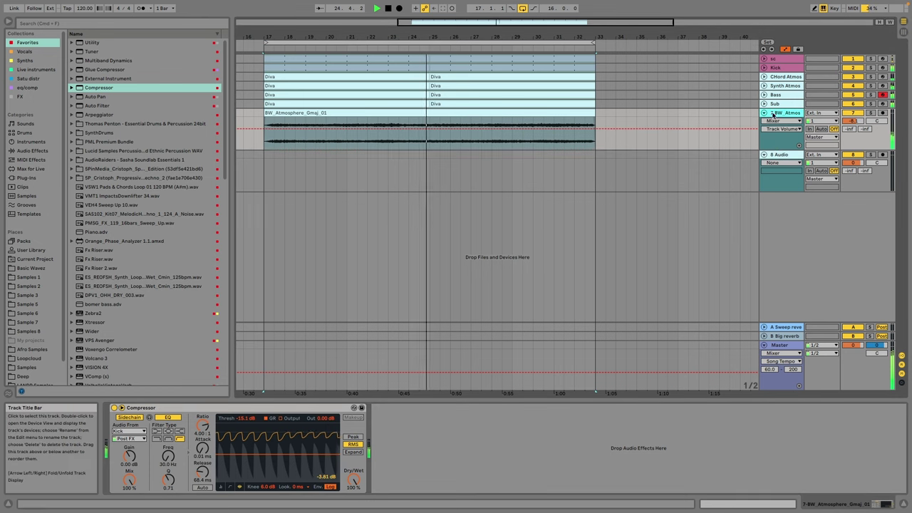
{"action": "left_click", "coordinate": [28, 87]}
{"action": "left_click", "coordinate": [105, 52]}
{"action": "left_click_drag", "start_coordinate": [104, 52], "coordinate": [458, 440]}
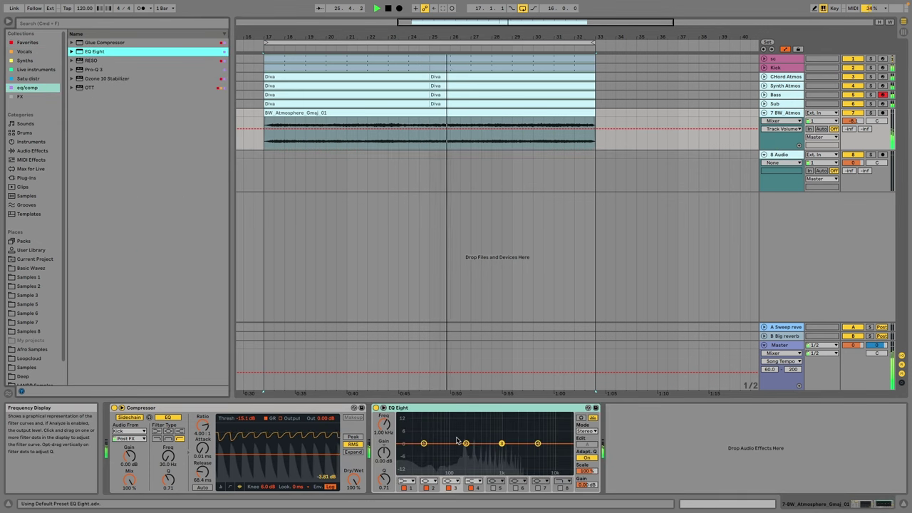
{"action": "left_click", "coordinate": [407, 481]}
{"action": "left_click", "coordinate": [407, 433]}
{"action": "left_click_drag", "start_coordinate": [385, 425], "coordinate": [404, 417]}
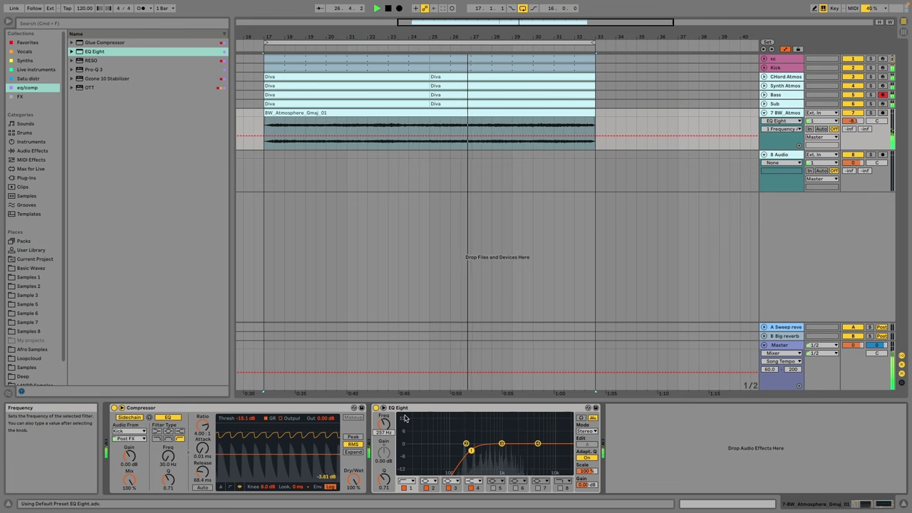
{"action": "left_click", "coordinate": [30, 51]}
{"action": "left_click", "coordinate": [28, 42]}
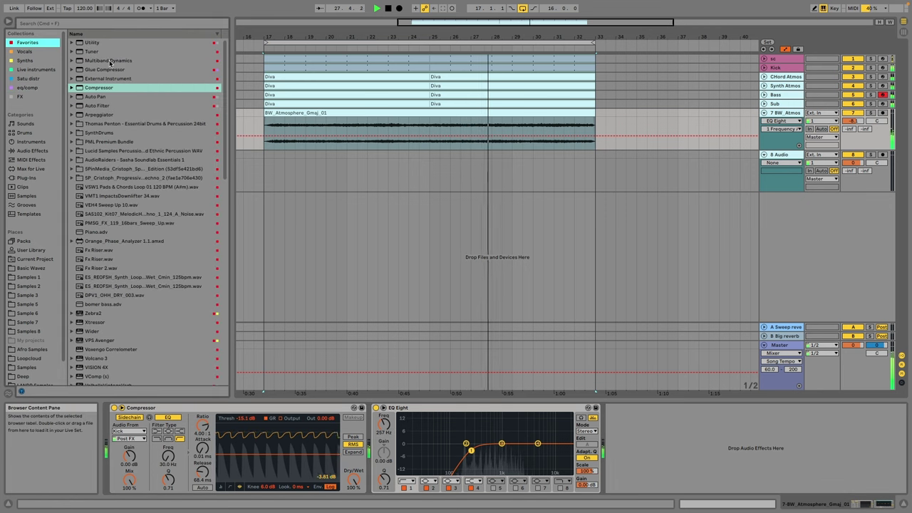
{"action": "left_click", "coordinate": [41, 86]}
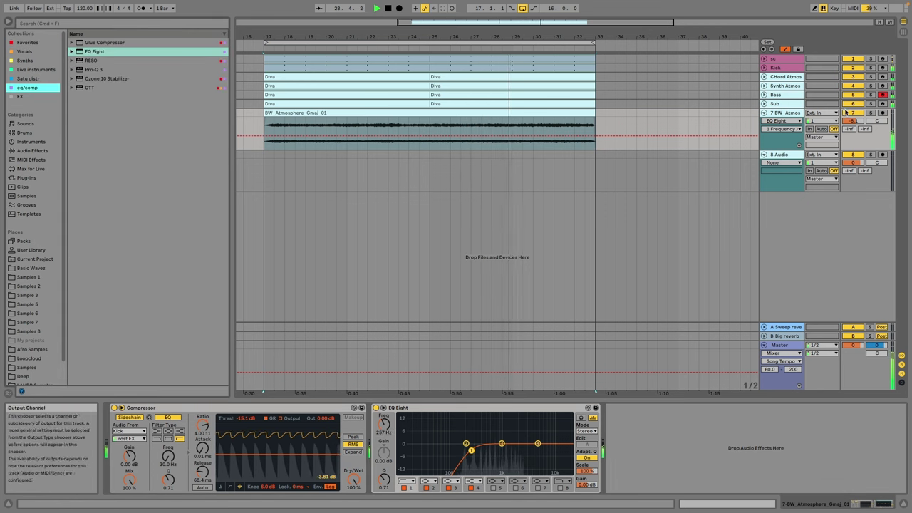
Step: Fold the atmosphere track and insert a new MIDI track below it
{"action": "left_click", "coordinate": [768, 113]}
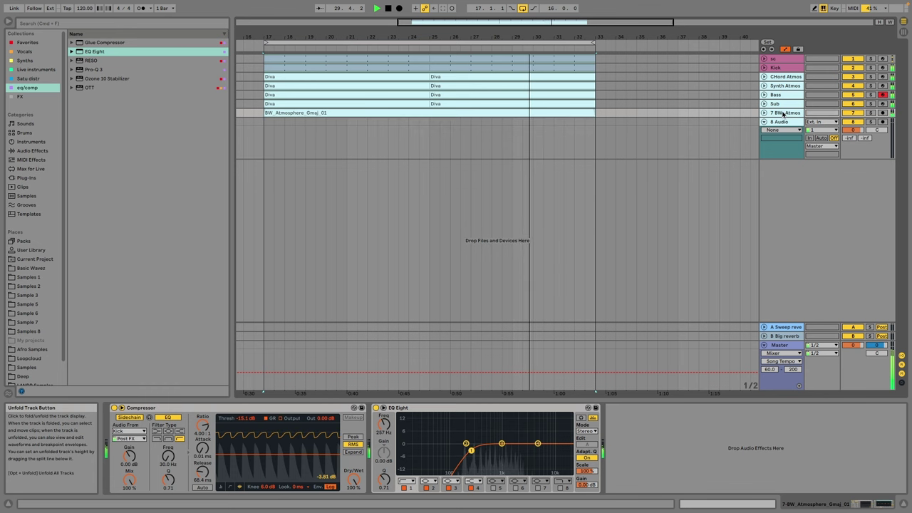
{"action": "right_click", "coordinate": [784, 114]}
{"action": "left_click", "coordinate": [791, 188]}
Step: Look through the Basic Wavez drum packs, including Gentle Hats and Shakers and Deep Organic Percussion
{"action": "left_click", "coordinate": [33, 276]}
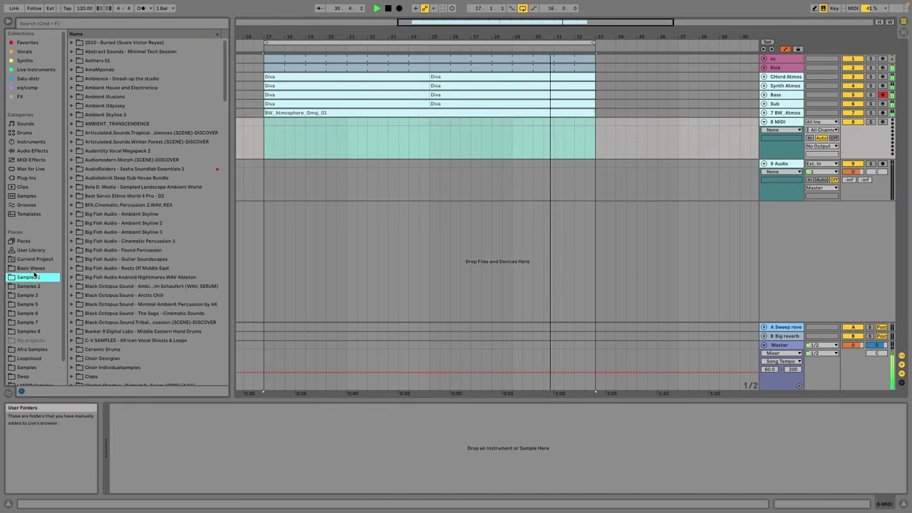
{"action": "left_click", "coordinate": [33, 268]}
{"action": "scroll", "coordinate": [220, 147], "scroll_direction": "up", "scroll_amount": 5}
{"action": "left_click", "coordinate": [99, 52]}
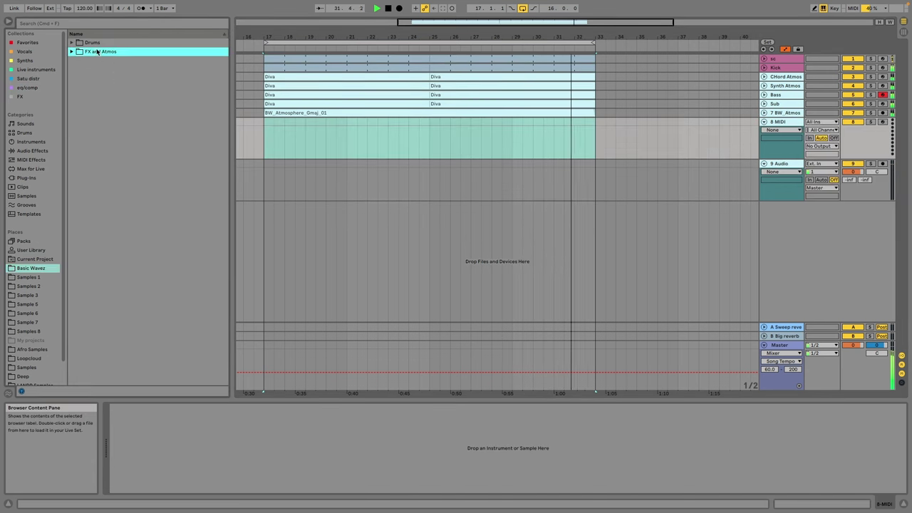
{"action": "left_click", "coordinate": [93, 42]}
{"action": "left_click", "coordinate": [139, 86]}
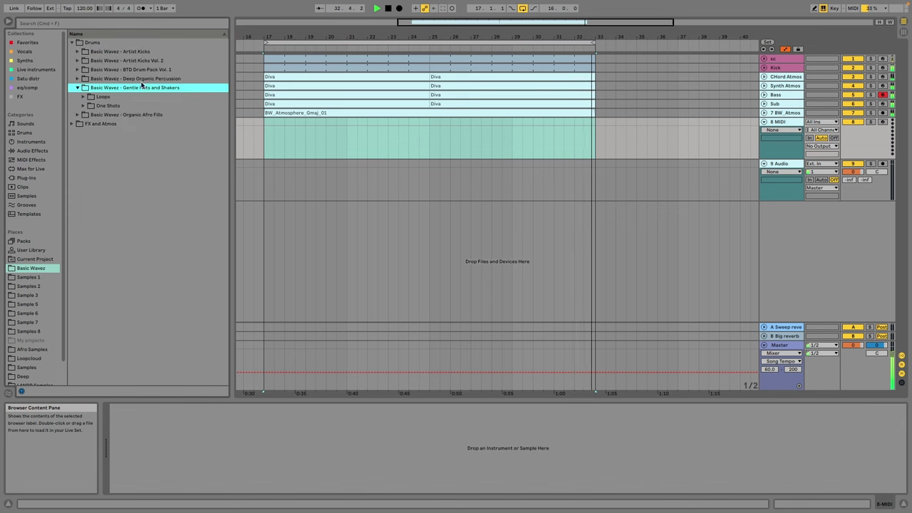
{"action": "left_click", "coordinate": [141, 78]}
{"action": "left_click", "coordinate": [131, 160]}
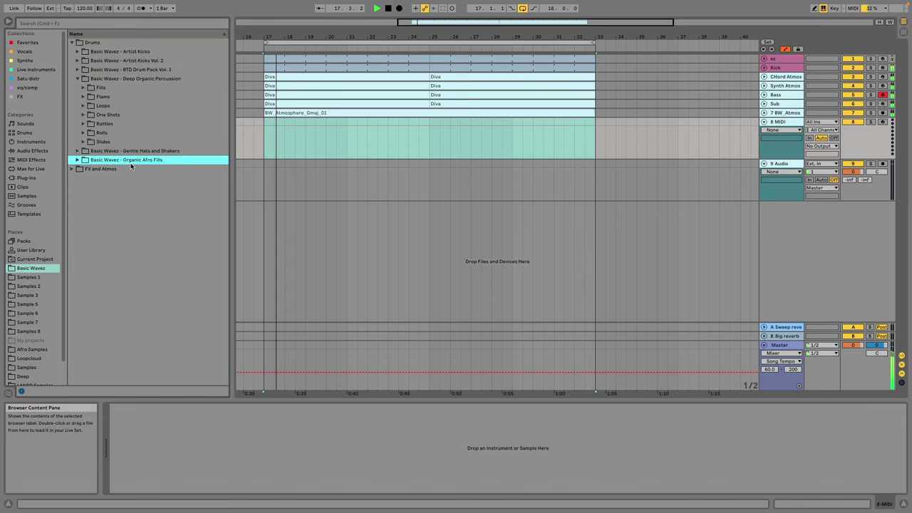
Step: Unfold the atmosphere track and duplicate its first four bars three times to fill bars 17 to 33
{"action": "left_click", "coordinate": [774, 113]}
{"action": "left_click", "coordinate": [764, 112]}
{"action": "left_click_drag", "start_coordinate": [420, 144], "coordinate": [286, 122]}
{"action": "key", "text": "ctrl+d"}
{"action": "key", "text": "ctrl+d"}
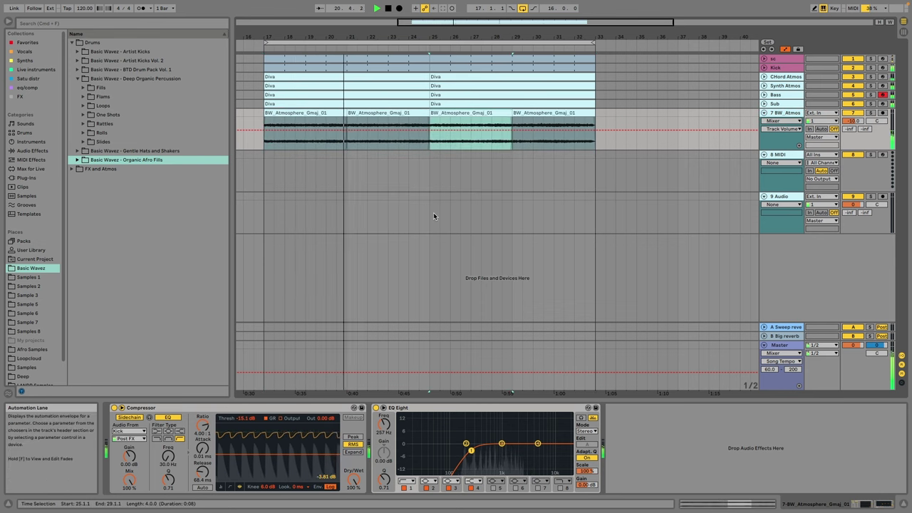
{"action": "key", "text": "ctrl+d"}
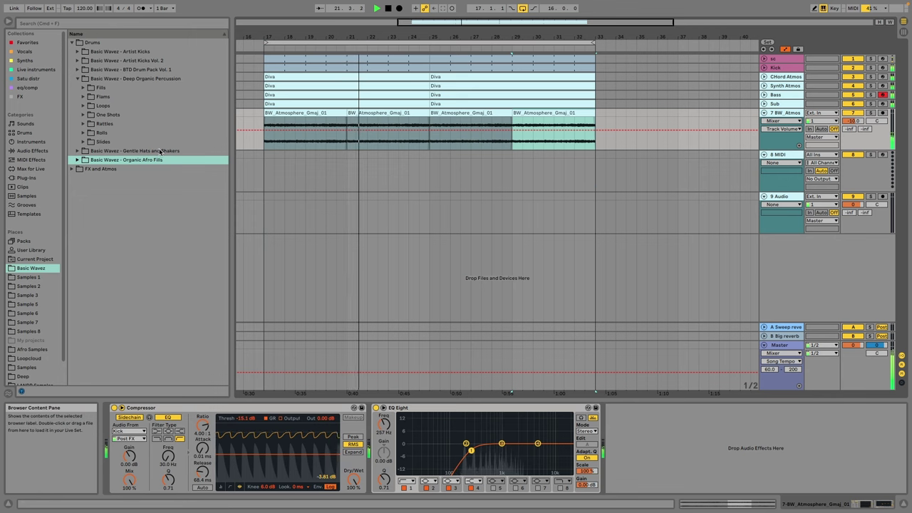
Step: Open the Gentle Hats and Shakers loops and preview BTD_Hat_Loop_124 samples 09 to 12 against the track
{"action": "left_click", "coordinate": [124, 150]}
{"action": "left_click", "coordinate": [111, 97]}
{"action": "left_click", "coordinate": [138, 186]}
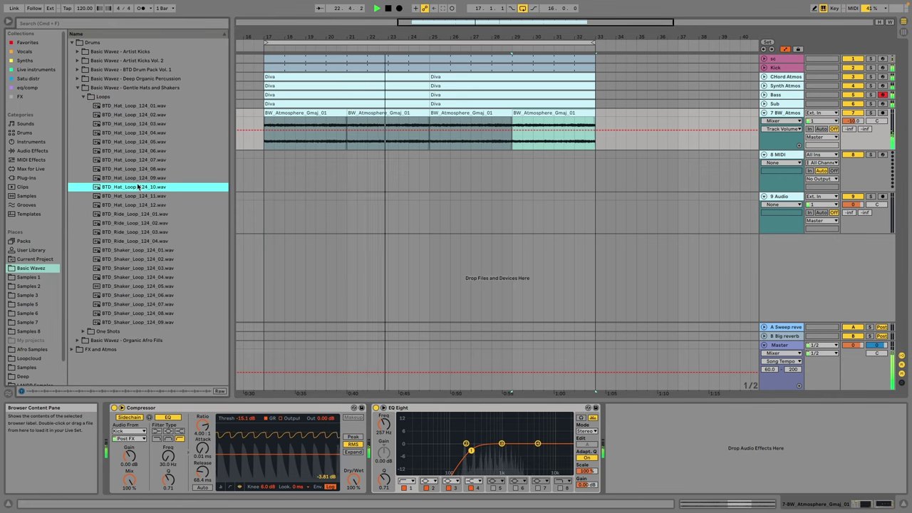
{"action": "left_click", "coordinate": [144, 197]}
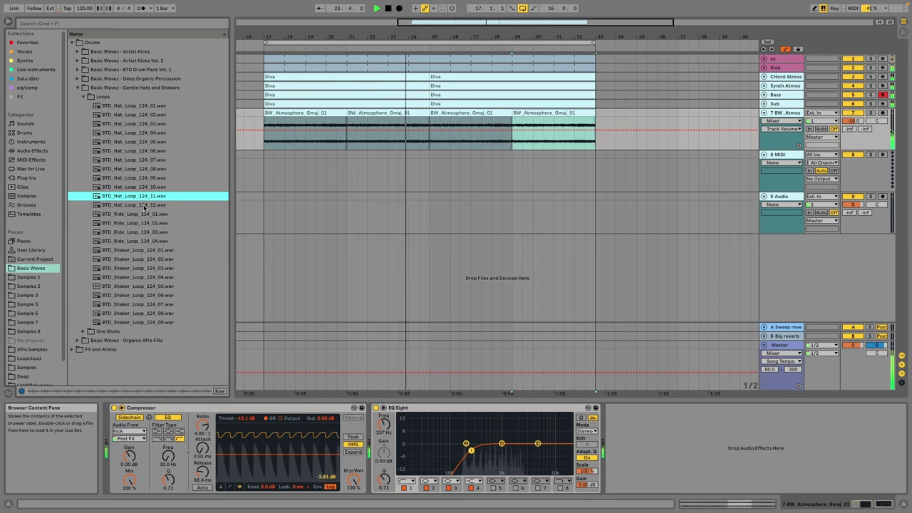
{"action": "left_click", "coordinate": [144, 206]}
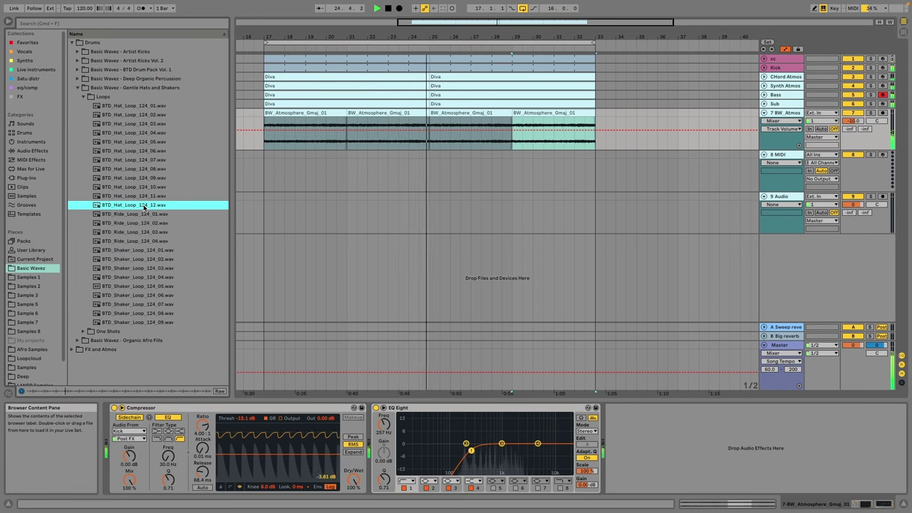
{"action": "left_click", "coordinate": [152, 179]}
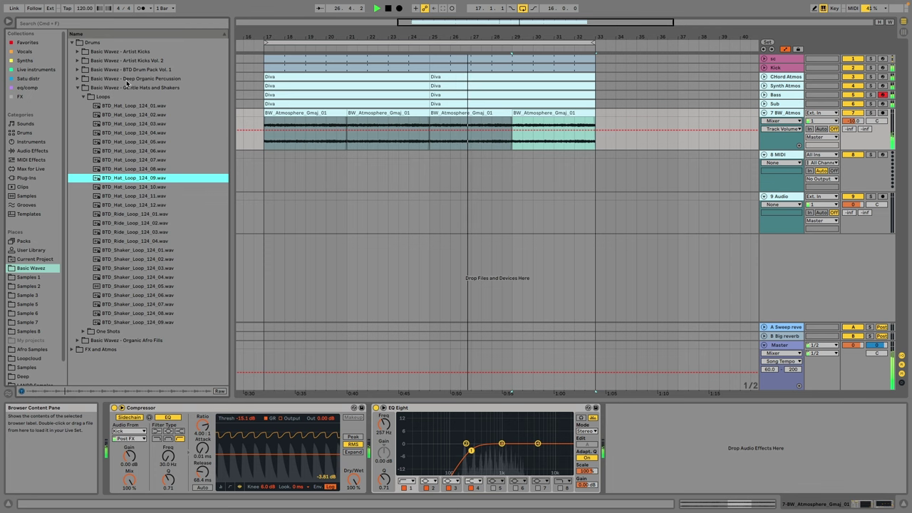
Step: Preview the processed 120 BPM shaker loops 01 to 14 in the Deep Organic Percussion pack
{"action": "left_click", "coordinate": [126, 340]}
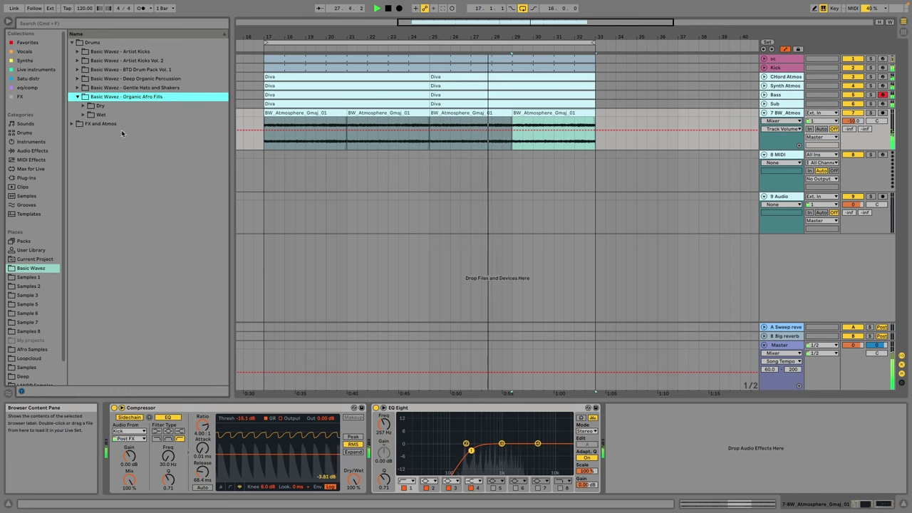
{"action": "left_click", "coordinate": [119, 78]}
{"action": "left_click", "coordinate": [103, 106]}
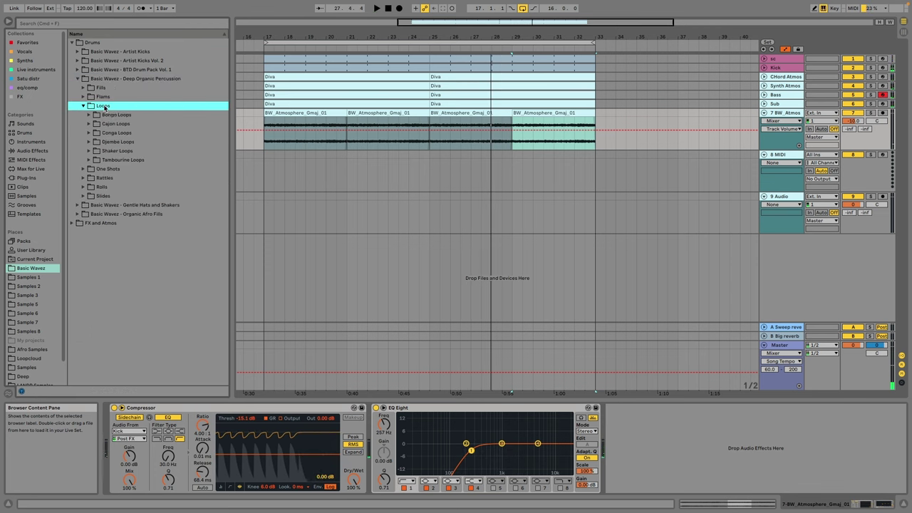
{"action": "left_click", "coordinate": [118, 152]}
{"action": "left_click", "coordinate": [121, 160]}
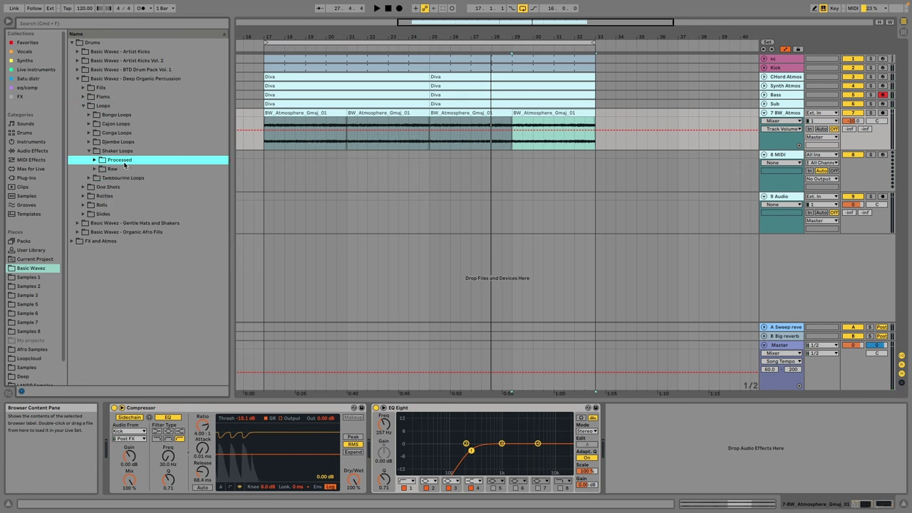
{"action": "left_click", "coordinate": [143, 169]}
{"action": "left_click", "coordinate": [169, 188]}
{"action": "left_click", "coordinate": [162, 197]}
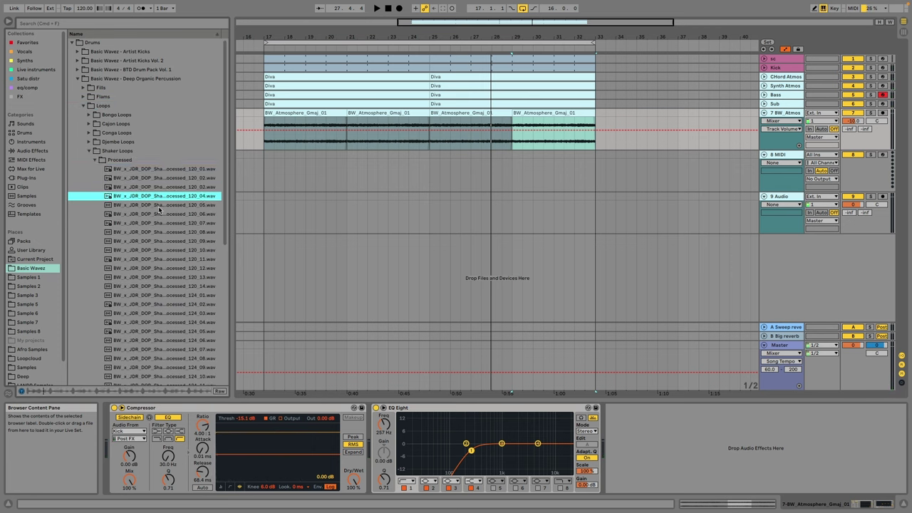
{"action": "left_click", "coordinate": [159, 206]}
{"action": "left_click", "coordinate": [159, 214]}
{"action": "left_click", "coordinate": [159, 223]}
{"action": "left_click", "coordinate": [159, 232]}
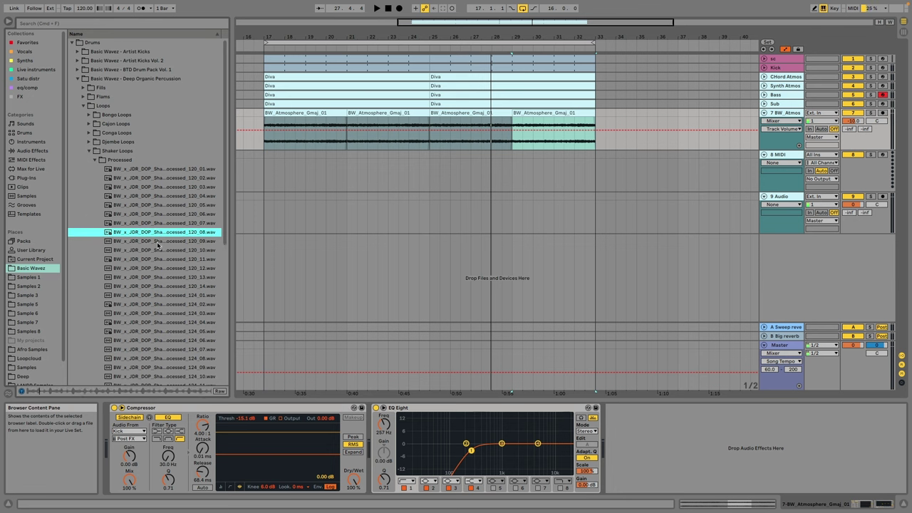
{"action": "left_click", "coordinate": [158, 243]}
{"action": "left_click", "coordinate": [159, 251]}
{"action": "left_click", "coordinate": [157, 259]}
{"action": "left_click", "coordinate": [155, 268]}
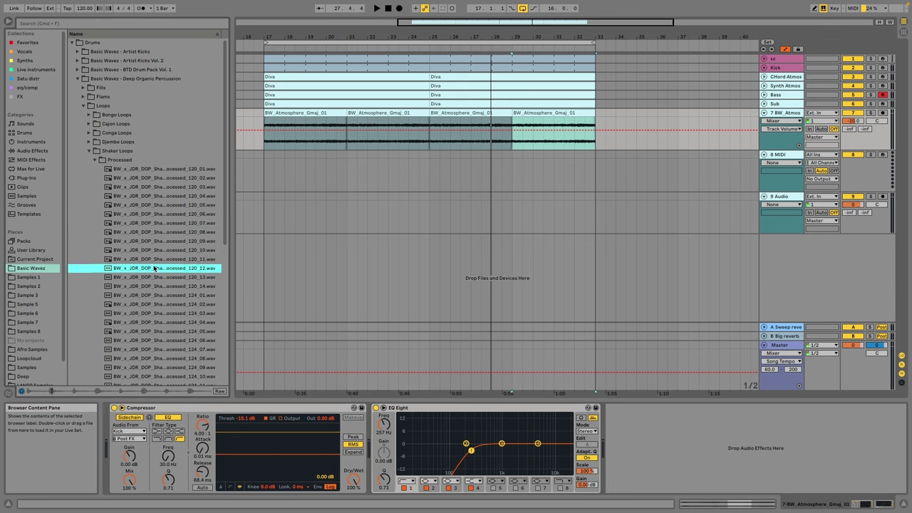
{"action": "left_click", "coordinate": [161, 287]}
{"action": "left_click", "coordinate": [118, 151]}
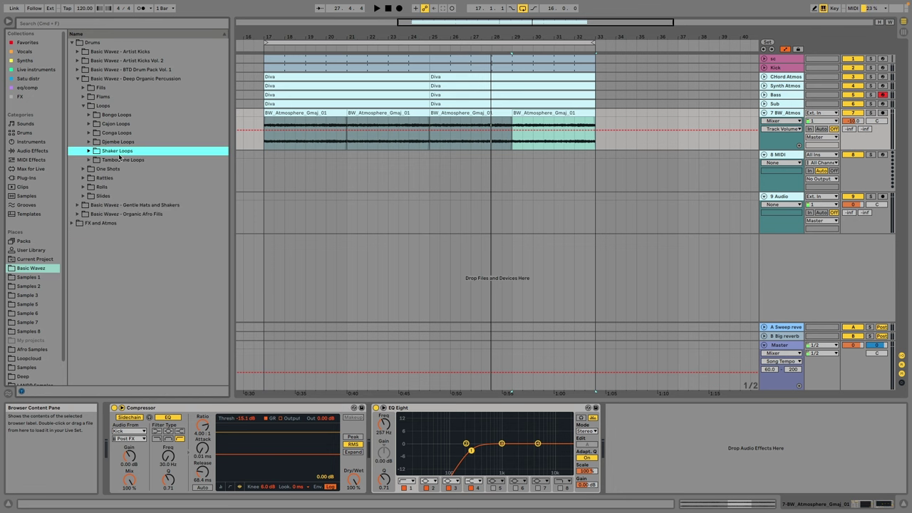
Step: Audition the BTD Drum Pack Vol. 1 shaker loops and place Shaker Loop 123 02 on the audio track across bars 17 to 33
{"action": "left_click", "coordinate": [134, 70]}
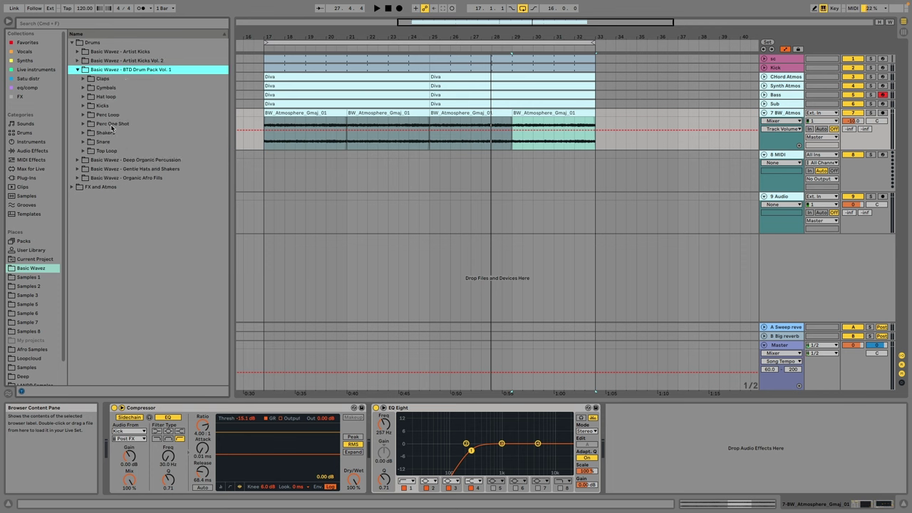
{"action": "left_click", "coordinate": [108, 132]}
{"action": "left_click", "coordinate": [116, 151]}
{"action": "left_click", "coordinate": [151, 161]}
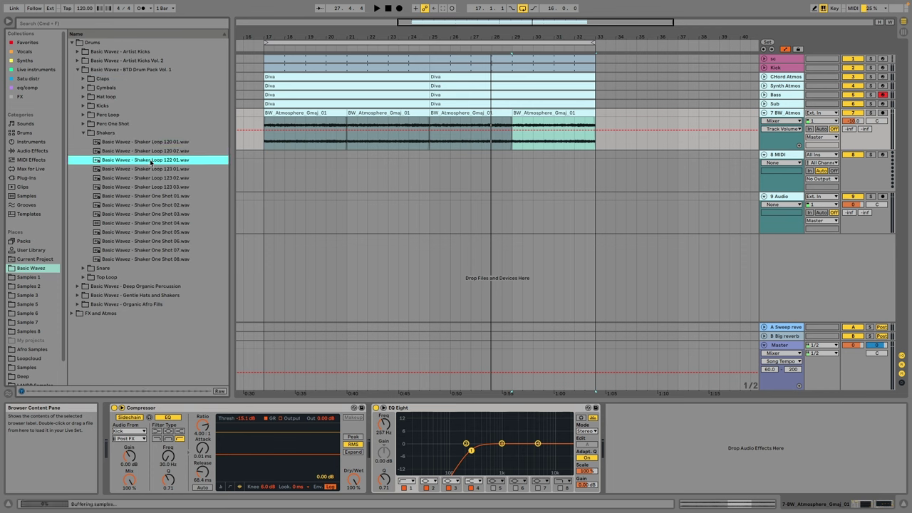
{"action": "left_click", "coordinate": [158, 142]}
{"action": "left_click", "coordinate": [158, 170]}
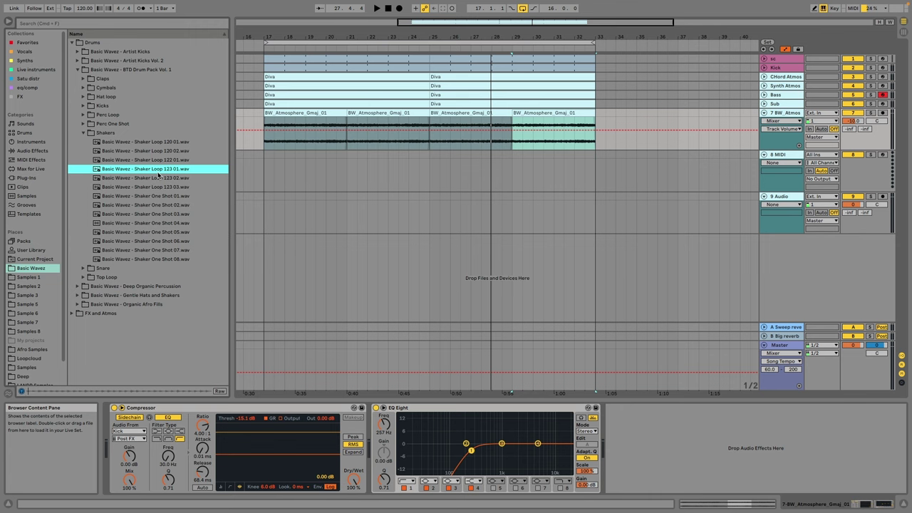
{"action": "left_click", "coordinate": [158, 178]}
{"action": "left_click_drag", "start_coordinate": [156, 178], "coordinate": [590, 213]}
{"action": "key", "text": "space"}
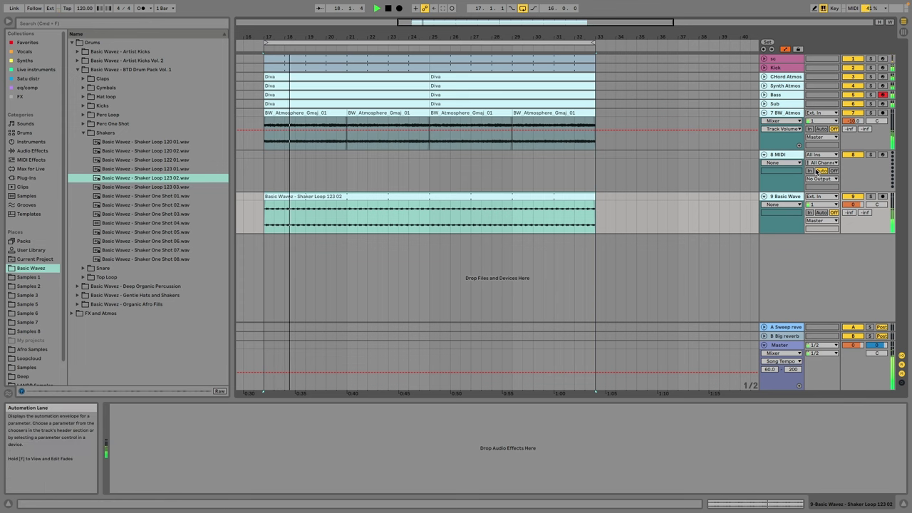
Step: Move the shaker track directly below the atmosphere track and fold the atmosphere track
{"action": "left_click_drag", "start_coordinate": [784, 196], "coordinate": [777, 148]}
{"action": "left_click", "coordinate": [780, 103]}
{"action": "left_click", "coordinate": [764, 113]}
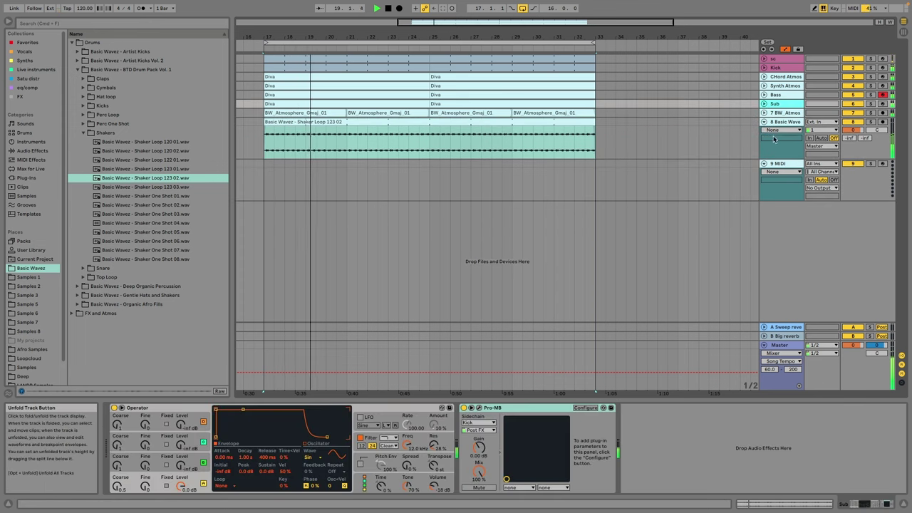
Step: Load Diva on the empty MIDI track and open its Basic Wavez - Visions Vol. 2 preset folder
{"action": "left_click", "coordinate": [779, 163]}
{"action": "left_click", "coordinate": [29, 61]}
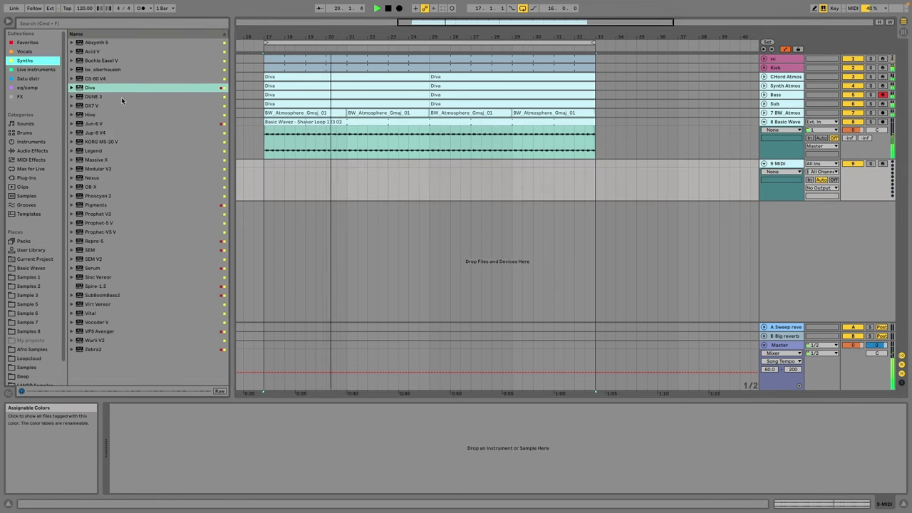
{"action": "left_click", "coordinate": [123, 89]}
{"action": "double_click", "coordinate": [123, 89]}
{"action": "left_click", "coordinate": [436, 397]}
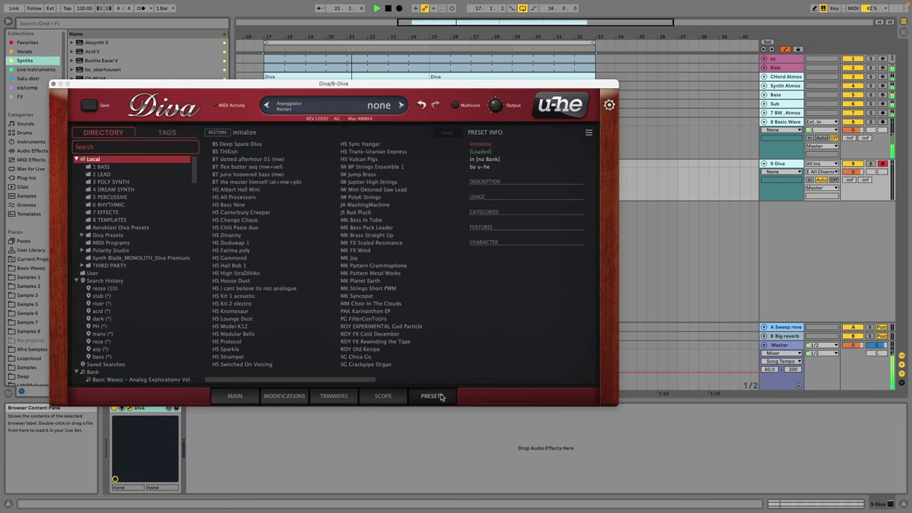
{"action": "left_click", "coordinate": [82, 236]}
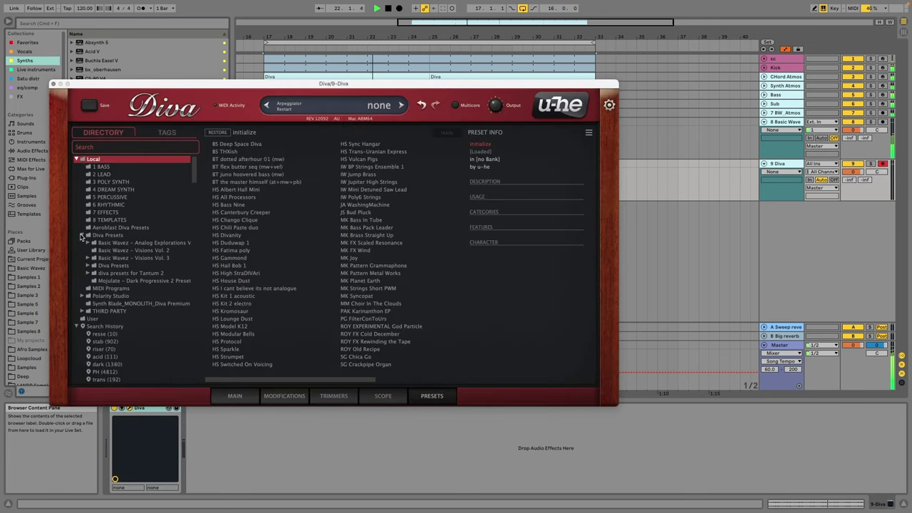
{"action": "left_click", "coordinate": [129, 251]}
{"action": "left_click", "coordinate": [52, 84]}
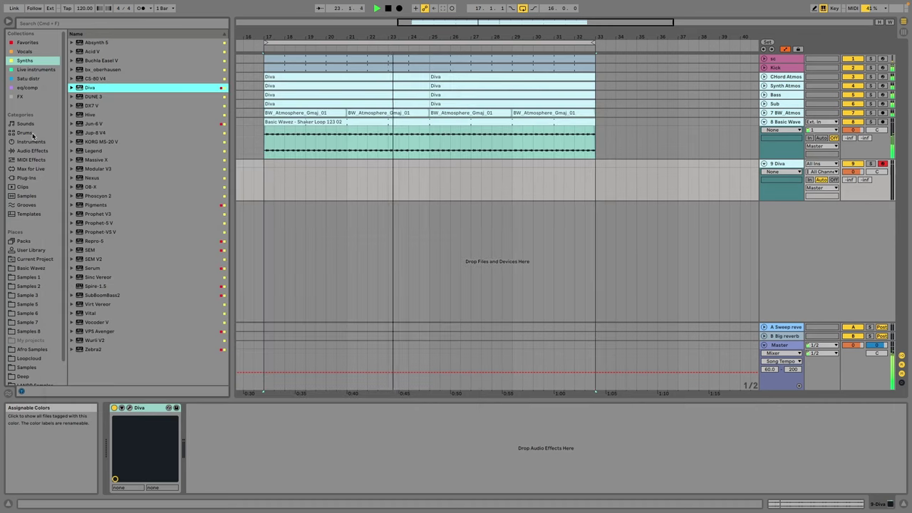
{"action": "left_click", "coordinate": [129, 408]}
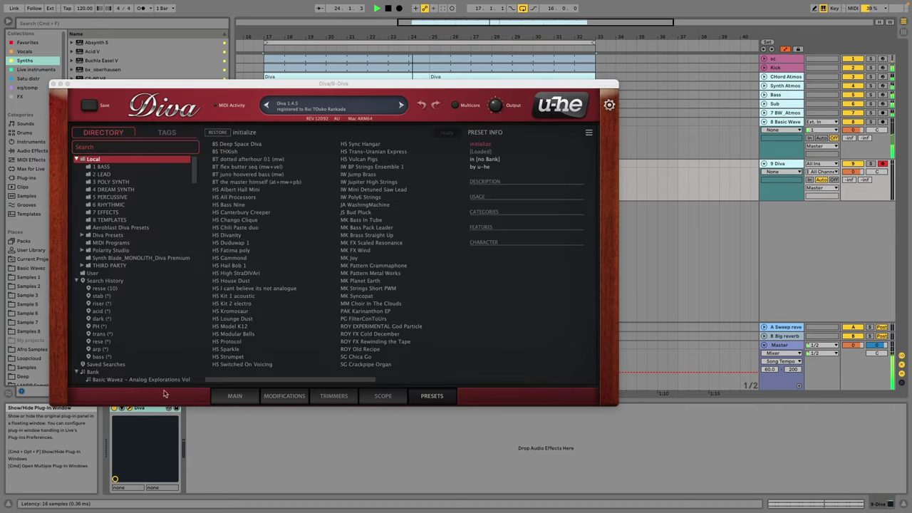
{"action": "left_click", "coordinate": [83, 237]}
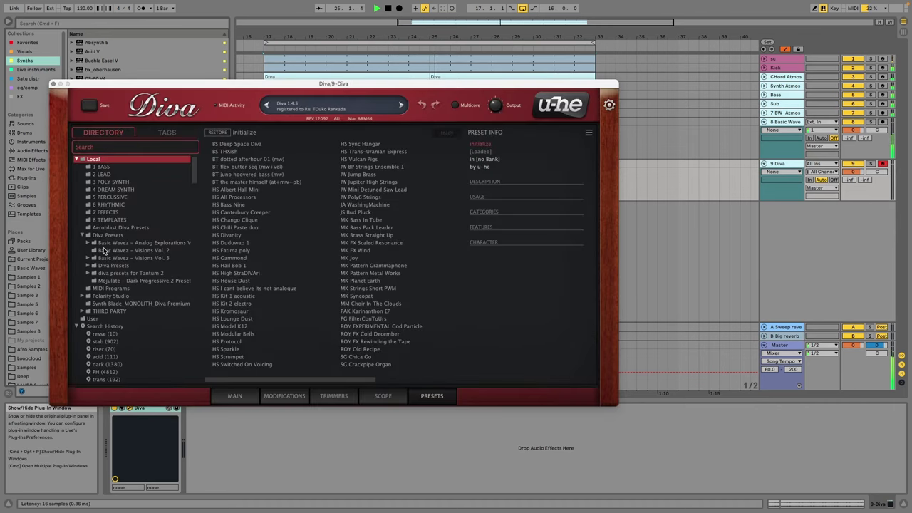
{"action": "left_click", "coordinate": [104, 251]}
Step: Audition the BW Visions 2 arp presets against the track and load Arp - Gliss
{"action": "left_click", "coordinate": [264, 235]}
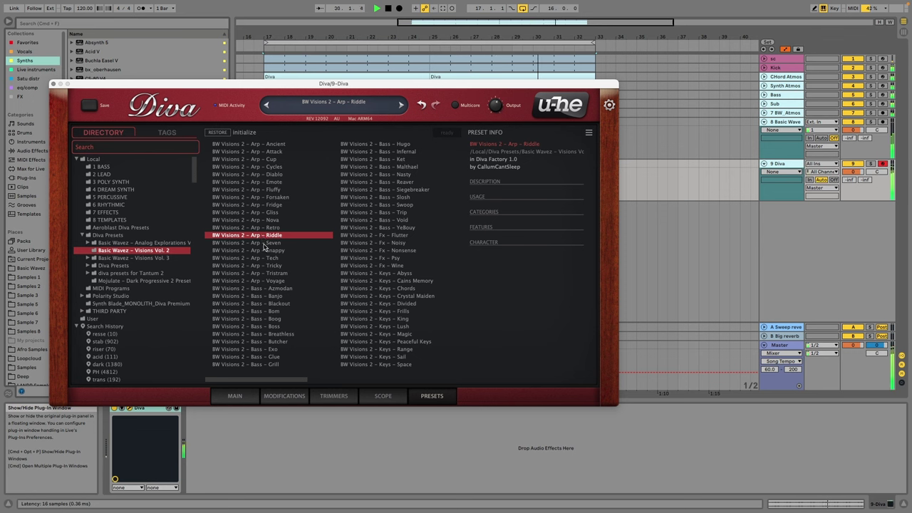
{"action": "left_click", "coordinate": [266, 243]}
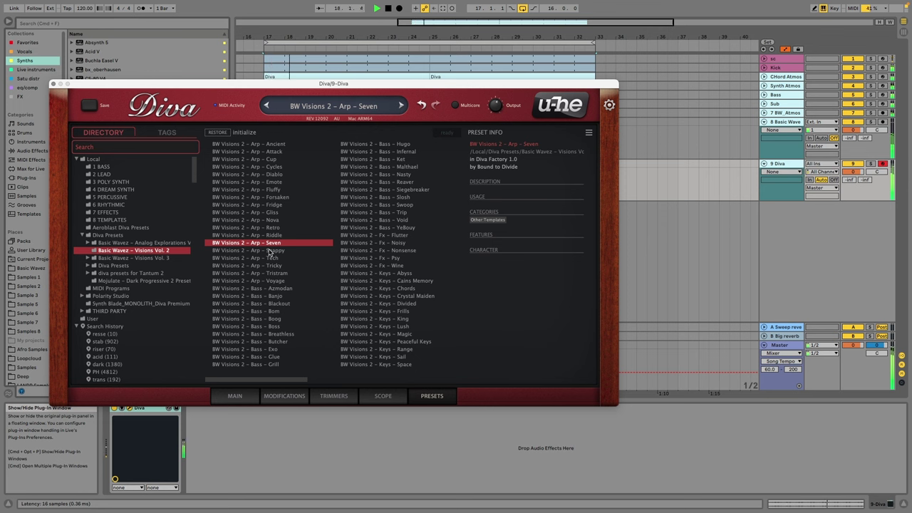
{"action": "left_click", "coordinate": [270, 251]}
{"action": "left_click", "coordinate": [271, 259]}
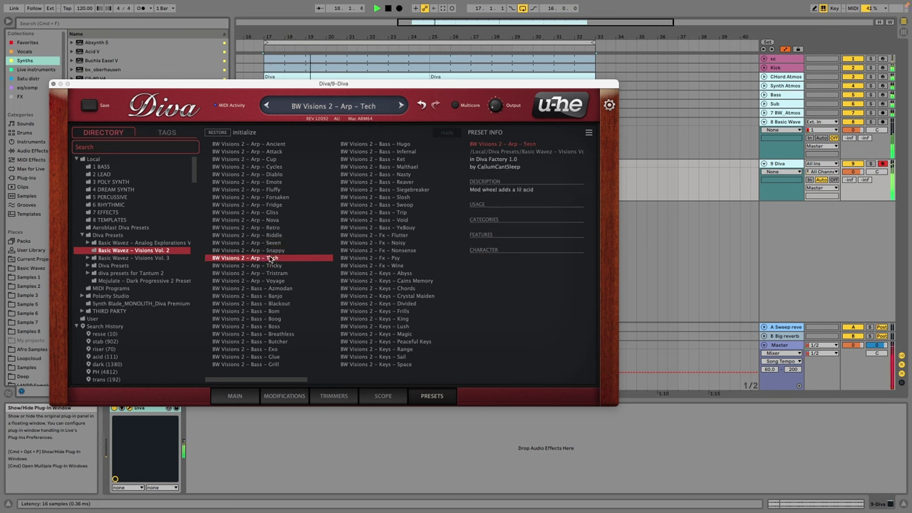
{"action": "left_click", "coordinate": [270, 265]}
{"action": "left_click", "coordinate": [270, 274]}
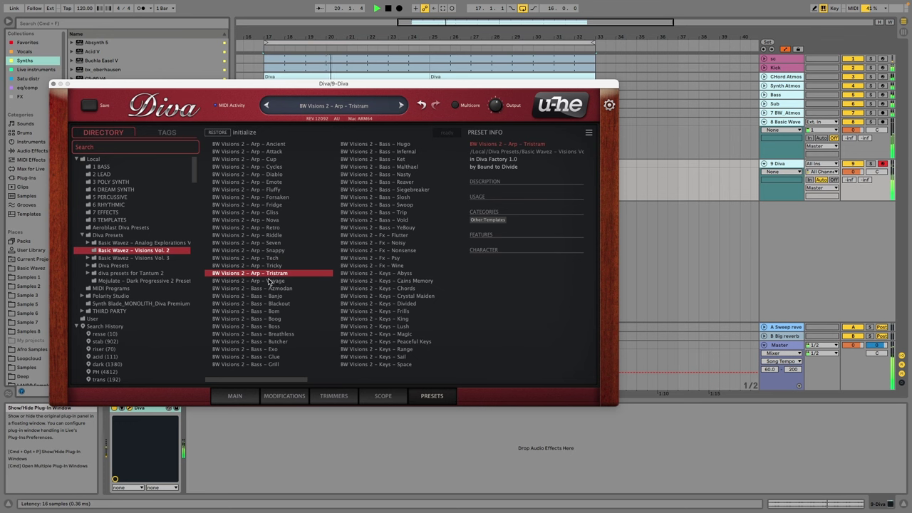
{"action": "left_click", "coordinate": [270, 281]}
{"action": "left_click", "coordinate": [271, 221]}
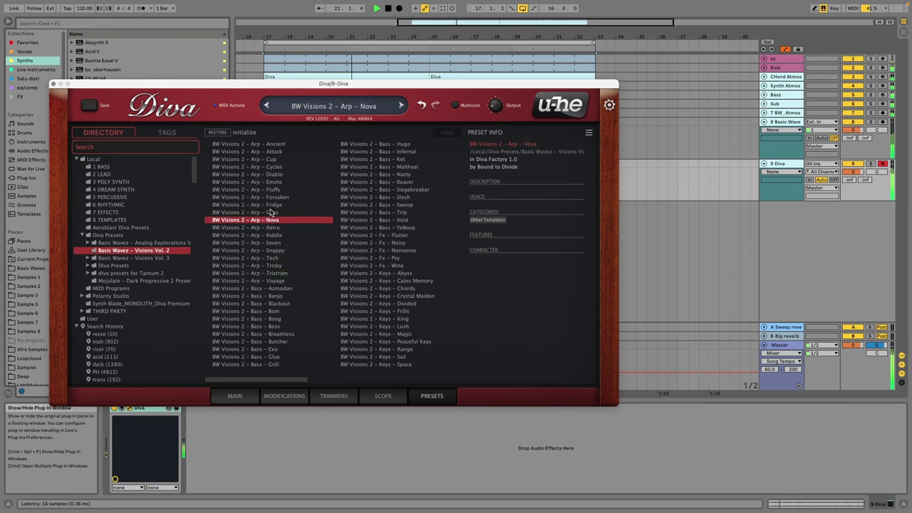
{"action": "left_click", "coordinate": [271, 213]}
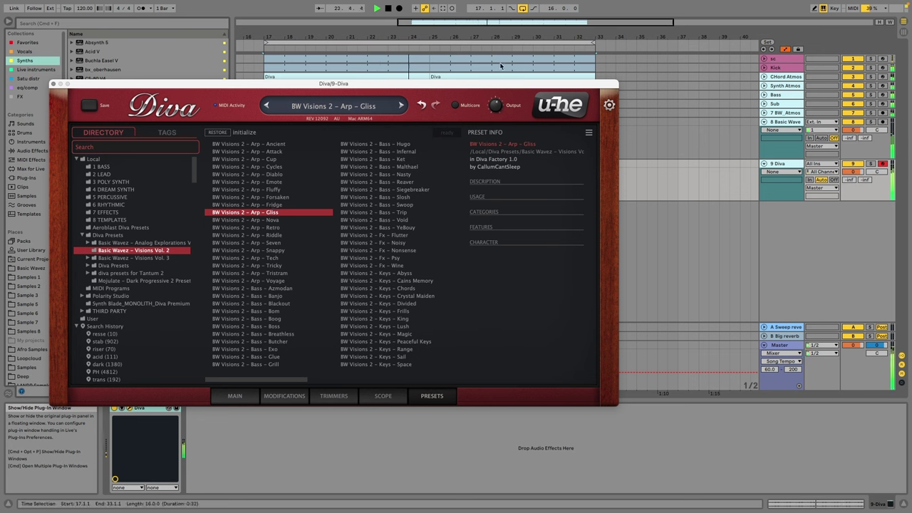
Step: Record an arpeggio take on the new Diva track, stop at about bar 31 and close the plug-in window
{"action": "left_click", "coordinate": [400, 9]}
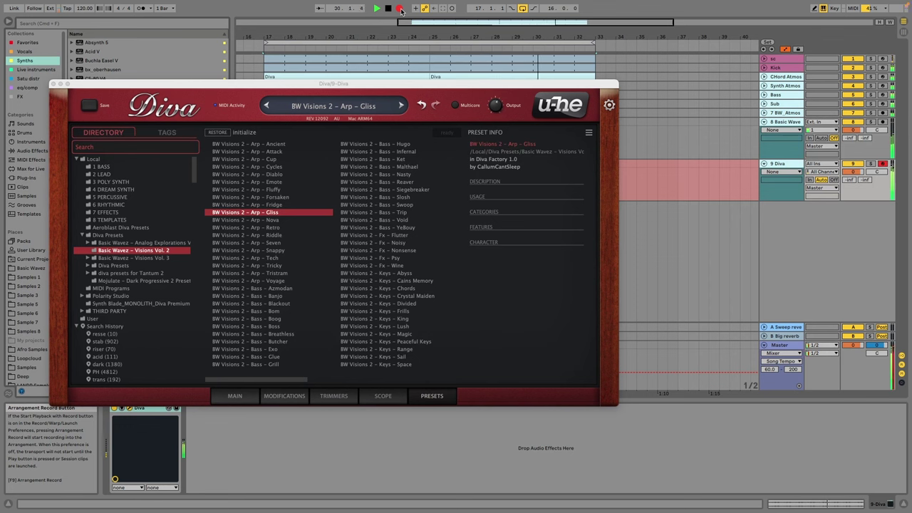
{"action": "key", "text": "space"}
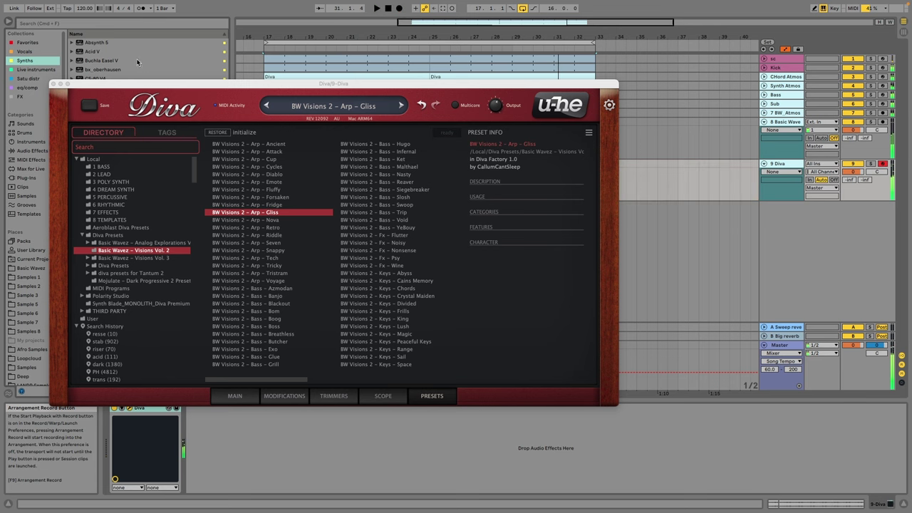
{"action": "left_click", "coordinate": [54, 83]}
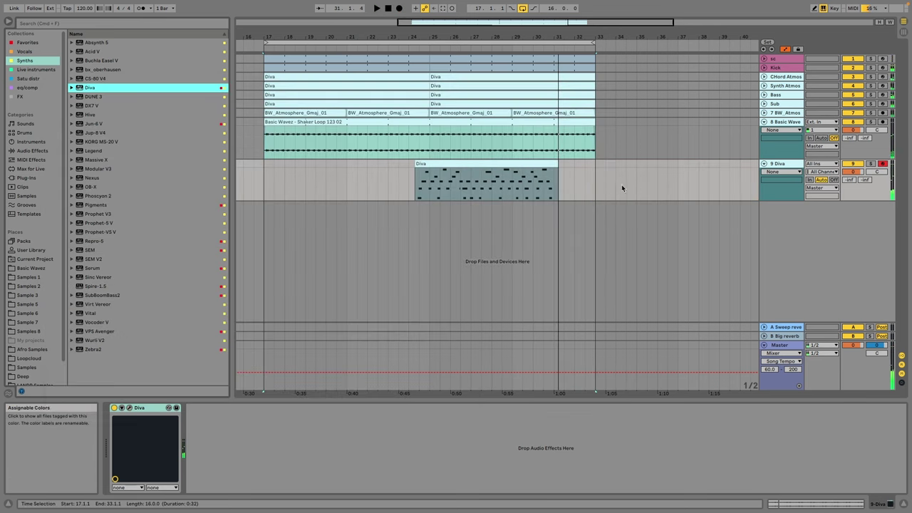
Step: Play back the recorded arpeggio from bar 27 and copy its section from bars 27 to 29 to bar 17
{"action": "left_click", "coordinate": [475, 195]}
{"action": "key", "text": "space"}
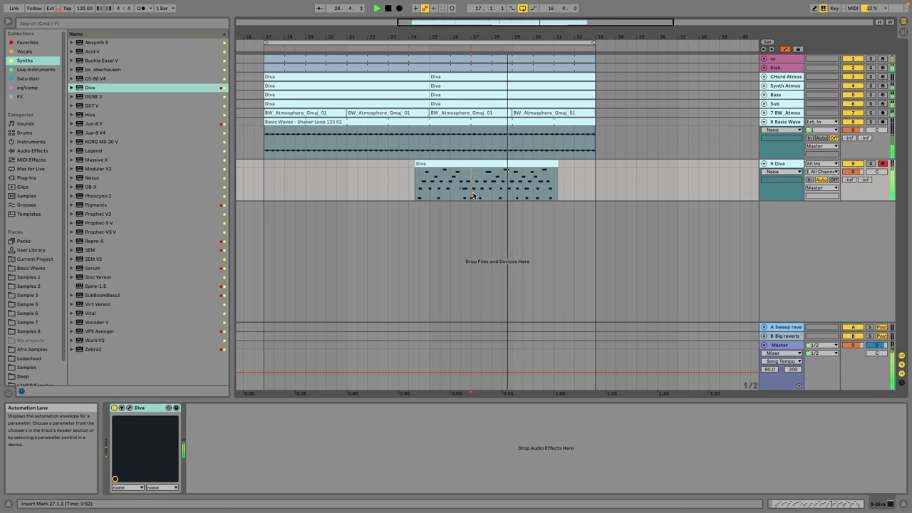
{"action": "key", "text": "space"}
{"action": "left_click_drag", "start_coordinate": [512, 194], "coordinate": [285, 164]}
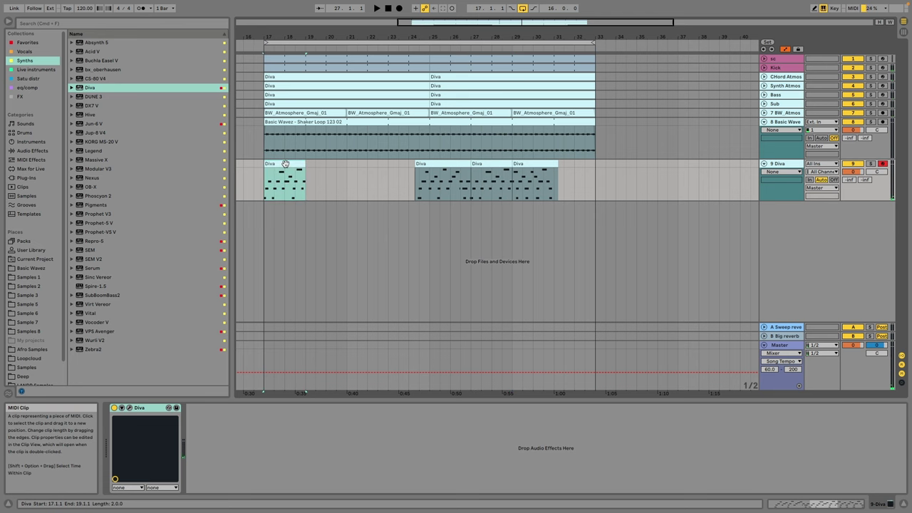
Step: Open the copied arpeggio clip's notes, lengthen the first G2, align the first B2, and shift the second G2 to 4.2.3
{"action": "double_click", "coordinate": [290, 158]}
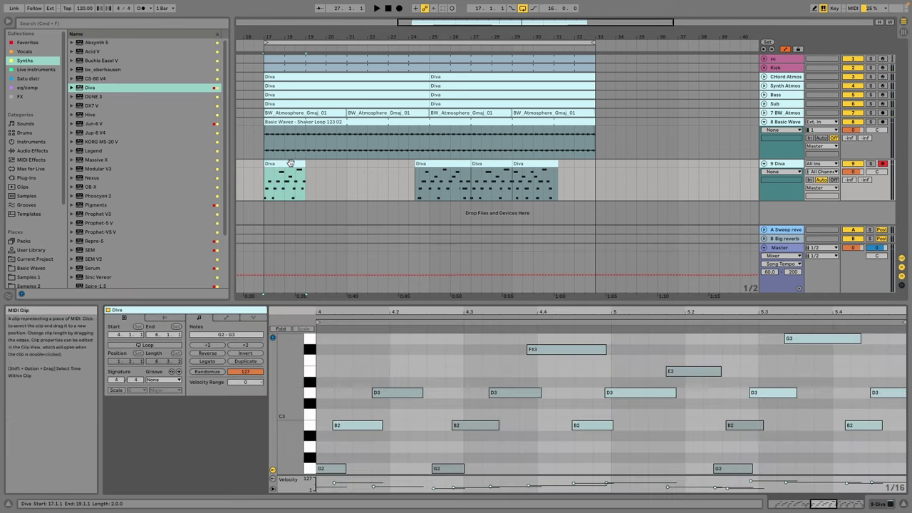
{"action": "left_click", "coordinate": [408, 382]}
{"action": "mouse_move", "coordinate": [333, 471]}
{"action": "left_mouse_down"}
{"action": "mouse_move", "coordinate": [373, 471]}
{"action": "mouse_move", "coordinate": [342, 470]}
{"action": "left_mouse_up"}
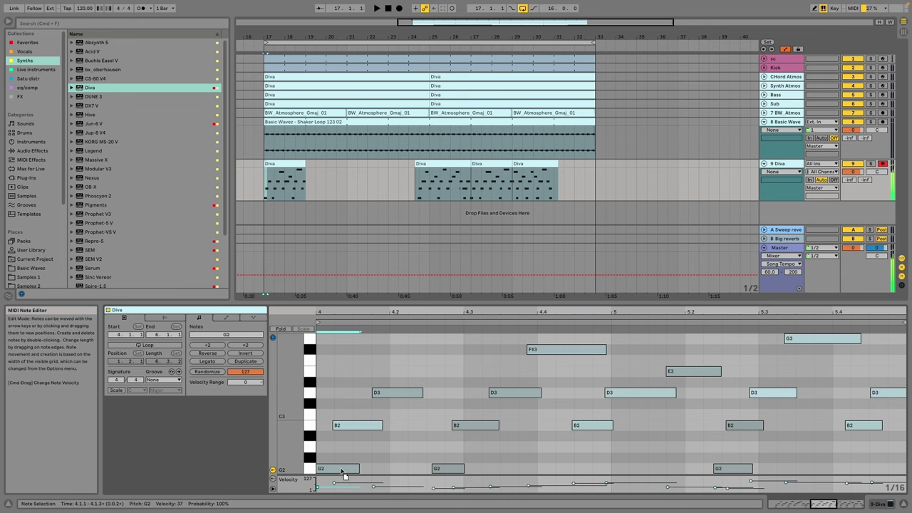
{"action": "left_click", "coordinate": [367, 425]}
{"action": "left_click", "coordinate": [397, 393]}
{"action": "left_click_drag", "start_coordinate": [438, 470], "coordinate": [433, 476]}
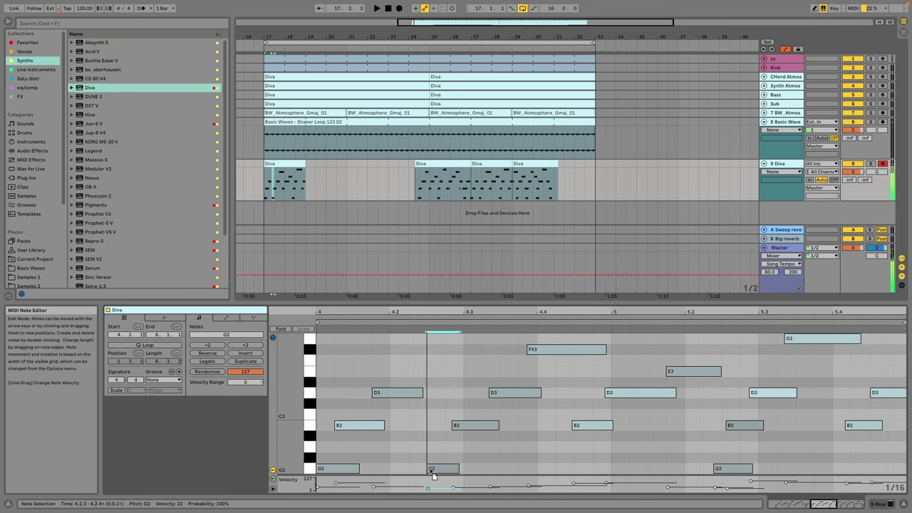
Step: In the copied arpeggio clip, move the middle D3 to 4.3.2, F#3 slightly earlier, the next B2 to 4.4.3 and the following D3 to bar 5
{"action": "left_click_drag", "start_coordinate": [509, 396], "coordinate": [503, 399]}
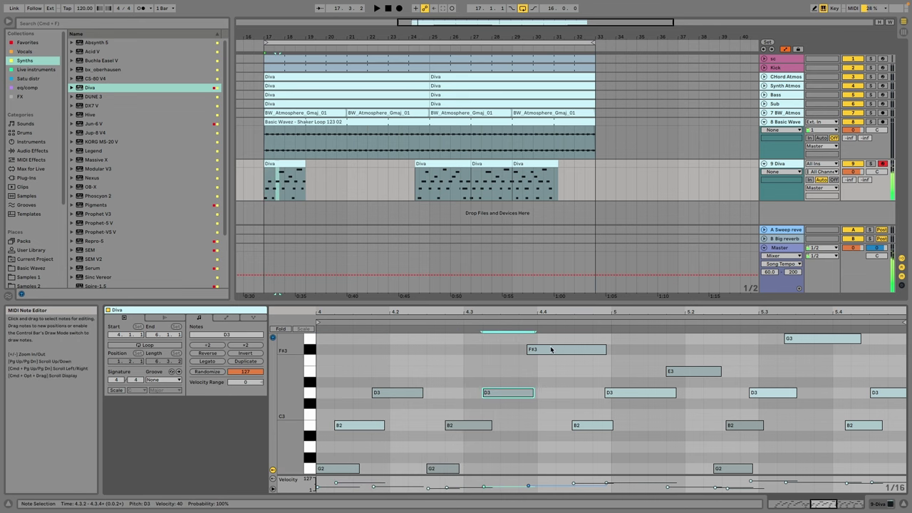
{"action": "left_click_drag", "start_coordinate": [552, 350], "coordinate": [541, 352]}
{"action": "key", "text": "space"}
{"action": "left_click_drag", "start_coordinate": [599, 426], "coordinate": [607, 432]}
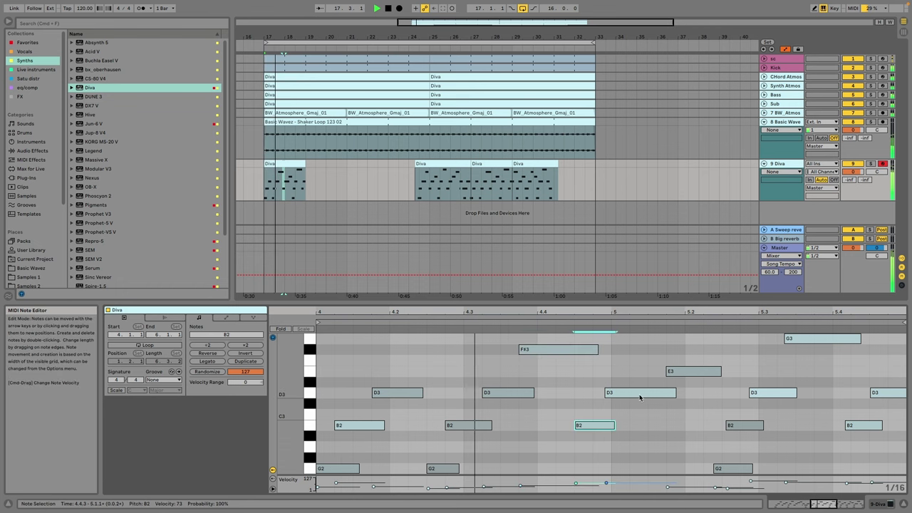
{"action": "left_click_drag", "start_coordinate": [639, 395], "coordinate": [647, 396]}
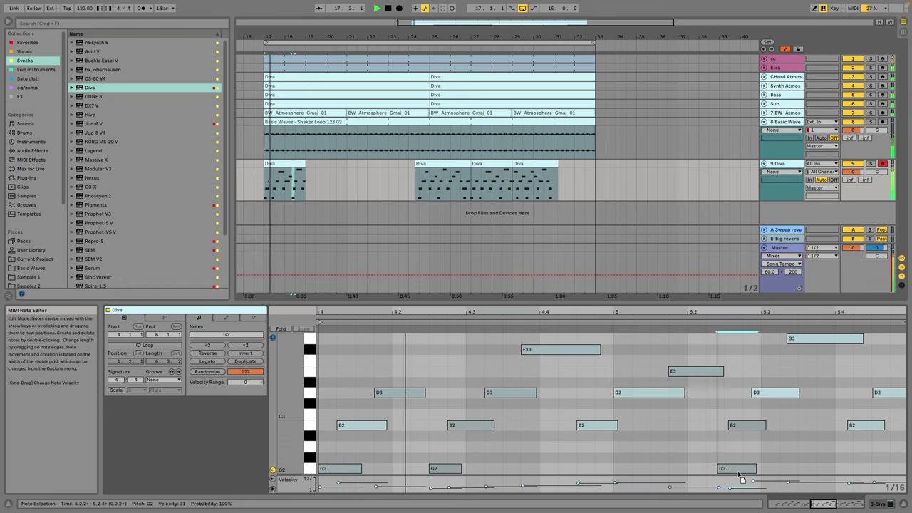
Step: Align the clip's remaining notes: G2 to 5.2.1, D3 to 5.2.4, G3 slightly earlier, and the last B2 to 5.4.1
{"action": "mouse_move", "coordinate": [730, 471]}
{"action": "left_mouse_down"}
{"action": "mouse_move", "coordinate": [738, 473]}
{"action": "mouse_move", "coordinate": [720, 473]}
{"action": "left_mouse_up"}
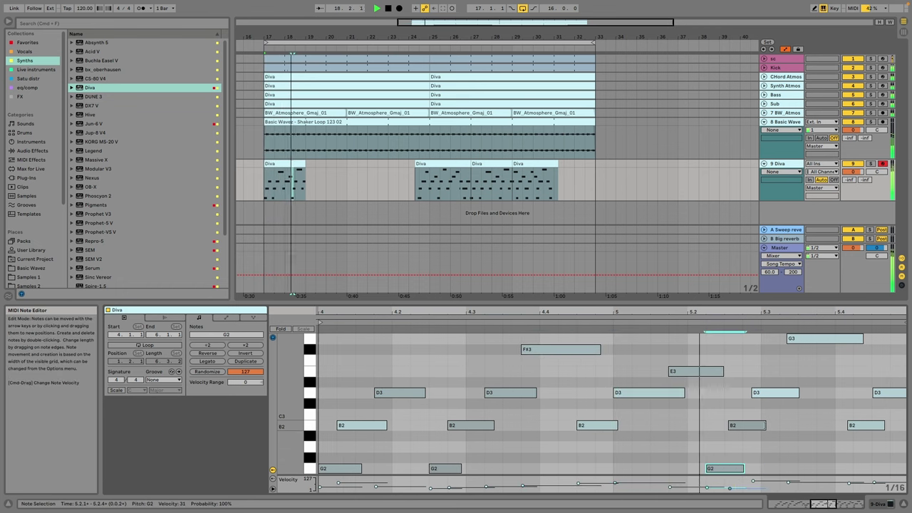
{"action": "left_click_drag", "start_coordinate": [780, 394], "coordinate": [790, 395]}
{"action": "key", "text": "space"}
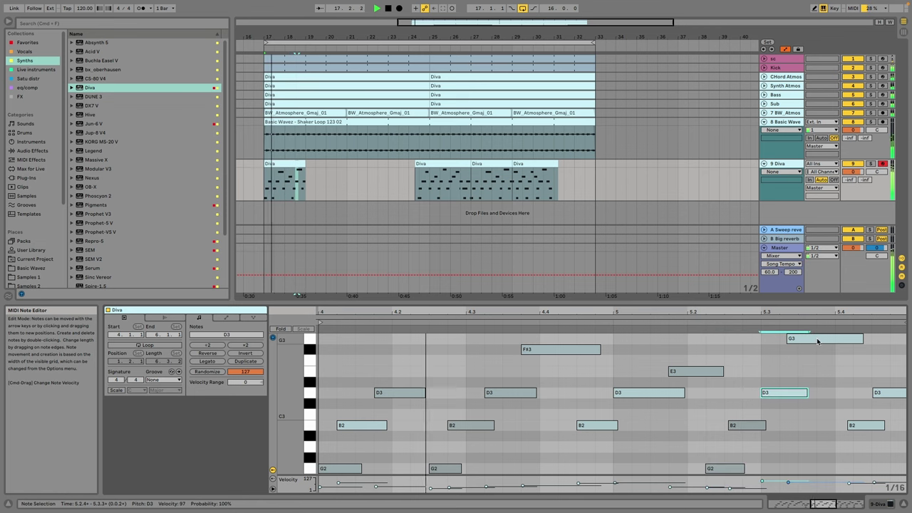
{"action": "left_click_drag", "start_coordinate": [819, 340], "coordinate": [810, 339]}
{"action": "left_click_drag", "start_coordinate": [869, 425], "coordinate": [861, 426]}
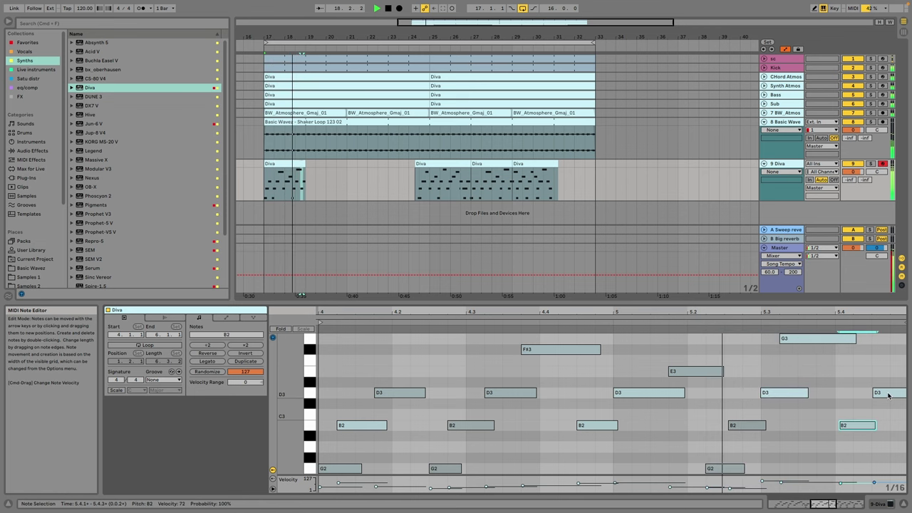
Step: Duplicate the corrected two-bar arpeggio clip from bar 19 onward, replacing the recorded takes up to bar 33
{"action": "left_click_drag", "start_coordinate": [306, 166], "coordinate": [344, 166]}
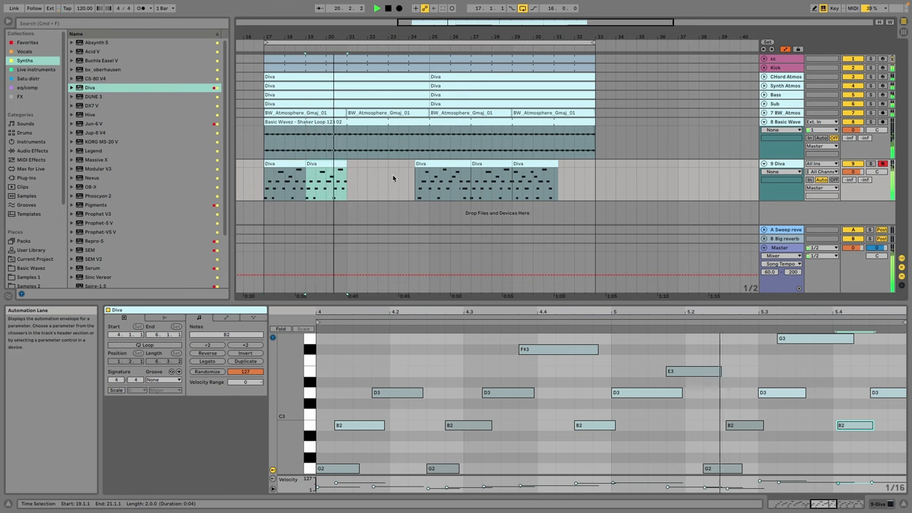
{"action": "key", "text": "ctrl+d"}
{"action": "key", "text": "ctrl+d"}
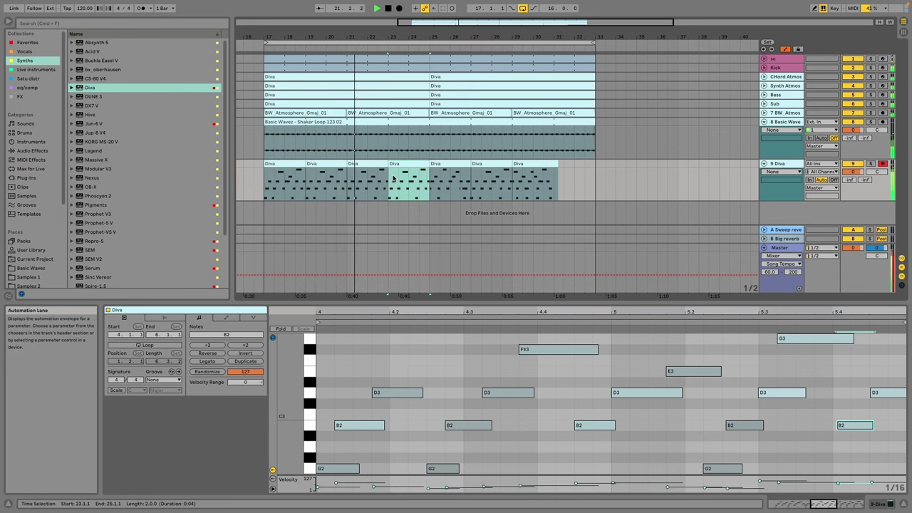
{"action": "key", "text": "ctrl+d"}
{"action": "key", "text": "ctrl+d"}
{"action": "key", "text": "ctrl+d"}
{"action": "key", "text": "ctrl+d"}
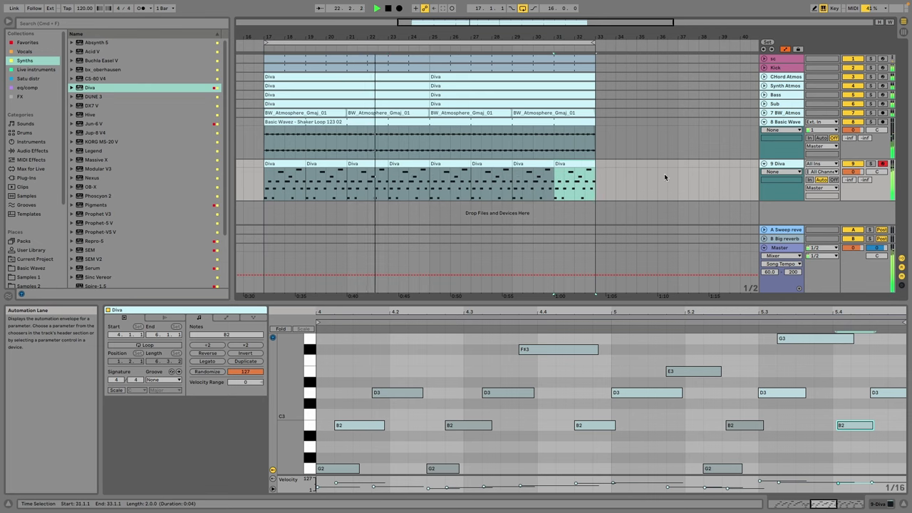
Step: Add an EQ Eight to the arpeggio track and set its first band to a low cut at 327 Hz
{"action": "left_click", "coordinate": [763, 163]}
{"action": "left_click", "coordinate": [764, 164]}
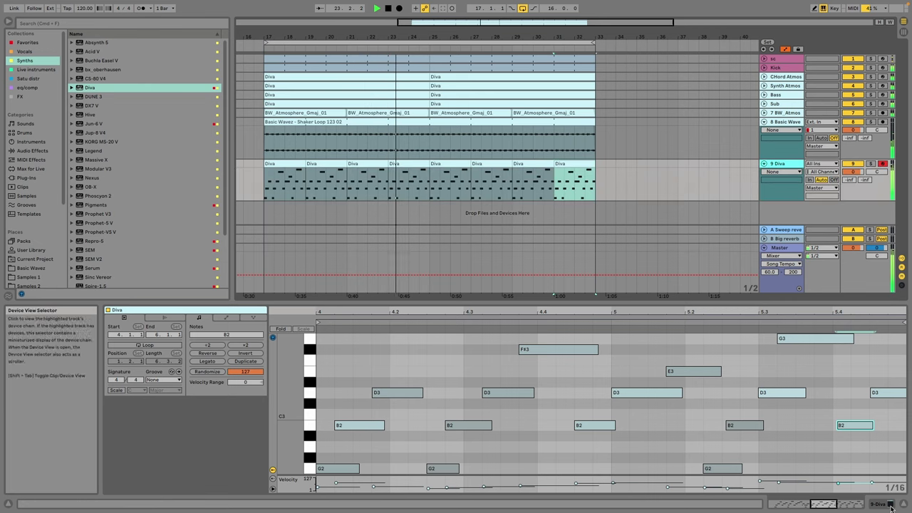
{"action": "key", "text": "shift+Tab"}
{"action": "left_click", "coordinate": [27, 87]}
{"action": "double_click", "coordinate": [98, 52]}
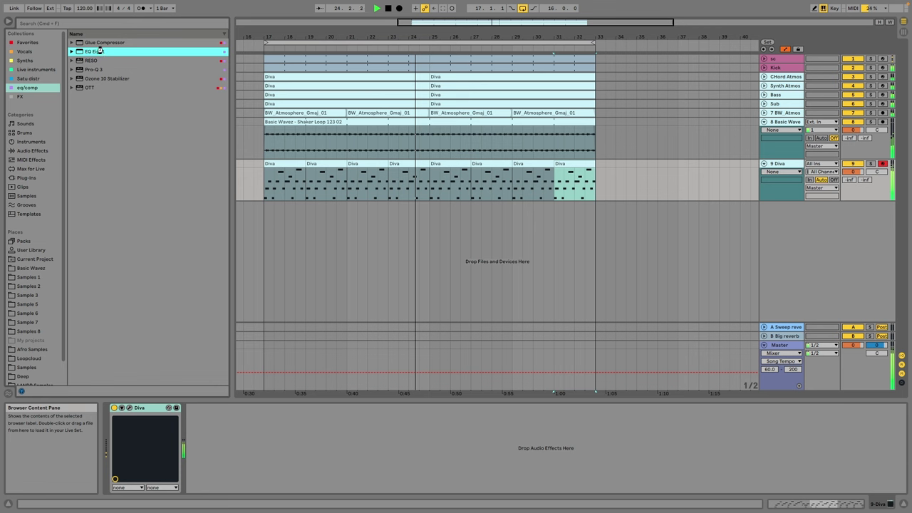
{"action": "left_click", "coordinate": [224, 488]}
{"action": "left_click", "coordinate": [222, 481]}
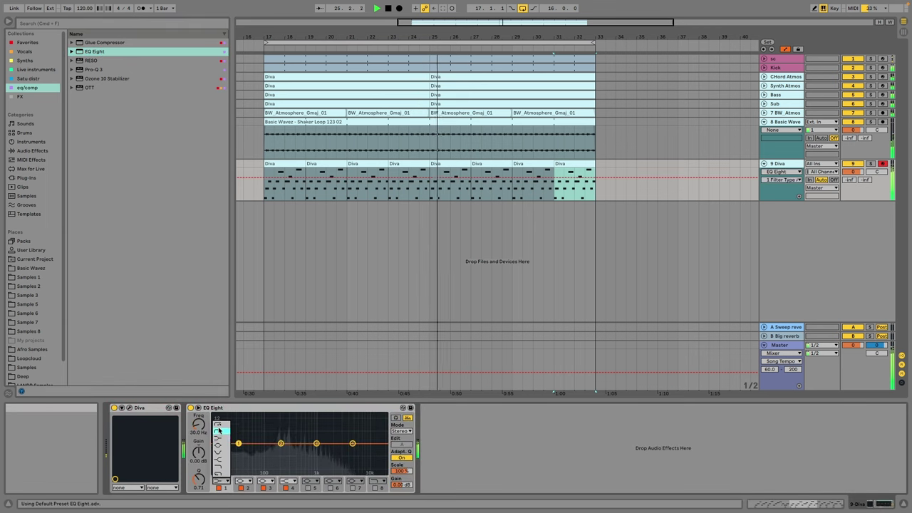
{"action": "left_click", "coordinate": [219, 432]}
{"action": "left_click_drag", "start_coordinate": [202, 426], "coordinate": [208, 407]}
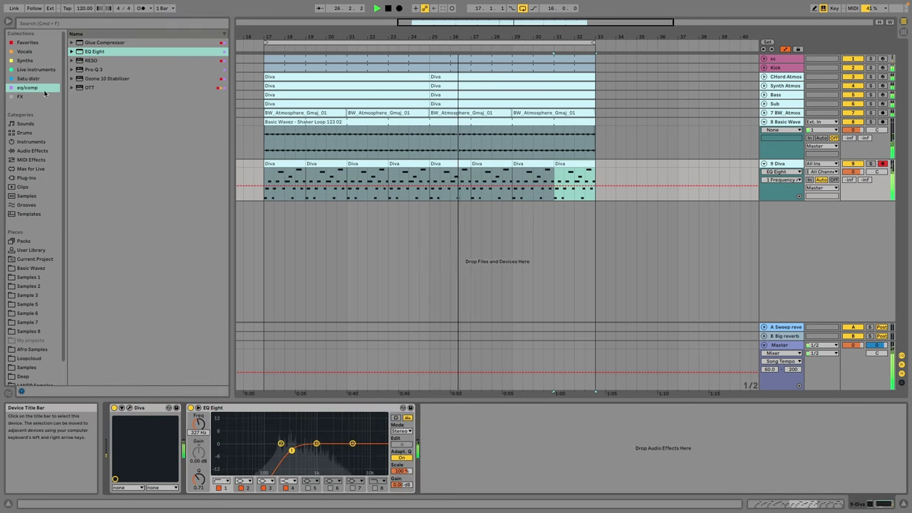
Step: Add the OTT preset of Multiband Dynamics after the EQ, set its amount to 36%, and briefly check Diva's plug-in window
{"action": "left_click", "coordinate": [30, 142]}
{"action": "left_click", "coordinate": [32, 150]}
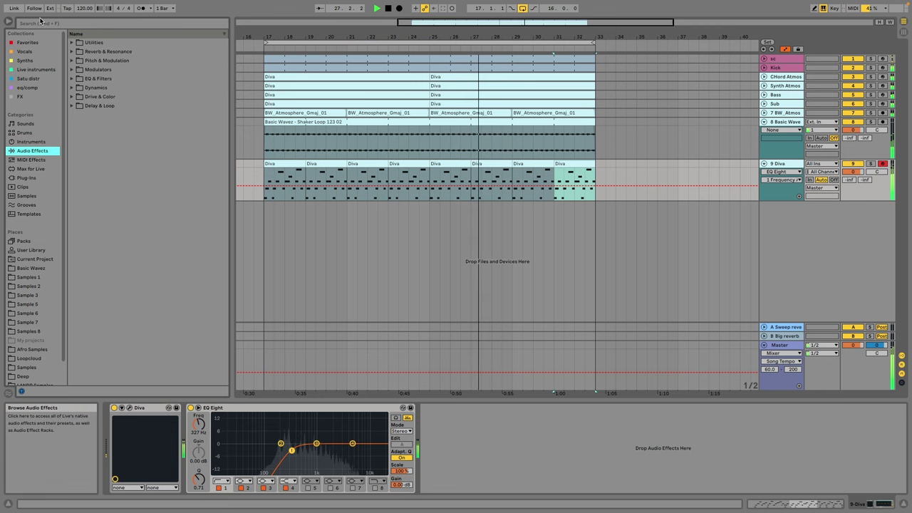
{"action": "left_click", "coordinate": [42, 23]}
{"action": "type", "text": "ott"}
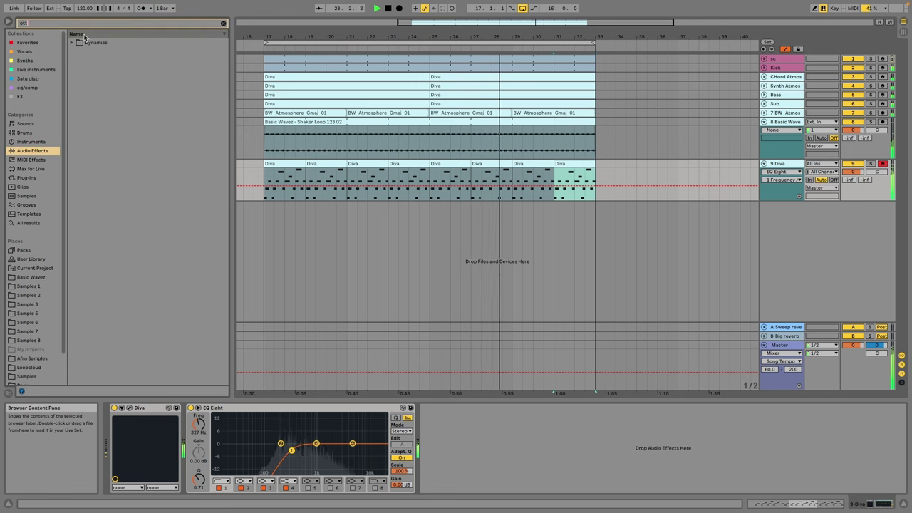
{"action": "left_click", "coordinate": [73, 43]}
{"action": "left_click", "coordinate": [77, 52]}
{"action": "double_click", "coordinate": [103, 62]}
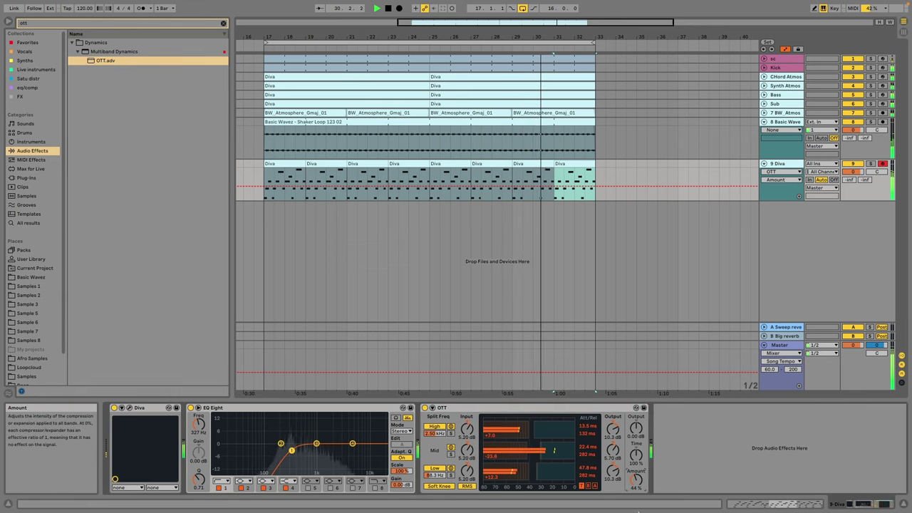
{"action": "left_click_drag", "start_coordinate": [631, 484], "coordinate": [631, 508]}
{"action": "left_click", "coordinate": [129, 408]}
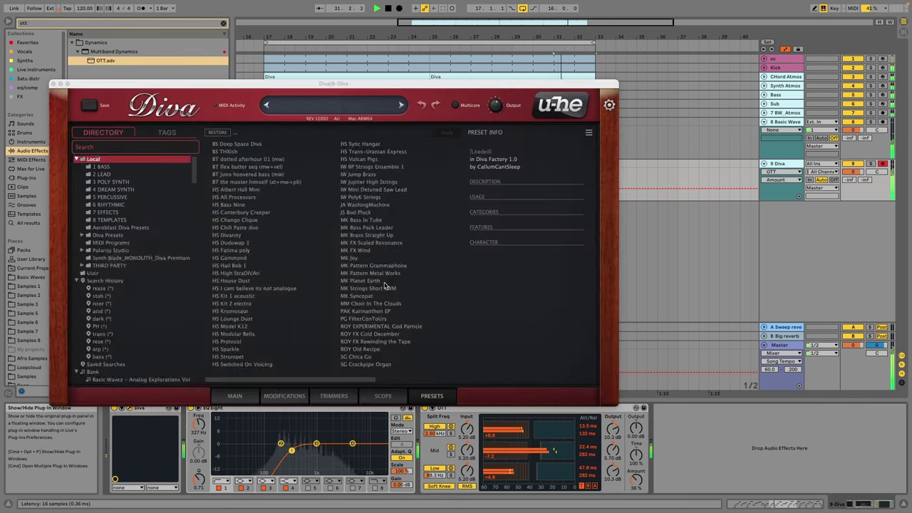
{"action": "left_click", "coordinate": [54, 85]}
Step: Collapse the shaker and arpeggio tracks and insert an audio track below the arpeggio
{"action": "left_click", "coordinate": [764, 123]}
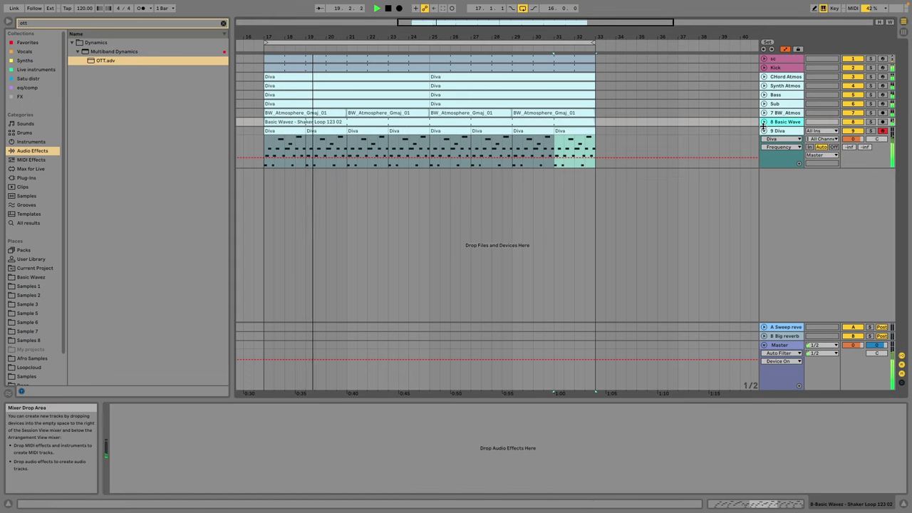
{"action": "left_click", "coordinate": [763, 131]}
{"action": "right_click", "coordinate": [777, 132]}
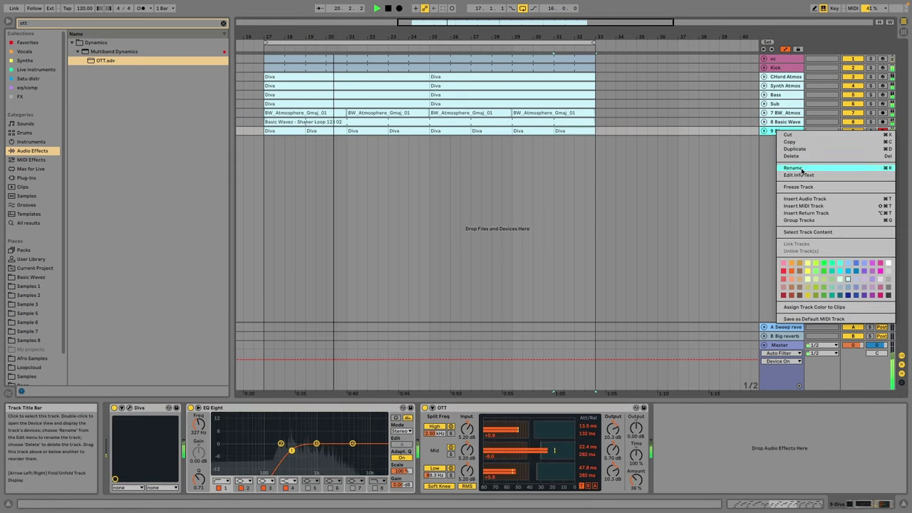
{"action": "left_click", "coordinate": [806, 199]}
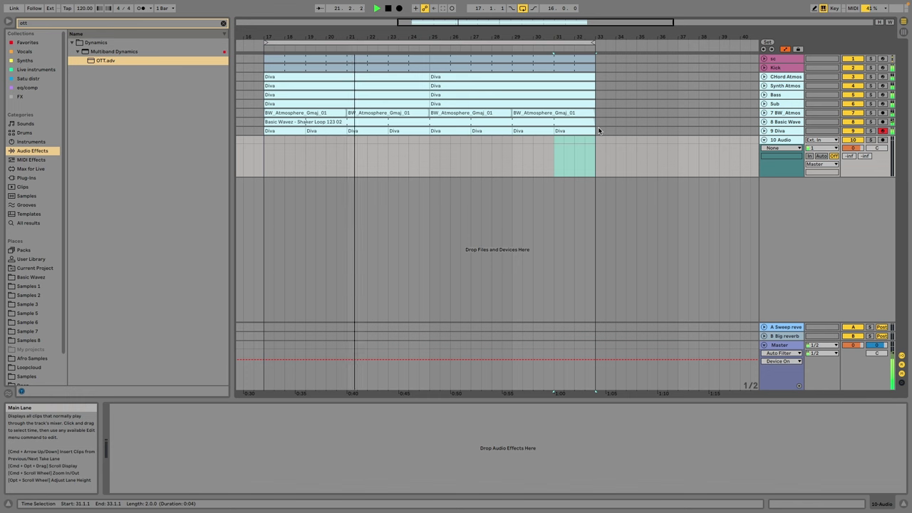
Step: Try copying the arpeggio clips onto the new audio track and loading a fresh Diva from the synths collection
{"action": "left_click_drag", "start_coordinate": [598, 131], "coordinate": [279, 148]}
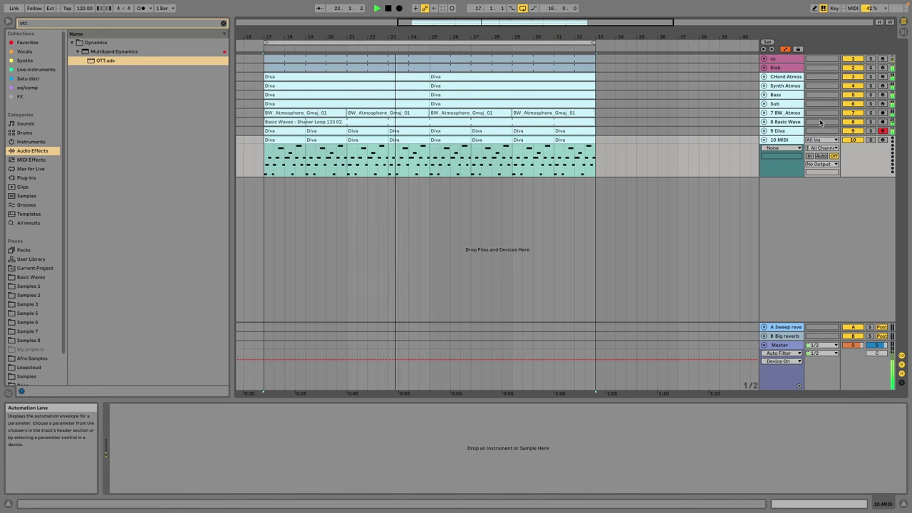
{"action": "left_click", "coordinate": [780, 132]}
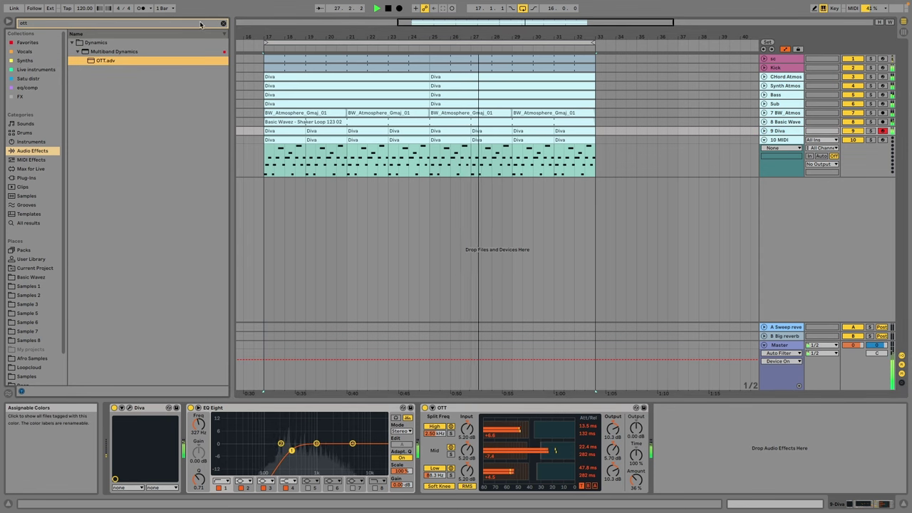
{"action": "left_click", "coordinate": [25, 62]}
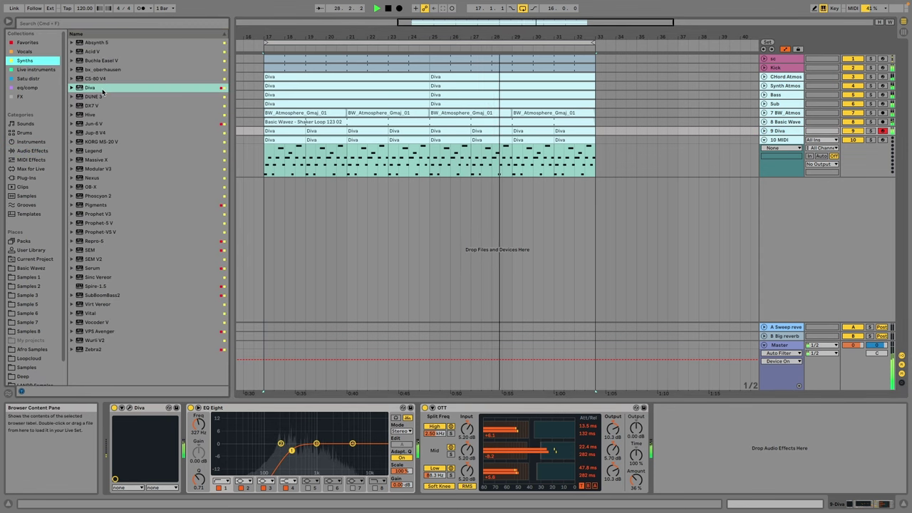
{"action": "left_click", "coordinate": [128, 87]}
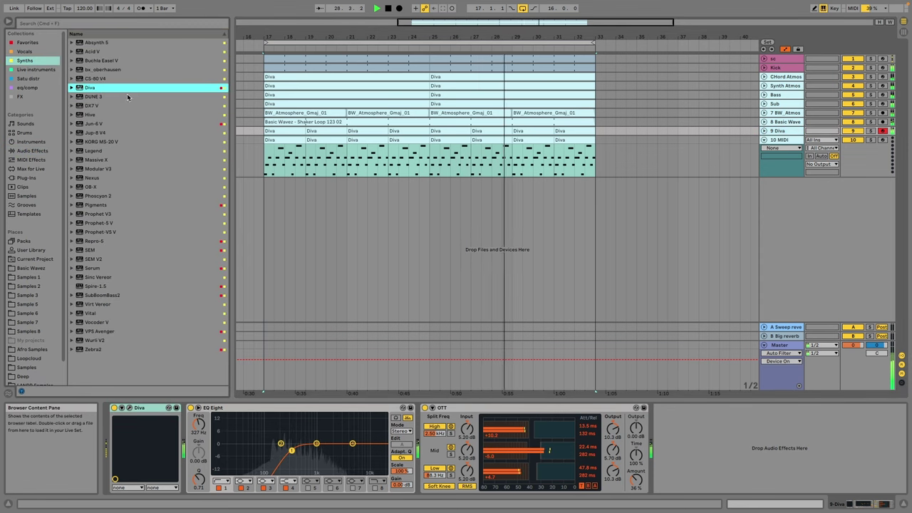
{"action": "left_click", "coordinate": [781, 131]}
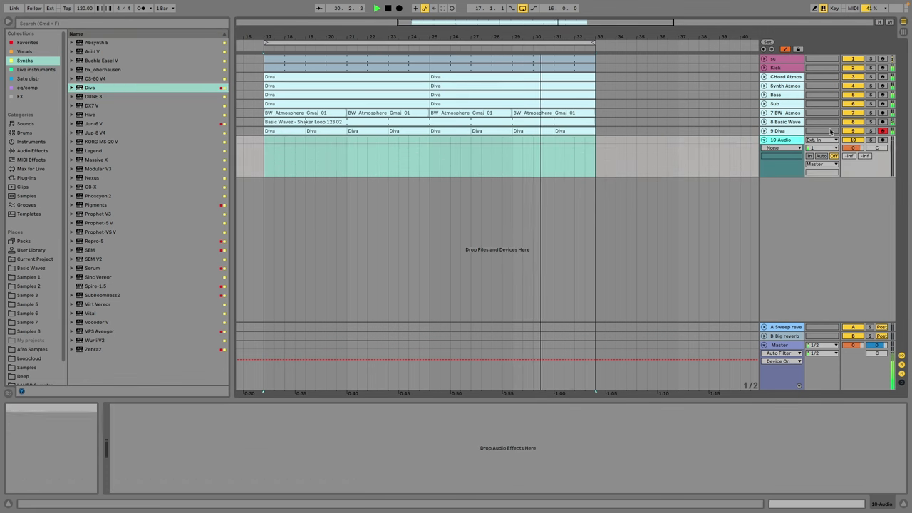
Step: Insert a MIDI track below the arpeggio track and copy the arpeggio clips from bars 17 to 33 onto it
{"action": "right_click", "coordinate": [774, 130]}
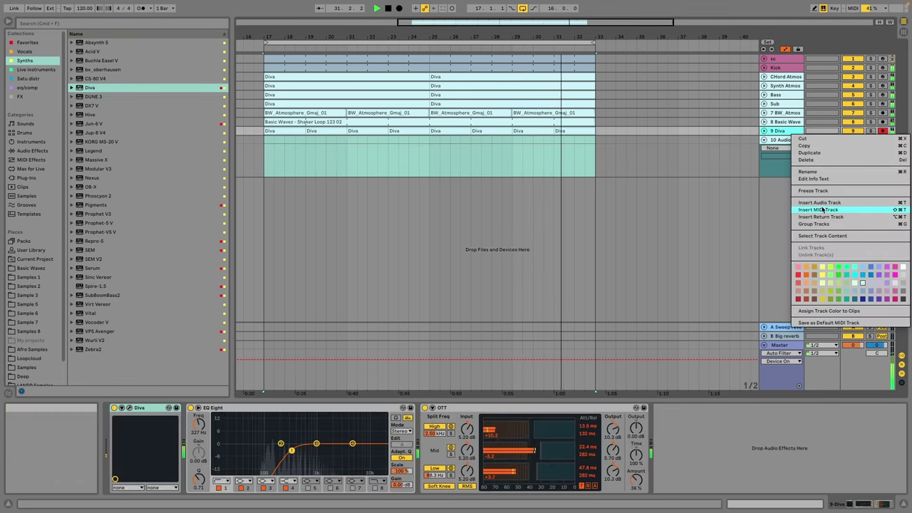
{"action": "left_click", "coordinate": [820, 211]}
{"action": "left_click_drag", "start_coordinate": [598, 131], "coordinate": [292, 151]}
Step: Open Diva on the original arpeggio track and browse its presets to the Basic Wavez - Visions Vol. 2 folder
{"action": "left_click", "coordinate": [793, 131]}
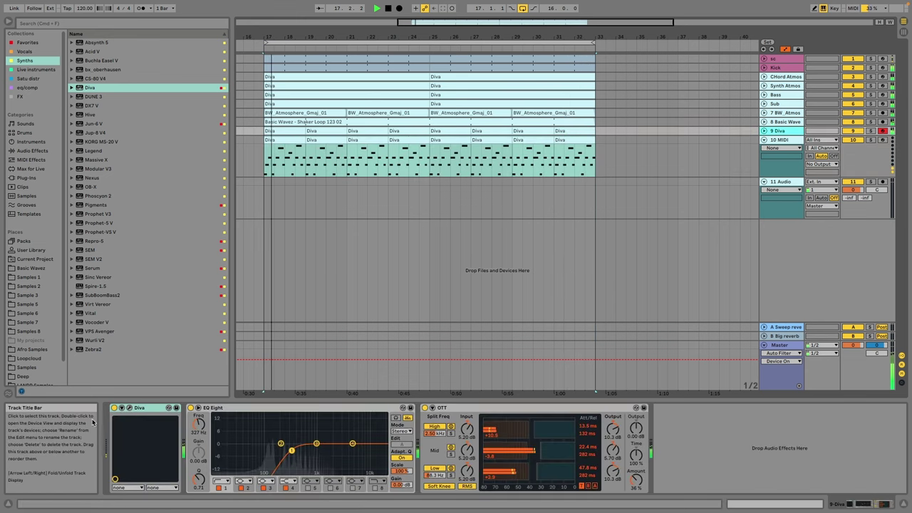
{"action": "left_click", "coordinate": [129, 409]}
{"action": "left_click", "coordinate": [432, 395]}
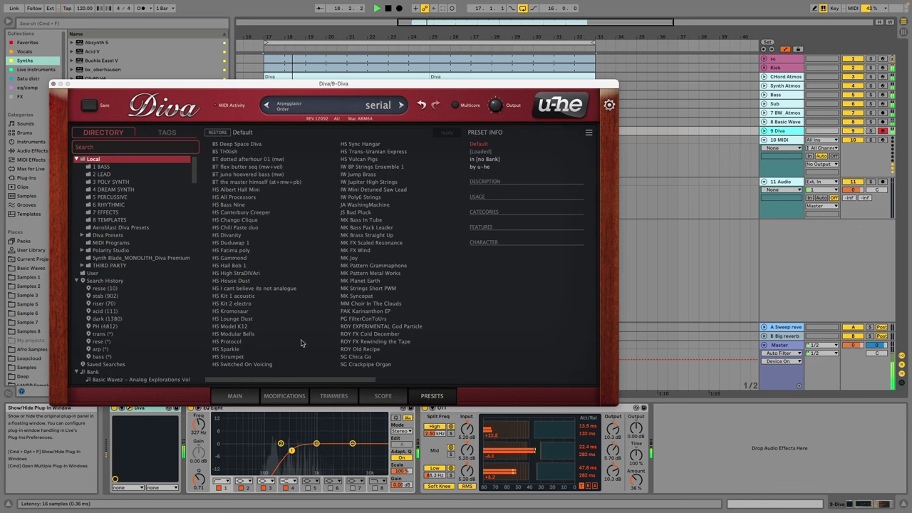
{"action": "left_click", "coordinate": [107, 288]}
{"action": "left_click", "coordinate": [83, 236]}
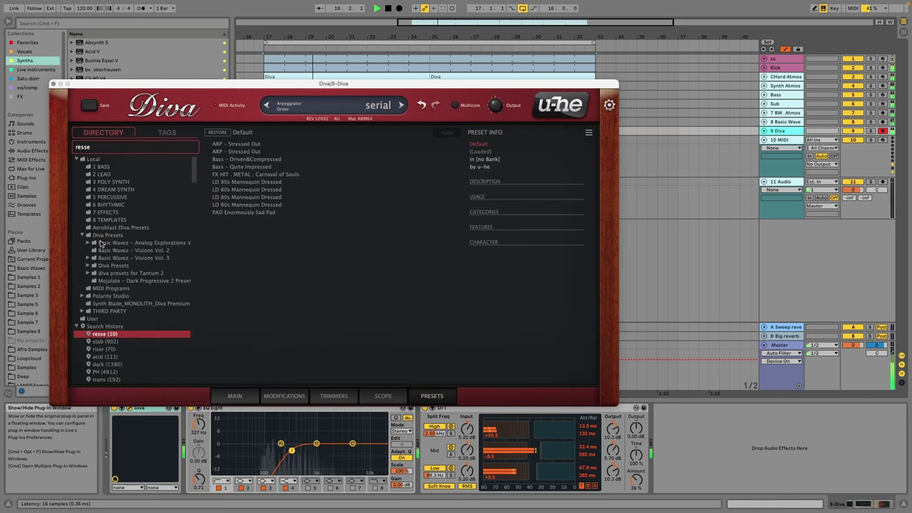
{"action": "left_click", "coordinate": [128, 242]}
{"action": "left_click", "coordinate": [134, 250]}
Step: Audition the BW Visions 2 arp presets, including Snappy, Tristram and Retro, and load Arp - Gliss
{"action": "left_click", "coordinate": [244, 243]}
{"action": "key", "text": "Down"}
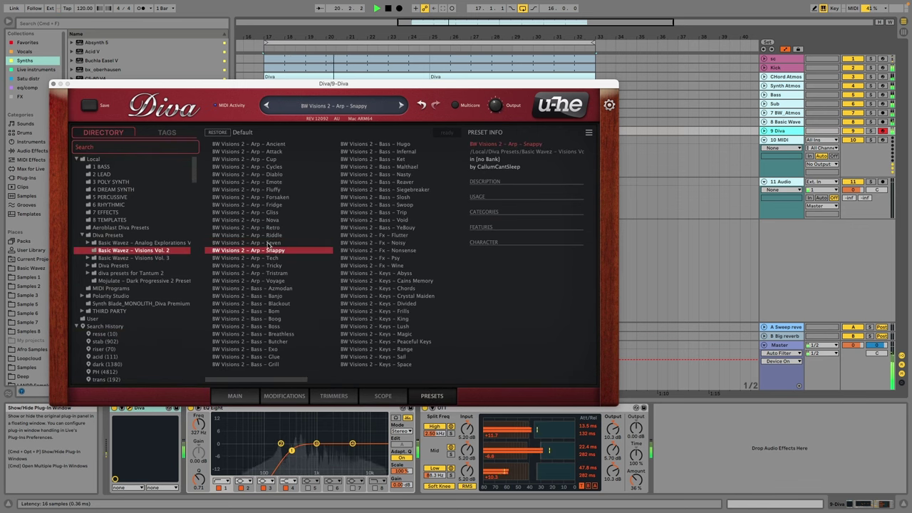
{"action": "left_click", "coordinate": [268, 261]}
{"action": "left_click", "coordinate": [277, 267]}
{"action": "left_click", "coordinate": [273, 275]}
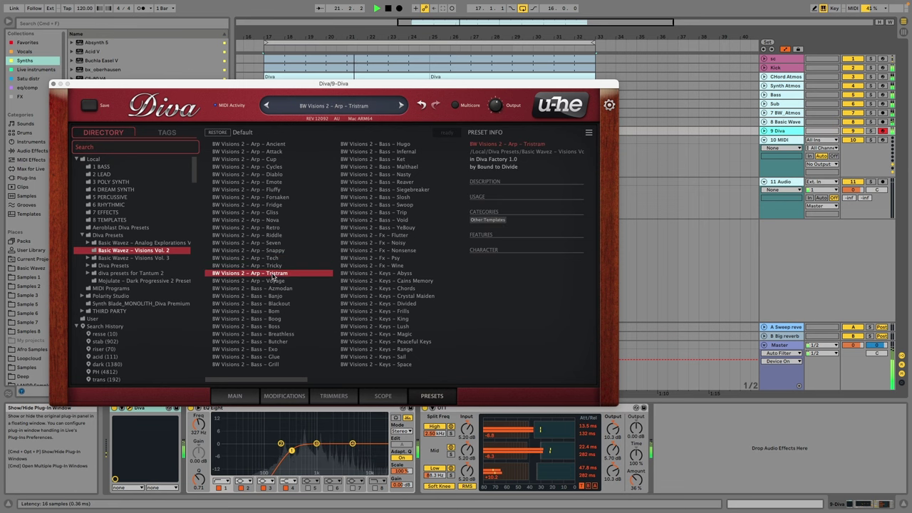
{"action": "left_click", "coordinate": [271, 282]}
{"action": "left_click", "coordinate": [275, 235]}
{"action": "left_click", "coordinate": [274, 227]}
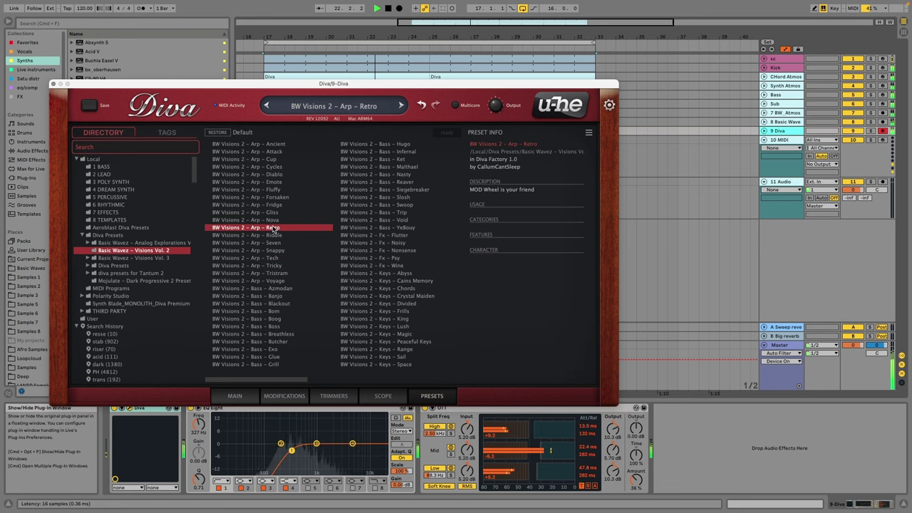
{"action": "left_click", "coordinate": [274, 220]}
{"action": "left_click", "coordinate": [275, 212]}
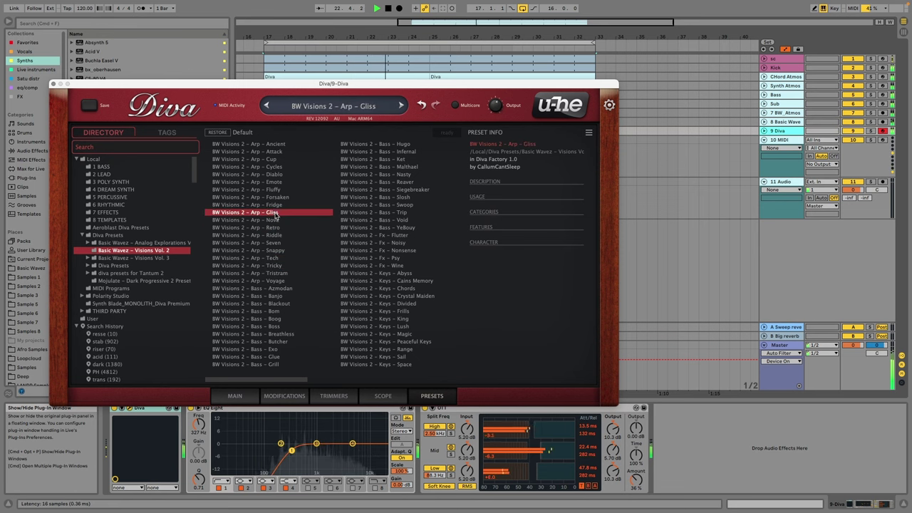
Step: Set Diva's HPF frequency to 88.50, close the plug-in window and select the new MIDI track
{"action": "left_click", "coordinate": [243, 395]}
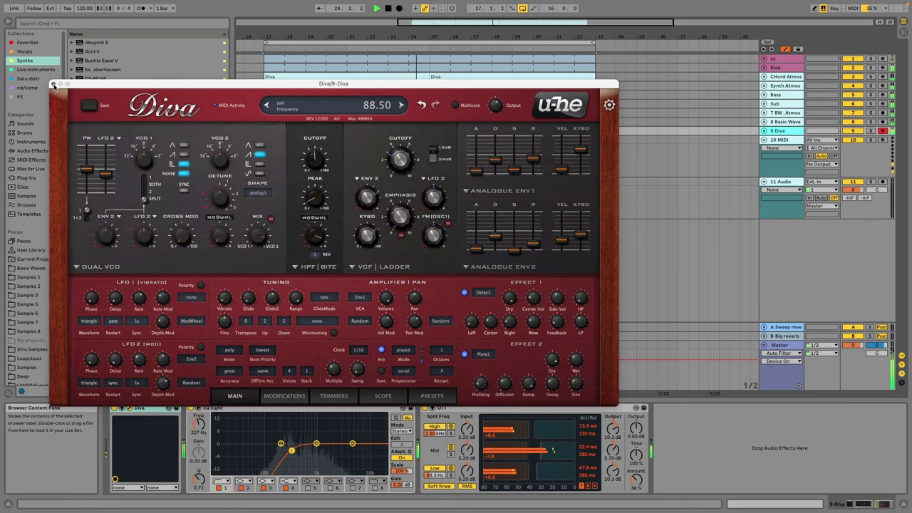
{"action": "left_click", "coordinate": [53, 84]}
{"action": "left_click", "coordinate": [784, 149]}
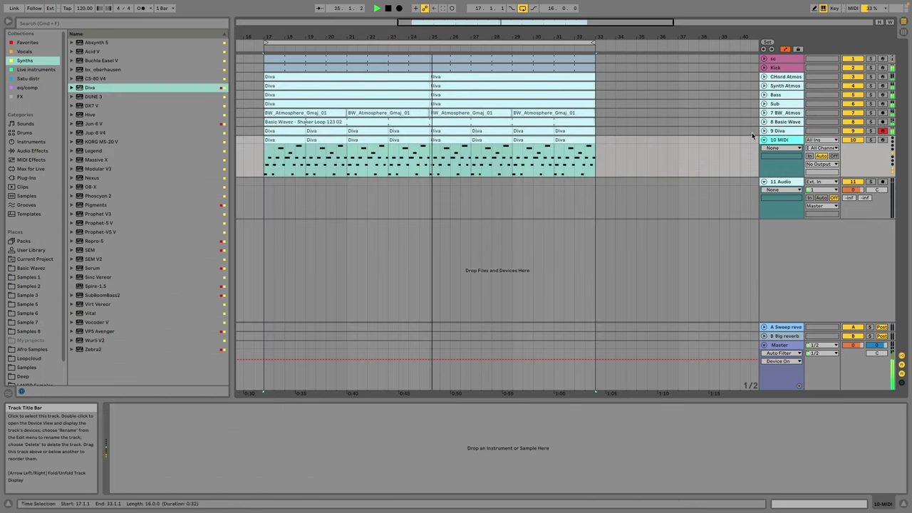
Step: Load Diva onto the new MIDI track and open its Basic Wavez - Visions Vol. 2 preset folder
{"action": "double_click", "coordinate": [87, 86]}
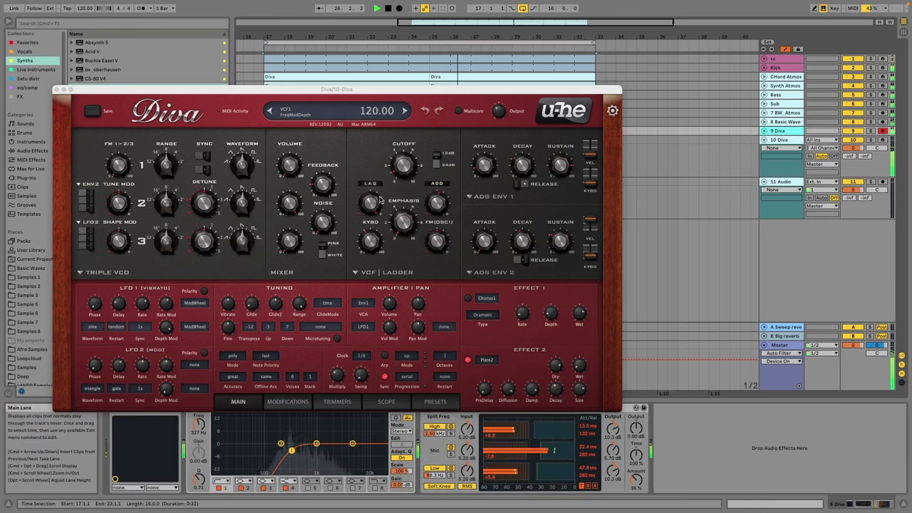
{"action": "left_click", "coordinate": [433, 402]}
{"action": "left_click", "coordinate": [86, 241]}
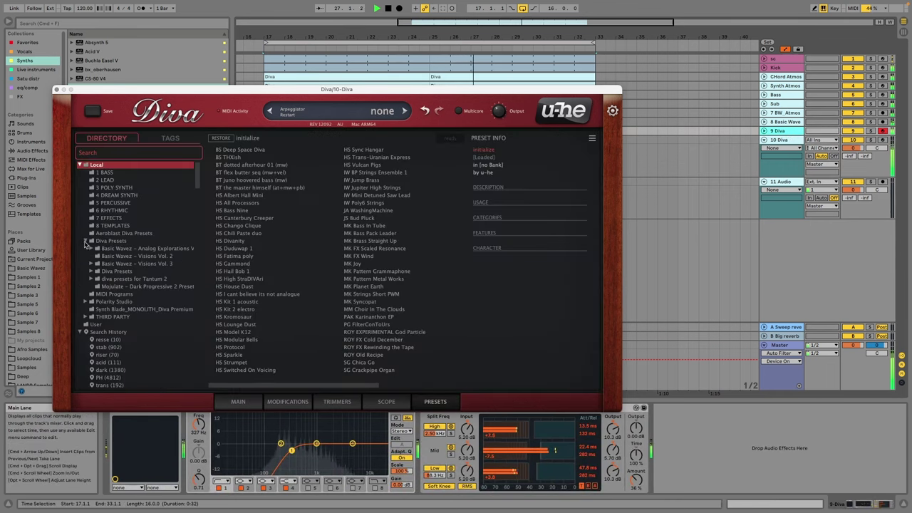
{"action": "left_click", "coordinate": [127, 256]}
Step: Audition the Arp - Gliss and Arp - Diablo presets, load BW Visions 2 - Arp - Cycles and close the plug-in window
{"action": "left_click", "coordinate": [260, 220]}
{"action": "left_click", "coordinate": [265, 182]}
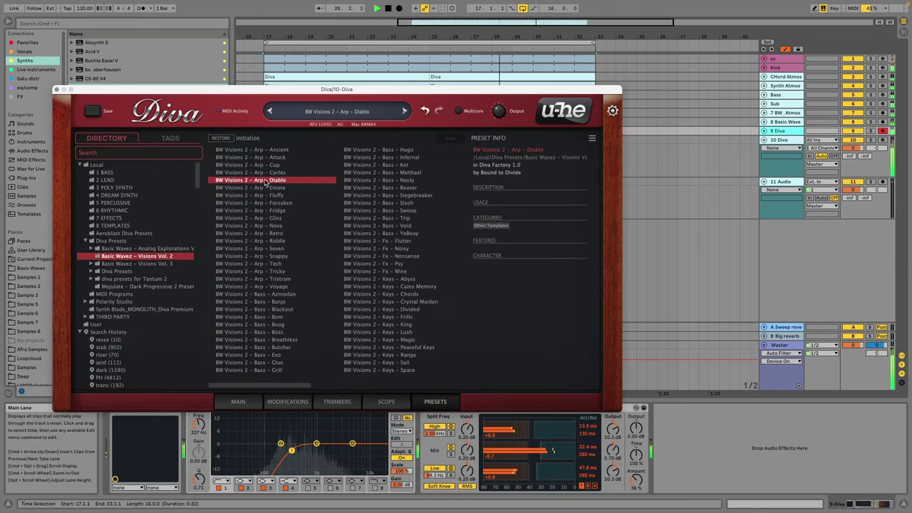
{"action": "left_click", "coordinate": [271, 172]}
{"action": "left_click", "coordinate": [57, 89]}
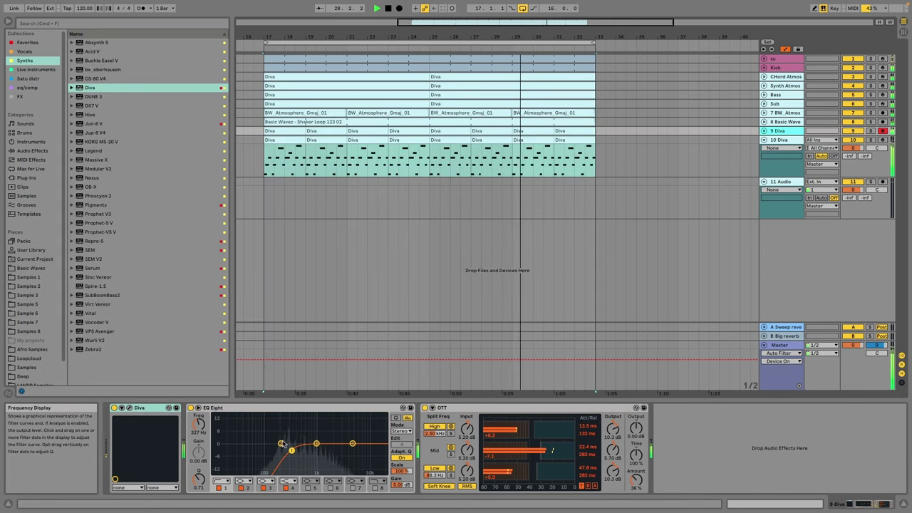
Step: Adjust the low-cut band in the first arpeggio track's EQ Eight, lower the second arpeggio track's volume to -11.2 dB and fold that track
{"action": "left_click_drag", "start_coordinate": [292, 450], "coordinate": [295, 453]}
{"action": "left_click_drag", "start_coordinate": [853, 148], "coordinate": [858, 184]}
{"action": "left_click", "coordinate": [776, 140]}
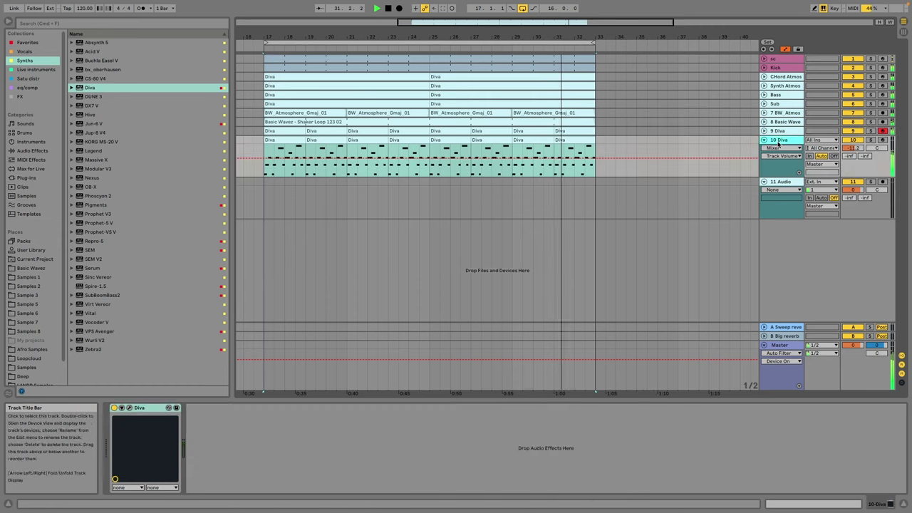
{"action": "left_click", "coordinate": [765, 139]}
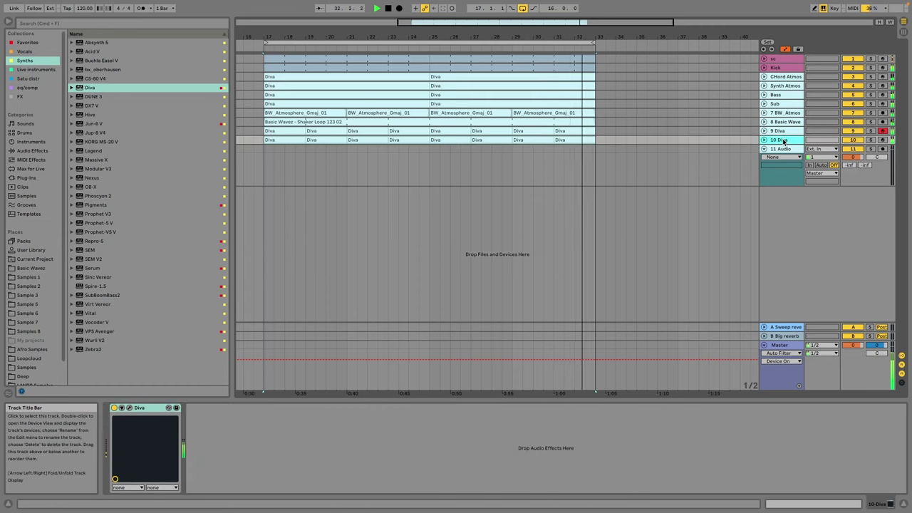
Step: Insert a MIDI track below the second arpeggio track and create an empty MIDI clip on it from bar 17 to 19
{"action": "right_click", "coordinate": [784, 141]}
{"action": "left_click", "coordinate": [806, 219]}
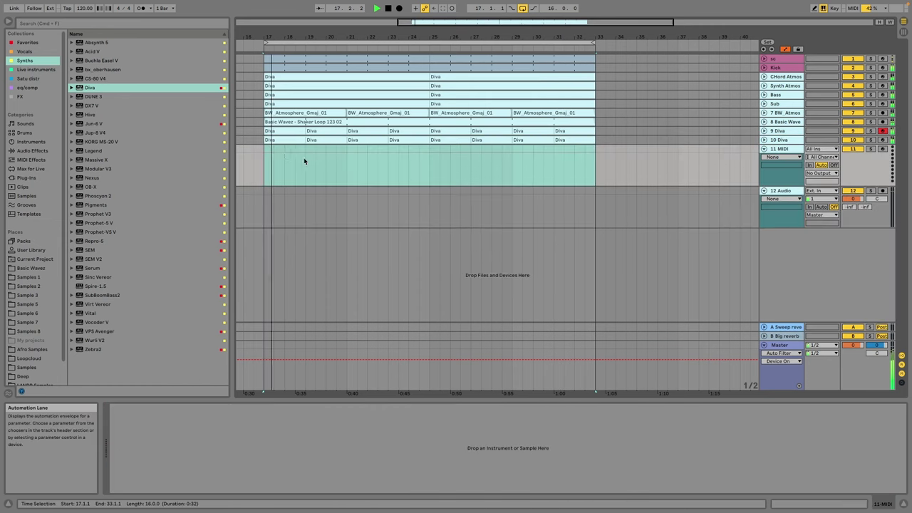
{"action": "left_click_drag", "start_coordinate": [265, 155], "coordinate": [306, 157]}
{"action": "right_click", "coordinate": [299, 150]}
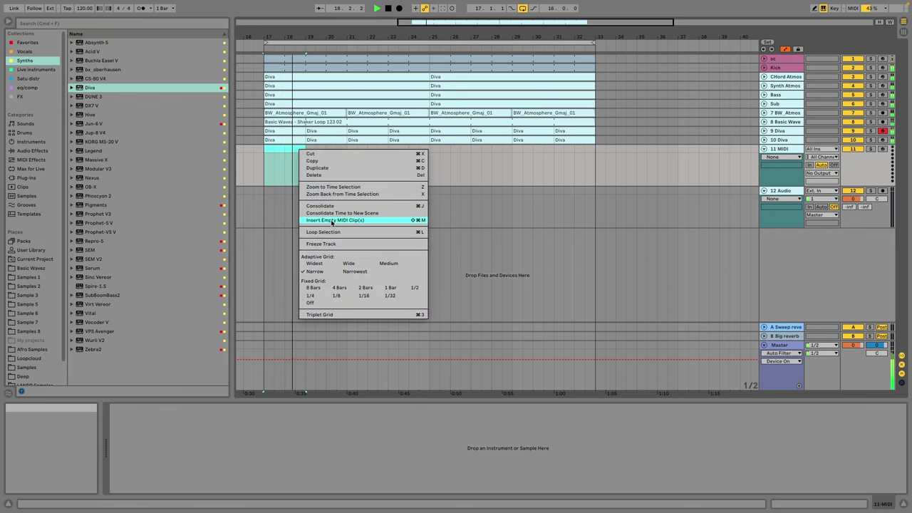
{"action": "left_click", "coordinate": [332, 220]}
Step: Add a quarter-note C3 starting at 1.1.3 and repeat it every beat through the two-bar clip
{"action": "double_click", "coordinate": [362, 469]}
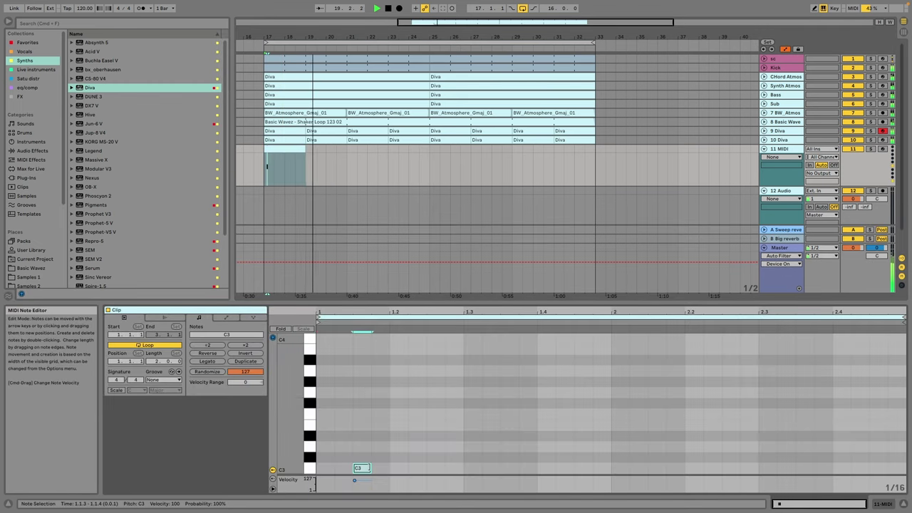
{"action": "left_click_drag", "start_coordinate": [371, 469], "coordinate": [428, 469]}
{"action": "key", "text": "super+d"}
{"action": "key", "text": "super+d"}
{"action": "key", "text": "super+d"}
{"action": "key", "text": "ctrl+d"}
{"action": "key", "text": "ctrl+d"}
{"action": "key", "text": "ctrl+d"}
{"action": "key", "text": "ctrl+d"}
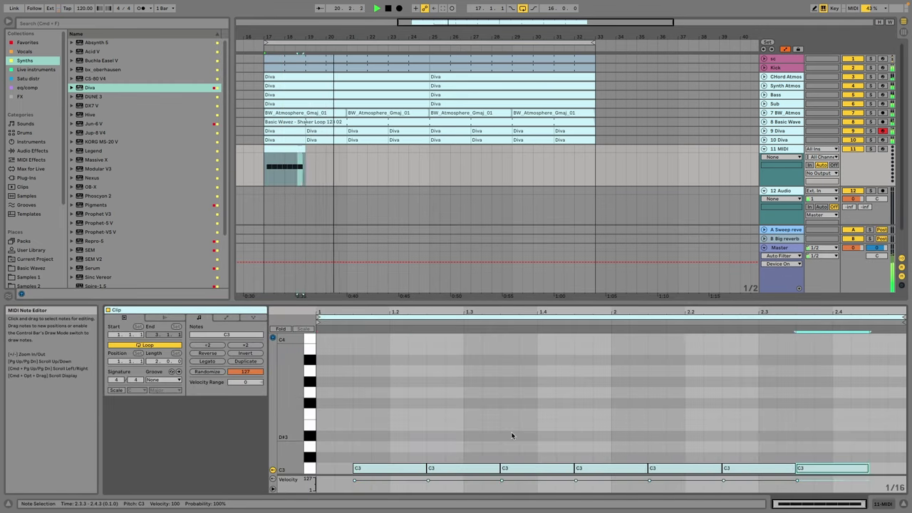
Step: Extend the off-beat C3 clip to bar 25 and shorten the arrangement loop to bars 17 to 25
{"action": "mouse_move", "coordinate": [305, 152]}
{"action": "left_mouse_down"}
{"action": "mouse_move", "coordinate": [438, 153]}
{"action": "mouse_move", "coordinate": [426, 171]}
{"action": "left_mouse_up"}
{"action": "left_click_drag", "start_coordinate": [593, 40], "coordinate": [439, 42]}
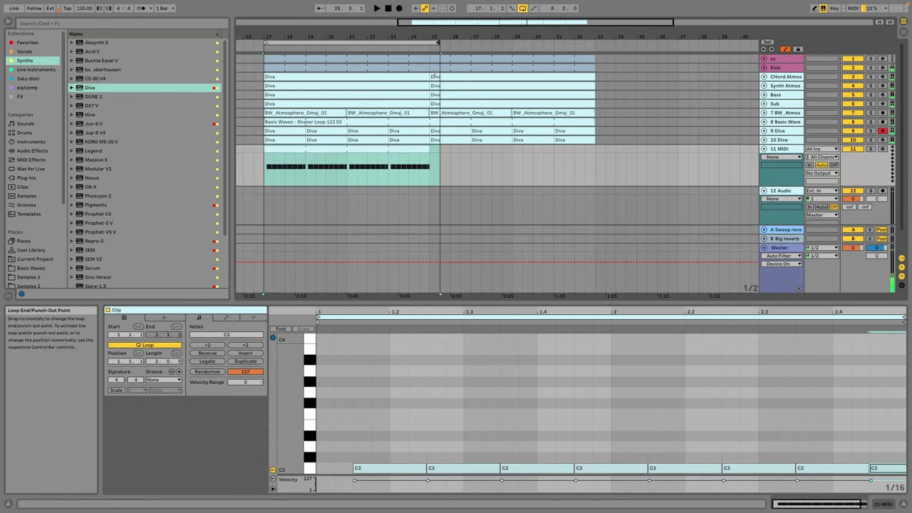
Step: Browse the Basic Wavez sample library to the Hat loop folder of BTD Drum Pack Vol. 1
{"action": "scroll", "coordinate": [28, 257], "scroll_direction": "down", "scroll_amount": 5}
{"action": "left_click", "coordinate": [30, 140]}
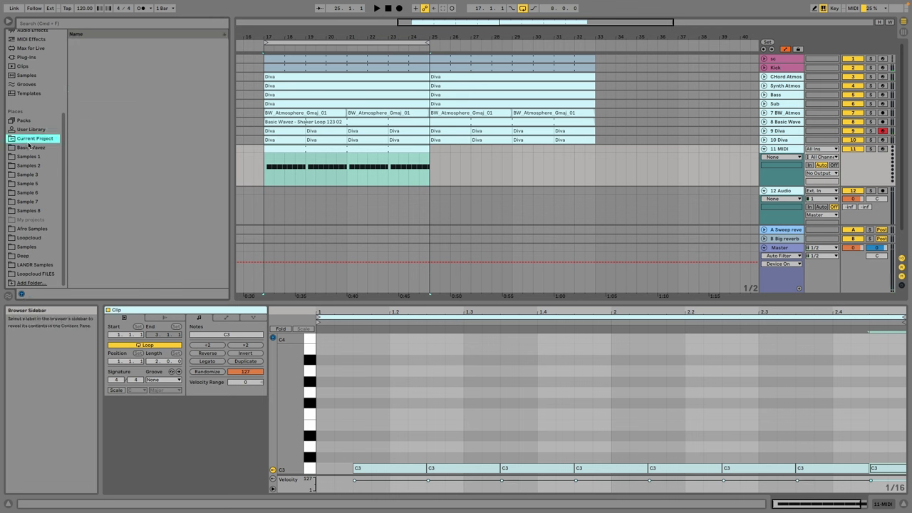
{"action": "left_click", "coordinate": [29, 147]}
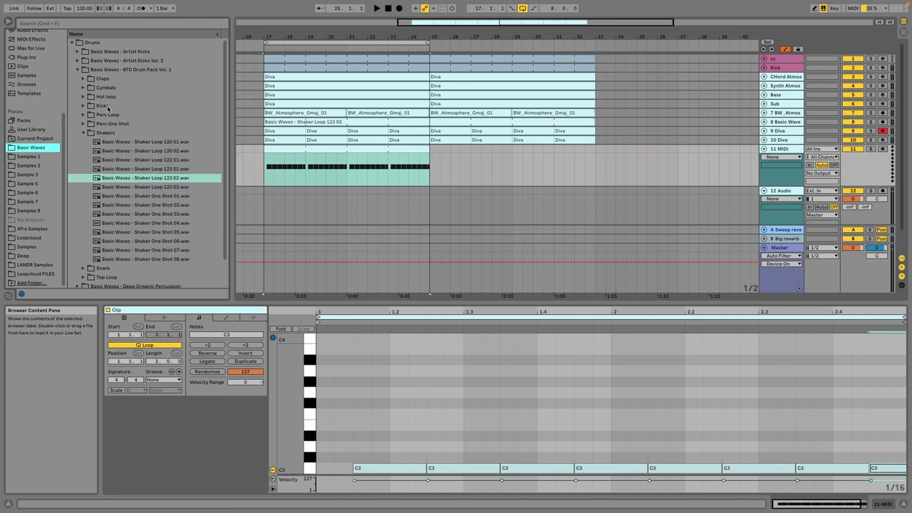
{"action": "double_click", "coordinate": [108, 98]}
Step: Audition Basic Wavez hat loops including 01, 02, 05, 08, 11 and 14, and collapse the BTD Drum Pack Vol. 1 folder
{"action": "left_click", "coordinate": [113, 108]}
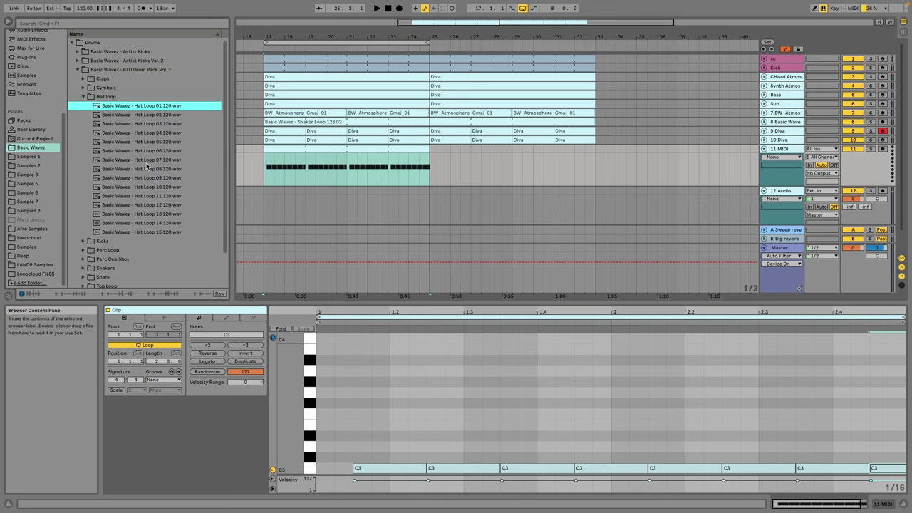
{"action": "left_click", "coordinate": [147, 168]}
{"action": "scroll", "coordinate": [146, 171], "scroll_direction": "down", "scroll_amount": 3}
{"action": "left_click", "coordinate": [148, 157]}
{"action": "left_click", "coordinate": [147, 184]}
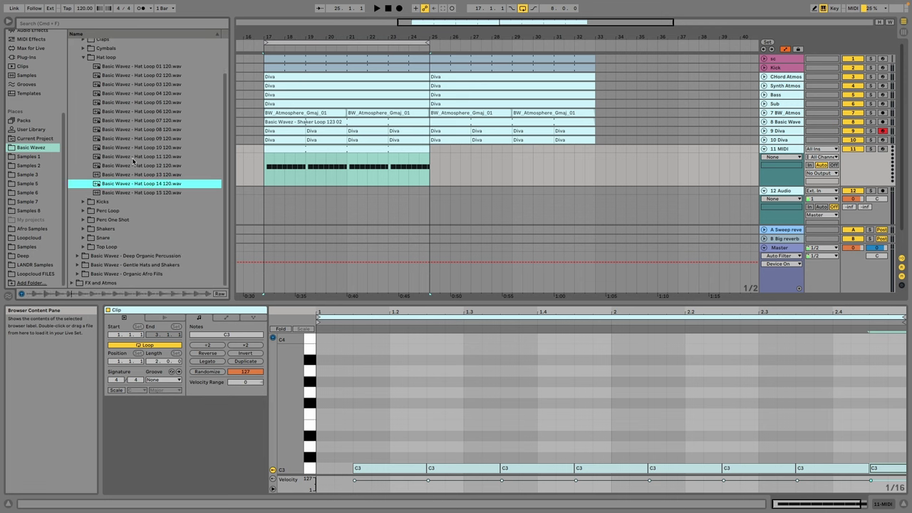
{"action": "left_click", "coordinate": [107, 58]}
{"action": "left_click", "coordinate": [132, 75]}
{"action": "scroll", "coordinate": [139, 102], "scroll_direction": "up", "scroll_amount": 2}
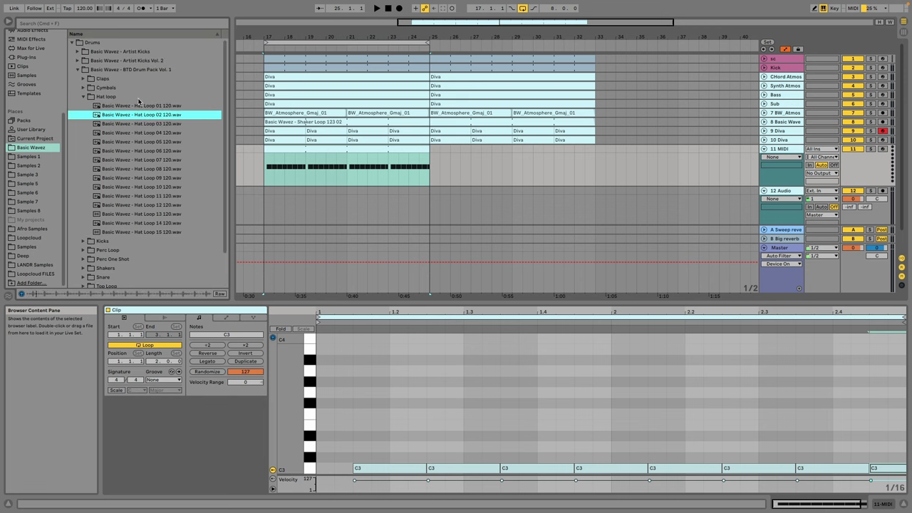
{"action": "left_click", "coordinate": [159, 142]}
{"action": "double_click", "coordinate": [122, 69]}
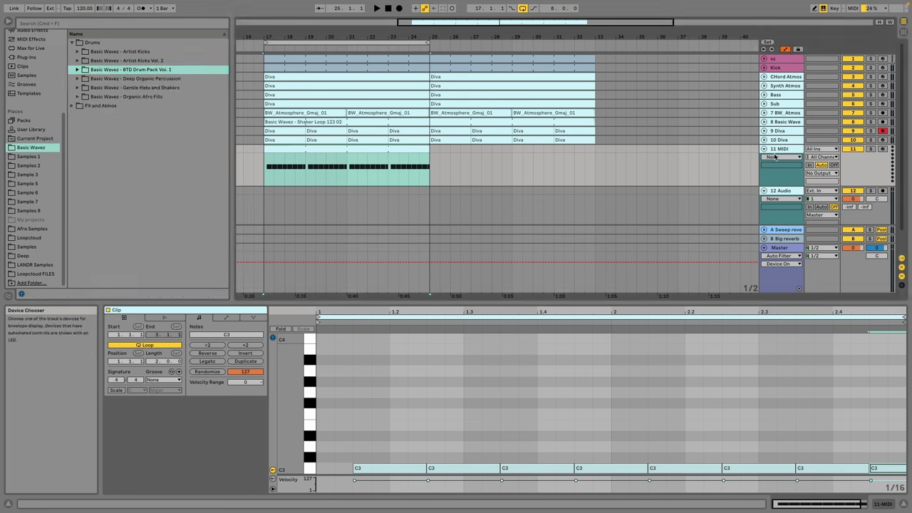
Step: Insert another MIDI track below the off-beat track and create an empty one-bar MIDI clip at bar 17
{"action": "right_click", "coordinate": [781, 149]}
{"action": "left_click", "coordinate": [813, 224]}
{"action": "left_click_drag", "start_coordinate": [264, 191], "coordinate": [284, 192]}
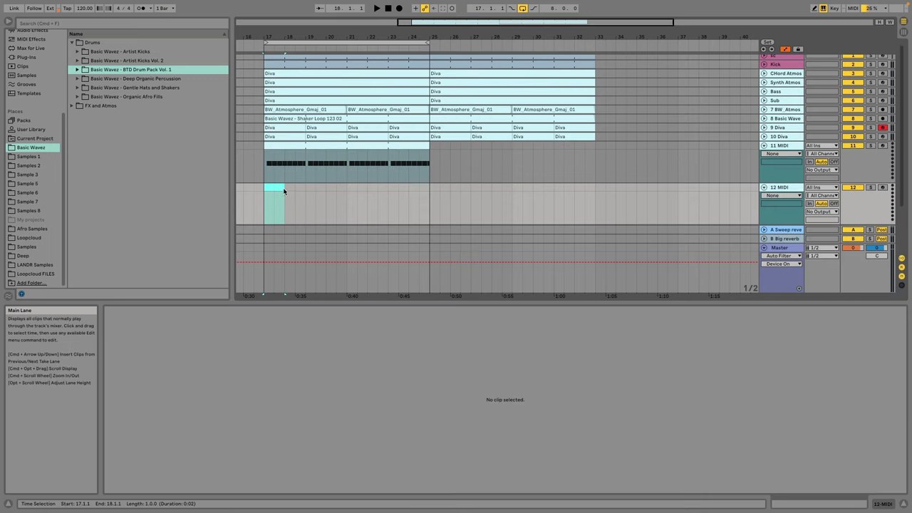
{"action": "right_click", "coordinate": [275, 188]}
{"action": "left_click", "coordinate": [317, 260]}
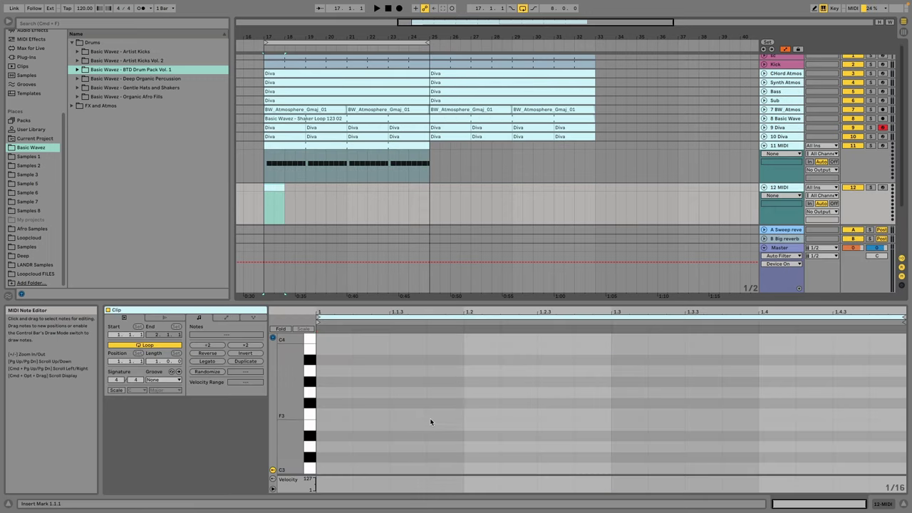
Step: Add sixteenth-note C3 hits on beats 2 and 4 of the one-bar clip
{"action": "double_click", "coordinate": [482, 470]}
{"action": "left_click_drag", "start_coordinate": [611, 370], "coordinate": [329, 487]}
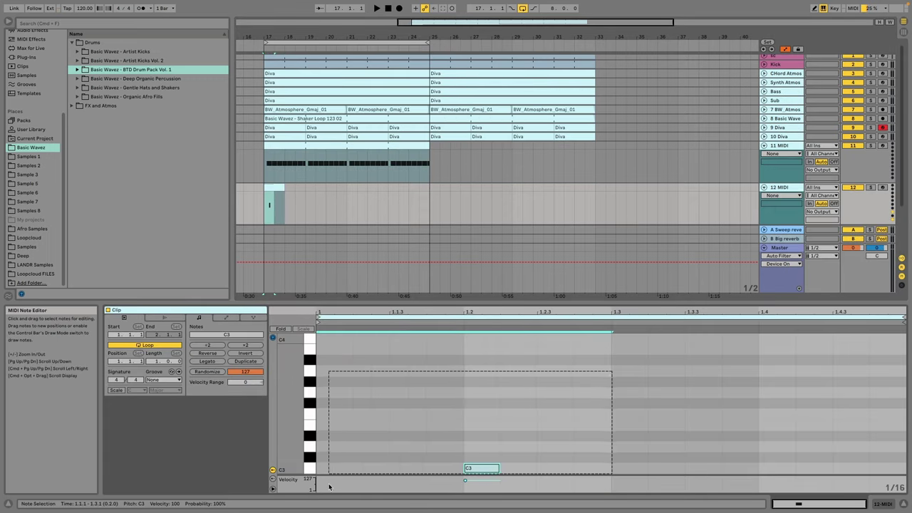
{"action": "key", "text": "super+d"}
Step: Browse the Deep Organic Percussion and Gentle Hats and Shakers packs, and audition BTD_Hat_Loop_124_02 and 06
{"action": "left_click", "coordinate": [125, 78]}
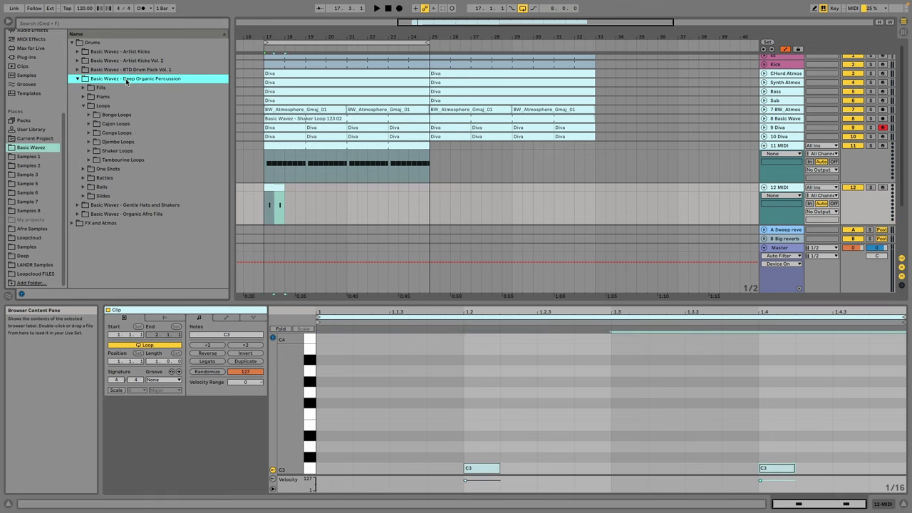
{"action": "left_click", "coordinate": [126, 80]}
{"action": "left_click", "coordinate": [132, 88]}
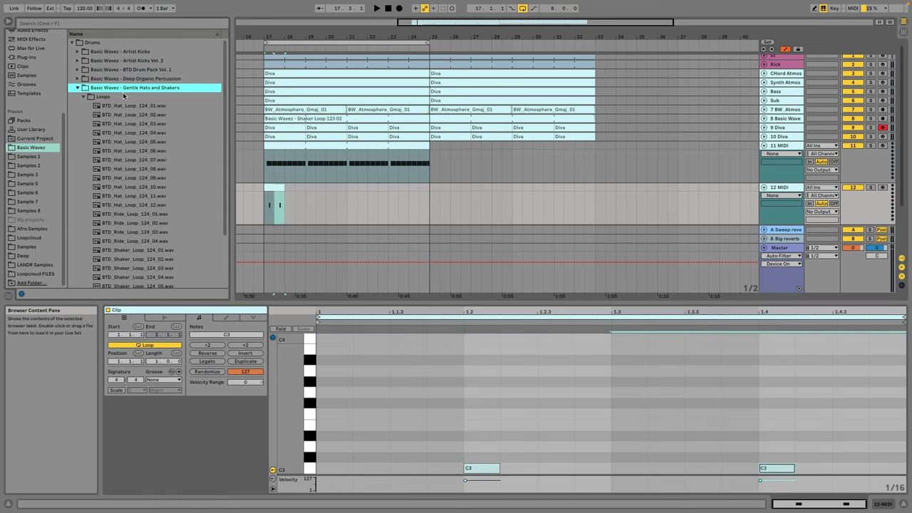
{"action": "left_click", "coordinate": [125, 114]}
{"action": "left_click", "coordinate": [143, 151]}
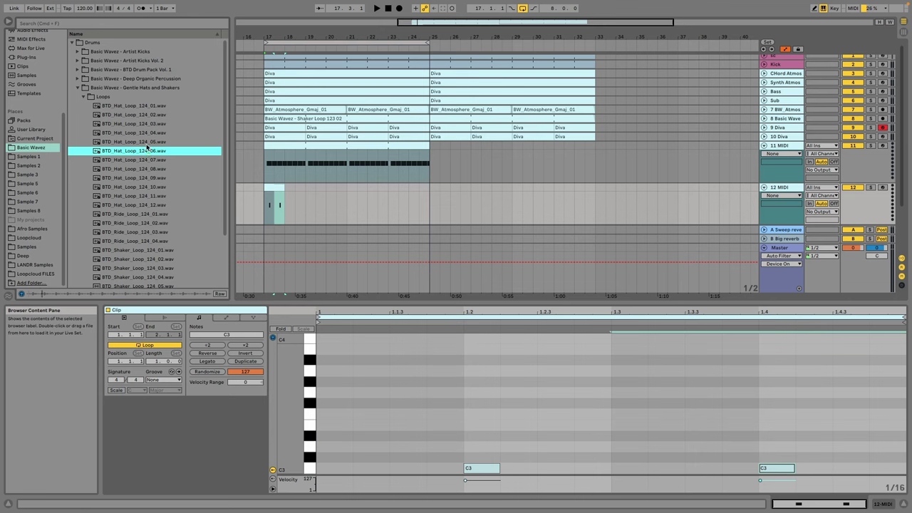
Step: Place BTD_Hat_Loop_124_05 on a new audio track at bar 17, extend it to bar 25 and start playback
{"action": "left_click", "coordinate": [147, 143]}
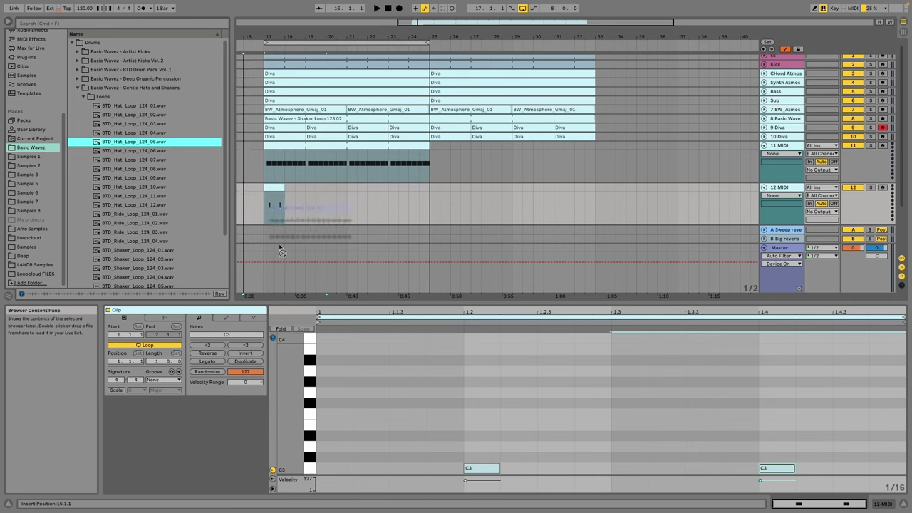
{"action": "left_click_drag", "start_coordinate": [281, 249], "coordinate": [254, 215]}
{"action": "key", "text": "space"}
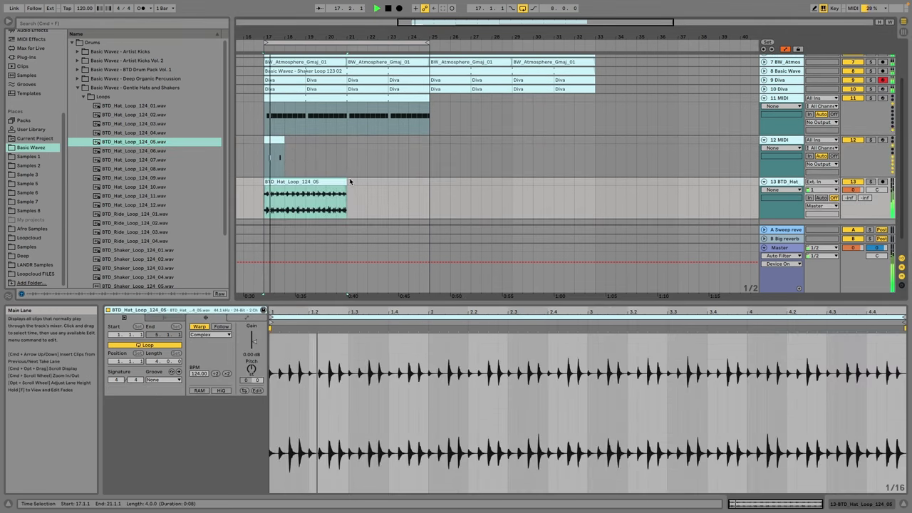
Step: Try BTD_Hat_Loop_124_06 through 12 as replacement samples in the hat loop clip during playback
{"action": "left_click", "coordinate": [143, 151]}
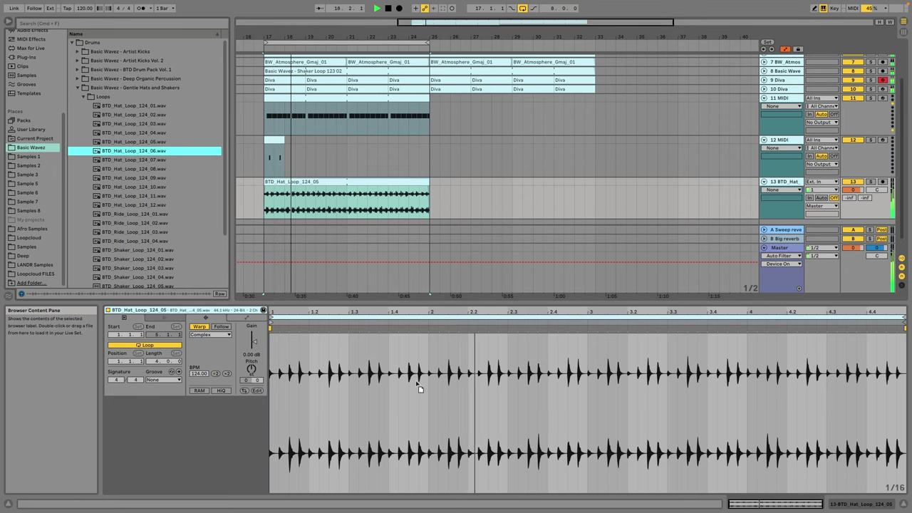
{"action": "key", "text": "Down"}
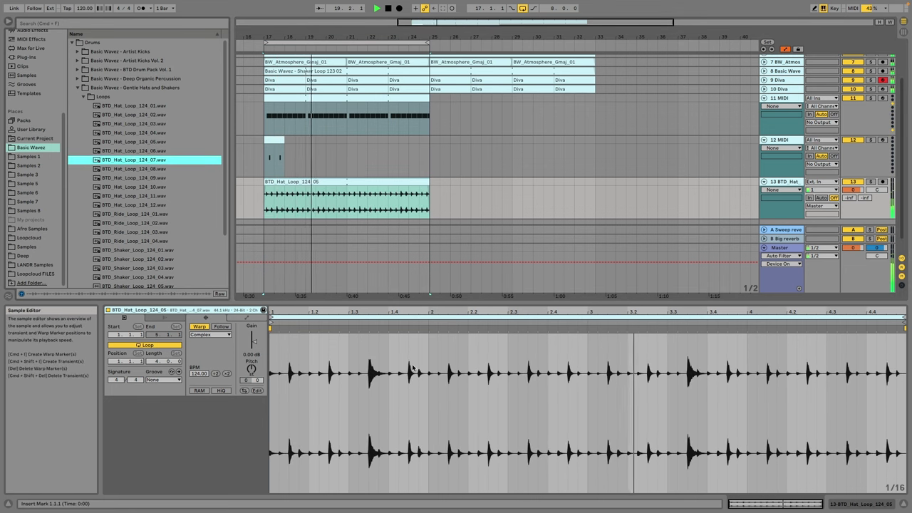
{"action": "key", "text": "Down"}
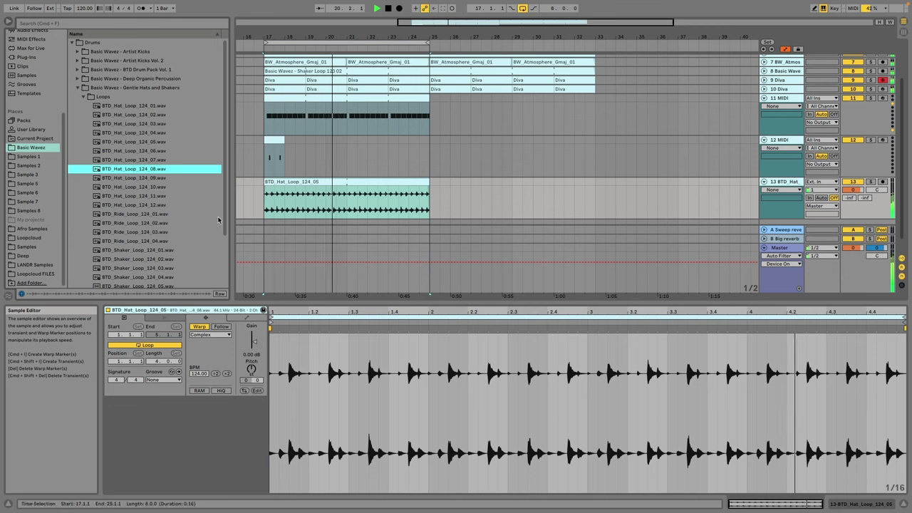
{"action": "key", "text": "Down"}
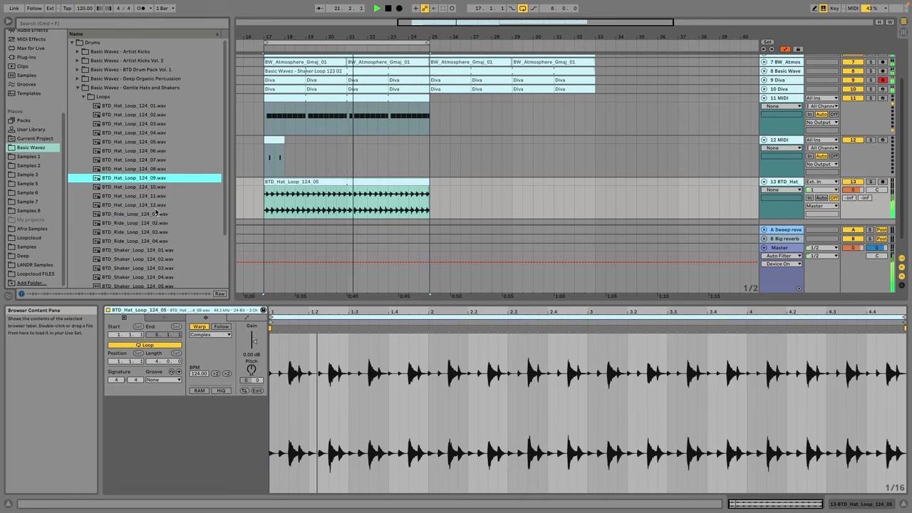
{"action": "key", "text": "Down"}
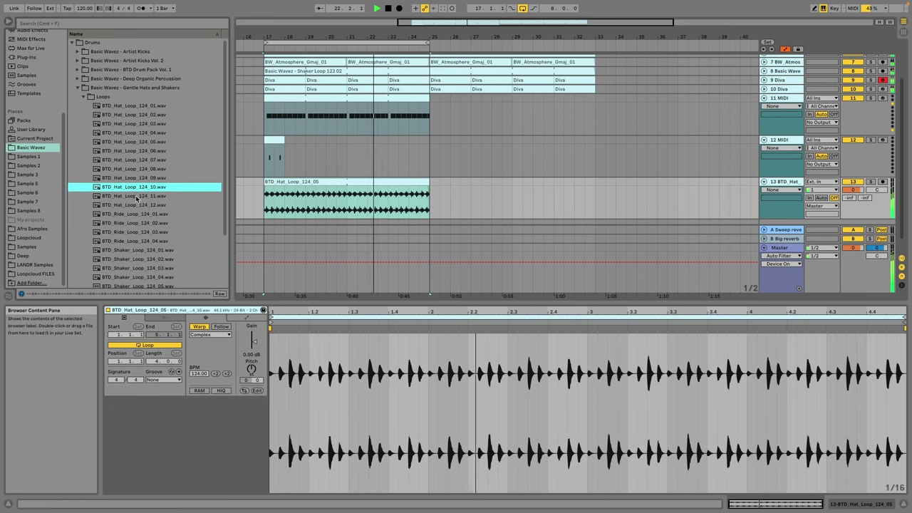
{"action": "key", "text": "Down"}
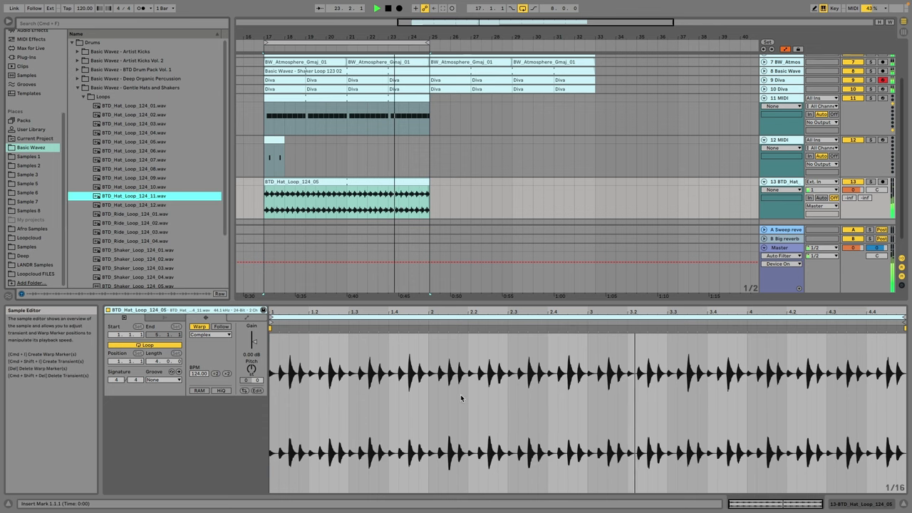
{"action": "left_click", "coordinate": [150, 206]}
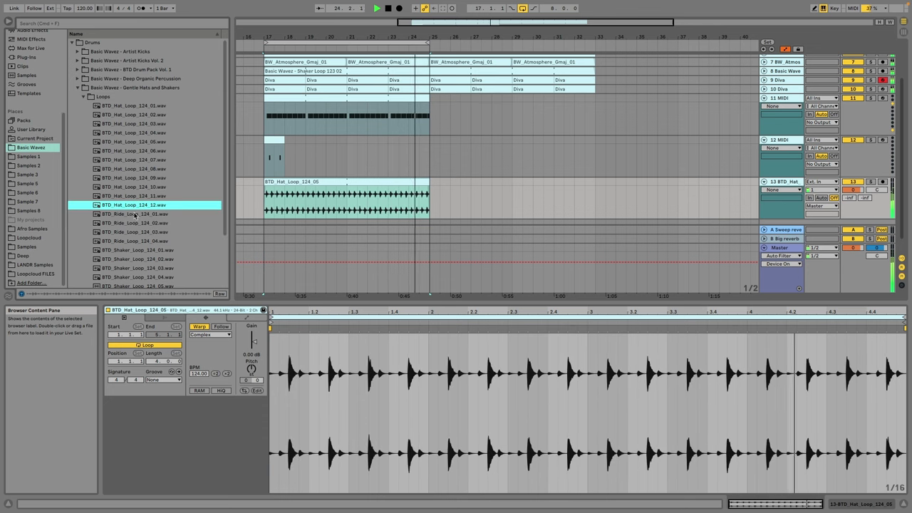
Step: Try BTD_Ride_Loop_124_01 and 02 in the hat loop clip, and replace its sample with BTD_Hat_Loop_124_09
{"action": "key", "text": "Down"}
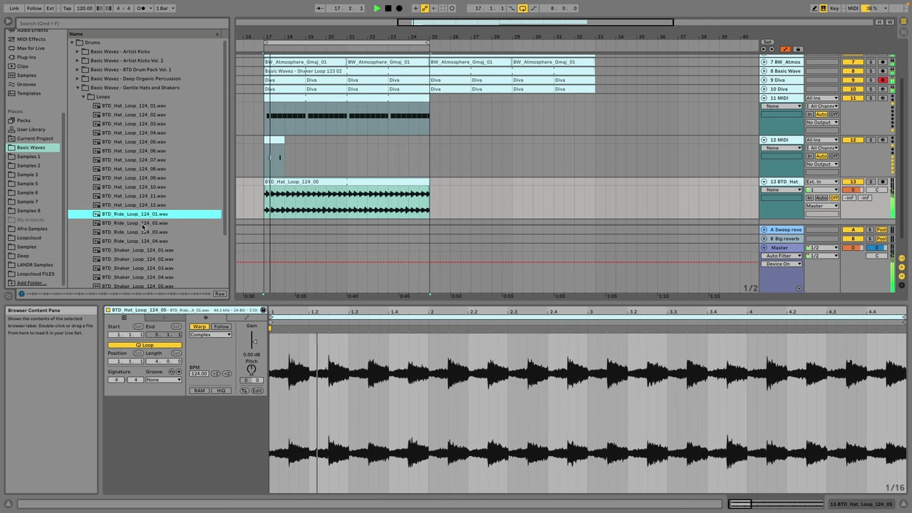
{"action": "key", "text": "Down"}
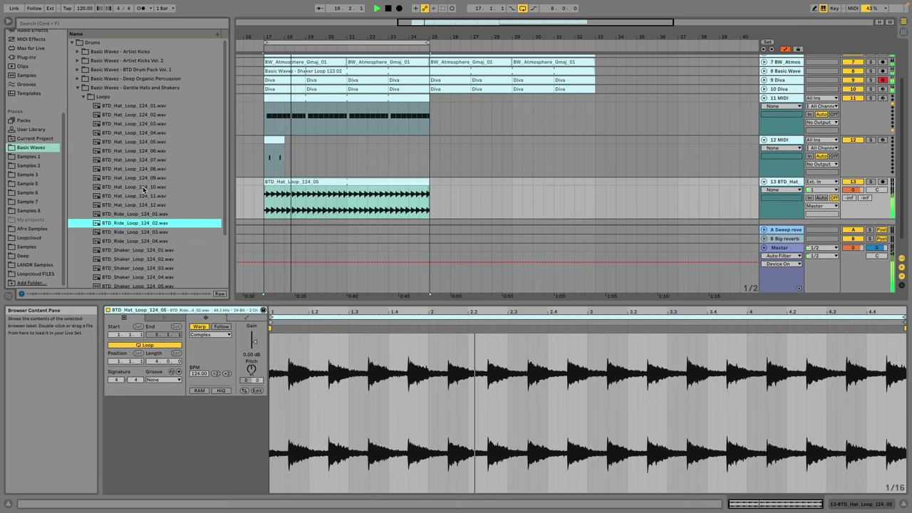
{"action": "left_click", "coordinate": [136, 178]}
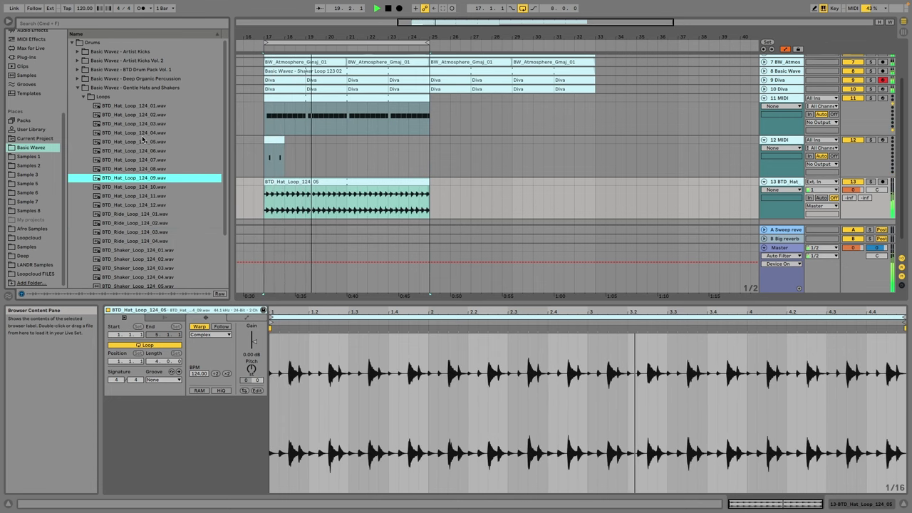
Step: Try BTD_Hat_Loop_124_01 and 02 in the hat loop clip, and replace its sample with BTD_Hat_Loop_124_03
{"action": "left_click", "coordinate": [140, 106]}
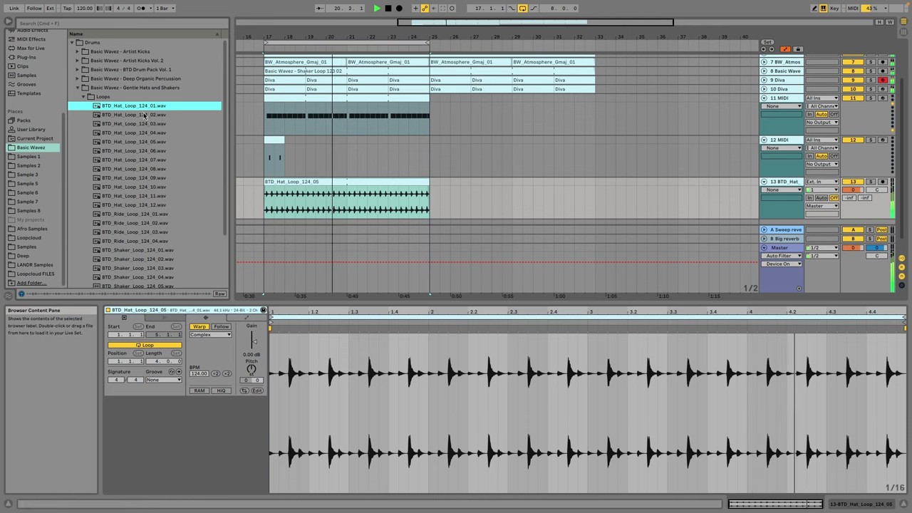
{"action": "key", "text": "Down"}
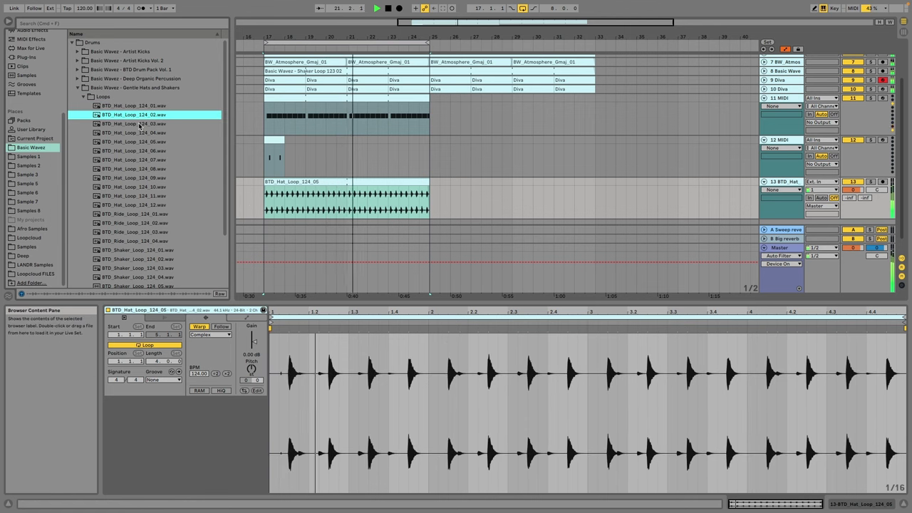
{"action": "left_click", "coordinate": [140, 124]}
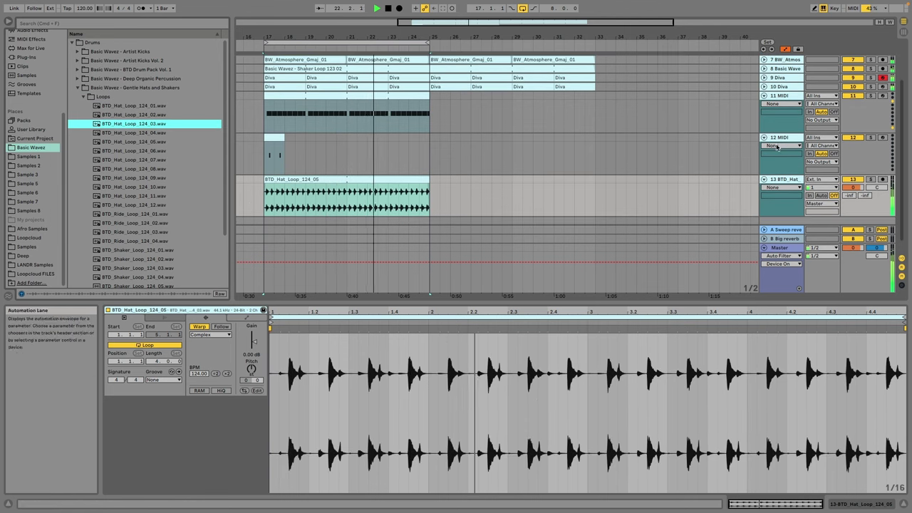
Step: Extend the MIDI clip on track 12 to bar 25, and audition BTD_Hat_Loop_124_05 and 06
{"action": "left_click", "coordinate": [280, 137]}
{"action": "left_click_drag", "start_coordinate": [283, 137], "coordinate": [429, 137]}
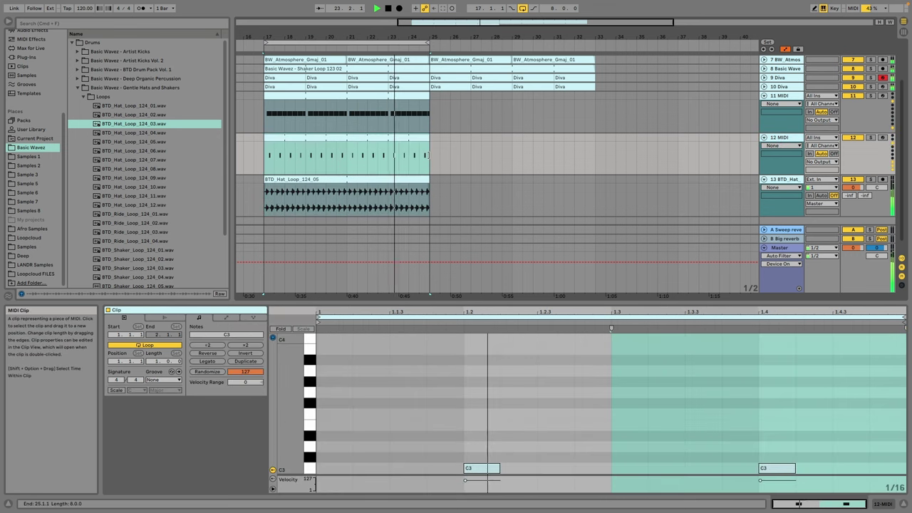
{"action": "left_click", "coordinate": [136, 142]}
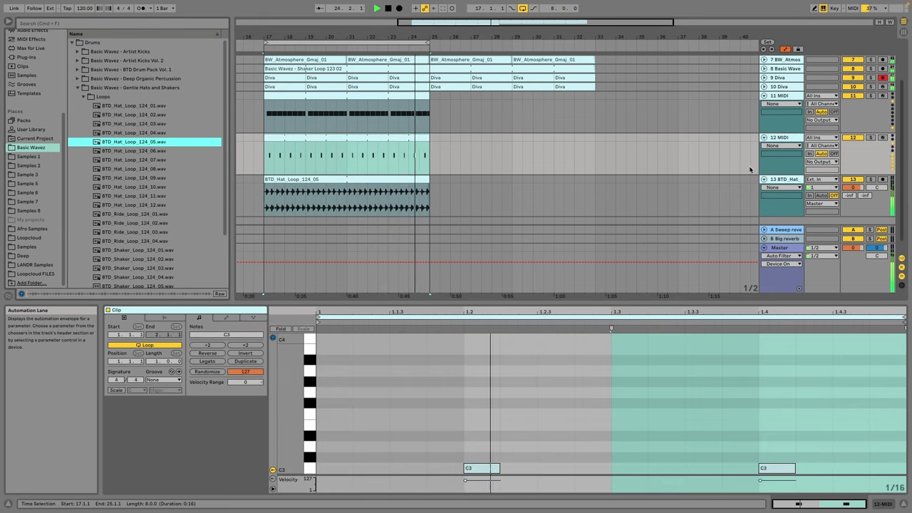
{"action": "left_click", "coordinate": [160, 151]}
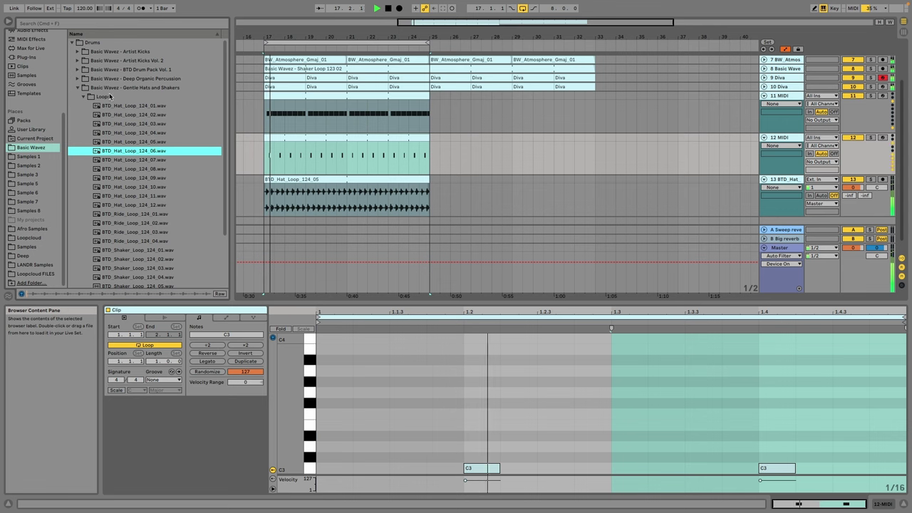
Step: Place BTD_Shaker_Loop_124_09 on a new audio track at bar 17, extend it to bar 25 and start playback
{"action": "scroll", "coordinate": [129, 122], "scroll_direction": "down", "scroll_amount": 4}
{"action": "left_click", "coordinate": [152, 255]}
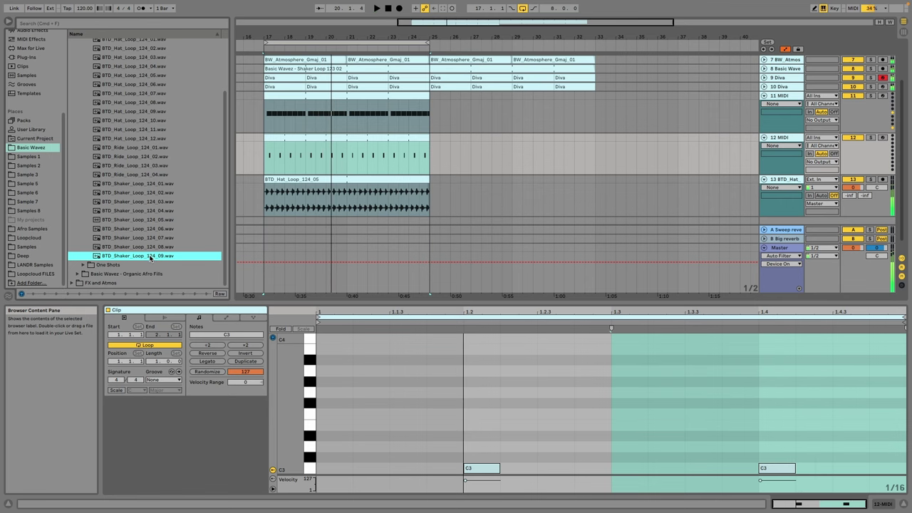
{"action": "left_click_drag", "start_coordinate": [148, 258], "coordinate": [430, 187]}
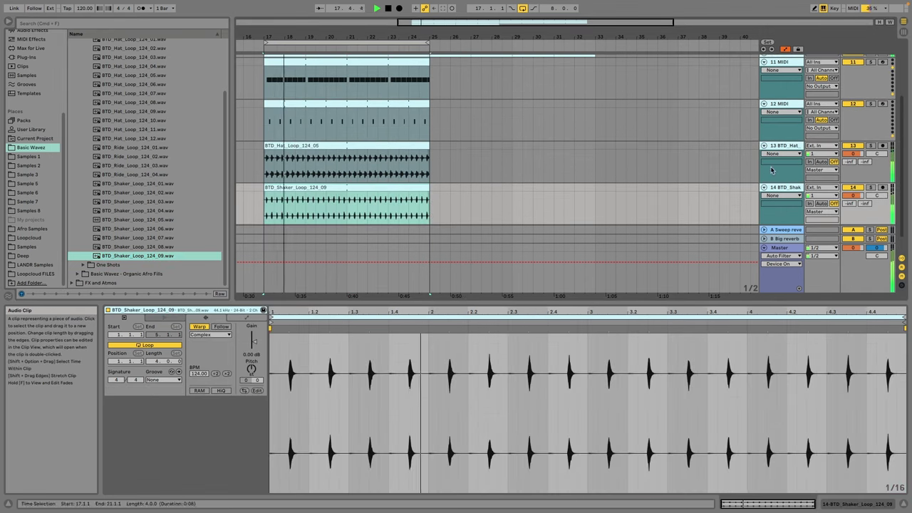
Step: Lower the hat loop track to -4.0 dB and the shaker loop track to about -3.3 dB, and fold both tracks
{"action": "left_click_drag", "start_coordinate": [853, 153], "coordinate": [850, 203]}
{"action": "left_click", "coordinate": [765, 149]}
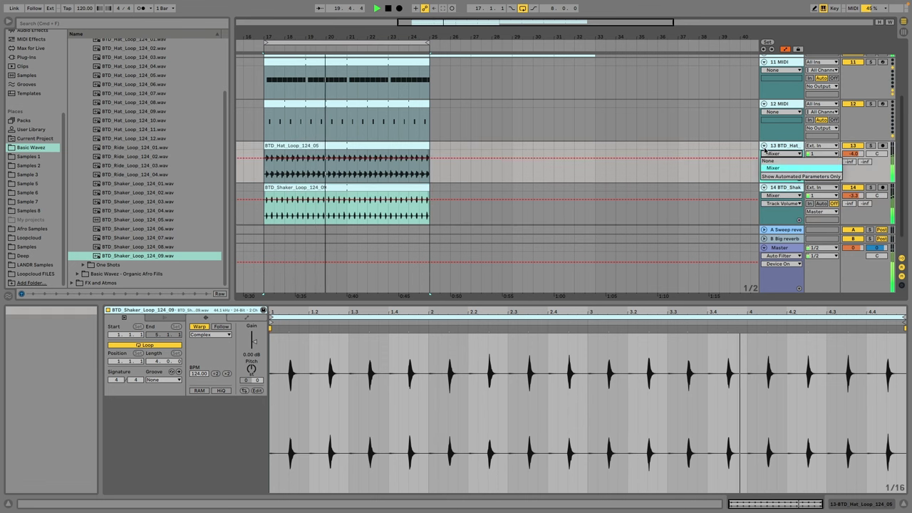
{"action": "left_click", "coordinate": [764, 147]}
{"action": "left_click", "coordinate": [765, 155]}
{"action": "scroll", "coordinate": [766, 157], "scroll_direction": "up", "scroll_amount": 3}
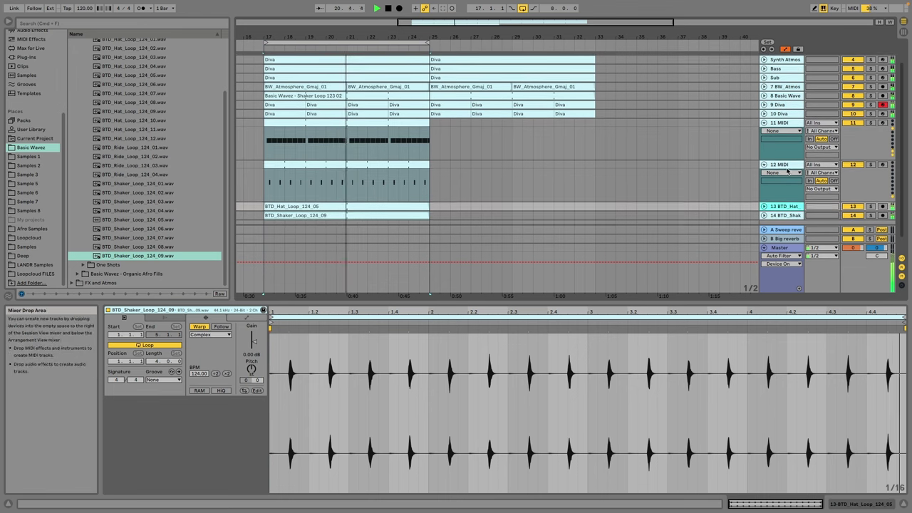
Step: Open the Perc One Shot folder of BTD Drum Pack Vol. 1 and audition its bongo and clave samples during playback
{"action": "left_click", "coordinate": [784, 165]}
{"action": "scroll", "coordinate": [179, 169], "scroll_direction": "up", "scroll_amount": 3}
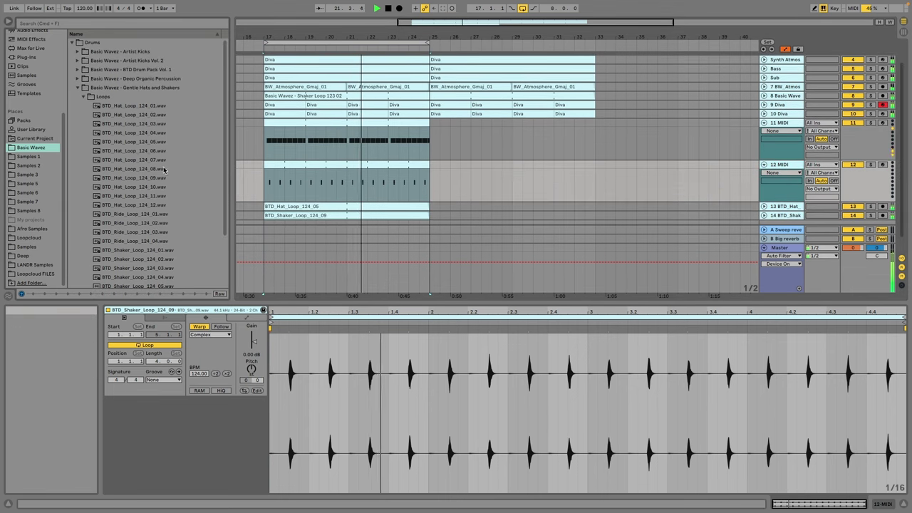
{"action": "double_click", "coordinate": [133, 89]}
{"action": "double_click", "coordinate": [105, 69]}
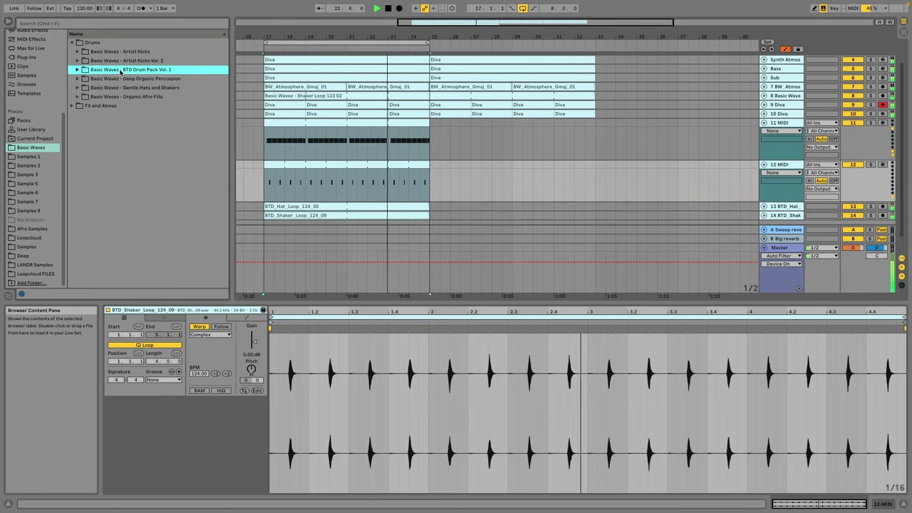
{"action": "double_click", "coordinate": [107, 125]}
{"action": "left_click", "coordinate": [114, 134]}
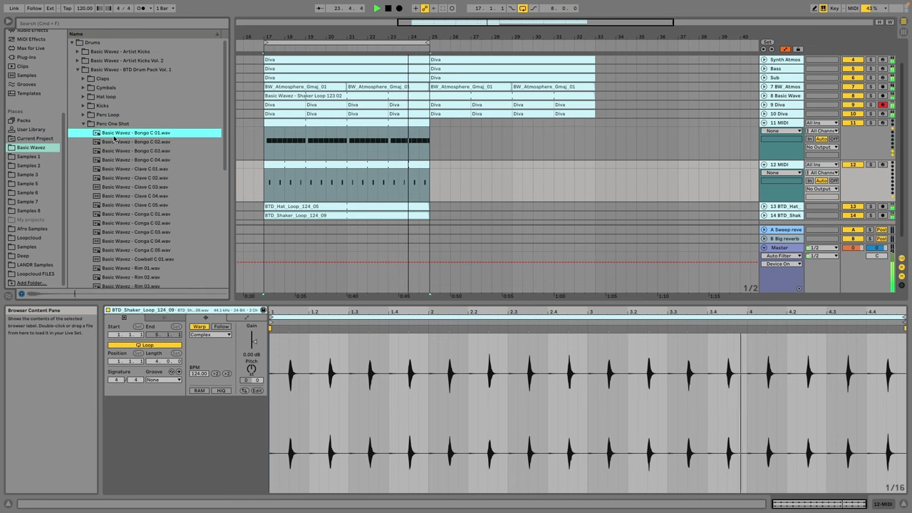
{"action": "left_click", "coordinate": [135, 143]}
{"action": "left_click", "coordinate": [153, 198]}
{"action": "left_click", "coordinate": [152, 206]}
Step: Audition the cowbell, conga, rim, timbale and tom one-shots against the playing arrangement
{"action": "scroll", "coordinate": [153, 206], "scroll_direction": "down", "scroll_amount": 3}
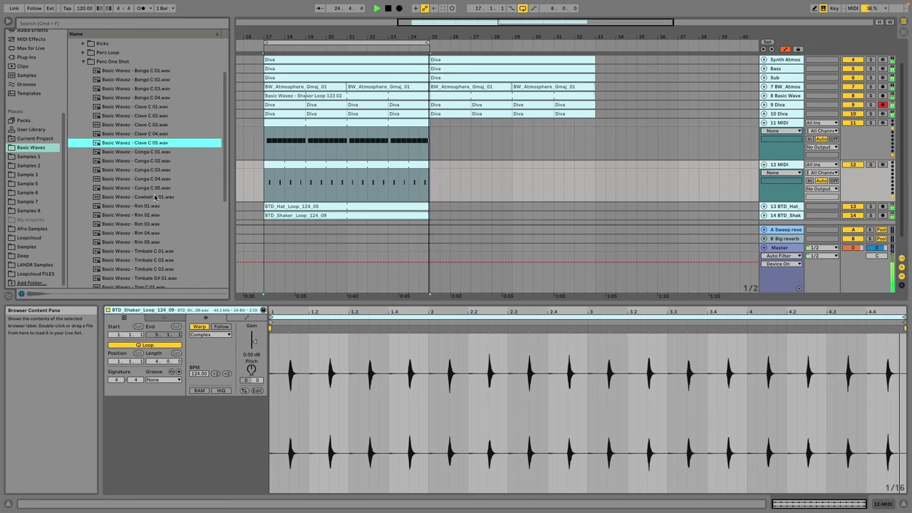
{"action": "left_click", "coordinate": [155, 197]}
{"action": "left_click", "coordinate": [154, 179]}
{"action": "left_click", "coordinate": [153, 206]}
{"action": "key", "text": "Down"}
{"action": "key", "text": "Down"}
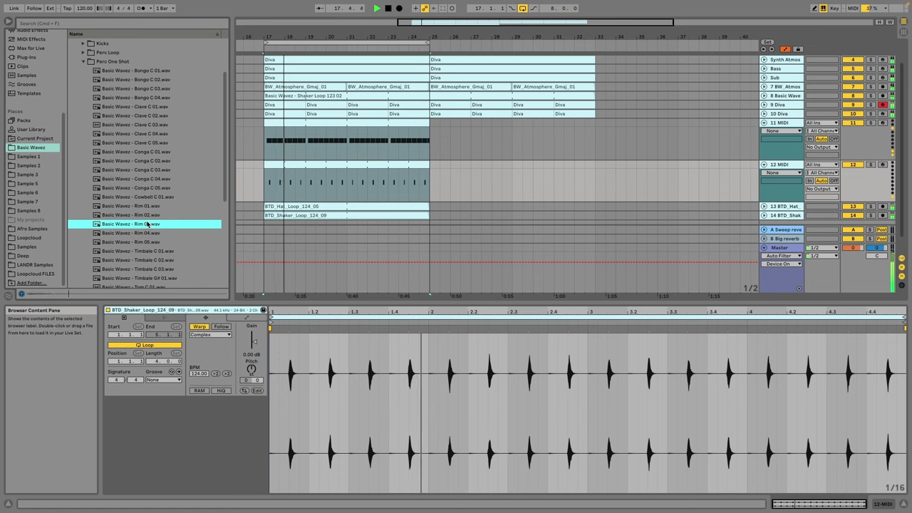
{"action": "scroll", "coordinate": [150, 206], "scroll_direction": "down", "scroll_amount": 2}
{"action": "key", "text": "Down"}
{"action": "left_click", "coordinate": [144, 205]}
{"action": "scroll", "coordinate": [147, 204], "scroll_direction": "down", "scroll_amount": 3}
{"action": "left_click", "coordinate": [154, 202]}
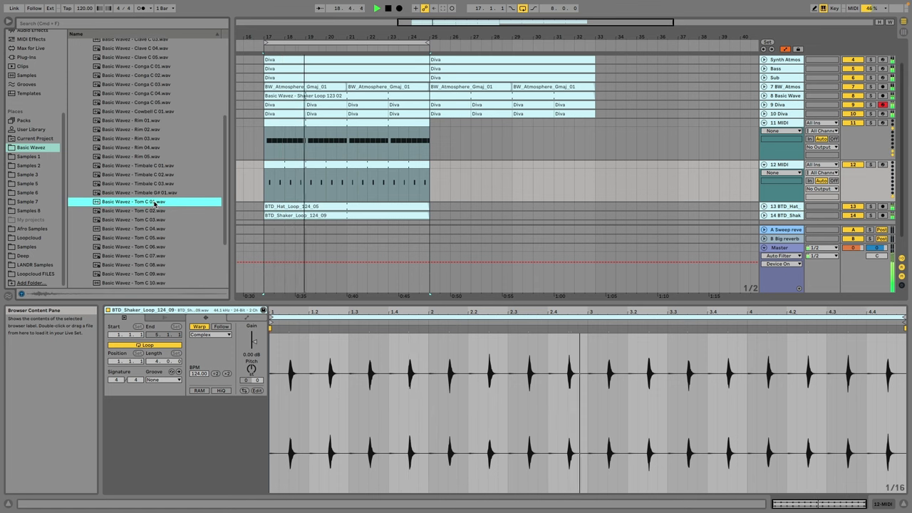
{"action": "left_click", "coordinate": [153, 211]}
{"action": "left_click", "coordinate": [160, 194]}
{"action": "left_click", "coordinate": [159, 184]}
{"action": "left_click", "coordinate": [153, 156]}
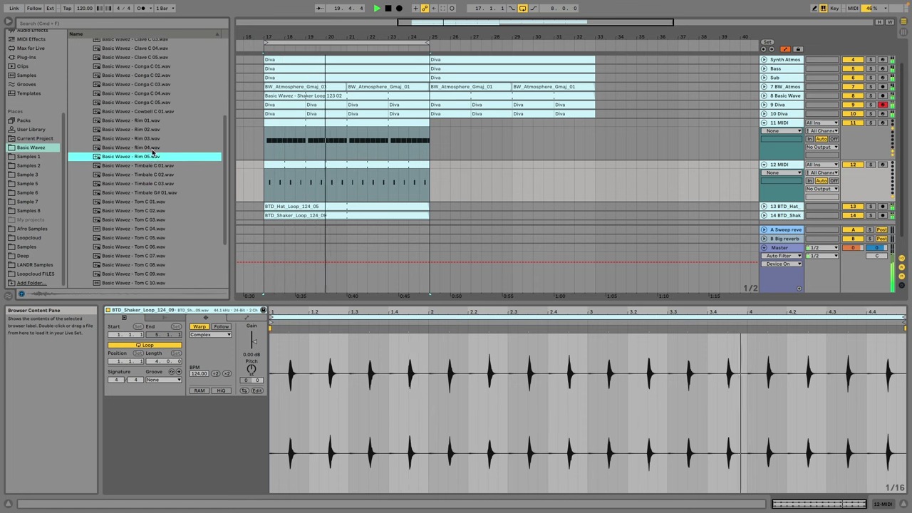
Step: Audition more rim, clave and bongo one-shots, and browse the Samples 1 folder
{"action": "scroll", "coordinate": [152, 156], "scroll_direction": "up", "scroll_amount": 3}
{"action": "left_click", "coordinate": [150, 153]}
{"action": "left_click", "coordinate": [157, 146]}
{"action": "scroll", "coordinate": [157, 148], "scroll_direction": "up", "scroll_amount": 3}
{"action": "left_click", "coordinate": [157, 147]}
{"action": "left_click", "coordinate": [157, 154]}
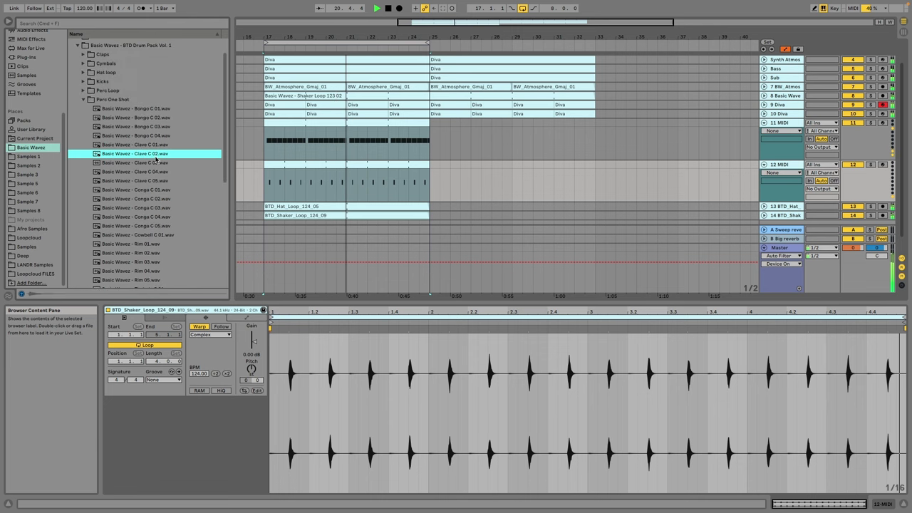
{"action": "left_click", "coordinate": [153, 127]}
{"action": "left_click", "coordinate": [145, 109]}
{"action": "left_click", "coordinate": [115, 91]}
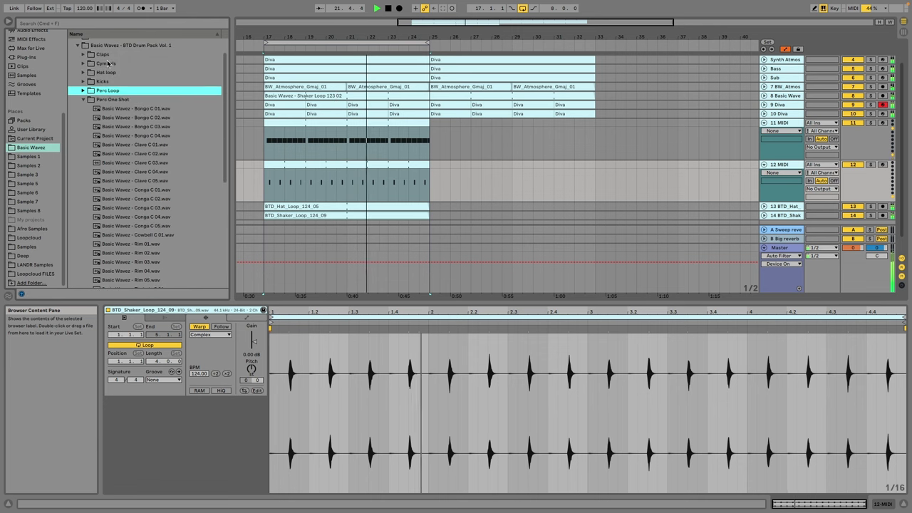
{"action": "left_click", "coordinate": [18, 157]}
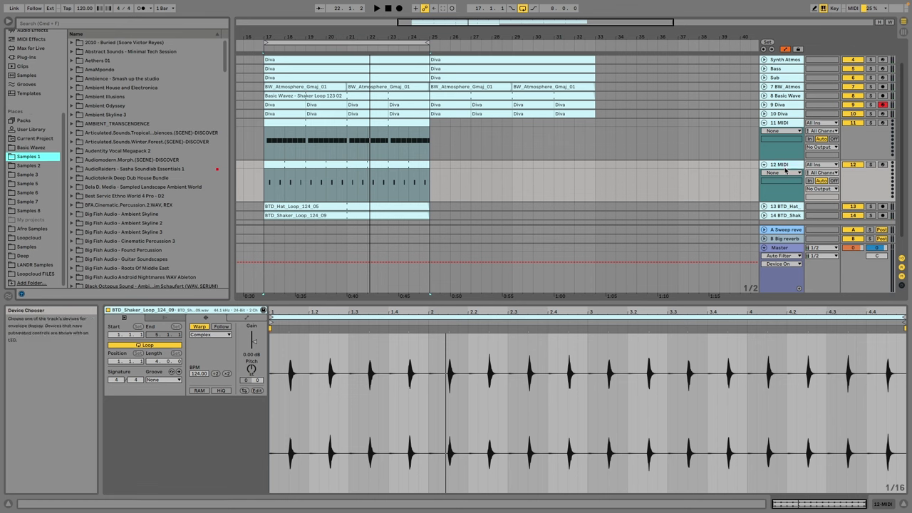
Step: Duplicate MIDI track 12 and return to the Perc One Shot samples in the Basic Wavez folder, auditioning Bongo C 03
{"action": "left_click", "coordinate": [787, 171]}
{"action": "key", "text": "ctrl+d"}
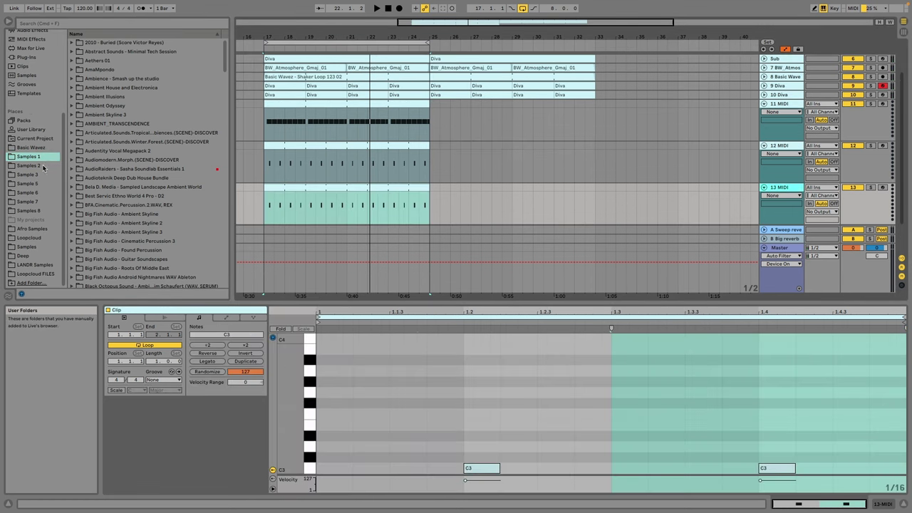
{"action": "scroll", "coordinate": [32, 178], "scroll_direction": "up", "scroll_amount": 3}
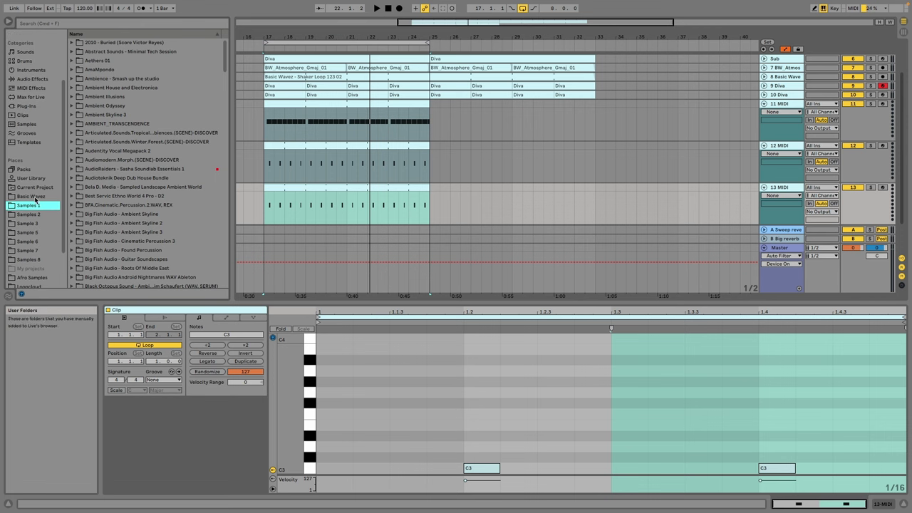
{"action": "left_click", "coordinate": [31, 196]}
{"action": "left_click", "coordinate": [148, 133]}
{"action": "scroll", "coordinate": [148, 152], "scroll_direction": "up", "scroll_amount": 1}
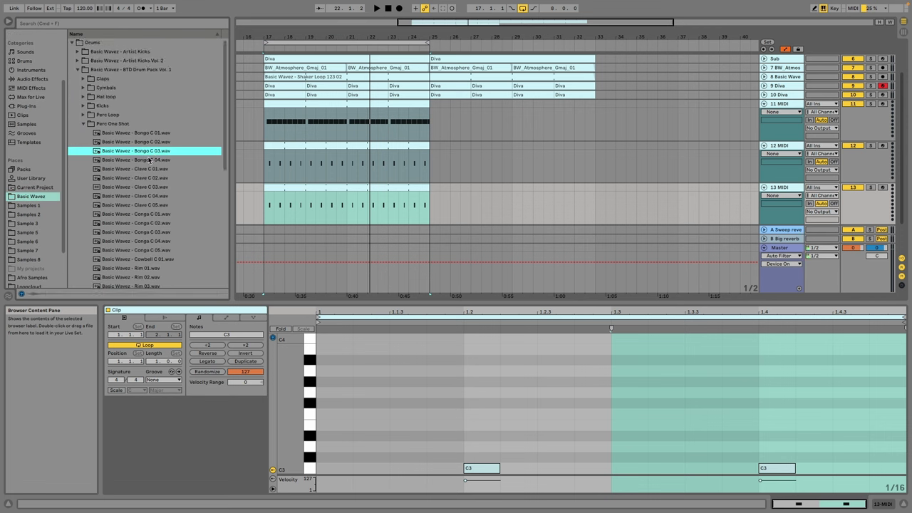
Step: Audition Bongo C 04, Clave C 02, Conga C 01 and 02, Cowbell C 01 and Rim 01 with playback stopped
{"action": "left_click", "coordinate": [150, 159]}
{"action": "left_click", "coordinate": [151, 178]}
{"action": "left_click", "coordinate": [153, 214]}
{"action": "left_click", "coordinate": [152, 223]}
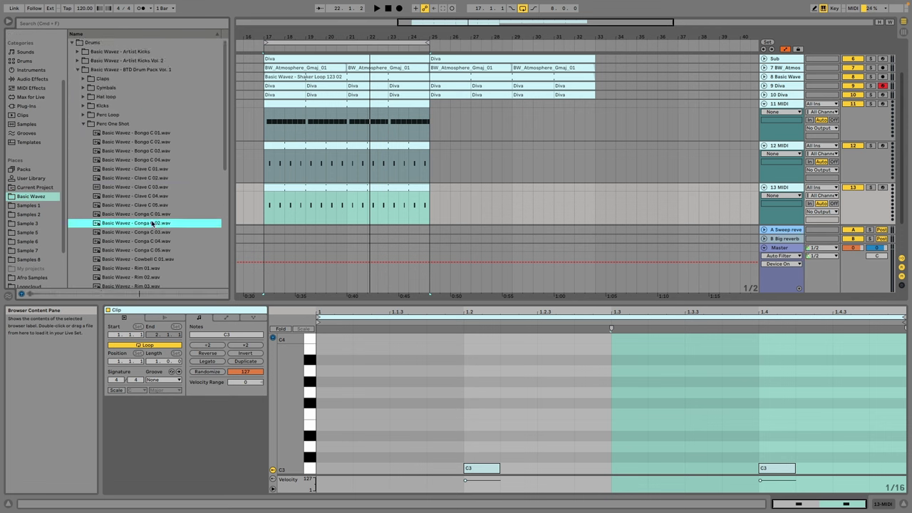
{"action": "left_click", "coordinate": [151, 259]}
{"action": "left_click", "coordinate": [150, 268]}
{"action": "scroll", "coordinate": [148, 274], "scroll_direction": "down", "scroll_amount": 1}
Step: Audition the remaining rim samples and load Basic Wavez - Rim 04 into the duplicated MIDI track 13
{"action": "left_click", "coordinate": [147, 254]}
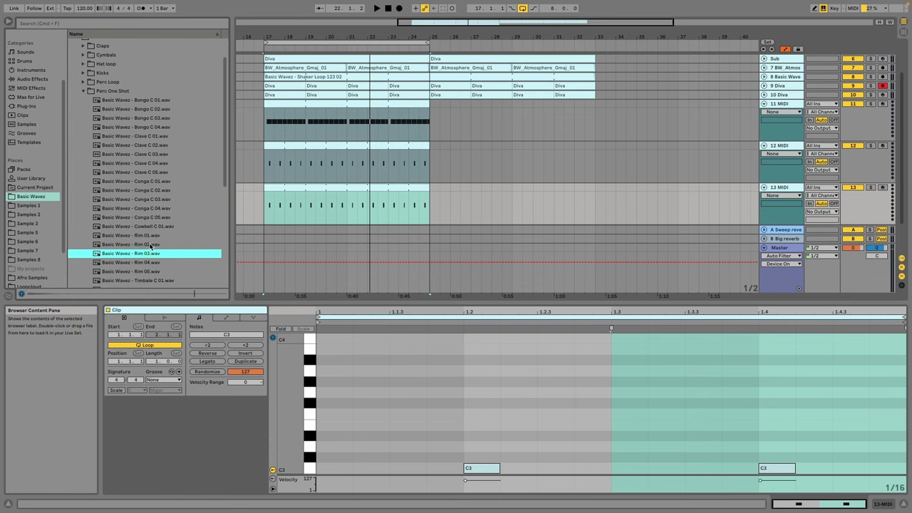
{"action": "left_click", "coordinate": [150, 245]}
{"action": "left_click", "coordinate": [148, 263]}
{"action": "scroll", "coordinate": [148, 263], "scroll_direction": "down", "scroll_amount": 2}
{"action": "left_click", "coordinate": [149, 221]}
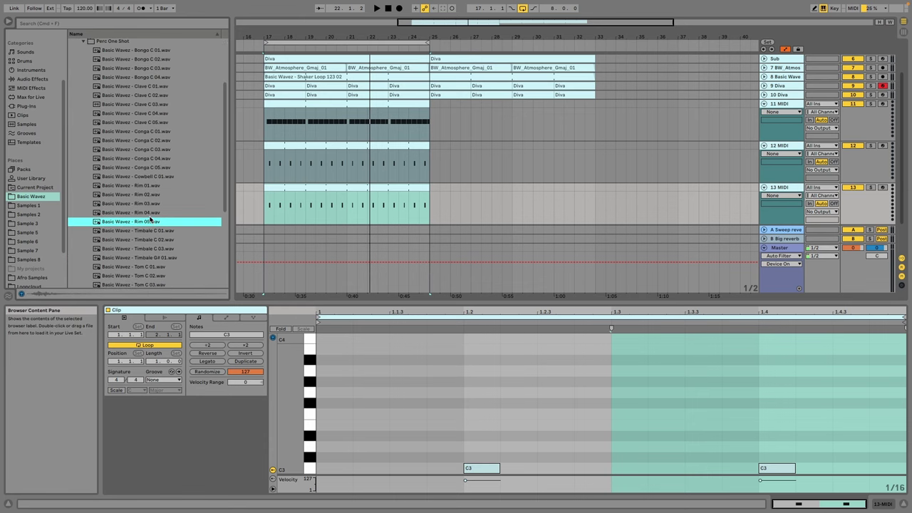
{"action": "double_click", "coordinate": [150, 212]}
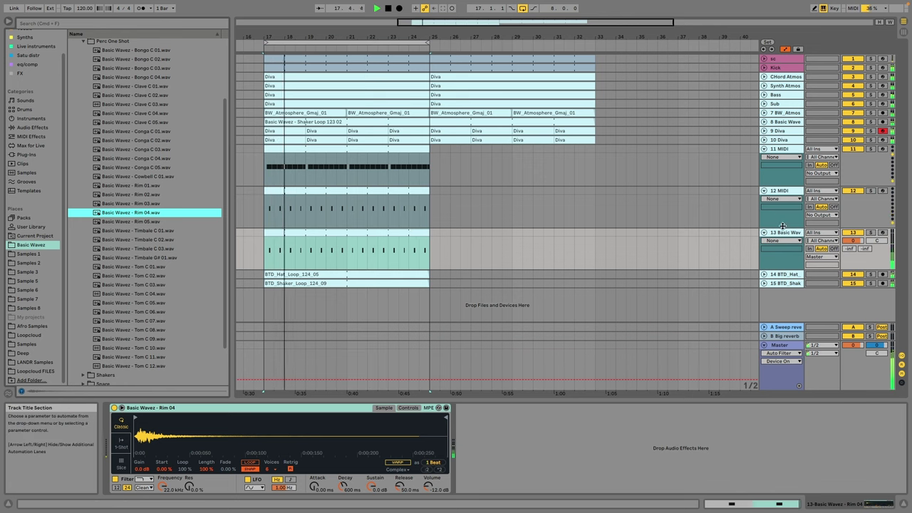
Step: Unfold the hat loop track and lower its volume to about -6.2 dB, and unfold Diva track 10
{"action": "left_click", "coordinate": [764, 274]}
{"action": "left_click_drag", "start_coordinate": [856, 286], "coordinate": [856, 294]}
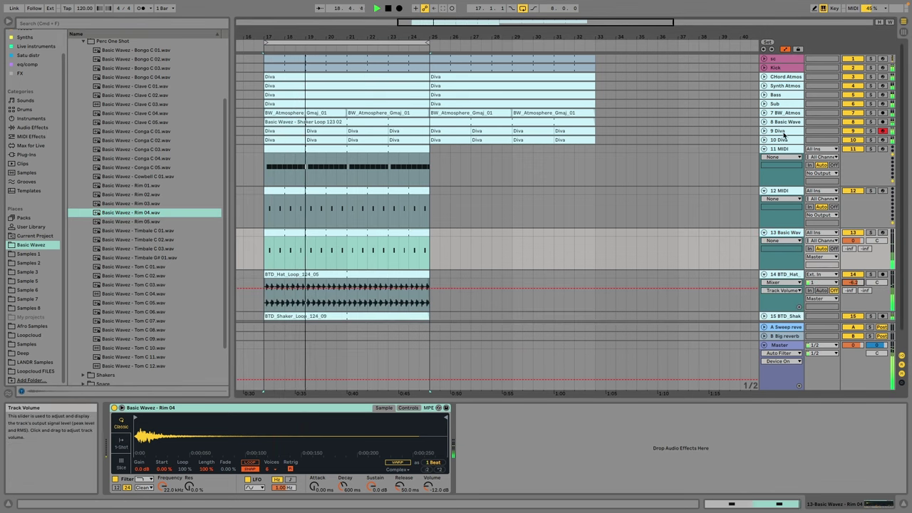
{"action": "left_click", "coordinate": [782, 140]}
{"action": "left_click", "coordinate": [764, 140]}
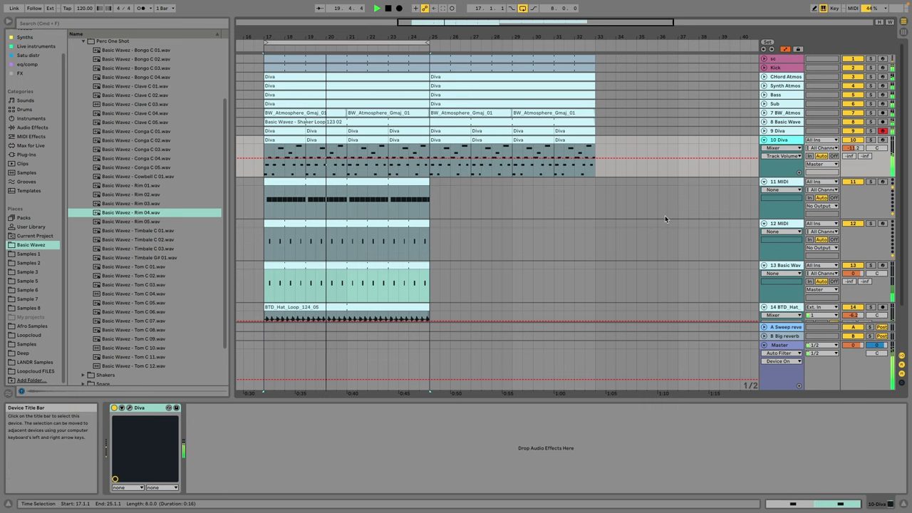
Step: Open the Diva synth on track 9, set its Envelope 2 decay to 38 and close the plug-in window
{"action": "key", "text": "Up"}
{"action": "left_click", "coordinate": [131, 408]}
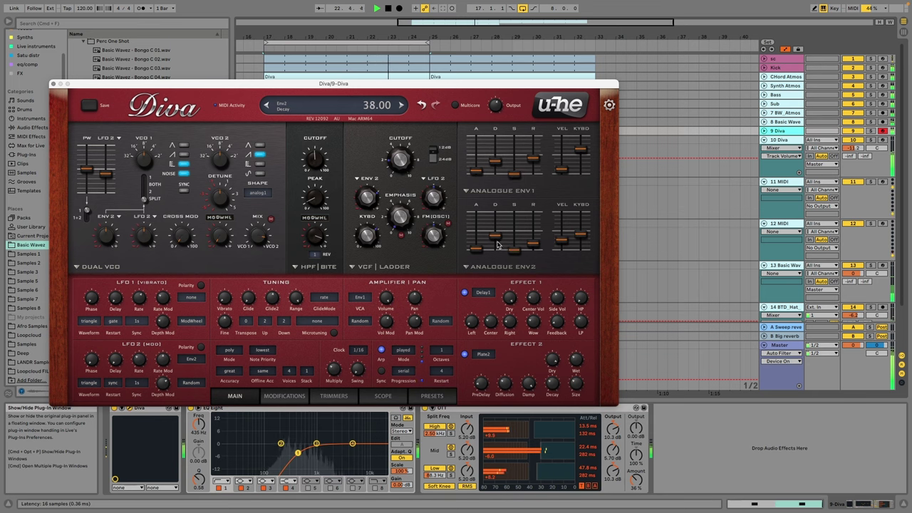
{"action": "left_click", "coordinate": [54, 83]}
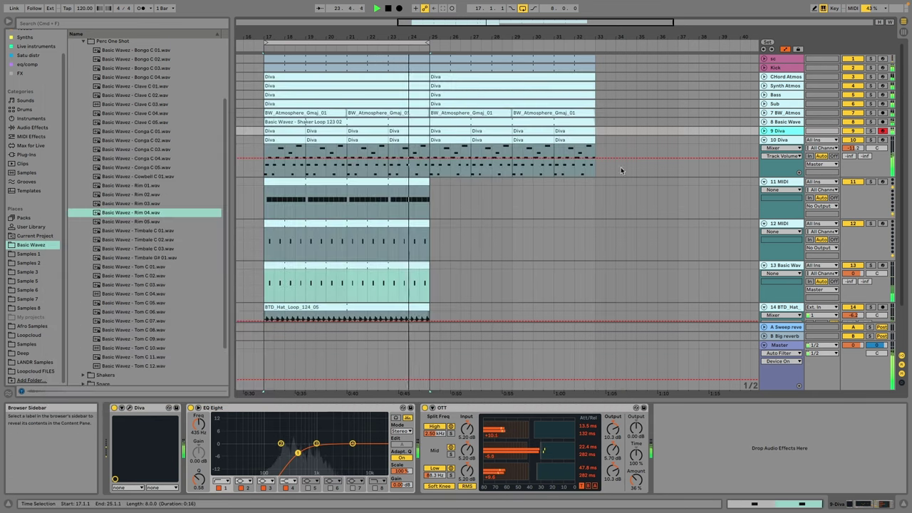
Step: Lower the hat loop track to about -7.6 dB and the unfolded shaker loop track to -4.7 dB
{"action": "scroll", "coordinate": [740, 195], "scroll_direction": "down", "scroll_amount": 5}
{"action": "left_click_drag", "start_coordinate": [851, 263], "coordinate": [851, 268]}
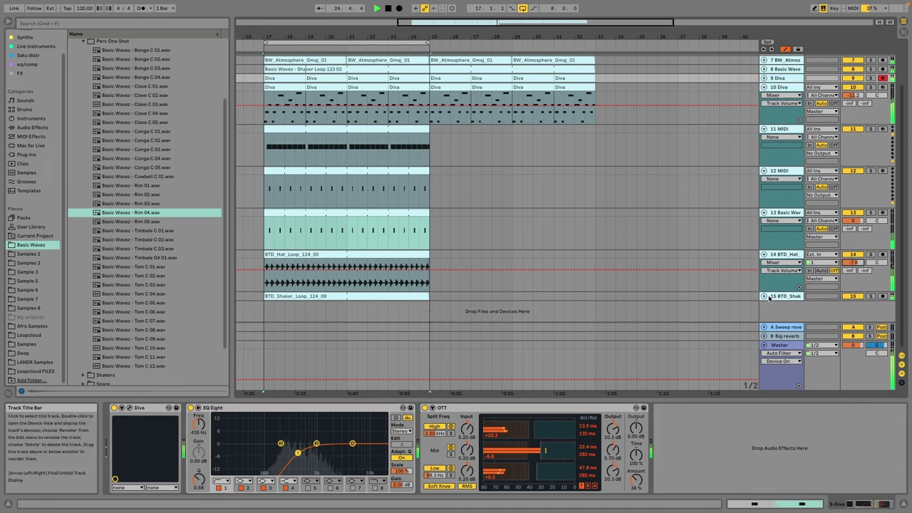
{"action": "left_click", "coordinate": [767, 297]}
{"action": "left_click_drag", "start_coordinate": [858, 304], "coordinate": [858, 309]}
Step: Add a Compressor from the Favorites collection to the BTD_Hat_Loop_124_05 track
{"action": "left_click", "coordinate": [781, 288]}
{"action": "left_click", "coordinate": [782, 296]}
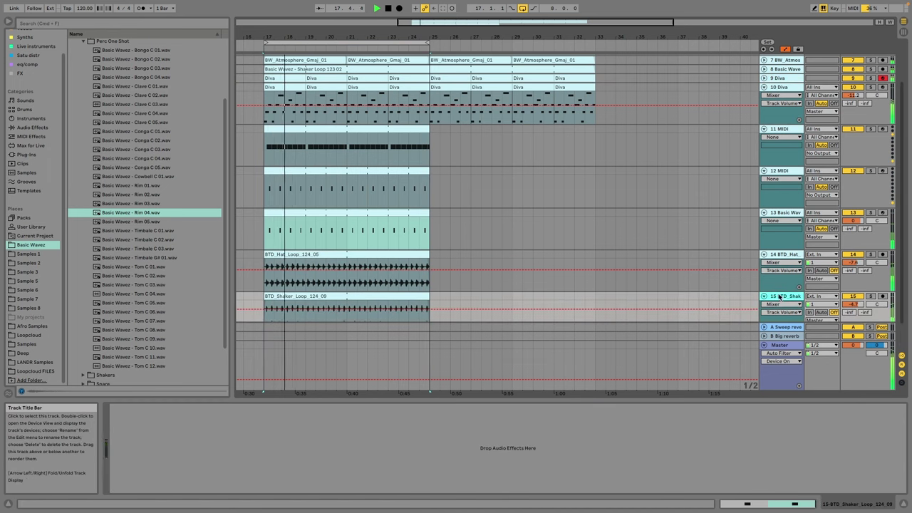
{"action": "scroll", "coordinate": [36, 72], "scroll_direction": "up", "scroll_amount": 2}
{"action": "left_click", "coordinate": [40, 43]}
{"action": "left_click", "coordinate": [103, 88]}
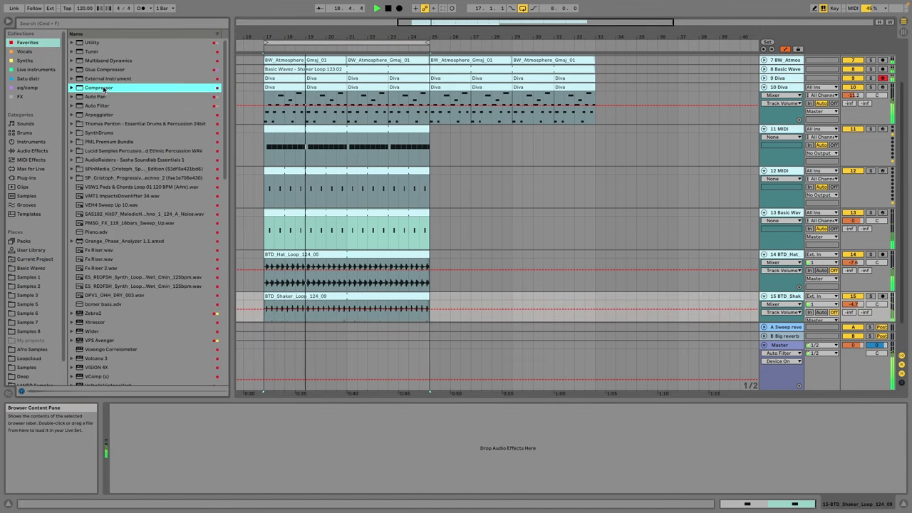
{"action": "left_click", "coordinate": [785, 256]}
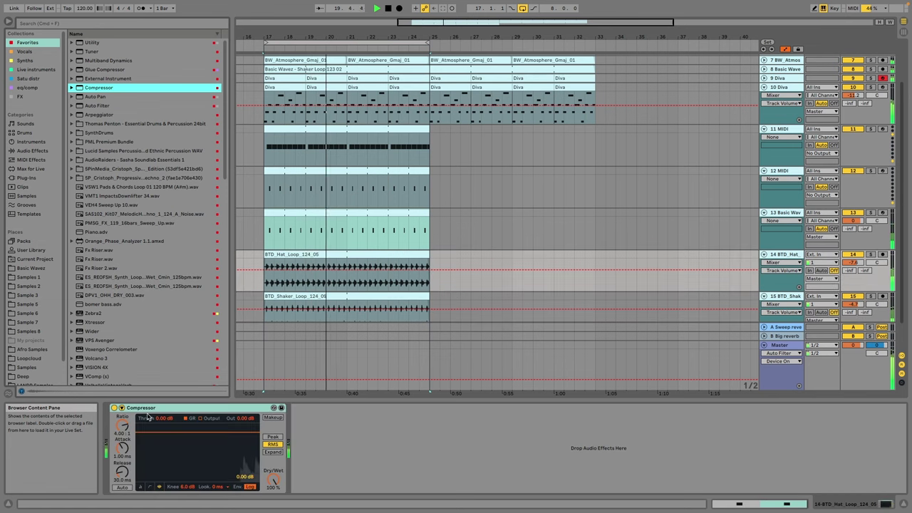
Step: Sidechain the hat loop's Compressor to the Kick, Post FX, with sidechain EQ at 30 Hz, threshold -22.3 dB and release 92.1 ms
{"action": "left_click", "coordinate": [115, 417]}
{"action": "left_click", "coordinate": [127, 432]}
{"action": "left_click", "coordinate": [118, 316]}
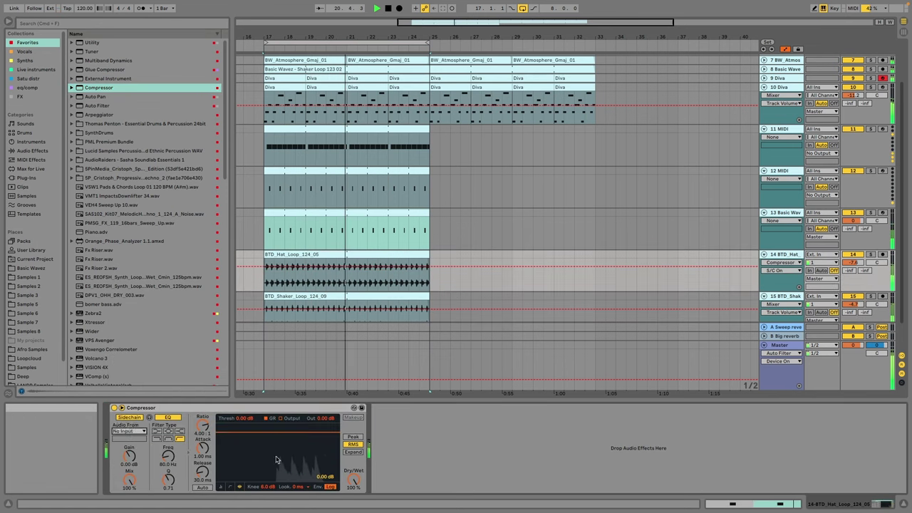
{"action": "left_click_drag", "start_coordinate": [206, 469], "coordinate": [168, 476]}
Step: Fold tracks 10 to 15 and insert a new MIDI track below the BTD_Shaker_Loop_124_09 track
{"action": "scroll", "coordinate": [432, 295], "scroll_direction": "down", "scroll_amount": 2}
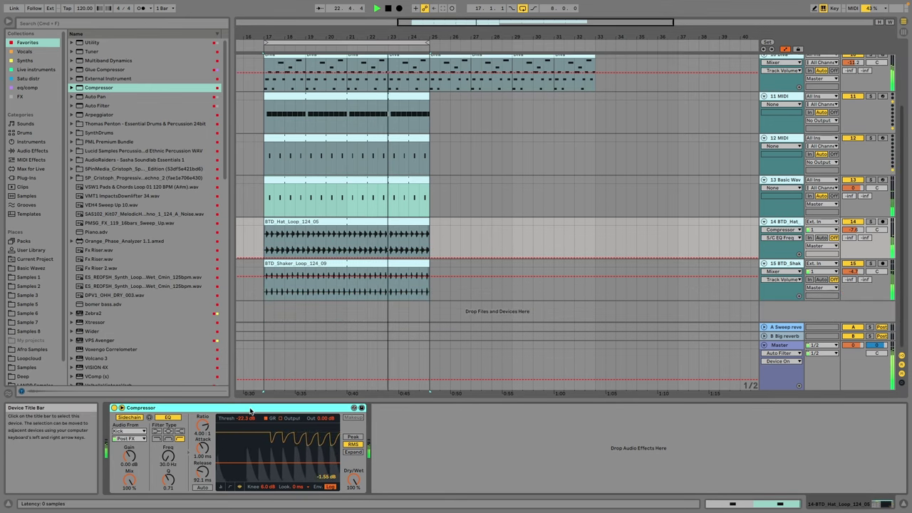
{"action": "scroll", "coordinate": [403, 215], "scroll_direction": "up", "scroll_amount": 3}
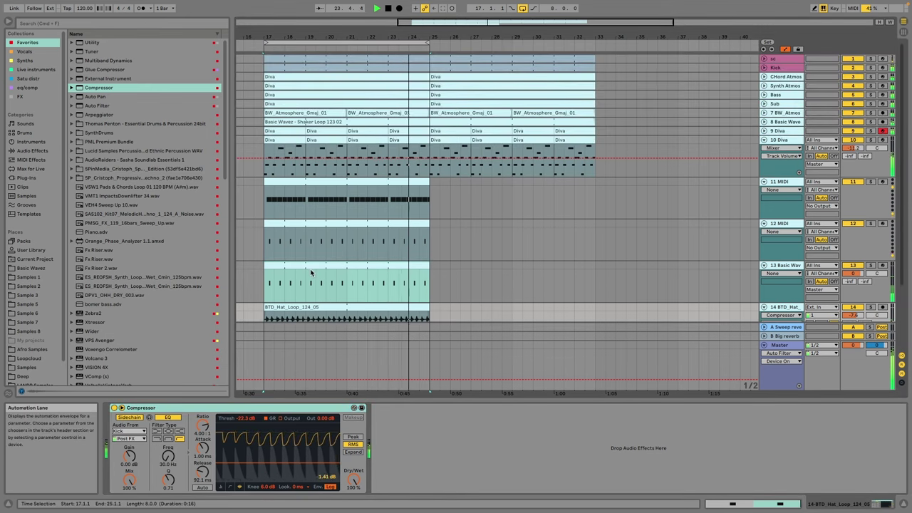
{"action": "left_click", "coordinate": [773, 123]}
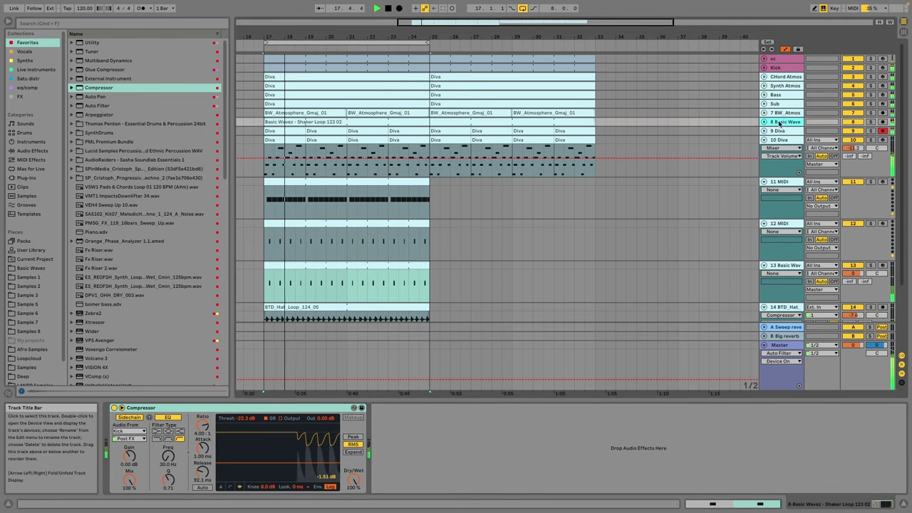
{"action": "scroll", "coordinate": [764, 96], "scroll_direction": "down", "scroll_amount": 3}
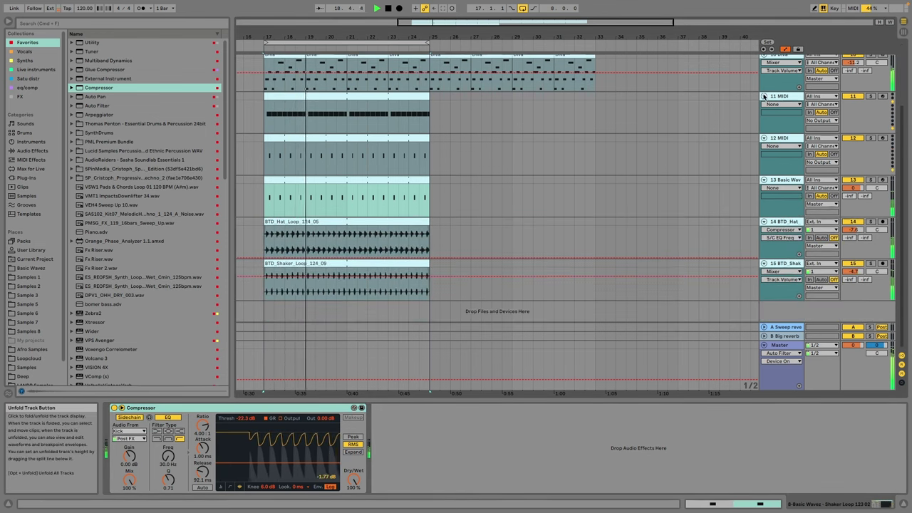
{"action": "left_click", "coordinate": [764, 96]}
{"action": "left_click", "coordinate": [764, 105]}
{"action": "left_click", "coordinate": [764, 114]}
{"action": "left_click", "coordinate": [764, 140]}
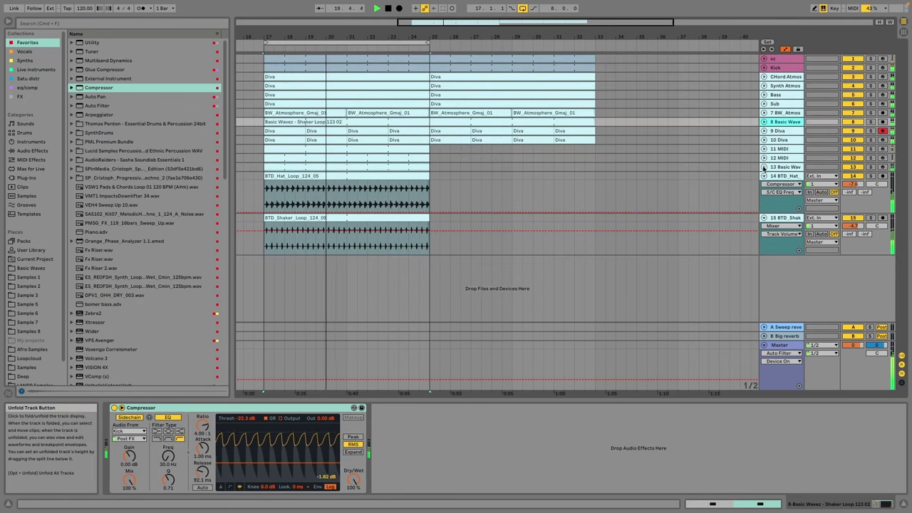
{"action": "left_click", "coordinate": [764, 176]}
{"action": "left_click", "coordinate": [764, 185]}
{"action": "right_click", "coordinate": [784, 185]}
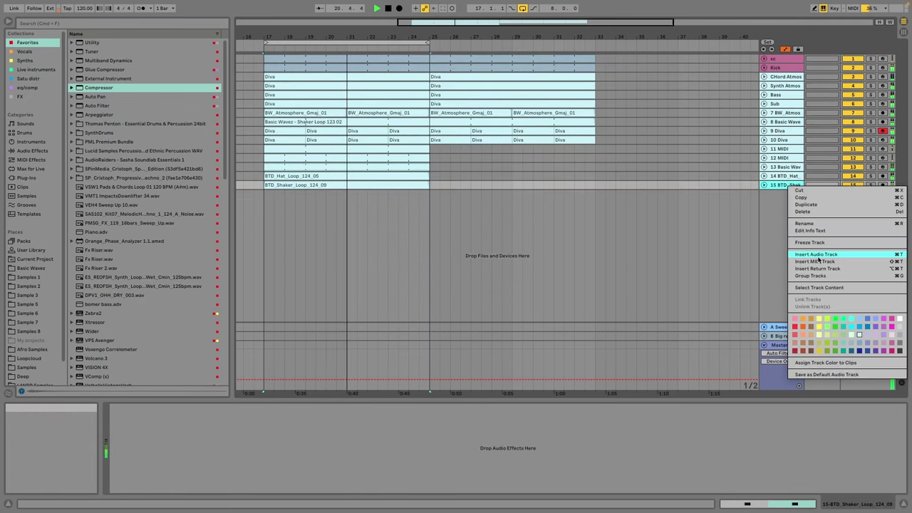
{"action": "left_click", "coordinate": [820, 261]}
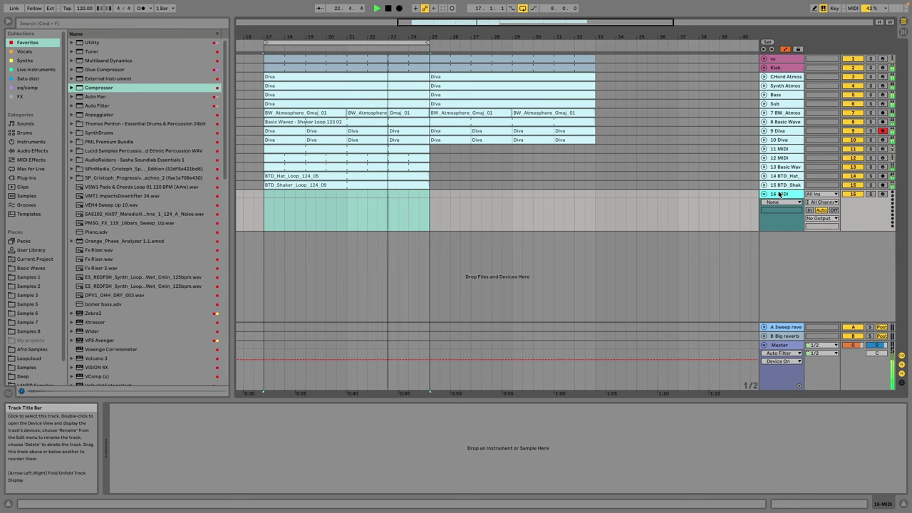
Step: Open the Endless Smile plug-in on the Master track and MIDI-map its Intensity control to CC 60
{"action": "left_click", "coordinate": [886, 504]}
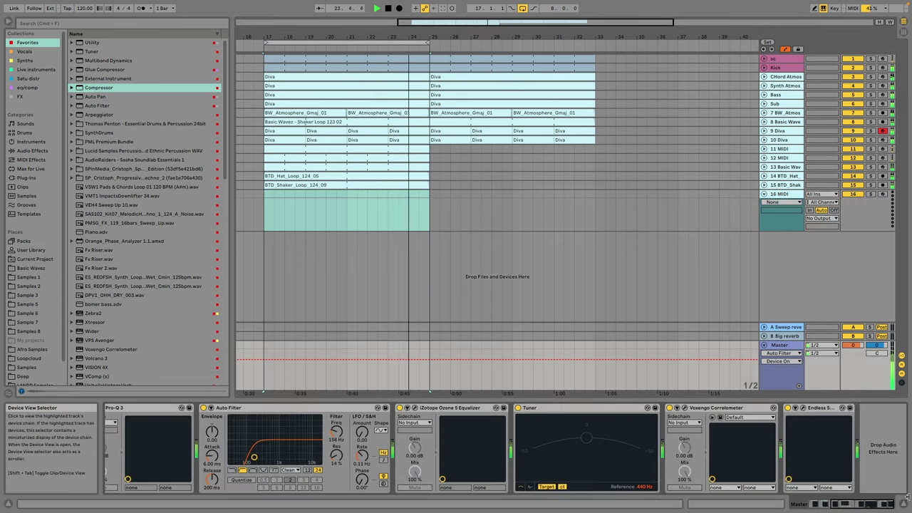
{"action": "left_click", "coordinate": [803, 408]}
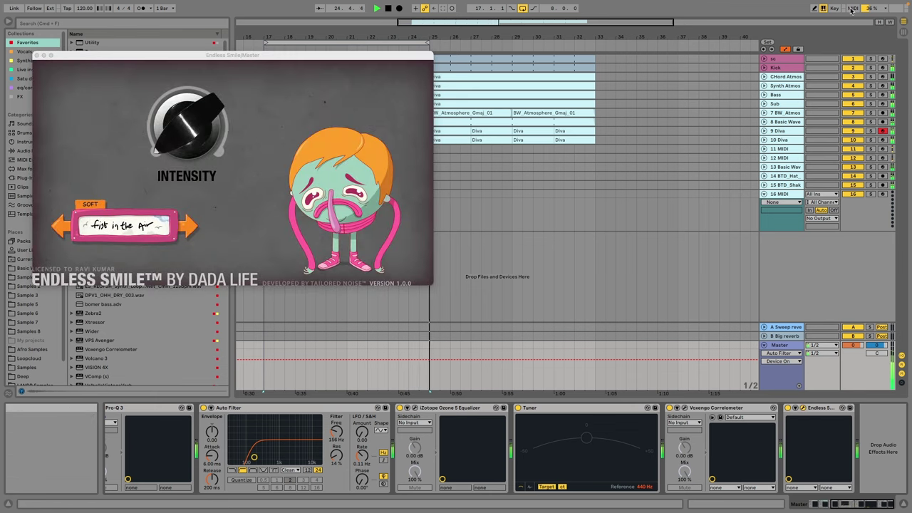
{"action": "left_click", "coordinate": [853, 8]}
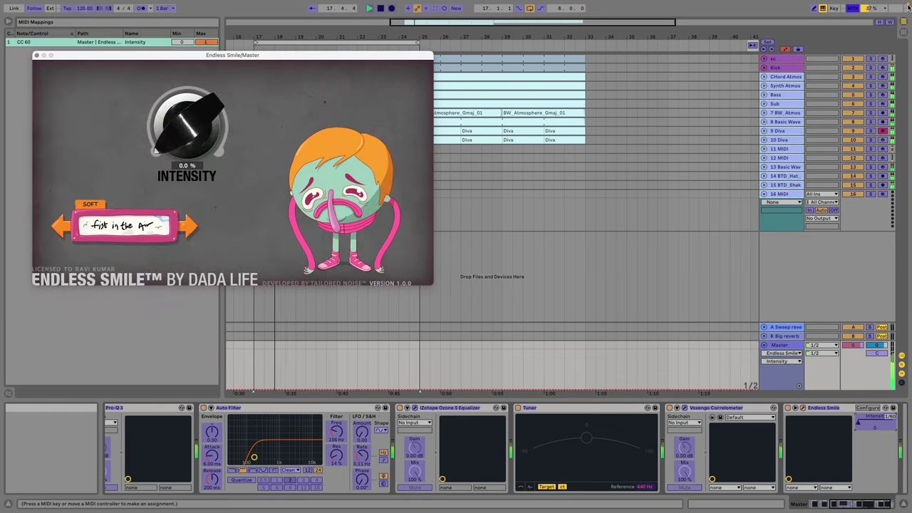
{"action": "left_click", "coordinate": [846, 8]}
{"action": "left_click", "coordinate": [853, 10]}
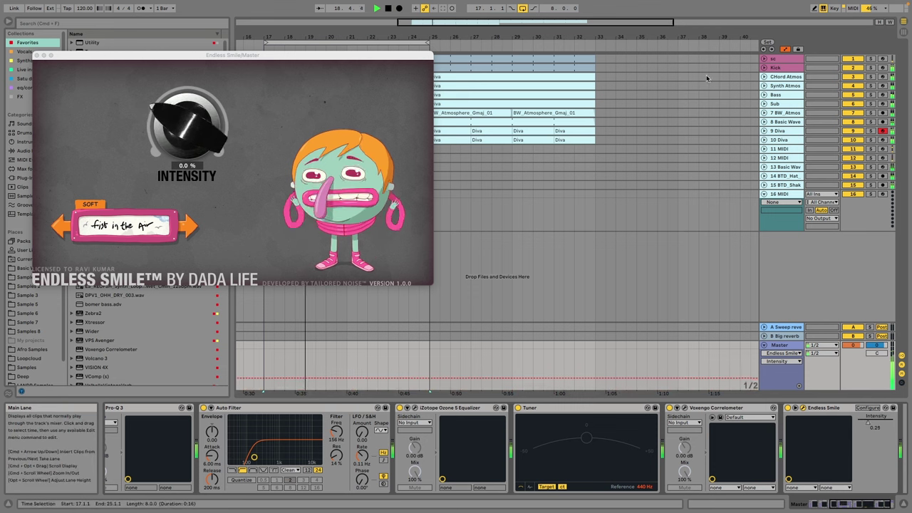
Step: Switch the Endless Smile preset on the Master track to No Limit and close the plug-in window
{"action": "left_click", "coordinate": [189, 228]}
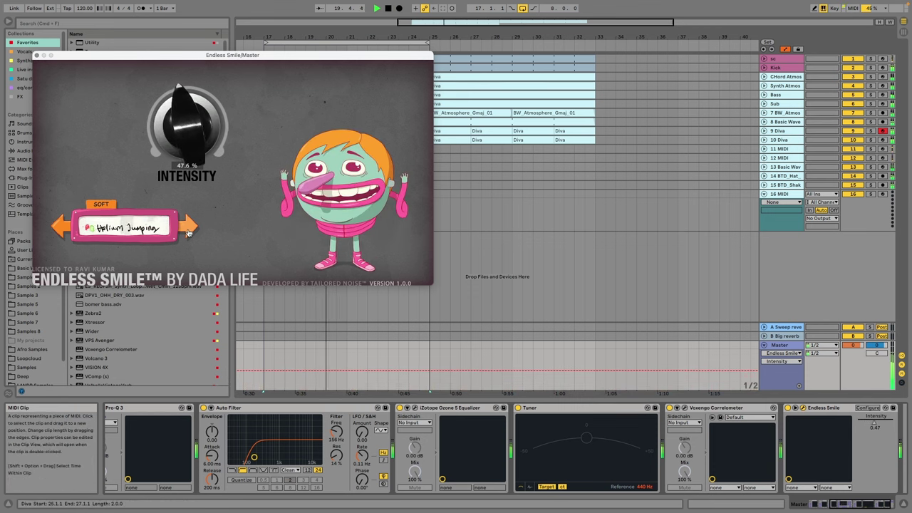
{"action": "left_click", "coordinate": [188, 229]}
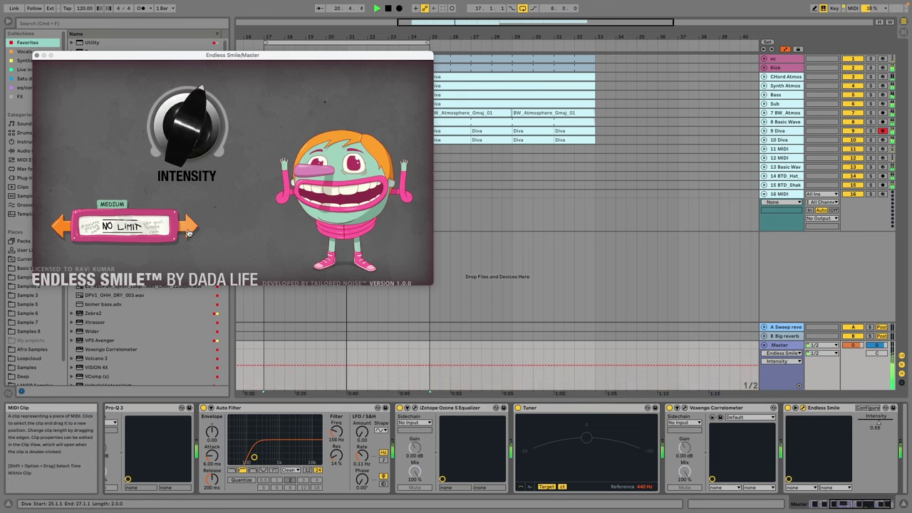
{"action": "left_click", "coordinate": [37, 56]}
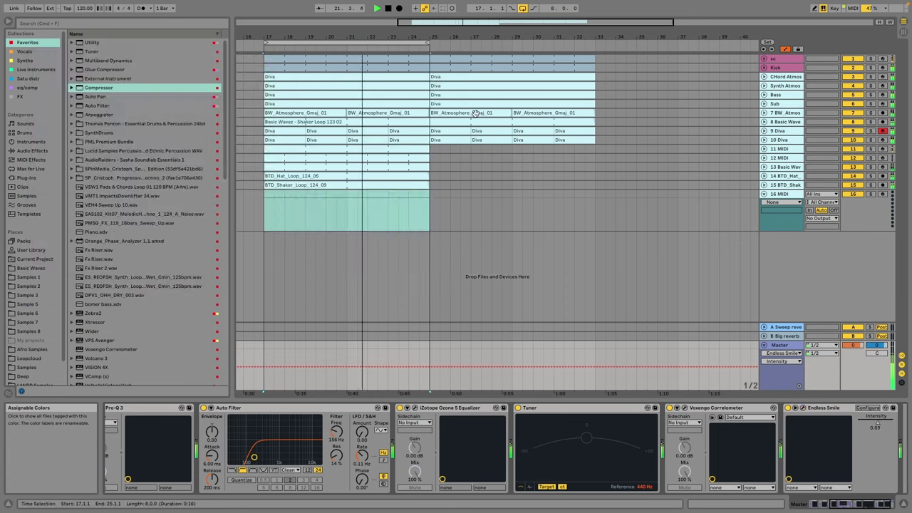
Step: Look through the device chains of the hat loop, shaker loop and empty MIDI tracks
{"action": "left_click", "coordinate": [776, 177]}
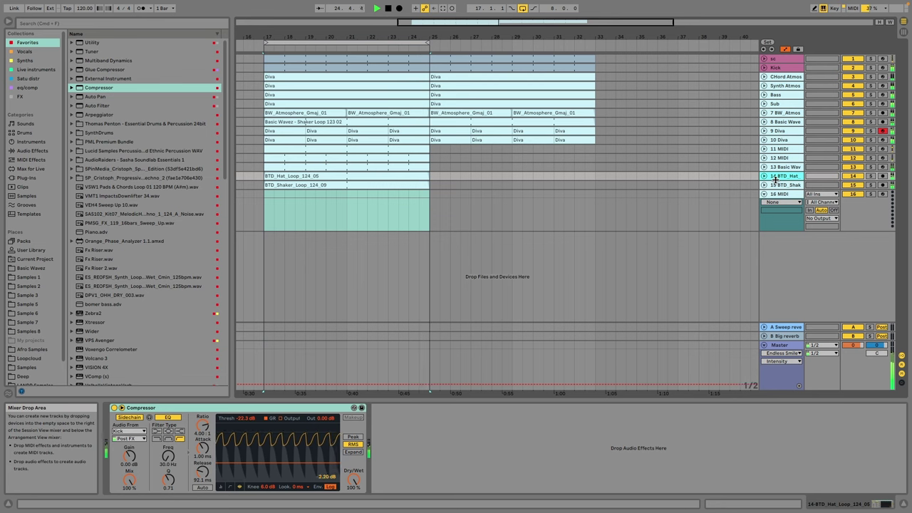
{"action": "left_click", "coordinate": [776, 185]}
{"action": "left_click", "coordinate": [776, 194]}
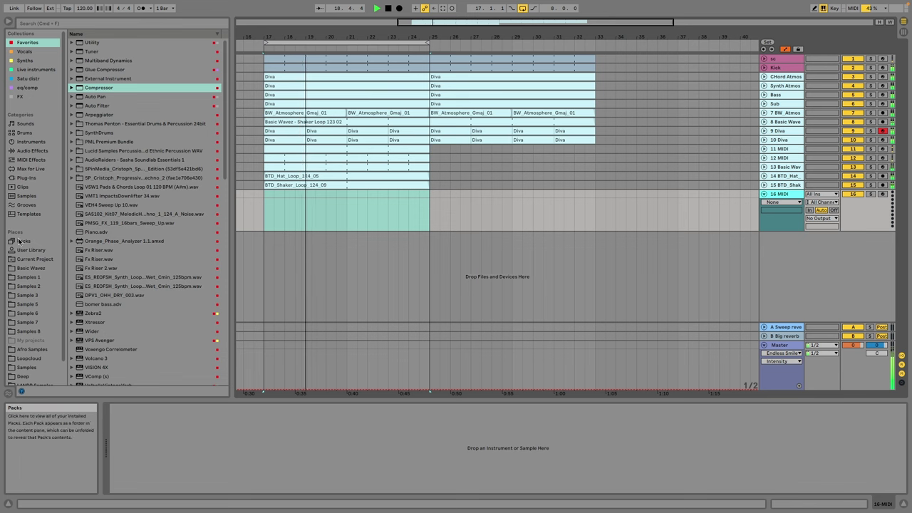
Step: Unfold the 9 Diva track, find LFO among the audio effects and add it to the end of the track's device chain
{"action": "left_click", "coordinate": [779, 131]}
{"action": "left_click", "coordinate": [764, 131]}
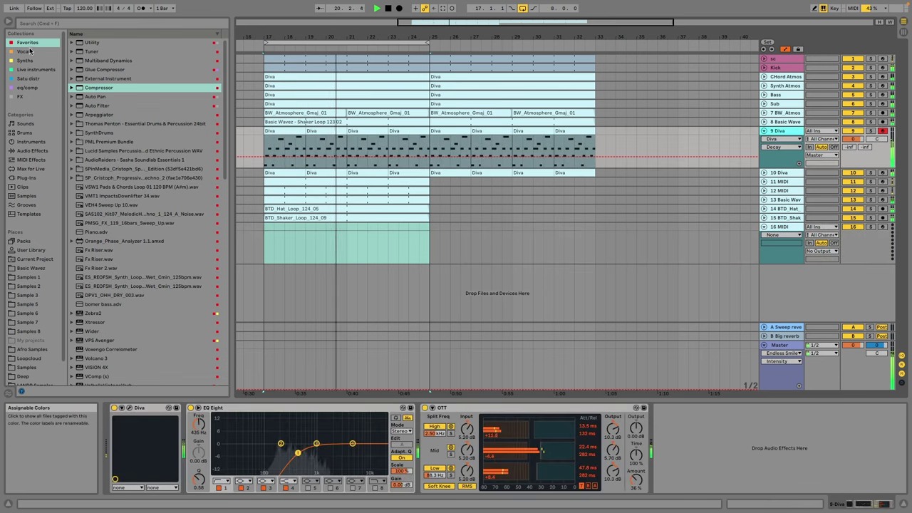
{"action": "left_click", "coordinate": [35, 151]}
{"action": "left_click", "coordinate": [40, 24]}
{"action": "type", "text": "lfo"}
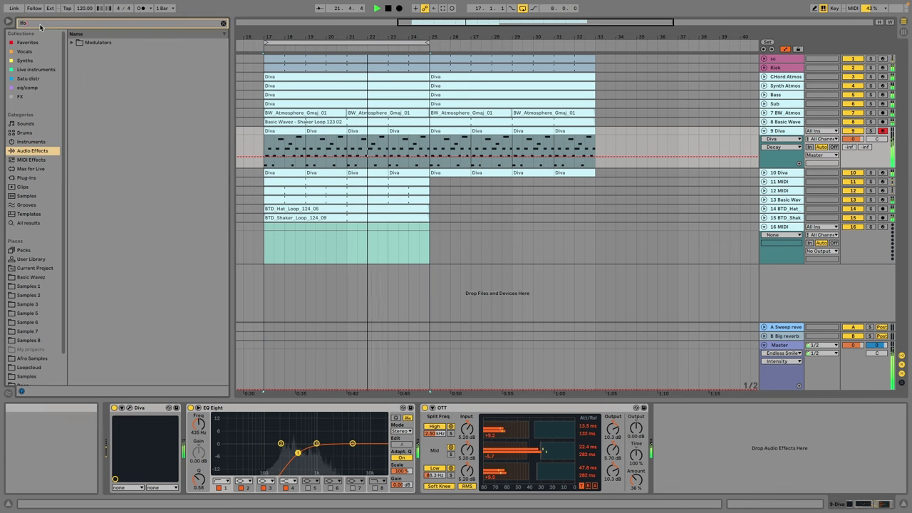
{"action": "double_click", "coordinate": [98, 43]}
{"action": "left_click", "coordinate": [104, 53]}
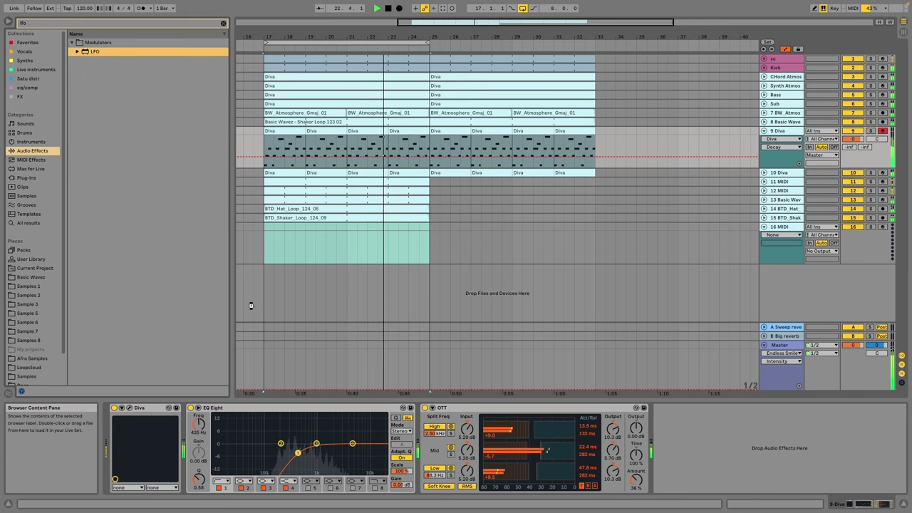
{"action": "key", "text": "Return"}
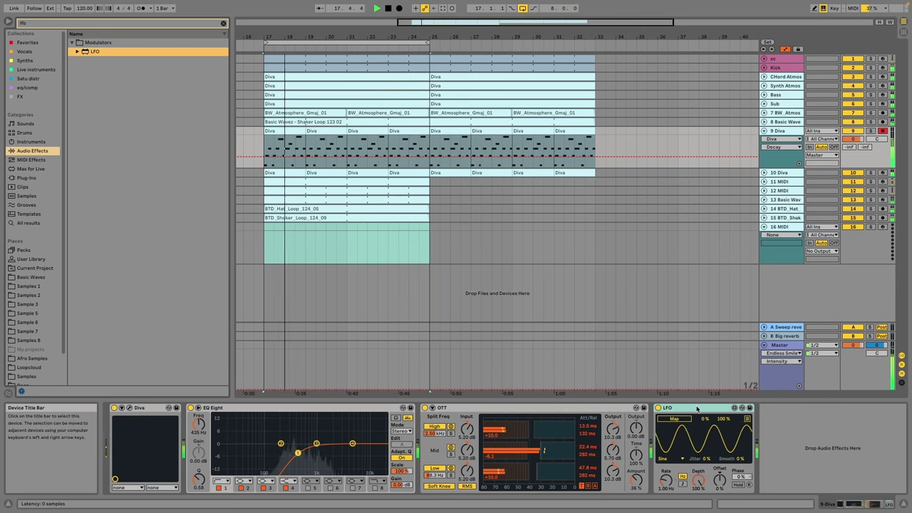
Step: Expose Diva's VCF1 FreqMod2Depth parameter in the device panel and map the LFO to it
{"action": "left_click", "coordinate": [129, 409]}
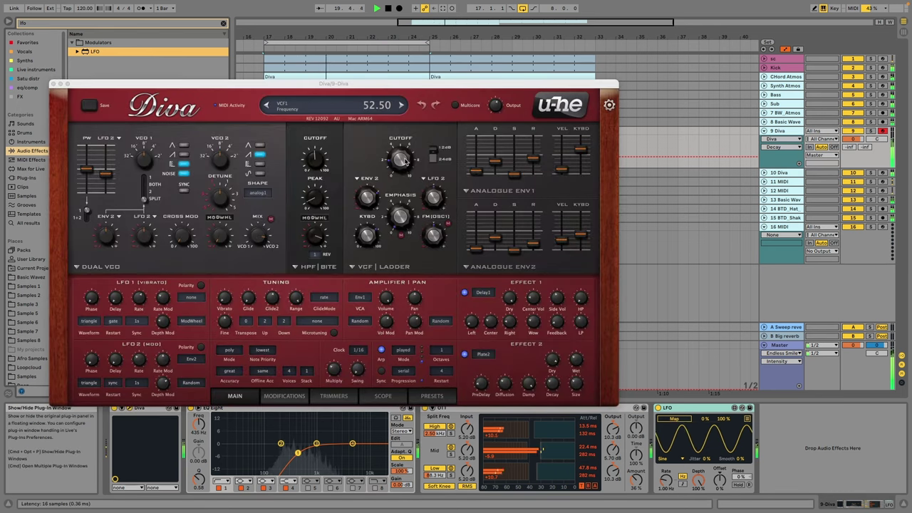
{"action": "left_click", "coordinate": [123, 409]}
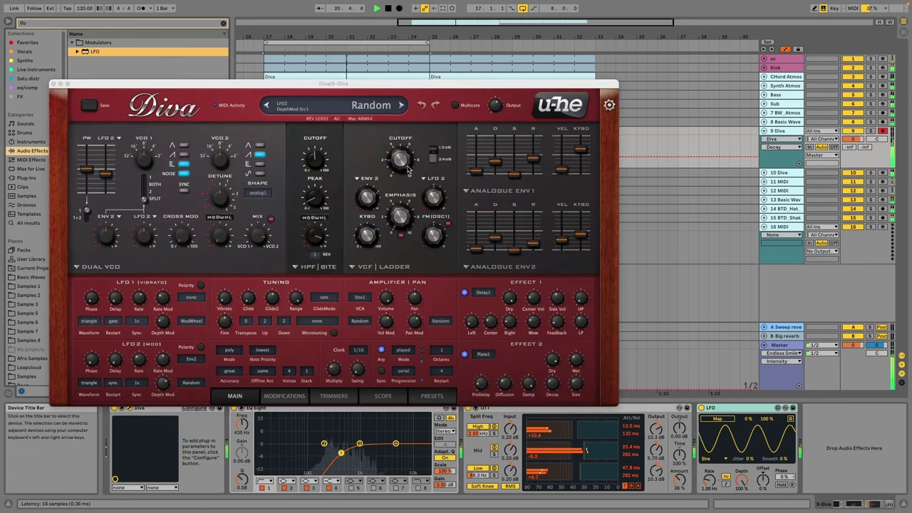
{"action": "left_click_drag", "start_coordinate": [408, 168], "coordinate": [410, 159]}
{"action": "left_click", "coordinate": [196, 409]}
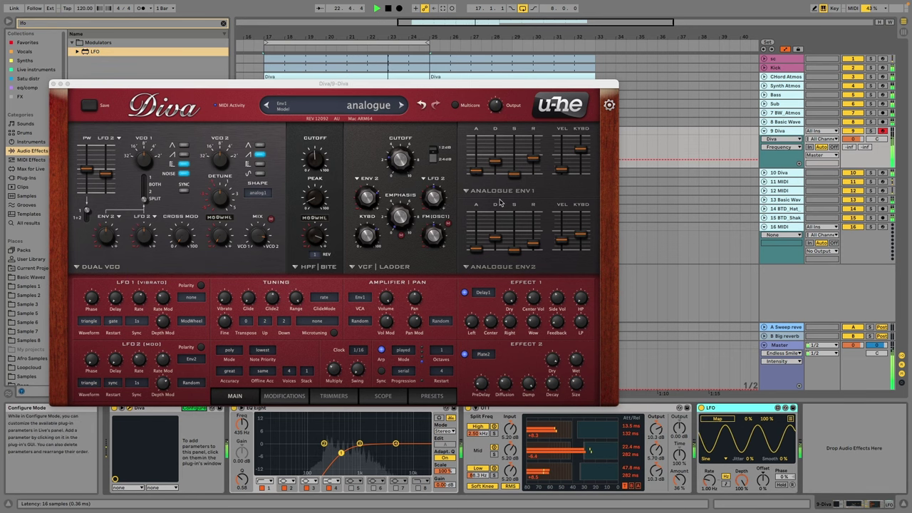
{"action": "left_click", "coordinate": [442, 195]}
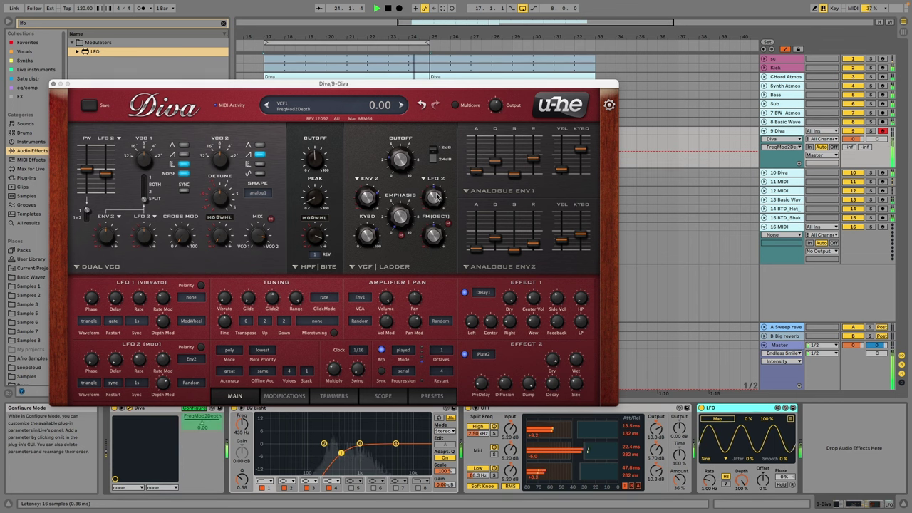
{"action": "left_click", "coordinate": [717, 420]}
{"action": "left_click", "coordinate": [216, 424]}
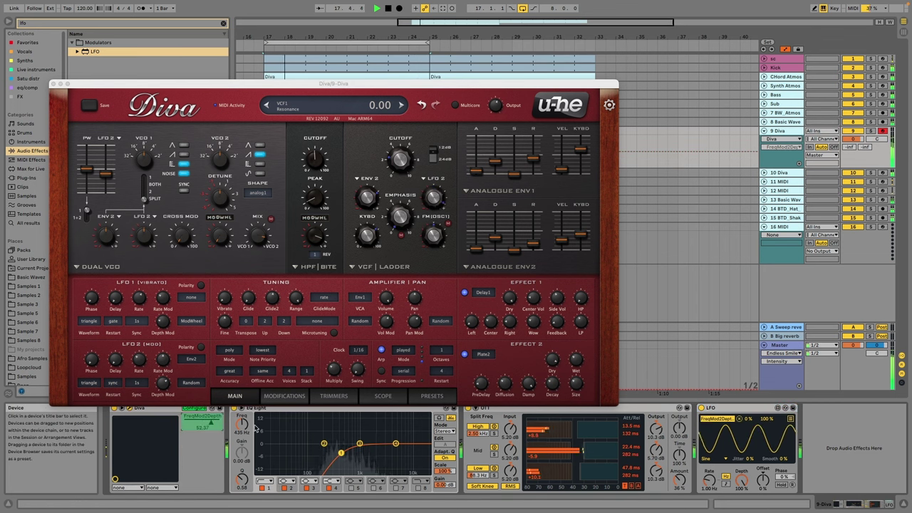
Step: Set the LFO to a Random waveform with a 3.30 Hz rate and 55.9% depth, and fold the 9 Diva track
{"action": "left_click_drag", "start_coordinate": [709, 482], "coordinate": [709, 463]}
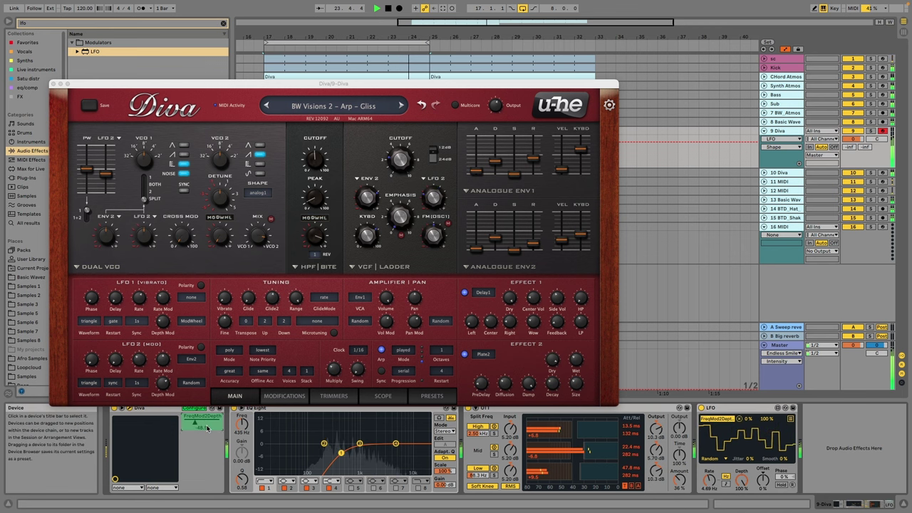
{"action": "left_click_drag", "start_coordinate": [742, 479], "coordinate": [710, 474]}
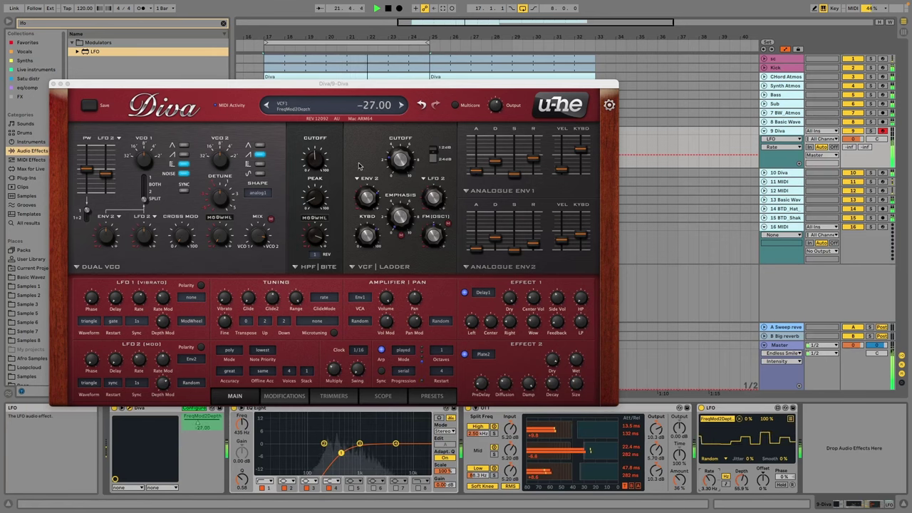
{"action": "left_click", "coordinate": [53, 85]}
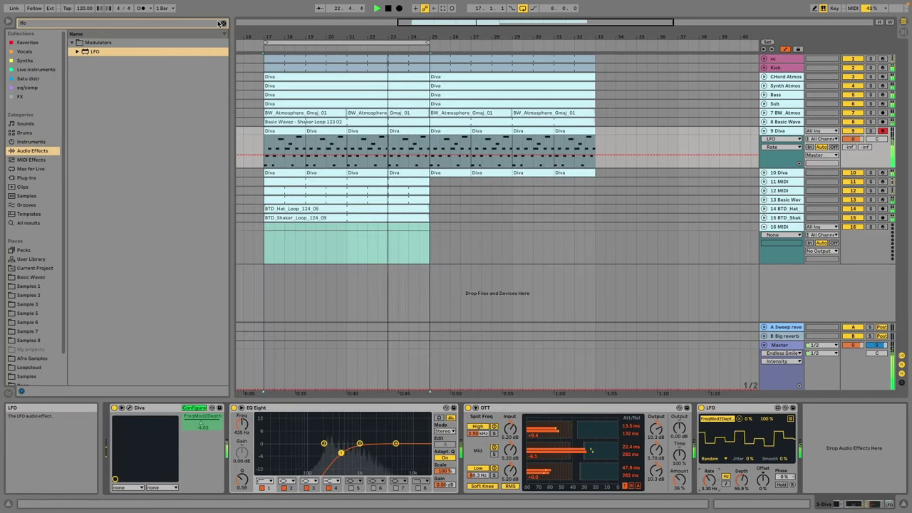
{"action": "key", "text": "Escape"}
{"action": "key", "text": "Left"}
Step: Lower the shaker loop track's volume to -7.5 dB and pan it left, leaving the hat and shaker tracks folded
{"action": "left_click", "coordinate": [776, 185]}
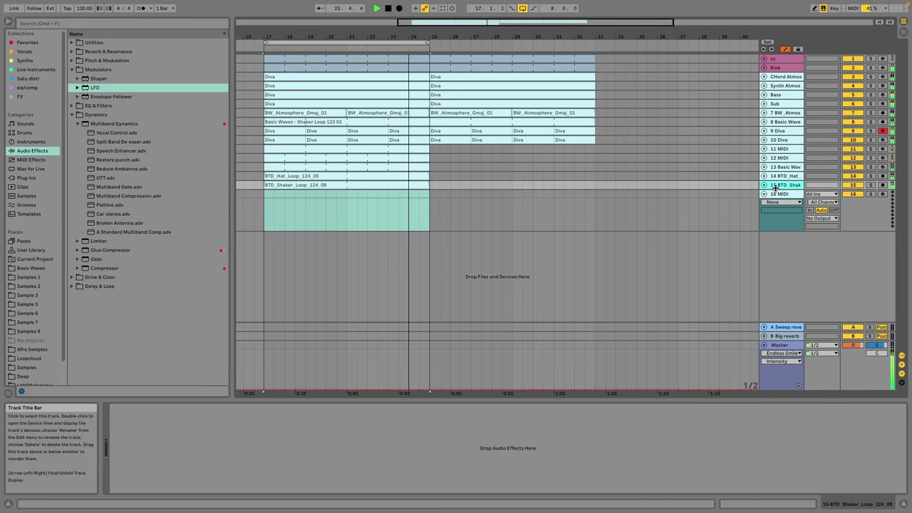
{"action": "scroll", "coordinate": [448, 130], "scroll_direction": "left", "scroll_amount": 2}
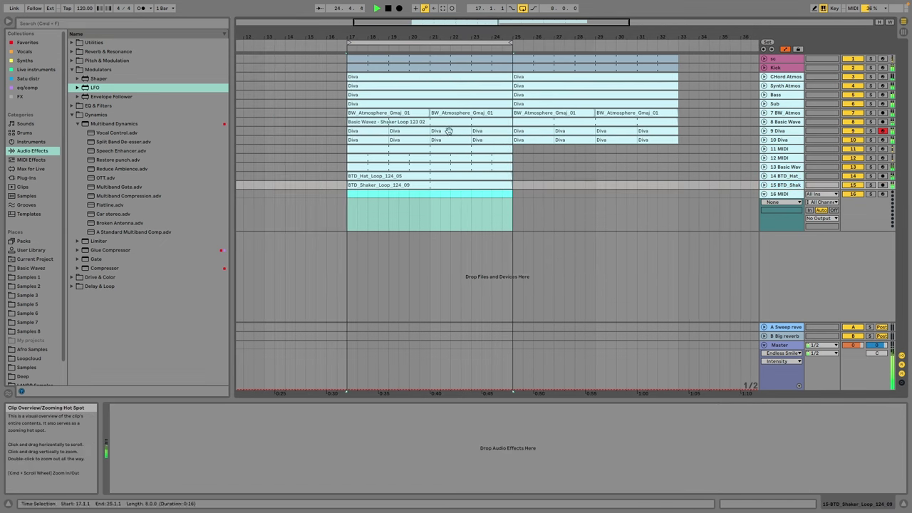
{"action": "left_click", "coordinate": [788, 193]}
{"action": "left_click", "coordinate": [768, 186]}
{"action": "key", "text": "Right"}
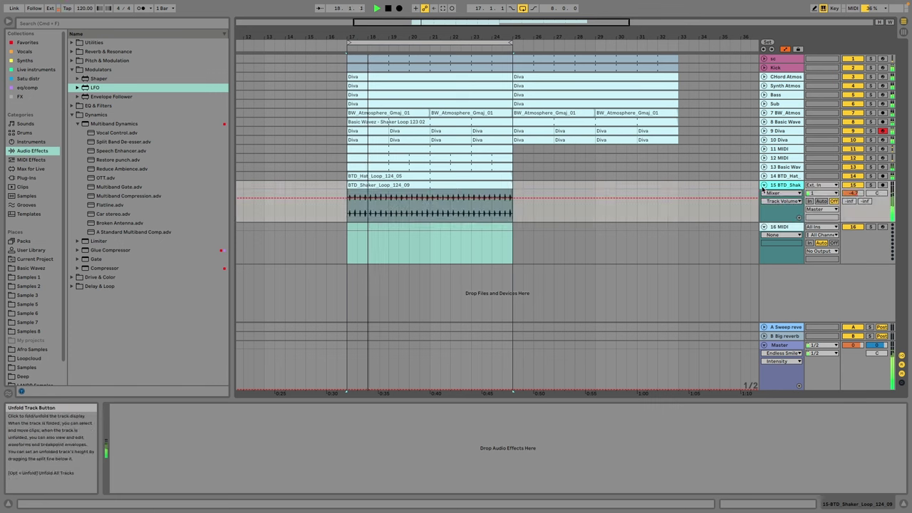
{"action": "left_click", "coordinate": [765, 176]}
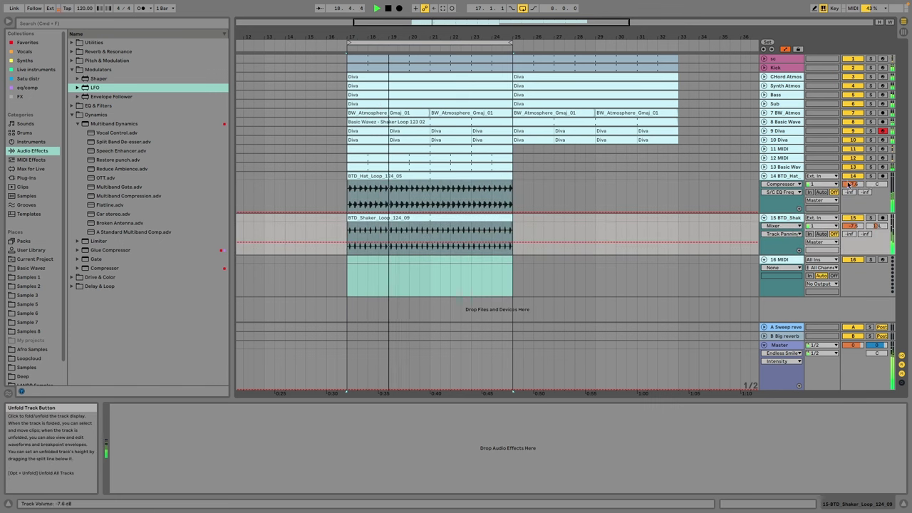
{"action": "left_click", "coordinate": [765, 177]}
{"action": "left_click", "coordinate": [765, 185]}
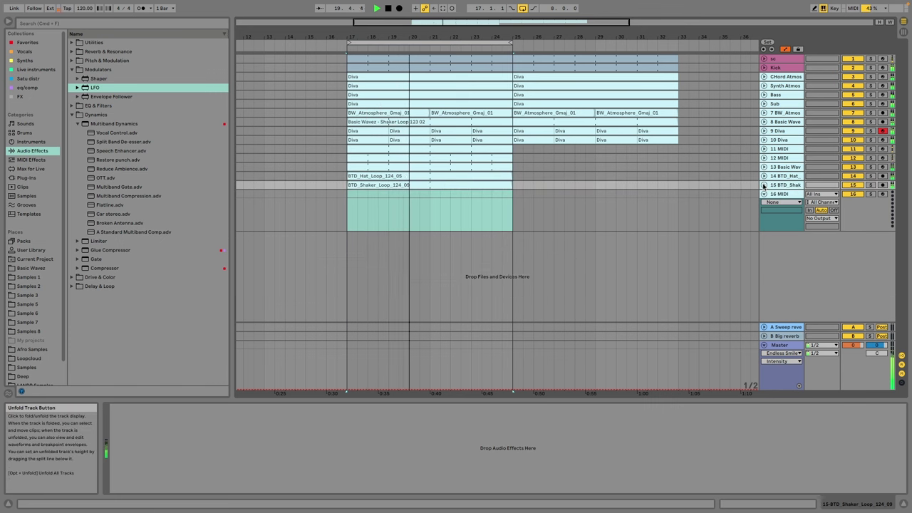
Step: Browse the Sample pack folder in Samples 8 and preview the first two Atmos loops
{"action": "left_click", "coordinate": [790, 194]}
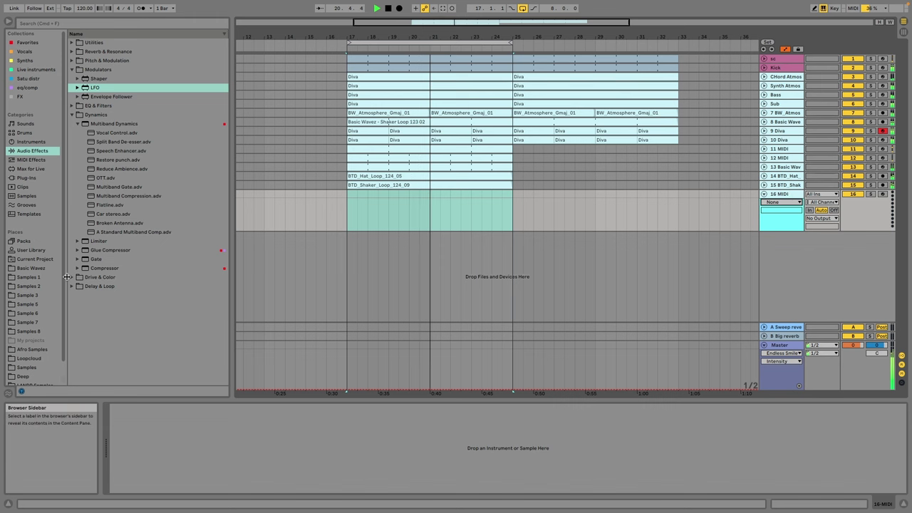
{"action": "left_click", "coordinate": [36, 333]}
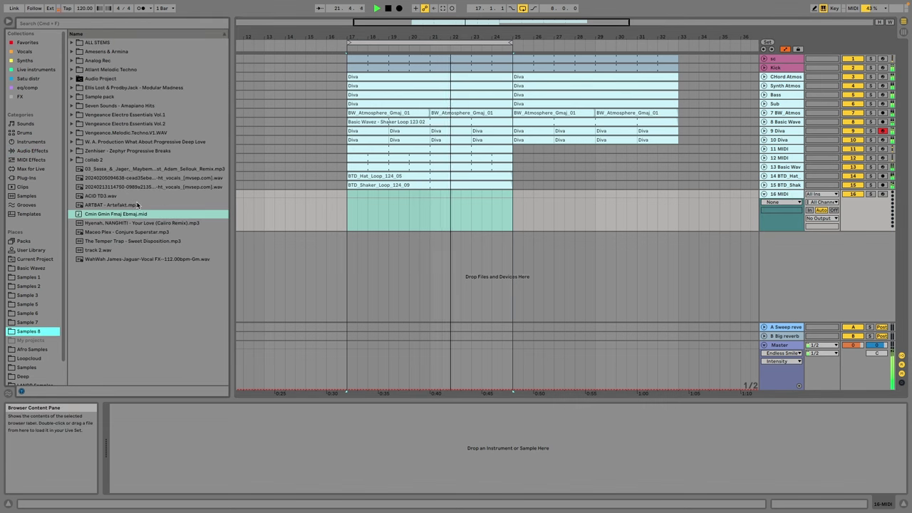
{"action": "double_click", "coordinate": [99, 88]}
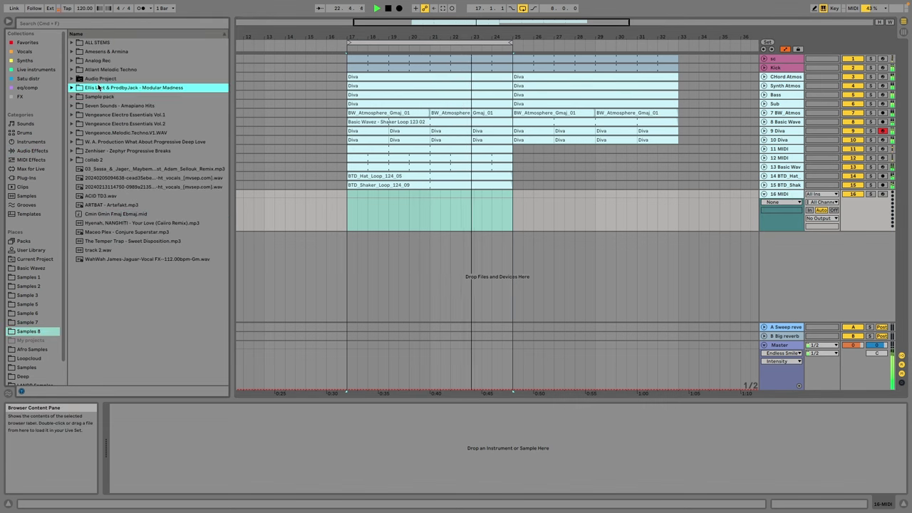
{"action": "double_click", "coordinate": [101, 89]}
{"action": "double_click", "coordinate": [106, 97]}
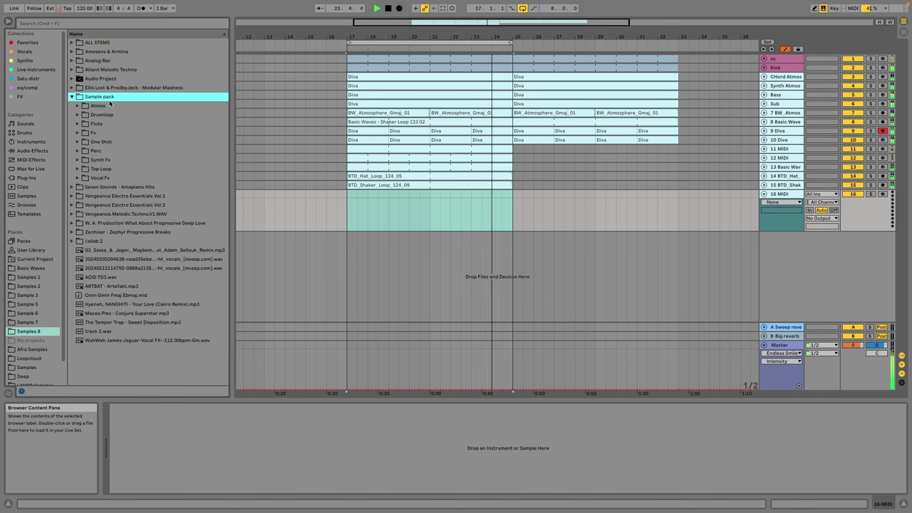
{"action": "double_click", "coordinate": [110, 106]}
{"action": "left_click", "coordinate": [113, 115]}
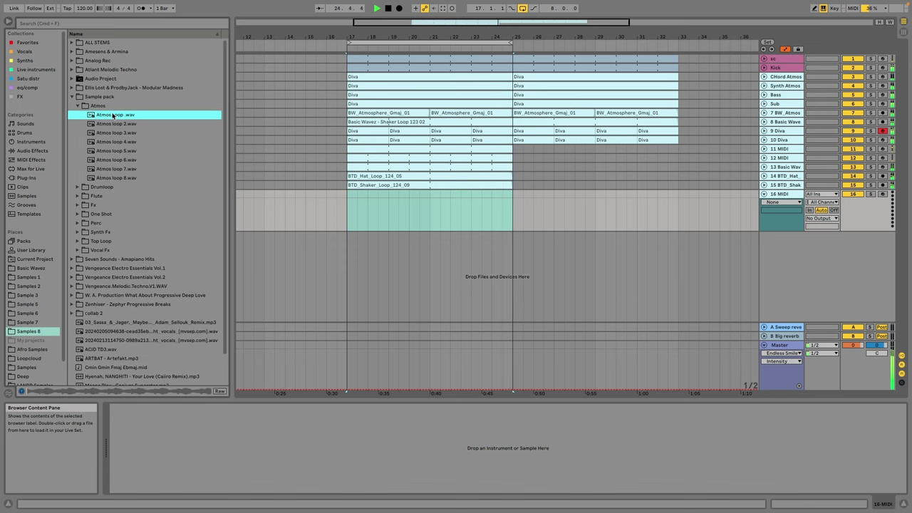
{"action": "left_click", "coordinate": [113, 124]}
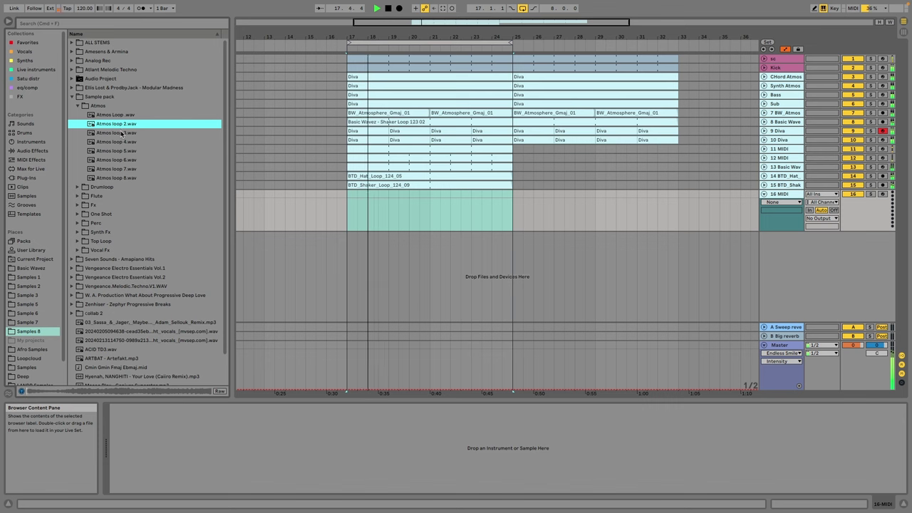
{"action": "double_click", "coordinate": [111, 97]}
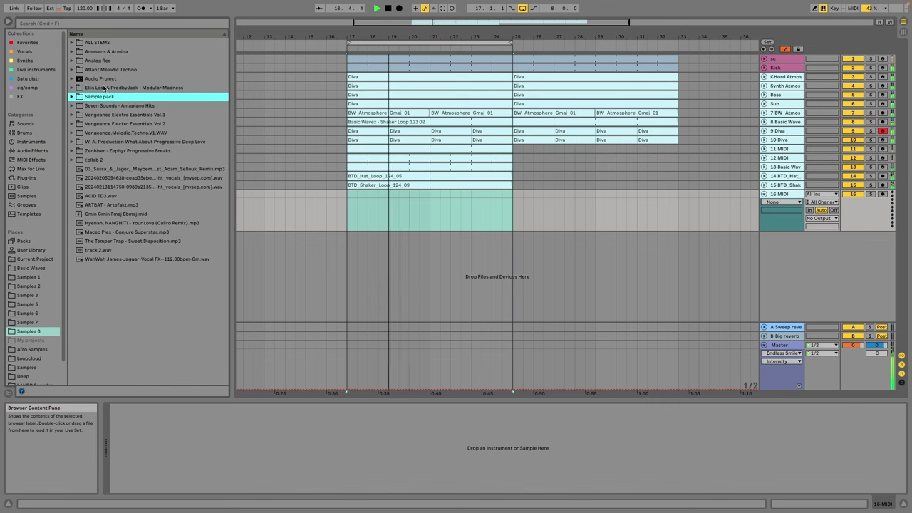
Step: Browse the Basic Wavez drum packs, previewing Bongo C 01 and expanding the Gentle Hats and Shakers folder
{"action": "left_click", "coordinate": [784, 193]}
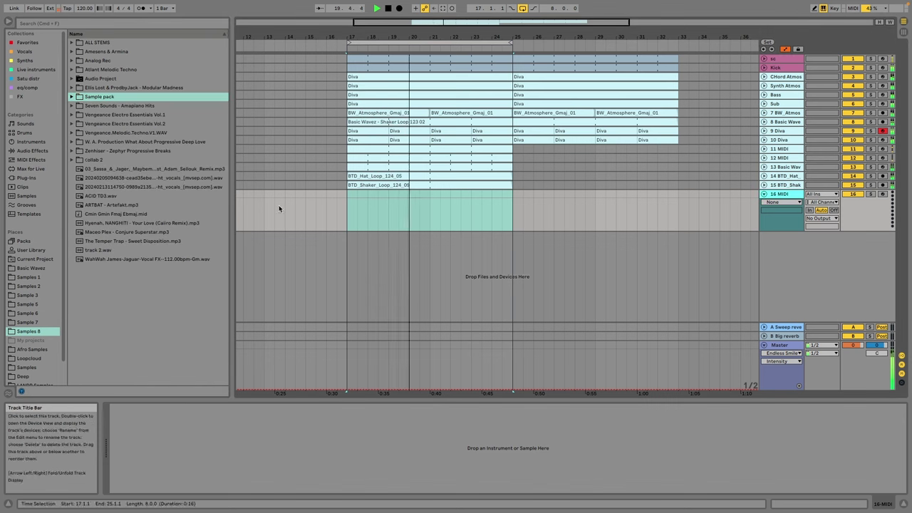
{"action": "left_click", "coordinate": [32, 268]}
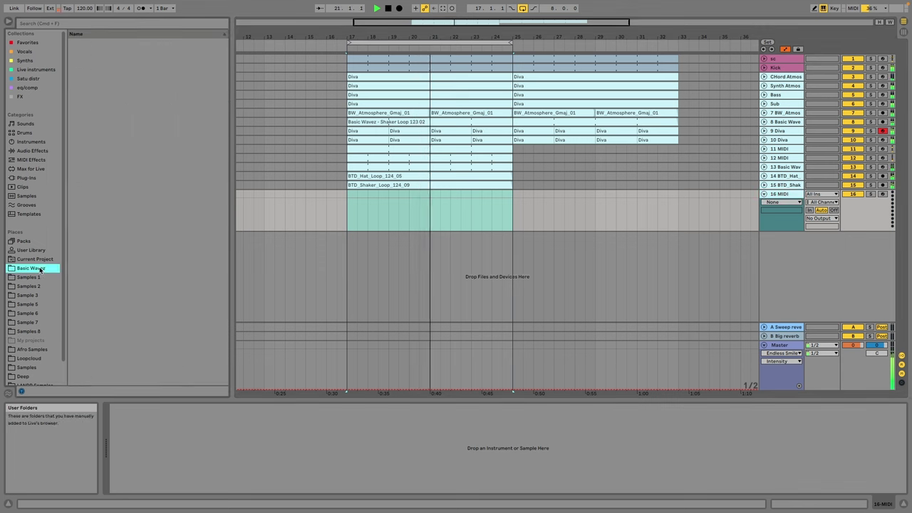
{"action": "left_click", "coordinate": [121, 132]}
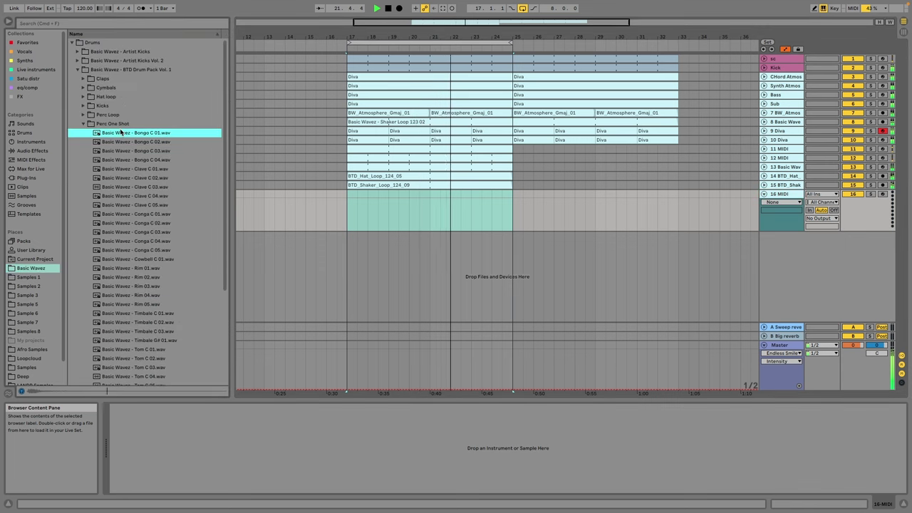
{"action": "double_click", "coordinate": [131, 70]}
{"action": "left_click", "coordinate": [134, 79]}
{"action": "double_click", "coordinate": [130, 87]}
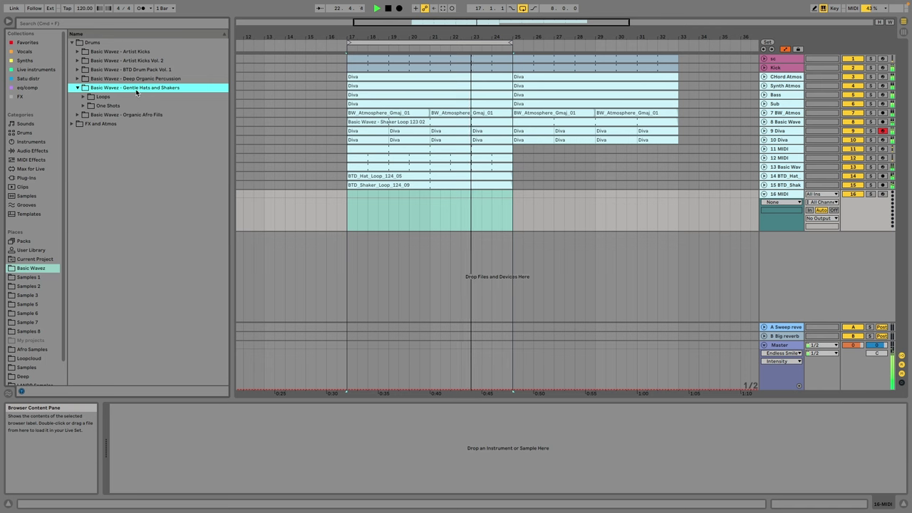
Step: Browse the Basic Wavez FX Mega Pack and preview the Atonal One Shot samples 01 and 02
{"action": "double_click", "coordinate": [127, 114]}
{"action": "double_click", "coordinate": [113, 121]}
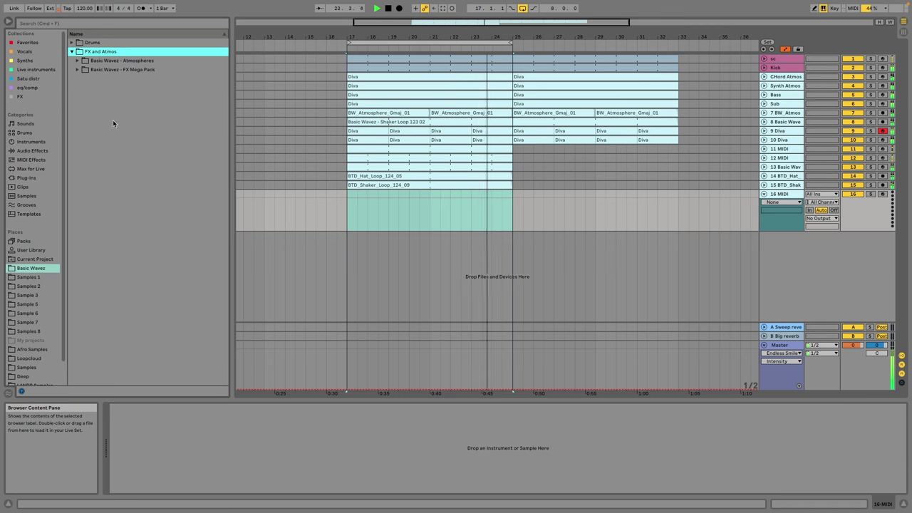
{"action": "double_click", "coordinate": [130, 70]}
{"action": "left_click", "coordinate": [132, 88]}
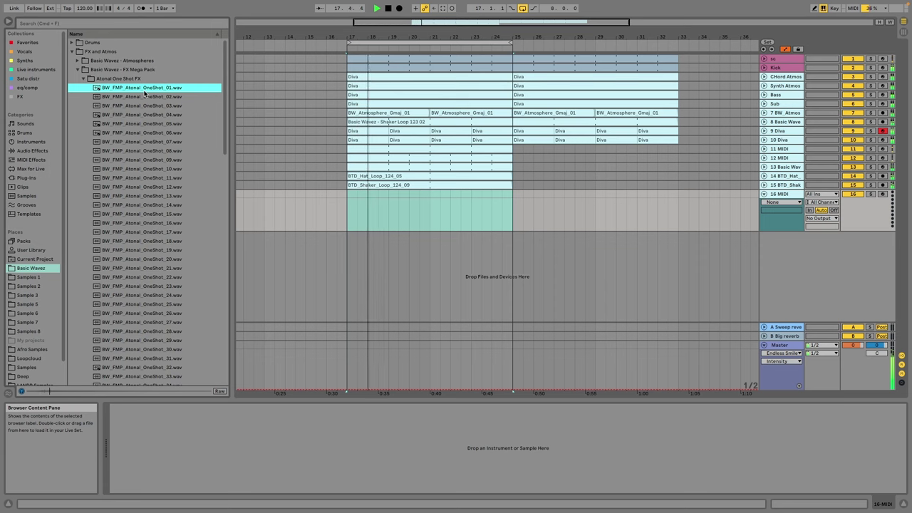
{"action": "left_click", "coordinate": [146, 96]}
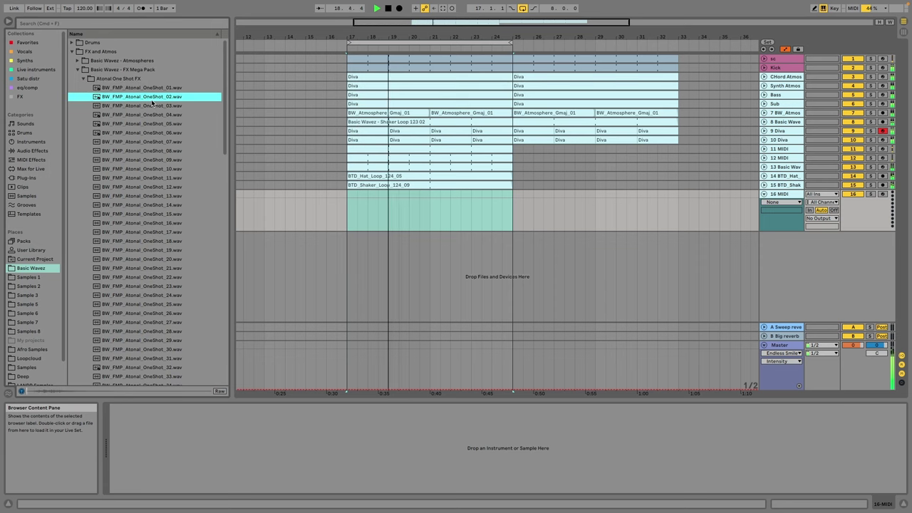
Step: Add EQ Eight to the 10 Diva track and set its first band to a low cut at 441 Hz
{"action": "left_click", "coordinate": [780, 140]}
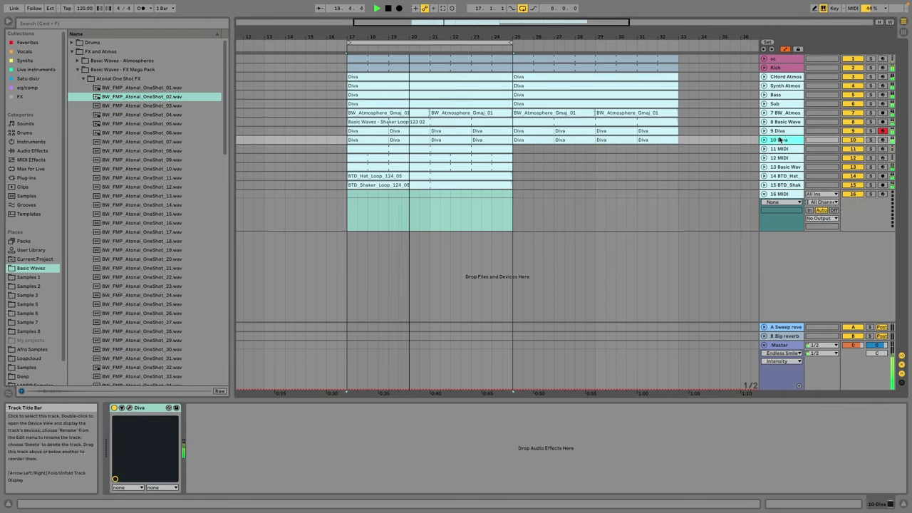
{"action": "key", "text": "Right"}
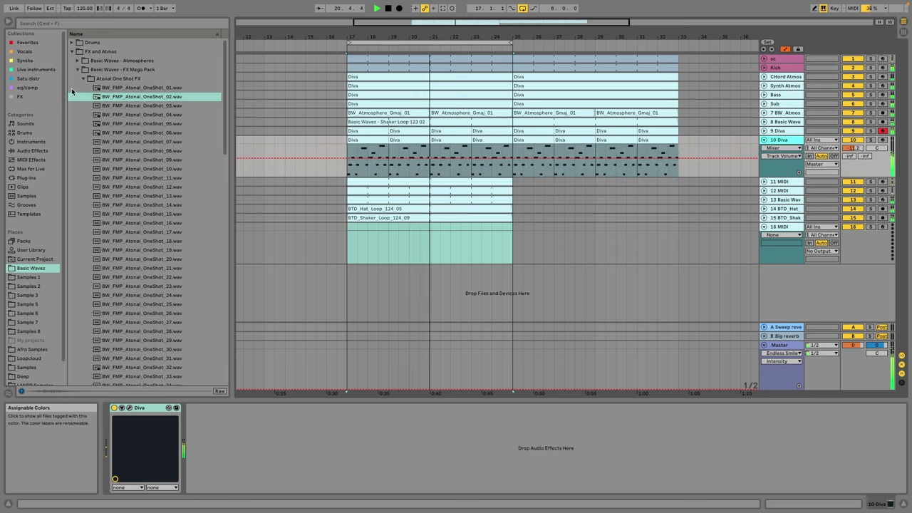
{"action": "left_click", "coordinate": [27, 87]}
{"action": "double_click", "coordinate": [105, 52]}
{"action": "left_click", "coordinate": [221, 481]}
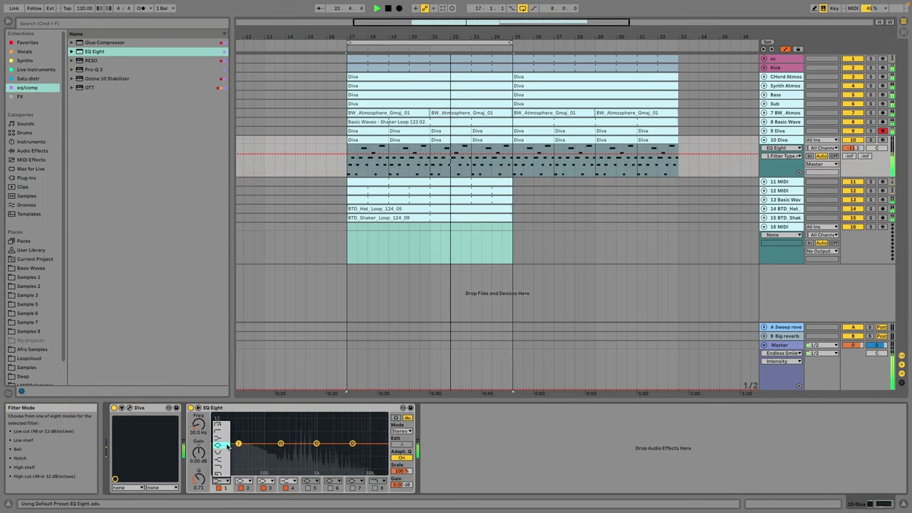
{"action": "left_click", "coordinate": [219, 432]}
{"action": "left_click_drag", "start_coordinate": [199, 424], "coordinate": [198, 368]}
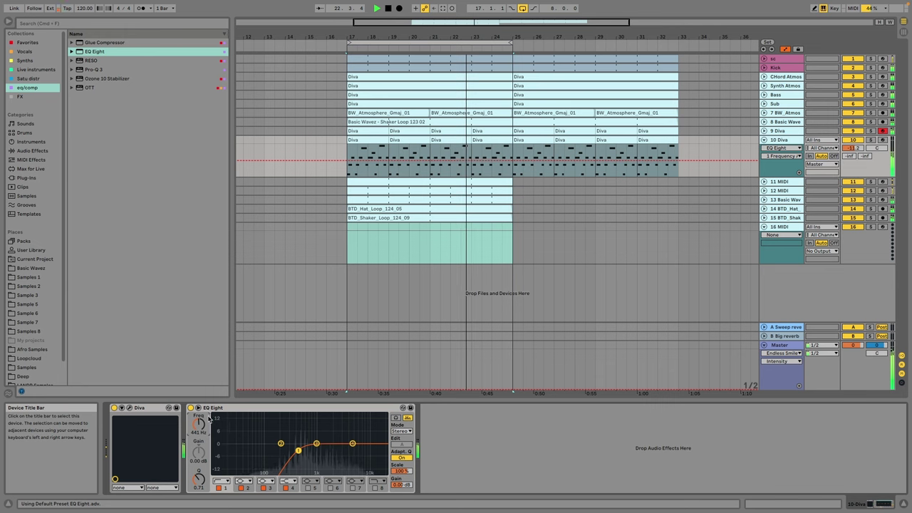
Step: Set the VCF cutoff of the 10 Diva synth to 51.00, then close the plug-in and fold the track
{"action": "left_click", "coordinate": [129, 409]}
{"action": "left_click", "coordinate": [237, 402]}
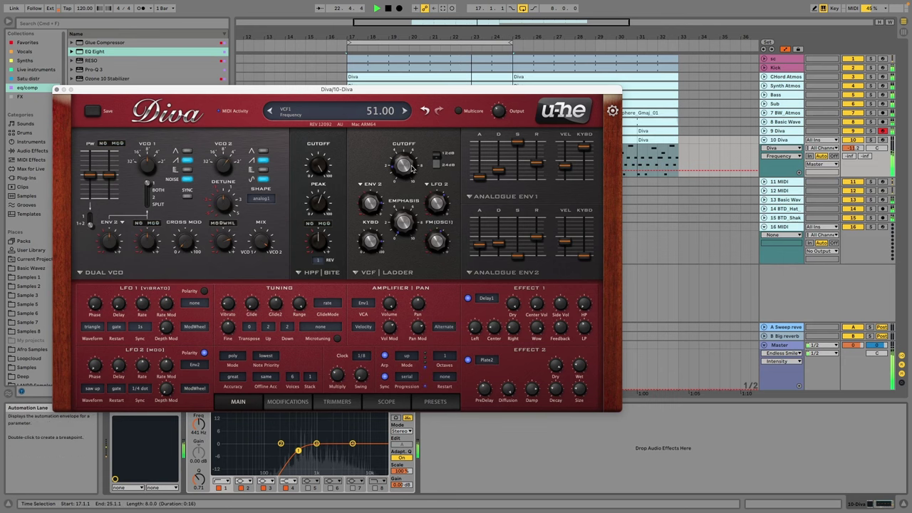
{"action": "left_click", "coordinate": [56, 90]}
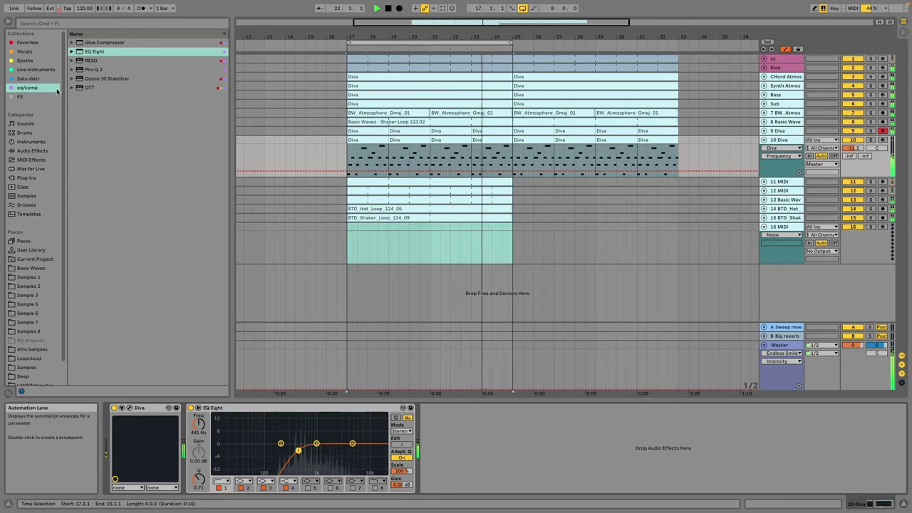
{"action": "left_click", "coordinate": [764, 140]}
Step: Insert an empty half-bar MIDI clip at bar 17 on the 16 MIDI track
{"action": "left_click", "coordinate": [788, 193]}
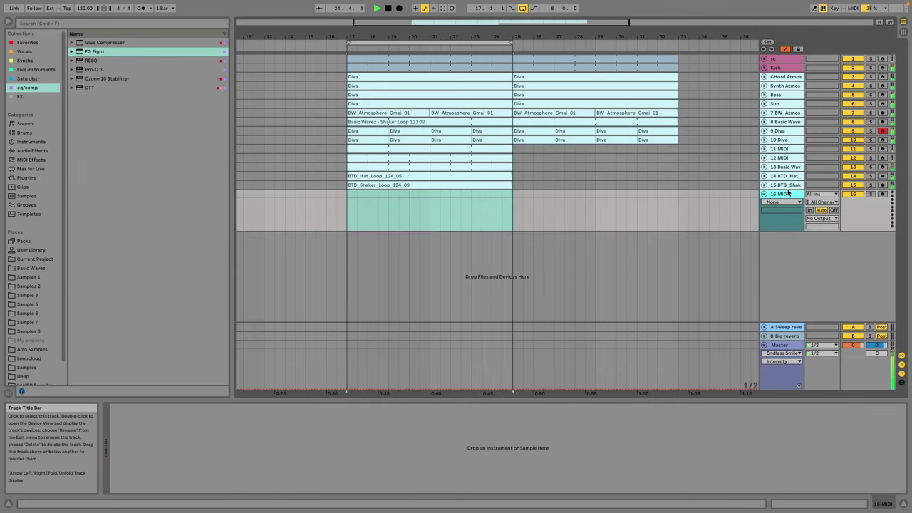
{"action": "left_click", "coordinate": [421, 158]}
{"action": "left_click", "coordinate": [421, 148]}
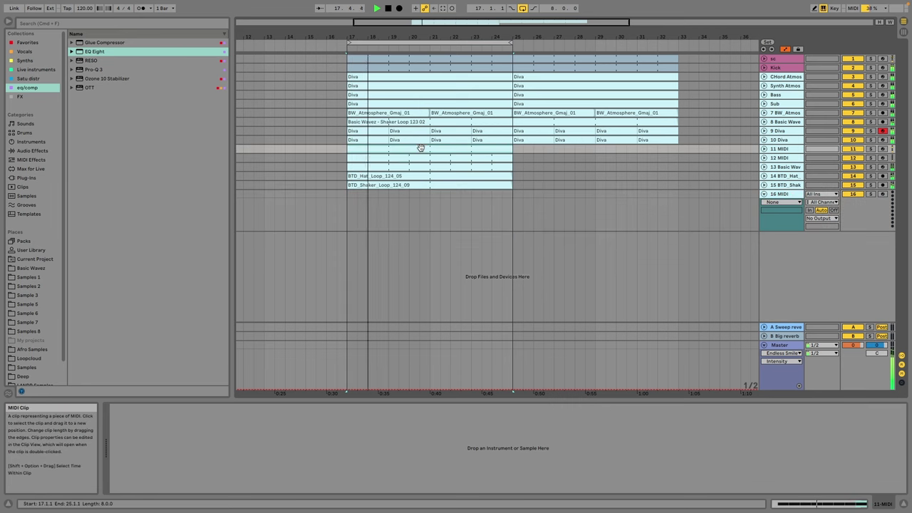
{"action": "left_click", "coordinate": [356, 198]}
{"action": "right_click", "coordinate": [355, 194]}
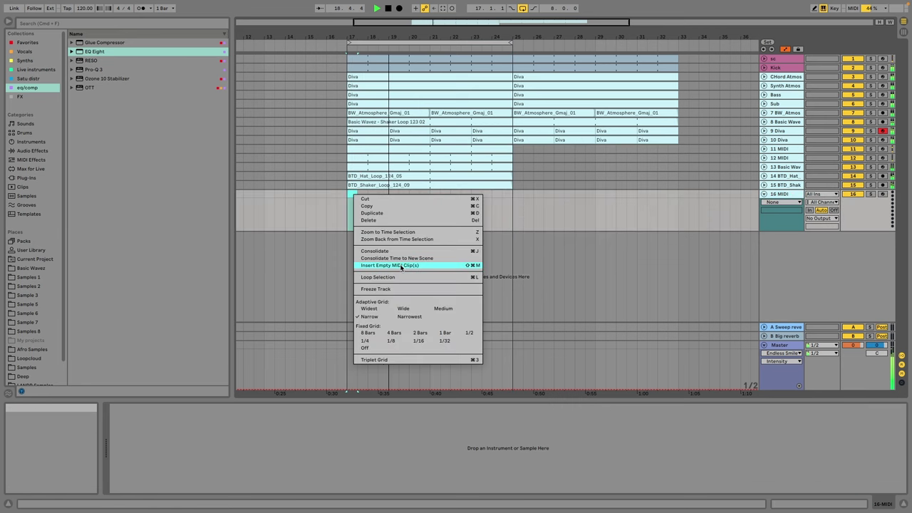
{"action": "left_click", "coordinate": [402, 266]}
Step: Fill the new clip with eight consecutive C3 sixteenth notes
{"action": "double_click", "coordinate": [376, 468]}
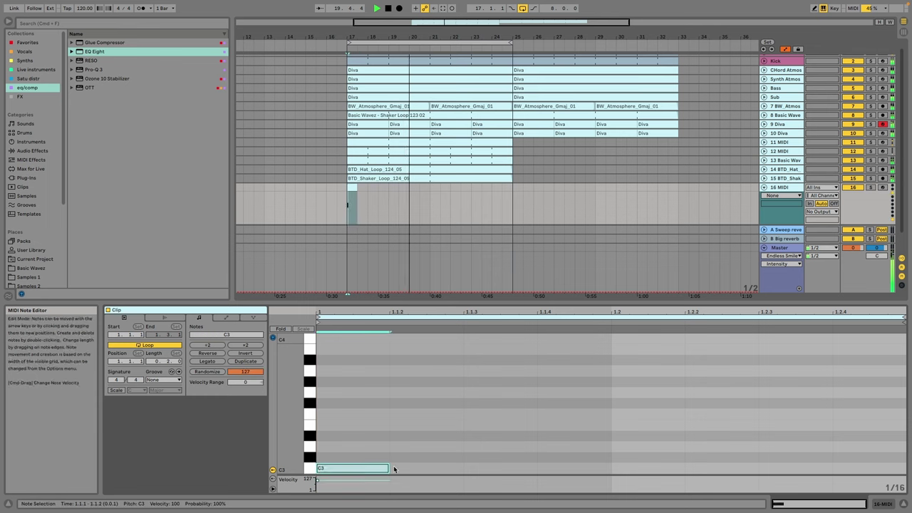
{"action": "key", "text": "super+d"}
{"action": "key", "text": "super+d"}
{"action": "key", "text": "super+d"}
{"action": "left_click_drag", "start_coordinate": [571, 424], "coordinate": [343, 487]}
{"action": "key", "text": "super+d"}
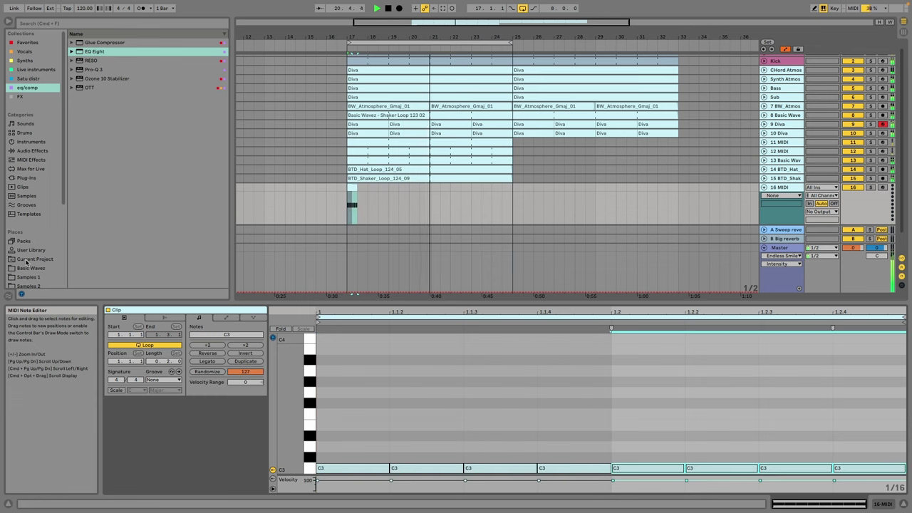
Step: Search the Basic Wavez library for "tamb" and preview Basic Wavez - Tambourine 01 in the BTD Drum Pack
{"action": "scroll", "coordinate": [25, 263], "scroll_direction": "down", "scroll_amount": 3}
{"action": "left_click", "coordinate": [37, 173]}
{"action": "left_click", "coordinate": [44, 24]}
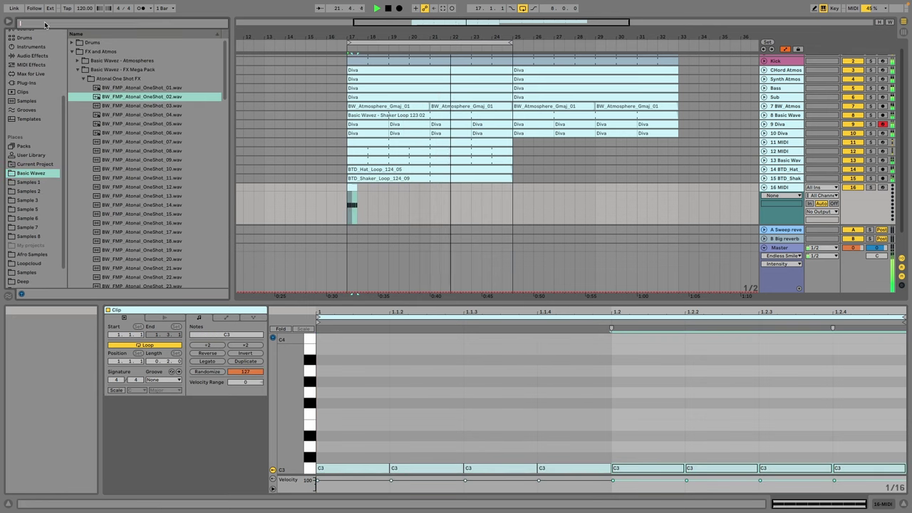
{"action": "type", "text": "tamb"}
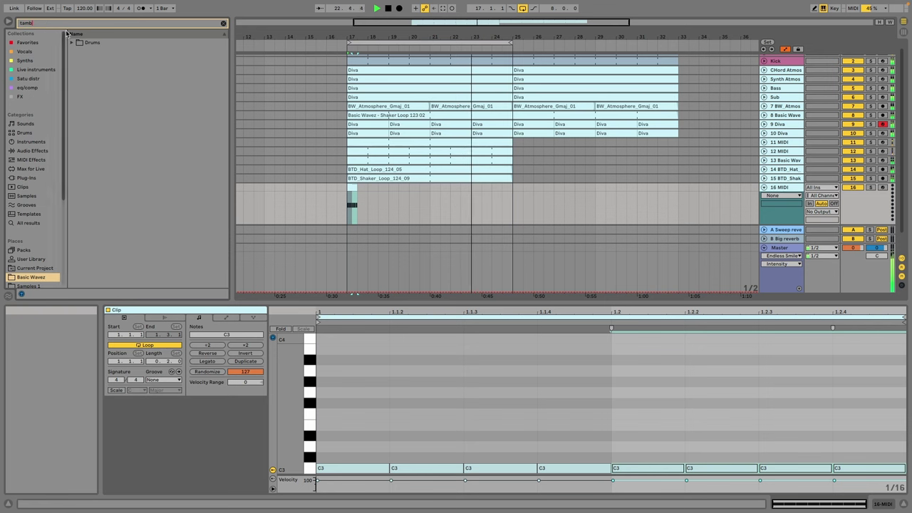
{"action": "left_click", "coordinate": [107, 62]}
{"action": "left_click", "coordinate": [106, 62]}
{"action": "left_click", "coordinate": [106, 70]}
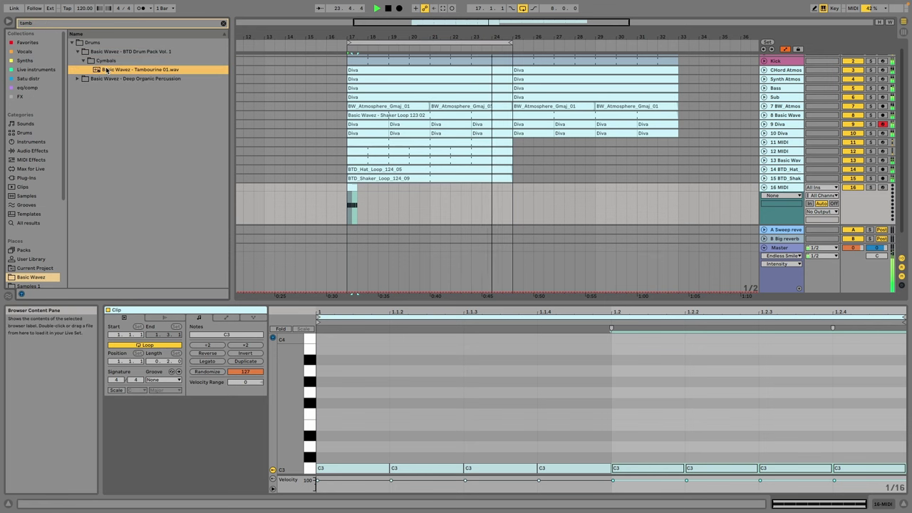
Step: Audition the processed tambourine one shots in Deep Organic Percussion and load Tambourine One Shot Processed 02 onto track 16
{"action": "double_click", "coordinate": [130, 79]}
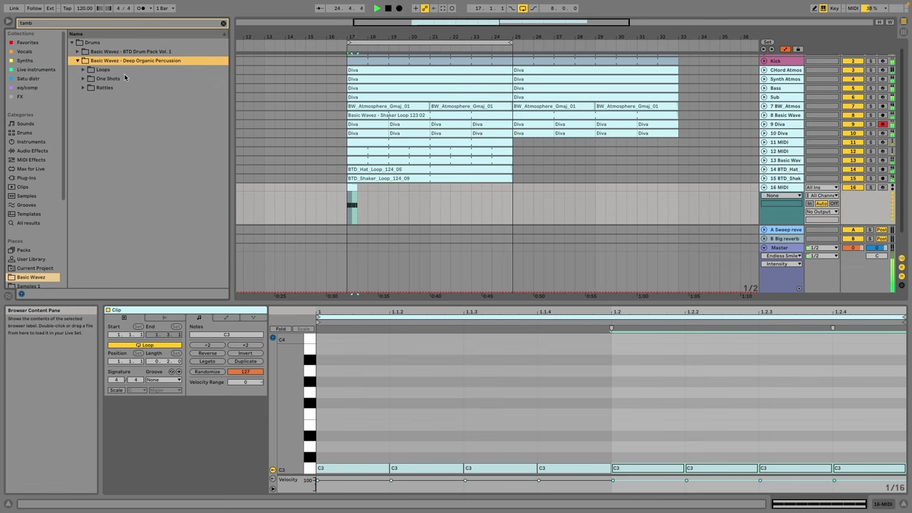
{"action": "double_click", "coordinate": [119, 78]}
{"action": "double_click", "coordinate": [121, 87]}
{"action": "left_click", "coordinate": [137, 97]}
{"action": "left_click", "coordinate": [146, 106]}
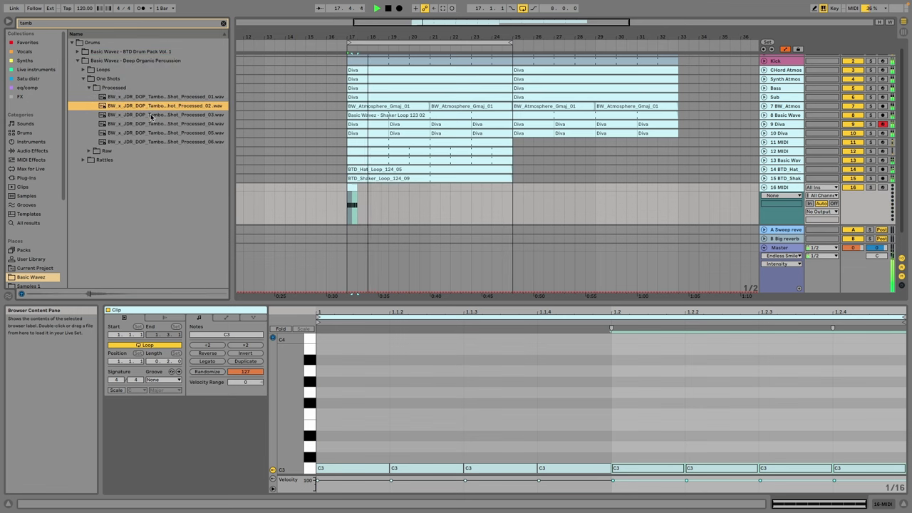
{"action": "left_click", "coordinate": [152, 115]}
{"action": "double_click", "coordinate": [160, 106]}
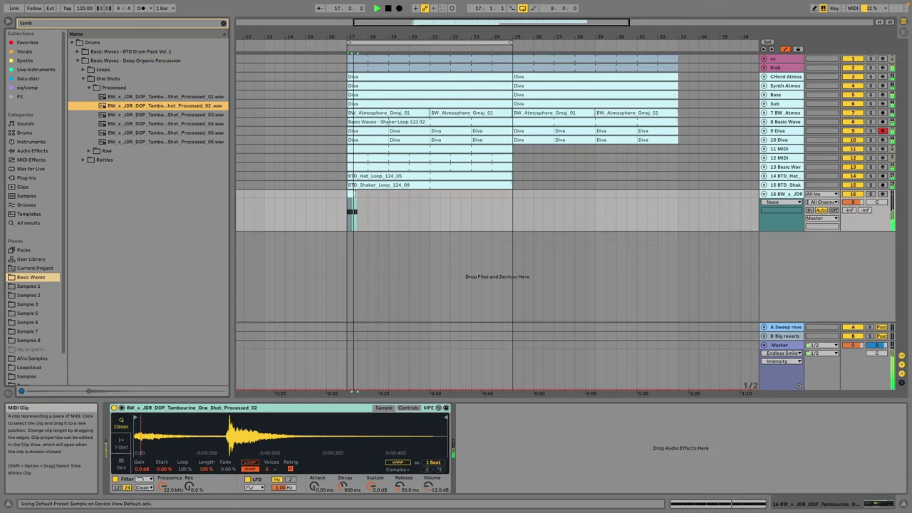
Step: Extend the tambourine clip to bar 25 and trim the sample's end to just before its main hit, toggling Snap
{"action": "left_click_drag", "start_coordinate": [355, 194], "coordinate": [513, 209]}
{"action": "left_click_drag", "start_coordinate": [445, 417], "coordinate": [228, 420]}
{"action": "left_click", "coordinate": [249, 469]}
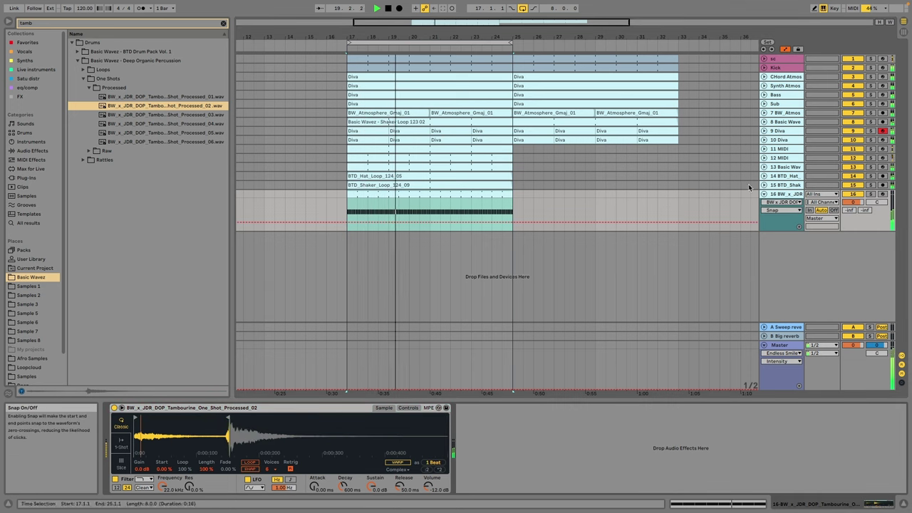
Step: Insert a new MIDI track below the tambourine track
{"action": "right_click", "coordinate": [774, 254]}
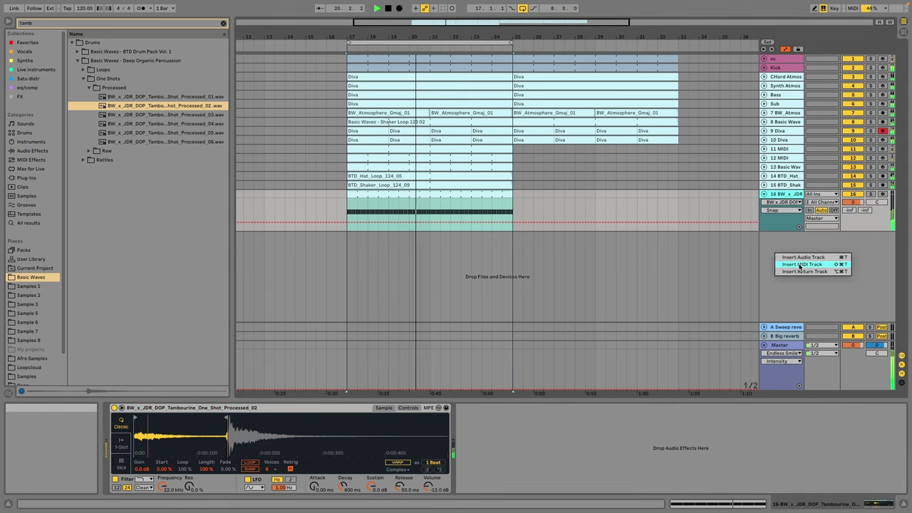
{"action": "left_click", "coordinate": [800, 264]}
Step: Copy the hat loop track's sidechain Compressor to the tambourine track, with a -16.4 dB threshold and 0.2 dB track volume
{"action": "left_click", "coordinate": [782, 200]}
{"action": "left_click", "coordinate": [818, 178]}
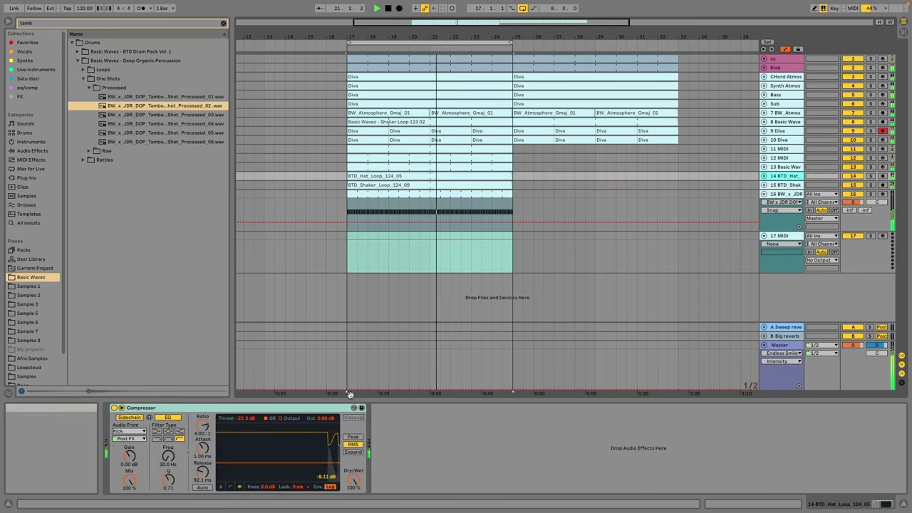
{"action": "left_click", "coordinate": [788, 194]}
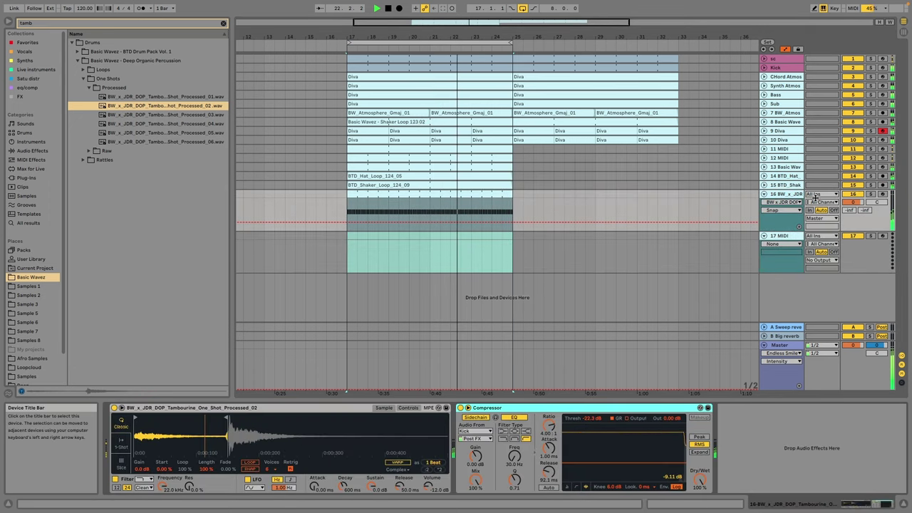
{"action": "left_click_drag", "start_coordinate": [853, 201], "coordinate": [848, 202]}
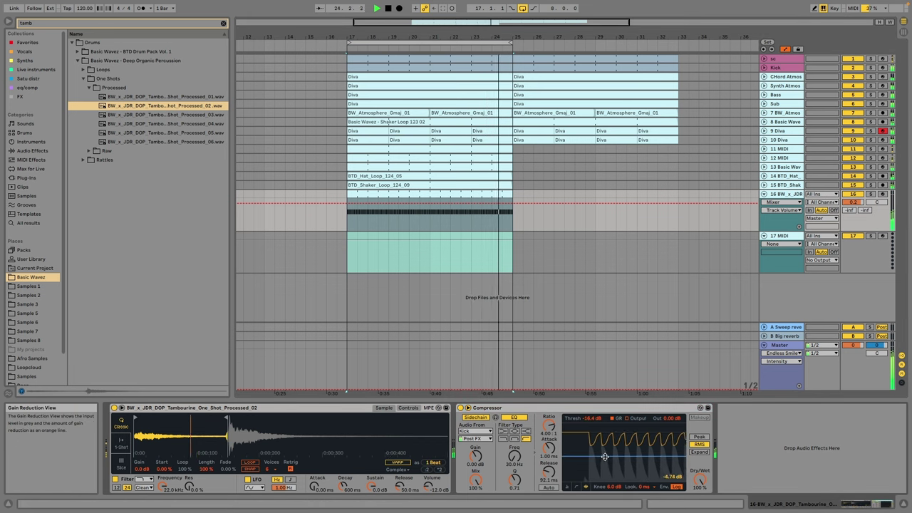
Step: Clear the sample search and load the Diva synth onto the 17 MIDI track, closing its plug-in window
{"action": "left_click", "coordinate": [779, 244]}
{"action": "left_click", "coordinate": [779, 243]}
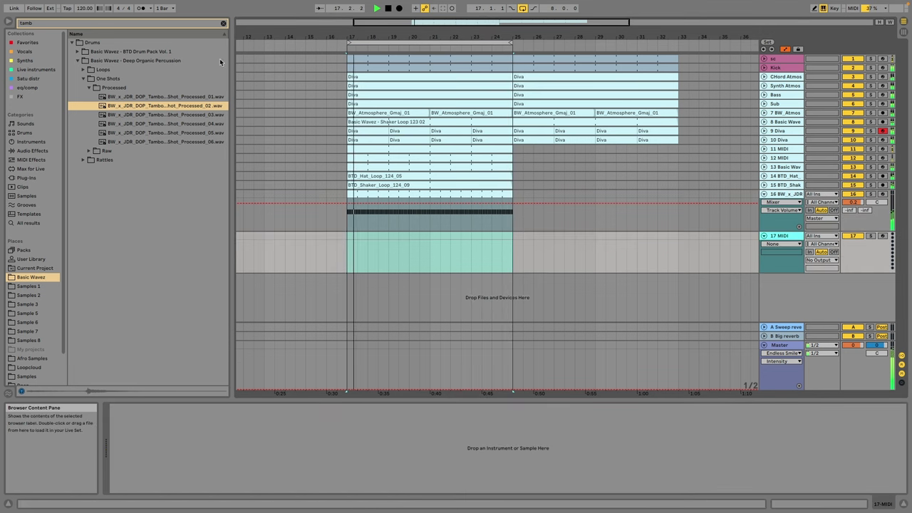
{"action": "left_click", "coordinate": [223, 22]}
{"action": "left_click", "coordinate": [14, 61]}
{"action": "double_click", "coordinate": [89, 88]}
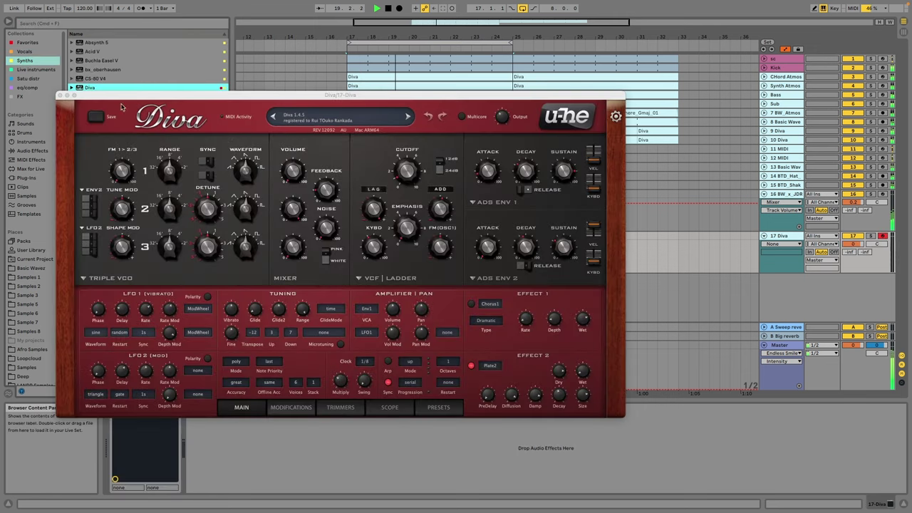
{"action": "left_click", "coordinate": [62, 95]}
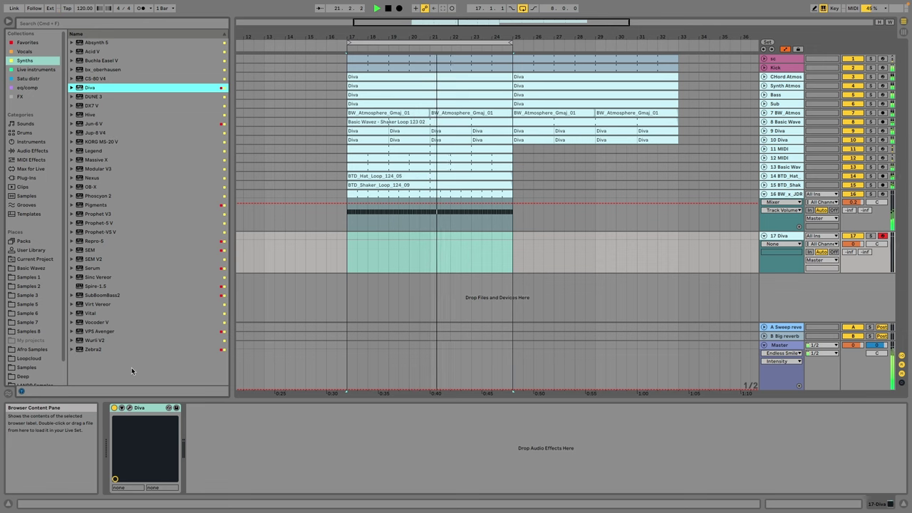
Step: Fold the tambourine track and insert a new audio track directly below it
{"action": "left_click", "coordinate": [773, 195]}
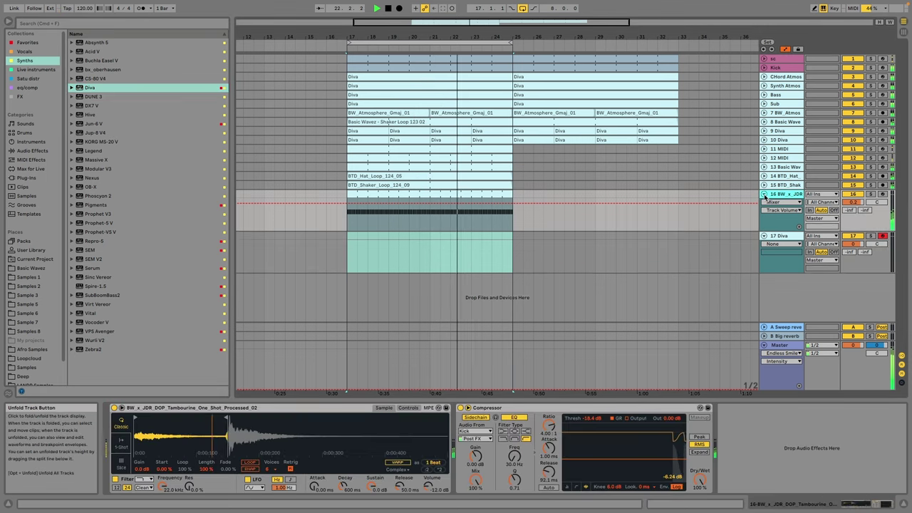
{"action": "right_click", "coordinate": [764, 197]}
{"action": "left_click", "coordinate": [795, 254]}
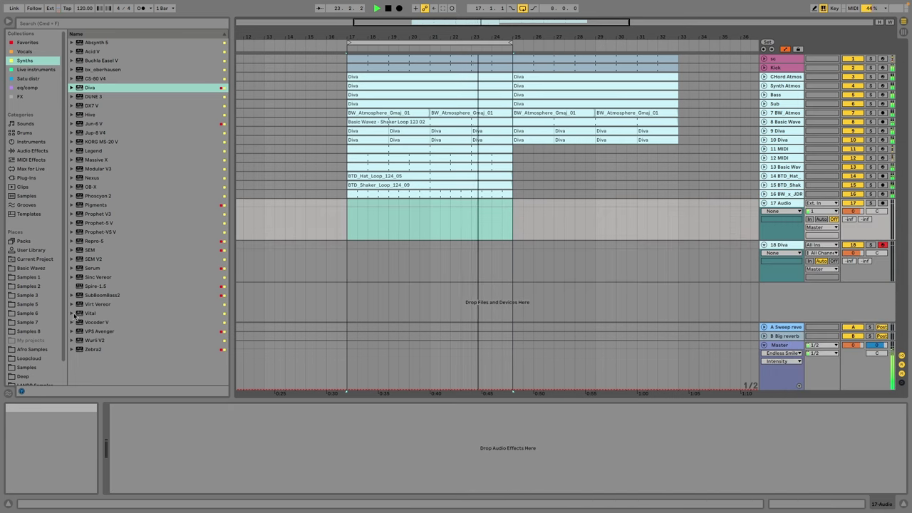
Step: Open the Basic Wavez sample folder and narrow the listing to the subfolders of its FX Mega Pack
{"action": "left_click", "coordinate": [29, 268]}
{"action": "left_click", "coordinate": [29, 278]}
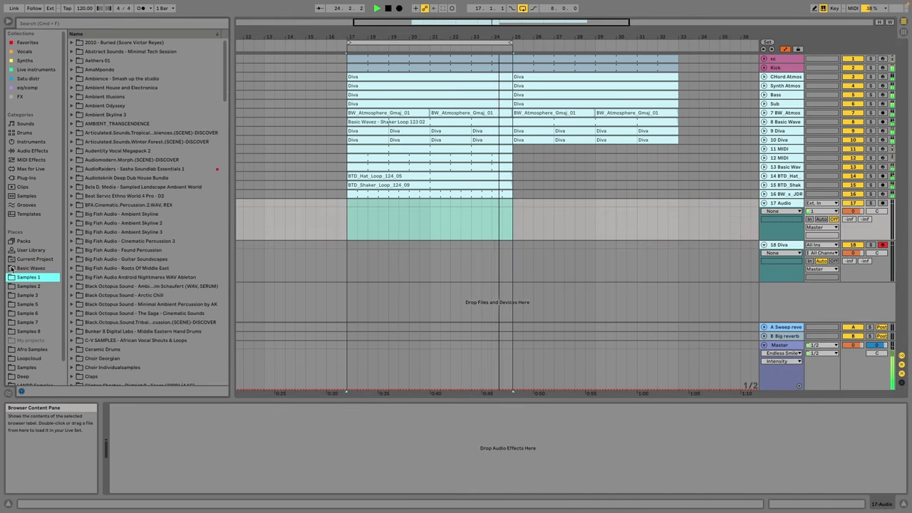
{"action": "left_click", "coordinate": [11, 268]}
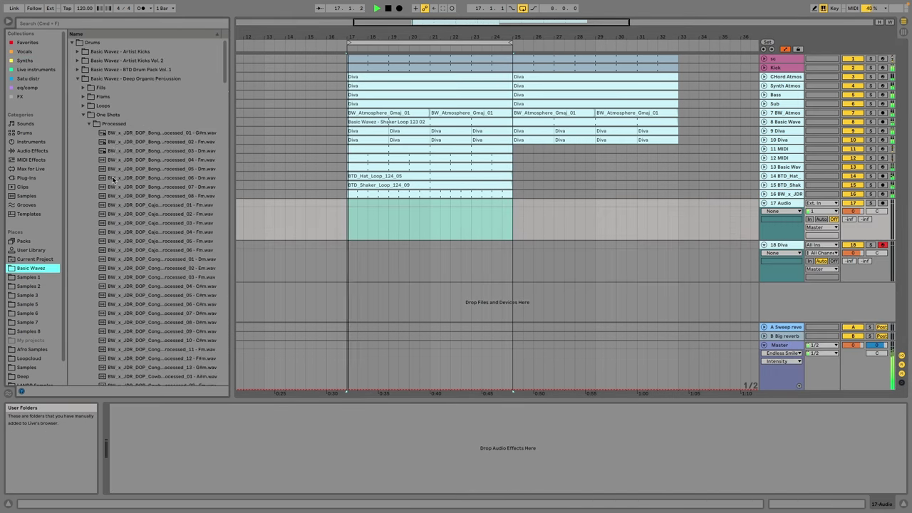
{"action": "double_click", "coordinate": [114, 79]}
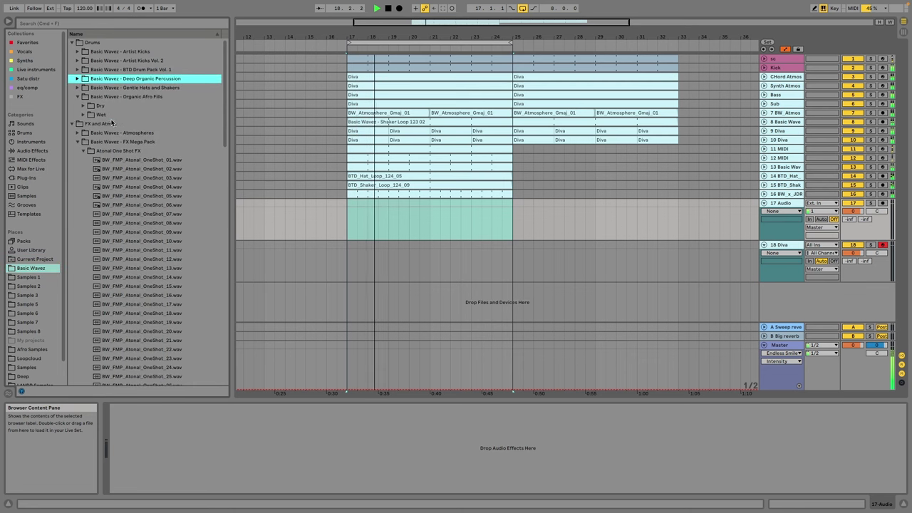
{"action": "left_click", "coordinate": [110, 123]}
{"action": "left_click", "coordinate": [110, 122]}
{"action": "left_click", "coordinate": [106, 69]}
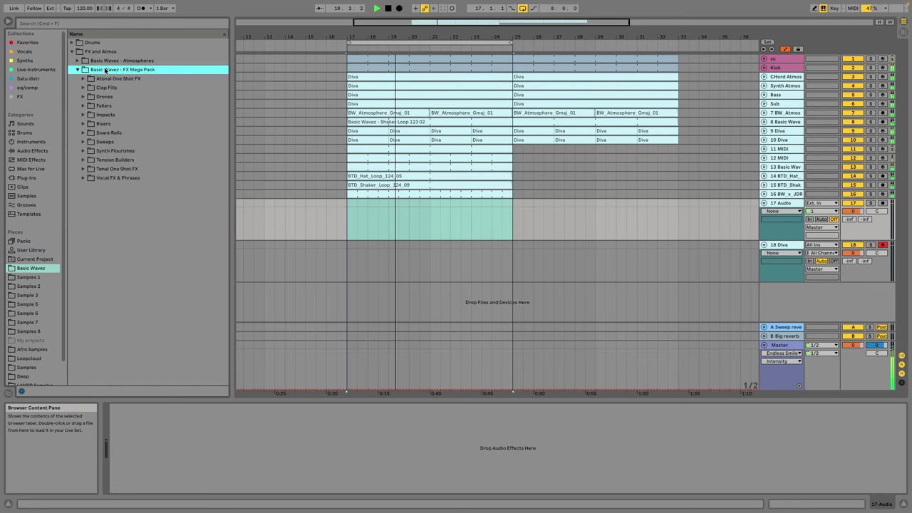
Step: Audition the F_14 and F_13 tension builder samples from the FX Mega Pack
{"action": "left_click", "coordinate": [118, 171]}
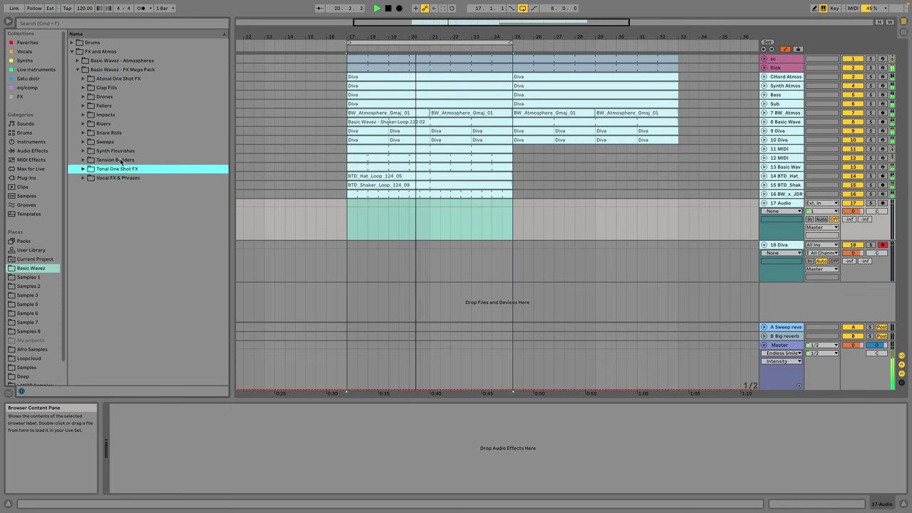
{"action": "left_click", "coordinate": [121, 161]}
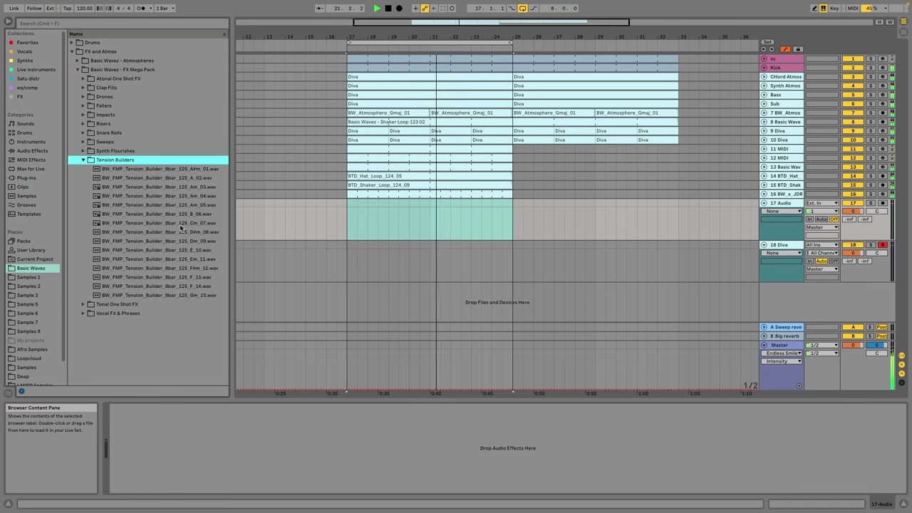
{"action": "left_click", "coordinate": [189, 286]}
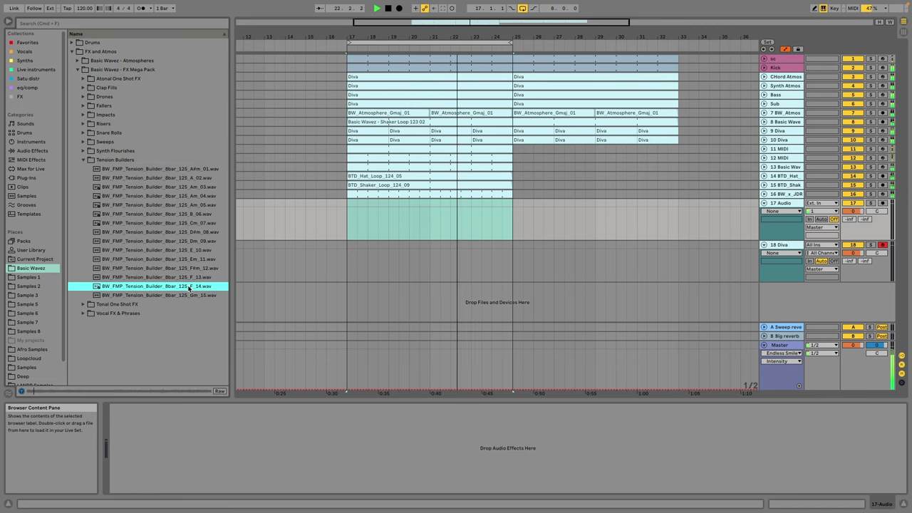
{"action": "left_click", "coordinate": [191, 278]}
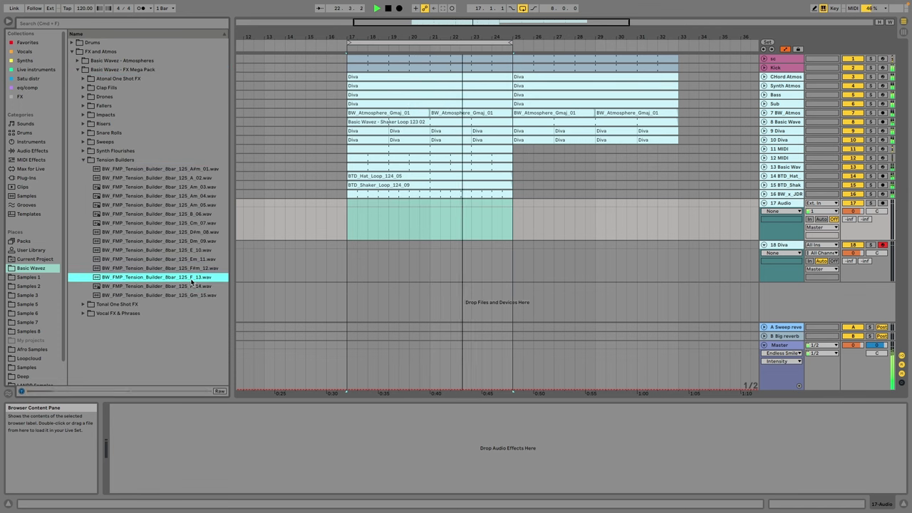
Step: Audition samples from the Vocal FX & Phrases folder, including D#m_15, A#m_01, Em_19 and Em_20
{"action": "left_click", "coordinate": [122, 304]}
{"action": "left_click", "coordinate": [120, 313]}
{"action": "scroll", "coordinate": [165, 264], "scroll_direction": "down", "scroll_amount": 3}
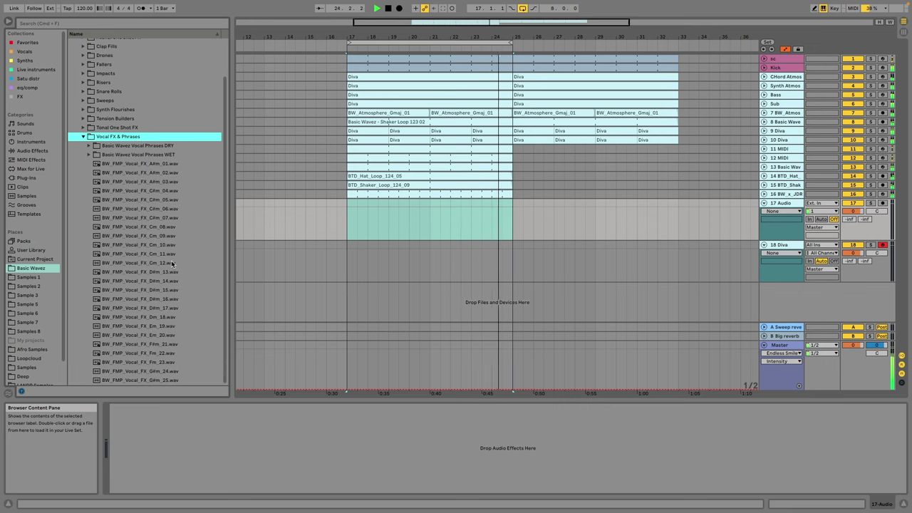
{"action": "left_click", "coordinate": [165, 290]}
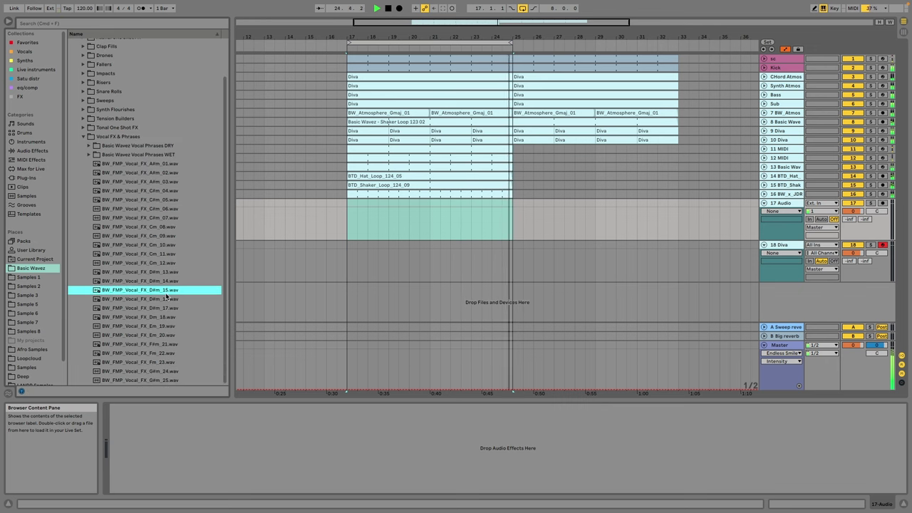
{"action": "left_click", "coordinate": [154, 147]}
{"action": "left_click", "coordinate": [151, 164]}
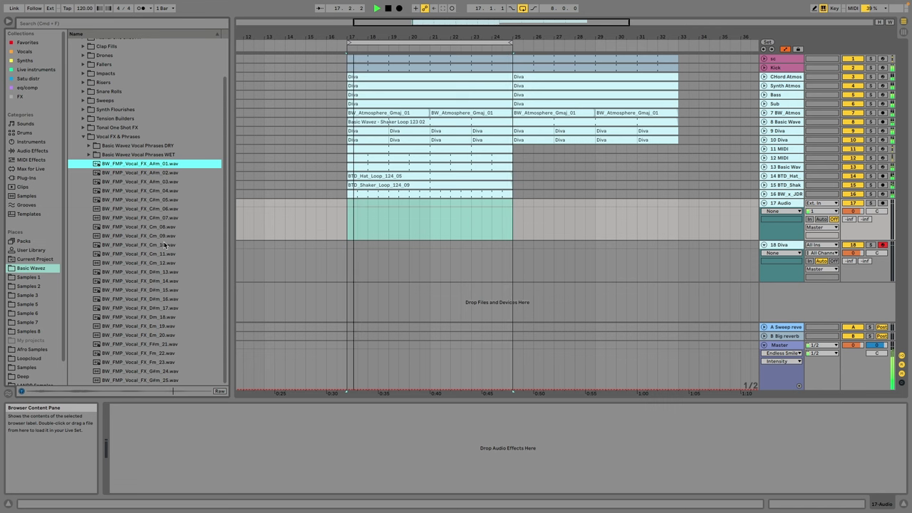
{"action": "left_click", "coordinate": [168, 326]}
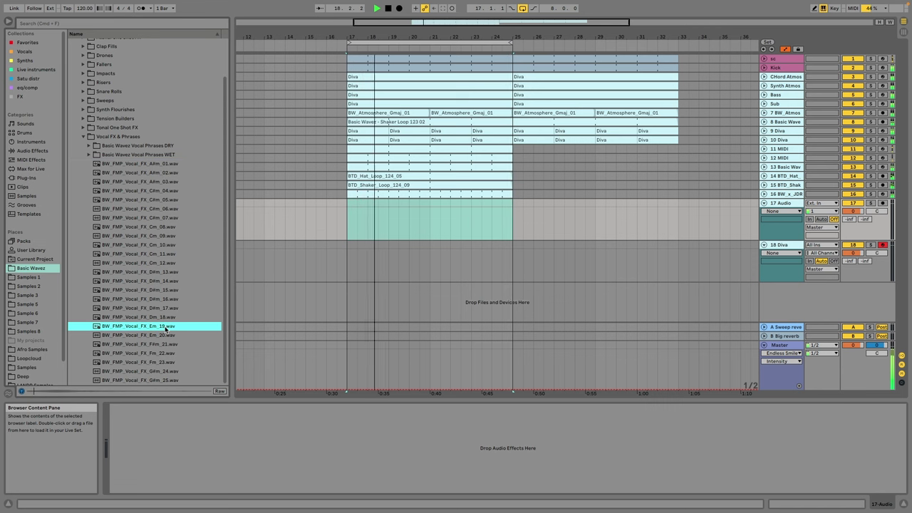
{"action": "left_click", "coordinate": [163, 335]}
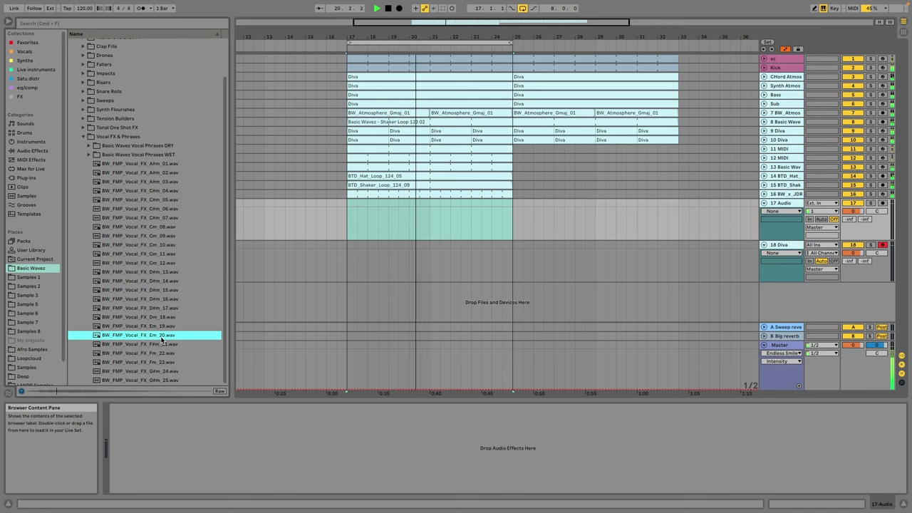
Step: Look through the Basic Wavez Vocal Phrases WET subfolder for a usable vocal sample
{"action": "left_click", "coordinate": [133, 155]}
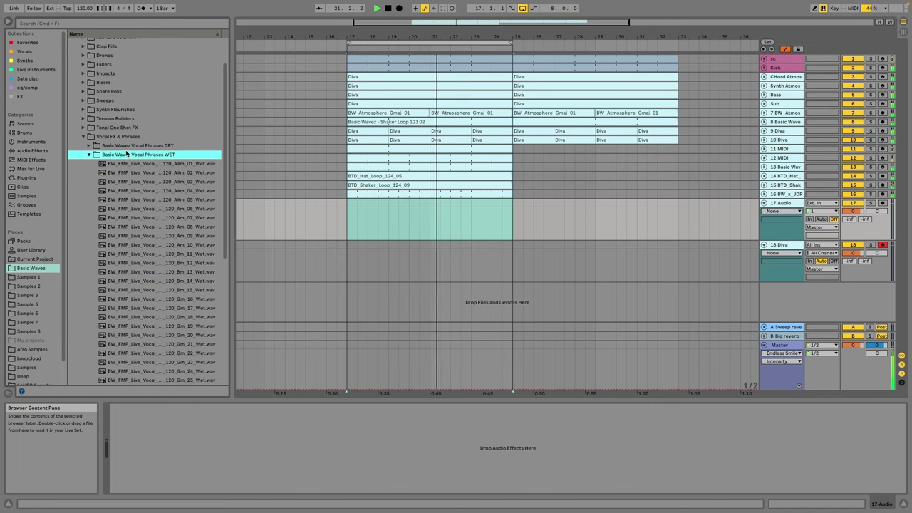
{"action": "key", "text": "Right"}
{"action": "scroll", "coordinate": [183, 208], "scroll_direction": "down", "scroll_amount": 1}
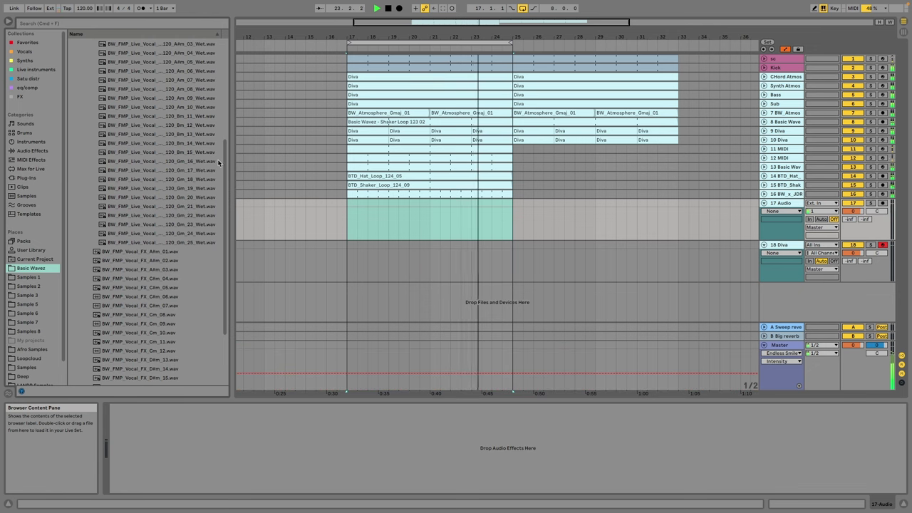
{"action": "scroll", "coordinate": [182, 166], "scroll_direction": "up", "scroll_amount": 7}
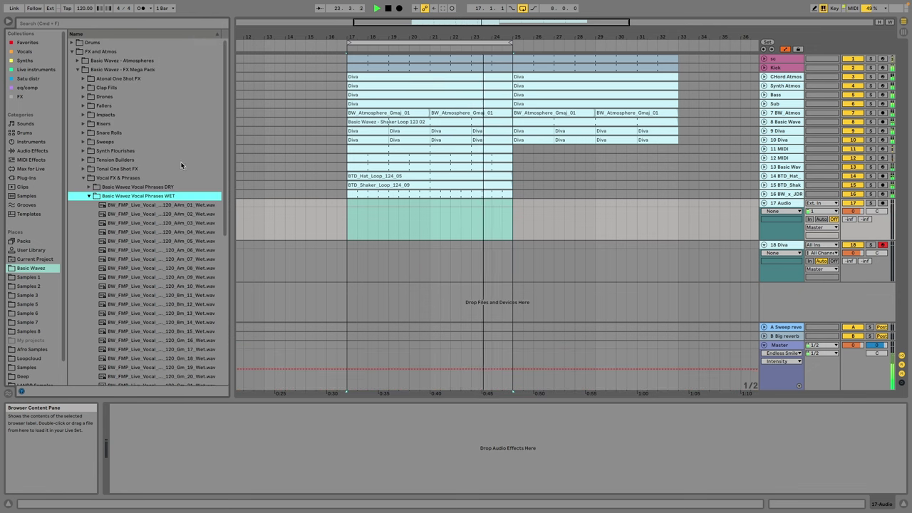
Step: Place the Em_22 synth flourish at bar 18 on a new audio track and set the track volume to -2.6 dB
{"action": "left_click", "coordinate": [126, 160]}
{"action": "key", "text": "Up"}
{"action": "key", "text": "Right"}
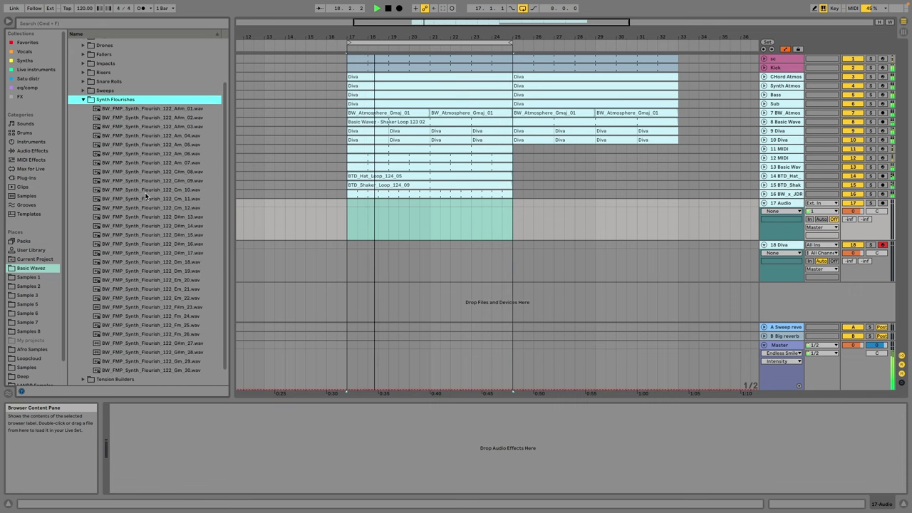
{"action": "left_click", "coordinate": [188, 283]}
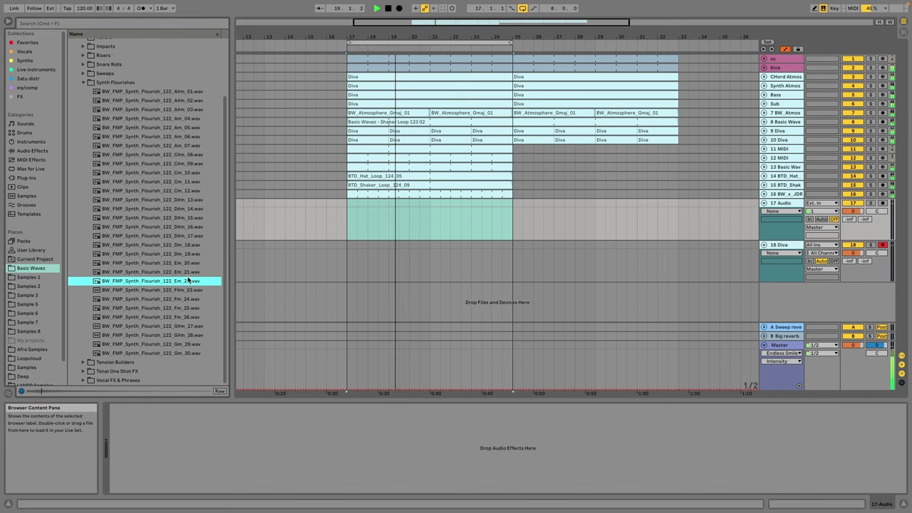
{"action": "left_click_drag", "start_coordinate": [179, 281], "coordinate": [396, 289]}
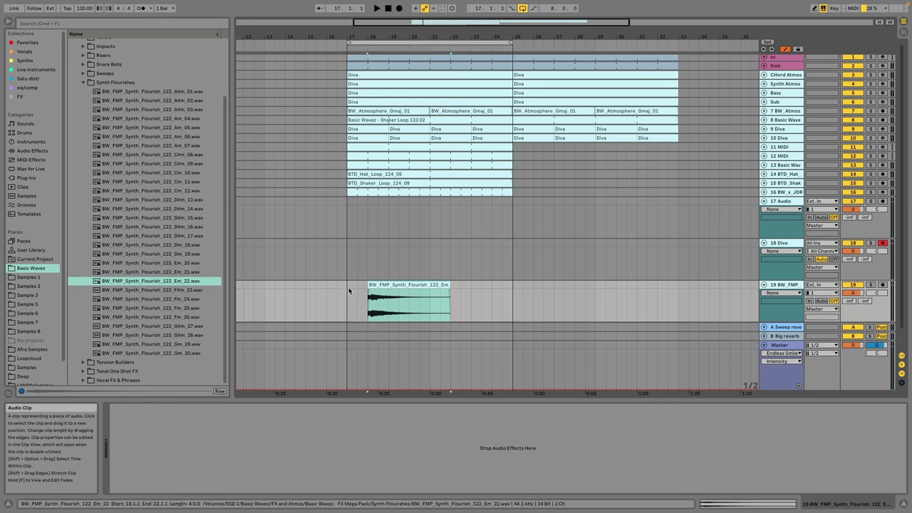
{"action": "key", "text": "space"}
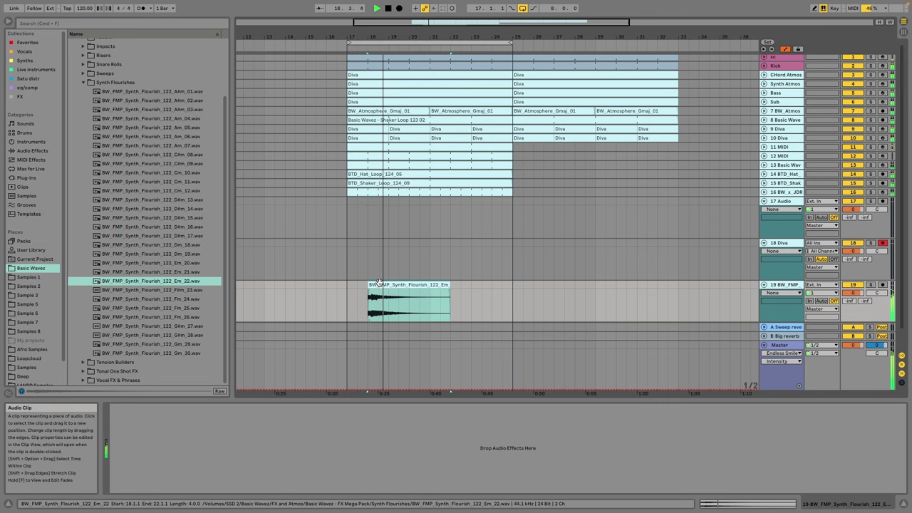
{"action": "left_click_drag", "start_coordinate": [852, 292], "coordinate": [851, 301]}
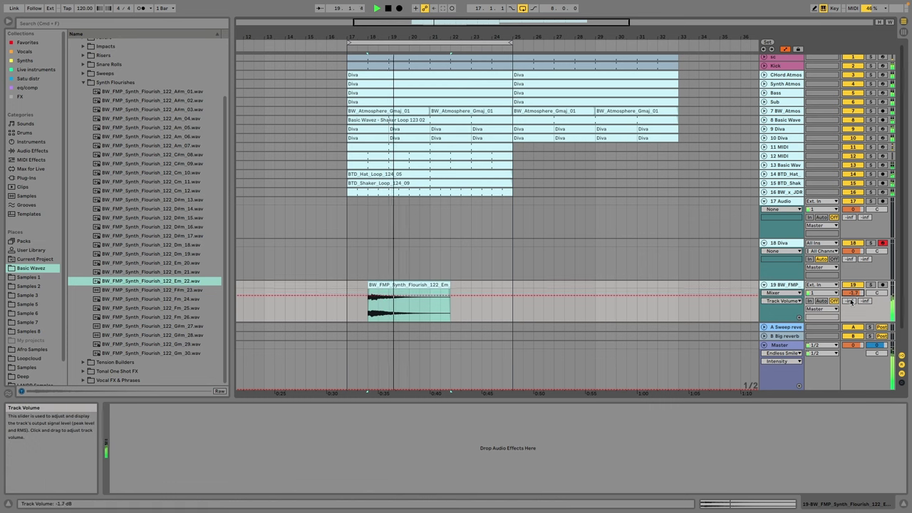
Step: Add the Em_21 synth flourish at bar 22 on the flourish track, directly after the first clip
{"action": "left_click", "coordinate": [183, 272]}
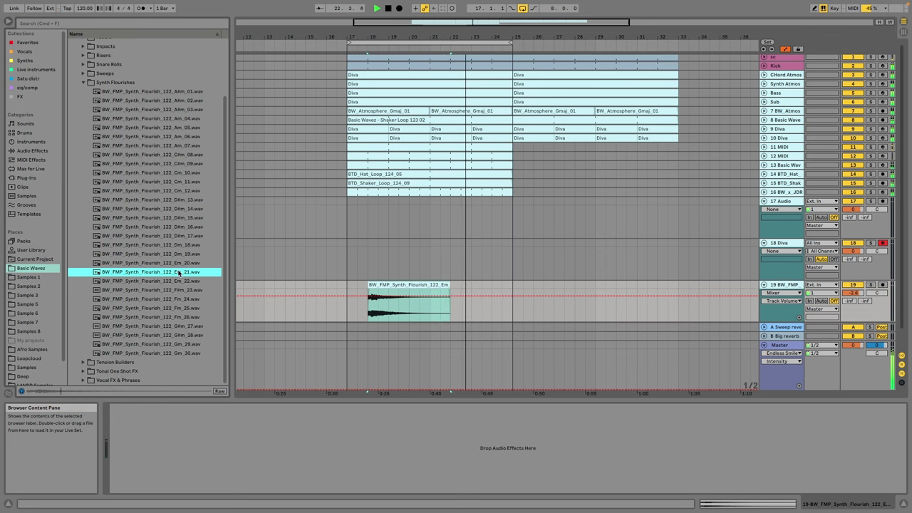
{"action": "left_click_drag", "start_coordinate": [179, 273], "coordinate": [471, 303]}
{"action": "key", "text": "space"}
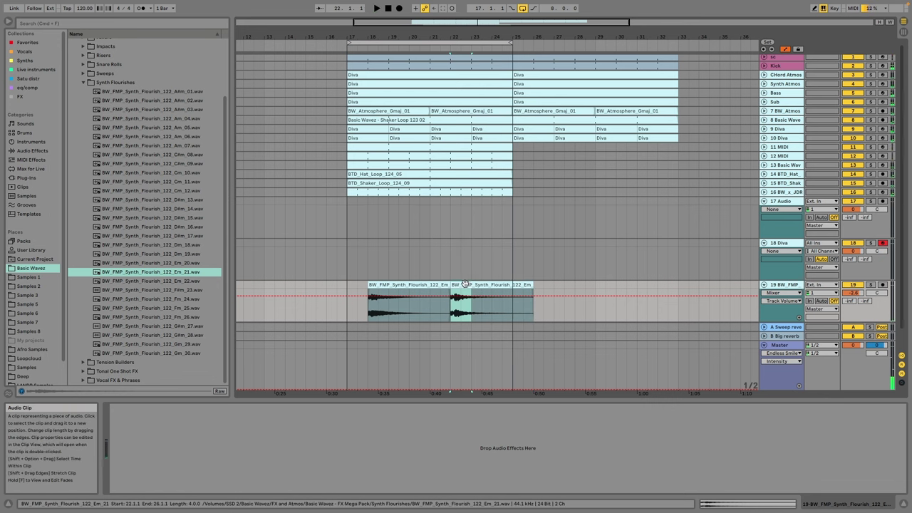
Step: Audition the Em_20 and Em_22 synth flourishes and try to add Em_20 below the flourish track
{"action": "left_click", "coordinate": [177, 263]}
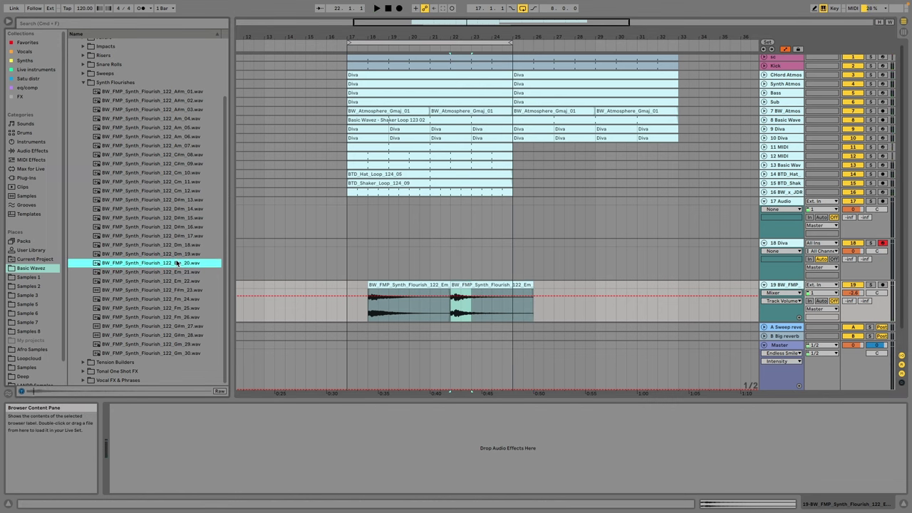
{"action": "left_click", "coordinate": [184, 282]}
{"action": "left_click", "coordinate": [185, 264]}
{"action": "left_click_drag", "start_coordinate": [177, 265], "coordinate": [476, 335]}
Step: Set the flourish track's volume to -4.5 dB and move the track, folded, directly below the tambourine track
{"action": "key", "text": "space"}
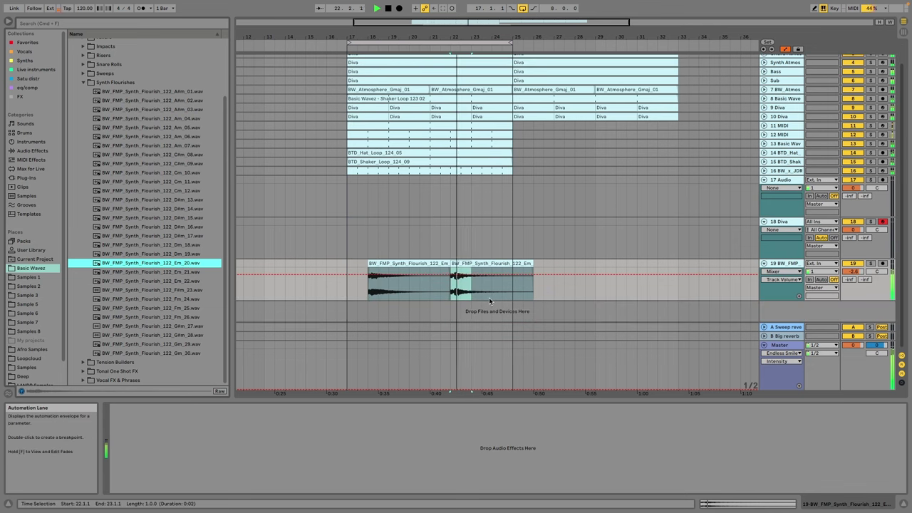
{"action": "left_click_drag", "start_coordinate": [853, 272], "coordinate": [853, 280]}
{"action": "left_click_drag", "start_coordinate": [790, 264], "coordinate": [783, 180]}
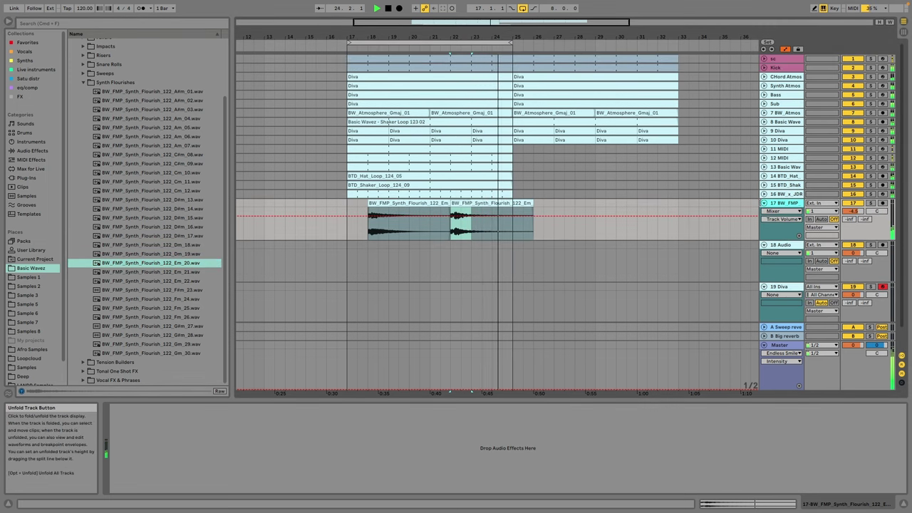
{"action": "left_click", "coordinate": [764, 203]}
Step: Audition wet vocal phrases from the FX Mega Pack, including Gm_24, Gm_22, Bm_15 and Am_09
{"action": "scroll", "coordinate": [157, 139], "scroll_direction": "up", "scroll_amount": 3}
{"action": "double_click", "coordinate": [119, 151]}
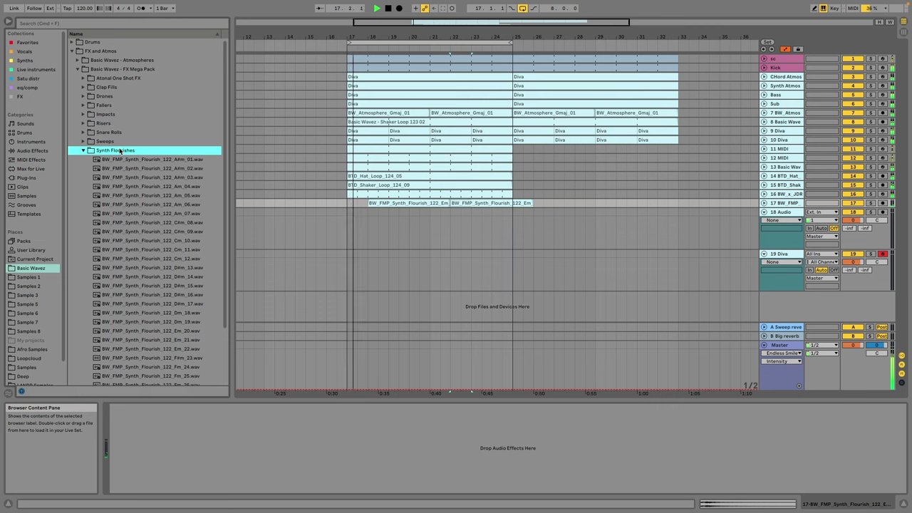
{"action": "double_click", "coordinate": [118, 178]}
{"action": "scroll", "coordinate": [163, 212], "scroll_direction": "down", "scroll_amount": 5}
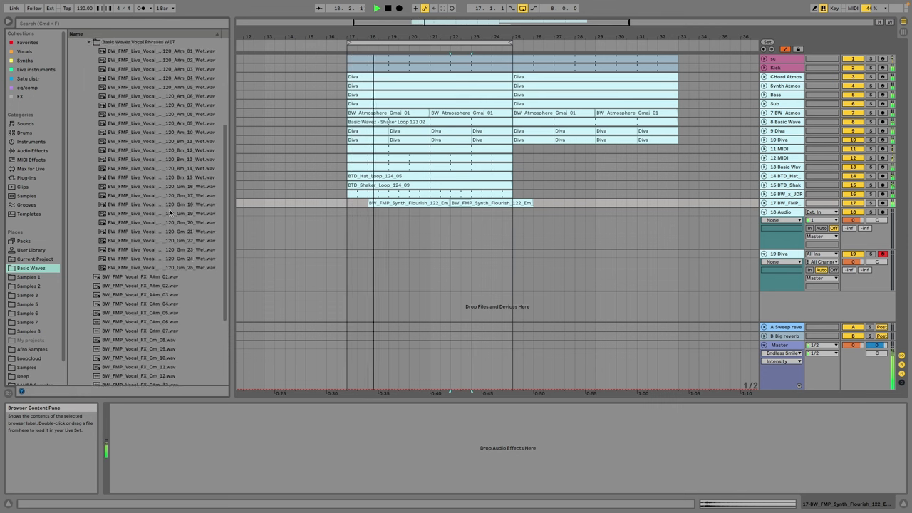
{"action": "left_click", "coordinate": [183, 229]}
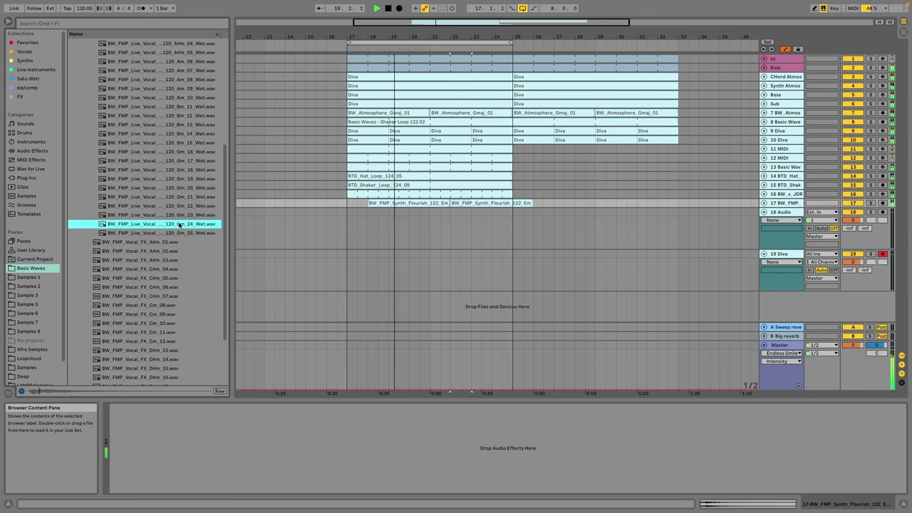
{"action": "left_click", "coordinate": [183, 216]}
{"action": "left_click", "coordinate": [183, 206]}
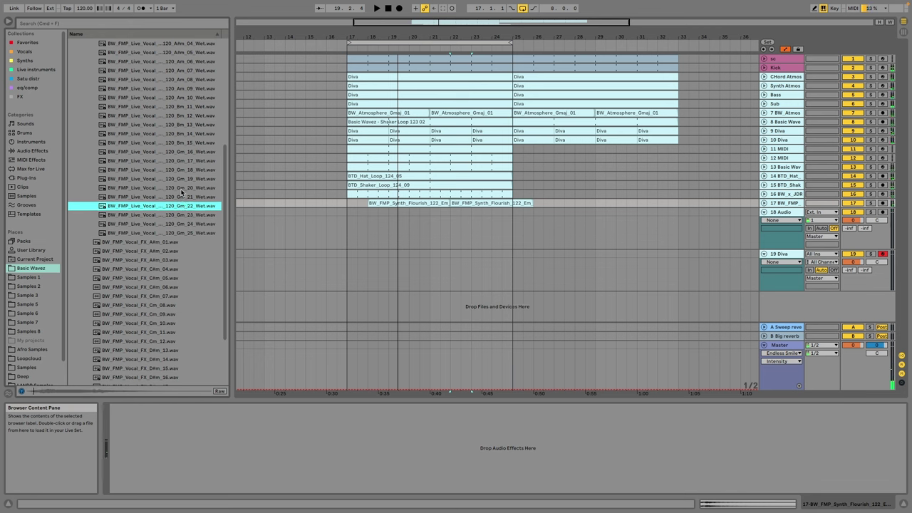
{"action": "left_click", "coordinate": [180, 188]}
{"action": "left_click", "coordinate": [181, 170]}
{"action": "scroll", "coordinate": [181, 171], "scroll_direction": "up", "scroll_amount": 2}
{"action": "left_click", "coordinate": [178, 180]}
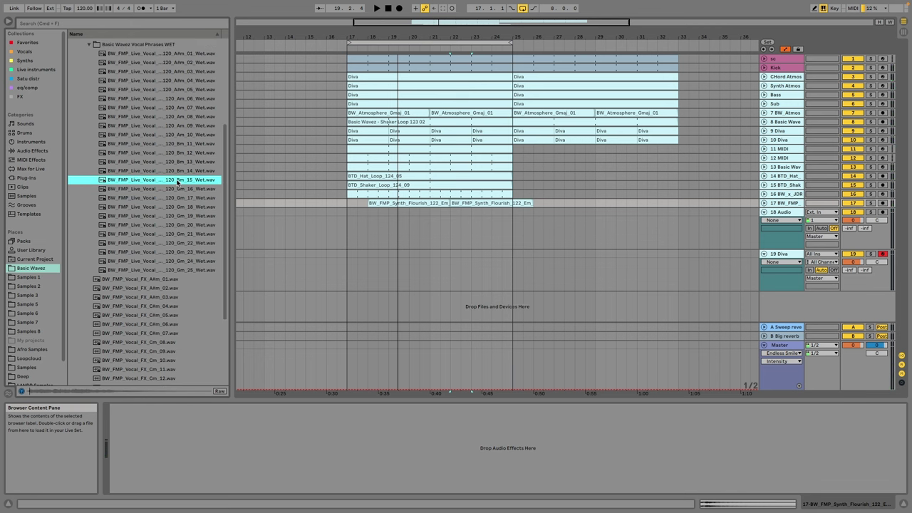
{"action": "left_click", "coordinate": [180, 172]}
{"action": "left_click", "coordinate": [183, 127]}
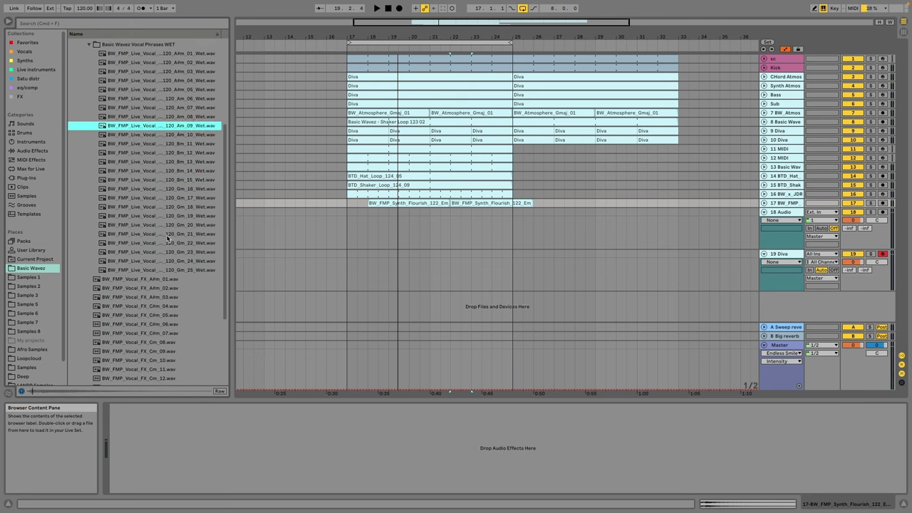
Step: Audition the D#m_14 and Cm_12 vocal FX samples
{"action": "scroll", "coordinate": [179, 213], "scroll_direction": "down", "scroll_amount": 4}
{"action": "left_click", "coordinate": [173, 281]}
{"action": "left_click", "coordinate": [168, 264]}
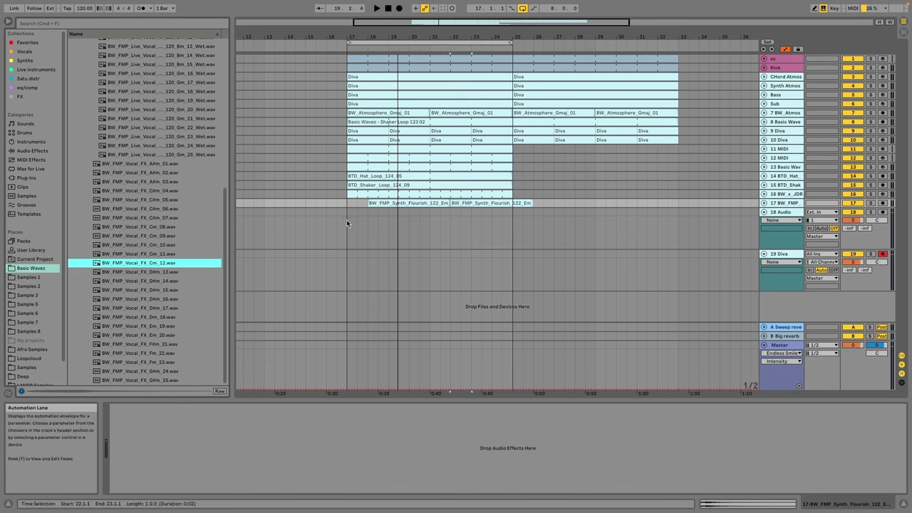
Step: Select bars 17 to 25 on the empty 18 Audio track
{"action": "left_click_drag", "start_coordinate": [347, 219], "coordinate": [515, 76]}
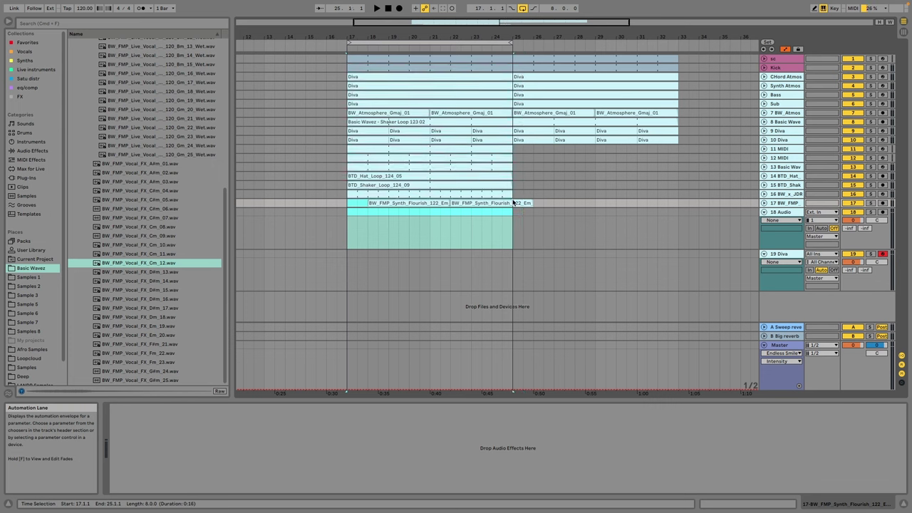
{"action": "mouse_move", "coordinate": [511, 203]}
{"action": "left_mouse_down"}
{"action": "mouse_move", "coordinate": [285, 179]}
{"action": "mouse_move", "coordinate": [555, 151]}
{"action": "mouse_move", "coordinate": [512, 182]}
{"action": "mouse_move", "coordinate": [513, 214]}
{"action": "left_mouse_up"}
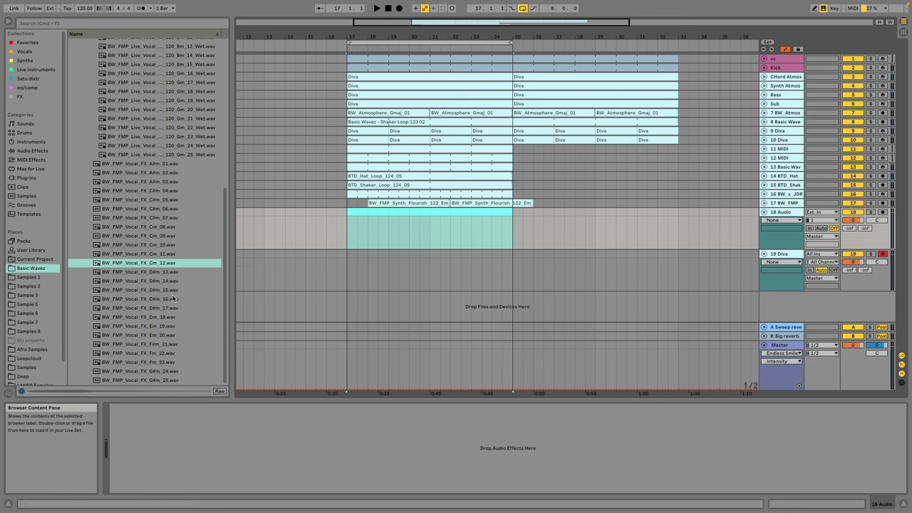
Step: Audition vocal FX samples in several keys, including Em_20, Cm_08, Cm_10, C#m_07, A#m_03 and A#m_01
{"action": "left_click", "coordinate": [159, 327]}
{"action": "left_click", "coordinate": [156, 336]}
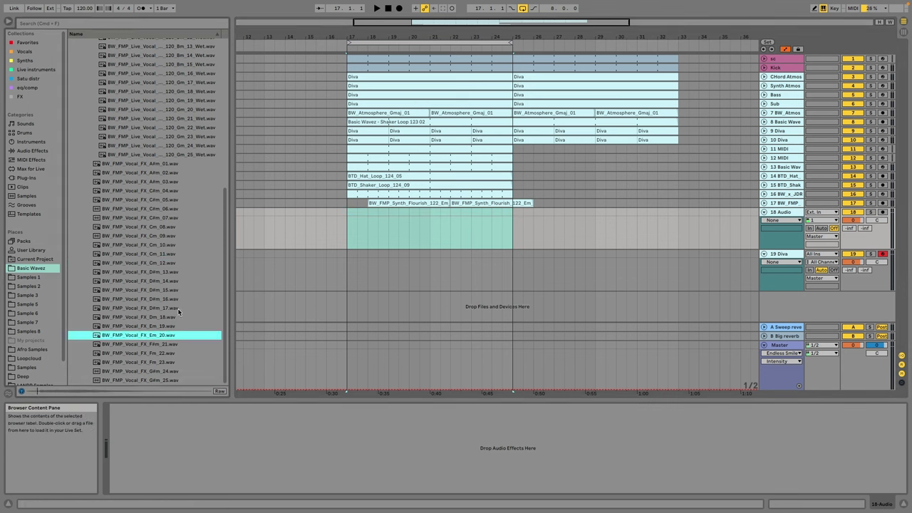
{"action": "scroll", "coordinate": [179, 308], "scroll_direction": "up", "scroll_amount": 8}
{"action": "scroll", "coordinate": [179, 306], "scroll_direction": "down", "scroll_amount": 5}
{"action": "left_click", "coordinate": [169, 315]}
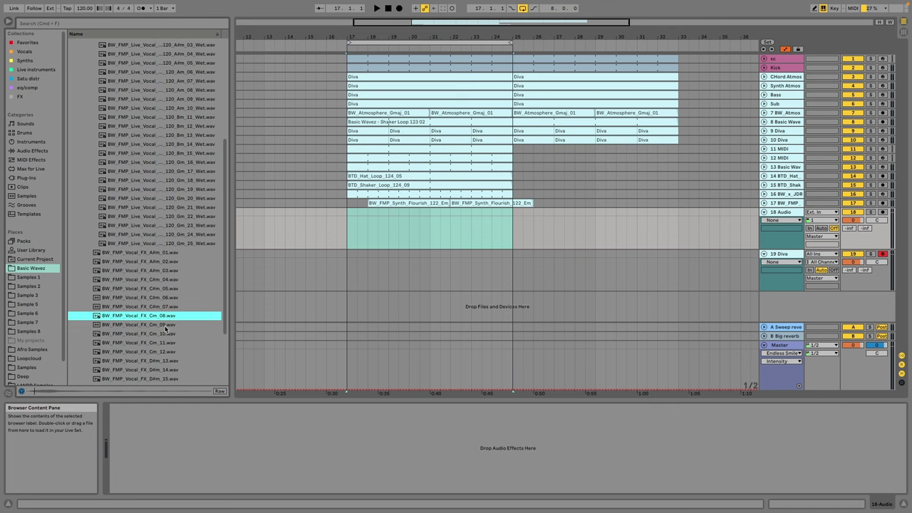
{"action": "left_click", "coordinate": [166, 326]}
{"action": "left_click", "coordinate": [163, 335]}
{"action": "scroll", "coordinate": [163, 337], "scroll_direction": "down", "scroll_amount": 1}
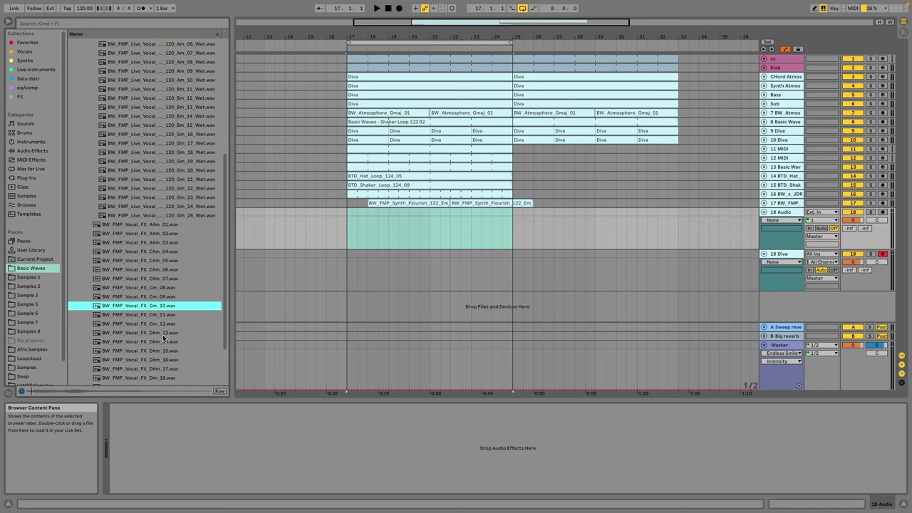
{"action": "left_click", "coordinate": [166, 288]}
{"action": "left_click", "coordinate": [167, 278]}
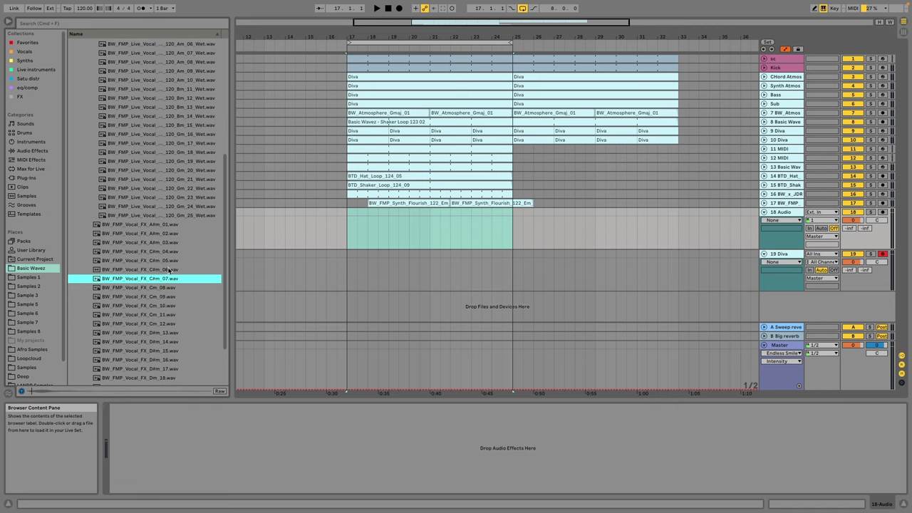
{"action": "left_click", "coordinate": [169, 269]}
{"action": "left_click", "coordinate": [169, 243]}
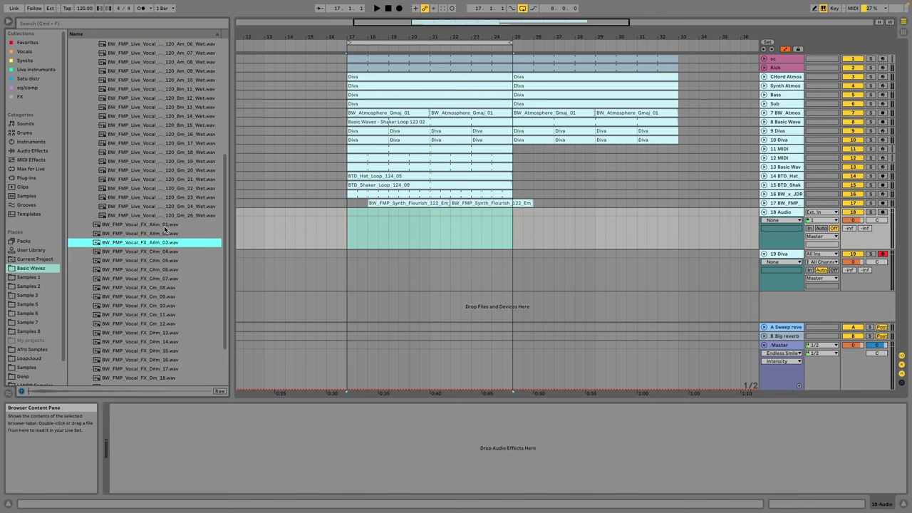
{"action": "left_click", "coordinate": [165, 225]}
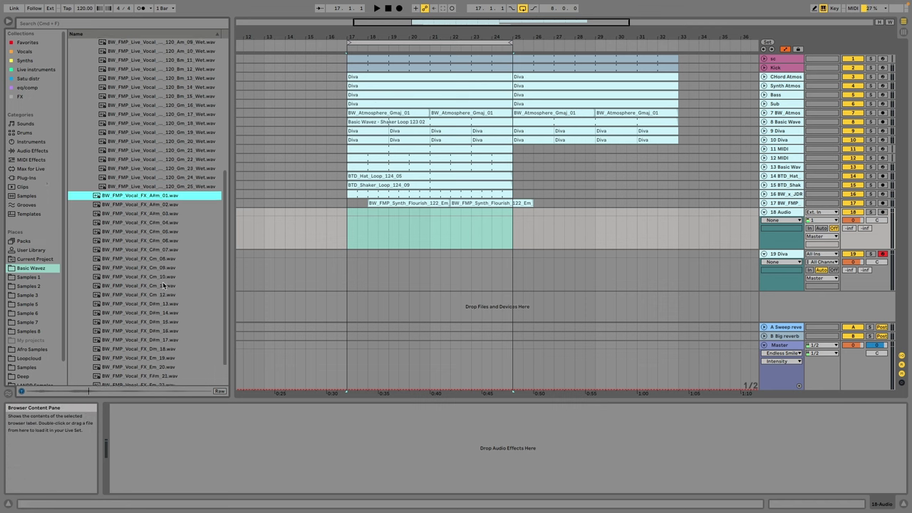
Step: Audition the last vocal FX samples in the folder, including Em_20, Fm_22, Fm_23 and G#m_24
{"action": "scroll", "coordinate": [158, 280], "scroll_direction": "down", "scroll_amount": 3}
{"action": "left_click", "coordinate": [157, 336]}
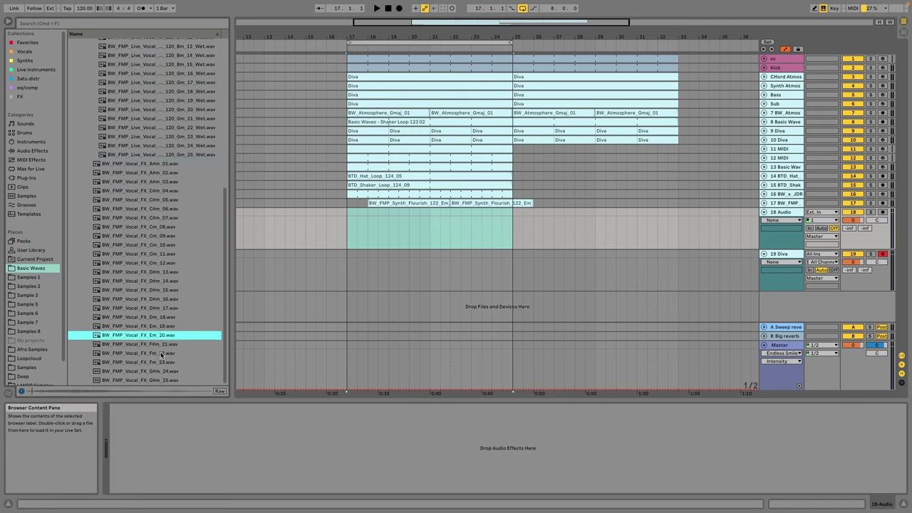
{"action": "left_click", "coordinate": [161, 354]}
{"action": "left_click", "coordinate": [162, 365]}
{"action": "left_click", "coordinate": [164, 372]}
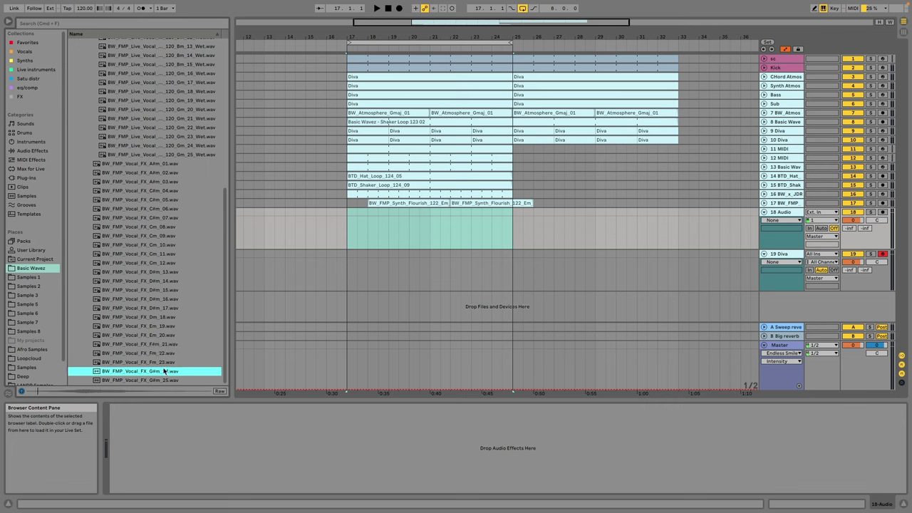
Step: Audition the wet vocal phrases, including Gm_21, Bm_11, Am_07, Am_08, Am_09 and Am_10
{"action": "left_click", "coordinate": [178, 154]}
{"action": "scroll", "coordinate": [178, 156], "scroll_direction": "up", "scroll_amount": 3}
{"action": "left_click", "coordinate": [177, 172]}
{"action": "scroll", "coordinate": [178, 172], "scroll_direction": "up", "scroll_amount": 6}
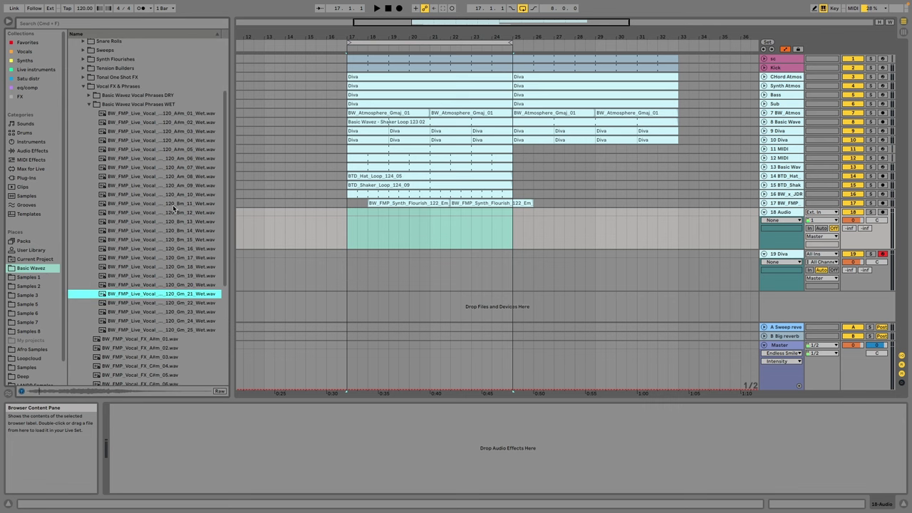
{"action": "left_click", "coordinate": [175, 203]}
{"action": "left_click", "coordinate": [183, 140]}
{"action": "left_click", "coordinate": [185, 168]}
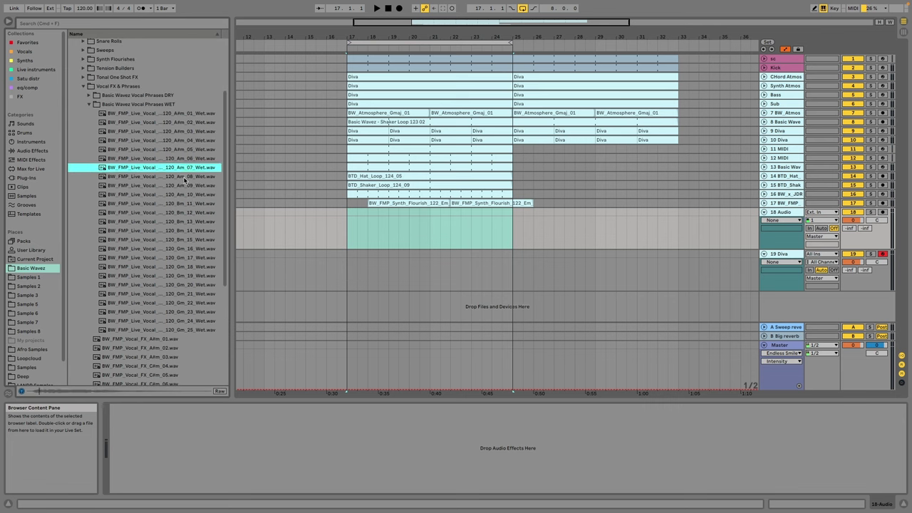
{"action": "left_click", "coordinate": [184, 177]}
{"action": "left_click", "coordinate": [185, 186]}
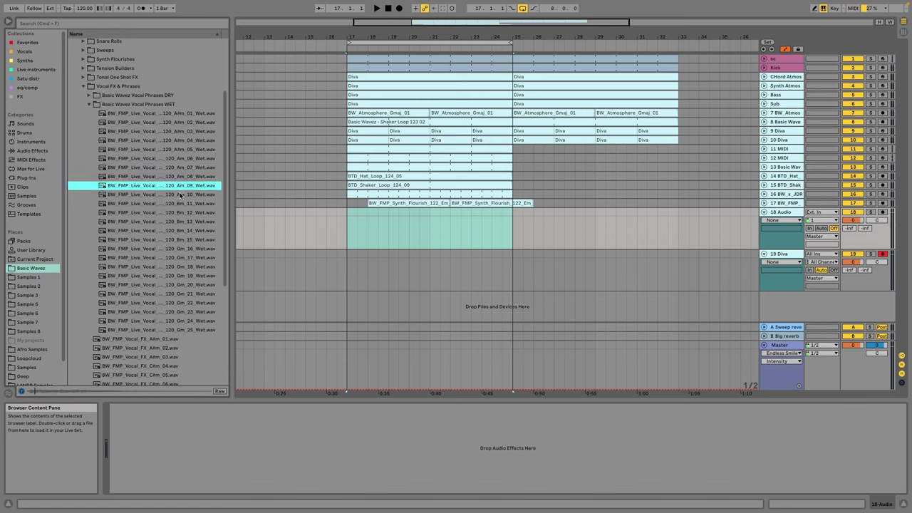
{"action": "mouse_move", "coordinate": [178, 189]}
{"action": "left_mouse_down"}
{"action": "mouse_move", "coordinate": [353, 265]}
{"action": "mouse_move", "coordinate": [182, 187]}
{"action": "left_mouse_up"}
{"action": "left_click", "coordinate": [181, 196]}
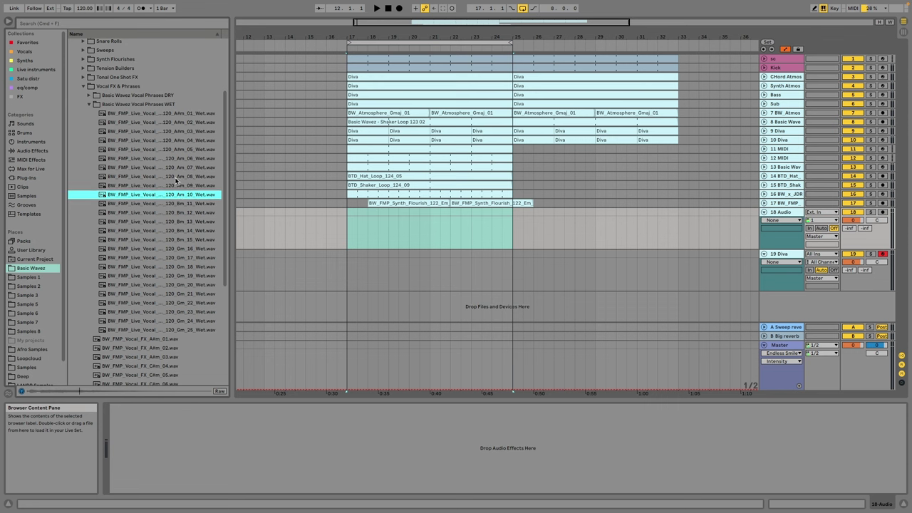
Step: Audition wet vocal phrases Bm_15 and Bm_14, and place Bm_14 on a new audio track starting at bar 17
{"action": "left_click", "coordinate": [181, 240]}
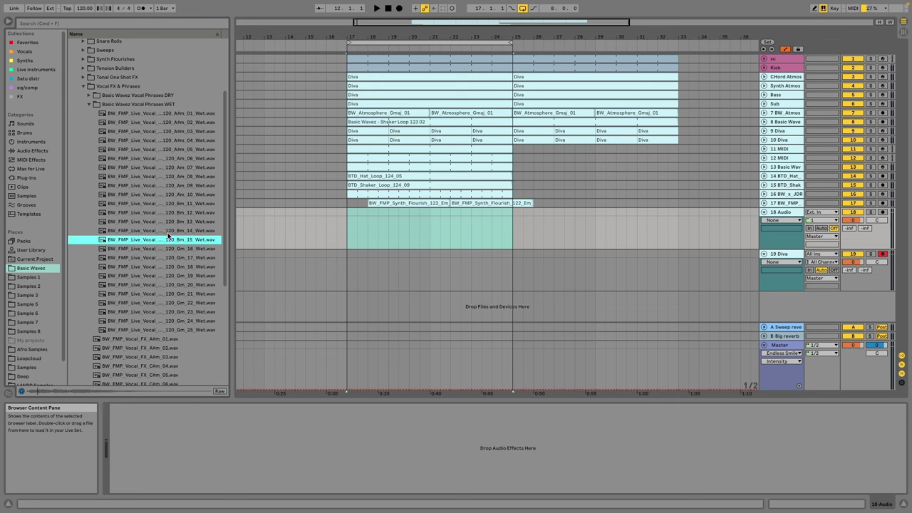
{"action": "left_click", "coordinate": [163, 233]}
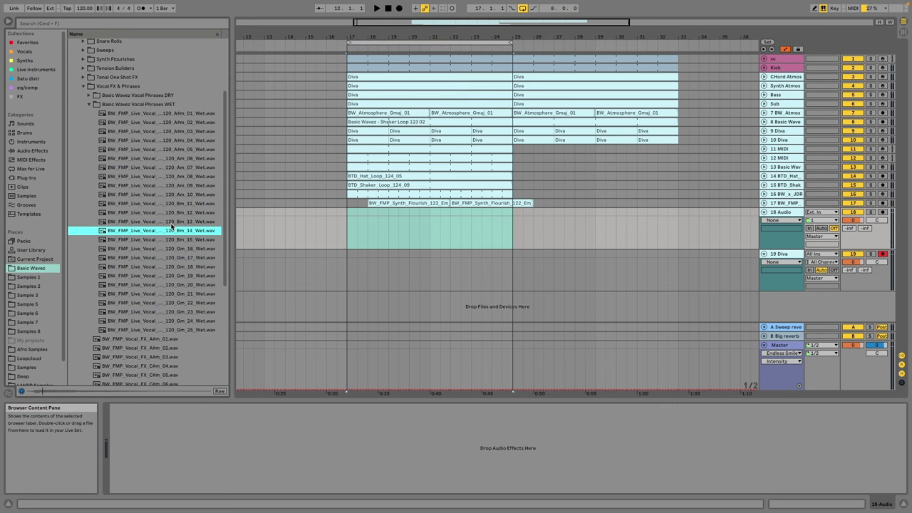
{"action": "left_click_drag", "start_coordinate": [171, 227], "coordinate": [350, 312]}
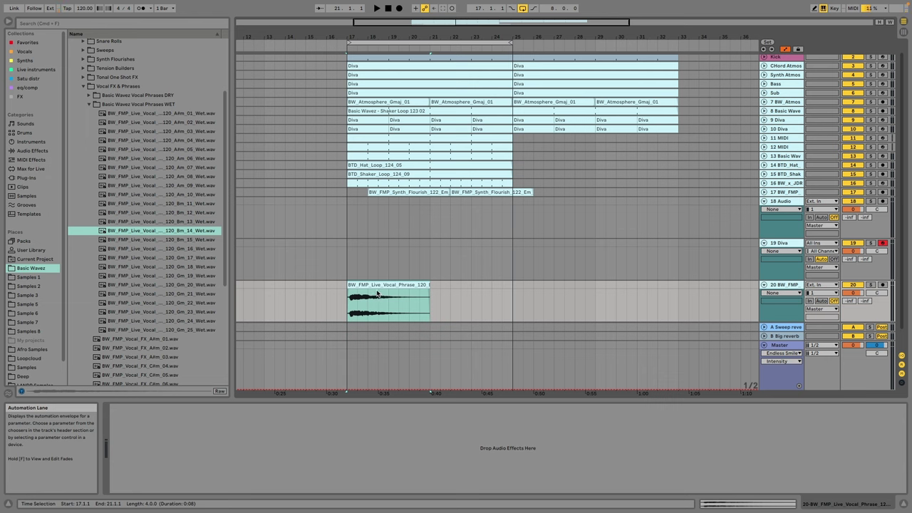
Step: Transpose the Bm_14 vocal phrase clip by +5 semitones and set its track volume to -6.4 dB during playback
{"action": "double_click", "coordinate": [362, 293]}
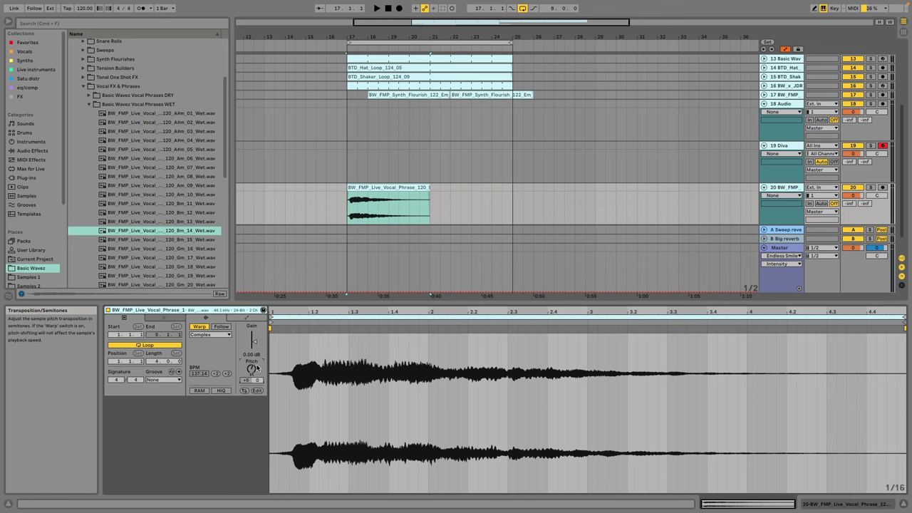
{"action": "key", "text": "space"}
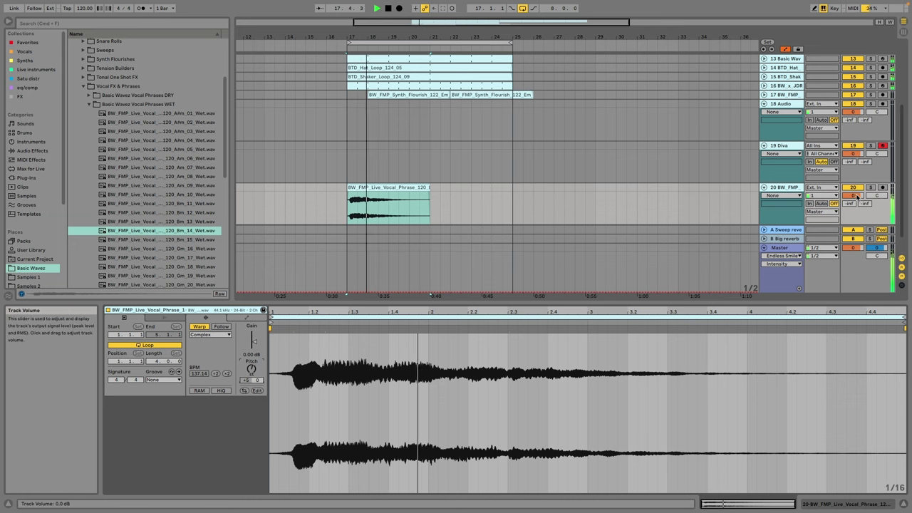
{"action": "left_click_drag", "start_coordinate": [857, 196], "coordinate": [858, 207]}
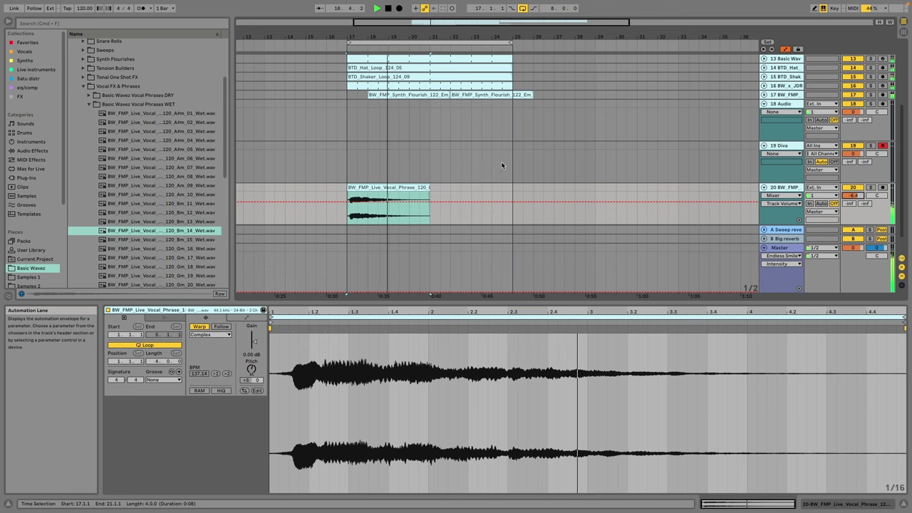
Step: Unfold the synth flourish track and insert EQ Eight on it
{"action": "left_click", "coordinate": [765, 94]}
{"action": "left_click", "coordinate": [765, 95]}
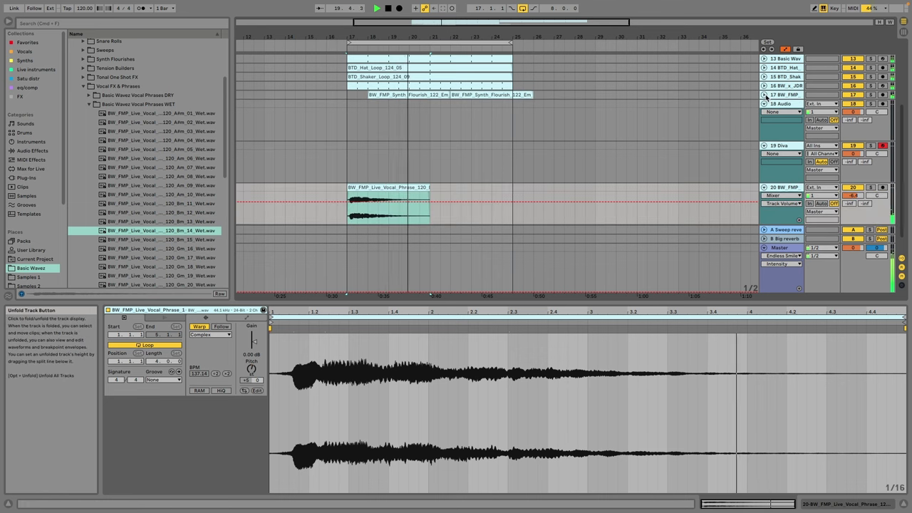
{"action": "left_click", "coordinate": [765, 95]}
{"action": "scroll", "coordinate": [479, 130], "scroll_direction": "down", "scroll_amount": 3}
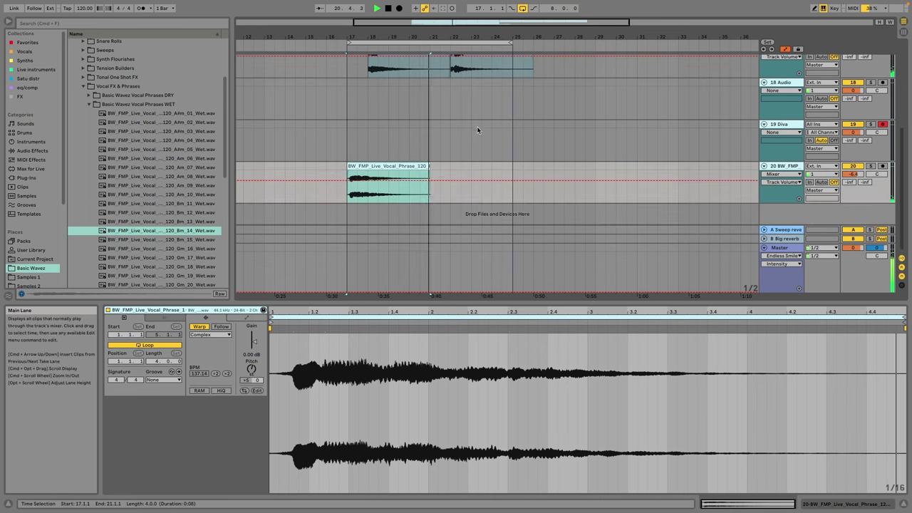
{"action": "scroll", "coordinate": [477, 126], "scroll_direction": "up", "scroll_amount": 3}
{"action": "scroll", "coordinate": [477, 126], "scroll_direction": "down", "scroll_amount": 3}
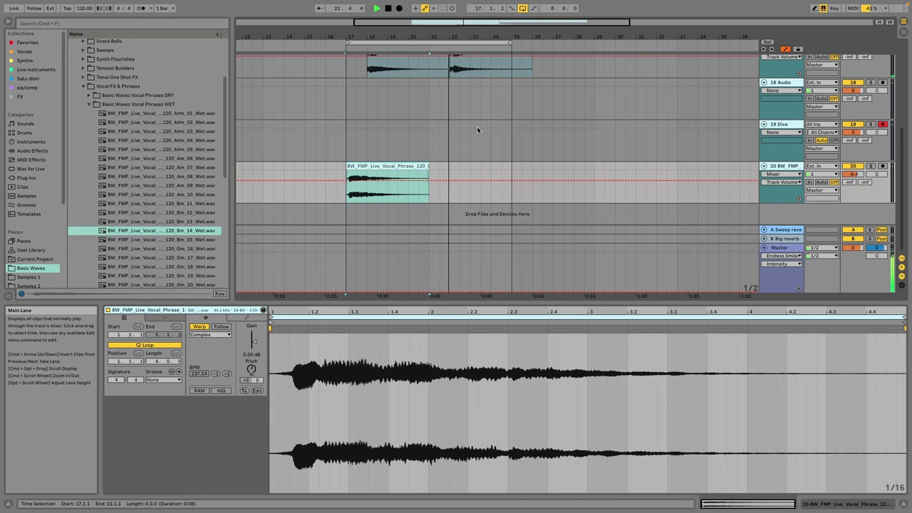
{"action": "scroll", "coordinate": [477, 126], "scroll_direction": "up", "scroll_amount": 3}
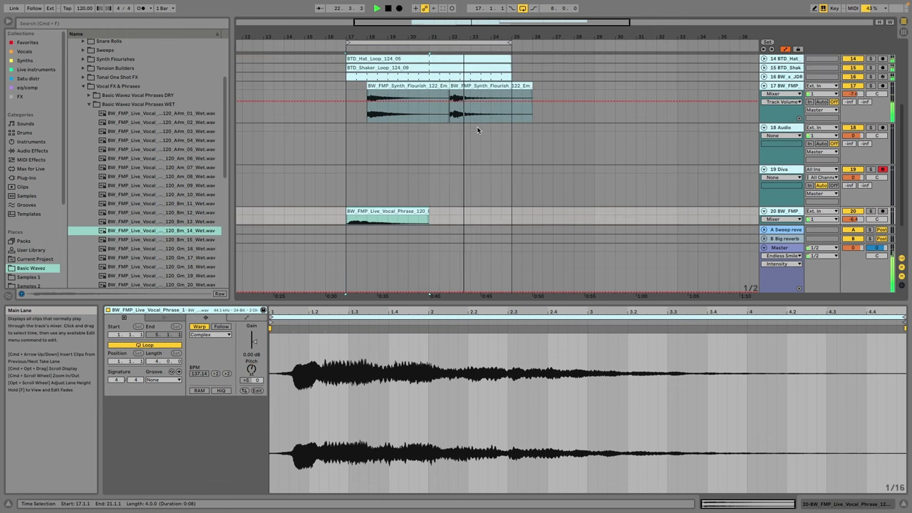
{"action": "left_click", "coordinate": [511, 85]}
{"action": "left_click", "coordinate": [36, 86]}
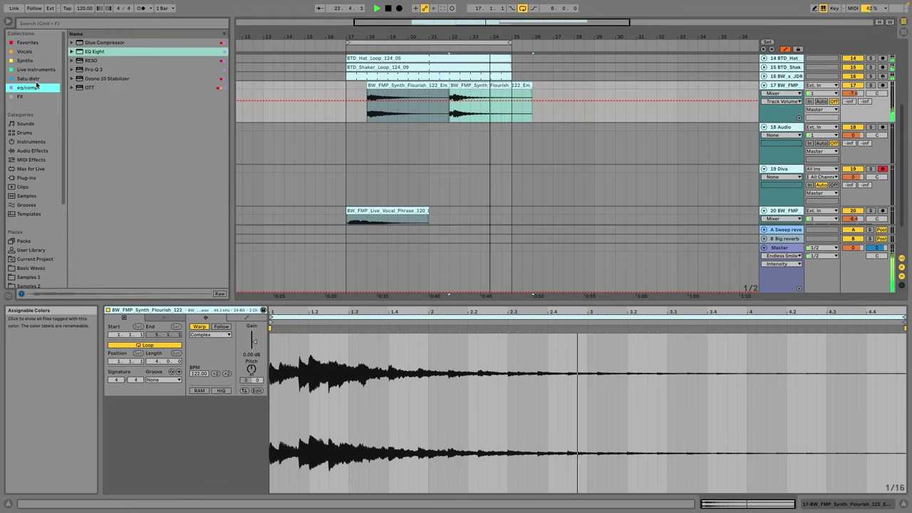
{"action": "double_click", "coordinate": [114, 52]}
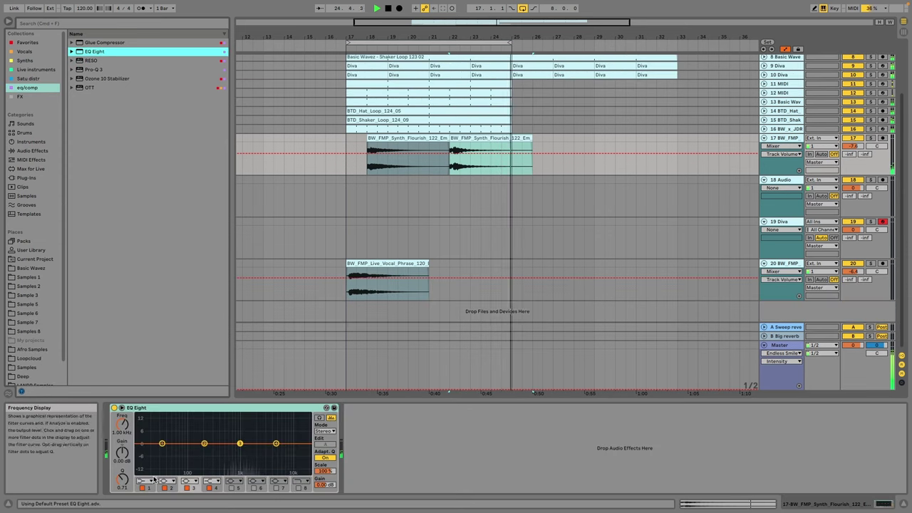
Step: Set band 1 of the flourish track's EQ Eight to a low cut at 391 Hz
{"action": "left_click", "coordinate": [150, 481]}
{"action": "left_click", "coordinate": [146, 431]}
{"action": "left_click_drag", "start_coordinate": [121, 424], "coordinate": [122, 381]}
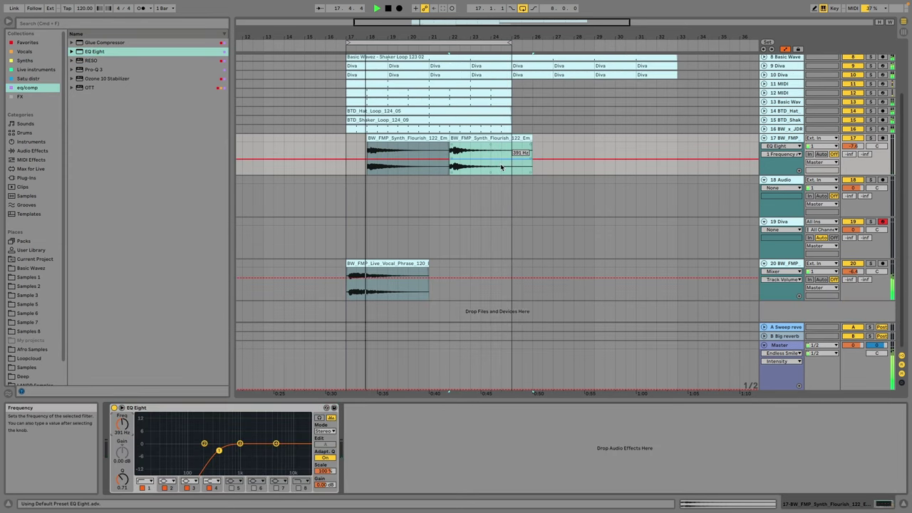
Step: Fold the flourish track and move the vocal phrase track, folded, directly below it
{"action": "left_click", "coordinate": [765, 138]}
{"action": "left_click_drag", "start_coordinate": [784, 230], "coordinate": [784, 155]}
{"action": "left_click", "coordinate": [764, 211]}
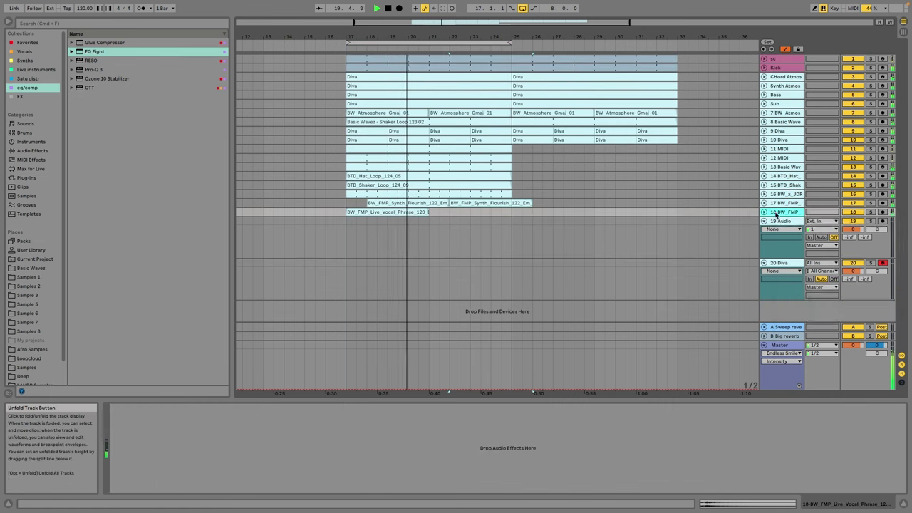
Step: Insert a MIDI track below the vocal phrase track and load the Pigments synth on it
{"action": "right_click", "coordinate": [776, 213]}
{"action": "left_click", "coordinate": [827, 295]}
{"action": "left_click", "coordinate": [38, 63]}
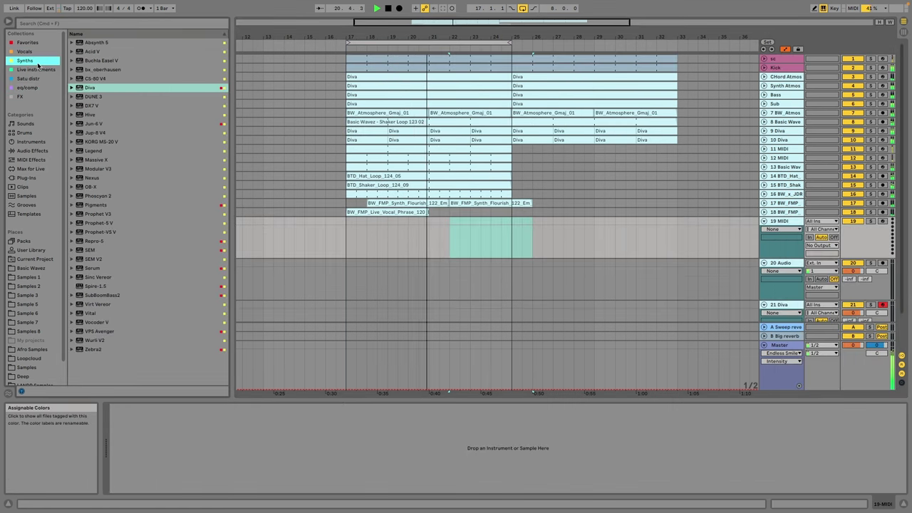
{"action": "left_click", "coordinate": [110, 87]}
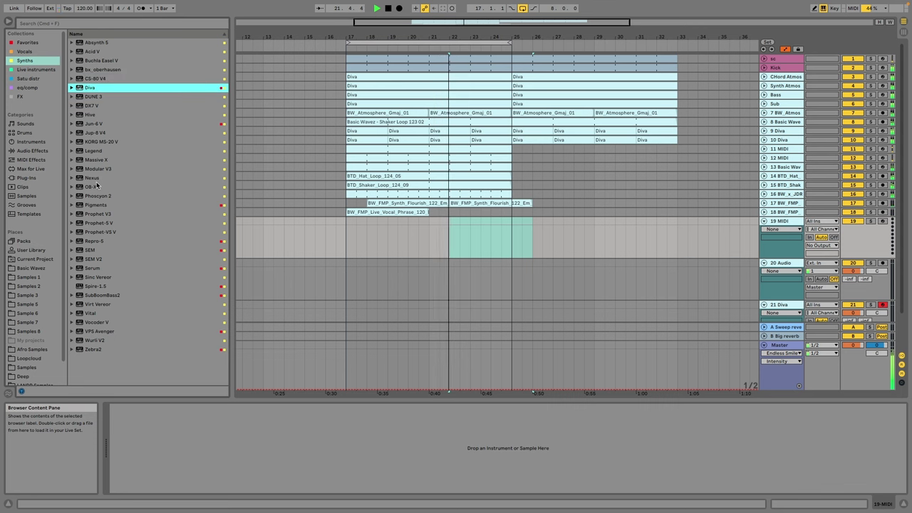
{"action": "left_click", "coordinate": [103, 206]}
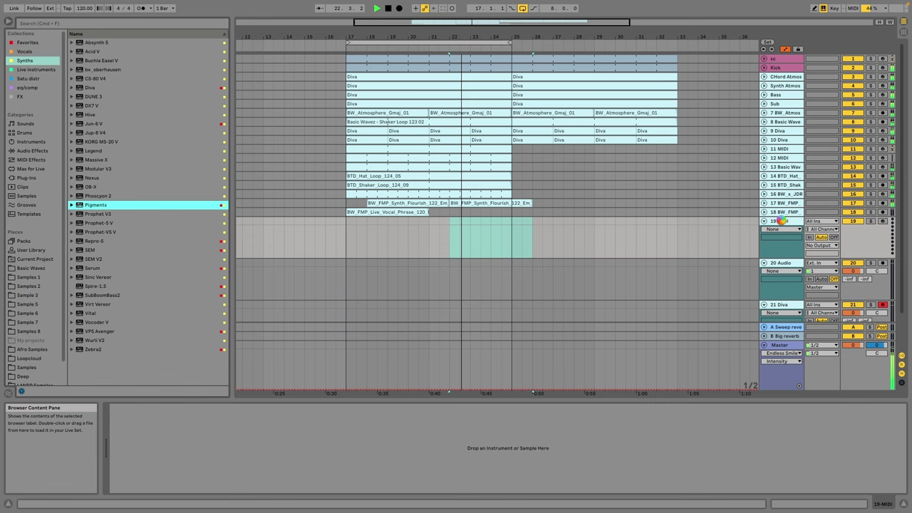
{"action": "left_click_drag", "start_coordinate": [782, 221], "coordinate": [782, 221]}
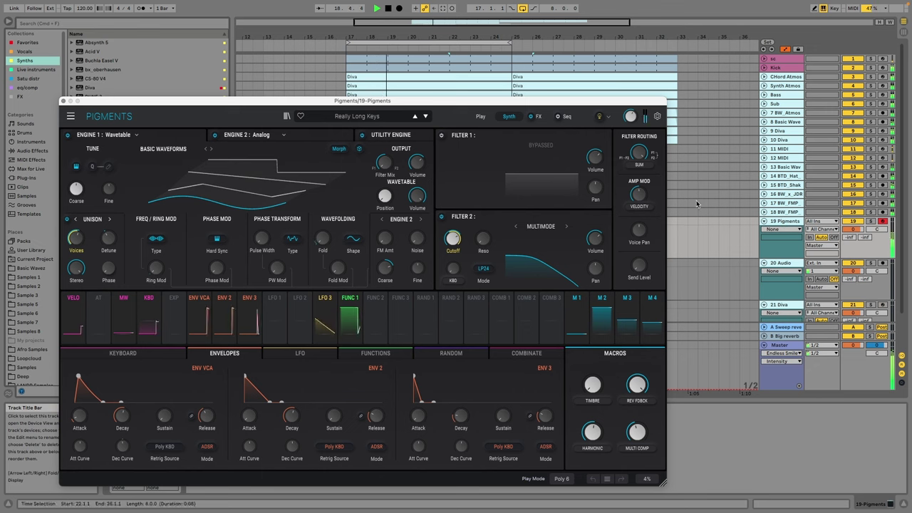
Step: Keep the Really Long Keys preset in Pigments and start arrangement recording on its track
{"action": "left_click", "coordinate": [365, 117]}
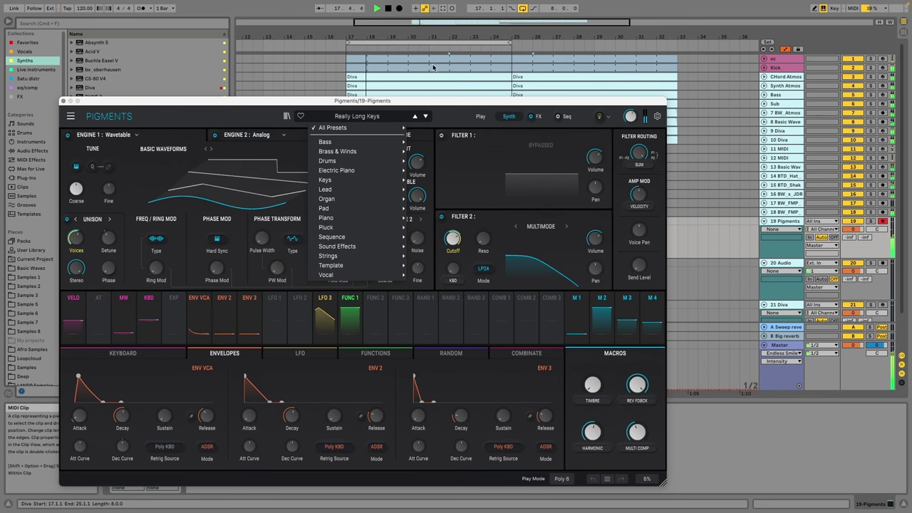
{"action": "left_click", "coordinate": [400, 8]}
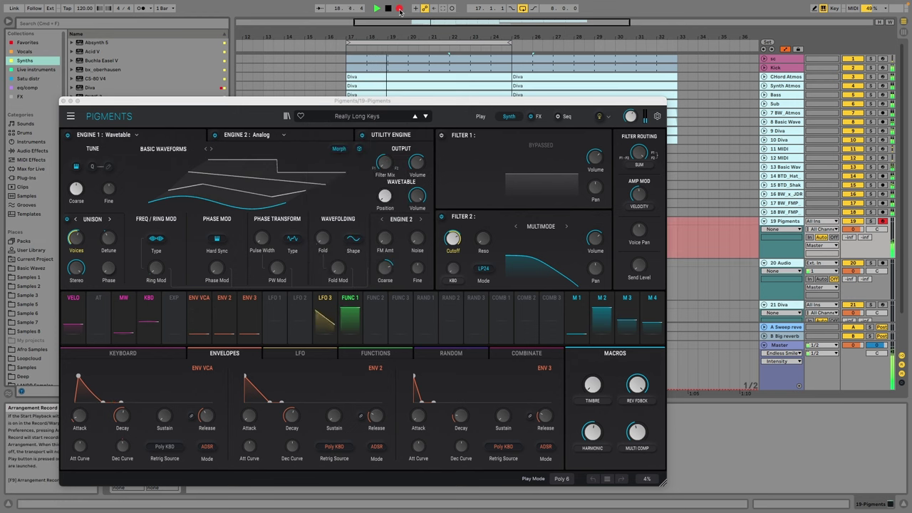
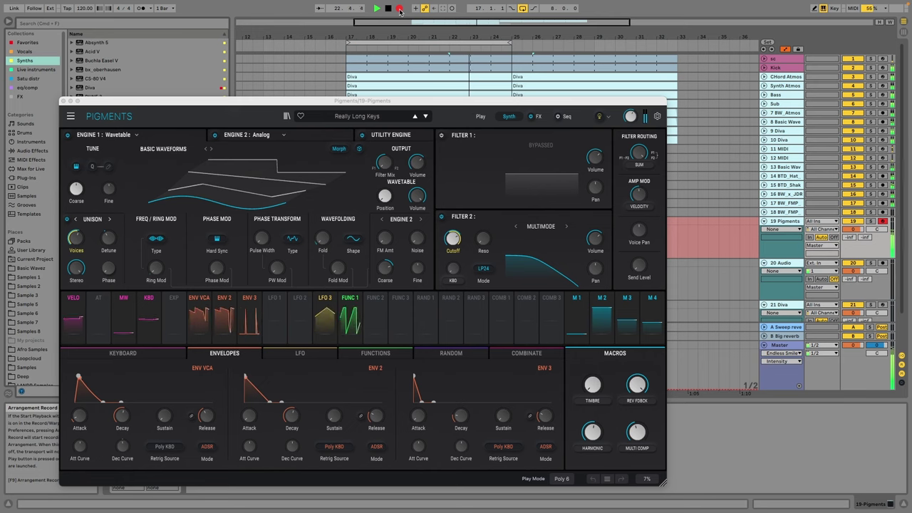
Step: Audition Pigments presets, including the Dust, Stardust and Spring leads, and load 051 AT Lead - Comet
{"action": "left_click", "coordinate": [426, 117]}
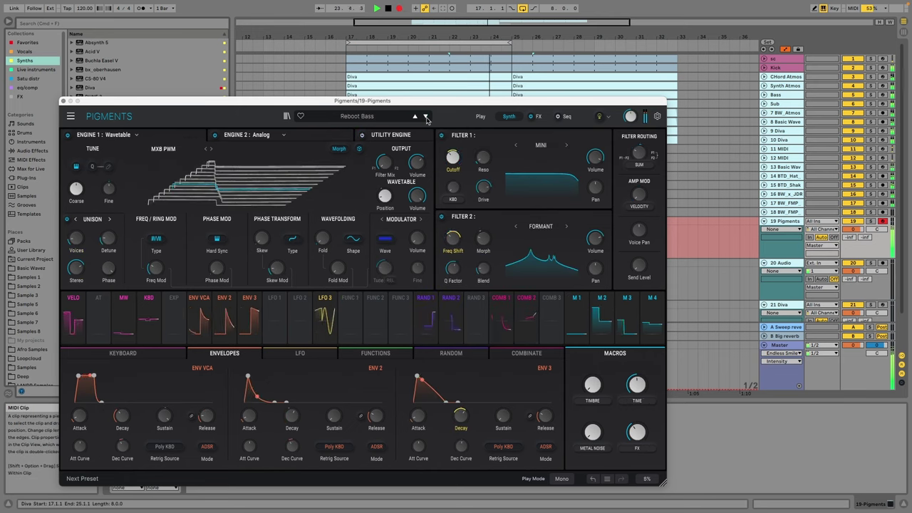
{"action": "left_click", "coordinate": [360, 114]}
{"action": "mouse_move", "coordinate": [335, 179]}
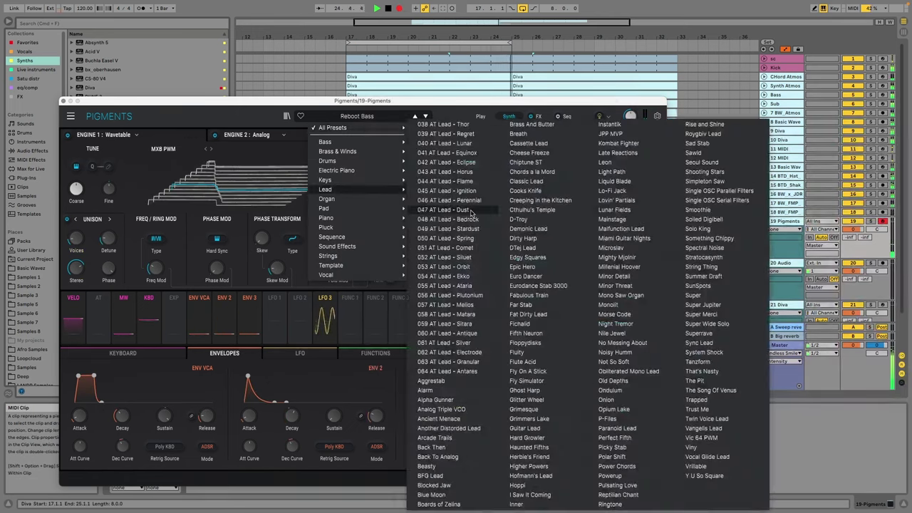
{"action": "left_click", "coordinate": [412, 141]}
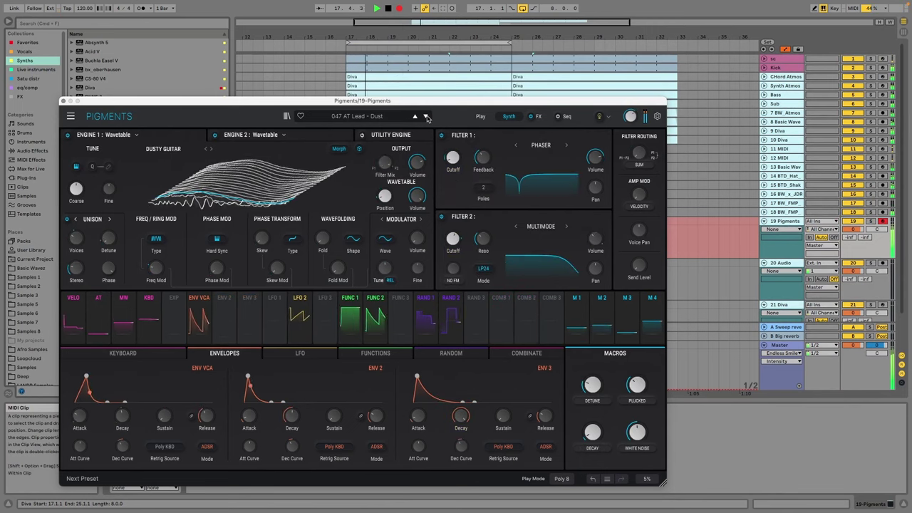
{"action": "left_click", "coordinate": [426, 116]}
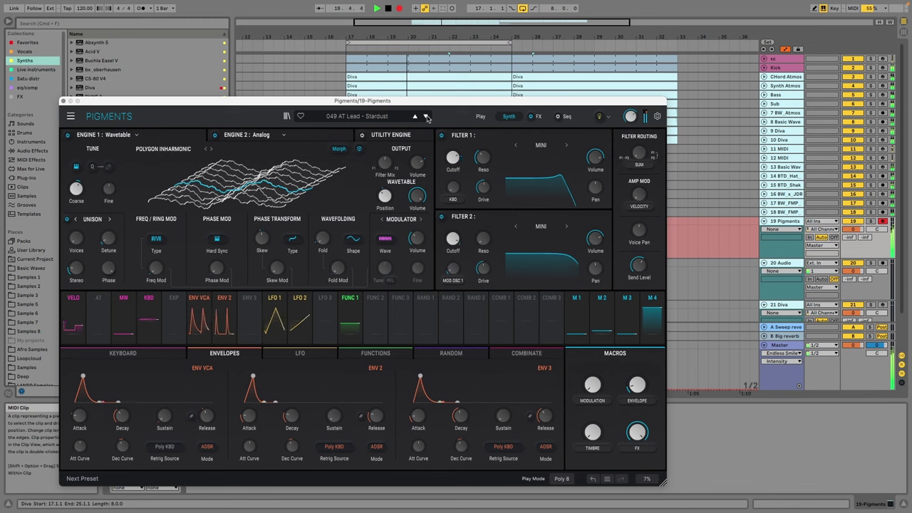
{"action": "left_click", "coordinate": [427, 116]}
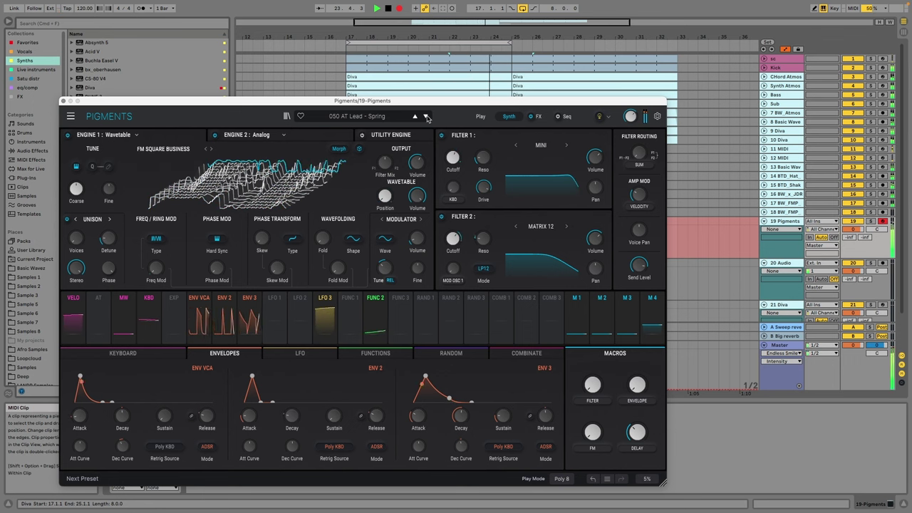
{"action": "left_click", "coordinate": [426, 116]}
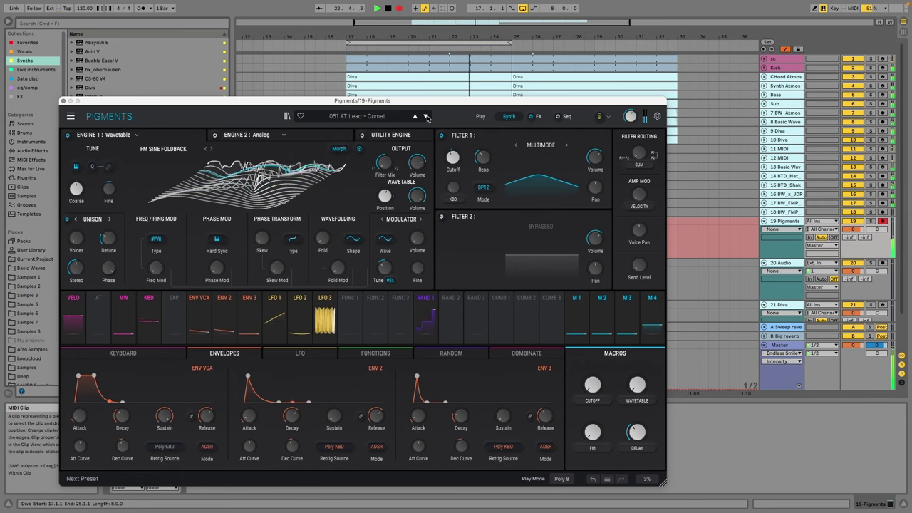
Step: Stop arrangement recording and trim the recorded Pigments clips so they fit within bars 17 to 25
{"action": "left_click", "coordinate": [399, 8]}
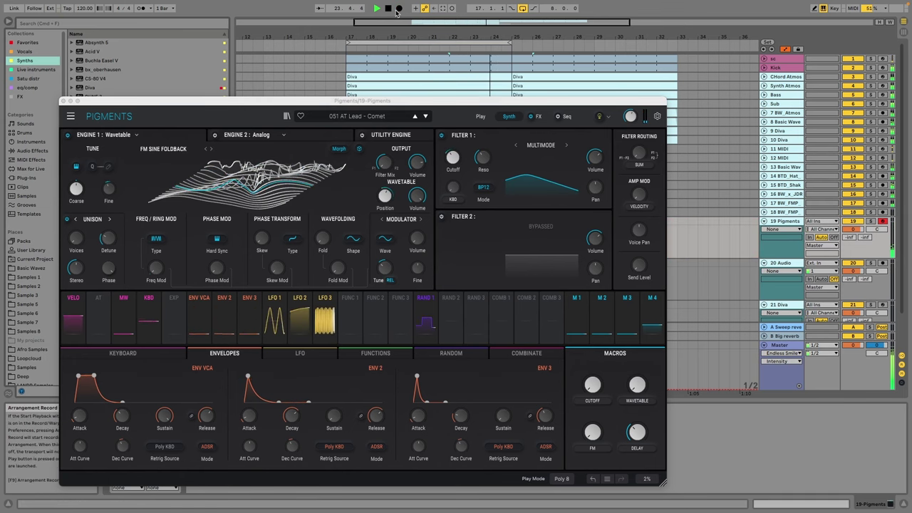
{"action": "left_click", "coordinate": [64, 100]}
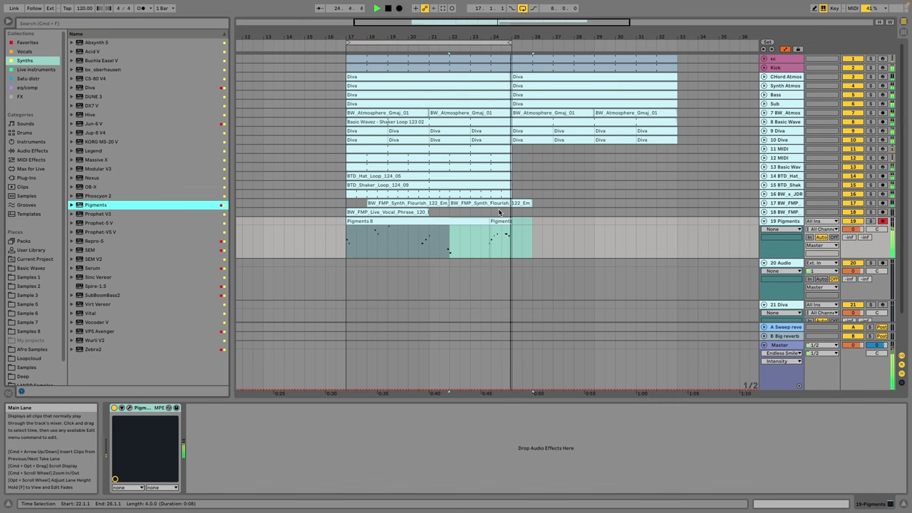
{"action": "left_click_drag", "start_coordinate": [532, 230], "coordinate": [502, 220]}
{"action": "left_click", "coordinate": [466, 221]}
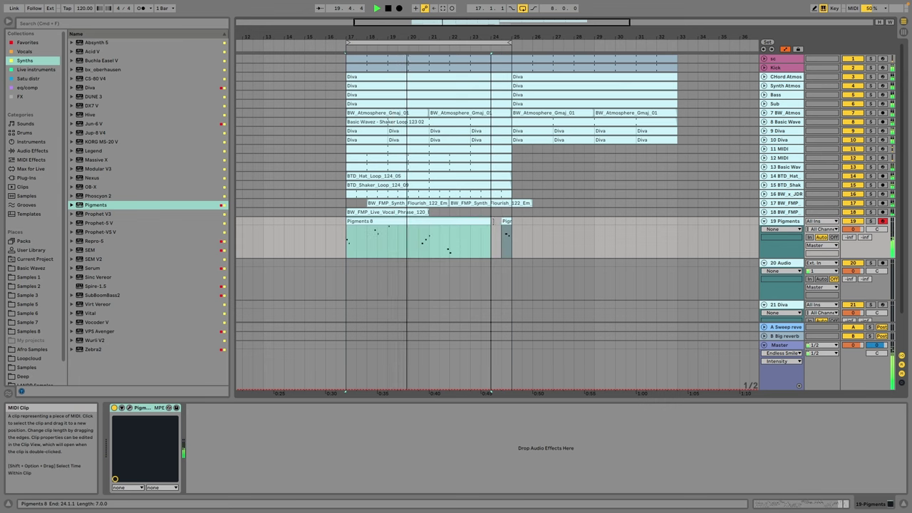
Step: Open the long Pigments clip's notes and move the A3 note to 57.2.3
{"action": "double_click", "coordinate": [466, 221]}
{"action": "key", "text": "space"}
{"action": "left_click", "coordinate": [453, 427]}
{"action": "left_click", "coordinate": [433, 355]}
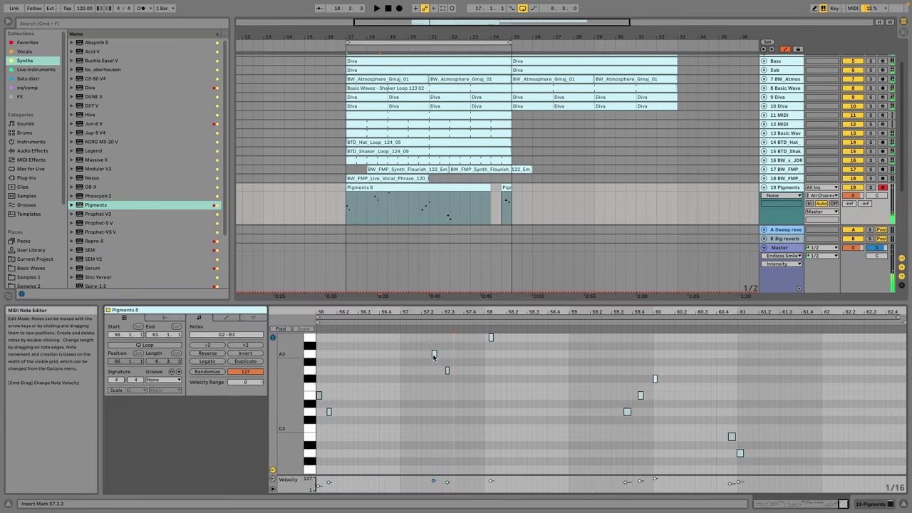
{"action": "left_click", "coordinate": [438, 382]}
{"action": "key", "text": "space"}
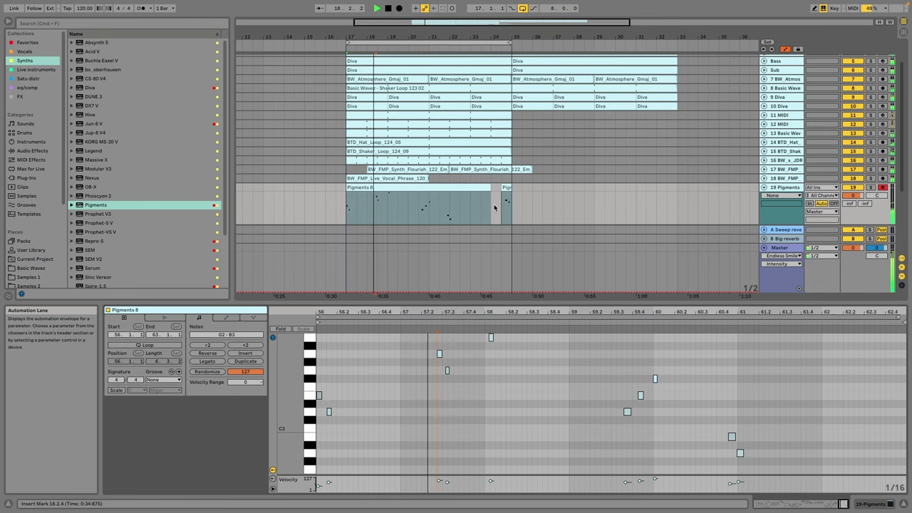
{"action": "left_click", "coordinate": [439, 354]}
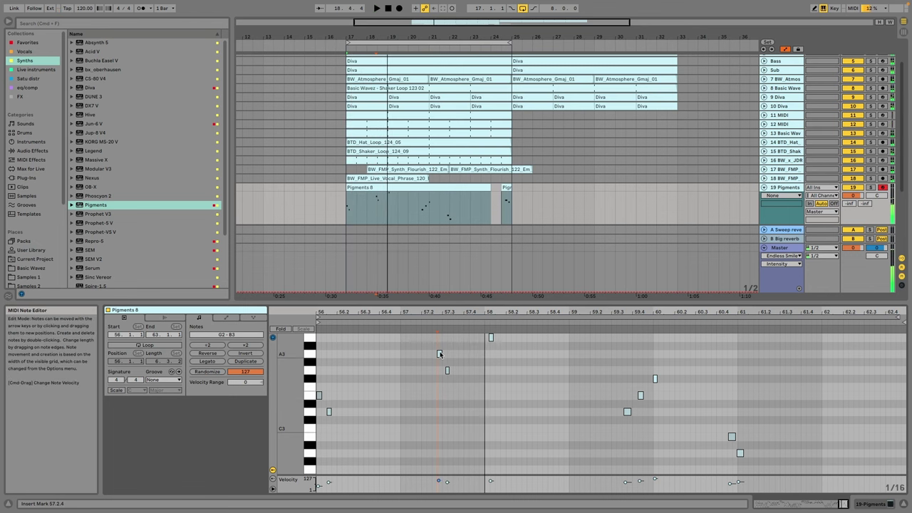
{"action": "left_click_drag", "start_coordinate": [440, 354], "coordinate": [436, 354]}
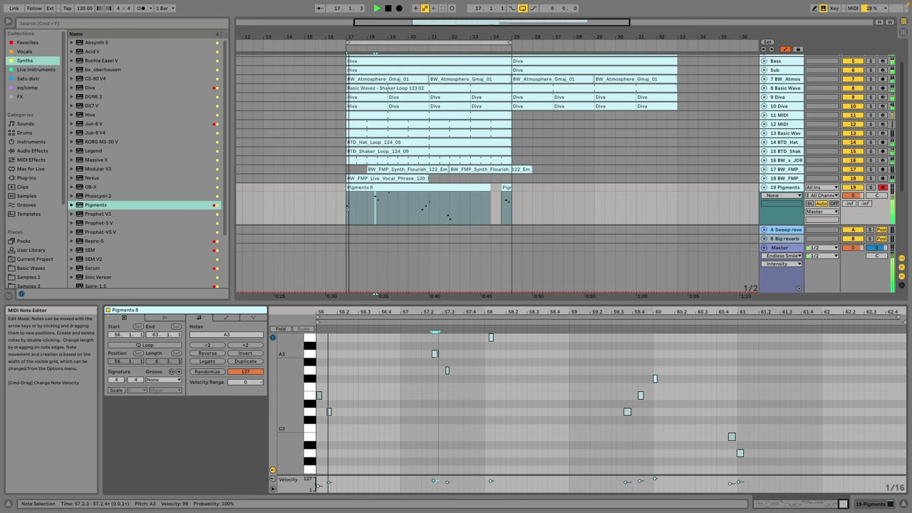
Step: Move the long Pigments clip's G3 note to 57.3.1 and the high B3 note to 58.1.1
{"action": "key", "text": "shift+Tab"}
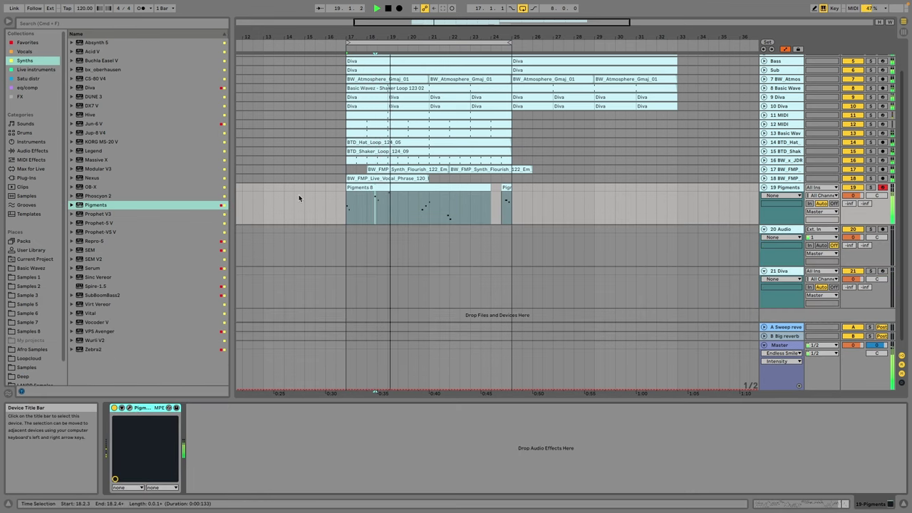
{"action": "key", "text": "shift+Tab"}
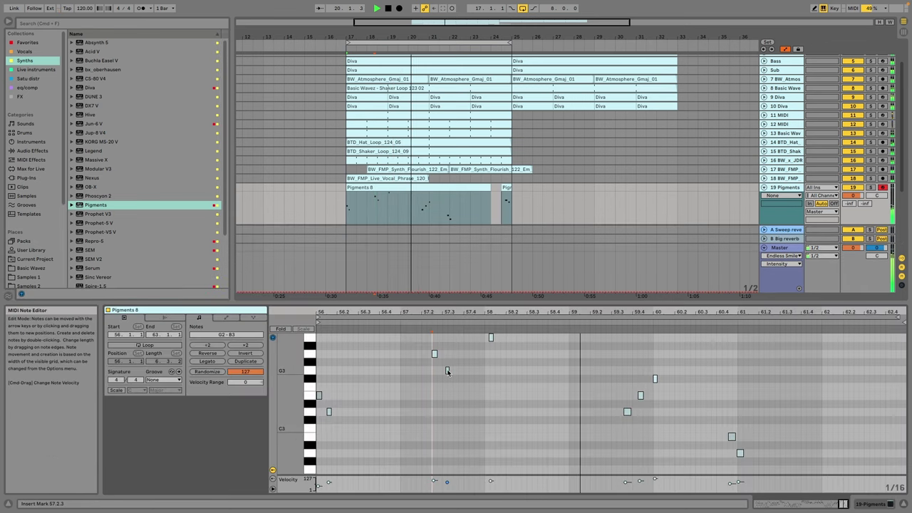
{"action": "left_click_drag", "start_coordinate": [447, 371], "coordinate": [445, 371]}
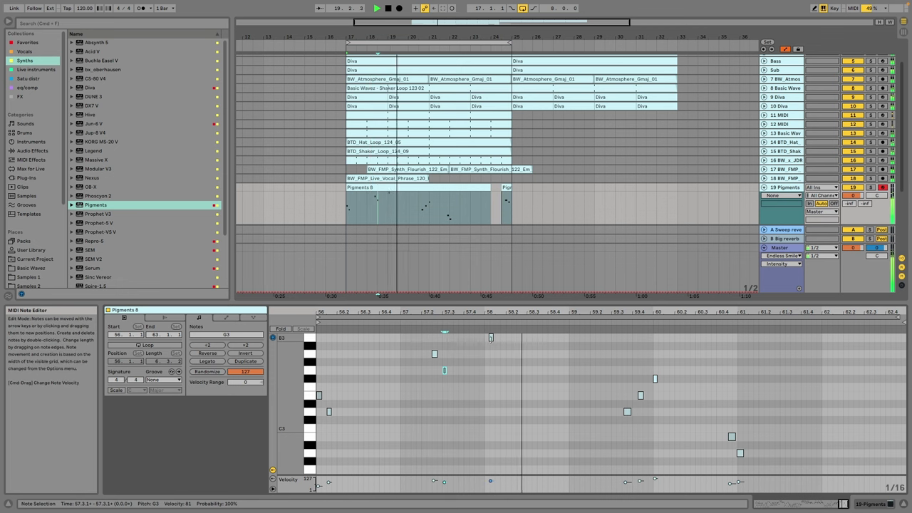
{"action": "left_click_drag", "start_coordinate": [491, 337], "coordinate": [488, 338]}
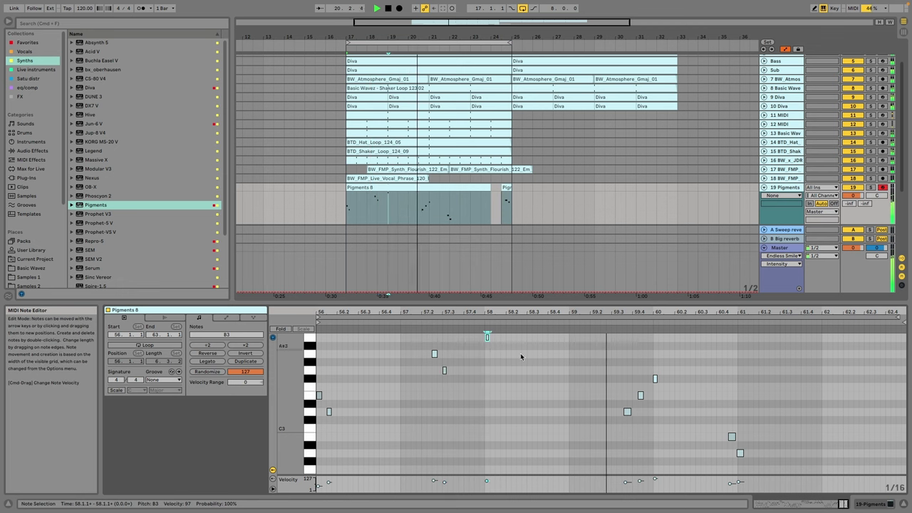
{"action": "left_click", "coordinate": [565, 376]}
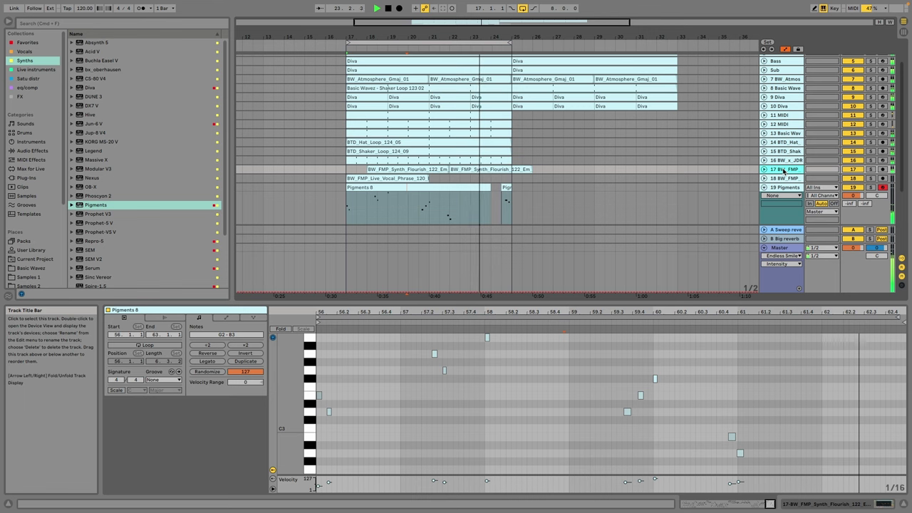
Step: Align the short Pigments clip's G3 note to 55.3.4 and F#3 to 55.4.3, and consolidate both clips across bars 17 to 25
{"action": "left_click", "coordinate": [506, 187]}
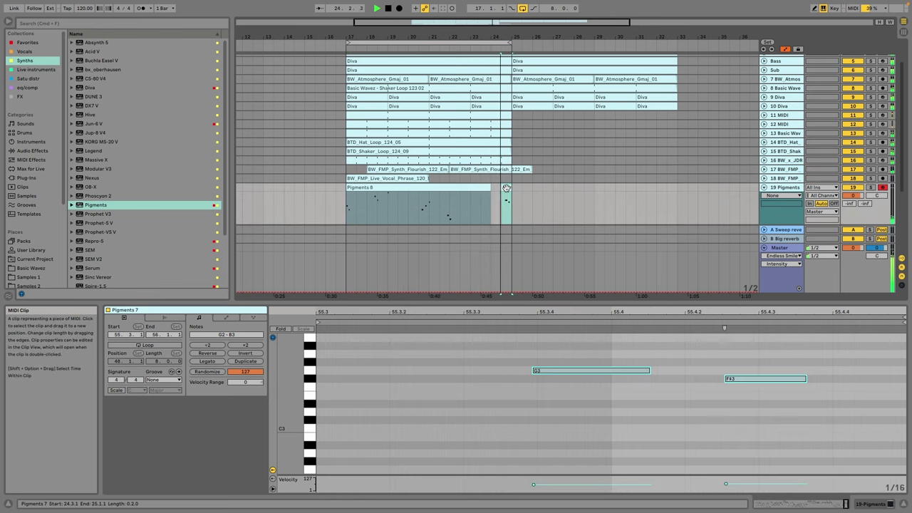
{"action": "left_click_drag", "start_coordinate": [593, 370], "coordinate": [600, 374]}
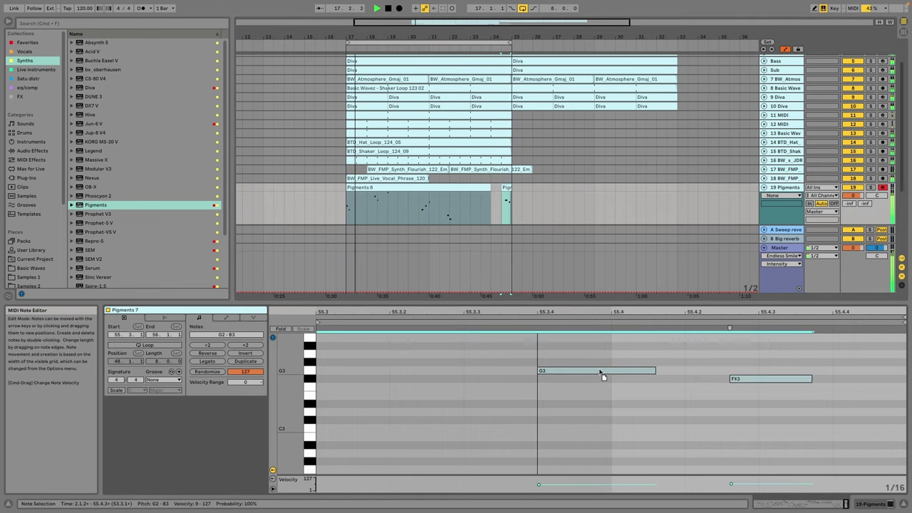
{"action": "left_click_drag", "start_coordinate": [741, 379], "coordinate": [772, 379]}
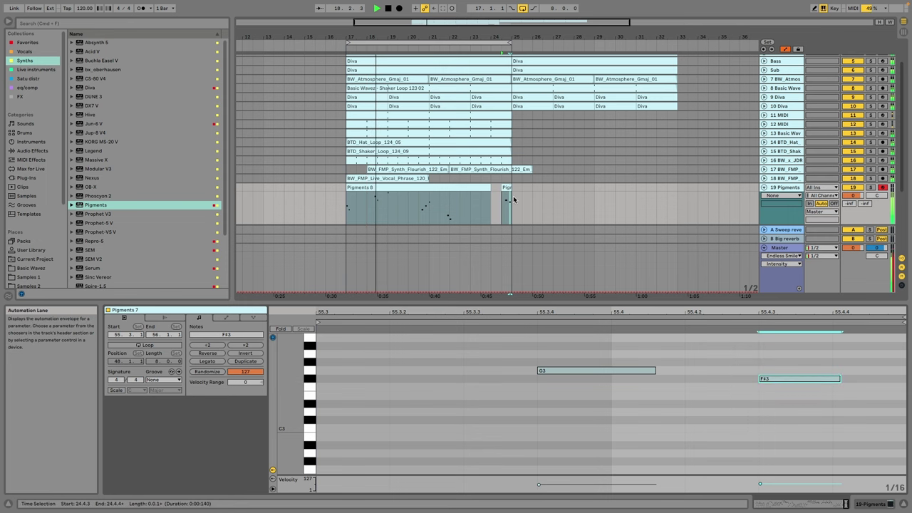
{"action": "left_click_drag", "start_coordinate": [514, 200], "coordinate": [347, 190]}
{"action": "key", "text": "super+j"}
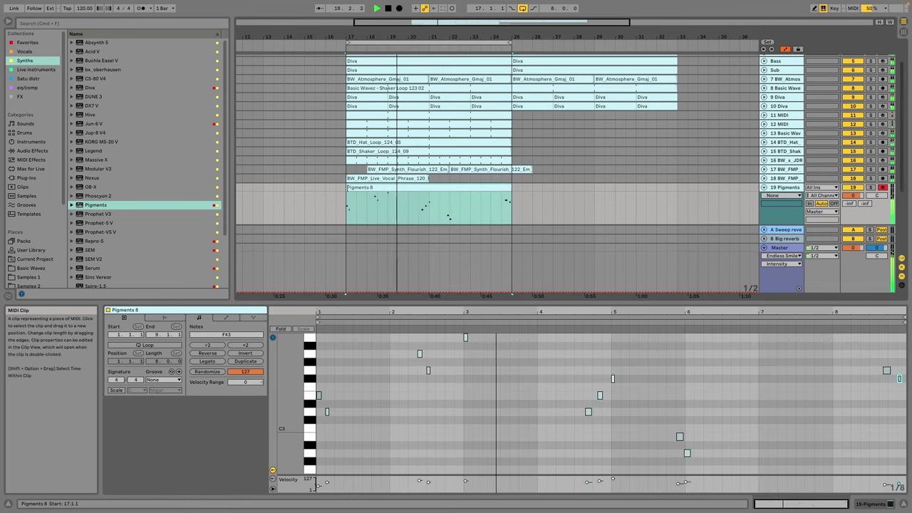
Step: Add EQ Eight after Pigments and set its band 1 to a low cut at 681 Hz
{"action": "key", "text": "shift+Tab"}
{"action": "left_click", "coordinate": [22, 80]}
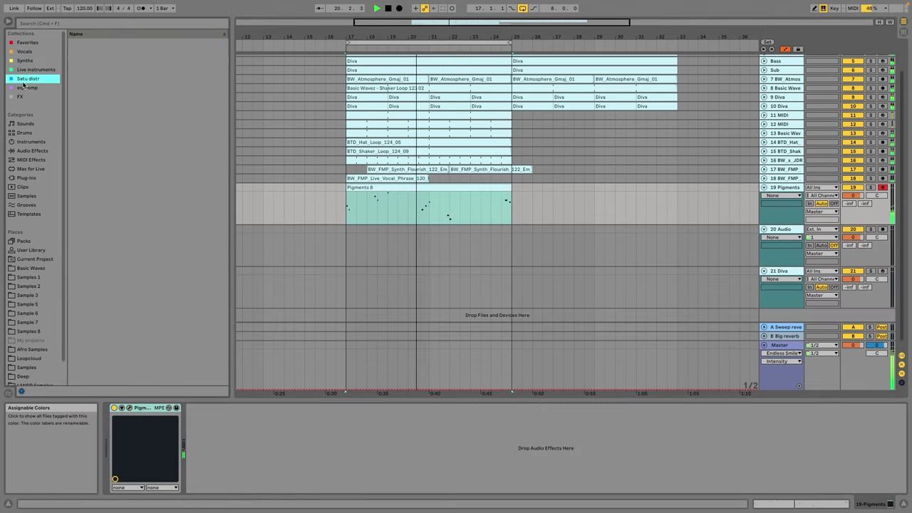
{"action": "left_click", "coordinate": [27, 88]}
{"action": "left_click_drag", "start_coordinate": [96, 52], "coordinate": [229, 492]}
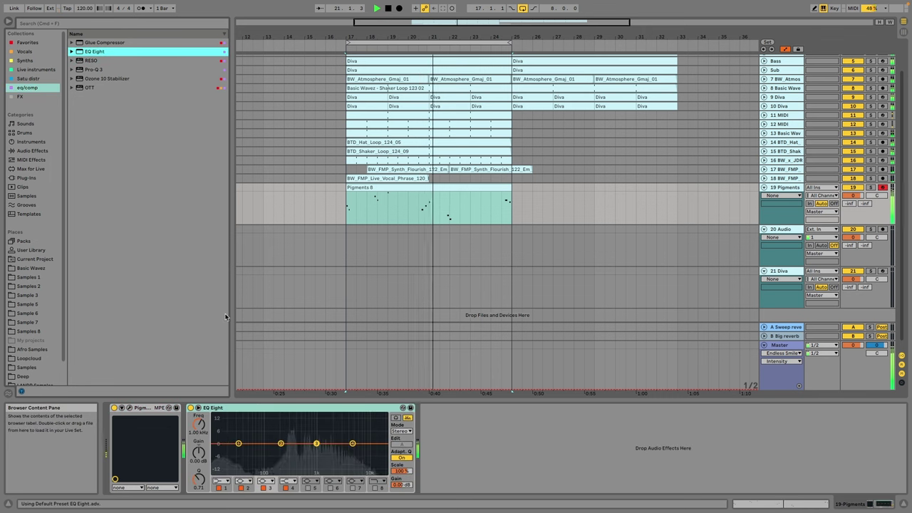
{"action": "left_click", "coordinate": [222, 481]}
{"action": "left_click", "coordinate": [221, 431]}
{"action": "left_click_drag", "start_coordinate": [199, 425], "coordinate": [224, 406]}
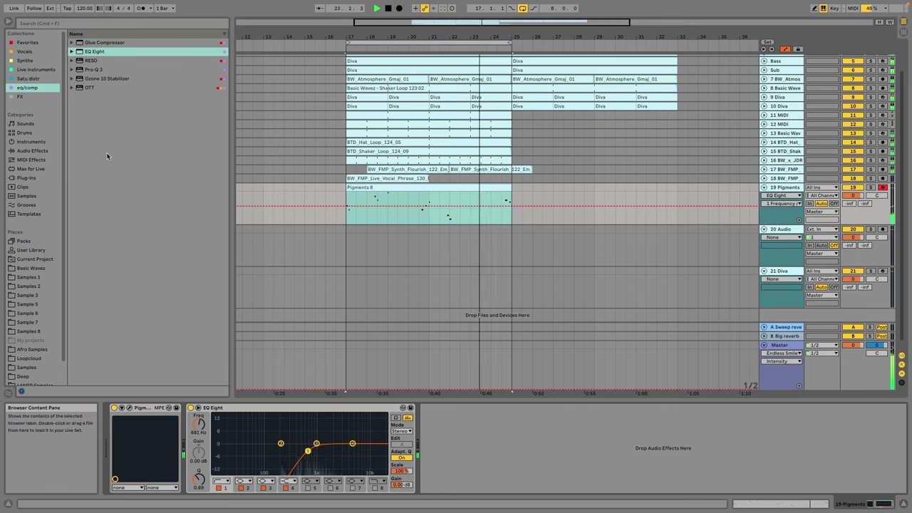
Step: Find the OTT preset, insert it between Pigments and EQ Eight, and set its Amount to 45%
{"action": "left_click", "coordinate": [33, 159]}
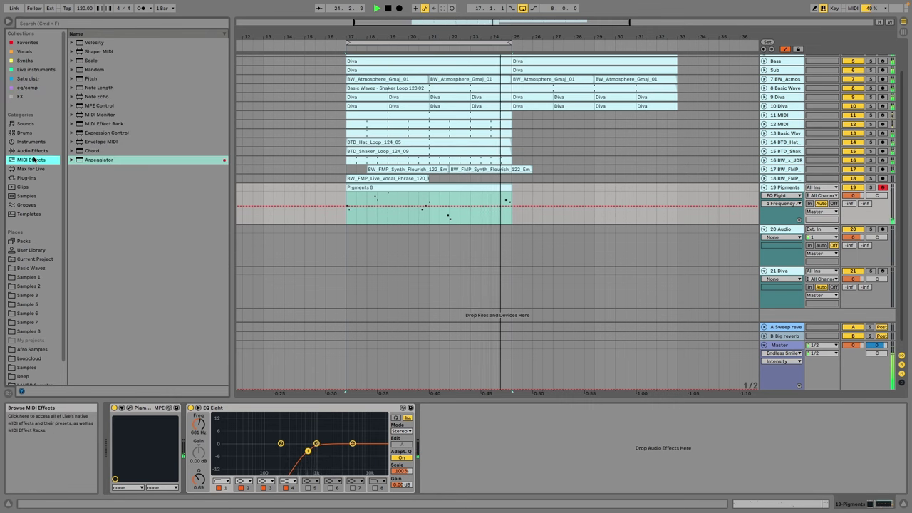
{"action": "left_click", "coordinate": [33, 150]}
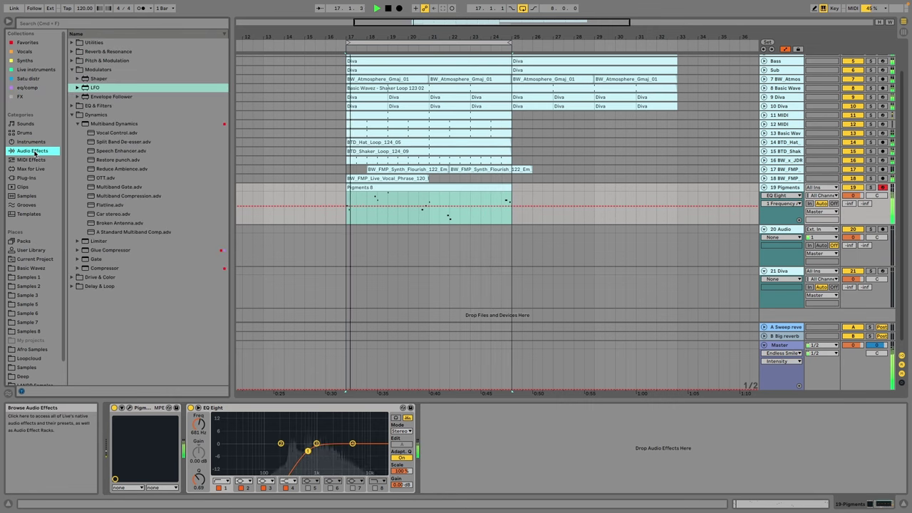
{"action": "left_click", "coordinate": [58, 24]}
{"action": "type", "text": "o"}
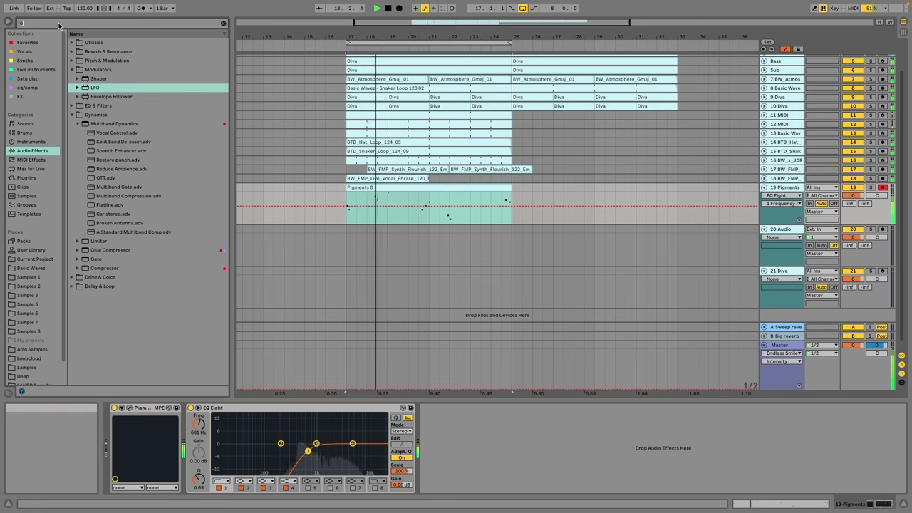
{"action": "type", "text": "tt"}
{"action": "left_click_drag", "start_coordinate": [98, 60], "coordinate": [163, 447]}
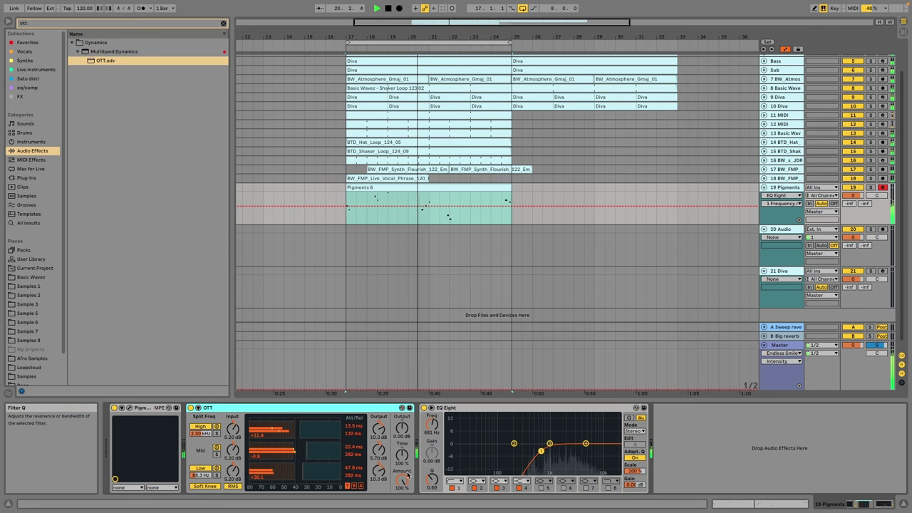
{"action": "left_click_drag", "start_coordinate": [408, 476], "coordinate": [402, 485]}
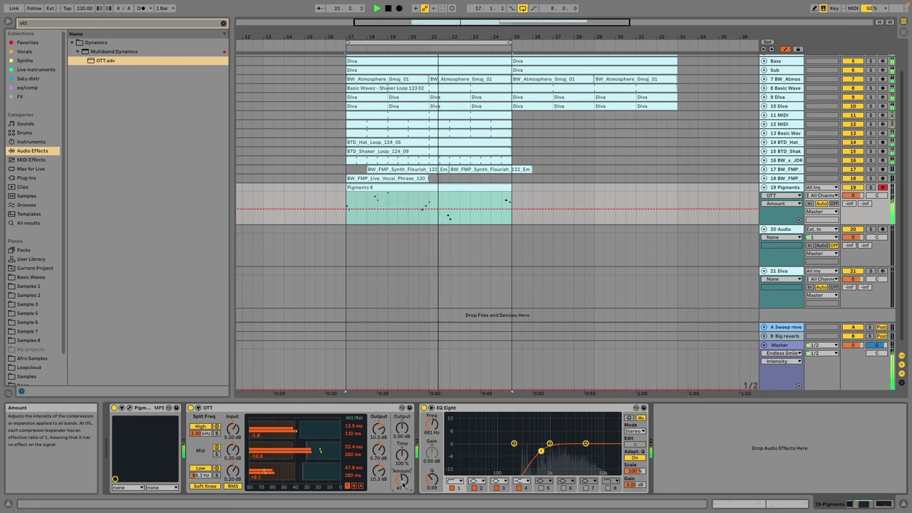
{"action": "left_click", "coordinate": [223, 23]}
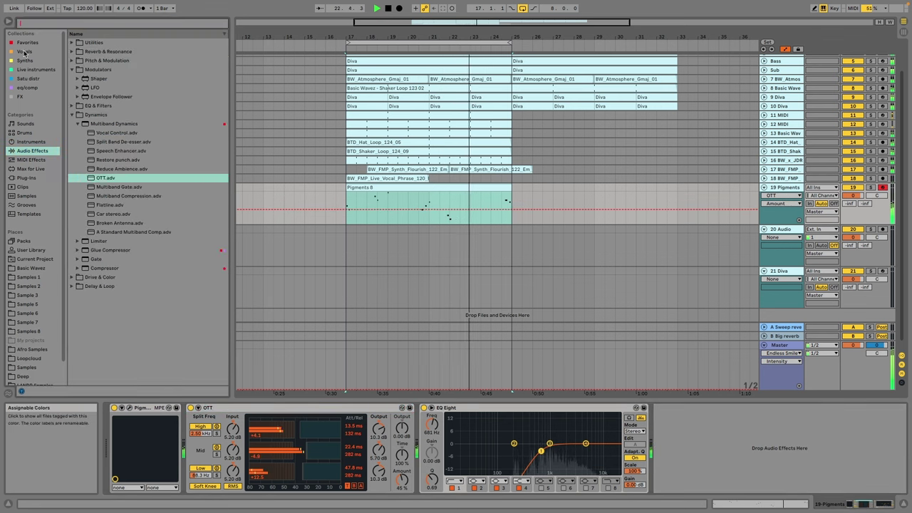
Step: Set the Filter 1 cutoff in Pigments to 135 Hz and close the synth's window
{"action": "left_click", "coordinate": [130, 410]}
{"action": "left_click_drag", "start_coordinate": [451, 158], "coordinate": [437, 158]}
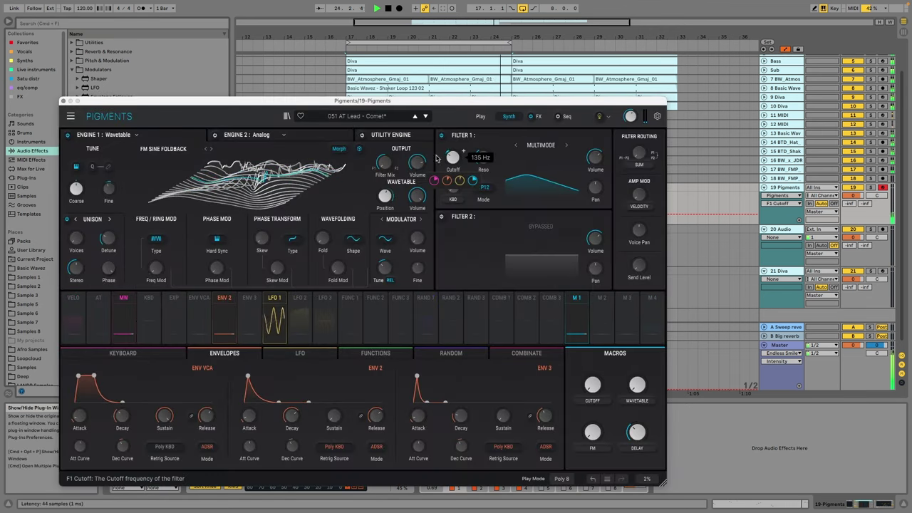
{"action": "key", "text": "super+alt+p"}
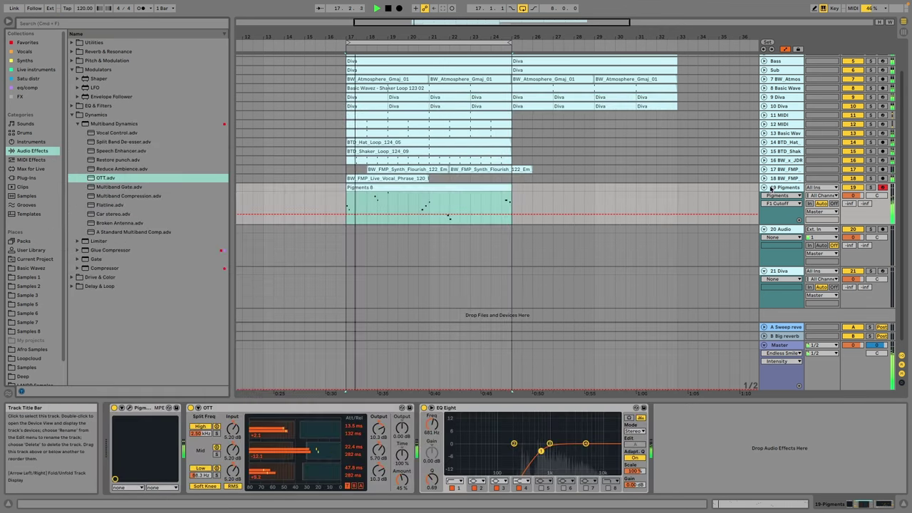
Step: Fold the Pigments track, insert a MIDI track below it, and show the Synths collection
{"action": "right_click", "coordinate": [784, 188]}
{"action": "left_click", "coordinate": [818, 266]}
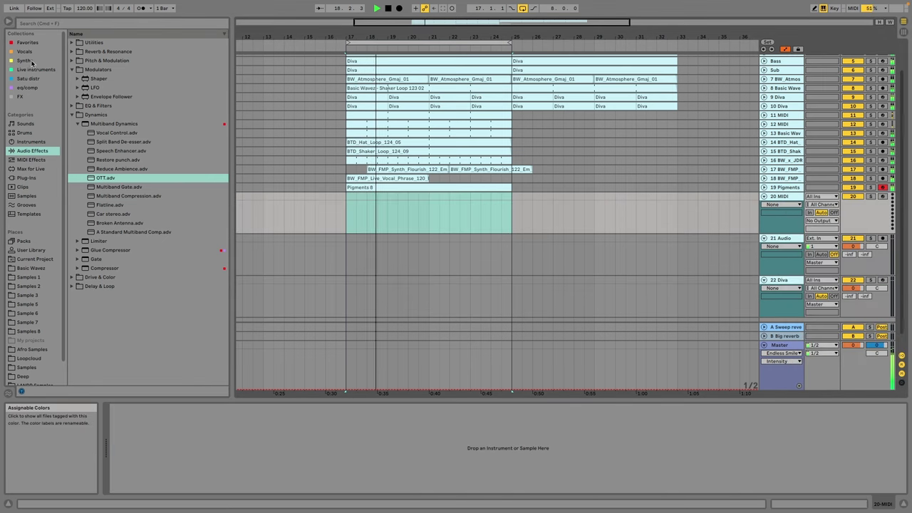
{"action": "left_click", "coordinate": [32, 61]}
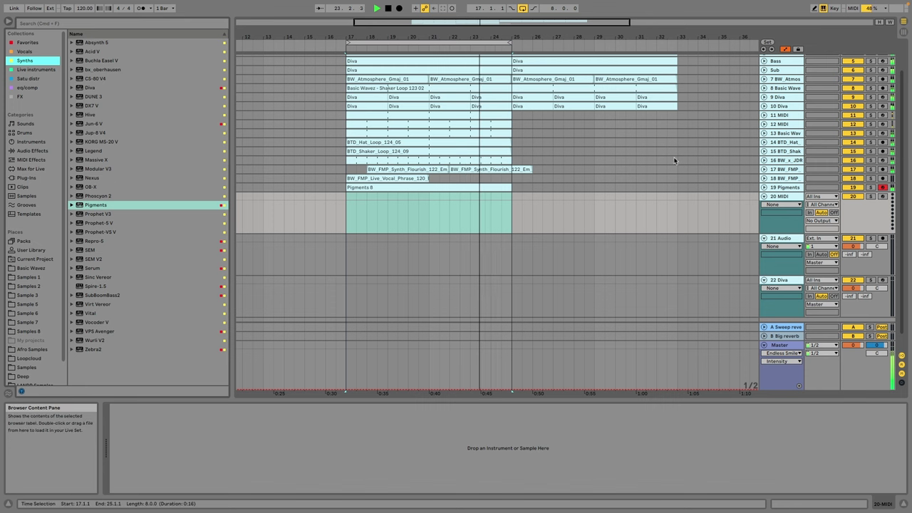
{"action": "left_click", "coordinate": [763, 179]}
{"action": "left_click", "coordinate": [777, 180]}
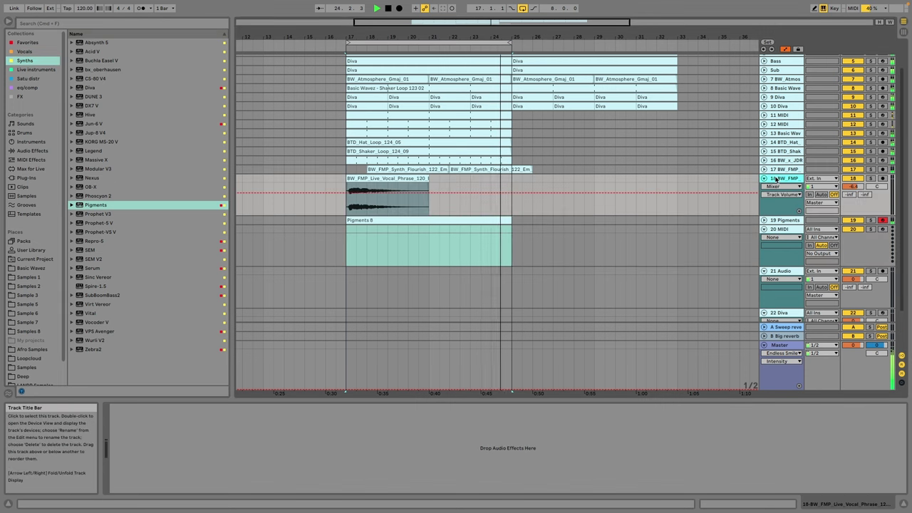
{"action": "left_click", "coordinate": [783, 229]}
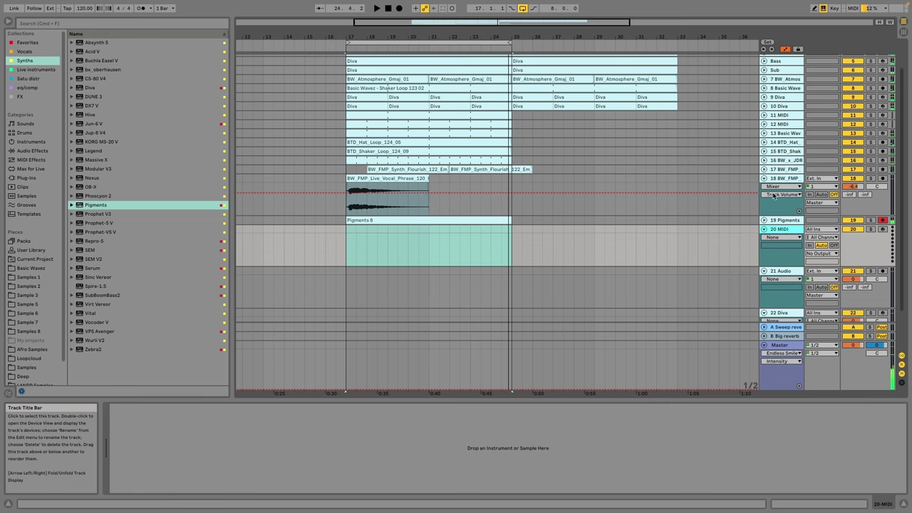
{"action": "left_click", "coordinate": [764, 178]}
{"action": "left_click", "coordinate": [430, 202]}
{"action": "left_click_drag", "start_coordinate": [430, 203], "coordinate": [513, 201]}
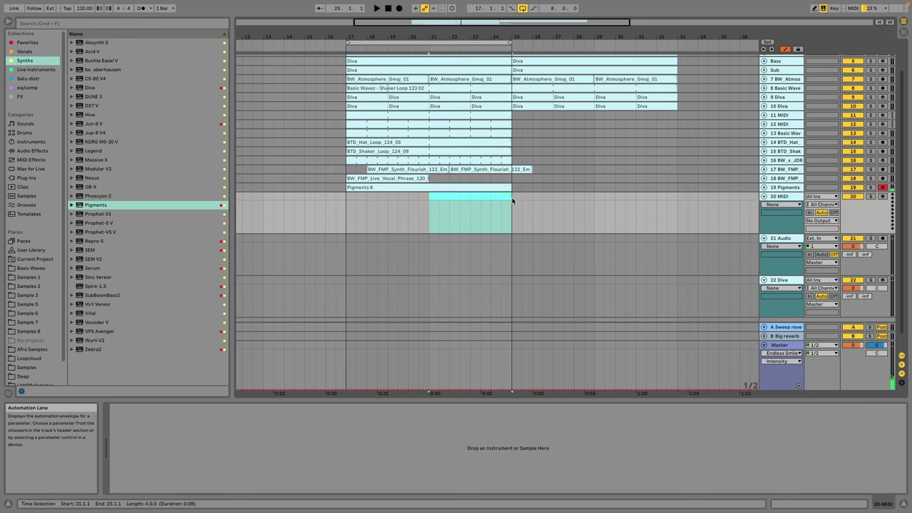
{"action": "left_click_drag", "start_coordinate": [511, 148], "coordinate": [495, 199]}
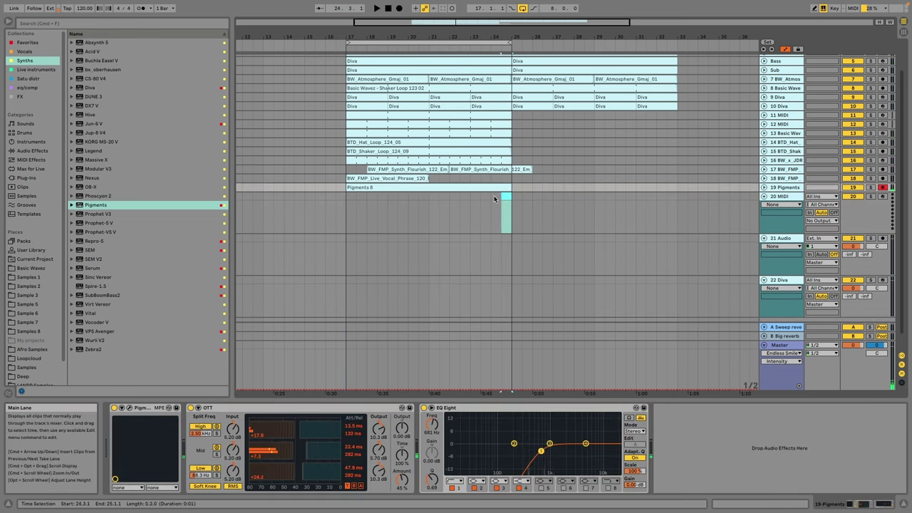
{"action": "left_click", "coordinate": [473, 203]}
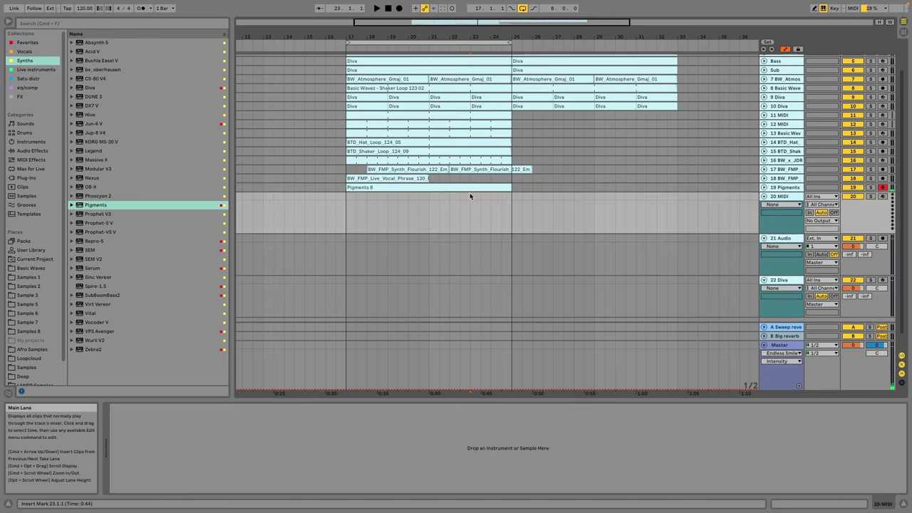
Step: Load Pigments on the empty MIDI track 20 and choose the pad preset Life's Pulse
{"action": "left_click", "coordinate": [773, 196]}
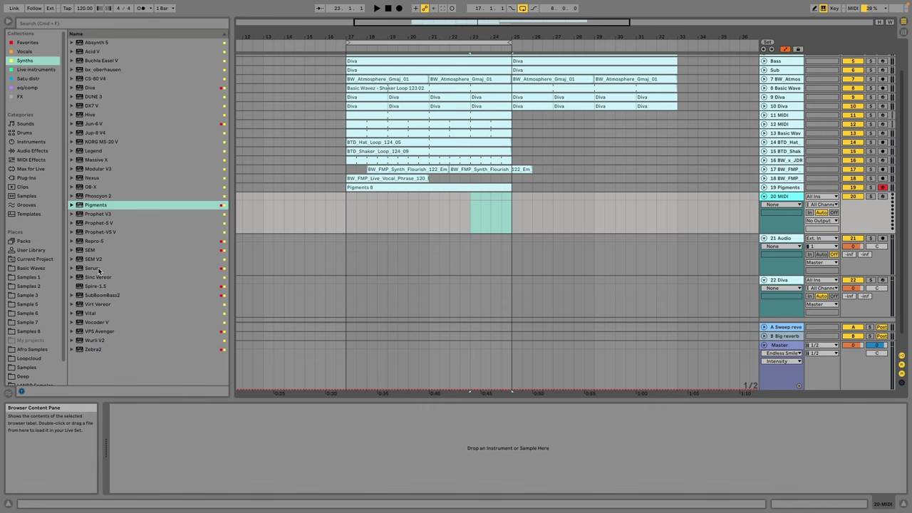
{"action": "left_click", "coordinate": [93, 204]}
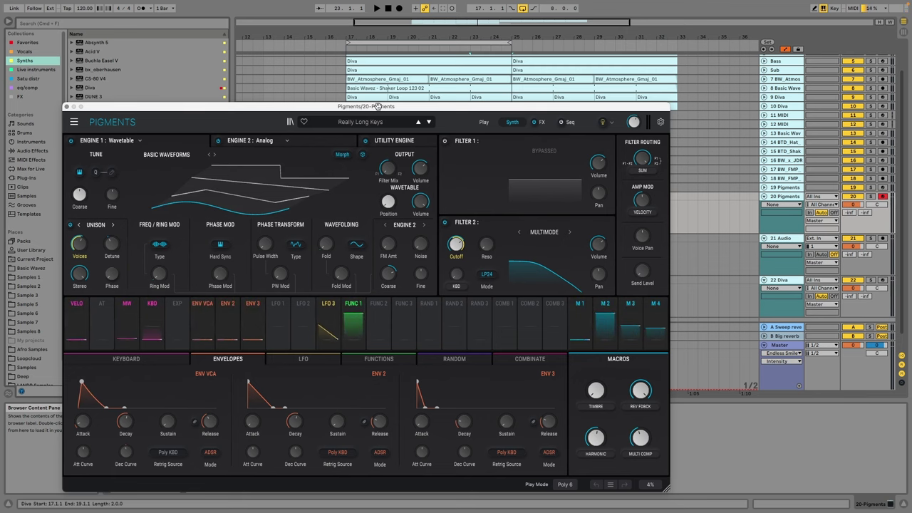
{"action": "left_click", "coordinate": [370, 123]}
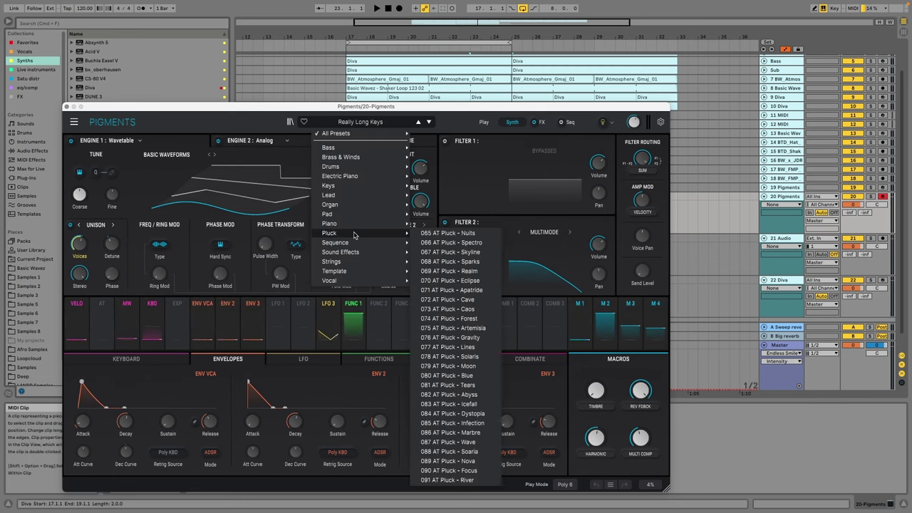
{"action": "mouse_move", "coordinate": [356, 217]}
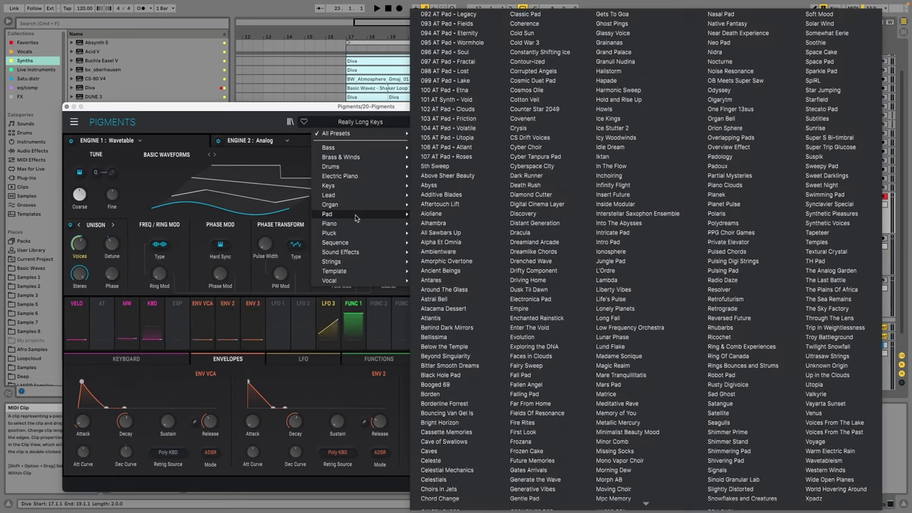
{"action": "left_click", "coordinate": [627, 298]}
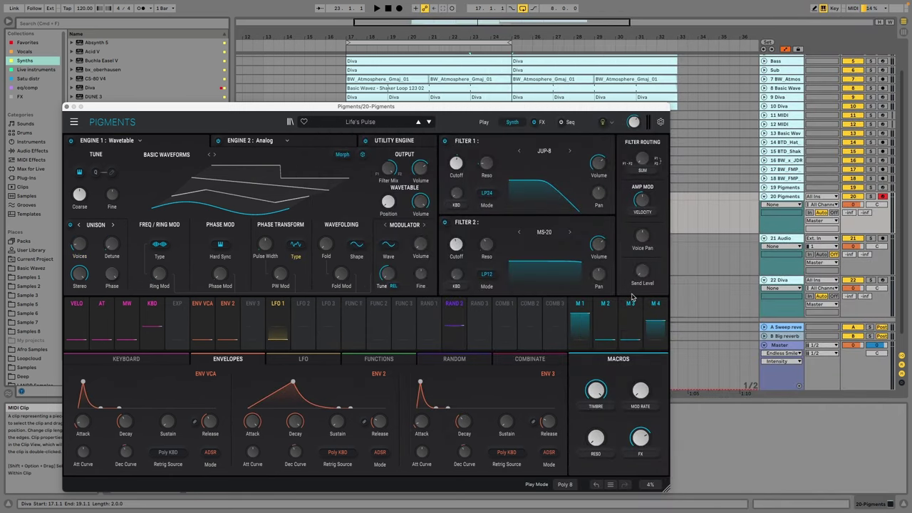
Step: Switch Pigments to the pad preset Madame Sonique and advance to Magic Realm
{"action": "left_click", "coordinate": [396, 124]}
{"action": "mouse_move", "coordinate": [356, 214]}
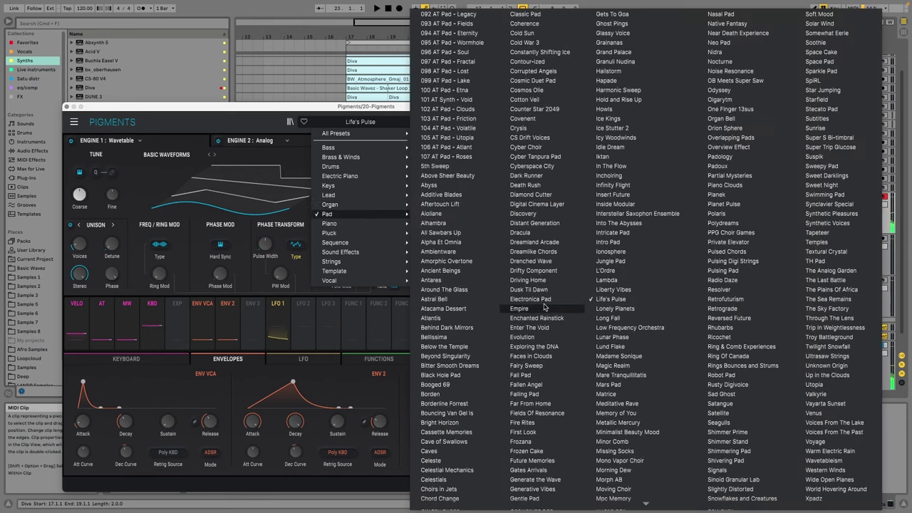
{"action": "left_click", "coordinate": [618, 355]}
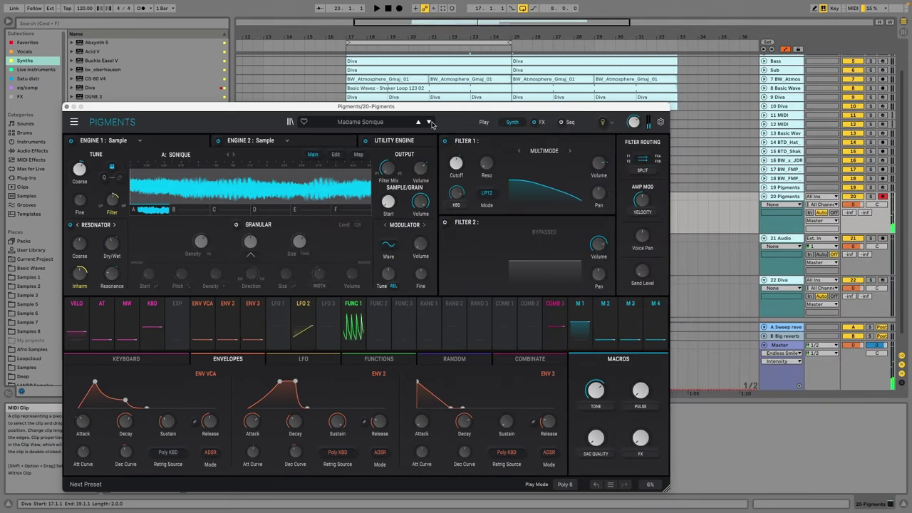
{"action": "left_click", "coordinate": [431, 124]}
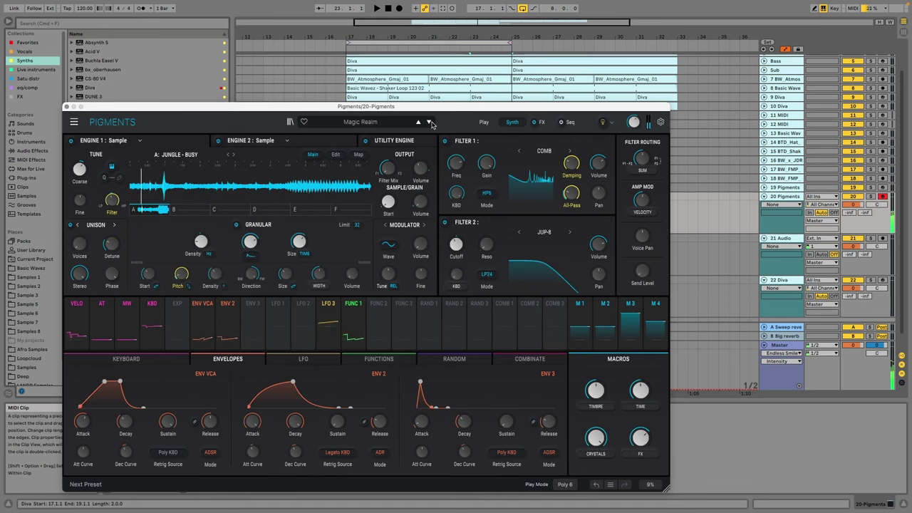
Step: Close the Pigments window, play the loop from bar 17, and unfold and mute the Pigments lead on track 19
{"action": "left_click", "coordinate": [66, 107]}
{"action": "left_click", "coordinate": [346, 200]}
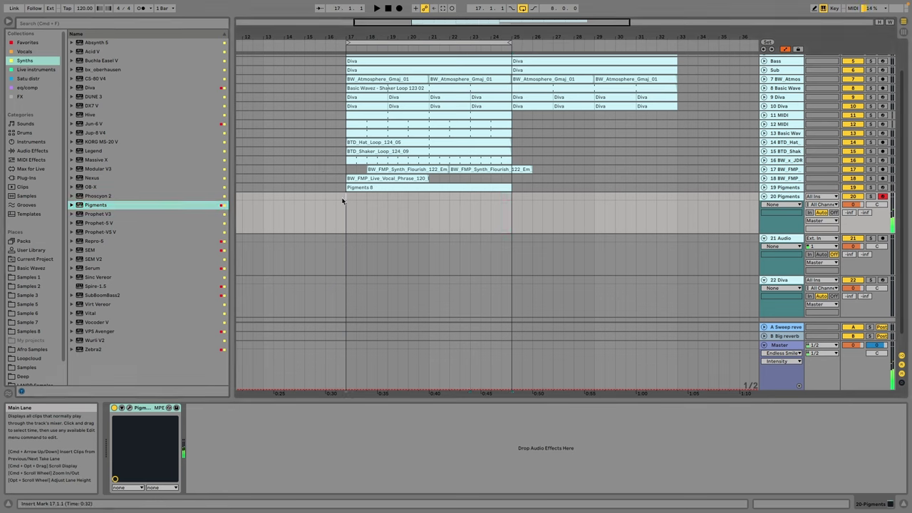
{"action": "key", "text": "space"}
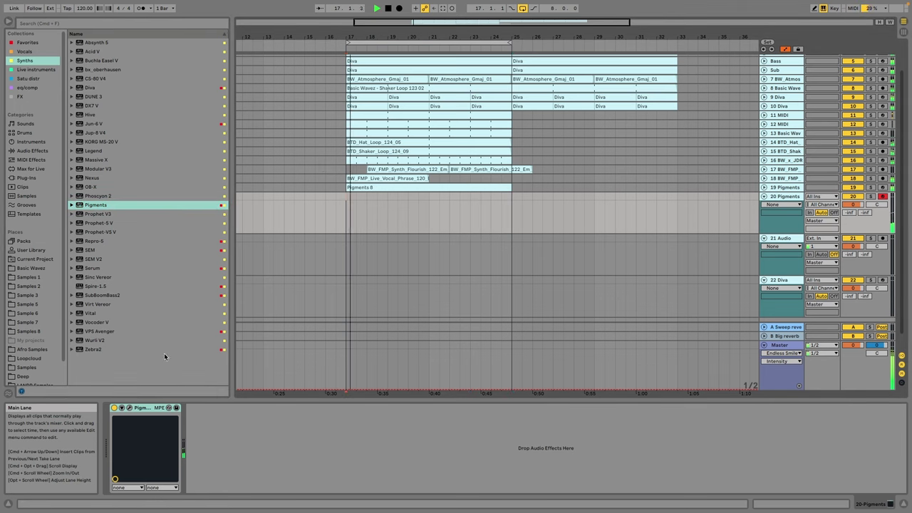
{"action": "left_click", "coordinate": [764, 188]}
{"action": "left_click", "coordinate": [854, 187]}
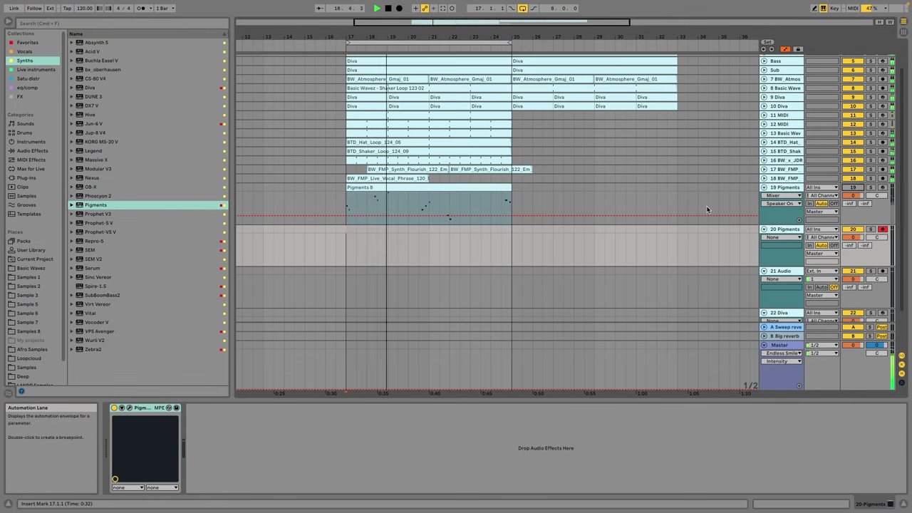
Step: Reopen Pigments on track 20, advance through the pad presets to Mars Pad, and close the synth window
{"action": "left_click", "coordinate": [129, 408]}
{"action": "left_click", "coordinate": [430, 123]}
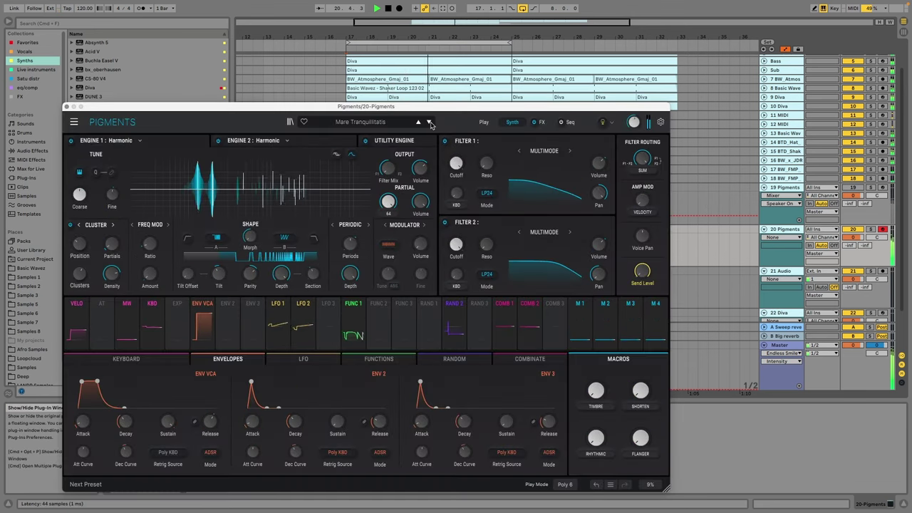
{"action": "left_click", "coordinate": [430, 123]}
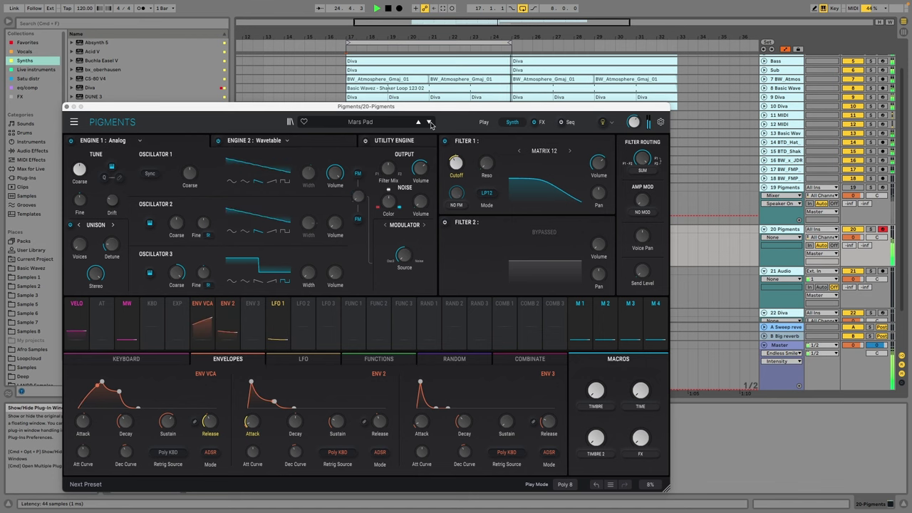
{"action": "left_click", "coordinate": [67, 107]}
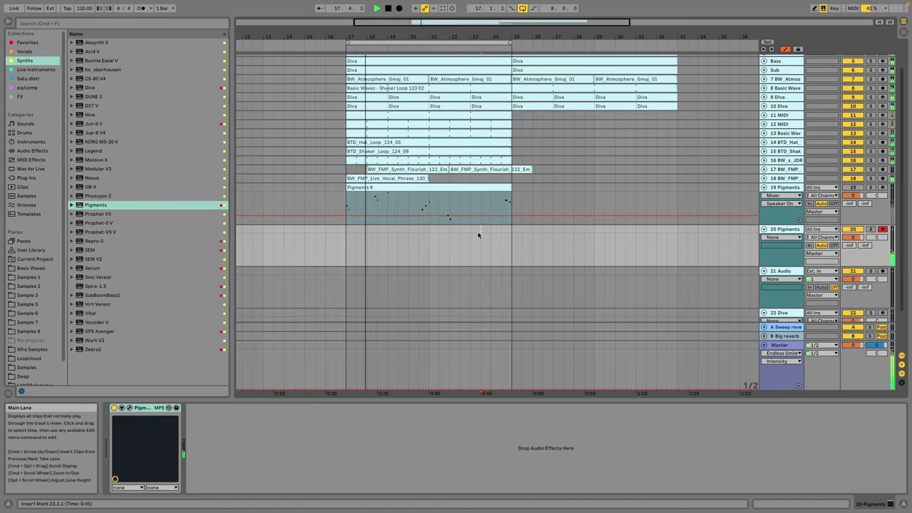
Step: Record a held pad chord on track 20 and split the recorded clip at 22.3.1
{"action": "left_click", "coordinate": [400, 9]}
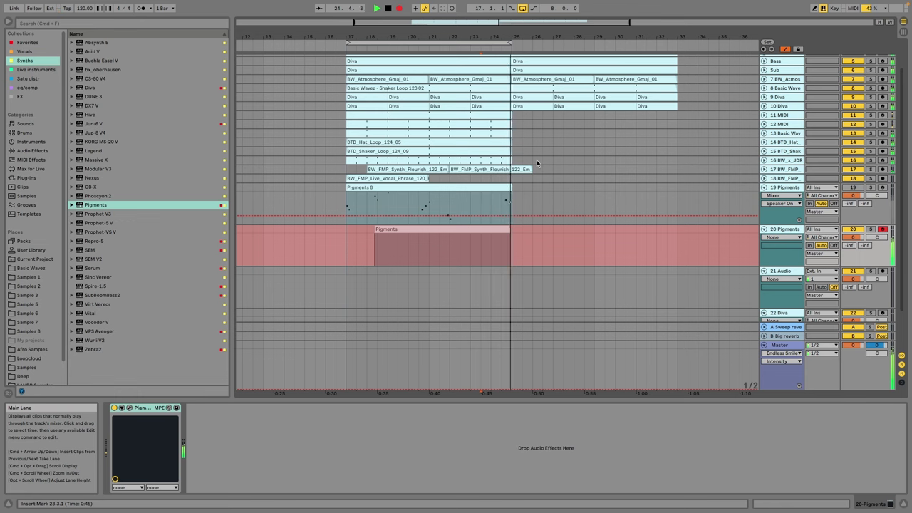
{"action": "key", "text": "space"}
{"action": "left_click", "coordinate": [462, 240]}
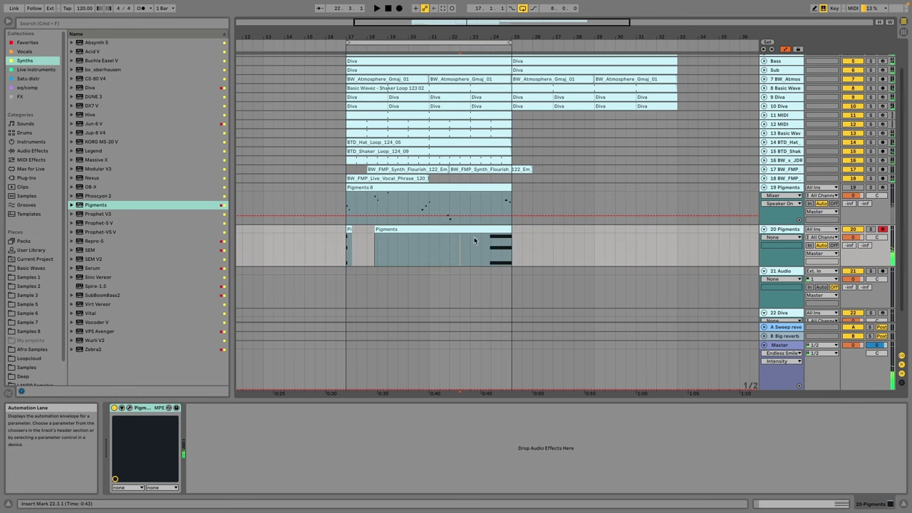
{"action": "key", "text": "super+e"}
Step: Open the split-off chord clip and shift the start of its G2, B2 and D3 notes to clip bar 7
{"action": "double_click", "coordinate": [501, 230]}
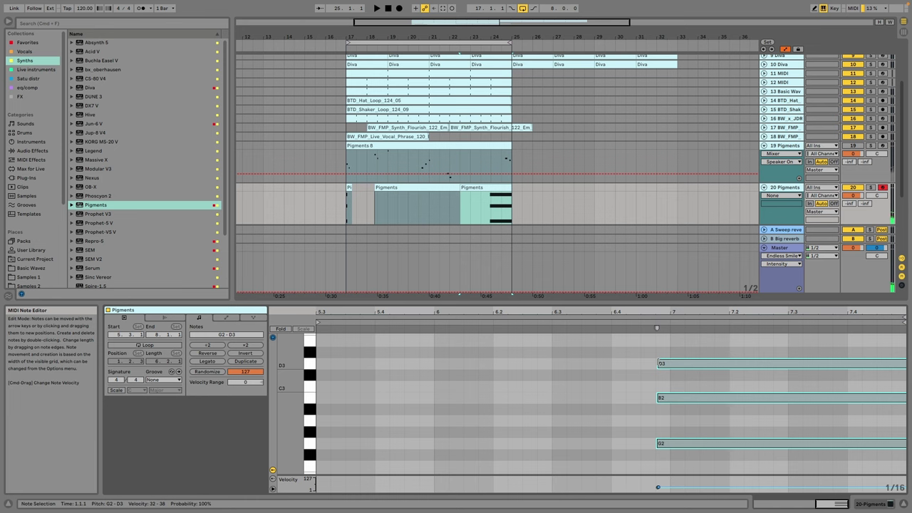
{"action": "left_click_drag", "start_coordinate": [658, 365], "coordinate": [672, 365]}
{"action": "left_click", "coordinate": [658, 357]}
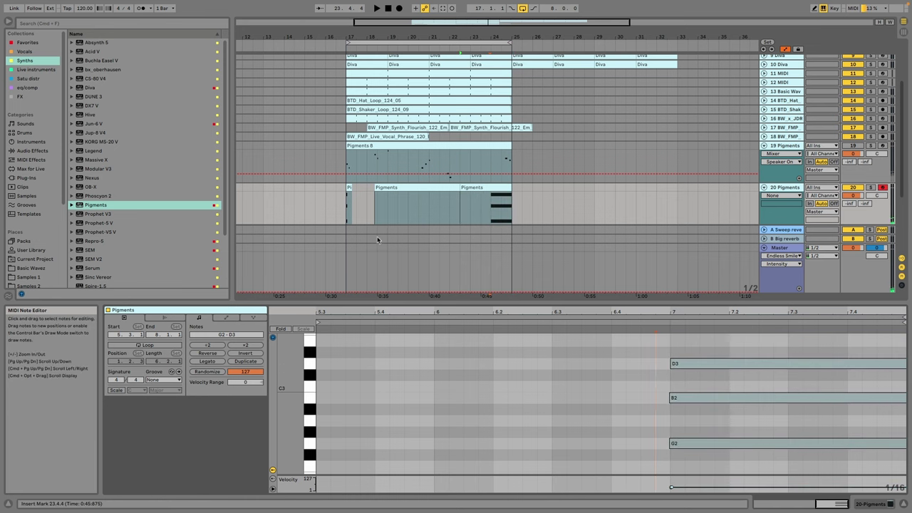
Step: Delete the short recorded clip at bar 17 on track 20 and select the chord clip for playback
{"action": "left_click", "coordinate": [350, 187]}
{"action": "left_click", "coordinate": [330, 189], "text": "shift"}
{"action": "key", "text": "Delete"}
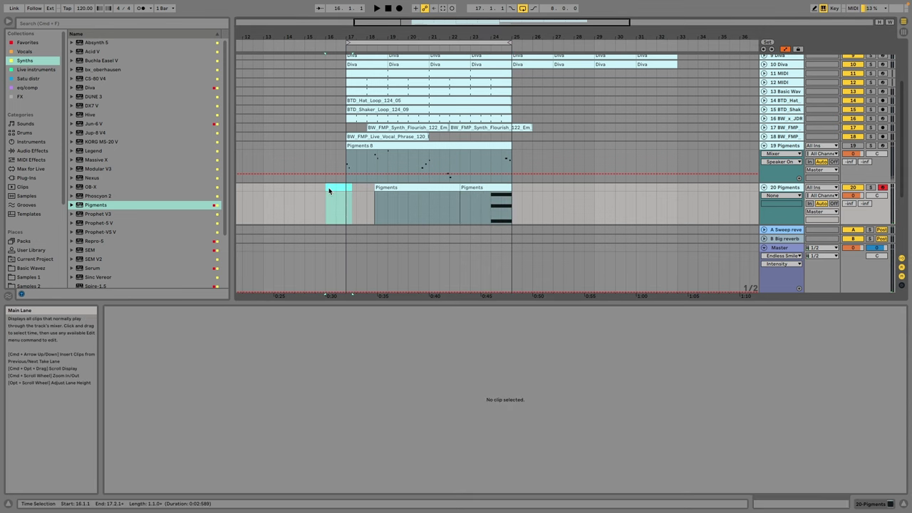
{"action": "left_click", "coordinate": [467, 204]}
{"action": "left_click", "coordinate": [496, 189]}
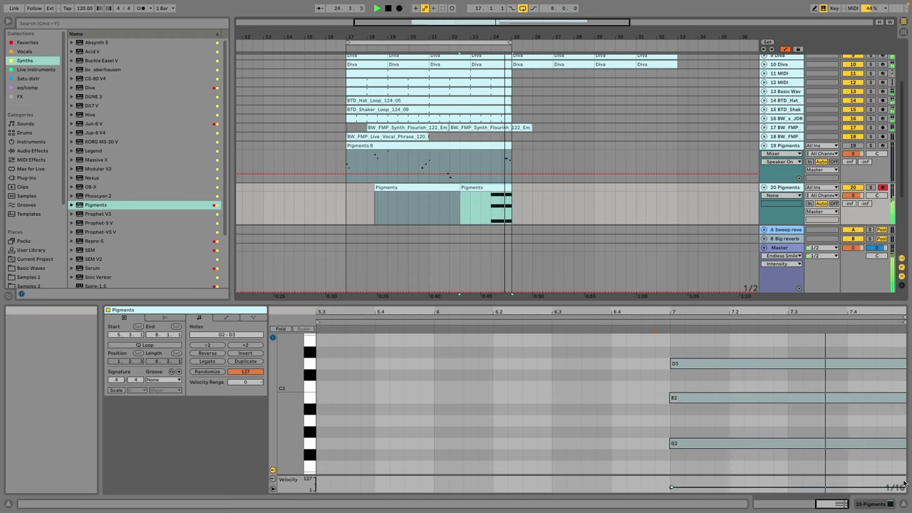
Step: Show track 20's device chain and add EQ Eight from the eq/comp collection after Pigments
{"action": "left_click", "coordinate": [873, 504]}
{"action": "left_click", "coordinate": [27, 87]}
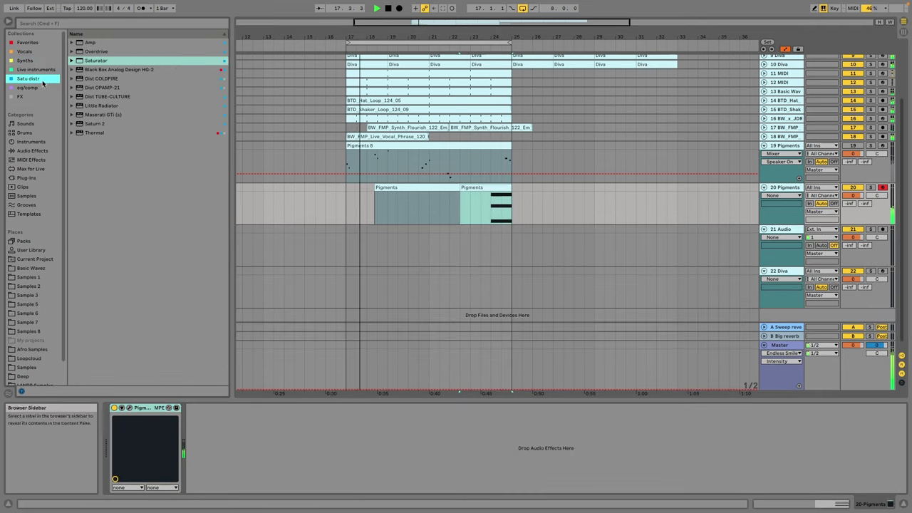
{"action": "left_click", "coordinate": [89, 54]}
{"action": "double_click", "coordinate": [91, 53]}
Step: Set EQ Eight's band 1 to a low cut with a raised frequency and boost band 3 by 4.34 dB at 2.30 kHz
{"action": "left_click", "coordinate": [221, 480]}
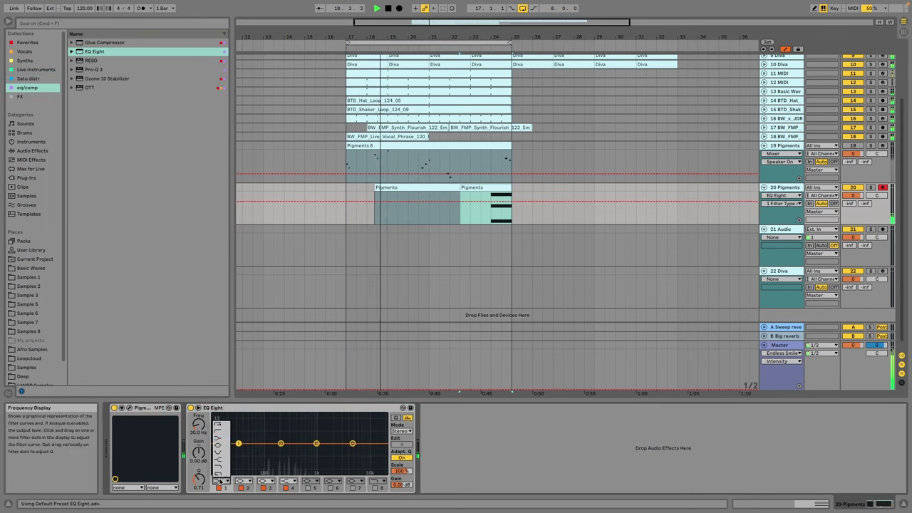
{"action": "left_click", "coordinate": [220, 438]}
{"action": "left_click_drag", "start_coordinate": [203, 423], "coordinate": [203, 389]}
{"action": "left_click_drag", "start_coordinate": [316, 444], "coordinate": [335, 434]}
Step: Show the device chain of the Pigments lead on track 19 and fold that track
{"action": "left_click", "coordinate": [770, 153]}
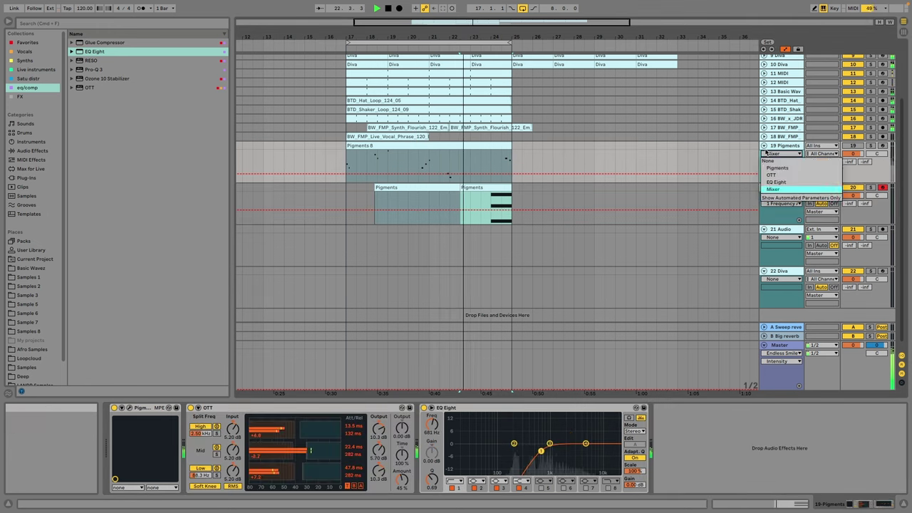
{"action": "left_click", "coordinate": [766, 147]}
{"action": "left_click", "coordinate": [764, 146]}
{"action": "left_click", "coordinate": [764, 154]}
{"action": "left_click", "coordinate": [764, 154]}
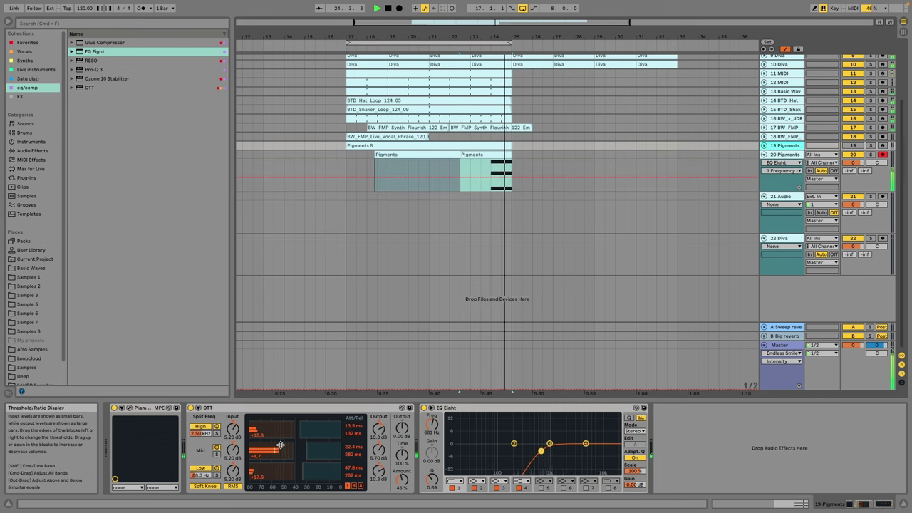
Step: Copy the OTT device from track 19 to track 20 and place it between Pigments and EQ Eight
{"action": "left_click", "coordinate": [283, 411]}
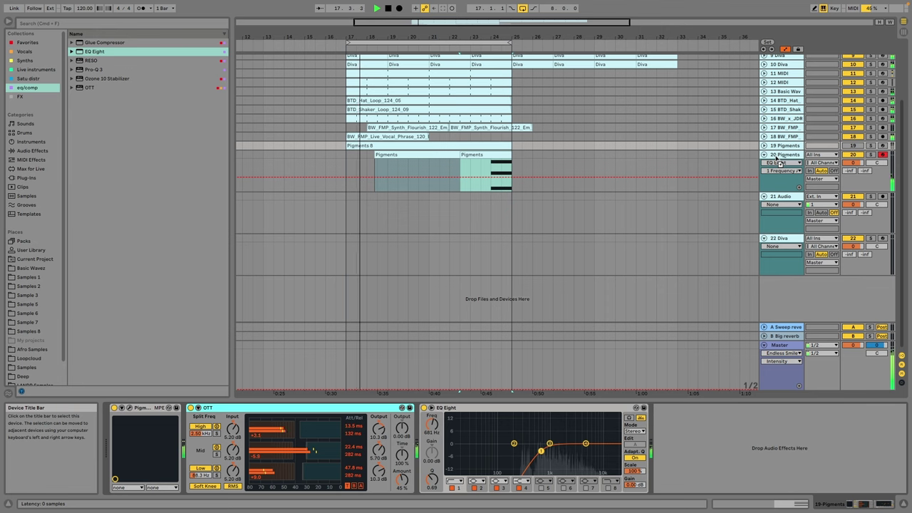
{"action": "left_click", "coordinate": [779, 161]}
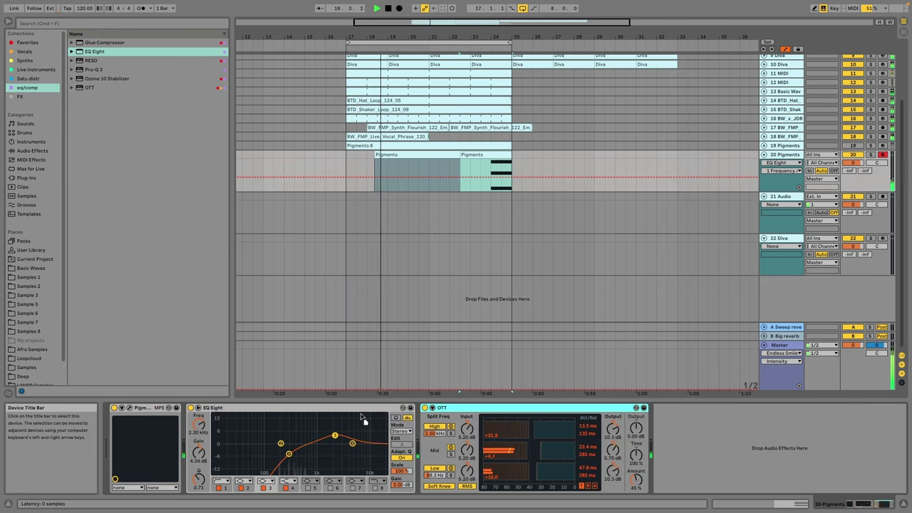
{"action": "left_click_drag", "start_coordinate": [362, 421], "coordinate": [214, 425]}
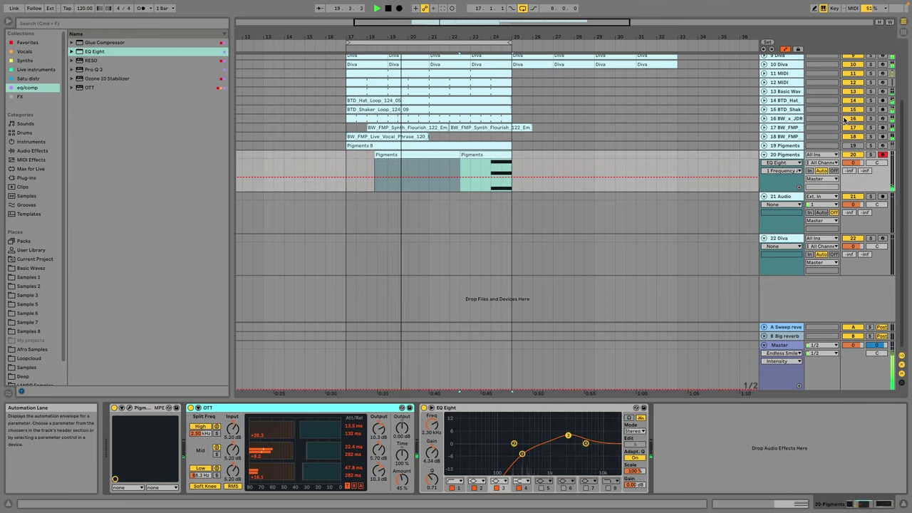
Step: Check the device chains of tracks 17, 15 and 14, then boost track 20's EQ Eight band 4 by 5.83 dB at 4.54 kHz
{"action": "left_click", "coordinate": [787, 127]}
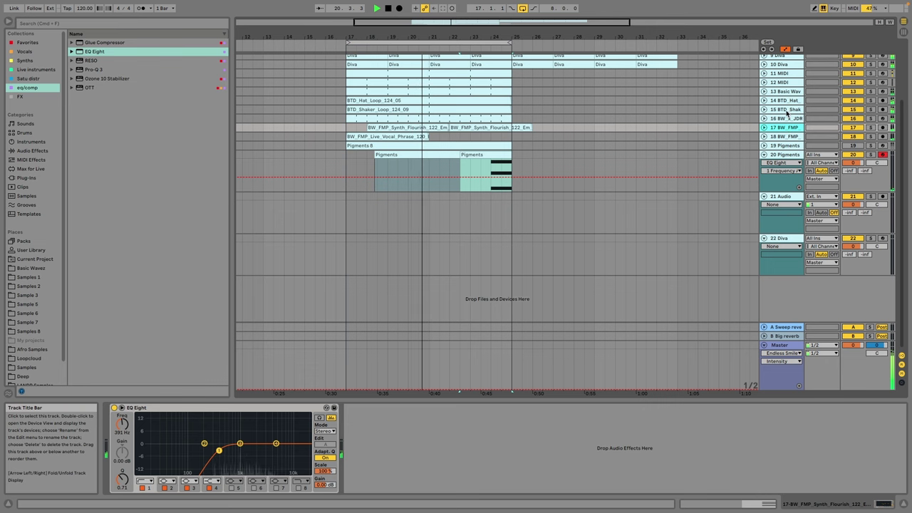
{"action": "left_click", "coordinate": [788, 111]}
{"action": "left_click", "coordinate": [787, 101]}
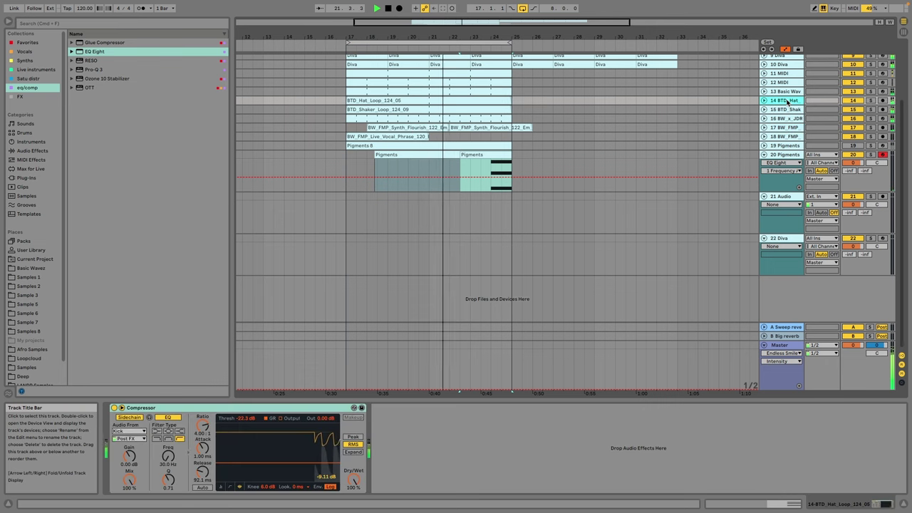
{"action": "left_click", "coordinate": [779, 156]}
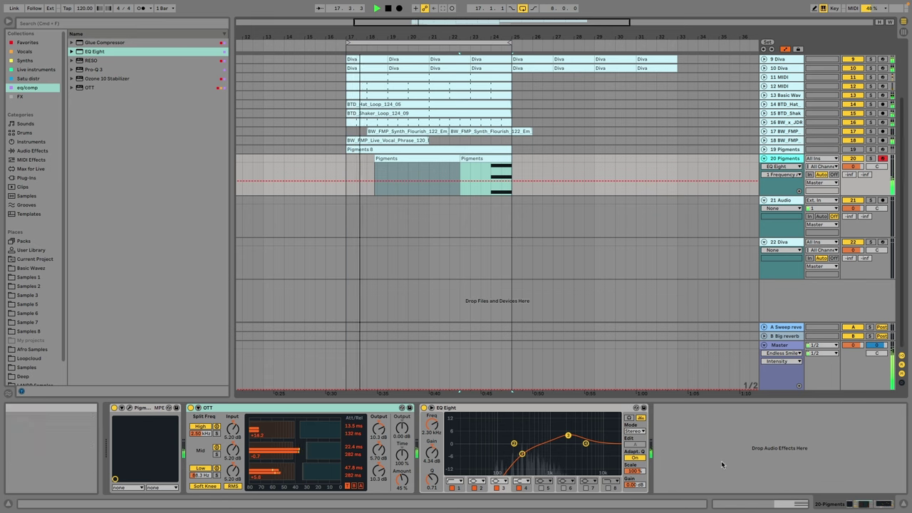
{"action": "left_click_drag", "start_coordinate": [586, 443], "coordinate": [583, 433]}
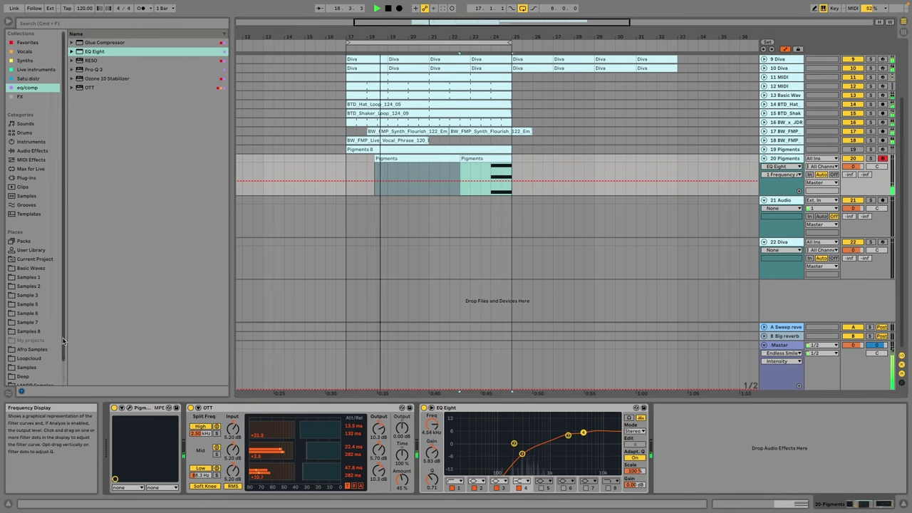
Step: Fold track 20, insert an audio track below it and browse the Basic Wavez wet vocal phrases
{"action": "left_click", "coordinate": [27, 322]}
{"action": "right_click", "coordinate": [769, 166]}
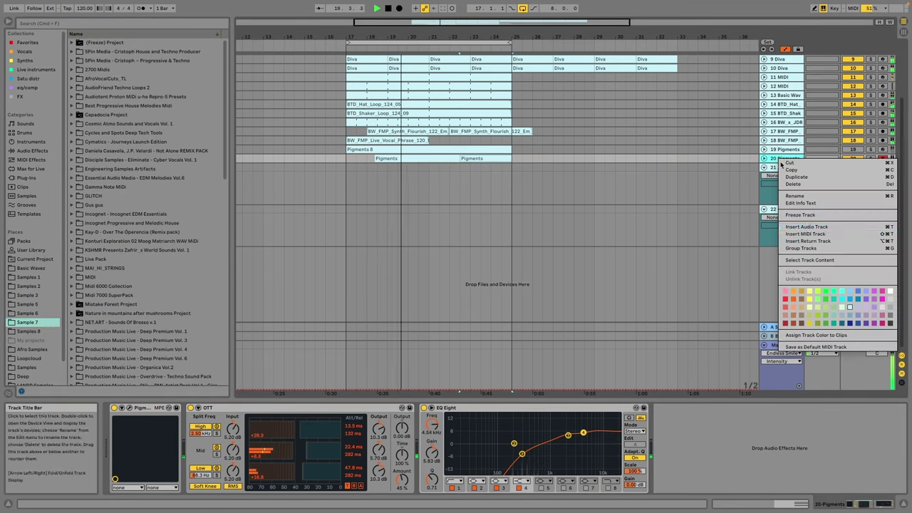
{"action": "left_click", "coordinate": [795, 228]}
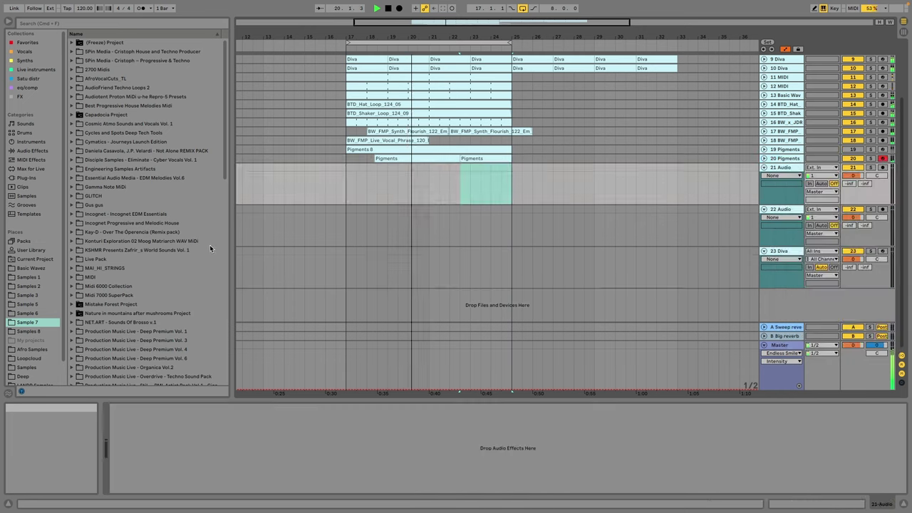
{"action": "left_click", "coordinate": [39, 269]}
{"action": "scroll", "coordinate": [499, 122], "scroll_direction": "up", "scroll_amount": 3}
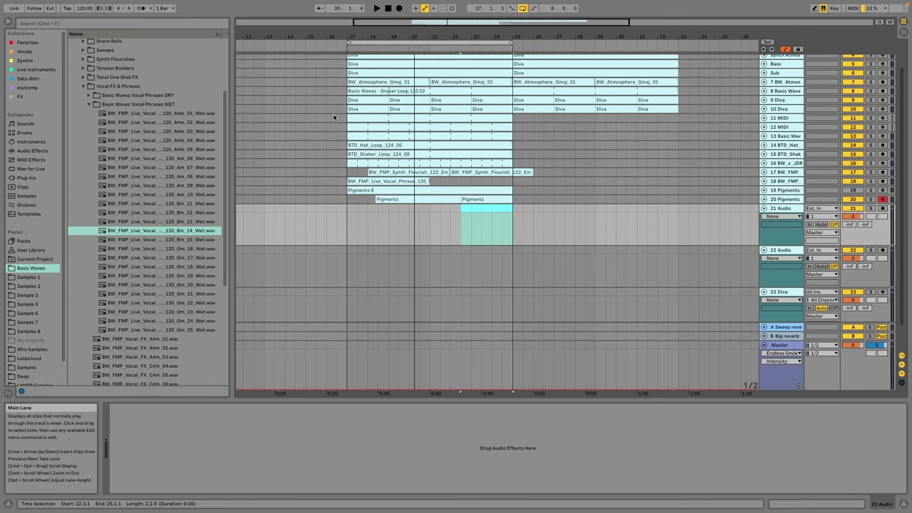
Step: Audition wet vocal phrases Bm_13 and Bm_12, place Bm_12 on track 21 at 21.3.1 and reverse the clip
{"action": "left_click_drag", "start_coordinate": [337, 109], "coordinate": [346, 216]}
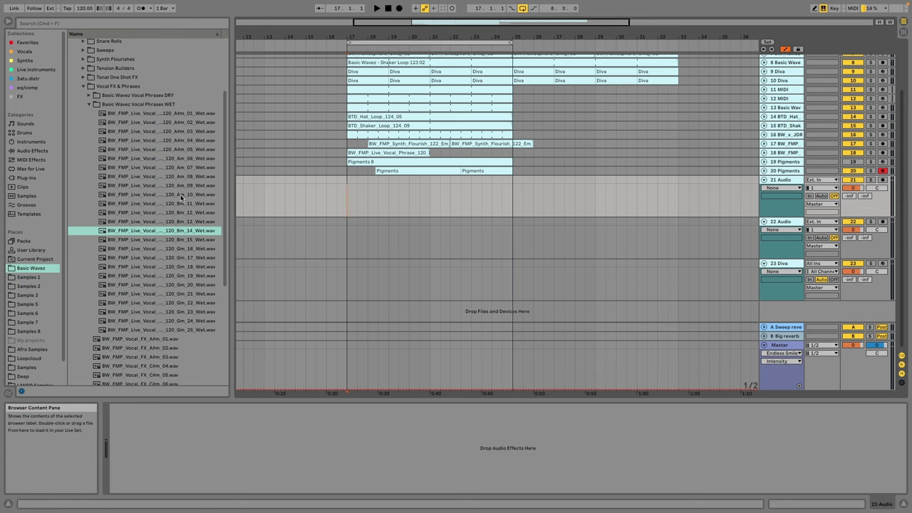
{"action": "scroll", "coordinate": [357, 152], "scroll_direction": "up", "scroll_amount": 3}
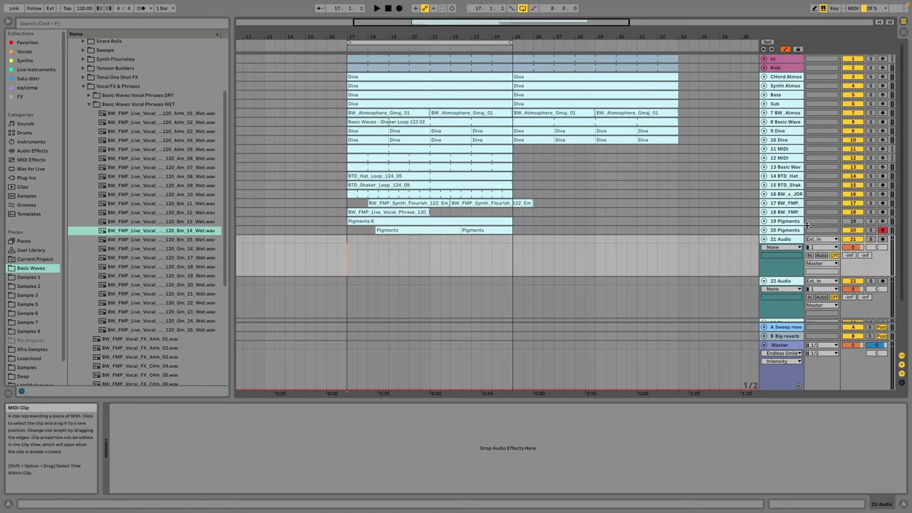
{"action": "left_click", "coordinate": [764, 221]}
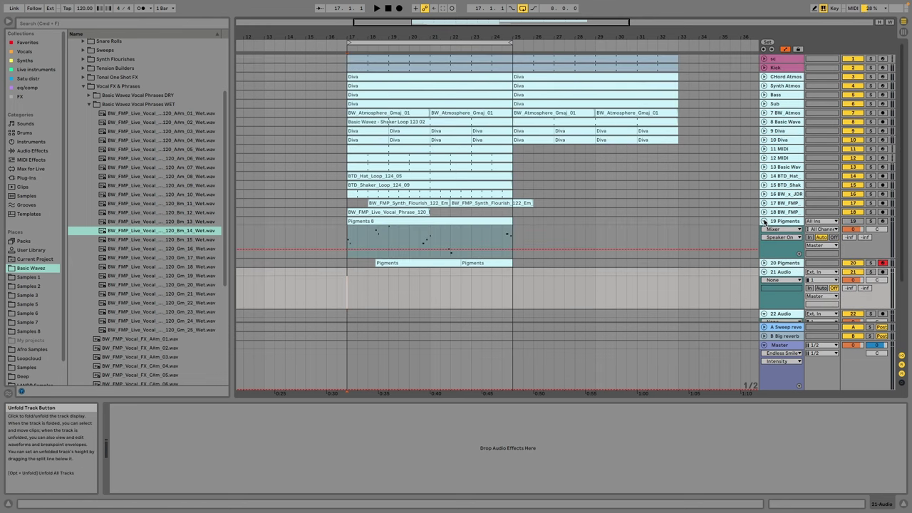
{"action": "left_click", "coordinate": [182, 222]}
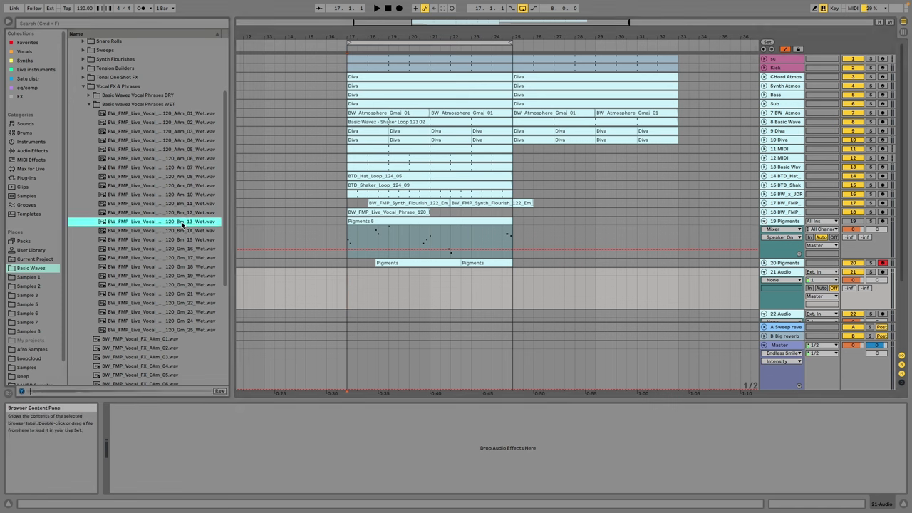
{"action": "left_click", "coordinate": [187, 213]}
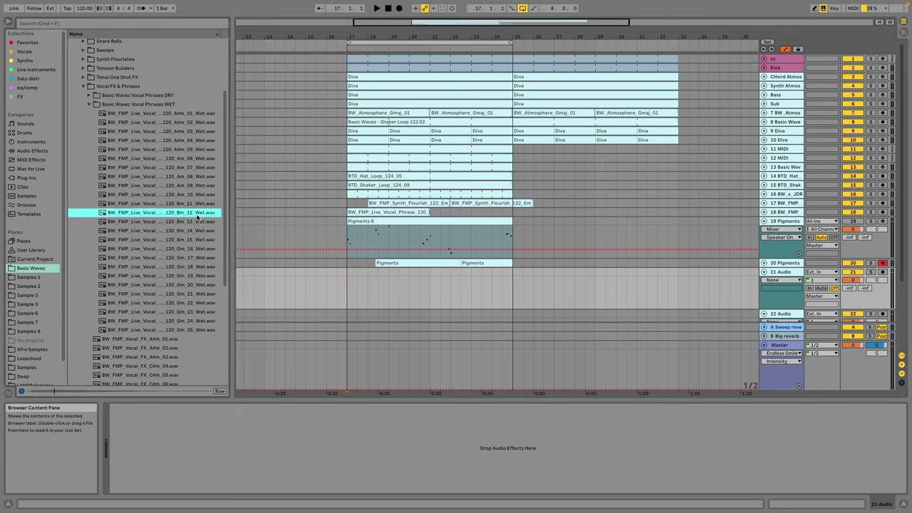
{"action": "left_click_drag", "start_coordinate": [187, 213], "coordinate": [466, 273]}
{"action": "key", "text": "r"}
{"action": "double_click", "coordinate": [466, 273]}
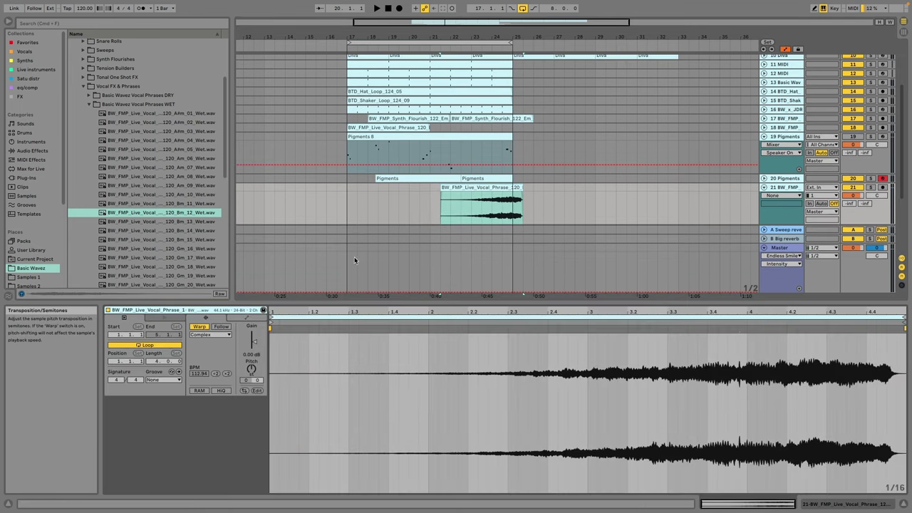
Step: Transpose the reversed vocal clip on track 21 by +5 semitones like track 18's vocal, and trim its end to bar 25
{"action": "left_click", "coordinate": [387, 127]}
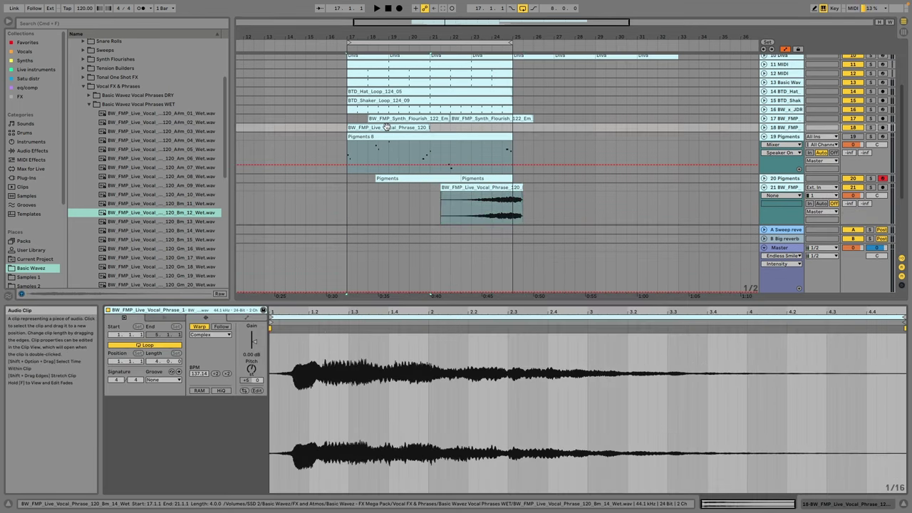
{"action": "left_click", "coordinate": [498, 205]}
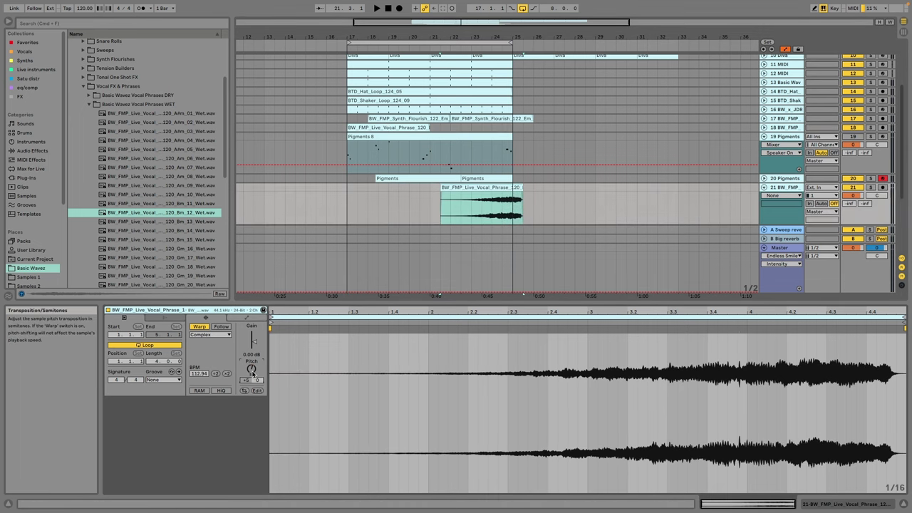
{"action": "key", "text": "space"}
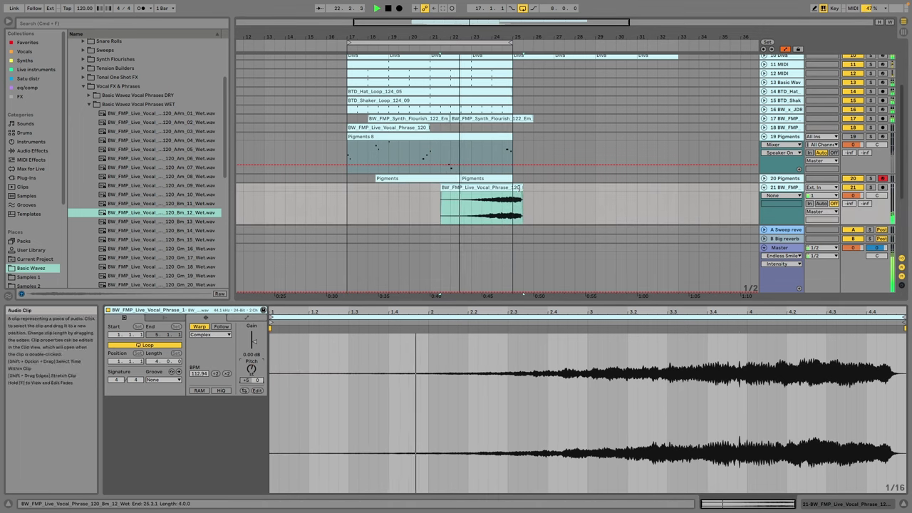
{"action": "left_click_drag", "start_coordinate": [520, 187], "coordinate": [513, 188]}
Step: Lower track 21's volume to -5.2 dB and fold tracks 19 and 21
{"action": "mouse_move", "coordinate": [850, 205]}
{"action": "left_mouse_down"}
{"action": "mouse_move", "coordinate": [854, 180]}
{"action": "mouse_move", "coordinate": [856, 219]}
{"action": "left_mouse_up"}
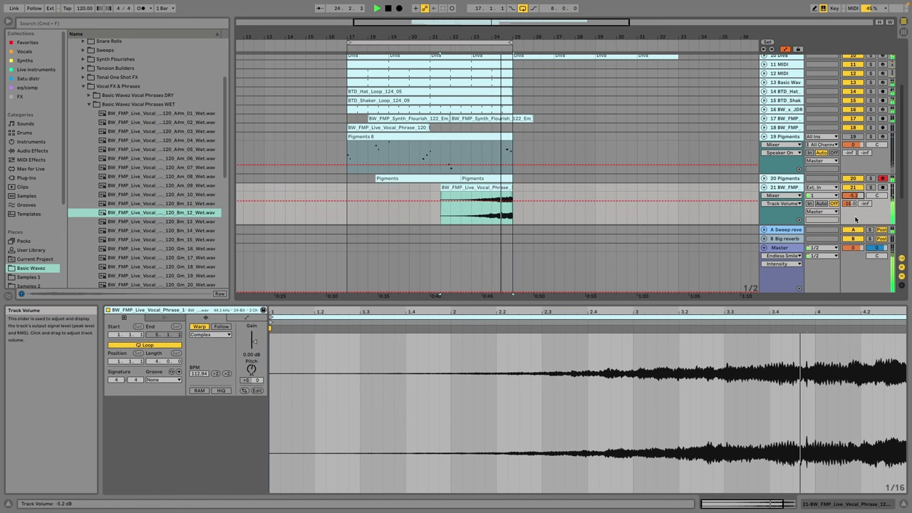
{"action": "left_click", "coordinate": [764, 137]}
{"action": "left_click", "coordinate": [765, 155]}
Step: Insert a new MIDI track directly below the reversed vocal on track 21
{"action": "left_click_drag", "start_coordinate": [447, 27], "coordinate": [441, 15]}
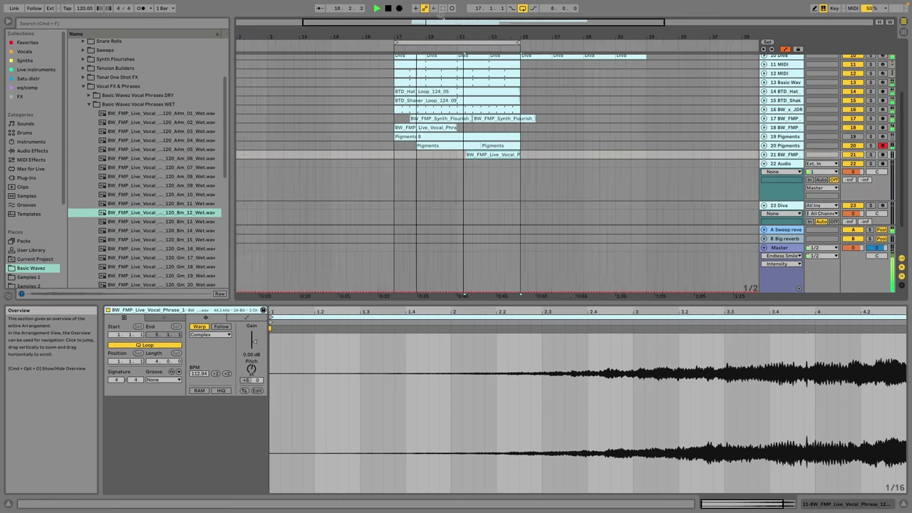
{"action": "left_click", "coordinate": [764, 154]}
{"action": "left_click", "coordinate": [764, 154]}
{"action": "right_click", "coordinate": [782, 156]}
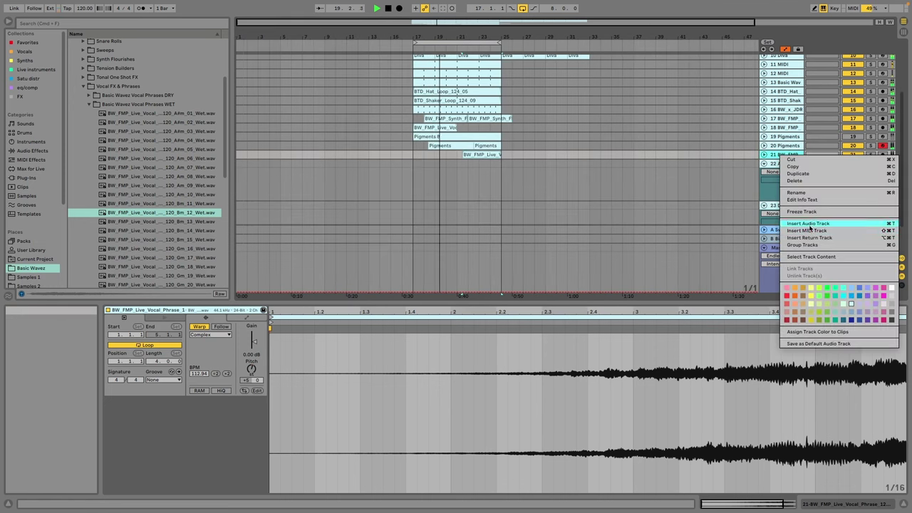
{"action": "left_click", "coordinate": [807, 230]}
Step: Browse the live instruments, audio effects and MIDI effects for a device for the new MIDI track
{"action": "left_click", "coordinate": [36, 69]}
{"action": "left_click", "coordinate": [96, 51]}
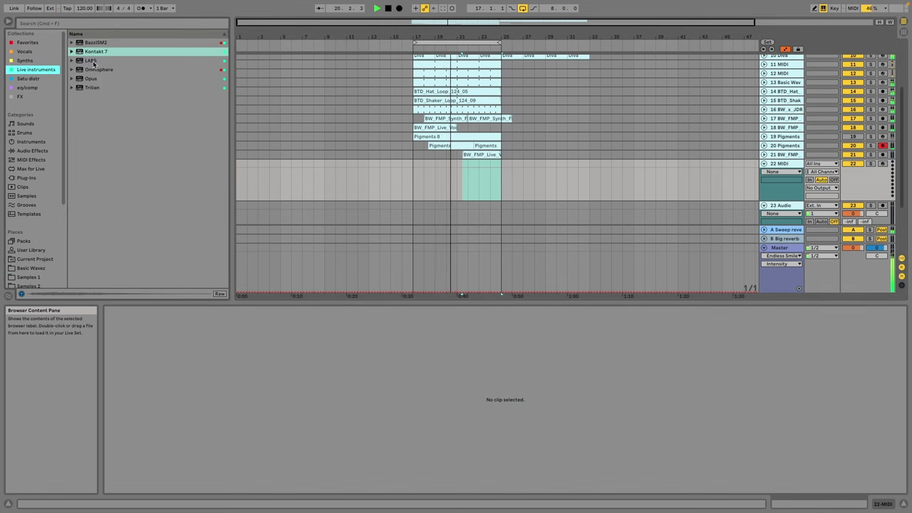
{"action": "left_click", "coordinate": [34, 161]}
{"action": "left_click", "coordinate": [35, 141]}
{"action": "left_click", "coordinate": [33, 133]}
{"action": "left_click", "coordinate": [33, 152]}
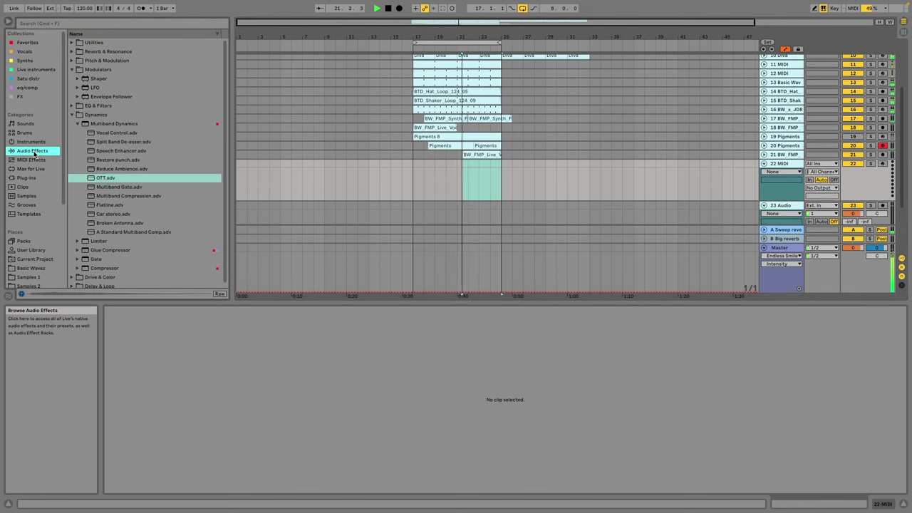
{"action": "left_click", "coordinate": [96, 69]}
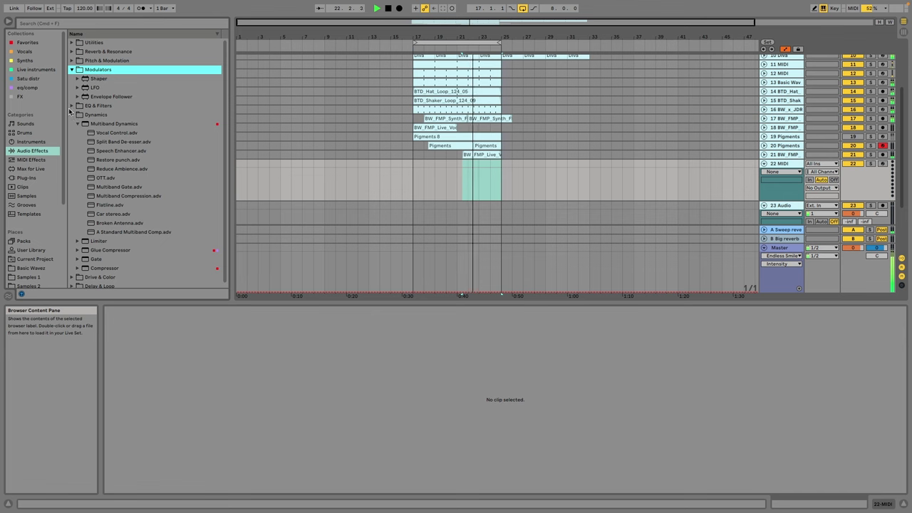
{"action": "left_click", "coordinate": [71, 114]}
{"action": "left_click", "coordinate": [33, 159]}
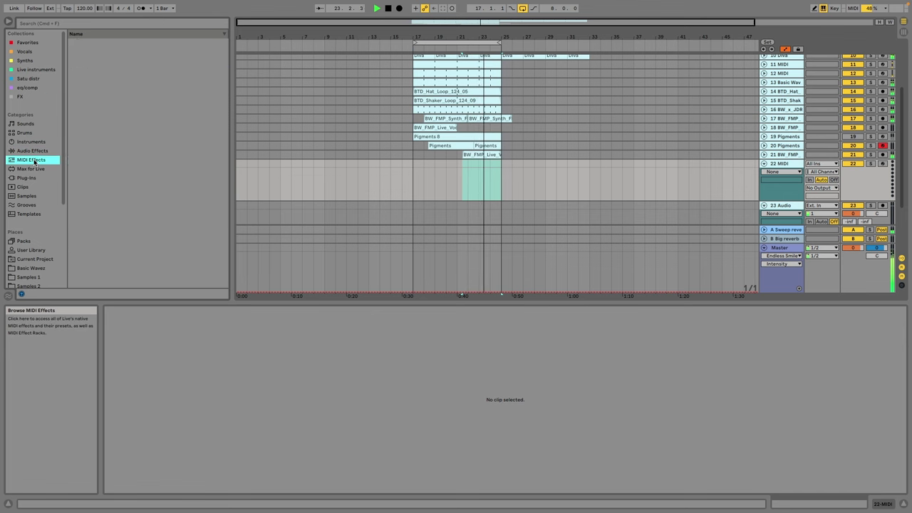
Step: Duplicate the bar 17 to 25 section of tracks 11 to 20 into bars 25 to 33
{"action": "scroll", "coordinate": [492, 129], "scroll_direction": "up", "scroll_amount": 4}
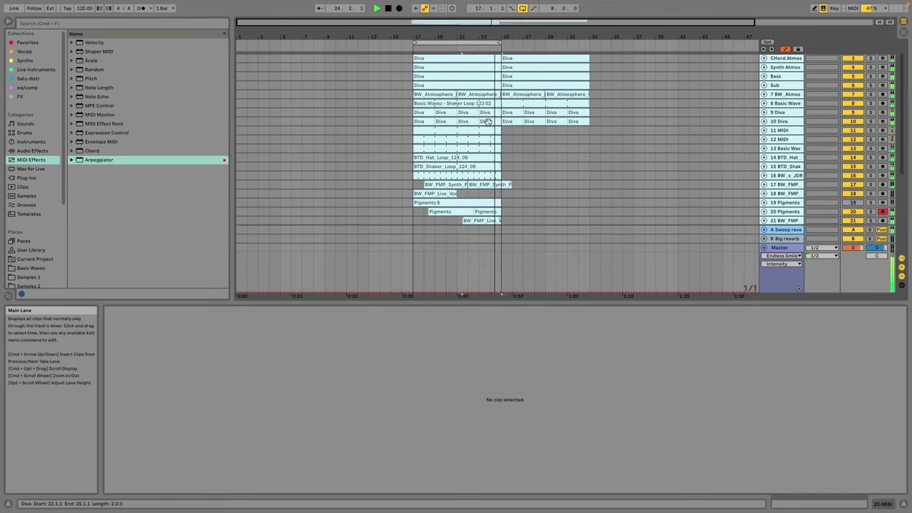
{"action": "scroll", "coordinate": [495, 135], "scroll_direction": "down", "scroll_amount": 3}
{"action": "left_click_drag", "start_coordinate": [504, 108], "coordinate": [417, 184]}
{"action": "key", "text": "super+d"}
Step: Place the reversed vocal on track 21 so it ends at bar 33 and extend the loop to 16 bars
{"action": "left_click_drag", "start_coordinate": [495, 191], "coordinate": [574, 192]}
{"action": "left_click_drag", "start_coordinate": [500, 42], "coordinate": [590, 57]}
{"action": "left_click", "coordinate": [778, 182]}
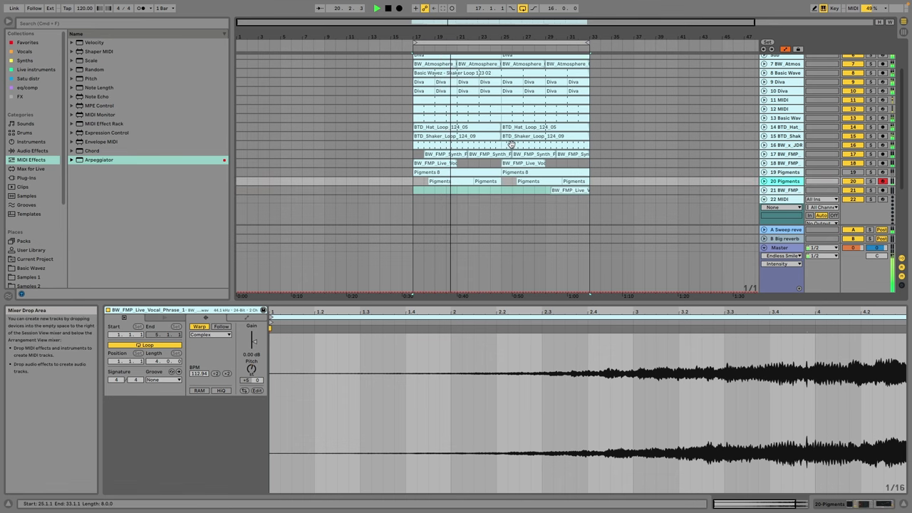
Step: Load the Diva synth from the Synths collection onto MIDI track 22
{"action": "scroll", "coordinate": [511, 145], "scroll_direction": "up", "scroll_amount": 3}
{"action": "scroll", "coordinate": [511, 145], "scroll_direction": "down", "scroll_amount": 9}
{"action": "scroll", "coordinate": [511, 145], "scroll_direction": "up", "scroll_amount": 4}
{"action": "left_click", "coordinate": [751, 155]}
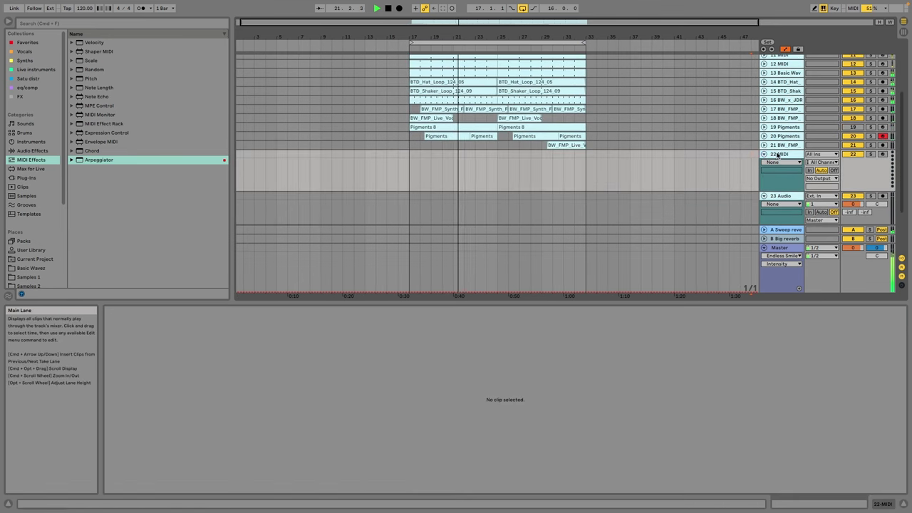
{"action": "left_click", "coordinate": [24, 60]}
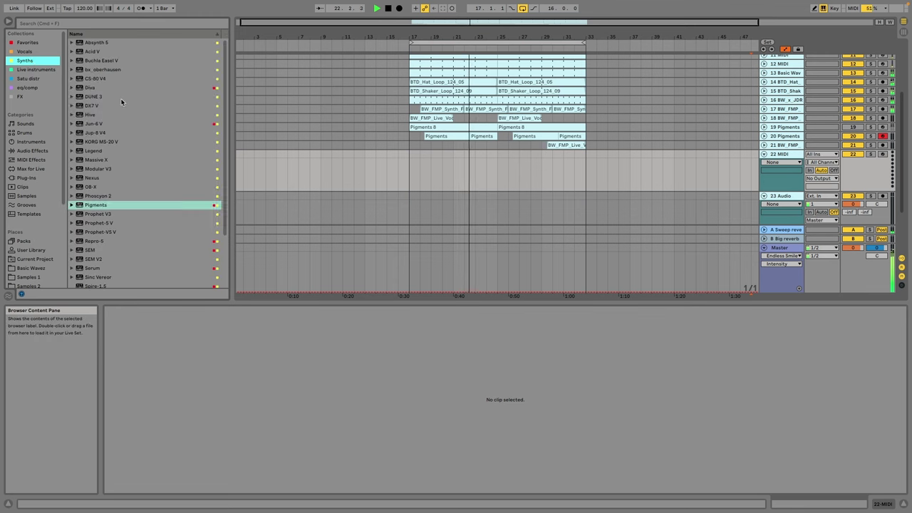
{"action": "double_click", "coordinate": [132, 87]}
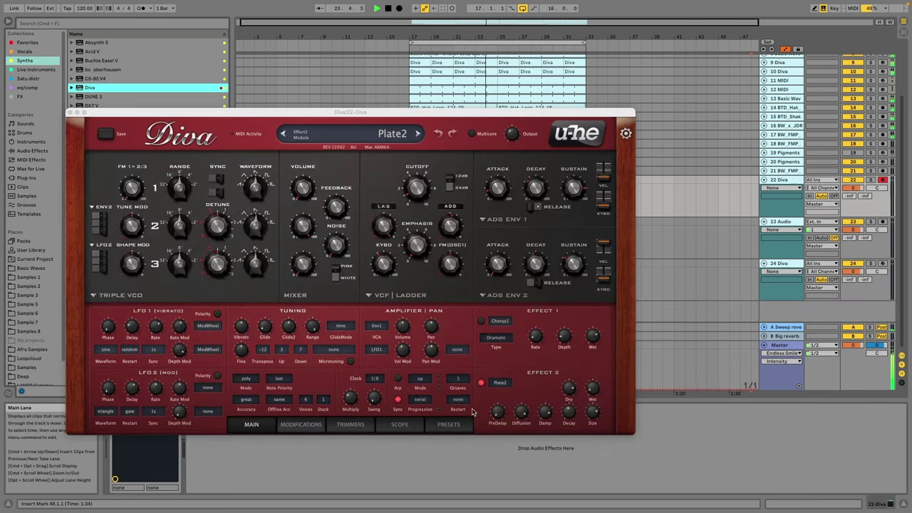
Step: Open Diva's Basic Wavez - Visions Vol. 2 preset folder and load the Pluck - Soulstone preset
{"action": "left_click", "coordinate": [460, 422]}
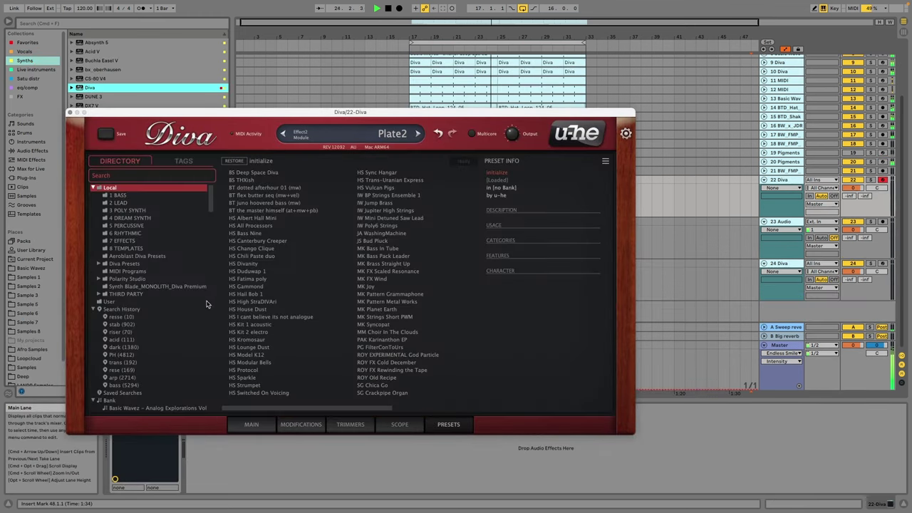
{"action": "left_click", "coordinate": [99, 264]}
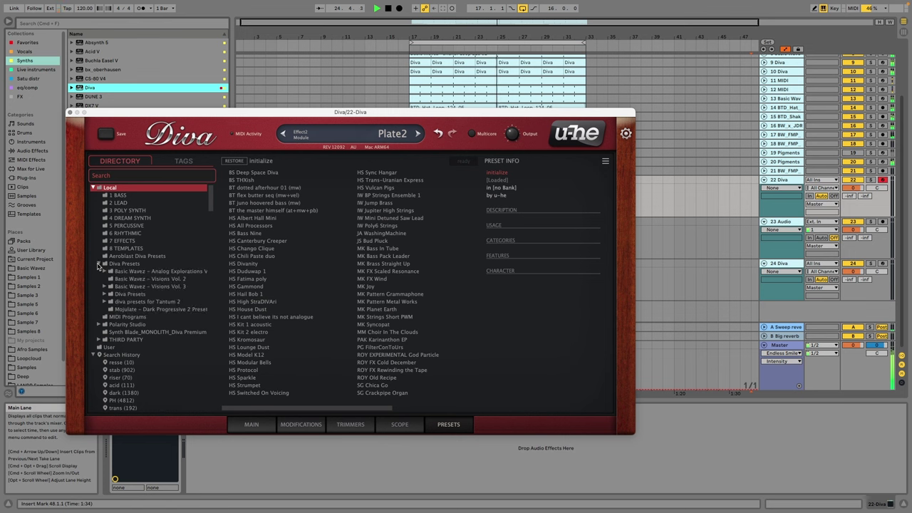
{"action": "left_click", "coordinate": [145, 280]}
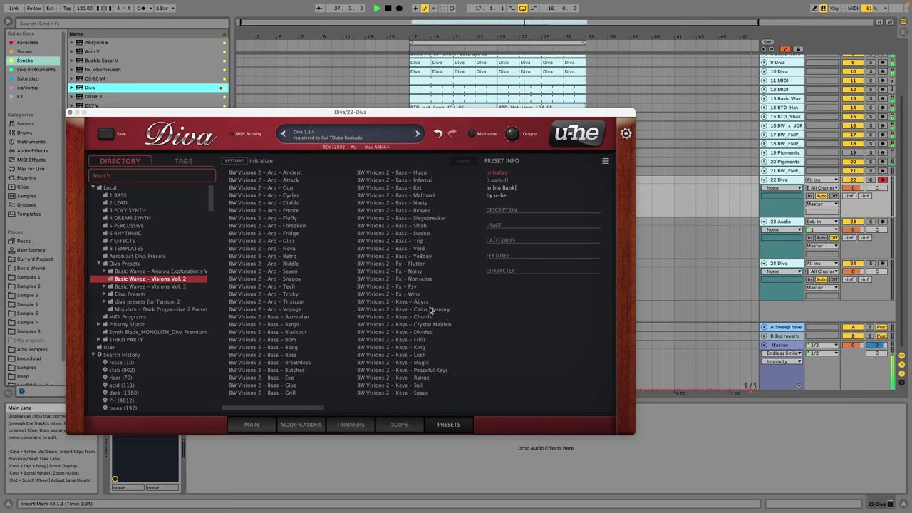
{"action": "scroll", "coordinate": [322, 285], "scroll_direction": "right", "scroll_amount": 5}
{"action": "left_click", "coordinate": [409, 212]}
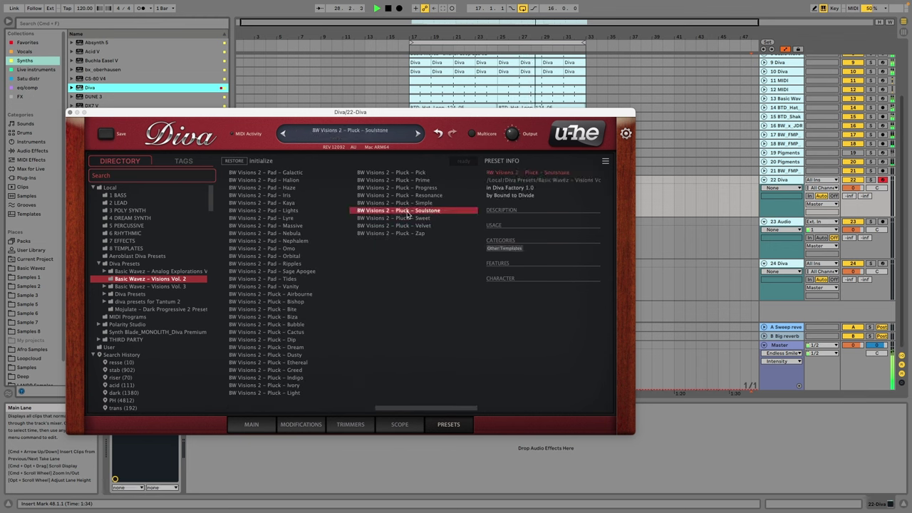
Step: Audition the Visions 2 pluck presets Simple, Resonance, Progress, Prime, Pick, Velvet and Zap
{"action": "left_click", "coordinate": [425, 204]}
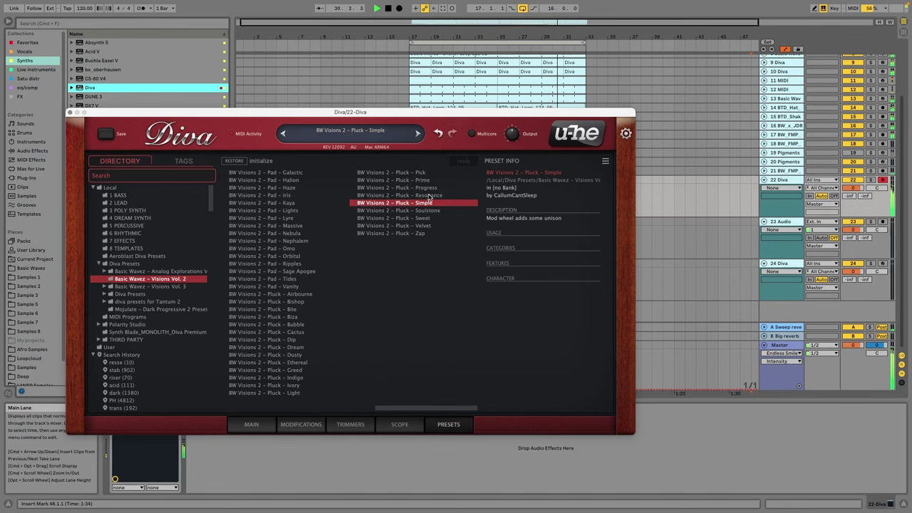
{"action": "left_click", "coordinate": [429, 197]}
{"action": "left_click", "coordinate": [429, 190]}
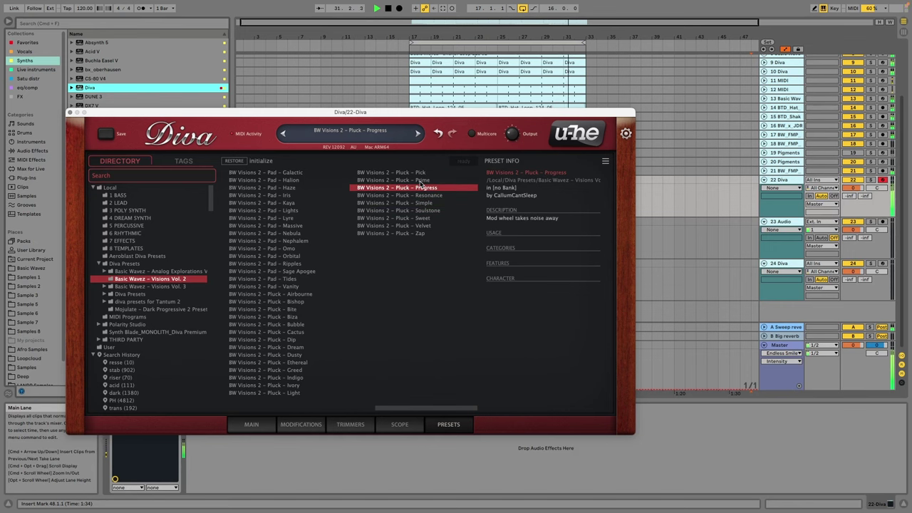
{"action": "left_click", "coordinate": [422, 181]}
{"action": "left_click", "coordinate": [419, 174]}
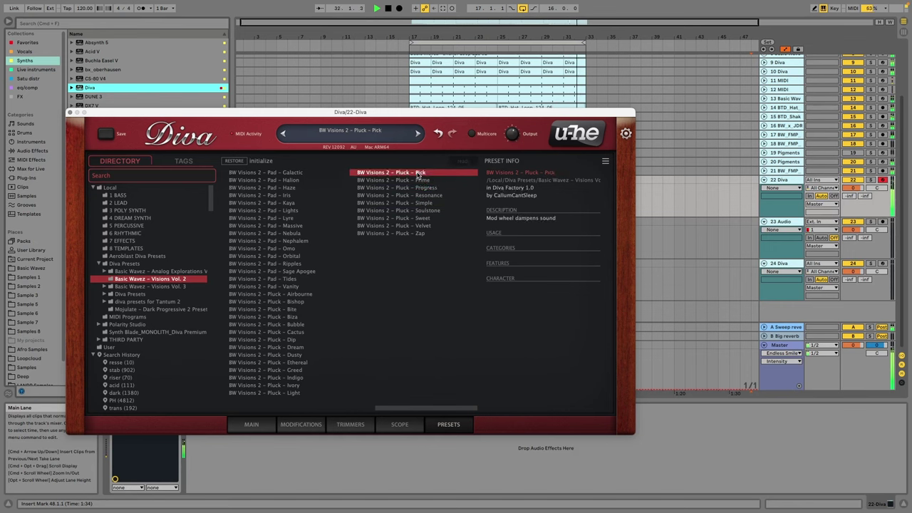
{"action": "left_click", "coordinate": [424, 225]}
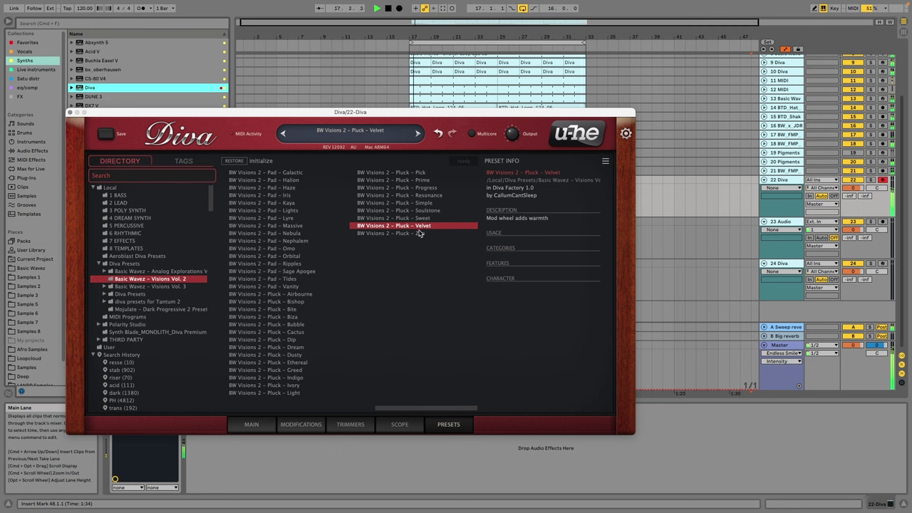
{"action": "left_click", "coordinate": [420, 234]}
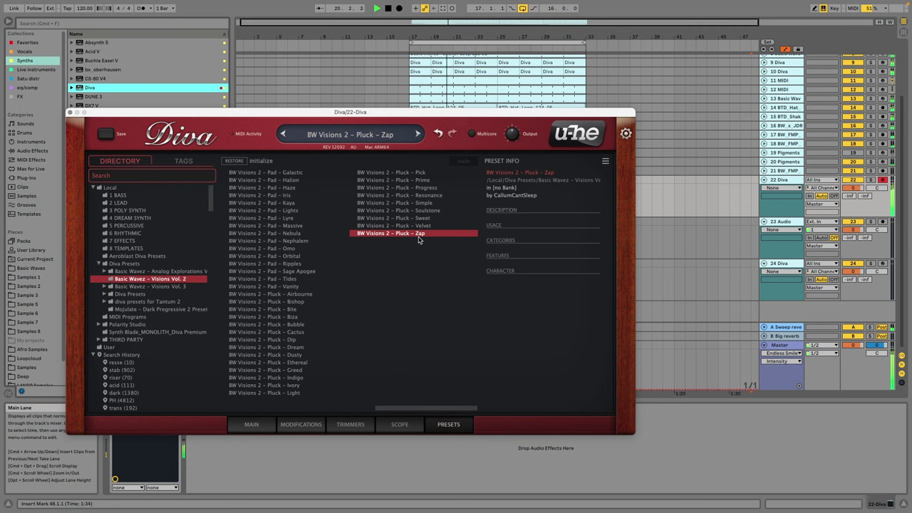
{"action": "key", "text": "Up"}
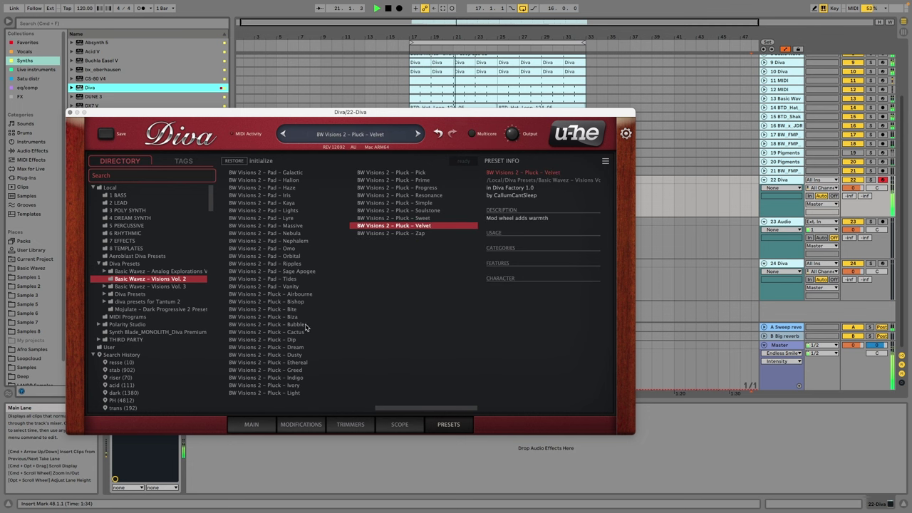
Step: Try the Ivory, Dream and Dip plucks and load the BW Visions 2 - Pluck - Cactus preset
{"action": "left_click", "coordinate": [297, 385]}
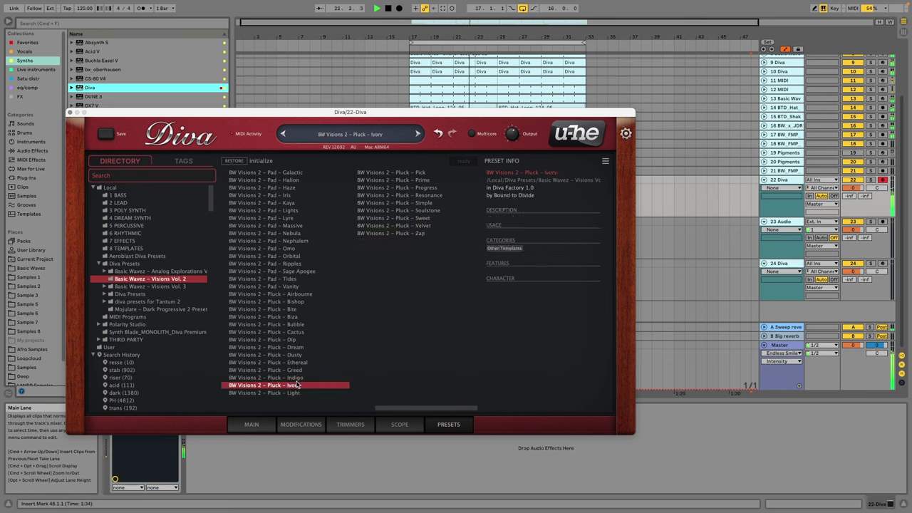
{"action": "left_click", "coordinate": [292, 347]}
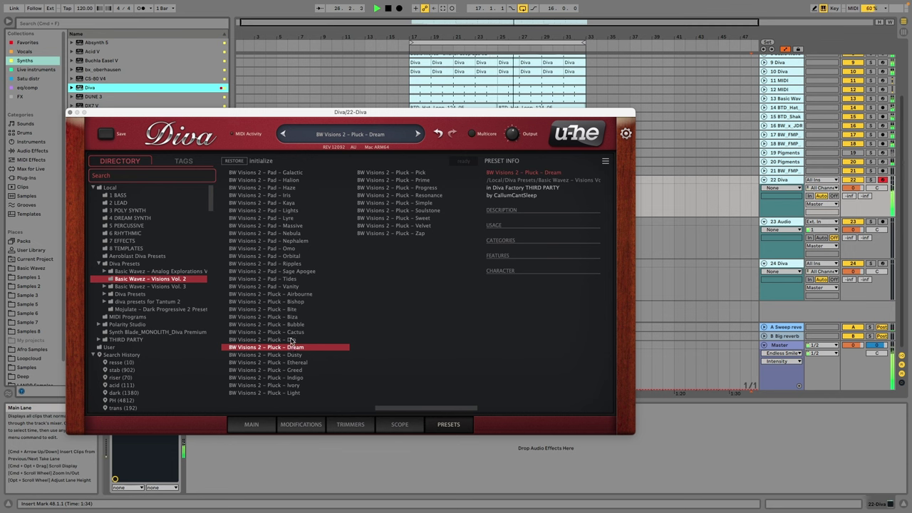
{"action": "left_click", "coordinate": [292, 340]}
{"action": "left_click", "coordinate": [296, 332]}
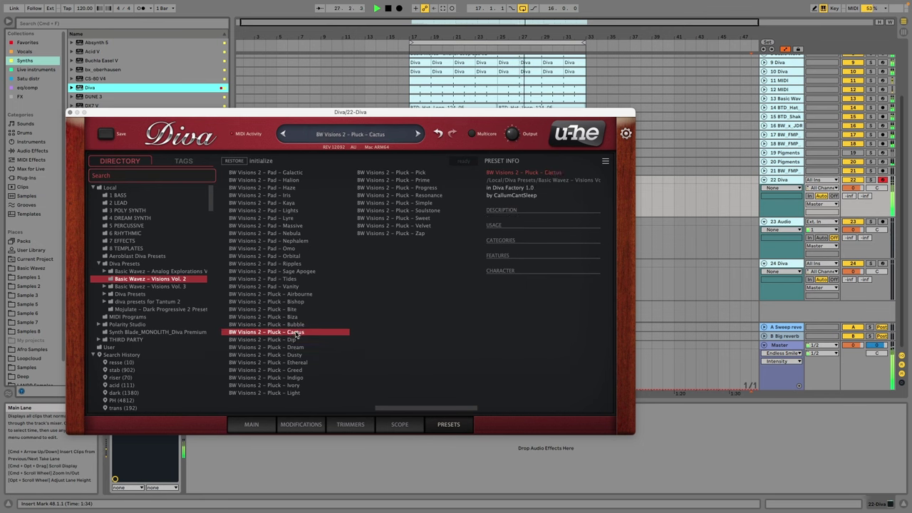
Step: Record a Diva pluck part on track 22 over the loop, close the synth window and open the recorded clip at bar 17
{"action": "left_click", "coordinate": [399, 8]}
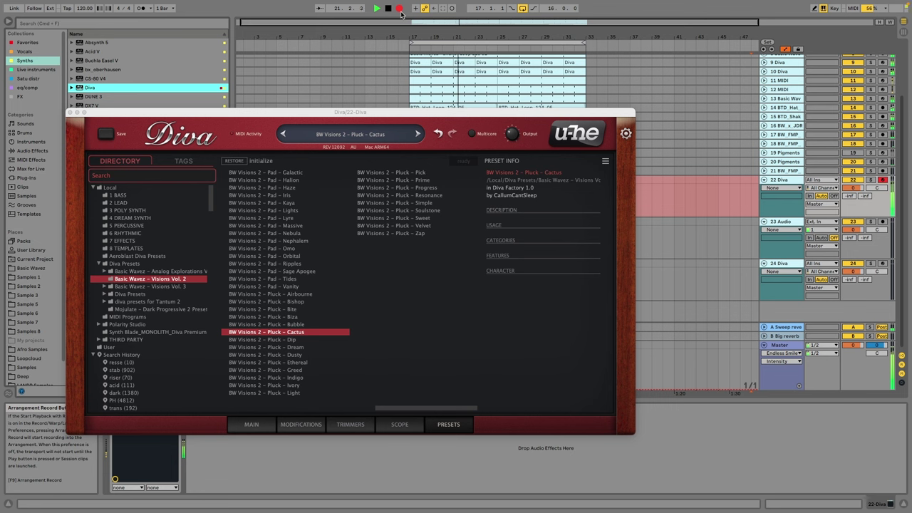
{"action": "key", "text": "space"}
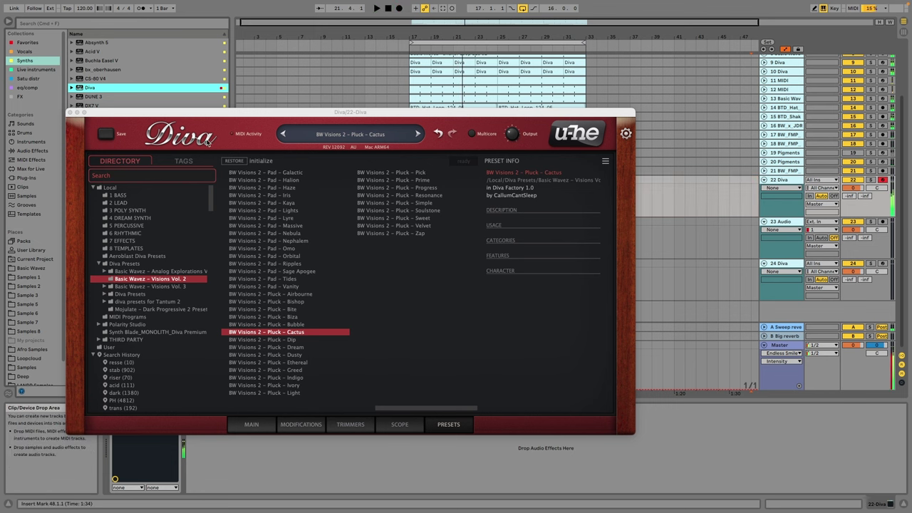
{"action": "left_click", "coordinate": [69, 112]}
{"action": "left_click_drag", "start_coordinate": [409, 202], "coordinate": [429, 181]}
{"action": "double_click", "coordinate": [422, 180]}
Step: Move the pluck clip's start to 4.4 and make that point 1.1.1
{"action": "left_click_drag", "start_coordinate": [558, 361], "coordinate": [593, 391]}
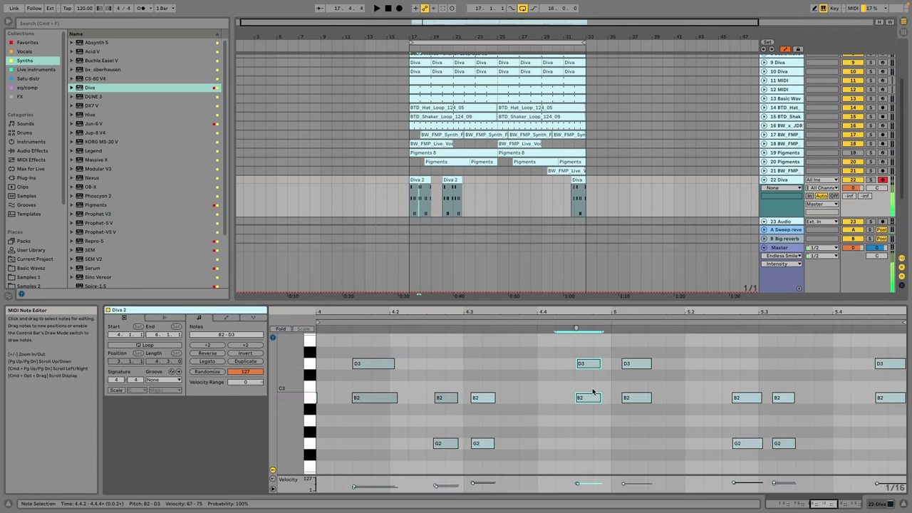
{"action": "left_click_drag", "start_coordinate": [319, 323], "coordinate": [539, 322]}
{"action": "right_click", "coordinate": [540, 323]}
{"action": "left_click", "coordinate": [558, 335]}
{"action": "key", "text": "space"}
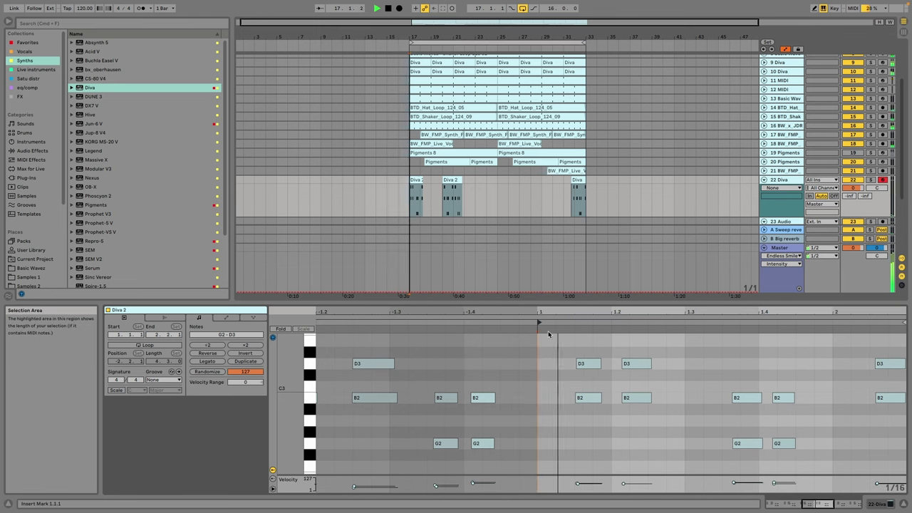
{"action": "key", "text": "space"}
Step: Shift the second D3 and B2 note pair in beat 2 later to about 1.2.3
{"action": "left_click_drag", "start_coordinate": [652, 346], "coordinate": [634, 427]}
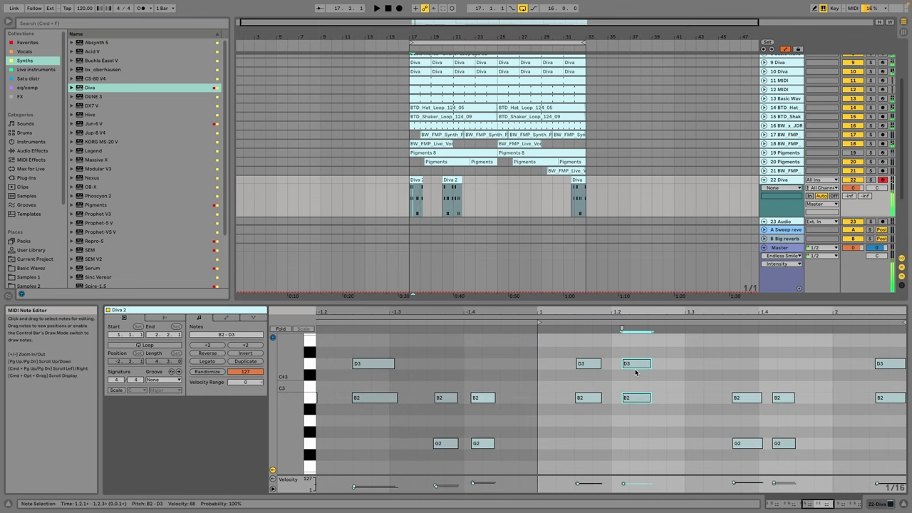
{"action": "mouse_move", "coordinate": [636, 366]}
{"action": "left_mouse_down"}
{"action": "mouse_move", "coordinate": [654, 366]}
{"action": "mouse_move", "coordinate": [645, 369]}
{"action": "left_mouse_up"}
{"action": "key", "text": "space"}
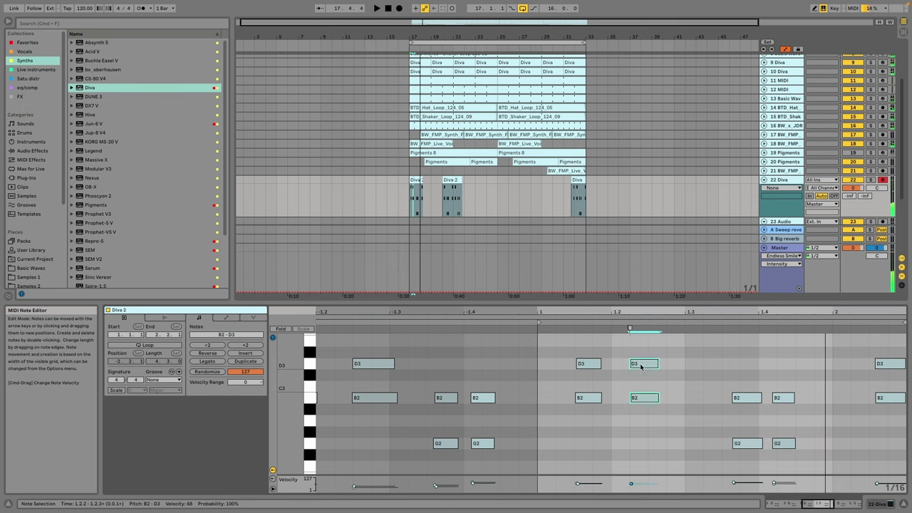
{"action": "left_click_drag", "start_coordinate": [641, 362], "coordinate": [663, 364]}
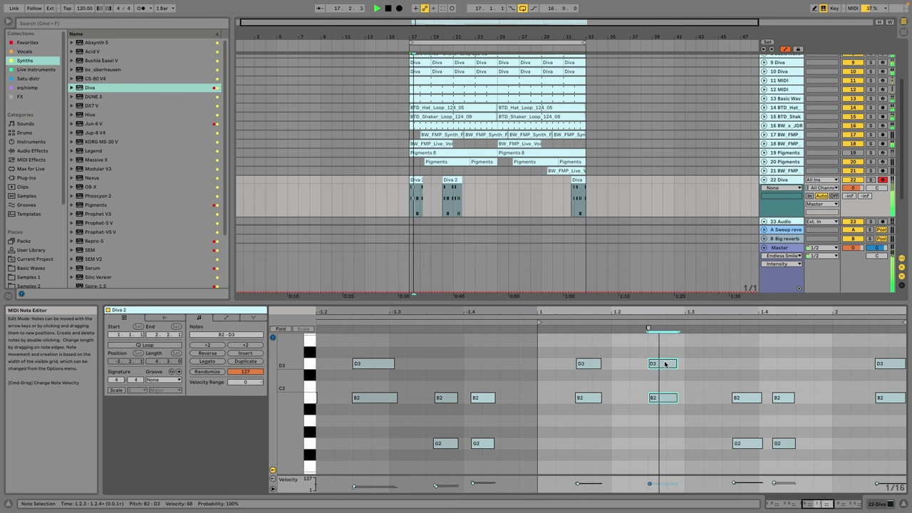
{"action": "key", "text": "space"}
Step: Shift the two B2 and G2 note pairs earlier to about 1.3.3 and 1.4.1, and nudge the first D3 slightly earlier
{"action": "left_click_drag", "start_coordinate": [797, 380], "coordinate": [726, 473]}
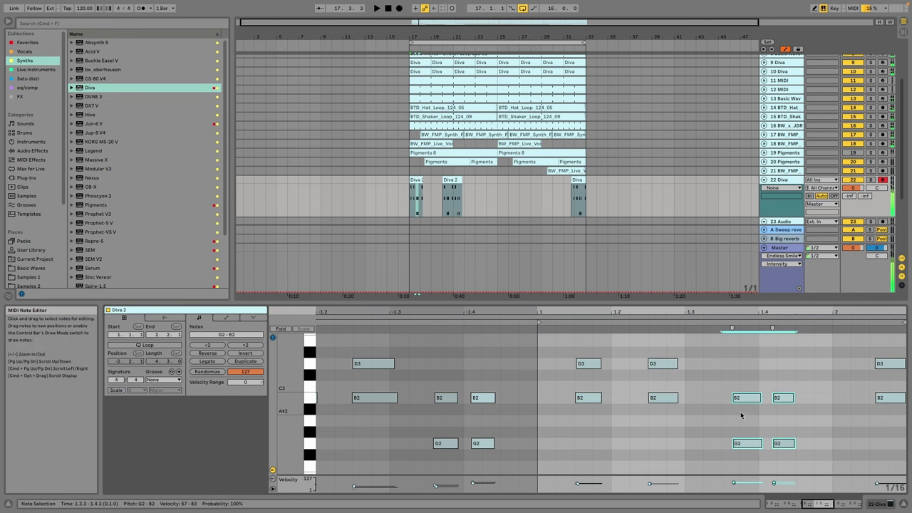
{"action": "left_click_drag", "start_coordinate": [746, 400], "coordinate": [768, 402]}
{"action": "left_click", "coordinate": [773, 400]}
{"action": "left_click_drag", "start_coordinate": [777, 447], "coordinate": [773, 448]}
{"action": "key", "text": "space"}
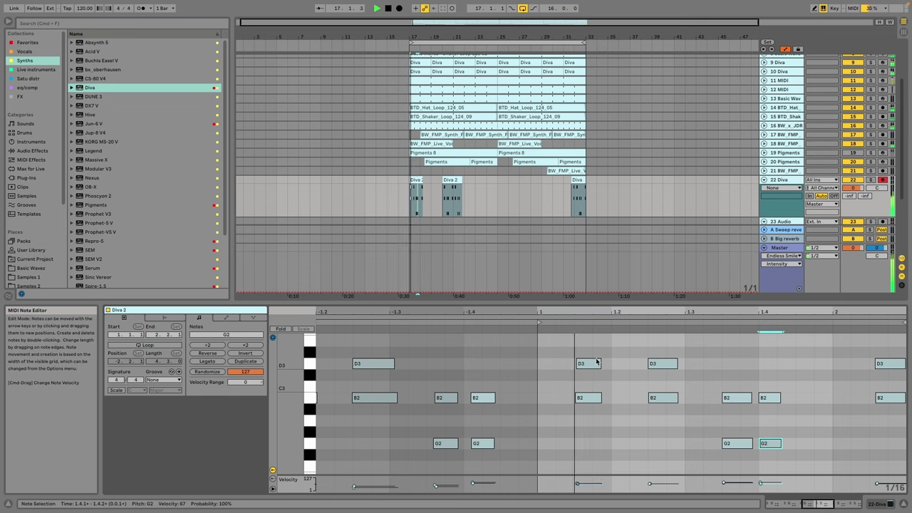
{"action": "left_click_drag", "start_coordinate": [593, 365], "coordinate": [591, 365]}
Step: Trim the pluck clip on track 22 to one bar, from 17.1.1 to 18.1.1, and play it back
{"action": "left_click", "coordinate": [421, 202]}
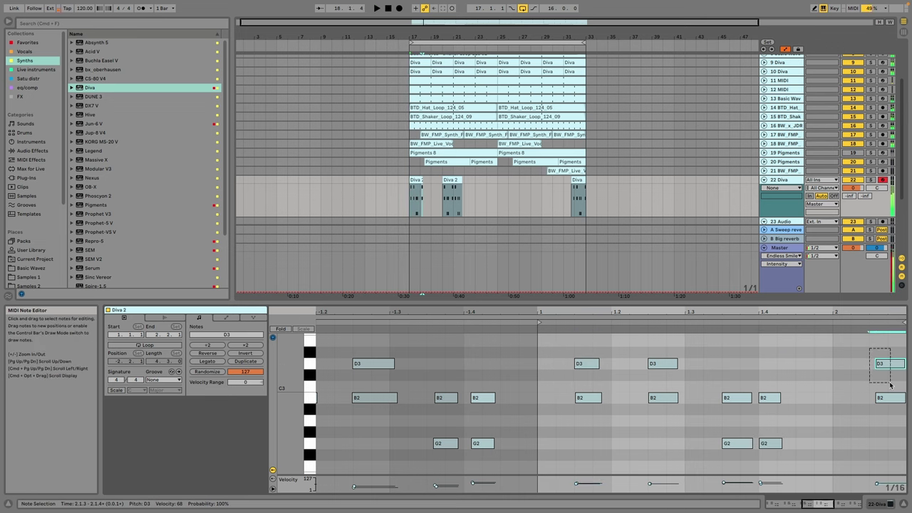
{"action": "key", "text": "space"}
{"action": "left_click", "coordinate": [415, 180]}
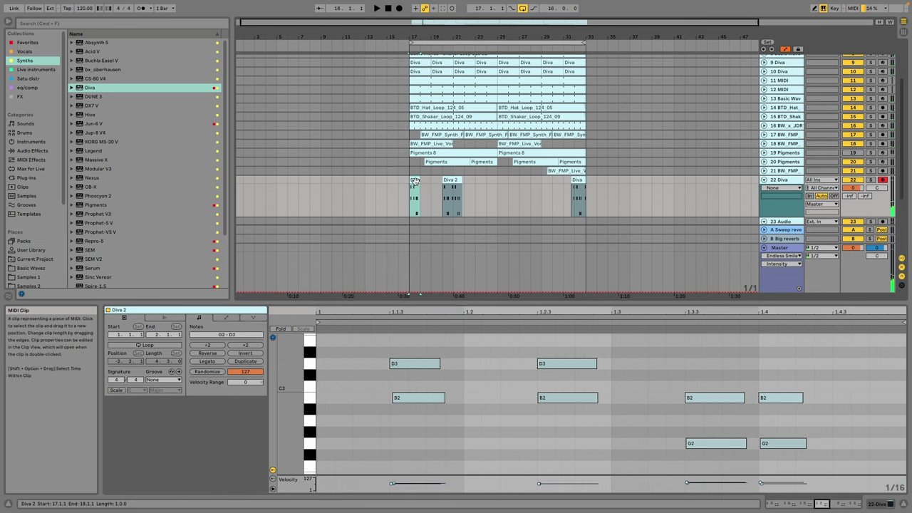
{"action": "key", "text": "space"}
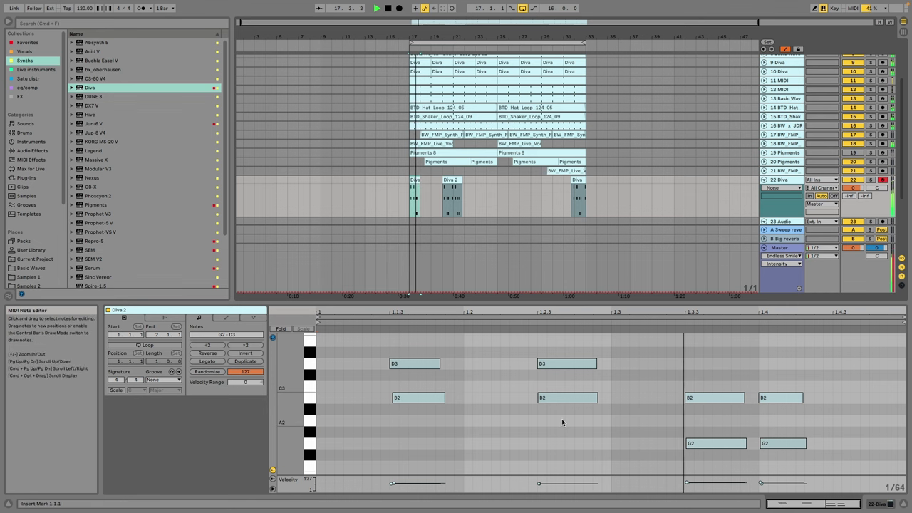
Step: Duplicate the one-bar pluck clip repeatedly along track 22 to fill the loop up to bar 33
{"action": "key", "text": "super+d"}
{"action": "key", "text": "super+d"}
{"action": "key", "text": "super+d"}
{"action": "key", "text": "super+d"}
{"action": "key", "text": "super+d"}
{"action": "key", "text": "super+d"}
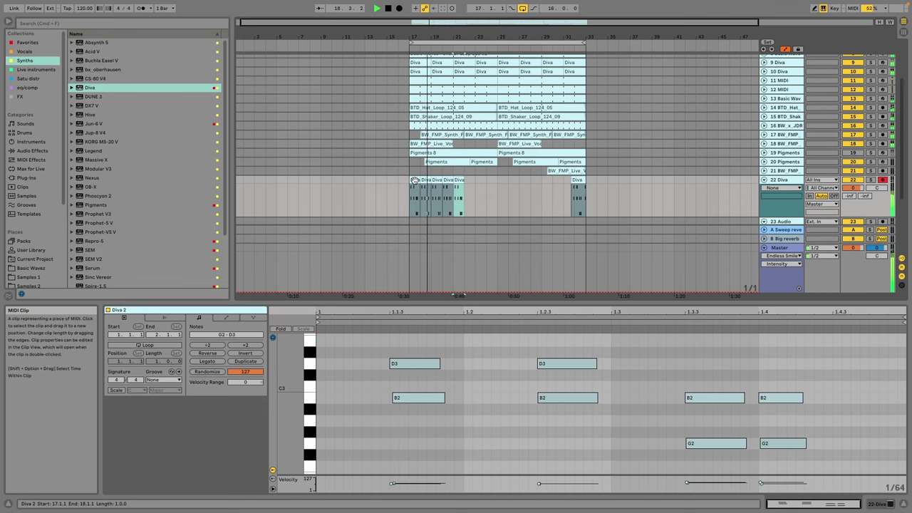
{"action": "key", "text": "super+d"}
{"action": "key", "text": "super+d"}
{"action": "key", "text": "super+d"}
{"action": "key", "text": "super+d"}
{"action": "key", "text": "super+d"}
{"action": "key", "text": "super+d"}
{"action": "key", "text": "super+d"}
{"action": "key", "text": "super+d"}
{"action": "key", "text": "super+d"}
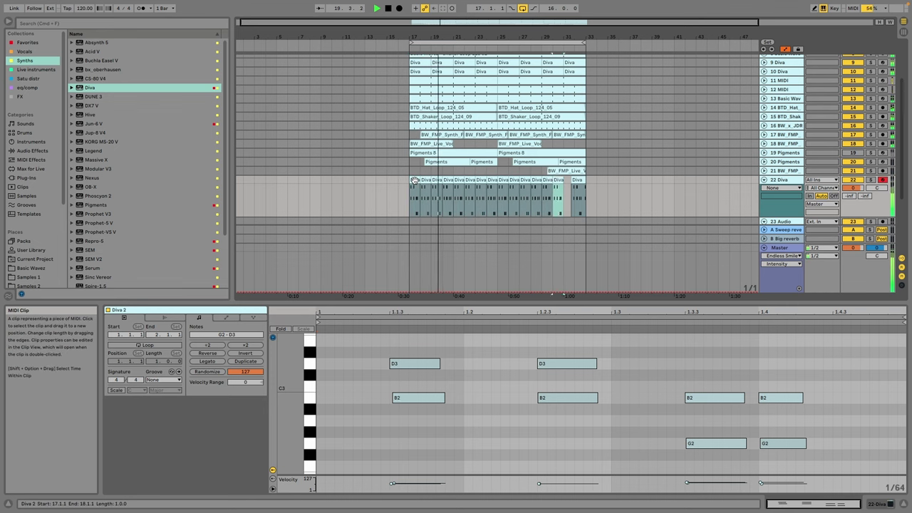
Step: Reopen the Diva synth on track 22 and set its number of voices to 6
{"action": "left_click", "coordinate": [881, 504]}
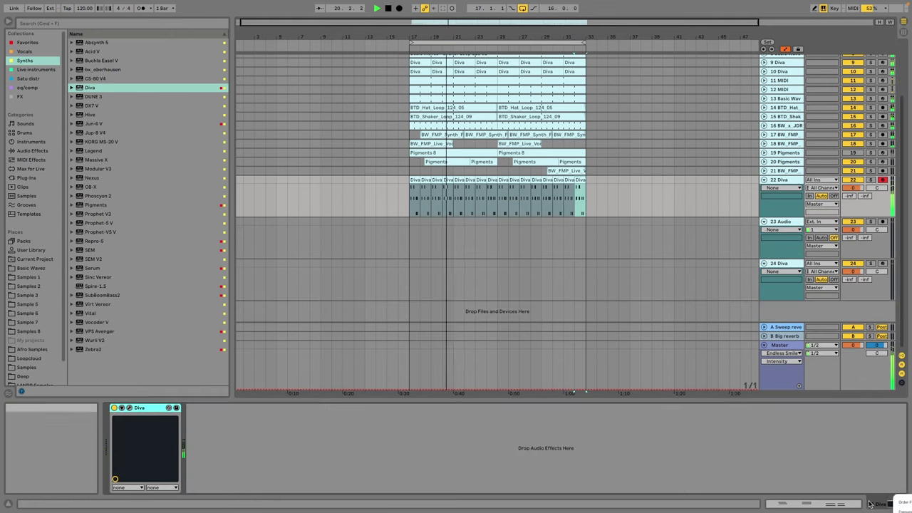
{"action": "left_click", "coordinate": [130, 408]}
{"action": "left_click", "coordinate": [244, 424]}
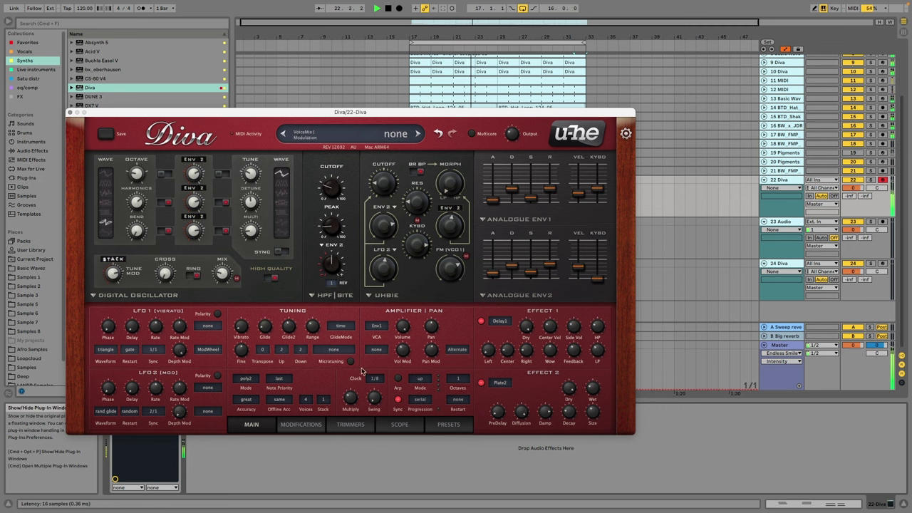
{"action": "left_click", "coordinate": [314, 425]}
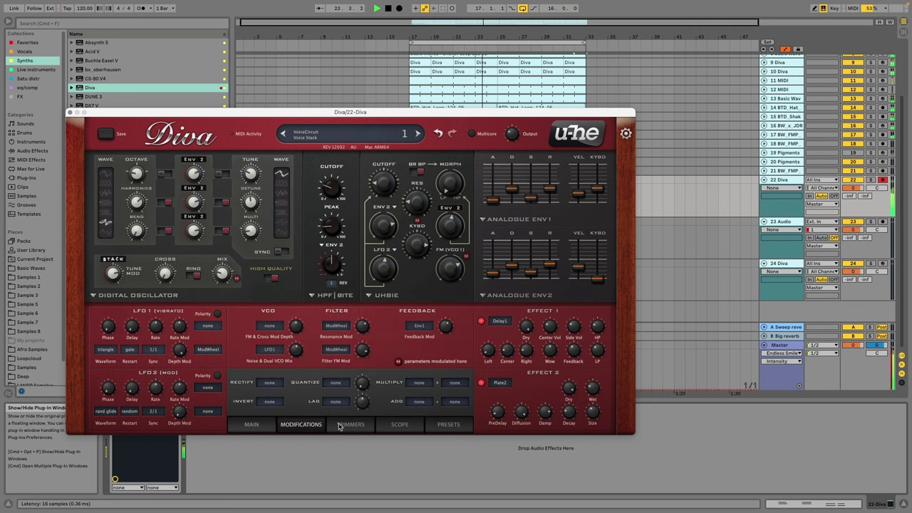
{"action": "left_click", "coordinate": [345, 425]}
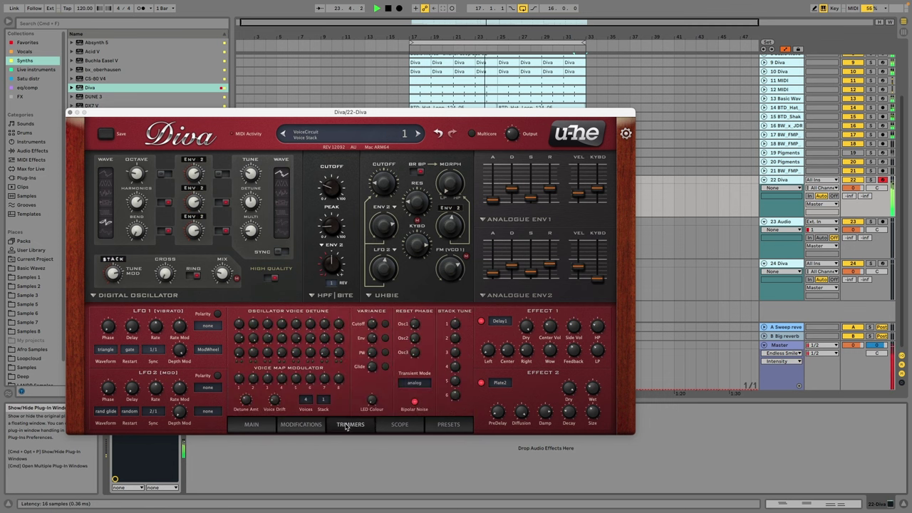
{"action": "left_click", "coordinate": [414, 403]}
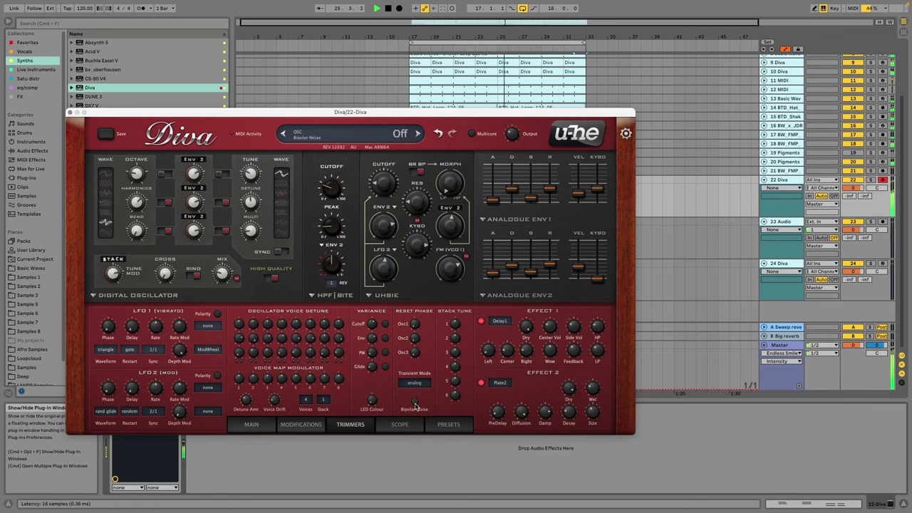
{"action": "left_click", "coordinate": [306, 400]}
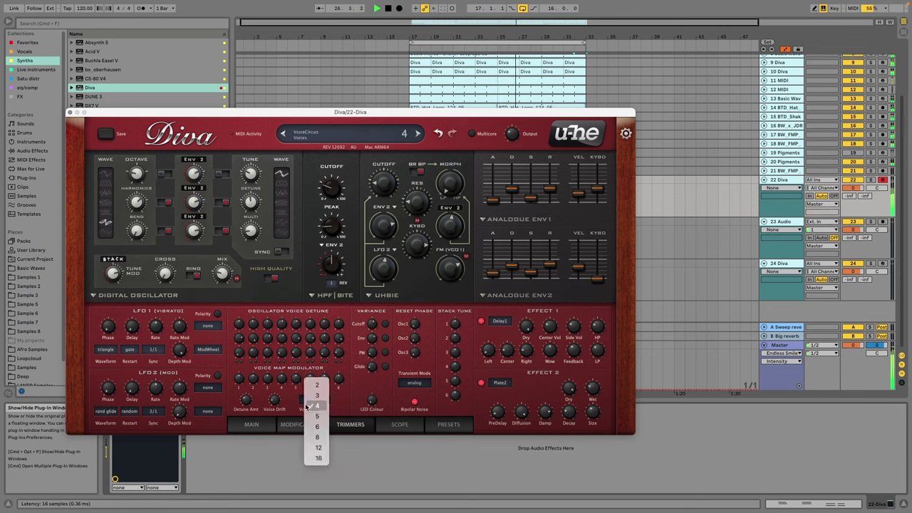
{"action": "left_click", "coordinate": [316, 428]}
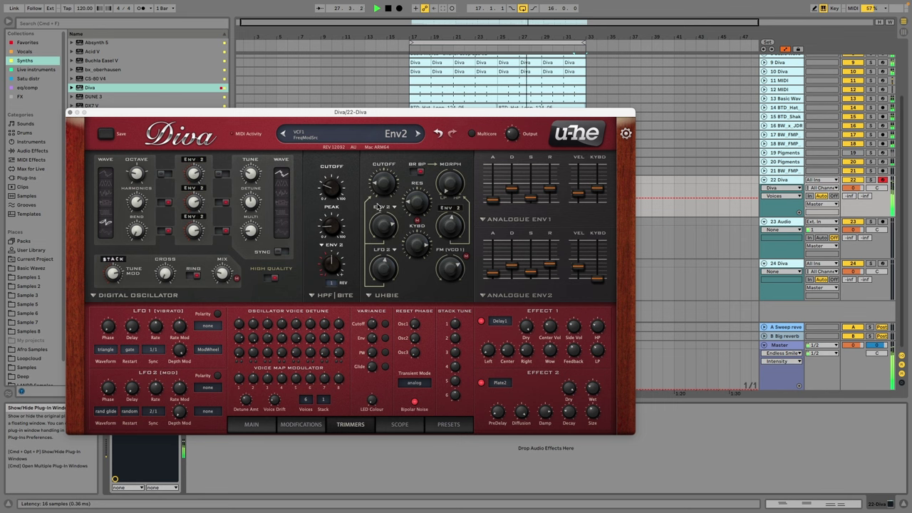
Step: Set Diva's main filter cutoff to about 76.50
{"action": "left_click", "coordinate": [383, 189]}
{"action": "left_click_drag", "start_coordinate": [388, 190], "coordinate": [392, 178]}
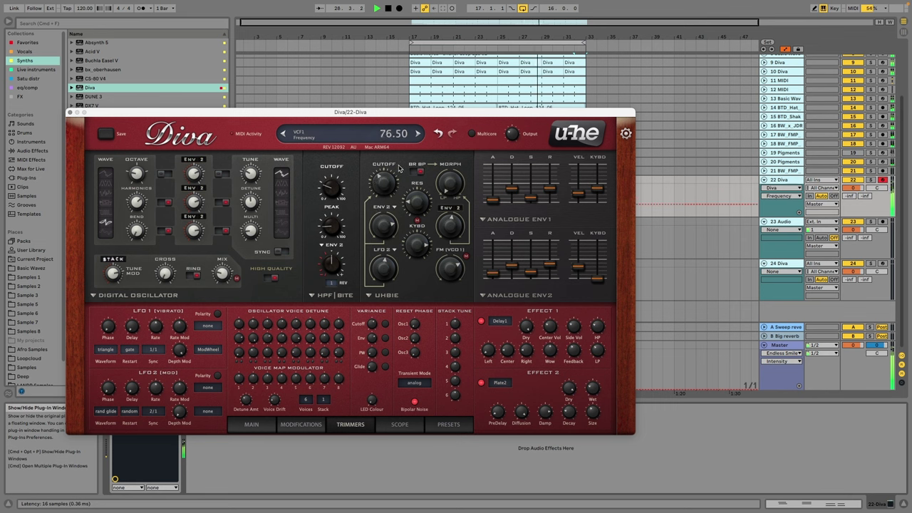
Step: Raise the attack of Diva's envelope 1 slightly and fine-tune the main filter cutoff
{"action": "left_click", "coordinate": [523, 266]}
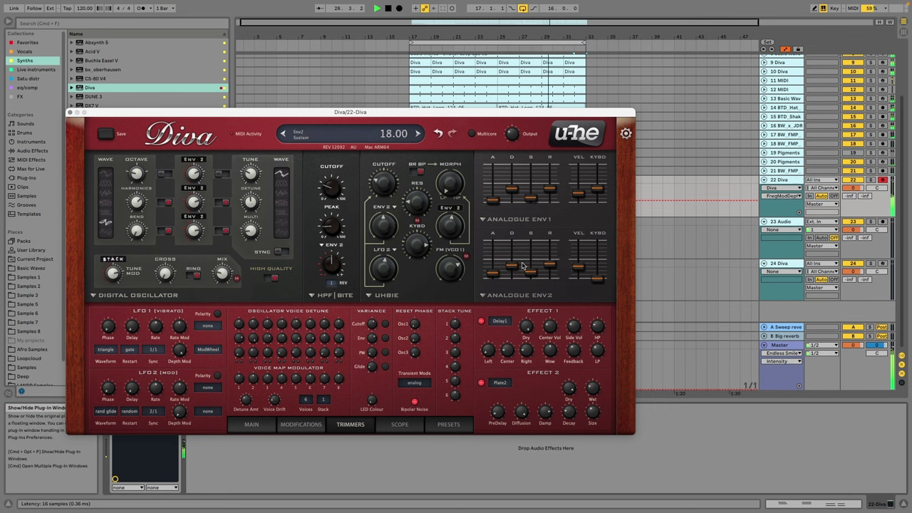
{"action": "left_click", "coordinate": [498, 202]}
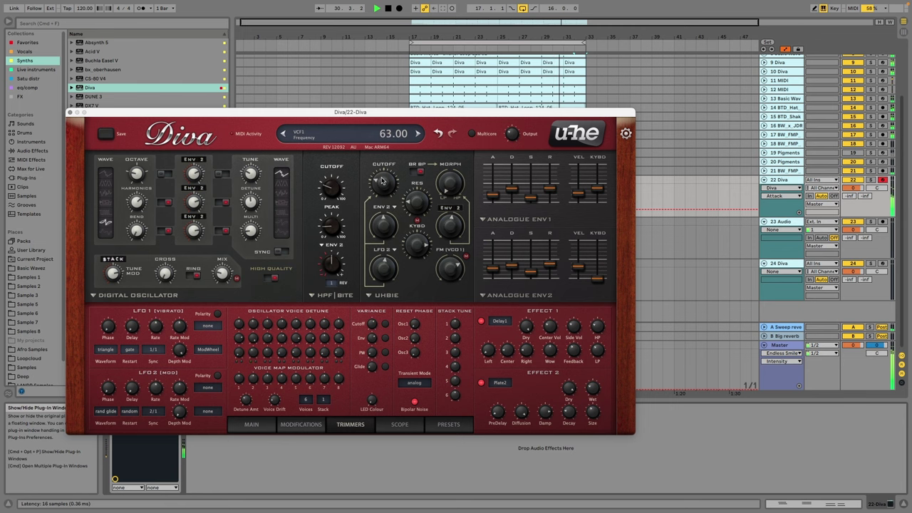
{"action": "left_click_drag", "start_coordinate": [382, 181], "coordinate": [385, 172]}
{"action": "left_click", "coordinate": [69, 112]}
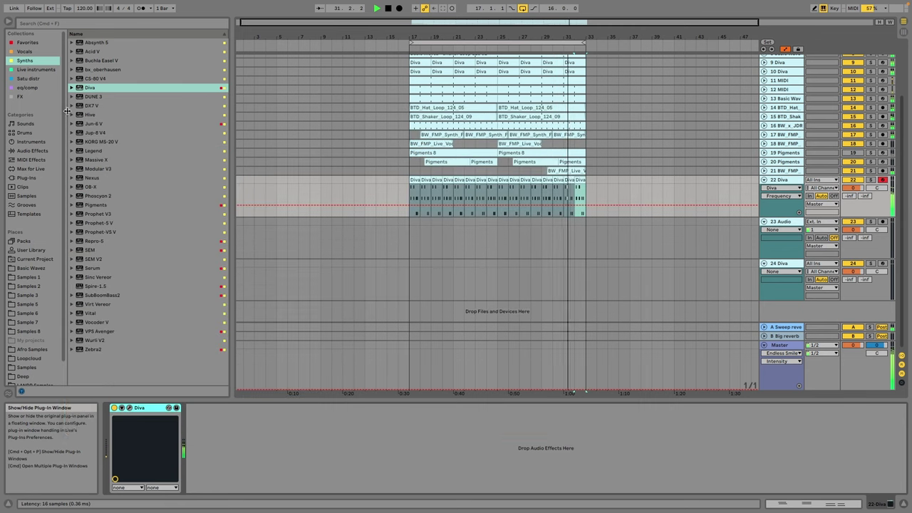
Step: Add the Raum reverb from the FX collection after Diva on track 22
{"action": "left_click", "coordinate": [36, 88]}
{"action": "left_click", "coordinate": [29, 98]}
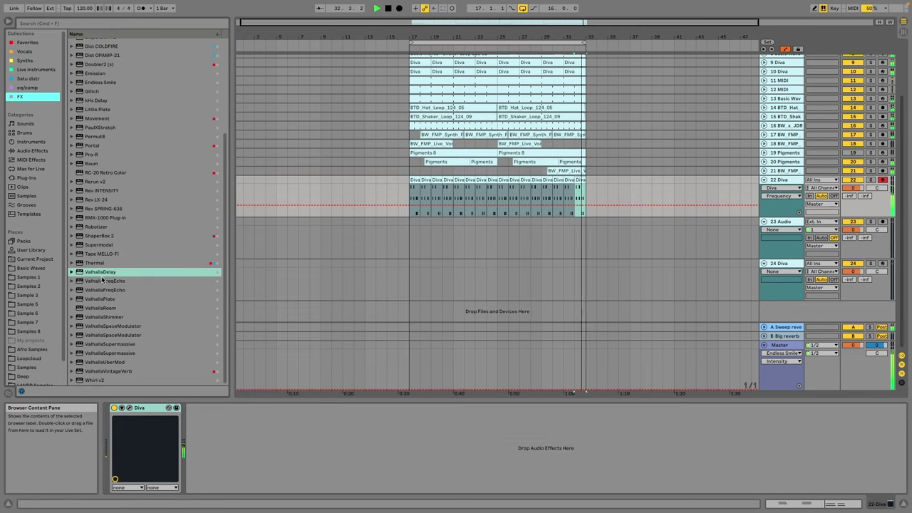
{"action": "double_click", "coordinate": [107, 164]}
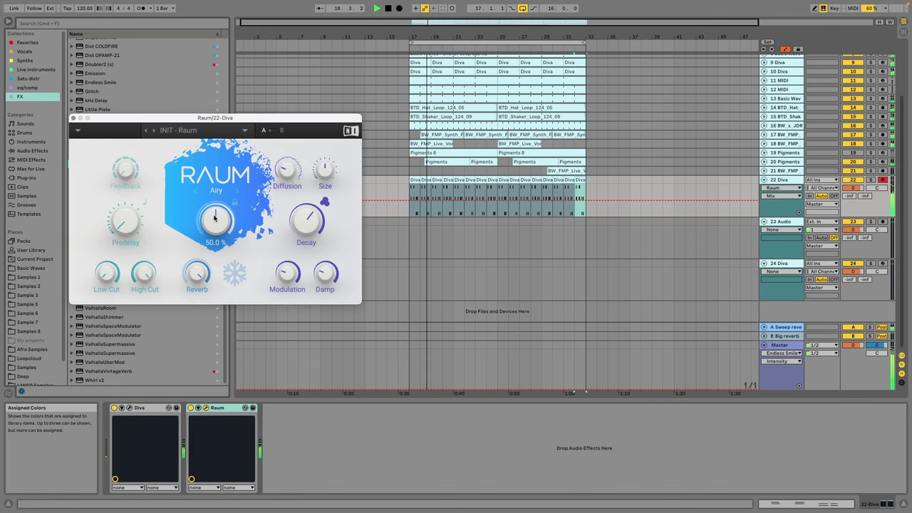
Step: Group Raum into an Audio Effect Rack, add a second empty chain and set the Raum chain's volume to -6.2 dB
{"action": "right_click", "coordinate": [225, 411]}
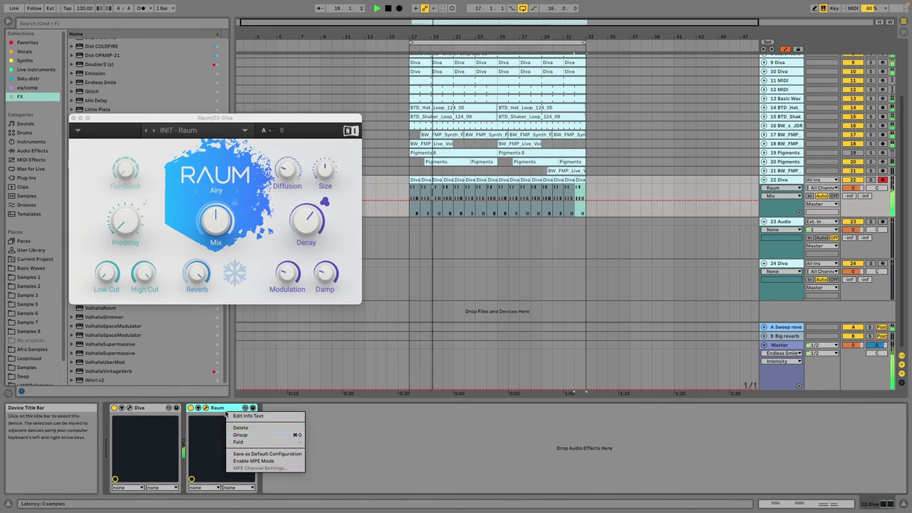
{"action": "left_click", "coordinate": [258, 435]}
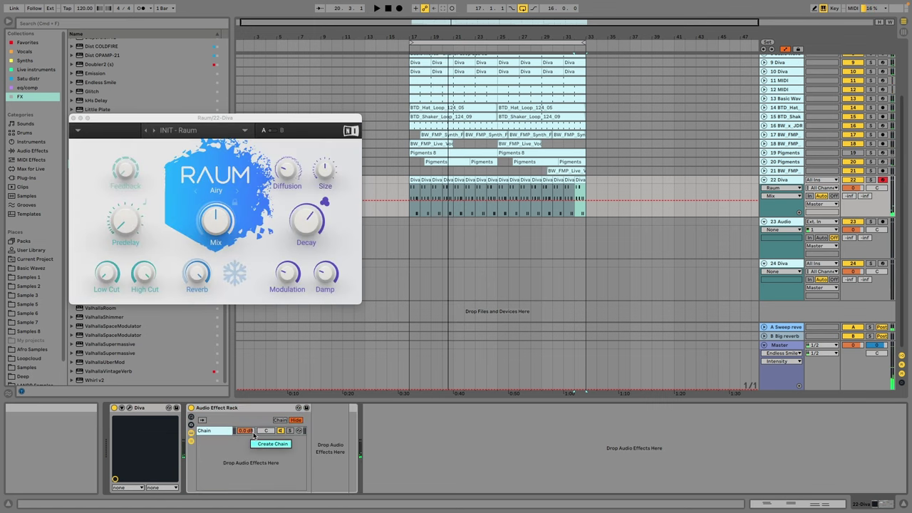
{"action": "left_click", "coordinate": [260, 443]}
Step: Set Raum's mix to 100% and check the contents of both rack chains
{"action": "left_click", "coordinate": [219, 224]}
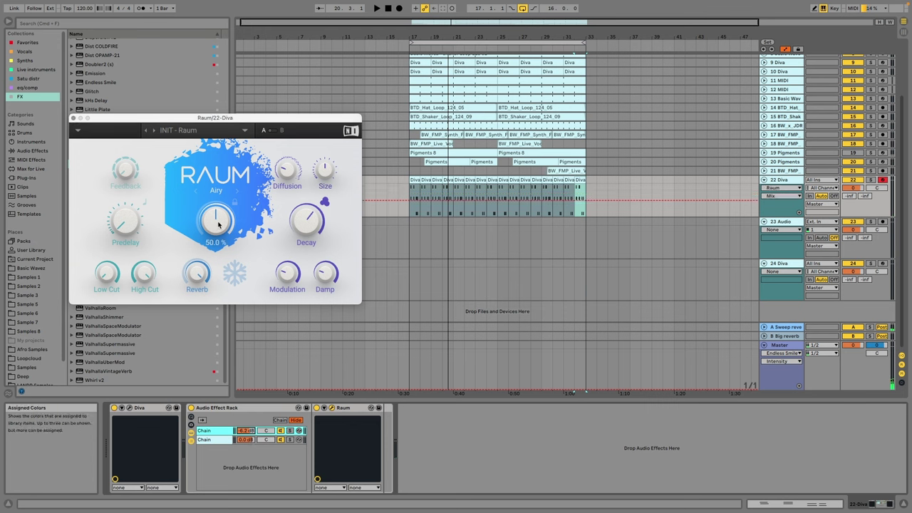
{"action": "left_click", "coordinate": [325, 407]}
{"action": "left_click_drag", "start_coordinate": [449, 481], "coordinate": [479, 485]}
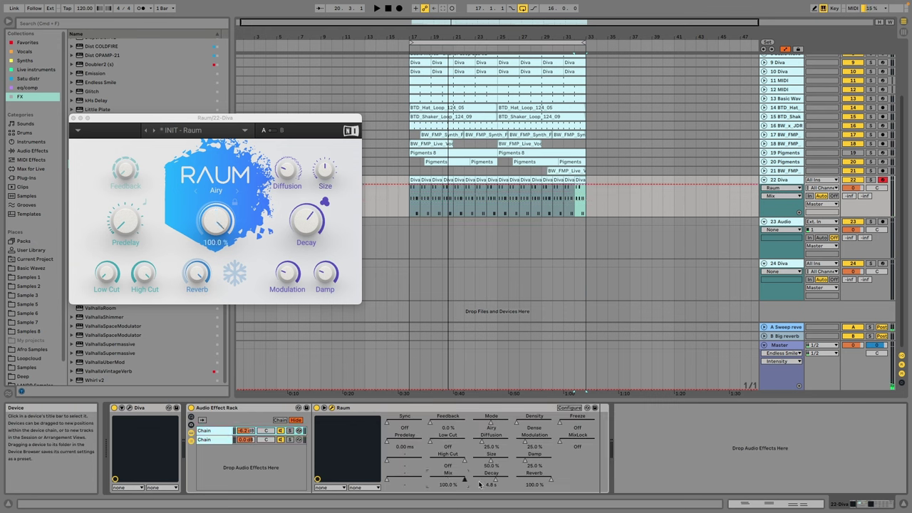
{"action": "left_click", "coordinate": [208, 440]}
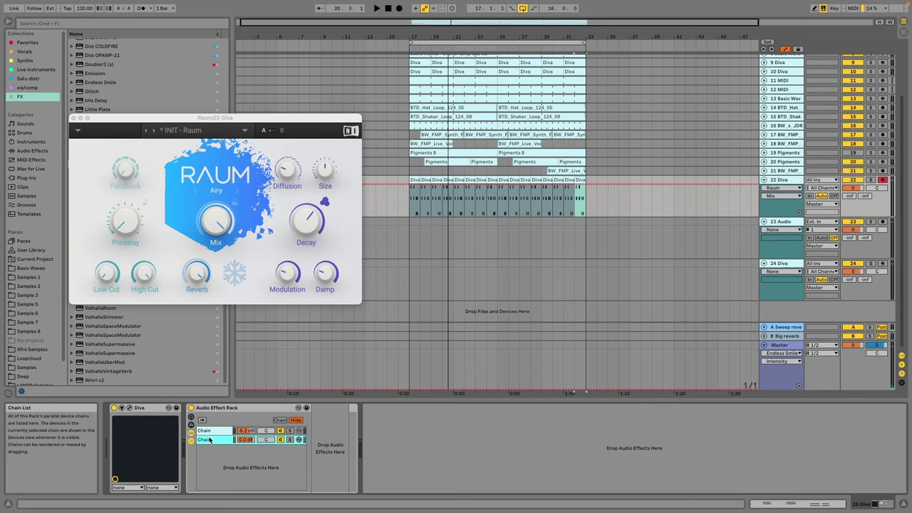
{"action": "left_click", "coordinate": [211, 431]}
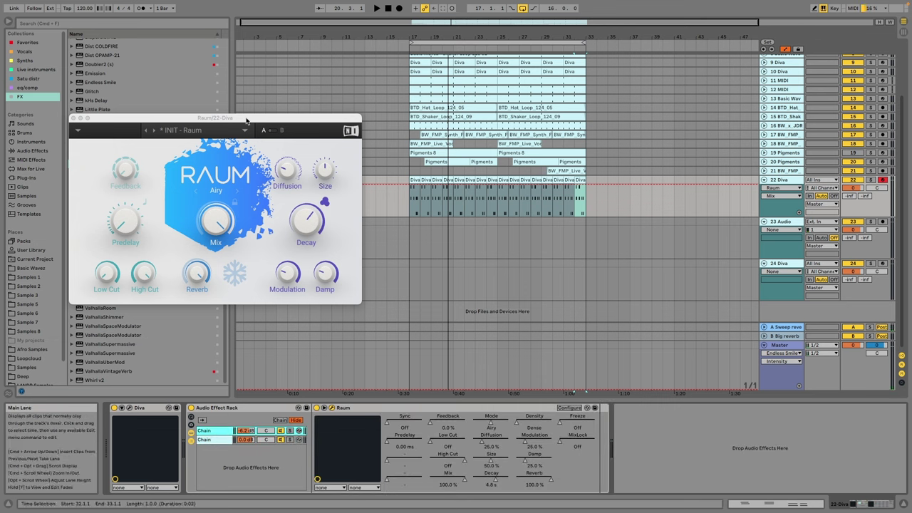
Step: Load the Dark Sister preset in Raum, with its mix set to 100% and locked
{"action": "left_click", "coordinate": [156, 132]}
{"action": "left_click", "coordinate": [156, 132]}
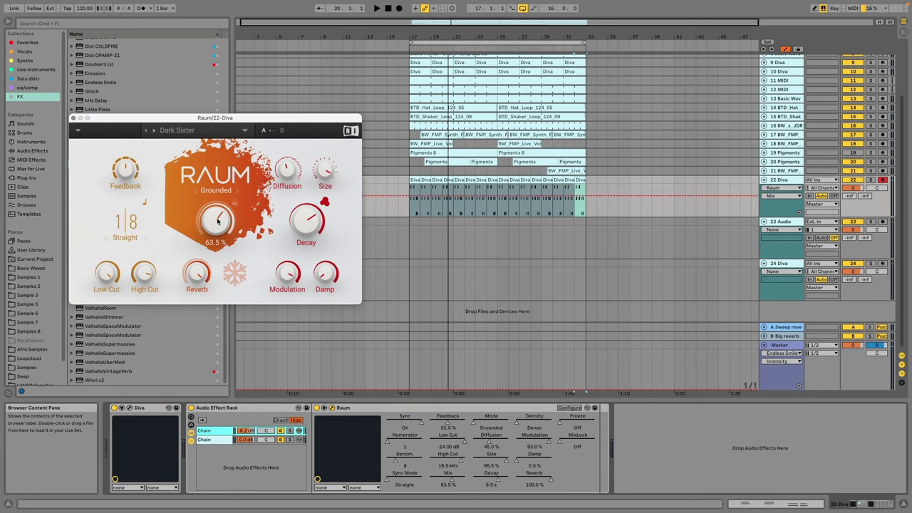
{"action": "left_click_drag", "start_coordinate": [227, 233], "coordinate": [236, 206]}
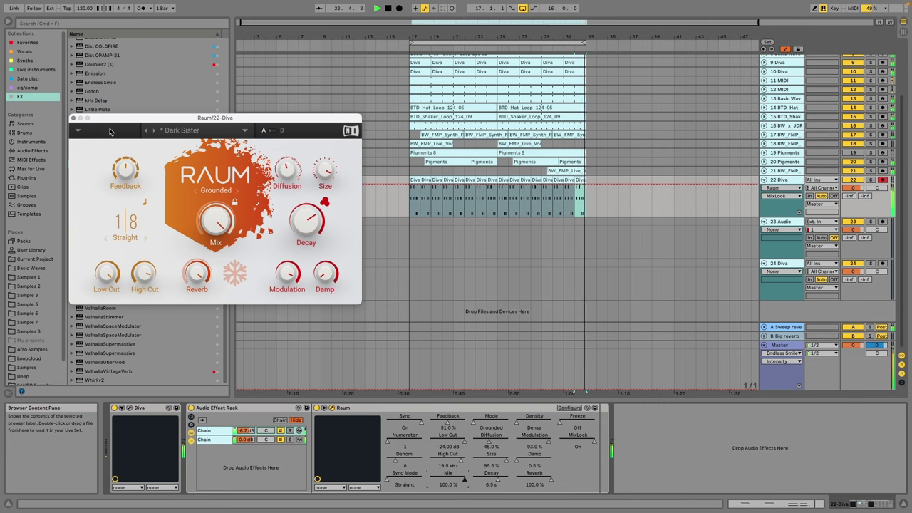
{"action": "left_click", "coordinate": [73, 118]}
Step: Reopen Diva on track 22, set the envelope 1 decay to 39 and lengthen the envelope 2 decay slightly
{"action": "left_click", "coordinate": [133, 409]}
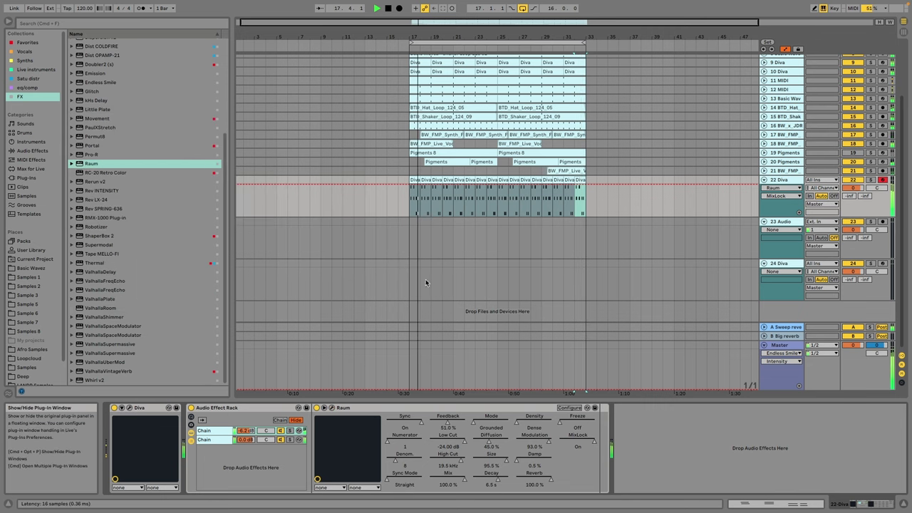
{"action": "left_click", "coordinate": [510, 190]}
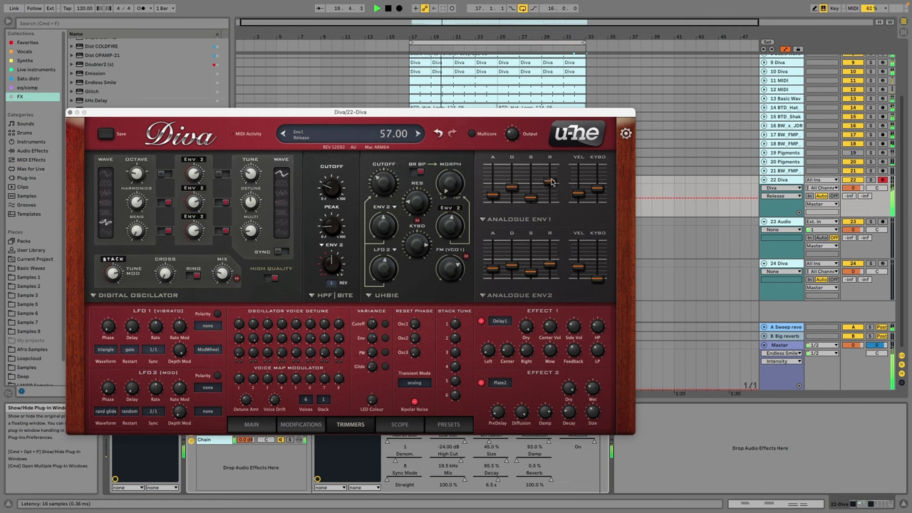
{"action": "left_click_drag", "start_coordinate": [509, 263], "coordinate": [514, 253]}
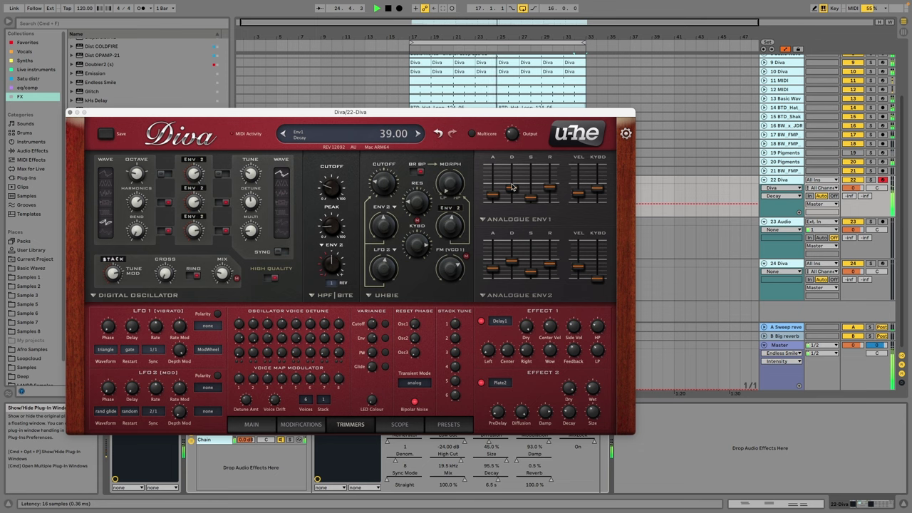
Step: Close Diva, raise the Raum chain's volume to -3.0 dB and fold track 22 in the arrangement
{"action": "left_click", "coordinate": [70, 113]}
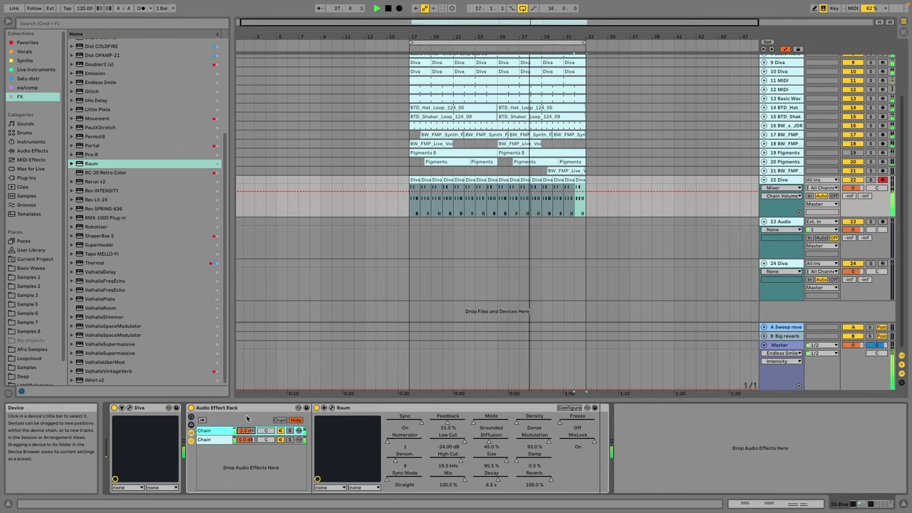
{"action": "left_click", "coordinate": [764, 181]}
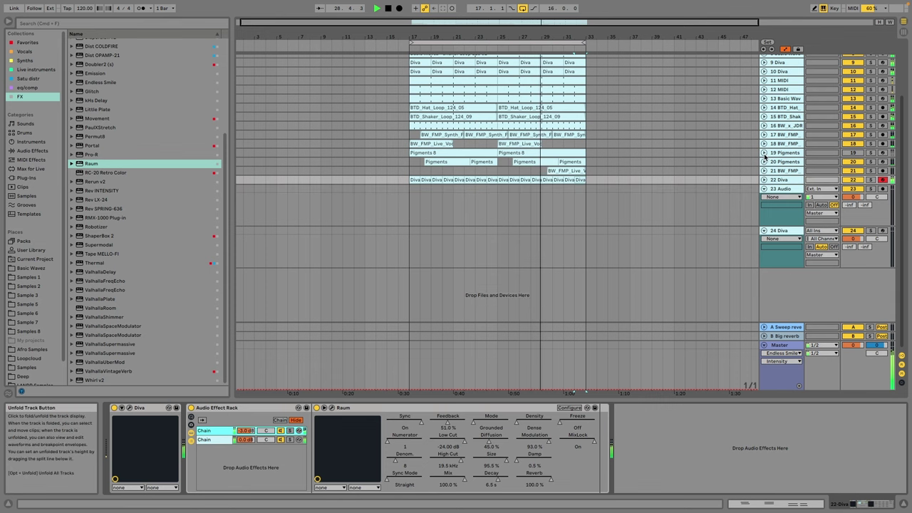
{"action": "left_click", "coordinate": [765, 154]}
{"action": "left_click", "coordinate": [765, 154]}
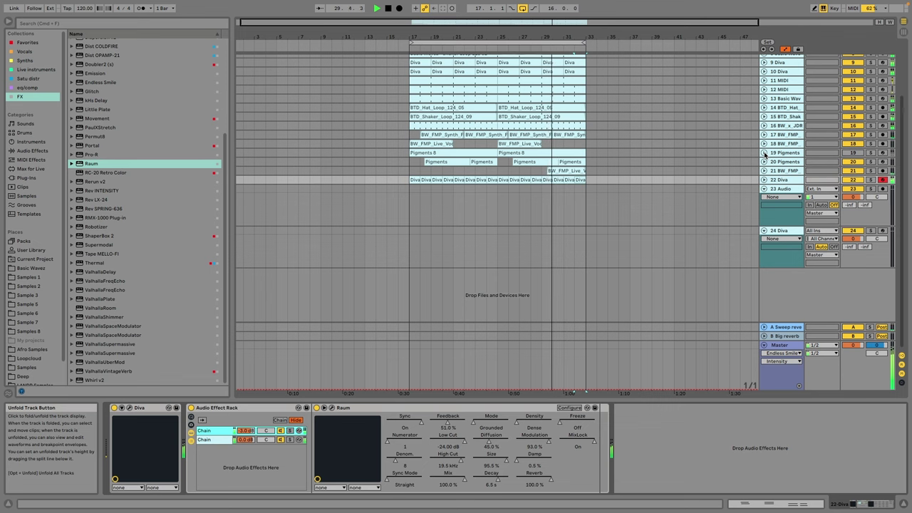
{"action": "scroll", "coordinate": [540, 147], "scroll_direction": "up", "scroll_amount": 5}
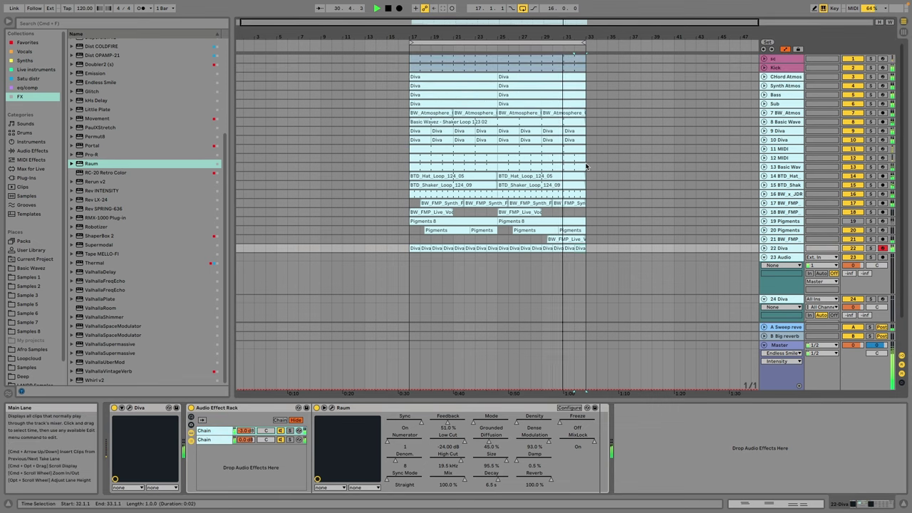
{"action": "scroll", "coordinate": [566, 153], "scroll_direction": "down", "scroll_amount": 3}
{"action": "left_click", "coordinate": [765, 213]}
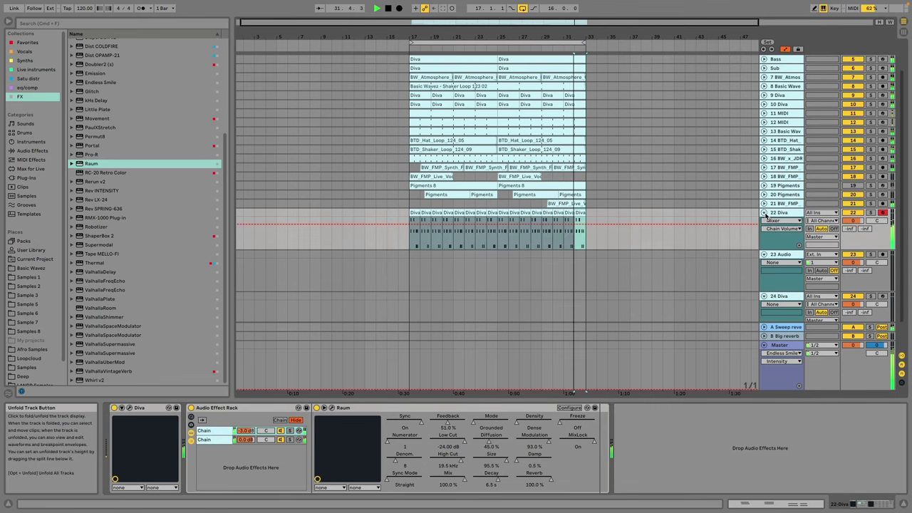
{"action": "left_click", "coordinate": [765, 213]}
{"action": "left_click", "coordinate": [765, 213]}
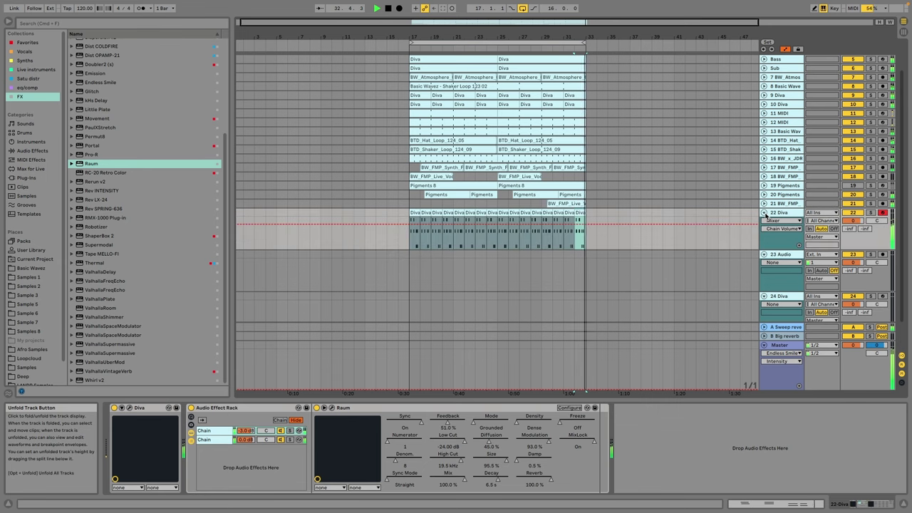
{"action": "left_click", "coordinate": [765, 213]}
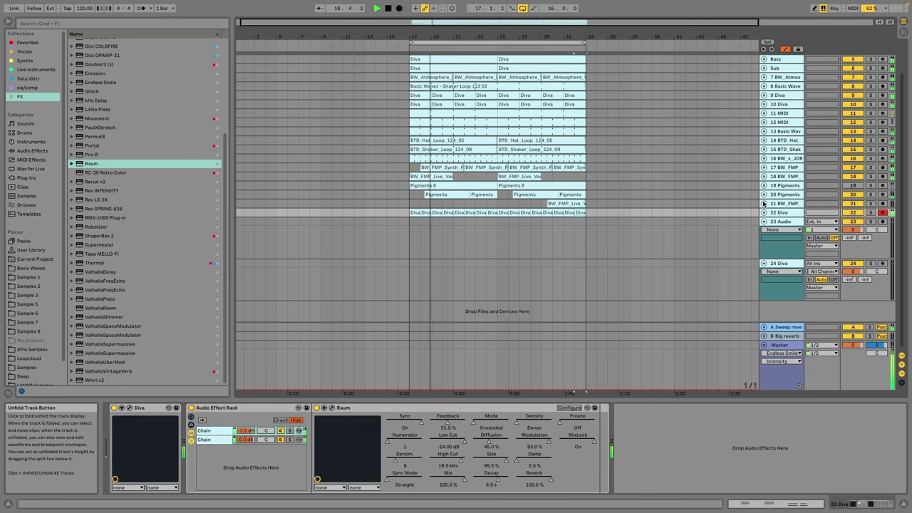
{"action": "left_click", "coordinate": [765, 203]}
{"action": "left_click", "coordinate": [765, 204]}
{"action": "left_click", "coordinate": [765, 195]}
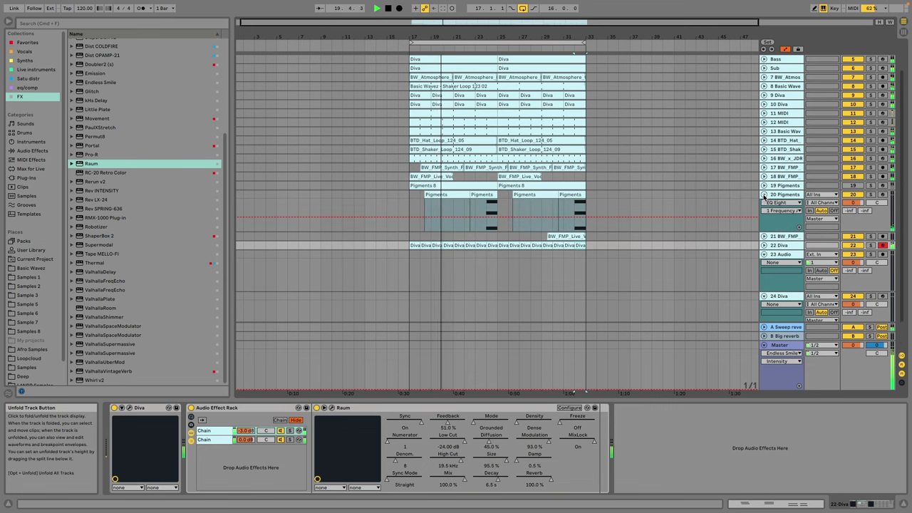
{"action": "left_click", "coordinate": [765, 195]}
{"action": "left_click", "coordinate": [765, 213]}
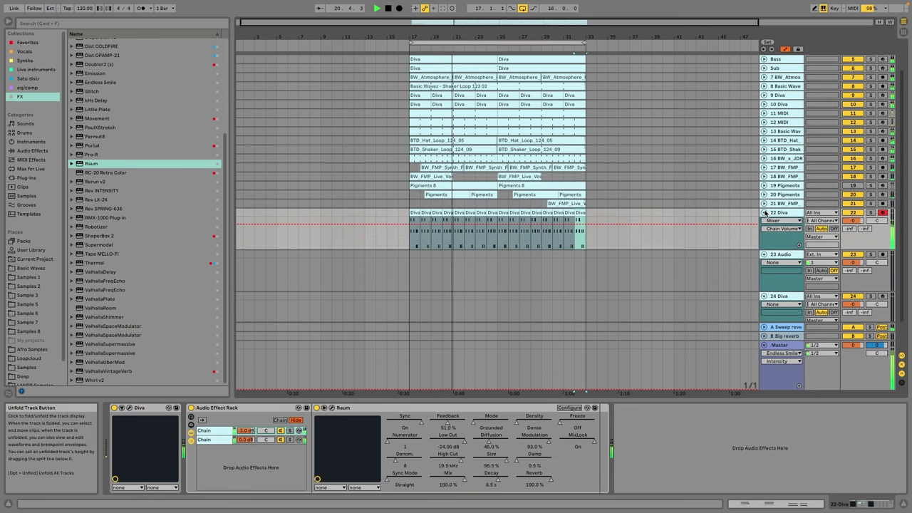
{"action": "left_click", "coordinate": [765, 213]}
Step: Insert a new MIDI track directly below track 22 and load the Diva synth on it
{"action": "left_click", "coordinate": [779, 213]}
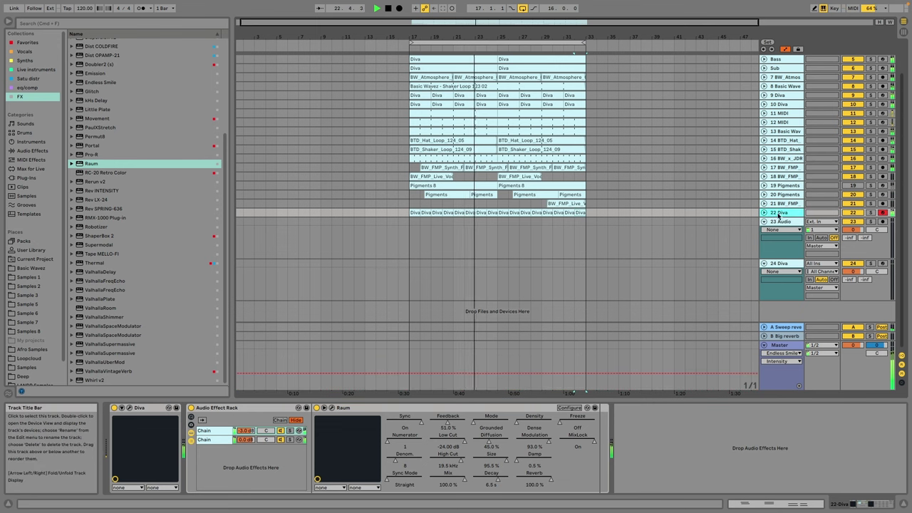
{"action": "left_click", "coordinate": [782, 220]}
{"action": "right_click", "coordinate": [782, 218]}
{"action": "left_click", "coordinate": [806, 289]}
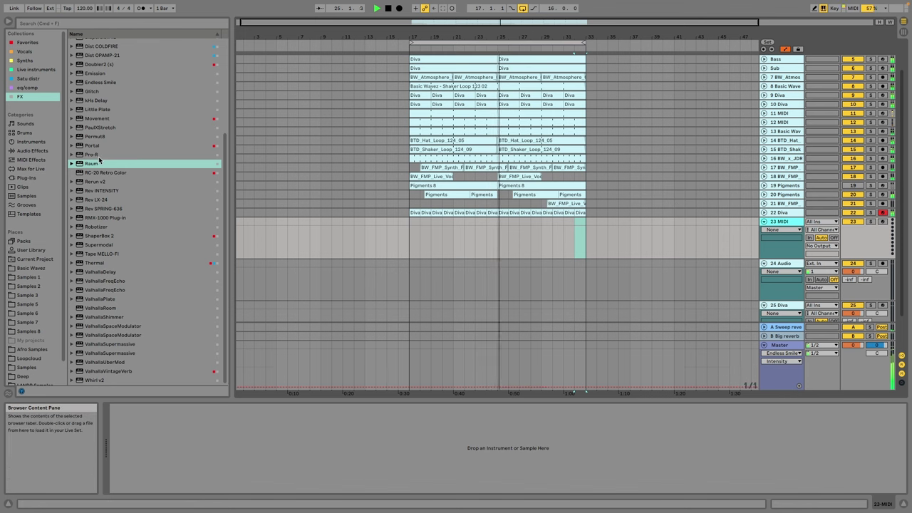
{"action": "left_click", "coordinate": [26, 61]}
{"action": "left_click", "coordinate": [84, 88]}
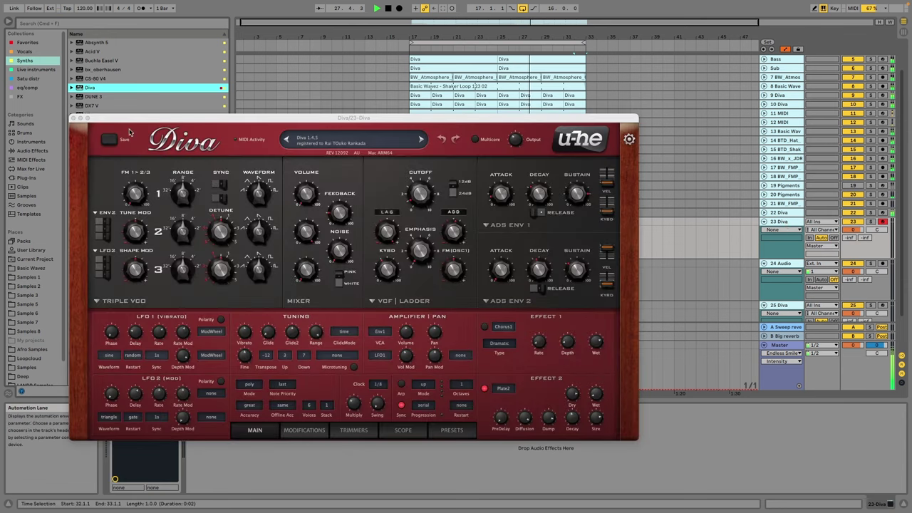
{"action": "left_click", "coordinate": [72, 119]}
Step: Add the Arpeggiator MIDI effect in front of Diva on track 23
{"action": "left_click", "coordinate": [31, 160]}
{"action": "left_click", "coordinate": [94, 160]}
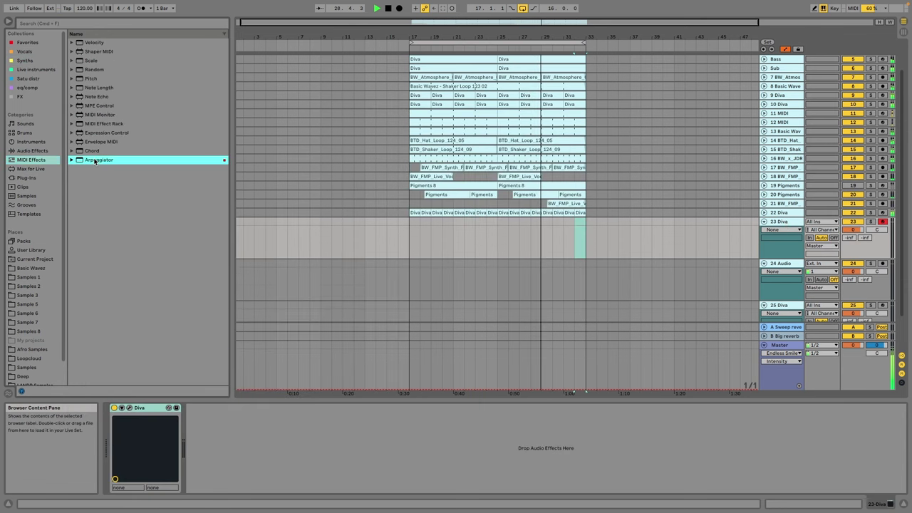
{"action": "key", "text": "Return"}
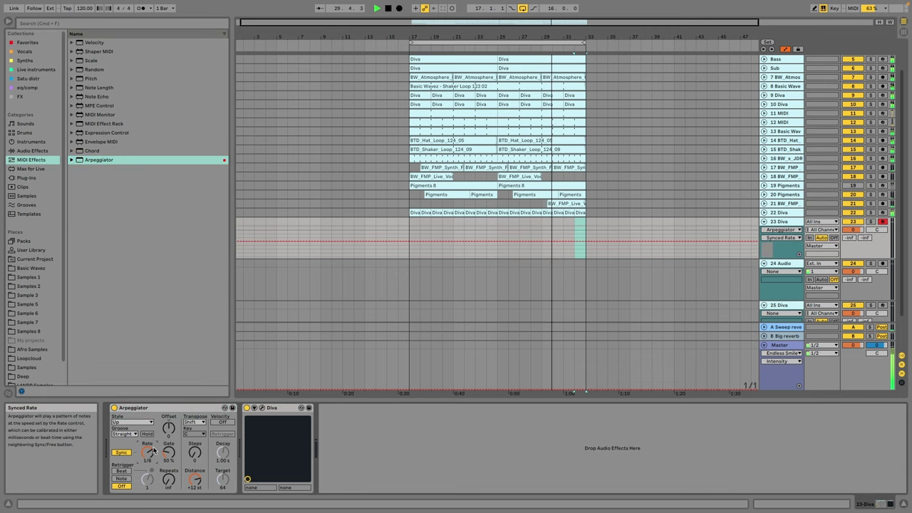
Step: Open Diva on track 23 and load the SB_ML_LD_Juicy Filter Modulation Unison Lead preset from the Synth Blade MONOLITH folder
{"action": "left_click", "coordinate": [266, 410]}
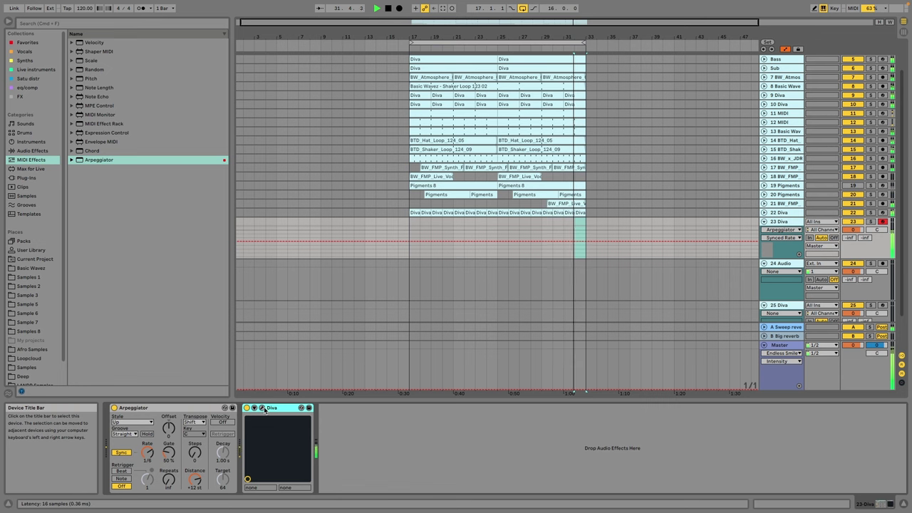
{"action": "left_click", "coordinate": [263, 410]}
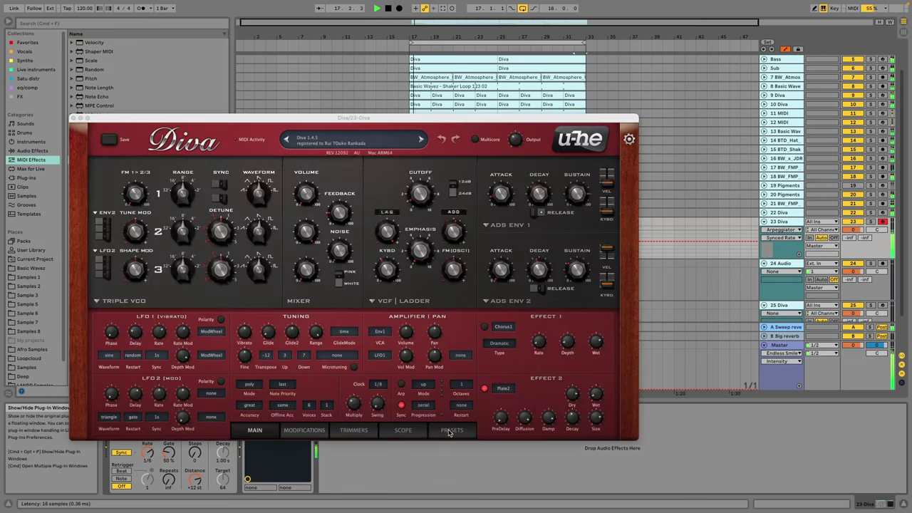
{"action": "left_click", "coordinate": [452, 431]}
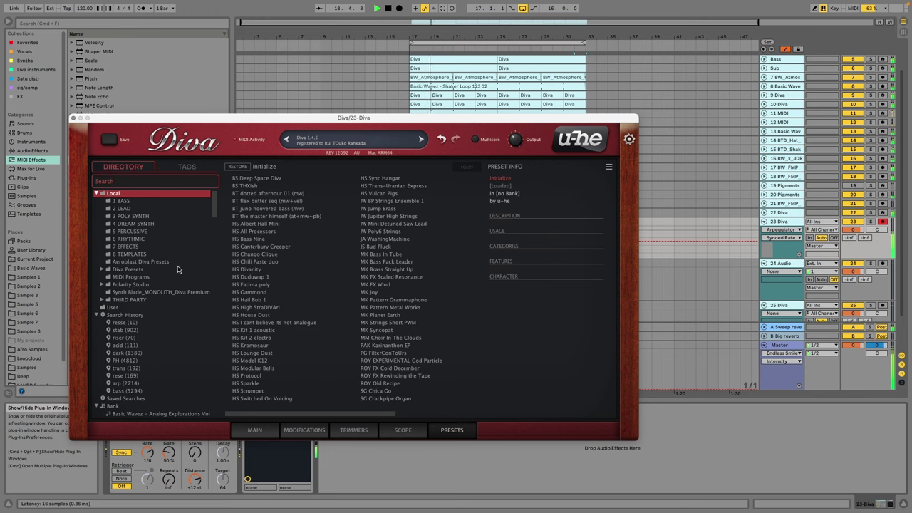
{"action": "left_click", "coordinate": [129, 291]}
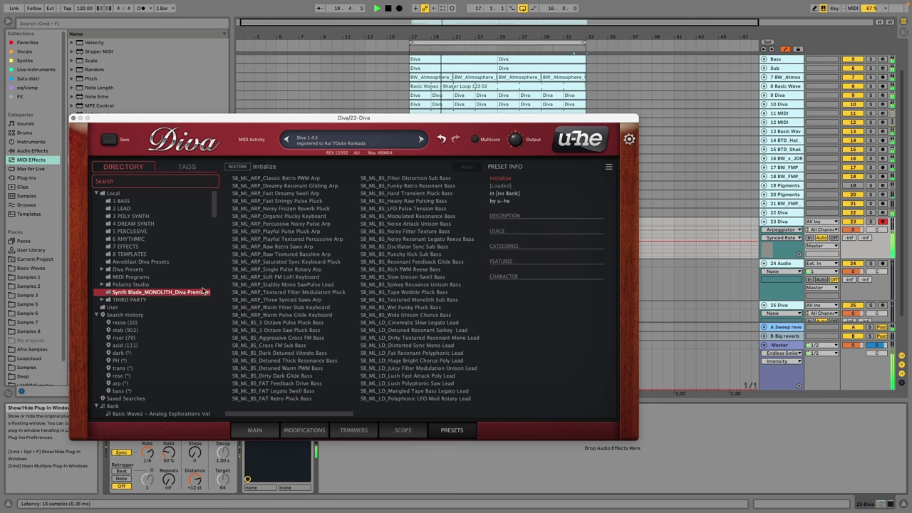
{"action": "left_click", "coordinate": [400, 368]}
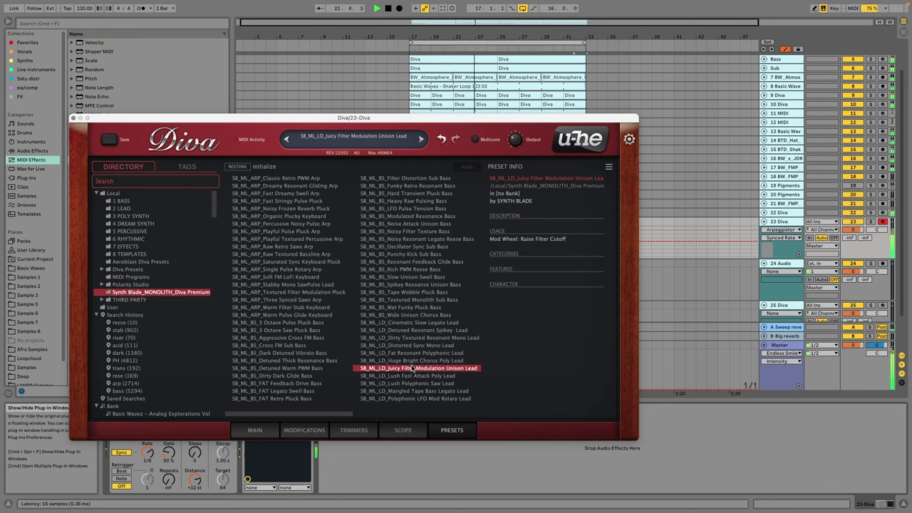
Step: Record a MIDI take onto track 23 in the arrangement and move its last four bars, starting at bar 29, to bar 17
{"action": "left_click", "coordinate": [400, 8]}
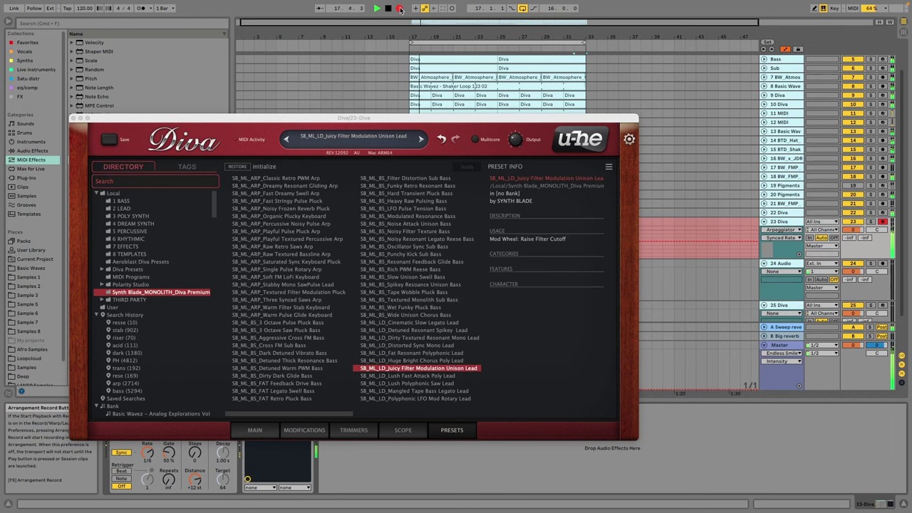
{"action": "key", "text": "space"}
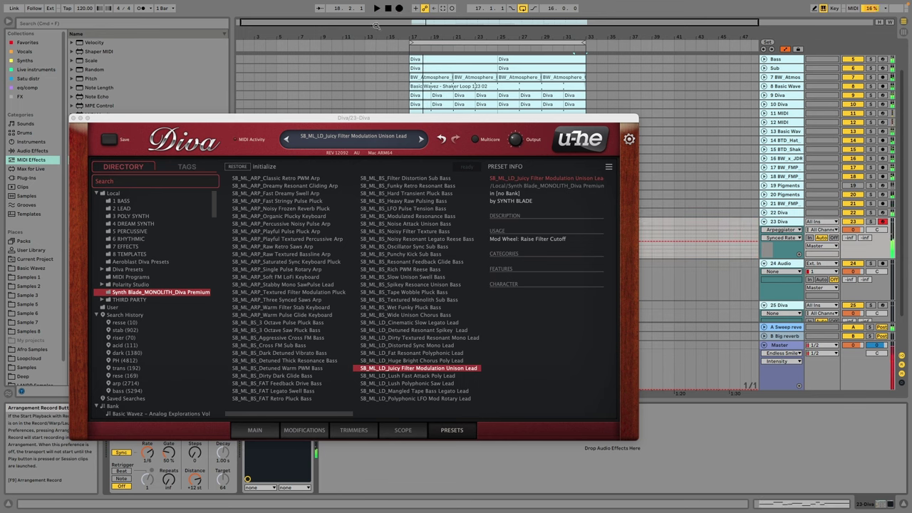
{"action": "left_click", "coordinate": [73, 118]}
{"action": "left_click", "coordinate": [544, 258]}
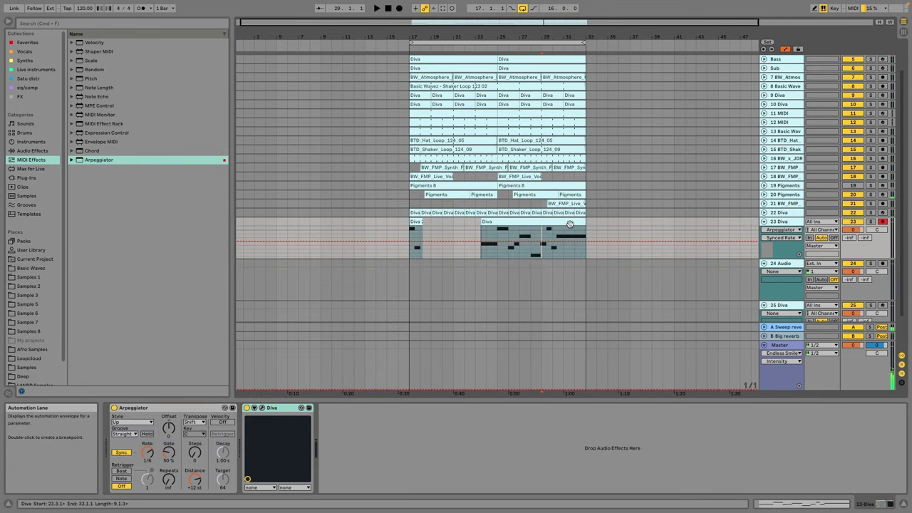
{"action": "left_click_drag", "start_coordinate": [564, 223], "coordinate": [430, 224]}
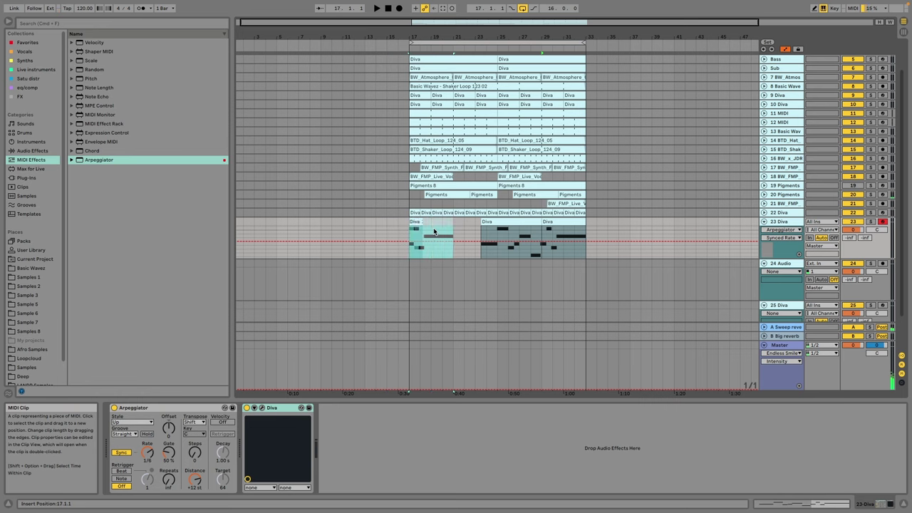
Step: Tighten the note timing in the bar 17 clip: end G3 and start B3 at 7.2.3, nudge F#3 earlier, start A3 at 8.2.3
{"action": "double_click", "coordinate": [431, 222]}
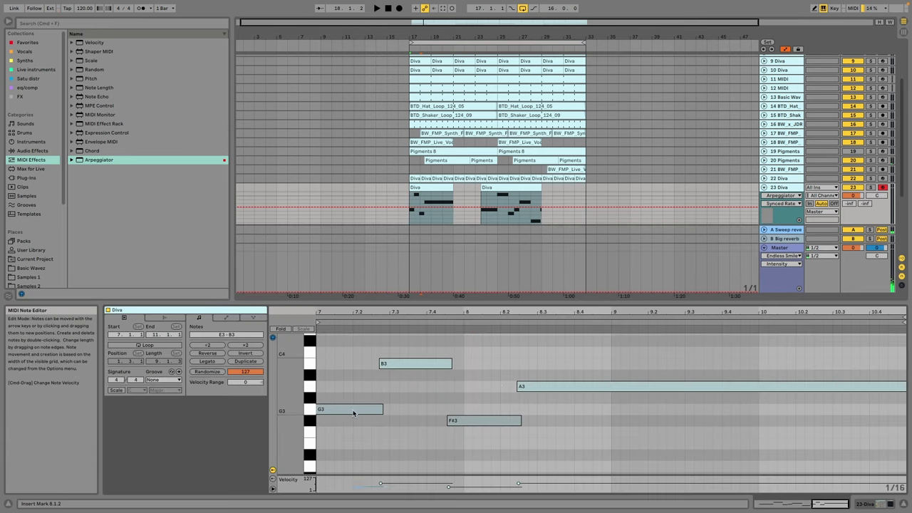
{"action": "left_click_drag", "start_coordinate": [381, 409], "coordinate": [401, 409]}
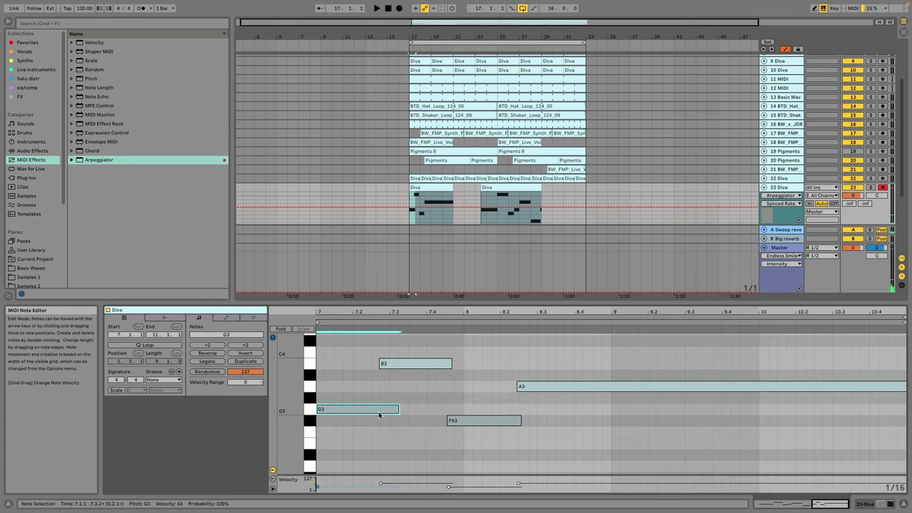
{"action": "left_click", "coordinate": [407, 365]}
{"action": "key", "text": "space"}
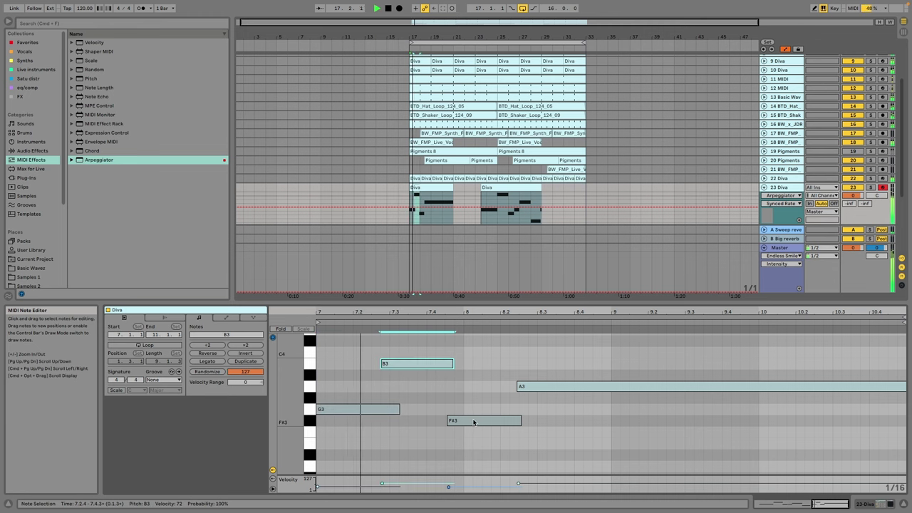
{"action": "left_click_drag", "start_coordinate": [474, 421], "coordinate": [471, 421]}
{"action": "key", "text": "space"}
{"action": "left_click_drag", "start_coordinate": [416, 364], "coordinate": [407, 364]}
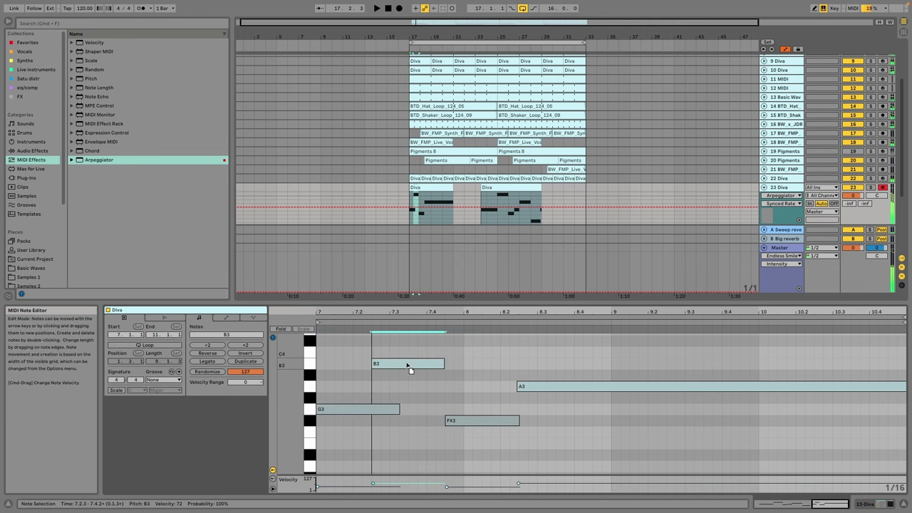
{"action": "left_click_drag", "start_coordinate": [399, 409], "coordinate": [372, 409]}
{"action": "key", "text": "space"}
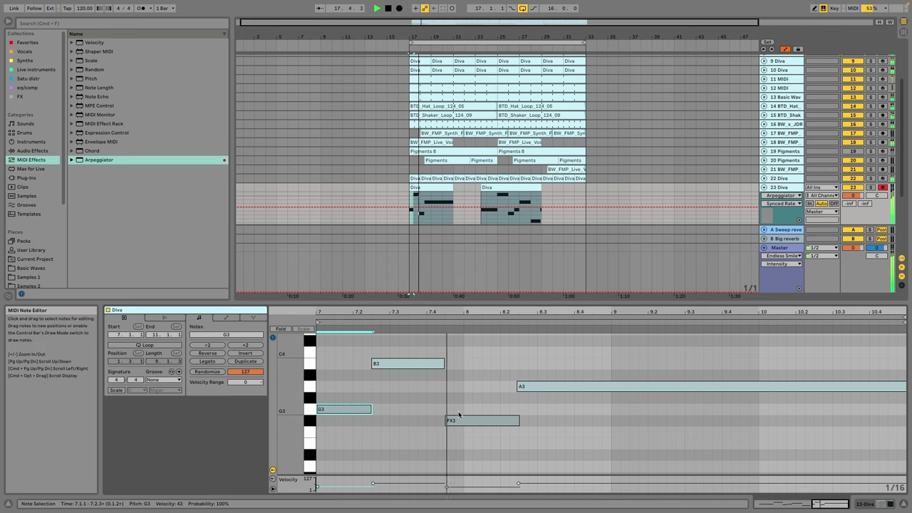
{"action": "left_click", "coordinate": [526, 387]}
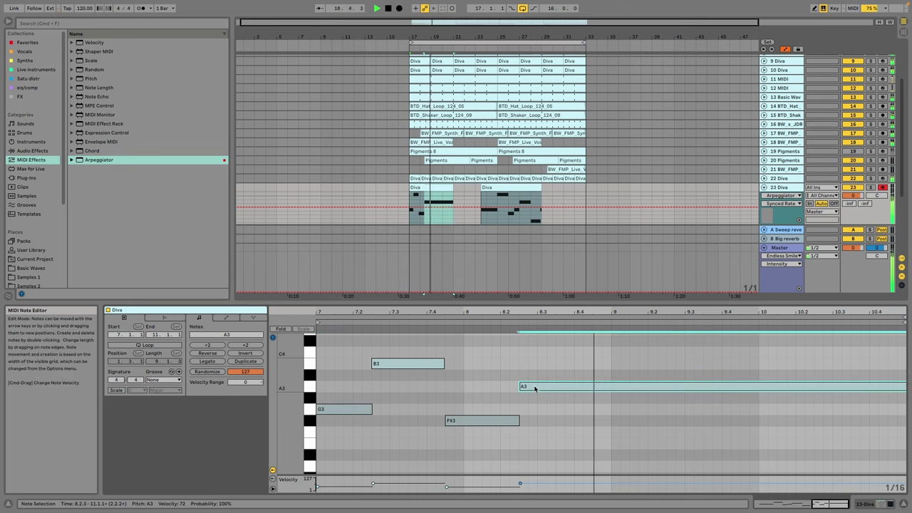
Step: Duplicate the four-bar Diva clip to bar 21 and turn on the G Major scale for the copy
{"action": "left_click", "coordinate": [433, 187]}
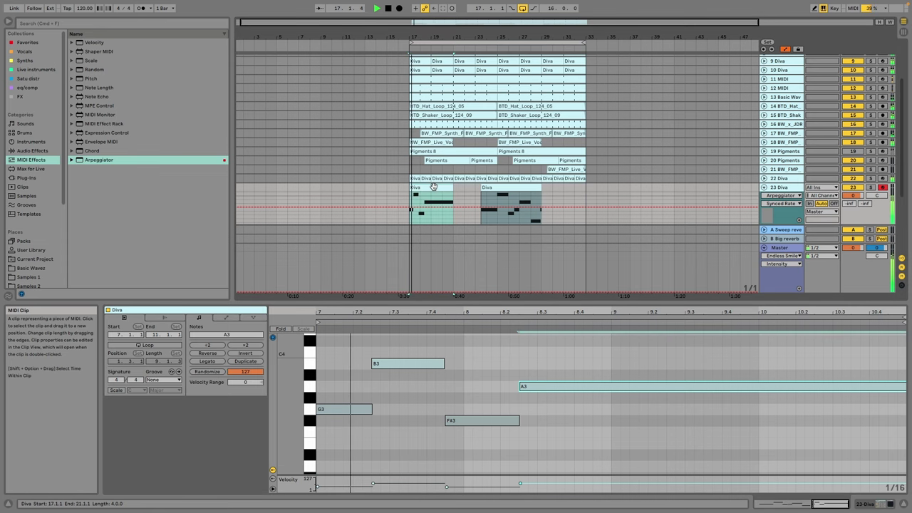
{"action": "key", "text": "ctrl+d"}
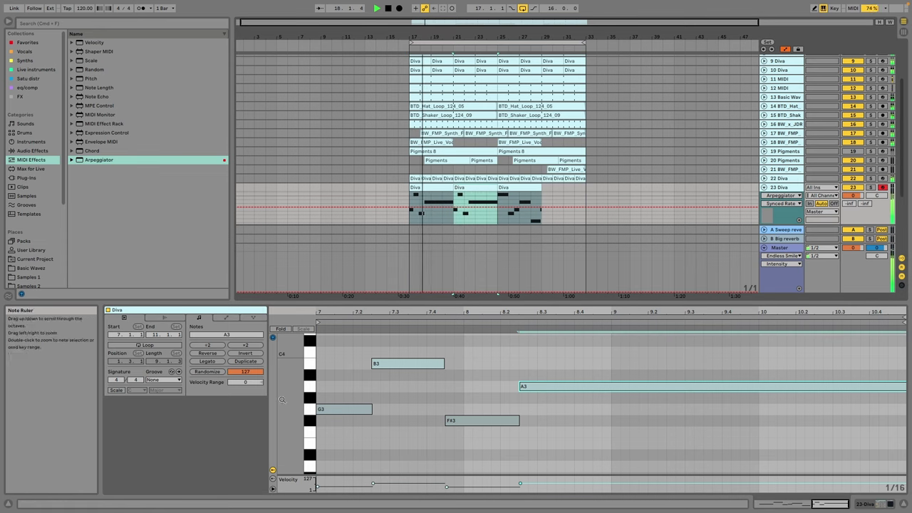
{"action": "left_click", "coordinate": [115, 390]}
{"action": "left_click", "coordinate": [136, 390]}
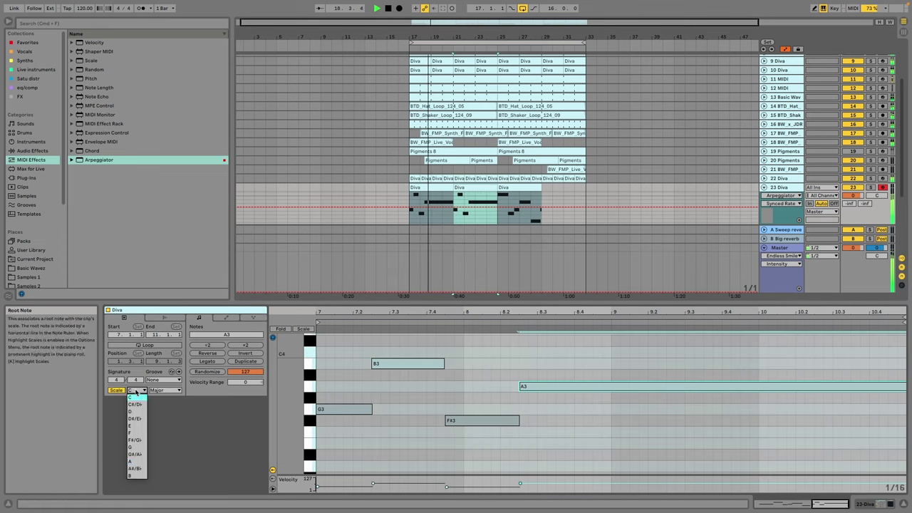
{"action": "left_click", "coordinate": [138, 449]}
Step: Lower the long A3 note in the duplicated clip to D3, trying E3 as an alternative
{"action": "left_click_drag", "start_coordinate": [550, 386], "coordinate": [550, 464]}
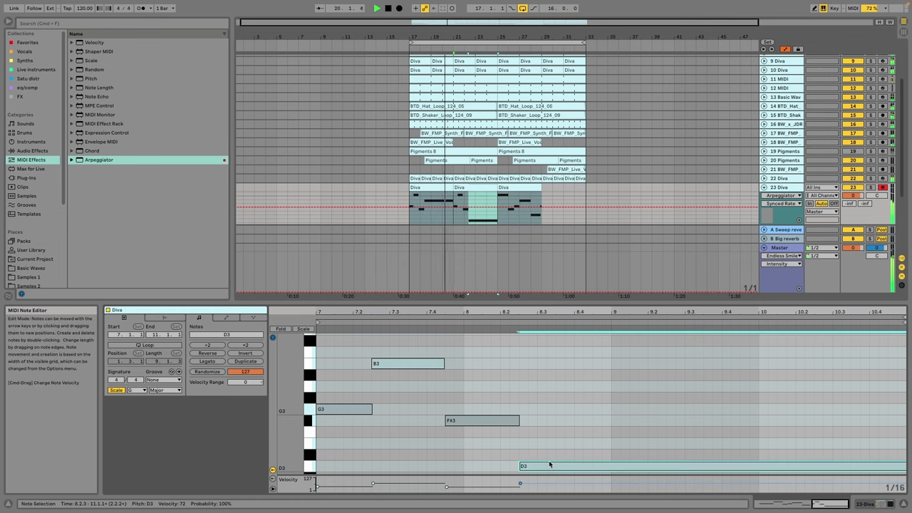
{"action": "key", "text": "Up"}
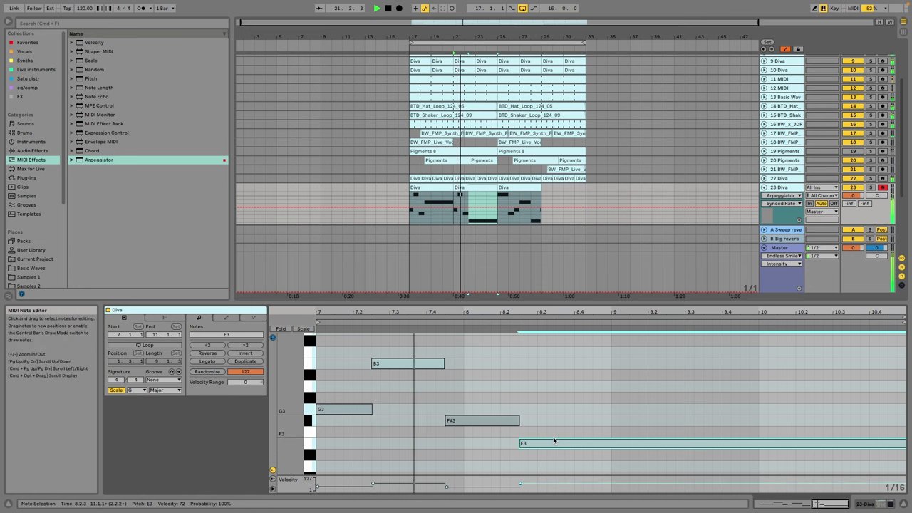
{"action": "left_click_drag", "start_coordinate": [554, 442], "coordinate": [554, 467]}
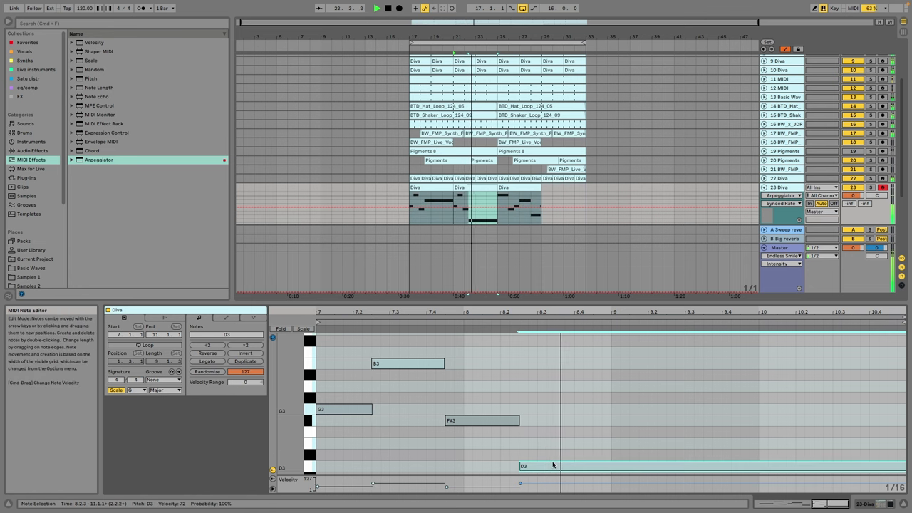
{"action": "left_click", "coordinate": [537, 461]}
{"action": "left_click", "coordinate": [537, 463]}
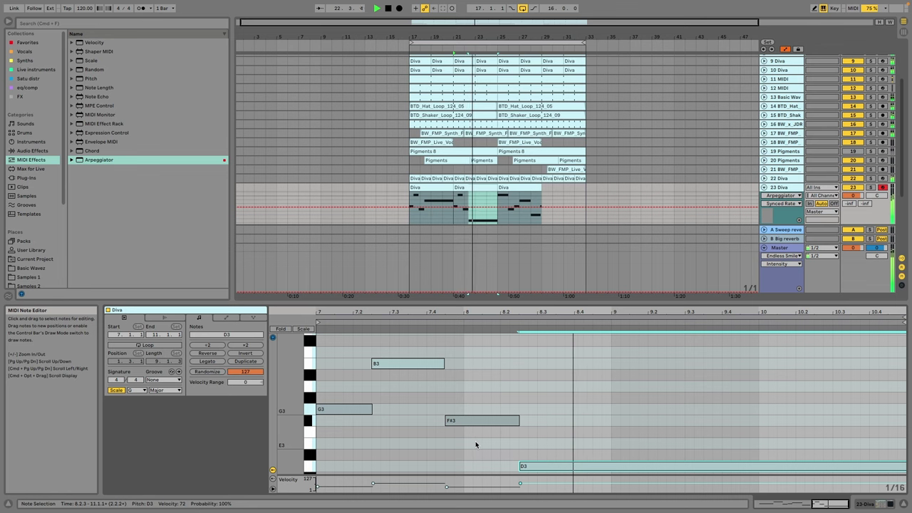
Step: Stop playback and consolidate track 23's two clips from bar 17 to 25 into one eight-bar clip
{"action": "scroll", "coordinate": [498, 225], "scroll_direction": "up", "scroll_amount": 1}
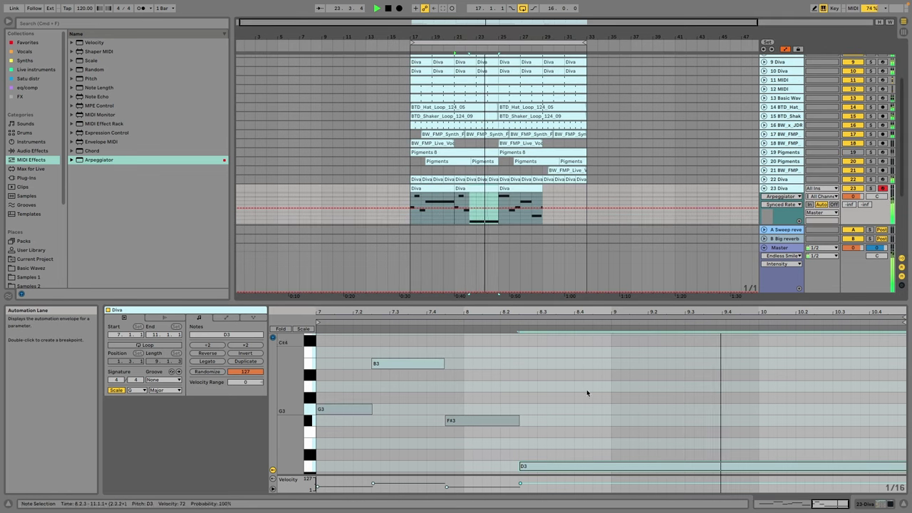
{"action": "left_click_drag", "start_coordinate": [409, 221], "coordinate": [498, 194]}
{"action": "key", "text": "space"}
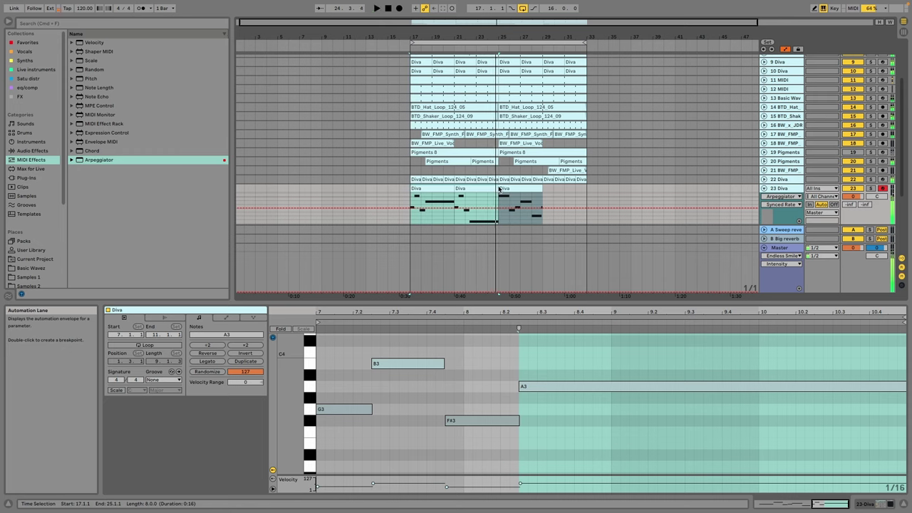
{"action": "key", "text": "super+j"}
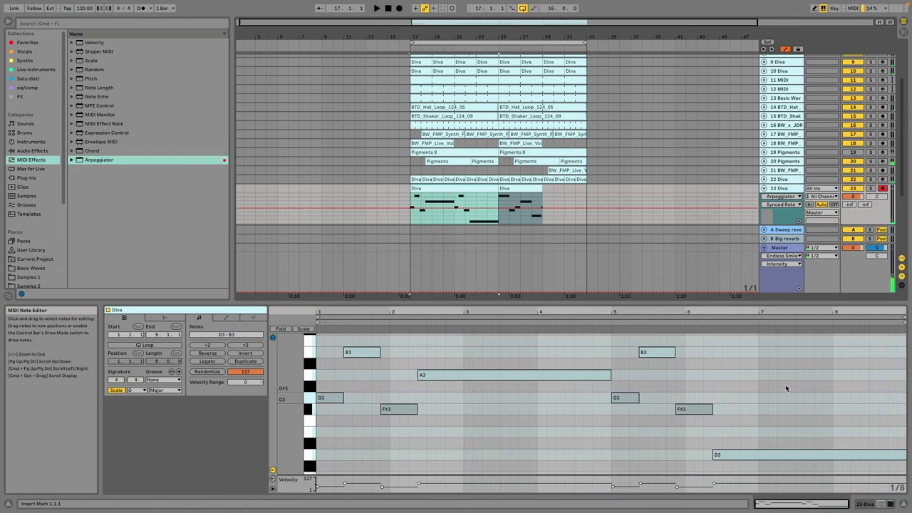
Step: Transpose all notes in the consolidated clip down one octave and play the result
{"action": "left_click_drag", "start_coordinate": [890, 342], "coordinate": [341, 474]}
{"action": "scroll", "coordinate": [437, 446], "scroll_direction": "down", "scroll_amount": 1}
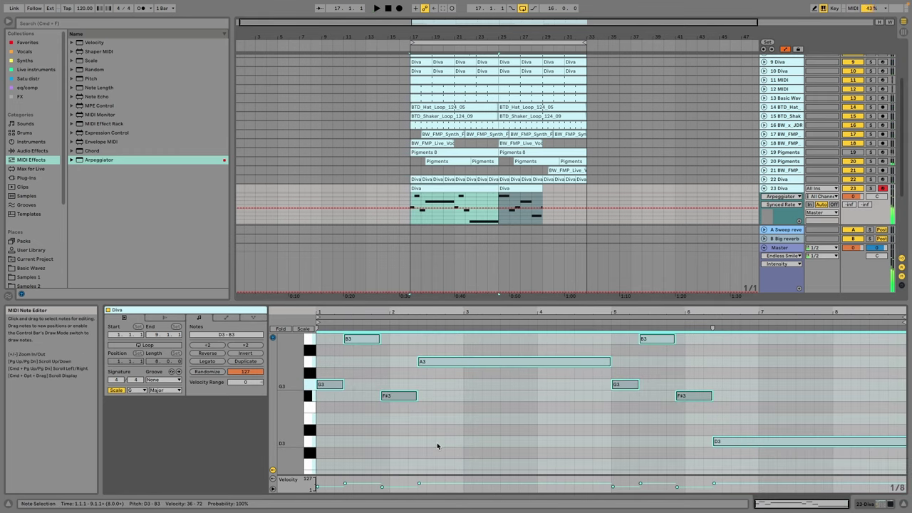
{"action": "key", "text": "shift+Down"}
{"action": "key", "text": "space"}
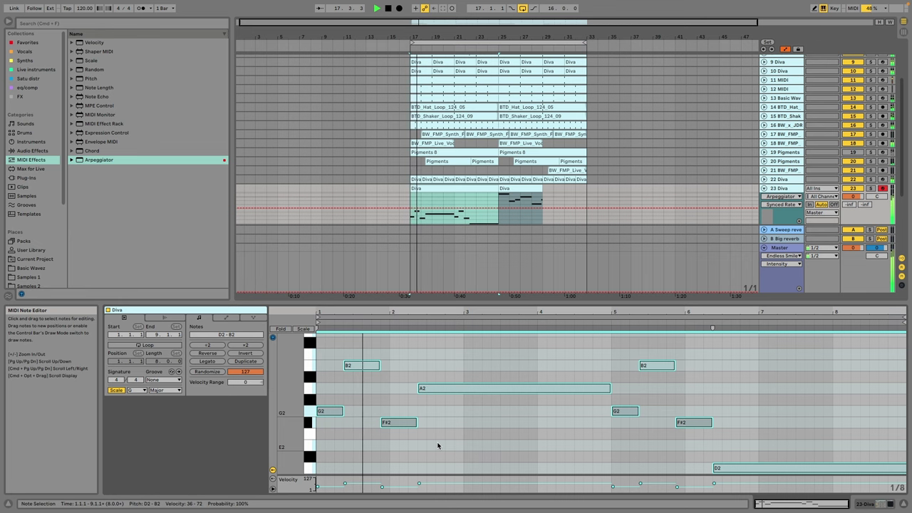
Step: Reopen Diva on track 23, audition neighbouring MONOLITH lead presets and load SB_ML_LD_Detuned Resonant Spikey Lead
{"action": "key", "text": "shift+Tab"}
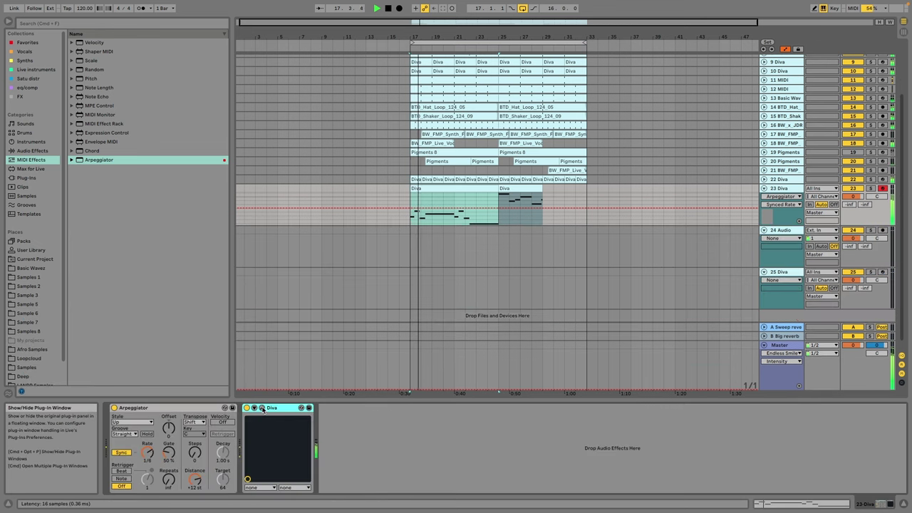
{"action": "left_click", "coordinate": [261, 409]}
{"action": "left_click", "coordinate": [430, 376]}
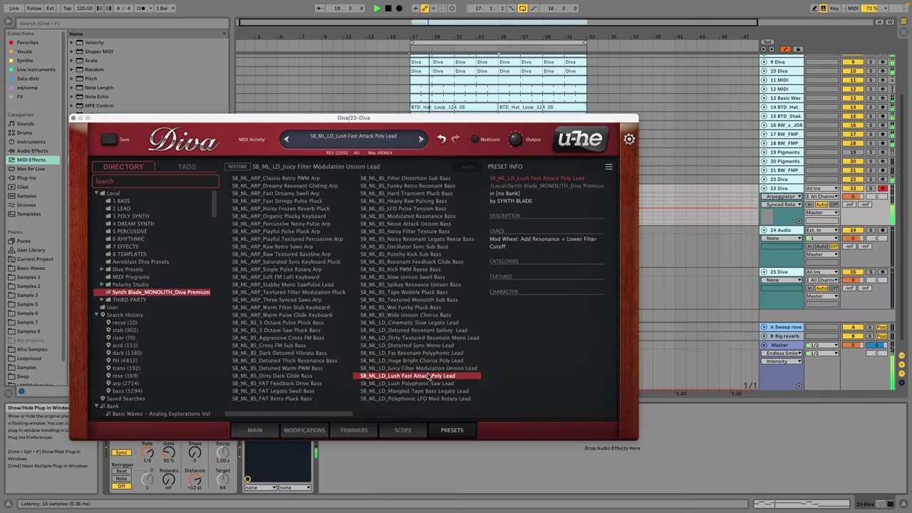
{"action": "left_click", "coordinate": [437, 383]}
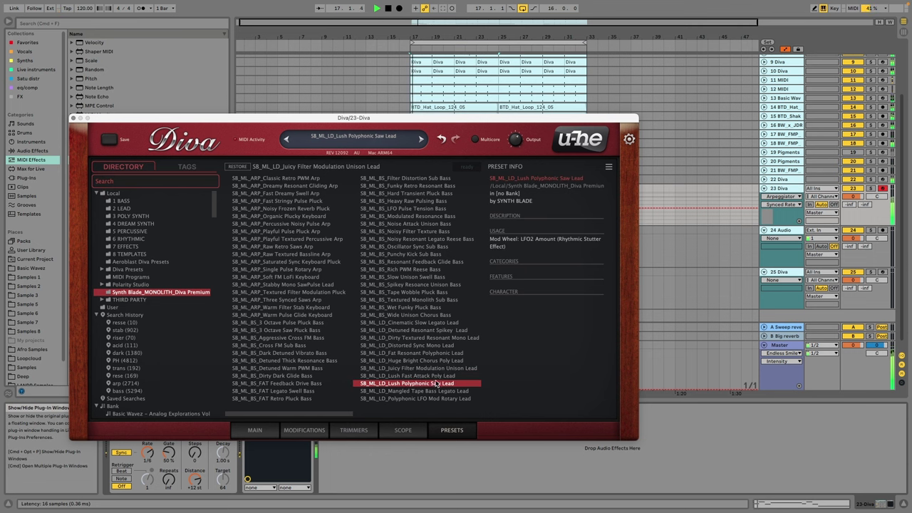
{"action": "left_click", "coordinate": [441, 361]}
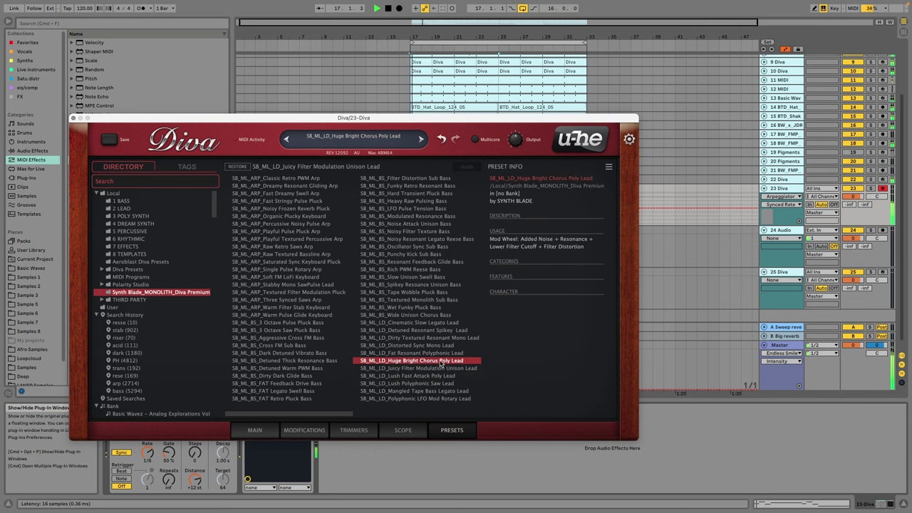
{"action": "left_click", "coordinate": [441, 354]}
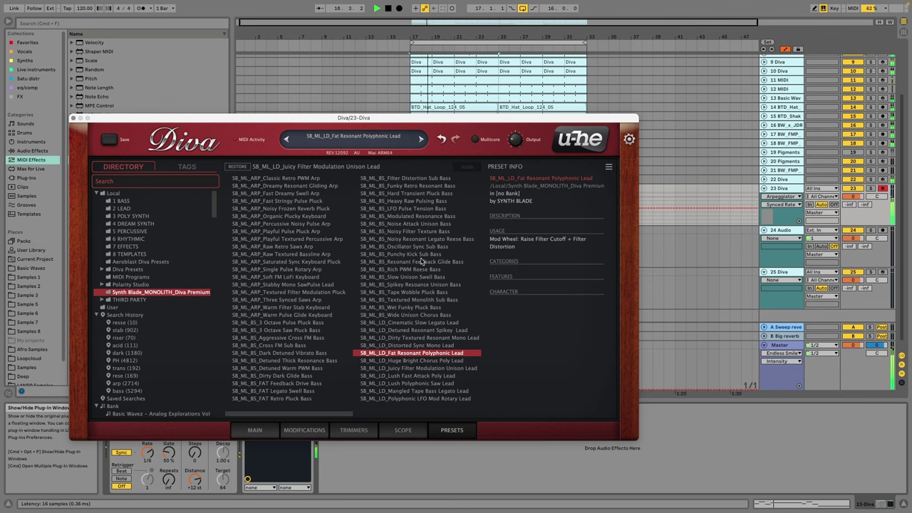
{"action": "left_click", "coordinate": [415, 340]}
{"action": "left_click", "coordinate": [425, 345]}
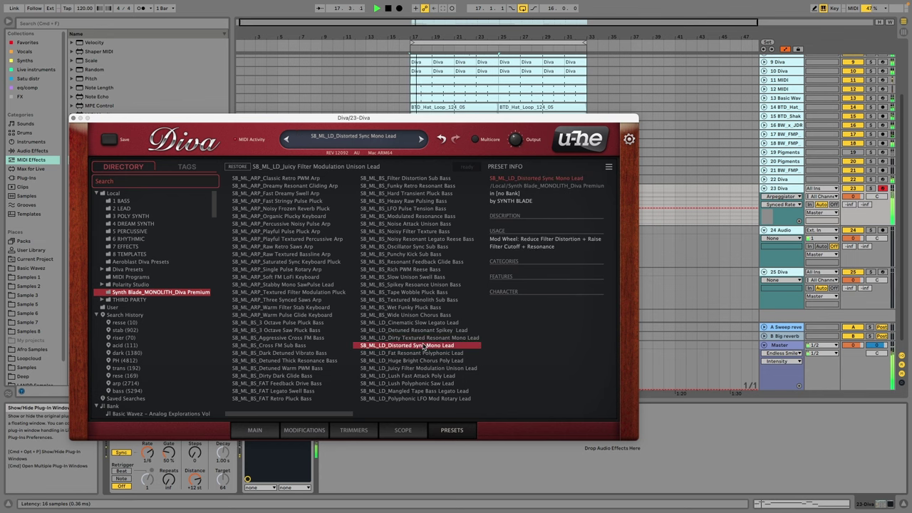
{"action": "left_click", "coordinate": [429, 331]}
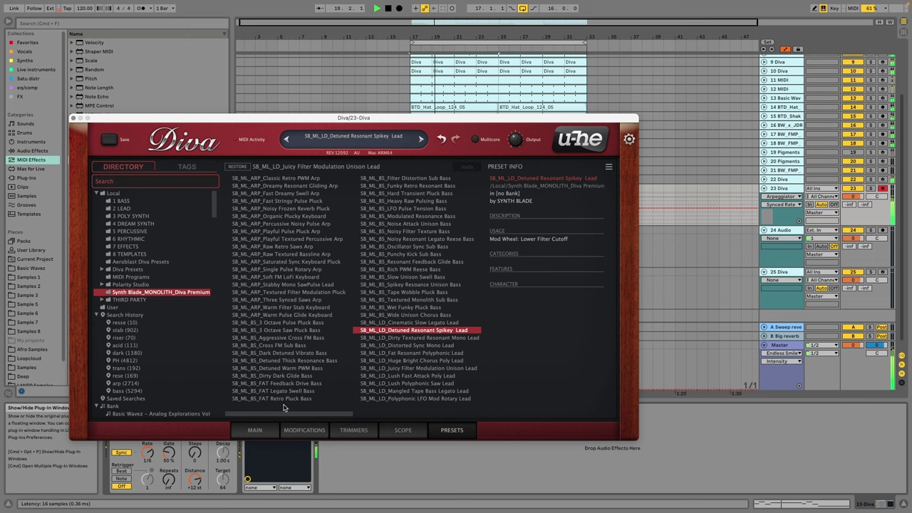
Step: Set Diva's voice count to 16, close its window and duplicate track 23's eight-bar clip to bar 25
{"action": "left_click", "coordinate": [255, 430]}
{"action": "left_click", "coordinate": [316, 406]}
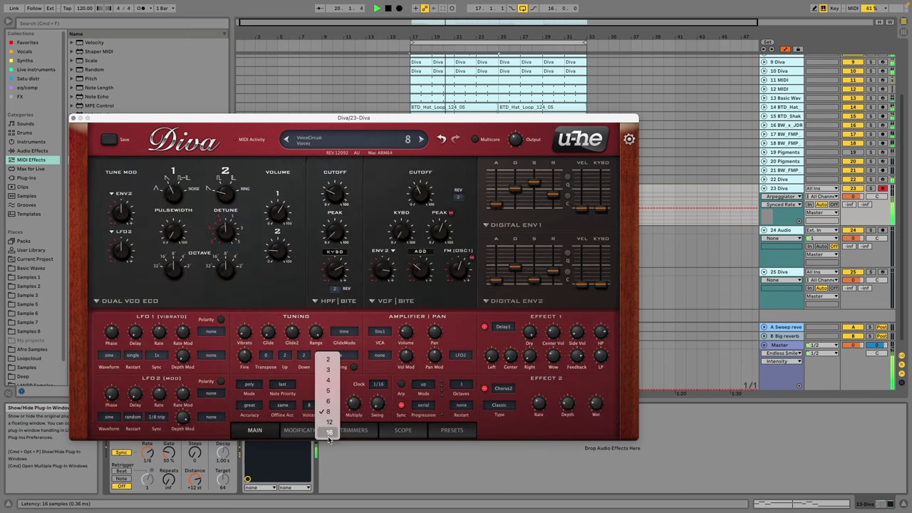
{"action": "left_click", "coordinate": [329, 432]}
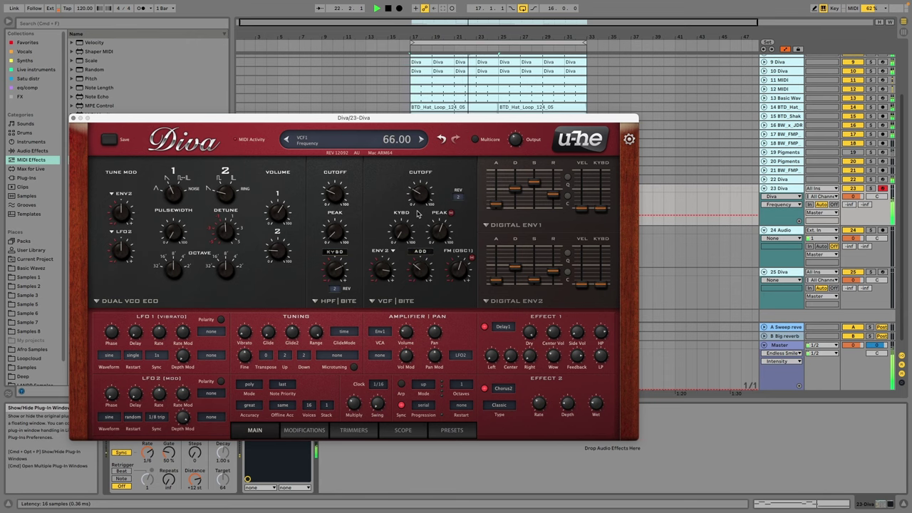
{"action": "left_click", "coordinate": [73, 118]}
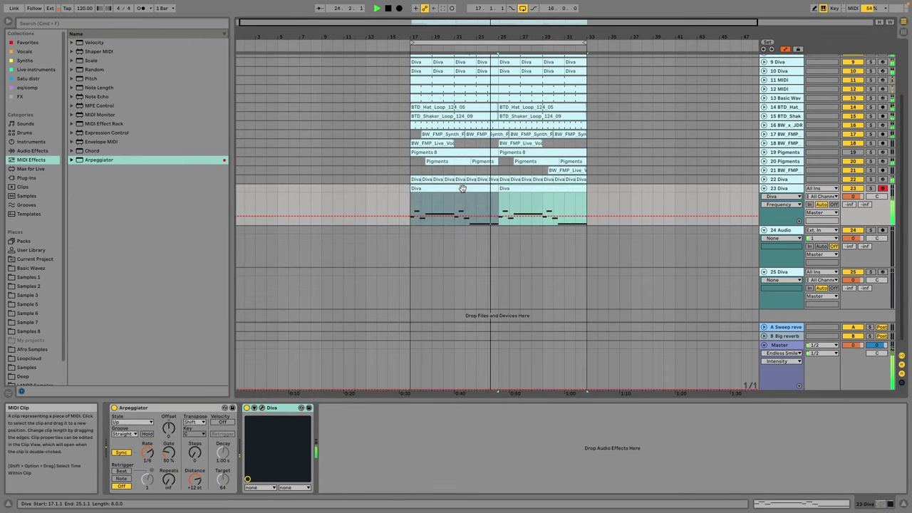
Step: Add EQ Eight after Diva on track 23 and set band 1 to a low cut at 415 Hz
{"action": "left_click", "coordinate": [27, 87]}
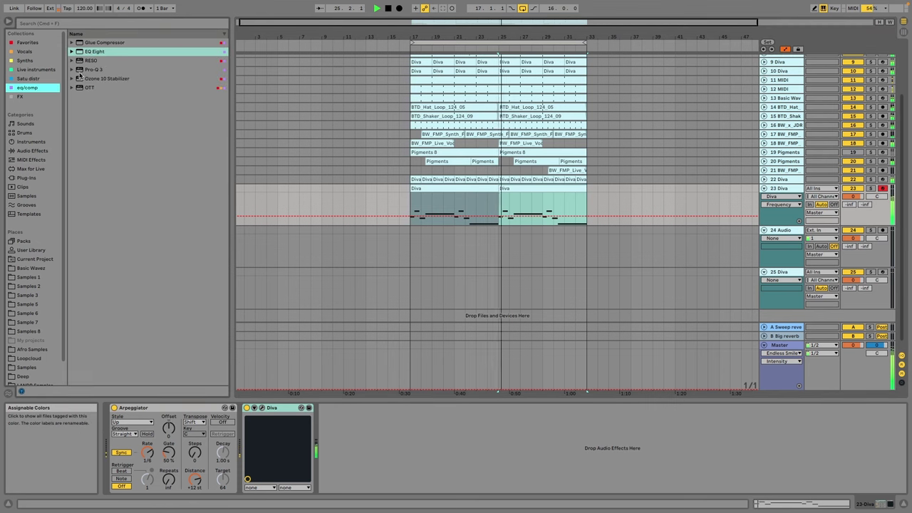
{"action": "double_click", "coordinate": [94, 51]}
{"action": "left_click", "coordinate": [354, 481]}
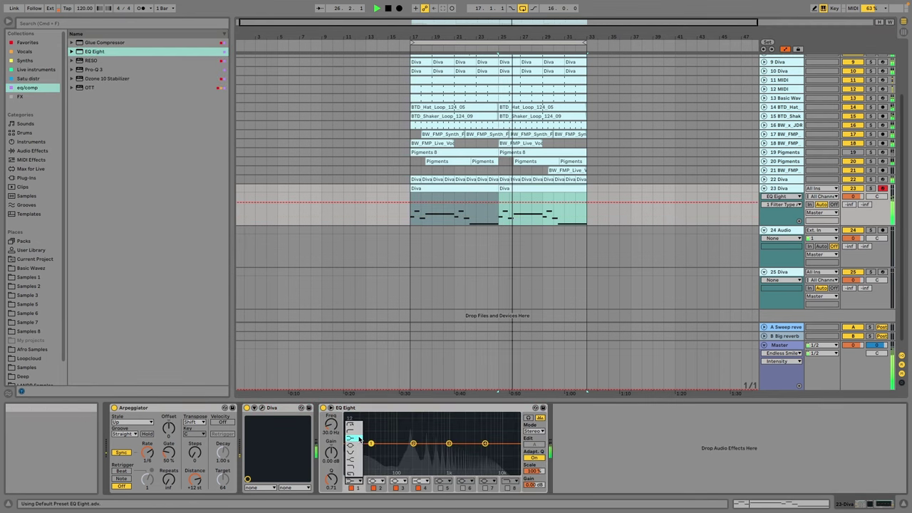
{"action": "left_click", "coordinate": [359, 438]}
{"action": "left_click_drag", "start_coordinate": [370, 443], "coordinate": [429, 451]}
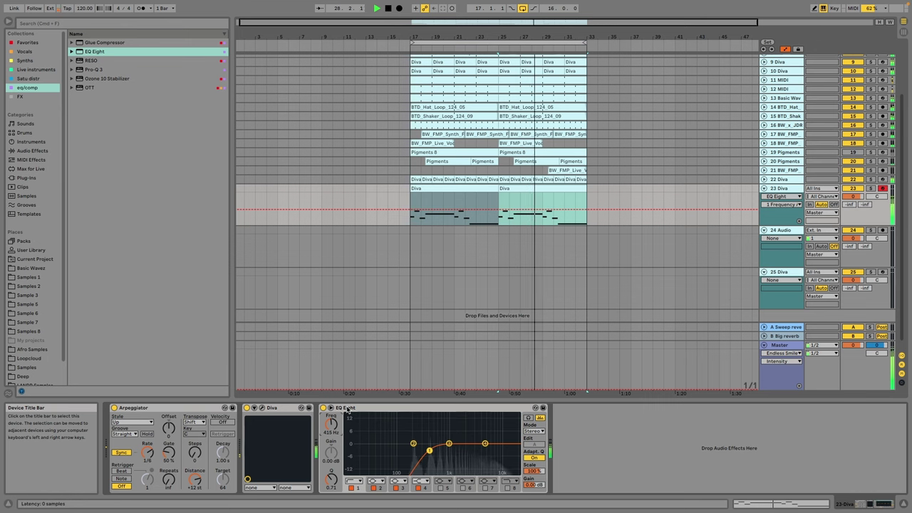
Step: Reopen Diva on track 23, set its VCF cutoff to 95 and audition the Lush Transients Swell and Filtered Wobbling Fast stutter presets
{"action": "left_click", "coordinate": [262, 408]}
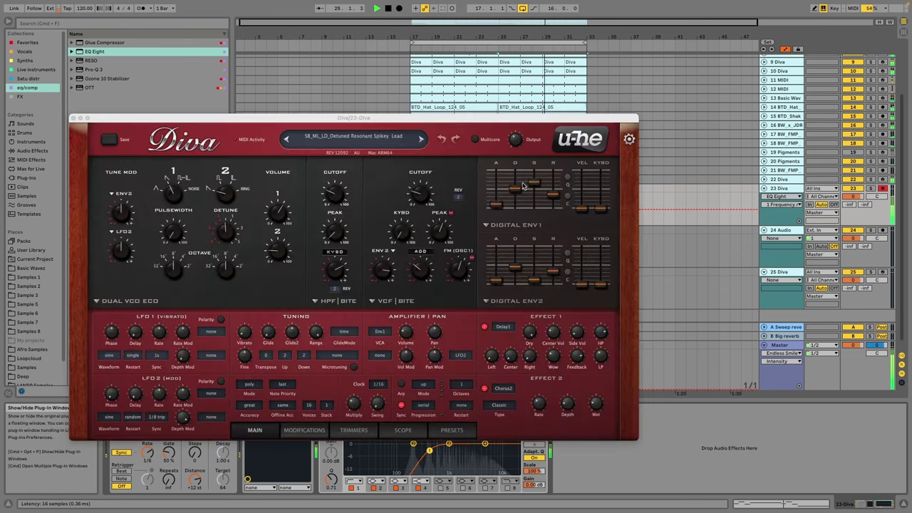
{"action": "left_click_drag", "start_coordinate": [413, 191], "coordinate": [427, 178]}
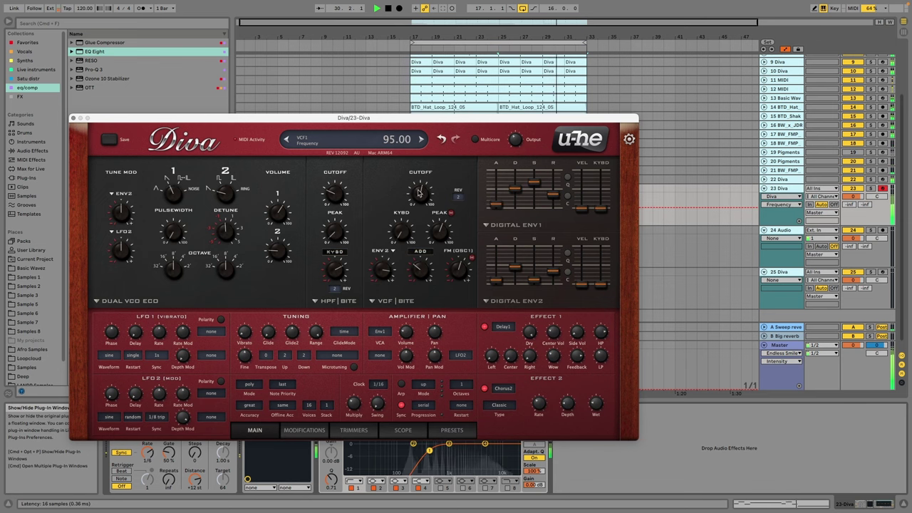
{"action": "left_click", "coordinate": [452, 430]}
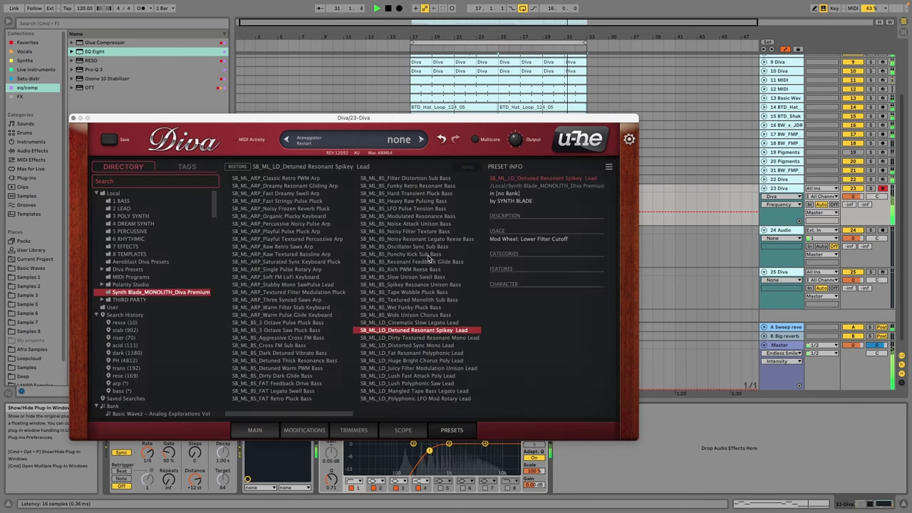
{"action": "scroll", "coordinate": [431, 259], "scroll_direction": "right", "scroll_amount": 5}
{"action": "left_click", "coordinate": [385, 209]}
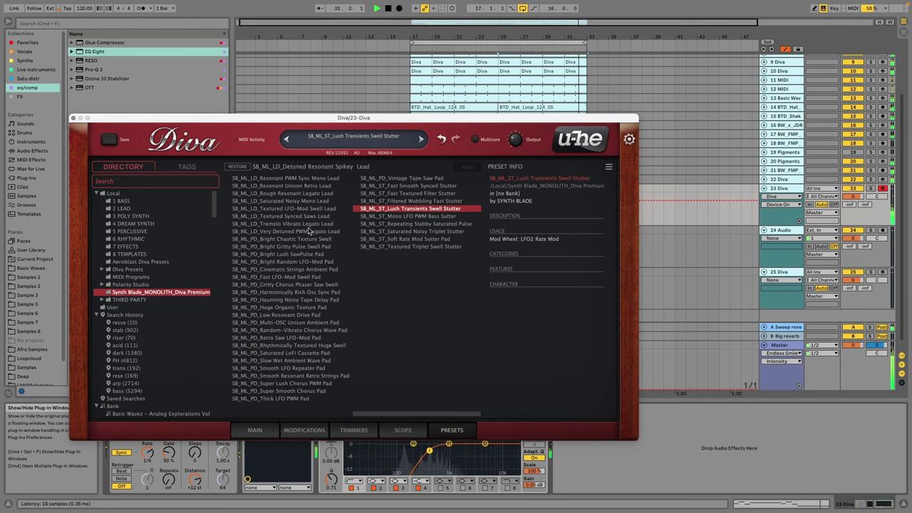
{"action": "left_click", "coordinate": [412, 201]}
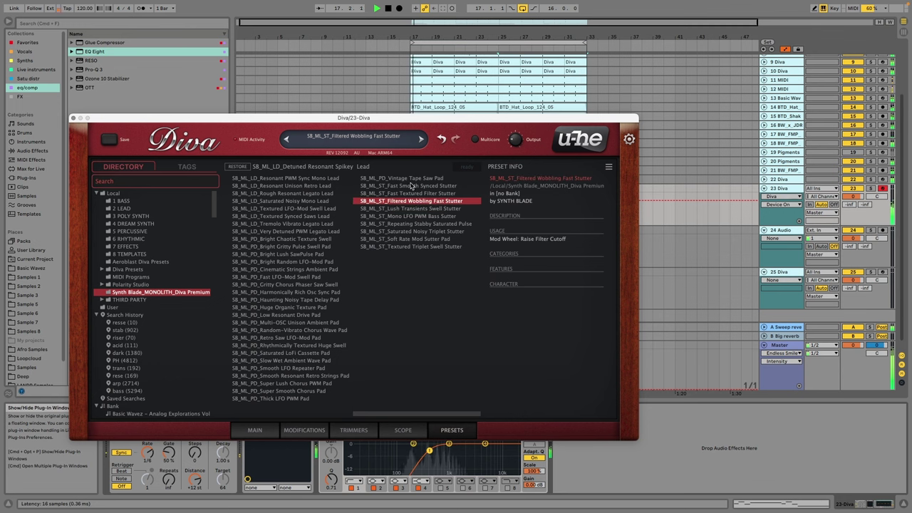
Step: Audition MONOLITH lead and pad presets, load SB_ML_PD_Haunting Noisy Tape Delay Pad, check it soloed and close Diva
{"action": "left_click", "coordinate": [287, 201]}
{"action": "left_click", "coordinate": [291, 224]}
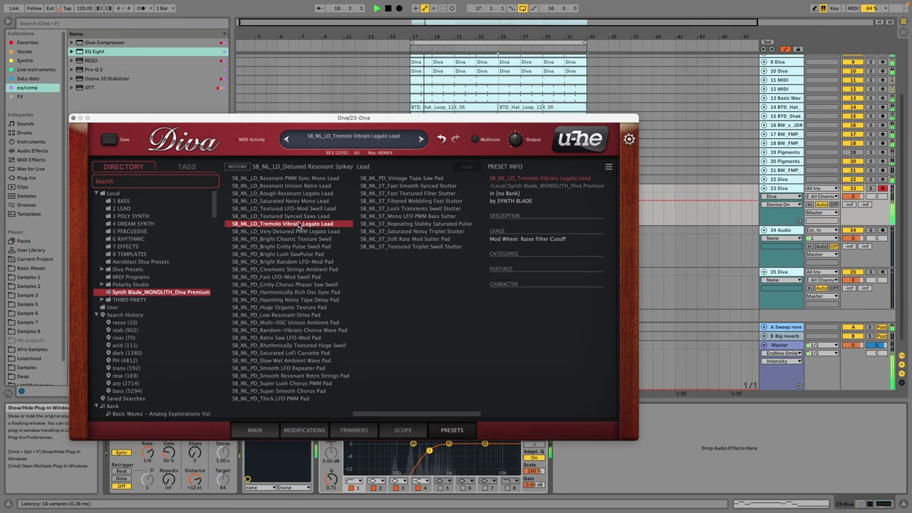
{"action": "left_click", "coordinate": [310, 216]}
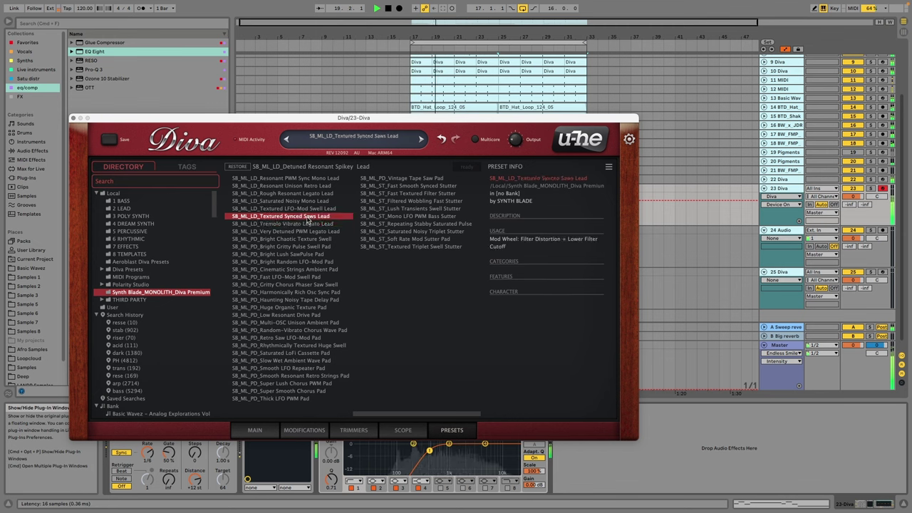
{"action": "left_click", "coordinate": [305, 232]}
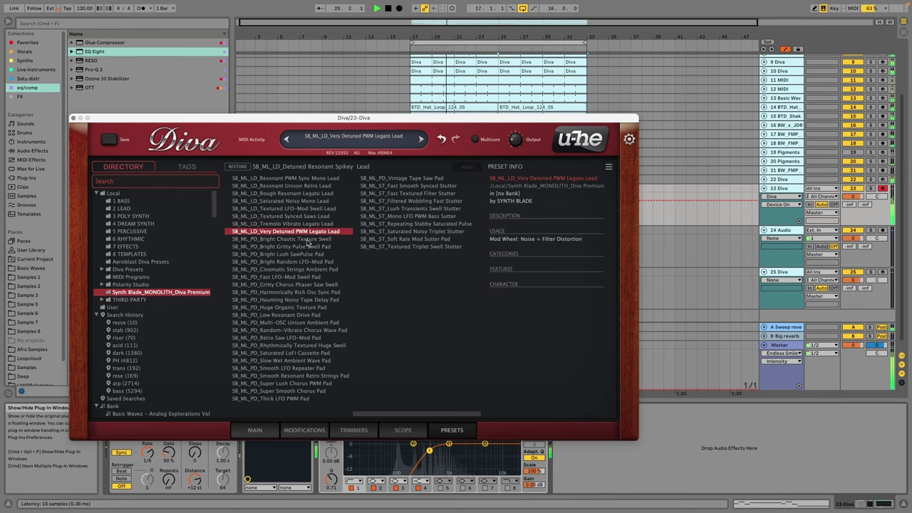
{"action": "left_click", "coordinate": [305, 283]}
{"action": "left_click", "coordinate": [307, 292]}
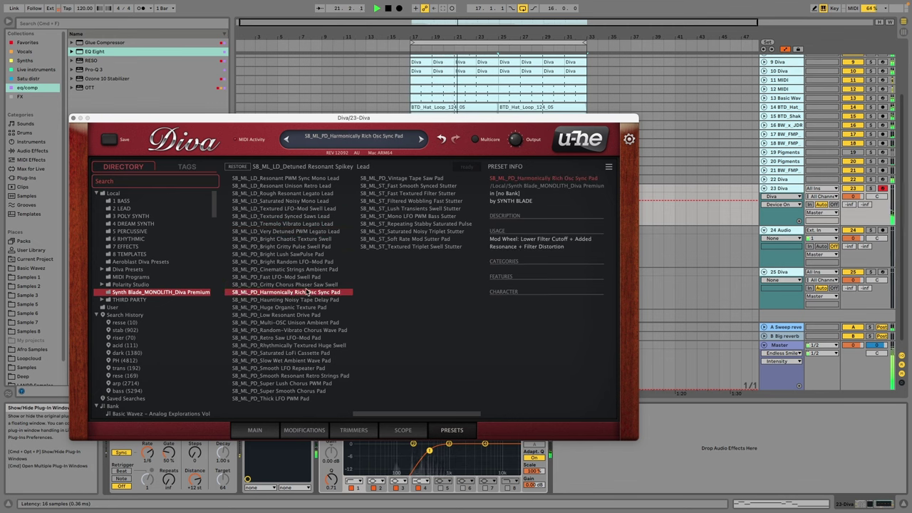
{"action": "left_click", "coordinate": [302, 300]}
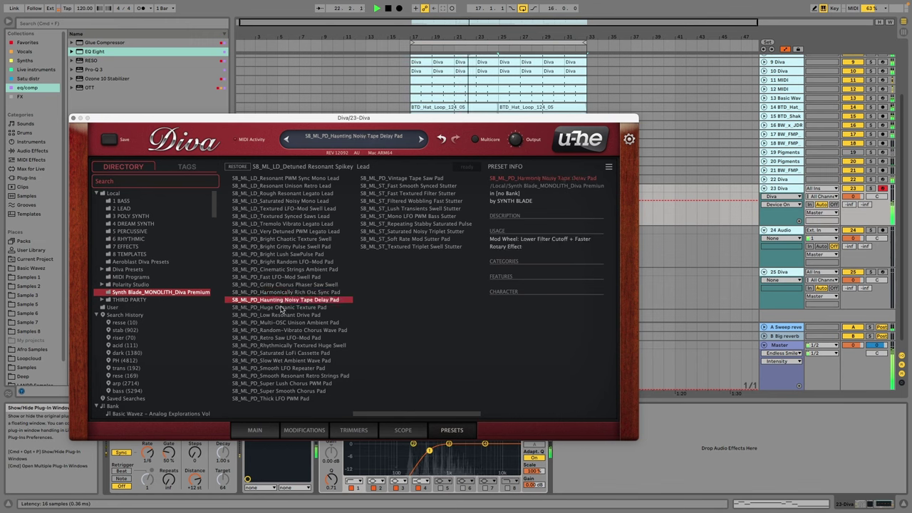
{"action": "left_click", "coordinate": [872, 189]}
{"action": "left_click", "coordinate": [873, 189]}
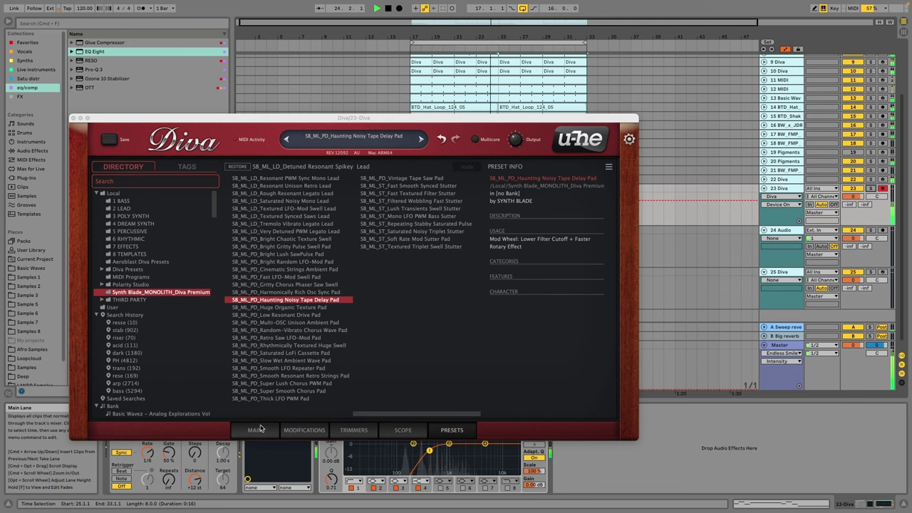
{"action": "left_click", "coordinate": [72, 119]}
Step: Find the OTT preset of Multiband Dynamics among the audio effects and add it after EQ Eight on track 23
{"action": "left_click", "coordinate": [20, 96]}
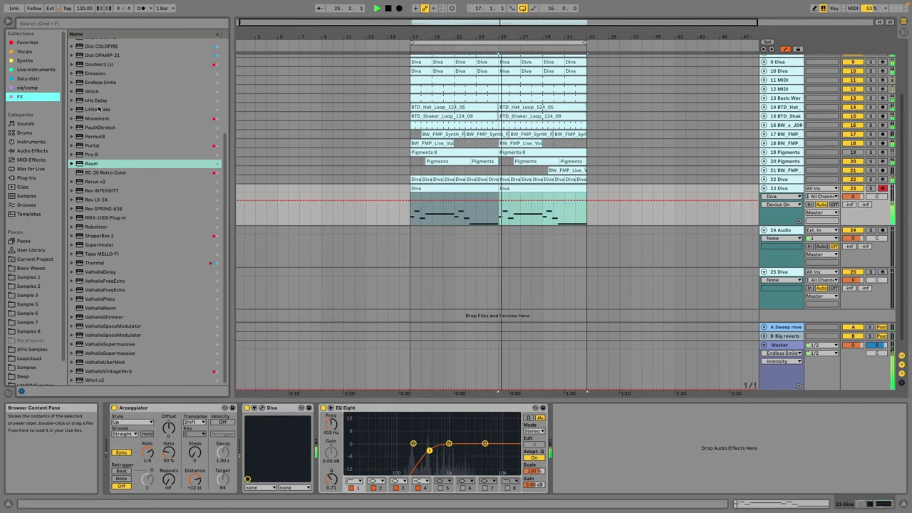
{"action": "left_click", "coordinate": [32, 159]}
{"action": "left_click", "coordinate": [32, 150]}
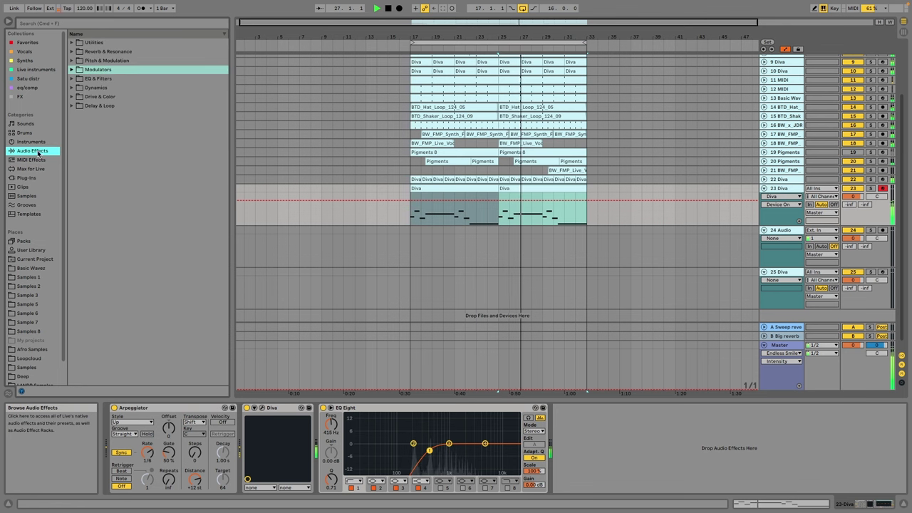
{"action": "left_click", "coordinate": [46, 24]}
{"action": "type", "text": "ott"}
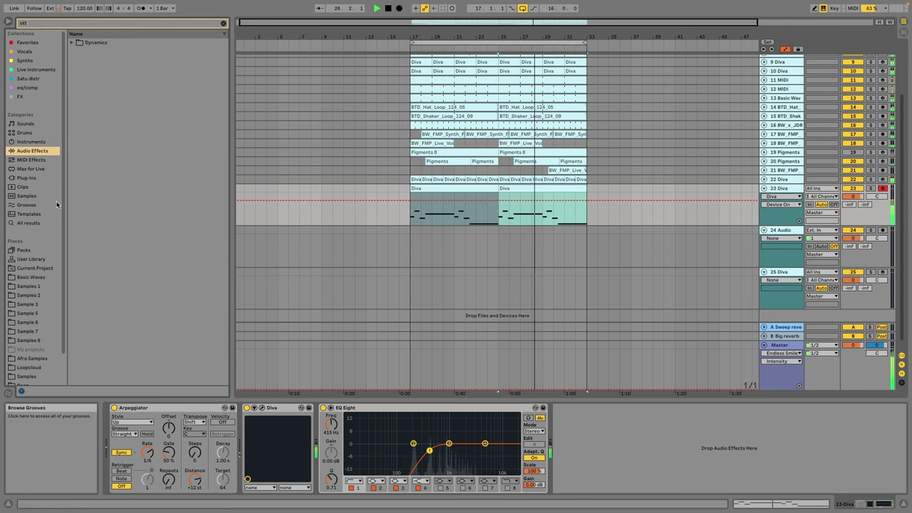
{"action": "left_click", "coordinate": [30, 168]}
{"action": "left_click", "coordinate": [34, 187]}
{"action": "left_click", "coordinate": [34, 150]}
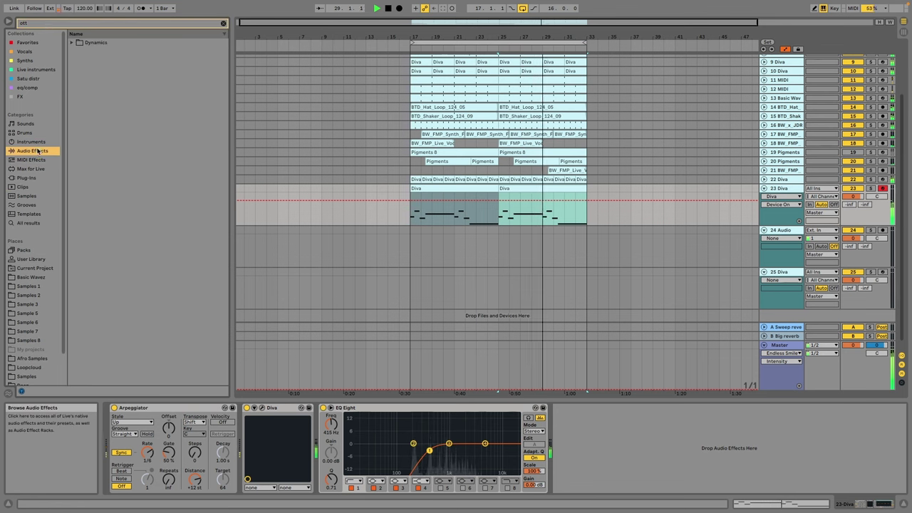
{"action": "left_click", "coordinate": [97, 43]}
{"action": "double_click", "coordinate": [113, 58]}
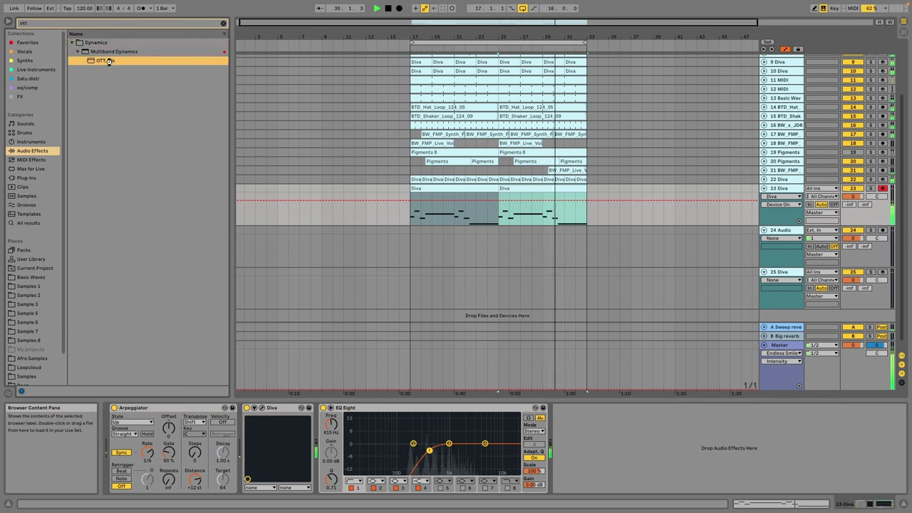
Step: Set OTT's amount to 39 % and its master output to 7.62 dB
{"action": "left_click_drag", "start_coordinate": [769, 473], "coordinate": [769, 492]}
{"action": "left_click_drag", "start_coordinate": [772, 432], "coordinate": [771, 422]}
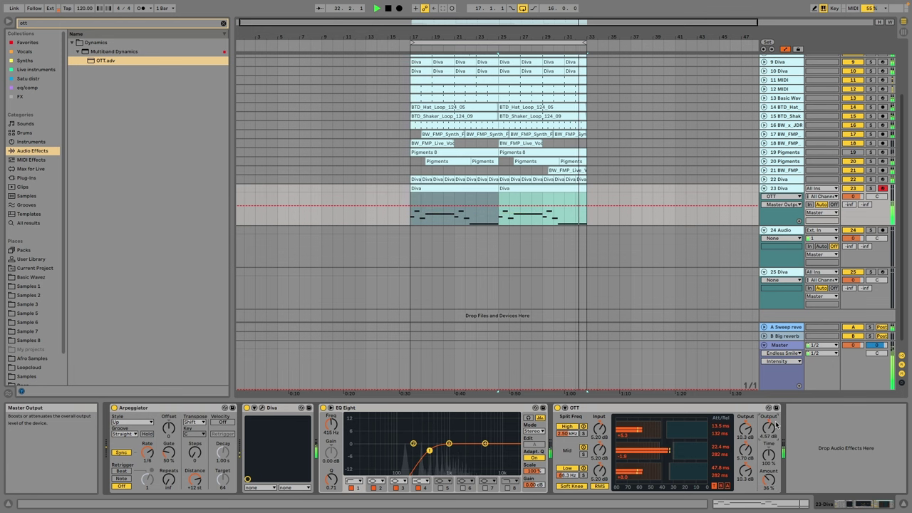
{"action": "left_click_drag", "start_coordinate": [767, 479], "coordinate": [767, 476]}
{"action": "left_click", "coordinate": [770, 427]}
{"action": "left_click_drag", "start_coordinate": [769, 427], "coordinate": [773, 422]}
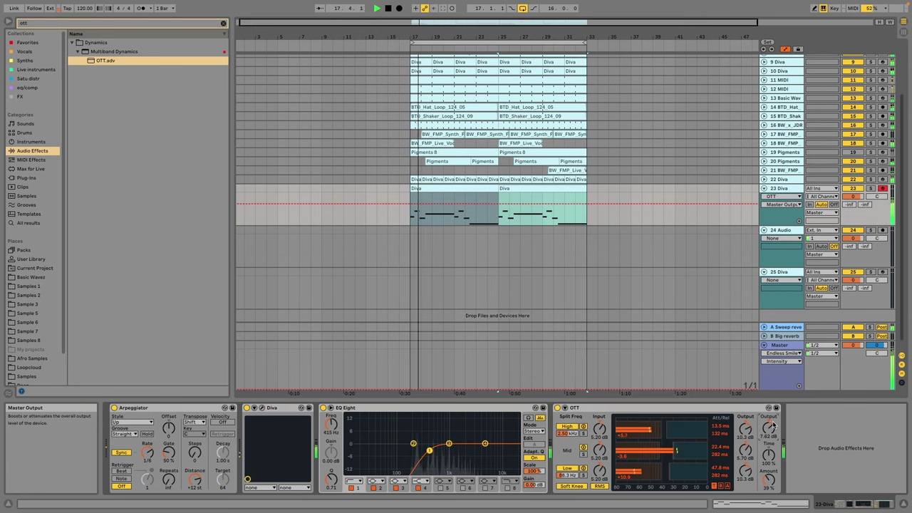
Step: Add RC-20 Retro Color from the FX collection after OTT on track 23, with its Noise module switched off
{"action": "left_click", "coordinate": [223, 22]}
{"action": "left_click", "coordinate": [36, 96]}
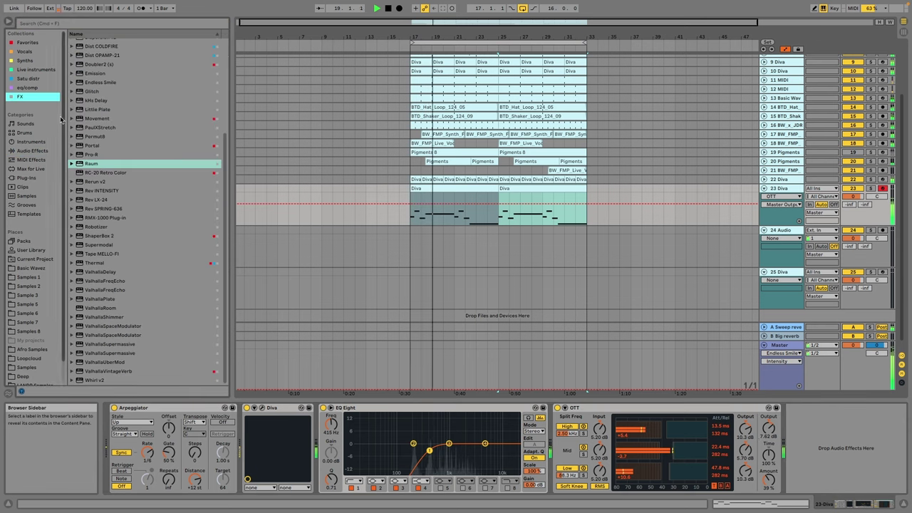
{"action": "left_click", "coordinate": [124, 173]}
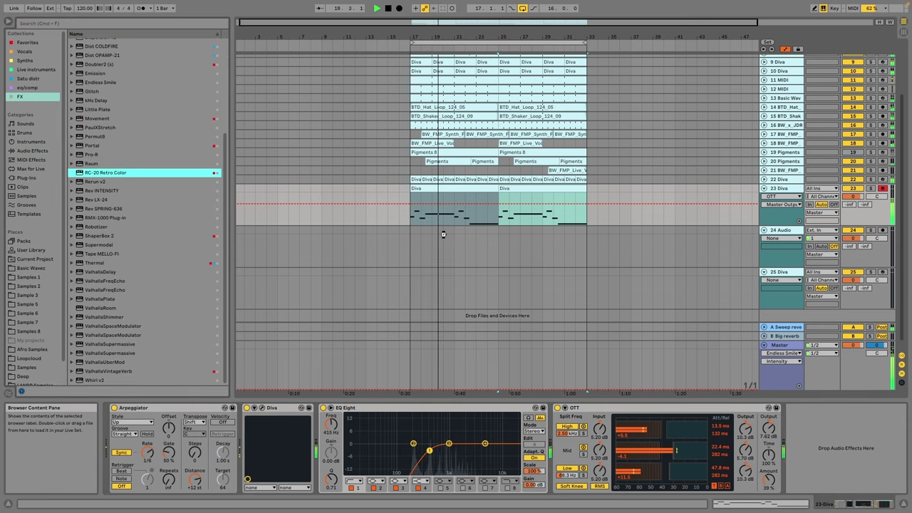
{"action": "left_click_drag", "start_coordinate": [443, 234], "coordinate": [444, 235]}
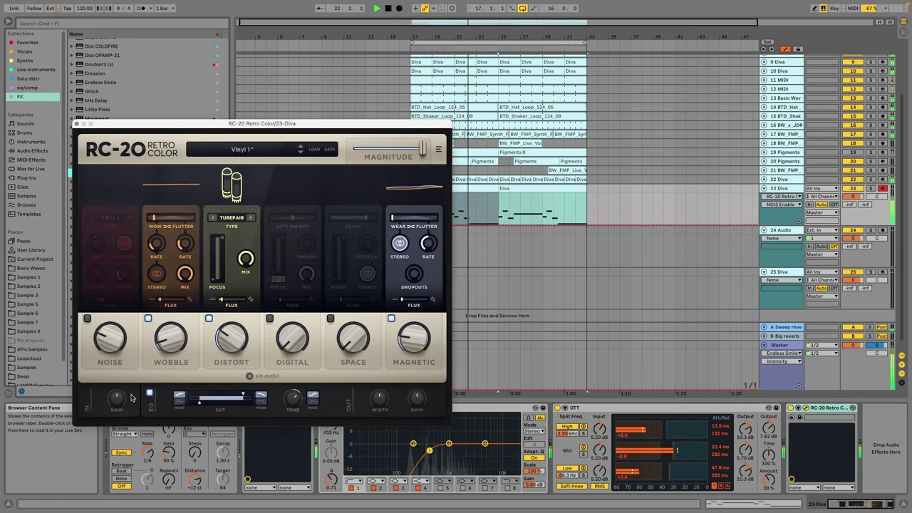
Step: Compare the sound with RC-20's Distort and EQ sections off and on, leave both enabled and close its window
{"action": "left_click", "coordinate": [209, 318]}
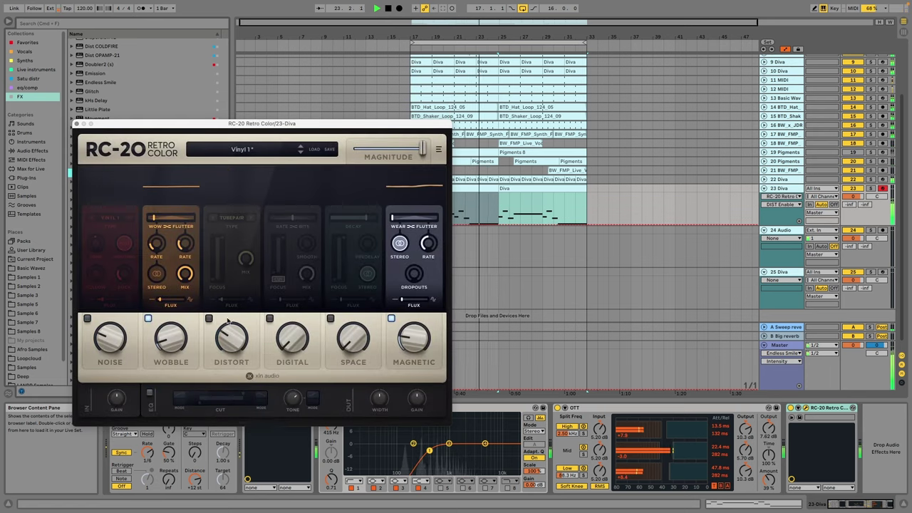
{"action": "left_click", "coordinate": [208, 319]}
{"action": "left_click", "coordinate": [150, 393]}
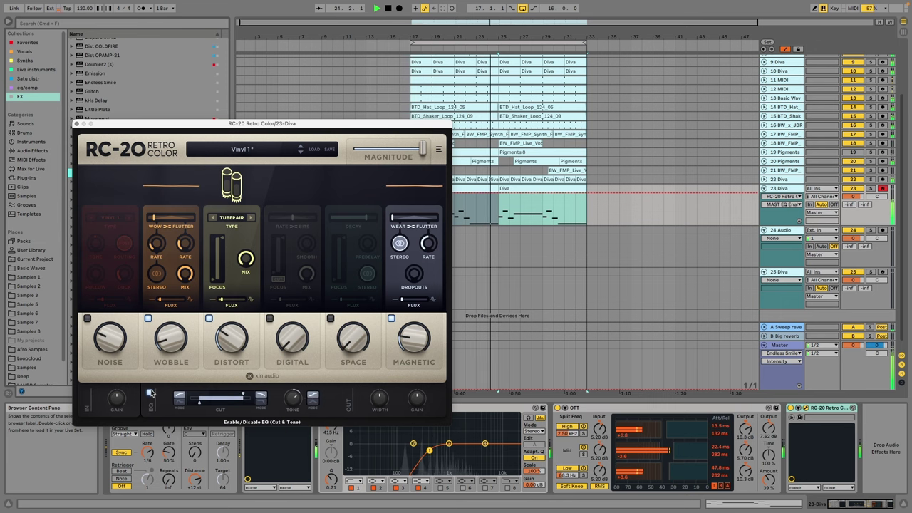
{"action": "left_click", "coordinate": [77, 123]}
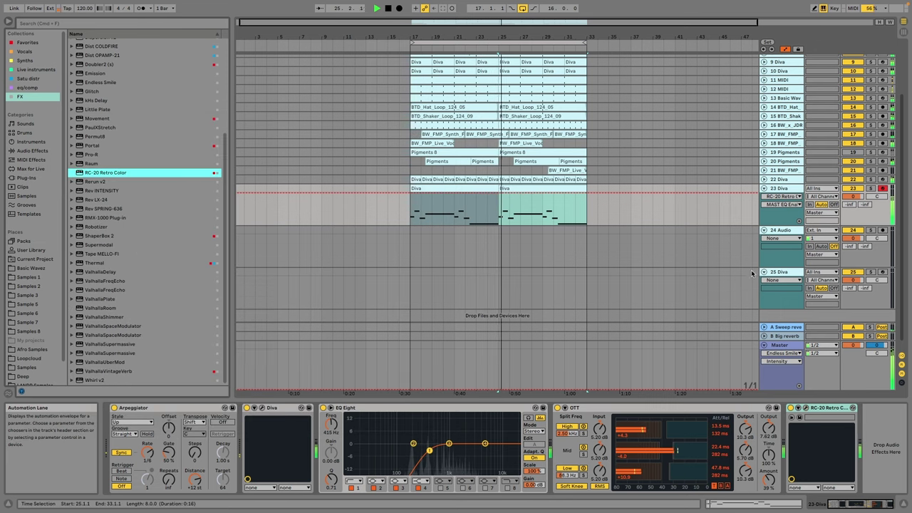
Step: Stop playback, copy RC-20 Retro Color from track 23 to the end of track 22's chain, and play track 22 soloed
{"action": "scroll", "coordinate": [700, 185], "scroll_direction": "up", "scroll_amount": 5}
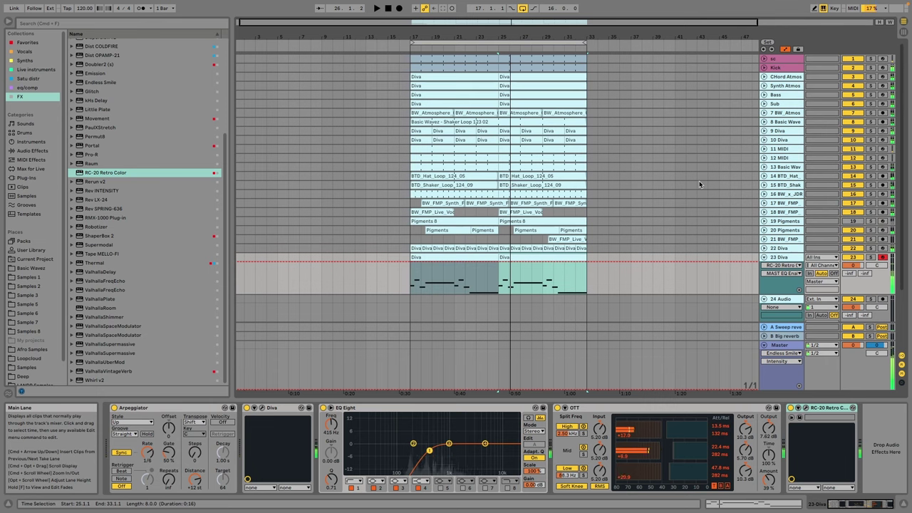
{"action": "left_click", "coordinate": [778, 159]}
{"action": "left_click", "coordinate": [777, 263]}
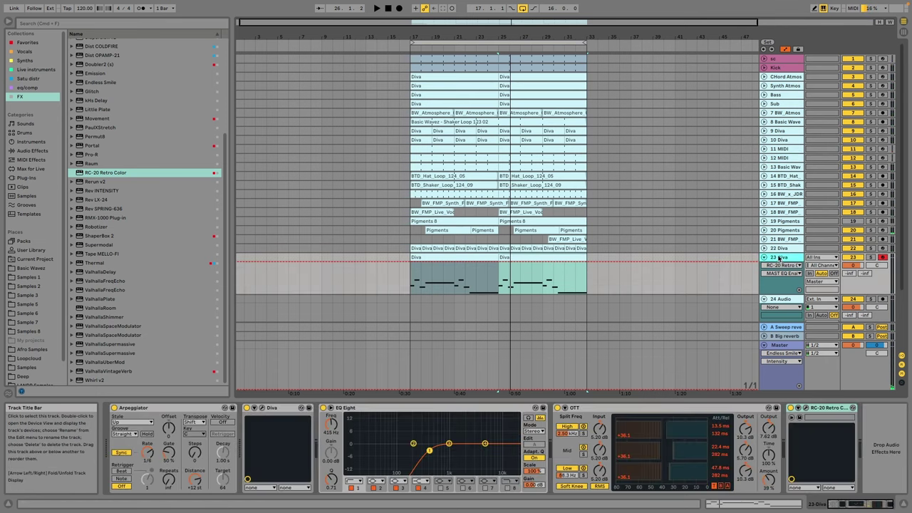
{"action": "left_click", "coordinate": [824, 409]}
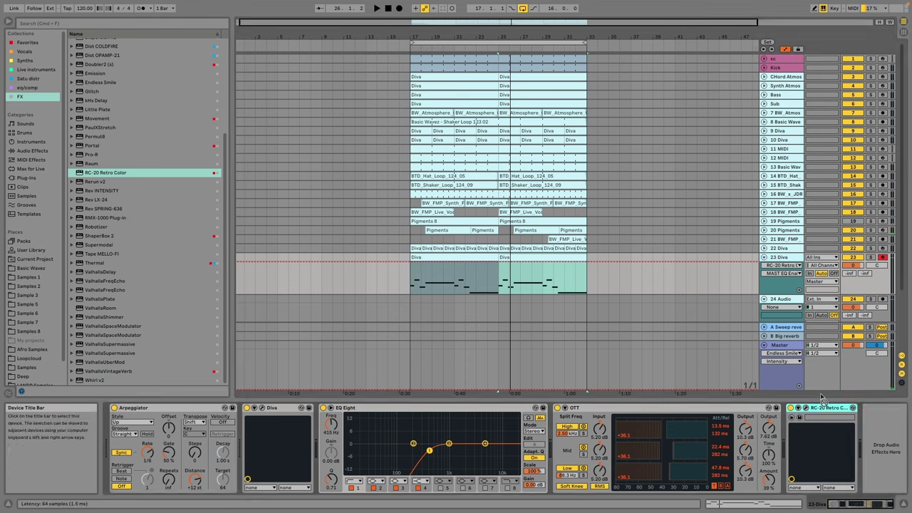
{"action": "left_click", "coordinate": [791, 247]}
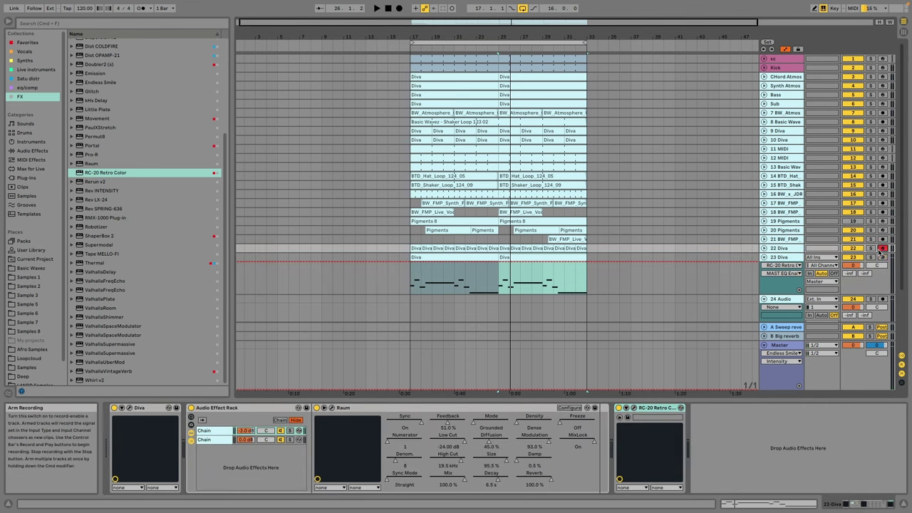
{"action": "key", "text": "space"}
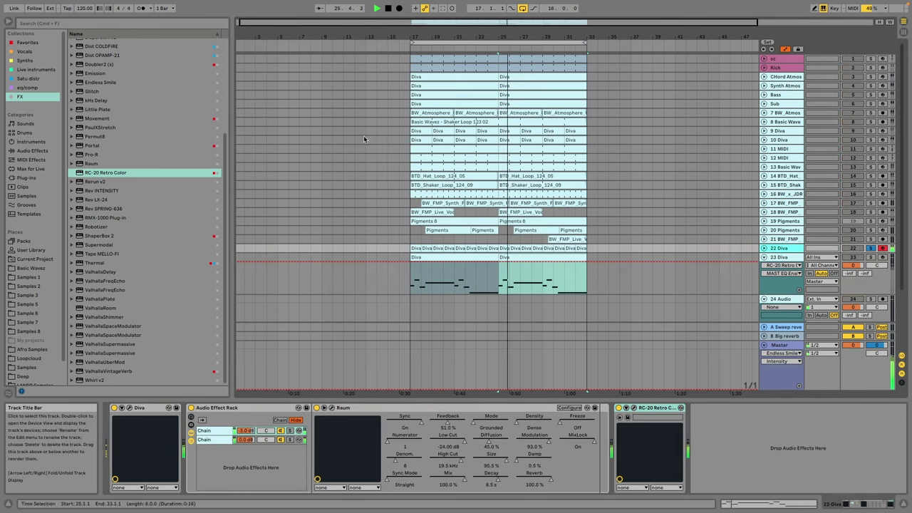
Step: Insert EQ Eight before RC-20 on track 22 and set band 1 to a low cut at 677 Hz
{"action": "left_click", "coordinate": [27, 87]}
{"action": "left_click", "coordinate": [98, 53]}
{"action": "left_click_drag", "start_coordinate": [98, 52], "coordinate": [630, 483]}
{"action": "left_click", "coordinate": [648, 481]}
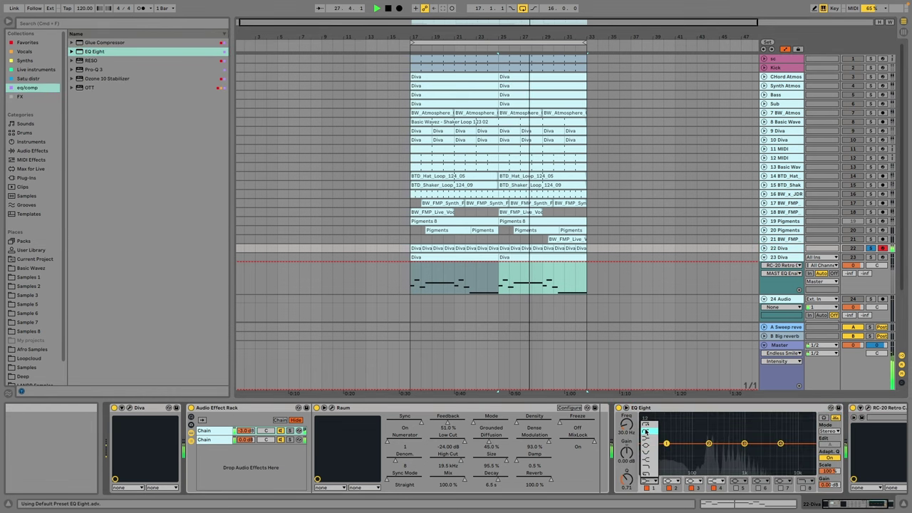
{"action": "left_click", "coordinate": [647, 432]}
{"action": "left_click_drag", "start_coordinate": [629, 425], "coordinate": [640, 400]}
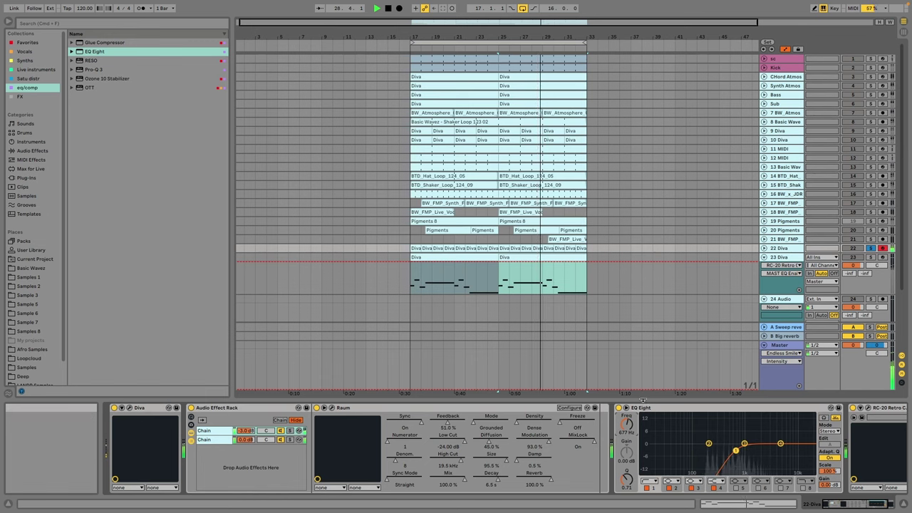
Step: Unsolo track 22 and boost band 3 of track 23's EQ Eight by 2.60 dB at 1.78 kHz
{"action": "left_click", "coordinate": [871, 250]}
{"action": "left_click", "coordinate": [778, 258]}
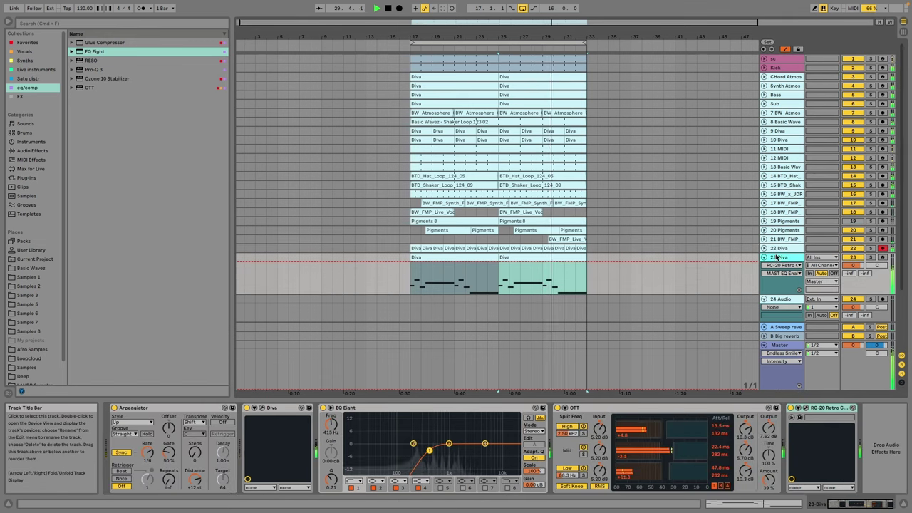
{"action": "left_click_drag", "start_coordinate": [449, 444], "coordinate": [462, 438]}
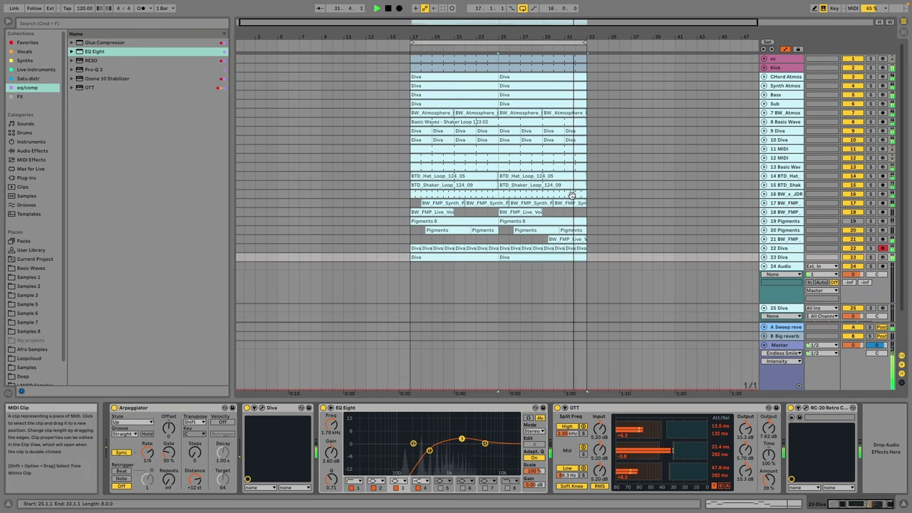
Step: Unfold MIDI track 12 and examine its clips and device chain alongside the chain of track 23
{"action": "left_click", "coordinate": [725, 162]}
{"action": "left_click", "coordinate": [764, 158]}
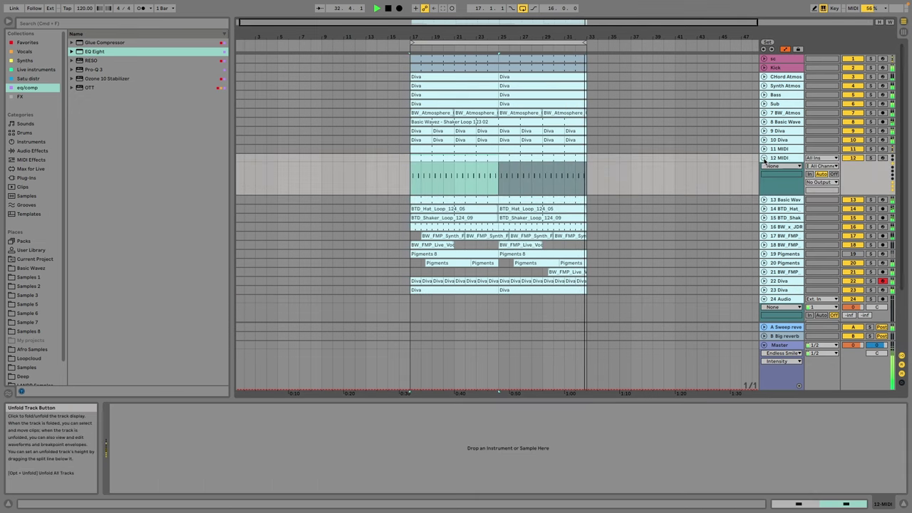
{"action": "scroll", "coordinate": [454, 330], "scroll_direction": "down", "scroll_amount": 2}
{"action": "left_click", "coordinate": [455, 146]}
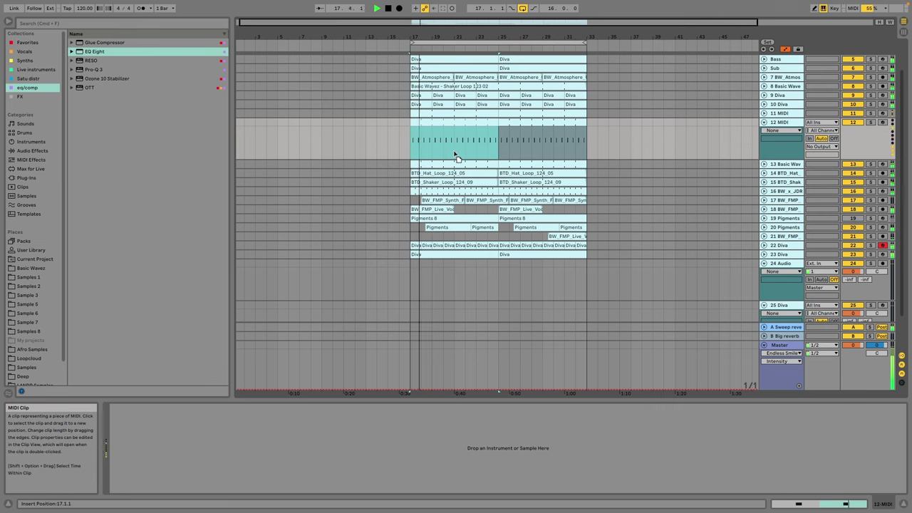
{"action": "left_click", "coordinate": [780, 254]}
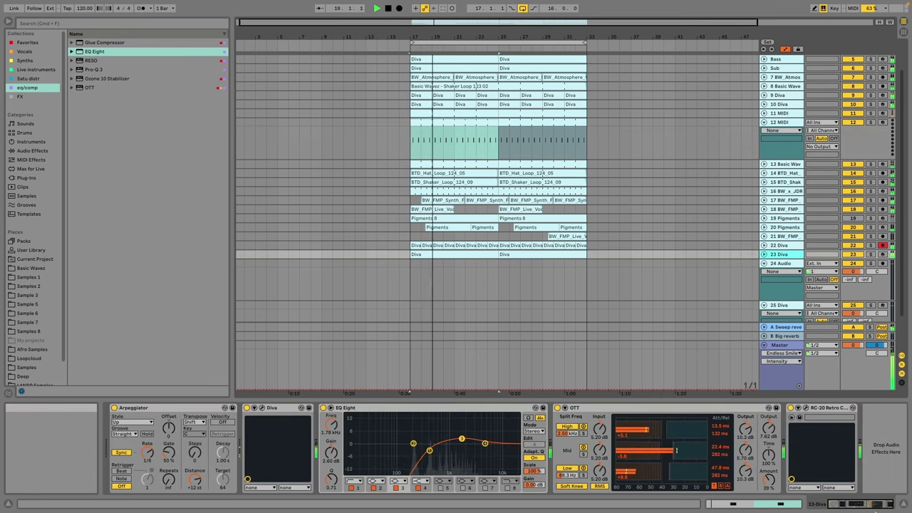
{"action": "left_click", "coordinate": [782, 122]}
Step: Browse the Sample 6, Sample 7 and Samples 8 folders, then look through the Synth Fx samples in Samples 8's Sample pack
{"action": "left_click", "coordinate": [28, 313]}
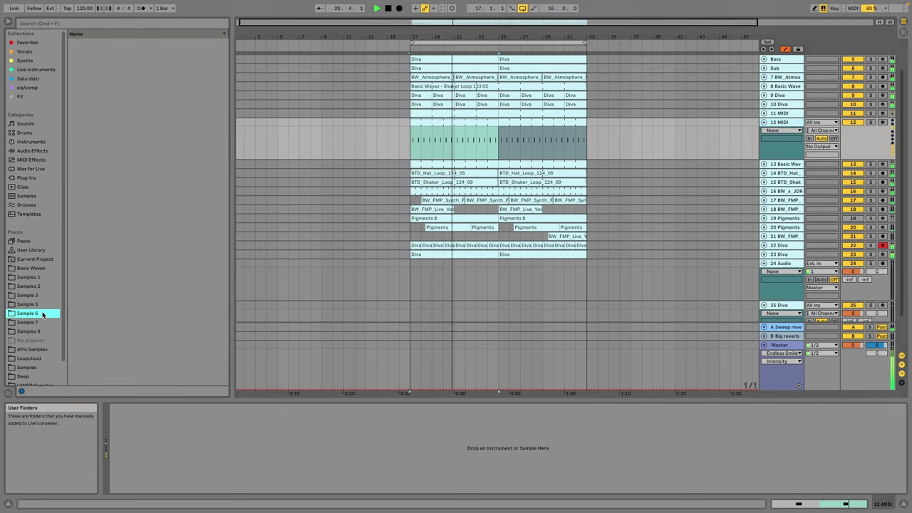
{"action": "left_click", "coordinate": [27, 322]}
{"action": "left_click", "coordinate": [28, 331]}
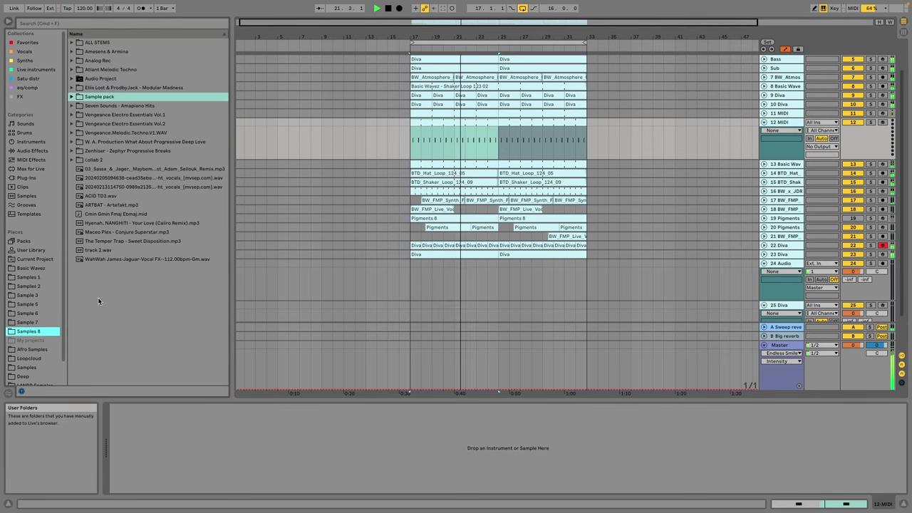
{"action": "left_click", "coordinate": [117, 96]}
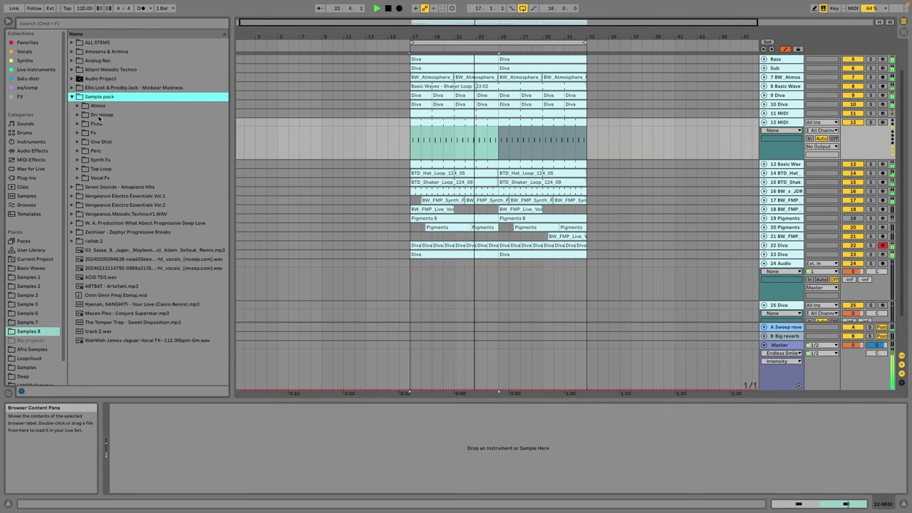
{"action": "left_click", "coordinate": [100, 116]}
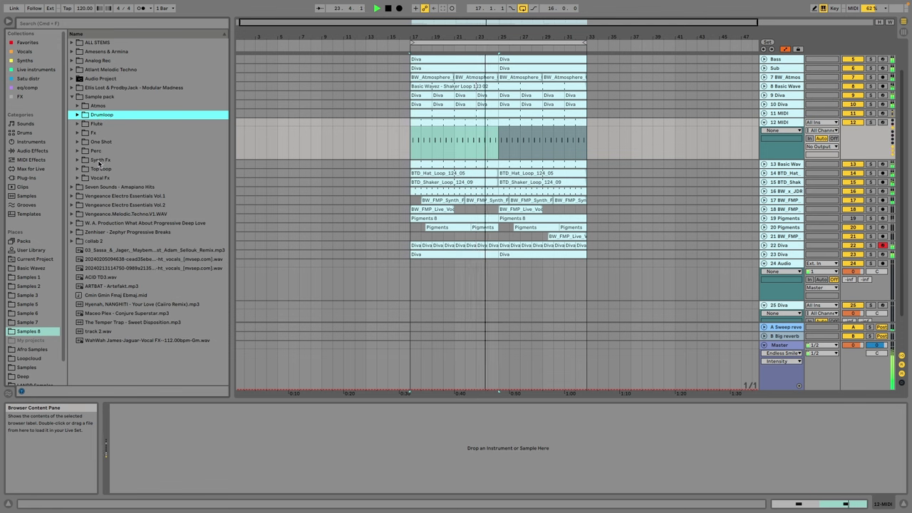
{"action": "left_click", "coordinate": [99, 152]}
{"action": "left_click", "coordinate": [99, 159]}
{"action": "left_click", "coordinate": [97, 168]}
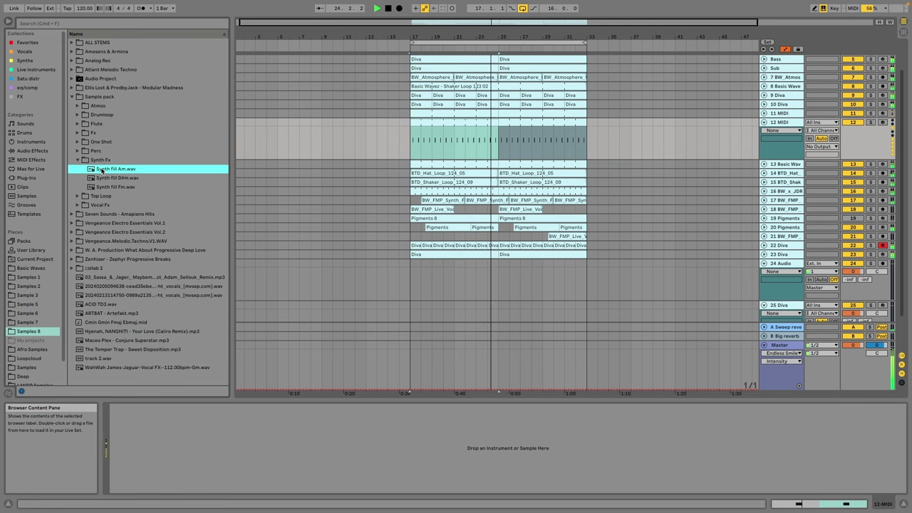
Step: Audition Vocal Atmos A#m.wav and Vocal Sweep Fmaj.wav from the Sample pack's Vocal Fx folder
{"action": "left_click", "coordinate": [107, 206]}
{"action": "key", "text": "Right"}
{"action": "key", "text": "Down"}
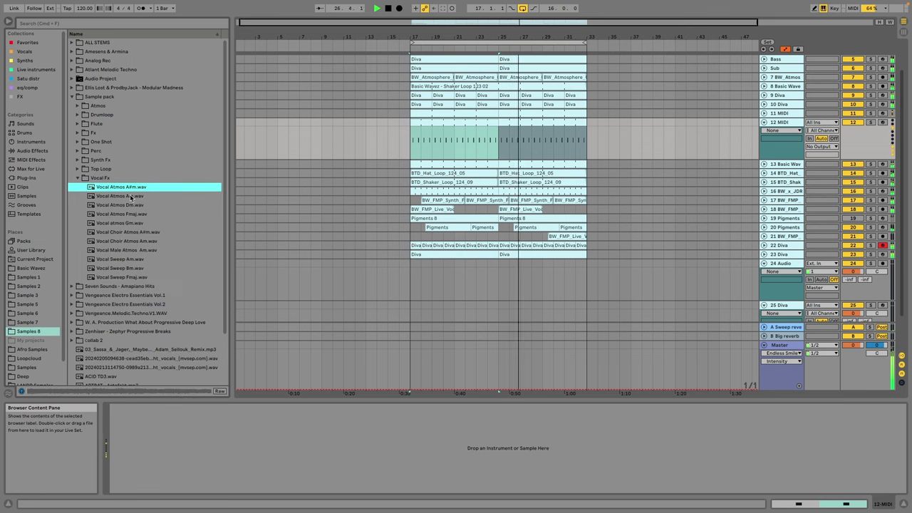
{"action": "left_click", "coordinate": [134, 278]}
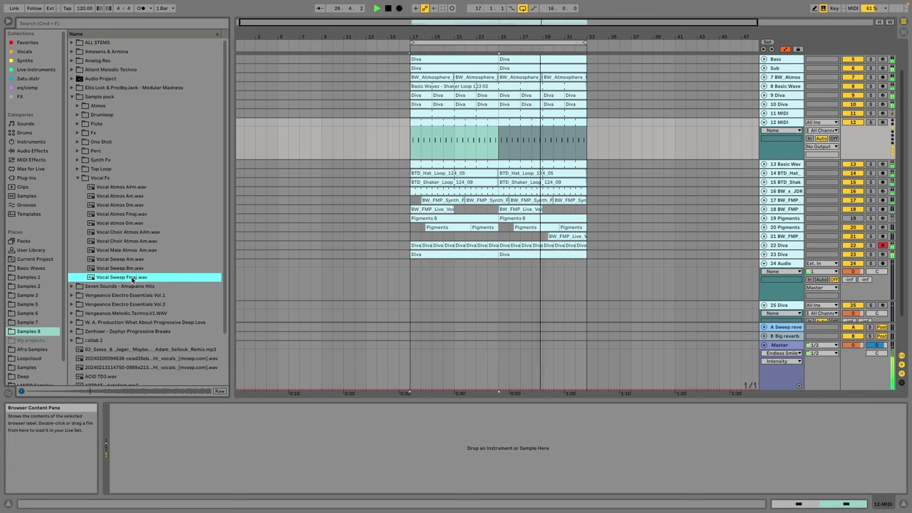
Step: Look through the Sample 7 and Samples 1 folders and the Favorites collection for further material
{"action": "left_click", "coordinate": [36, 322]}
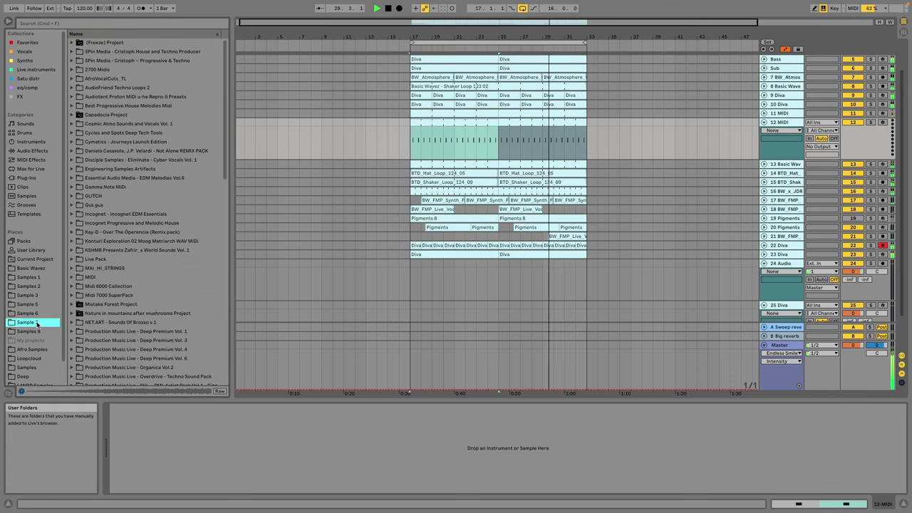
{"action": "left_click", "coordinate": [28, 277]}
{"action": "left_click", "coordinate": [779, 257]}
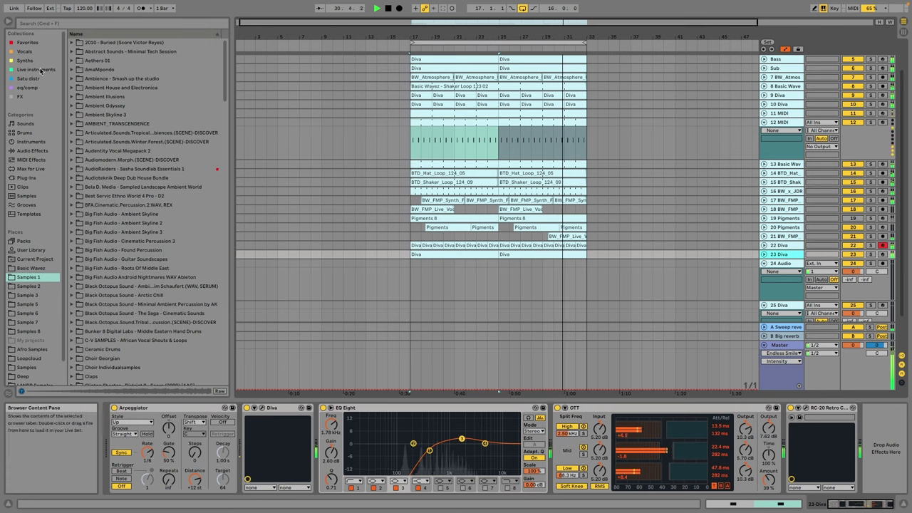
{"action": "left_click", "coordinate": [28, 42]}
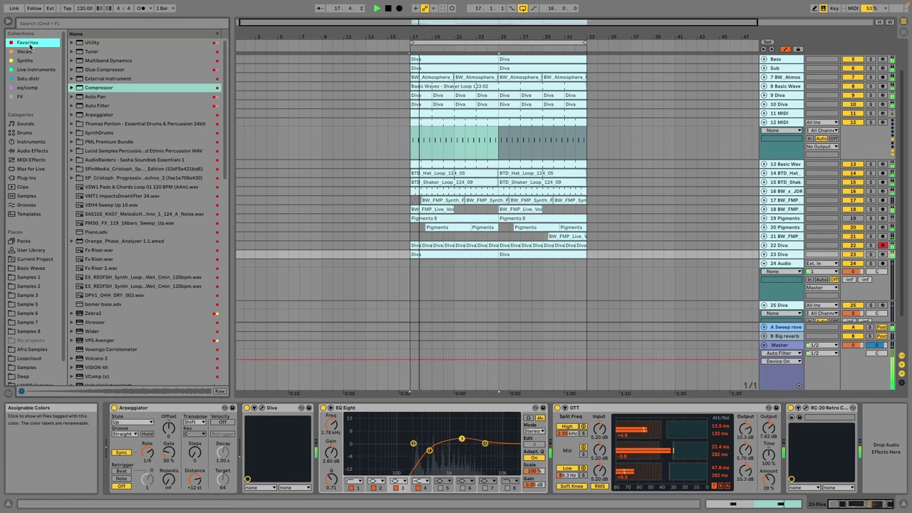
Step: Set the VCF cutoff of Diva on track 23 to 69.00 and close the plug-in window
{"action": "left_click", "coordinate": [780, 254]}
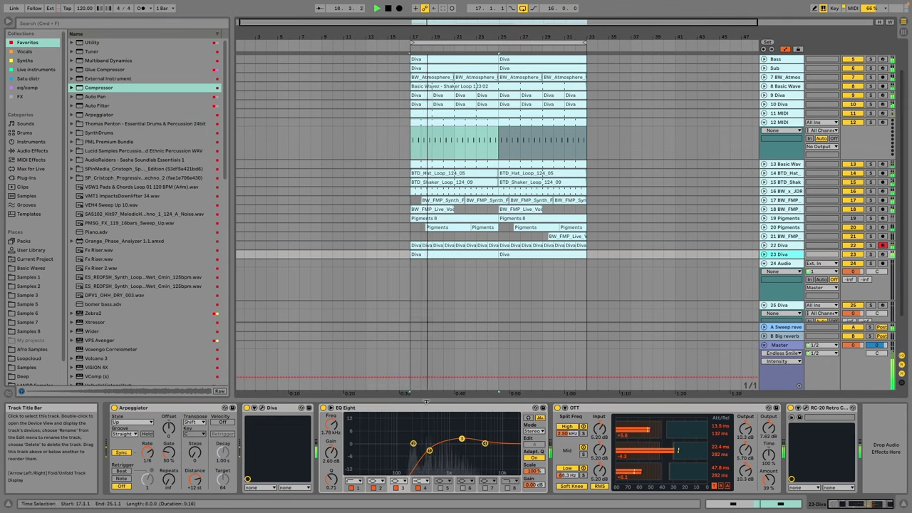
{"action": "left_click", "coordinate": [255, 408]}
{"action": "left_click", "coordinate": [256, 429]}
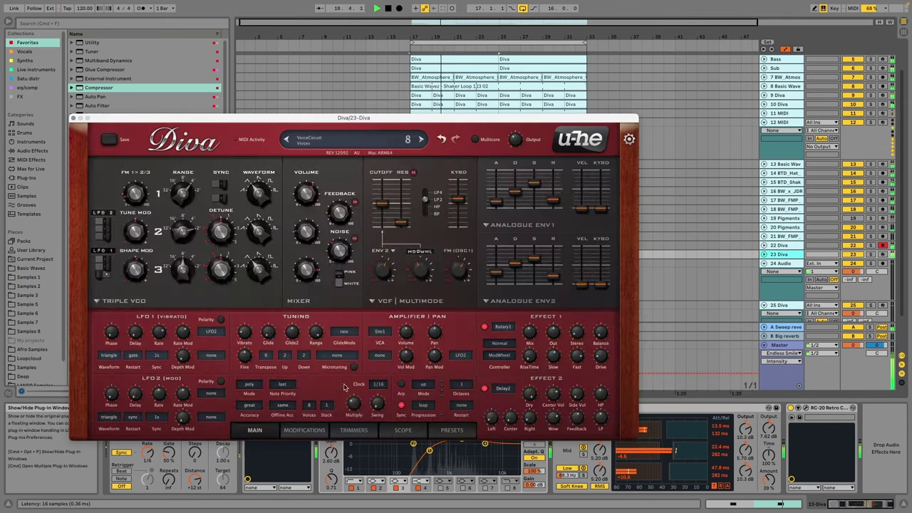
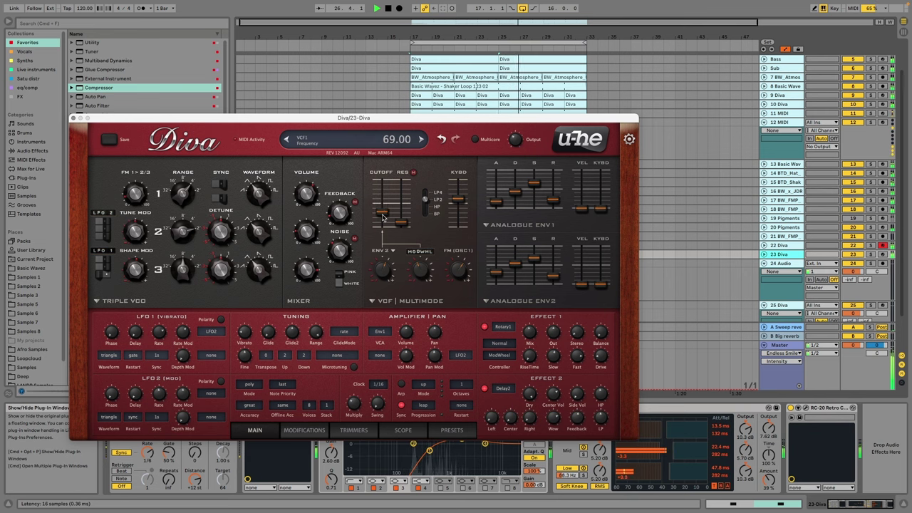
{"action": "left_click", "coordinate": [72, 118]}
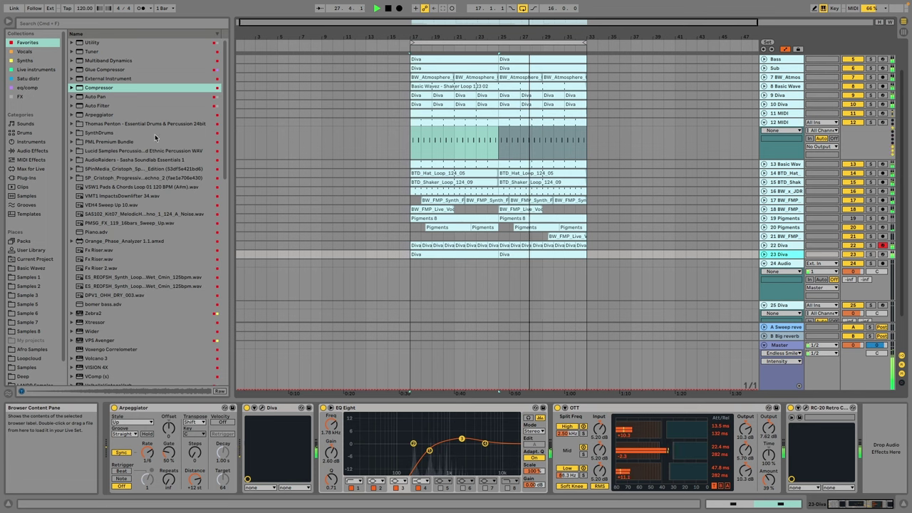
Step: Fold MIDI track 12 and move it below the last folded Diva track, directly above the 24 Audio track
{"action": "left_click", "coordinate": [763, 123]}
{"action": "left_click_drag", "start_coordinate": [791, 123], "coordinate": [788, 224]}
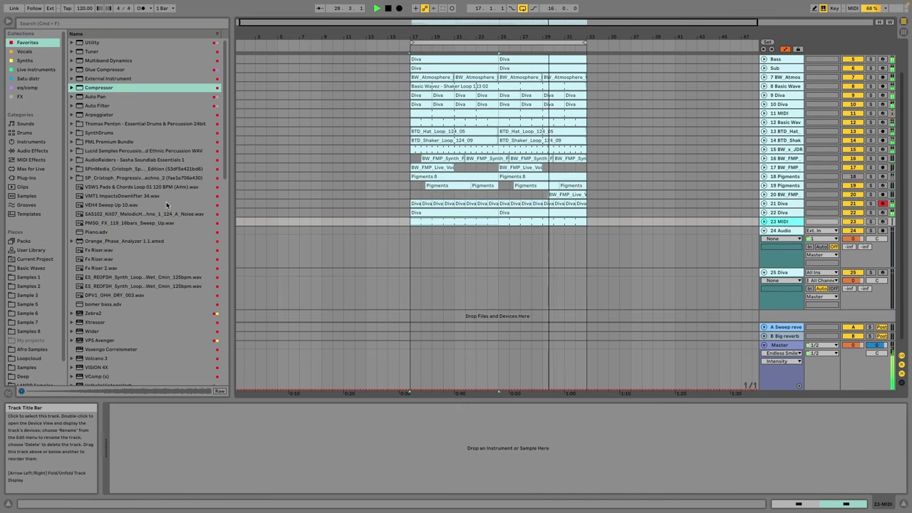
Step: Look through the Sample 6 folder, including the contents of the Keinemusik Werkzeug Eins pack
{"action": "left_click", "coordinate": [28, 313]}
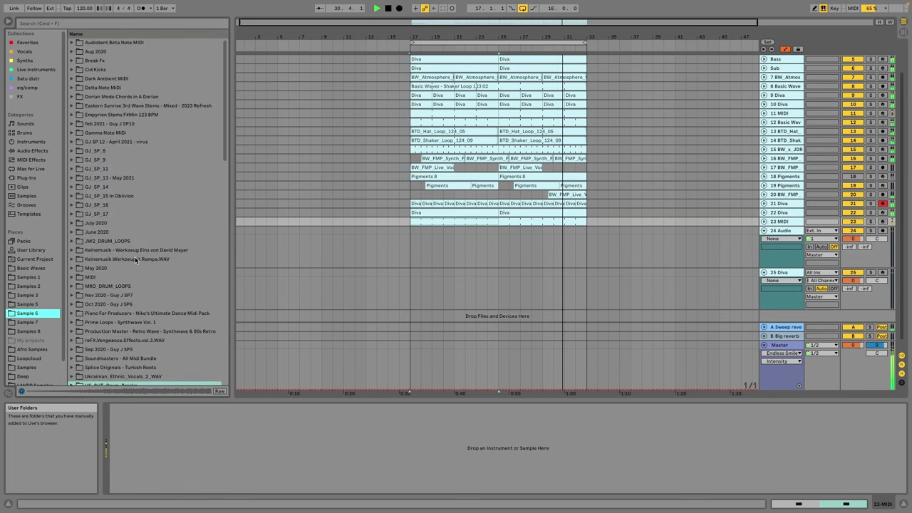
{"action": "left_click", "coordinate": [135, 260]}
{"action": "left_click", "coordinate": [134, 261]}
{"action": "left_click", "coordinate": [129, 250]}
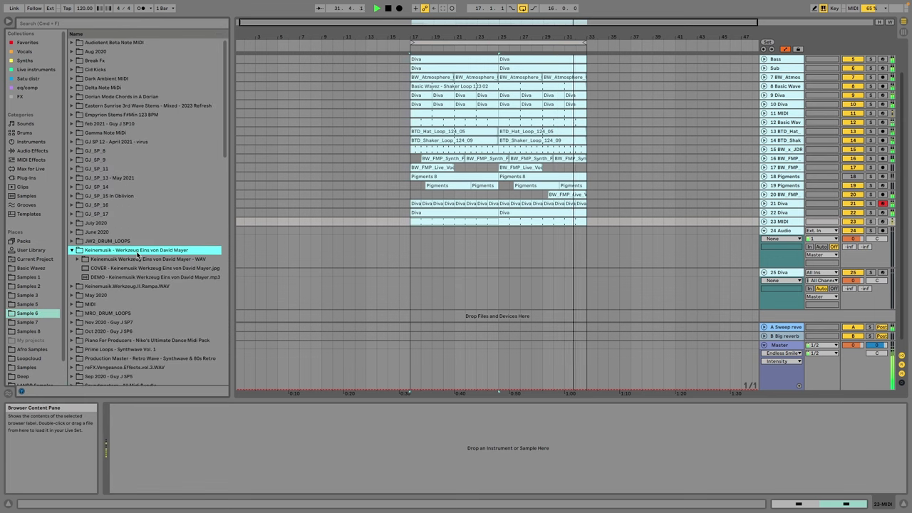
{"action": "left_click", "coordinate": [128, 250]}
{"action": "scroll", "coordinate": [142, 285], "scroll_direction": "down", "scroll_amount": 5}
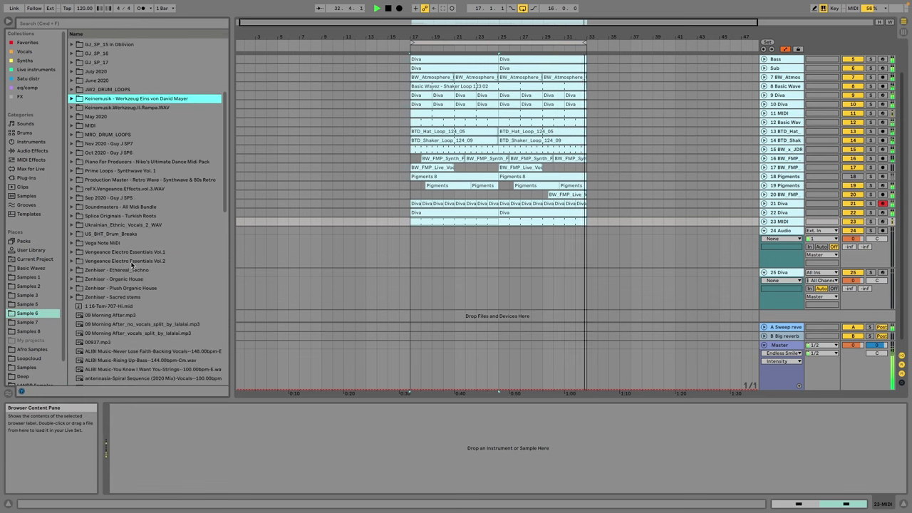
Step: Look through the Tonal One Shot FX samples in Basic Wavez - FX Mega Pack and open the browser search
{"action": "left_click", "coordinate": [36, 331]}
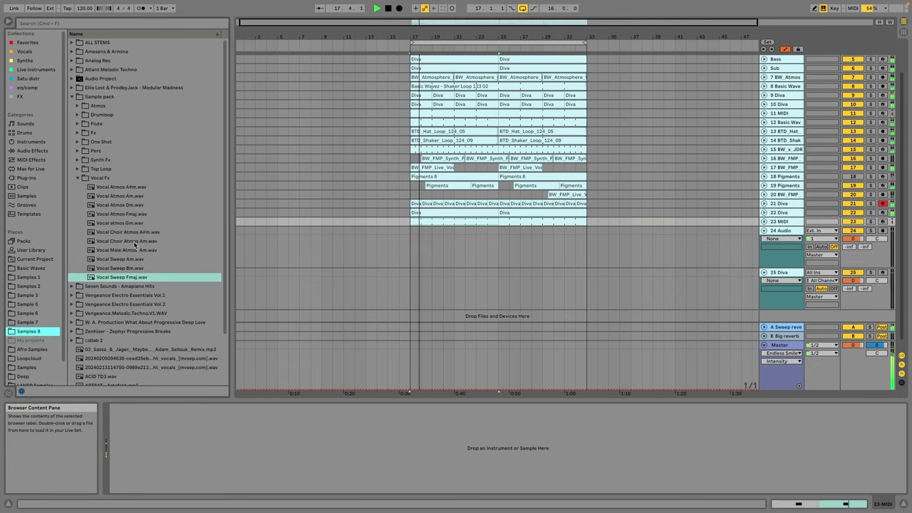
{"action": "left_click", "coordinate": [40, 269]}
{"action": "left_click", "coordinate": [124, 86]}
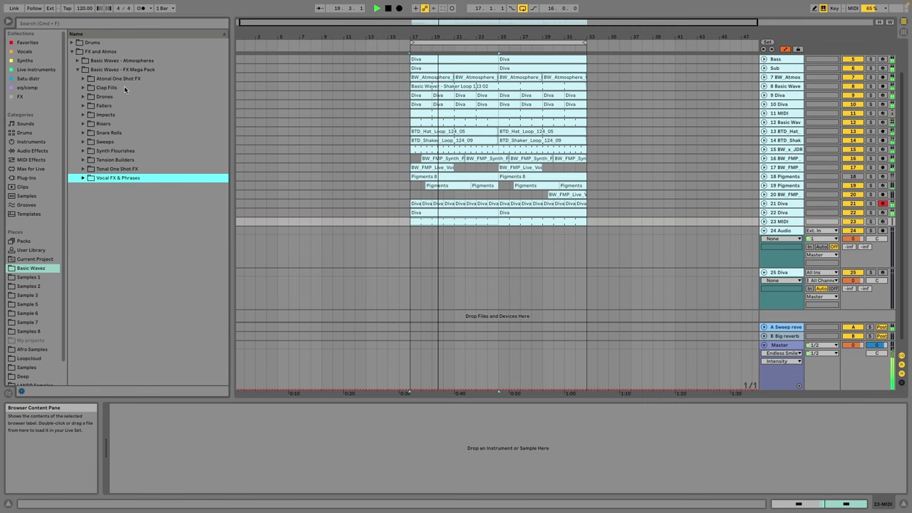
{"action": "left_click", "coordinate": [124, 169]}
{"action": "scroll", "coordinate": [142, 183], "scroll_direction": "down", "scroll_amount": 20}
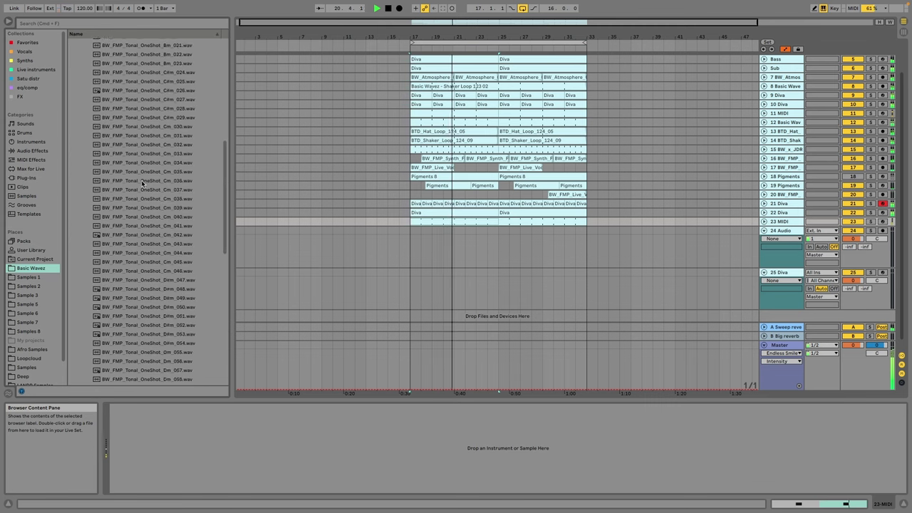
{"action": "scroll", "coordinate": [142, 183], "scroll_direction": "up", "scroll_amount": 15}
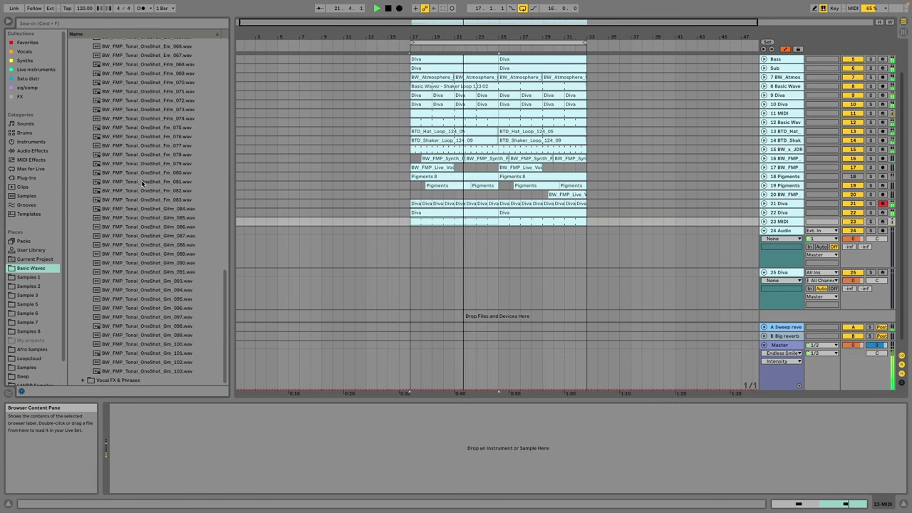
{"action": "scroll", "coordinate": [142, 183], "scroll_direction": "up", "scroll_amount": 3}
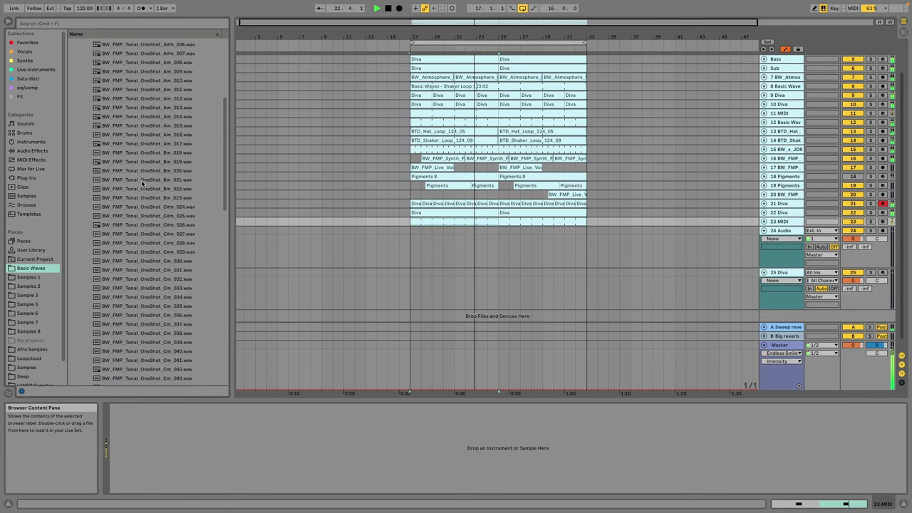
{"action": "left_click", "coordinate": [24, 25]}
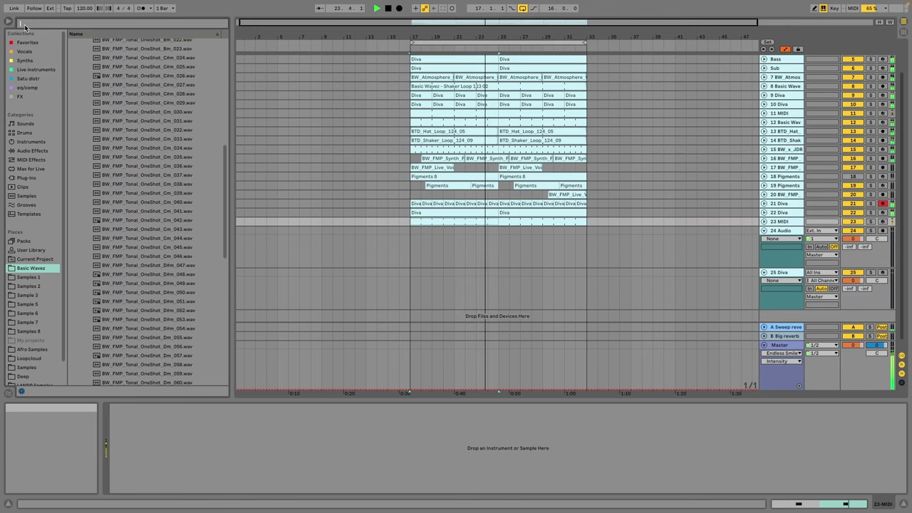
Step: Search the Basic Wavez samples for "Em" and audition the tonal one-shot results with playback stopped
{"action": "type", "text": "Em"}
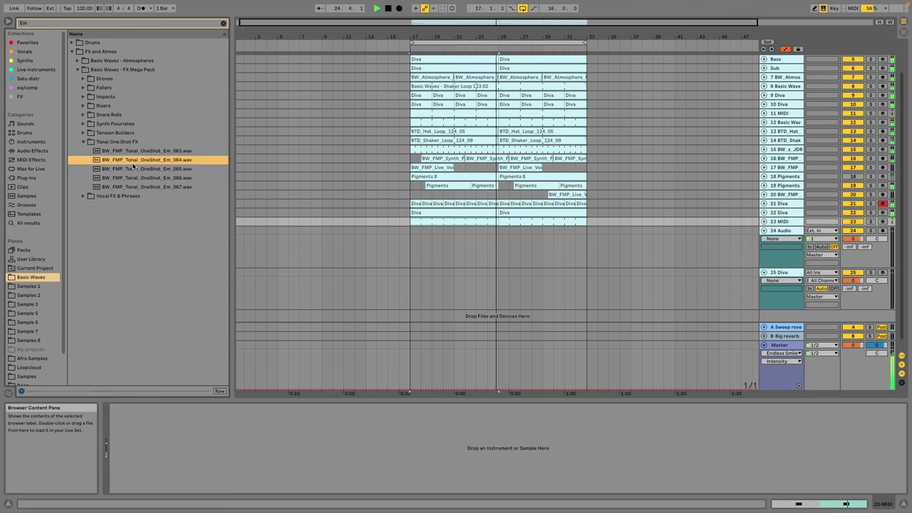
{"action": "left_click", "coordinate": [146, 151]}
{"action": "key", "text": "space"}
{"action": "left_click", "coordinate": [147, 170]}
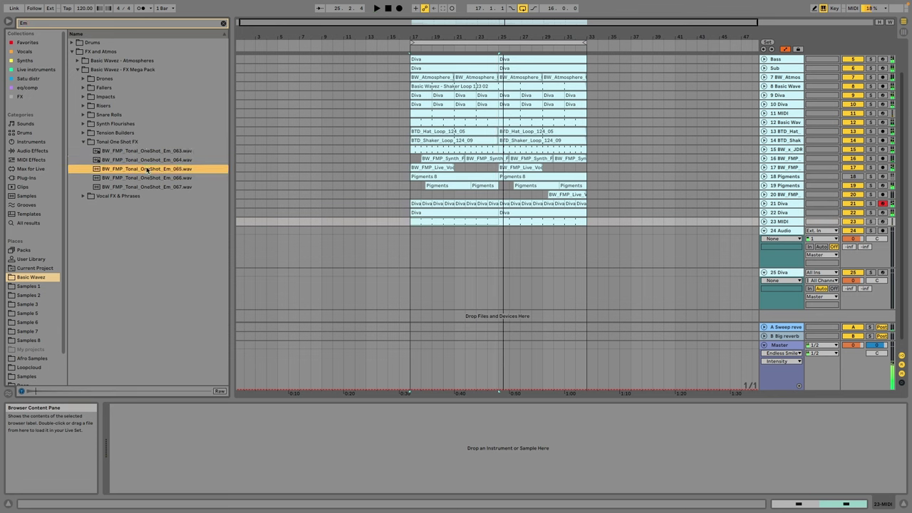
{"action": "left_click", "coordinate": [153, 177]}
{"action": "left_click", "coordinate": [165, 186]}
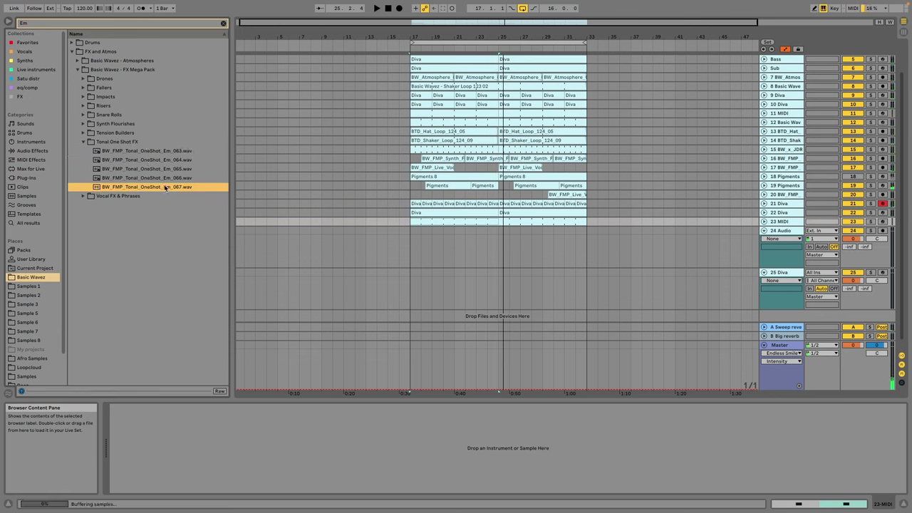
Step: Place BW_FMP_Tonal_OneShot_Em_067 at bar 25 on audio track 24 and shift it slightly earlier so its peak meets the bar line
{"action": "left_click_drag", "start_coordinate": [166, 187], "coordinate": [498, 265]}
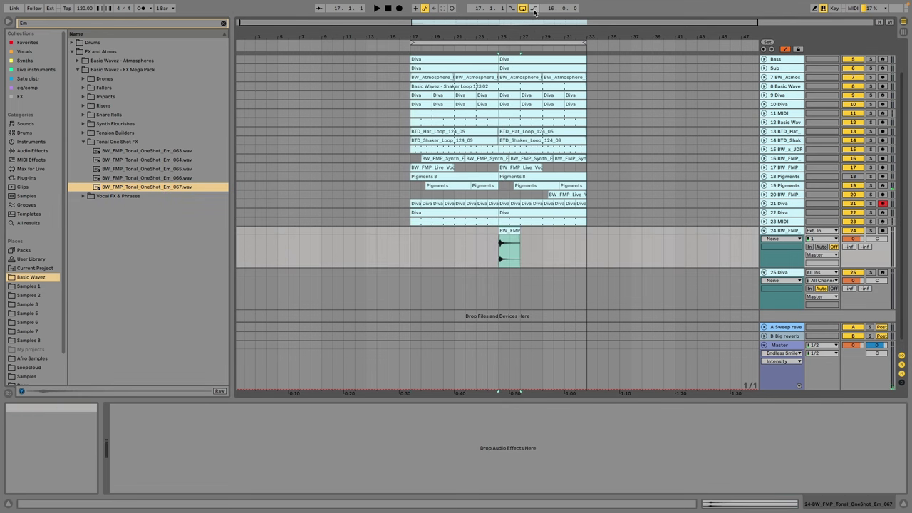
{"action": "left_click_drag", "start_coordinate": [527, 19], "coordinate": [436, 106]}
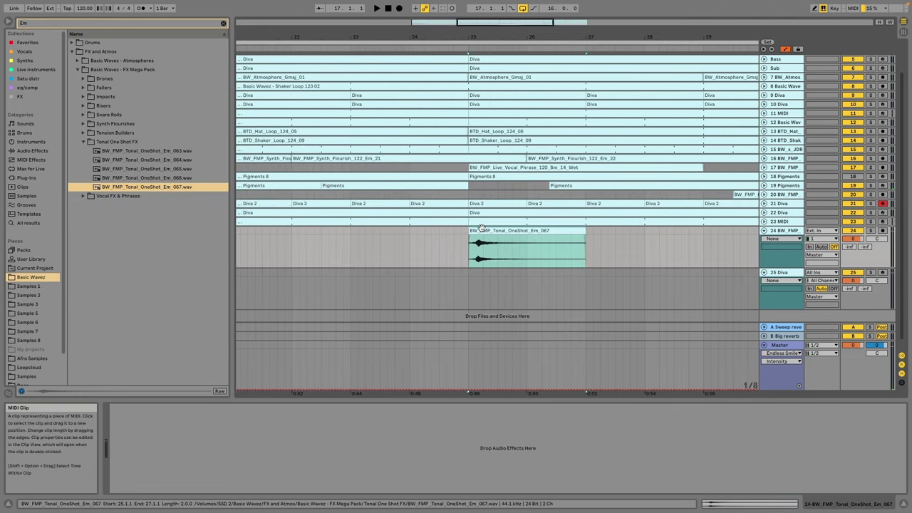
{"action": "left_click_drag", "start_coordinate": [481, 232], "coordinate": [471, 232]}
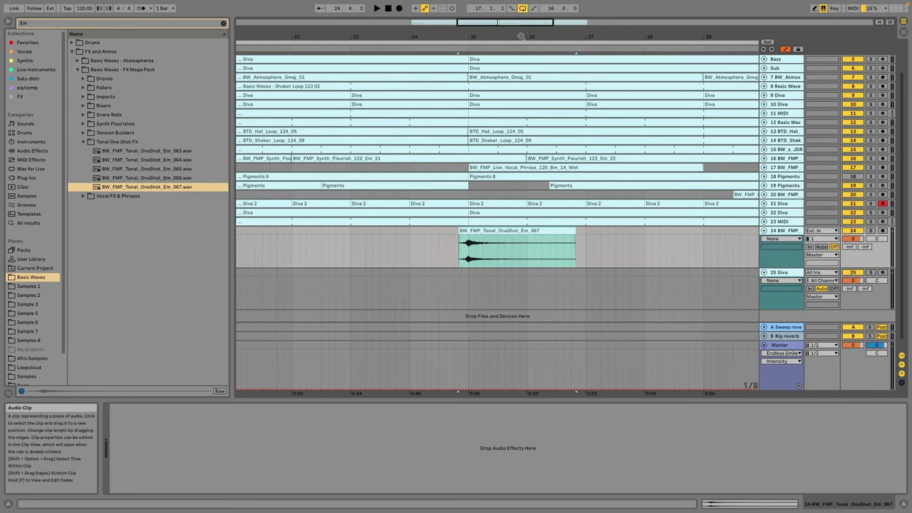
{"action": "left_click_drag", "start_coordinate": [405, 33], "coordinate": [507, 16]}
Step: Play the one-shot clip in context, enable warping for it and check its peak's alignment with bar 25
{"action": "left_click", "coordinate": [532, 243]}
{"action": "key", "text": "space"}
{"action": "left_click", "coordinate": [558, 230]}
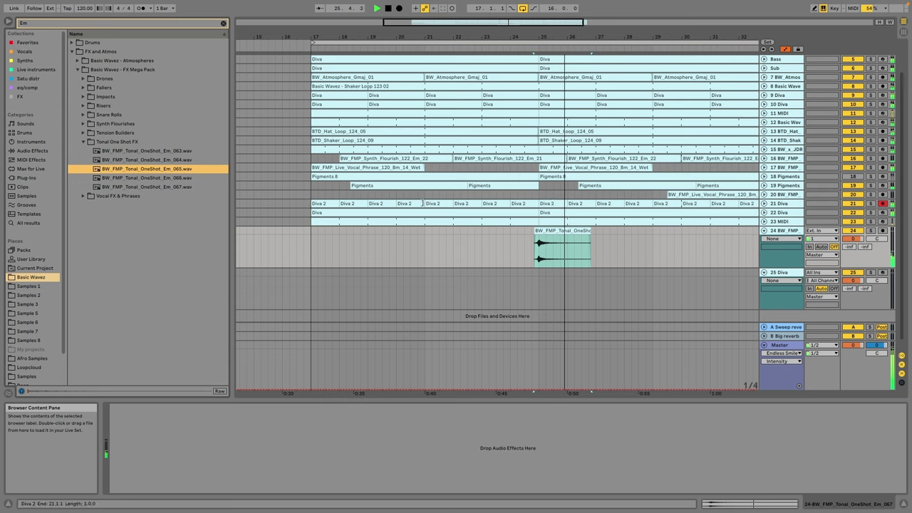
{"action": "double_click", "coordinate": [549, 230]}
{"action": "left_click", "coordinate": [199, 328]}
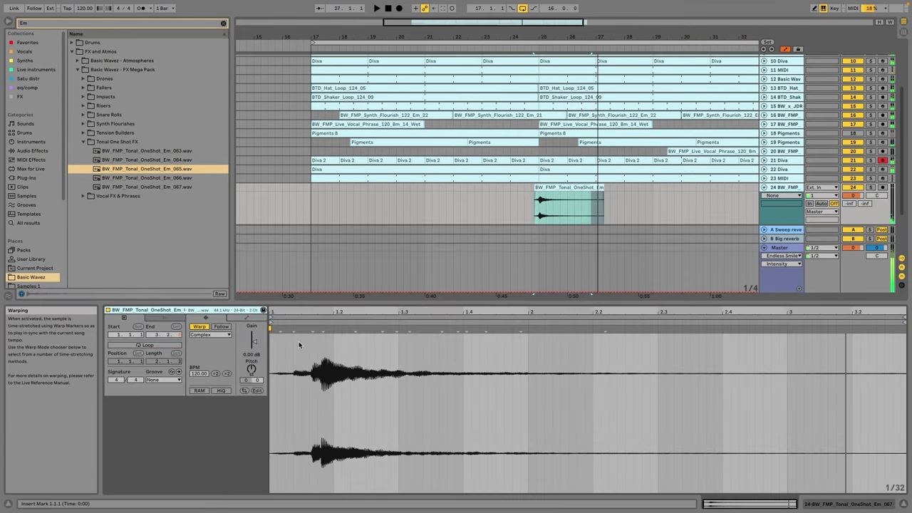
{"action": "scroll", "coordinate": [552, 208], "scroll_direction": "up", "scroll_amount": 1}
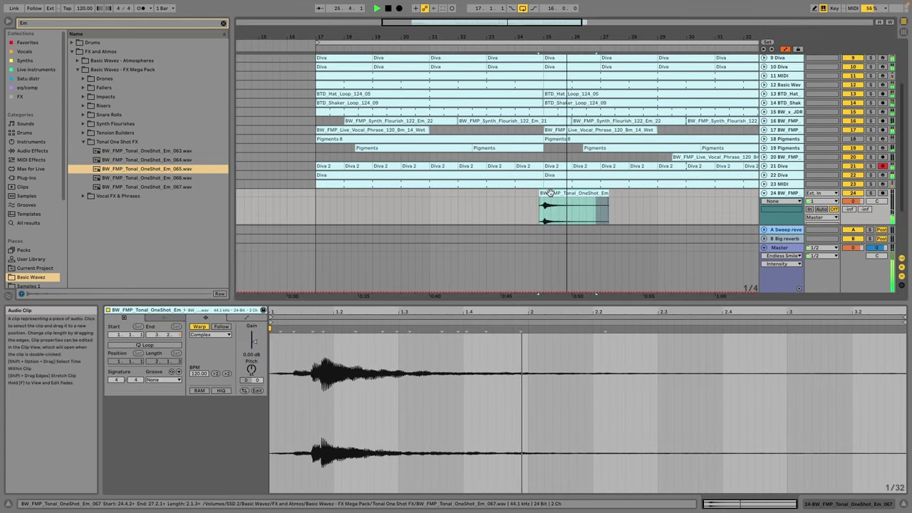
{"action": "left_click_drag", "start_coordinate": [550, 194], "coordinate": [549, 194]}
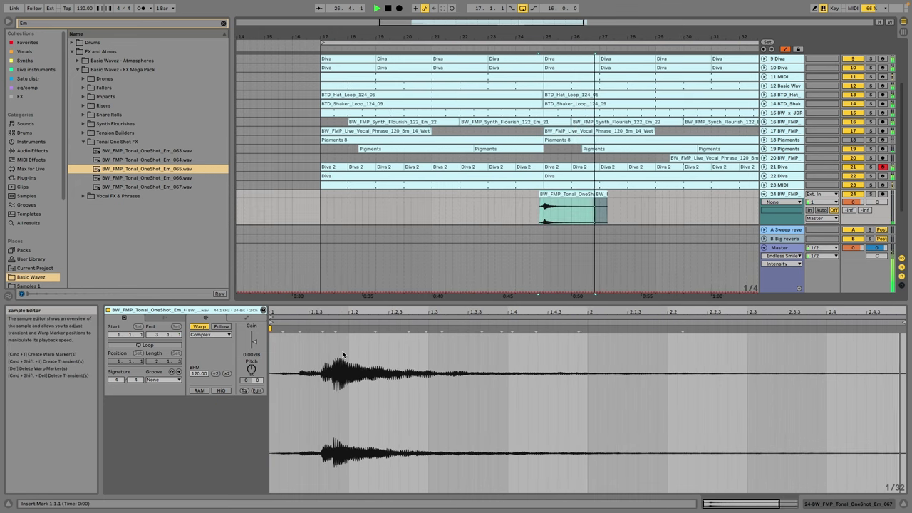
{"action": "left_click_drag", "start_coordinate": [528, 22], "coordinate": [449, 200]}
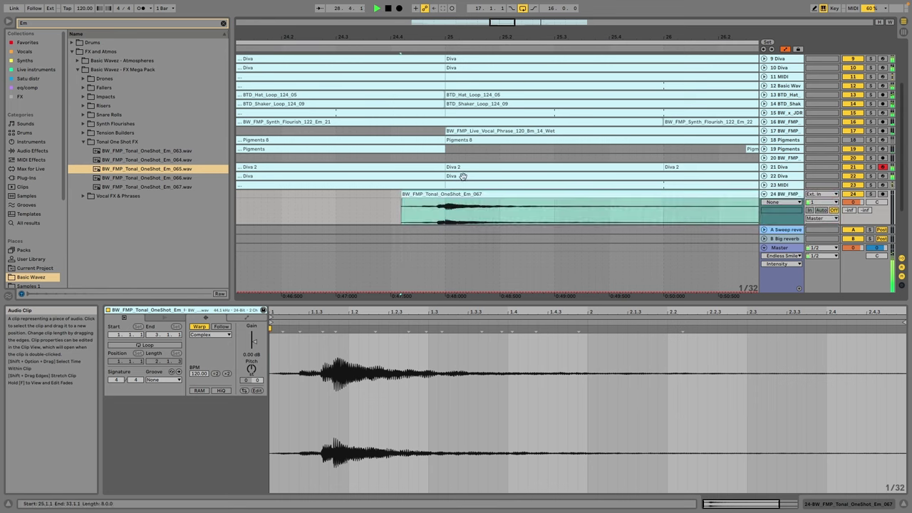
{"action": "left_click_drag", "start_coordinate": [541, 37], "coordinate": [566, 9]}
Step: Load BW_FMP_Tonal_OneShot_Em_063 into a Simpler on MIDI track 23
{"action": "left_click", "coordinate": [150, 151]}
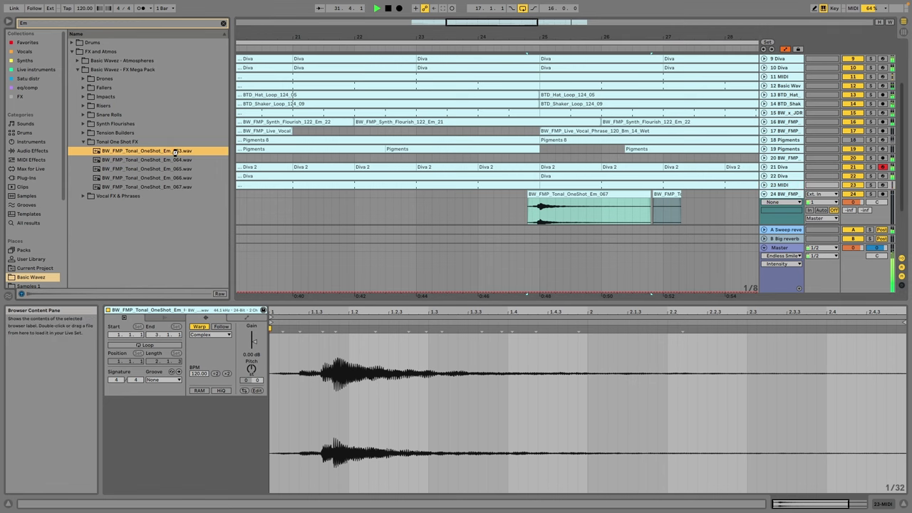
{"action": "double_click", "coordinate": [174, 152]}
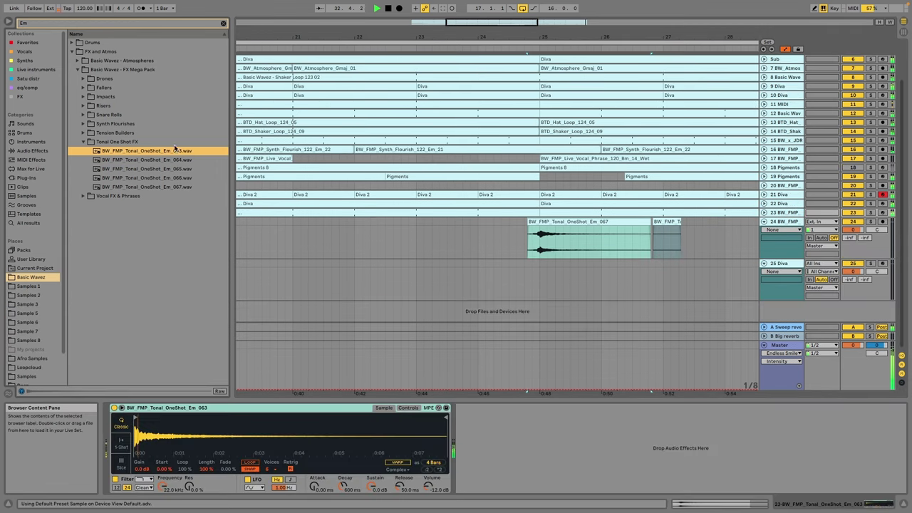
Step: Browse the tension builders, synth flourishes and snare rolls in E minor and audition the samples
{"action": "key", "text": "Up"}
{"action": "key", "text": "Up"}
{"action": "key", "text": "Right"}
{"action": "key", "text": "Down"}
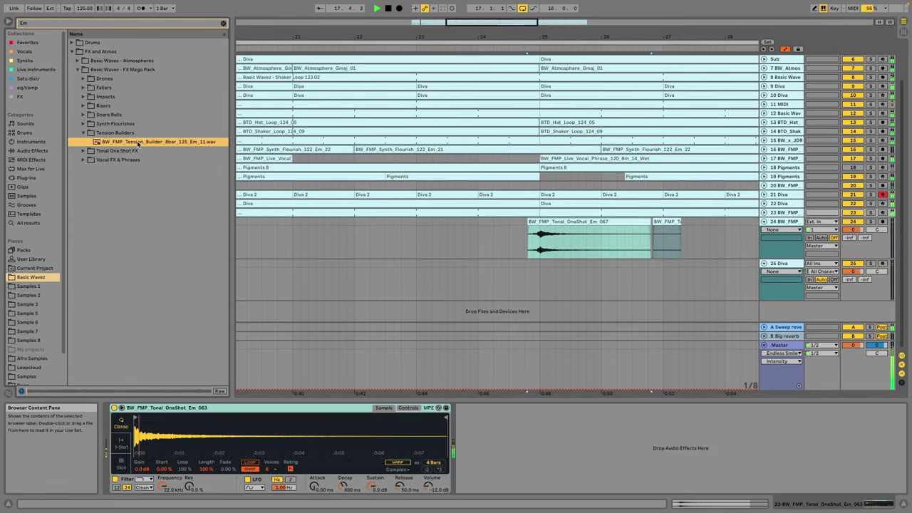
{"action": "double_click", "coordinate": [123, 124]}
{"action": "left_click", "coordinate": [120, 133]}
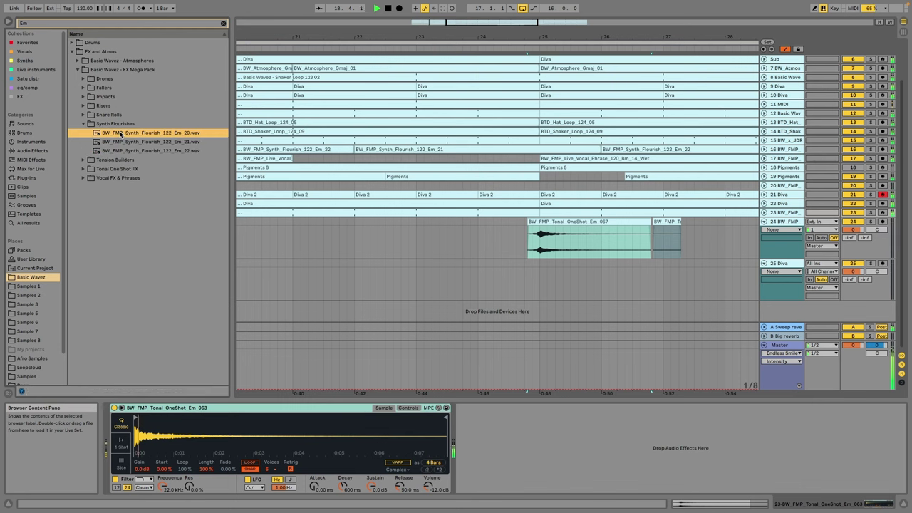
{"action": "left_click", "coordinate": [145, 142]}
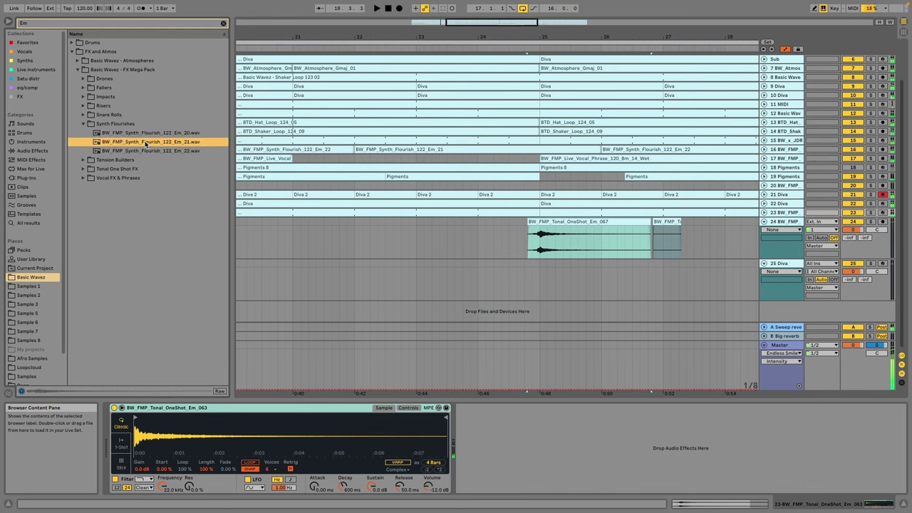
{"action": "left_click", "coordinate": [147, 152]}
{"action": "left_click", "coordinate": [123, 115]}
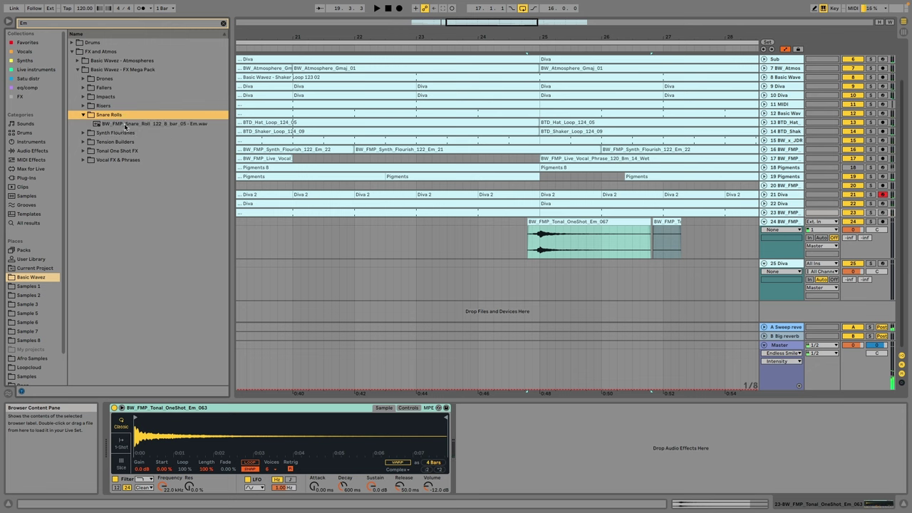
{"action": "left_click", "coordinate": [124, 133]}
{"action": "left_click", "coordinate": [125, 133]}
Step: Try BW_FMP_Synth_Flourish_122_Em_22 and Em_21 as the Simpler sample on track 23 during playback
{"action": "double_click", "coordinate": [134, 151]}
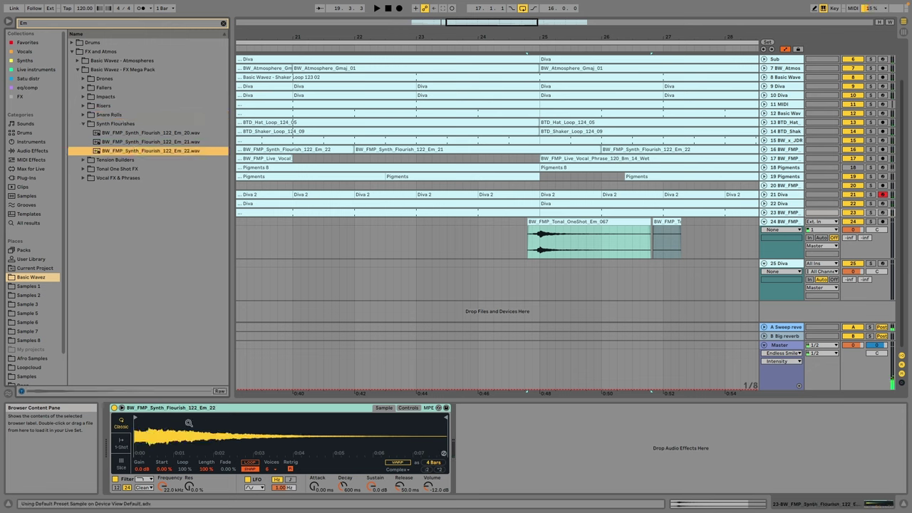
{"action": "key", "text": "space"}
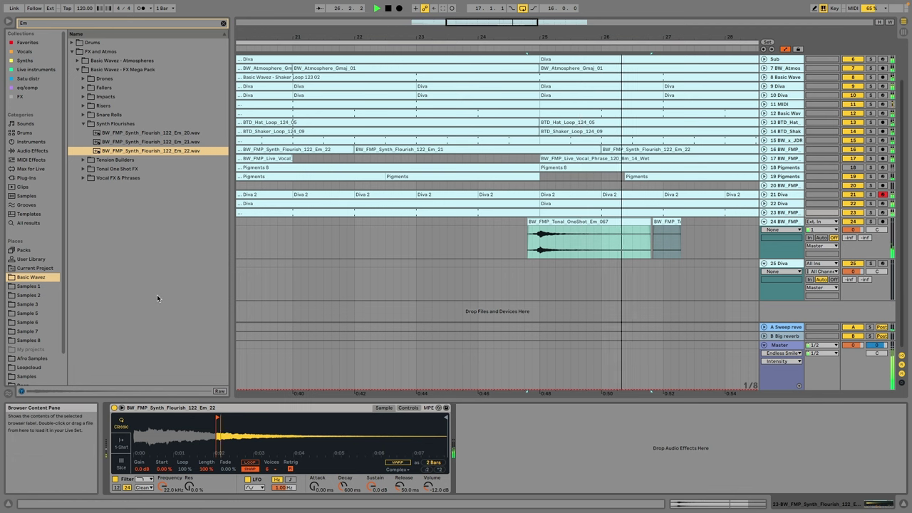
{"action": "double_click", "coordinate": [150, 142]}
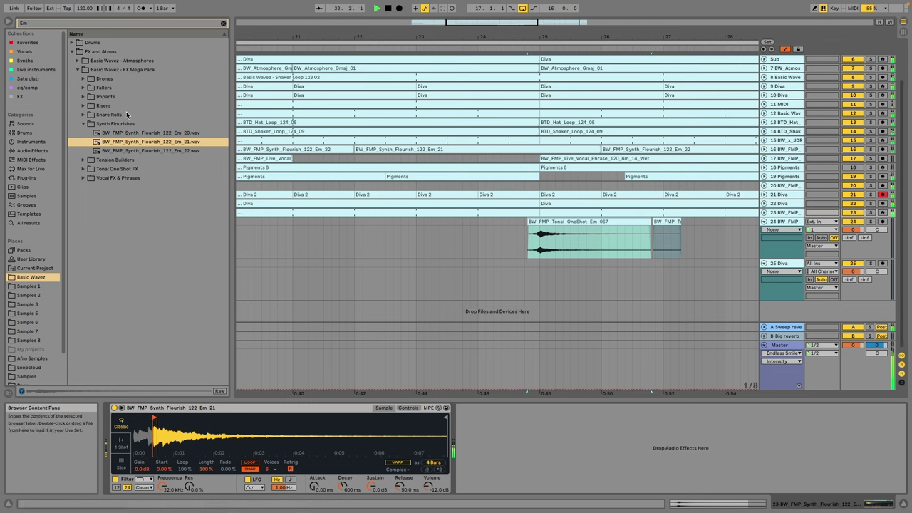
Step: Find BW_Atmosphere_Emin_01 among the tonal atmospheres and load it into track 23's Simpler as the sample
{"action": "left_click", "coordinate": [104, 106]}
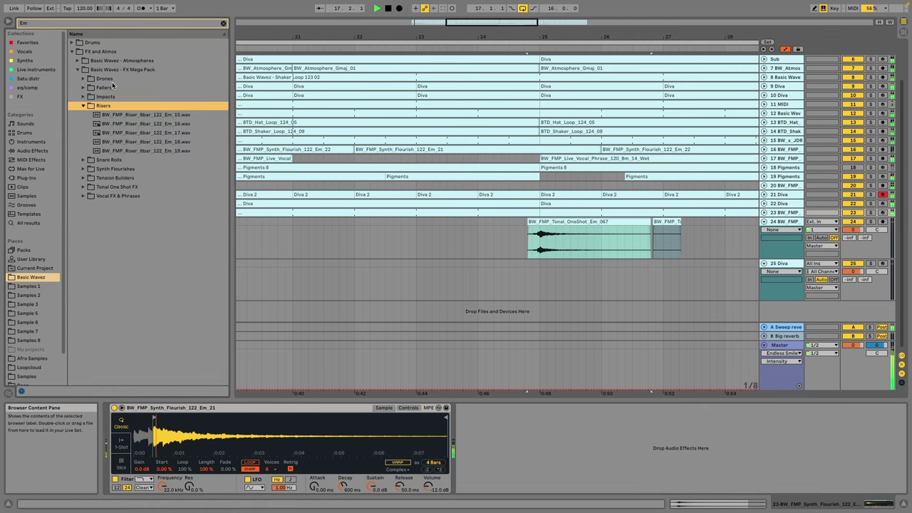
{"action": "left_click", "coordinate": [112, 61]}
{"action": "left_click", "coordinate": [114, 69]}
{"action": "left_click", "coordinate": [114, 80]}
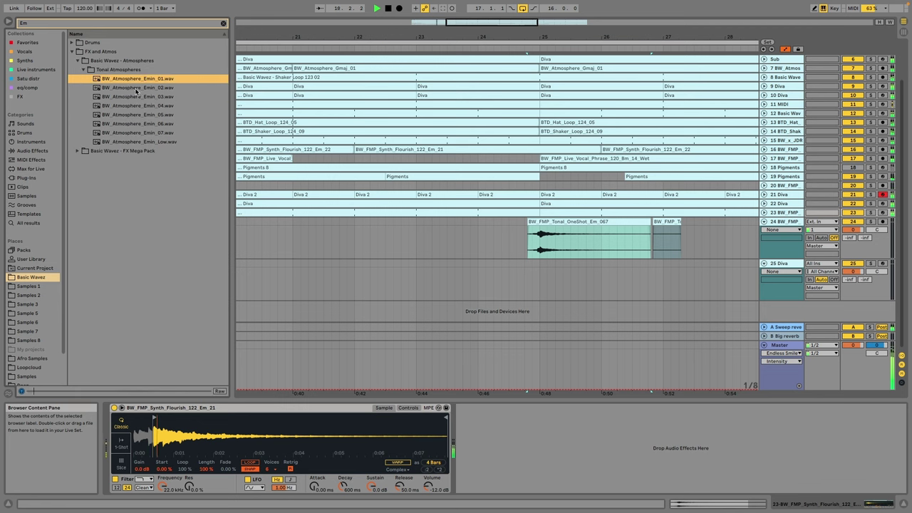
{"action": "mouse_move", "coordinate": [135, 78]}
{"action": "left_mouse_down"}
{"action": "mouse_move", "coordinate": [184, 442]}
{"action": "mouse_move", "coordinate": [155, 446]}
{"action": "left_mouse_up"}
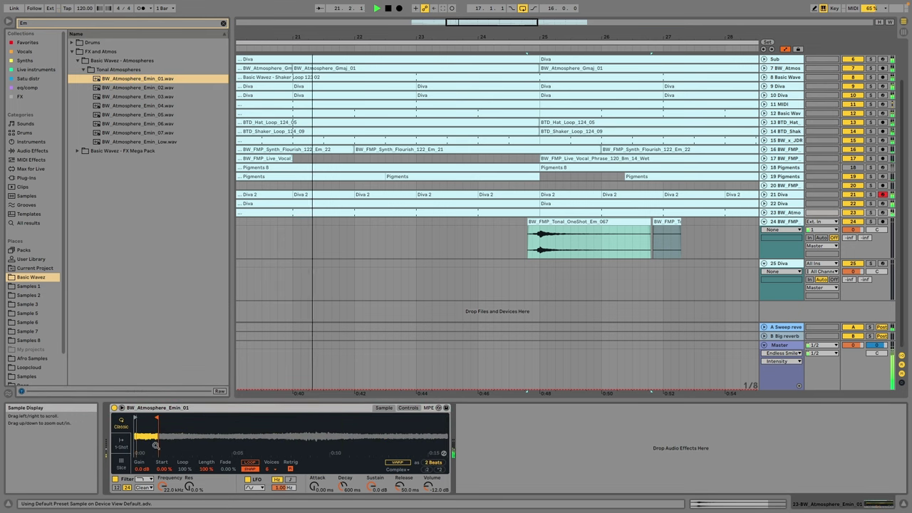
Step: Switch the Simpler to 1-Shot mode, shorten the sample region to one beat and set the fade-out to 474 ms
{"action": "right_click", "coordinate": [150, 437]}
{"action": "left_click", "coordinate": [184, 464]}
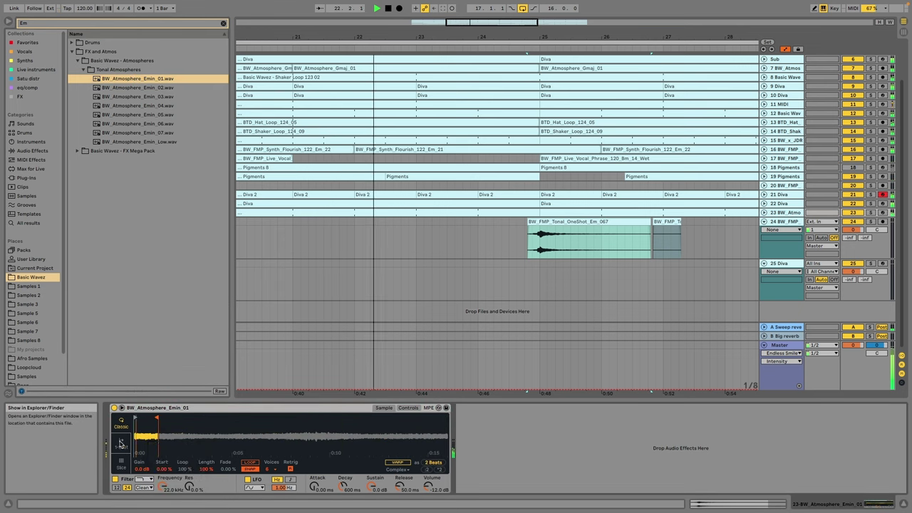
{"action": "left_click_drag", "start_coordinate": [343, 491], "coordinate": [342, 489]}
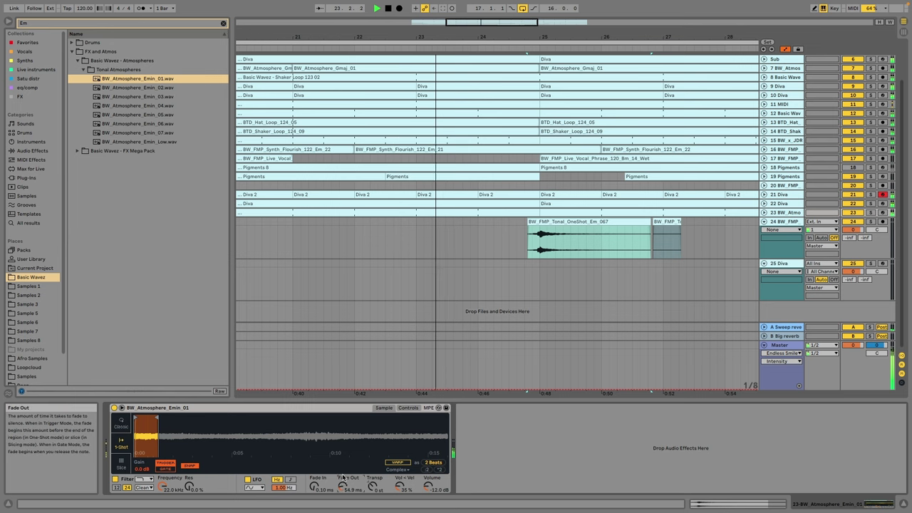
{"action": "mouse_move", "coordinate": [158, 422]}
{"action": "left_mouse_down"}
{"action": "mouse_move", "coordinate": [140, 422]}
{"action": "mouse_move", "coordinate": [137, 470]}
{"action": "left_mouse_up"}
{"action": "left_click_drag", "start_coordinate": [342, 487], "coordinate": [342, 489]}
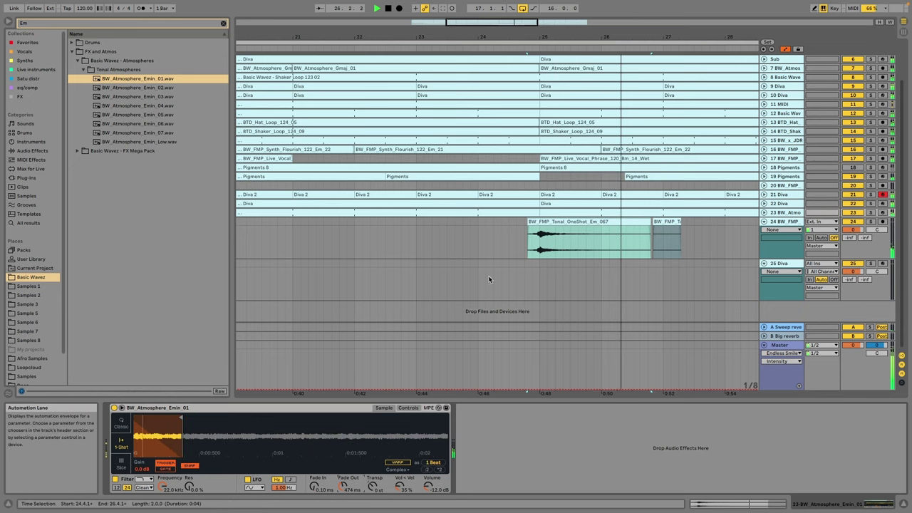
Step: Delete the tonal one-shot clips around bar 25 from audio track 24
{"action": "left_click_drag", "start_coordinate": [454, 36], "coordinate": [445, 7]}
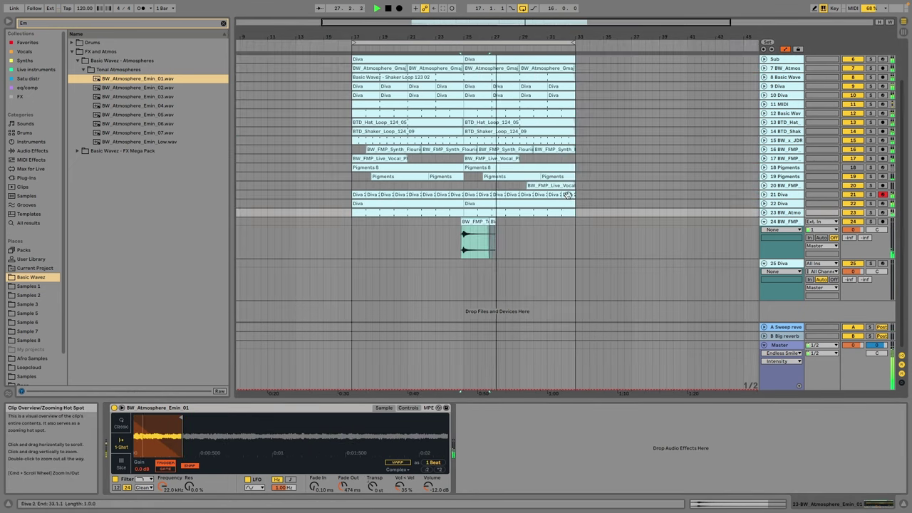
{"action": "left_click_drag", "start_coordinate": [505, 241], "coordinate": [443, 236]}
{"action": "key", "text": "Delete"}
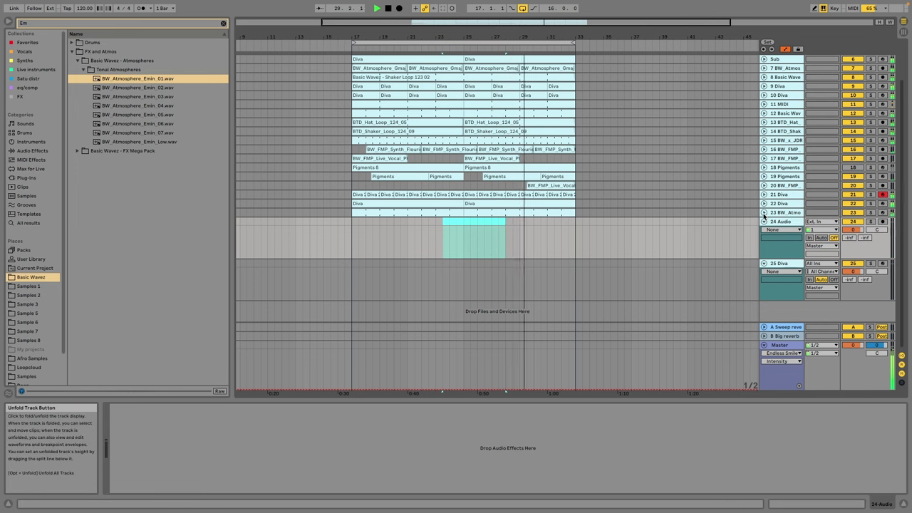
Step: Select the atmosphere Simpler track 23 and solo it
{"action": "left_click", "coordinate": [790, 205]}
{"action": "left_click", "coordinate": [790, 213]}
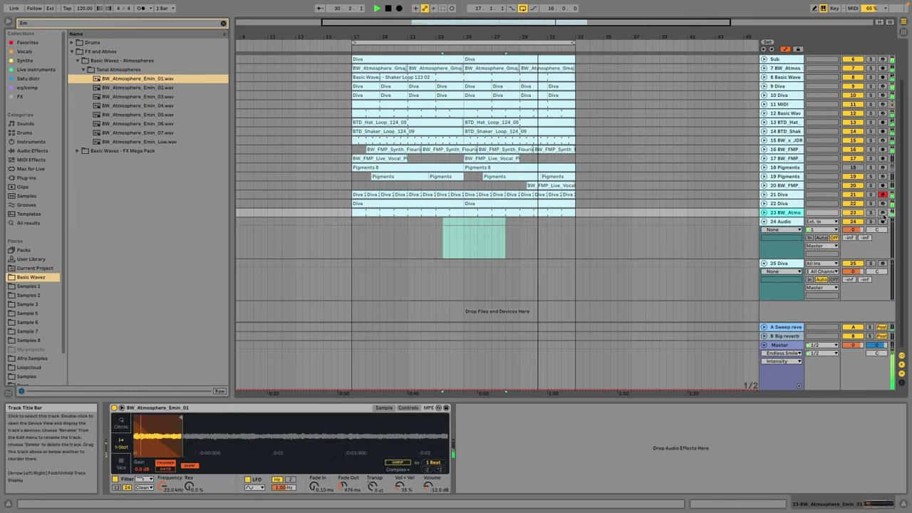
{"action": "left_click", "coordinate": [870, 213]}
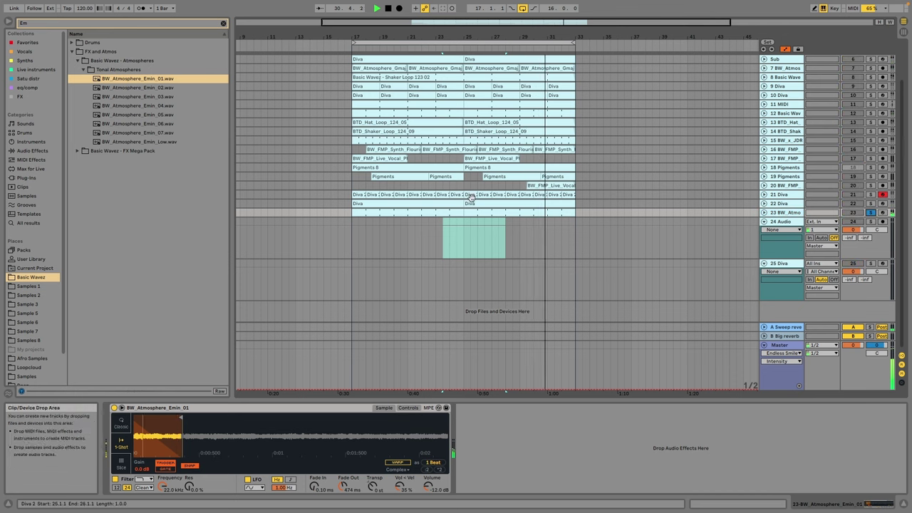
Step: Clear the browser search, add EQ Eight after the Simpler on track 23 and set its first-band low cut to 469 Hz
{"action": "left_click", "coordinate": [223, 23]}
{"action": "left_click", "coordinate": [32, 79]}
{"action": "left_click", "coordinate": [27, 88]}
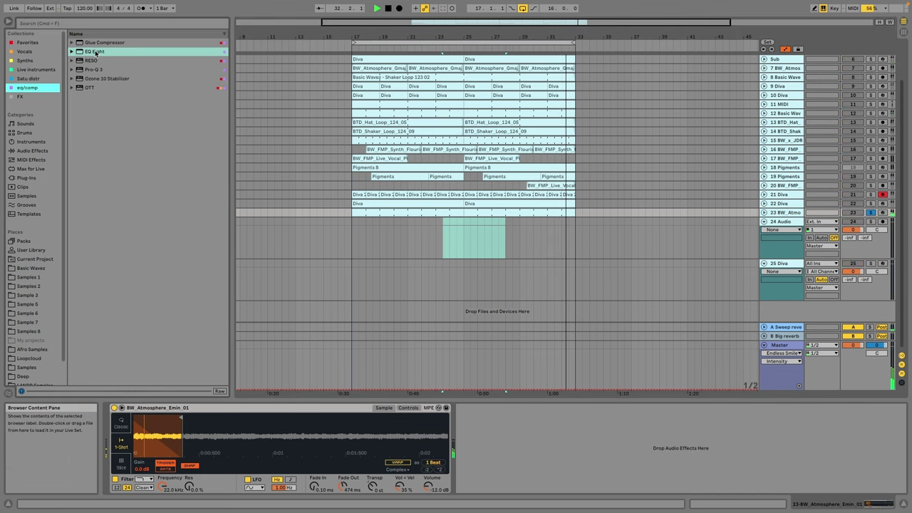
{"action": "left_click_drag", "start_coordinate": [516, 463], "coordinate": [514, 462]}
{"action": "left_click", "coordinate": [491, 481]}
{"action": "left_click", "coordinate": [493, 433]}
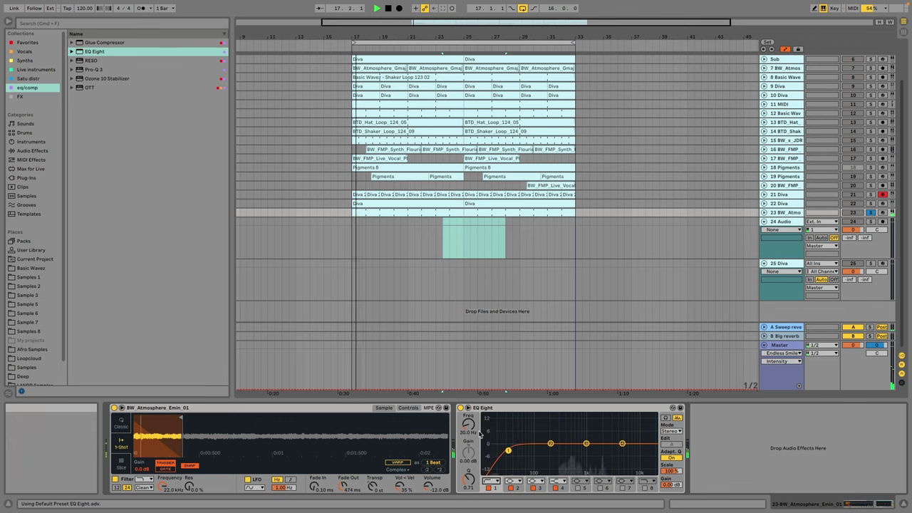
{"action": "left_click_drag", "start_coordinate": [469, 424], "coordinate": [492, 407]}
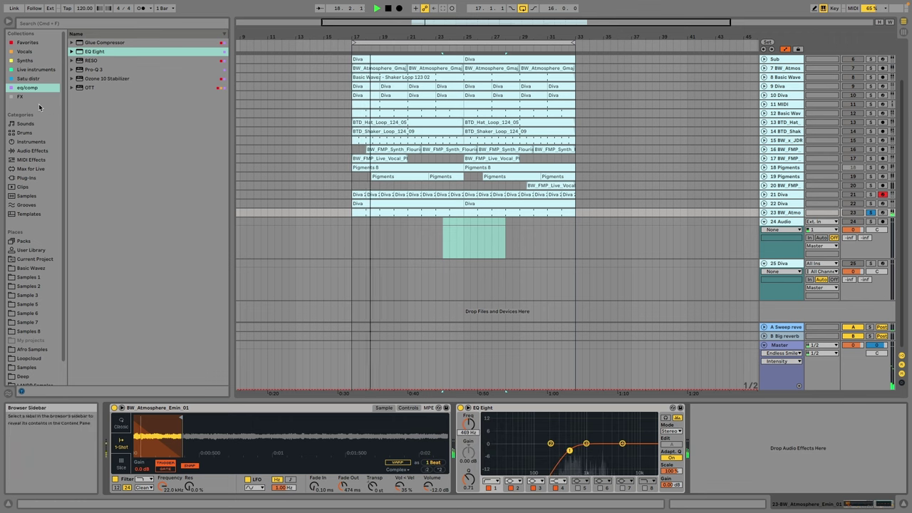
Step: Add the Raum reverb from the FX collection after EQ Eight on track 23
{"action": "left_click", "coordinate": [20, 97]}
{"action": "left_click", "coordinate": [96, 164]}
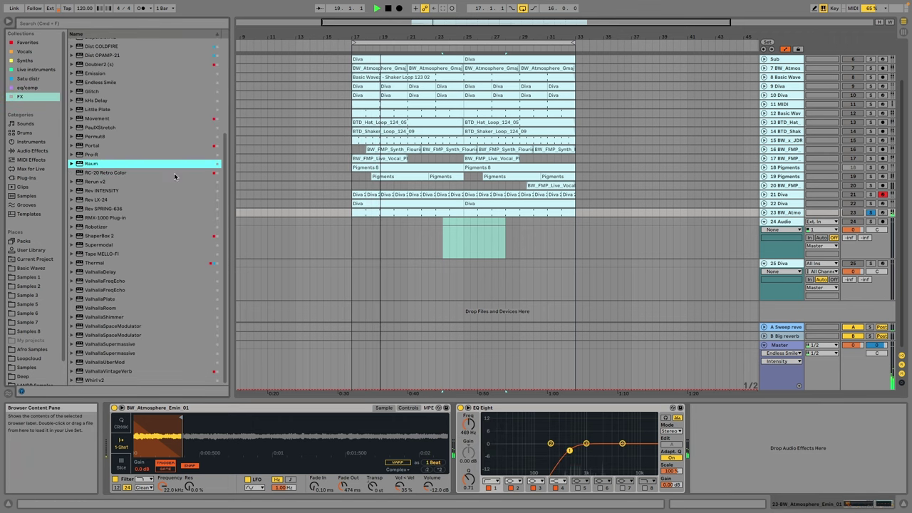
{"action": "key", "text": "Return"}
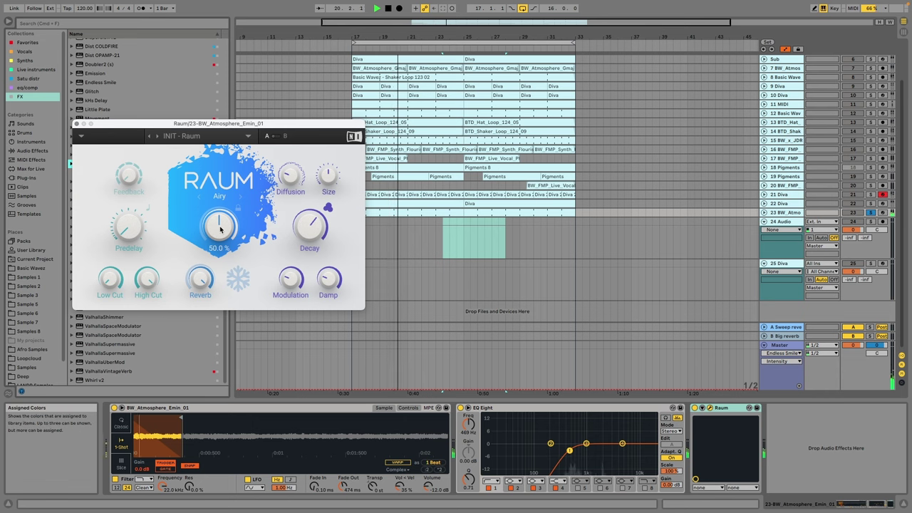
Step: Lower the mix of the Raum reverb to 15.1% and unsolo track 23
{"action": "left_click", "coordinate": [702, 408]}
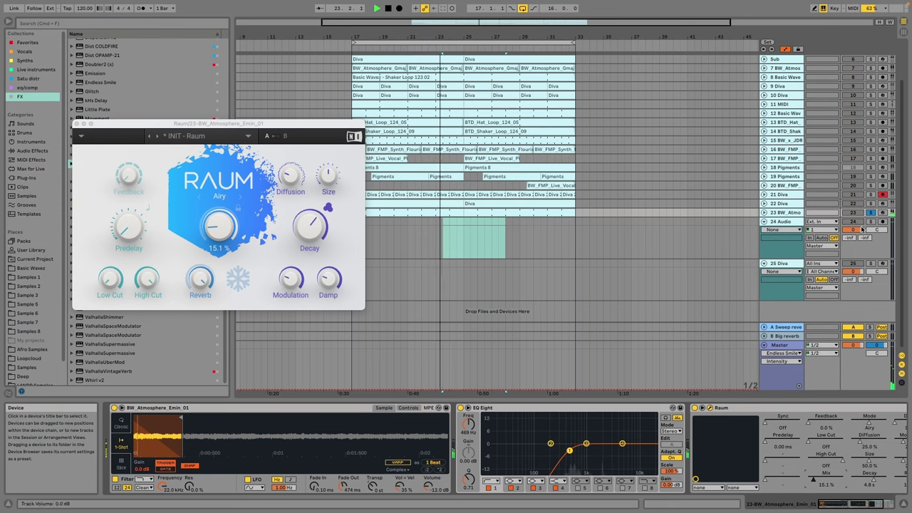
{"action": "left_click", "coordinate": [764, 213]}
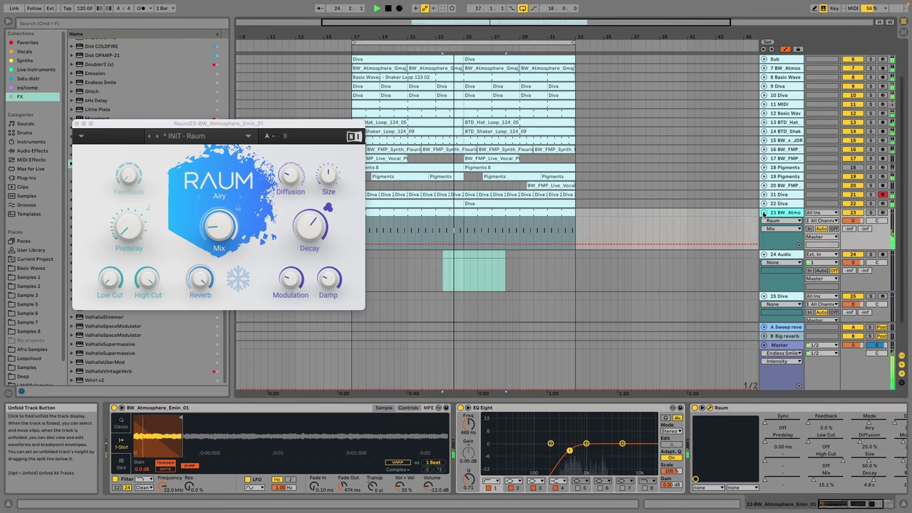
Step: Reduce track 23's volume and cut EQ Eight's third band by 10 dB at 2.11 kHz
{"action": "left_click_drag", "start_coordinate": [858, 221], "coordinate": [856, 238]}
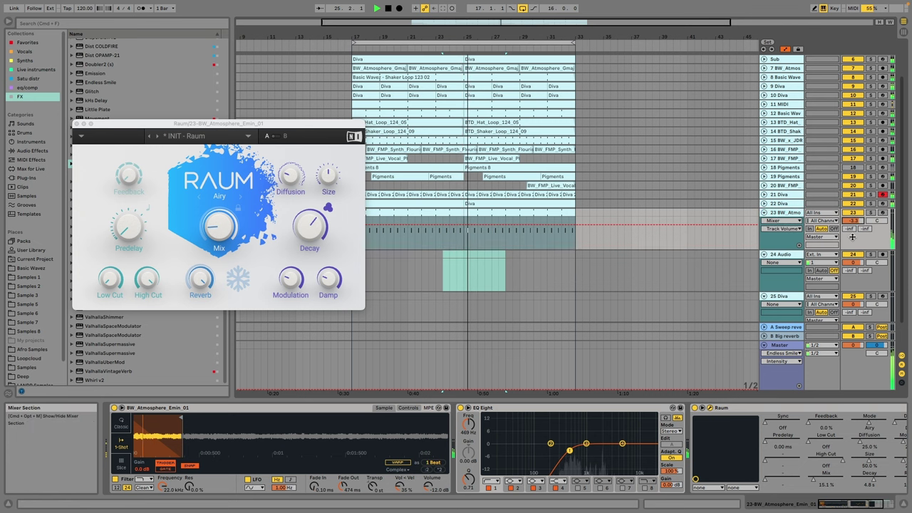
{"action": "left_click_drag", "start_coordinate": [588, 445], "coordinate": [601, 467]}
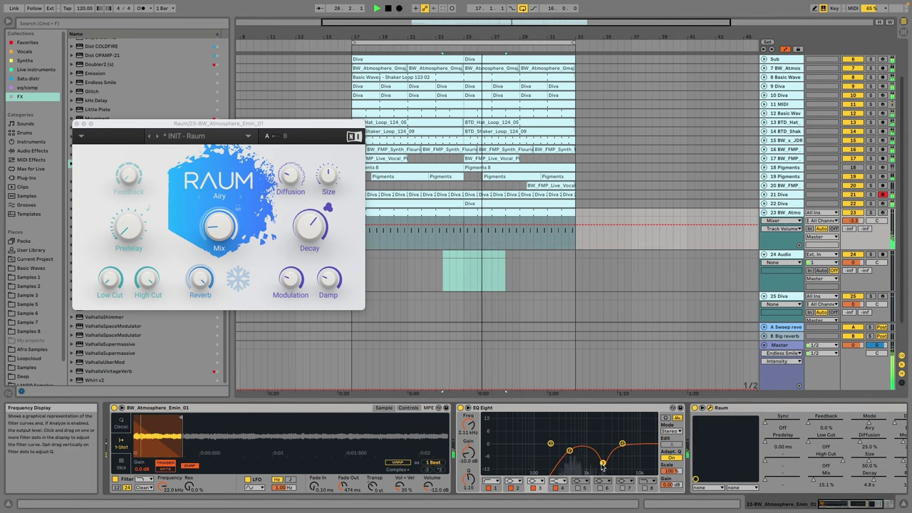
Step: Try transposing the atmosphere sample up 6 semitones in Simpler, and reset the transposition to 0 st
{"action": "left_click", "coordinate": [409, 408]}
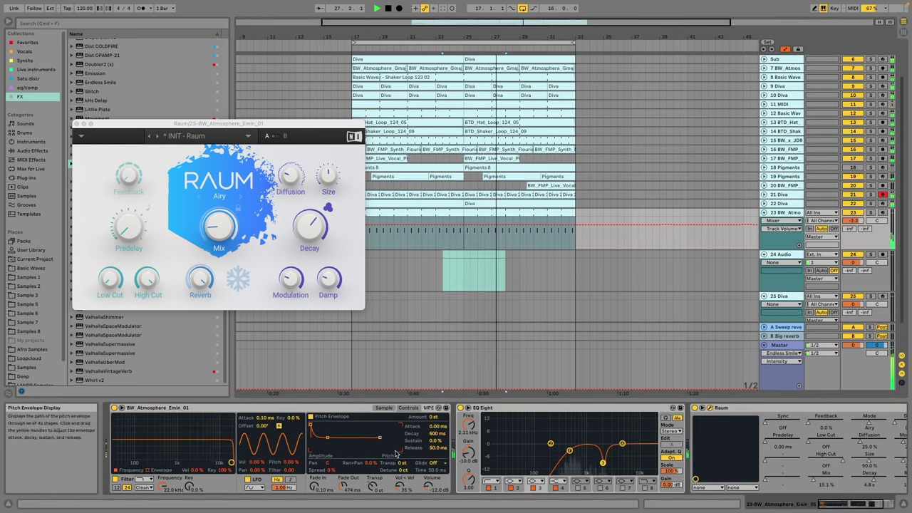
{"action": "left_click_drag", "start_coordinate": [405, 464], "coordinate": [410, 456]}
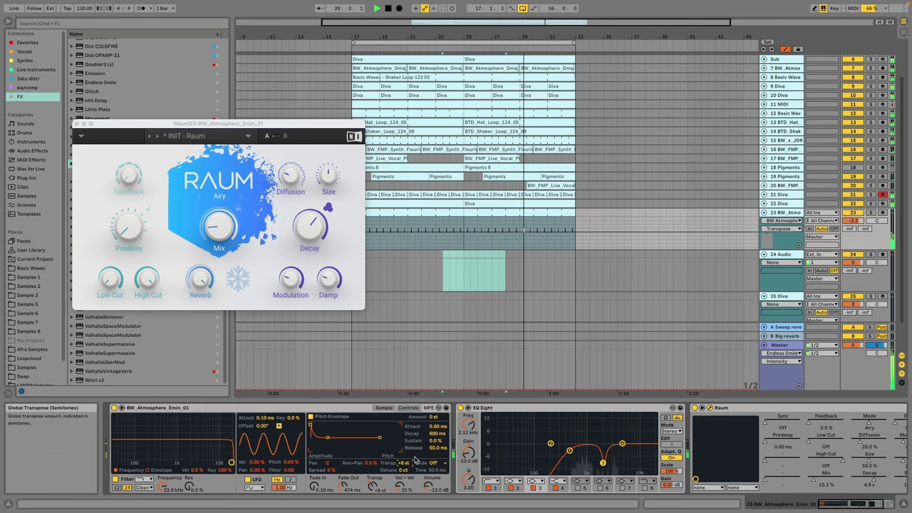
{"action": "left_click_drag", "start_coordinate": [415, 461], "coordinate": [414, 467]}
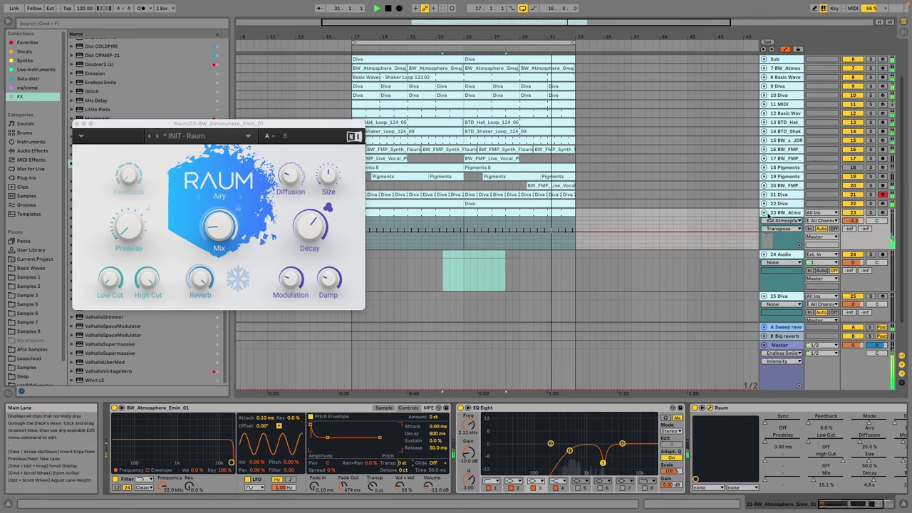
Step: Normalize the volume of the atmosphere sample in Simpler and set track 23's volume to -7.0 dB
{"action": "left_click_drag", "start_coordinate": [853, 221], "coordinate": [853, 214]}
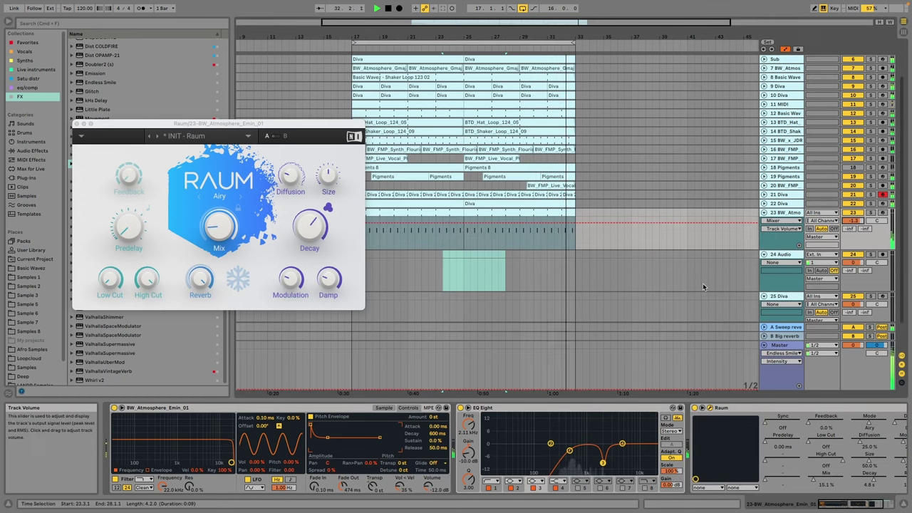
{"action": "left_click", "coordinate": [384, 408]}
{"action": "right_click", "coordinate": [372, 439]}
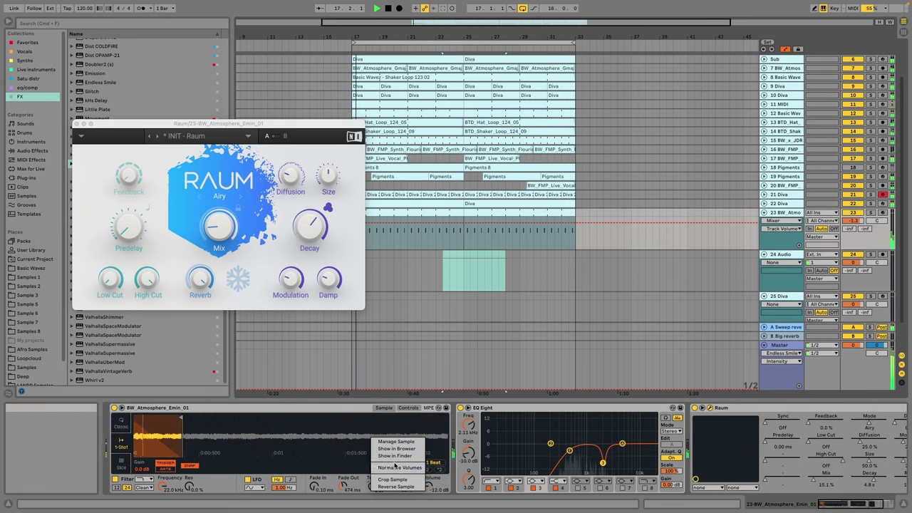
{"action": "left_click", "coordinate": [397, 466]}
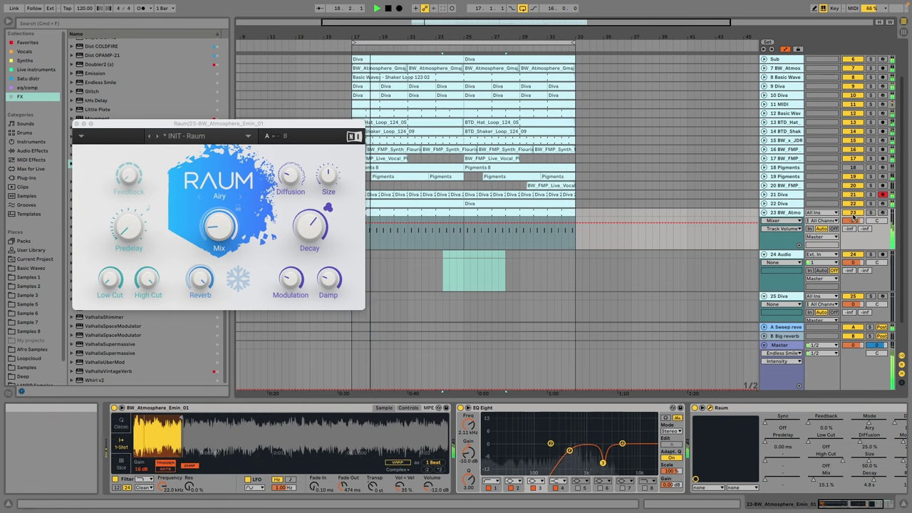
{"action": "left_click_drag", "start_coordinate": [854, 221], "coordinate": [850, 249]}
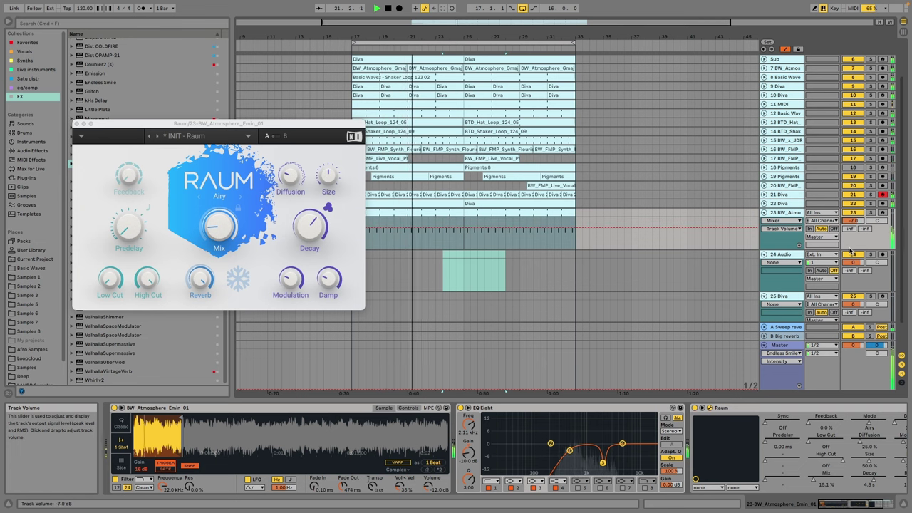
{"action": "left_click", "coordinate": [77, 123]}
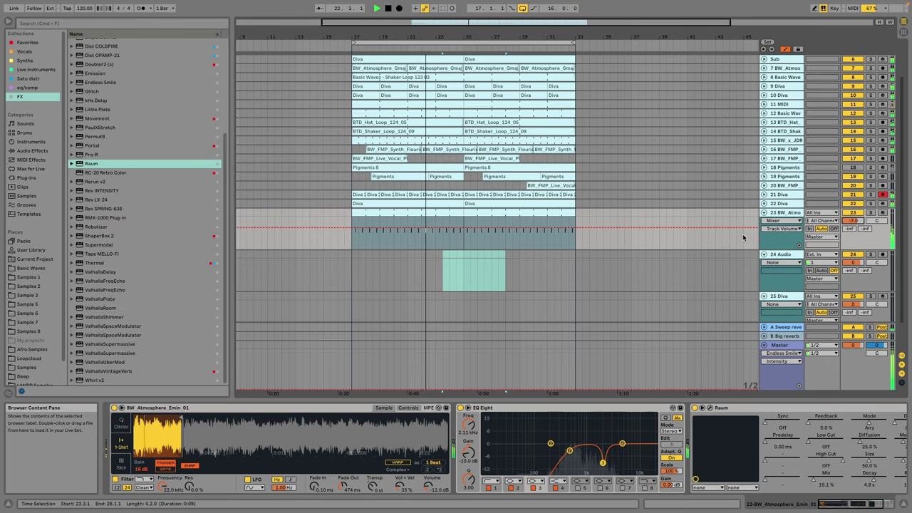
{"action": "left_click", "coordinate": [764, 212]}
Step: Slightly lower the filter cutoff of the Diva synth on track 22 and activate Pigments track 18
{"action": "left_click", "coordinate": [779, 203]}
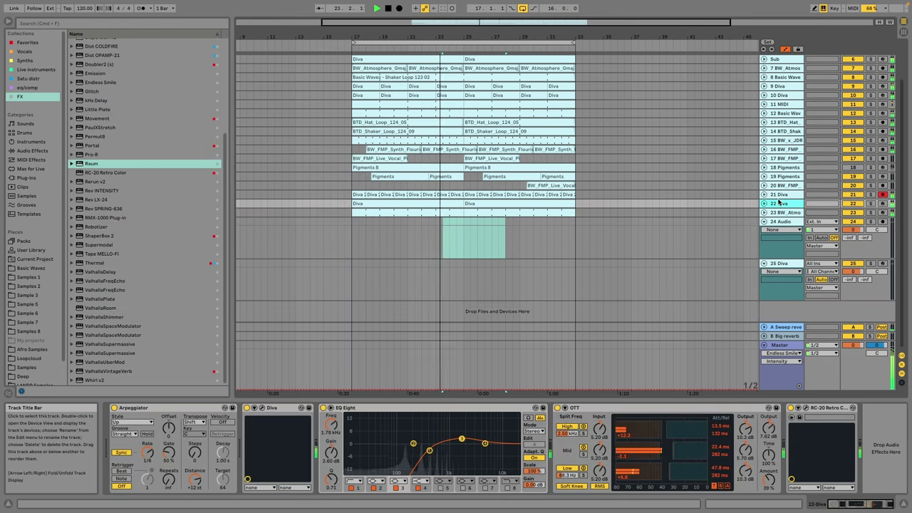
{"action": "left_click", "coordinate": [262, 408]}
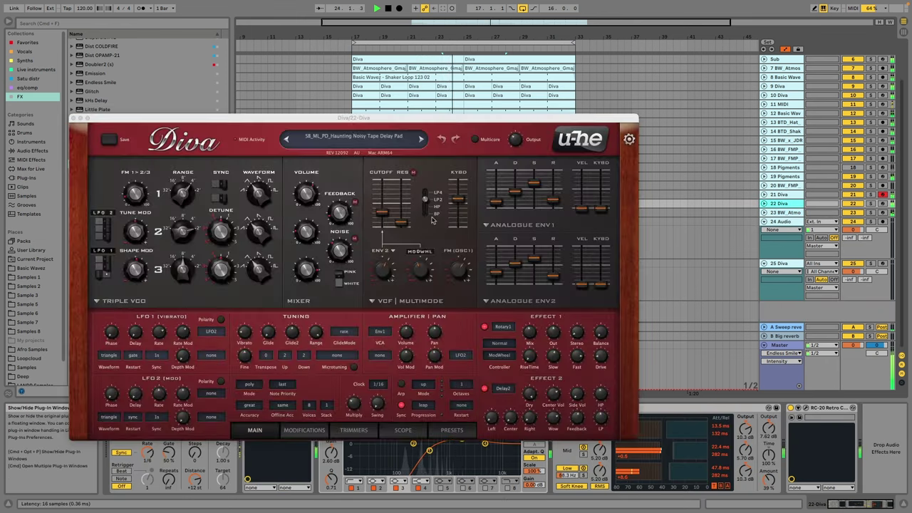
{"action": "left_click", "coordinate": [376, 216]}
{"action": "left_click", "coordinate": [853, 167]}
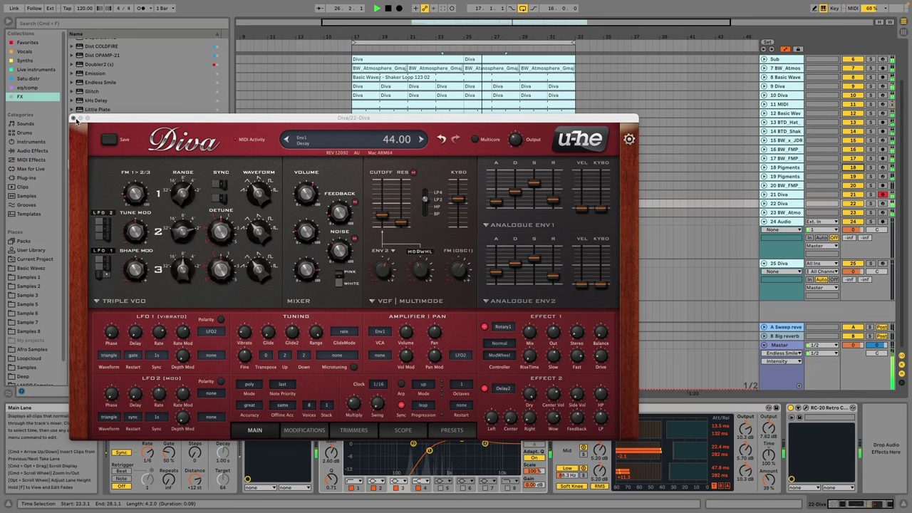
{"action": "left_click", "coordinate": [75, 119]}
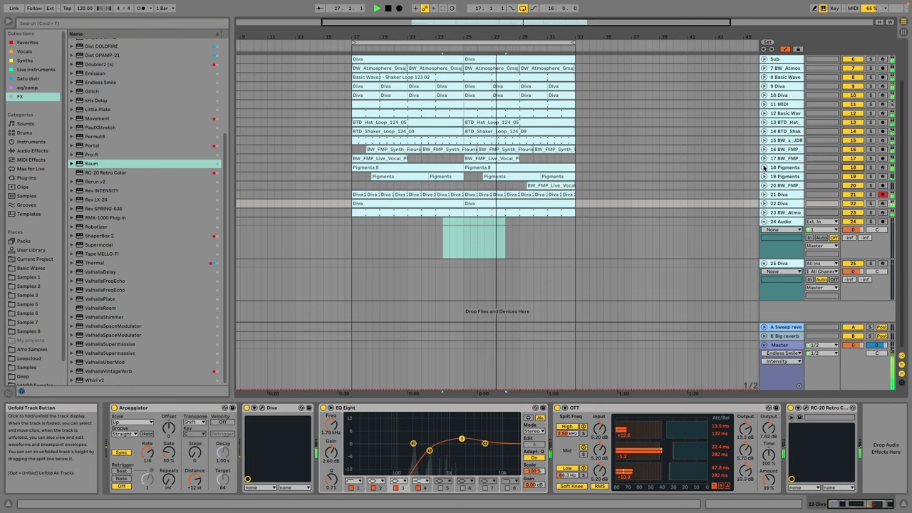
Step: Move the opening half bar of the Pigments clip on track 18 to the loop's end, placing the closing fragments at 32.1.1–33.1.1
{"action": "left_click", "coordinate": [764, 167]}
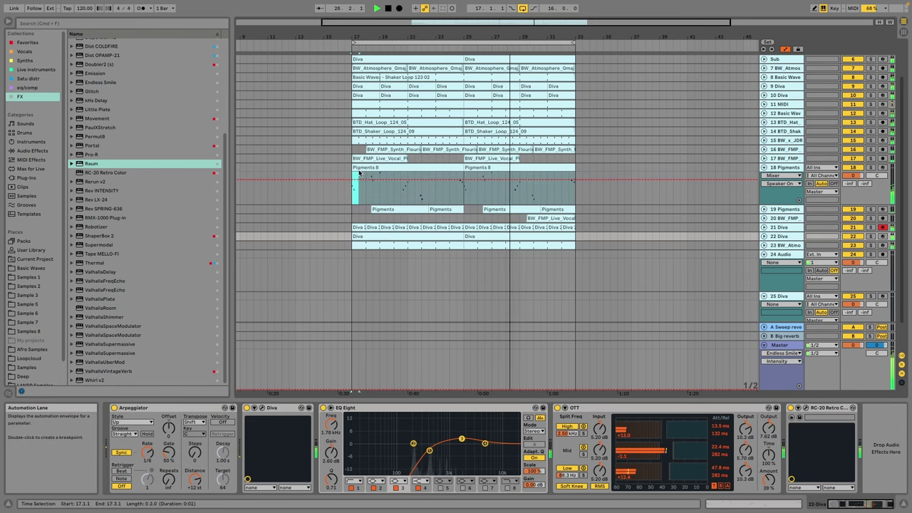
{"action": "left_click", "coordinate": [361, 170]}
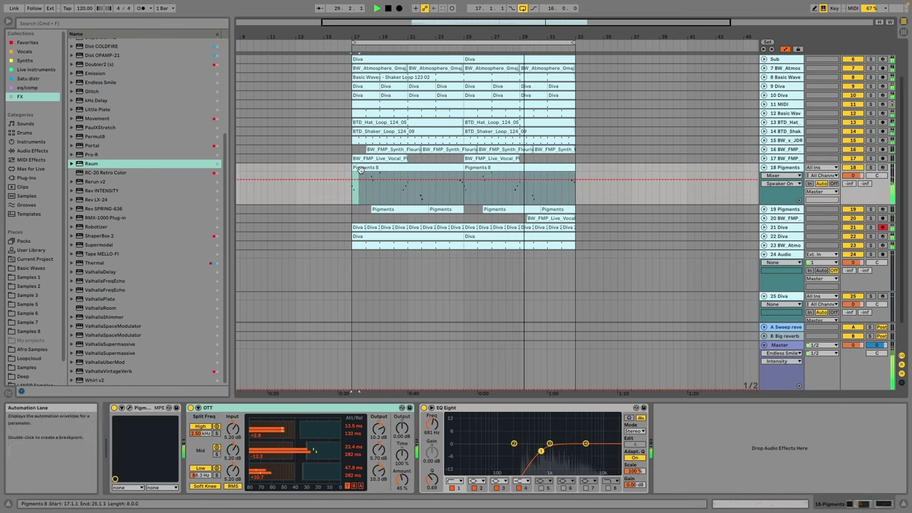
{"action": "left_click_drag", "start_coordinate": [355, 169], "coordinate": [580, 186]}
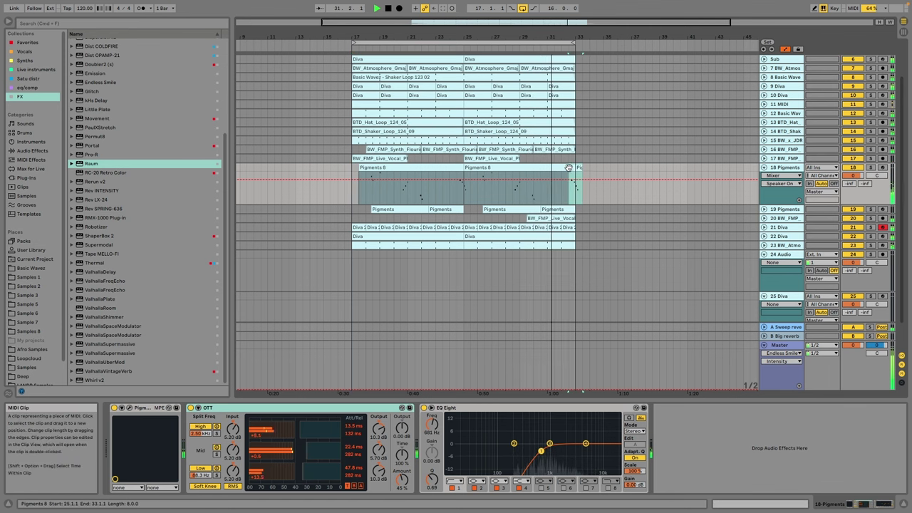
{"action": "left_click_drag", "start_coordinate": [569, 167], "coordinate": [562, 169]}
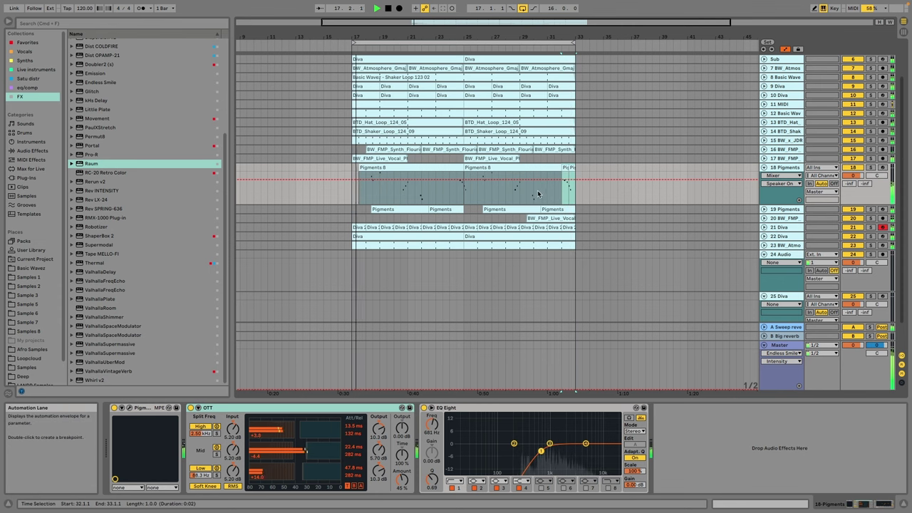
Step: Deactivate the Pigments clips from 17.3.1 to 30.3.1 on track 18 and move the phrase before bar 32 to around bar 25
{"action": "left_click_drag", "start_coordinate": [542, 192], "coordinate": [358, 167]}
{"action": "key", "text": "0"}
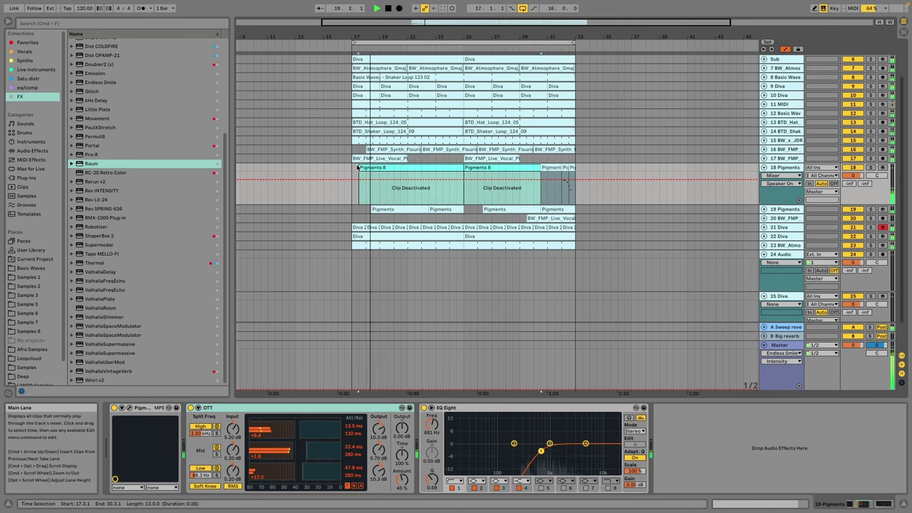
{"action": "left_click", "coordinate": [566, 181]}
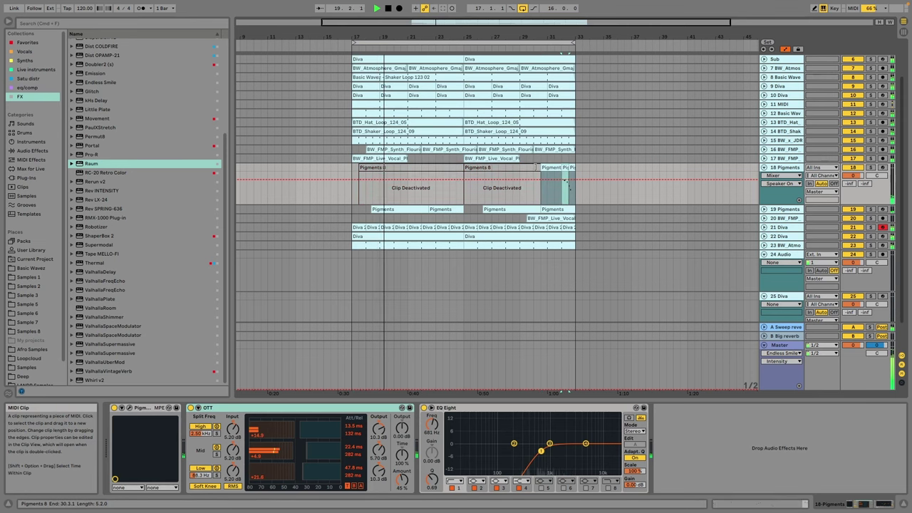
{"action": "left_click_drag", "start_coordinate": [542, 169], "coordinate": [466, 174]}
{"action": "left_click", "coordinate": [578, 169]}
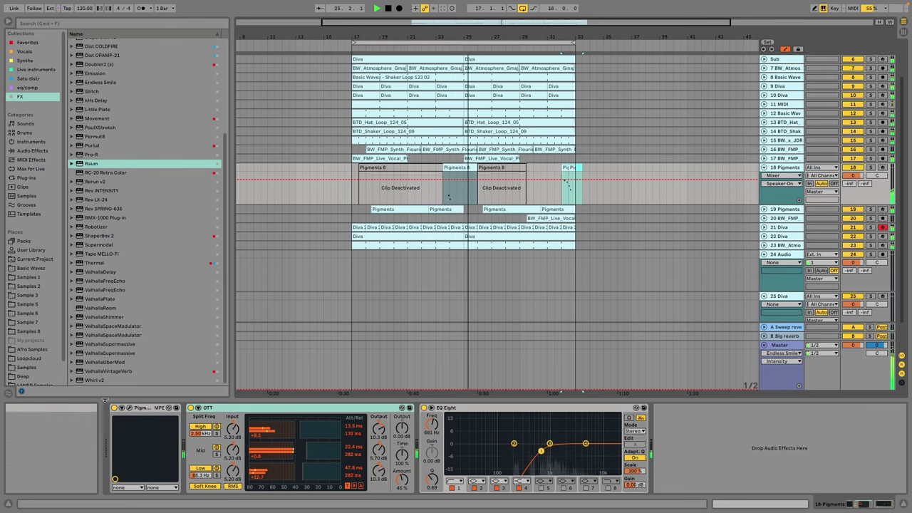
Step: Lengthen the attack of the VCA envelope in the Pigments synth on track 18
{"action": "left_click", "coordinate": [129, 408]}
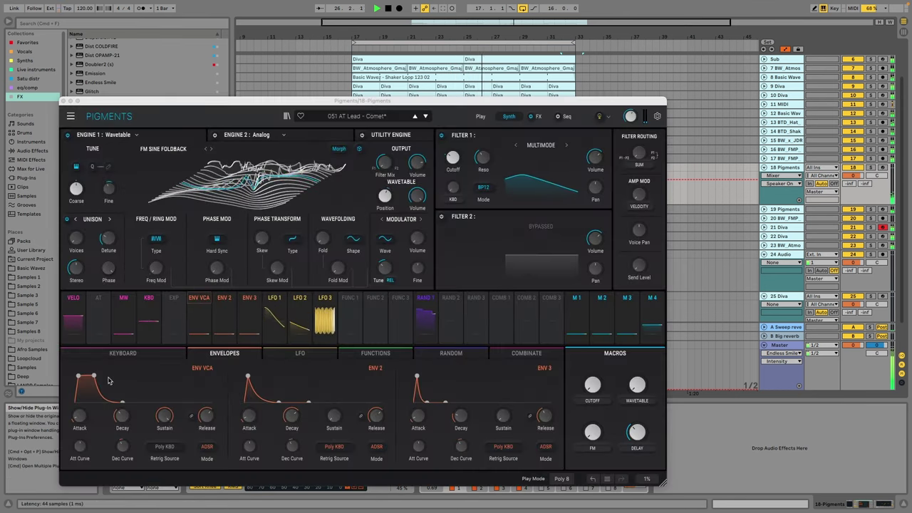
{"action": "left_click_drag", "start_coordinate": [80, 380], "coordinate": [87, 377]}
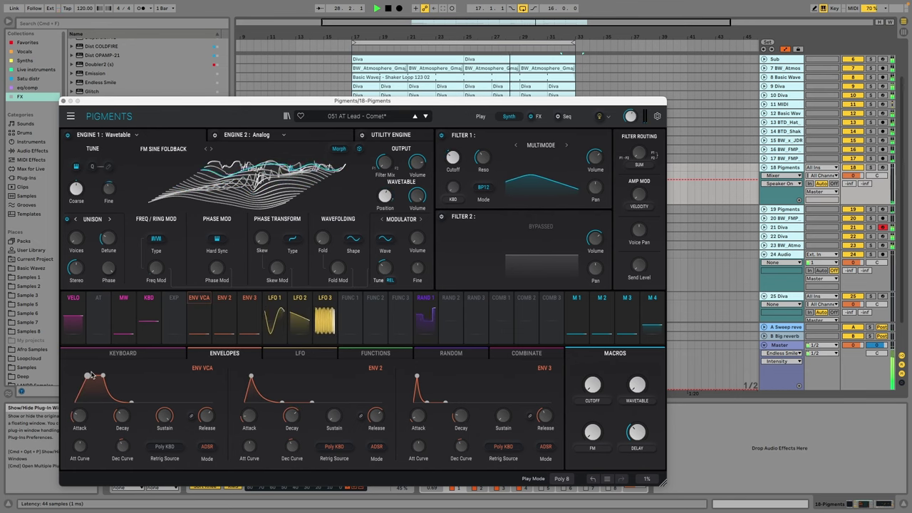
{"action": "left_click", "coordinate": [63, 100]}
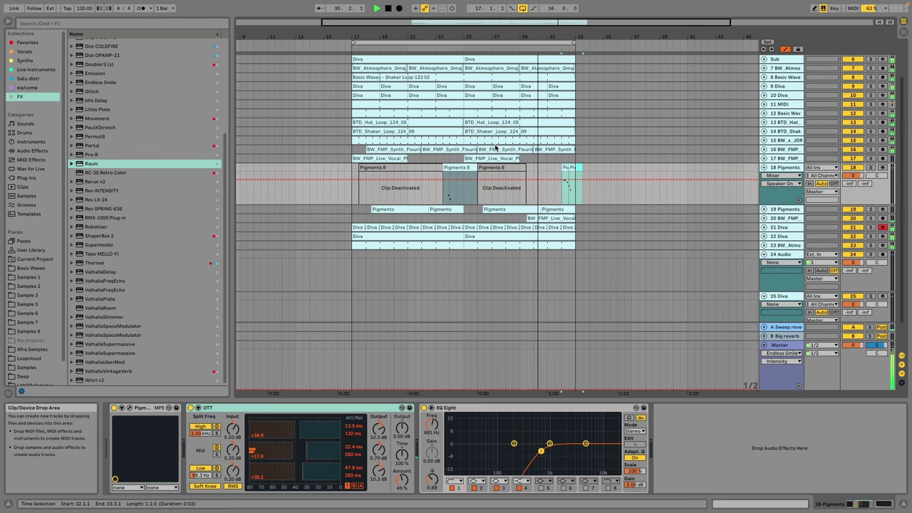
Step: Remove the Pigments fragment extending past bar 33 on track 18 and fold the track
{"action": "left_click", "coordinate": [563, 169]}
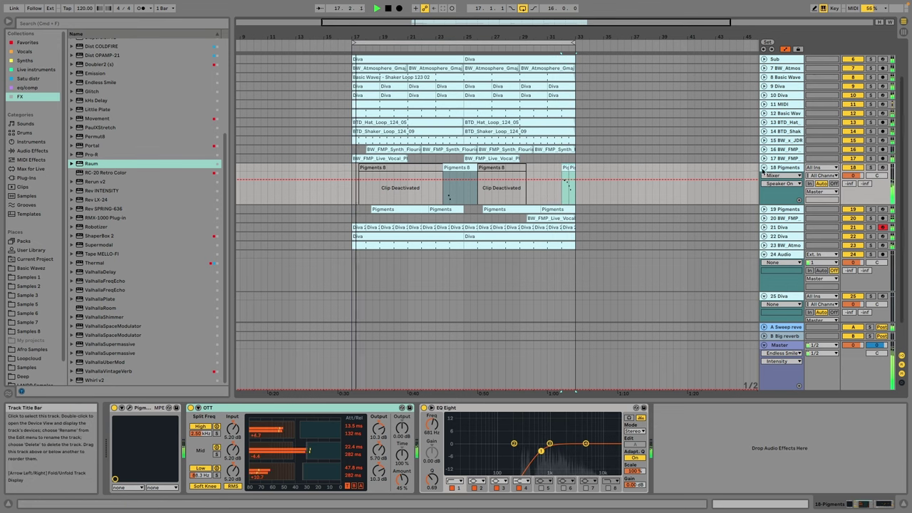
{"action": "left_click", "coordinate": [764, 167]}
{"action": "left_click", "coordinate": [763, 159]}
{"action": "left_click", "coordinate": [764, 159]}
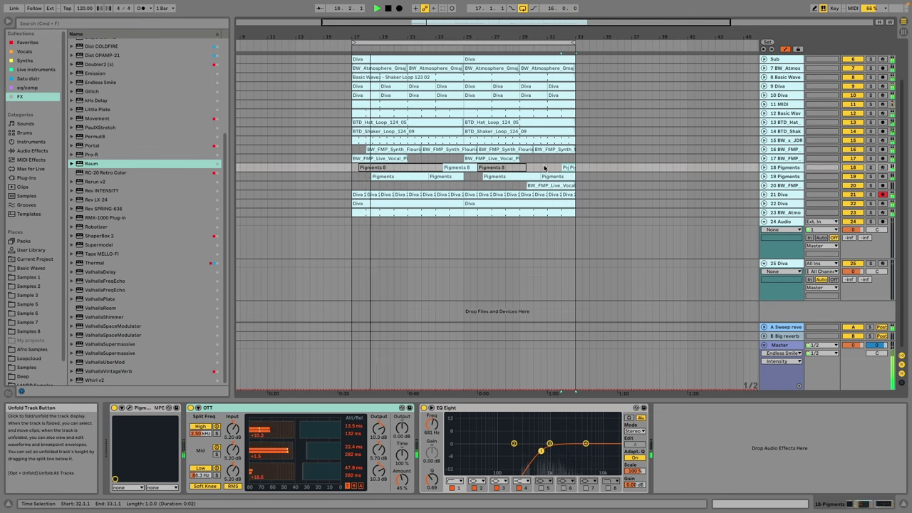
Step: Stop playback, select audio track 24 and open the Samples 8 folder in the browser
{"action": "left_click", "coordinate": [495, 157]}
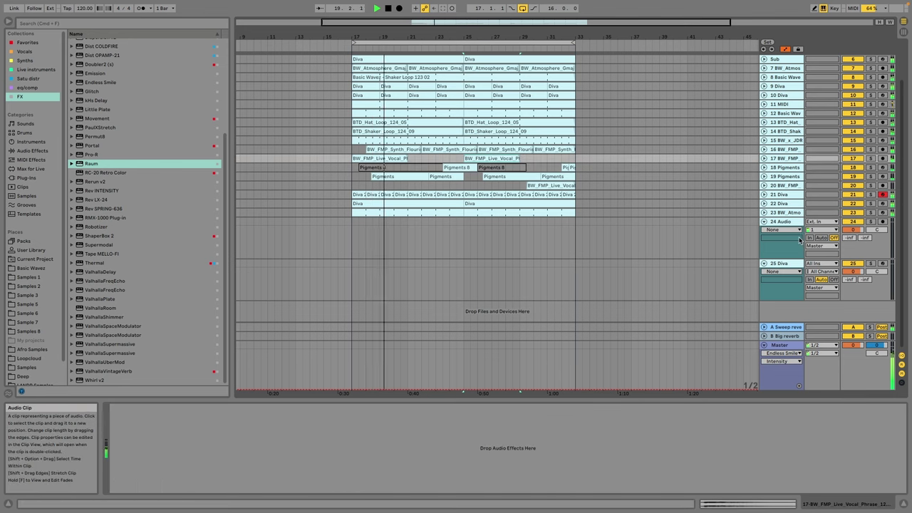
{"action": "key", "text": "space"}
{"action": "scroll", "coordinate": [544, 147], "scroll_direction": "up", "scroll_amount": 3}
{"action": "scroll", "coordinate": [579, 118], "scroll_direction": "down", "scroll_amount": 3}
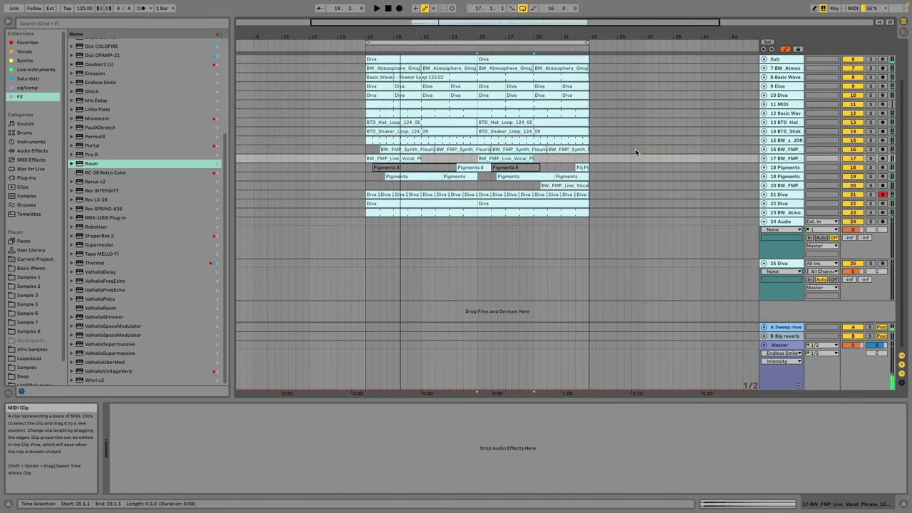
{"action": "left_click", "coordinate": [789, 222]}
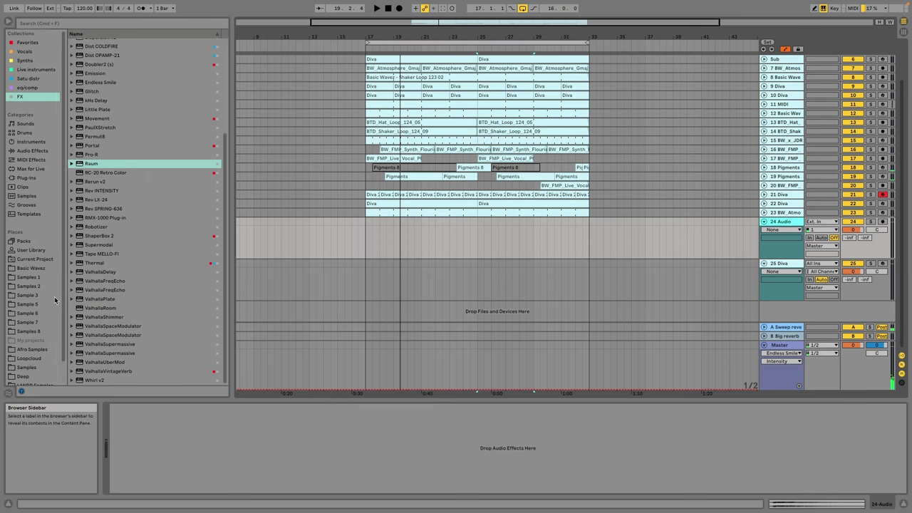
{"action": "left_click", "coordinate": [34, 322]}
{"action": "left_click", "coordinate": [33, 331]}
Step: Select the bar 17–33 loop across all tracks down to track 23 and duplicate it repeatedly until bar 161
{"action": "scroll", "coordinate": [528, 164], "scroll_direction": "up", "scroll_amount": 3}
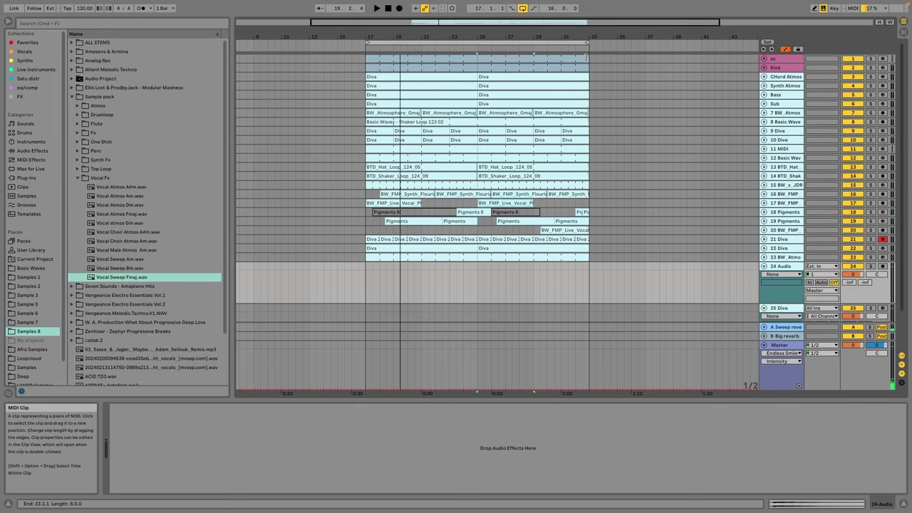
{"action": "left_click_drag", "start_coordinate": [590, 57], "coordinate": [358, 261]}
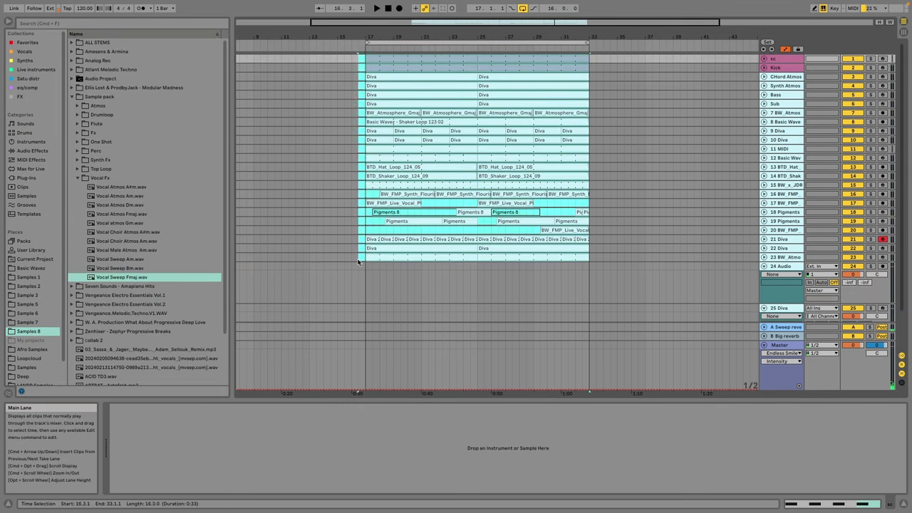
{"action": "key", "text": "ctrl+d"}
{"action": "key", "text": "ctrl+d"}
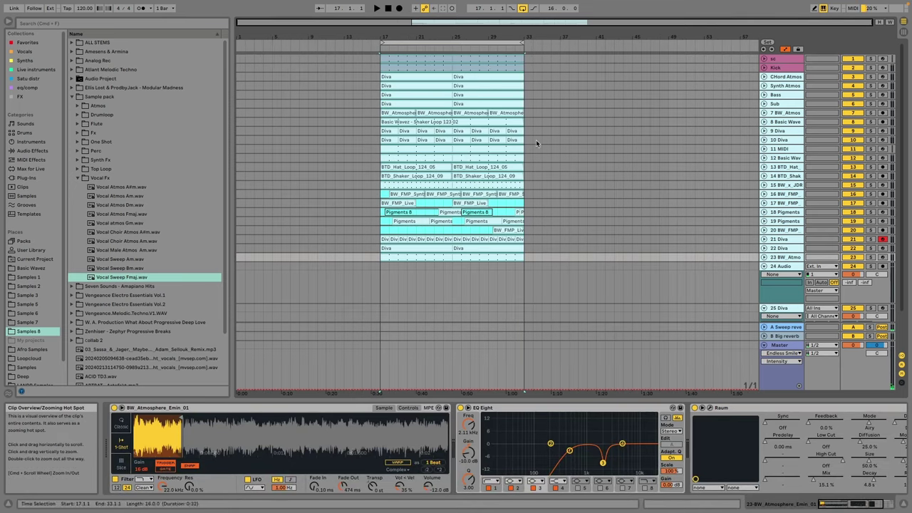
{"action": "key", "text": "ctrl+d"}
{"action": "key", "text": "ctrl+d"}
{"action": "key", "text": "ctrl+d"}
{"action": "key", "text": "ctrl+d"}
{"action": "key", "text": "ctrl+d"}
{"action": "key", "text": "ctrl+d"}
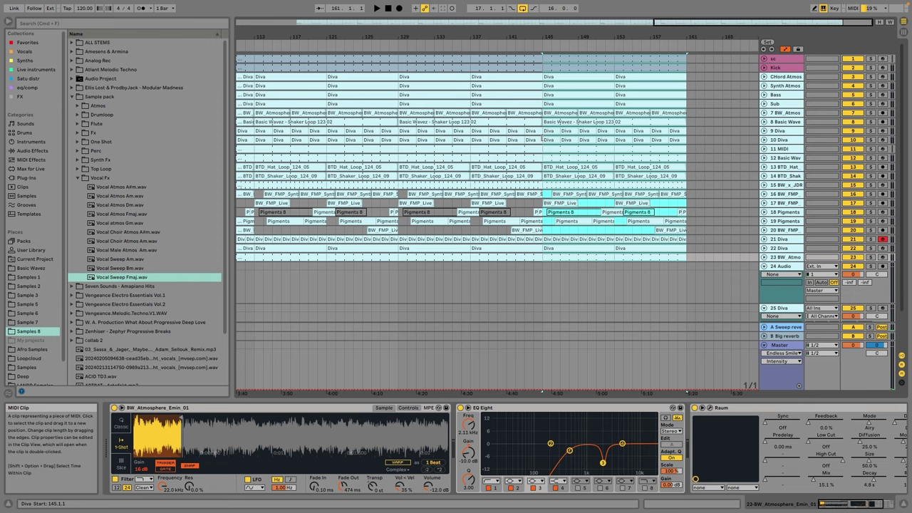
Step: Duplicate the selected 16-bar loop across the tracks until bar 193
{"action": "key", "text": "ctrl+d"}
{"action": "key", "text": "ctrl+d"}
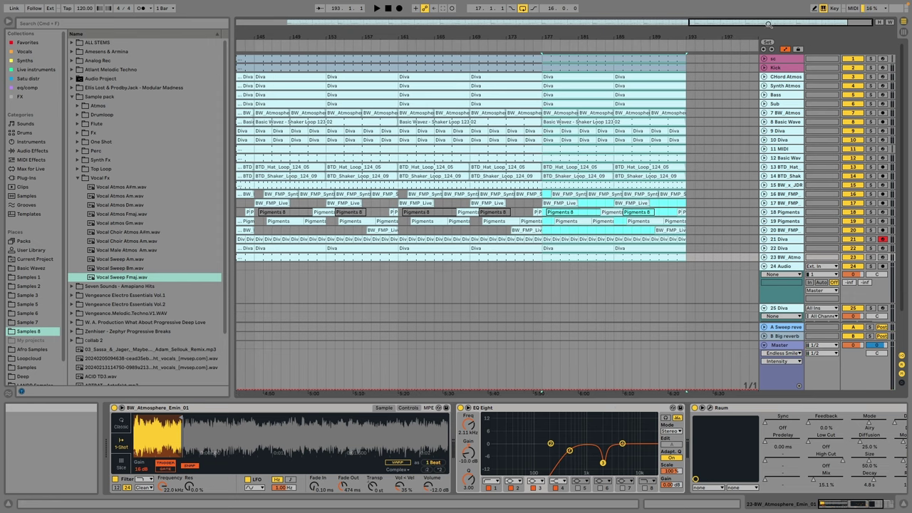
{"action": "left_click_drag", "start_coordinate": [770, 24], "coordinate": [1, 47]}
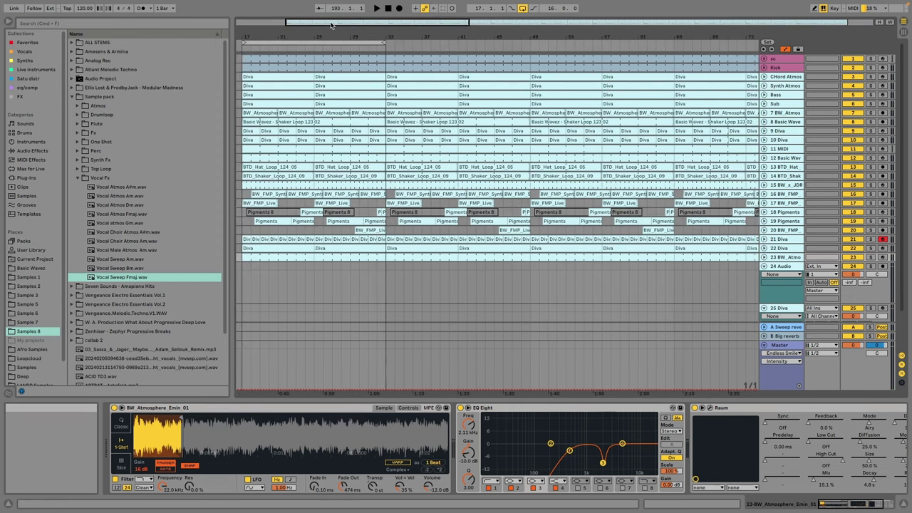
Step: Copy the bar 17–33 loop of all tracks to the start of the arrangement at bar 1
{"action": "left_click_drag", "start_coordinate": [331, 25], "coordinate": [55, 53]}
{"action": "left_click_drag", "start_coordinate": [376, 259], "coordinate": [513, 44]}
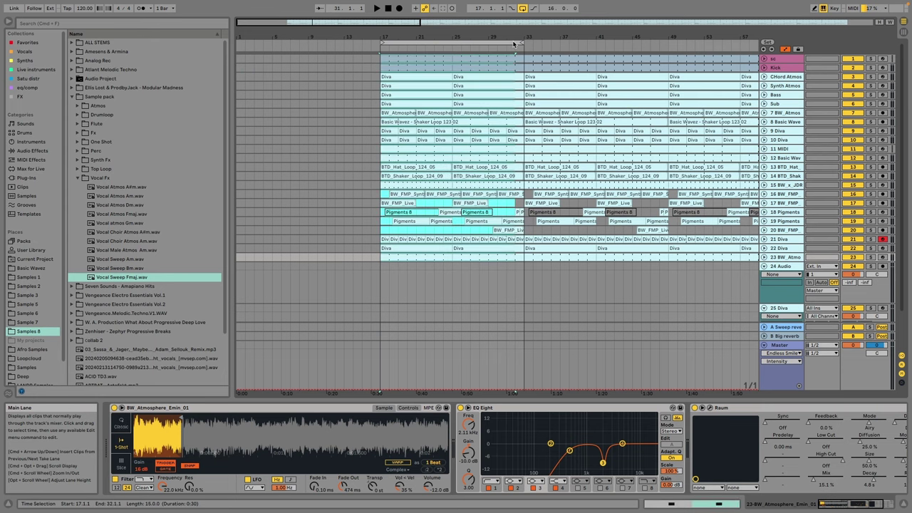
{"action": "left_click", "coordinate": [514, 60]}
{"action": "left_click_drag", "start_coordinate": [338, 68], "coordinate": [344, 57]}
Step: Delete the clips on tracks 13–24 in bars 1–33 and on tracks 11–12 in bars 1–17, with playback running
{"action": "left_click_drag", "start_coordinate": [238, 273], "coordinate": [523, 177]}
{"action": "key", "text": "Delete"}
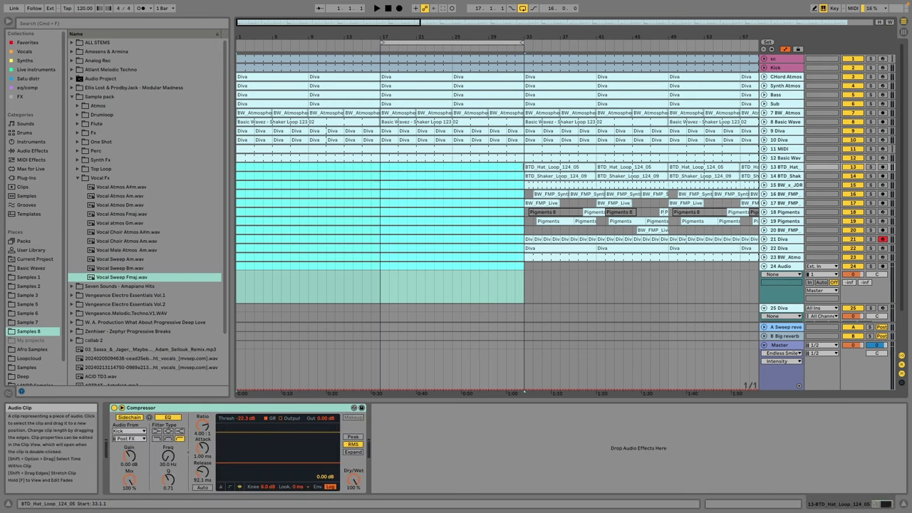
{"action": "left_click", "coordinate": [237, 166]}
{"action": "key", "text": "space"}
{"action": "left_click_drag", "start_coordinate": [238, 167], "coordinate": [366, 155]}
Step: Move the Basic Wavez Shaker Loop track directly below the MIDI track and remove its clip in bars 1–17
{"action": "left_click", "coordinate": [795, 121]}
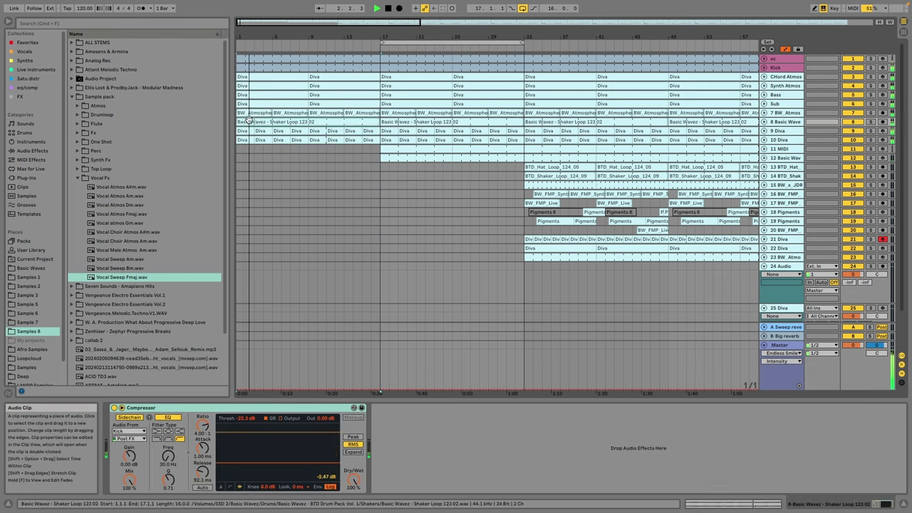
{"action": "left_click_drag", "start_coordinate": [795, 121], "coordinate": [779, 148]}
{"action": "left_click", "coordinate": [330, 123]}
Step: Delete the Diva clips on track 8 in bars 1–17
{"action": "left_click", "coordinate": [243, 122]}
{"action": "key", "text": "Delete"}
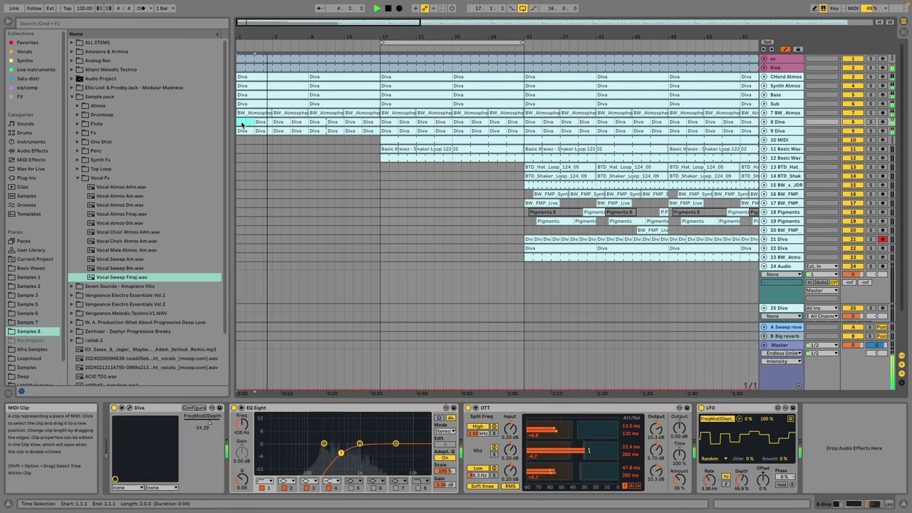
{"action": "left_click_drag", "start_coordinate": [243, 122], "coordinate": [375, 124]}
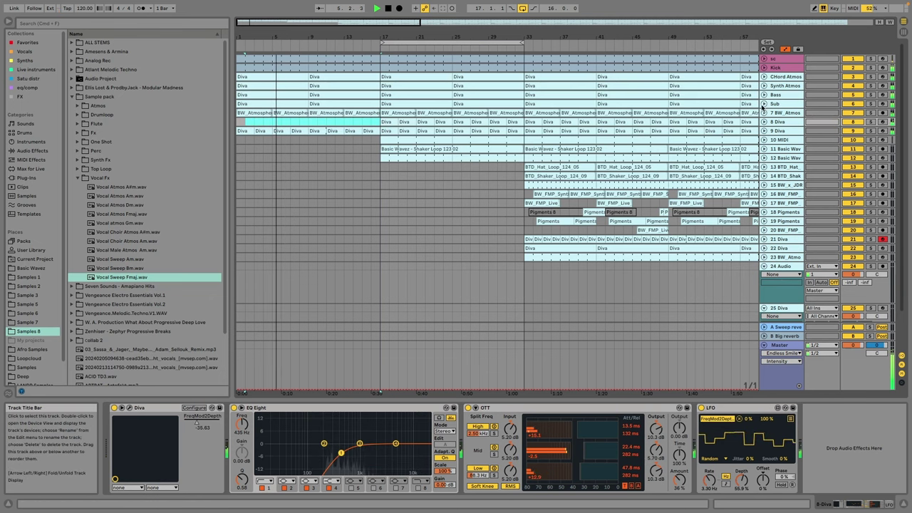
Step: Unfold Diva track 8 and expose the synth's filter cutoff frequency as its automation lane
{"action": "left_click", "coordinate": [764, 122]}
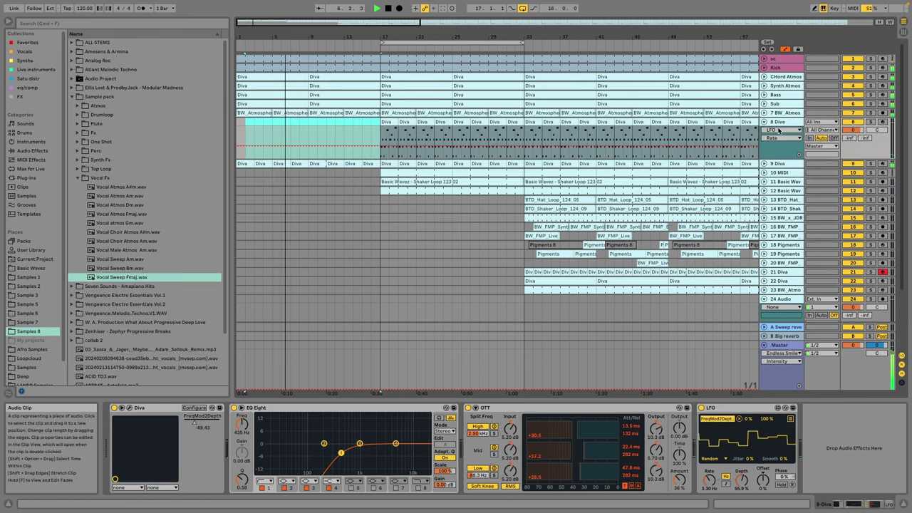
{"action": "left_click", "coordinate": [130, 408]}
{"action": "left_click", "coordinate": [395, 167]}
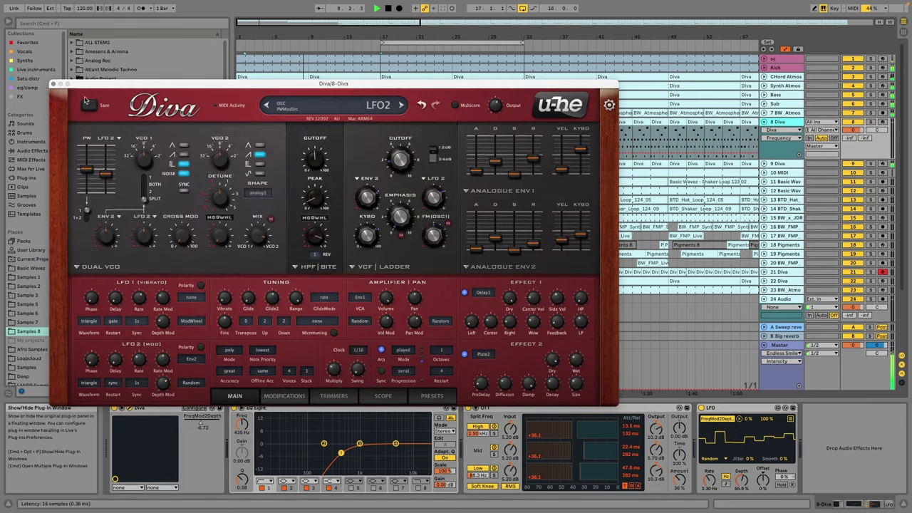
{"action": "left_click", "coordinate": [54, 84]}
Step: Draw a rising Diva Frequency automation ramp on track 8 from bar 17 to bar 33, dropping back at bar 33
{"action": "left_click", "coordinate": [381, 154]}
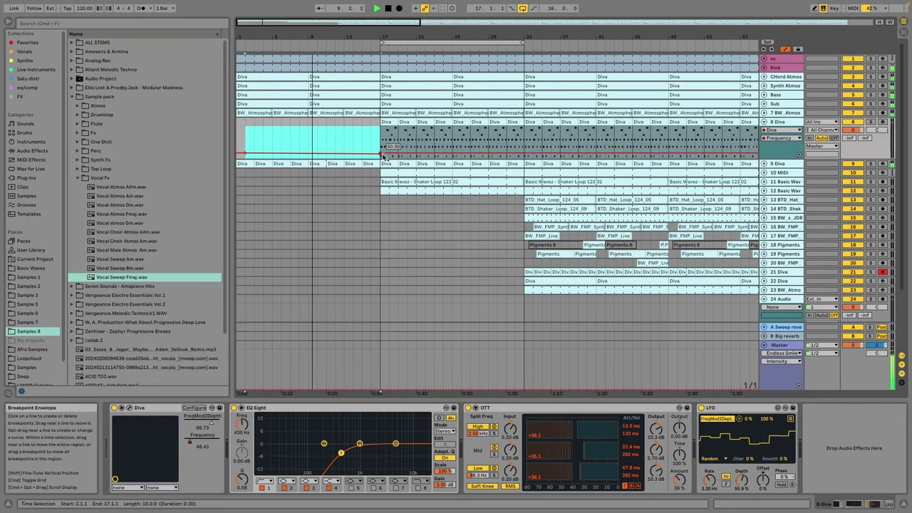
{"action": "left_click", "coordinate": [380, 154]}
{"action": "key", "text": "space"}
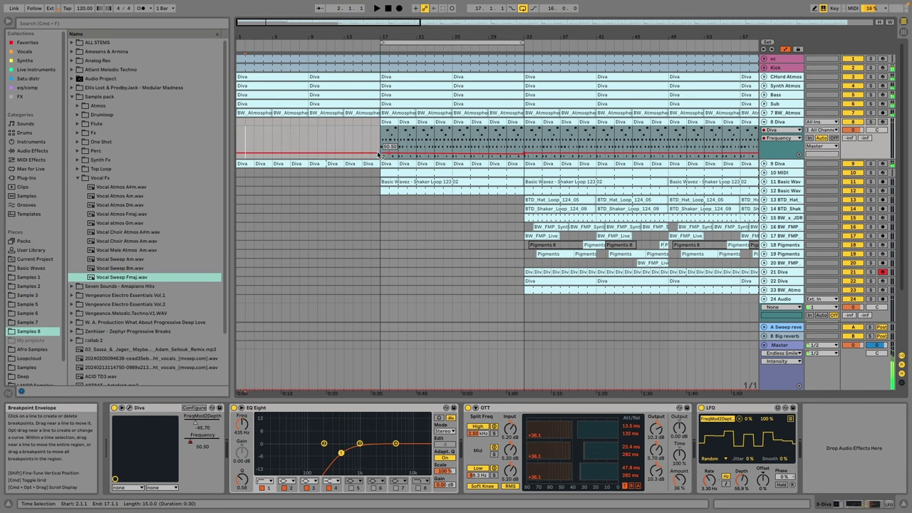
{"action": "left_click_drag", "start_coordinate": [522, 154], "coordinate": [523, 139]}
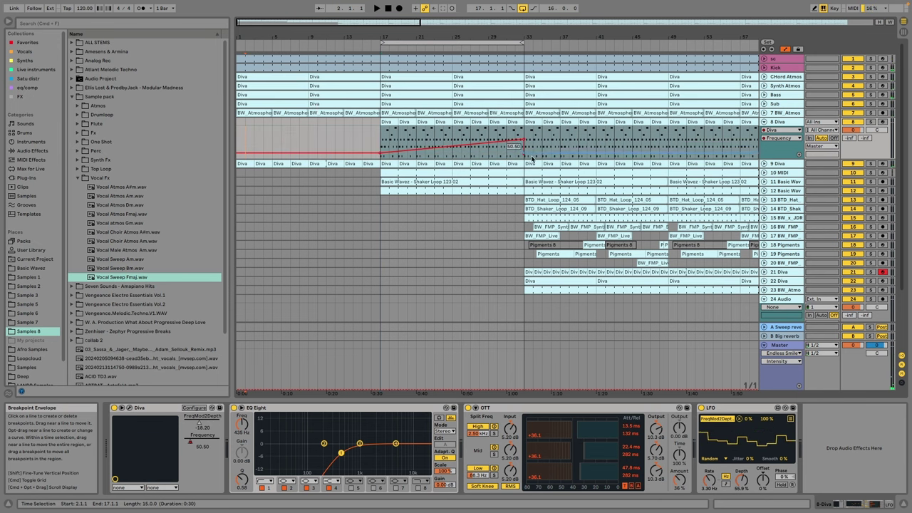
Step: Select audio track 24 and open the FX collection in the browser
{"action": "left_click", "coordinate": [542, 244]}
{"action": "left_click", "coordinate": [554, 262]}
{"action": "left_click", "coordinate": [541, 236]}
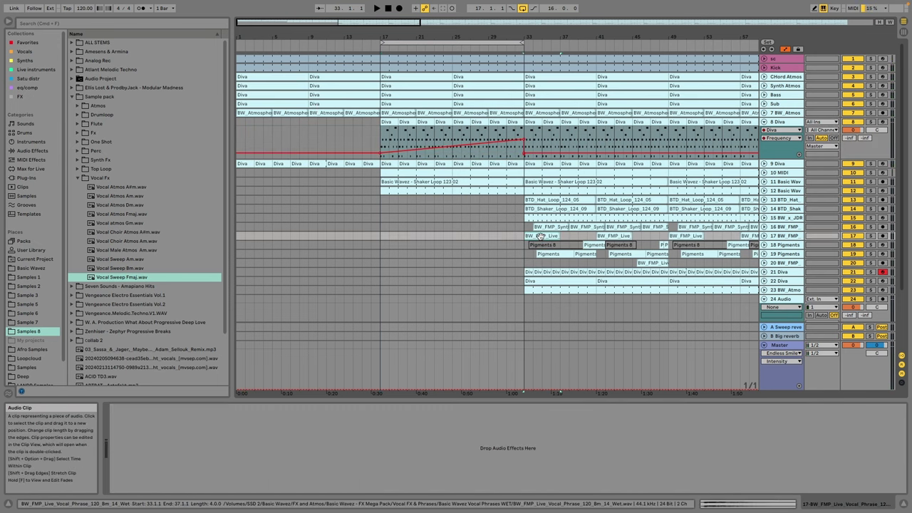
{"action": "left_click", "coordinate": [782, 291]}
{"action": "left_click", "coordinate": [787, 299]}
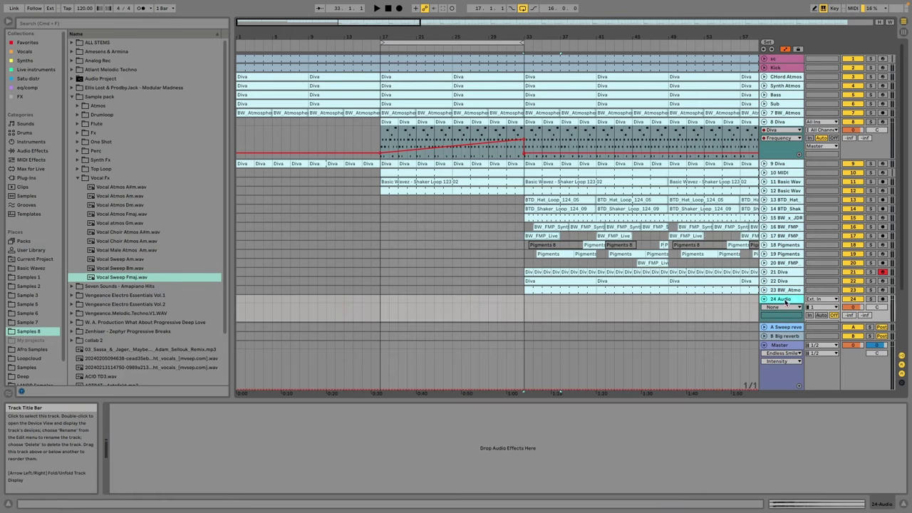
{"action": "left_click", "coordinate": [20, 97]}
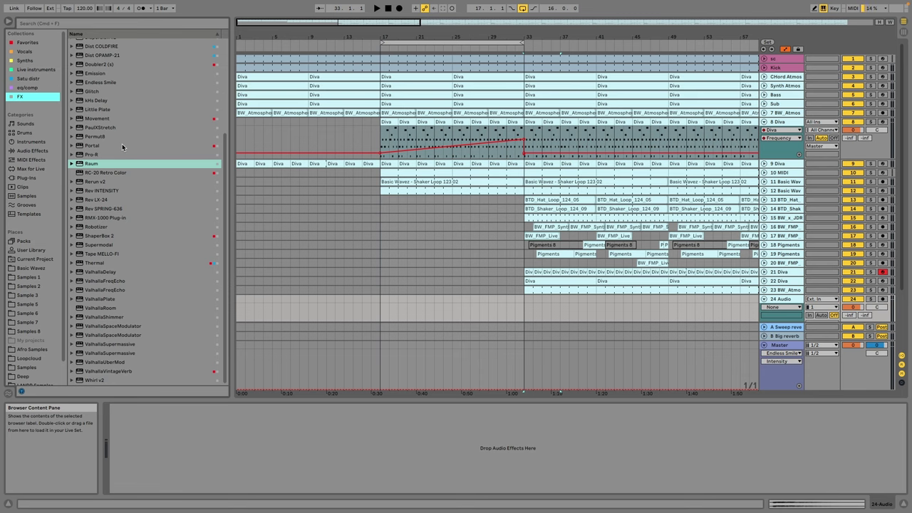
{"action": "scroll", "coordinate": [117, 144], "scroll_direction": "up", "scroll_amount": 3}
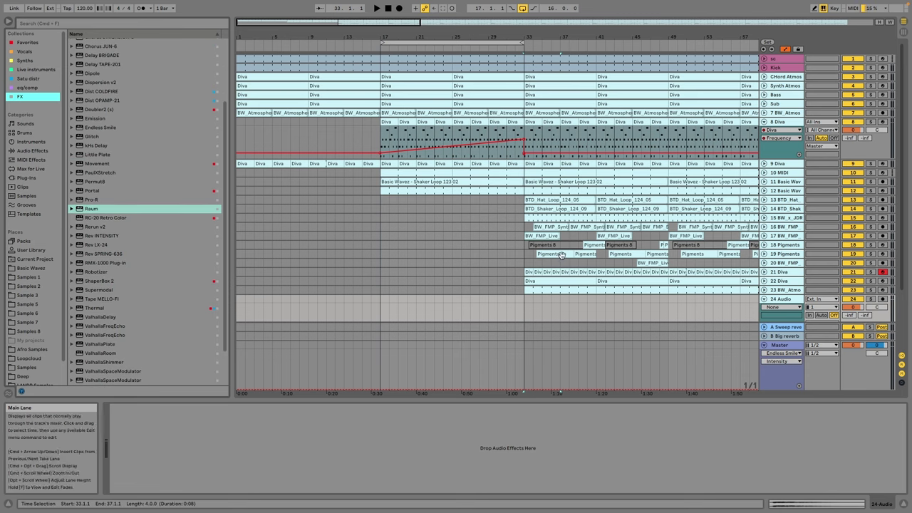
Step: Consolidate the BW_FMP_Live vocal phrase clip at bar 33 on track 17
{"action": "left_click", "coordinate": [540, 235]}
{"action": "double_click", "coordinate": [539, 235]}
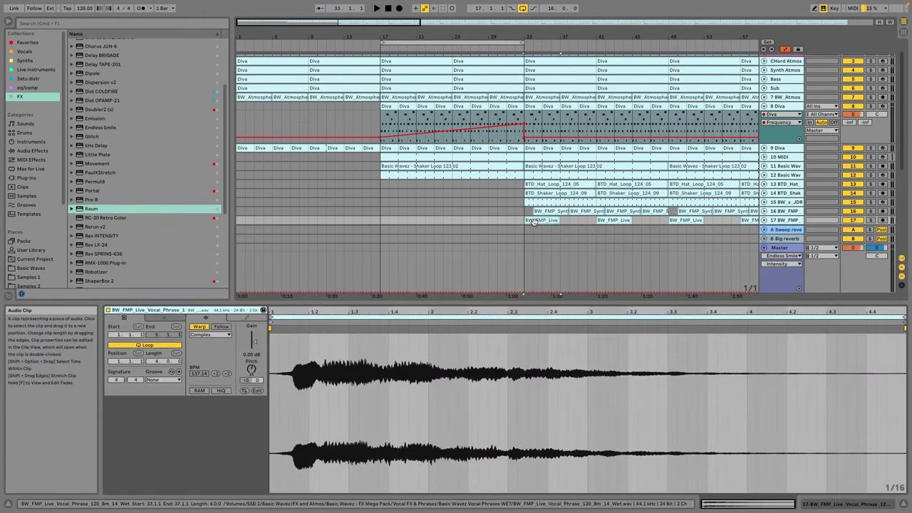
{"action": "key", "text": "super+j"}
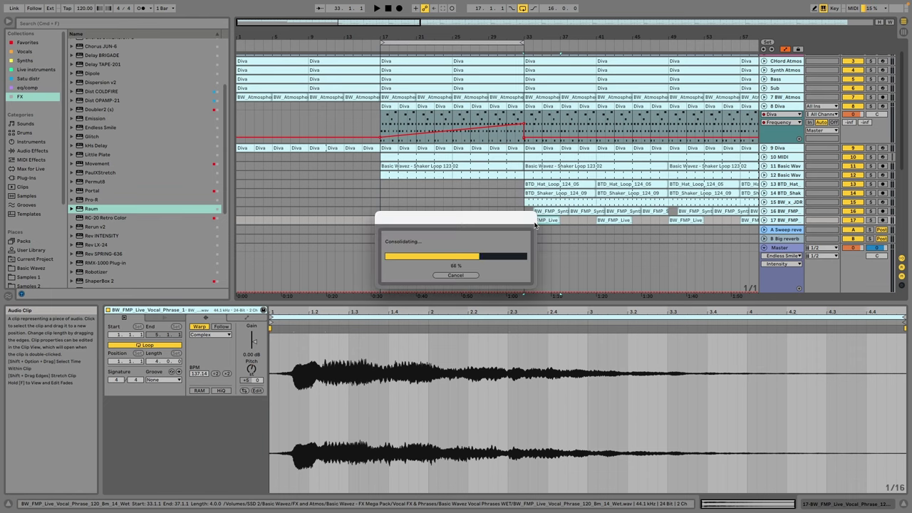
Step: Load PaulXStretch from the FX collection onto audio track 24
{"action": "scroll", "coordinate": [605, 188], "scroll_direction": "down", "scroll_amount": 5}
{"action": "left_click", "coordinate": [786, 139]}
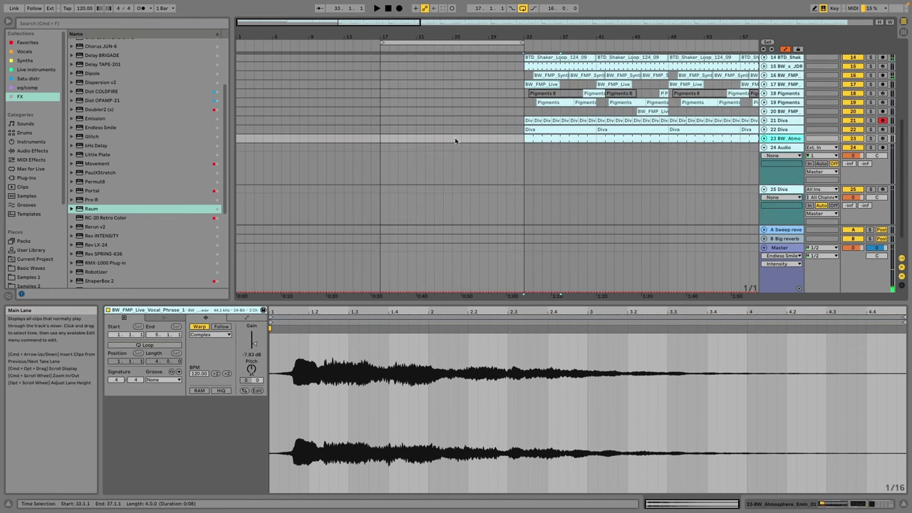
{"action": "left_click", "coordinate": [790, 147]}
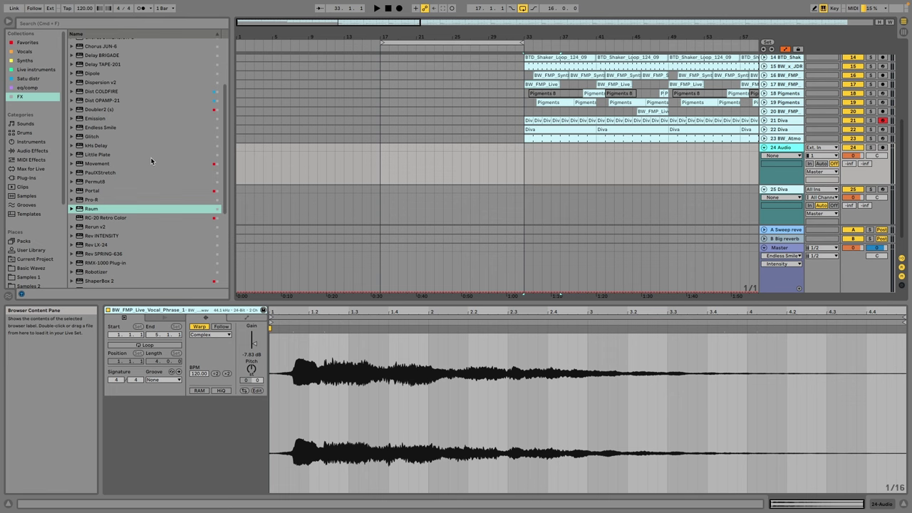
{"action": "left_click", "coordinate": [139, 172]}
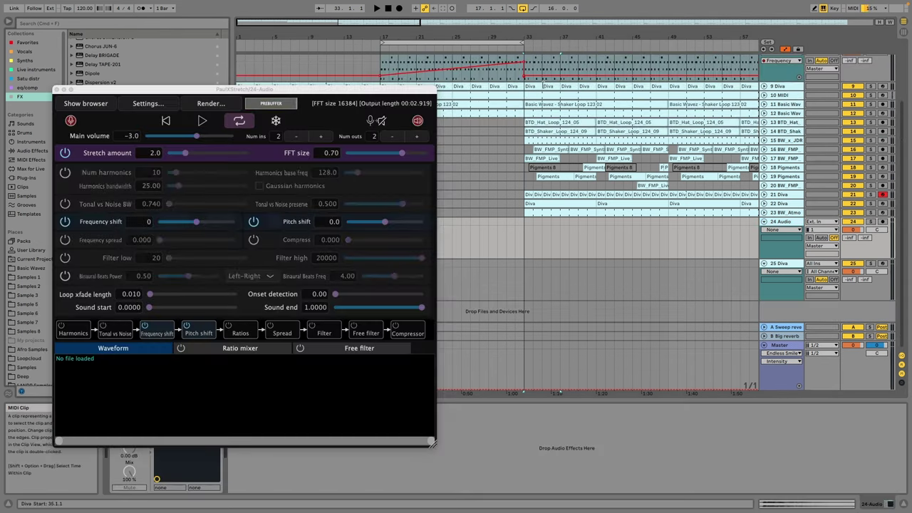
Step: Load the consolidated vocal phrase from track 17 into PaulXStretch and set the stretch amount to 12.5
{"action": "left_click_drag", "start_coordinate": [543, 158], "coordinate": [283, 417]}
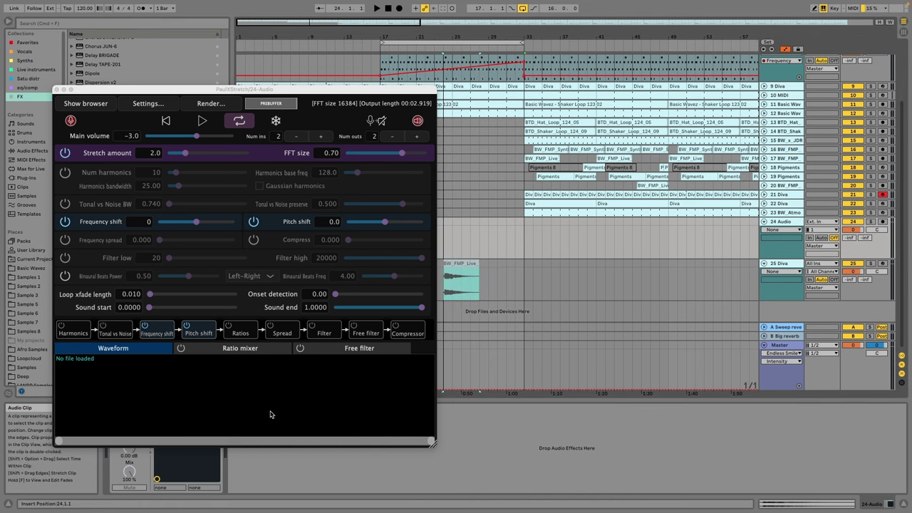
{"action": "left_click_drag", "start_coordinate": [421, 347], "coordinate": [554, 497]}
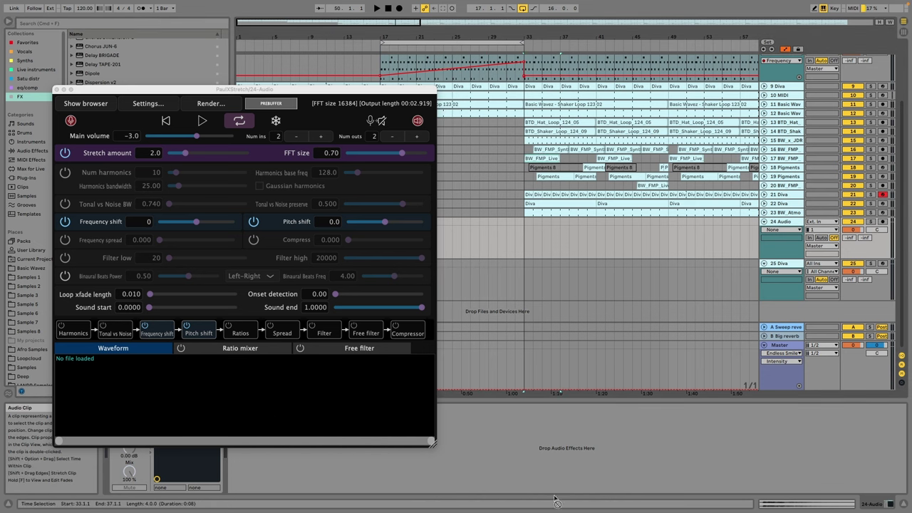
{"action": "left_click_drag", "start_coordinate": [214, 376], "coordinate": [213, 377]}
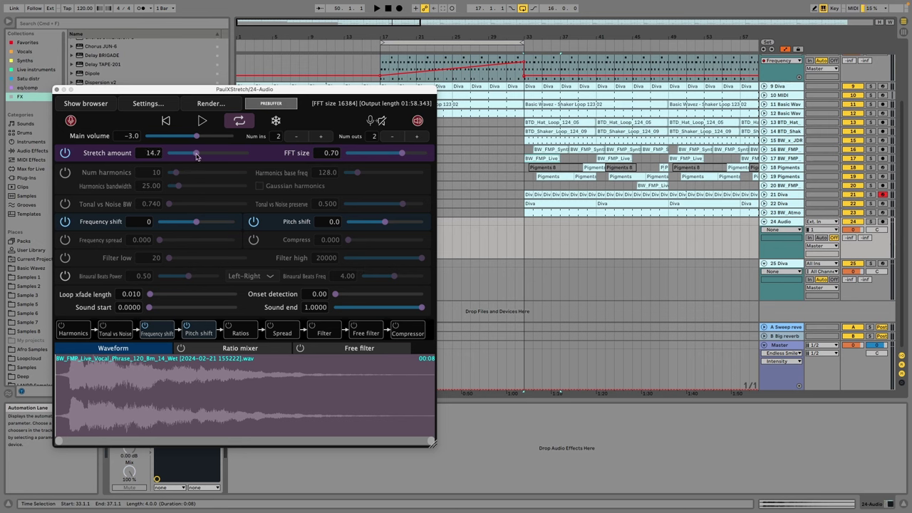
Step: Replace Diva track 25 with a new audio track that takes its input from 24-Audio
{"action": "left_click", "coordinate": [784, 263]}
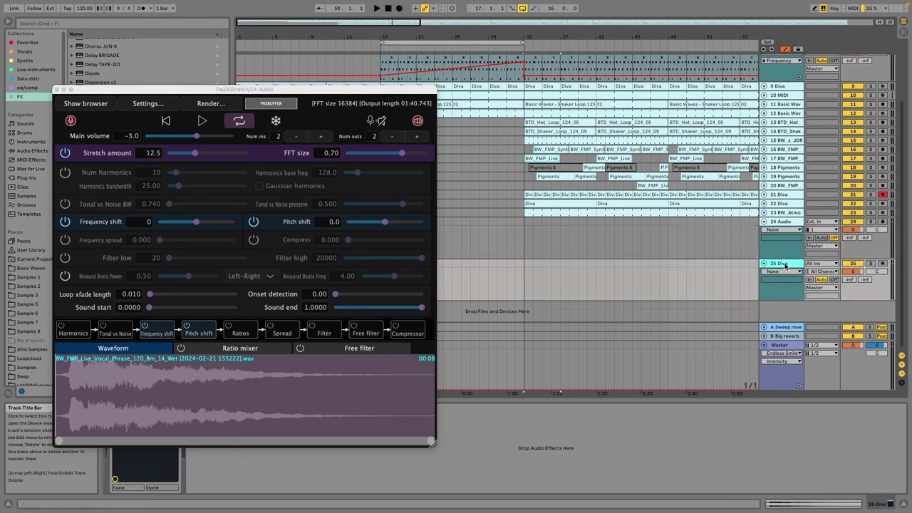
{"action": "key", "text": "Delete"}
{"action": "right_click", "coordinate": [786, 266]}
{"action": "left_click", "coordinate": [798, 268]}
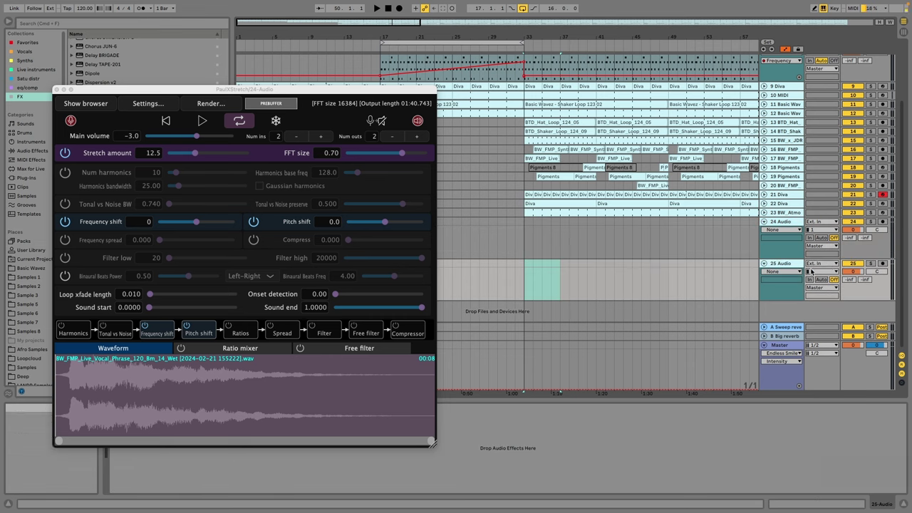
{"action": "left_click", "coordinate": [828, 265]}
{"action": "left_click", "coordinate": [802, 445]}
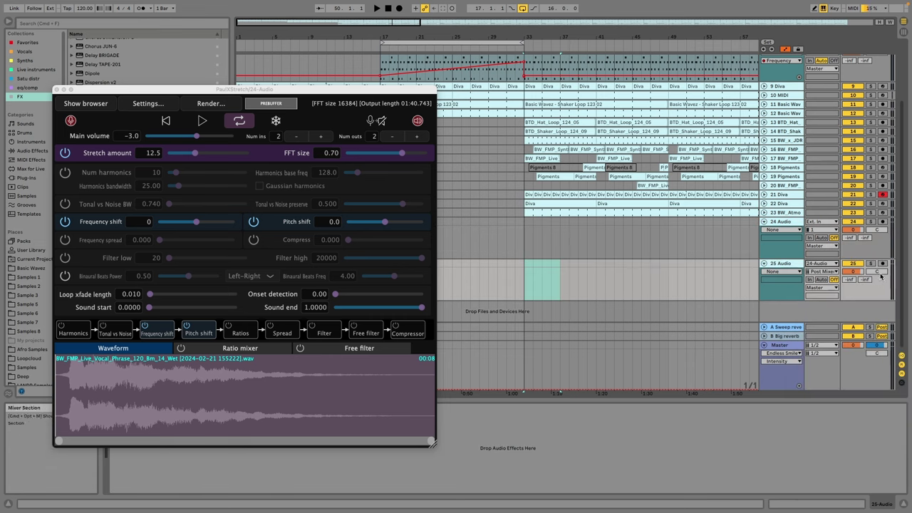
Step: Record the PaulXStretch playback onto armed track 25 from bar 33, and switch off PaulXStretch on track 24
{"action": "left_click", "coordinate": [883, 264]}
{"action": "left_click", "coordinate": [525, 270]}
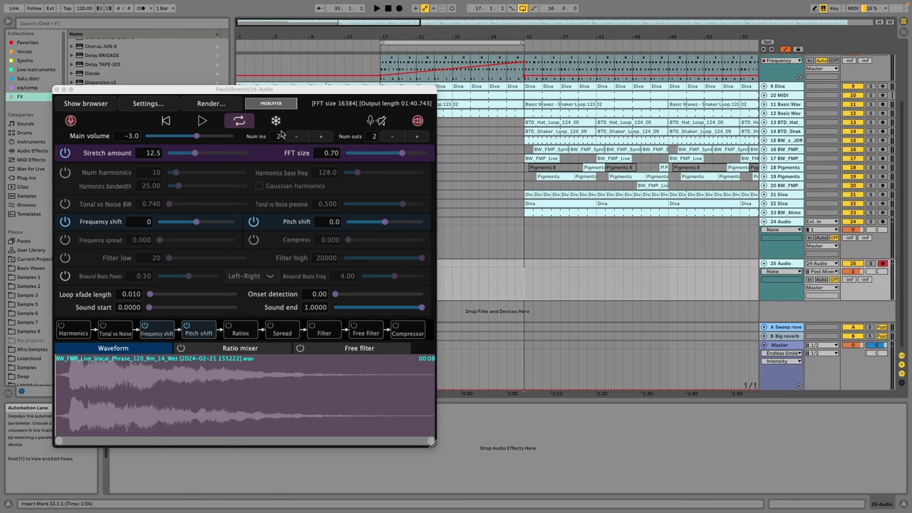
{"action": "left_click", "coordinate": [200, 121]}
{"action": "left_click", "coordinate": [399, 8]}
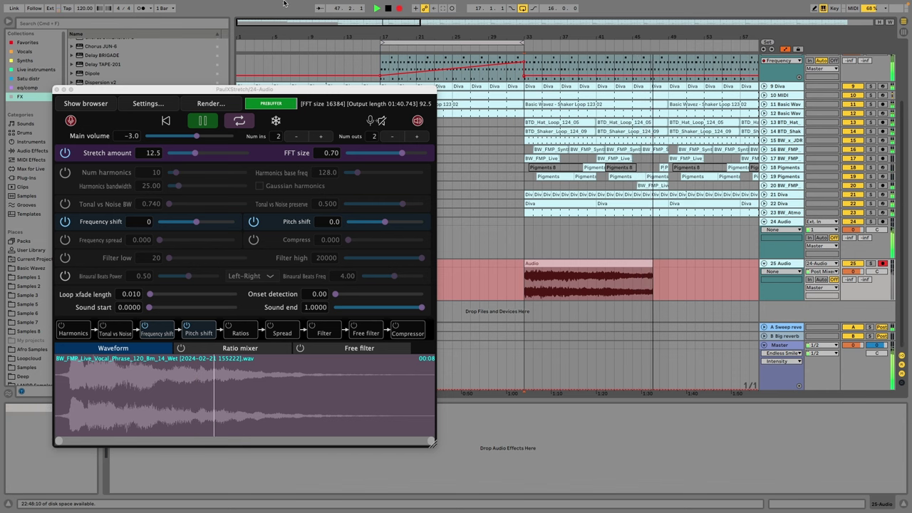
{"action": "left_click", "coordinate": [57, 89]}
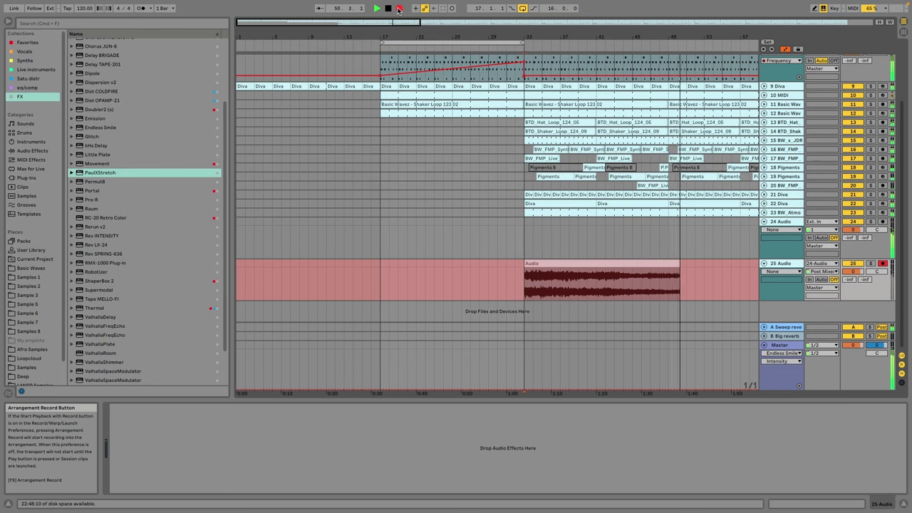
{"action": "left_click", "coordinate": [399, 9]}
{"action": "left_click", "coordinate": [781, 222]}
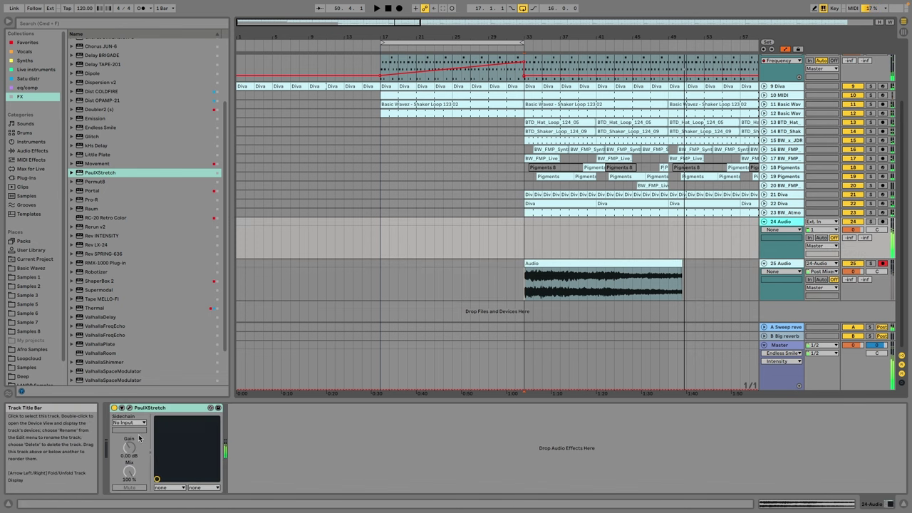
Step: Audition the end of the recorded audio on track 25 and move its bar 45–49 section to bar 1
{"action": "left_click", "coordinate": [672, 285]}
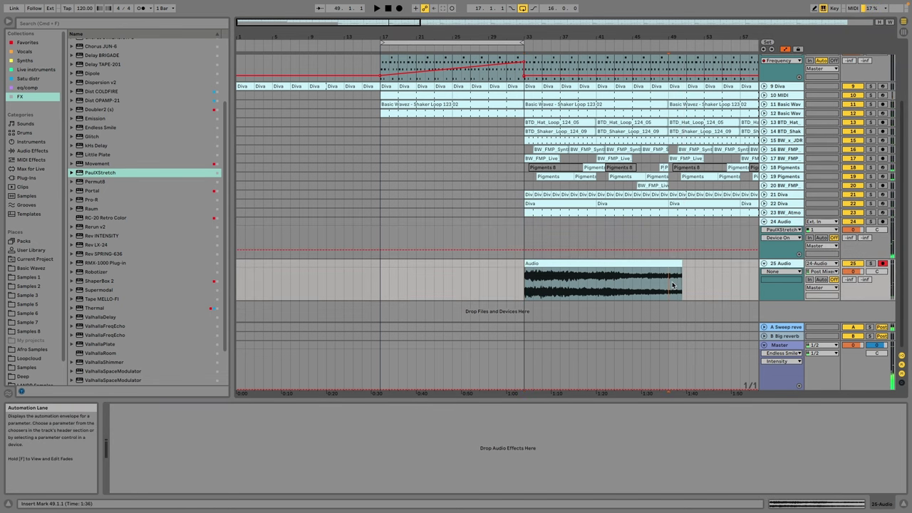
{"action": "left_click_drag", "start_coordinate": [672, 285], "coordinate": [620, 268]}
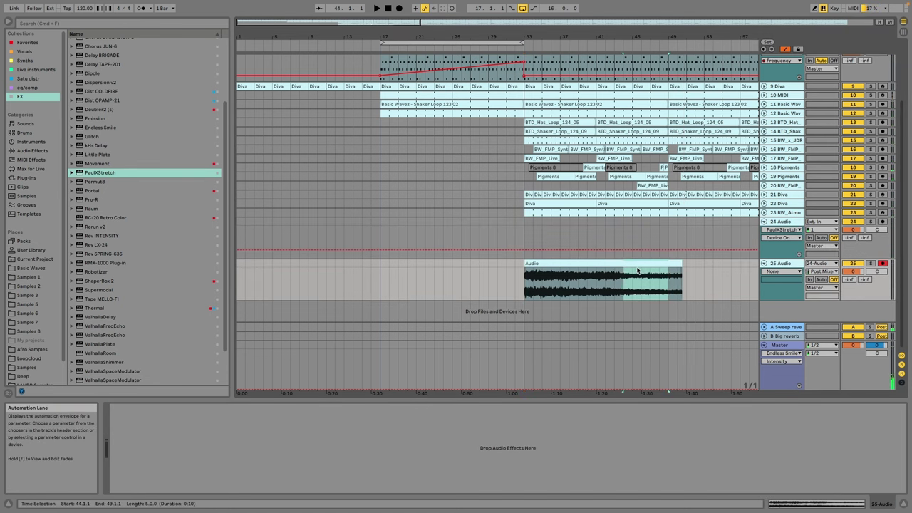
{"action": "key", "text": "space"}
{"action": "key", "text": "space"}
{"action": "left_click_drag", "start_coordinate": [421, 22], "coordinate": [571, 23]}
{"action": "left_click_drag", "start_coordinate": [462, 281], "coordinate": [242, 270]}
Step: Duplicate the four-bar audio clip on track 25 repeatedly up to bar 33 and select the recorded clip that follows
{"action": "key", "text": "super+d"}
{"action": "key", "text": "super+d"}
{"action": "key", "text": "super+d"}
{"action": "key", "text": "super+d"}
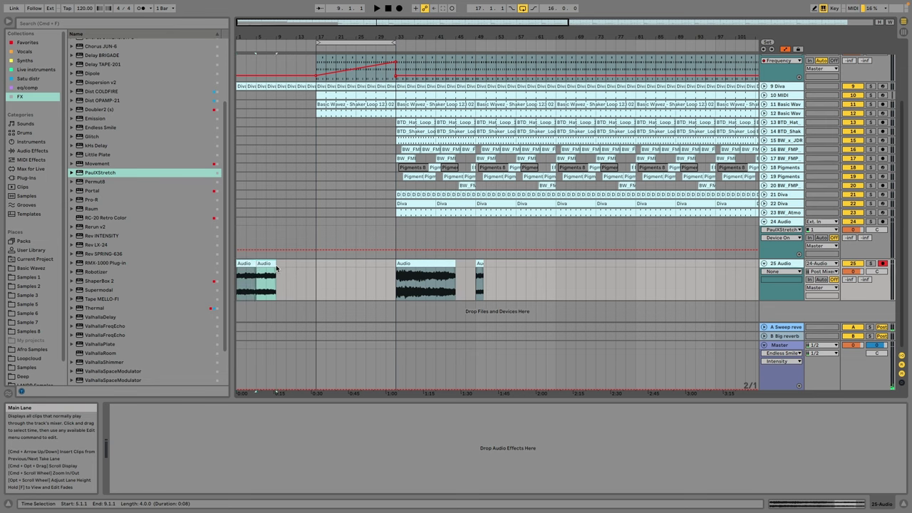
{"action": "key", "text": "super+d"}
{"action": "key", "text": "super+d"}
{"action": "key", "text": "super+d"}
{"action": "left_click", "coordinate": [411, 263]}
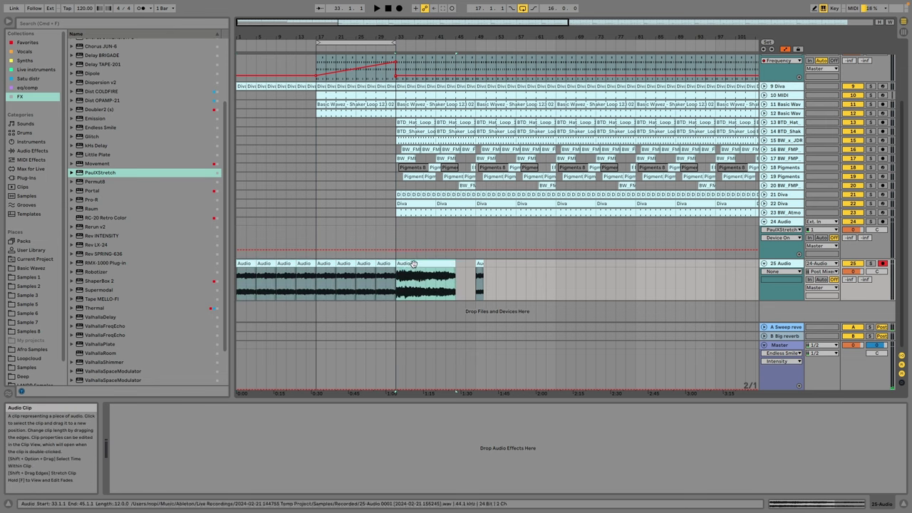
Step: Move the recorded clip at bar 33 to new audio track 26, and add an EQ Eight with a low cut to track 25
{"action": "left_click_drag", "start_coordinate": [412, 263], "coordinate": [413, 315]}
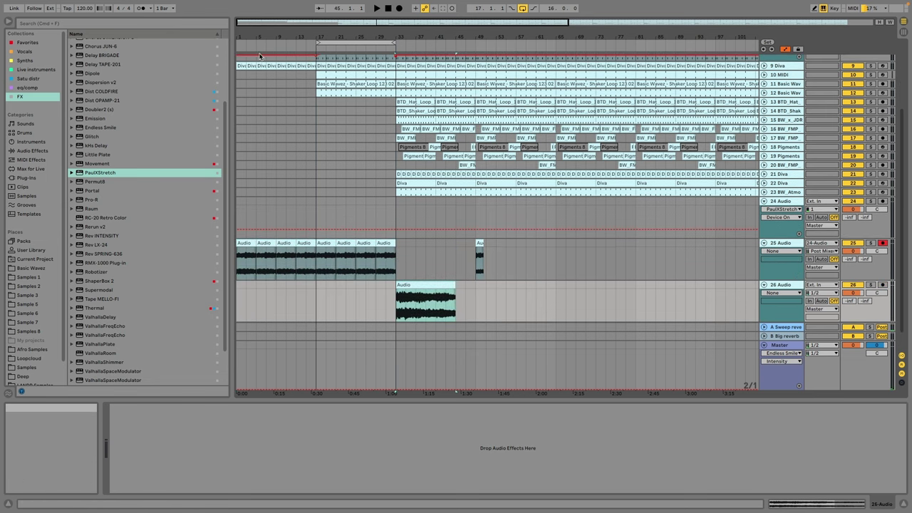
{"action": "left_click", "coordinate": [36, 87]}
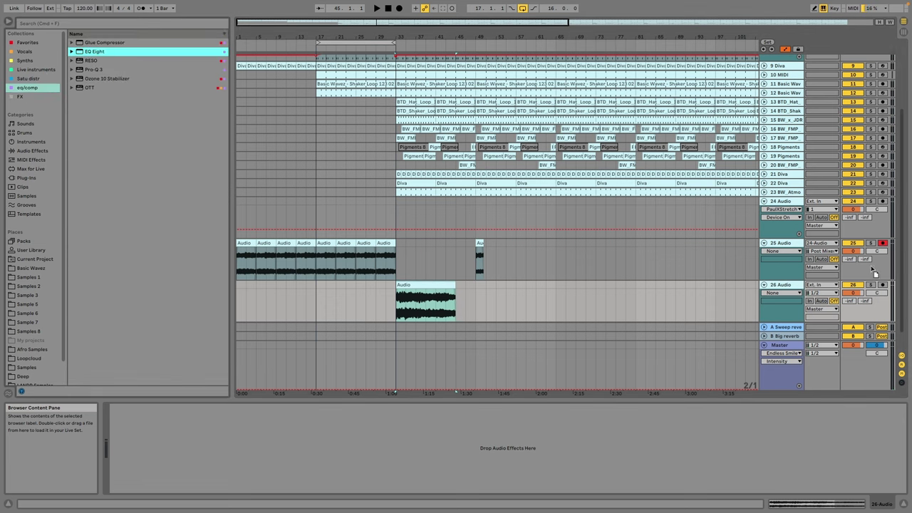
{"action": "left_click_drag", "start_coordinate": [783, 246], "coordinate": [783, 247]}
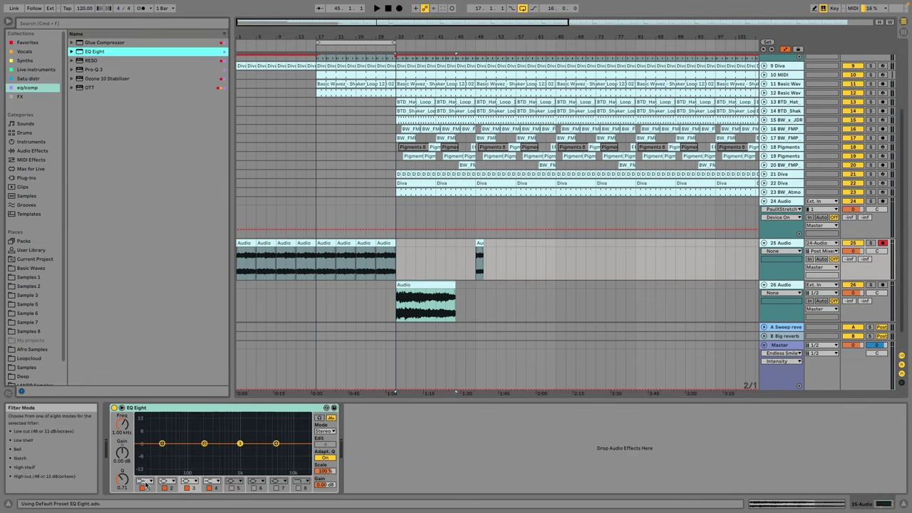
{"action": "left_click_drag", "start_coordinate": [140, 416], "coordinate": [138, 407]}
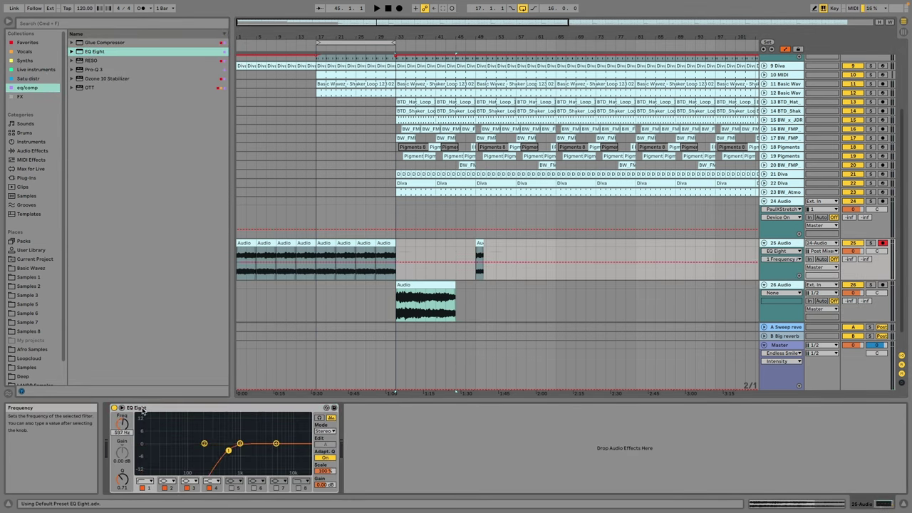
Step: Play the stretched layer from bar 1, set its low-cut frequency to about 367 Hz and lower track 25's volume
{"action": "left_click", "coordinate": [240, 256]}
{"action": "scroll", "coordinate": [244, 257], "scroll_direction": "up", "scroll_amount": 1}
{"action": "key", "text": "space"}
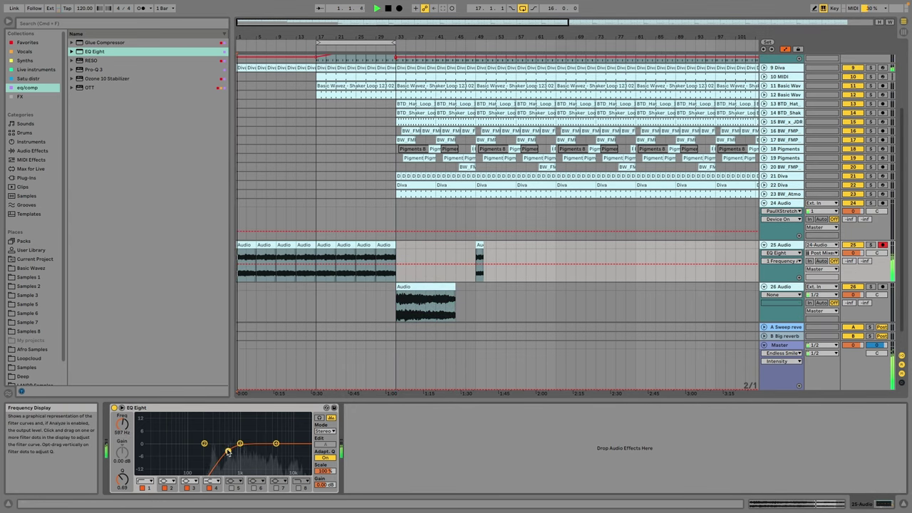
{"action": "left_click_drag", "start_coordinate": [855, 254], "coordinate": [855, 271]}
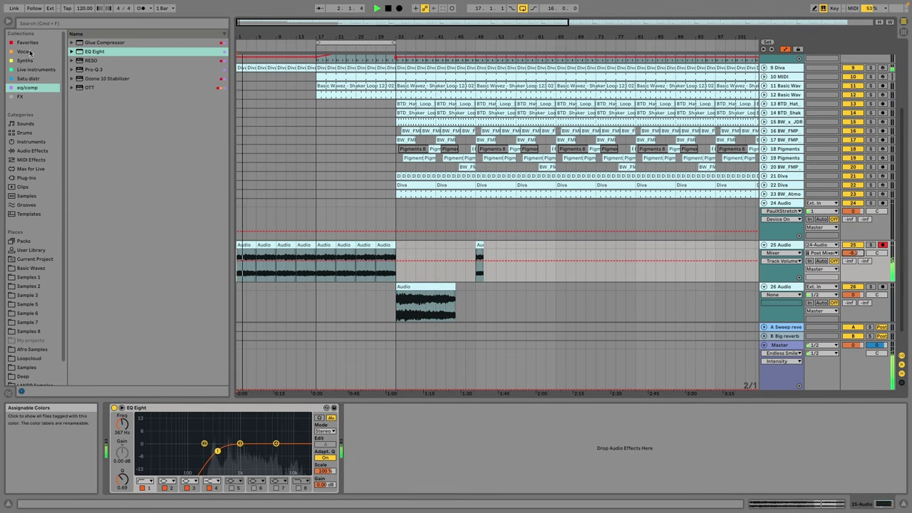
Step: Add a Compressor to track 25 and enable its sidechain with Kick as the input source
{"action": "left_click", "coordinate": [32, 43]}
{"action": "double_click", "coordinate": [106, 88]}
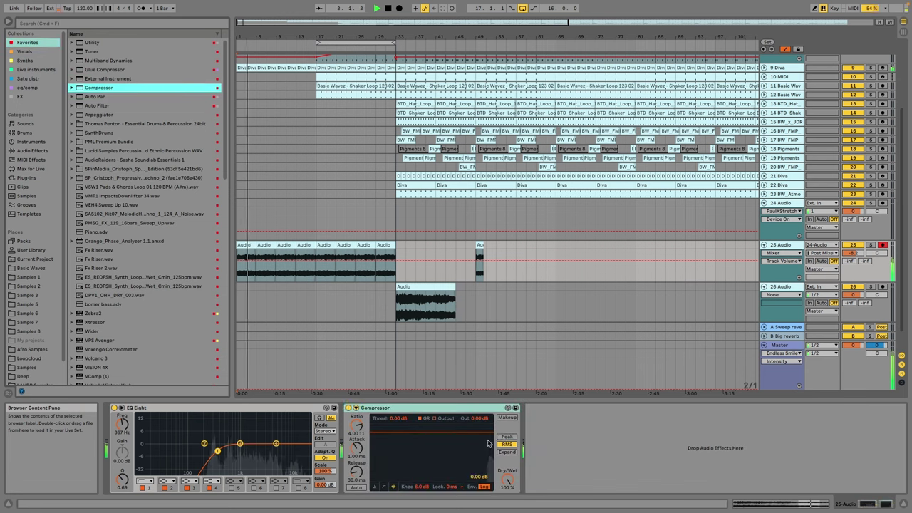
{"action": "left_click", "coordinate": [356, 408]}
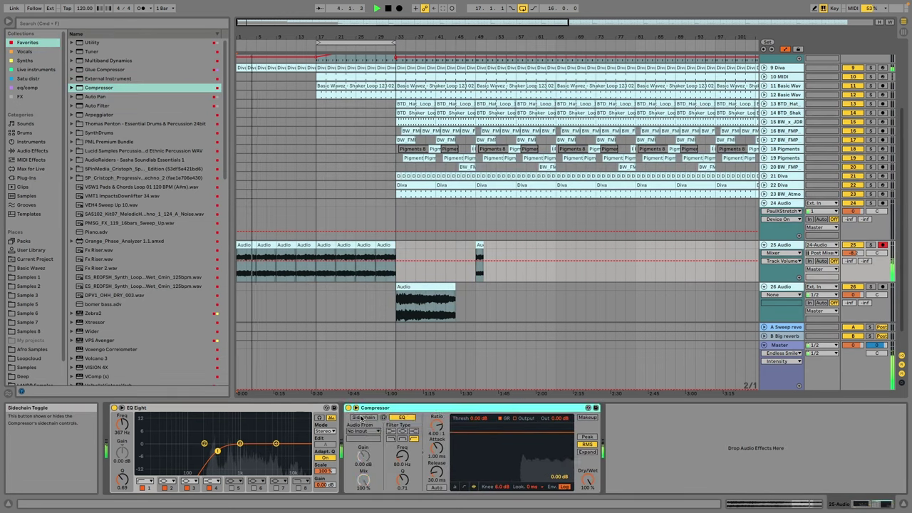
{"action": "left_click", "coordinate": [364, 418]}
{"action": "left_click", "coordinate": [363, 430]}
{"action": "left_click", "coordinate": [353, 230]}
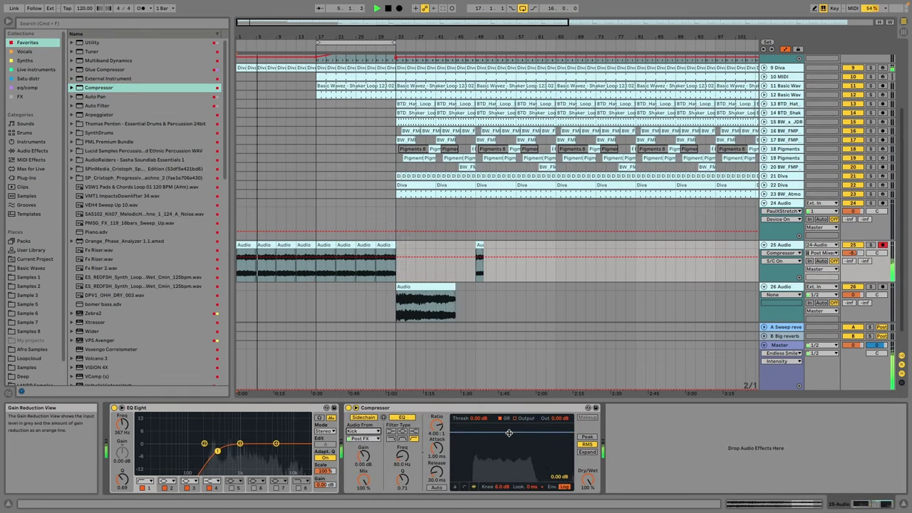
Step: Set the compressor's sidechain filter to 30 Hz, attack 0.01 ms, release 58.2 ms and threshold -23.5 dB, and add an Auto Filter after it
{"action": "left_click_drag", "start_coordinate": [402, 455], "coordinate": [402, 477]}
{"action": "mouse_move", "coordinate": [437, 472]}
{"action": "left_mouse_down"}
{"action": "mouse_move", "coordinate": [436, 460]}
{"action": "mouse_move", "coordinate": [436, 481]}
{"action": "left_mouse_up"}
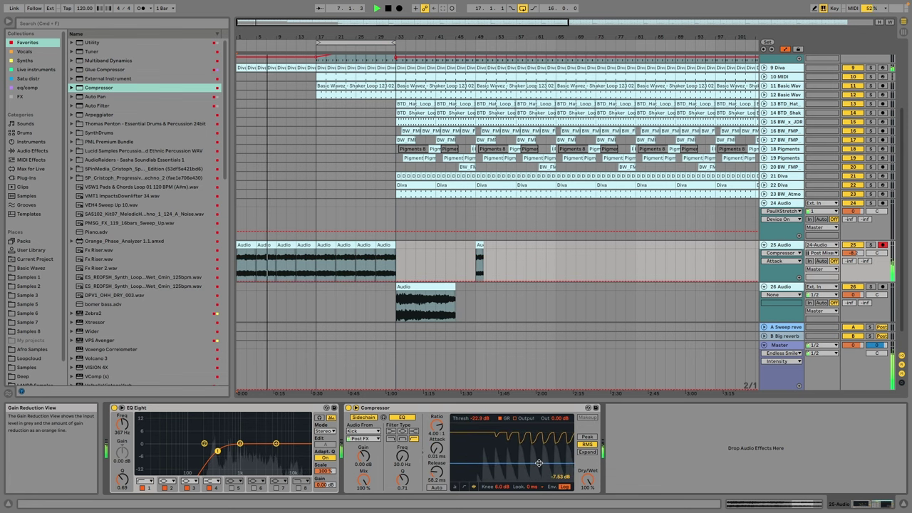
{"action": "left_click_drag", "start_coordinate": [537, 461], "coordinate": [537, 464]}
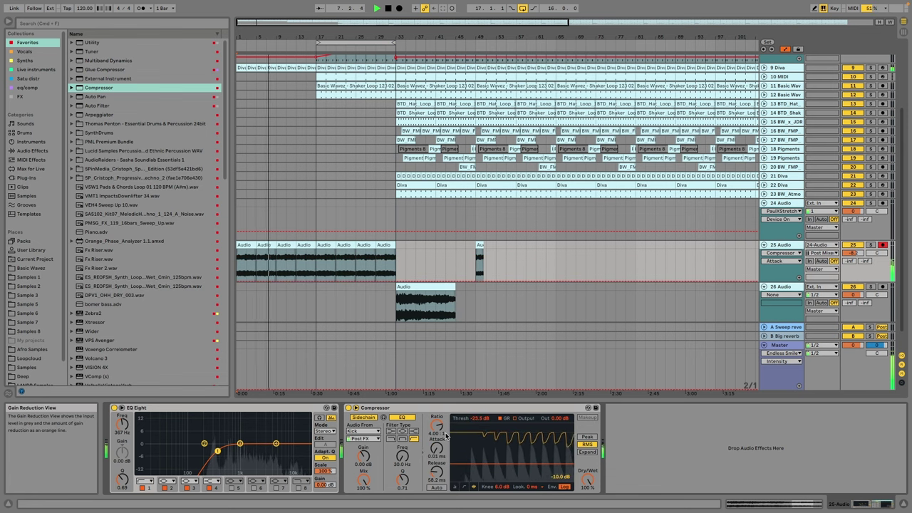
{"action": "left_click", "coordinate": [98, 106]}
{"action": "key", "text": "Return"}
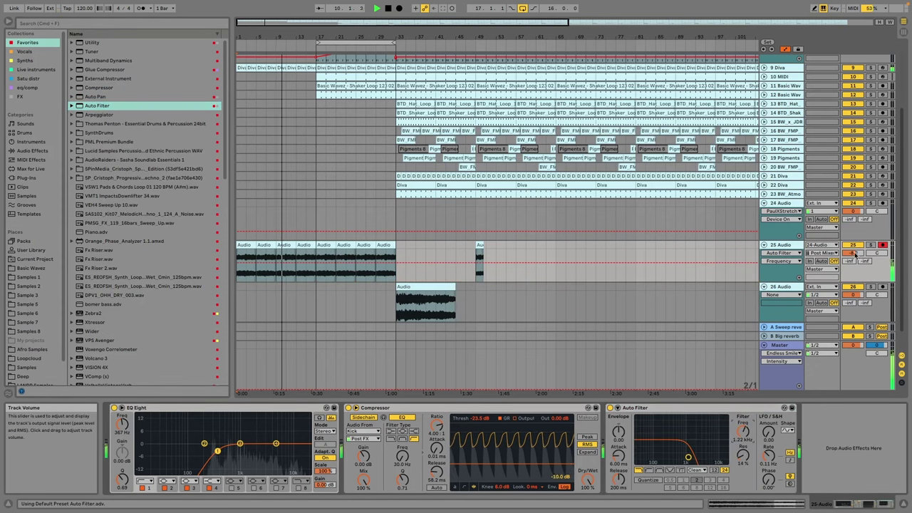
Step: Unfold the Chord Atmos and Synth Atmos tracks and solo Synth Atmos, Chord Atmos and track 9 Diva in turn
{"action": "scroll", "coordinate": [299, 147], "scroll_direction": "up", "scroll_amount": 5}
{"action": "left_click", "coordinate": [777, 95]}
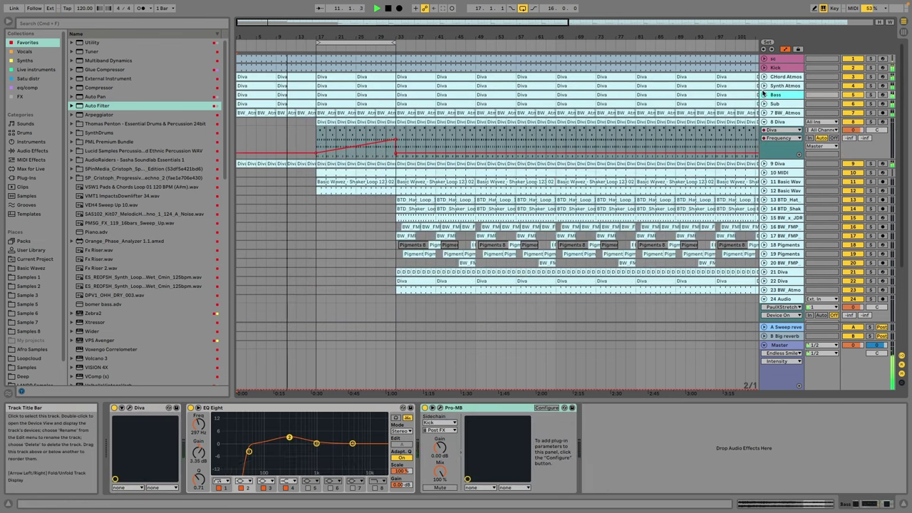
{"action": "left_click", "coordinate": [764, 85]}
{"action": "left_click", "coordinate": [764, 76]}
{"action": "left_click", "coordinate": [871, 118]}
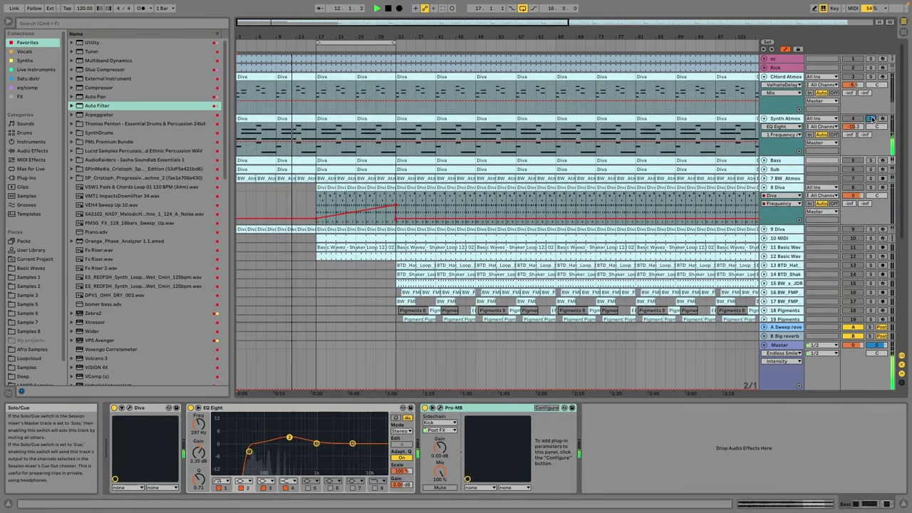
{"action": "left_click", "coordinate": [871, 76]}
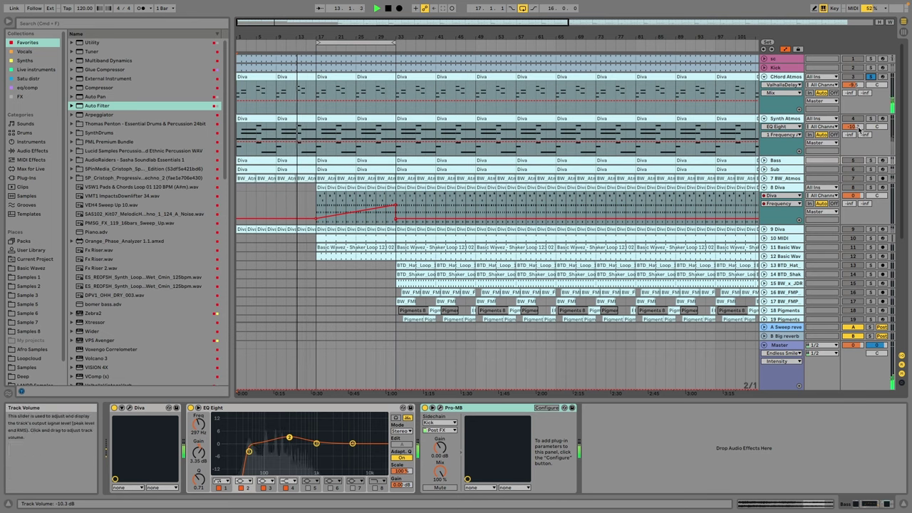
{"action": "left_click", "coordinate": [867, 216]}
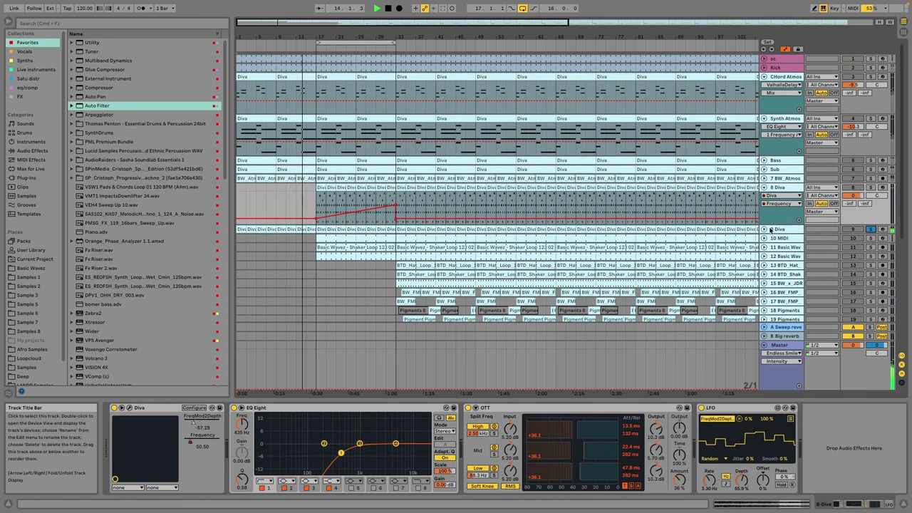
{"action": "left_click", "coordinate": [870, 229]}
Step: Try different filter modulation depths in track 9's Diva and draw FreqModDepth automation rising from about bar 29 to bar 33
{"action": "left_click", "coordinate": [130, 409]}
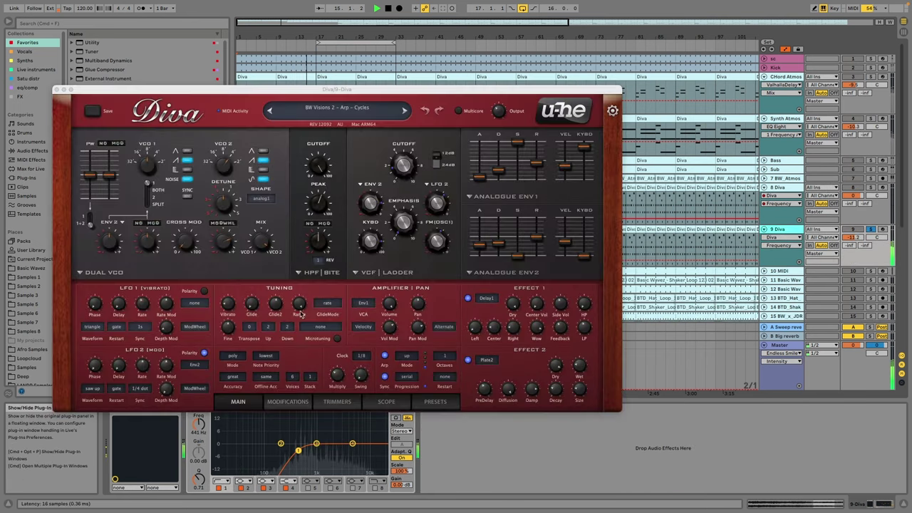
{"action": "left_click_drag", "start_coordinate": [398, 178], "coordinate": [414, 168]}
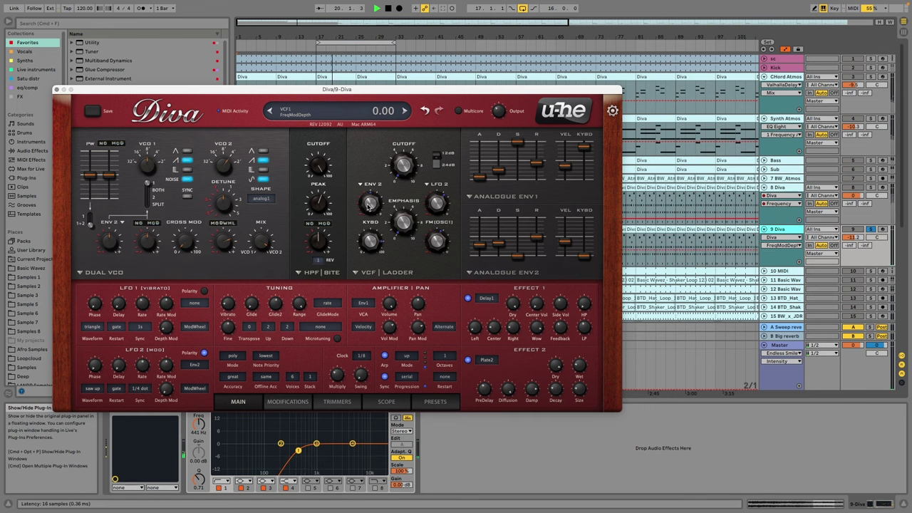
{"action": "left_click", "coordinate": [56, 91]}
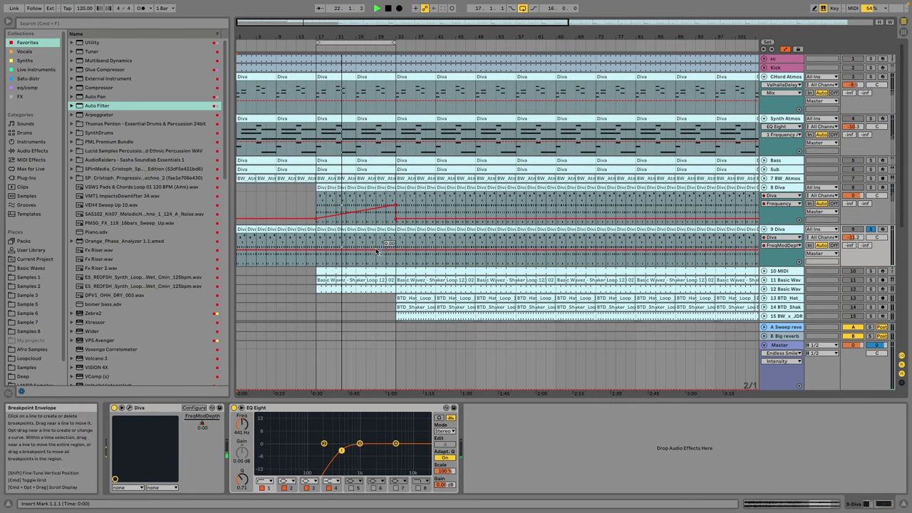
{"action": "left_click", "coordinate": [128, 407]}
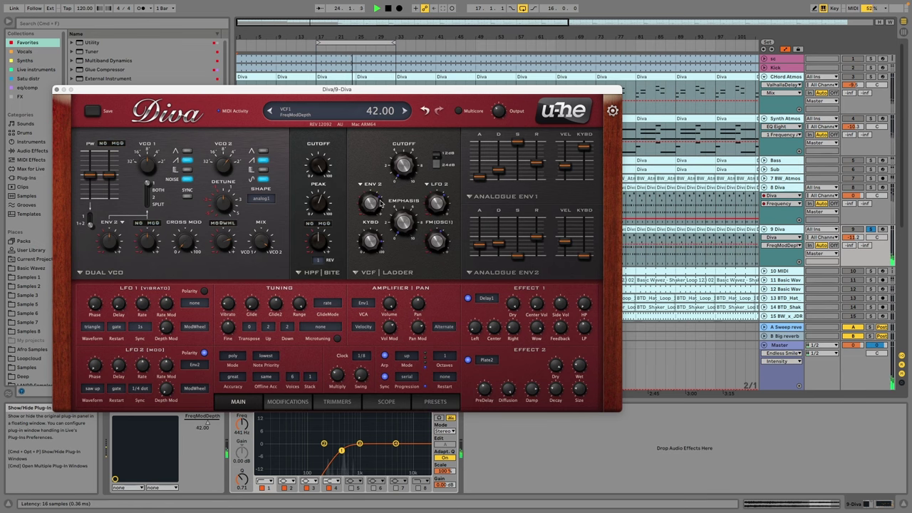
{"action": "left_click", "coordinate": [56, 91]}
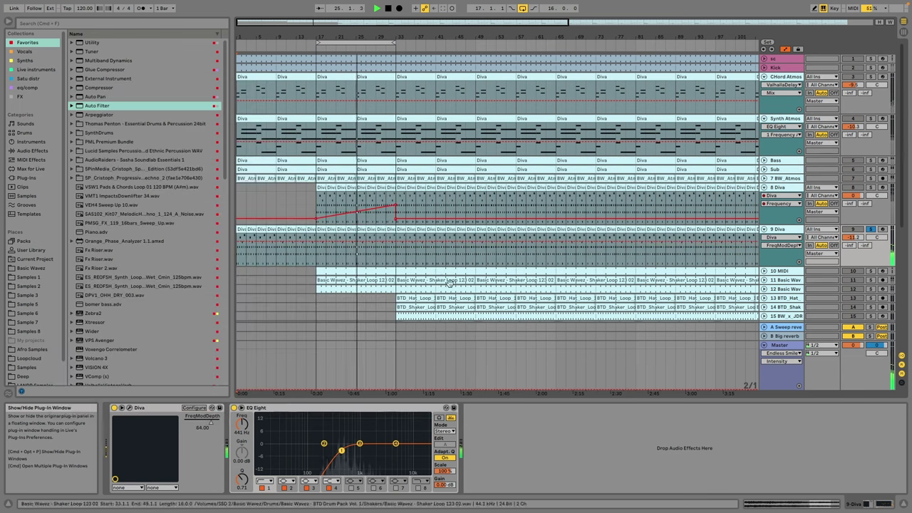
{"action": "left_click_drag", "start_coordinate": [377, 243], "coordinate": [377, 243]}
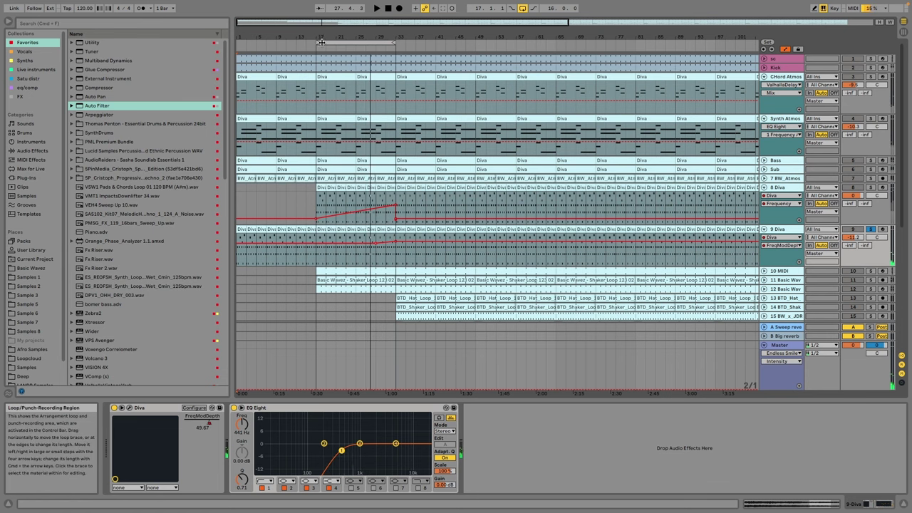
Step: Extend the loop to cover bars 1 to 33 and play the arrangement from bar 1 with track 9 unsoloed
{"action": "key", "text": "space"}
{"action": "left_click_drag", "start_coordinate": [318, 42], "coordinate": [127, 70]}
{"action": "left_click", "coordinate": [247, 192]}
{"action": "key", "text": "space"}
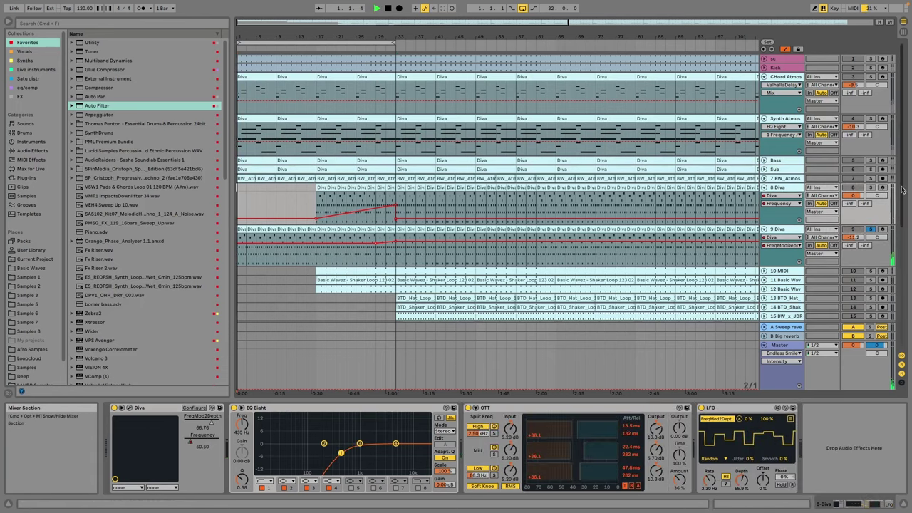
{"action": "scroll", "coordinate": [327, 137], "scroll_direction": "down", "scroll_amount": 5}
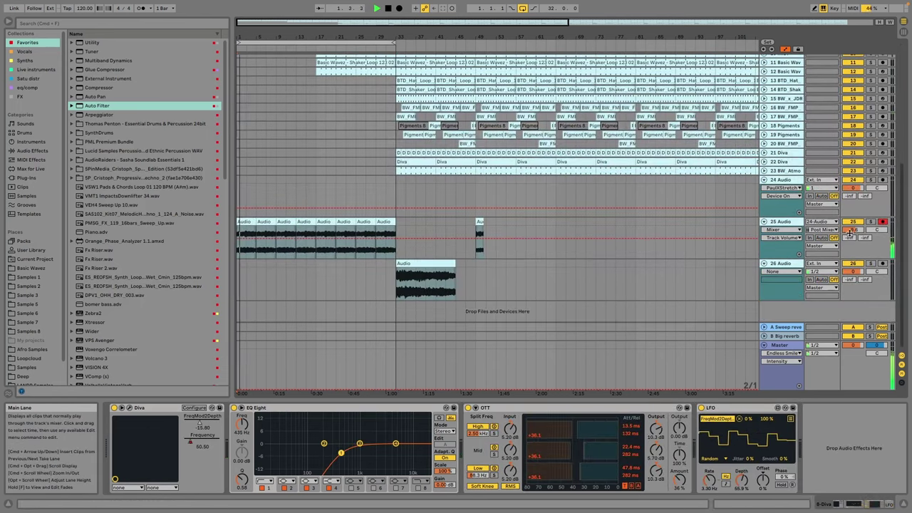
{"action": "scroll", "coordinate": [478, 164], "scroll_direction": "up", "scroll_amount": 5}
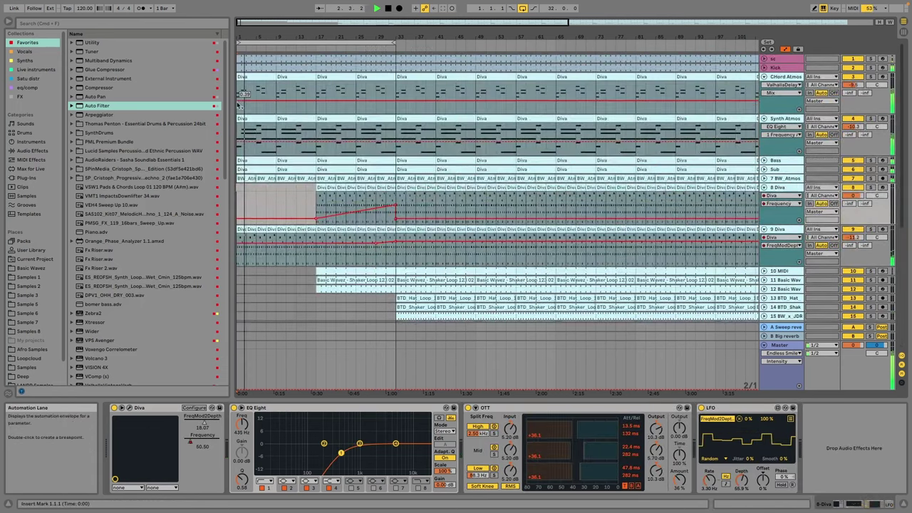
Step: Delete the Chord Atmos clips from bar 1 to 17 and lower the Synth Atmos volume to about -11.2 dB
{"action": "left_click_drag", "start_coordinate": [241, 86], "coordinate": [317, 79]}
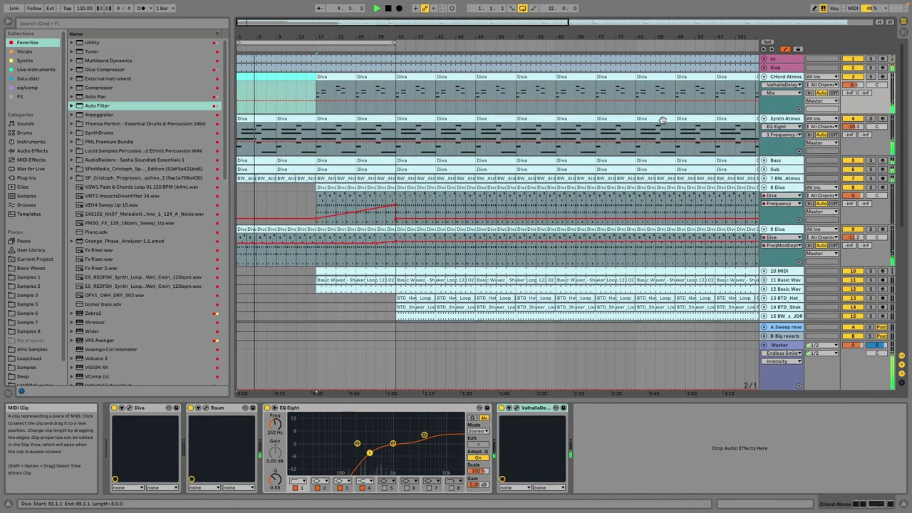
{"action": "left_click", "coordinate": [787, 119]}
{"action": "left_click_drag", "start_coordinate": [852, 126], "coordinate": [852, 133]}
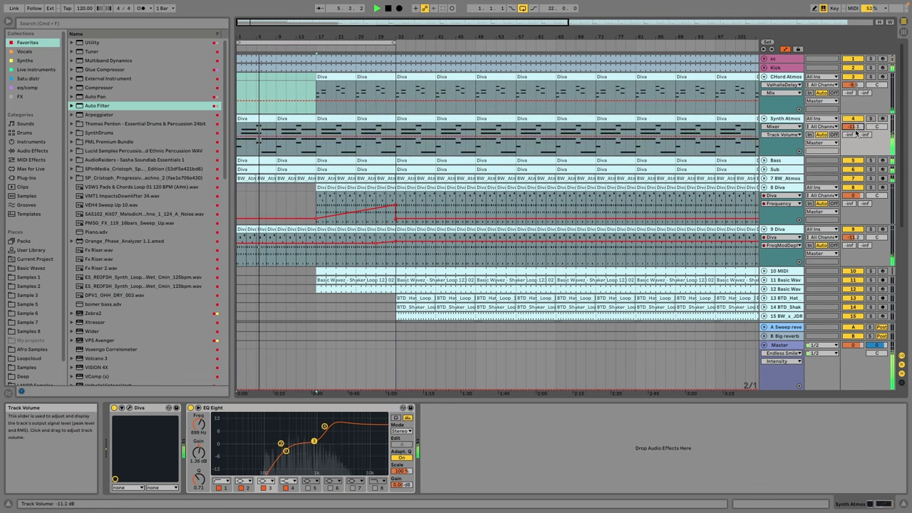
Step: Unfold the Sub track and delete the Bass and Sub clips from bar 1 to bar 33
{"action": "left_click", "coordinate": [764, 169]}
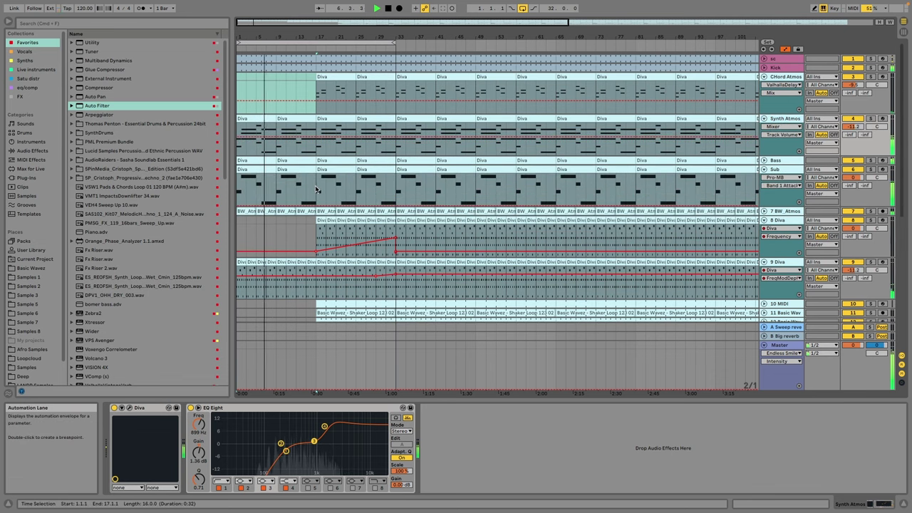
{"action": "left_click", "coordinate": [293, 167]}
{"action": "key", "text": "Delete"}
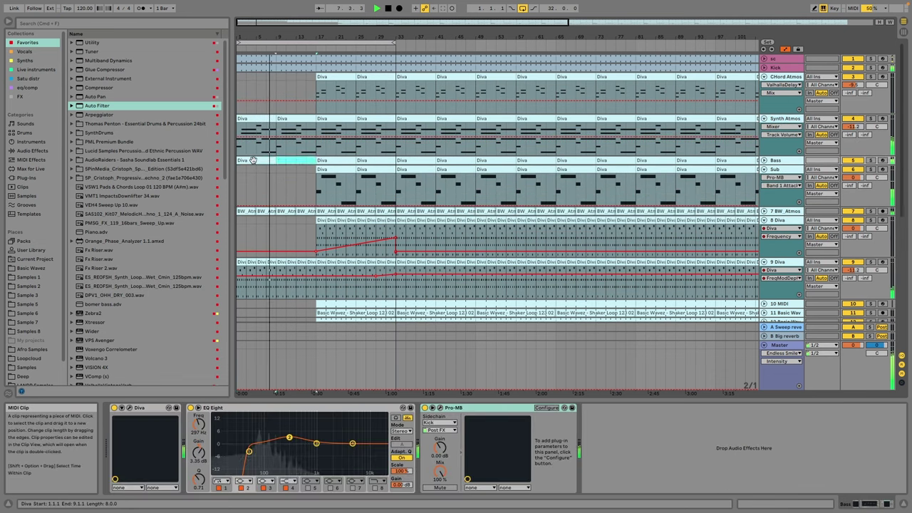
{"action": "left_click_drag", "start_coordinate": [316, 184], "coordinate": [394, 161]}
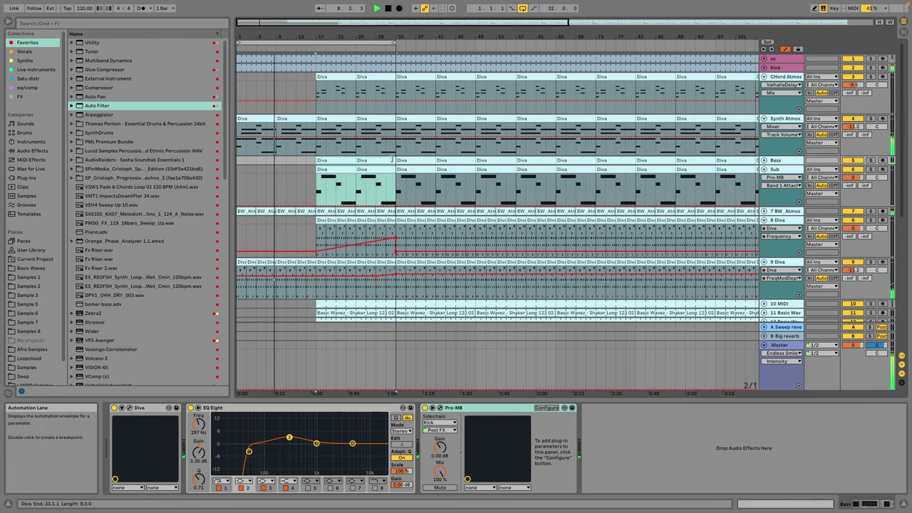
{"action": "key", "text": "Delete"}
Step: Delete the clips on percussion tracks 10, 11 and 12 between bars 17 and 33
{"action": "scroll", "coordinate": [320, 166], "scroll_direction": "down", "scroll_amount": 4}
{"action": "left_click_drag", "start_coordinate": [316, 179], "coordinate": [389, 159]}
{"action": "key", "text": "Delete"}
{"action": "scroll", "coordinate": [387, 167], "scroll_direction": "down", "scroll_amount": 4}
{"action": "scroll", "coordinate": [387, 167], "scroll_direction": "up", "scroll_amount": 7}
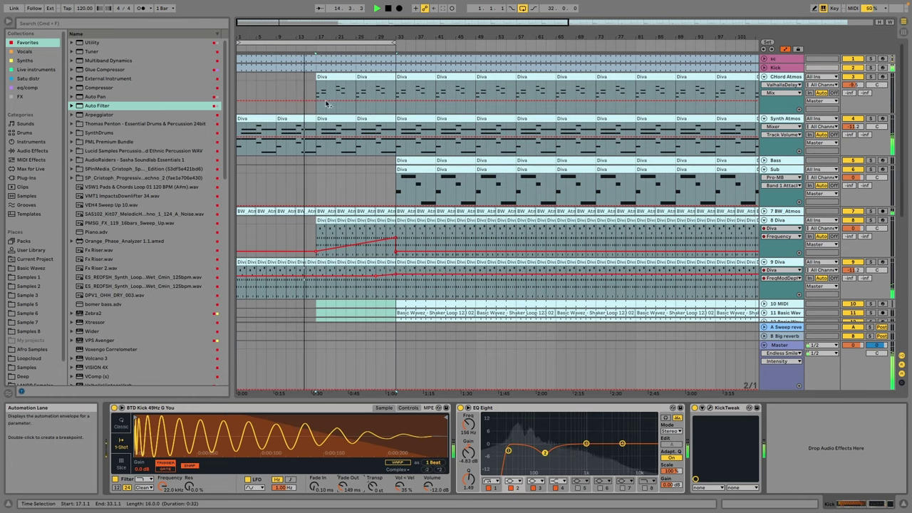
Step: Show track 9 Diva's FreqModDepth automation in its own separate lane
{"action": "scroll", "coordinate": [321, 105], "scroll_direction": "down", "scroll_amount": 6}
{"action": "scroll", "coordinate": [776, 151], "scroll_direction": "up", "scroll_amount": 2}
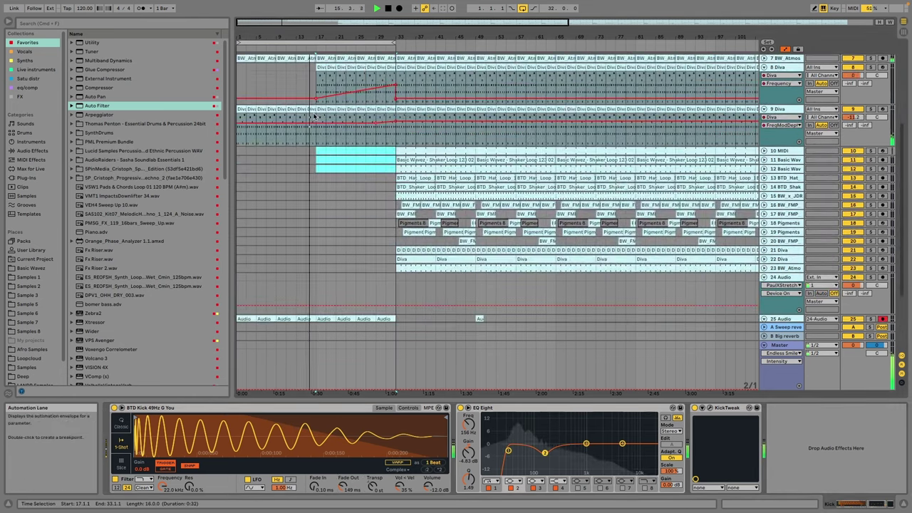
{"action": "scroll", "coordinate": [777, 151], "scroll_direction": "up", "scroll_amount": 1}
{"action": "left_click", "coordinate": [777, 143]}
{"action": "left_click", "coordinate": [777, 140]}
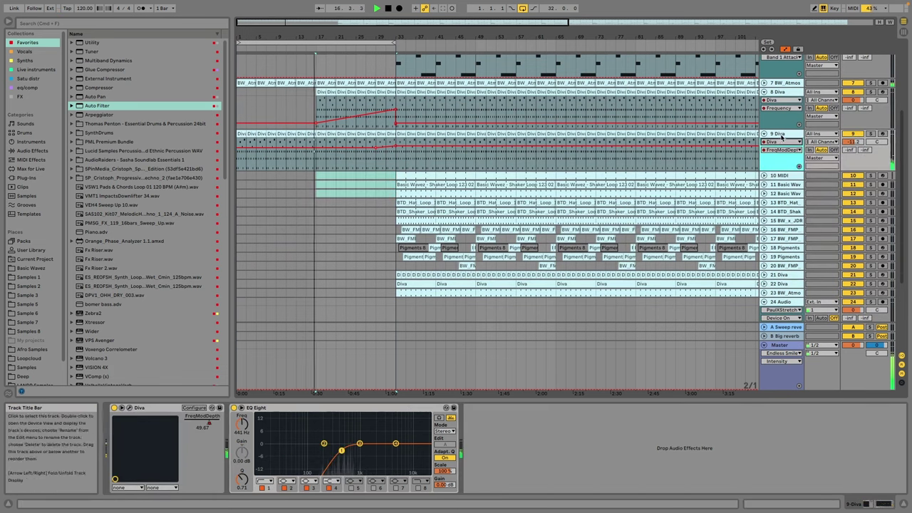
{"action": "left_click", "coordinate": [781, 135]}
{"action": "left_click", "coordinate": [799, 166]}
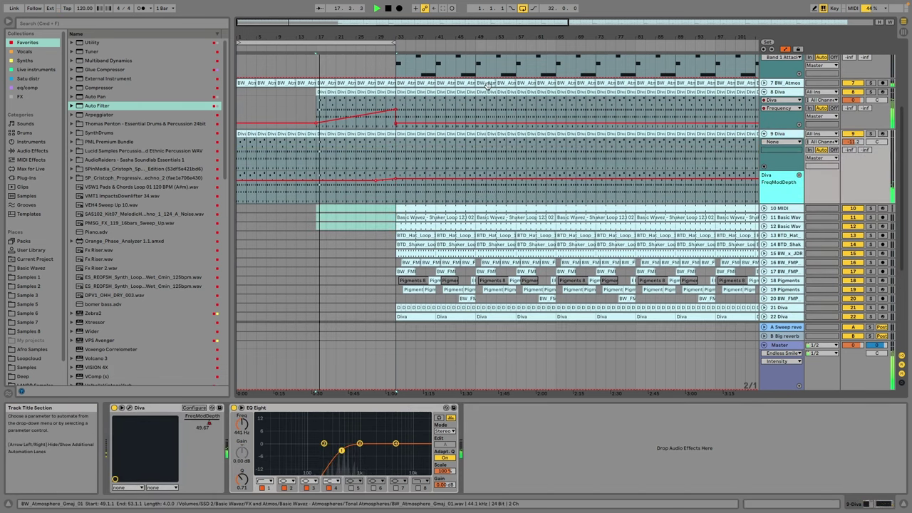
Step: Examine the first envelope's attack and the VCF cutoff in track 8's Diva synth window
{"action": "left_click_drag", "start_coordinate": [397, 101], "coordinate": [319, 91]}
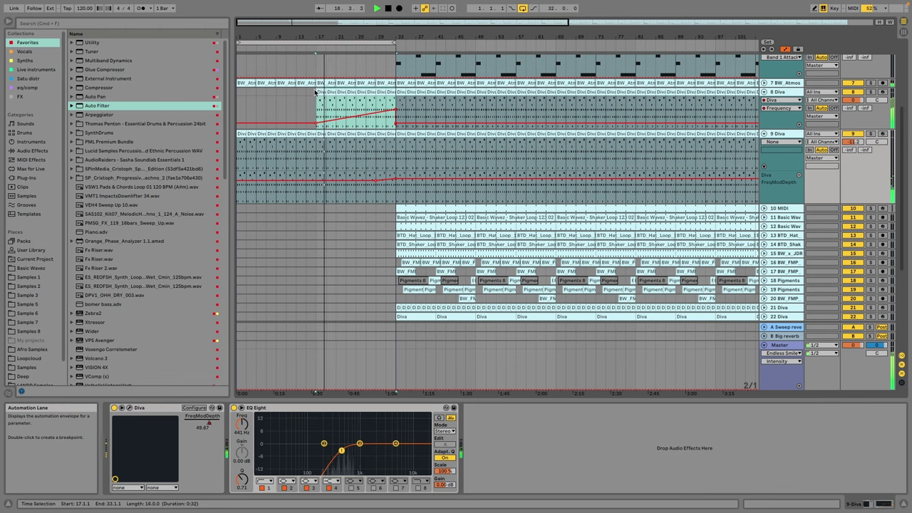
{"action": "left_click", "coordinate": [129, 408]}
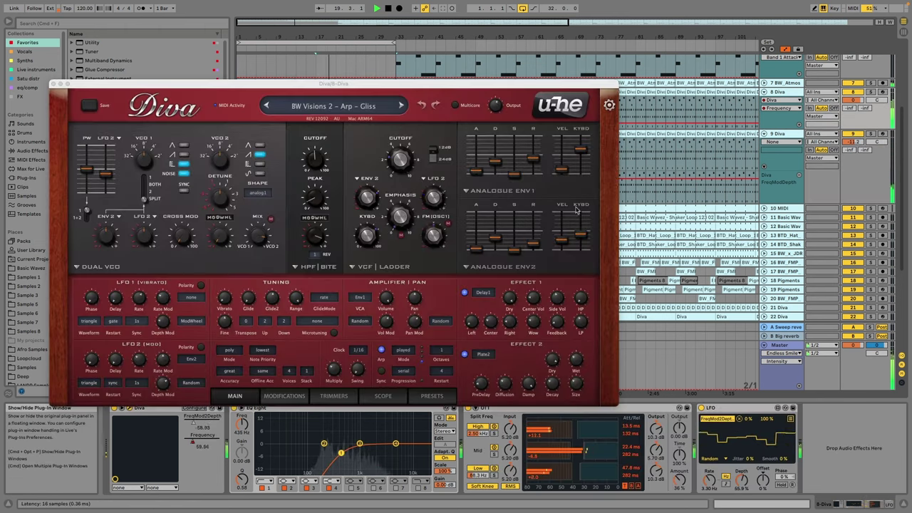
{"action": "left_click", "coordinate": [474, 247]}
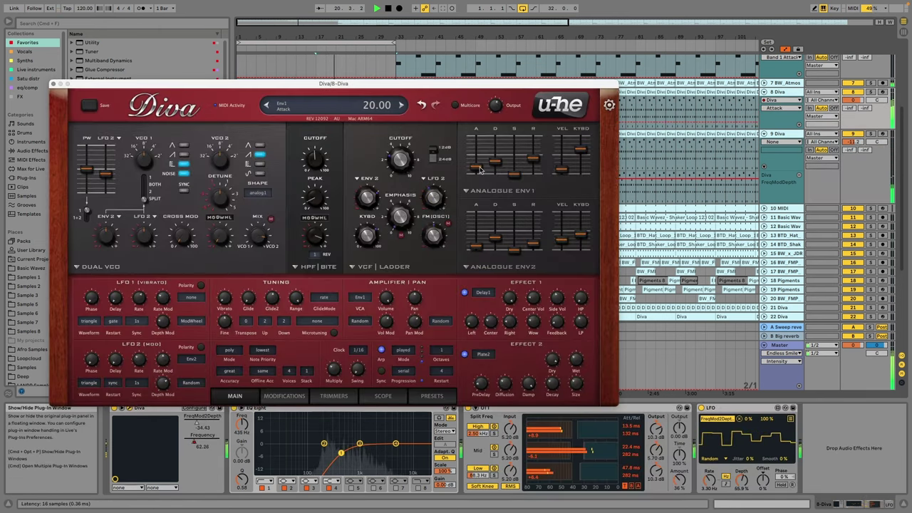
{"action": "left_click", "coordinate": [400, 161]}
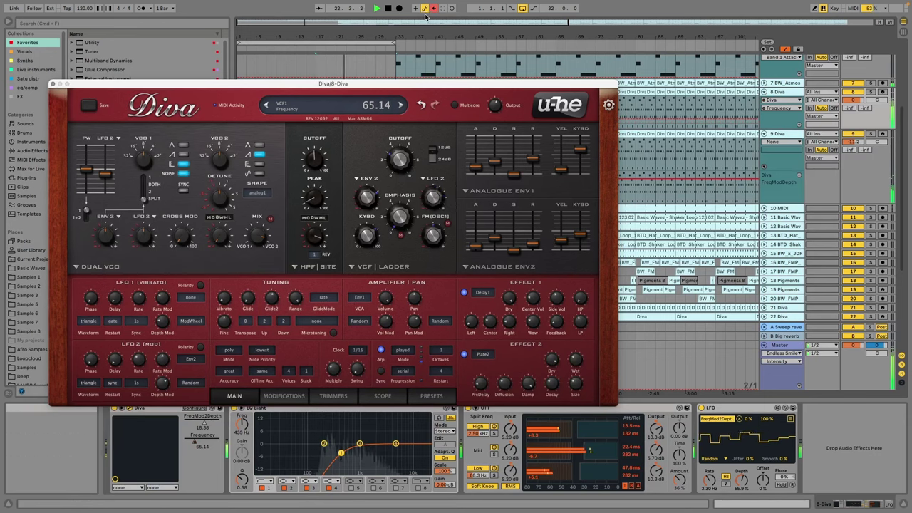
{"action": "left_click", "coordinate": [53, 85]}
{"action": "key", "text": "space"}
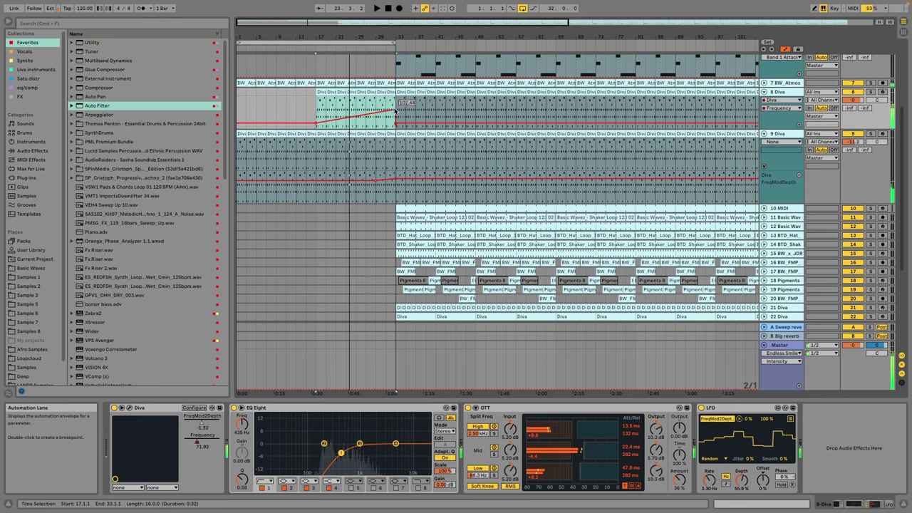
Step: Remove track 8 Diva's clips and rising Frequency automation from bar 15 to bar 33, and play from bar 1
{"action": "key", "text": "Delete"}
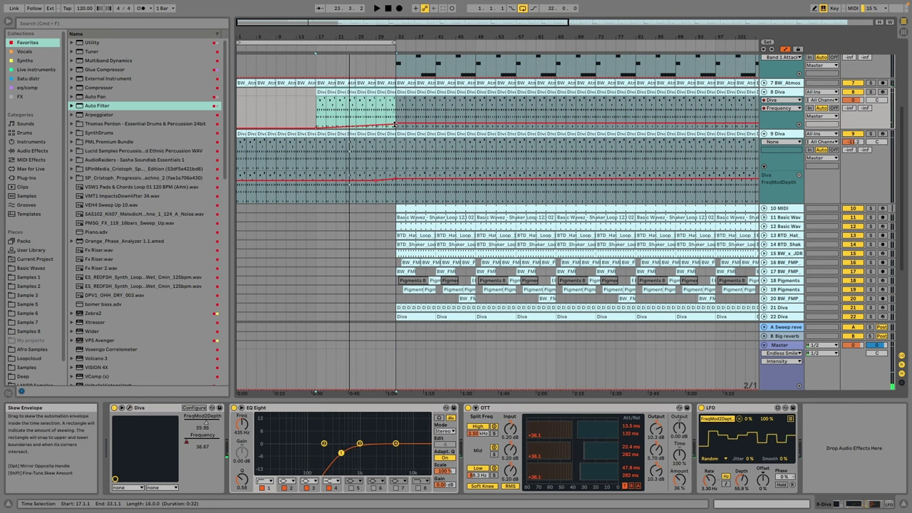
{"action": "left_click", "coordinate": [271, 102]}
{"action": "left_click_drag", "start_coordinate": [306, 100], "coordinate": [400, 95]}
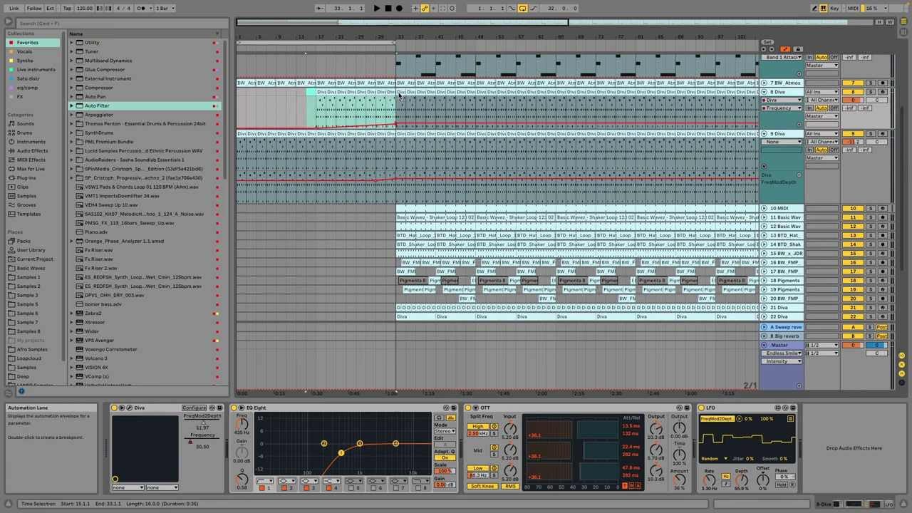
{"action": "key", "text": "Delete"}
{"action": "left_click", "coordinate": [240, 106]}
{"action": "key", "text": "space"}
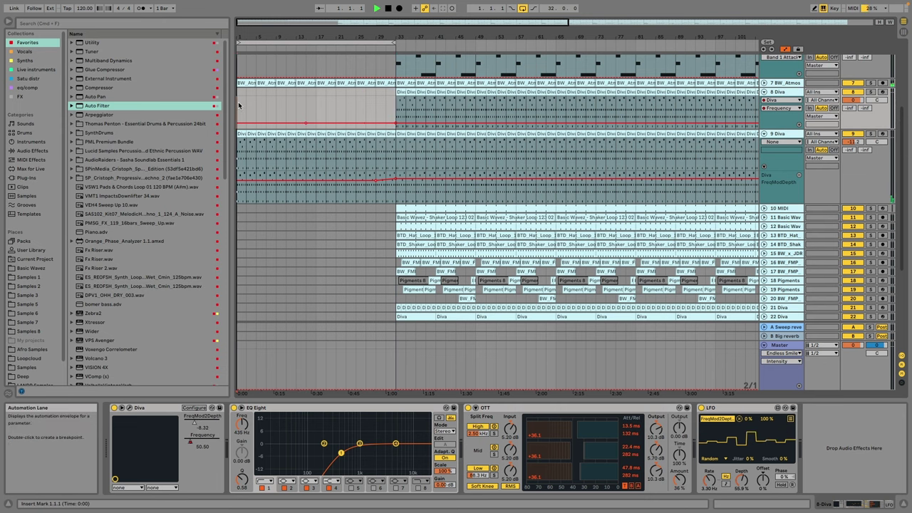
Step: Insert the OTT preset after Diva on the CHord Atmos track and reduce its Amount to about 36%
{"action": "scroll", "coordinate": [443, 120], "scroll_direction": "down", "scroll_amount": 4}
{"action": "scroll", "coordinate": [442, 124], "scroll_direction": "down", "scroll_amount": 3}
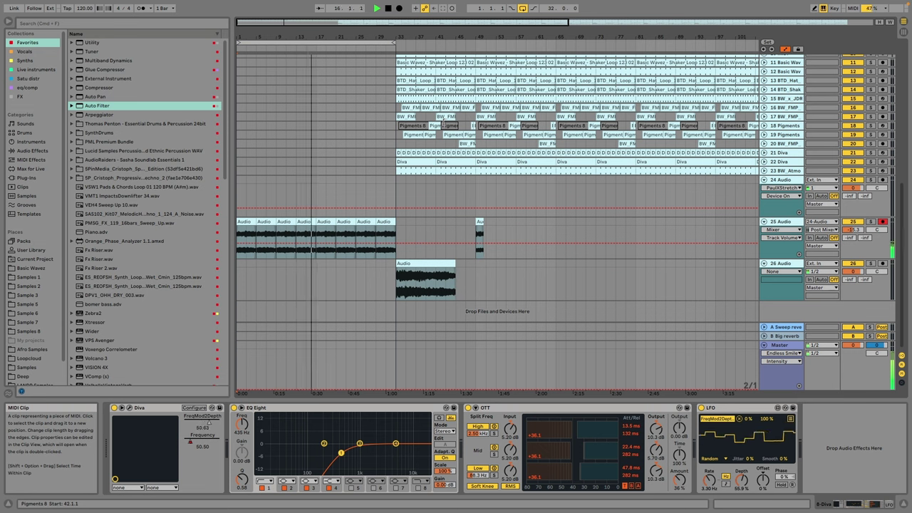
{"action": "scroll", "coordinate": [428, 114], "scroll_direction": "up", "scroll_amount": 10}
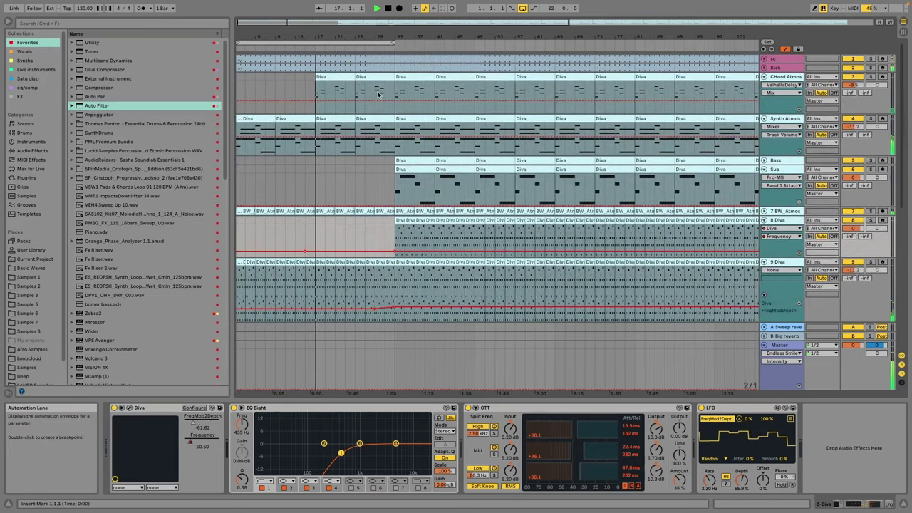
{"action": "left_click", "coordinate": [648, 94]}
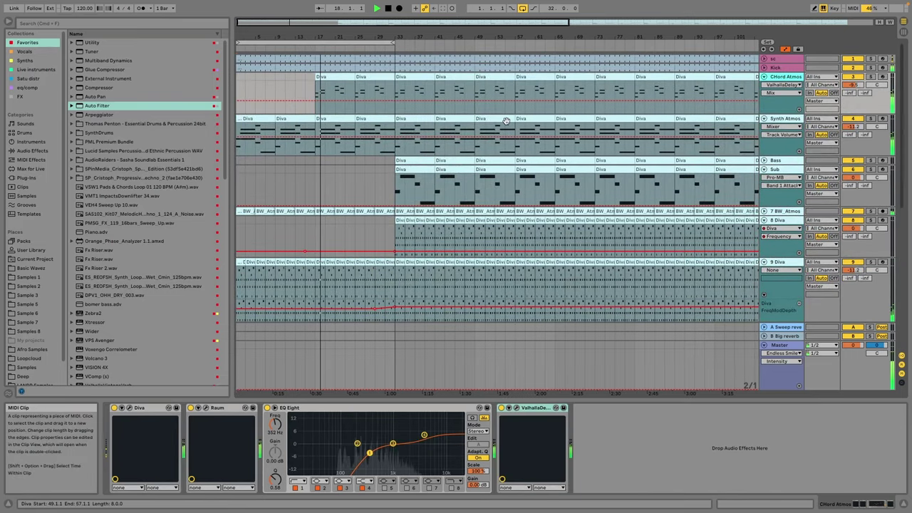
{"action": "left_click", "coordinate": [32, 150]}
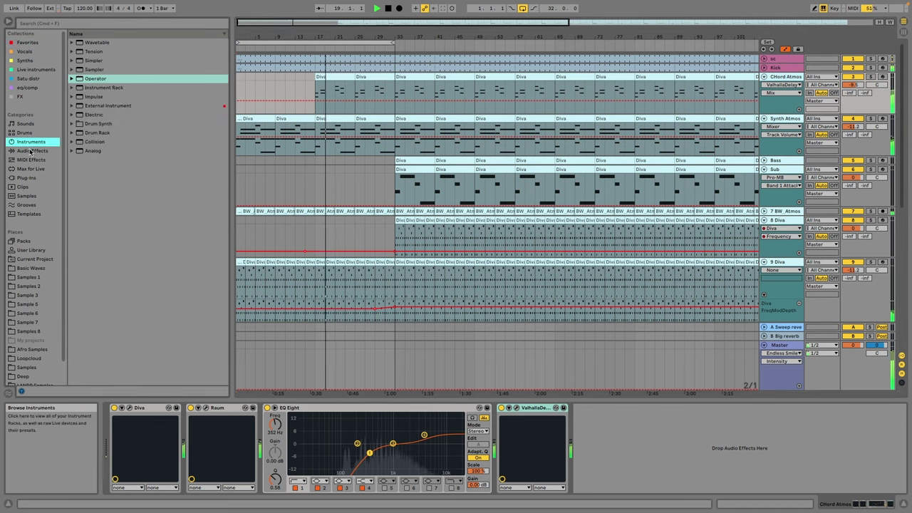
{"action": "left_click_drag", "start_coordinate": [121, 142], "coordinate": [189, 435]}
{"action": "left_click", "coordinate": [100, 152]}
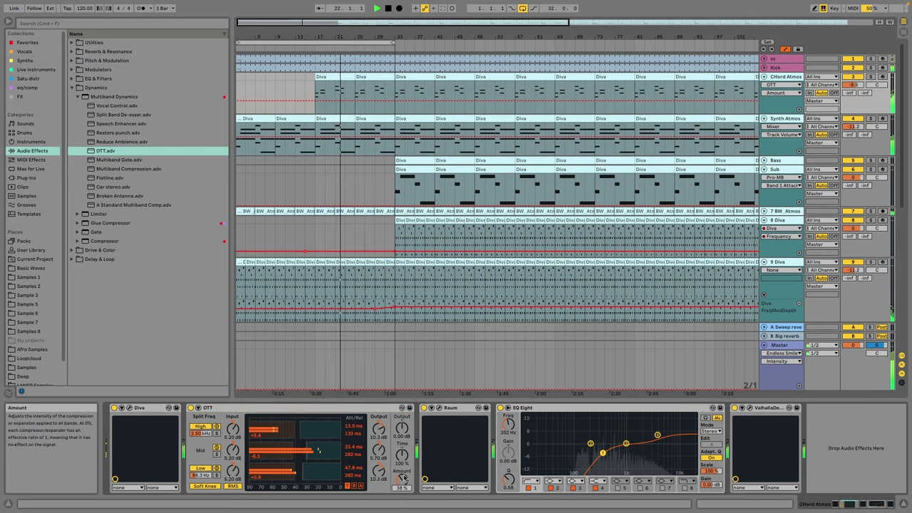
Step: Copy track 26's audio clip to bars 21–33, fade the copy in and the following clip out, and play from bar 19
{"action": "scroll", "coordinate": [340, 136], "scroll_direction": "down", "scroll_amount": 6}
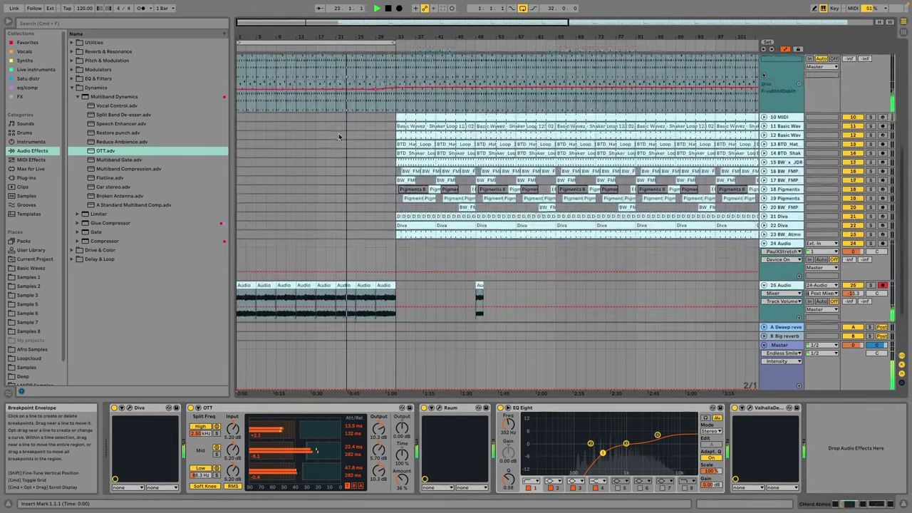
{"action": "scroll", "coordinate": [339, 136], "scroll_direction": "down", "scroll_amount": 2}
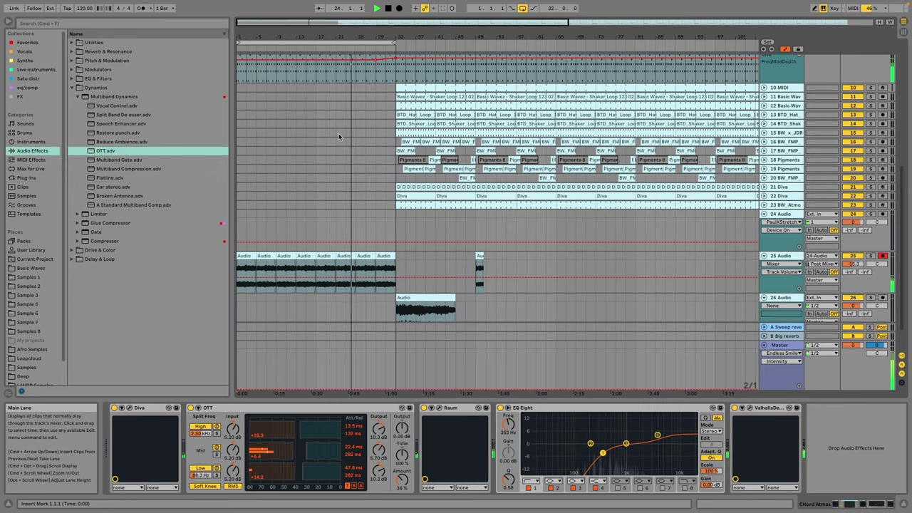
{"action": "scroll", "coordinate": [338, 134], "scroll_direction": "down", "scroll_amount": 3}
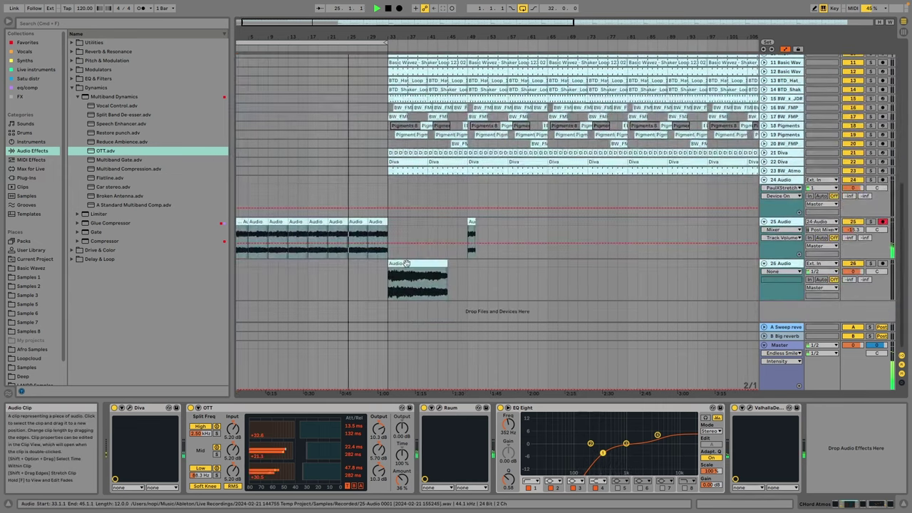
{"action": "key", "text": "space"}
{"action": "left_click_drag", "start_coordinate": [379, 270], "coordinate": [340, 271]}
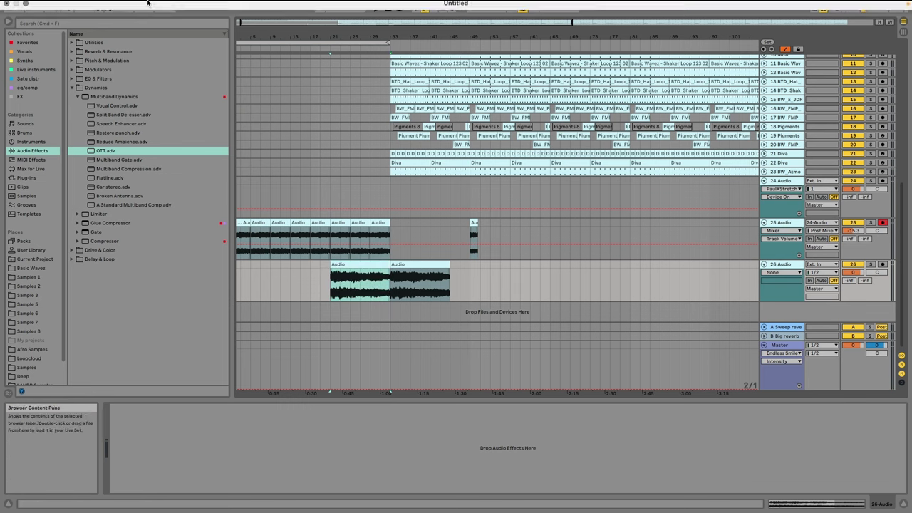
{"action": "left_click", "coordinate": [121, 8]}
{"action": "left_click", "coordinate": [143, 338]}
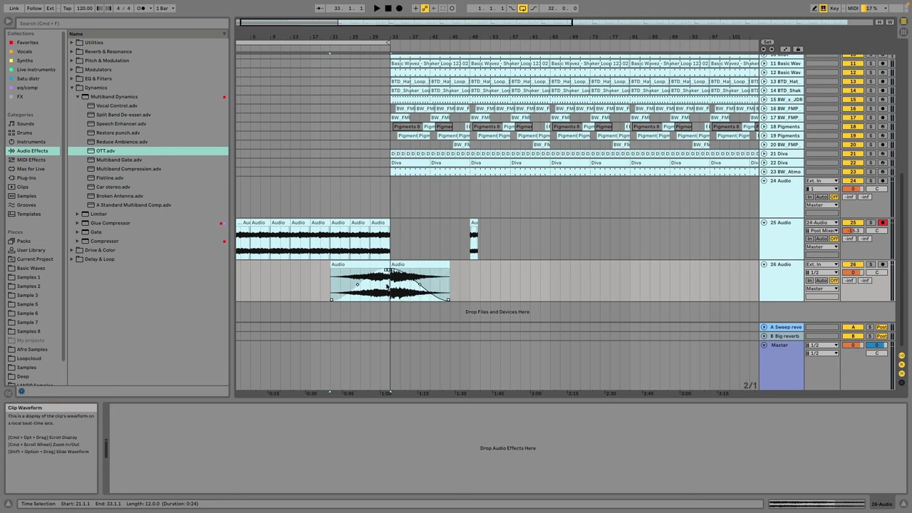
{"action": "left_click", "coordinate": [320, 276]}
{"action": "key", "text": "space"}
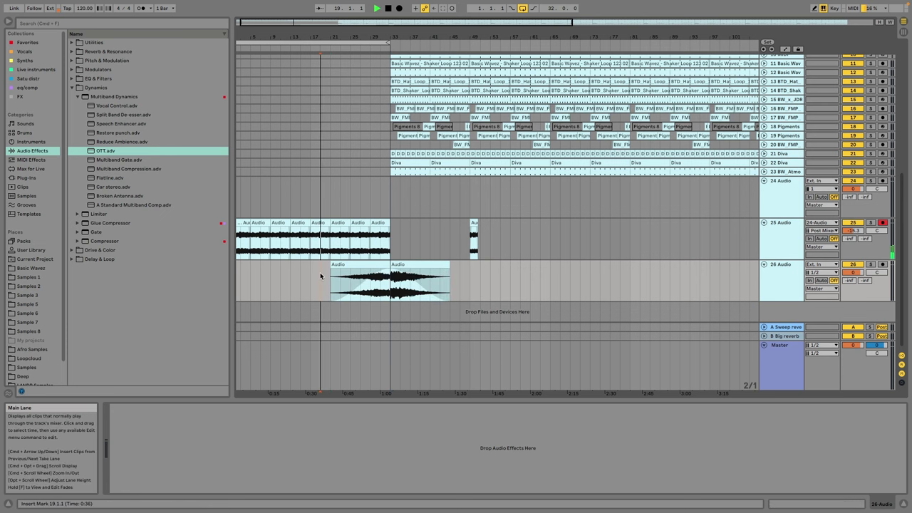
Step: Duplicate track 25's audio clips from bars 17–33 into bars 33–49 and switch automation display back on
{"action": "left_click_drag", "start_coordinate": [387, 230], "coordinate": [311, 231]}
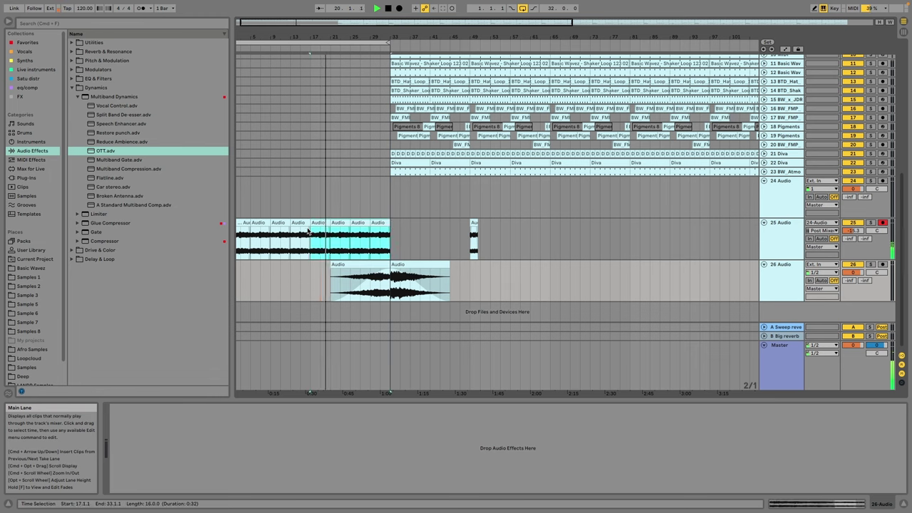
{"action": "key", "text": "super+d"}
{"action": "left_click", "coordinate": [125, 5]}
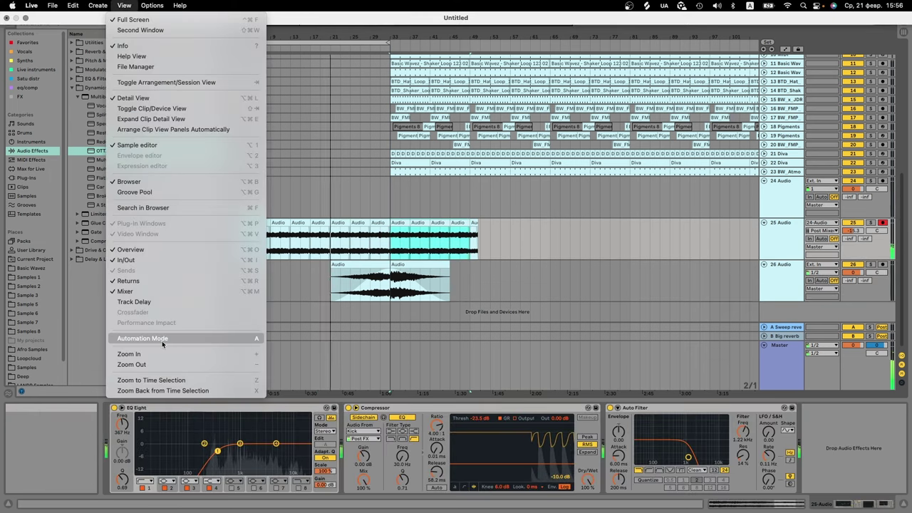
Step: Delete the clips on tracks 10 to 23 between bars 33 and 49
{"action": "scroll", "coordinate": [379, 153], "scroll_direction": "up", "scroll_amount": 5}
{"action": "scroll", "coordinate": [392, 171], "scroll_direction": "down", "scroll_amount": 5}
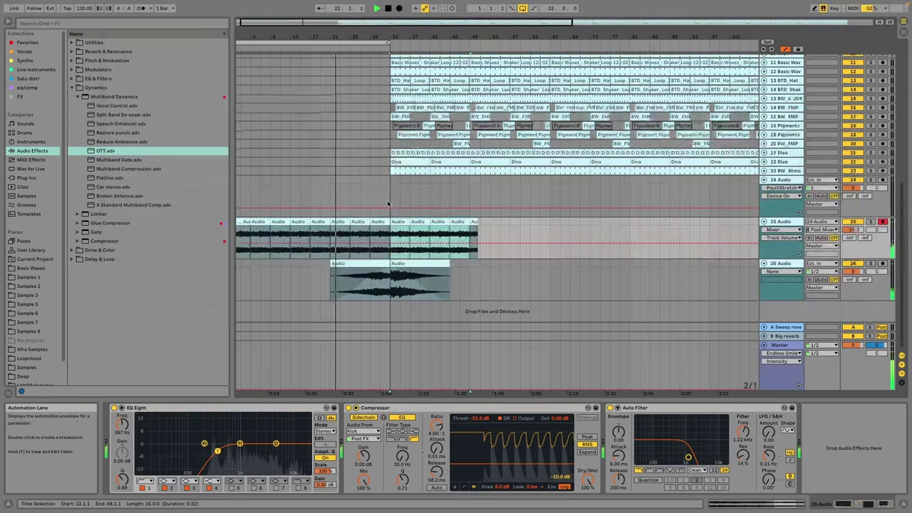
{"action": "left_click_drag", "start_coordinate": [391, 171], "coordinate": [470, 60]}
{"action": "key", "text": "Delete"}
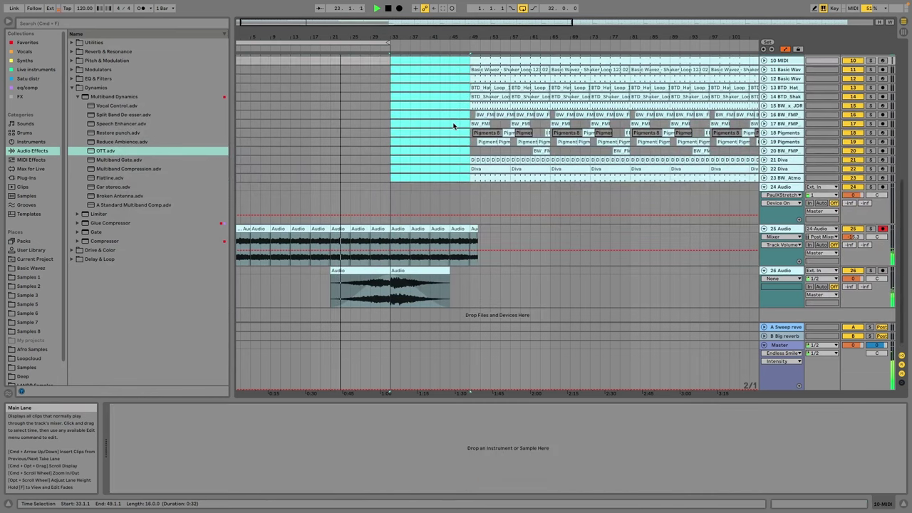
Step: Lower the 26 Audio track's volume to about -7.3 dB and delete the empty PaulXStretch track 24
{"action": "scroll", "coordinate": [454, 126], "scroll_direction": "up", "scroll_amount": 5}
{"action": "scroll", "coordinate": [370, 125], "scroll_direction": "up", "scroll_amount": 2}
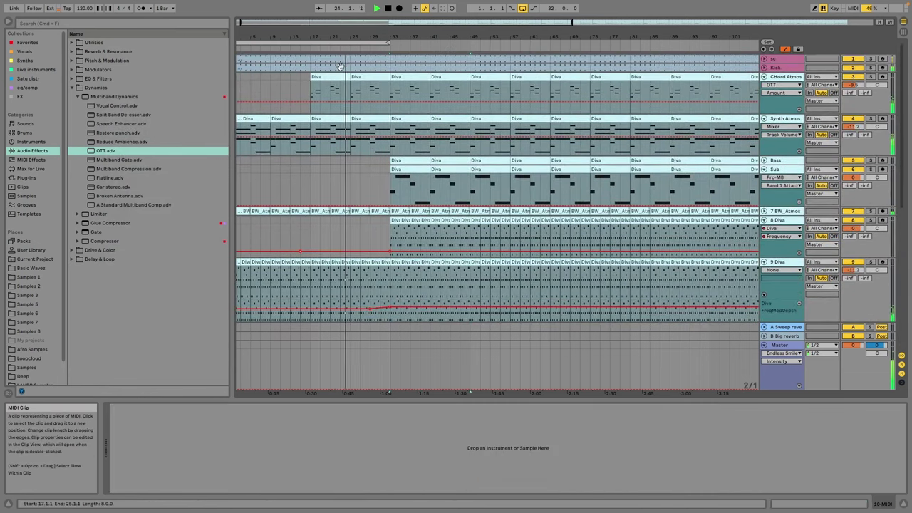
{"action": "scroll", "coordinate": [342, 146], "scroll_direction": "down", "scroll_amount": 5}
{"action": "left_click_drag", "start_coordinate": [278, 23], "coordinate": [273, 23]}
{"action": "scroll", "coordinate": [405, 191], "scroll_direction": "down", "scroll_amount": 5}
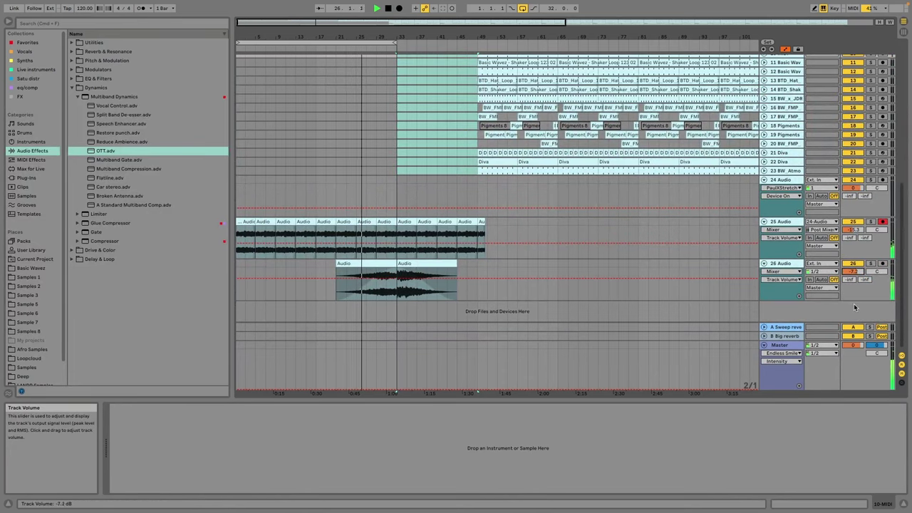
{"action": "left_click", "coordinate": [781, 180]}
{"action": "key", "text": "Delete"}
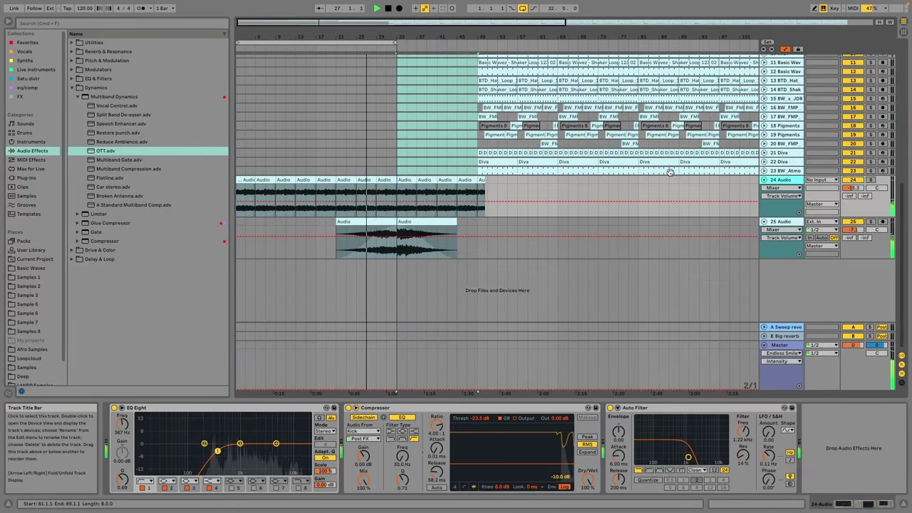
Step: Insert a new audio track directly below 9 Diva
{"action": "scroll", "coordinate": [687, 169], "scroll_direction": "up", "scroll_amount": 5}
{"action": "left_click", "coordinate": [781, 136]}
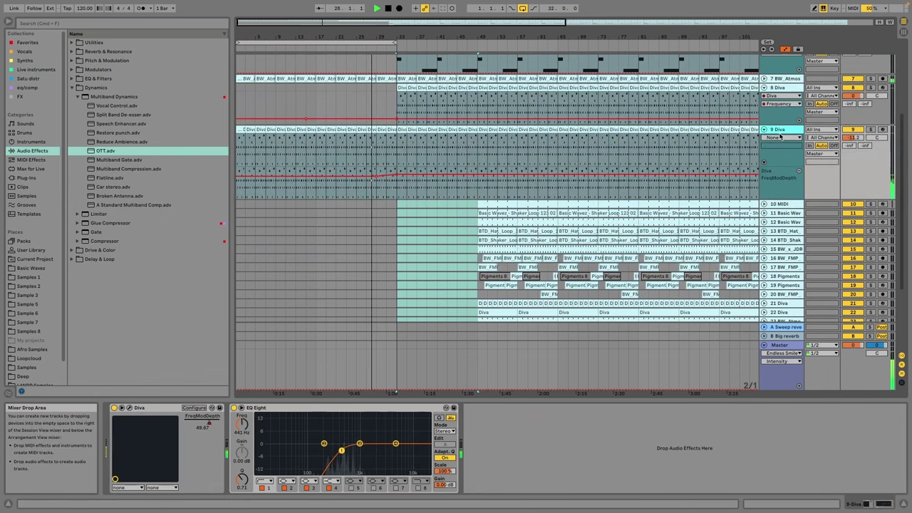
{"action": "right_click", "coordinate": [780, 134]}
{"action": "left_click", "coordinate": [784, 215]}
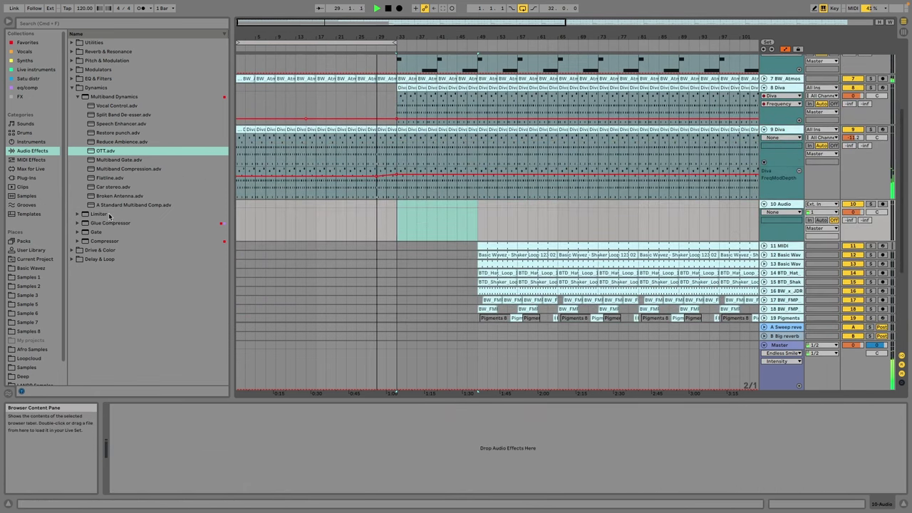
Step: Open the Basic Wavez sample folder and collapse its Basic Wavez - Atmospheres subfolder
{"action": "left_click", "coordinate": [40, 270]}
{"action": "scroll", "coordinate": [153, 146], "scroll_direction": "up", "scroll_amount": 5}
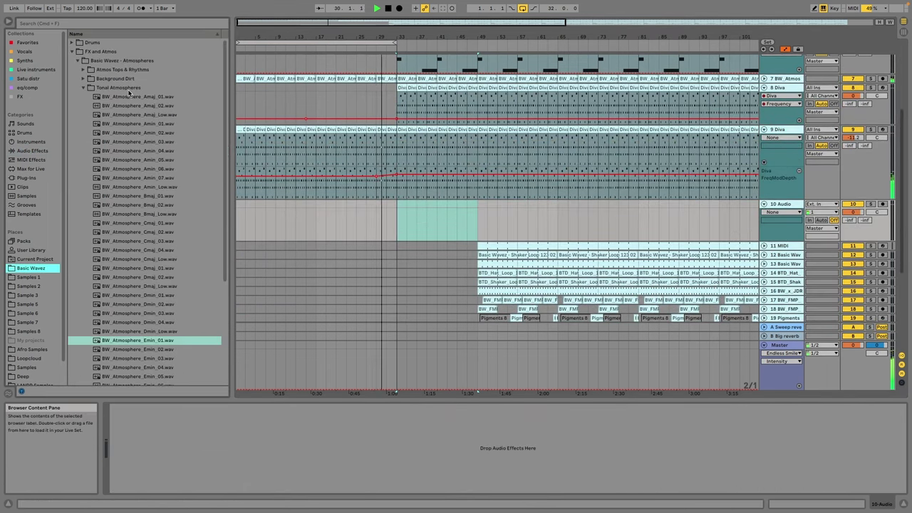
{"action": "left_click", "coordinate": [126, 79]}
{"action": "left_click", "coordinate": [135, 63]}
{"action": "left_click", "coordinate": [136, 61]}
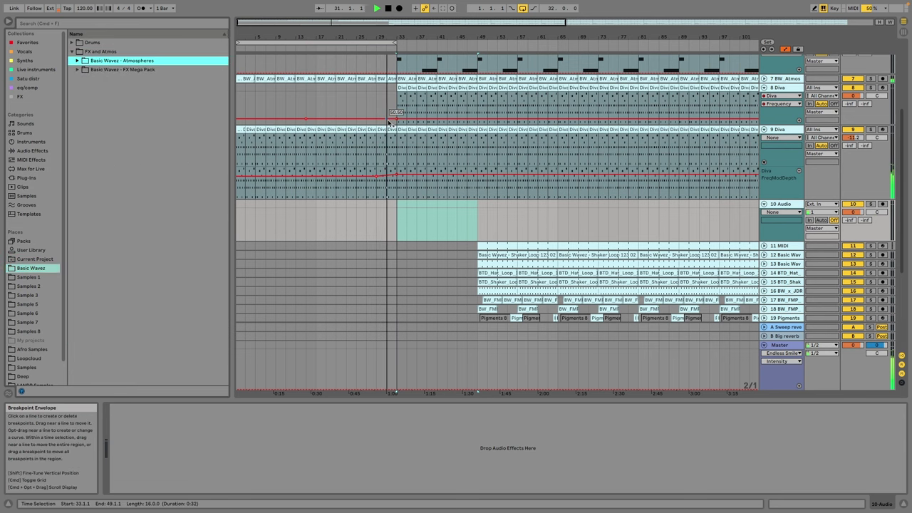
Step: Extend the arrangement loop to span bars 1 to 49 and play it from the start
{"action": "scroll", "coordinate": [393, 86], "scroll_direction": "up", "scroll_amount": 5}
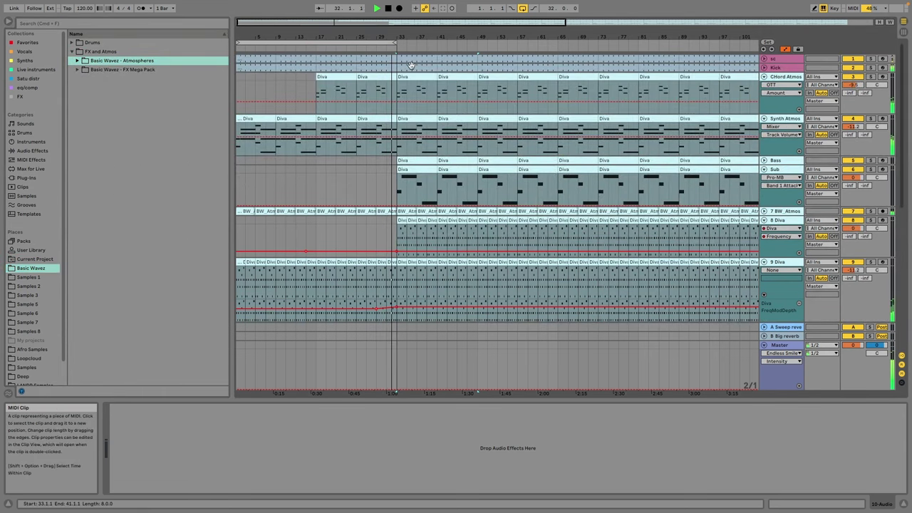
{"action": "left_click_drag", "start_coordinate": [394, 68], "coordinate": [476, 42]}
{"action": "scroll", "coordinate": [408, 140], "scroll_direction": "down", "scroll_amount": 10}
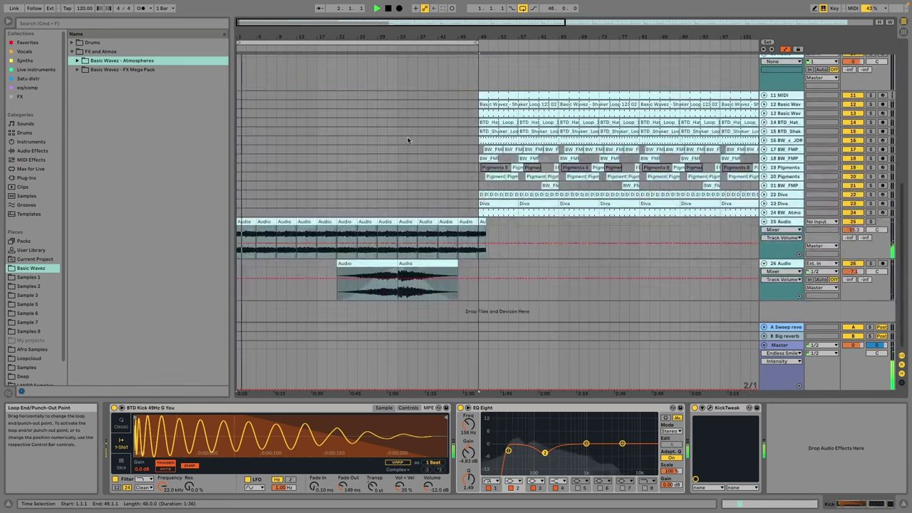
Step: Draw a rising Frequency automation ramp on track 8 Diva from bar 33 to bar 49
{"action": "scroll", "coordinate": [403, 142], "scroll_direction": "up", "scroll_amount": 9}
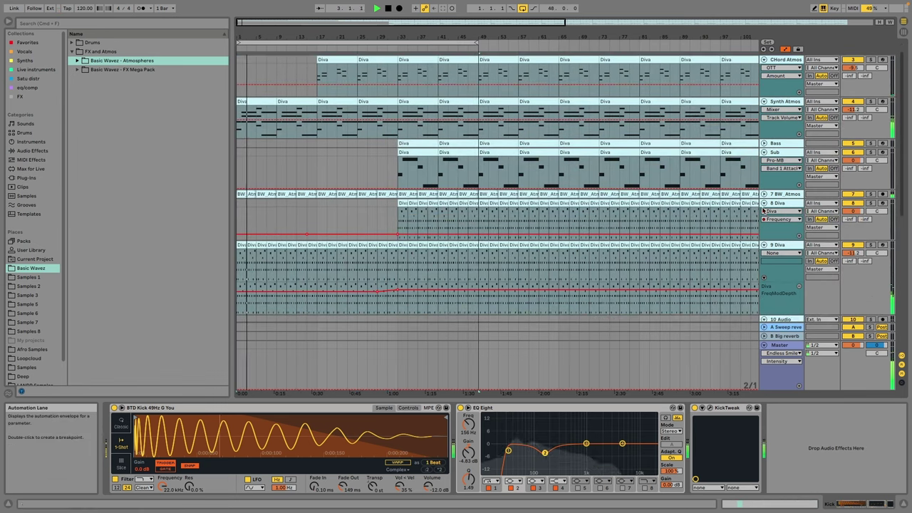
{"action": "left_click", "coordinate": [476, 235]}
{"action": "left_click_drag", "start_coordinate": [465, 234], "coordinate": [478, 222]}
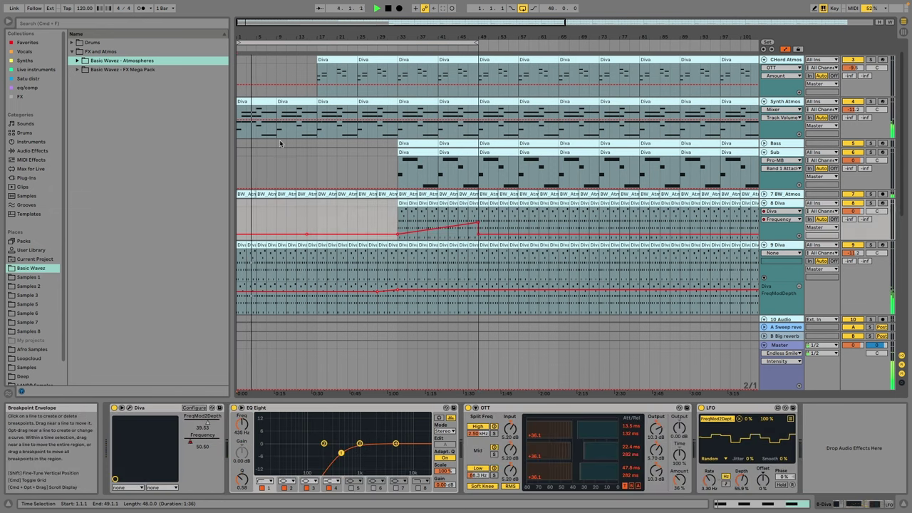
Step: Open the Sweeps folder in the Basic Wavez FX Mega Pack and audition SweepDown_4bar_122_05 and SweepUp_4bar_122_16
{"action": "double_click", "coordinate": [106, 70]}
{"action": "double_click", "coordinate": [95, 124]}
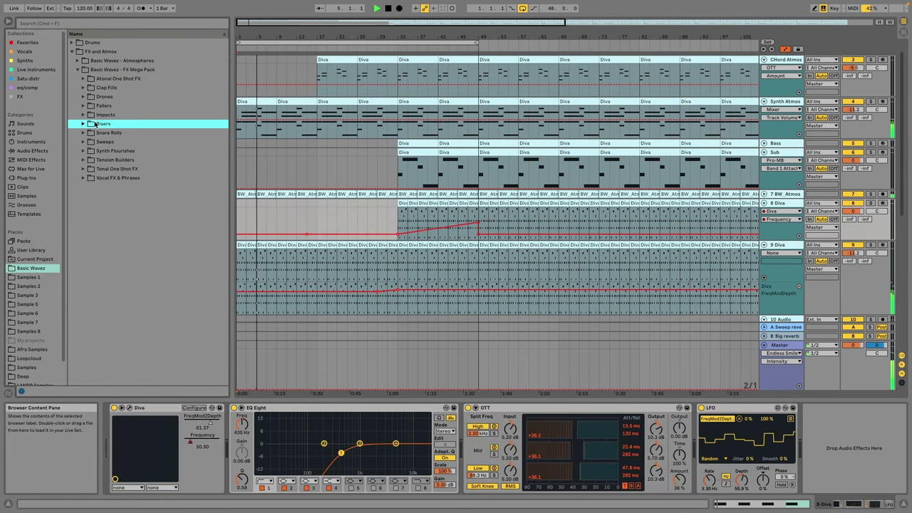
{"action": "double_click", "coordinate": [123, 141]}
{"action": "left_click", "coordinate": [130, 188]}
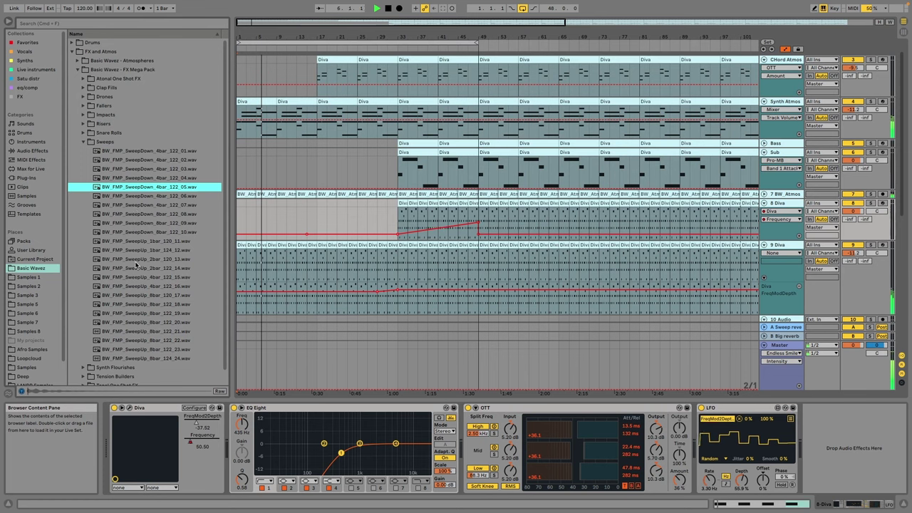
{"action": "left_click", "coordinate": [139, 286]}
{"action": "scroll", "coordinate": [141, 287], "scroll_direction": "down", "scroll_amount": 1}
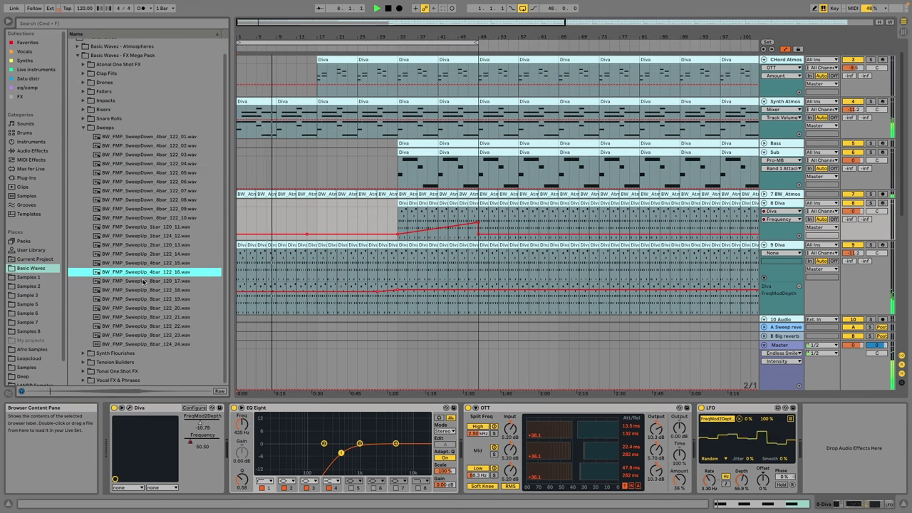
Step: Place BW_FMP_SweepUp_4bar_122_16 on audio track 10 around bar 28 so its peak lands at bar 33
{"action": "left_click_drag", "start_coordinate": [158, 273], "coordinate": [396, 269]}
{"action": "double_click", "coordinate": [396, 271]}
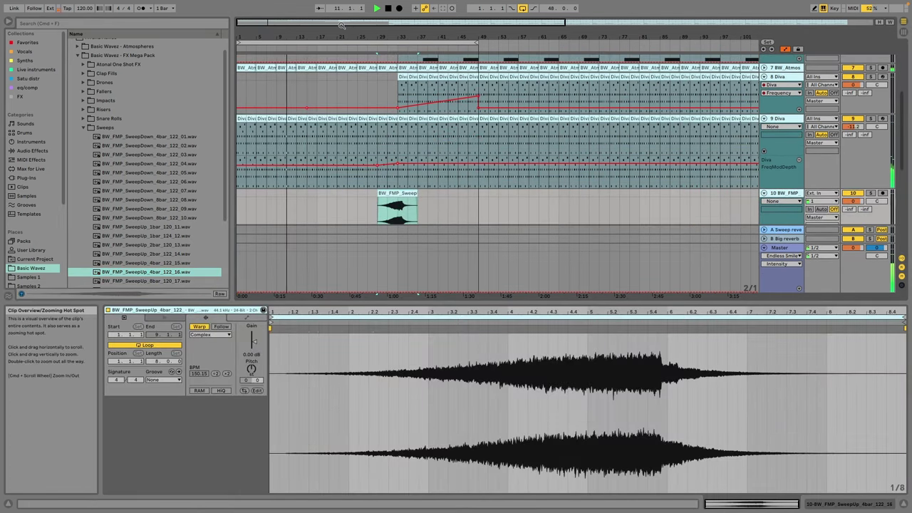
{"action": "left_click_drag", "start_coordinate": [405, 37], "coordinate": [404, 107]}
{"action": "mouse_move", "coordinate": [395, 193]}
{"action": "left_mouse_down"}
{"action": "mouse_move", "coordinate": [388, 204]}
{"action": "mouse_move", "coordinate": [382, 196]}
{"action": "left_mouse_up"}
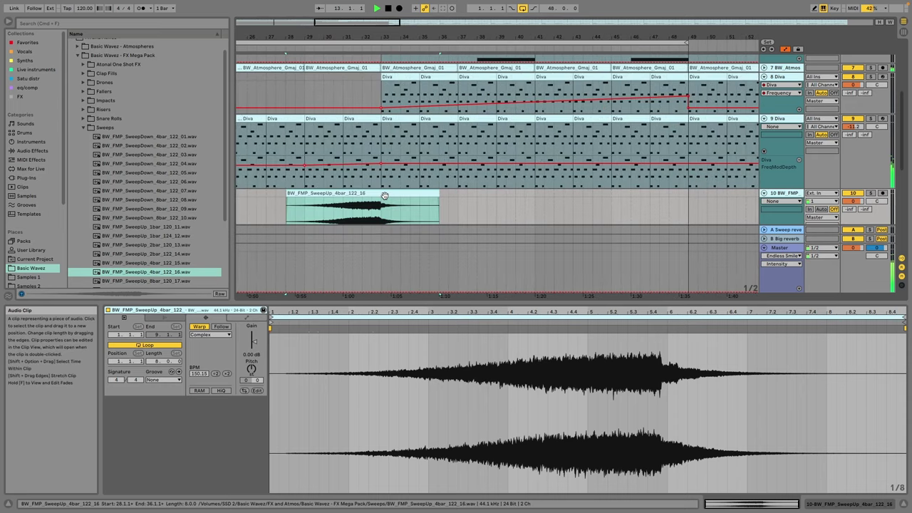
Step: Add a Compressor to track 10 sidechained from Kick, with filter frequency 30 Hz, threshold -18.8 dB, attack 0.01 ms and release 85.7 ms
{"action": "left_click", "coordinate": [27, 44]}
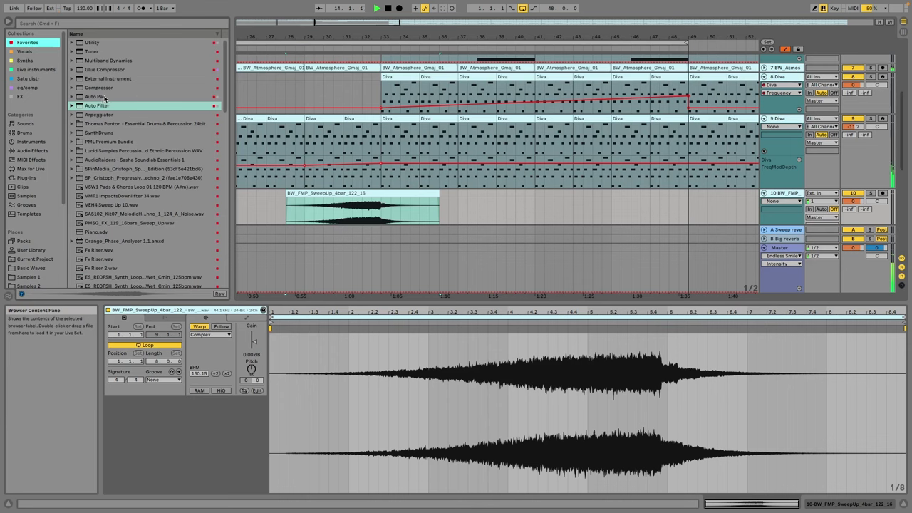
{"action": "double_click", "coordinate": [104, 88]}
{"action": "left_click", "coordinate": [123, 409]}
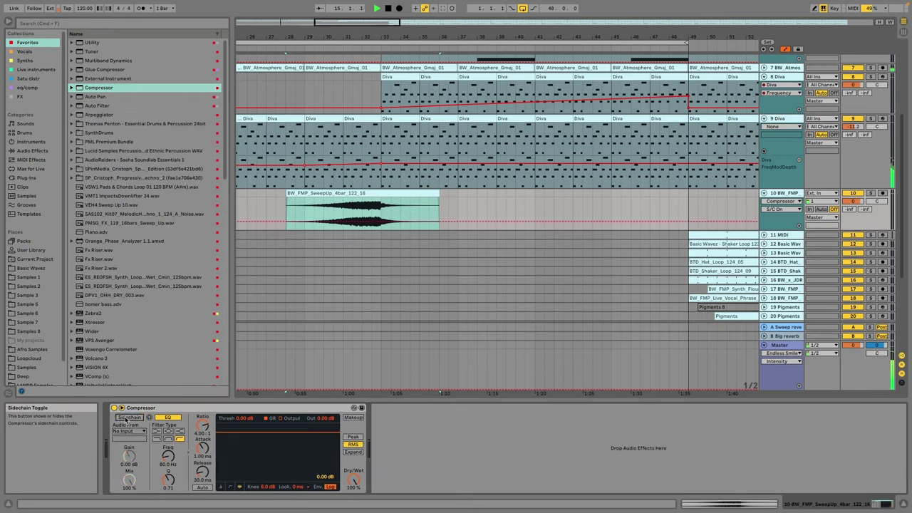
{"action": "left_click", "coordinate": [129, 432]}
{"action": "key", "text": "Return"}
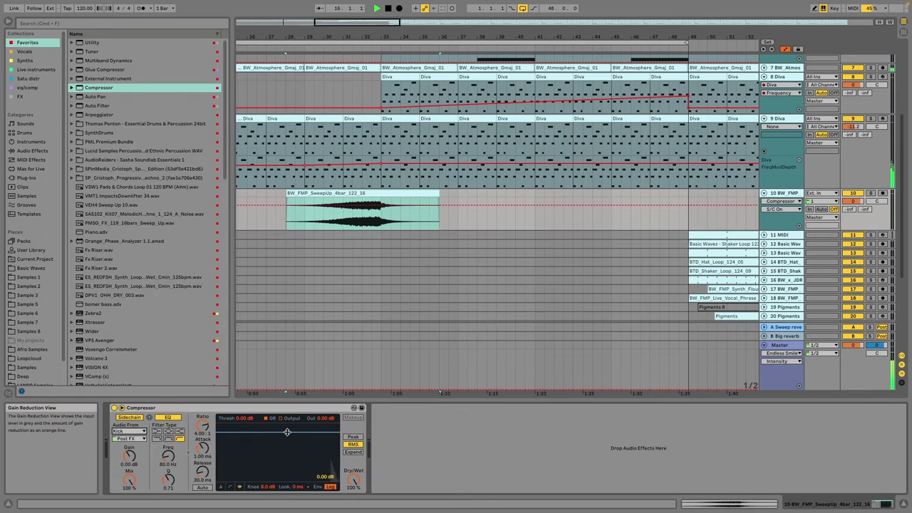
{"action": "left_click_drag", "start_coordinate": [168, 456], "coordinate": [205, 477]}
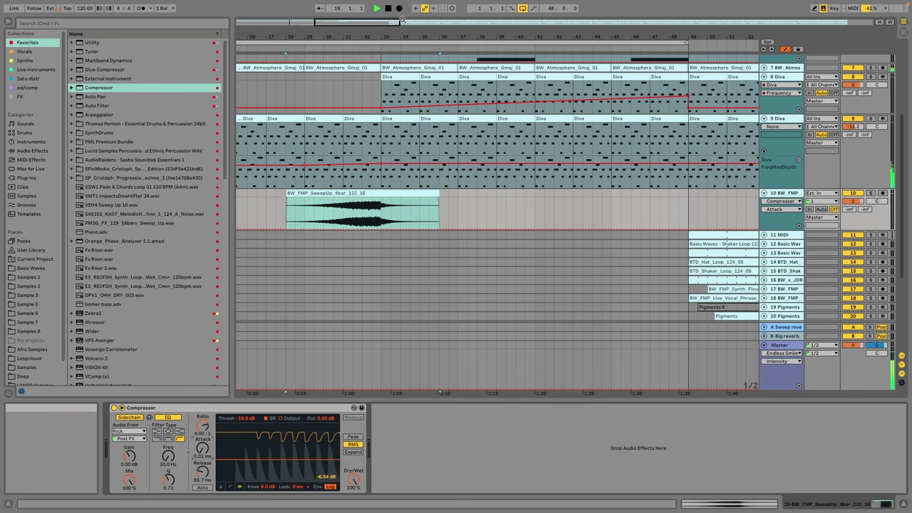
Step: Nudge the sweep clip slightly later against bar 33 and lower track 10's volume to about -9.1 dB
{"action": "left_click_drag", "start_coordinate": [388, 36], "coordinate": [261, 123]}
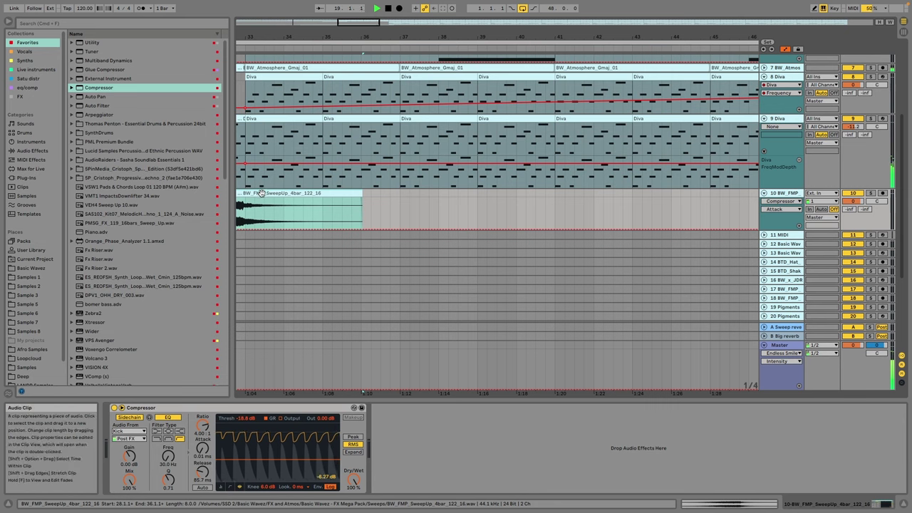
{"action": "left_click_drag", "start_coordinate": [259, 193], "coordinate": [265, 194]}
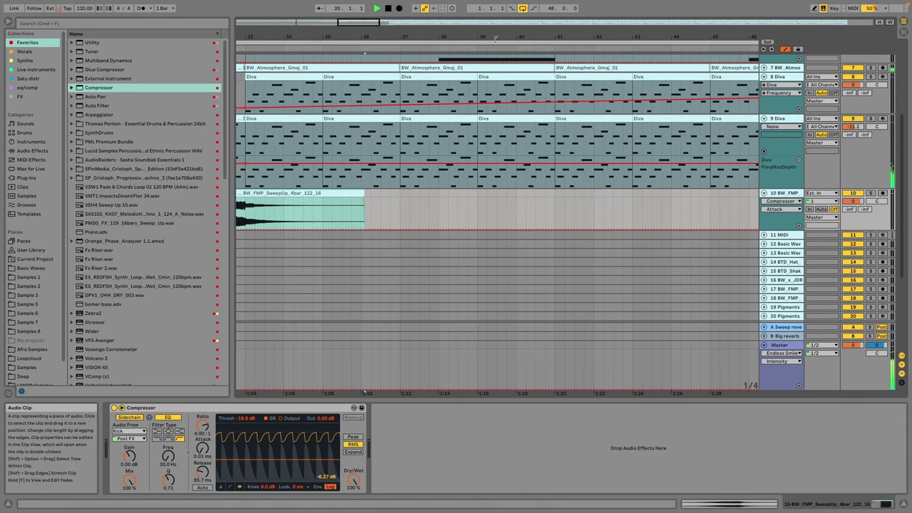
{"action": "left_click_drag", "start_coordinate": [358, 22], "coordinate": [206, 22]}
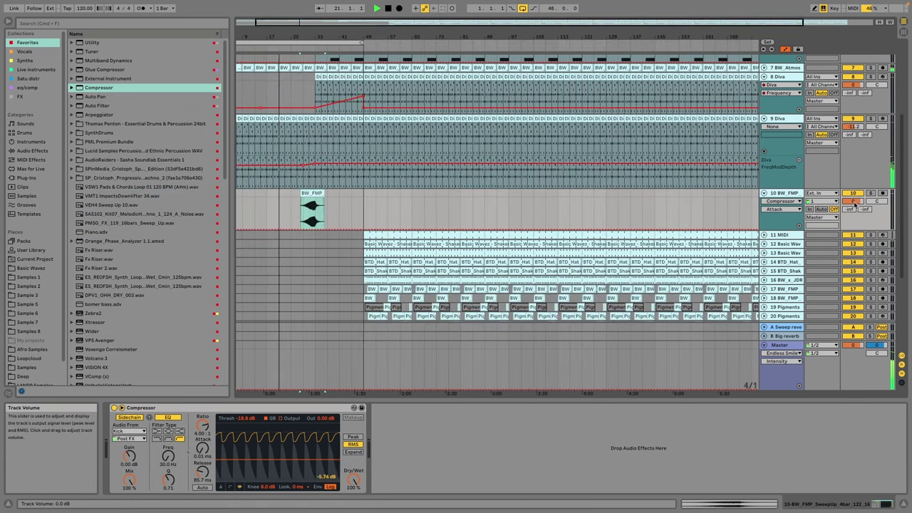
{"action": "left_click_drag", "start_coordinate": [853, 201], "coordinate": [853, 213]}
Step: Insert a new audio track directly below the sweep track 10
{"action": "left_click", "coordinate": [789, 198]}
{"action": "right_click", "coordinate": [789, 199]}
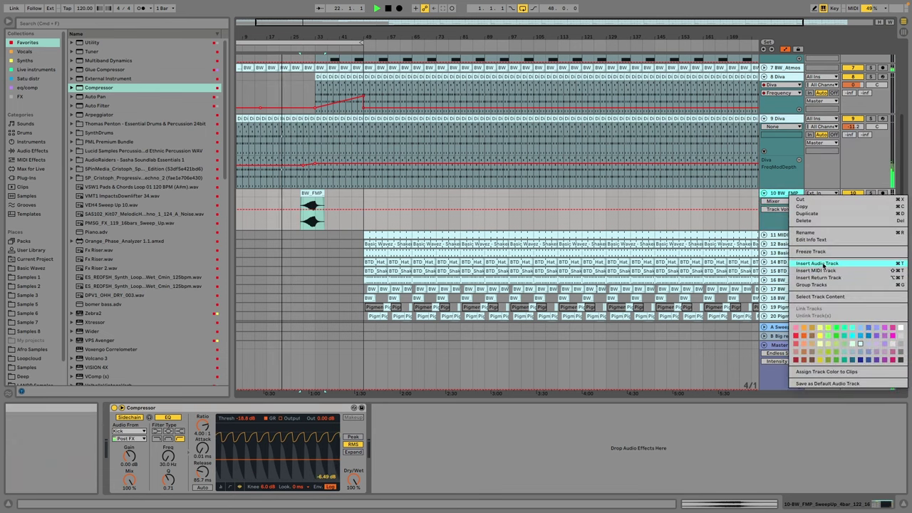
{"action": "left_click", "coordinate": [812, 269]}
Step: Expose the VCF1 cutoff Frequency of Diva on track 9 and draw its automation rising from bar 33 to bar 49
{"action": "scroll", "coordinate": [342, 167], "scroll_direction": "up", "scroll_amount": 2}
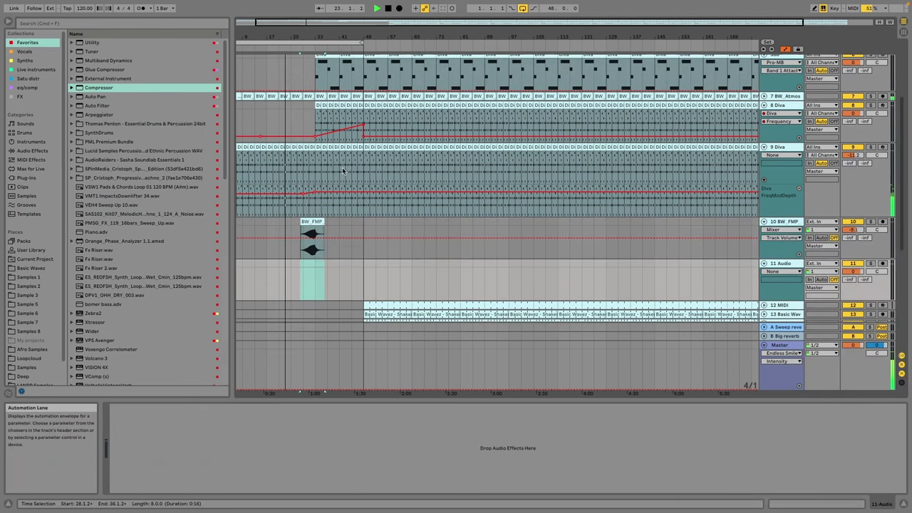
{"action": "left_click", "coordinate": [781, 147]}
{"action": "left_click", "coordinate": [779, 156]}
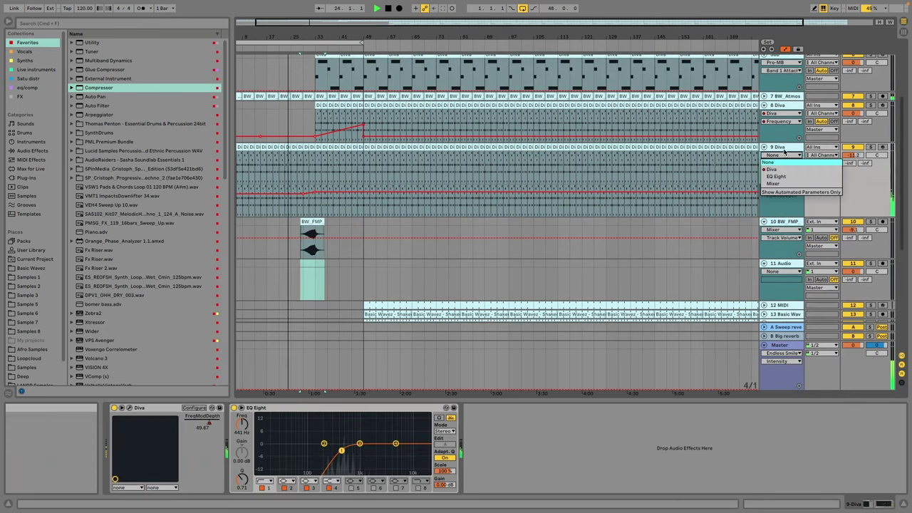
{"action": "left_click", "coordinate": [772, 169]}
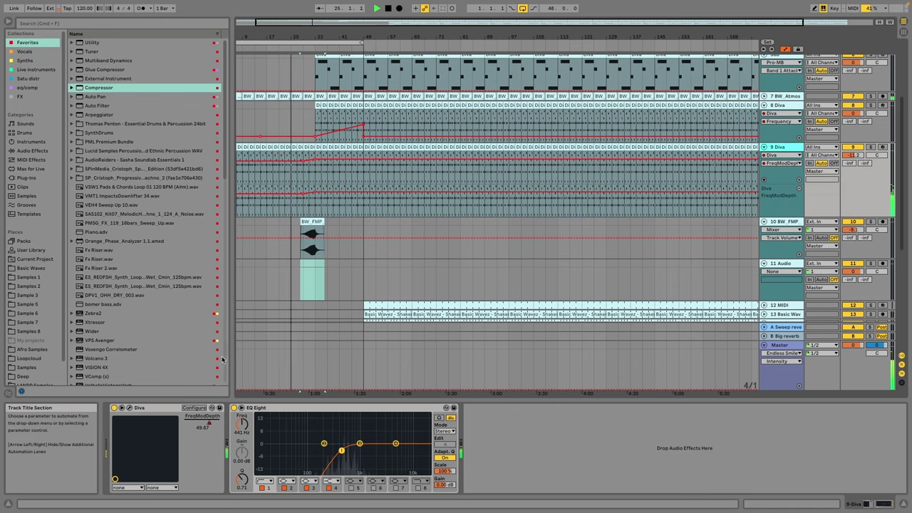
{"action": "left_click", "coordinate": [129, 407]}
{"action": "left_click", "coordinate": [411, 170]}
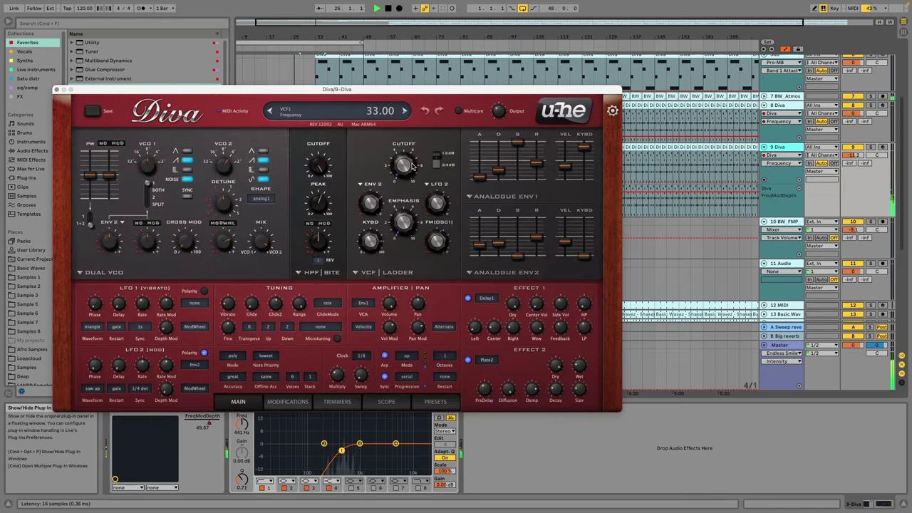
{"action": "left_click", "coordinate": [57, 90]}
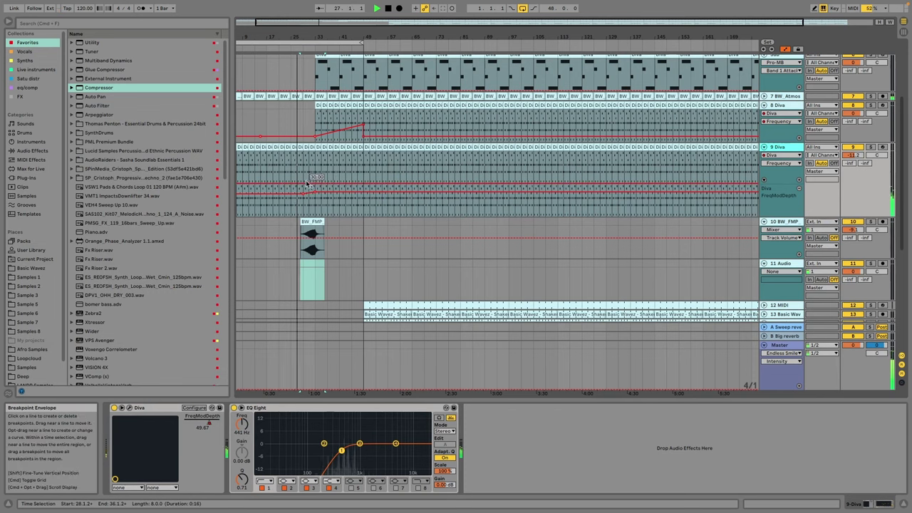
{"action": "left_click_drag", "start_coordinate": [316, 183], "coordinate": [363, 173]}
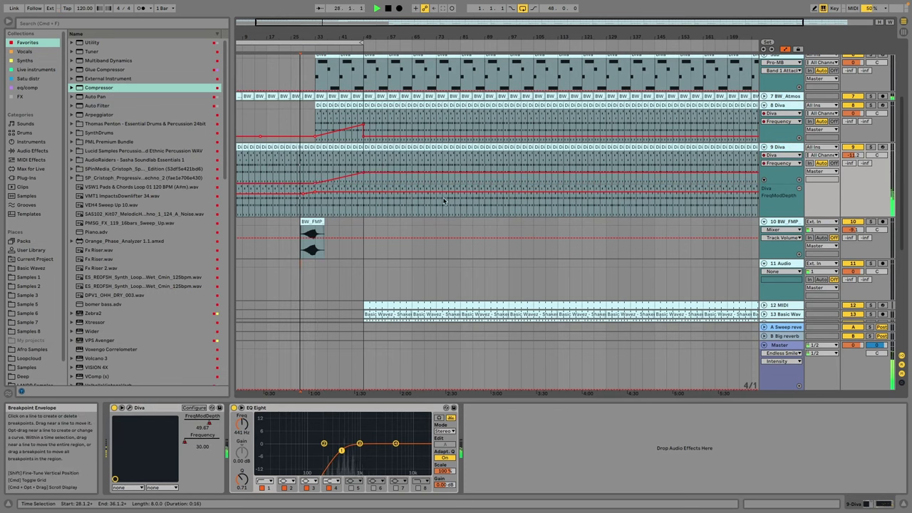
Step: Lower the sweep track 10's volume to -14.9 dB while the arrangement plays
{"action": "left_click", "coordinate": [855, 236]}
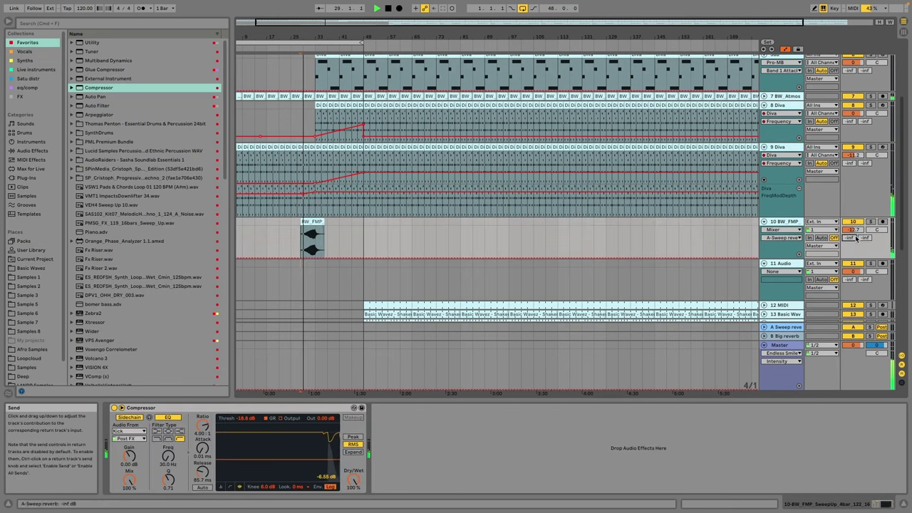
{"action": "scroll", "coordinate": [401, 140], "scroll_direction": "up", "scroll_amount": 5}
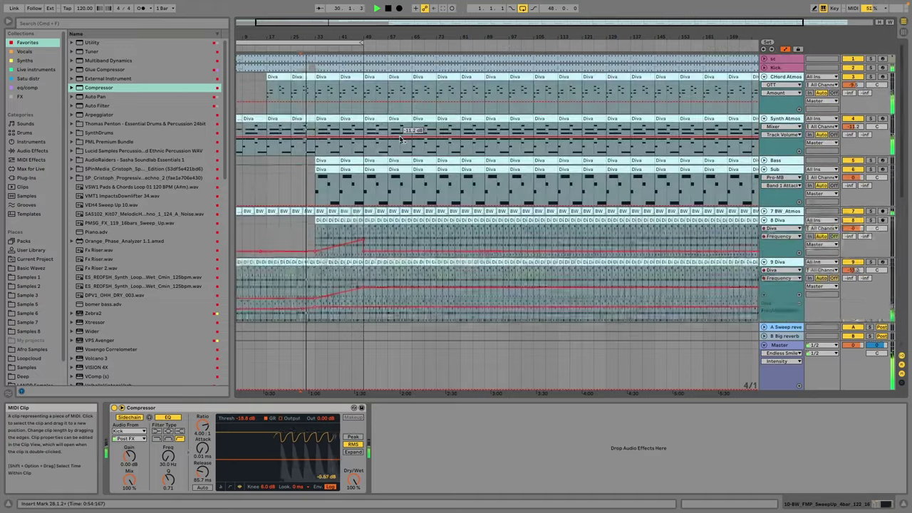
{"action": "scroll", "coordinate": [401, 140], "scroll_direction": "down", "scroll_amount": 10}
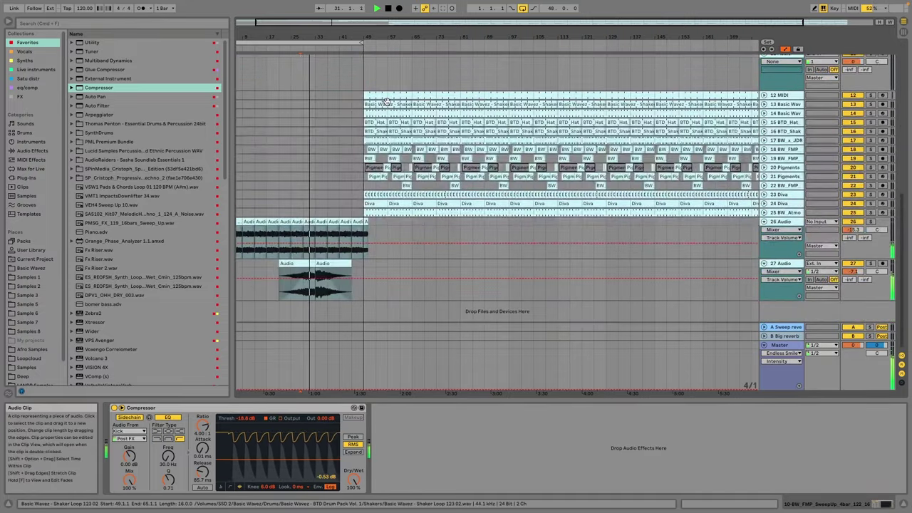
{"action": "scroll", "coordinate": [385, 100], "scroll_direction": "up", "scroll_amount": 5}
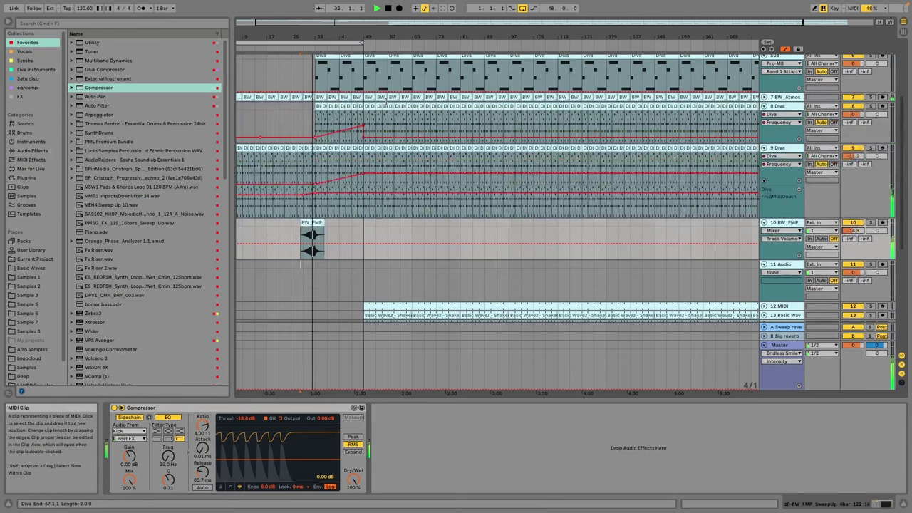
{"action": "scroll", "coordinate": [385, 100], "scroll_direction": "down", "scroll_amount": 6}
{"action": "scroll", "coordinate": [368, 121], "scroll_direction": "up", "scroll_amount": 3}
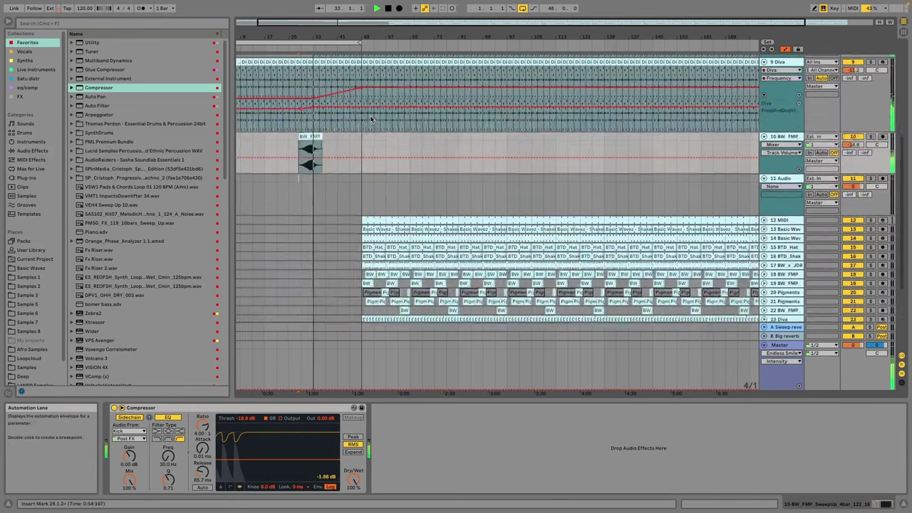
{"action": "scroll", "coordinate": [370, 120], "scroll_direction": "up", "scroll_amount": 3}
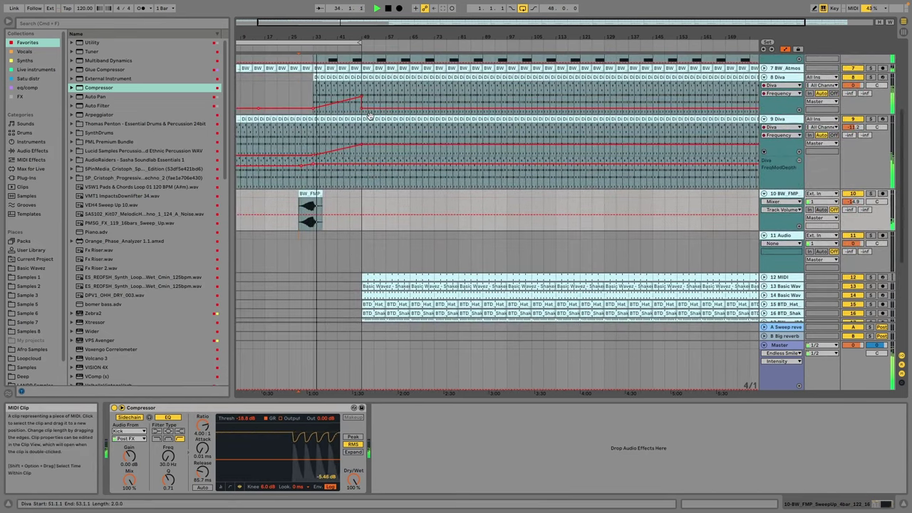
Step: Lower the volume of the 27 Audio track holding the atmosphere swell around bar 33
{"action": "scroll", "coordinate": [342, 121], "scroll_direction": "down", "scroll_amount": 8}
{"action": "scroll", "coordinate": [342, 122], "scroll_direction": "up", "scroll_amount": 3}
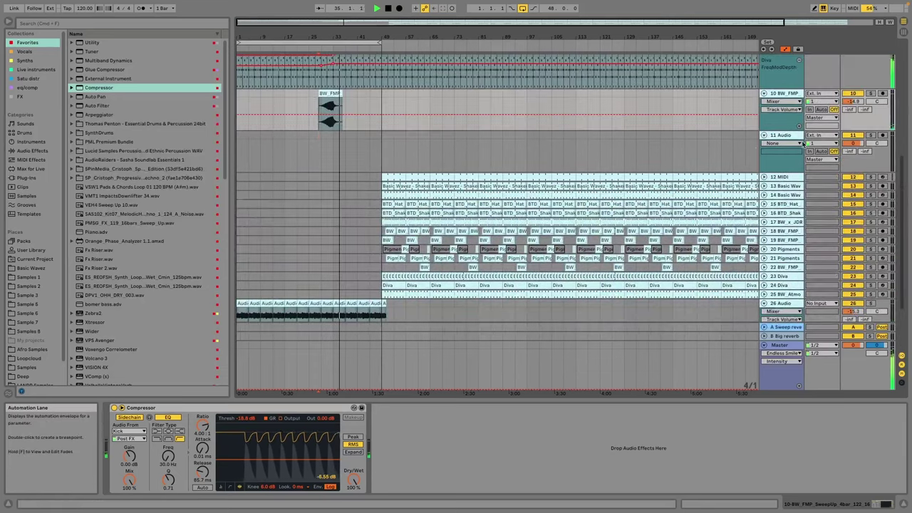
{"action": "left_click", "coordinate": [780, 134]}
{"action": "scroll", "coordinate": [641, 185], "scroll_direction": "down", "scroll_amount": 4}
{"action": "left_click_drag", "start_coordinate": [857, 272], "coordinate": [859, 297]}
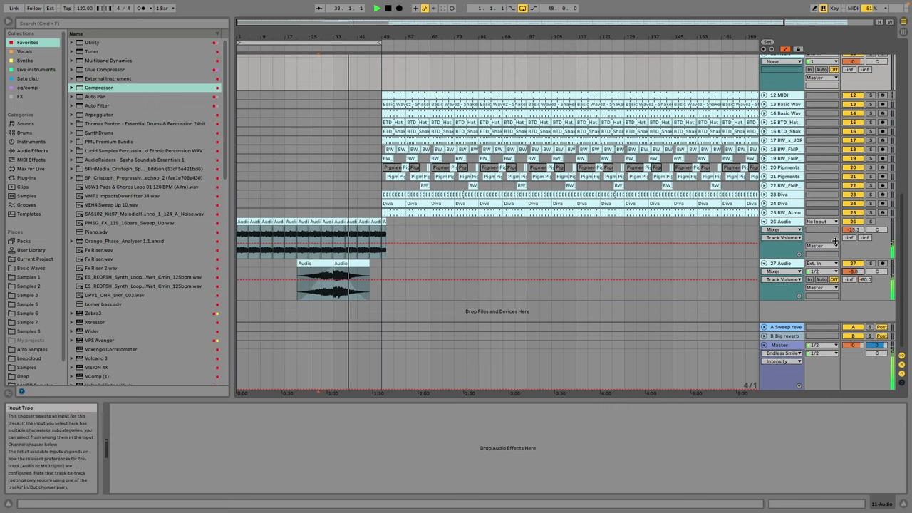
Step: Fold the 26 Audio and 27 Audio tracks and select the empty 11 Audio track
{"action": "scroll", "coordinate": [286, 151], "scroll_direction": "up", "scroll_amount": 5}
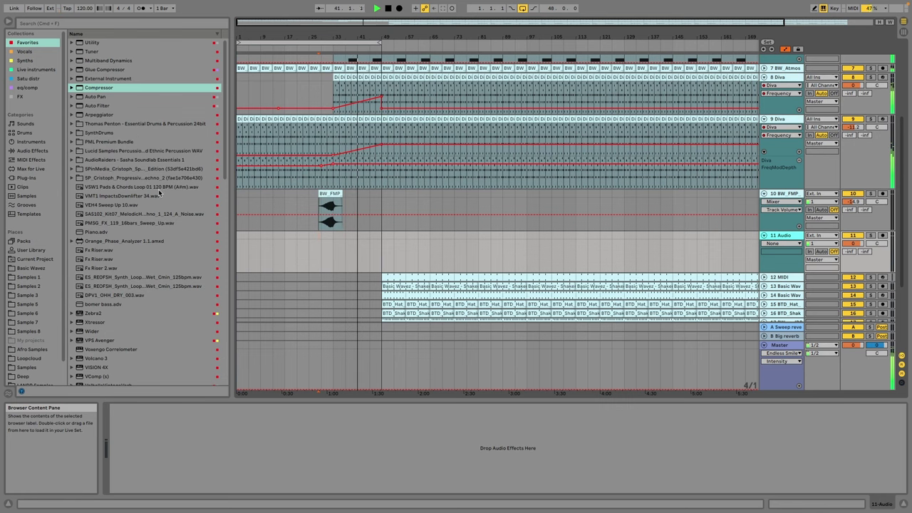
{"action": "scroll", "coordinate": [299, 179], "scroll_direction": "down", "scroll_amount": 3}
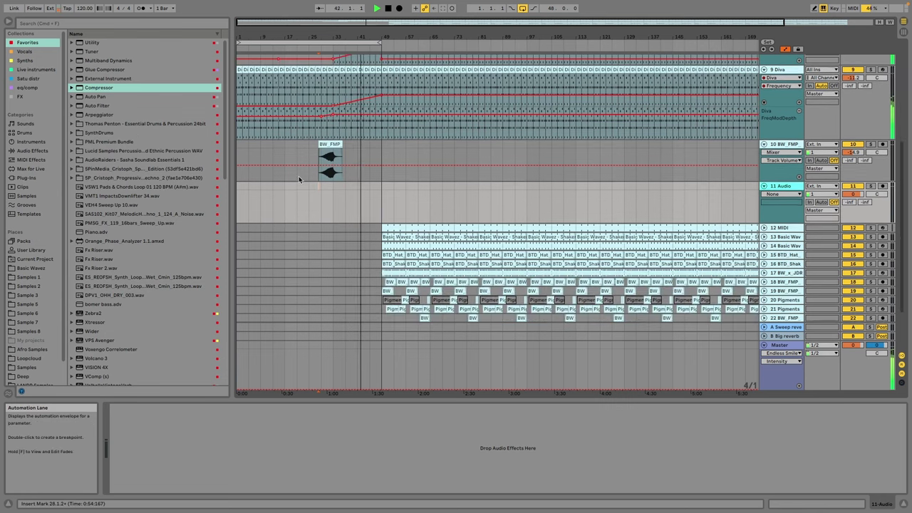
{"action": "scroll", "coordinate": [397, 211], "scroll_direction": "down", "scroll_amount": 2}
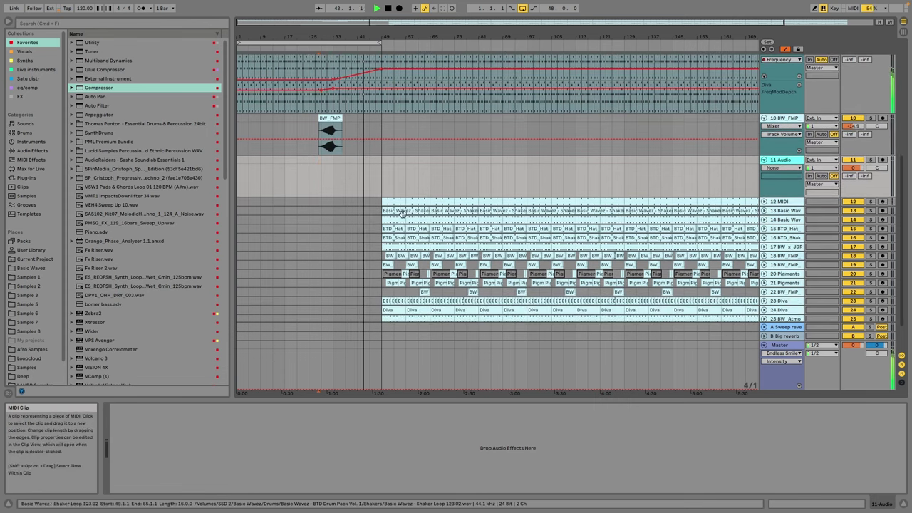
{"action": "scroll", "coordinate": [388, 213], "scroll_direction": "down", "scroll_amount": 2}
{"action": "left_click", "coordinate": [384, 219]}
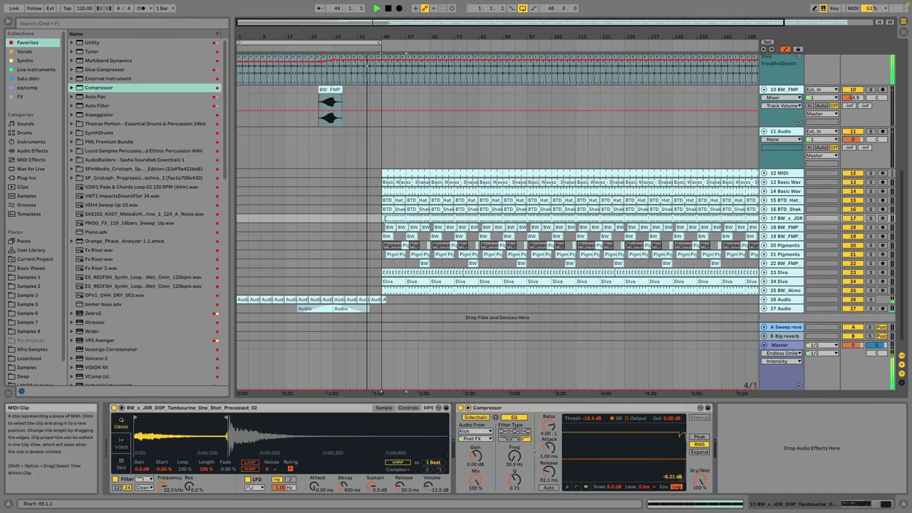
{"action": "scroll", "coordinate": [383, 219], "scroll_direction": "up", "scroll_amount": 4}
{"action": "left_click", "coordinate": [699, 187]}
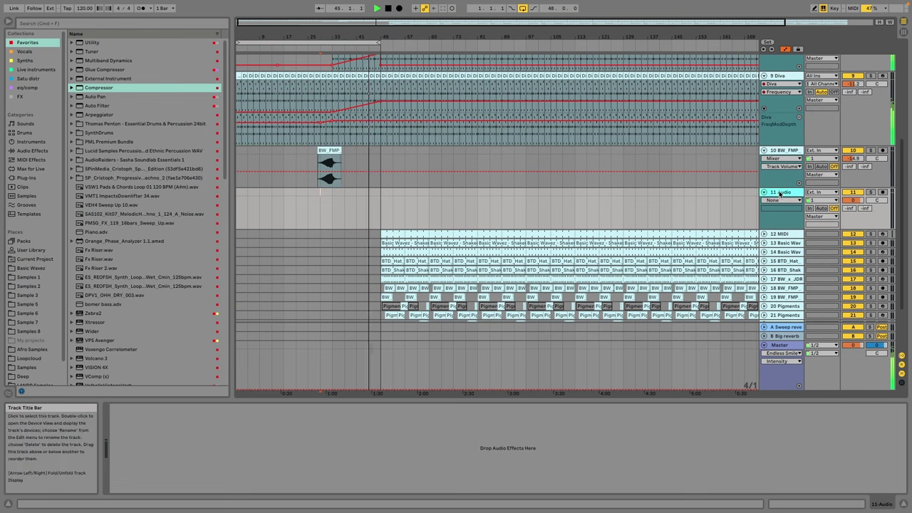
Step: Open the Impacts folder of the Basic Wavez FX Mega Pack and audition its first samples
{"action": "left_click", "coordinate": [32, 313]}
{"action": "left_click", "coordinate": [33, 323]}
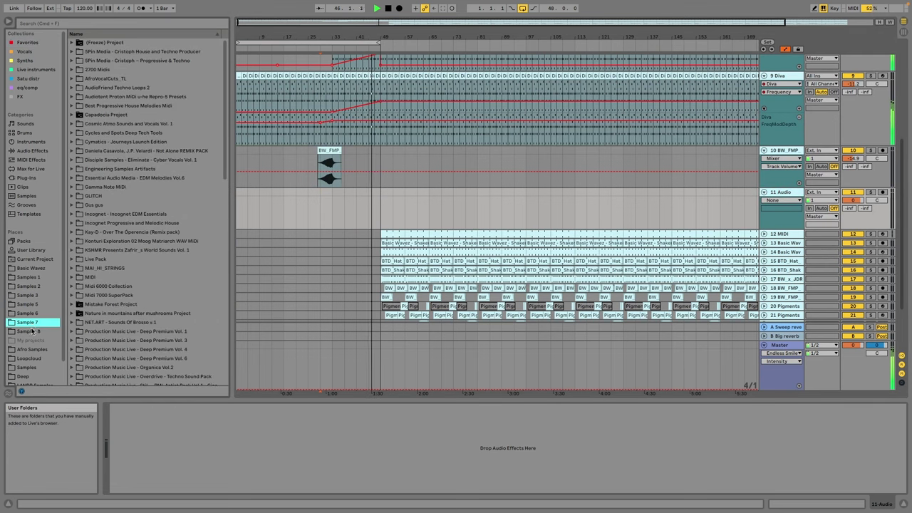
{"action": "left_click", "coordinate": [35, 330]}
{"action": "left_click", "coordinate": [32, 268]}
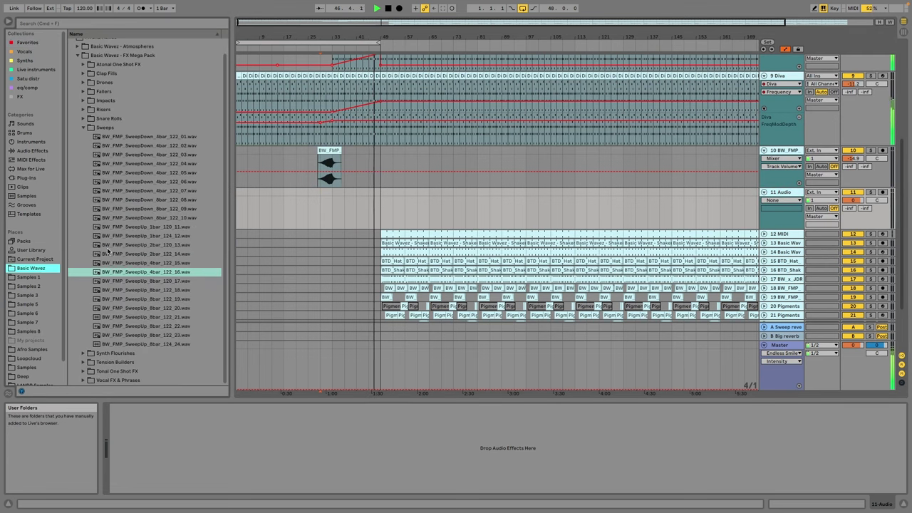
{"action": "left_click", "coordinate": [116, 100]}
{"action": "key", "text": "Right"}
{"action": "key", "text": "Down"}
{"action": "key", "text": "Down"}
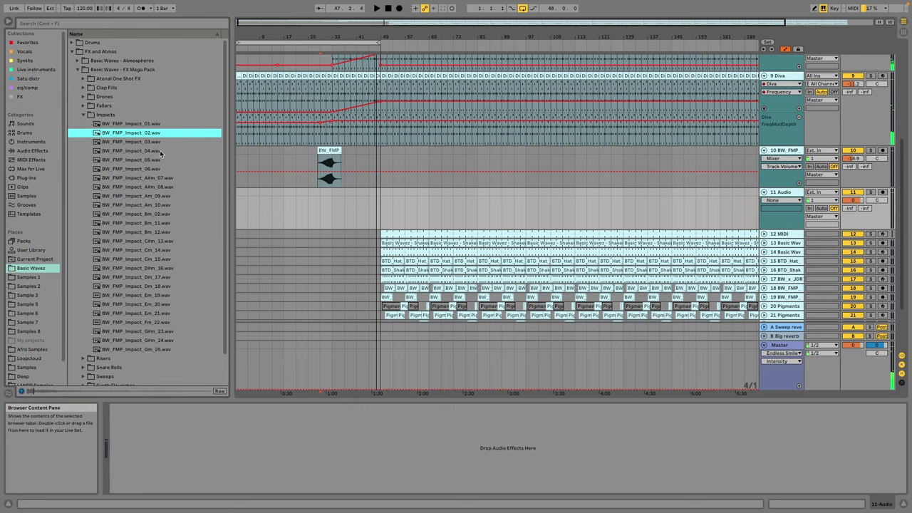
Step: Audition more impact samples, including the E minor ones, to find a hit for the transition
{"action": "scroll", "coordinate": [257, 174], "scroll_direction": "up", "scroll_amount": 2}
{"action": "left_click", "coordinate": [140, 169]}
{"action": "left_click", "coordinate": [141, 161]}
{"action": "left_click", "coordinate": [152, 187]}
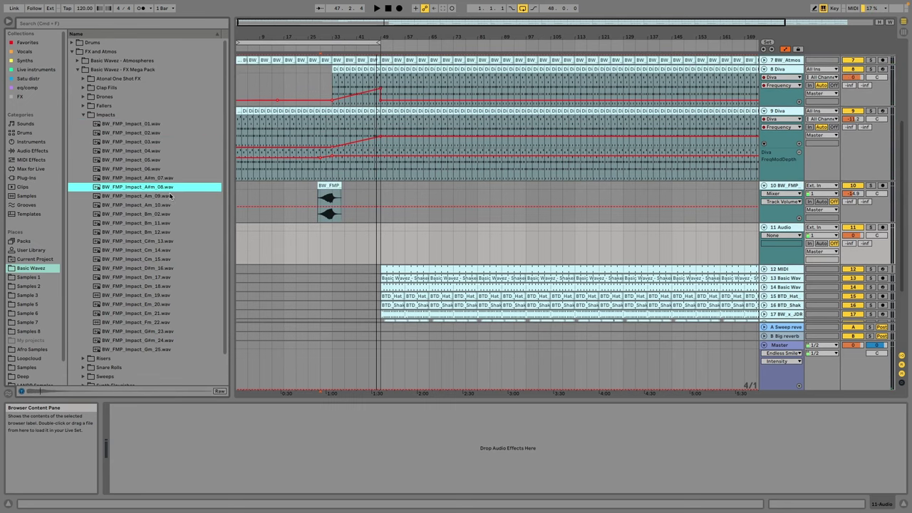
{"action": "left_click", "coordinate": [166, 286]}
{"action": "left_click", "coordinate": [163, 305]}
{"action": "left_click", "coordinate": [163, 295]}
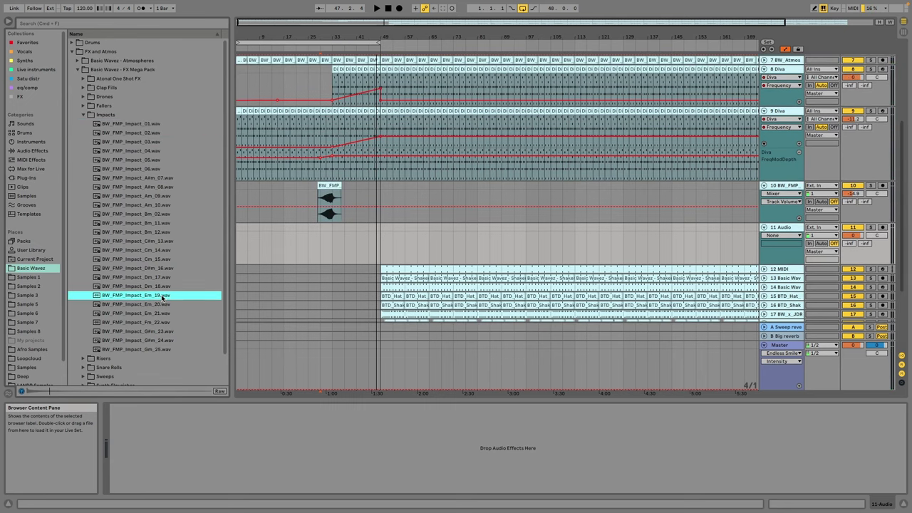
Step: Browse the Synth Flourishes folder of the FX Mega Pack and audition the E minor flourishes
{"action": "left_click", "coordinate": [113, 114]}
{"action": "key", "text": "Left"}
{"action": "left_click", "coordinate": [121, 151]}
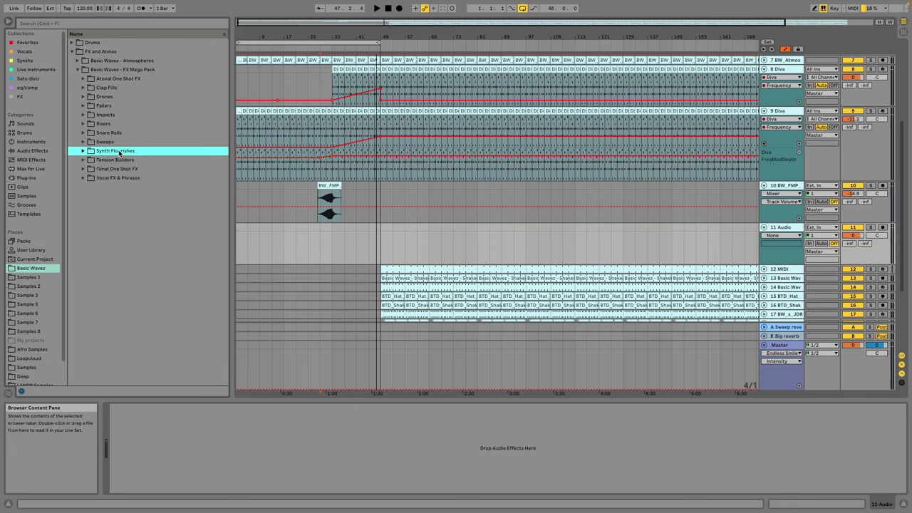
{"action": "key", "text": "Right"}
{"action": "left_click", "coordinate": [130, 178]}
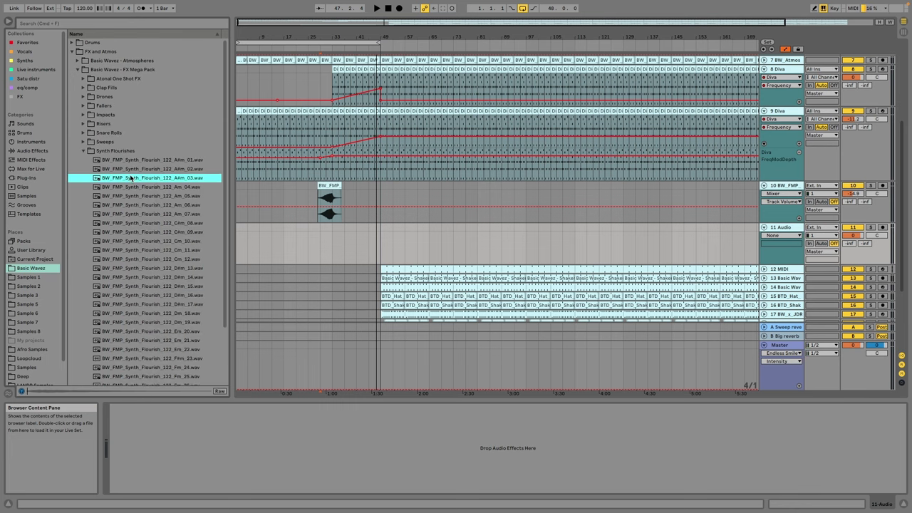
{"action": "left_click", "coordinate": [173, 186]}
{"action": "scroll", "coordinate": [207, 248], "scroll_direction": "down", "scroll_amount": 3}
{"action": "left_click", "coordinate": [202, 247]}
{"action": "left_click", "coordinate": [185, 274]}
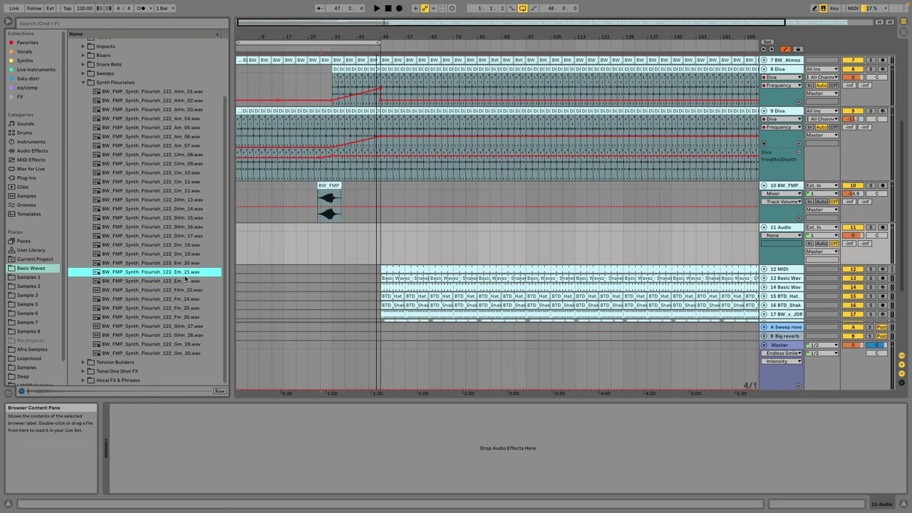
{"action": "left_click", "coordinate": [189, 263]}
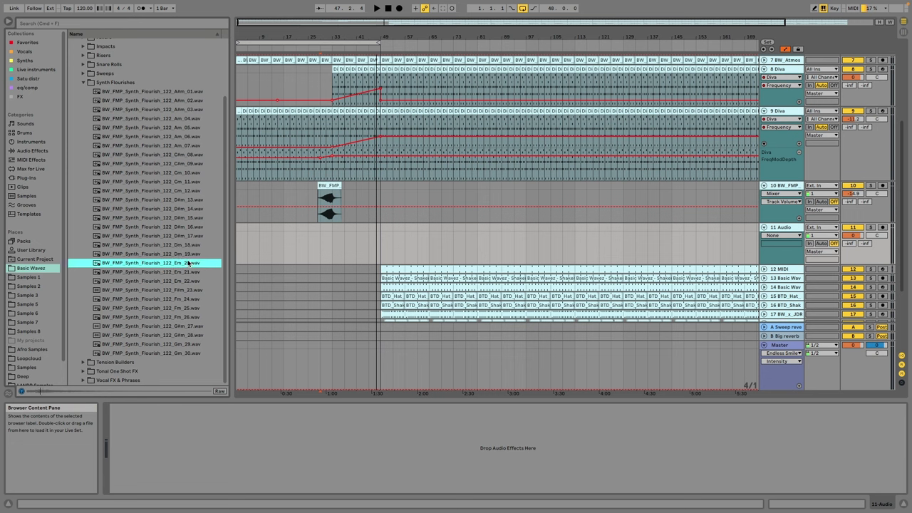
{"action": "left_click", "coordinate": [188, 282]}
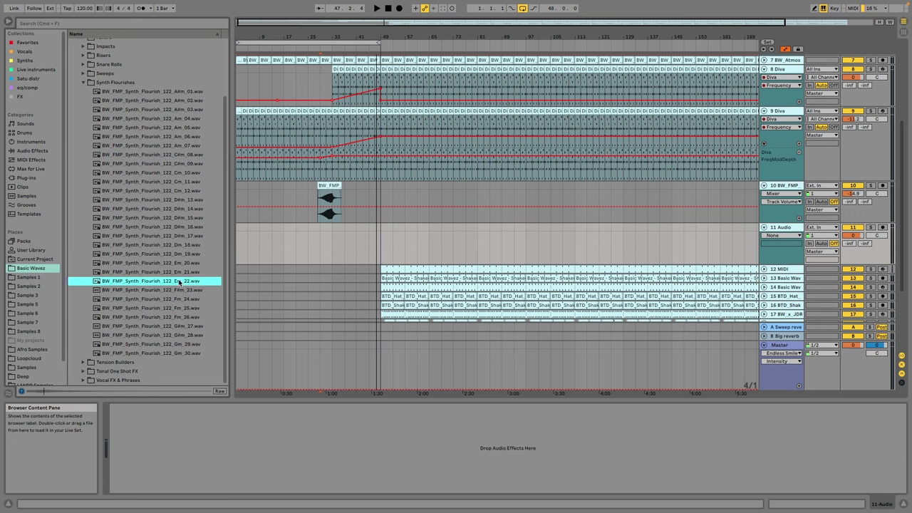
Step: Place BW_FMP_Synth_Flourish_122_Em_22 on track 11 so that it ends at bar 33, and reverse the clip
{"action": "left_click_drag", "start_coordinate": [179, 283], "coordinate": [332, 253]}
{"action": "left_click_drag", "start_coordinate": [342, 36], "coordinate": [484, 230]}
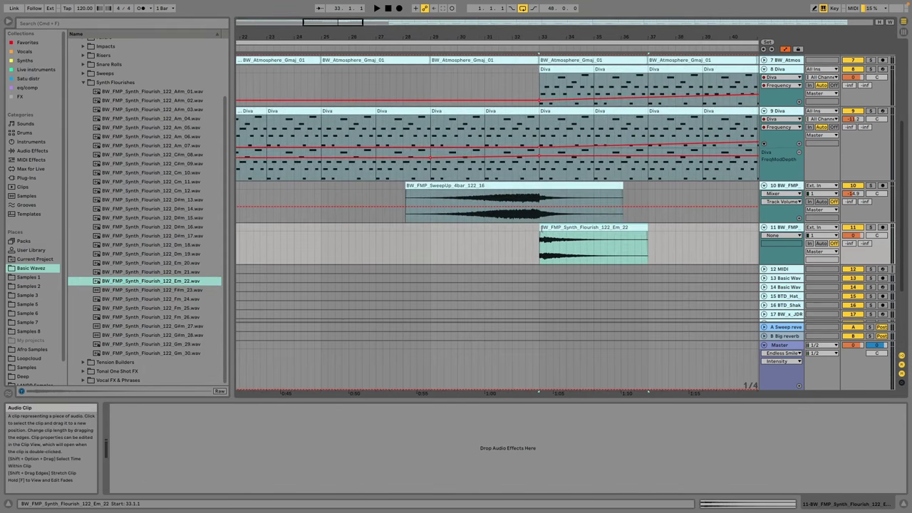
{"action": "left_click_drag", "start_coordinate": [563, 228], "coordinate": [460, 238]}
{"action": "key", "text": "r"}
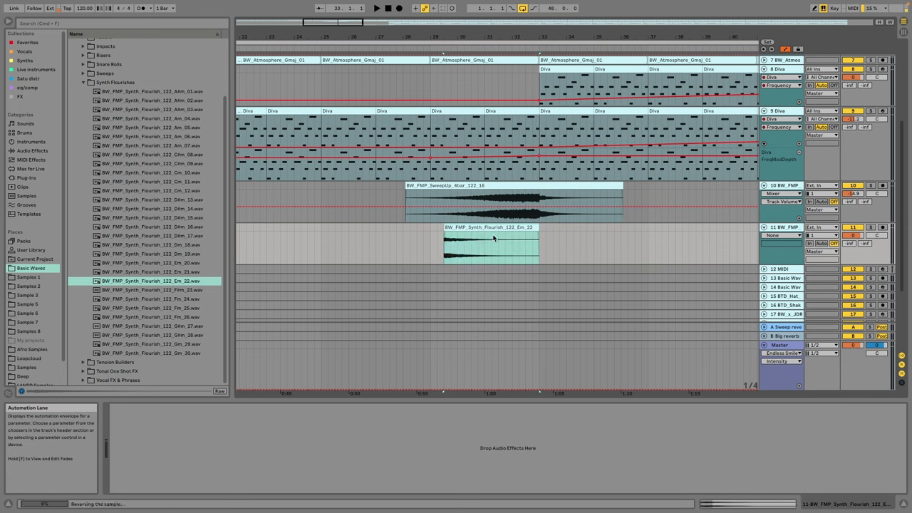
Step: Duplicate the reversed flourish to start at bar 33, reverse the copy back to forward, and play the transition from bar 31
{"action": "mouse_move", "coordinate": [525, 238]}
{"action": "left_mouse_down"}
{"action": "mouse_move", "coordinate": [623, 241]}
{"action": "mouse_move", "coordinate": [505, 228]}
{"action": "mouse_move", "coordinate": [514, 229]}
{"action": "left_mouse_up"}
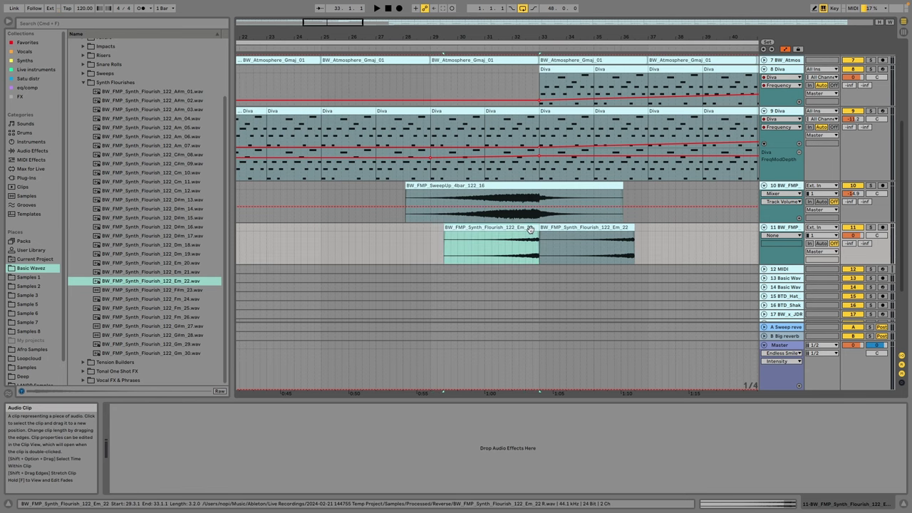
{"action": "left_click", "coordinate": [572, 227]}
{"action": "key", "text": "r"}
{"action": "left_click", "coordinate": [484, 246]}
{"action": "key", "text": "space"}
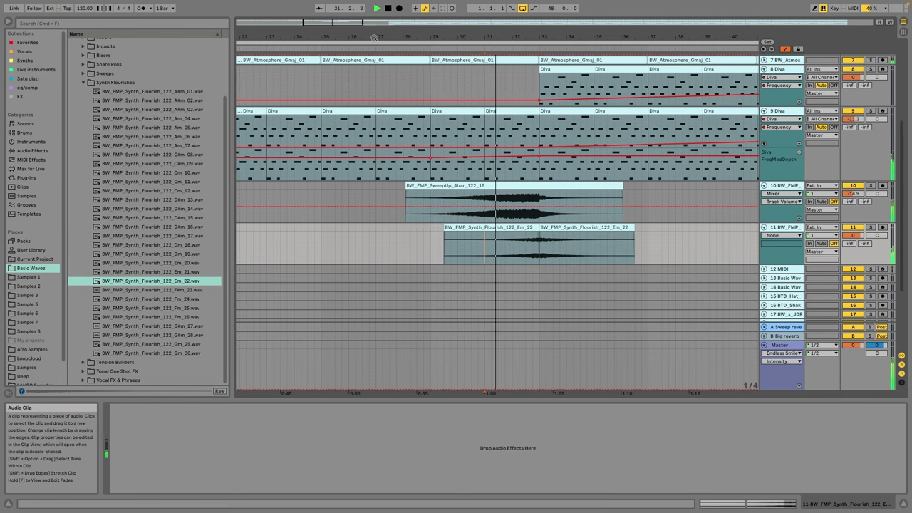
{"action": "mouse_move", "coordinate": [362, 22]}
{"action": "left_mouse_down"}
{"action": "mouse_move", "coordinate": [366, 30]}
{"action": "mouse_move", "coordinate": [365, 15]}
{"action": "left_mouse_up"}
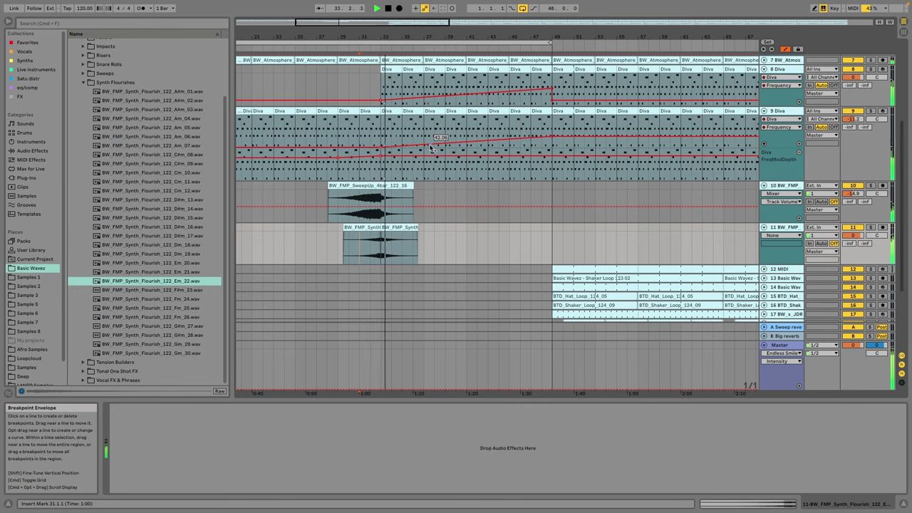
{"action": "scroll", "coordinate": [446, 132], "scroll_direction": "down", "scroll_amount": 5}
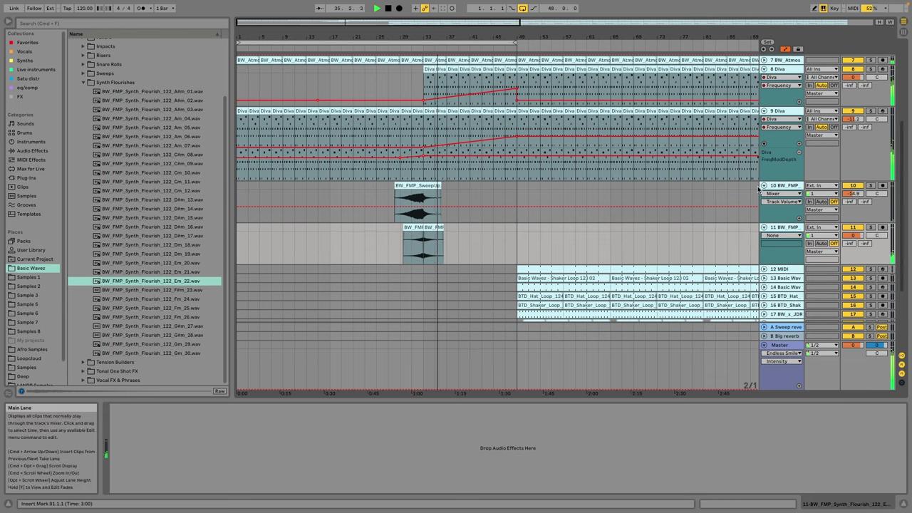
Step: Fold tracks 10 and 9, then copy the 16-bar shaker loop on track 13 to start at bar 33
{"action": "left_click", "coordinate": [764, 185]}
{"action": "left_click", "coordinate": [764, 110]}
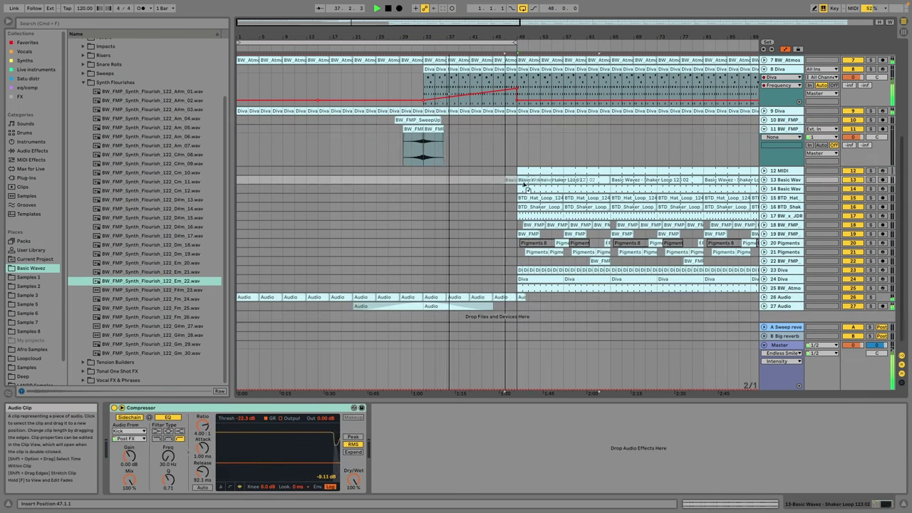
{"action": "left_click_drag", "start_coordinate": [521, 181], "coordinate": [427, 181]}
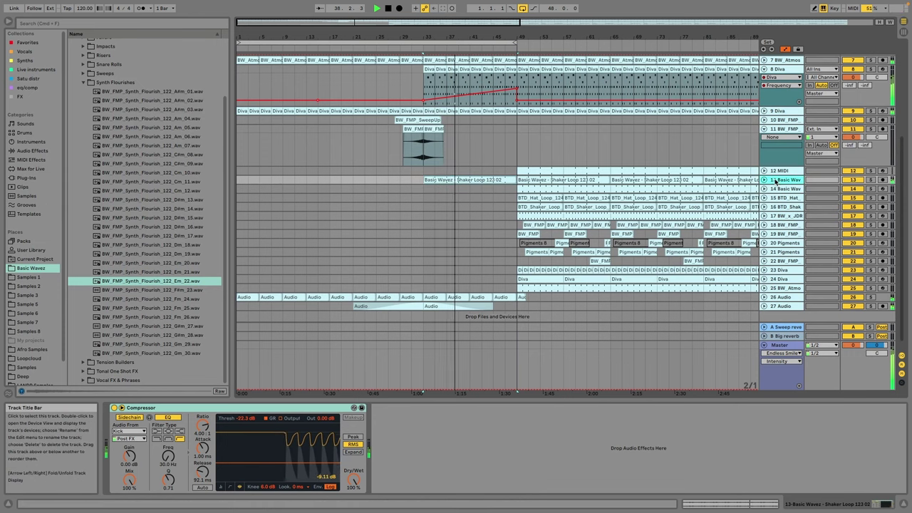
Step: Search the plug-ins for "doubl" and add the Waves Doubler2 (s) Audio Unit to the shaker track 13
{"action": "left_click", "coordinate": [30, 87]}
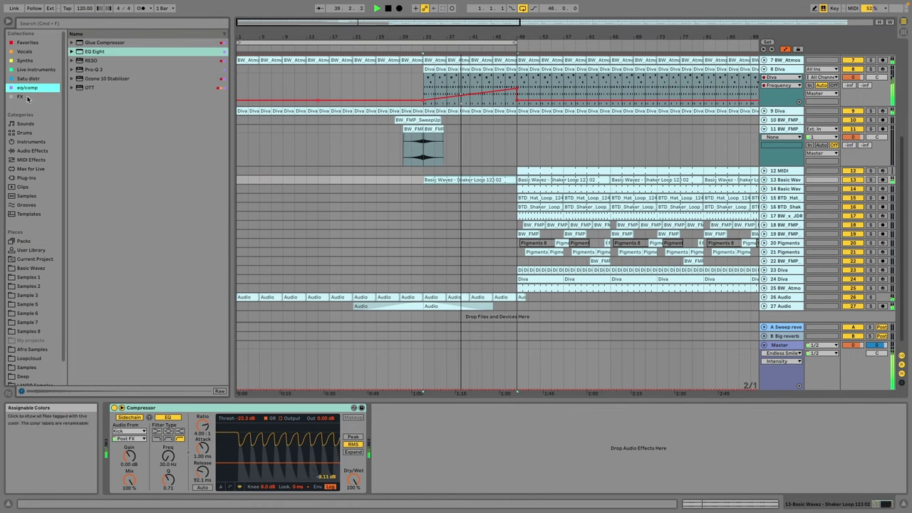
{"action": "left_click", "coordinate": [27, 177]}
{"action": "left_click", "coordinate": [31, 23]}
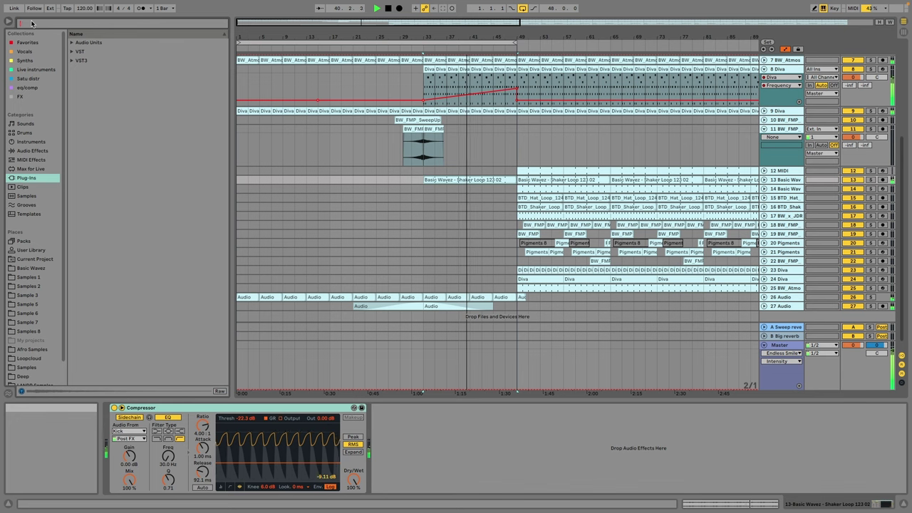
{"action": "type", "text": "doubl"}
{"action": "left_click", "coordinate": [107, 51]}
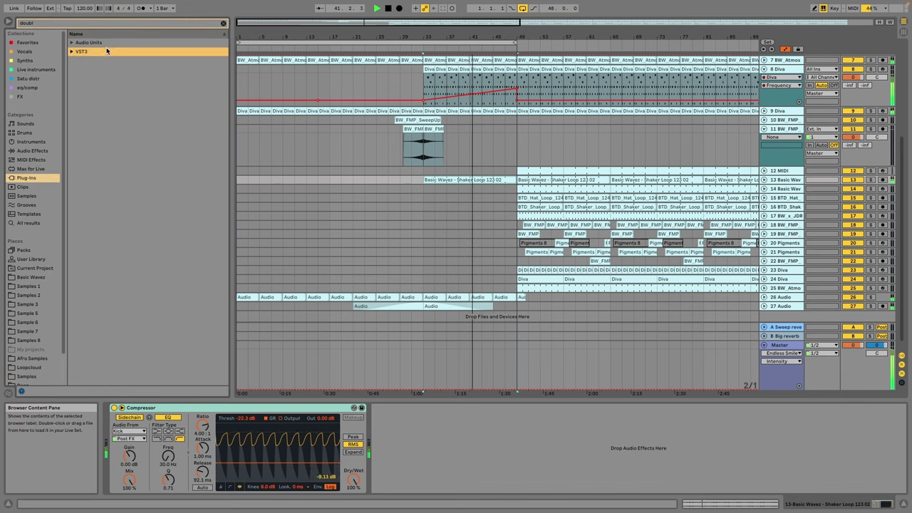
{"action": "double_click", "coordinate": [107, 43]}
{"action": "left_click", "coordinate": [103, 53]}
{"action": "left_click", "coordinate": [93, 61]}
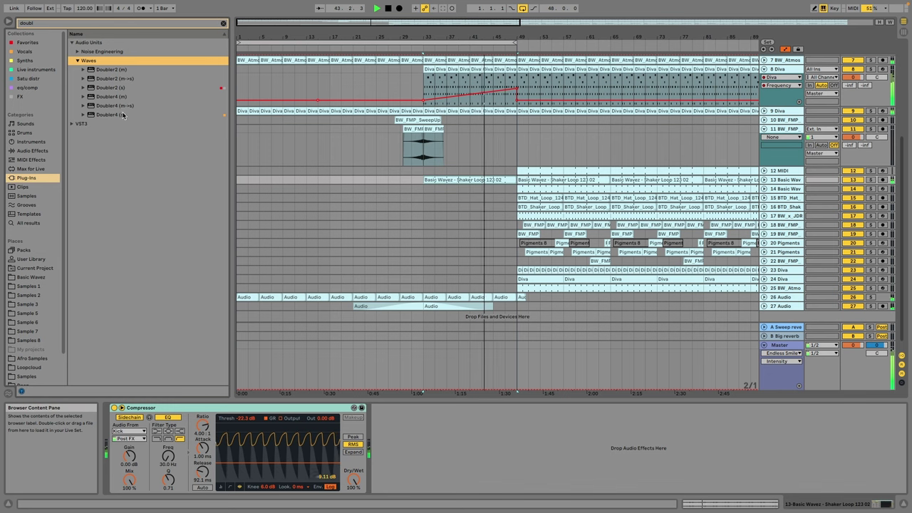
{"action": "left_click", "coordinate": [117, 86]}
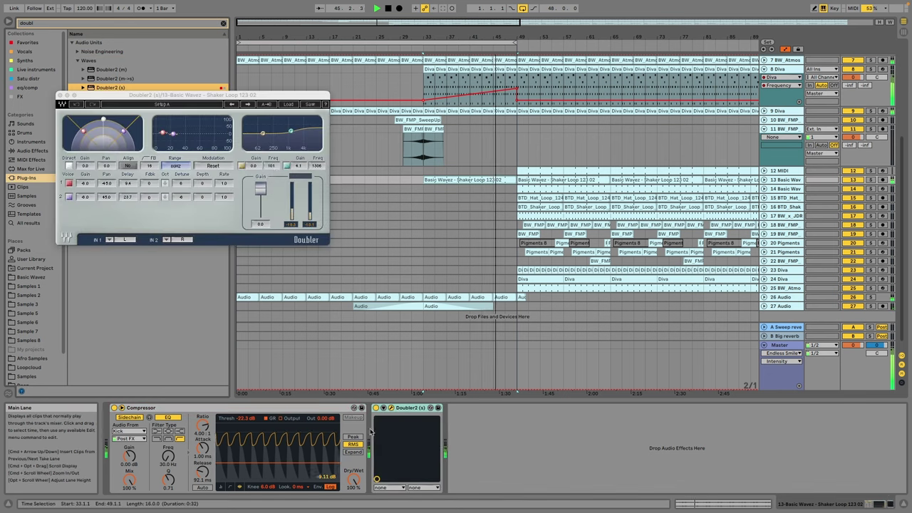
Step: Group Doubler2 (s) into an Audio Effect Rack with a second empty chain, and lower the Doubler chain to about -9.3 dB
{"action": "right_click", "coordinate": [410, 408]}
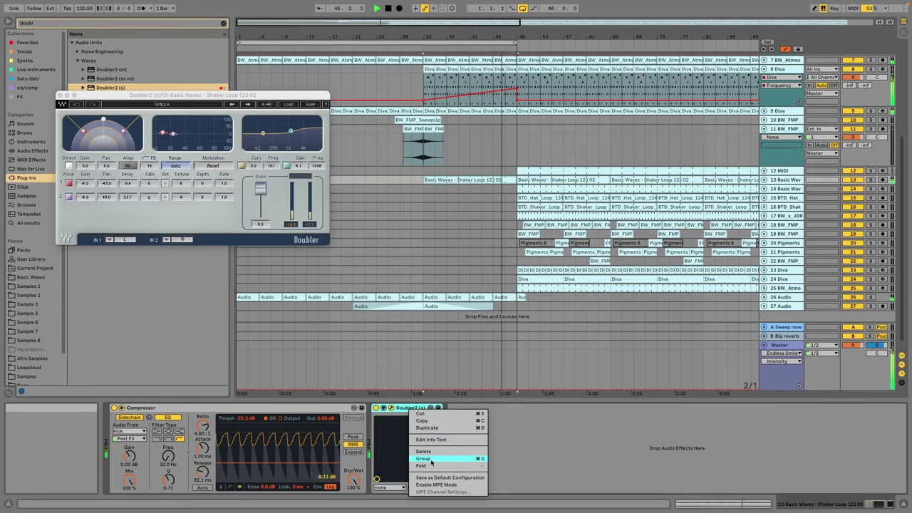
{"action": "left_click", "coordinate": [425, 459]}
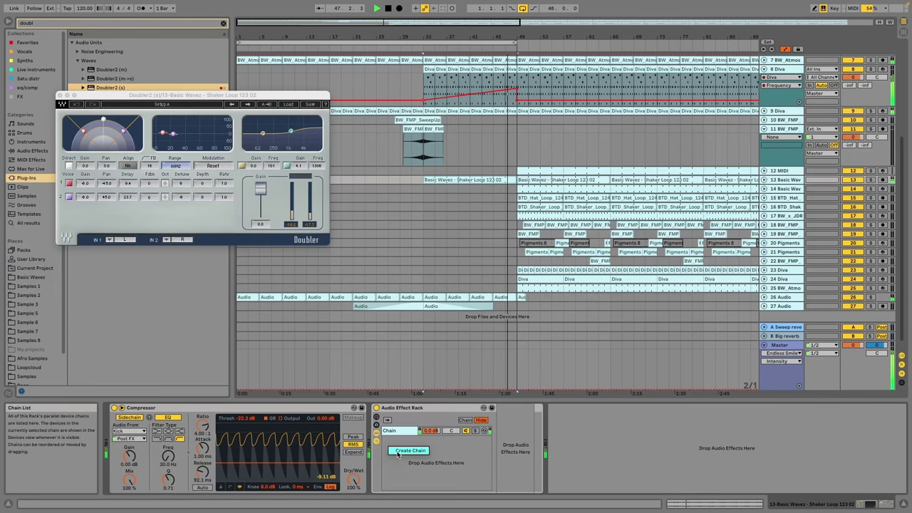
{"action": "left_click", "coordinate": [408, 450]}
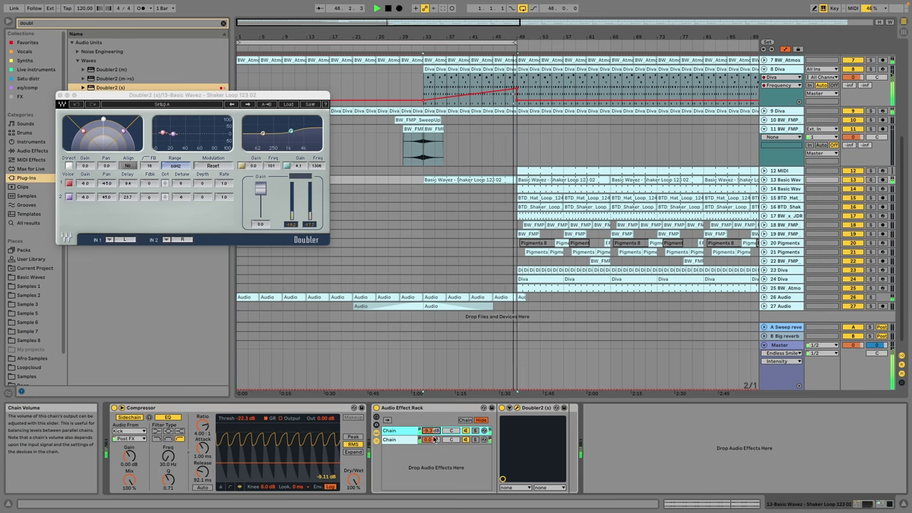
{"action": "key", "text": "space"}
Step: Reshape the Diva Frequency automation on track 8 to stay low up to bar 49 and rise to a peak at bar 65
{"action": "left_click", "coordinate": [401, 175]}
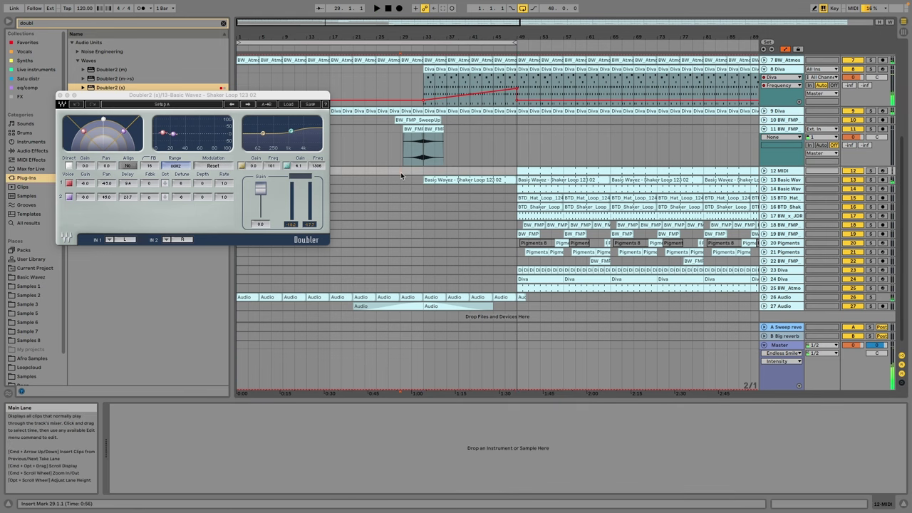
{"action": "scroll", "coordinate": [399, 171], "scroll_direction": "up", "scroll_amount": 3}
{"action": "scroll", "coordinate": [399, 174], "scroll_direction": "up", "scroll_amount": 5}
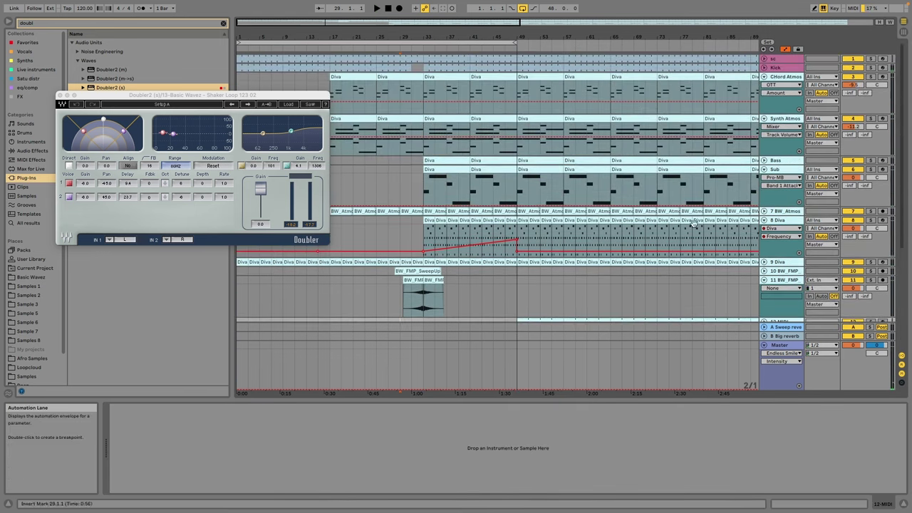
{"action": "left_click_drag", "start_coordinate": [464, 243], "coordinate": [516, 245]}
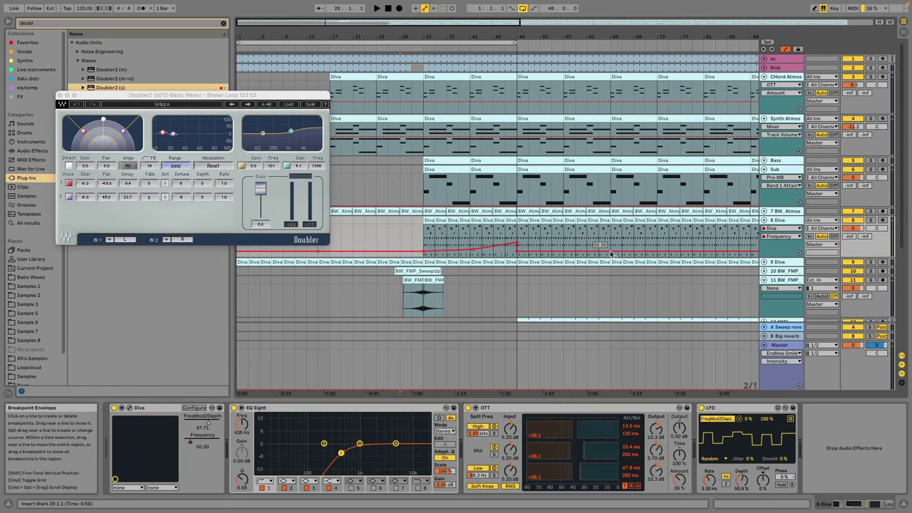
{"action": "left_click_drag", "start_coordinate": [609, 251], "coordinate": [611, 243]}
{"action": "left_click", "coordinate": [516, 243]}
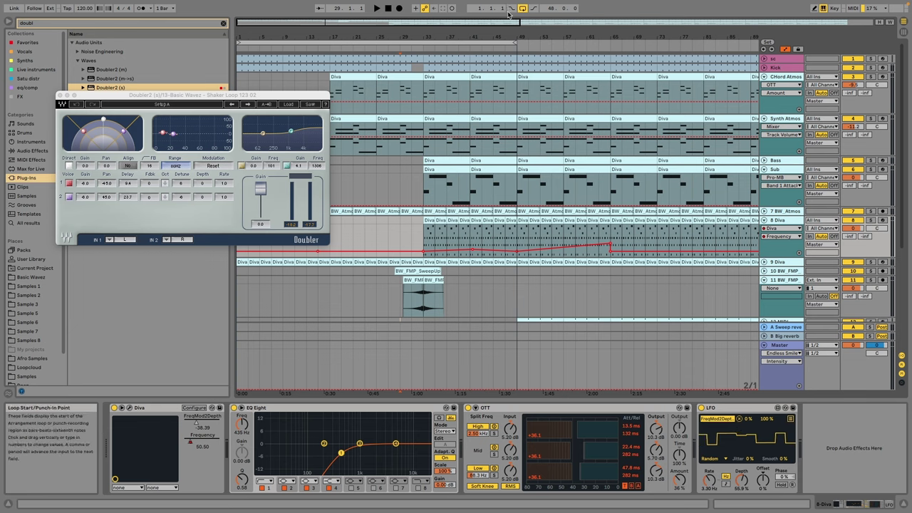
Step: Extend the arrangement loop to 64 bars and start playback from bar 27
{"action": "scroll", "coordinate": [513, 212], "scroll_direction": "down", "scroll_amount": 5}
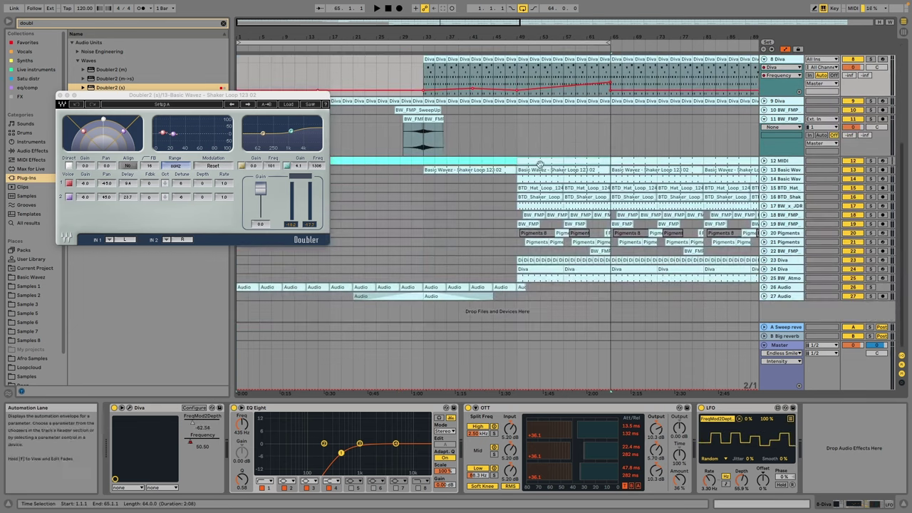
{"action": "left_click", "coordinate": [513, 212]}
{"action": "left_click", "coordinate": [409, 163]}
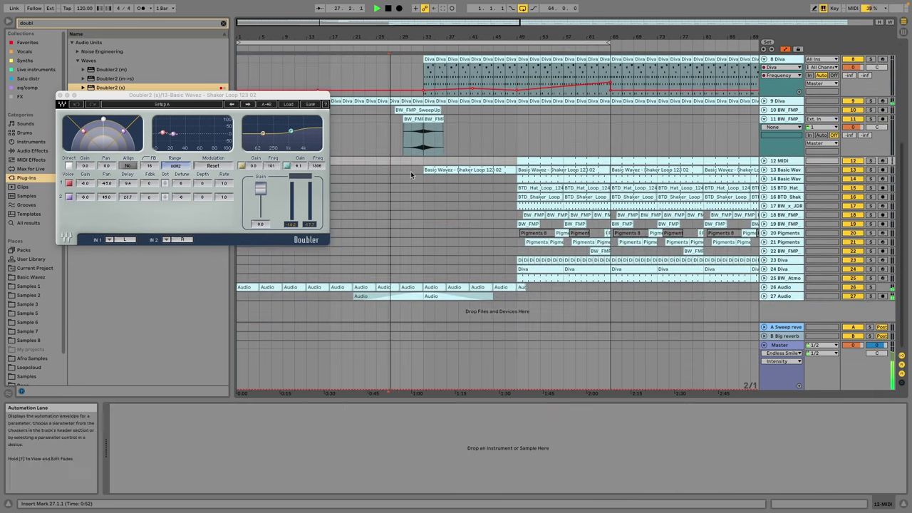
{"action": "key", "text": "space"}
Step: Close the Doubler plug-in window and clear the browser search
{"action": "left_click", "coordinate": [60, 96]}
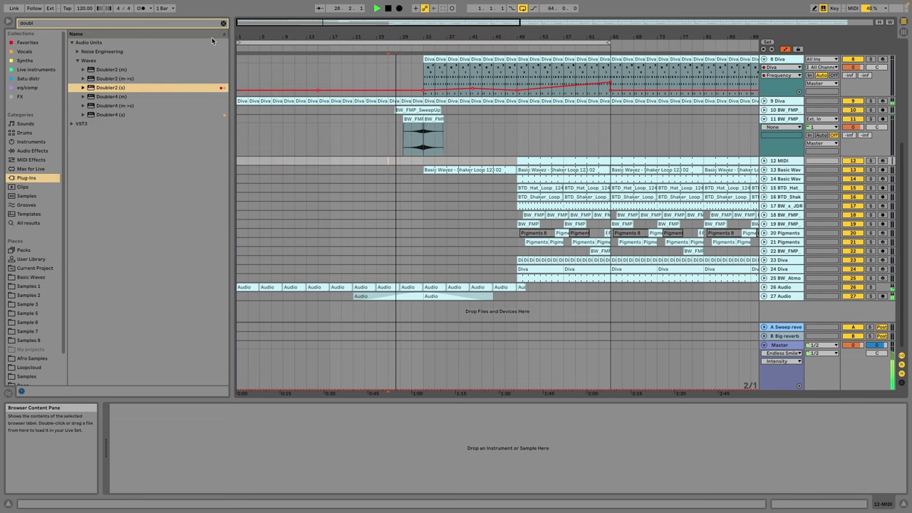
{"action": "left_click", "coordinate": [223, 25]}
{"action": "scroll", "coordinate": [570, 90], "scroll_direction": "up", "scroll_amount": 5}
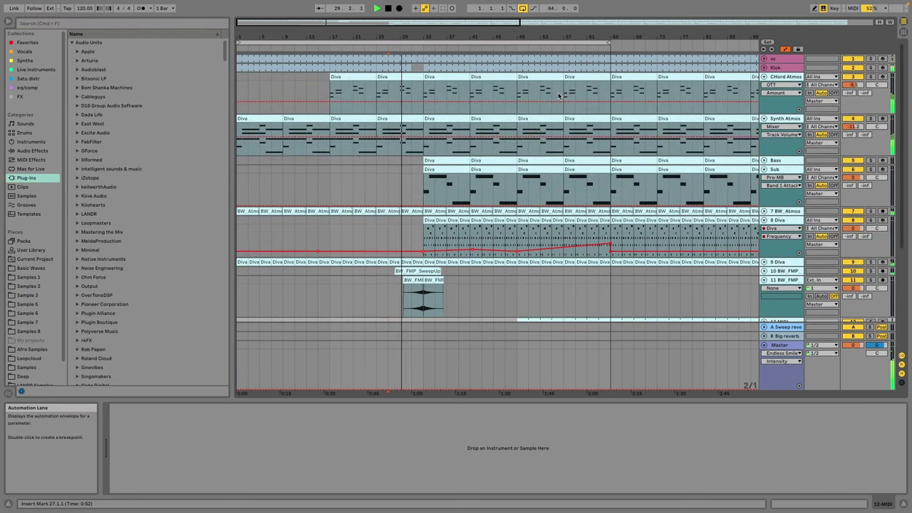
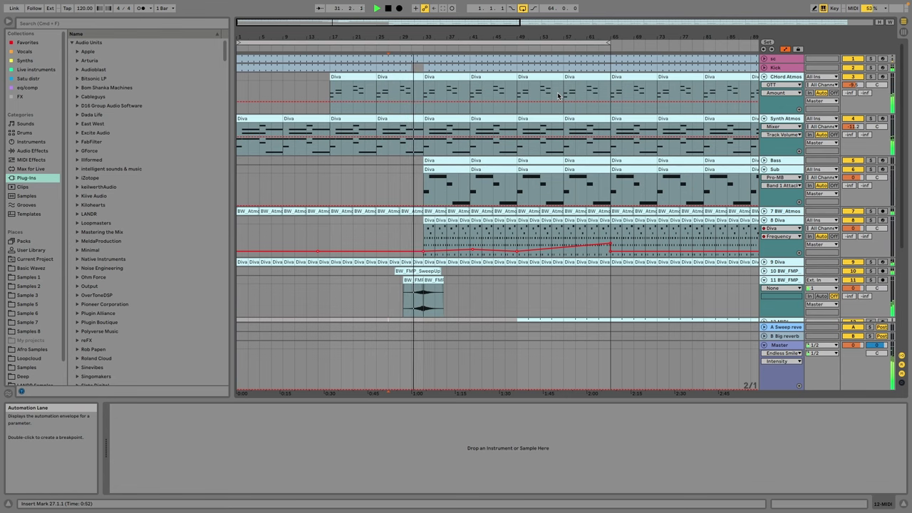
Step: Expose the cutoff of the Bass track's Diva for automation and shape its Frequency envelope with rises peaking at bars 41 and 49
{"action": "scroll", "coordinate": [558, 95], "scroll_direction": "down", "scroll_amount": 5}
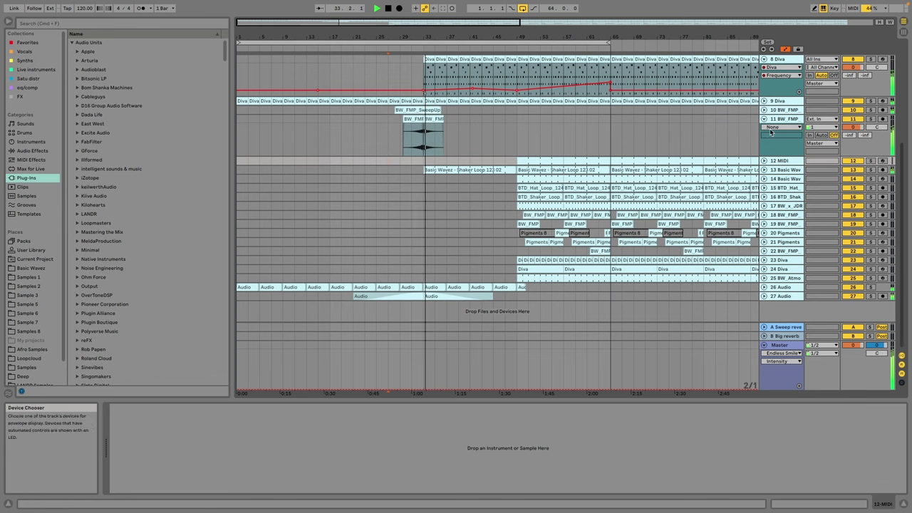
{"action": "scroll", "coordinate": [773, 121], "scroll_direction": "up", "scroll_amount": 5}
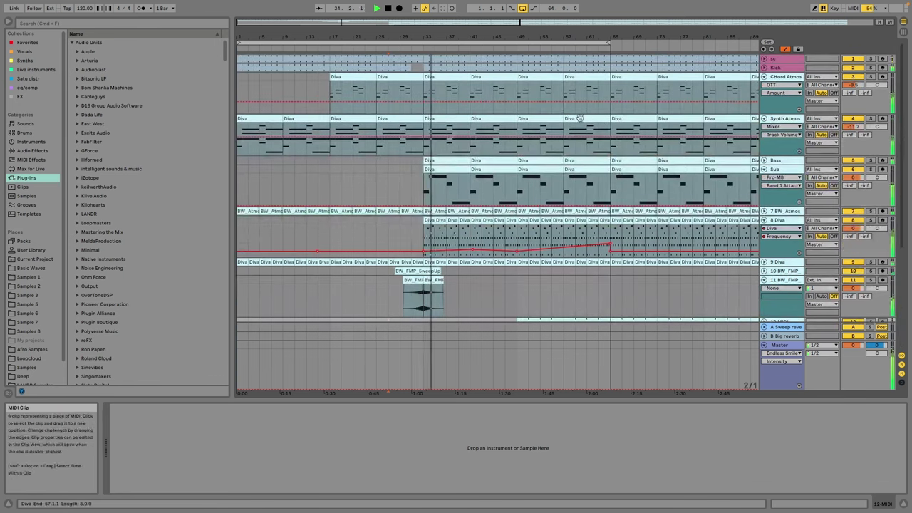
{"action": "left_click", "coordinate": [789, 169]}
{"action": "left_click", "coordinate": [776, 159]}
{"action": "key", "text": "Right"}
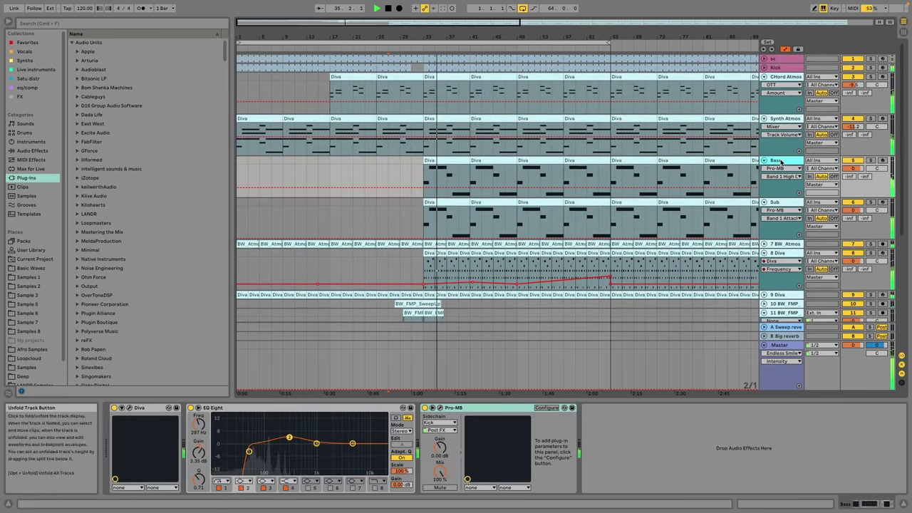
{"action": "left_click", "coordinate": [129, 407]}
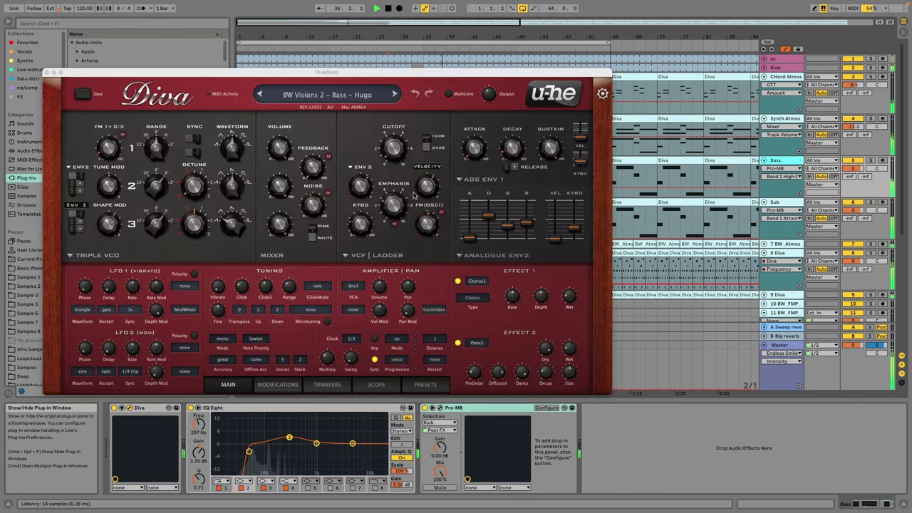
{"action": "left_click", "coordinate": [397, 148]}
{"action": "left_click", "coordinate": [46, 73]}
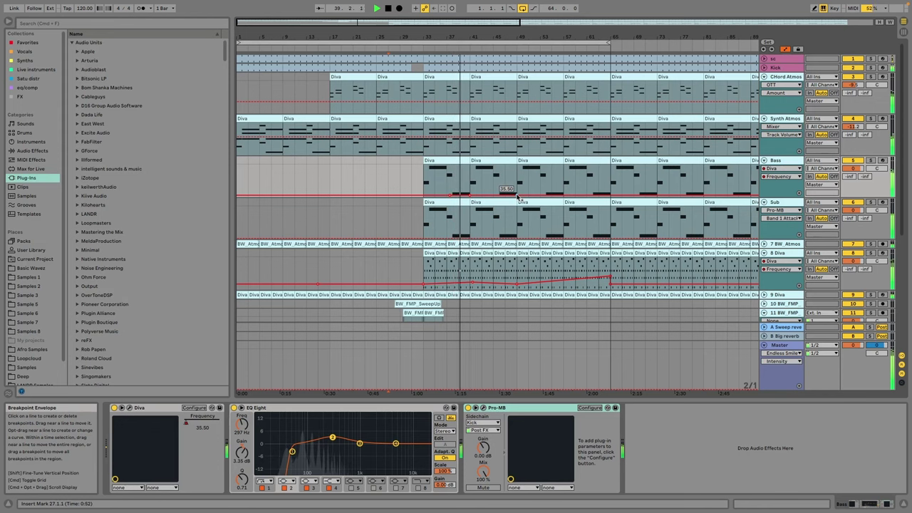
{"action": "left_click_drag", "start_coordinate": [502, 194], "coordinate": [519, 187]}
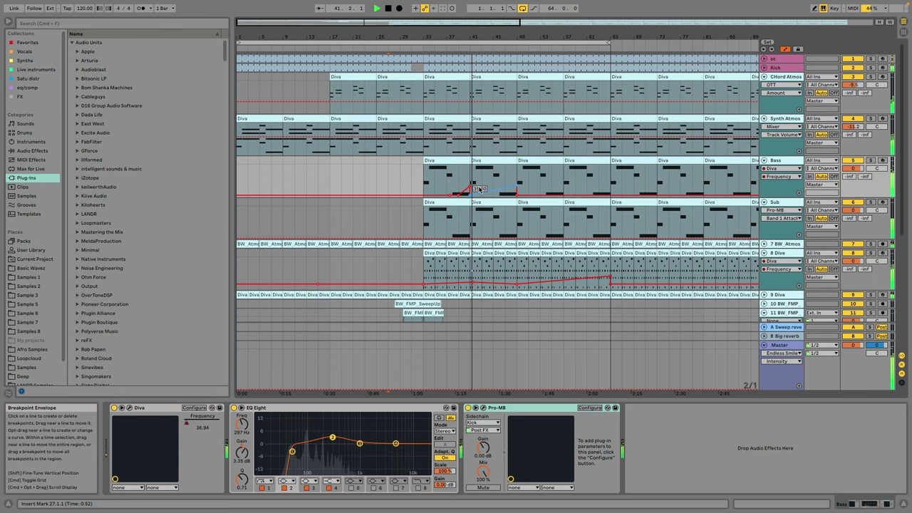
{"action": "scroll", "coordinate": [525, 206], "scroll_direction": "down", "scroll_amount": 1}
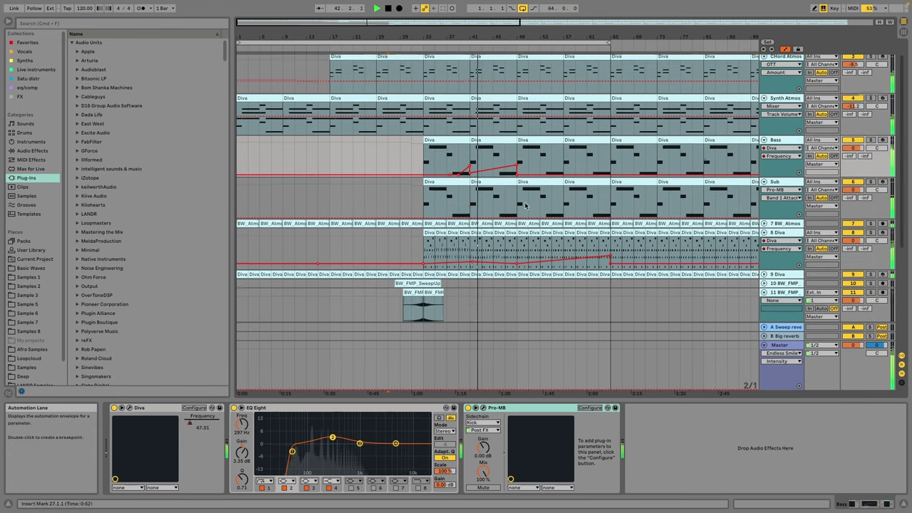
Step: Unfold the BW_Atmos track 7 and the shaker loop track 13 and look over their lanes in the arrangement
{"action": "left_click", "coordinate": [768, 225]}
{"action": "left_click", "coordinate": [765, 224]}
{"action": "scroll", "coordinate": [521, 207], "scroll_direction": "down", "scroll_amount": 8}
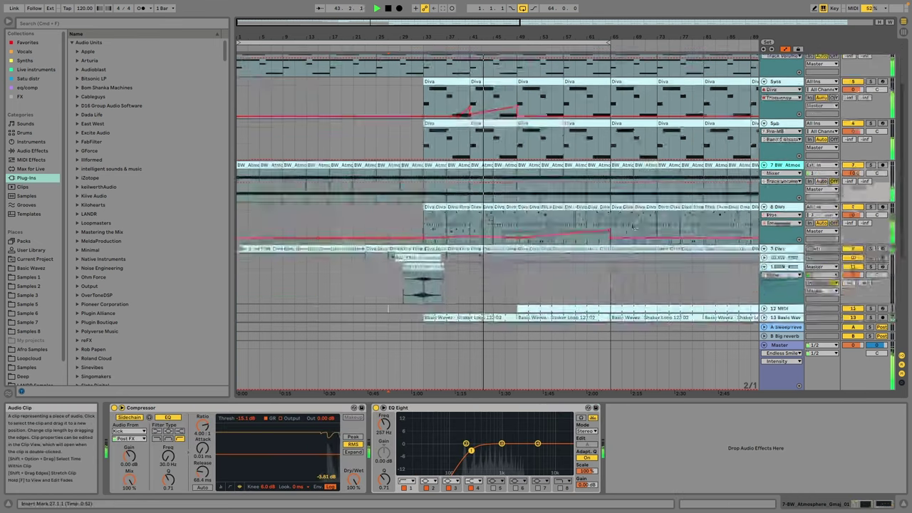
{"action": "left_click", "coordinate": [764, 183]}
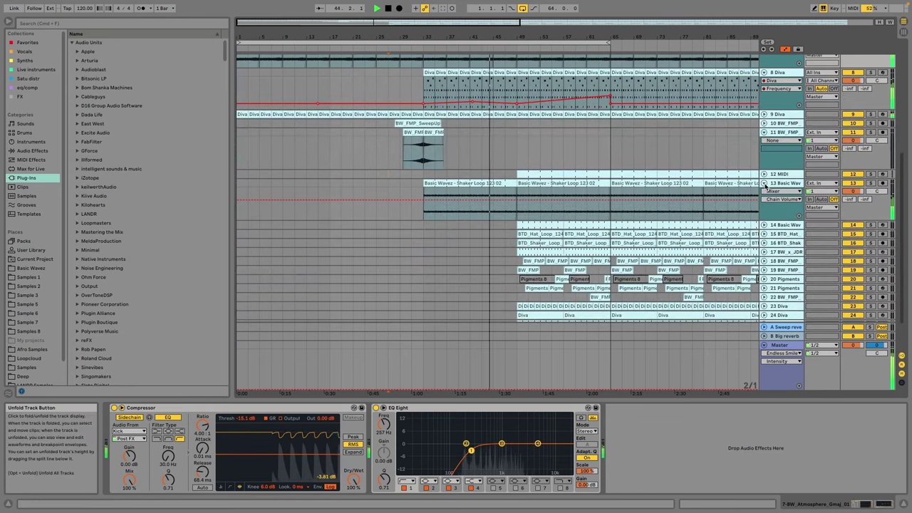
{"action": "scroll", "coordinate": [527, 147], "scroll_direction": "up", "scroll_amount": 10}
{"action": "scroll", "coordinate": [527, 147], "scroll_direction": "right", "scroll_amount": 4}
{"action": "scroll", "coordinate": [505, 71], "scroll_direction": "right", "scroll_amount": 3}
{"action": "scroll", "coordinate": [504, 71], "scroll_direction": "left", "scroll_amount": 6}
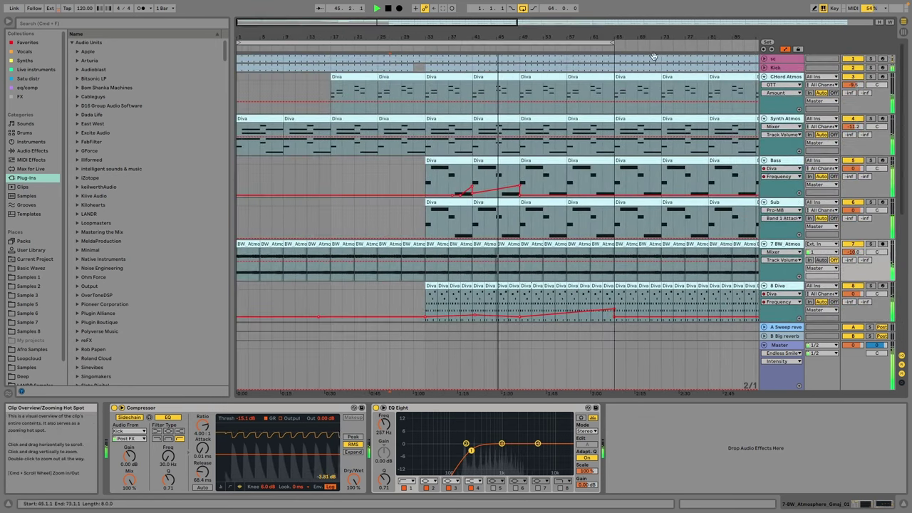
Step: Delete the clips on tracks 17 to 24 between bars 49 and 65, and place the insert mark at bar 47
{"action": "scroll", "coordinate": [504, 71], "scroll_direction": "down", "scroll_amount": 10}
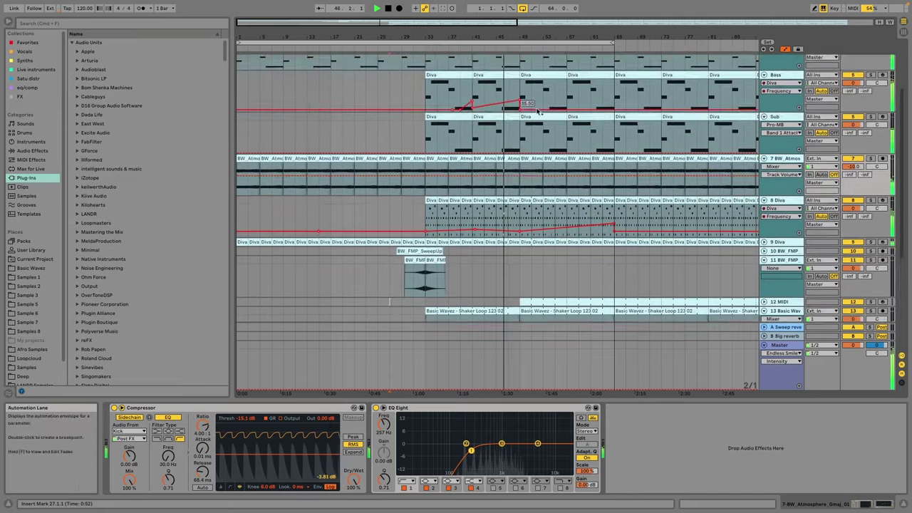
{"action": "scroll", "coordinate": [528, 214], "scroll_direction": "down", "scroll_amount": 3}
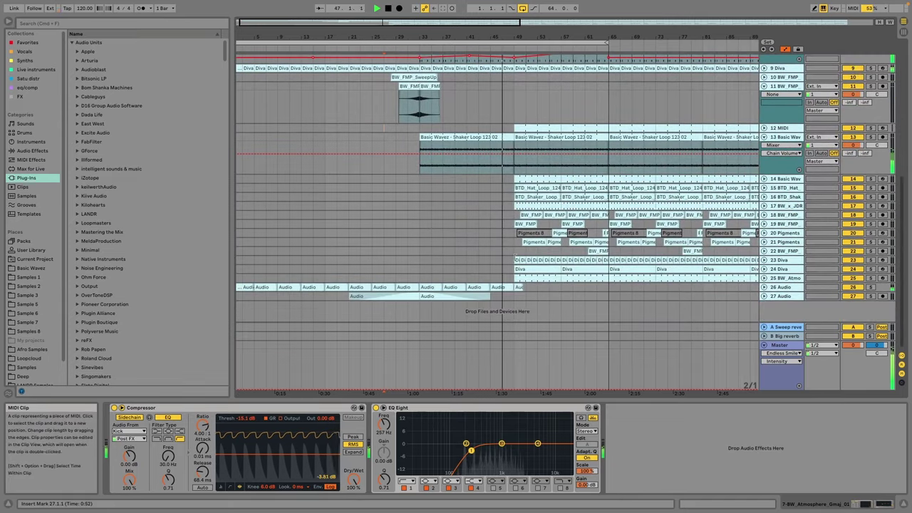
{"action": "left_click", "coordinate": [512, 275]}
{"action": "left_click_drag", "start_coordinate": [512, 275], "coordinate": [604, 207]}
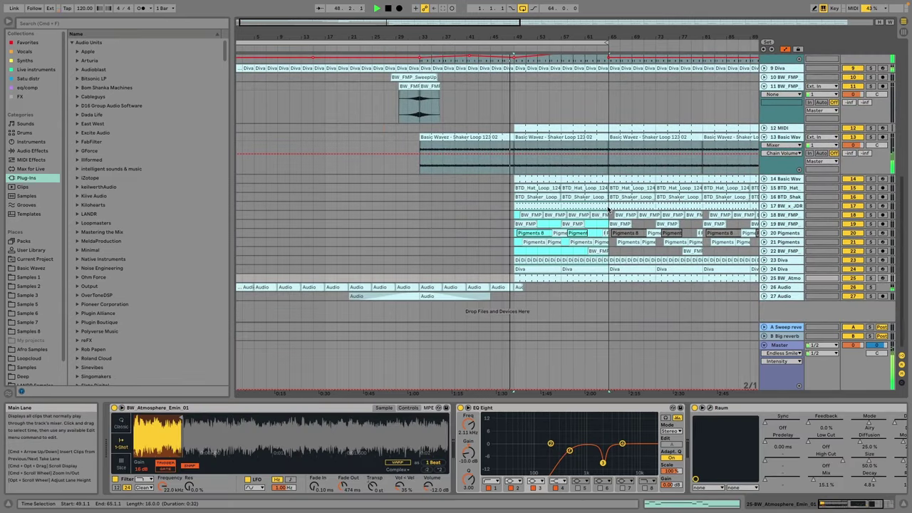
{"action": "key", "text": "Delete"}
{"action": "scroll", "coordinate": [635, 185], "scroll_direction": "left", "scroll_amount": 1}
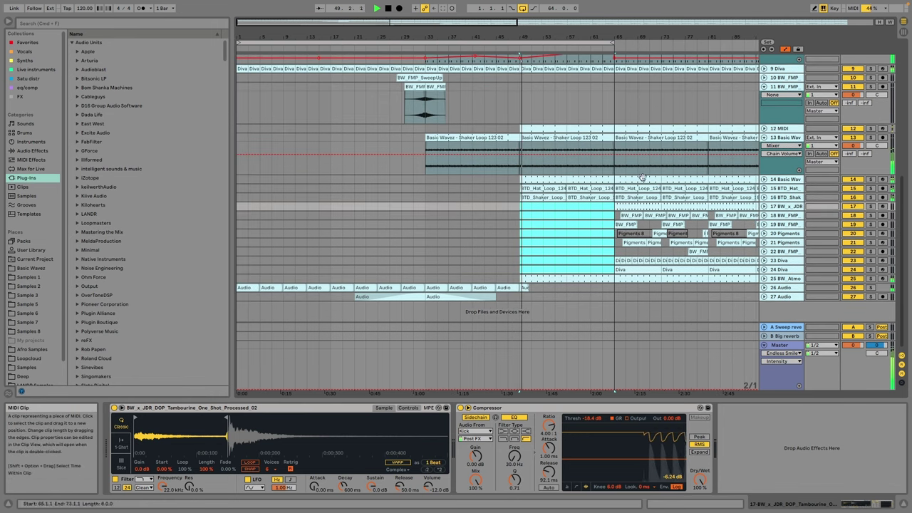
{"action": "left_click", "coordinate": [509, 215]}
Step: Unfold and solo Diva track 9, and make its Frequency automation drop sharply back down at bar 49
{"action": "scroll", "coordinate": [642, 243], "scroll_direction": "up", "scroll_amount": 8}
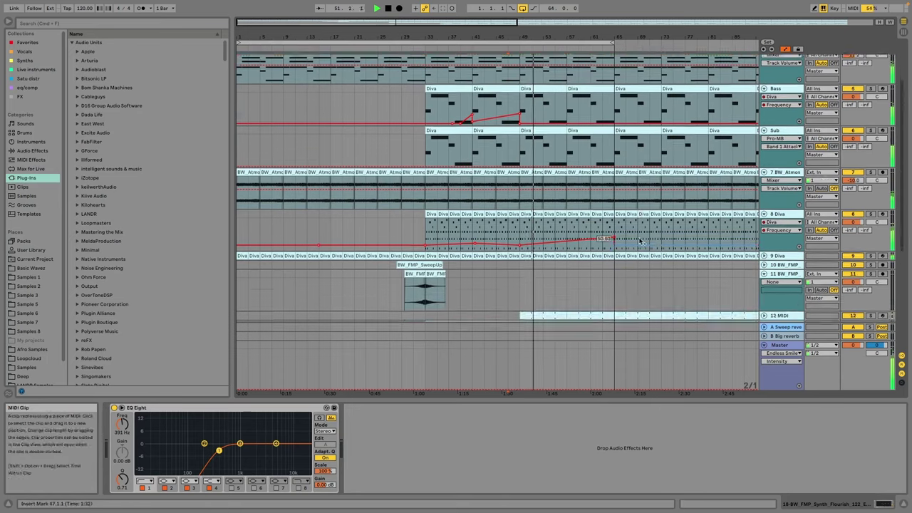
{"action": "scroll", "coordinate": [640, 240], "scroll_direction": "down", "scroll_amount": 1}
{"action": "left_click", "coordinate": [765, 246]}
{"action": "scroll", "coordinate": [591, 241], "scroll_direction": "down", "scroll_amount": 3}
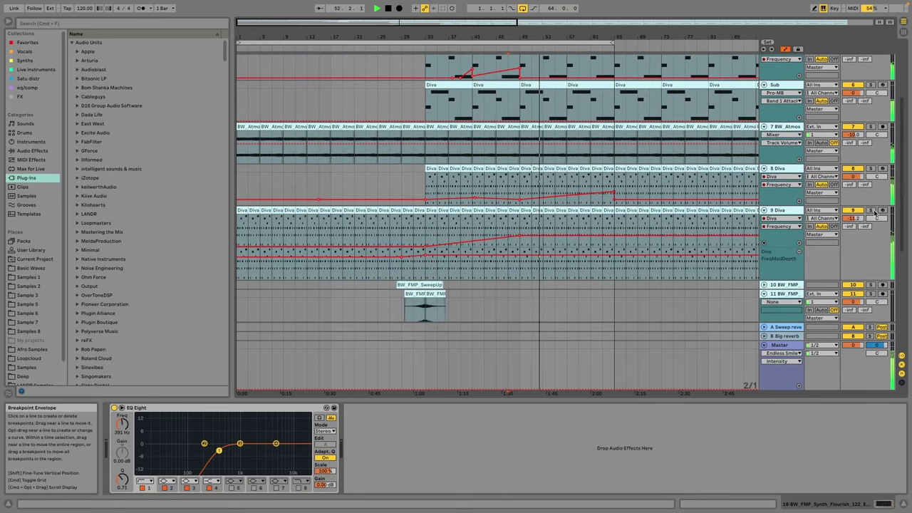
{"action": "left_click", "coordinate": [871, 210]}
{"action": "left_click_drag", "start_coordinate": [523, 236], "coordinate": [519, 247]}
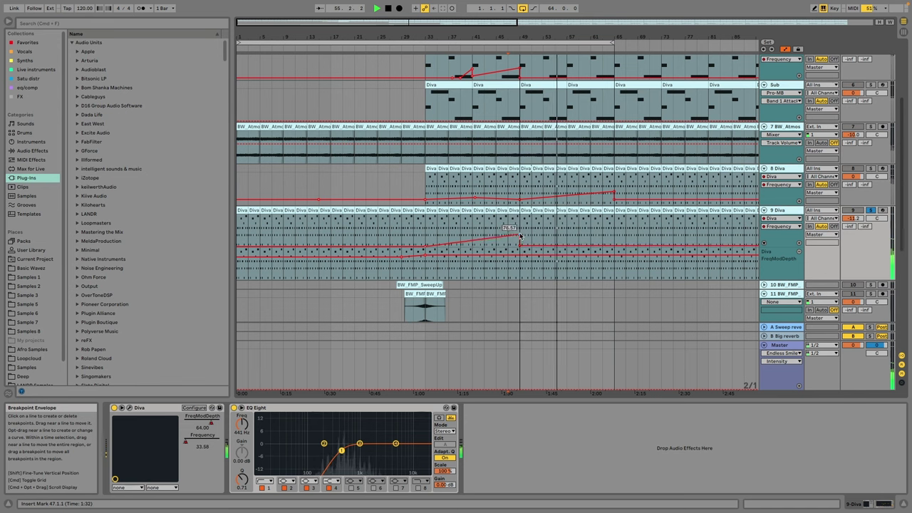
Step: Clear track 9's clips from bar 49 to 57, automate its Sweep reverb send to peak at bar 49, and replay from bar 41
{"action": "left_click_drag", "start_coordinate": [520, 236], "coordinate": [566, 246]}
{"action": "key", "text": "space"}
{"action": "left_click", "coordinate": [849, 226]}
{"action": "left_click", "coordinate": [472, 229]}
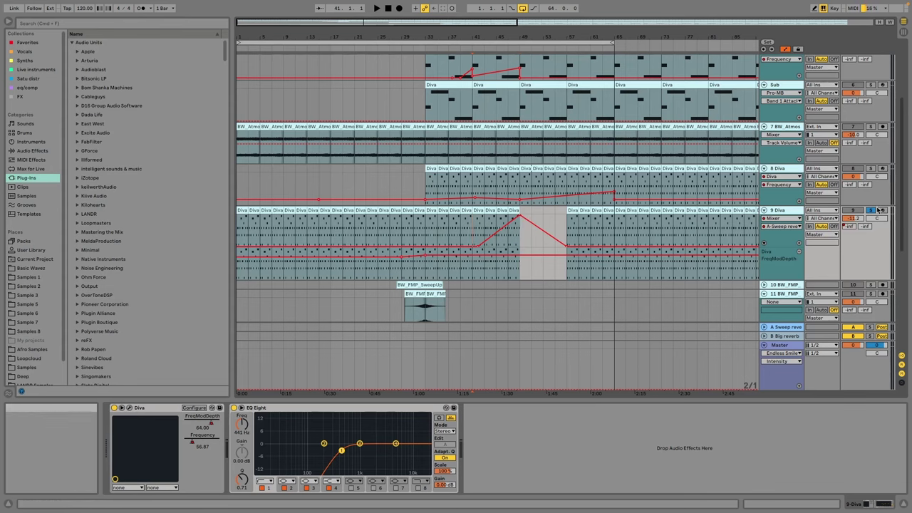
{"action": "key", "text": "space"}
Step: Unfold the MIDI track 12 to check its lane, then select the Kick track
{"action": "scroll", "coordinate": [496, 176], "scroll_direction": "down", "scroll_amount": 5}
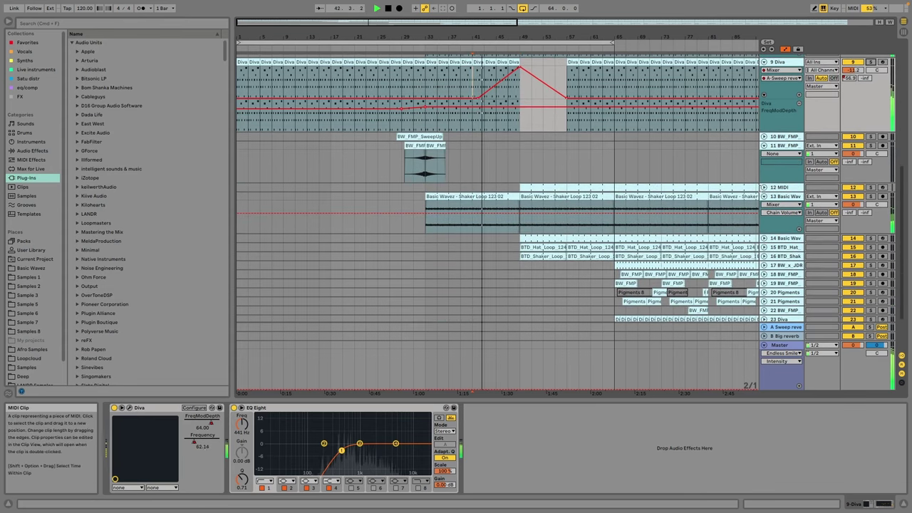
{"action": "left_click", "coordinate": [765, 187]}
{"action": "left_click", "coordinate": [779, 188]}
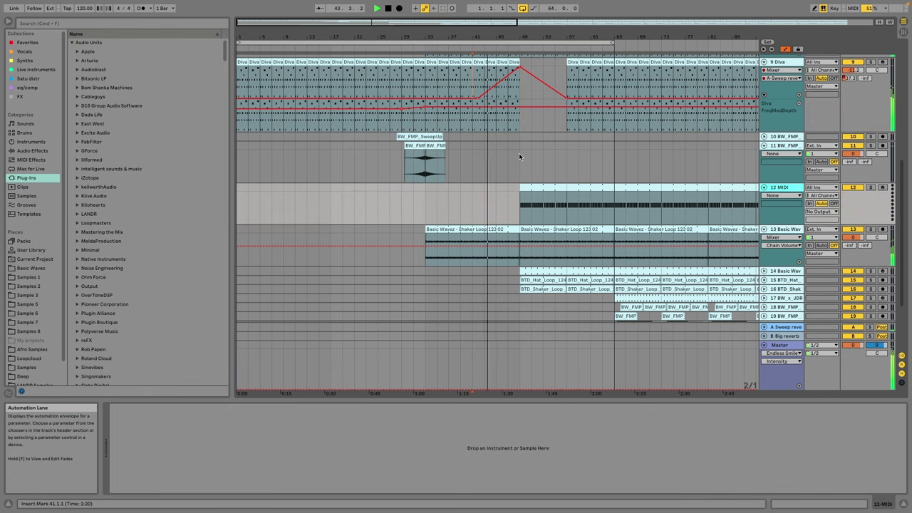
{"action": "scroll", "coordinate": [645, 149], "scroll_direction": "up", "scroll_amount": 8}
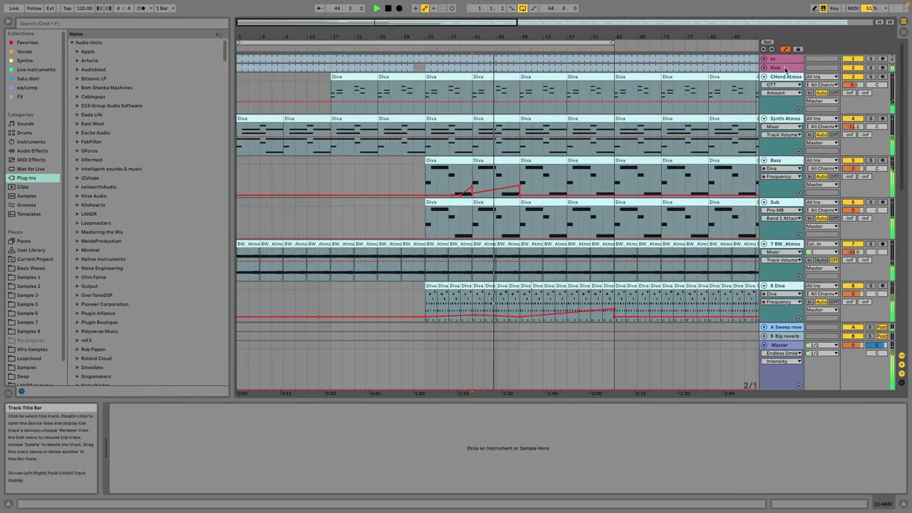
{"action": "left_click", "coordinate": [785, 69]}
Step: Group the Bass and Sub tracks and name the group "low"
{"action": "left_click", "coordinate": [791, 202]}
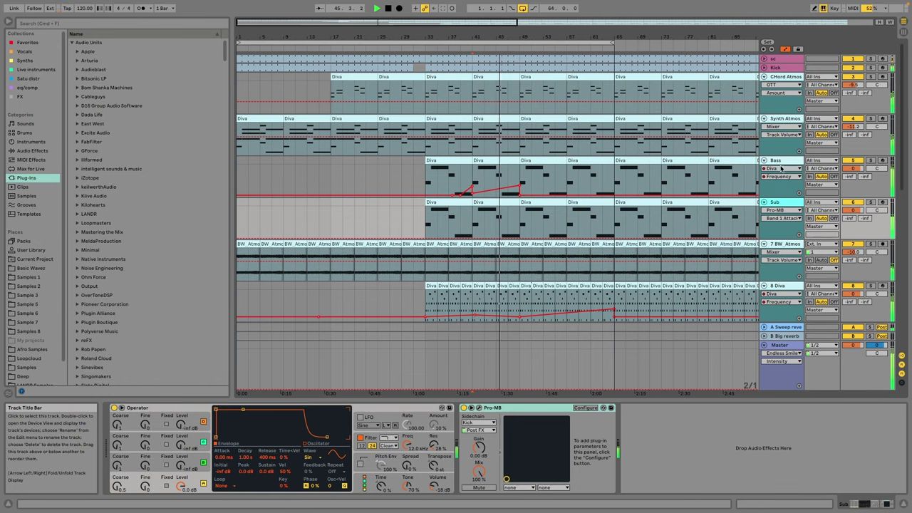
{"action": "left_click", "coordinate": [781, 164], "text": "shift"}
{"action": "key", "text": "ctrl+g"}
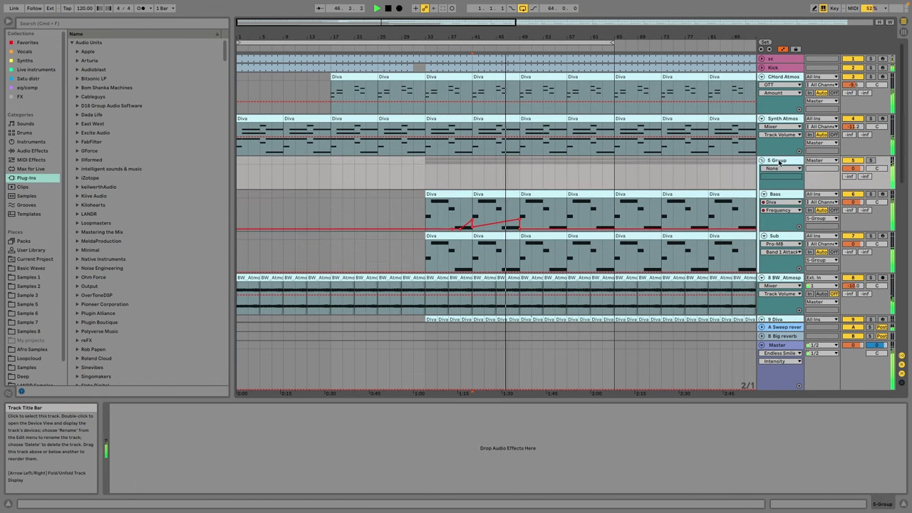
Step: Stop playback and add an Auto Filter from the favorites to the Kick track, set as a high-pass at 26.0 Hz
{"action": "left_click", "coordinate": [780, 67]}
{"action": "key", "text": "space"}
{"action": "left_click", "coordinate": [31, 42]}
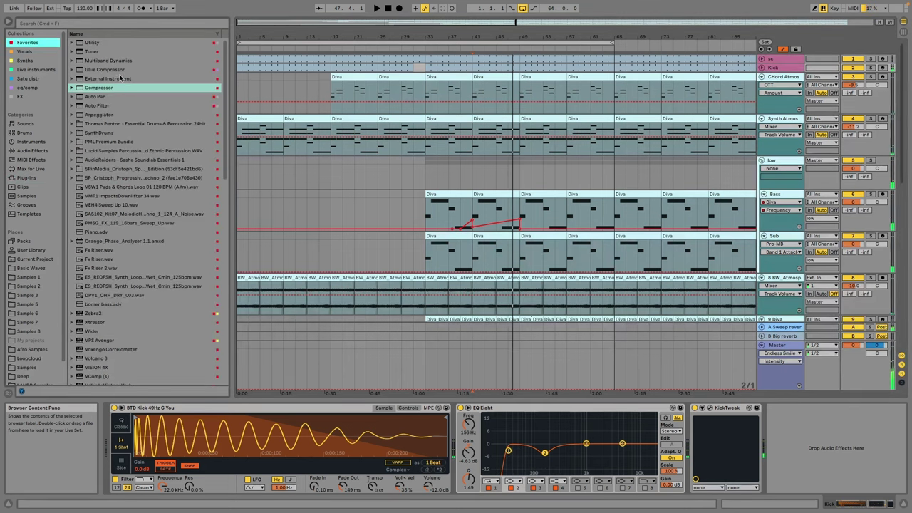
{"action": "left_click", "coordinate": [101, 106]}
{"action": "key", "text": "Return"}
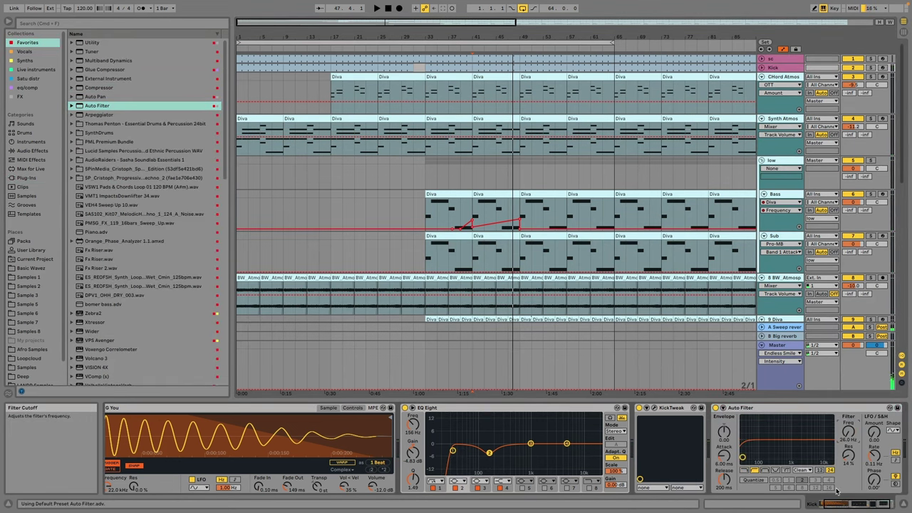
Step: Automate the Kick's Auto Filter frequency to jump to about 189 Hz from bar 47 to 49, and play from bar 39
{"action": "left_click", "coordinate": [762, 68]}
{"action": "key", "text": "b"}
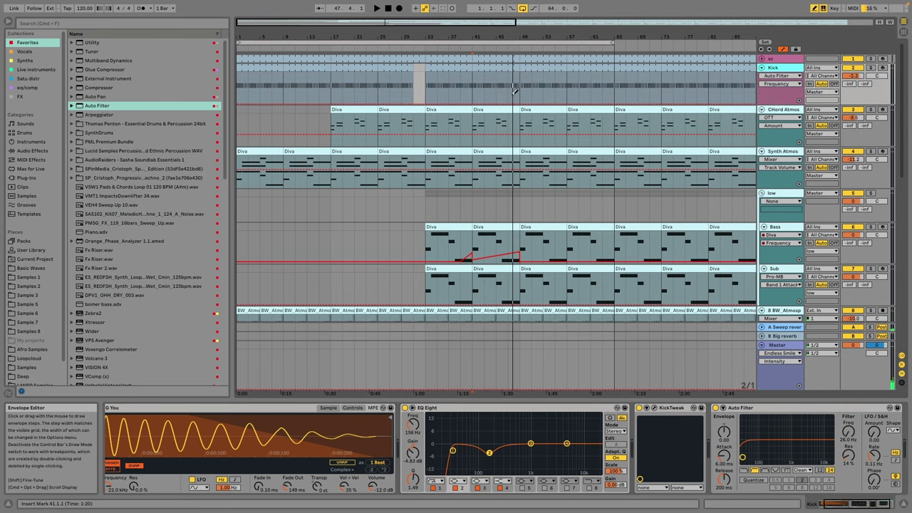
{"action": "left_click", "coordinate": [514, 93]}
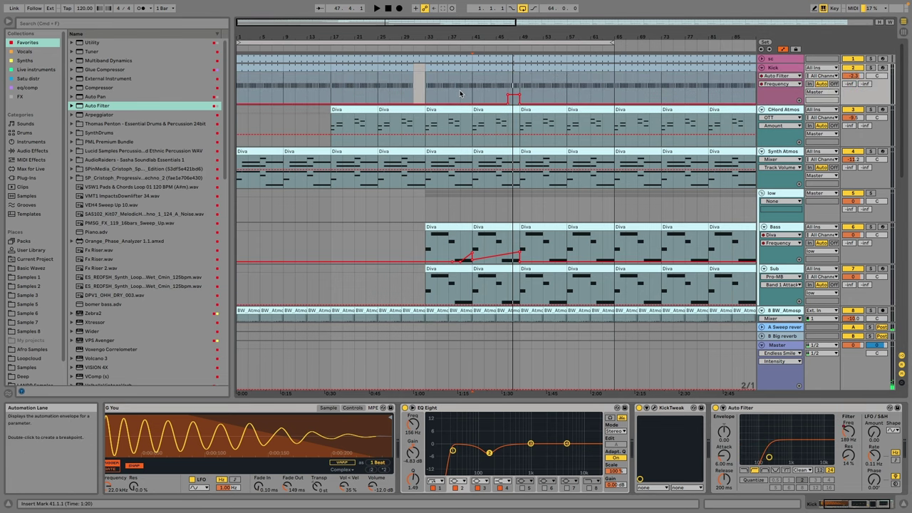
{"action": "key", "text": "space"}
Step: Insert a new audio track below the Synth Flourish track 12
{"action": "scroll", "coordinate": [507, 113], "scroll_direction": "down", "scroll_amount": 10}
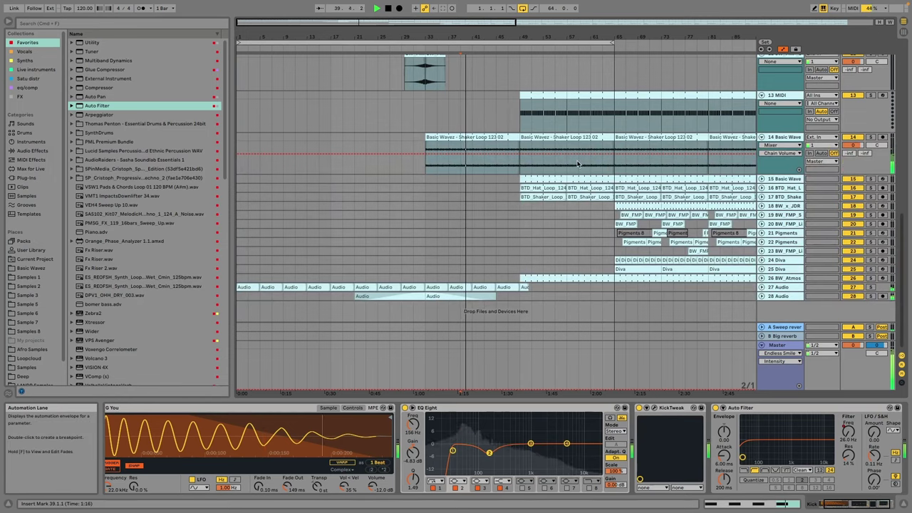
{"action": "scroll", "coordinate": [511, 113], "scroll_direction": "up", "scroll_amount": 6}
{"action": "scroll", "coordinate": [511, 113], "scroll_direction": "down", "scroll_amount": 2}
{"action": "left_click", "coordinate": [781, 195]}
{"action": "right_click", "coordinate": [781, 196]}
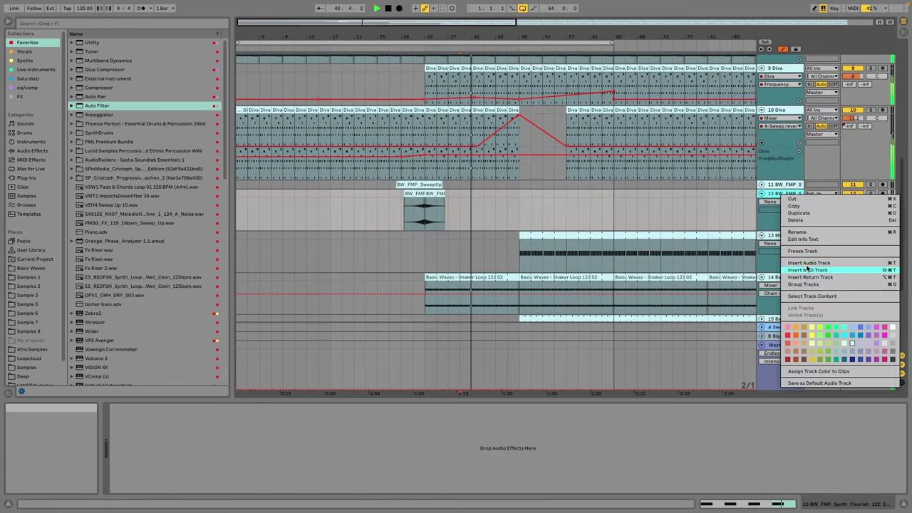
{"action": "left_click", "coordinate": [799, 270]}
Step: Browse the sample folders and open the Risers folder of Basic Wavez - FX Mega Pack
{"action": "left_click", "coordinate": [29, 314]}
{"action": "left_click", "coordinate": [33, 322]}
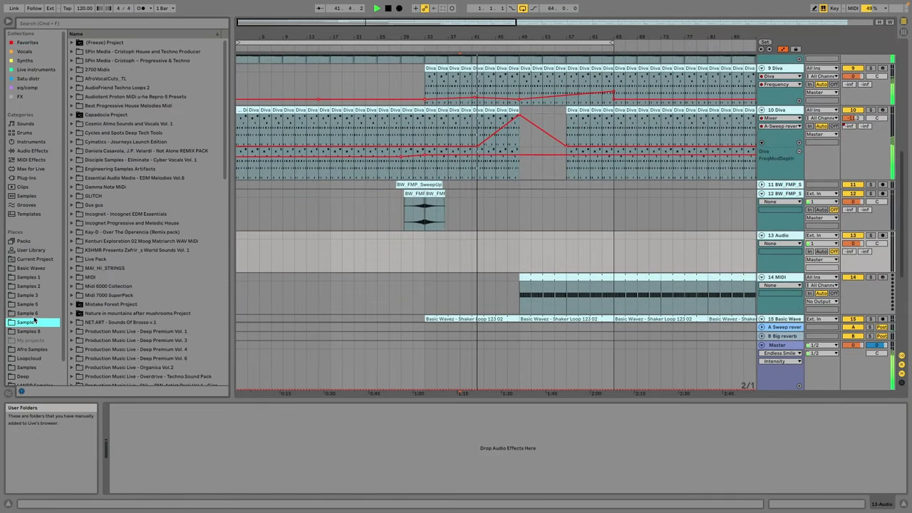
{"action": "left_click", "coordinate": [34, 314]}
{"action": "left_click", "coordinate": [36, 305]}
{"action": "left_click", "coordinate": [35, 295]}
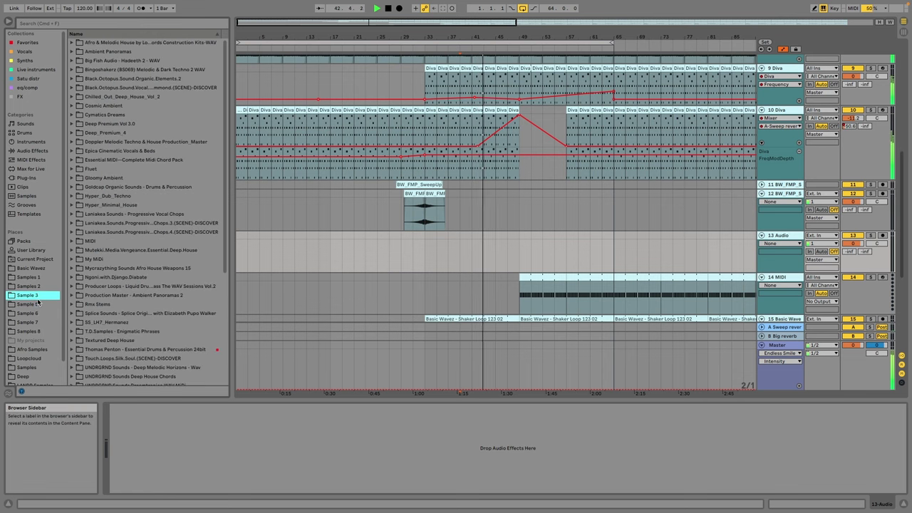
{"action": "left_click", "coordinate": [37, 286]}
{"action": "left_click", "coordinate": [38, 277]}
{"action": "left_click", "coordinate": [41, 269]}
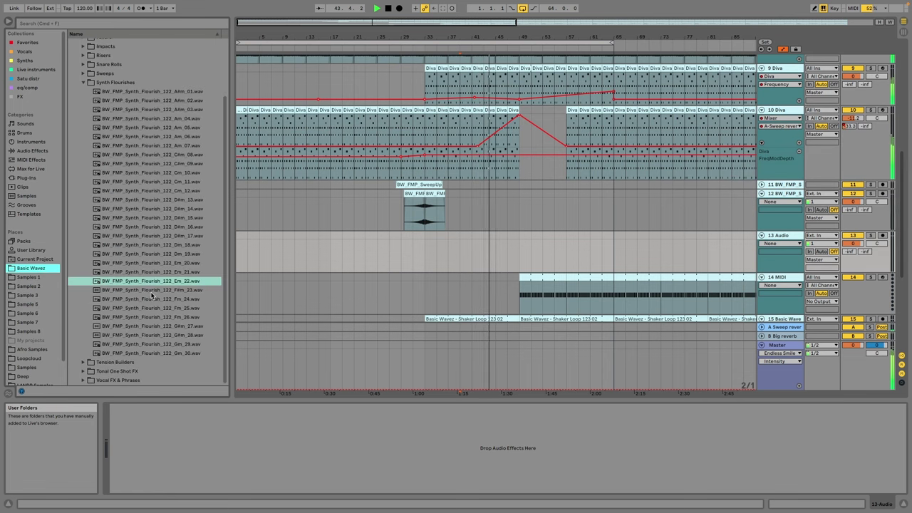
{"action": "scroll", "coordinate": [118, 139], "scroll_direction": "up", "scroll_amount": 4}
{"action": "left_click", "coordinate": [109, 132]}
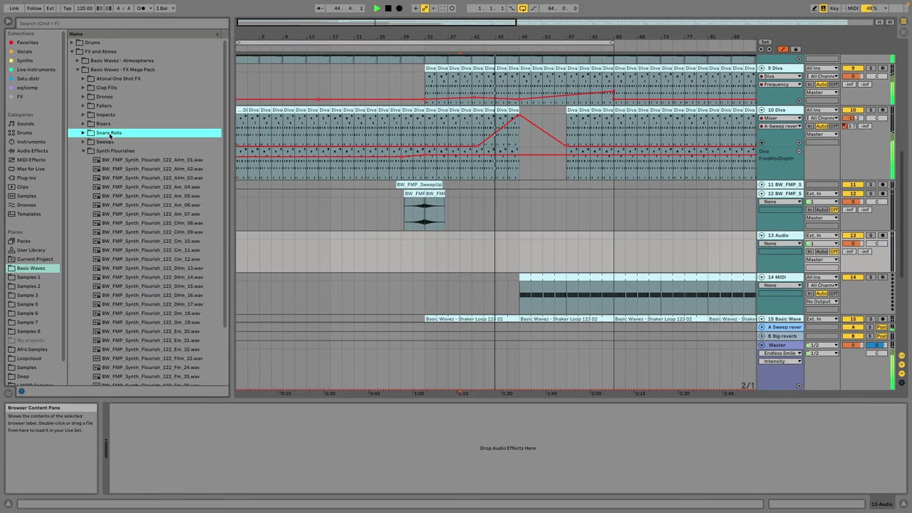
{"action": "double_click", "coordinate": [105, 124]}
{"action": "scroll", "coordinate": [175, 235], "scroll_direction": "down", "scroll_amount": 2}
Step: Place BW_FMP_Riser_8bar_122_Em_18.wav on the new audio track near bar 43 and lower the track volume to about -8.4 dB
{"action": "left_click", "coordinate": [167, 257]}
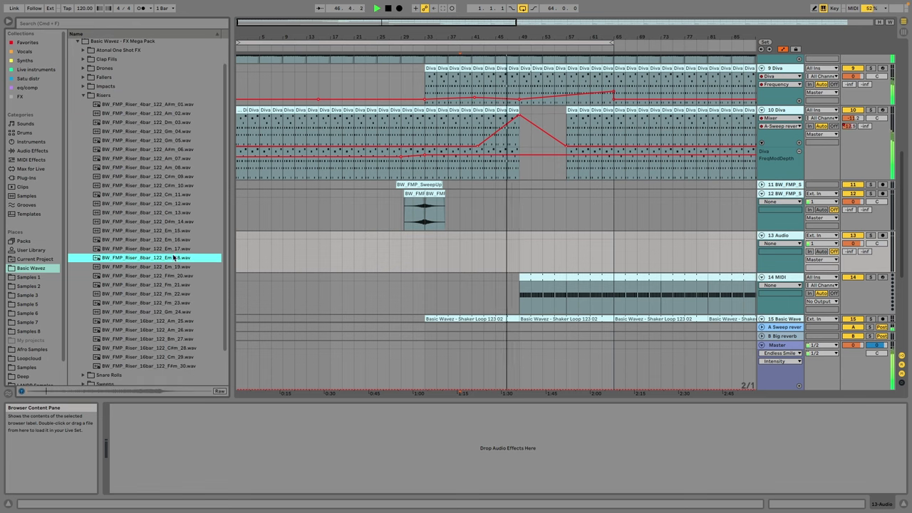
{"action": "left_click_drag", "start_coordinate": [171, 259], "coordinate": [489, 254]}
{"action": "left_click_drag", "start_coordinate": [853, 243], "coordinate": [850, 285]}
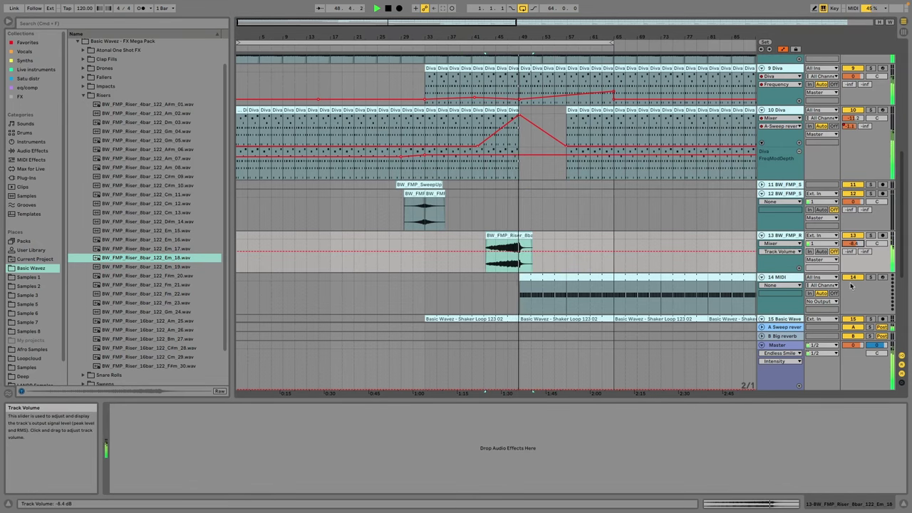
Step: Insert a new audio track below the BW_FMP_Riser track 13
{"action": "left_click", "coordinate": [797, 236]}
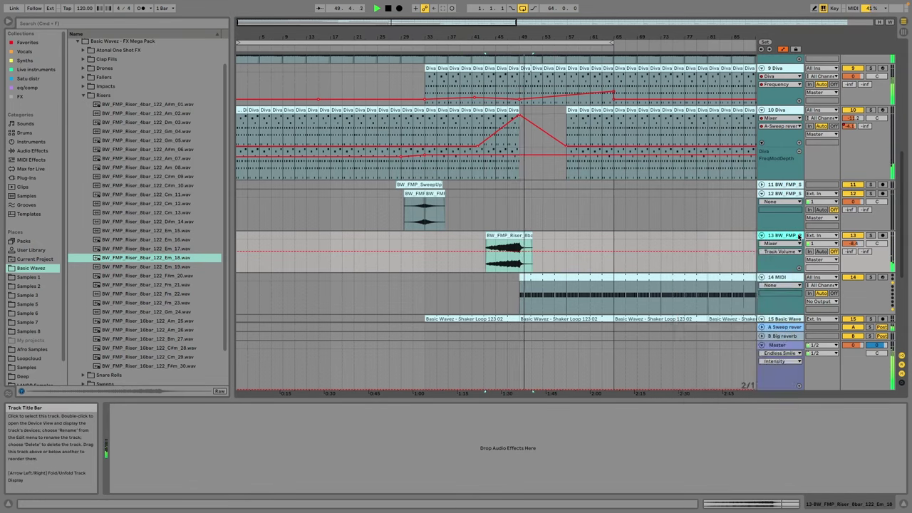
{"action": "right_click", "coordinate": [798, 235]}
{"action": "left_click", "coordinate": [749, 304]}
{"action": "scroll", "coordinate": [564, 147], "scroll_direction": "down", "scroll_amount": 5}
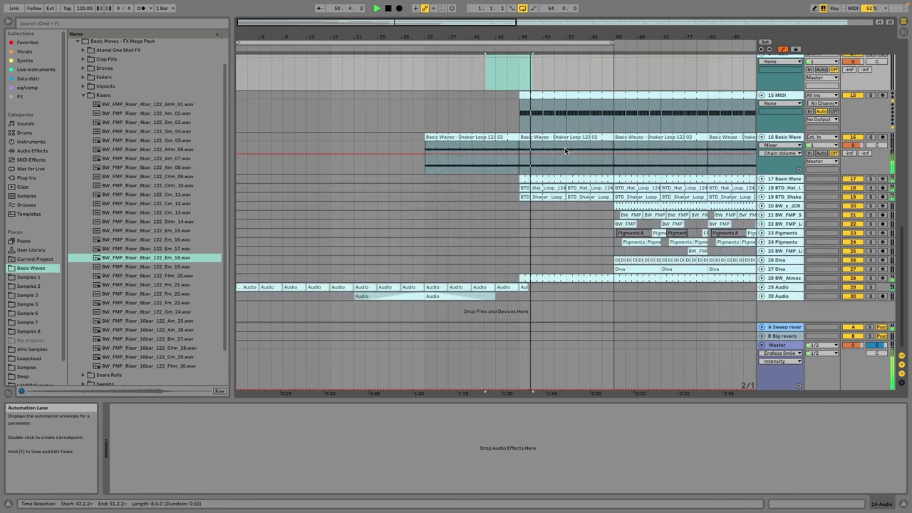
{"action": "left_click", "coordinate": [800, 133]}
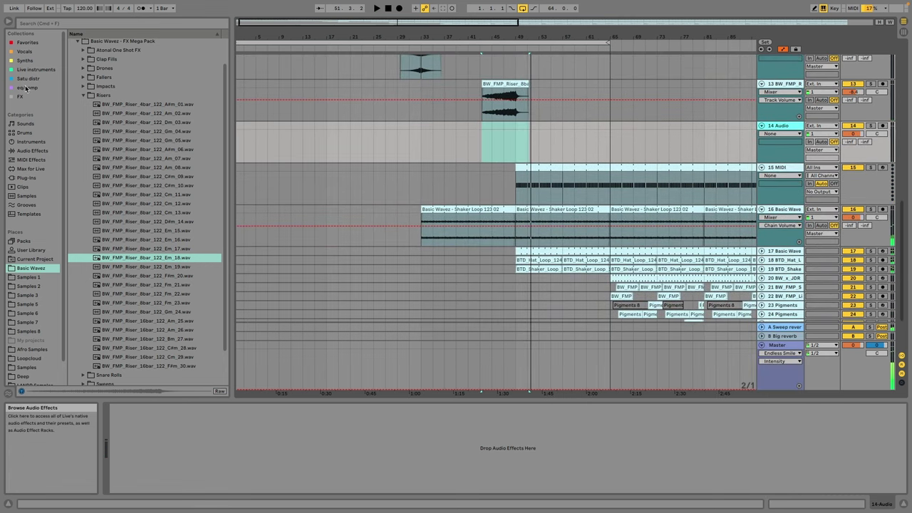
Step: Place PMSG_FX_119_16bars_Sweep_Up.wav from the Favorites collection on the new audio track 14 from bar 33 to 49
{"action": "left_click", "coordinate": [28, 43]}
{"action": "scroll", "coordinate": [128, 171], "scroll_direction": "down", "scroll_amount": 5}
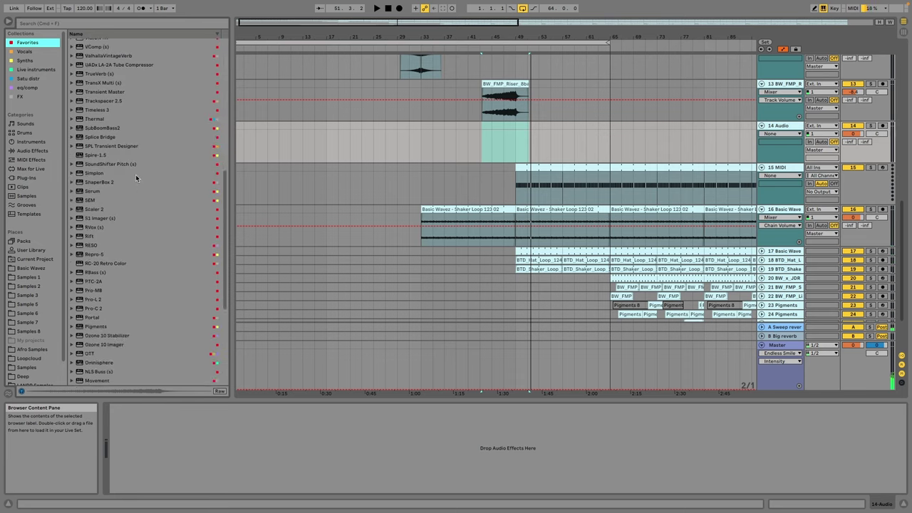
{"action": "scroll", "coordinate": [119, 165], "scroll_direction": "up", "scroll_amount": 5}
{"action": "scroll", "coordinate": [119, 176], "scroll_direction": "up", "scroll_amount": 3}
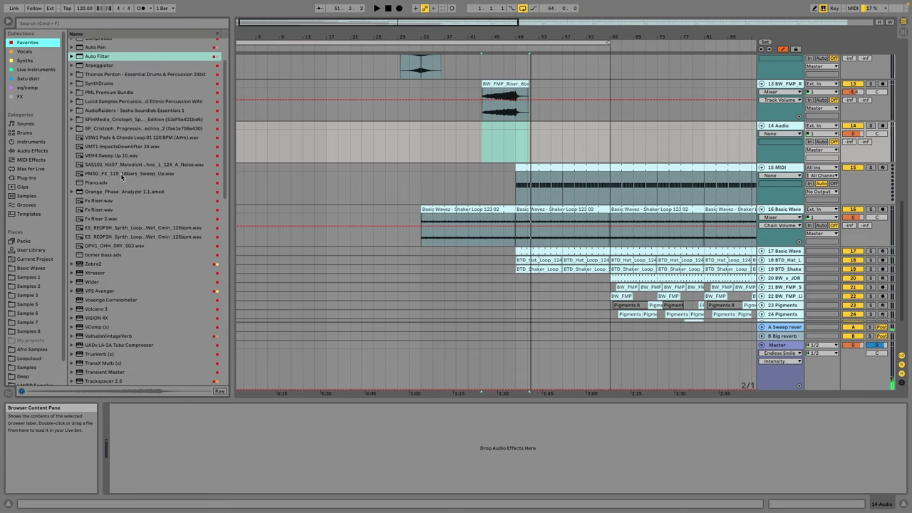
{"action": "left_click", "coordinate": [121, 174]}
{"action": "left_click_drag", "start_coordinate": [121, 176], "coordinate": [421, 140]}
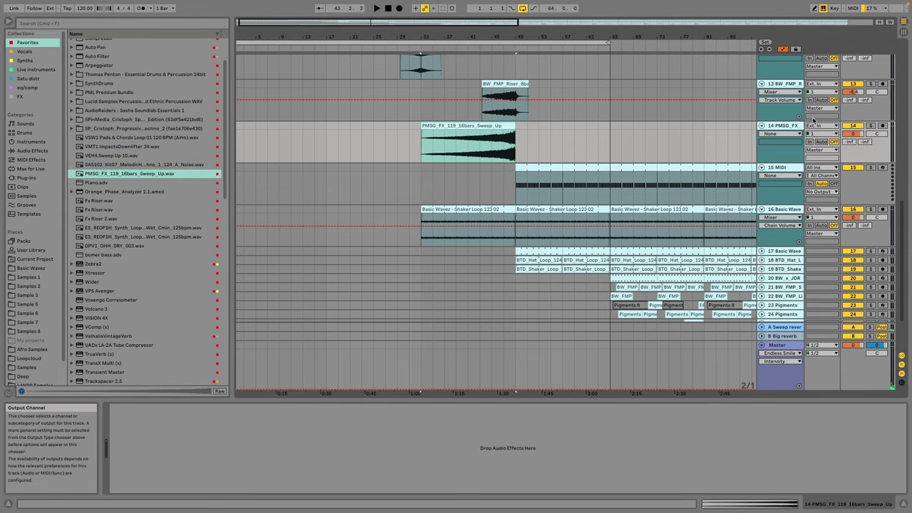
Step: Copy the sidechain Compressor from the BW_FMP_SweepUp track onto the PMSG_FX sweep track 14, and insert a new audio track below it
{"action": "key", "text": "Up"}
{"action": "scroll", "coordinate": [399, 61], "scroll_direction": "up", "scroll_amount": 3}
{"action": "left_click", "coordinate": [770, 151]}
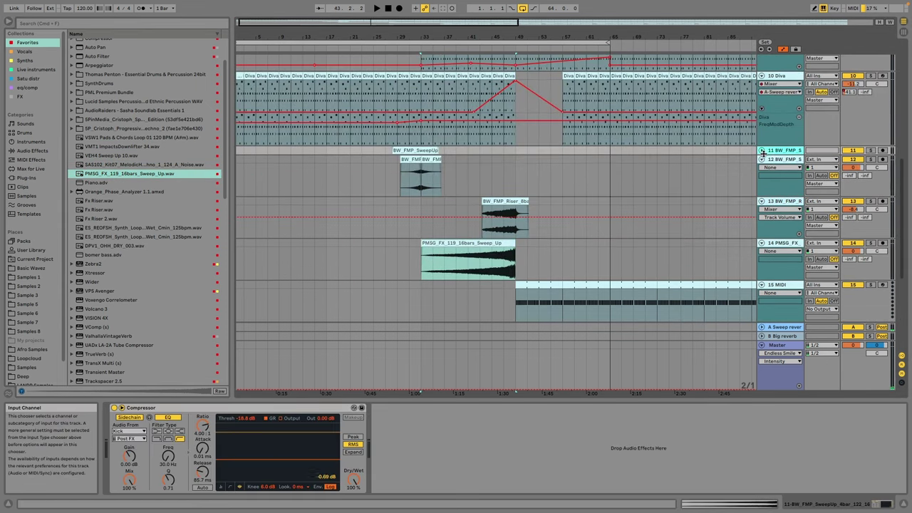
{"action": "left_click_drag", "start_coordinate": [271, 409], "coordinate": [383, 380]}
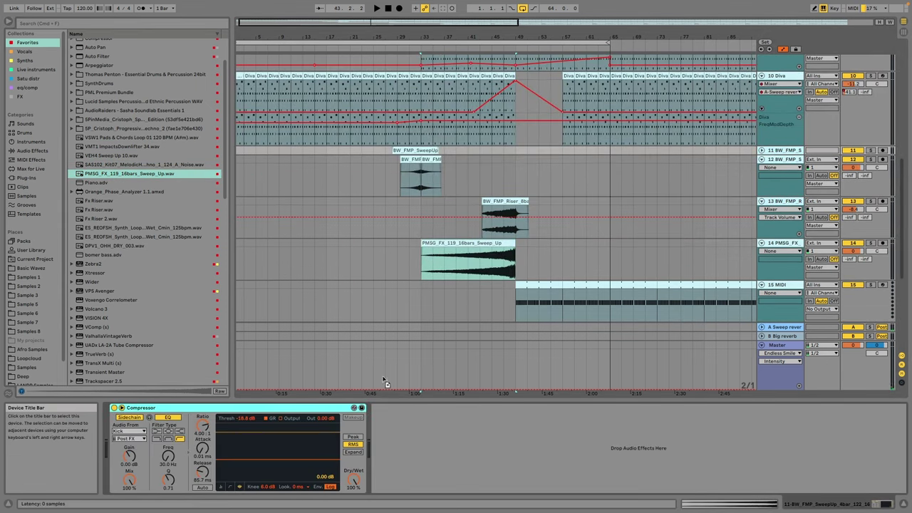
{"action": "right_click", "coordinate": [777, 241]}
{"action": "left_click", "coordinate": [802, 310]}
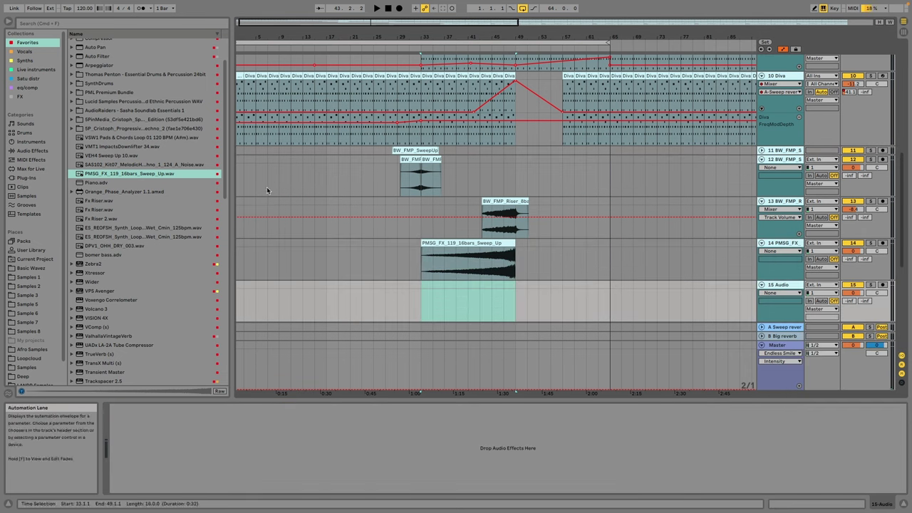
Step: Audition VEH4 Sweep Up 10.wav, and open the Fx folder of Sample pack in Samples 8 to preview its noise risers and uplifters
{"action": "left_click", "coordinate": [129, 154]}
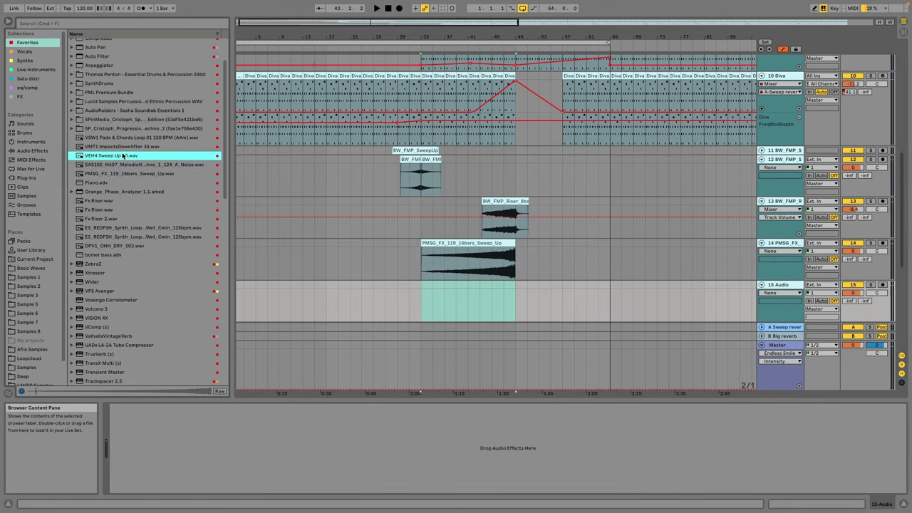
{"action": "scroll", "coordinate": [43, 295], "scroll_direction": "down", "scroll_amount": 3}
{"action": "left_click", "coordinate": [29, 308]}
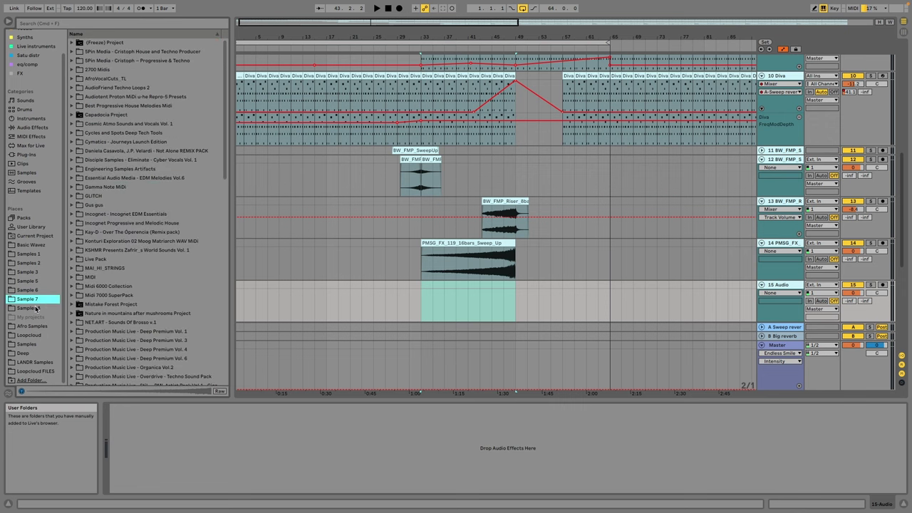
{"action": "left_click", "coordinate": [100, 133]}
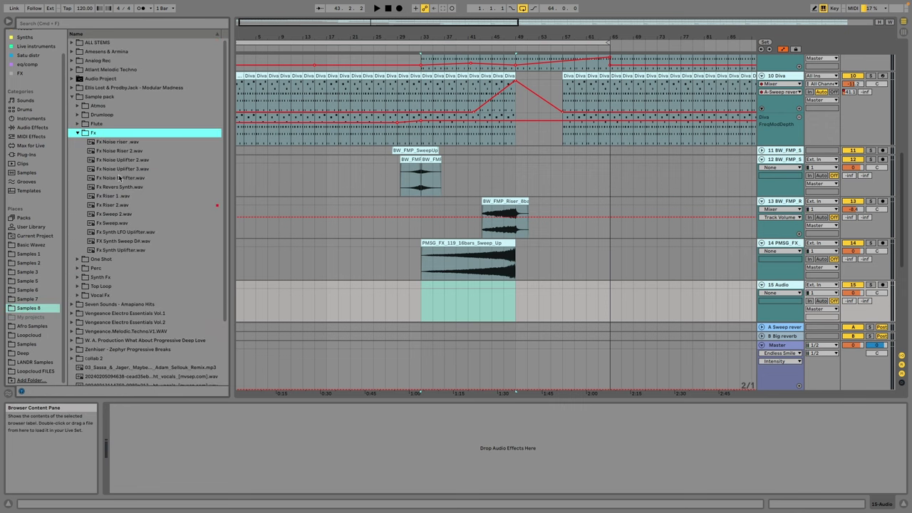
{"action": "left_click", "coordinate": [124, 170]}
{"action": "left_click", "coordinate": [129, 161]}
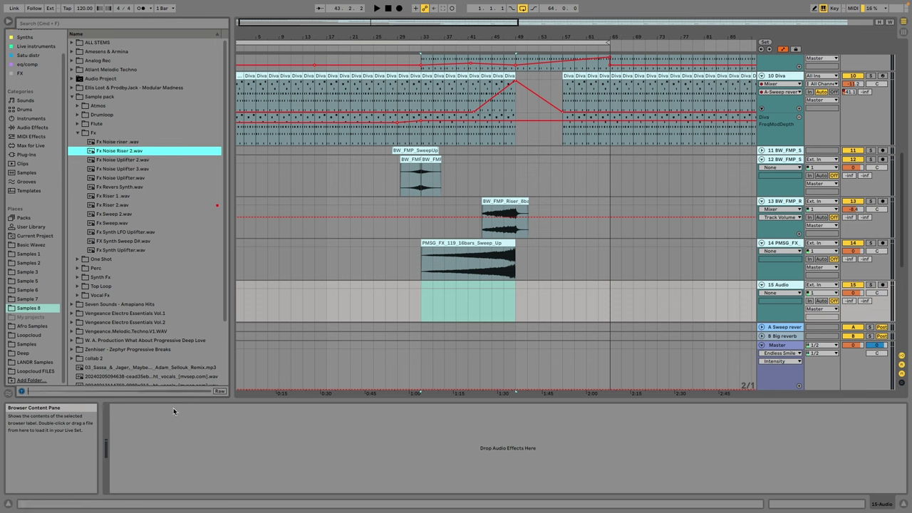
{"action": "left_click", "coordinate": [122, 144]}
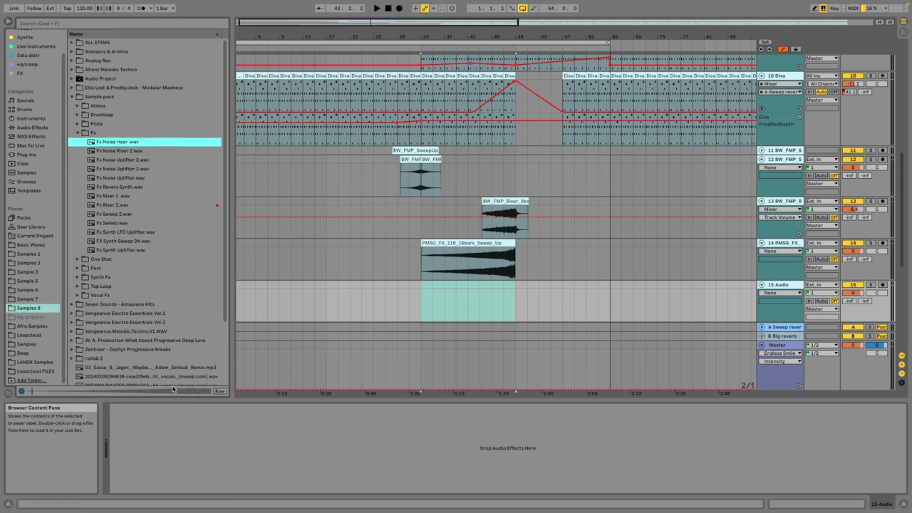
Step: Place Fx Noise Riser 2.wav at bar 49 on track 14 with 9.56 dB clip gain, and set the preceding sweep clip's gain to -1.94 dB
{"action": "left_click_drag", "start_coordinate": [127, 151], "coordinate": [521, 271]}
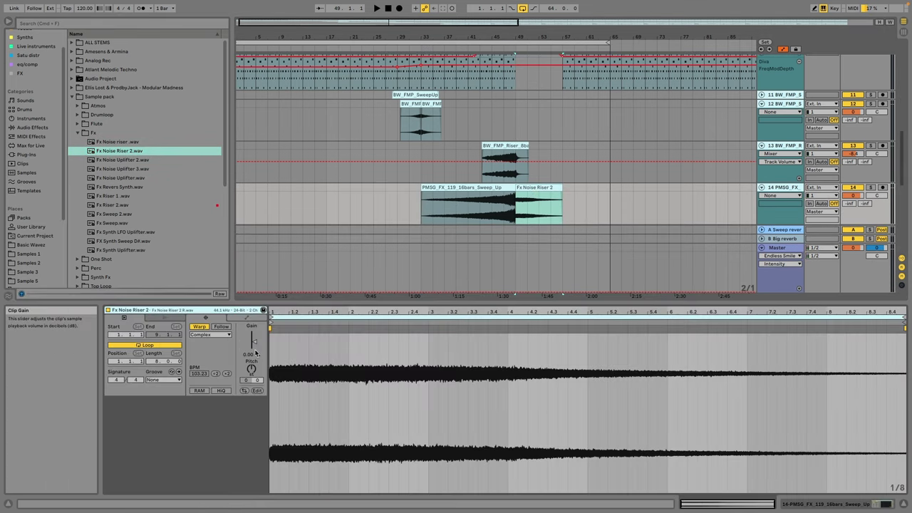
{"action": "left_click_drag", "start_coordinate": [255, 345], "coordinate": [254, 338]}
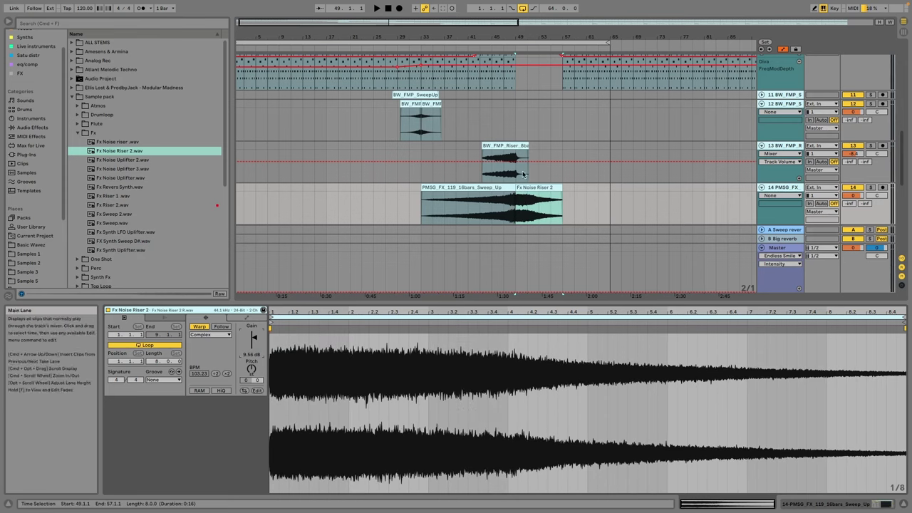
{"action": "left_click", "coordinate": [495, 187]}
{"action": "left_click_drag", "start_coordinate": [252, 342], "coordinate": [253, 343]}
Step: Play from bar 39 and lower the volume of the PMSG_FX sweep track 14 to about -9.4 dB
{"action": "left_click", "coordinate": [460, 216]}
{"action": "key", "text": "space"}
{"action": "scroll", "coordinate": [474, 220], "scroll_direction": "down", "scroll_amount": 8}
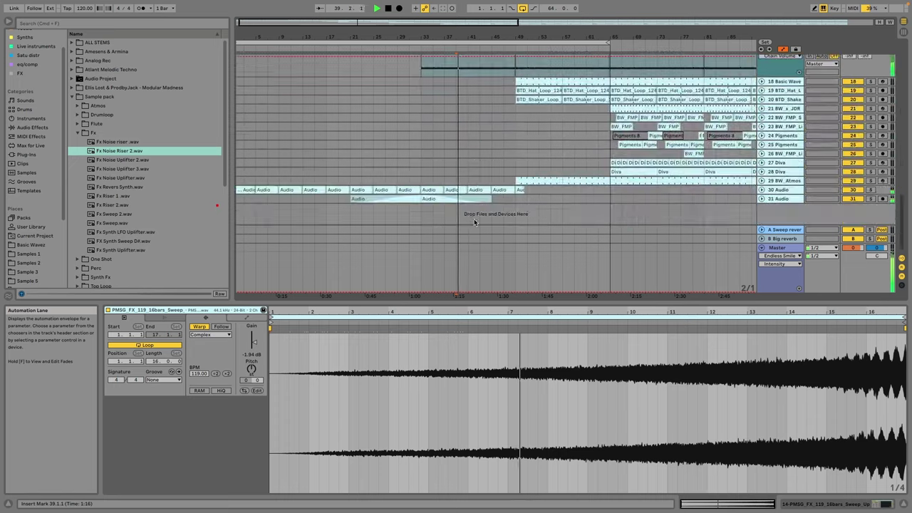
{"action": "scroll", "coordinate": [481, 191], "scroll_direction": "up", "scroll_amount": 7}
{"action": "left_click_drag", "start_coordinate": [853, 156], "coordinate": [853, 174]}
Step: Place the SAS102_Kit07 Melodic House & Techno noise sample from Favorites on audio track 15 starting at bar 39
{"action": "mouse_move", "coordinate": [480, 25]}
{"action": "left_mouse_down"}
{"action": "mouse_move", "coordinate": [491, 20]}
{"action": "mouse_move", "coordinate": [470, 10]}
{"action": "left_mouse_up"}
{"action": "scroll", "coordinate": [428, 143], "scroll_direction": "down", "scroll_amount": 6}
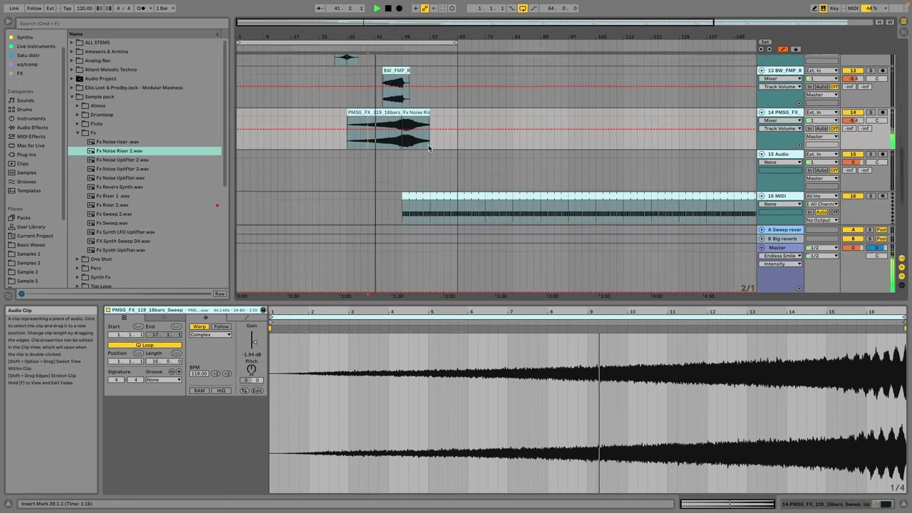
{"action": "scroll", "coordinate": [427, 142], "scroll_direction": "down", "scroll_amount": 2}
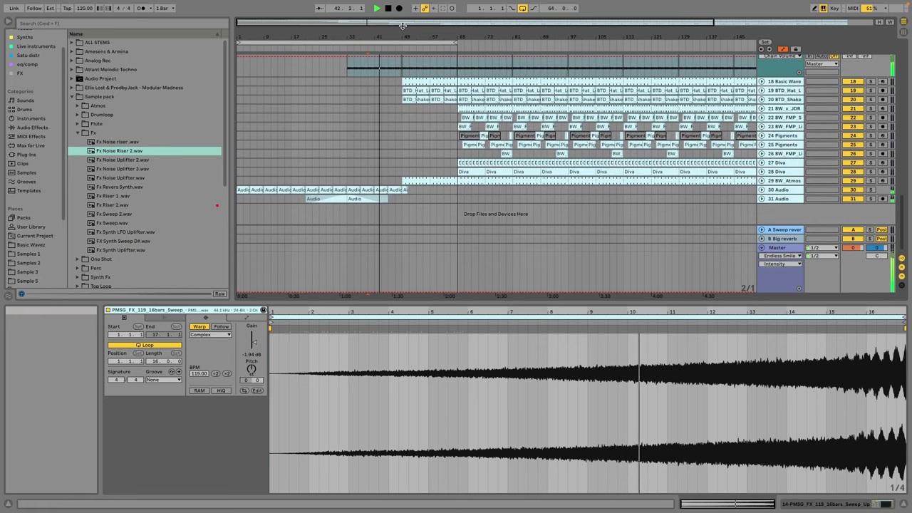
{"action": "scroll", "coordinate": [399, 139], "scroll_direction": "up", "scroll_amount": 5}
{"action": "scroll", "coordinate": [387, 135], "scroll_direction": "up", "scroll_amount": 1}
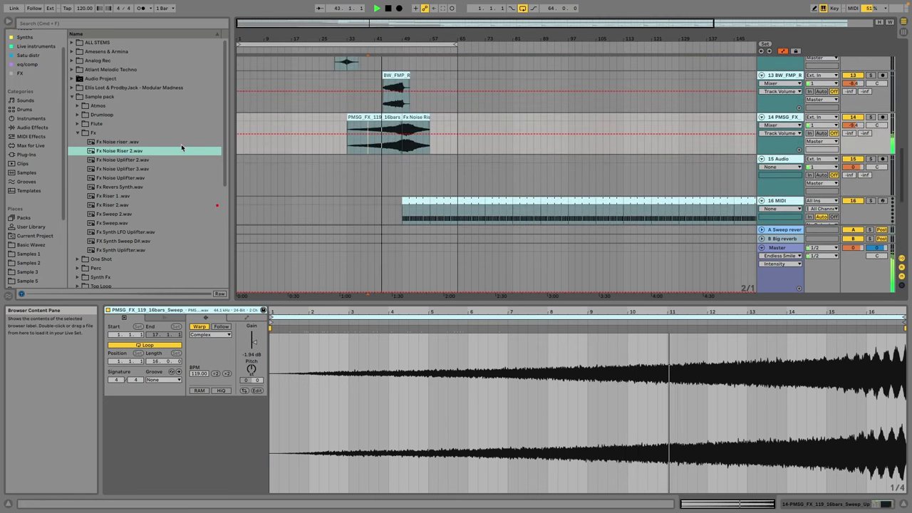
{"action": "scroll", "coordinate": [30, 43], "scroll_direction": "up", "scroll_amount": 2}
{"action": "left_click", "coordinate": [30, 42]}
{"action": "left_click", "coordinate": [111, 164]}
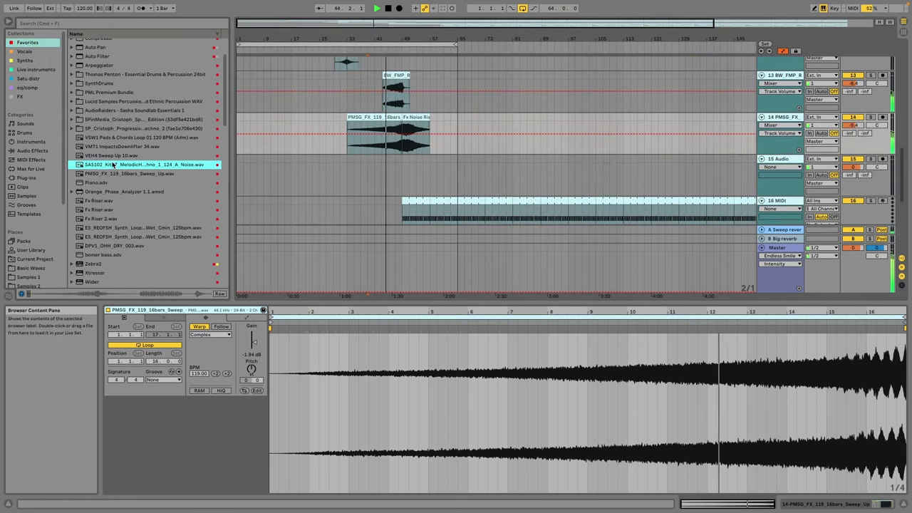
{"action": "left_click_drag", "start_coordinate": [112, 165], "coordinate": [370, 171]}
Step: Trim the end of the SAS102_Kit07 noise clip on track 15 to about bar 52
{"action": "left_click_drag", "start_coordinate": [388, 38], "coordinate": [389, 96]}
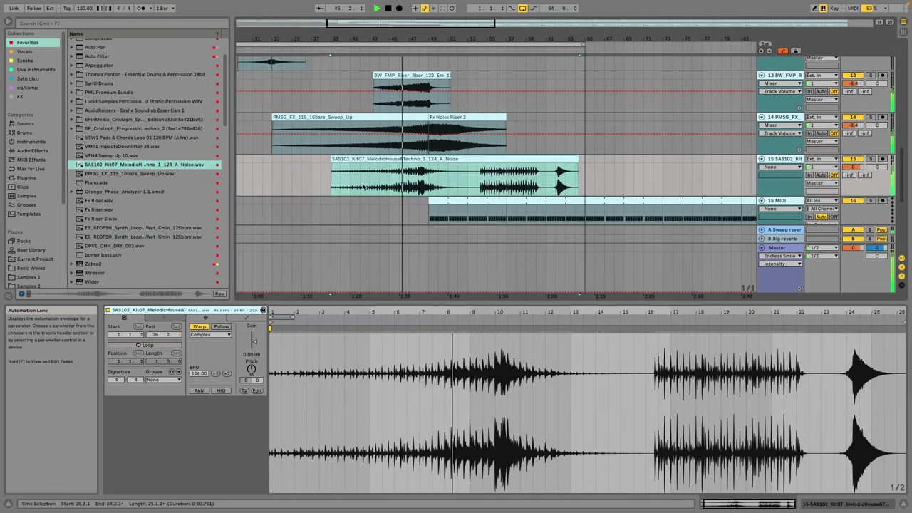
{"action": "mouse_move", "coordinate": [374, 159]}
{"action": "left_mouse_down"}
{"action": "mouse_move", "coordinate": [394, 159]}
{"action": "mouse_move", "coordinate": [381, 165]}
{"action": "left_mouse_up"}
{"action": "left_click", "coordinate": [445, 160]}
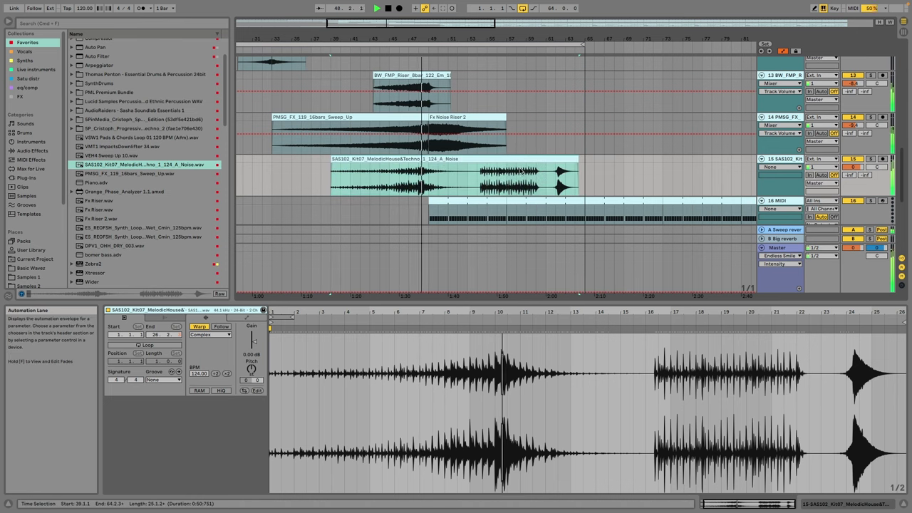
{"action": "left_click_drag", "start_coordinate": [572, 162], "coordinate": [464, 171]}
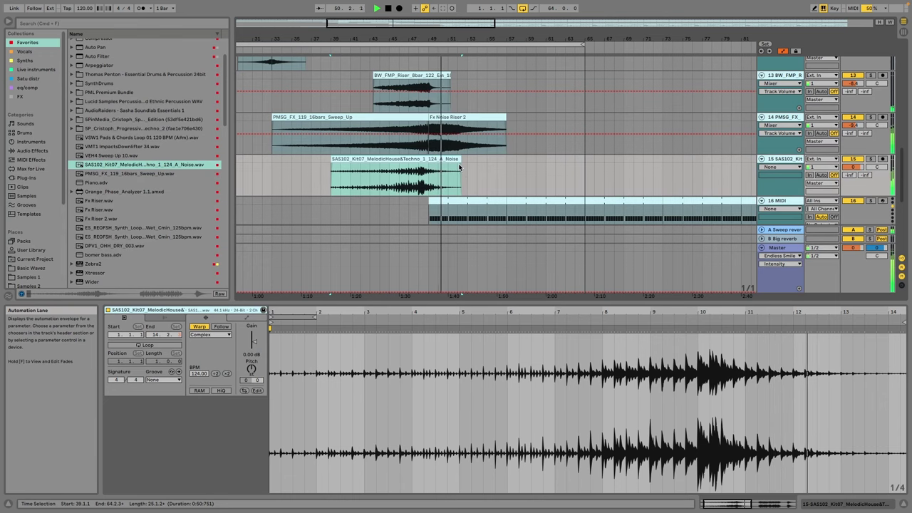
Step: Show the A-Sweep reverb send automation on the BW_FMP_Riser track 13 and raise it around bar 49
{"action": "scroll", "coordinate": [482, 146], "scroll_direction": "down", "scroll_amount": 4}
{"action": "scroll", "coordinate": [493, 129], "scroll_direction": "down", "scroll_amount": 5}
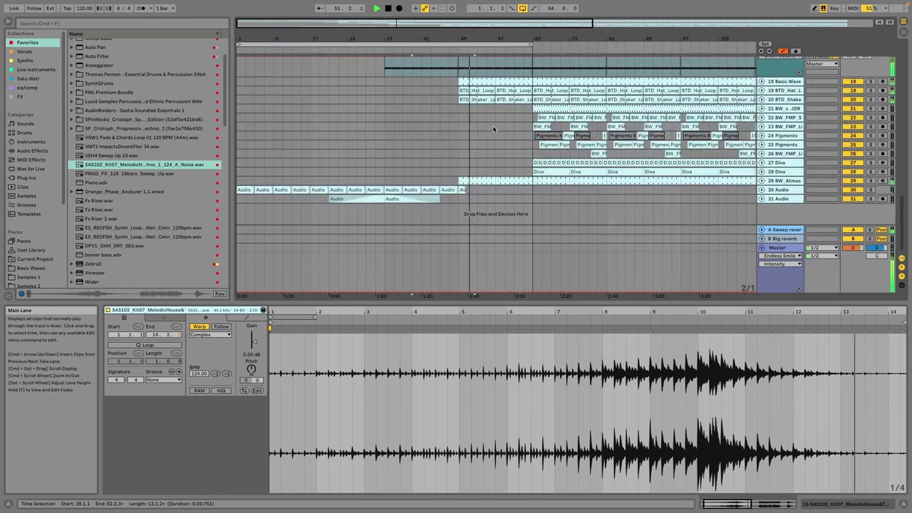
{"action": "scroll", "coordinate": [493, 129], "scroll_direction": "up", "scroll_amount": 4}
{"action": "scroll", "coordinate": [496, 128], "scroll_direction": "up", "scroll_amount": 2}
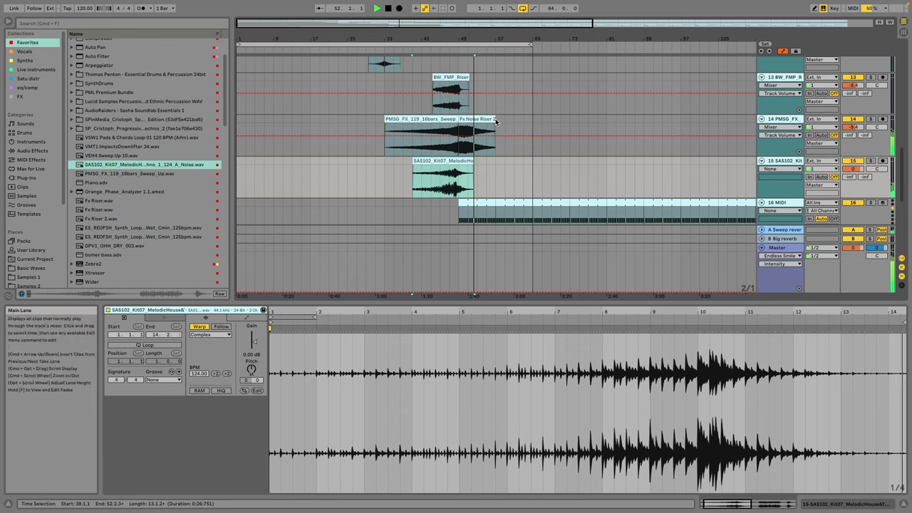
{"action": "left_click", "coordinate": [493, 127]}
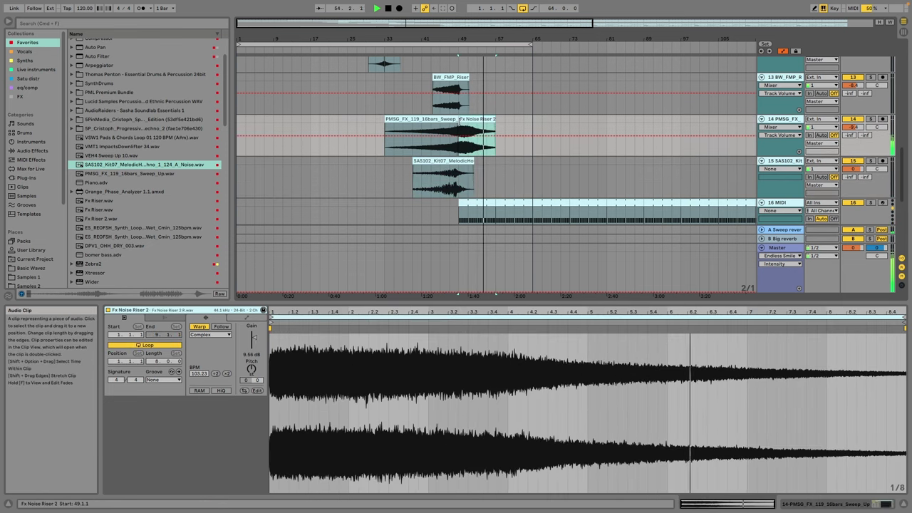
{"action": "scroll", "coordinate": [784, 107], "scroll_direction": "up", "scroll_amount": 2}
{"action": "left_click", "coordinate": [850, 117]}
{"action": "left_click", "coordinate": [447, 137]}
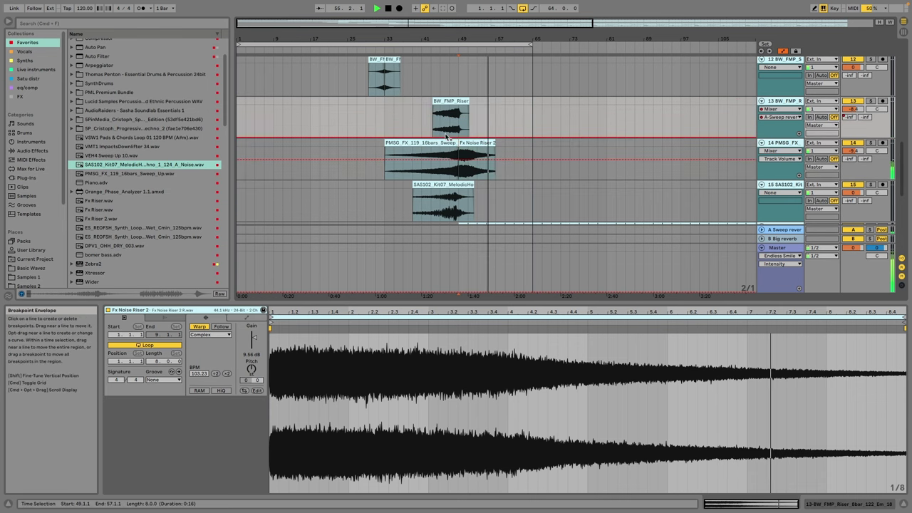
{"action": "left_click_drag", "start_coordinate": [458, 137], "coordinate": [461, 117]}
Step: Fold tracks 16 and 17, and delete the MIDI clips on track 16 from bar 57 to 65
{"action": "scroll", "coordinate": [623, 118], "scroll_direction": "down", "scroll_amount": 10}
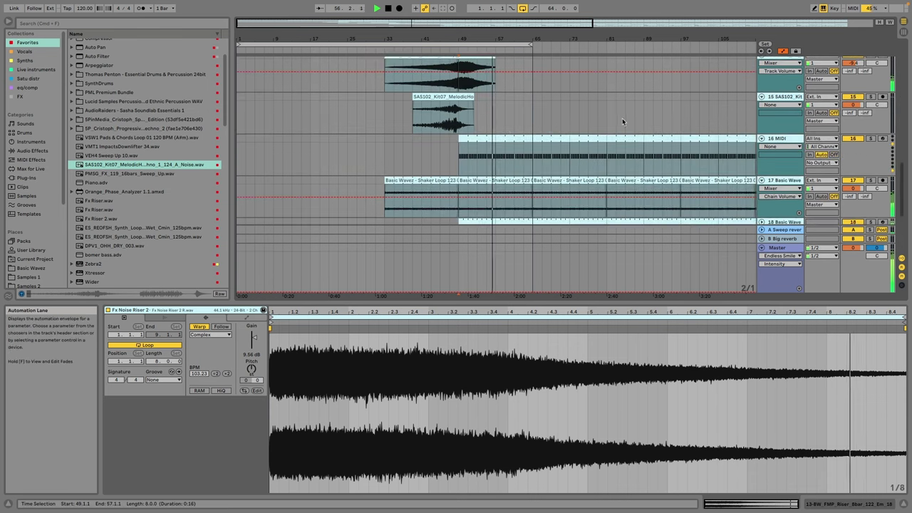
{"action": "scroll", "coordinate": [622, 118], "scroll_direction": "up", "scroll_amount": 6}
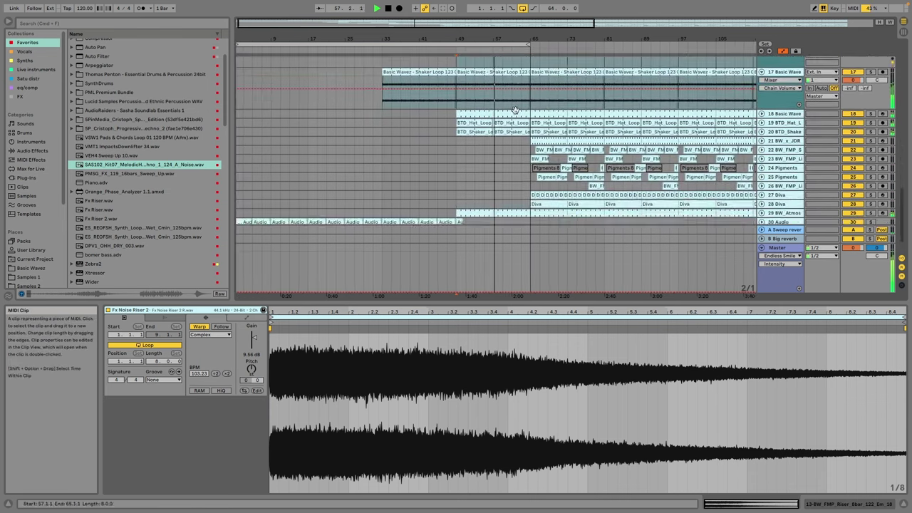
{"action": "left_click", "coordinate": [762, 85]}
{"action": "left_click", "coordinate": [762, 94]}
{"action": "scroll", "coordinate": [489, 104], "scroll_direction": "up", "scroll_amount": 3}
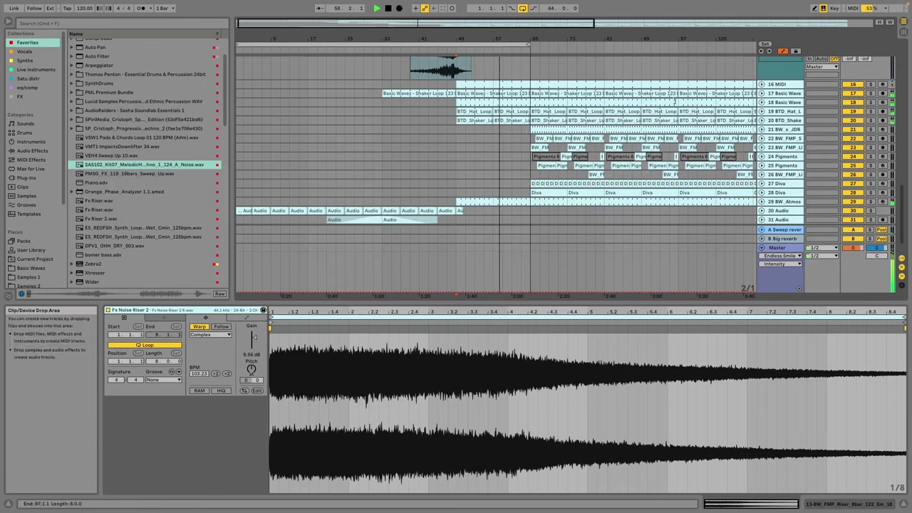
{"action": "left_click", "coordinate": [483, 105]}
{"action": "left_click_drag", "start_coordinate": [480, 120], "coordinate": [509, 121]}
{"action": "key", "text": "Delete"}
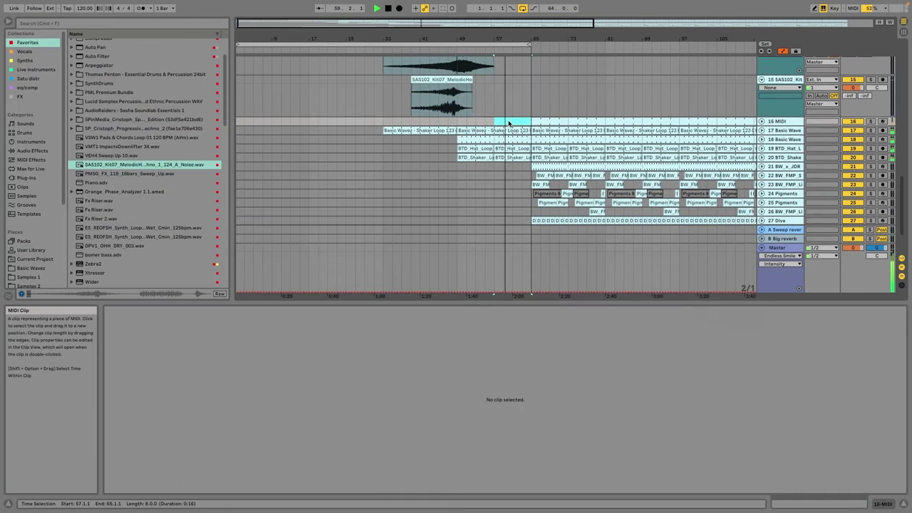
Step: Examine the upper tracks and the Bass Frequency automation leading into bar 65, and stop playback at bar 64
{"action": "scroll", "coordinate": [508, 121], "scroll_direction": "down", "scroll_amount": 3}
{"action": "scroll", "coordinate": [537, 129], "scroll_direction": "up", "scroll_amount": 10}
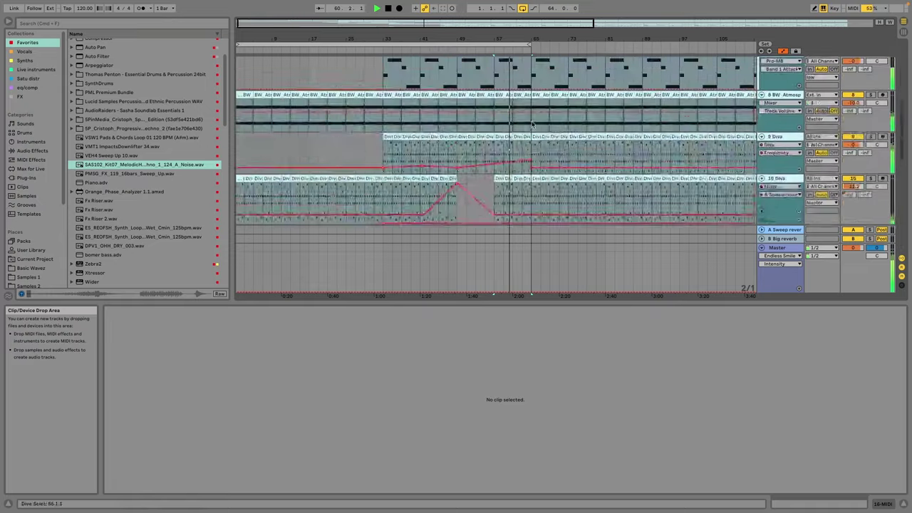
{"action": "left_click_drag", "start_coordinate": [533, 39], "coordinate": [474, 30]}
{"action": "scroll", "coordinate": [440, 95], "scroll_direction": "down", "scroll_amount": 10}
{"action": "scroll", "coordinate": [441, 95], "scroll_direction": "up", "scroll_amount": 5}
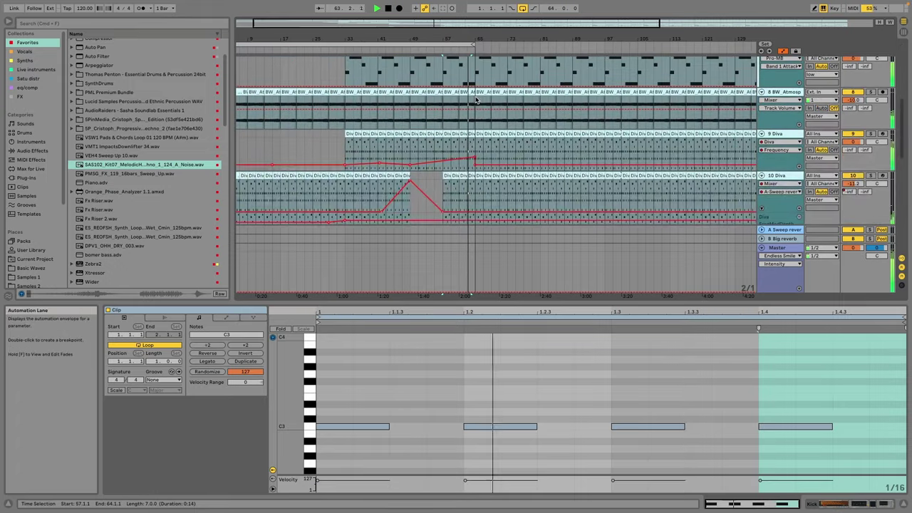
{"action": "scroll", "coordinate": [583, 97], "scroll_direction": "up", "scroll_amount": 3}
{"action": "key", "text": "space"}
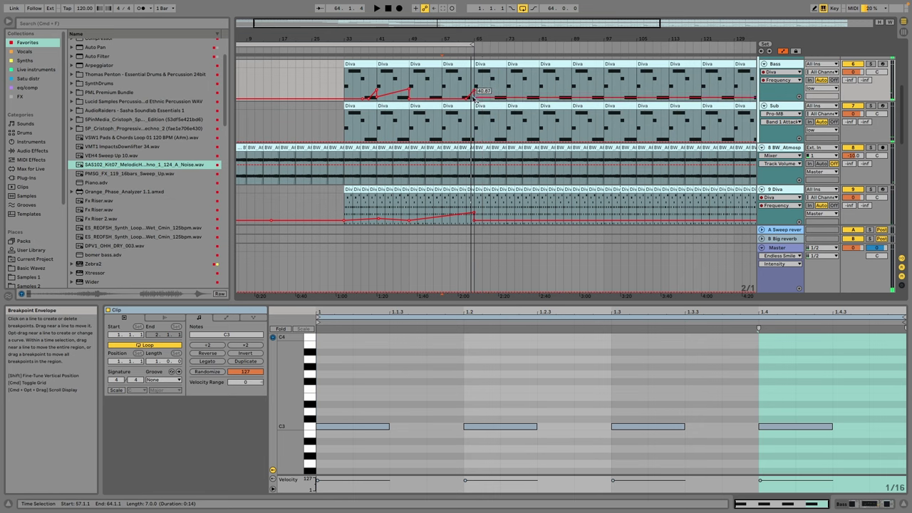
Step: Delete the short leftover audio clip at bar 49 on track 30
{"action": "scroll", "coordinate": [474, 98], "scroll_direction": "down", "scroll_amount": 8}
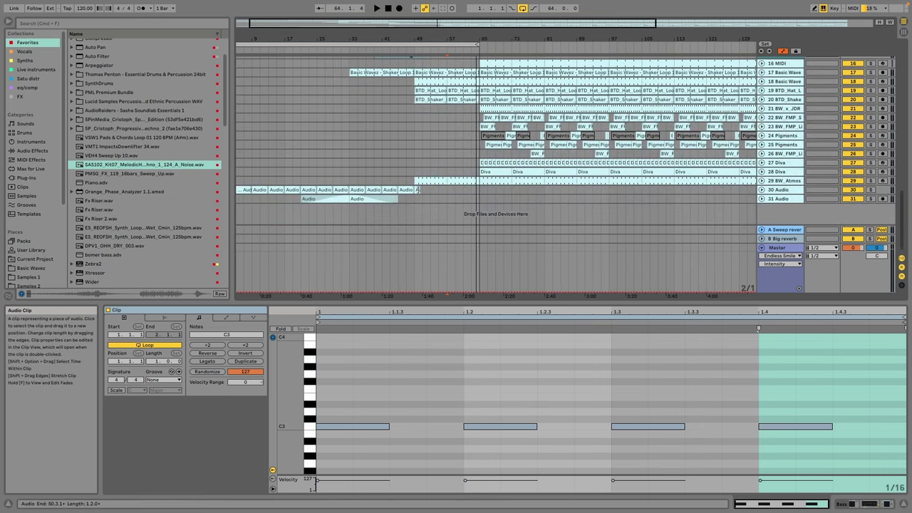
{"action": "left_click", "coordinate": [419, 190]}
{"action": "scroll", "coordinate": [419, 189], "scroll_direction": "up", "scroll_amount": 3}
{"action": "scroll", "coordinate": [419, 189], "scroll_direction": "down", "scroll_amount": 3}
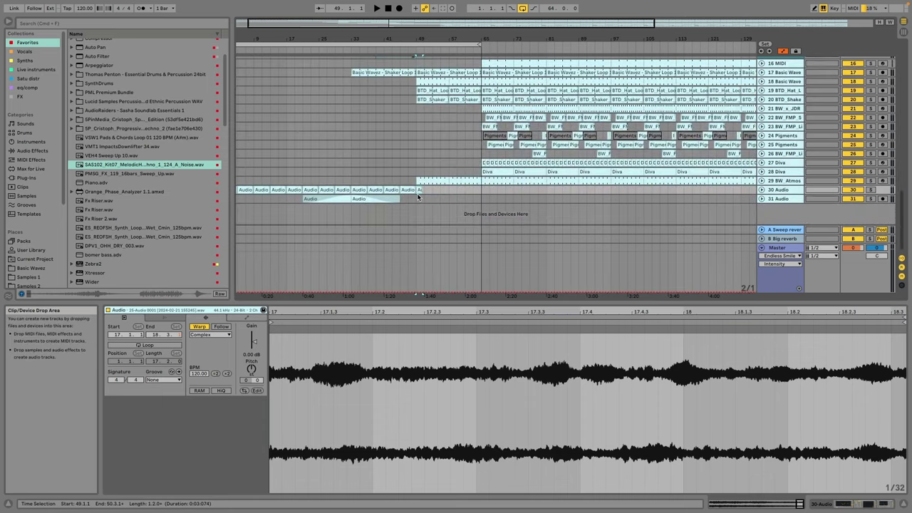
{"action": "key", "text": "Delete"}
Step: Copy the four track 30 audio clips from bars 33–49 to bar 65, and delete the Diva clips on tracks 27 and 28 from bar 65 to 81
{"action": "left_click", "coordinate": [408, 189]}
{"action": "left_click", "coordinate": [359, 188], "text": "shift"}
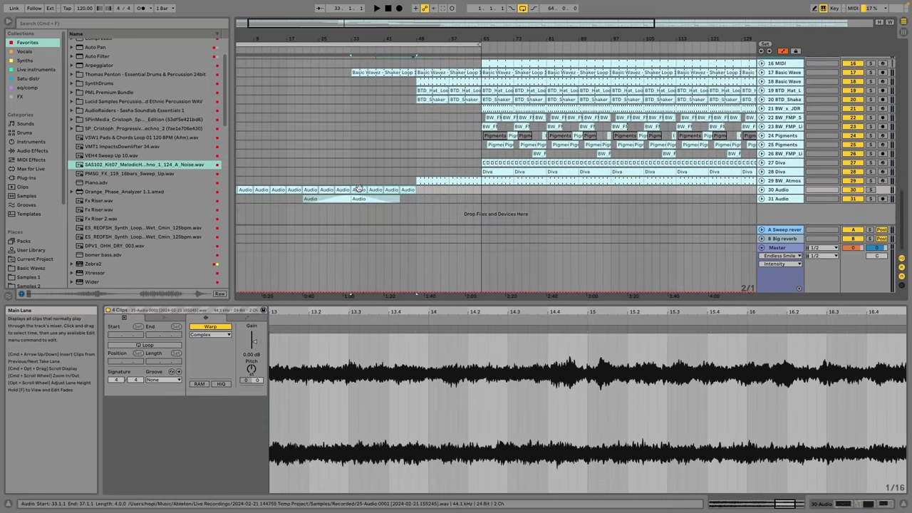
{"action": "left_click_drag", "start_coordinate": [358, 190], "coordinate": [548, 165]}
{"action": "key", "text": "Delete"}
Step: Unfold the tambourine track 21 and extend the arrangement loop to 80 bars
{"action": "left_click", "coordinate": [490, 126]}
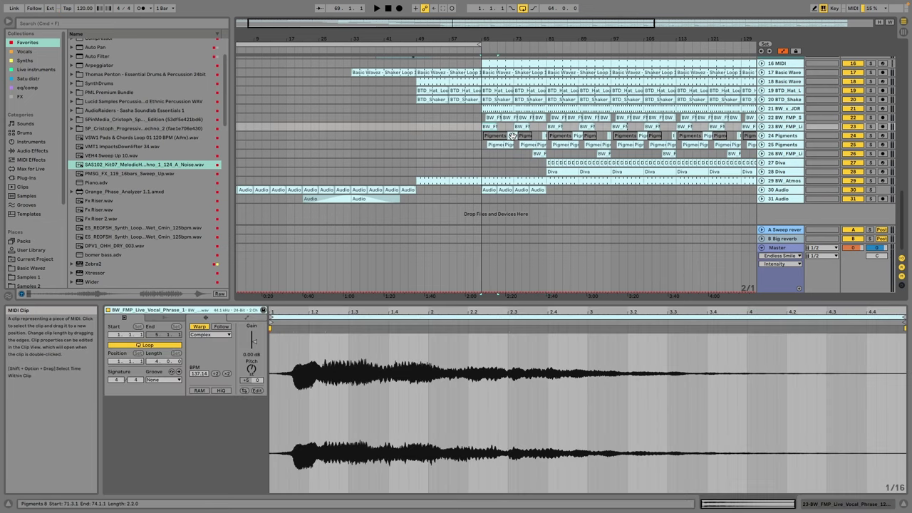
{"action": "scroll", "coordinate": [509, 129], "scroll_direction": "up", "scroll_amount": 2}
{"action": "left_click", "coordinate": [507, 133]}
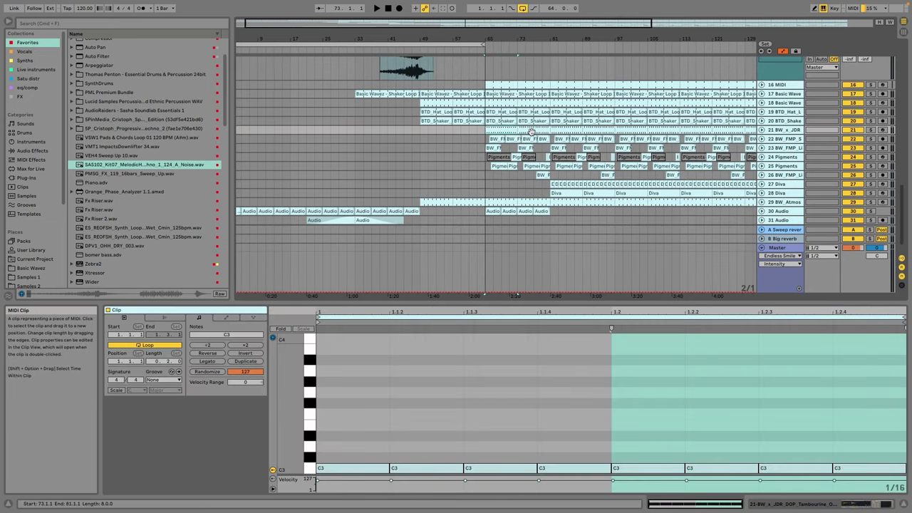
{"action": "left_click", "coordinate": [762, 130]}
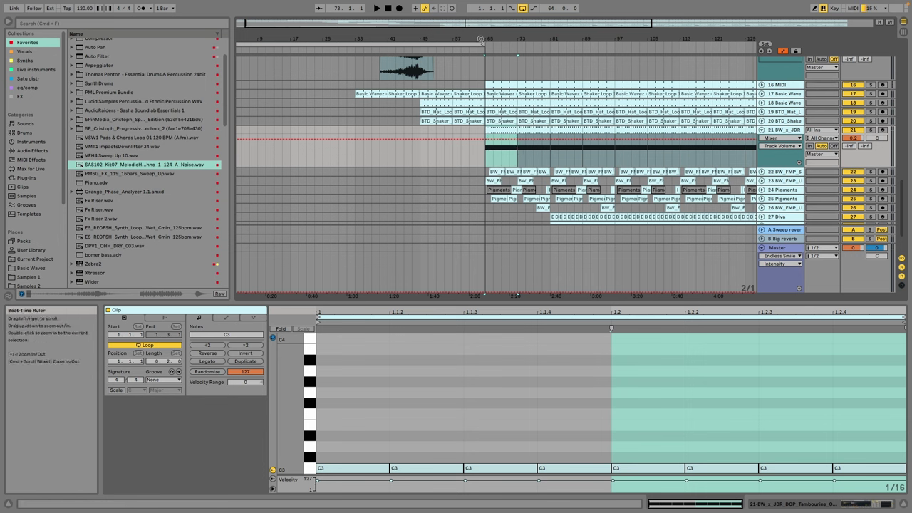
{"action": "mouse_move", "coordinate": [482, 42]}
{"action": "left_mouse_down"}
{"action": "mouse_move", "coordinate": [556, 62]}
{"action": "mouse_move", "coordinate": [549, 63]}
{"action": "left_mouse_up"}
{"action": "left_click", "coordinate": [784, 133]}
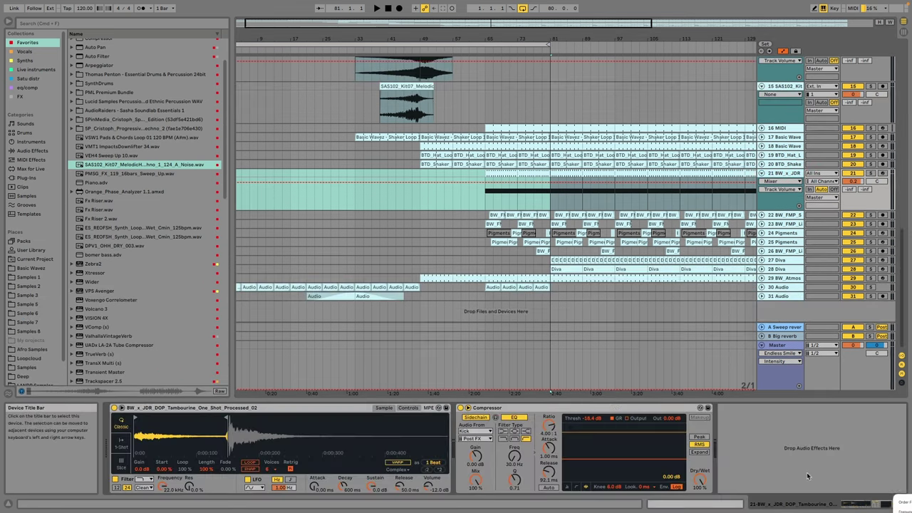
Step: Play from bar 45 and lower the SAS102_Kit07 noise track 15 to -5.9 dB, with its A-Sweep reverb send at about -8 dB
{"action": "left_click", "coordinate": [439, 200]}
{"action": "key", "text": "space"}
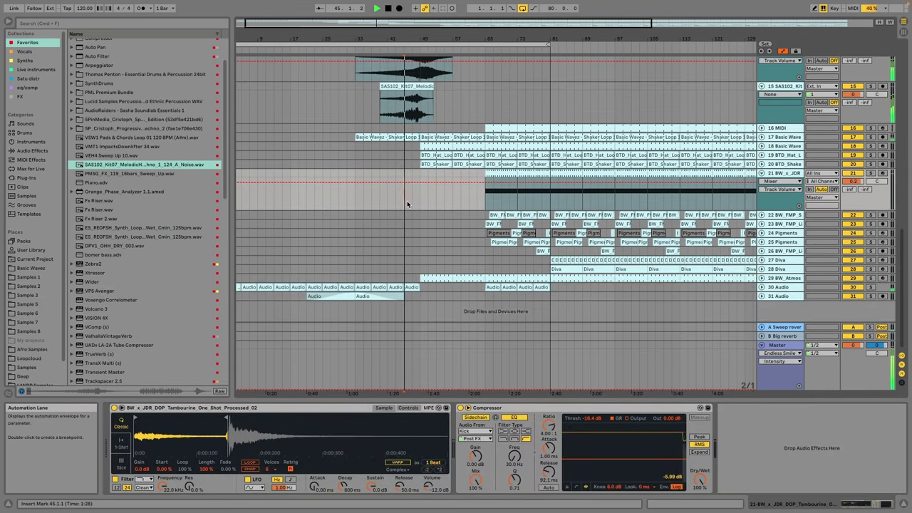
{"action": "scroll", "coordinate": [407, 200], "scroll_direction": "up", "scroll_amount": 1}
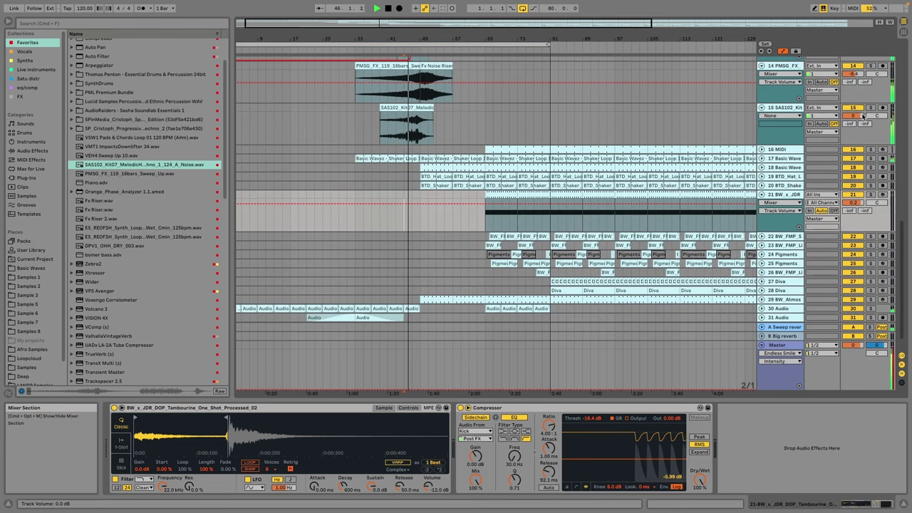
{"action": "mouse_move", "coordinate": [853, 116]}
{"action": "left_mouse_down"}
{"action": "mouse_move", "coordinate": [853, 127]}
{"action": "mouse_move", "coordinate": [850, 100]}
{"action": "left_mouse_up"}
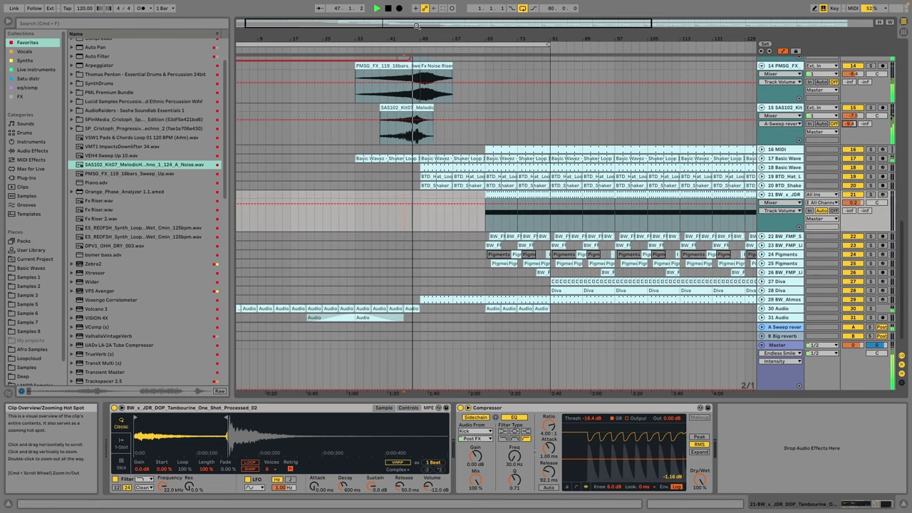
{"action": "left_click_drag", "start_coordinate": [463, 38], "coordinate": [462, 22]}
{"action": "left_click_drag", "start_coordinate": [853, 116], "coordinate": [853, 113]}
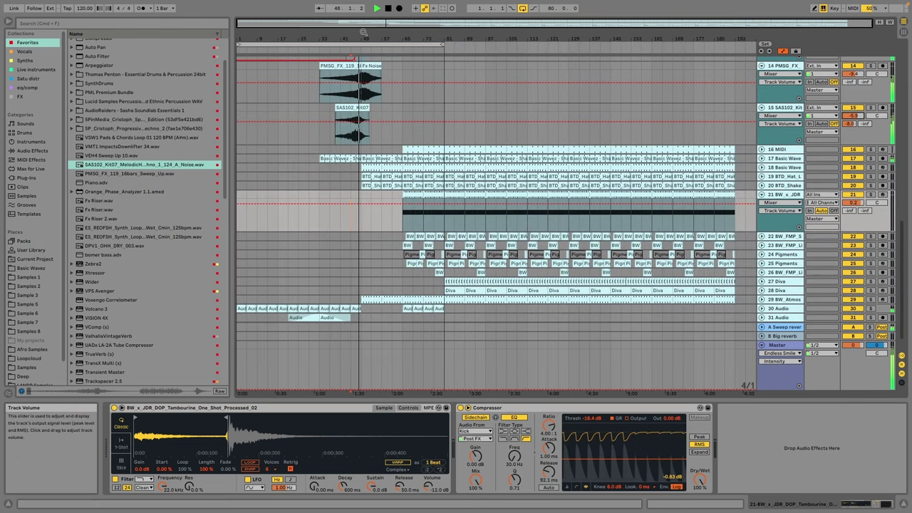
{"action": "left_click_drag", "start_coordinate": [364, 39], "coordinate": [420, 65]}
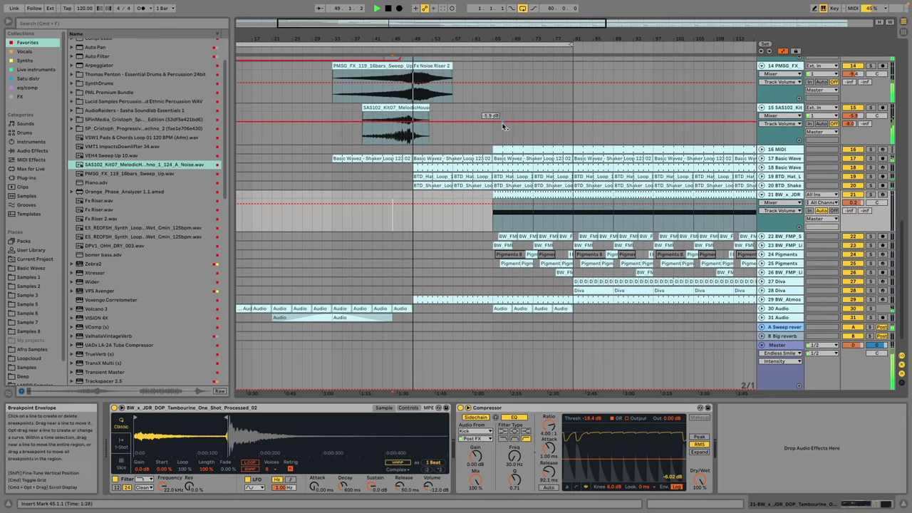
{"action": "scroll", "coordinate": [503, 125], "scroll_direction": "down", "scroll_amount": 1}
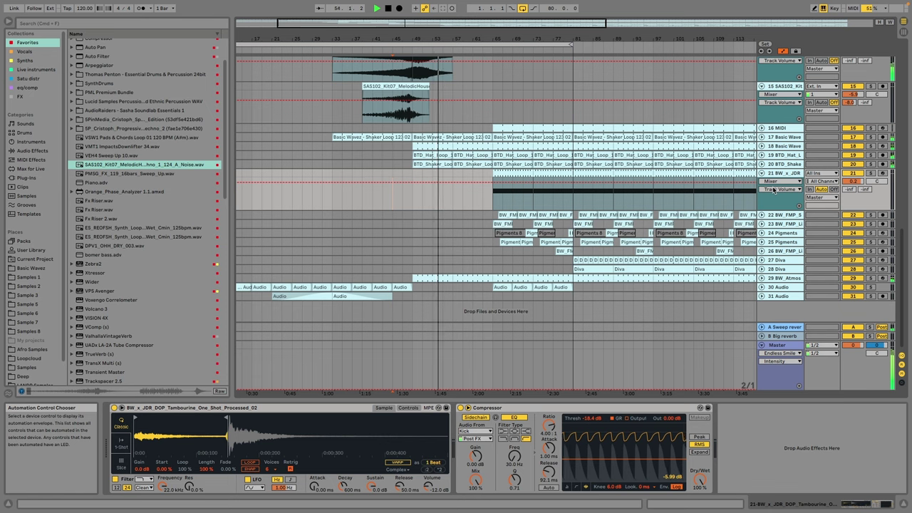
Step: Insert a new audio track below shaker track 20, and audition the Fx Riser.wav samples in the Favorites collection
{"action": "left_click", "coordinate": [784, 164]}
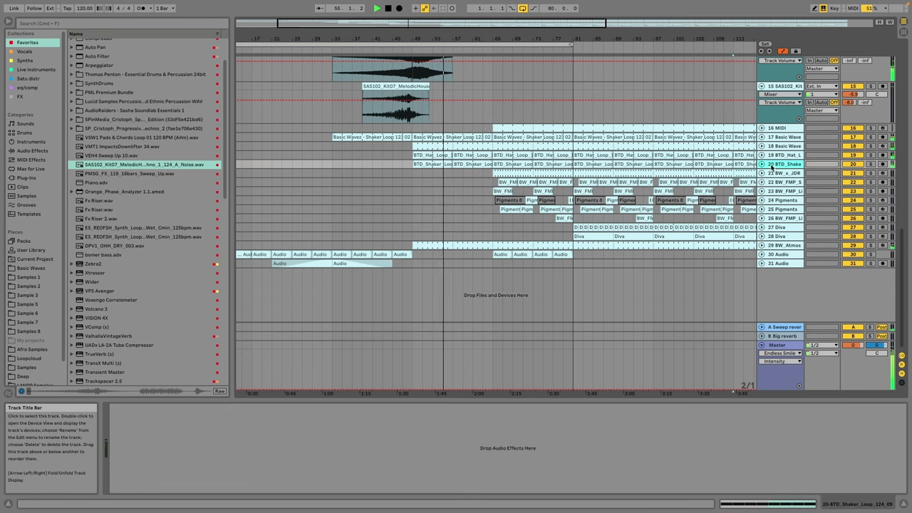
{"action": "right_click", "coordinate": [781, 165]}
{"action": "left_click", "coordinate": [806, 233]}
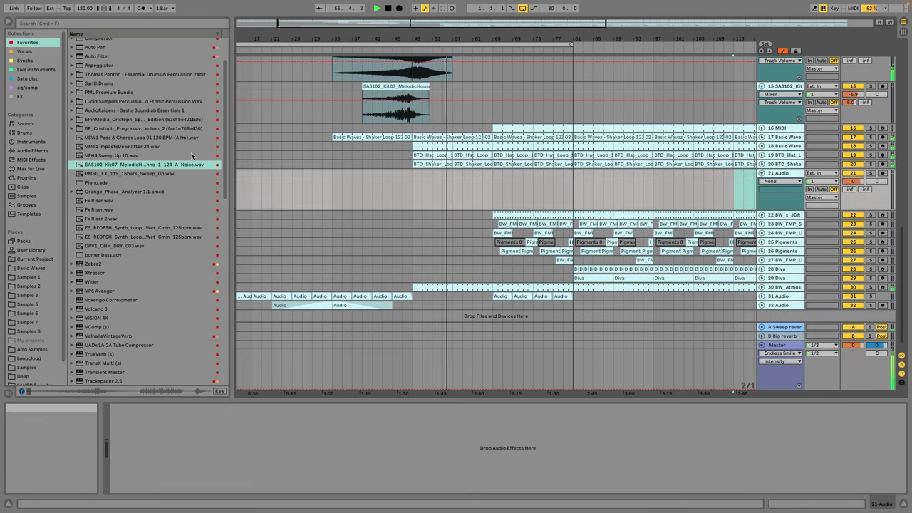
{"action": "left_click", "coordinate": [120, 174]}
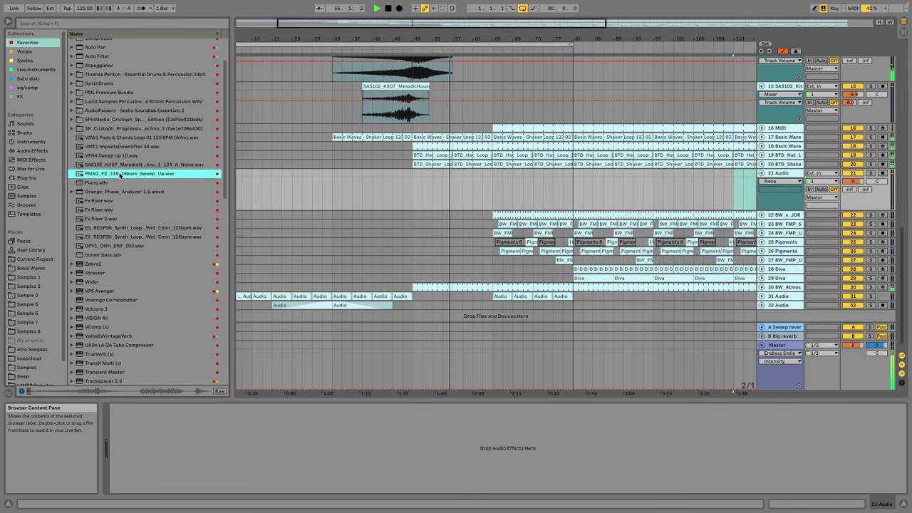
{"action": "left_click", "coordinate": [105, 210]}
{"action": "key", "text": "Up"}
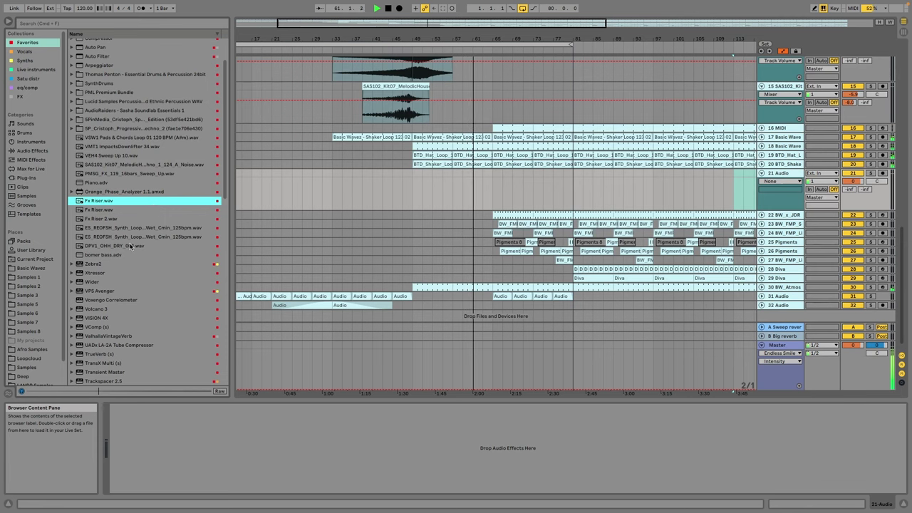
{"action": "scroll", "coordinate": [456, 154], "scroll_direction": "up", "scroll_amount": 3}
{"action": "scroll", "coordinate": [456, 155], "scroll_direction": "down", "scroll_amount": 3}
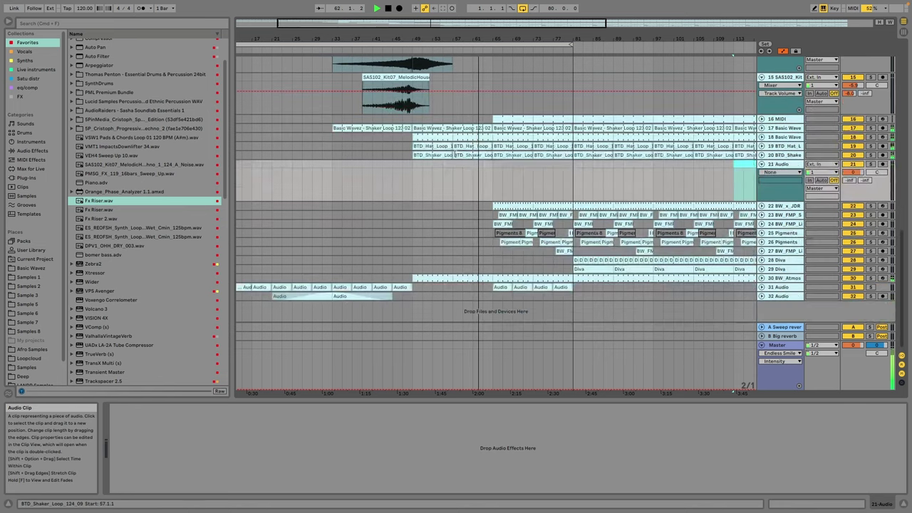
Step: Copy the two faded audio clips on track 32 to start at bar 53, and unfold tracks 24 and 26
{"action": "left_click_drag", "start_coordinate": [416, 296], "coordinate": [518, 298]}
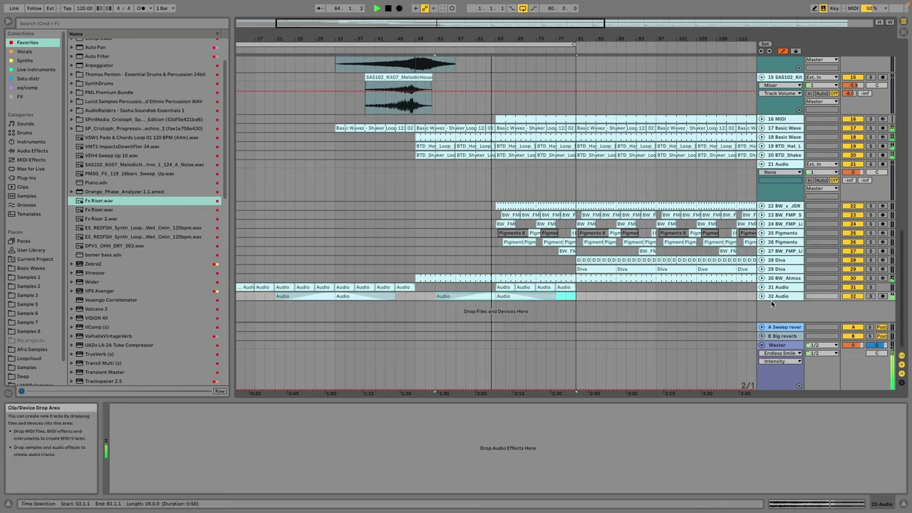
{"action": "left_click", "coordinate": [761, 224]}
{"action": "scroll", "coordinate": [553, 214], "scroll_direction": "down", "scroll_amount": 1}
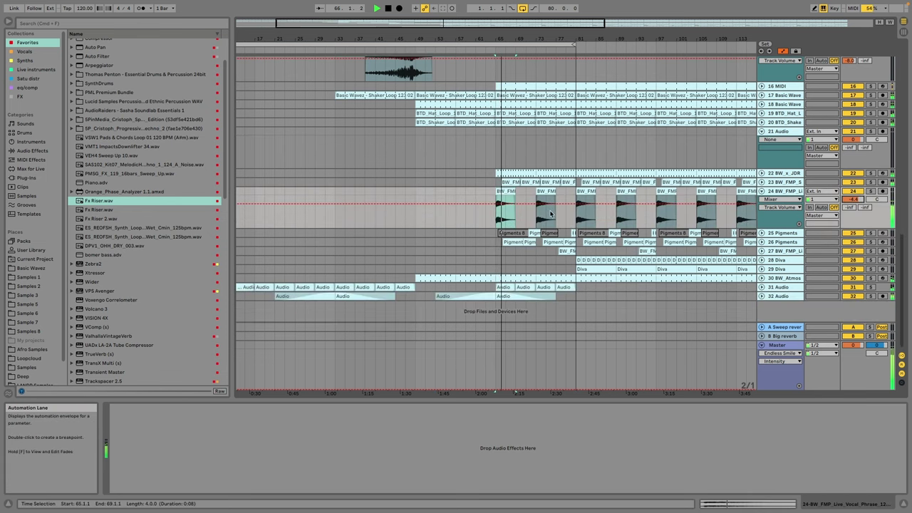
{"action": "left_click", "coordinate": [521, 243]}
{"action": "left_click", "coordinate": [761, 243]}
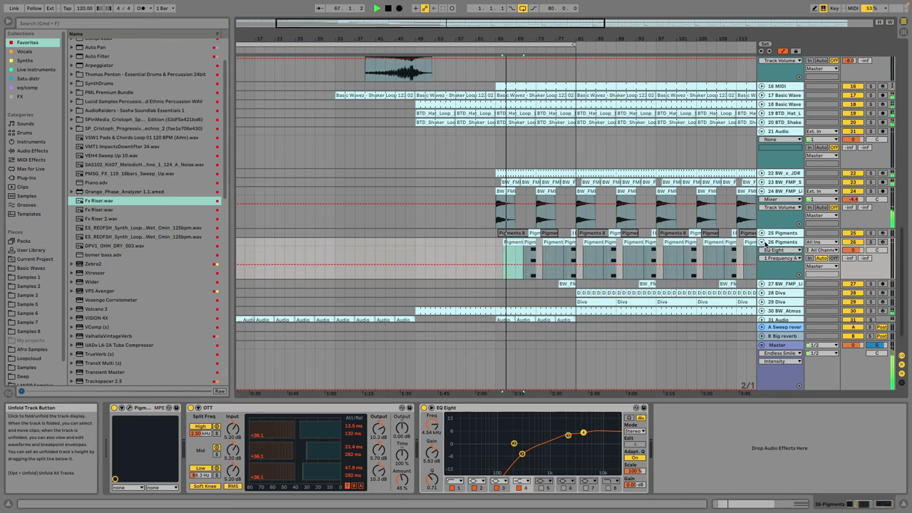
{"action": "scroll", "coordinate": [548, 254], "scroll_direction": "down", "scroll_amount": 2}
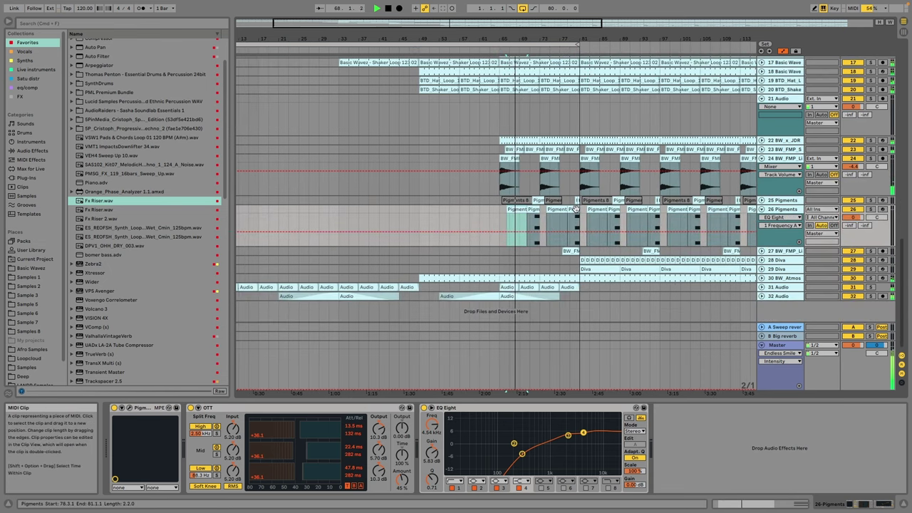
Step: Delete the copied track 32 clip from bar 65 to 77, and ramp up the track's A-Sweep reverb send into bar 65
{"action": "left_click", "coordinate": [527, 299]}
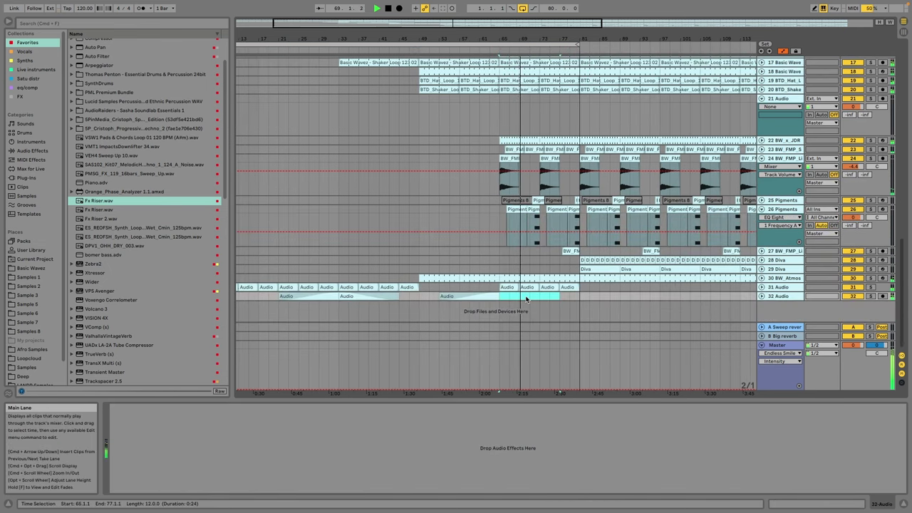
{"action": "left_click", "coordinate": [761, 296]}
{"action": "scroll", "coordinate": [791, 292], "scroll_direction": "down", "scroll_amount": 2}
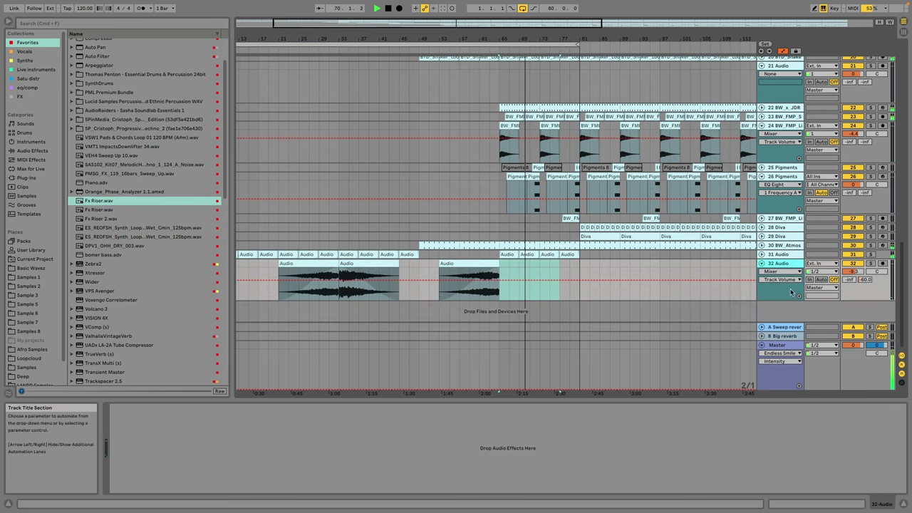
{"action": "left_click", "coordinate": [850, 280]}
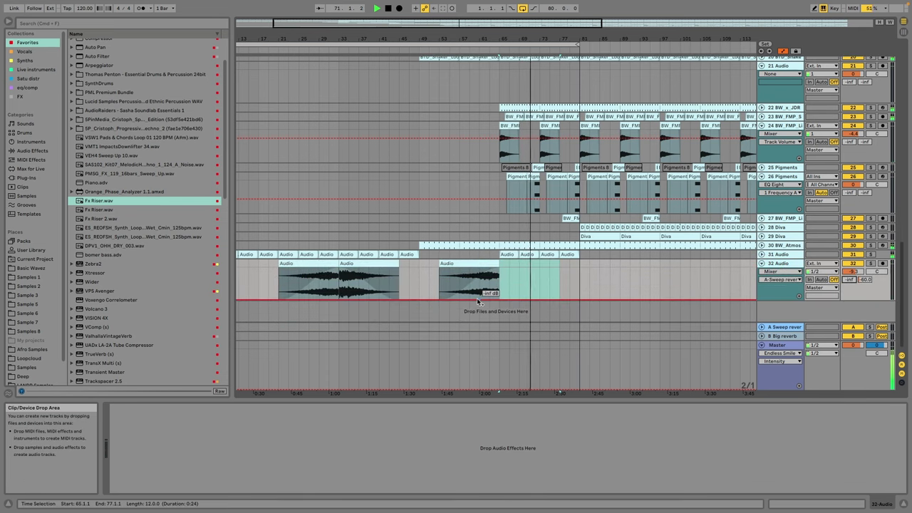
Step: Place the SAS102_Kit07 noise clip from bar 39 at bar 71 on track 15
{"action": "scroll", "coordinate": [492, 282], "scroll_direction": "up", "scroll_amount": 10}
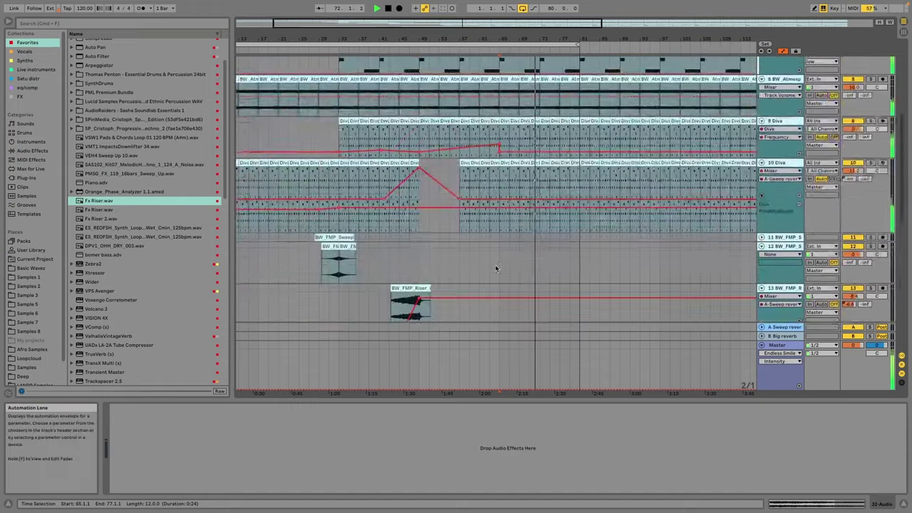
{"action": "scroll", "coordinate": [497, 268], "scroll_direction": "down", "scroll_amount": 6}
{"action": "left_click", "coordinate": [417, 193]}
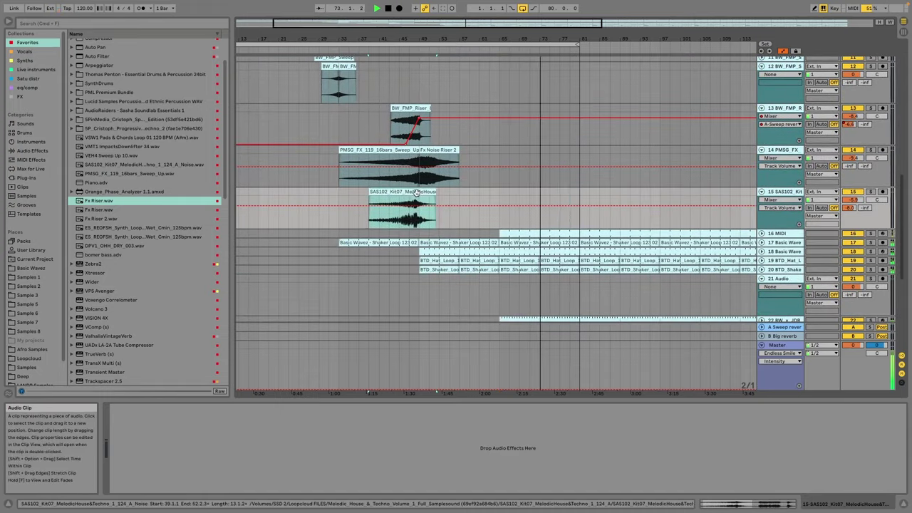
{"action": "left_click_drag", "start_coordinate": [417, 192], "coordinate": [579, 193]}
{"action": "scroll", "coordinate": [613, 255], "scroll_direction": "down", "scroll_amount": 6}
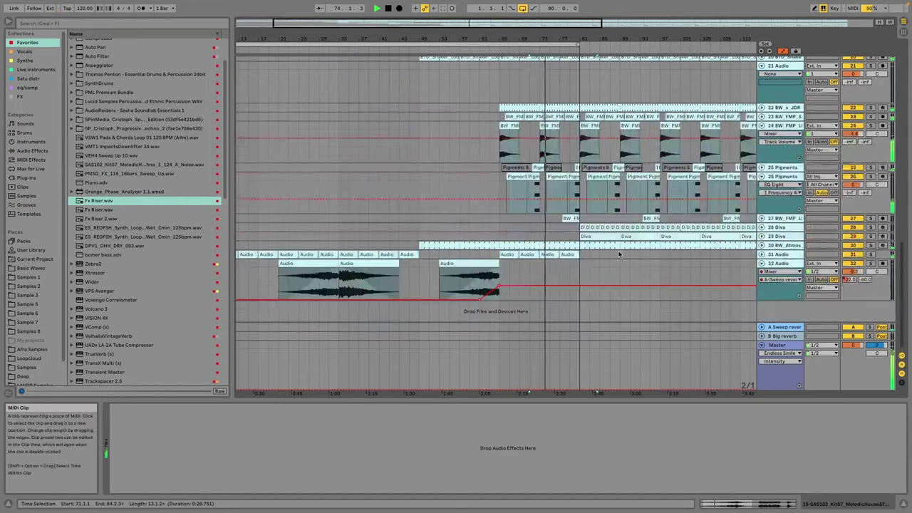
Step: Unfold Diva tracks 28 and 29, and extend the arrangement loop to 96 bars
{"action": "left_click", "coordinate": [574, 219]}
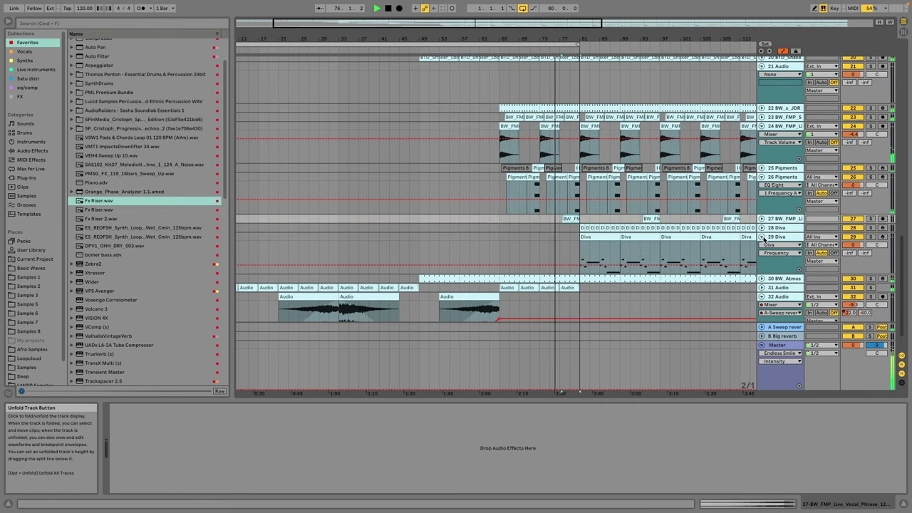
{"action": "left_click", "coordinate": [762, 227]}
{"action": "left_click", "coordinate": [762, 231]}
{"action": "left_click", "coordinate": [762, 228]}
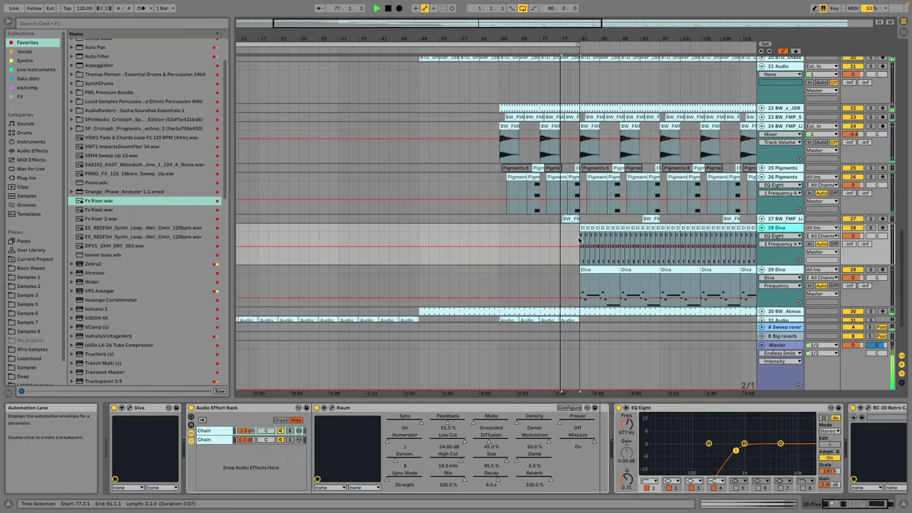
{"action": "left_click_drag", "start_coordinate": [580, 234], "coordinate": [650, 231]}
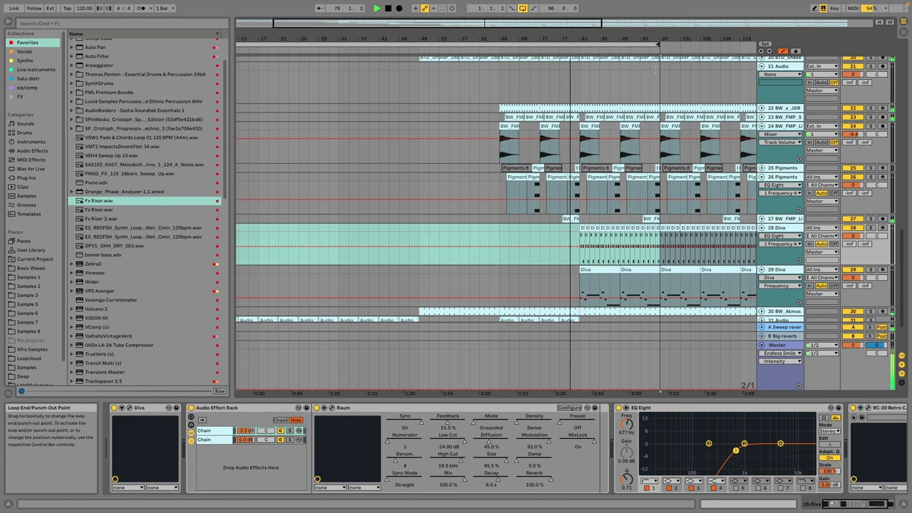
Step: Delete the vocal phrase clips on track 24 at bar 81 and from bar 89 to 97
{"action": "left_click", "coordinate": [571, 156]}
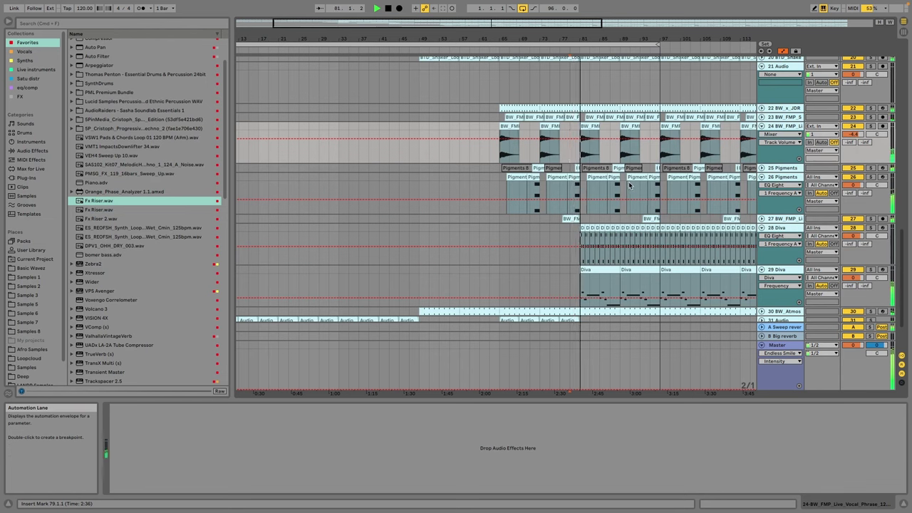
{"action": "left_click", "coordinate": [590, 126]}
{"action": "key", "text": "Delete"}
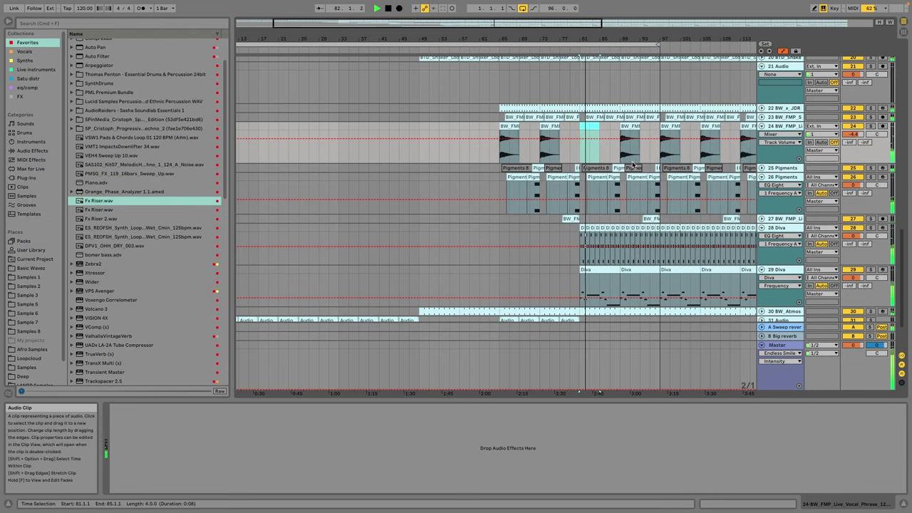
{"action": "left_click_drag", "start_coordinate": [620, 156], "coordinate": [660, 155]}
{"action": "key", "text": "Delete"}
Step: Examine the Diva tracks' devices and the arrangement around bars 65 to 97 for missing transition elements
{"action": "scroll", "coordinate": [662, 178], "scroll_direction": "down", "scroll_amount": 3}
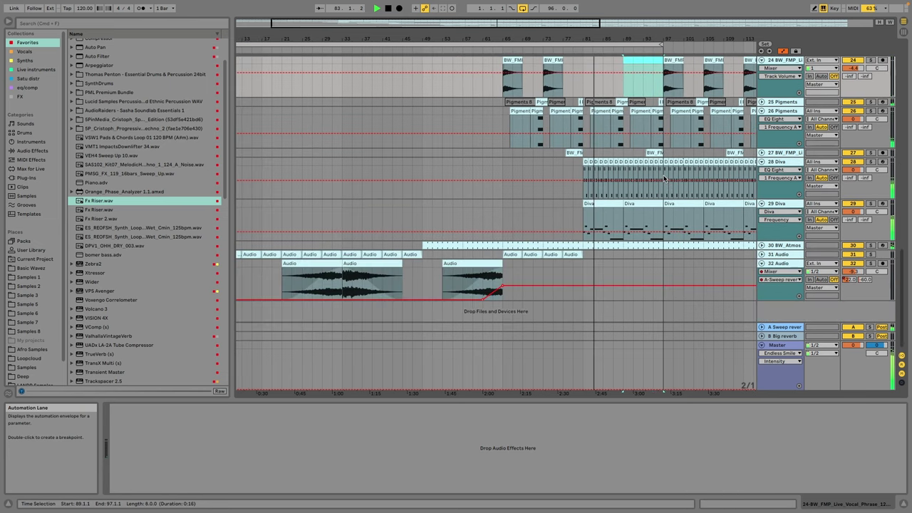
{"action": "left_click", "coordinate": [791, 163]}
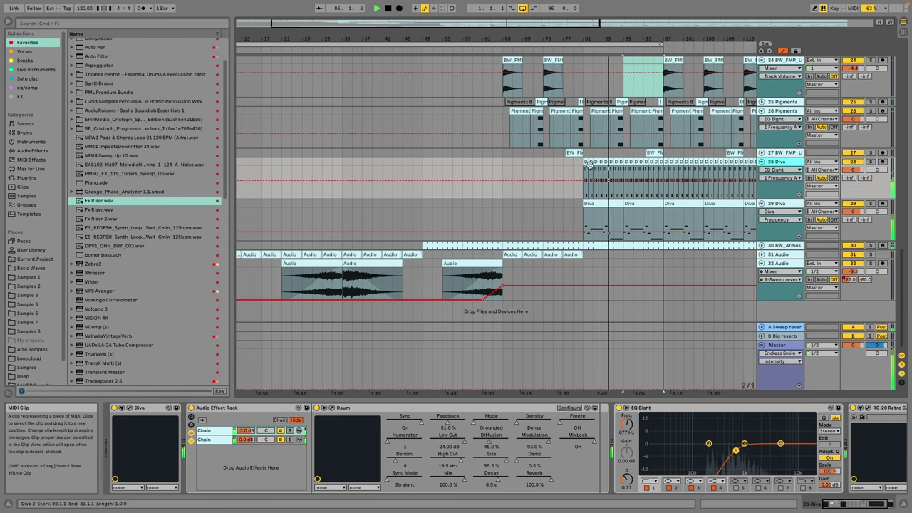
{"action": "left_click", "coordinate": [560, 201]}
{"action": "scroll", "coordinate": [560, 202], "scroll_direction": "up", "scroll_amount": 10}
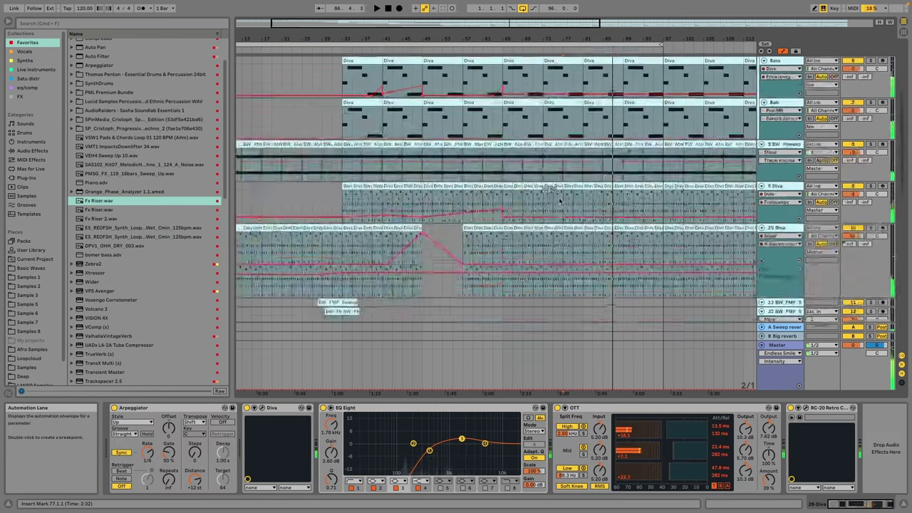
{"action": "left_click_drag", "start_coordinate": [574, 29], "coordinate": [355, 68]}
{"action": "left_click_drag", "start_coordinate": [480, 29], "coordinate": [487, 3]}
{"action": "scroll", "coordinate": [514, 116], "scroll_direction": "down", "scroll_amount": 8}
{"action": "scroll", "coordinate": [514, 115], "scroll_direction": "down", "scroll_amount": 8}
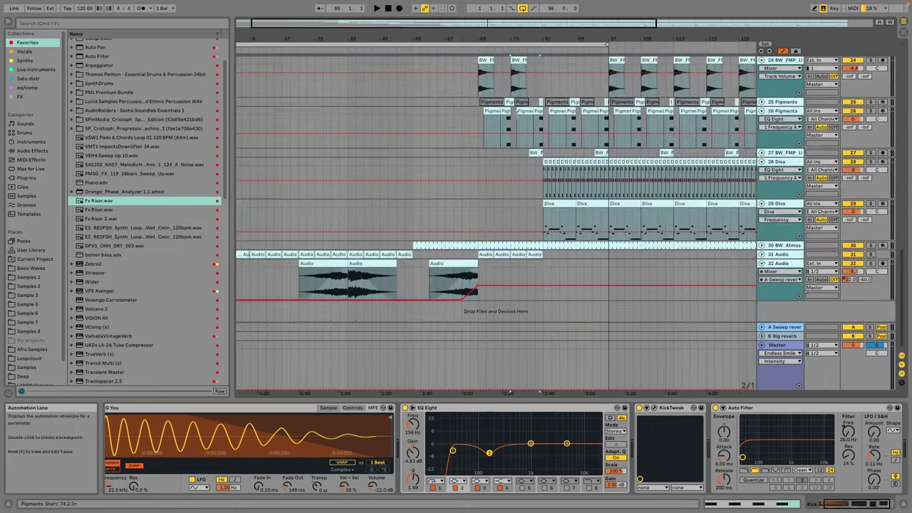
{"action": "scroll", "coordinate": [744, 169], "scroll_direction": "up", "scroll_amount": 10}
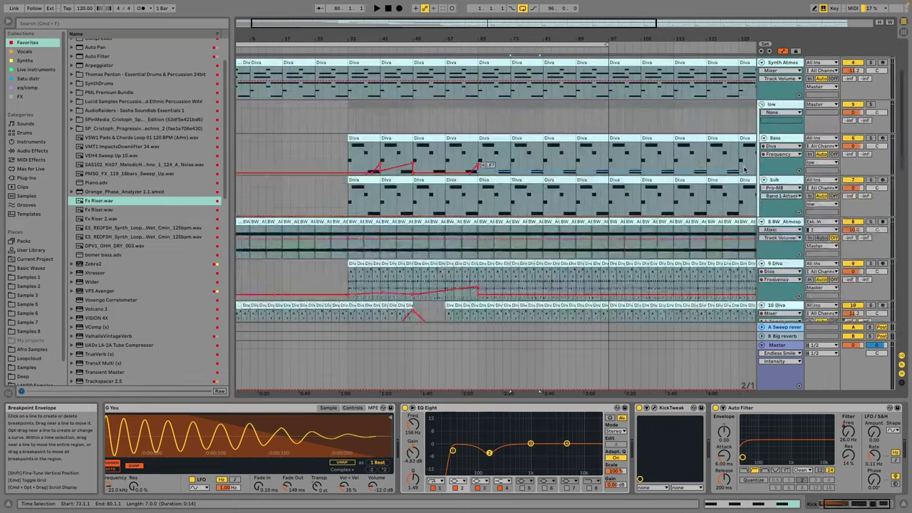
Step: Insert a new audio track directly below the SAS102_Kit07 noise track 15
{"action": "scroll", "coordinate": [744, 169], "scroll_direction": "down", "scroll_amount": 2}
{"action": "left_click", "coordinate": [784, 152]}
{"action": "right_click", "coordinate": [785, 152]}
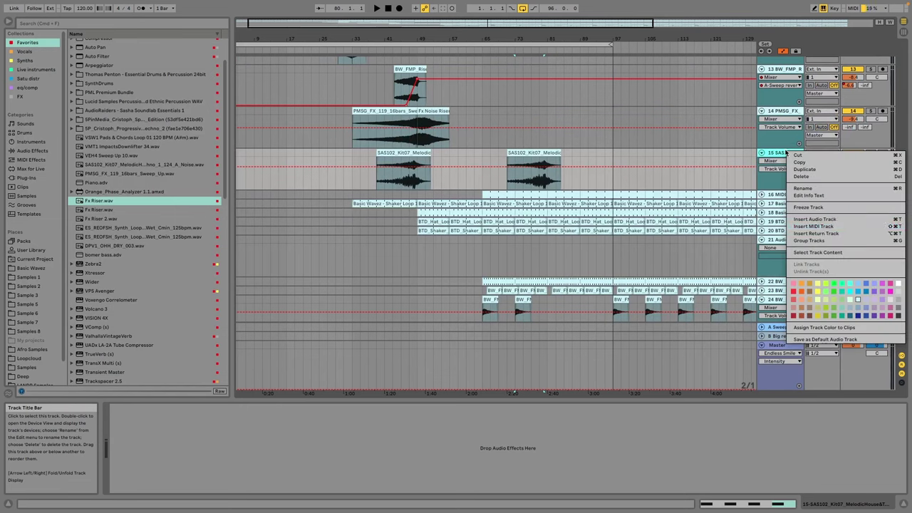
{"action": "left_click", "coordinate": [817, 220]}
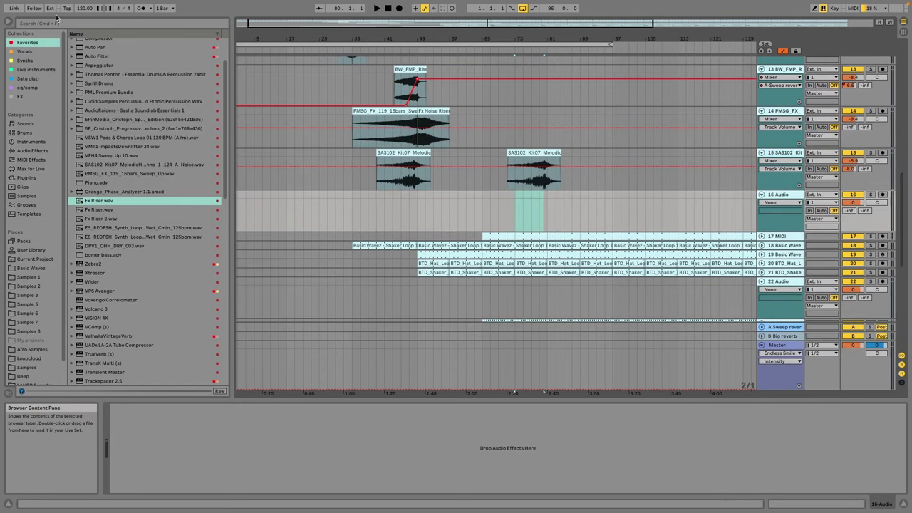
Step: Audition clap fills 05, 07 and 08 from the Basic Wavez FX Mega Pack's Clap Fills folder
{"action": "left_click", "coordinate": [35, 270]}
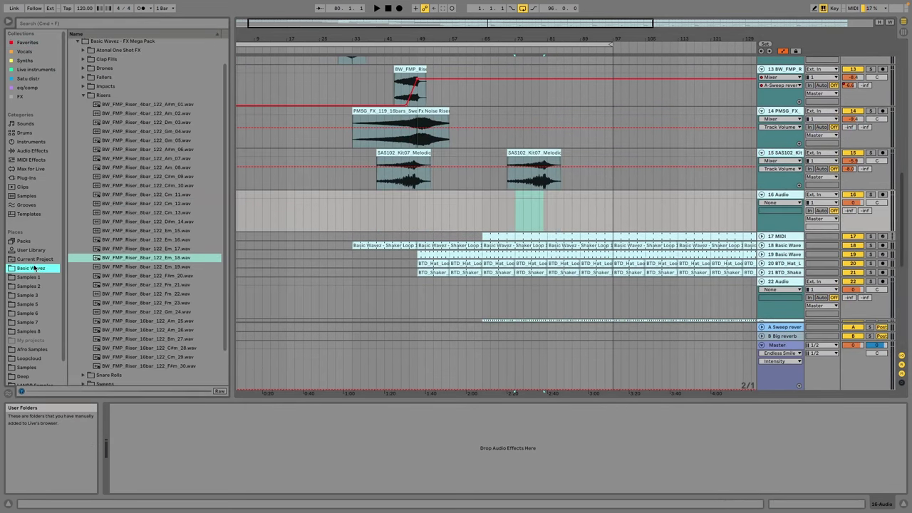
{"action": "scroll", "coordinate": [118, 97], "scroll_direction": "up", "scroll_amount": 3}
{"action": "double_click", "coordinate": [113, 90]}
{"action": "left_click", "coordinate": [128, 133]}
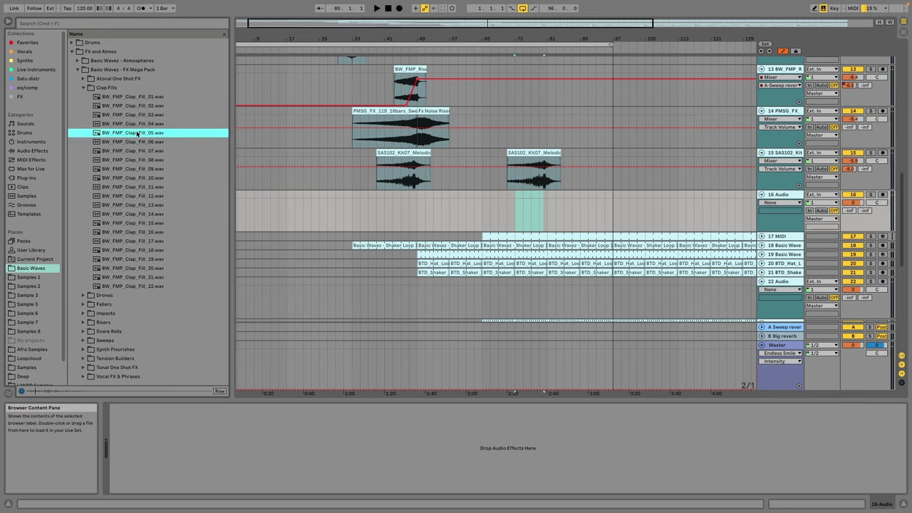
{"action": "left_click", "coordinate": [140, 151]}
{"action": "left_click", "coordinate": [145, 160]}
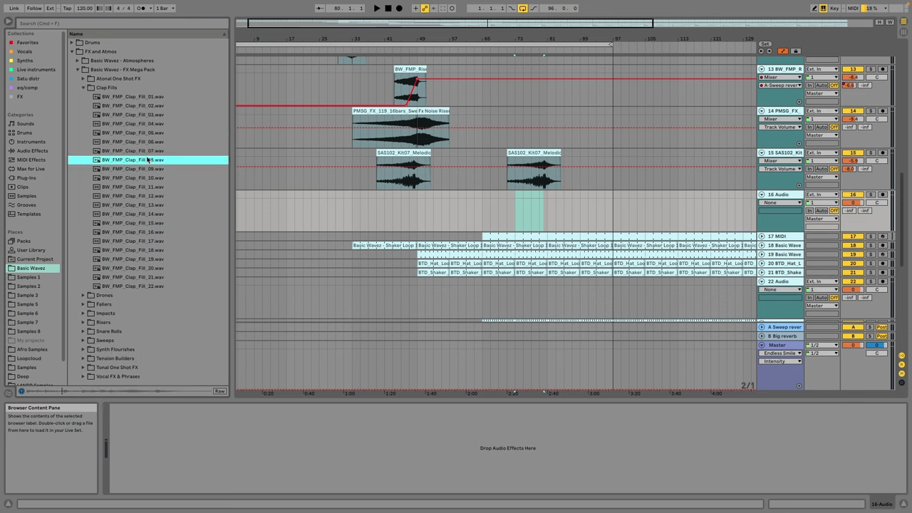
Step: Place BW_FMP_Clap_Fill_08.wav on the new audio track 16, starting at bar 80
{"action": "left_click", "coordinate": [518, 191]}
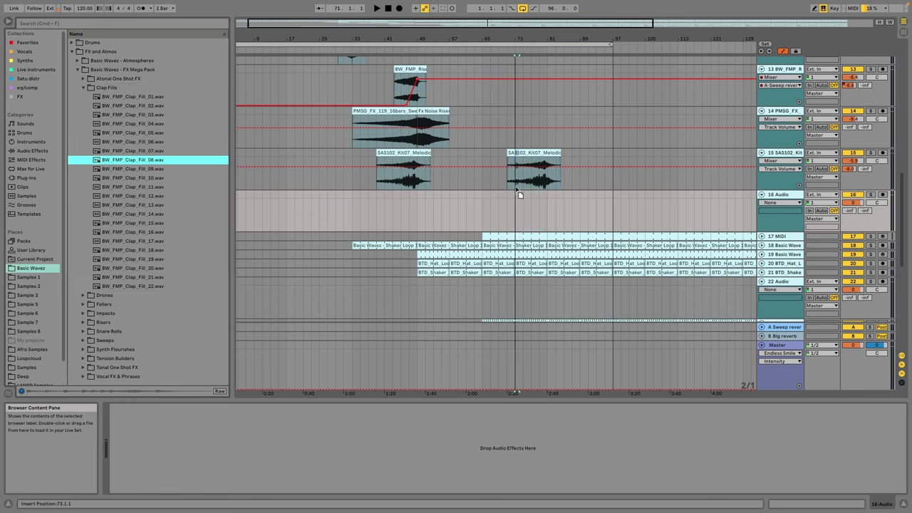
{"action": "left_click_drag", "start_coordinate": [542, 207], "coordinate": [542, 207]}
{"action": "left_click_drag", "start_coordinate": [574, 36], "coordinate": [534, 107]}
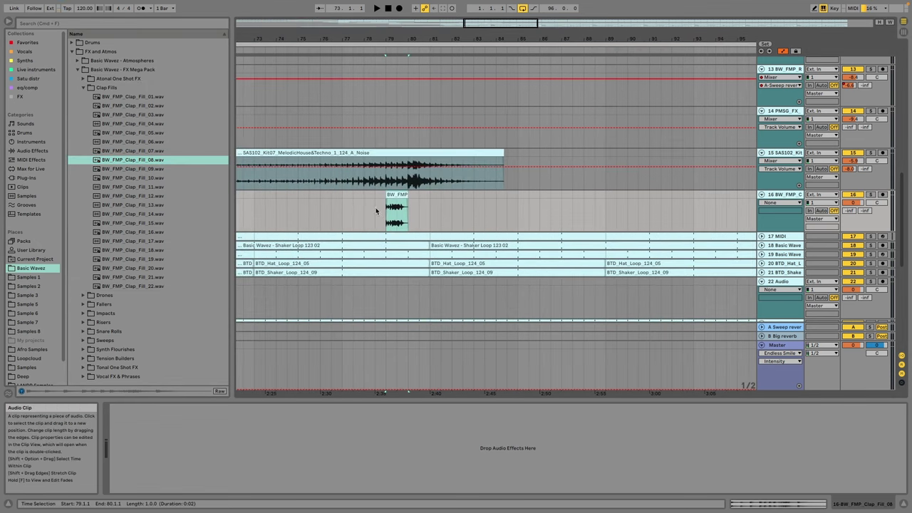
{"action": "left_click_drag", "start_coordinate": [394, 196], "coordinate": [421, 199]}
Step: Re-warp the clap fill unlooped, aligning its transient to beat 1.2 and adding a warp marker at 1.4.3
{"action": "double_click", "coordinate": [421, 199]}
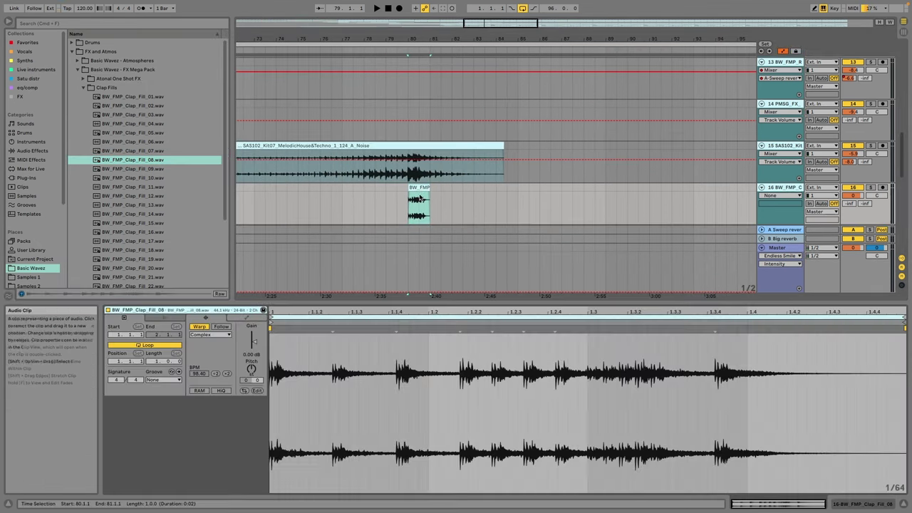
{"action": "left_click", "coordinate": [200, 327]}
{"action": "left_click", "coordinate": [200, 326]}
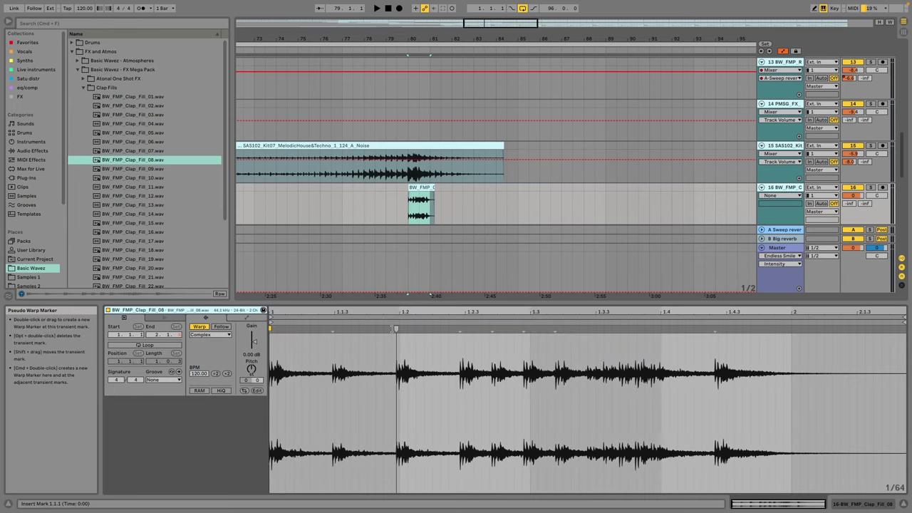
{"action": "left_click_drag", "start_coordinate": [397, 329], "coordinate": [397, 329]}
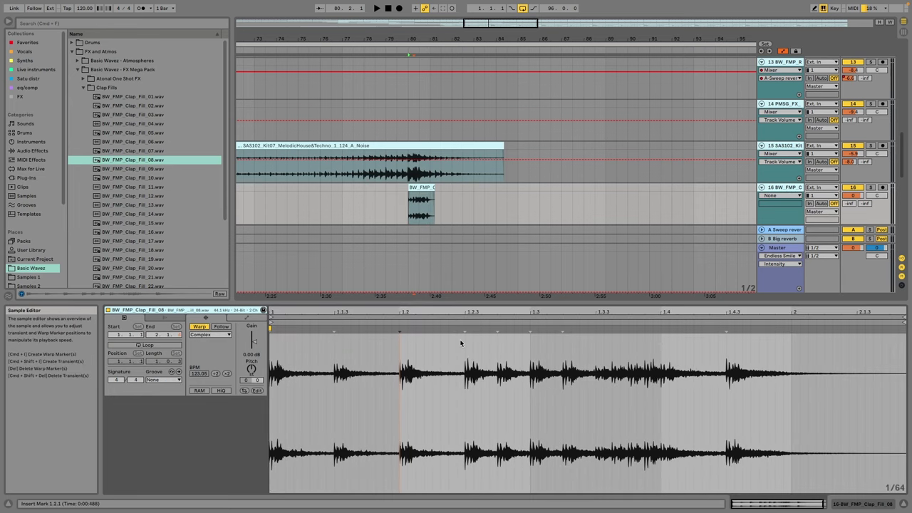
{"action": "double_click", "coordinate": [727, 330]}
Step: Play the clap fill and set track 16's volume to 0.5, its A-Sweep send to -11.0 and the clip gain to 6.45 dB
{"action": "left_click", "coordinate": [399, 214]}
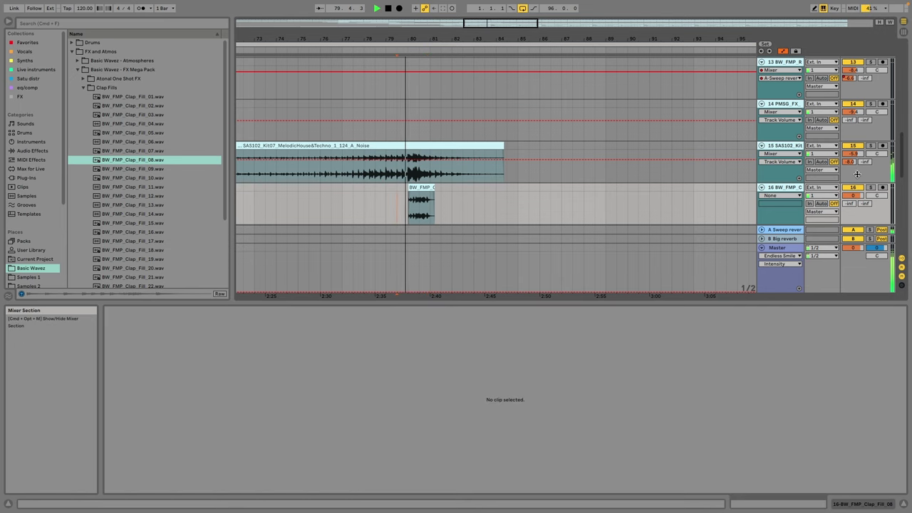
{"action": "left_click_drag", "start_coordinate": [850, 204], "coordinate": [844, 155]}
{"action": "left_click_drag", "start_coordinate": [860, 198], "coordinate": [851, 212]}
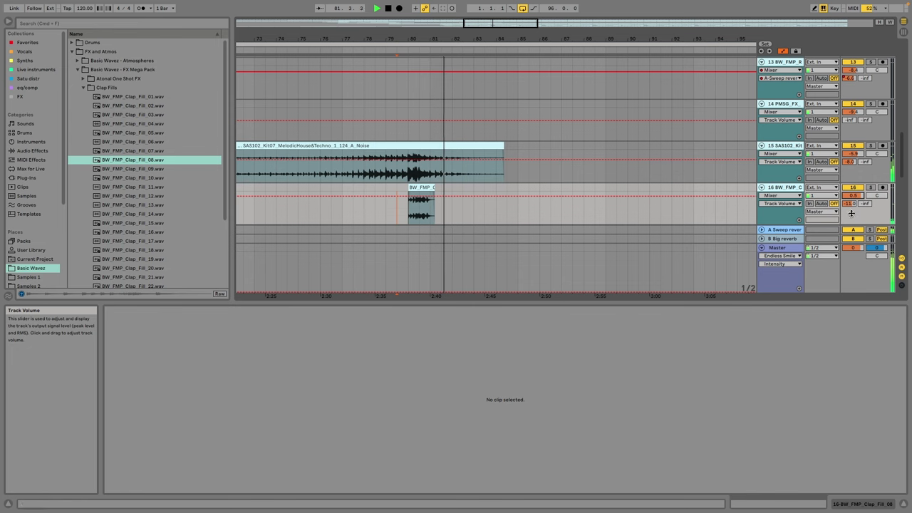
{"action": "left_click", "coordinate": [421, 187]}
{"action": "left_click_drag", "start_coordinate": [253, 342], "coordinate": [253, 337]}
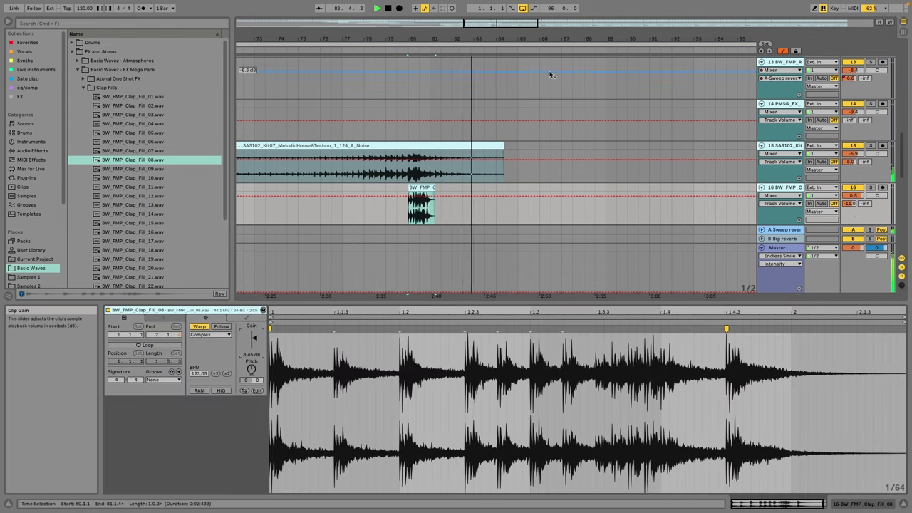
Step: Ramp up the Diva Frequency automation on track 30 from bar 81 to 111.15 at bar 97
{"action": "scroll", "coordinate": [549, 104], "scroll_direction": "down", "scroll_amount": 5}
{"action": "scroll", "coordinate": [482, 106], "scroll_direction": "down", "scroll_amount": 10}
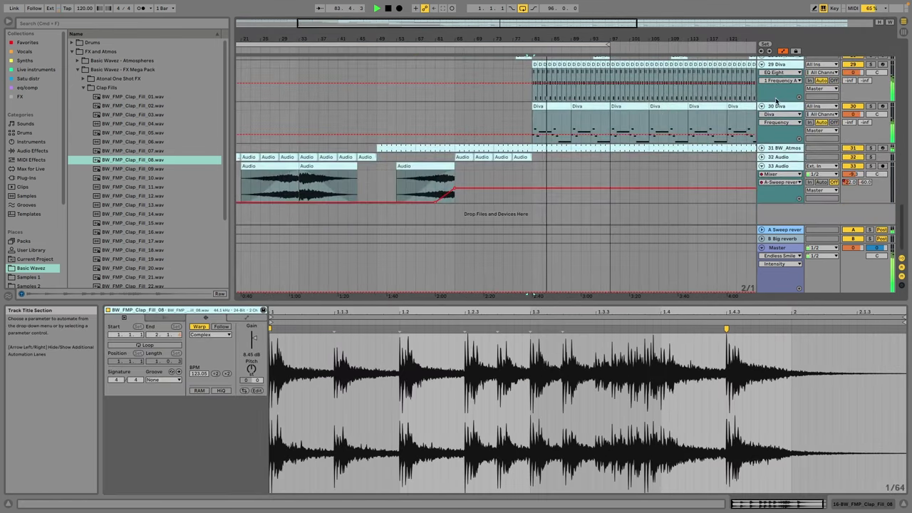
{"action": "left_click", "coordinate": [535, 133]}
{"action": "left_click", "coordinate": [533, 134]}
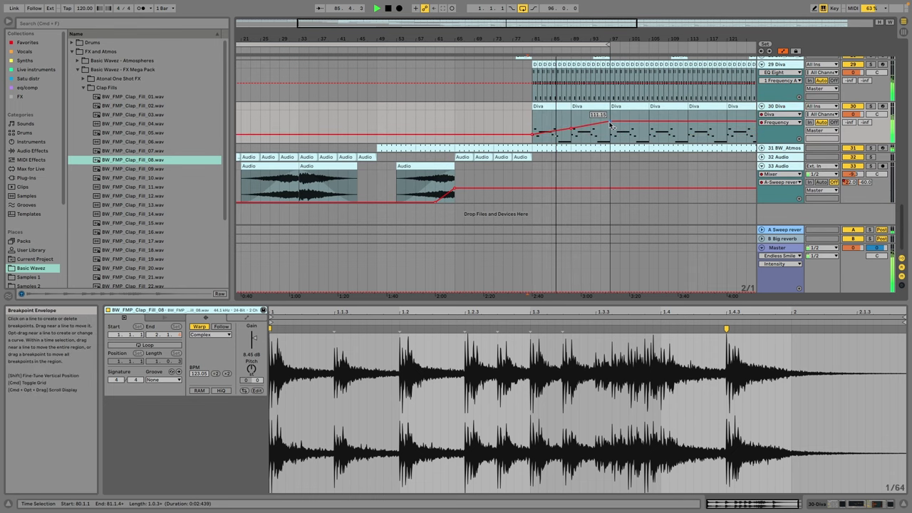
Step: Search the favourites for "Ima" and add Ozone 10 Imager to the end of track 30's device chain
{"action": "key", "text": "shift+Tab"}
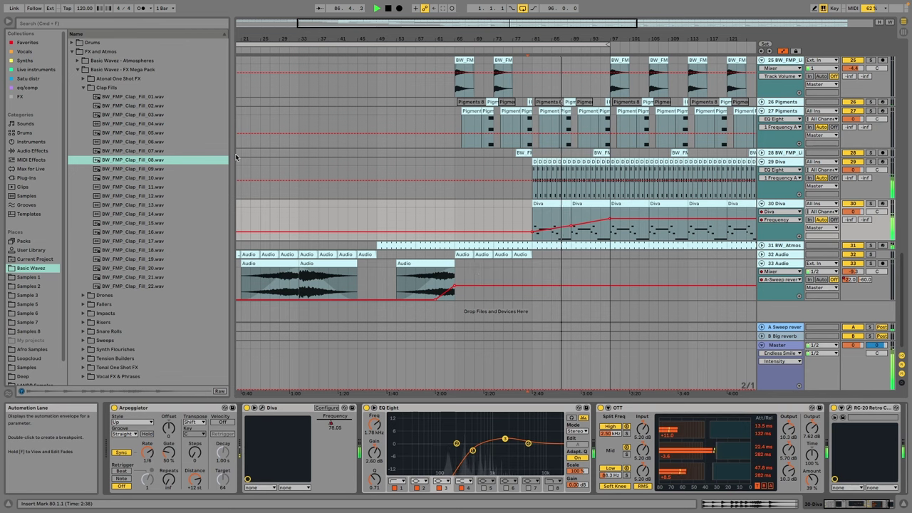
{"action": "left_click", "coordinate": [27, 44]}
{"action": "left_click", "coordinate": [40, 26]}
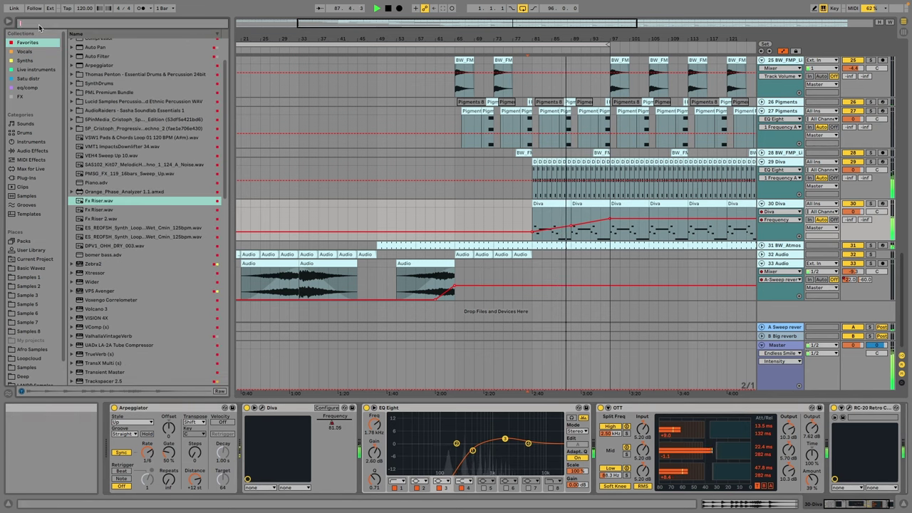
{"action": "type", "text": "Ima"}
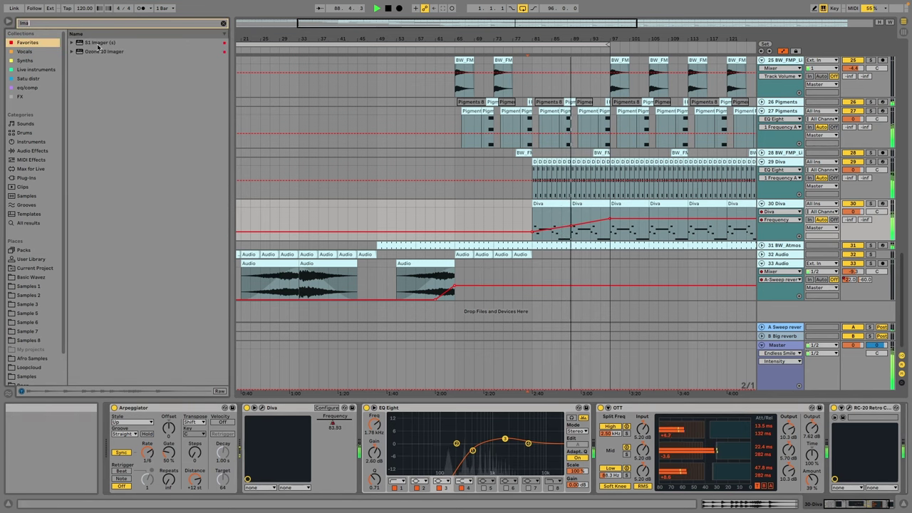
{"action": "left_click", "coordinate": [98, 50]}
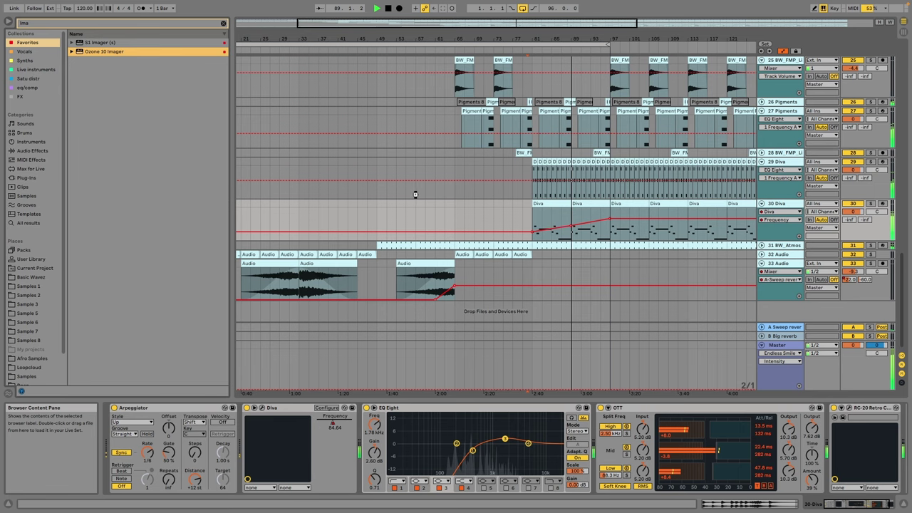
{"action": "key", "text": "Return"}
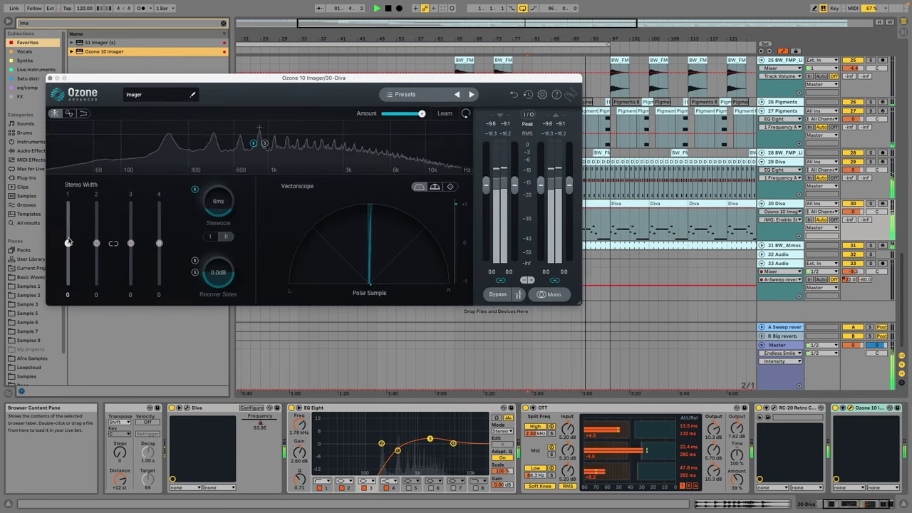
Step: Widen track 30 in the Imager with band 1 stereo width 53 and Stereoize at 8 ms in mode I
{"action": "left_click", "coordinate": [194, 191]}
{"action": "left_click_drag", "start_coordinate": [68, 243], "coordinate": [74, 221]}
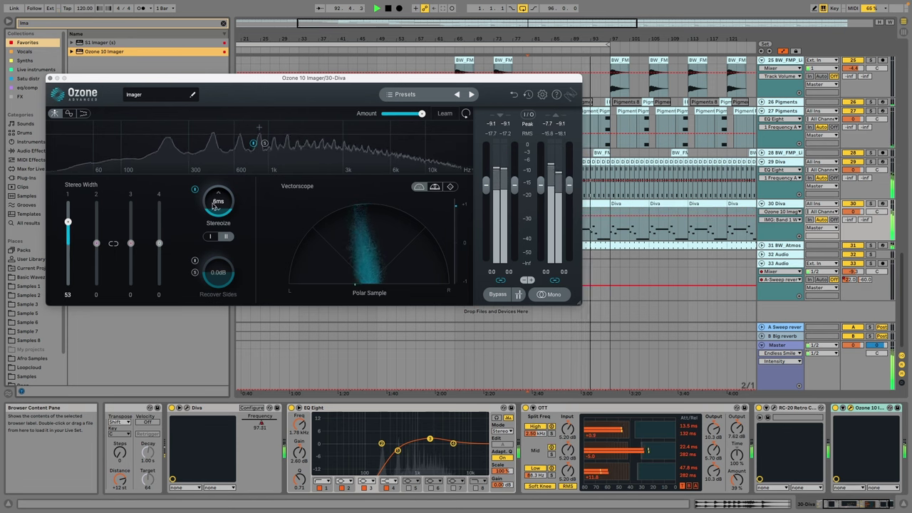
{"action": "mouse_move", "coordinate": [218, 202]}
{"action": "left_mouse_down"}
{"action": "mouse_move", "coordinate": [238, 185]}
{"action": "mouse_move", "coordinate": [230, 212]}
{"action": "left_mouse_up"}
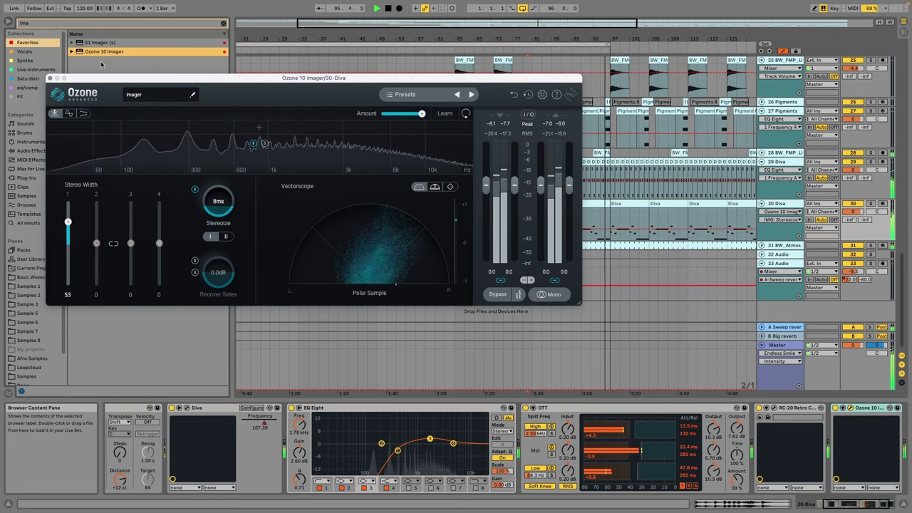
{"action": "left_click", "coordinate": [49, 79]}
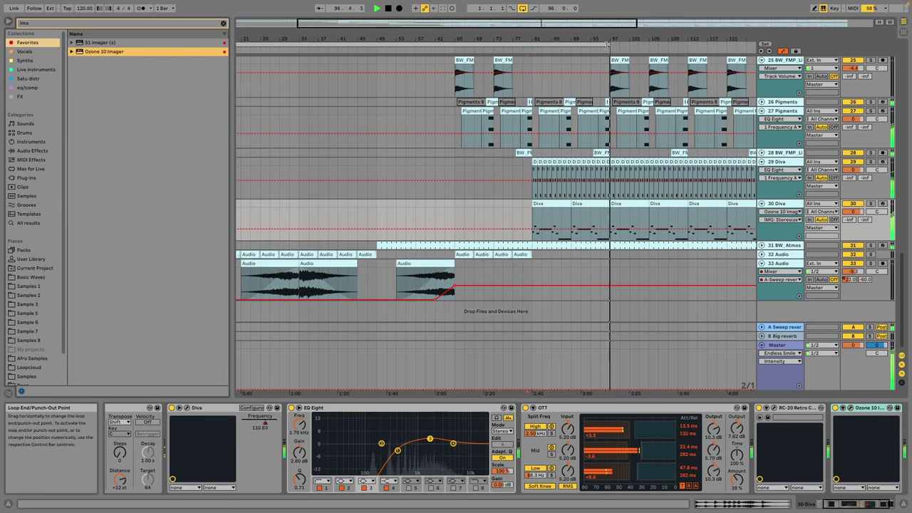
Step: Extend the arrangement loop to 112 bars and continue track 30's rising Diva Frequency automation up to bar 113
{"action": "left_click_drag", "start_coordinate": [608, 44], "coordinate": [677, 62]}
{"action": "left_click", "coordinate": [780, 212]}
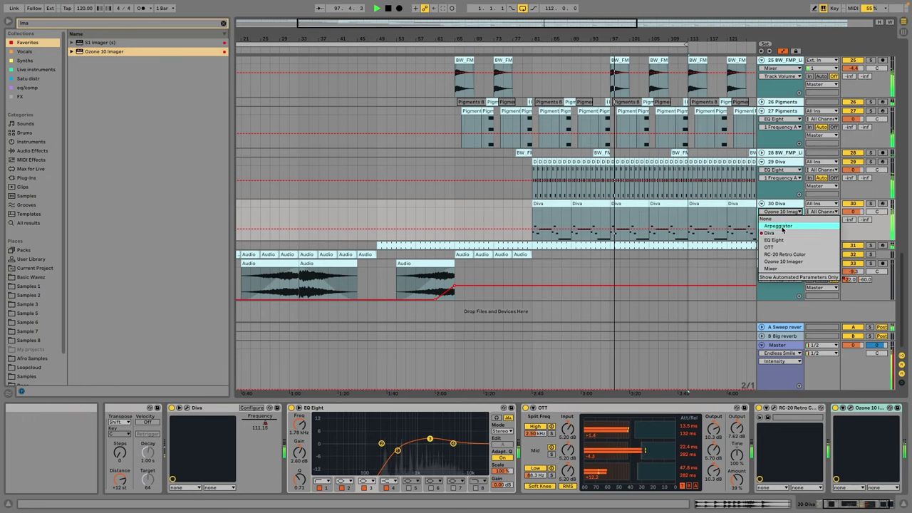
{"action": "left_click", "coordinate": [780, 234]}
{"action": "left_click_drag", "start_coordinate": [643, 222], "coordinate": [684, 214]}
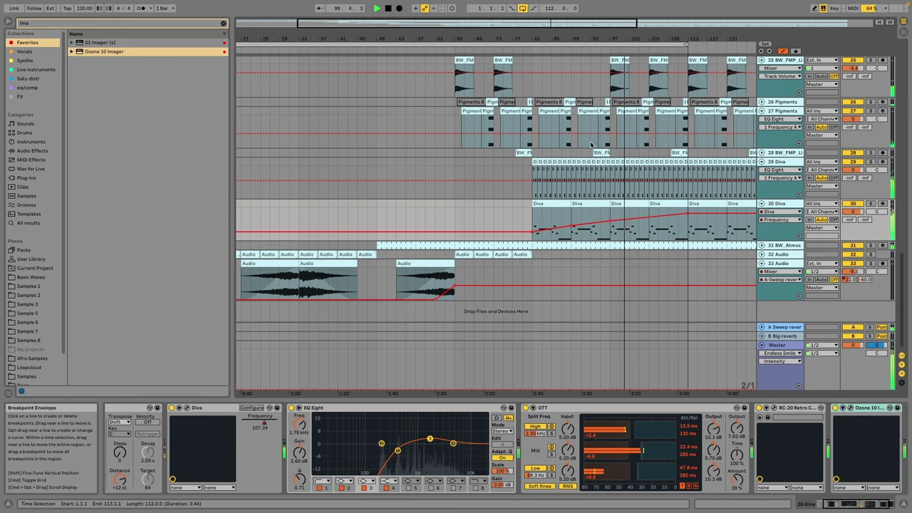
Step: Set the volume of Diva track 30 to -3.0 dB
{"action": "key", "text": "minus"}
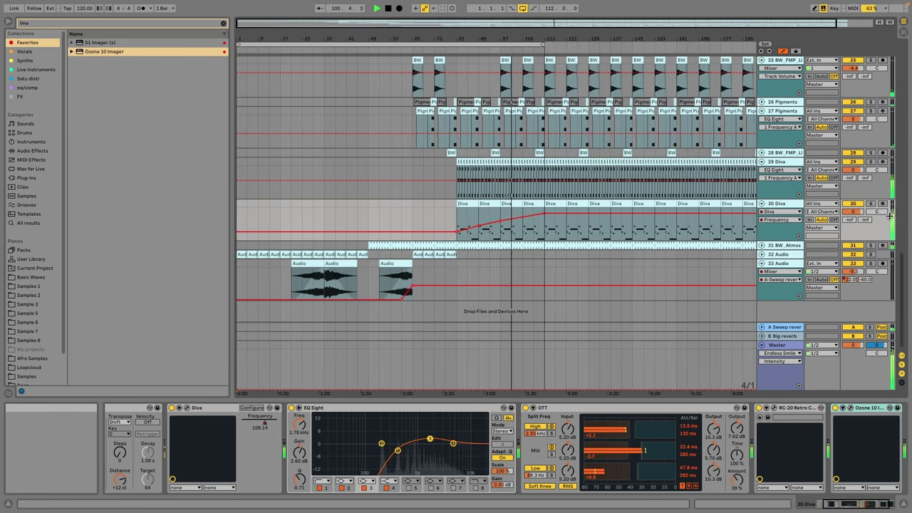
{"action": "left_click_drag", "start_coordinate": [859, 211], "coordinate": [860, 230]}
{"action": "left_click", "coordinate": [772, 164]}
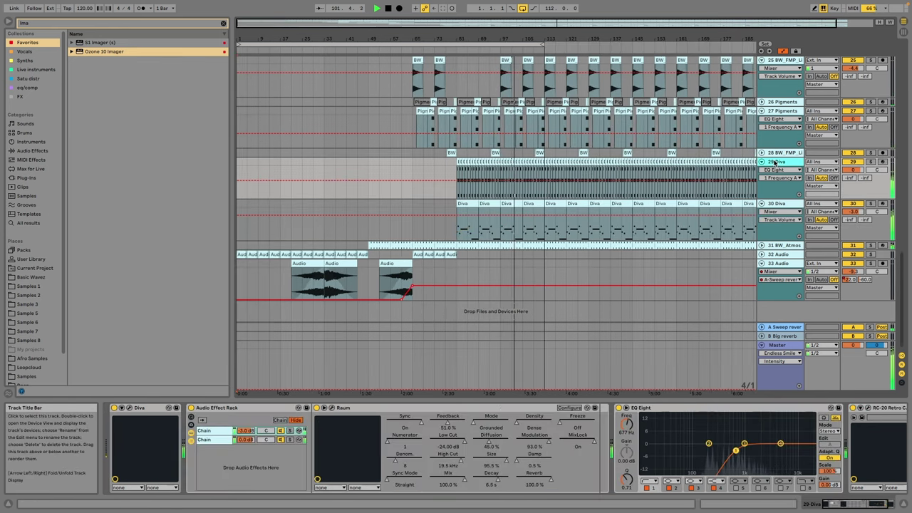
Step: Copy the riser, sweep and noise clips with their automation on tracks 13 to 15 from bars 33–65 to bar 97
{"action": "scroll", "coordinate": [772, 163], "scroll_direction": "up", "scroll_amount": 8}
{"action": "scroll", "coordinate": [438, 121], "scroll_direction": "down", "scroll_amount": 3}
{"action": "scroll", "coordinate": [439, 123], "scroll_direction": "up", "scroll_amount": 2}
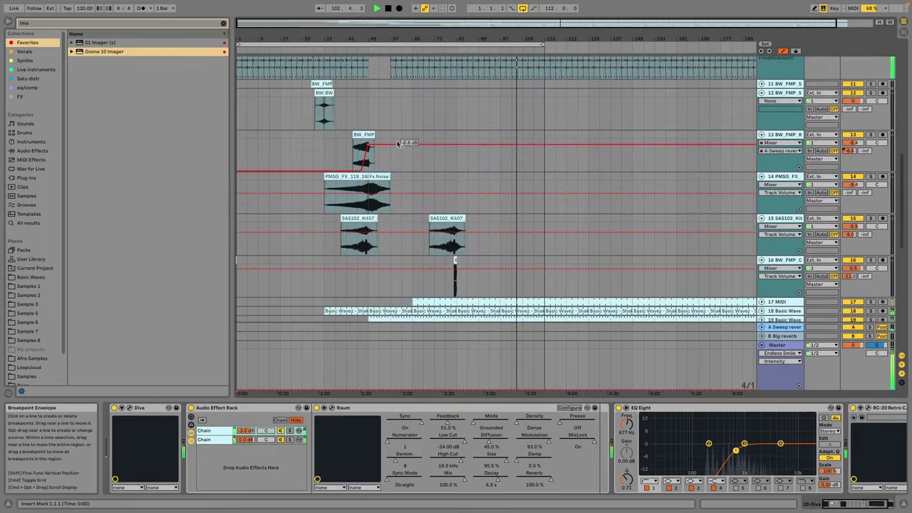
{"action": "left_click_drag", "start_coordinate": [407, 136], "coordinate": [544, 232]}
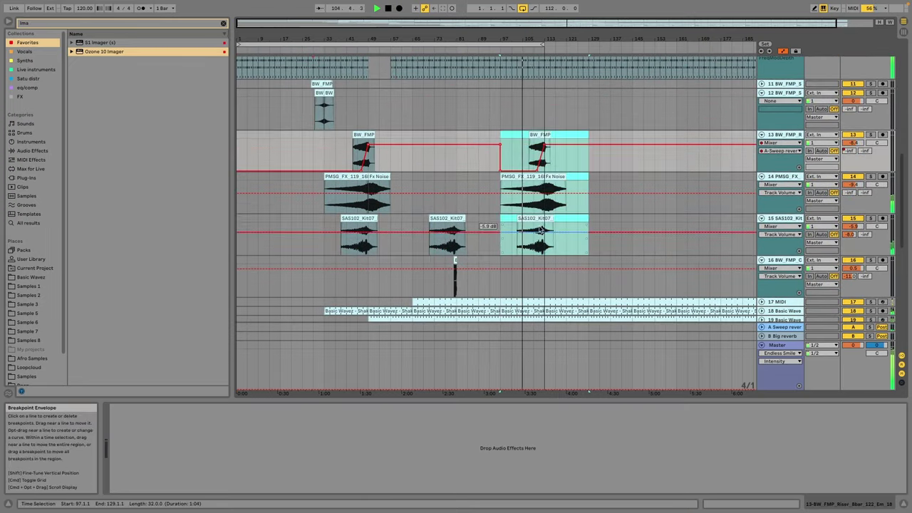
{"action": "left_click", "coordinate": [635, 183]}
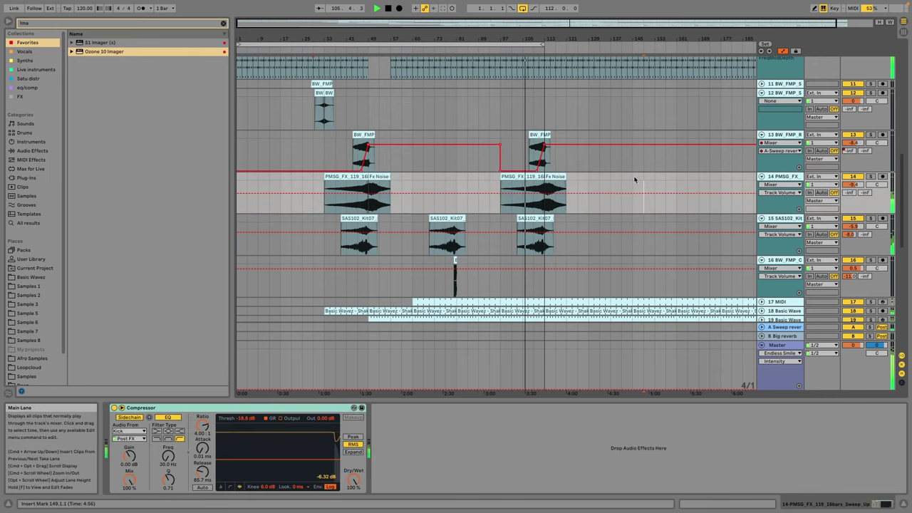
Step: Delete the clips on tracks 17 to 25 between bars 113 and 129 and extend the arrangement loop to 128 bars
{"action": "left_click", "coordinate": [542, 217]}
{"action": "scroll", "coordinate": [542, 218], "scroll_direction": "down", "scroll_amount": 5}
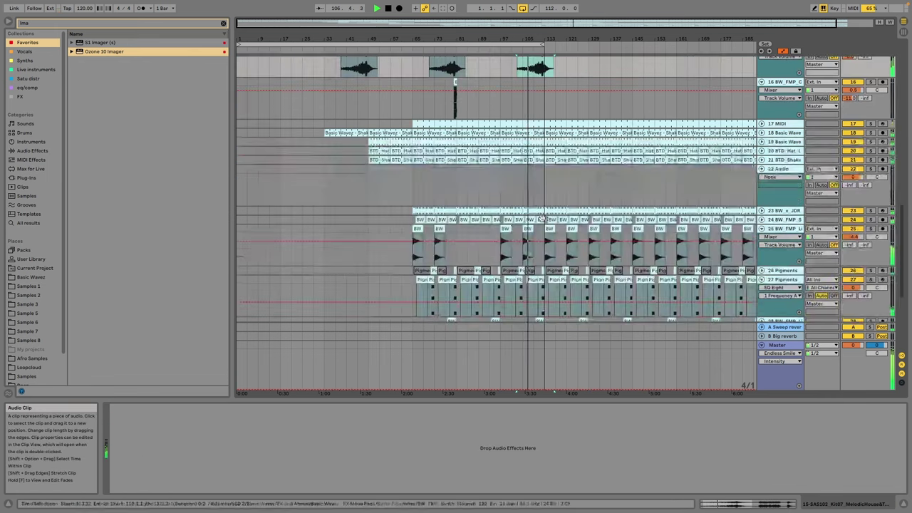
{"action": "scroll", "coordinate": [542, 218], "scroll_direction": "down", "scroll_amount": 2}
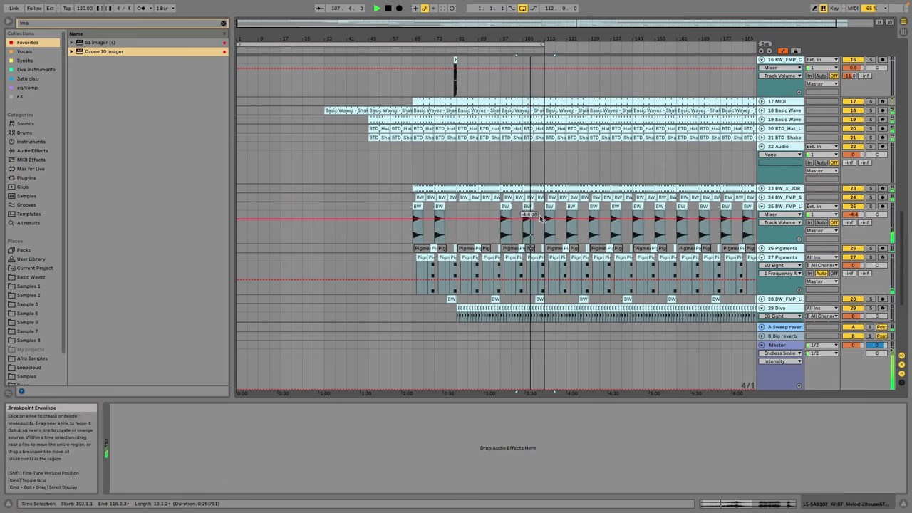
{"action": "left_click_drag", "start_coordinate": [545, 229], "coordinate": [584, 105]}
{"action": "key", "text": "Delete"}
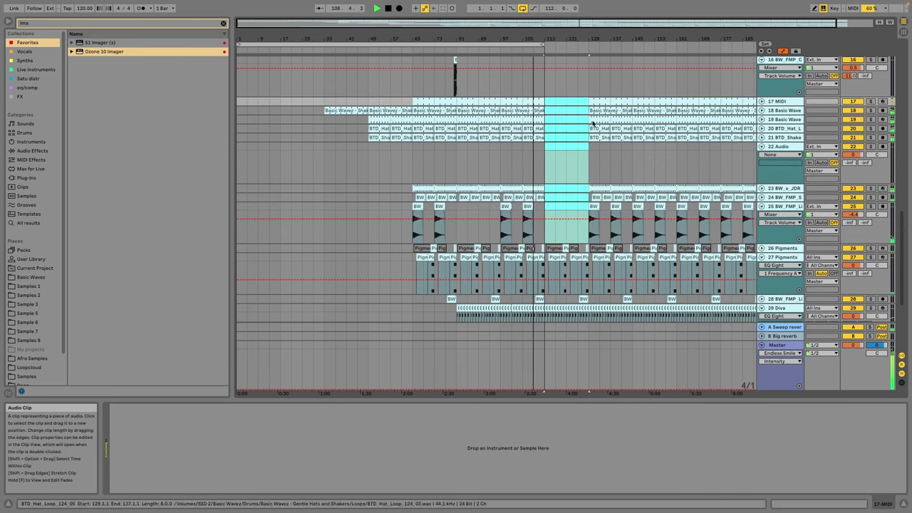
{"action": "left_click_drag", "start_coordinate": [543, 44], "coordinate": [588, 59]}
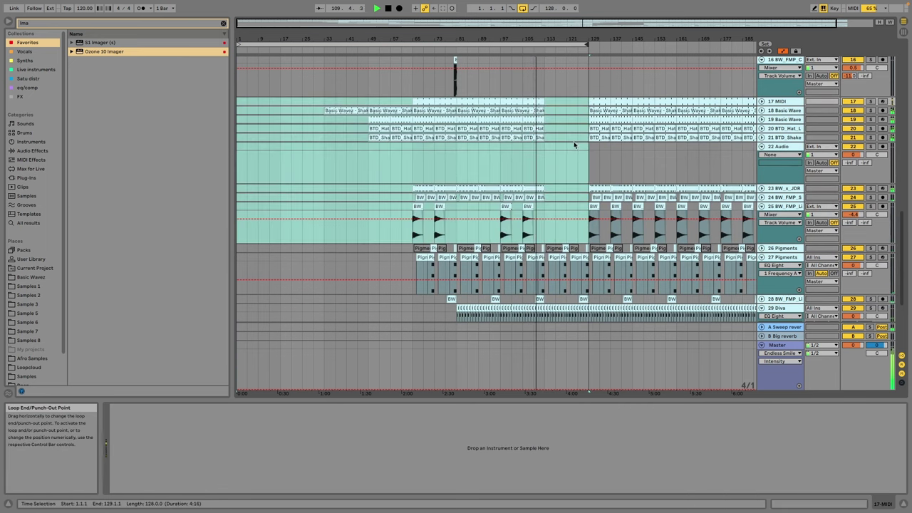
Step: Delete the clips on tracks 26 to 30 between bars 113 and 129 to clear them for a breakdown
{"action": "scroll", "coordinate": [575, 144], "scroll_direction": "down", "scroll_amount": 3}
{"action": "left_click_drag", "start_coordinate": [590, 143], "coordinate": [545, 211]}
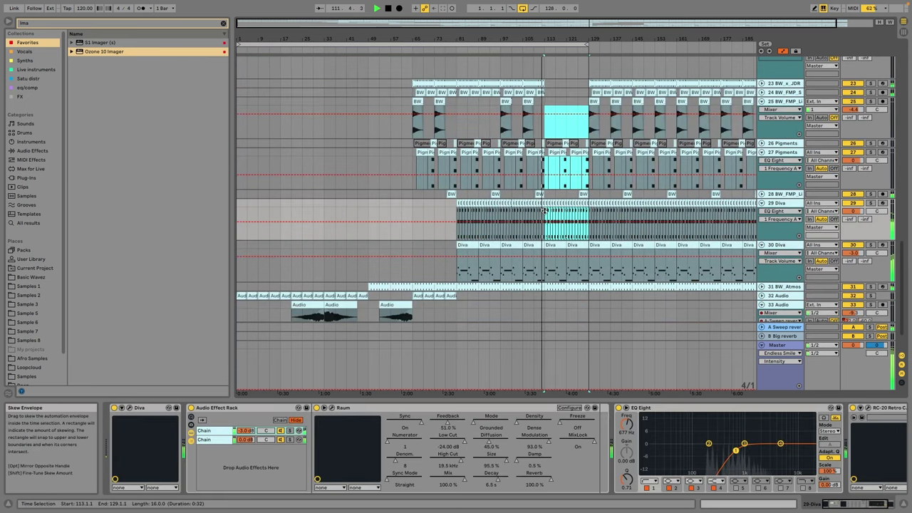
{"action": "left_click", "coordinate": [588, 110]}
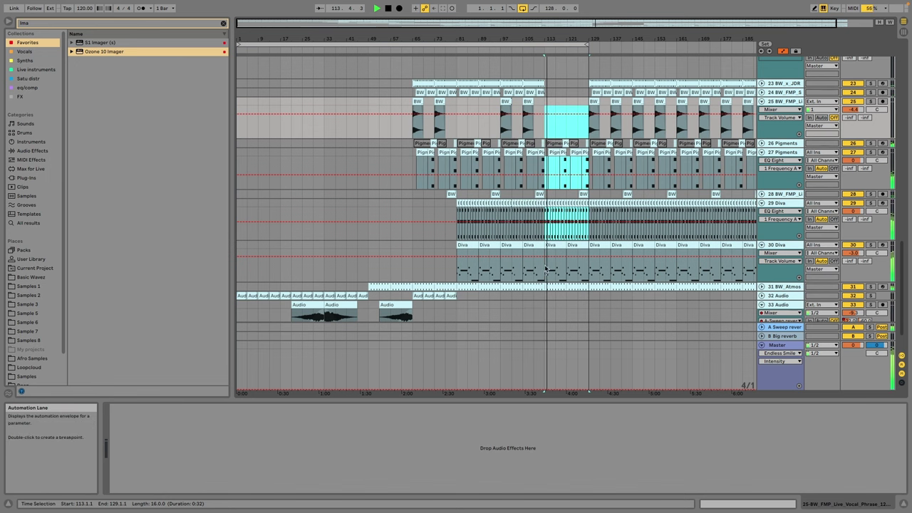
{"action": "key", "text": "space"}
{"action": "left_click_drag", "start_coordinate": [546, 263], "coordinate": [567, 232]}
{"action": "left_click_drag", "start_coordinate": [587, 199], "coordinate": [545, 149]}
{"action": "key", "text": "Delete"}
{"action": "scroll", "coordinate": [546, 186], "scroll_direction": "down", "scroll_amount": 2}
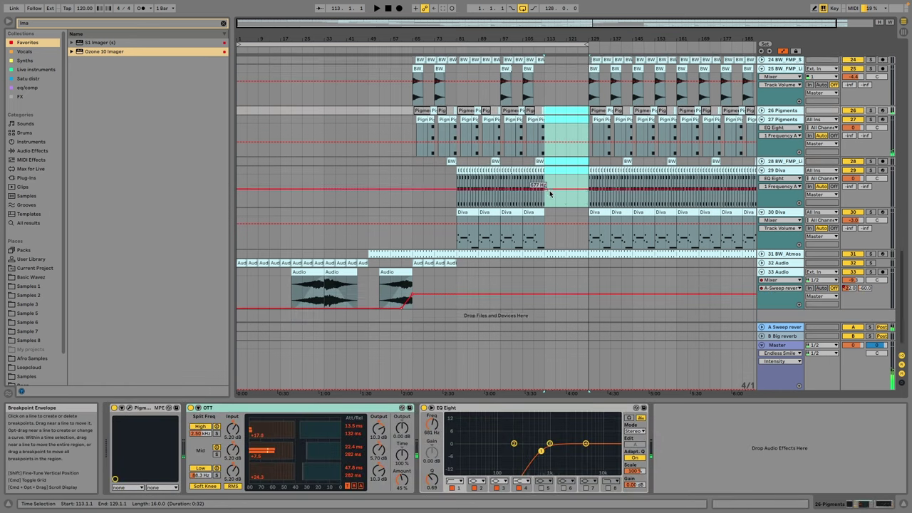
Step: Play the arrangement from bar 33 and examine which clips and automation on the other tracks run through the cleared section
{"action": "left_click", "coordinate": [323, 217]}
{"action": "scroll", "coordinate": [580, 200], "scroll_direction": "up", "scroll_amount": 2}
{"action": "scroll", "coordinate": [580, 200], "scroll_direction": "down", "scroll_amount": 2}
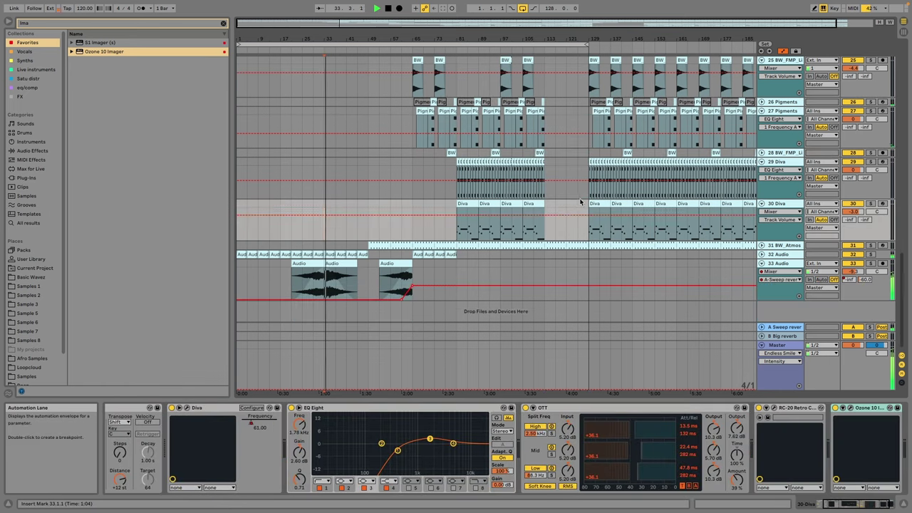
{"action": "left_click", "coordinate": [557, 254]}
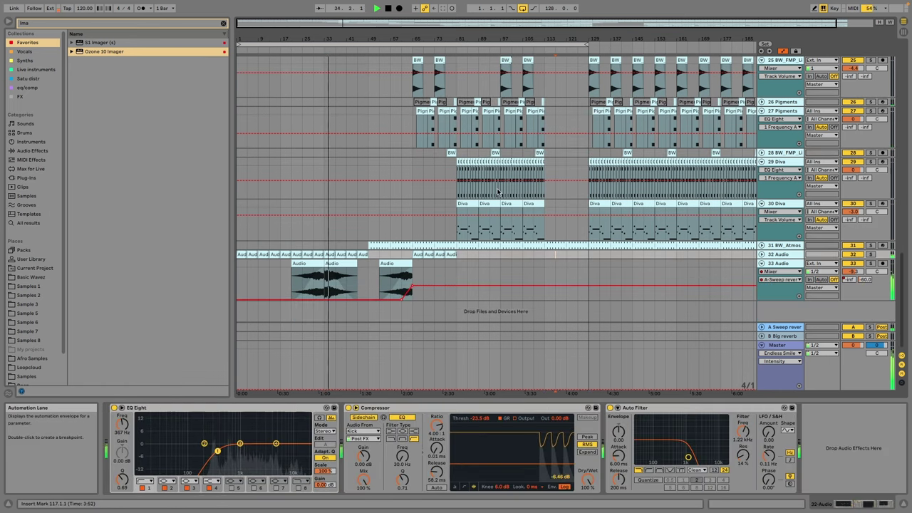
{"action": "left_click", "coordinate": [318, 281]}
{"action": "scroll", "coordinate": [319, 281], "scroll_direction": "up", "scroll_amount": 10}
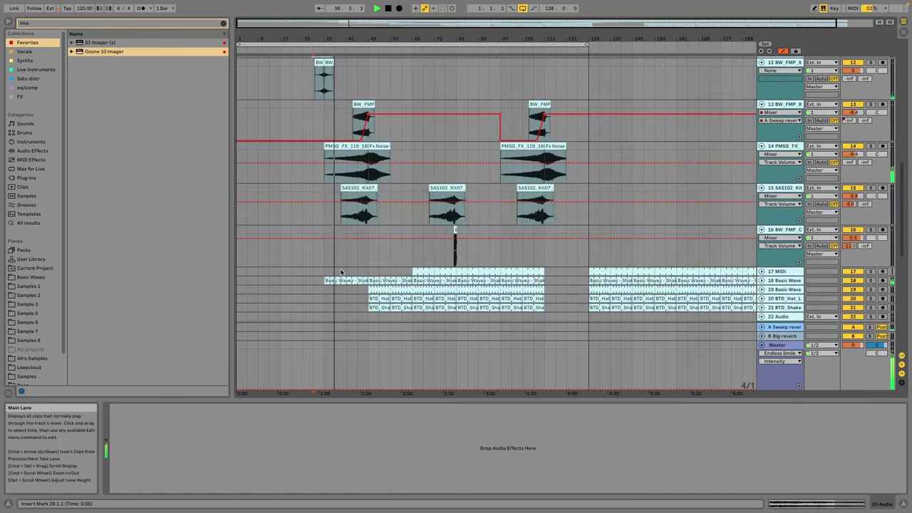
{"action": "scroll", "coordinate": [395, 250], "scroll_direction": "up", "scroll_amount": 8}
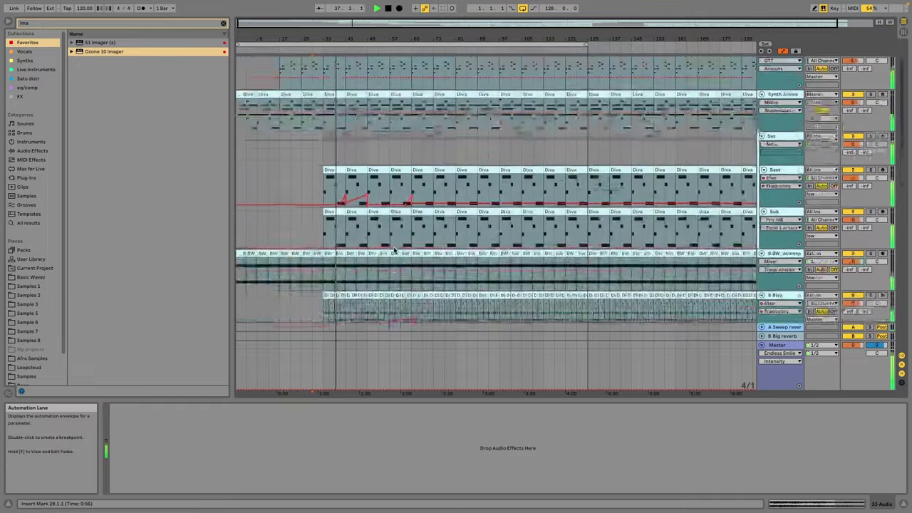
{"action": "scroll", "coordinate": [462, 230], "scroll_direction": "down", "scroll_amount": 8}
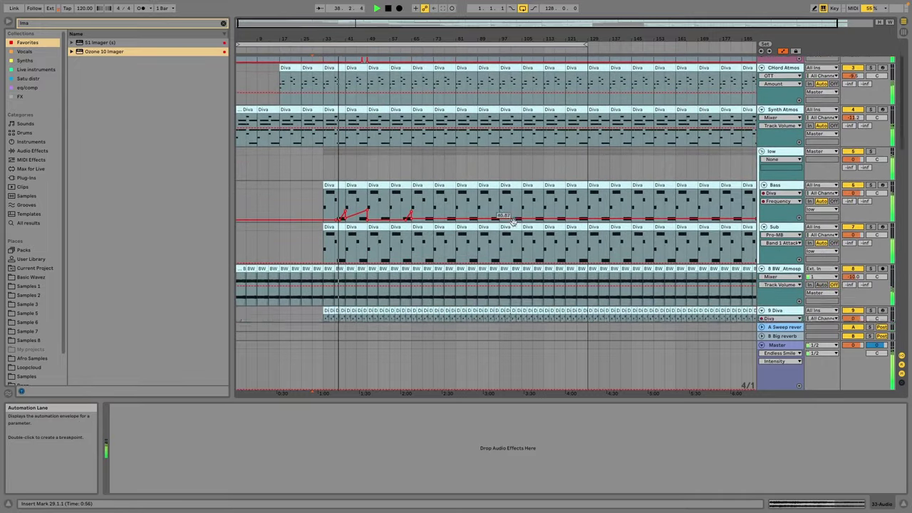
Step: Give track 10's Sweep reverb automation its own lane, then ramp the Diva Frequency automation up to about 84 at bar 113
{"action": "scroll", "coordinate": [531, 178], "scroll_direction": "up", "scroll_amount": 1}
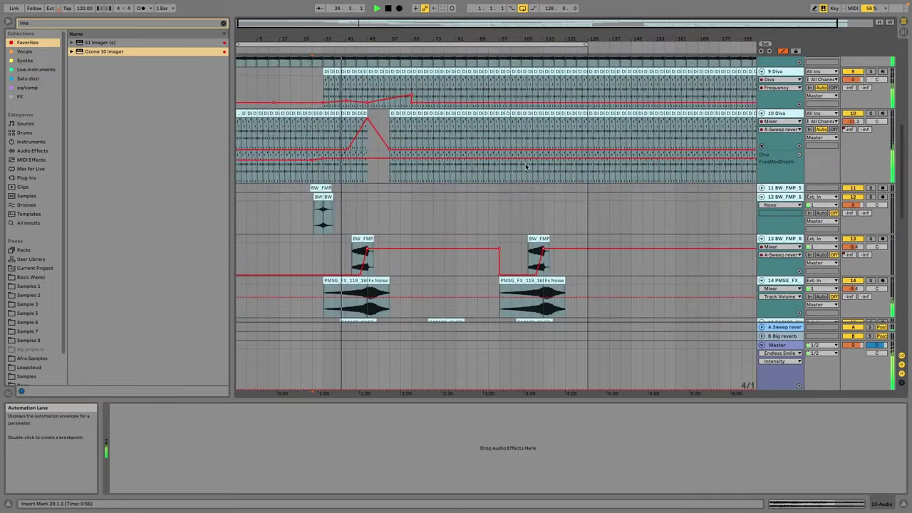
{"action": "left_click", "coordinate": [800, 146]}
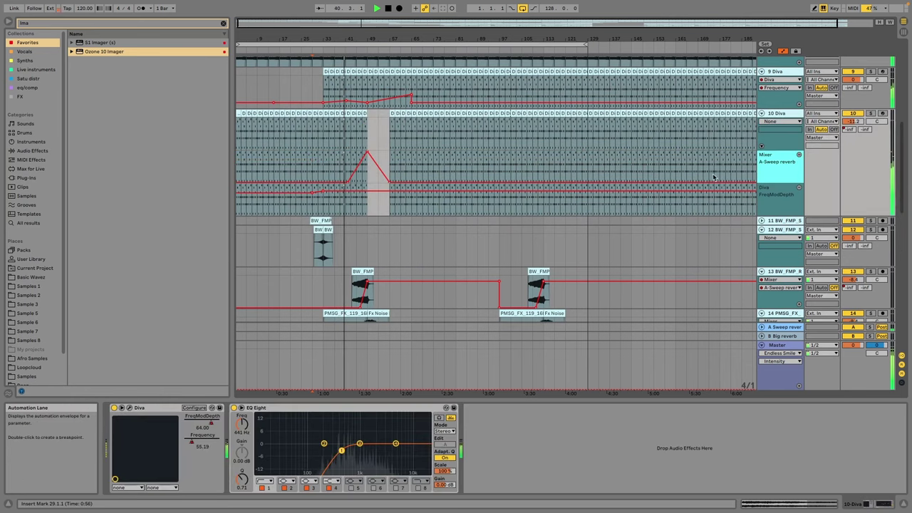
{"action": "left_click", "coordinate": [774, 123]}
{"action": "left_click", "coordinate": [778, 139]}
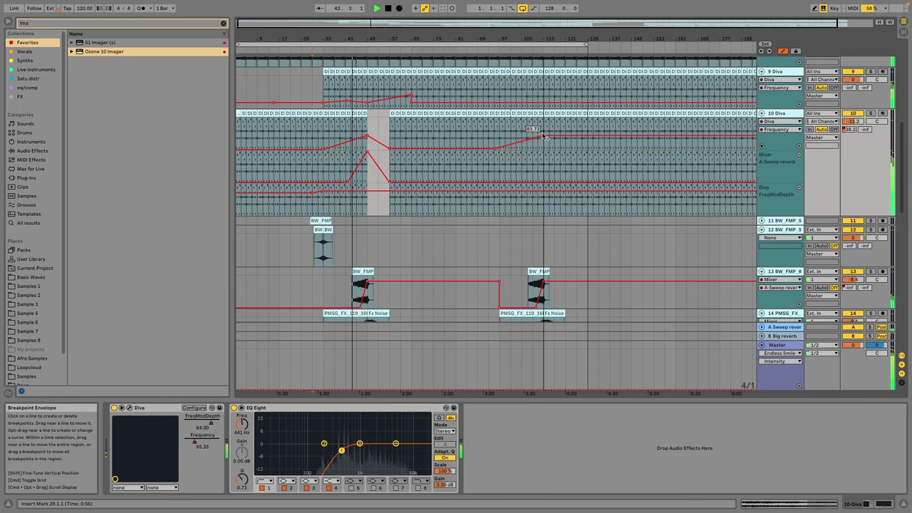
Step: Delete the track 10 Diva clips between bars 113 and 129
{"action": "left_click_drag", "start_coordinate": [543, 143], "coordinate": [584, 116]}
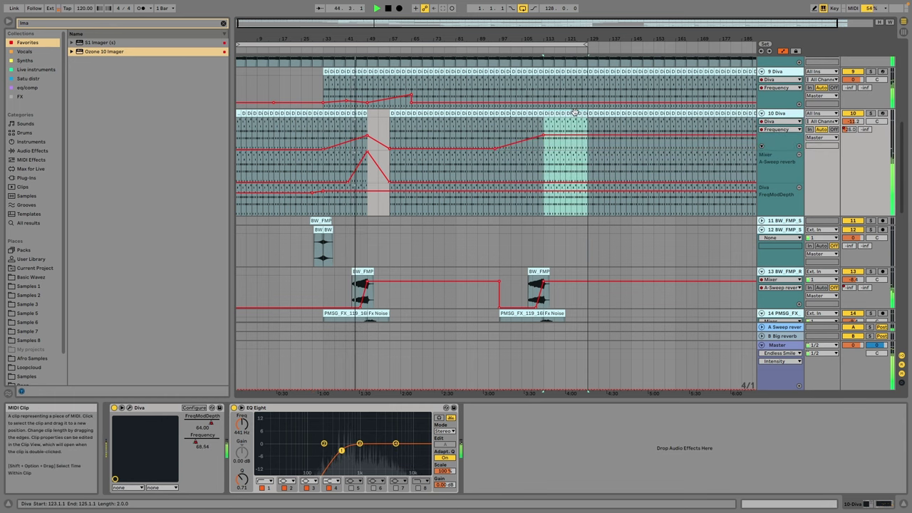
{"action": "scroll", "coordinate": [549, 136], "scroll_direction": "up", "scroll_amount": 3}
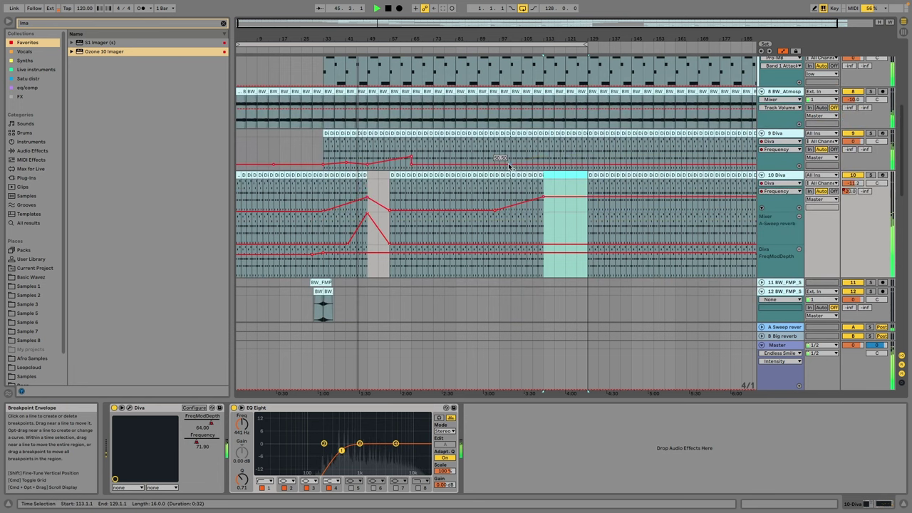
{"action": "key", "text": "Delete"}
Step: Ramp track 9's Diva Frequency automation up to about 92 at bar 113 and delete its clips between bars 113 and 129
{"action": "left_click", "coordinate": [546, 166]}
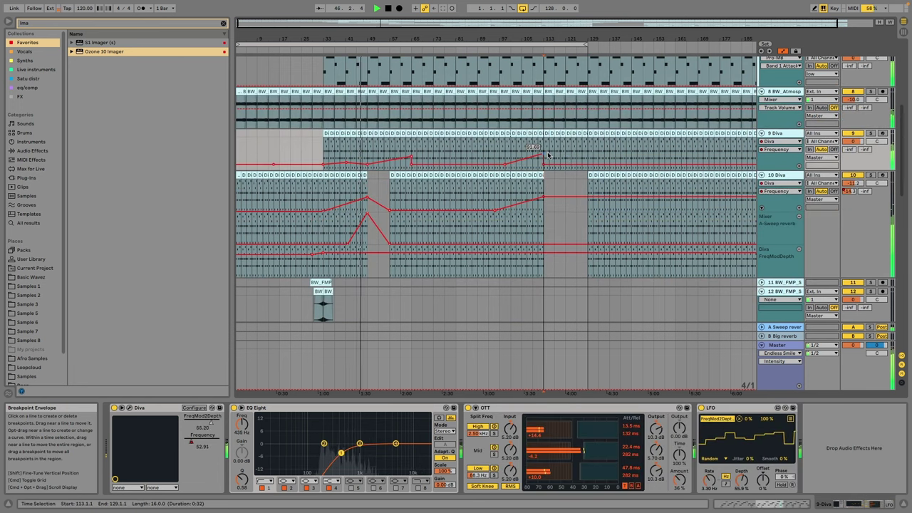
{"action": "left_click_drag", "start_coordinate": [548, 154], "coordinate": [588, 148]}
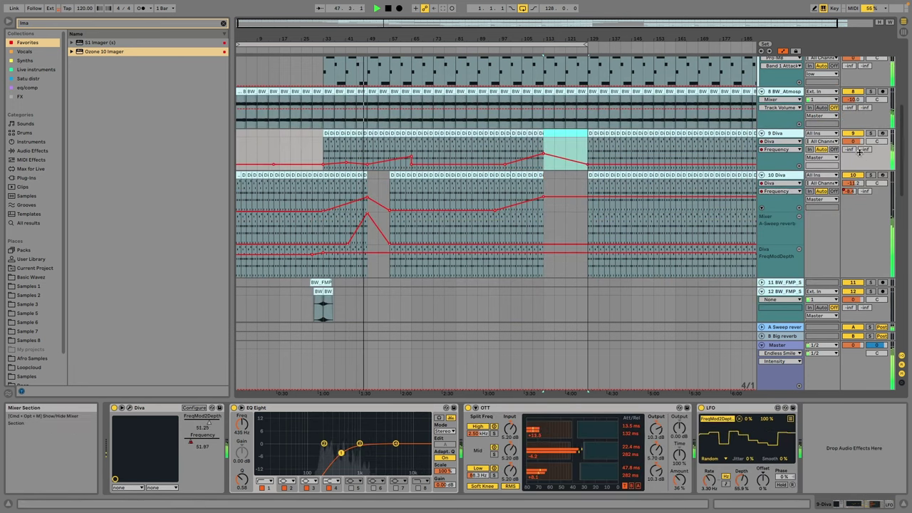
{"action": "left_click", "coordinate": [860, 152]}
{"action": "key", "text": "Delete"}
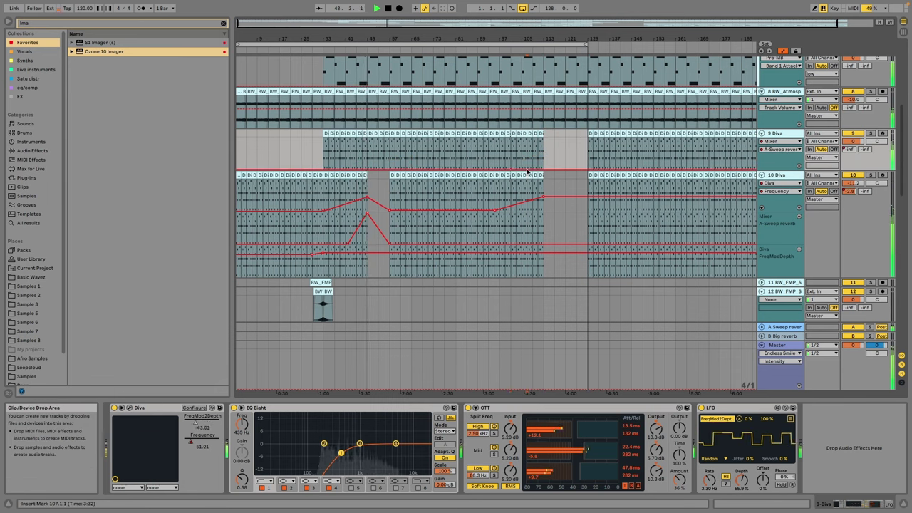
Step: Fold tracks 9 through 16 in the arrangement
{"action": "left_click", "coordinate": [761, 133]}
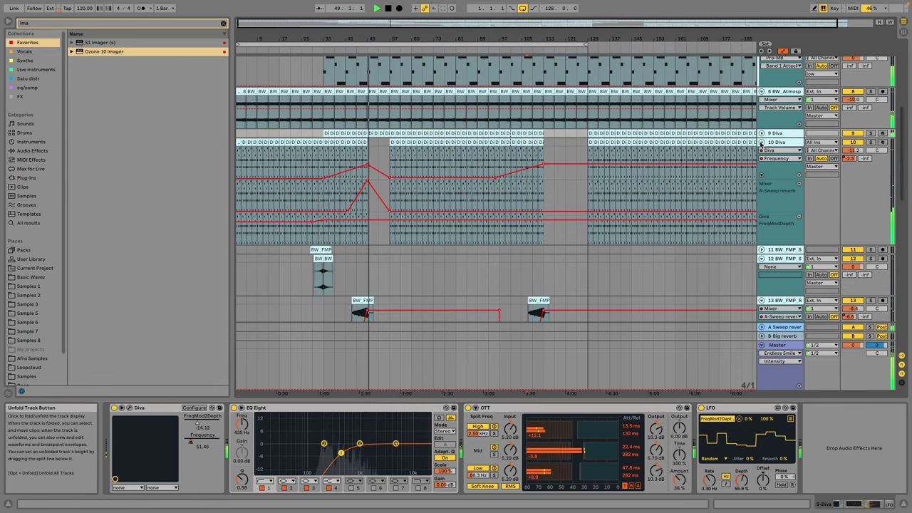
{"action": "left_click", "coordinate": [762, 142]}
{"action": "left_click", "coordinate": [761, 160]}
{"action": "left_click", "coordinate": [761, 169]}
{"action": "left_click", "coordinate": [761, 178]}
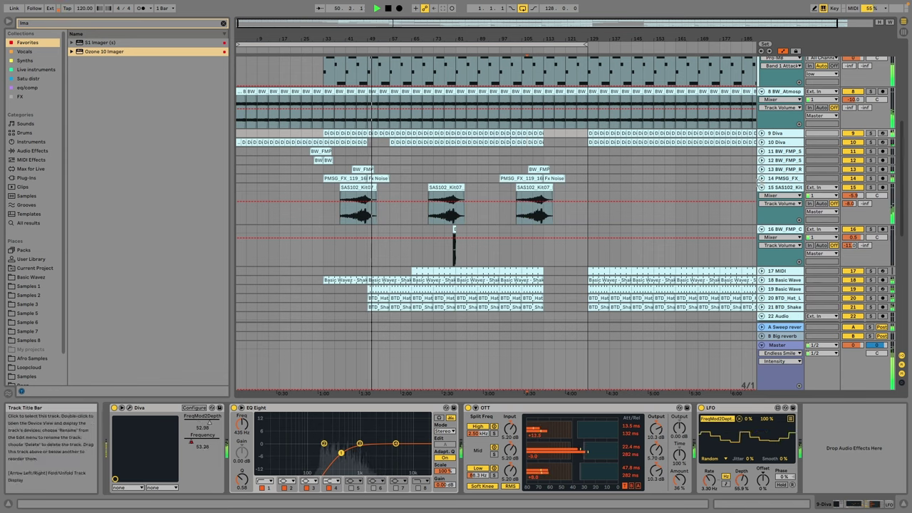
{"action": "left_click", "coordinate": [761, 187]}
{"action": "left_click", "coordinate": [761, 196]}
Step: Add a rising ramp to the Bass track's Diva Frequency automation, from about bar 105 up to bar 113
{"action": "scroll", "coordinate": [749, 186], "scroll_direction": "up", "scroll_amount": 4}
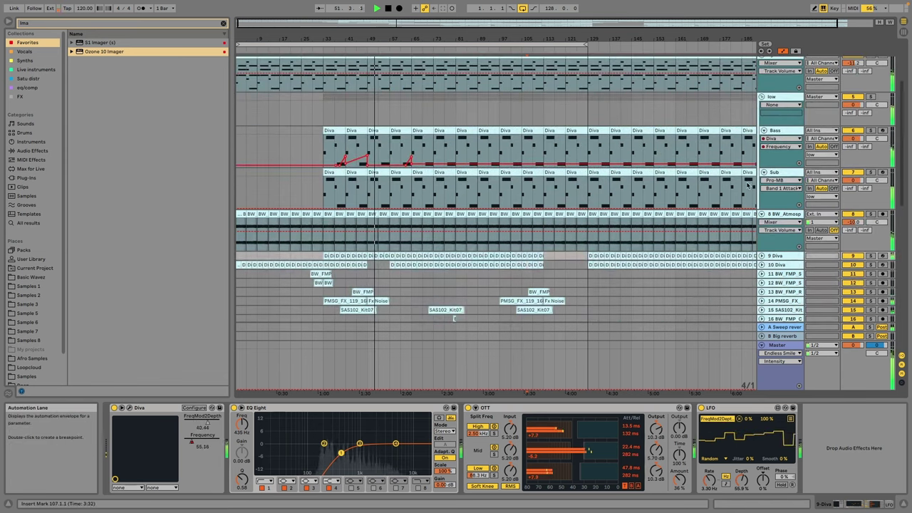
{"action": "left_click", "coordinate": [545, 165]}
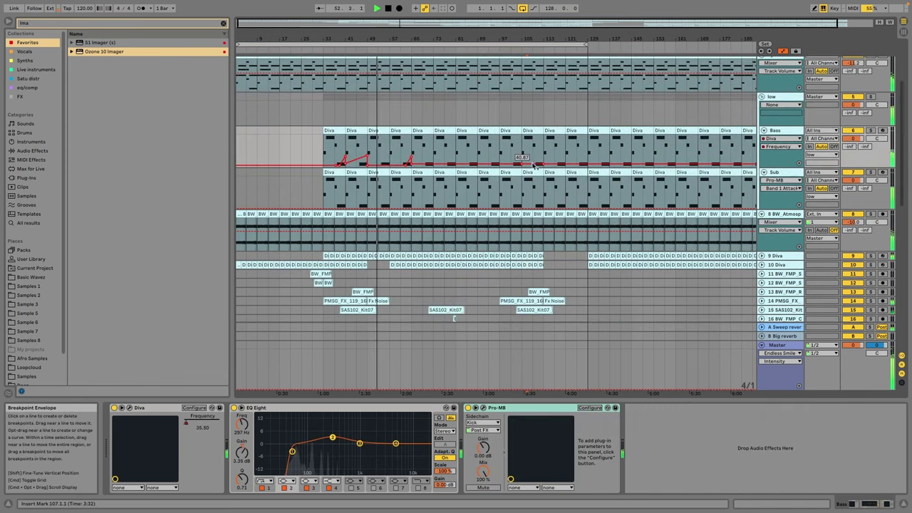
{"action": "scroll", "coordinate": [895, 126], "scroll_direction": "down", "scroll_amount": 4}
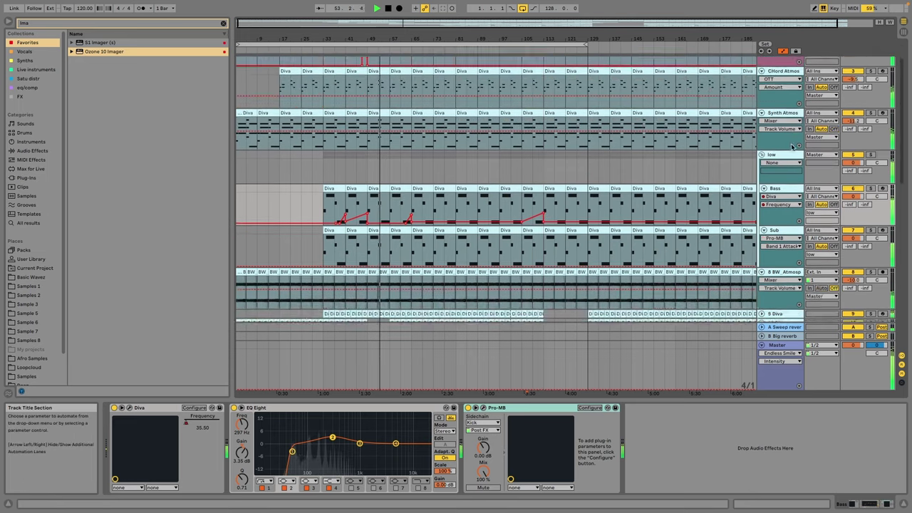
Step: Solo the Sub track and add an EQ Eight after Pro-MB in its device chain
{"action": "left_click", "coordinate": [871, 111]}
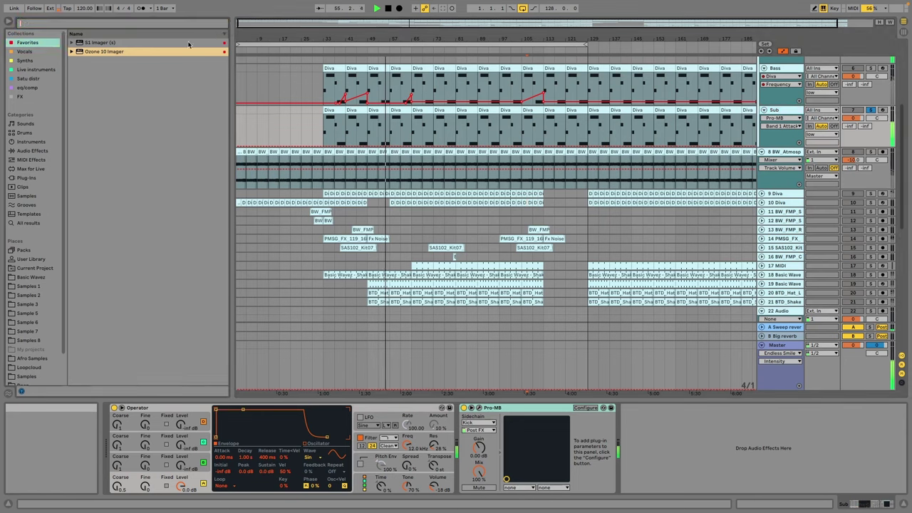
{"action": "left_click", "coordinate": [223, 23]}
{"action": "left_click", "coordinate": [27, 88]}
{"action": "left_click_drag", "start_coordinate": [308, 229], "coordinate": [649, 442]}
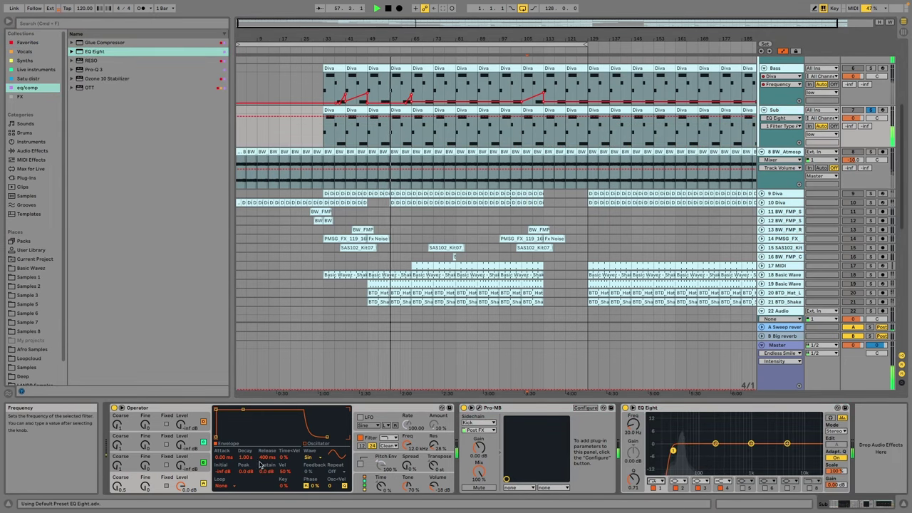
Step: Set oscillator B of the Sub track's Operator to coarse 0.5, full sustain of 0.0 dB and a level of -26 dB
{"action": "left_click", "coordinate": [183, 486]}
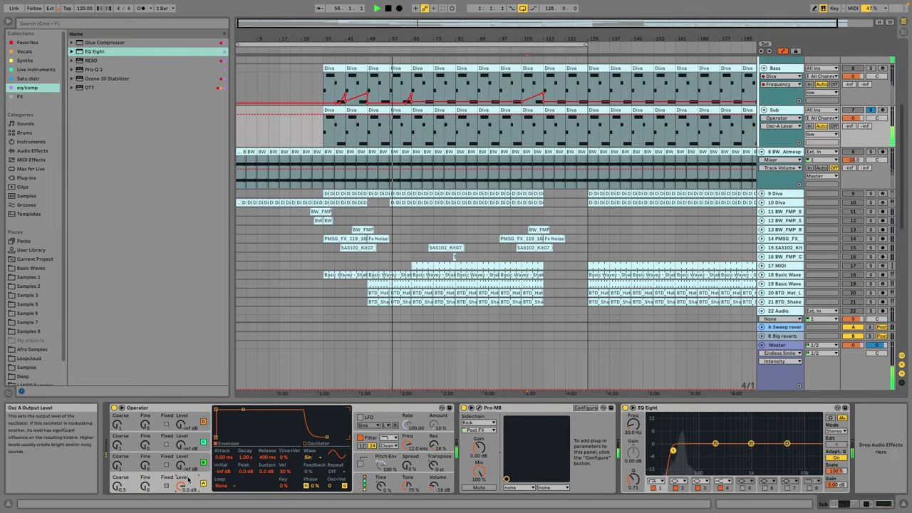
{"action": "left_click", "coordinate": [118, 467]}
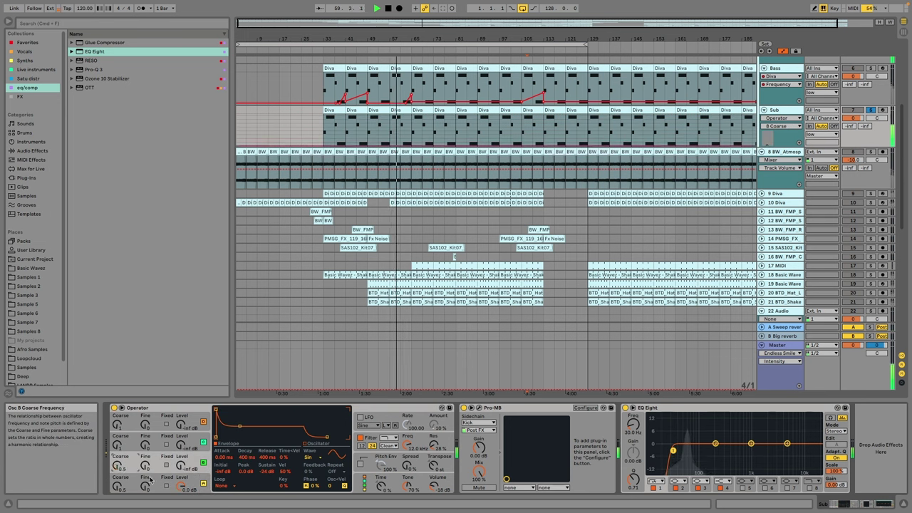
{"action": "left_click_drag", "start_coordinate": [193, 464], "coordinate": [202, 410]}
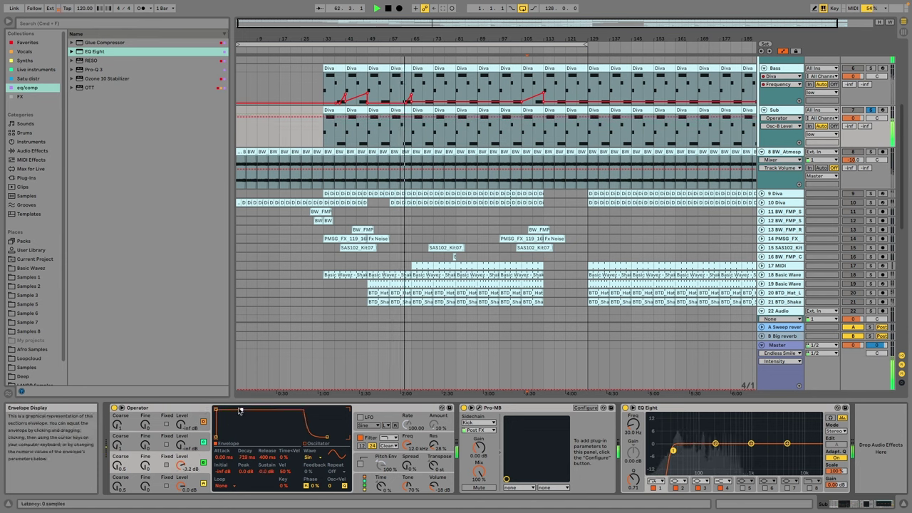
{"action": "left_click_drag", "start_coordinate": [189, 475], "coordinate": [187, 506]}
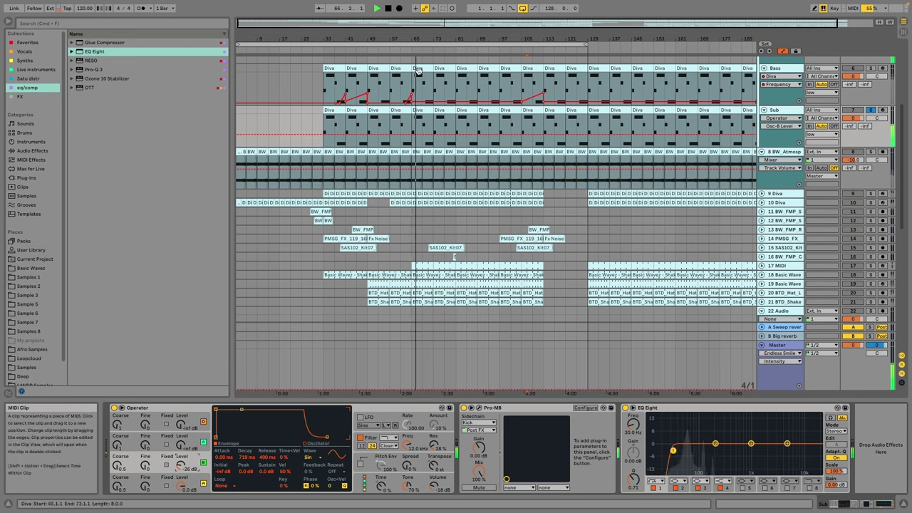
Step: Open the Bass clip at bar 65, raise its note velocities to a more even level, and resume playback
{"action": "left_click", "coordinate": [36, 45]}
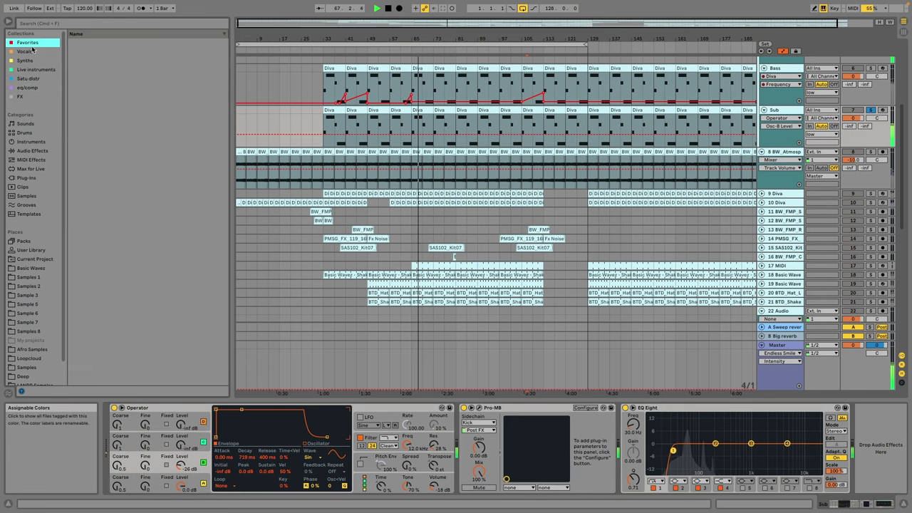
{"action": "left_click", "coordinate": [426, 70]}
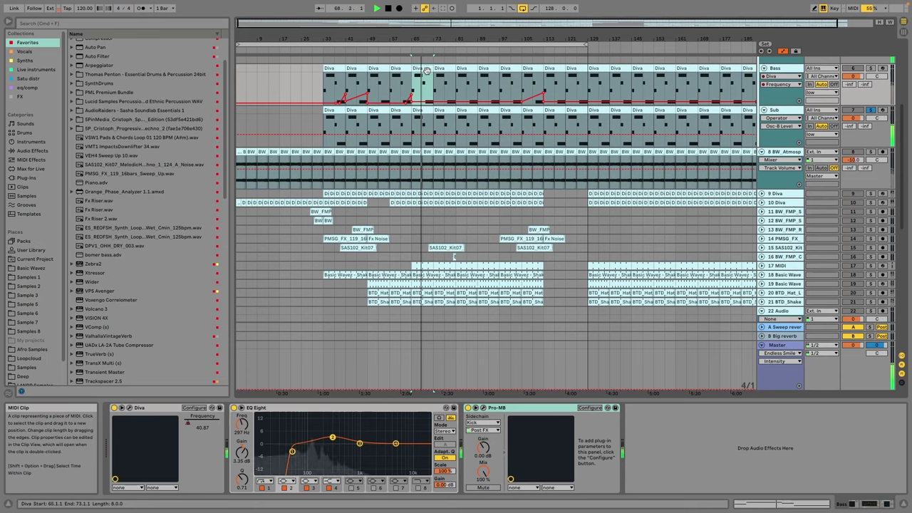
{"action": "double_click", "coordinate": [426, 70]}
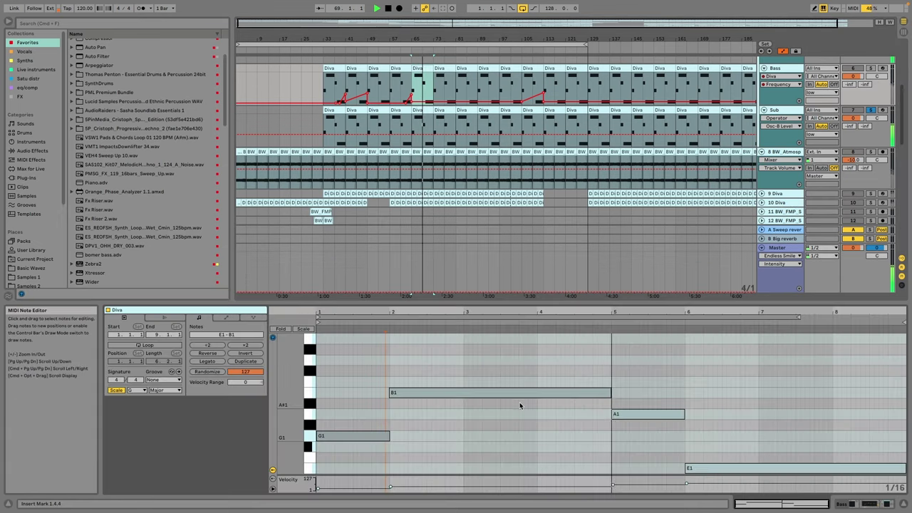
{"action": "left_click", "coordinate": [392, 485]}
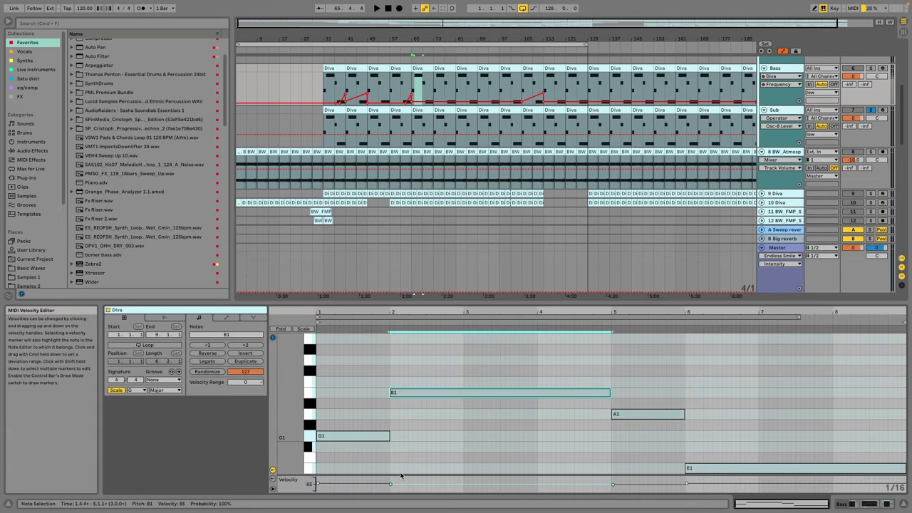
{"action": "left_click_drag", "start_coordinate": [628, 487], "coordinate": [632, 479]}
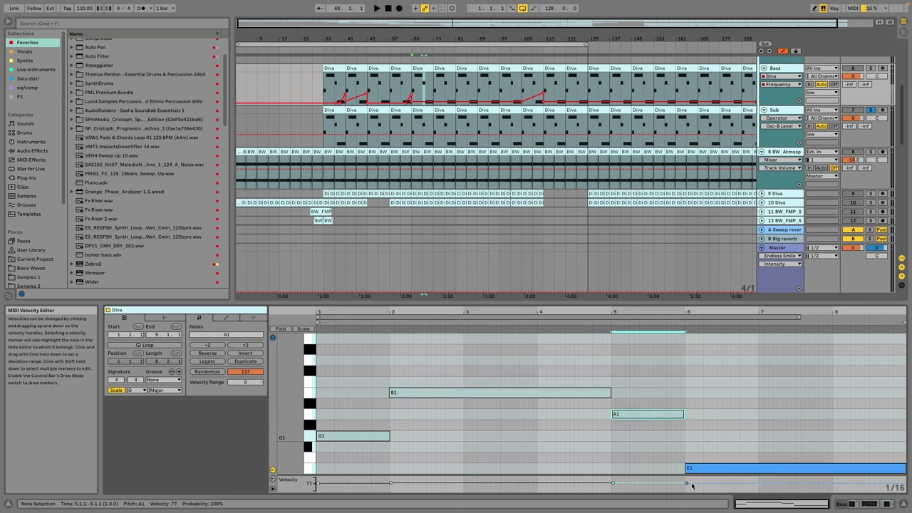
{"action": "left_click_drag", "start_coordinate": [693, 486], "coordinate": [692, 481]}
{"action": "key", "text": "space"}
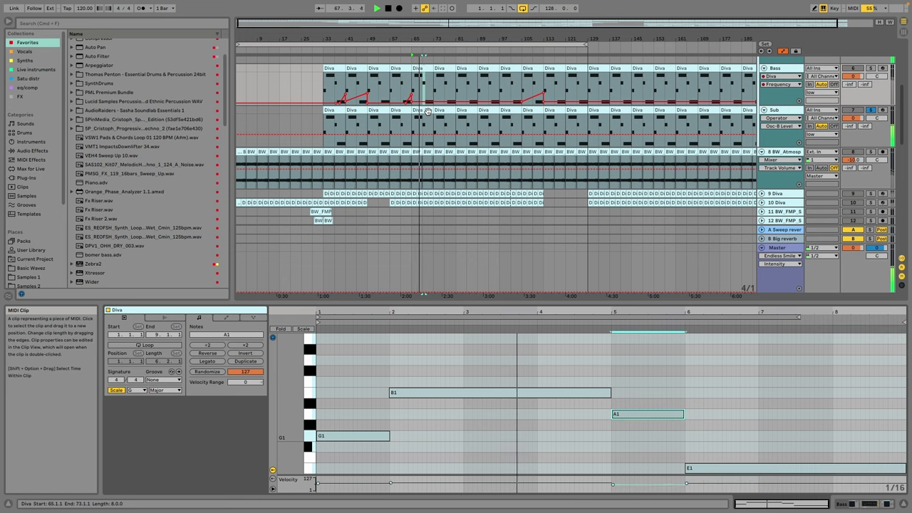
Step: Set the velocity of all notes in the Sub clip at bar 65 to 102
{"action": "left_click", "coordinate": [428, 112]}
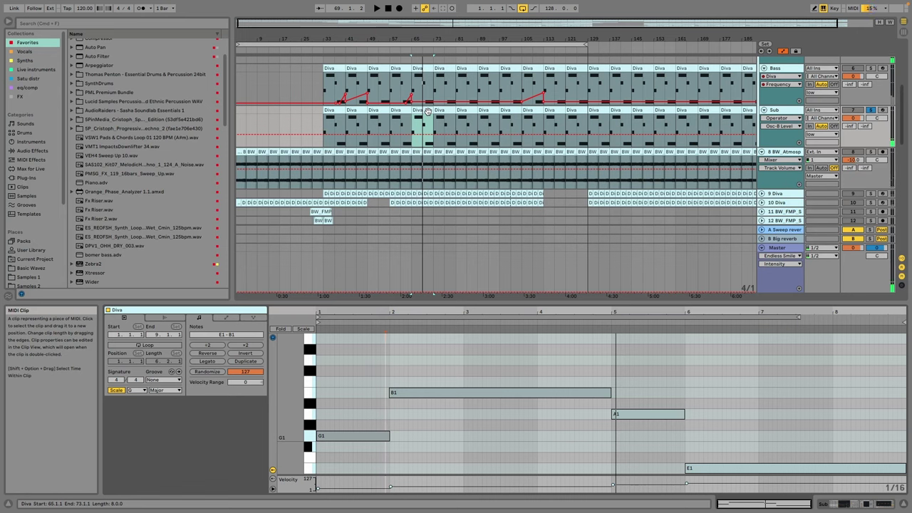
{"action": "left_click", "coordinate": [378, 441]}
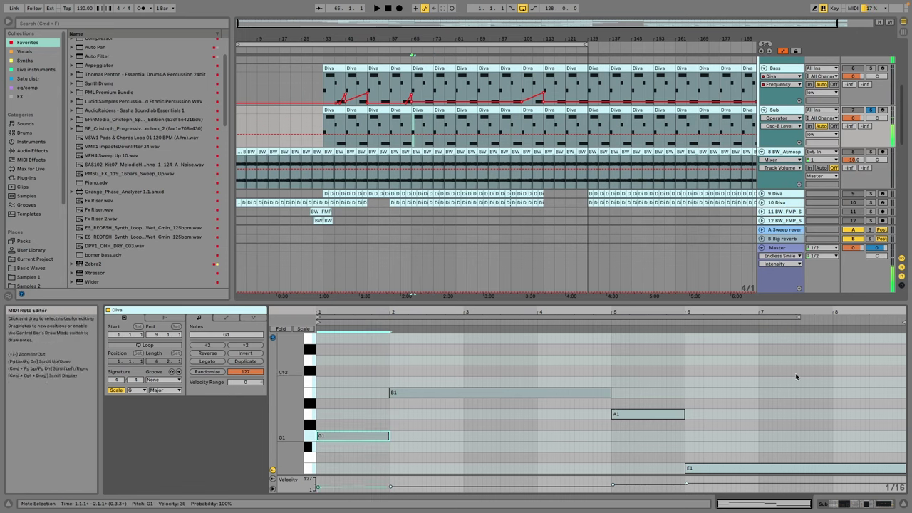
{"action": "key", "text": "super+a"}
{"action": "left_click_drag", "start_coordinate": [429, 488], "coordinate": [425, 392]}
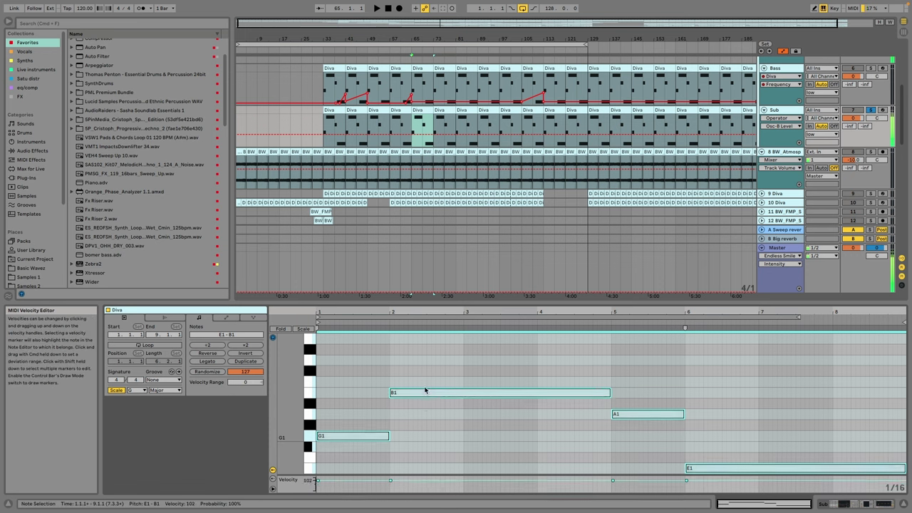
Step: Copy the edited Sub clip to bar 33 and duplicate it repeatedly along the rest of the Sub track
{"action": "left_click", "coordinate": [421, 107]}
{"action": "left_click", "coordinate": [333, 111]}
{"action": "left_click", "coordinate": [355, 111]}
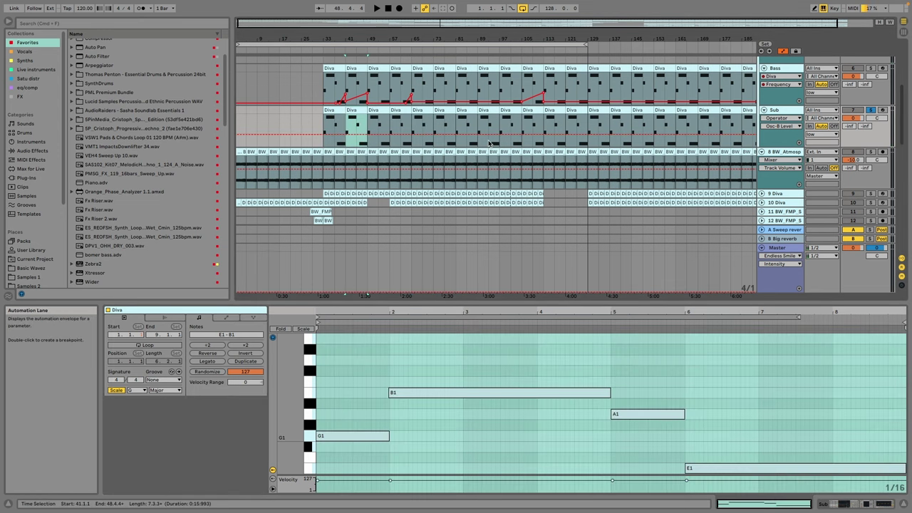
{"action": "left_click", "coordinate": [421, 111]}
{"action": "key", "text": "Right"}
{"action": "key", "text": "Right"}
{"action": "key", "text": "Right"}
{"action": "key", "text": "Right"}
{"action": "key", "text": "Right"}
{"action": "key", "text": "Right"}
{"action": "key", "text": "Right"}
{"action": "key", "text": "Right"}
{"action": "key", "text": "Right"}
{"action": "key", "text": "Right"}
{"action": "key", "text": "Right"}
{"action": "key", "text": "Right"}
{"action": "key", "text": "Right"}
{"action": "key", "text": "Right"}
{"action": "key", "text": "Right"}
{"action": "key", "text": "Right"}
{"action": "key", "text": "Right"}
{"action": "key", "text": "Right"}
{"action": "key", "text": "Right"}
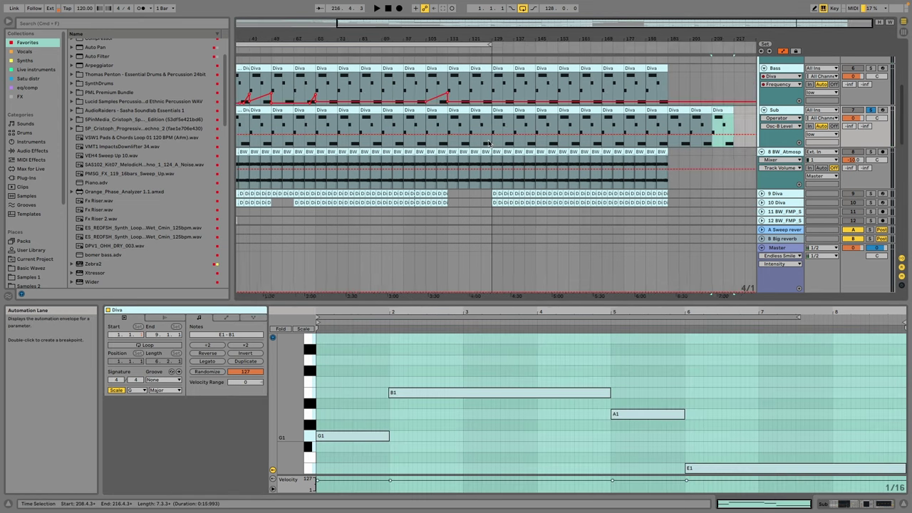
Step: Undo the Sub clip duplicates that extend past the end of the Bass part
{"action": "key", "text": "ctrl+z"}
{"action": "key", "text": "ctrl+z"}
{"action": "key", "text": "ctrl+z"}
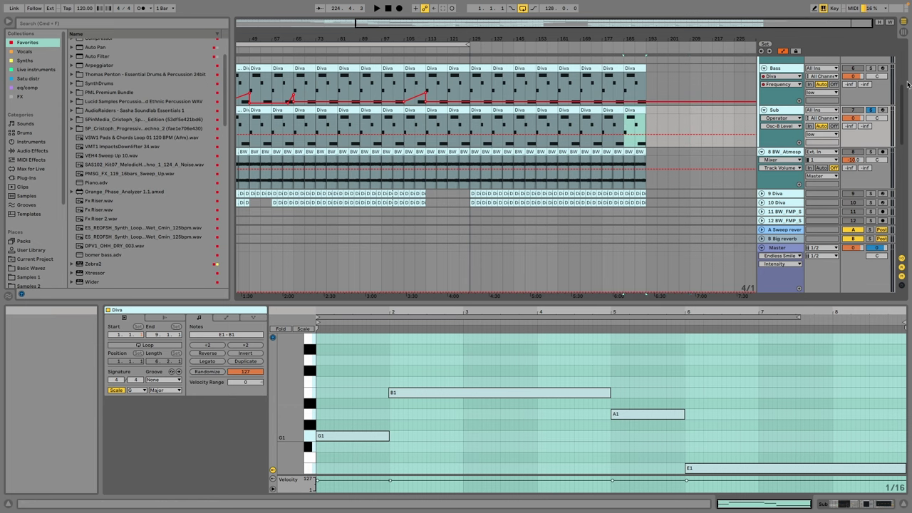
Step: Unsolo the Sub track and restart playback of the full mix from bar 33
{"action": "left_click", "coordinate": [873, 111]}
{"action": "key", "text": "space"}
{"action": "scroll", "coordinate": [499, 115], "scroll_direction": "down", "scroll_amount": 3}
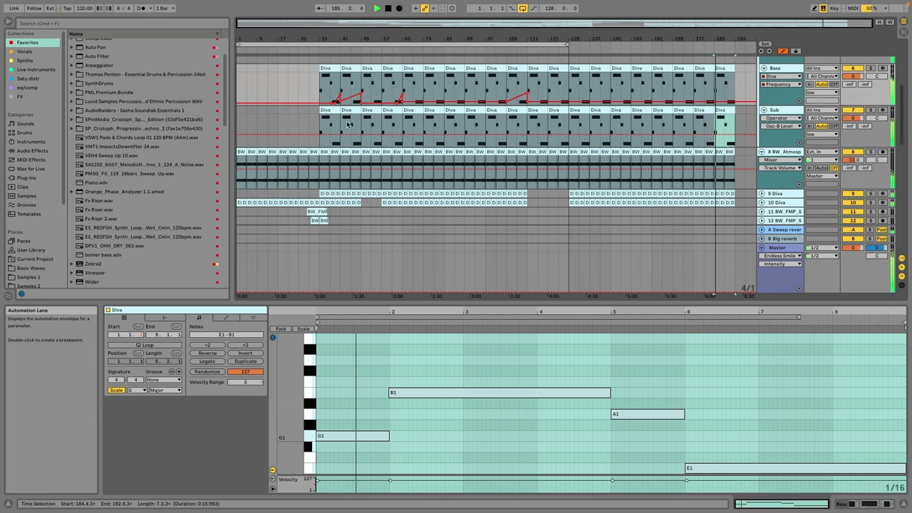
{"action": "key", "text": "space"}
{"action": "left_click", "coordinate": [321, 119]}
{"action": "key", "text": "space"}
Step: Ramp the Sweep reverb send automation on track 30 Diva upward from bar 101 to bar 113
{"action": "scroll", "coordinate": [321, 120], "scroll_direction": "down", "scroll_amount": 10}
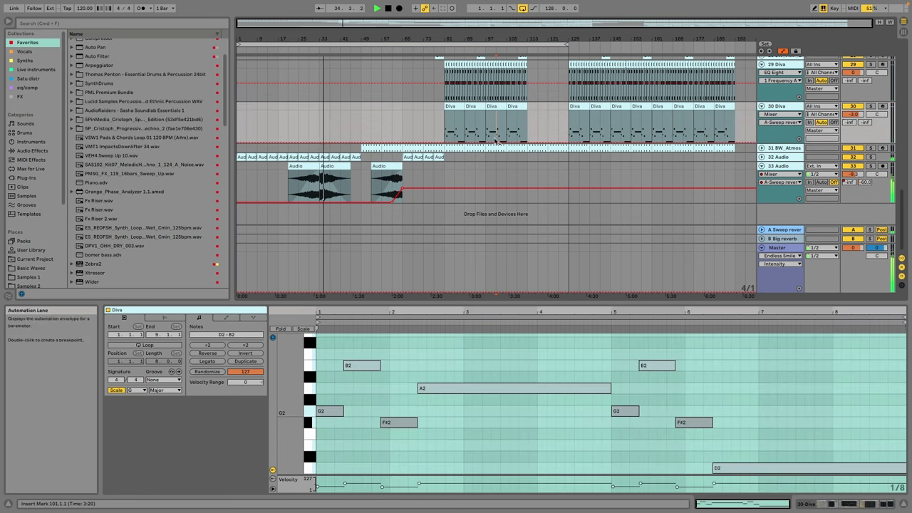
{"action": "left_click", "coordinate": [519, 137]}
{"action": "left_click_drag", "start_coordinate": [527, 142], "coordinate": [528, 124]}
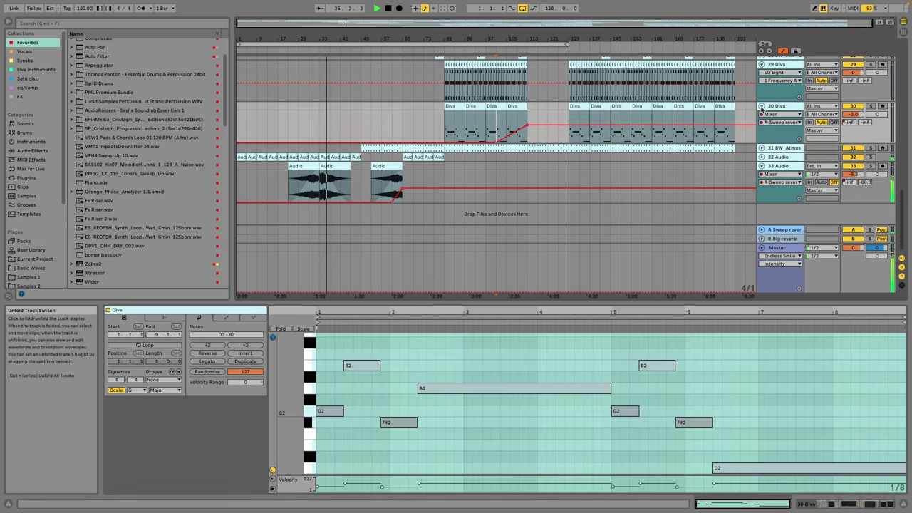
Step: Fold tracks 29, 30 and 33 in the arrangement
{"action": "left_click", "coordinate": [762, 106]}
{"action": "left_click", "coordinate": [762, 64]}
{"action": "left_click", "coordinate": [762, 100]}
{"action": "scroll", "coordinate": [601, 102], "scroll_direction": "up", "scroll_amount": 5}
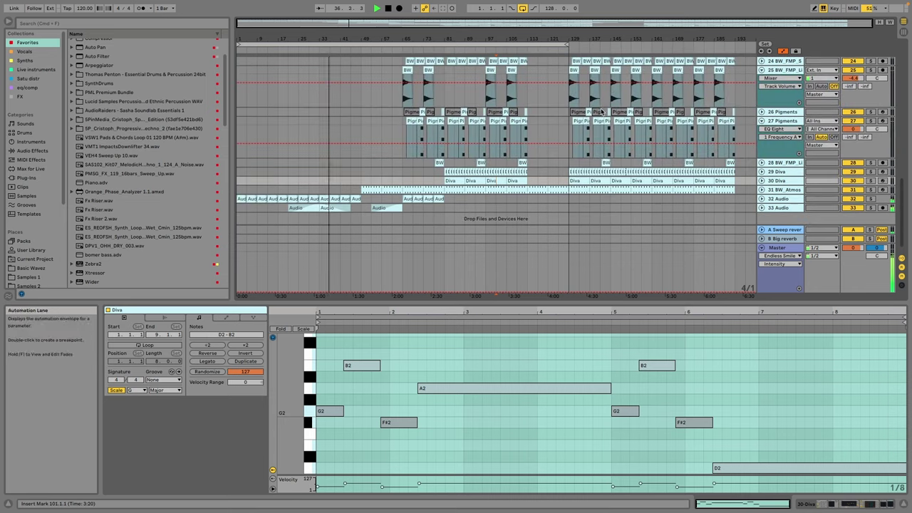
Step: Copy the track 32 audio clips from bars 65 to 81 into the breakdown at bars 113 to 129
{"action": "left_click_drag", "start_coordinate": [451, 199], "coordinate": [541, 204]}
{"action": "scroll", "coordinate": [463, 199], "scroll_direction": "down", "scroll_amount": 1}
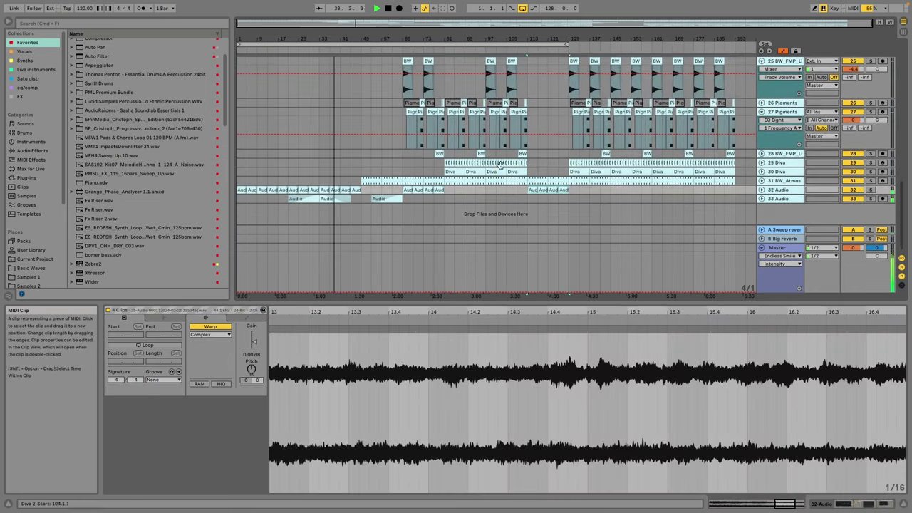
Step: Delete the Kick clips between bars 113 and 129
{"action": "scroll", "coordinate": [399, 198], "scroll_direction": "up", "scroll_amount": 10}
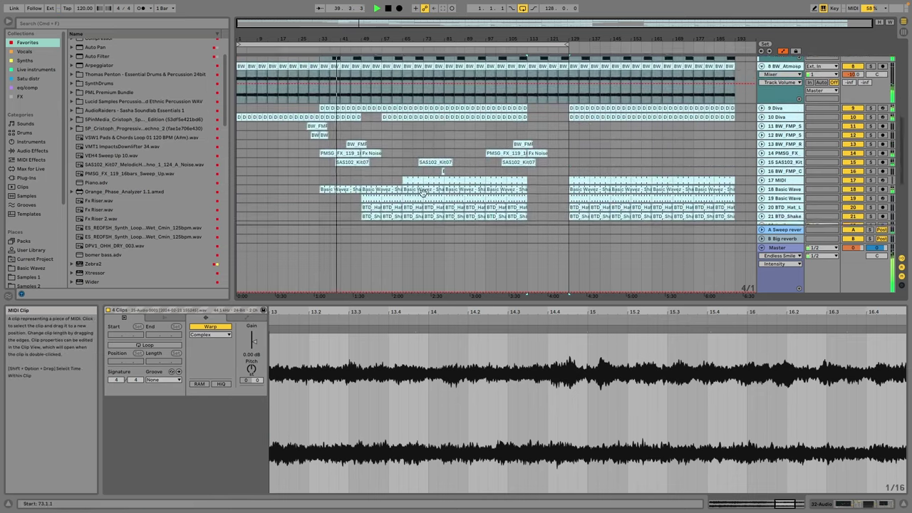
{"action": "scroll", "coordinate": [423, 194], "scroll_direction": "up", "scroll_amount": 5}
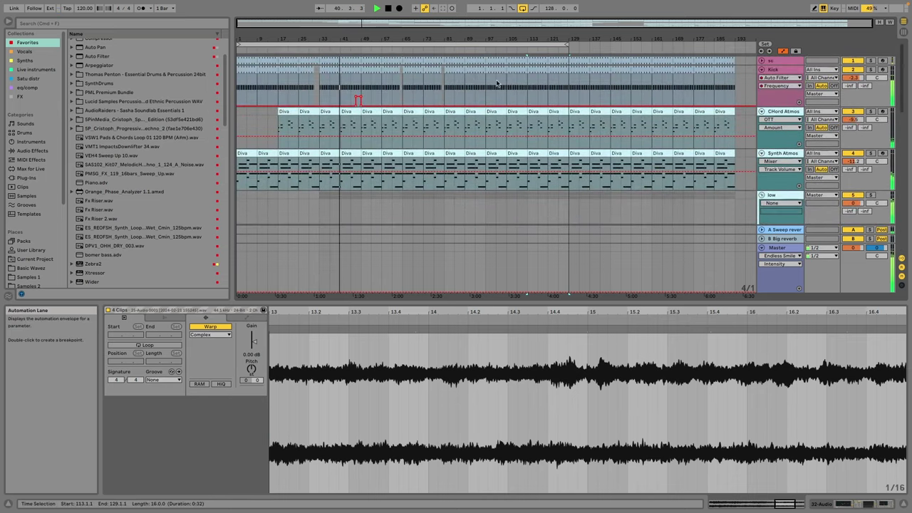
{"action": "scroll", "coordinate": [527, 97], "scroll_direction": "down", "scroll_amount": 5}
{"action": "scroll", "coordinate": [528, 95], "scroll_direction": "up", "scroll_amount": 5}
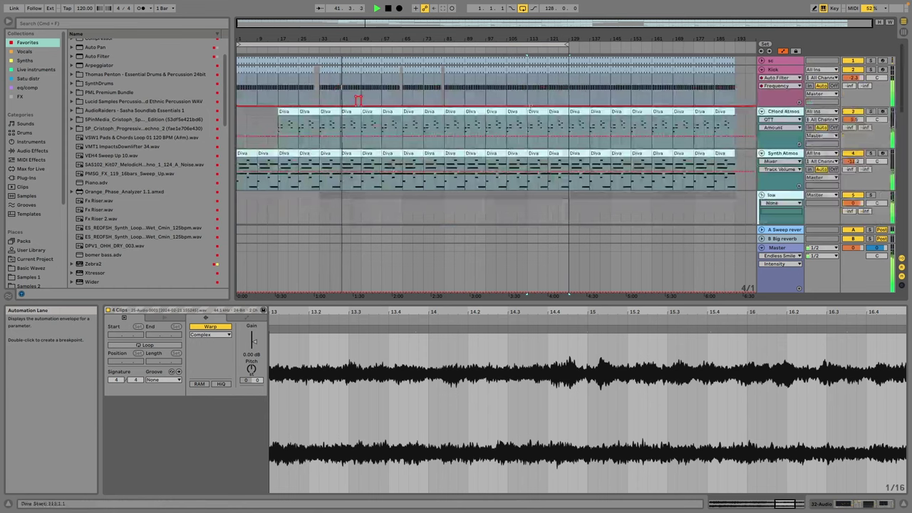
{"action": "mouse_move", "coordinate": [528, 84]}
{"action": "left_mouse_down"}
{"action": "mouse_move", "coordinate": [570, 68]}
{"action": "mouse_move", "coordinate": [573, 88]}
{"action": "mouse_move", "coordinate": [530, 74]}
{"action": "left_mouse_up"}
{"action": "key", "text": "ctrl+Left"}
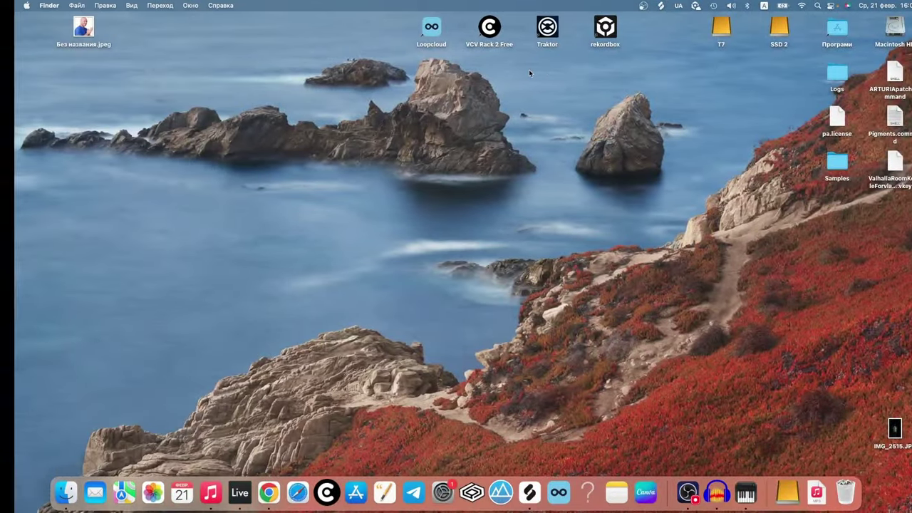
{"action": "key", "text": "ctrl+Right"}
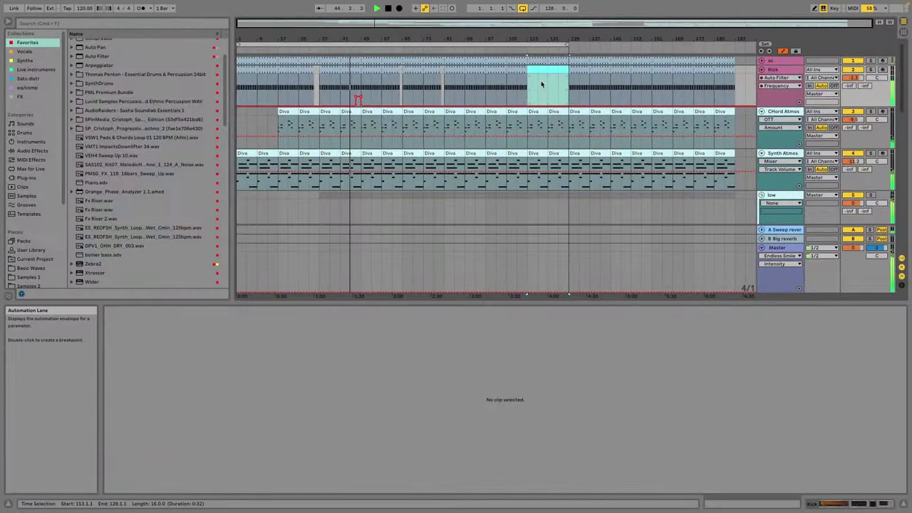
Step: Draw a raised step of about 171 Hz in the Kick's Auto Filter frequency automation just before bar 113
{"action": "scroll", "coordinate": [524, 100], "scroll_direction": "up", "scroll_amount": 5}
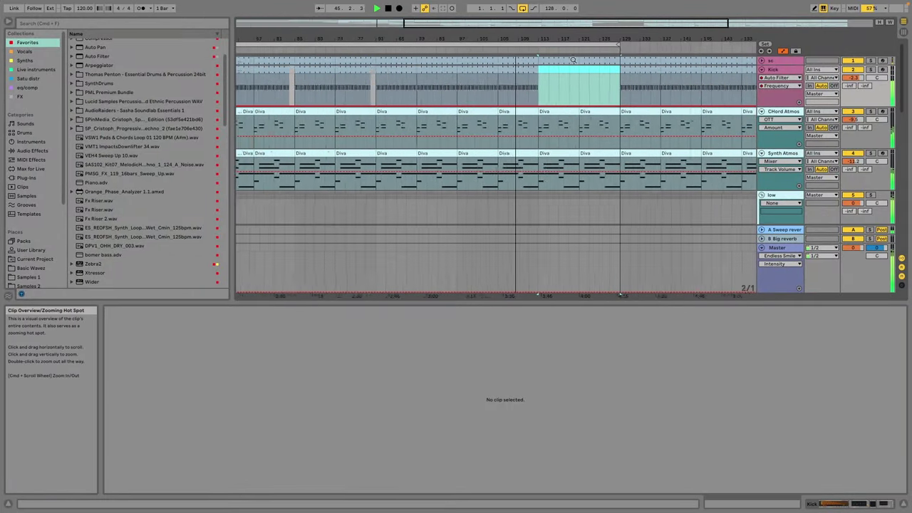
{"action": "left_click", "coordinate": [550, 96]}
{"action": "left_click", "coordinate": [569, 97]}
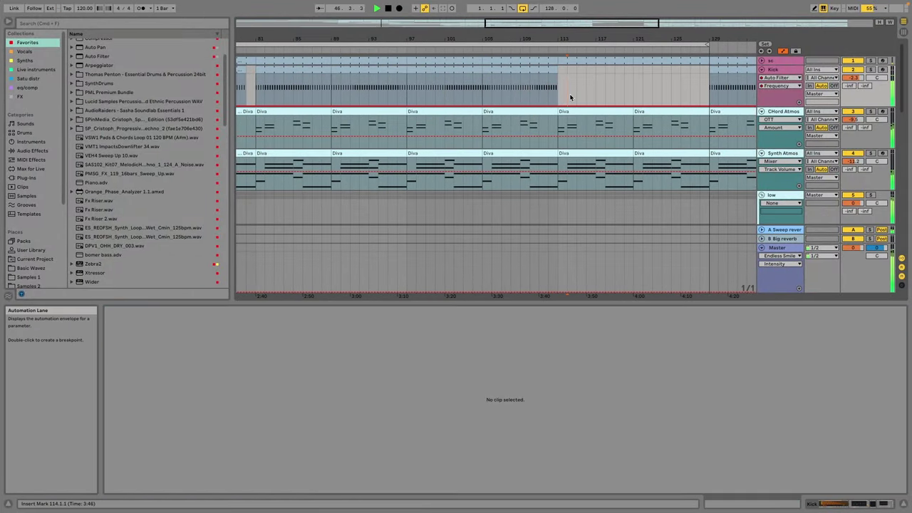
{"action": "key", "text": "b"}
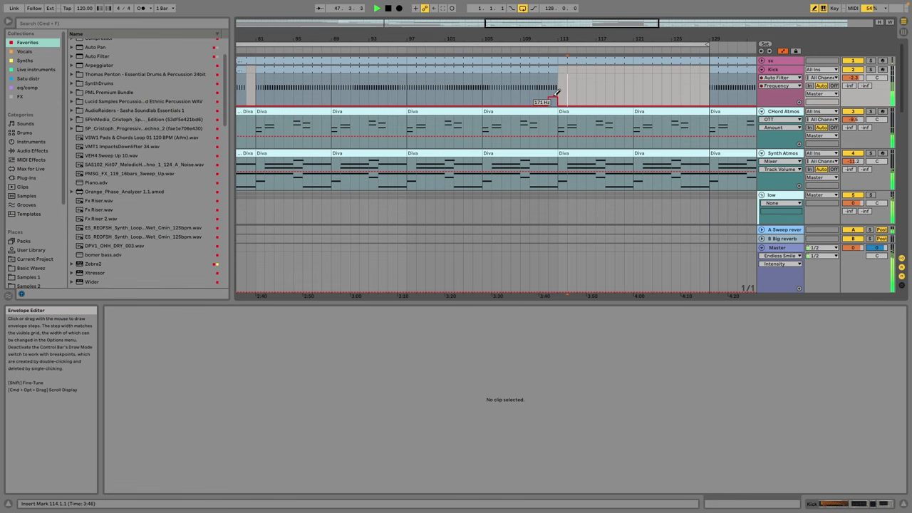
{"action": "scroll", "coordinate": [541, 93], "scroll_direction": "down", "scroll_amount": 4}
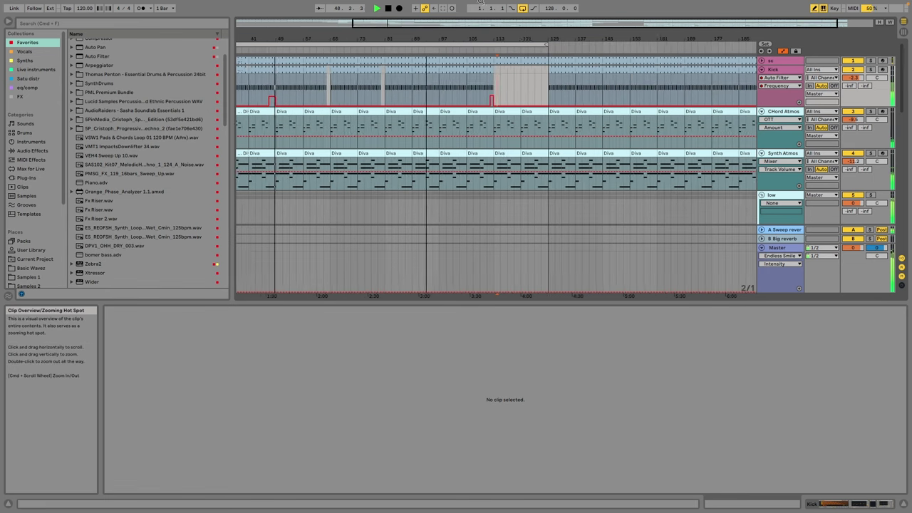
Step: Fold tracks 22, 25 and 27 in the arrangement
{"action": "scroll", "coordinate": [520, 95], "scroll_direction": "down", "scroll_amount": 10}
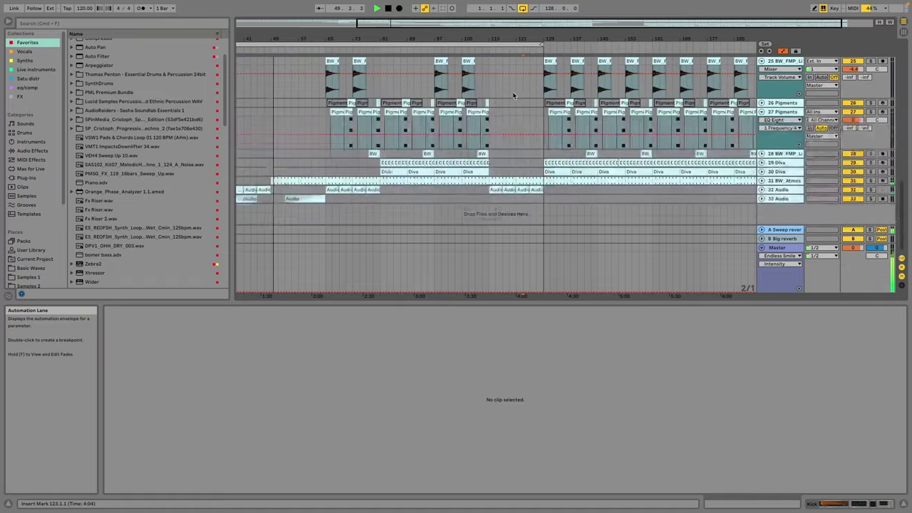
{"action": "scroll", "coordinate": [403, 146], "scroll_direction": "left", "scroll_amount": 3}
{"action": "scroll", "coordinate": [403, 146], "scroll_direction": "down", "scroll_amount": 2}
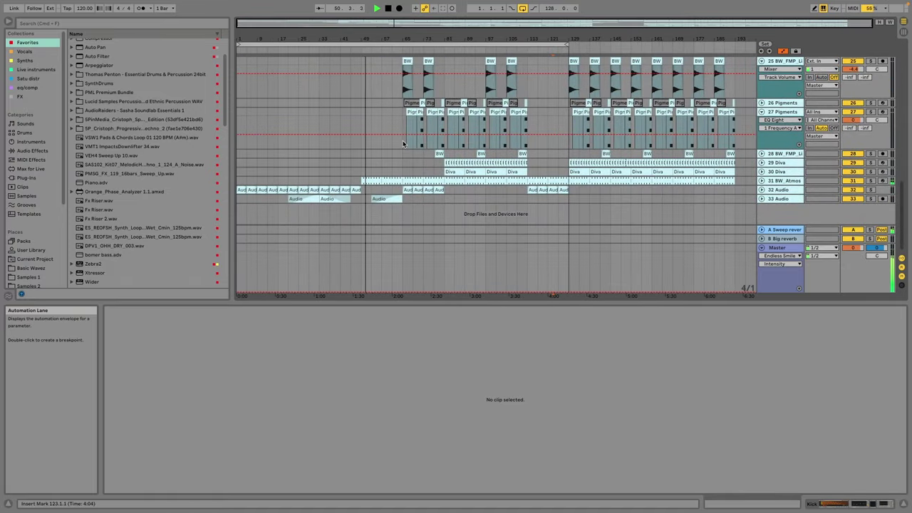
{"action": "scroll", "coordinate": [397, 146], "scroll_direction": "up", "scroll_amount": 5}
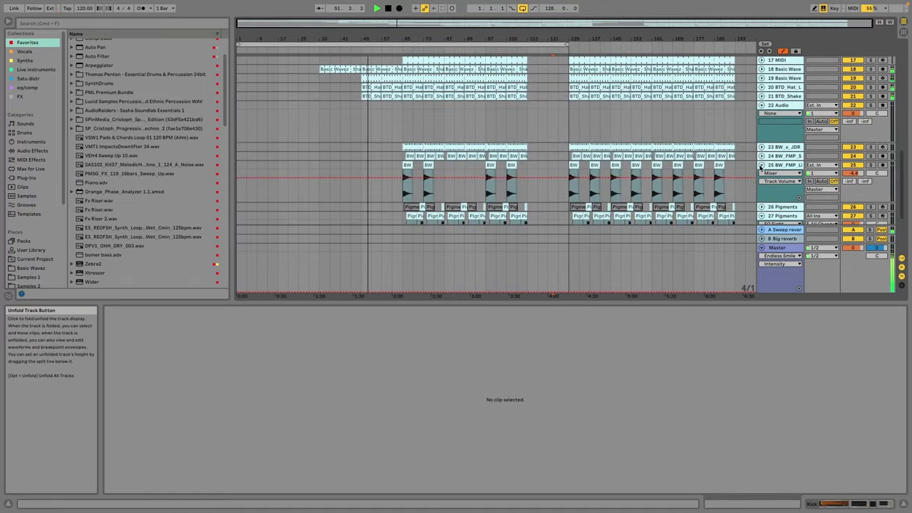
{"action": "left_click", "coordinate": [762, 165]}
{"action": "left_click", "coordinate": [762, 106]}
{"action": "left_click", "coordinate": [781, 107]}
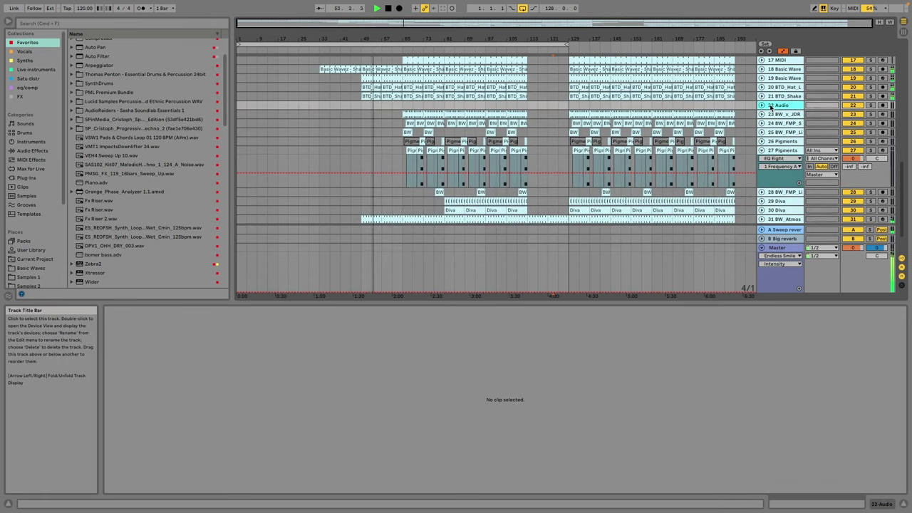
{"action": "left_click", "coordinate": [780, 151]}
{"action": "left_click", "coordinate": [762, 150]}
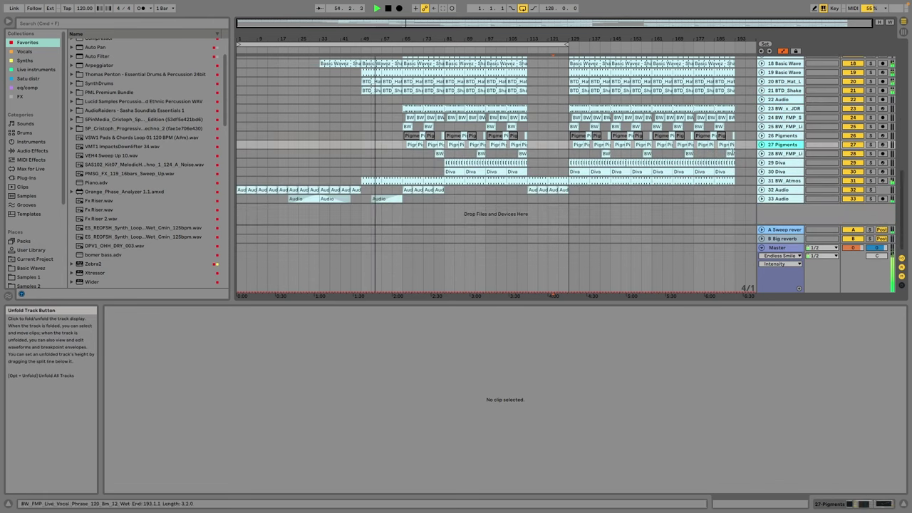
Step: Insert a new MIDI track below track 33 and load the Wurli V2 synth on it
{"action": "right_click", "coordinate": [775, 201]}
{"action": "key", "text": "Return"}
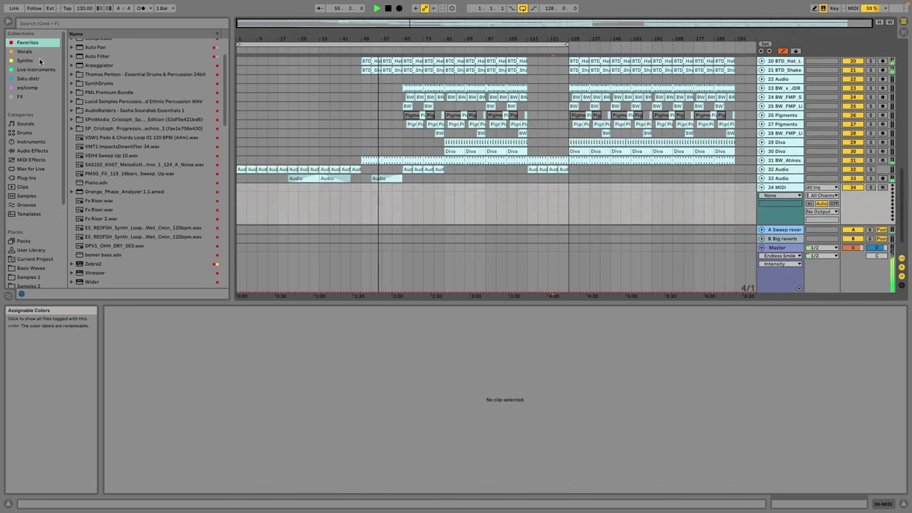
{"action": "left_click", "coordinate": [39, 59]}
{"action": "scroll", "coordinate": [114, 164], "scroll_direction": "down", "scroll_amount": 5}
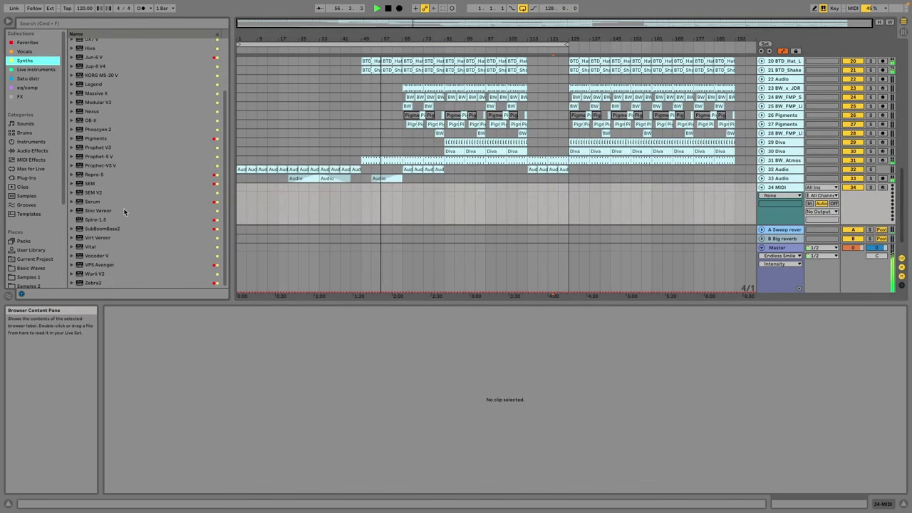
{"action": "left_click", "coordinate": [105, 273]}
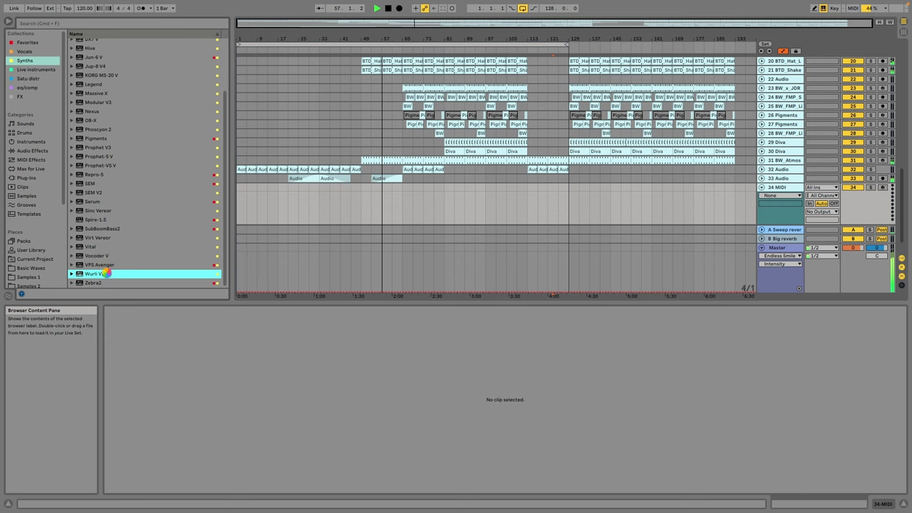
{"action": "double_click", "coordinate": [105, 273]}
{"action": "left_click", "coordinate": [53, 17]}
Step: Add the Raum reverb after the synth on the Wurli V2 track and close its plug-in window
{"action": "left_click", "coordinate": [25, 88]}
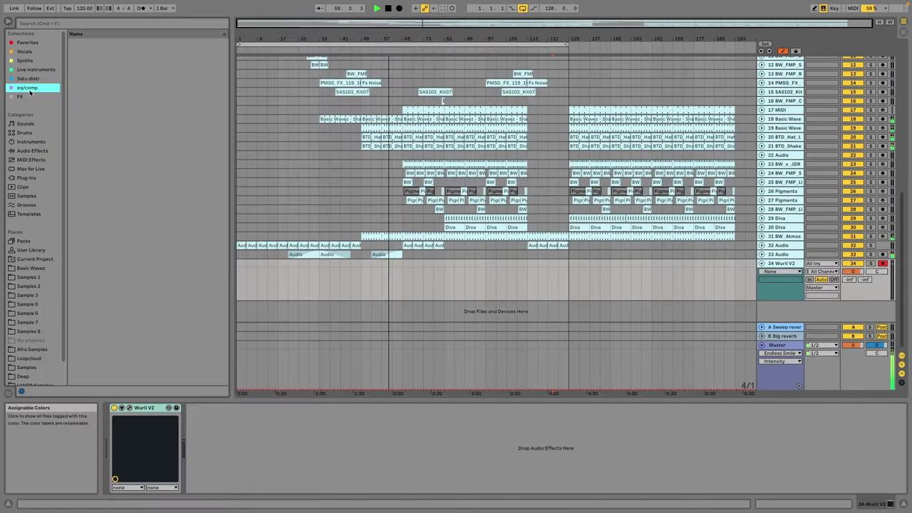
{"action": "left_click", "coordinate": [30, 79]}
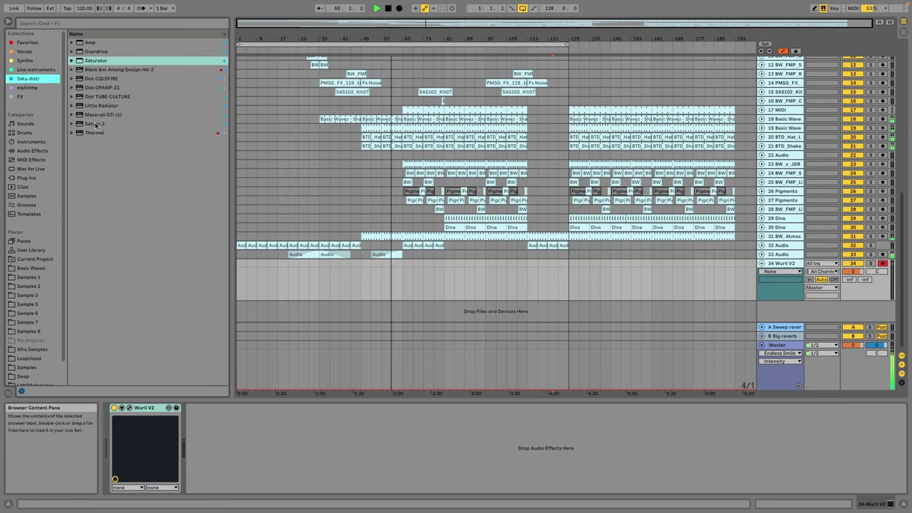
{"action": "left_click", "coordinate": [30, 62]}
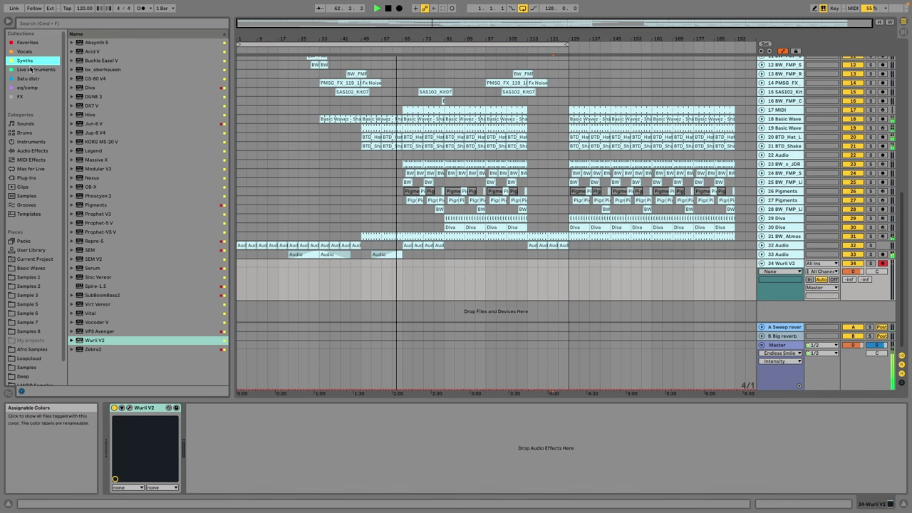
{"action": "left_click", "coordinate": [779, 266]}
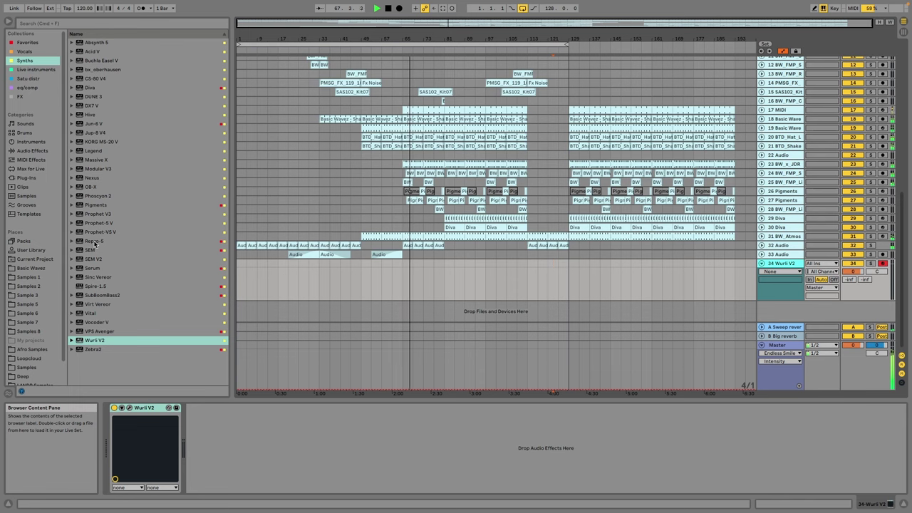
{"action": "left_click", "coordinate": [25, 96]}
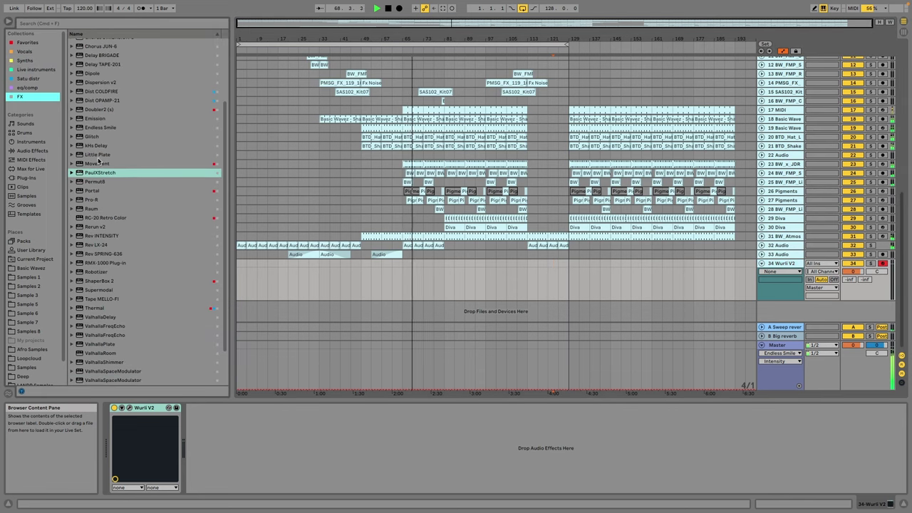
{"action": "left_click", "coordinate": [94, 209]}
{"action": "double_click", "coordinate": [95, 209]}
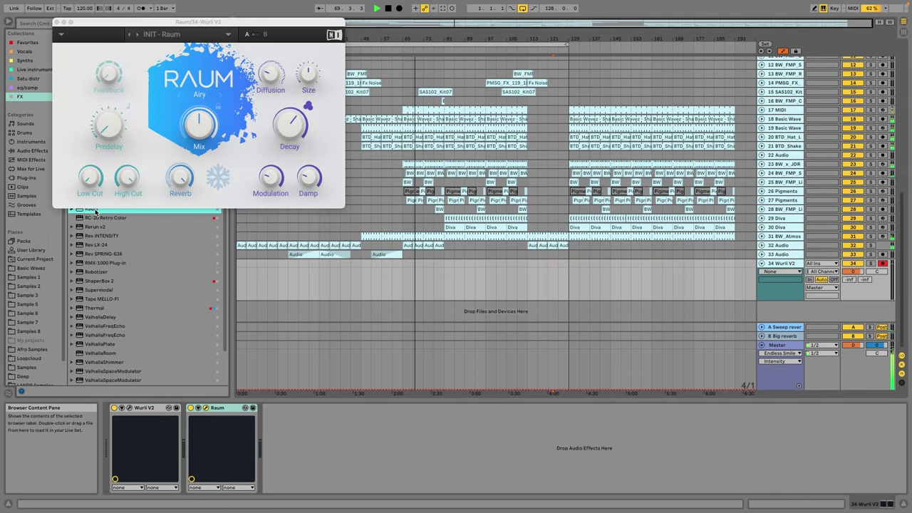
{"action": "left_click", "coordinate": [206, 407]}
{"action": "left_click", "coordinate": [57, 44]}
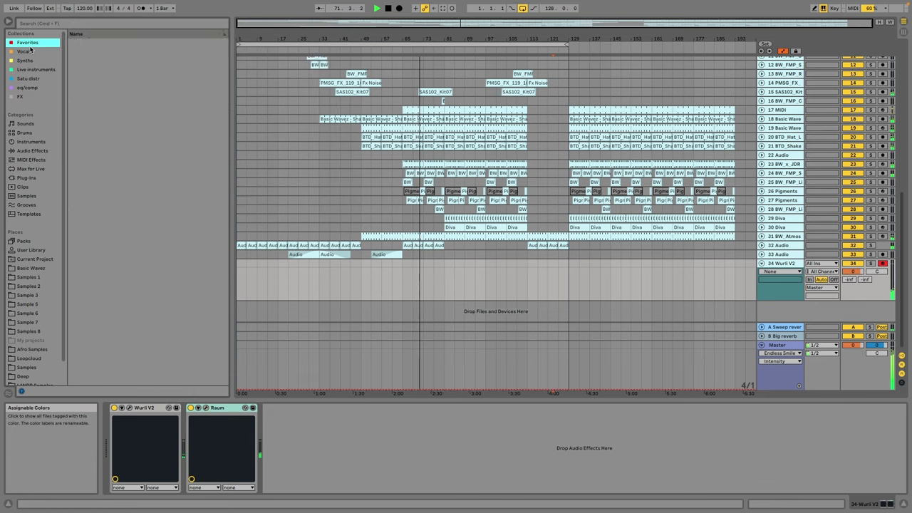
{"action": "scroll", "coordinate": [77, 55], "scroll_direction": "up", "scroll_amount": 3}
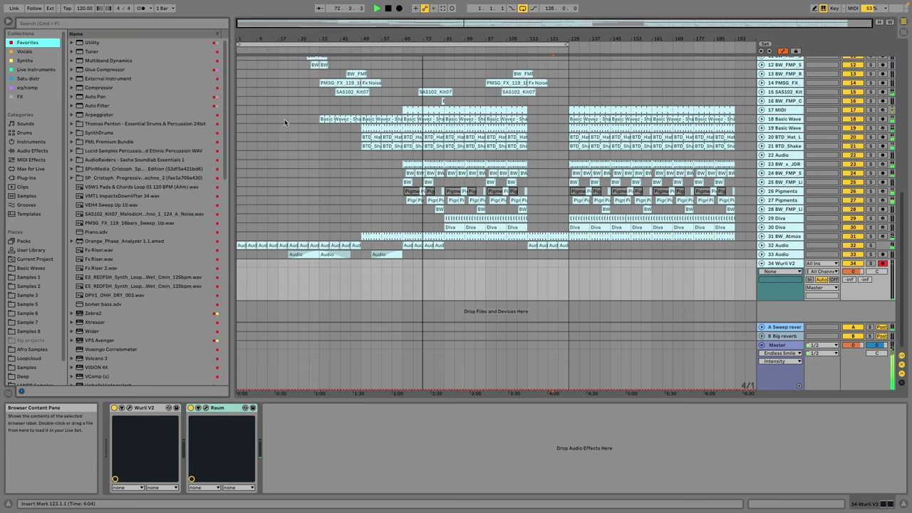
{"action": "scroll", "coordinate": [532, 160], "scroll_direction": "up", "scroll_amount": 1}
{"action": "left_click", "coordinate": [412, 192]}
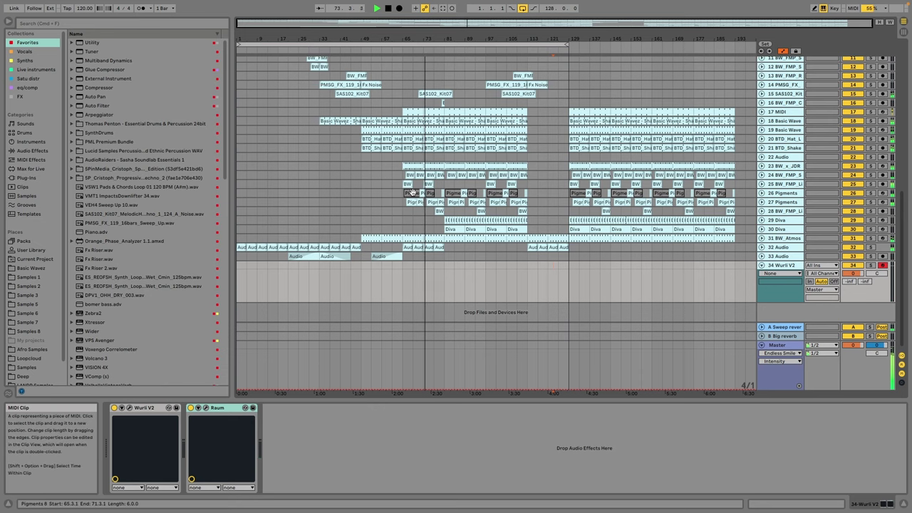
{"action": "left_click", "coordinate": [431, 193]}
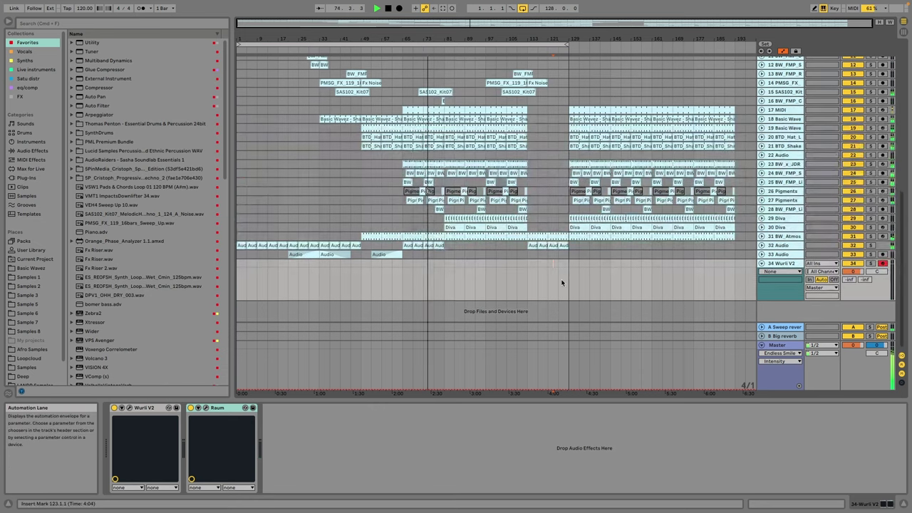
{"action": "scroll", "coordinate": [432, 196], "scroll_direction": "up", "scroll_amount": 5}
{"action": "scroll", "coordinate": [434, 199], "scroll_direction": "down", "scroll_amount": 5}
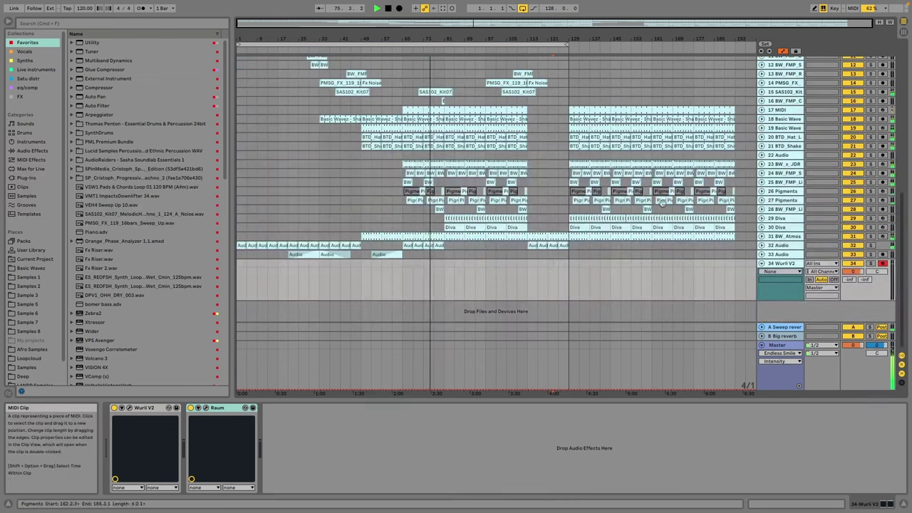
Step: Insert another MIDI track below track 33 and create a four-bar clip at bar 81 with a C3 note at 1.3
{"action": "left_click", "coordinate": [784, 254]}
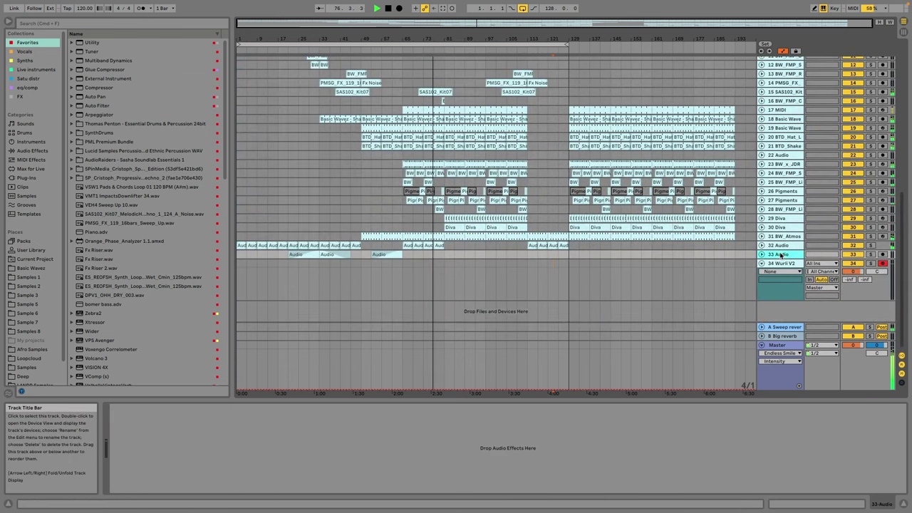
{"action": "right_click", "coordinate": [780, 255]}
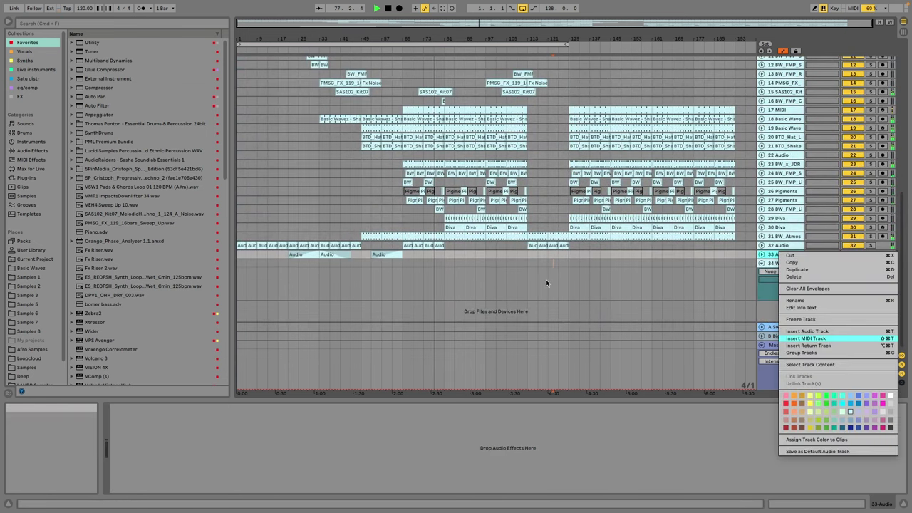
{"action": "left_click", "coordinate": [446, 262]}
{"action": "right_click", "coordinate": [447, 262]}
{"action": "left_click", "coordinate": [485, 334]}
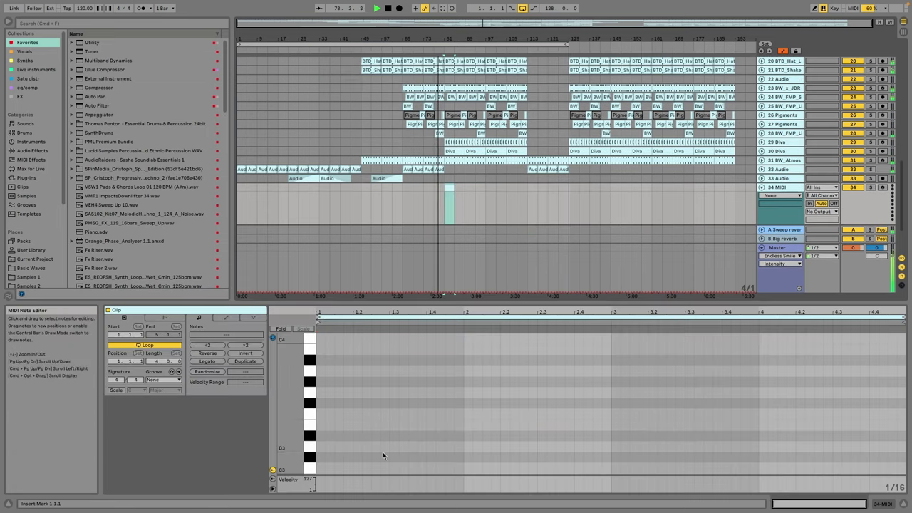
{"action": "double_click", "coordinate": [396, 467]}
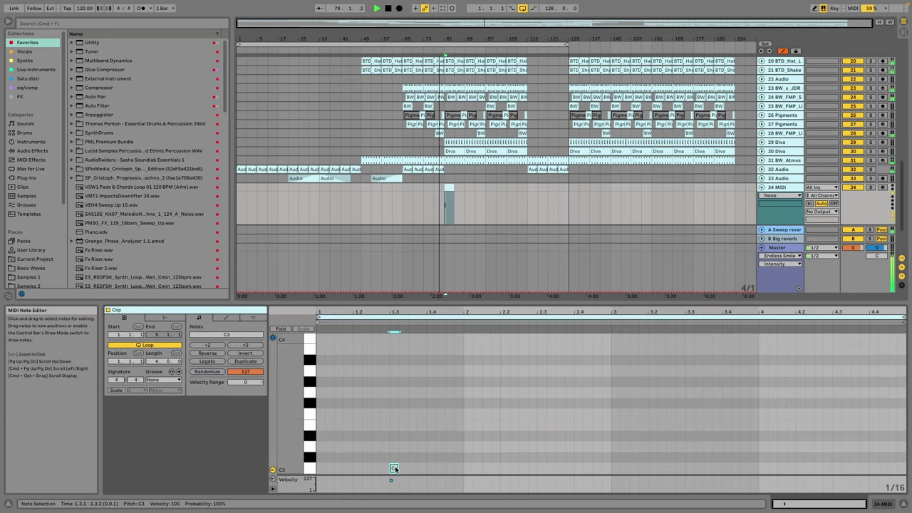
Step: Open the Basic Wavez sample folder, delete the MIDI clip at bar 81 on track 34, and insert an audio track below track 33
{"action": "left_click", "coordinate": [30, 268]}
{"action": "scroll", "coordinate": [127, 147], "scroll_direction": "down", "scroll_amount": 4}
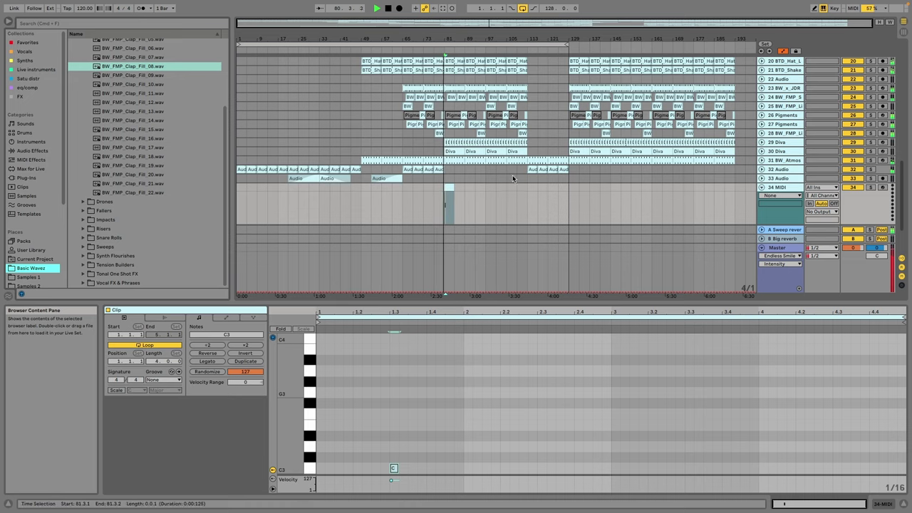
{"action": "left_click", "coordinate": [489, 200]}
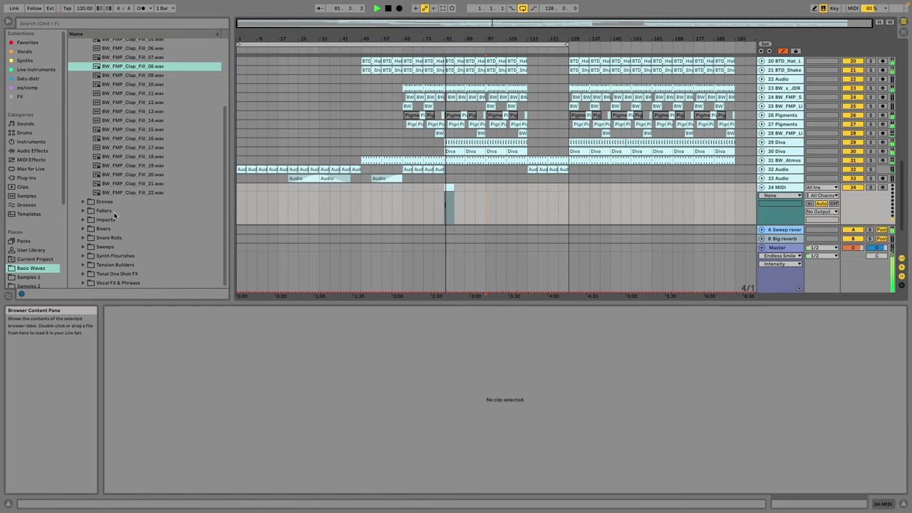
{"action": "left_click_drag", "start_coordinate": [475, 193], "coordinate": [445, 194]}
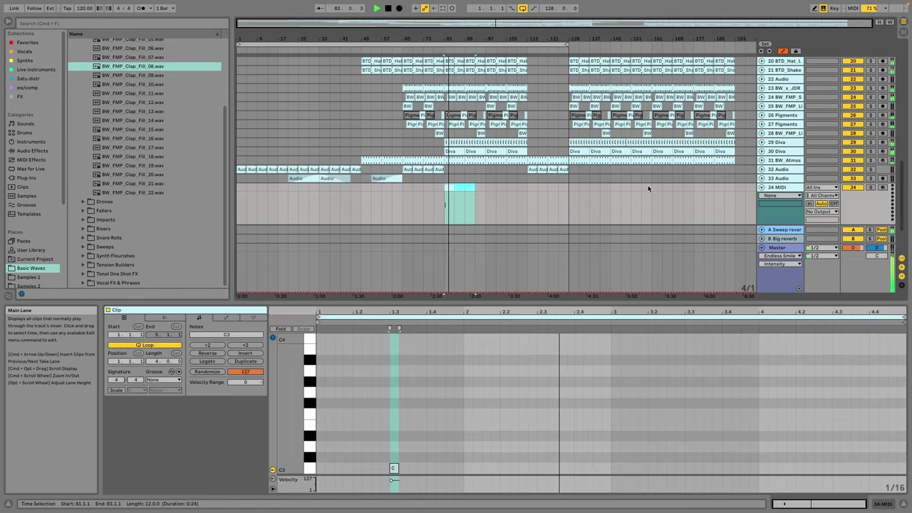
{"action": "right_click", "coordinate": [780, 179]}
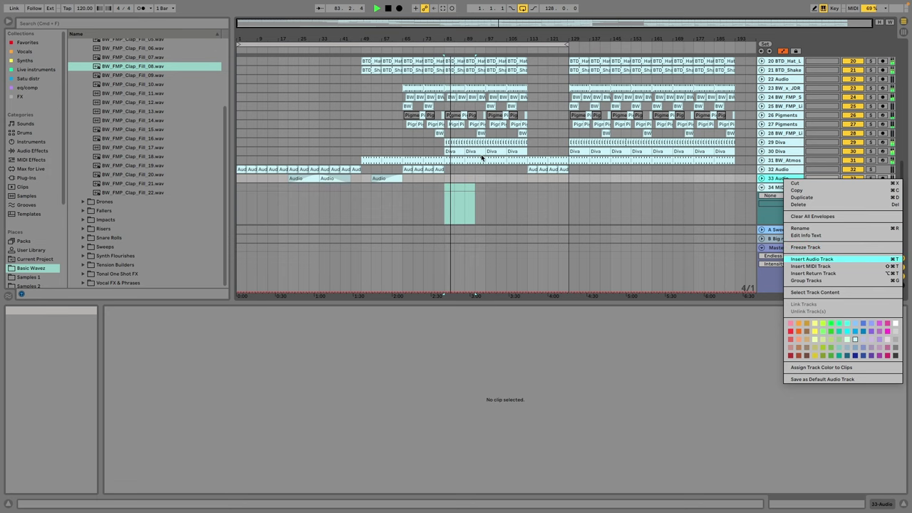
{"action": "left_click", "coordinate": [812, 258]}
{"action": "scroll", "coordinate": [457, 141], "scroll_direction": "up", "scroll_amount": 5}
{"action": "scroll", "coordinate": [457, 141], "scroll_direction": "down", "scroll_amount": 8}
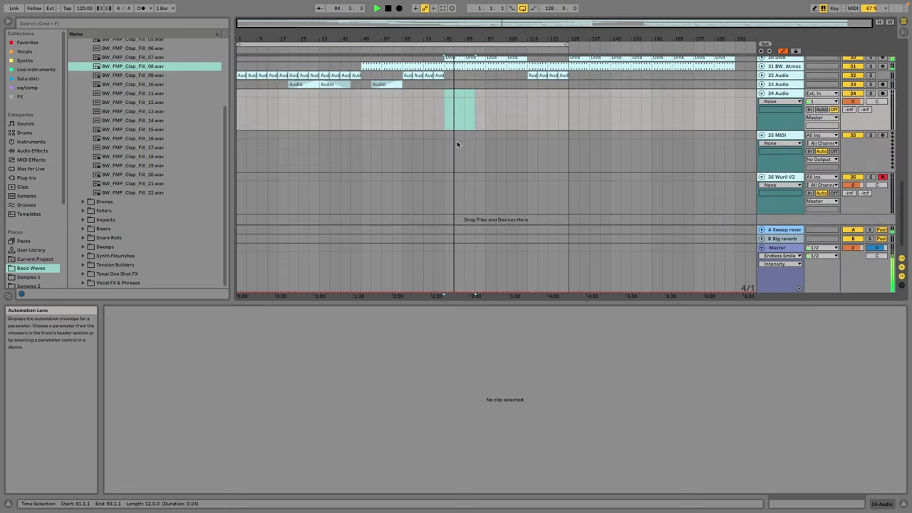
Step: Add a rising ramp ending at bar 81 to the Bass track's Diva Frequency automation and unfold track 30 Diva
{"action": "scroll", "coordinate": [456, 141], "scroll_direction": "up", "scroll_amount": 15}
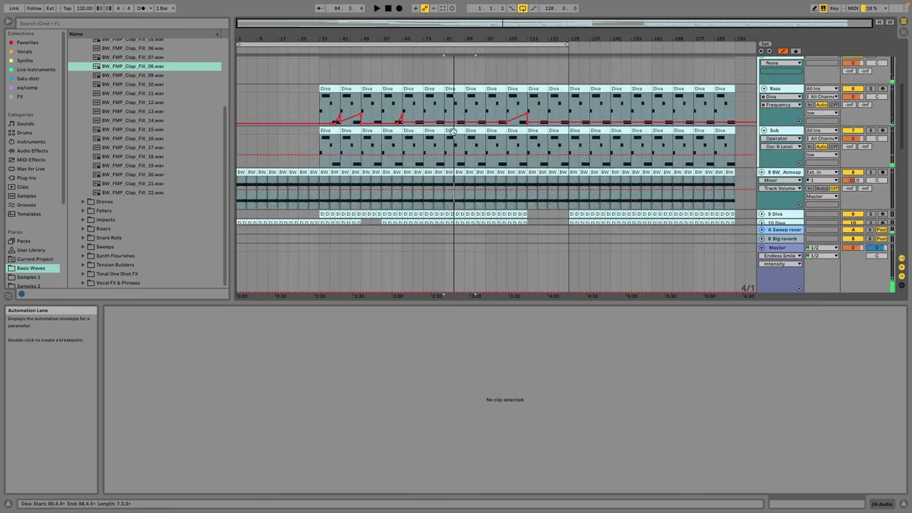
{"action": "left_click", "coordinate": [445, 127]}
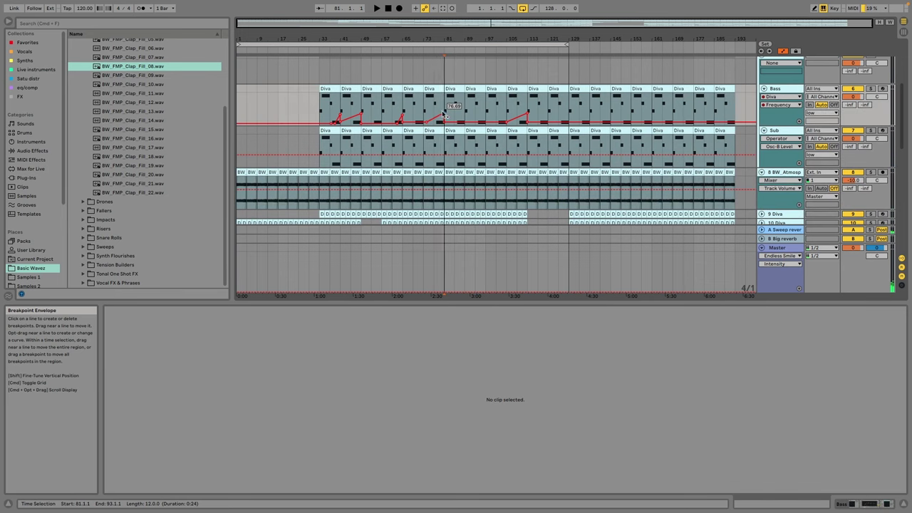
{"action": "scroll", "coordinate": [445, 114], "scroll_direction": "down", "scroll_amount": 15}
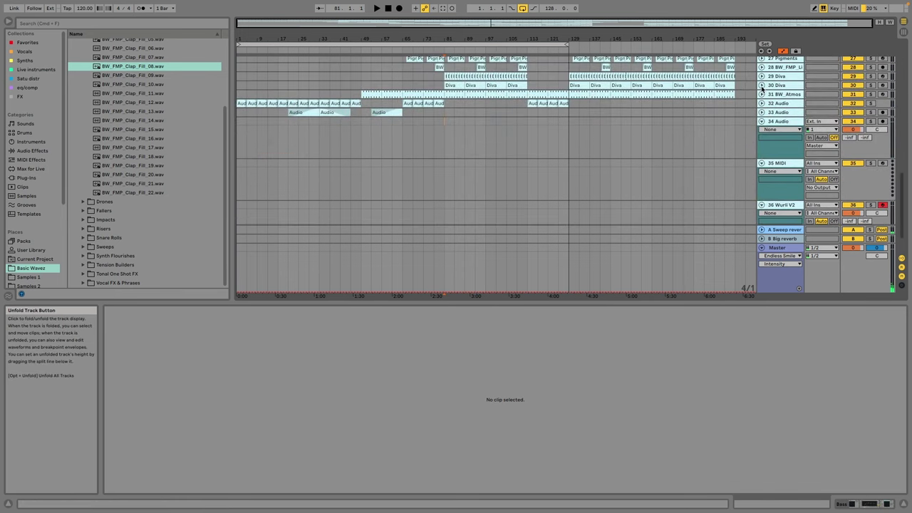
{"action": "left_click", "coordinate": [761, 86]}
{"action": "scroll", "coordinate": [473, 107], "scroll_direction": "up", "scroll_amount": 20}
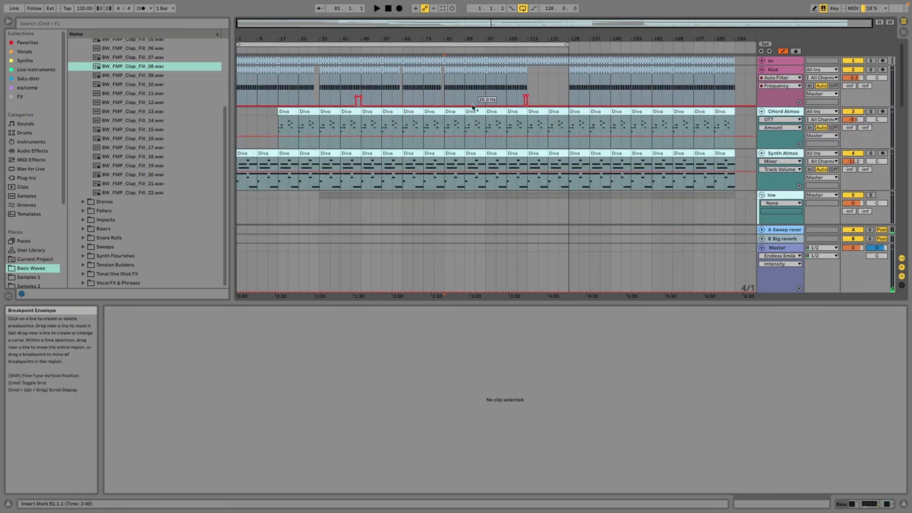
Step: Unfold tracks 9 Diva and 10 Diva, show track 9's Diva Frequency automation, and lower it at bar 81
{"action": "scroll", "coordinate": [499, 128], "scroll_direction": "down", "scroll_amount": 5}
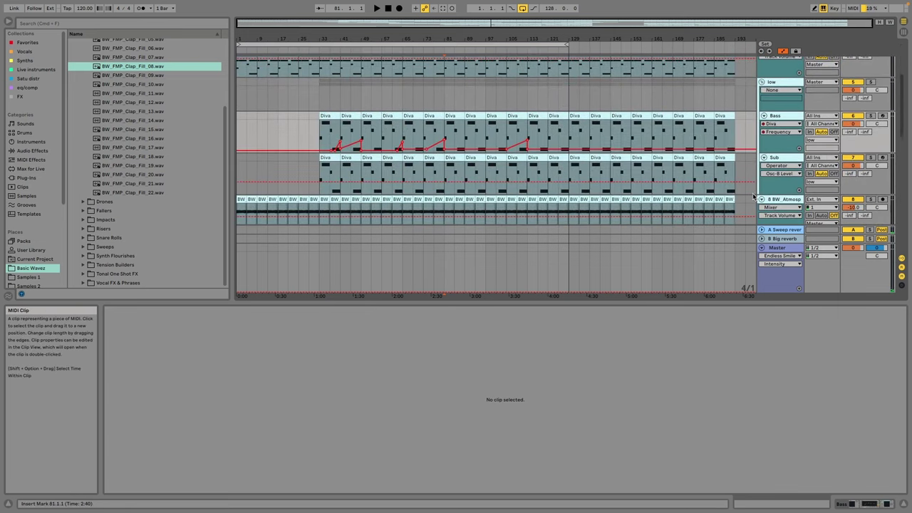
{"action": "scroll", "coordinate": [753, 196], "scroll_direction": "down", "scroll_amount": 4}
{"action": "left_click", "coordinate": [762, 151]}
{"action": "left_click", "coordinate": [762, 141]}
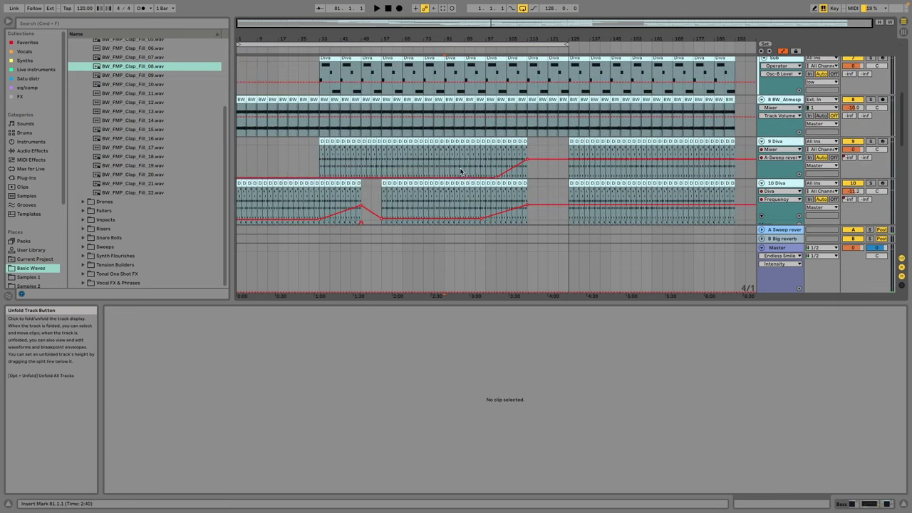
{"action": "left_click", "coordinate": [786, 149]}
{"action": "left_click", "coordinate": [778, 166]}
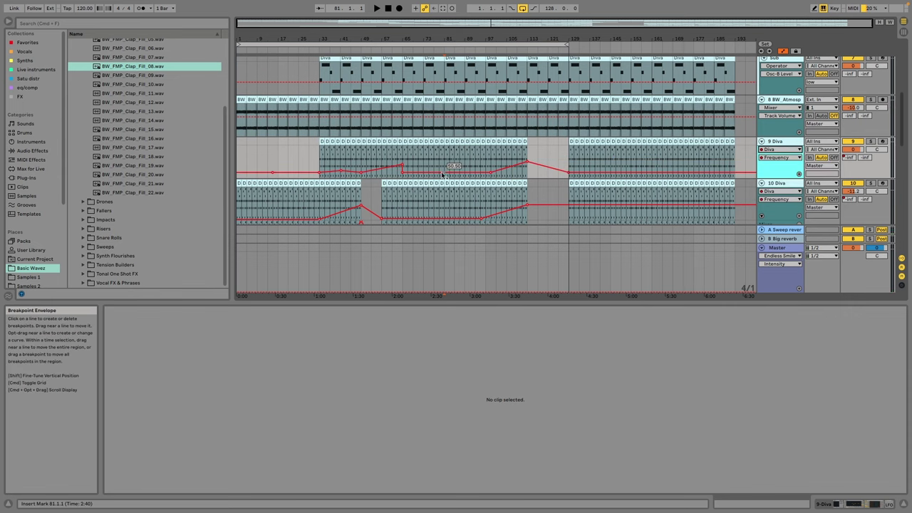
{"action": "left_click", "coordinate": [446, 178]}
Step: Check the Diva Frequency automation of track 10 around bar 81
{"action": "left_click", "coordinate": [762, 215]}
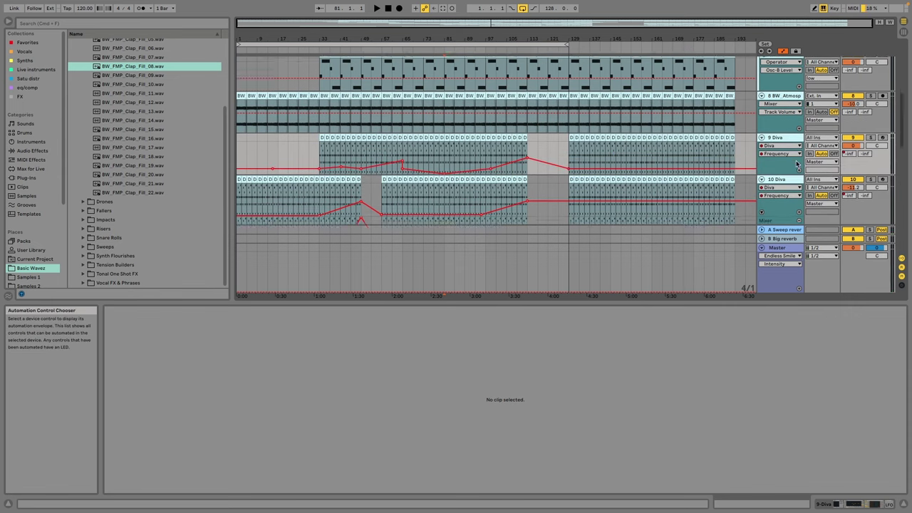
{"action": "scroll", "coordinate": [642, 192], "scroll_direction": "down", "scroll_amount": 1}
{"action": "left_click", "coordinate": [443, 185]}
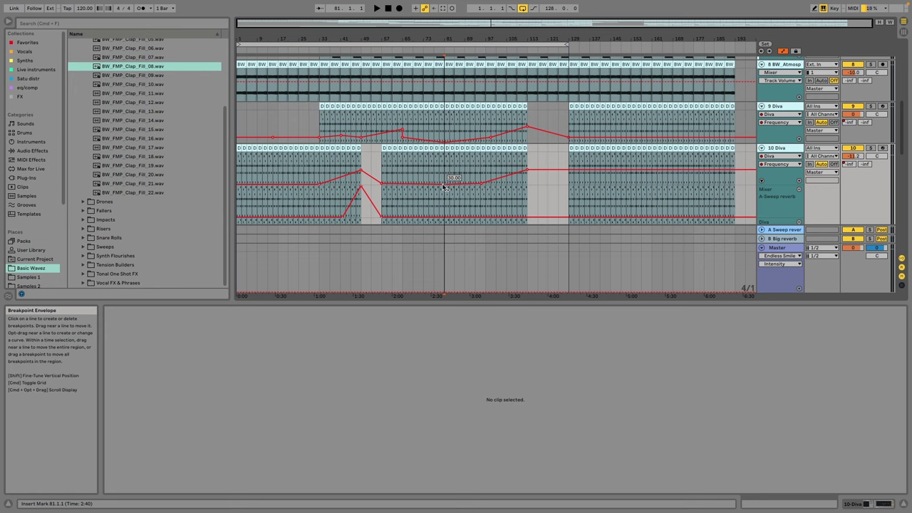
Step: Bring up the Diva filter cutoff for automation on the CHord Atmos track and close the plug-in window
{"action": "scroll", "coordinate": [442, 183], "scroll_direction": "up", "scroll_amount": 6}
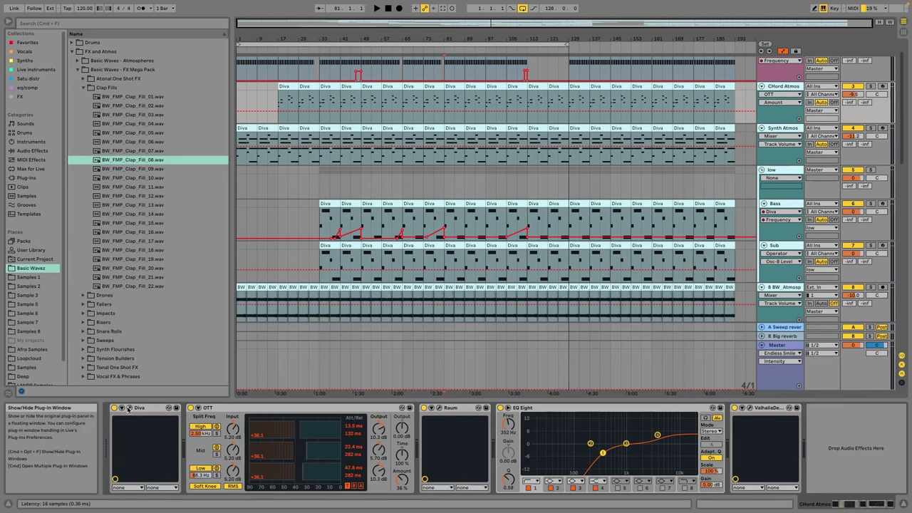
{"action": "left_click", "coordinate": [129, 408]}
{"action": "left_click", "coordinate": [225, 375]}
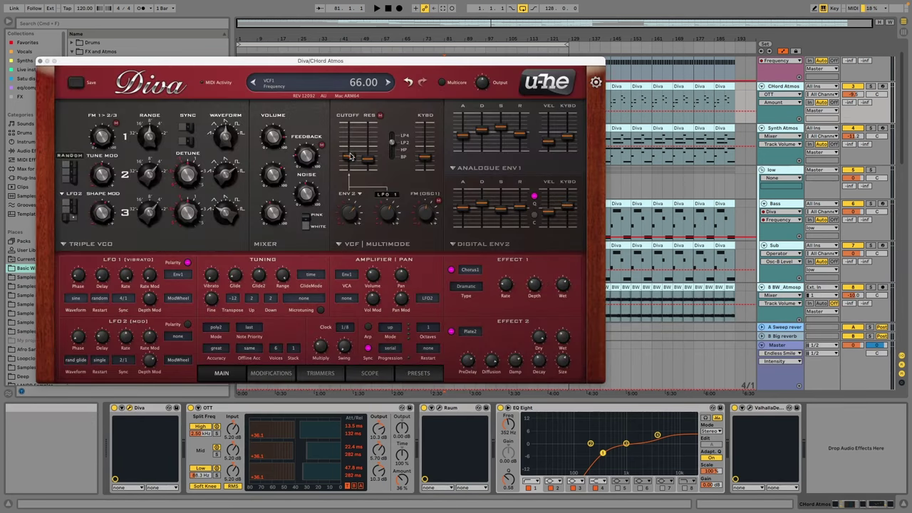
{"action": "left_click", "coordinate": [41, 61]}
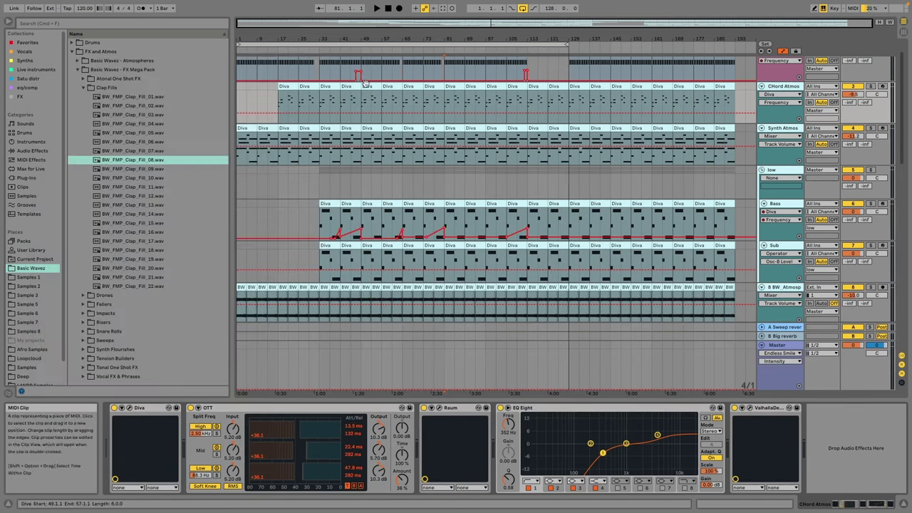
Step: Shape a Frequency ramp on CHord Atmos from bar 65 to about 136 just before bar 81, dropping back at bar 81, and play it
{"action": "left_click", "coordinate": [443, 114]}
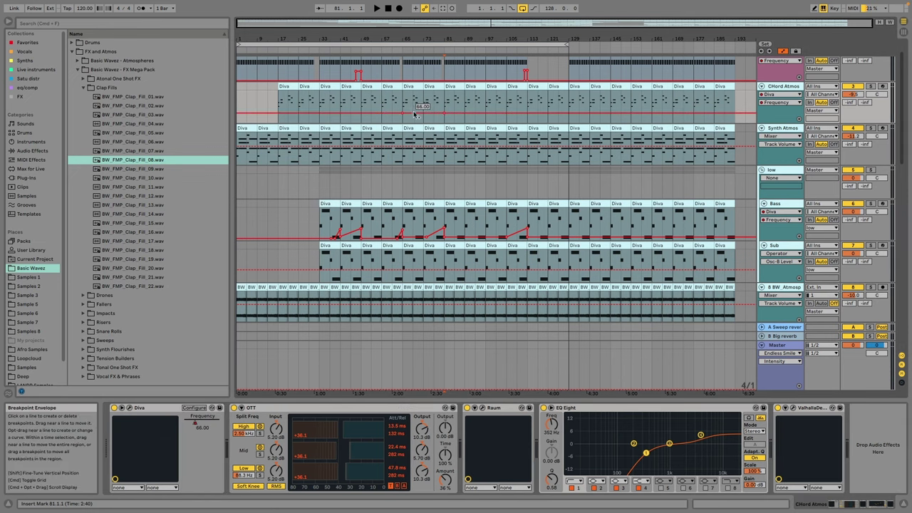
{"action": "left_click_drag", "start_coordinate": [438, 101], "coordinate": [444, 100]}
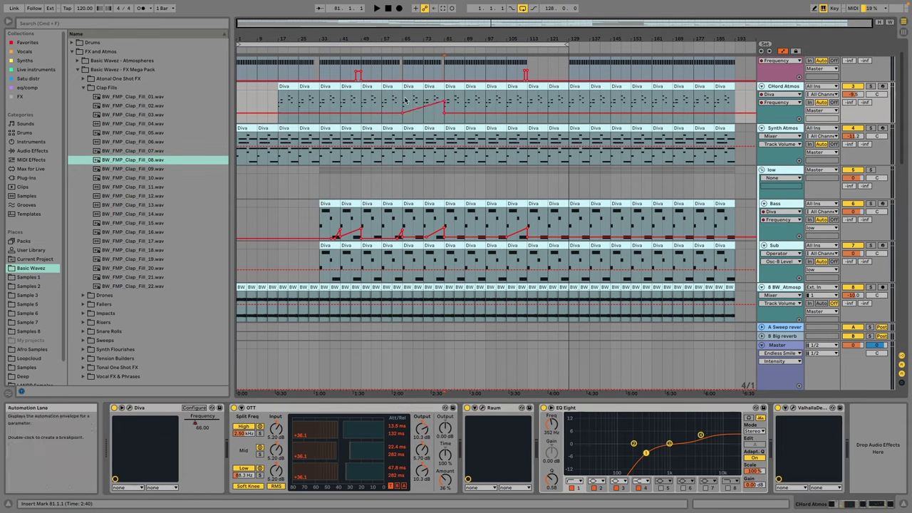
{"action": "key", "text": "space"}
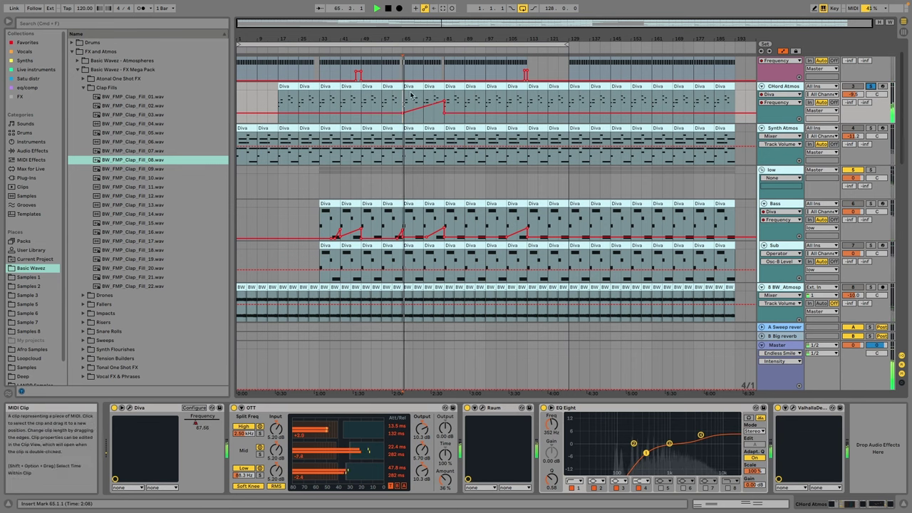
{"action": "mouse_move", "coordinate": [437, 102]}
{"action": "left_mouse_down"}
{"action": "mouse_move", "coordinate": [409, 94]}
{"action": "mouse_move", "coordinate": [438, 94]}
{"action": "left_mouse_up"}
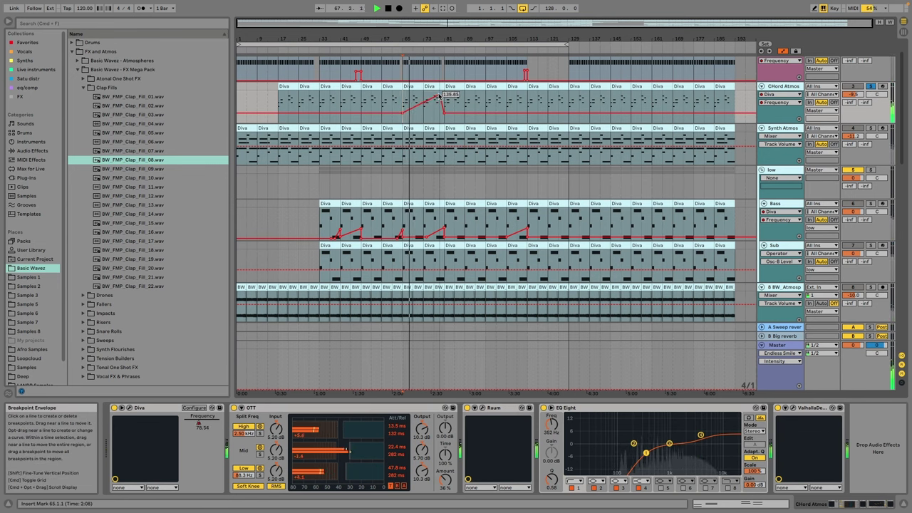
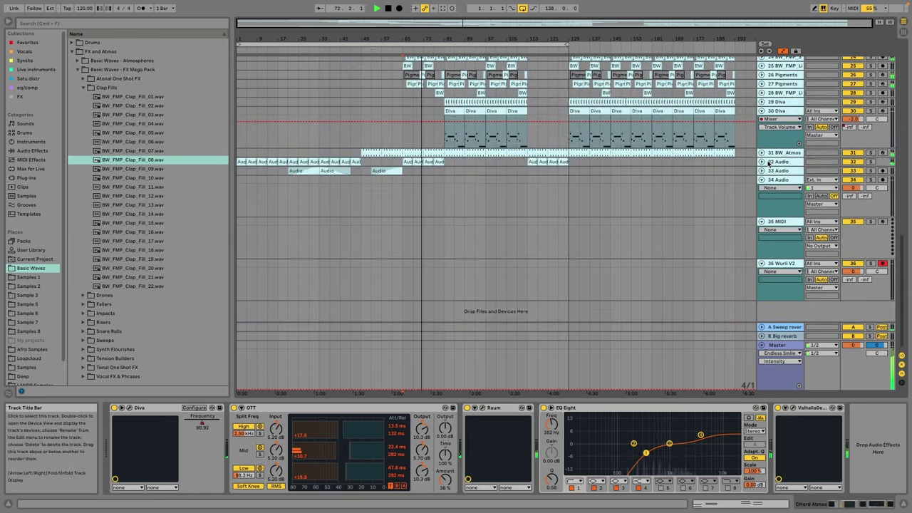
{"action": "left_click", "coordinate": [762, 163]}
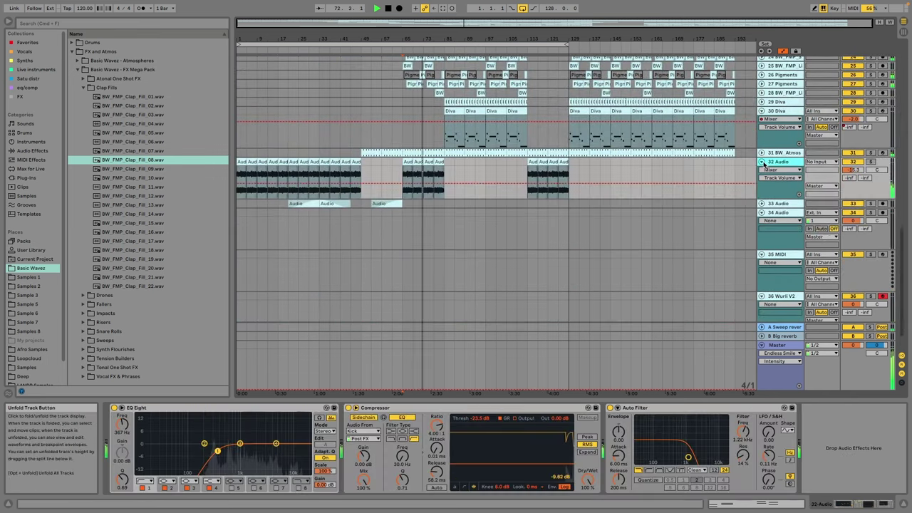
{"action": "left_click", "coordinate": [762, 162]}
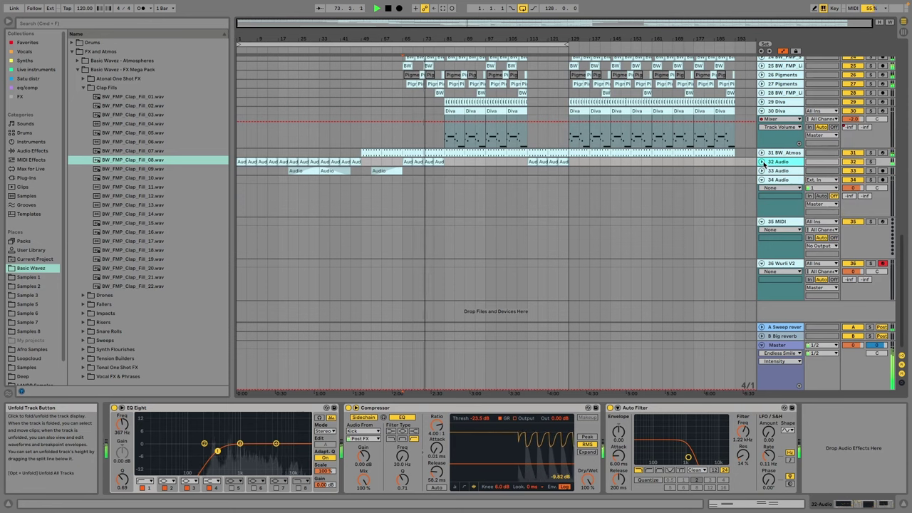
Step: Select audio track 34 and audition samples from the FX Mega Pack's Impacts folder, including D#m_16, C#m_13, Em_21, Em_20 and Em_19
{"action": "left_click", "coordinate": [783, 180]}
{"action": "left_click", "coordinate": [138, 186]}
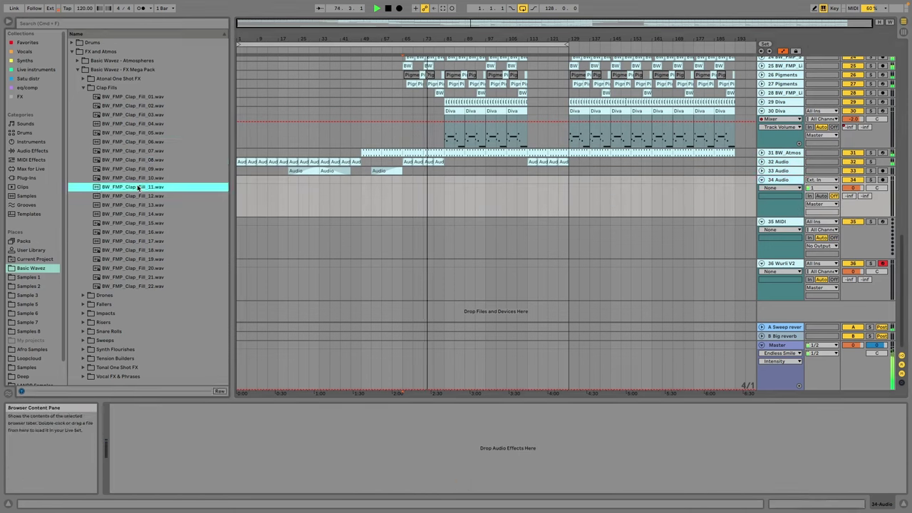
{"action": "left_click", "coordinate": [117, 315]}
{"action": "left_click", "coordinate": [129, 269]}
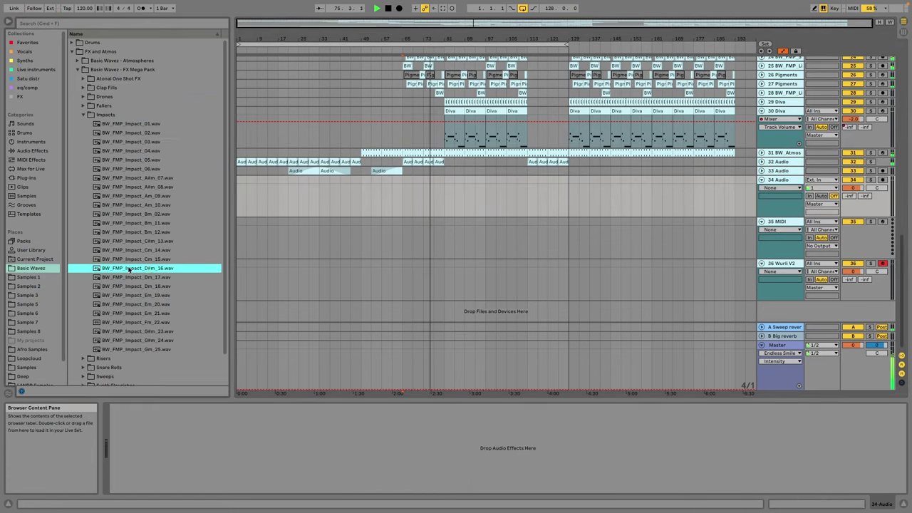
{"action": "left_click", "coordinate": [158, 242]}
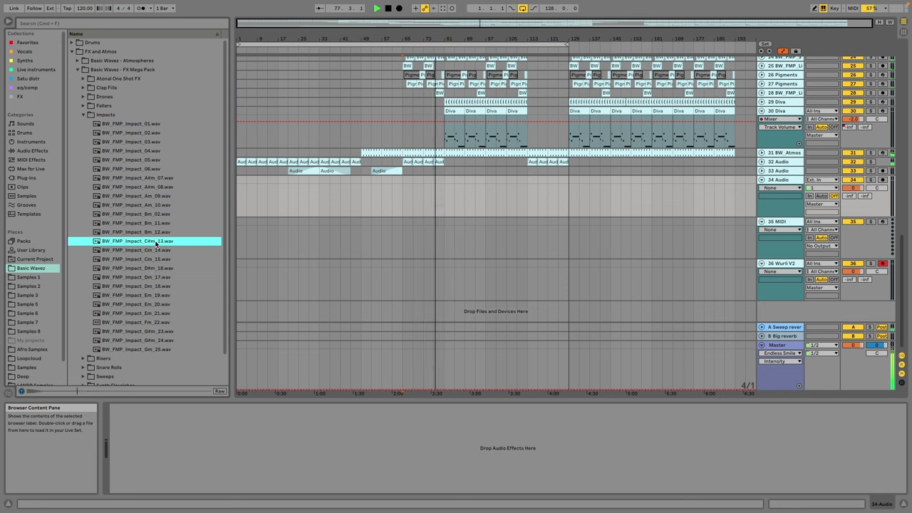
{"action": "left_click", "coordinate": [158, 314]}
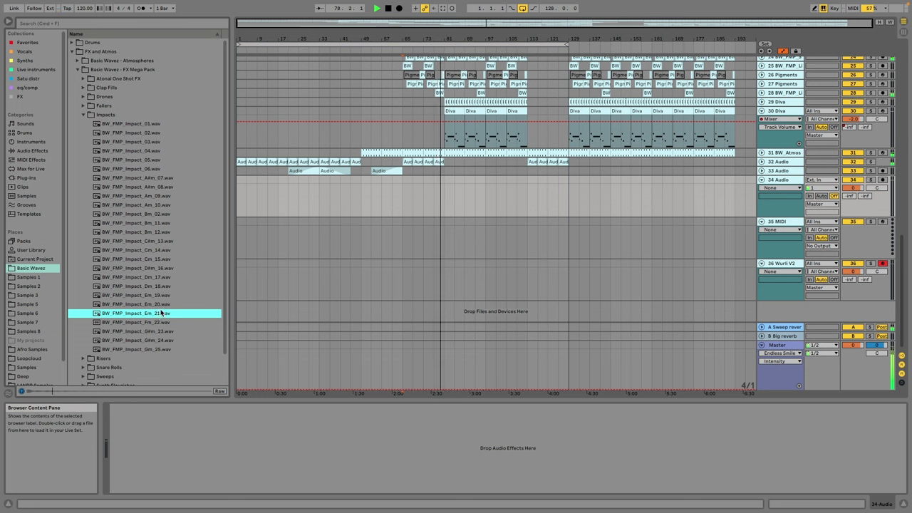
{"action": "left_click", "coordinate": [163, 305]}
{"action": "left_click", "coordinate": [157, 296]}
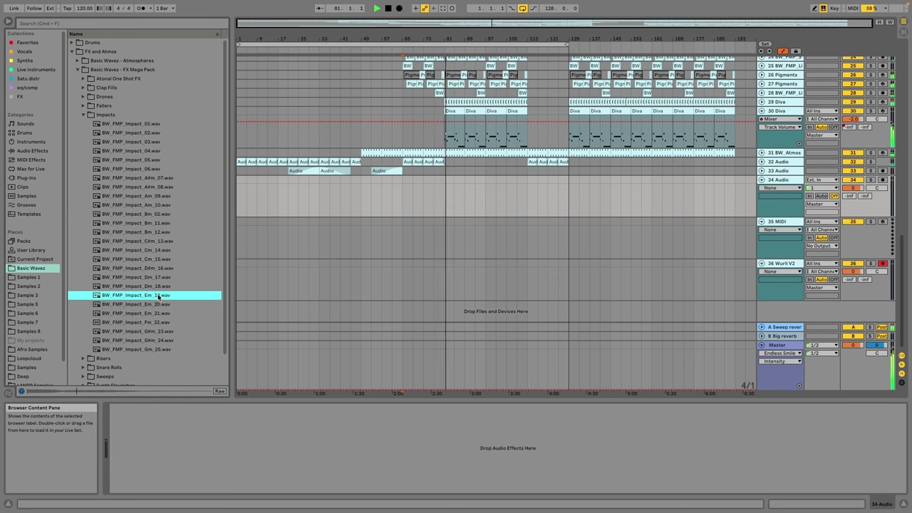
Step: Collapse the FX Mega Pack and FX and Atmos folders in the Basic Wavez library
{"action": "double_click", "coordinate": [129, 70]}
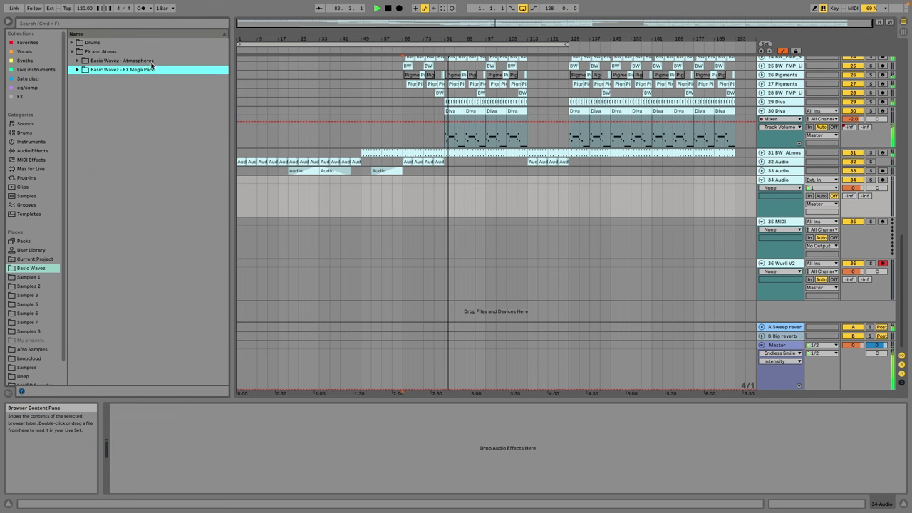
{"action": "double_click", "coordinate": [105, 60]}
{"action": "double_click", "coordinate": [102, 53]}
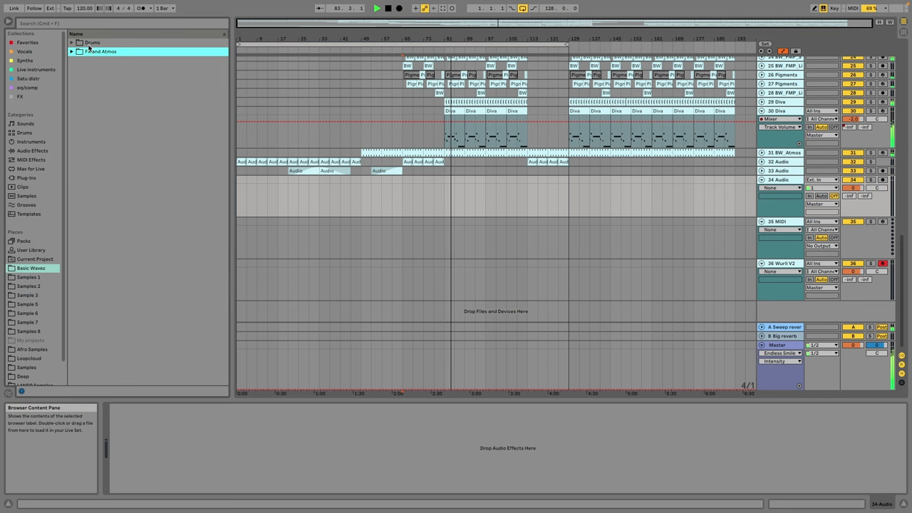
Step: Audition samples in the Favorites collection, place VMT1 ImpactsDownlifter 34.wav on track 35 at bar 113, and fold track 34
{"action": "left_click", "coordinate": [27, 42]}
{"action": "left_click", "coordinate": [116, 296]}
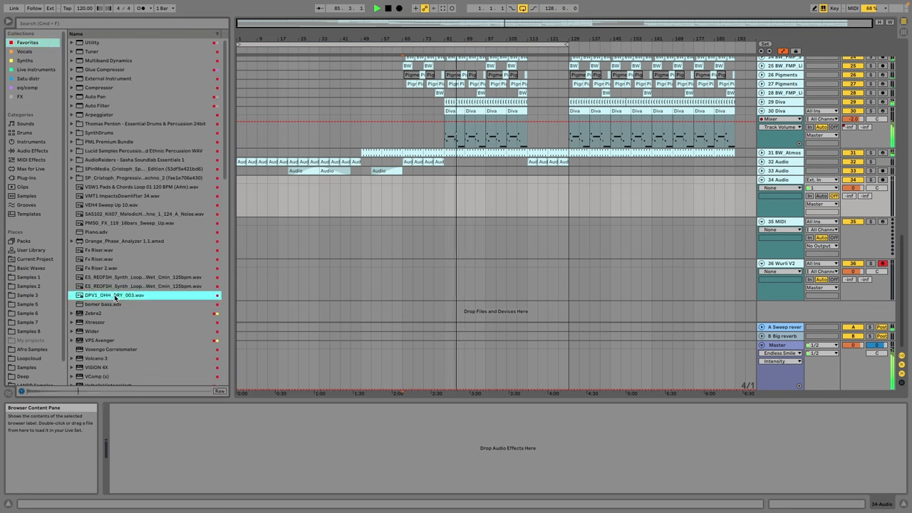
{"action": "left_click", "coordinate": [135, 206]}
{"action": "left_click", "coordinate": [129, 196]}
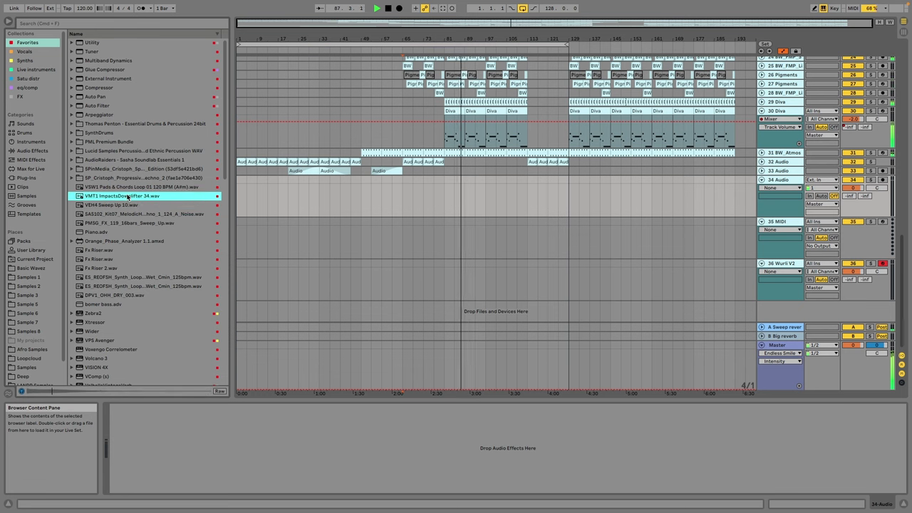
{"action": "left_click_drag", "start_coordinate": [128, 196], "coordinate": [533, 247]}
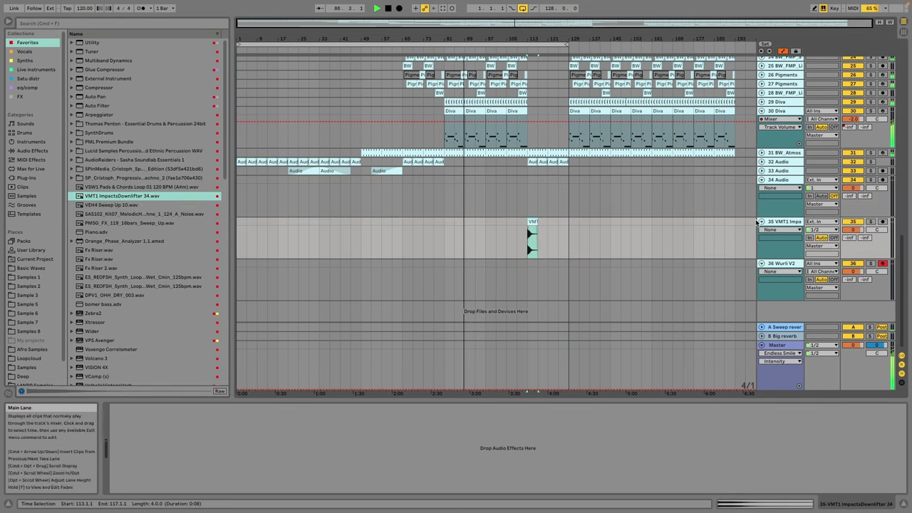
{"action": "left_click_drag", "start_coordinate": [770, 216], "coordinate": [772, 181]}
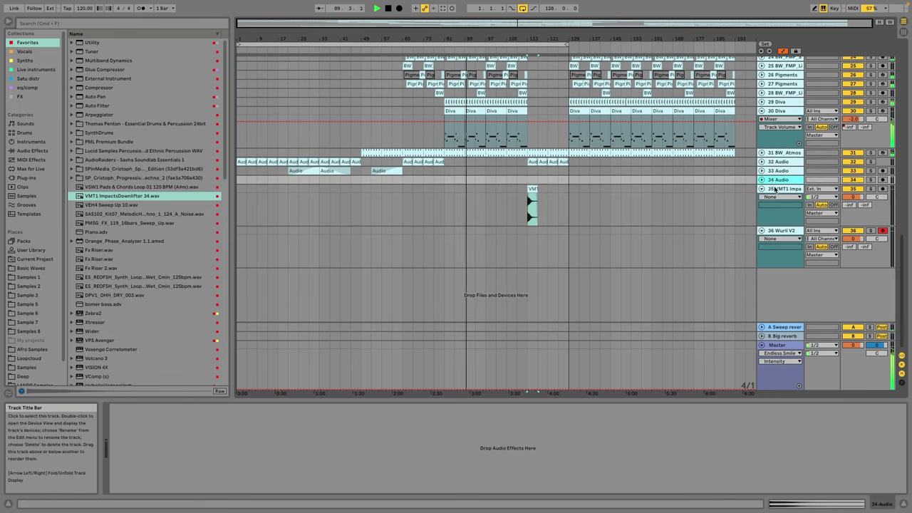
Step: Move the VMT1 Impacts track above the empty audio track and audition Favorites samples such as VEH4 Sweep Up 10.wav and Fx Riser 2.wav
{"action": "left_click_drag", "start_coordinate": [775, 189], "coordinate": [777, 173]}
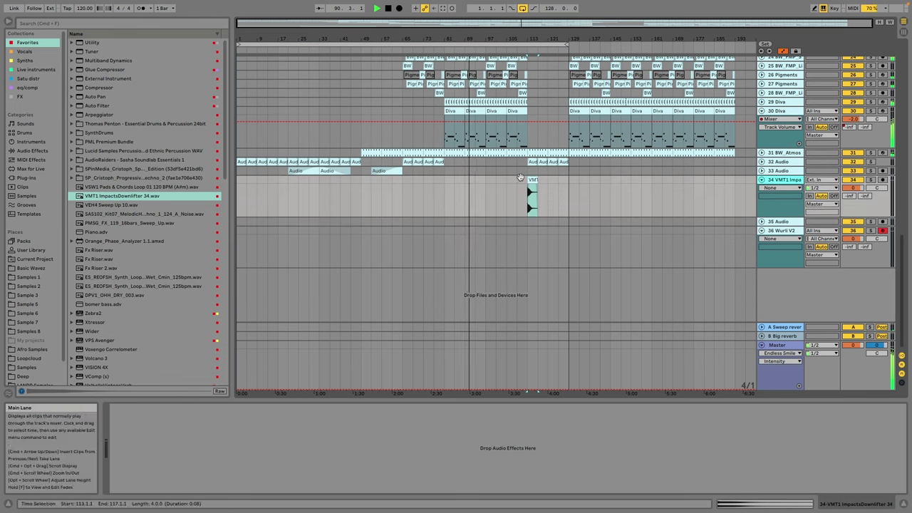
{"action": "left_click", "coordinate": [156, 205]}
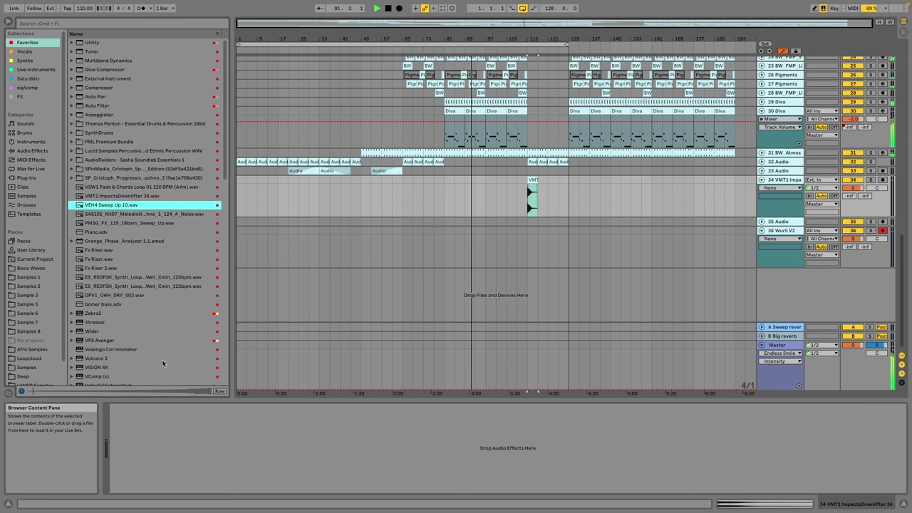
{"action": "left_click", "coordinate": [135, 223]}
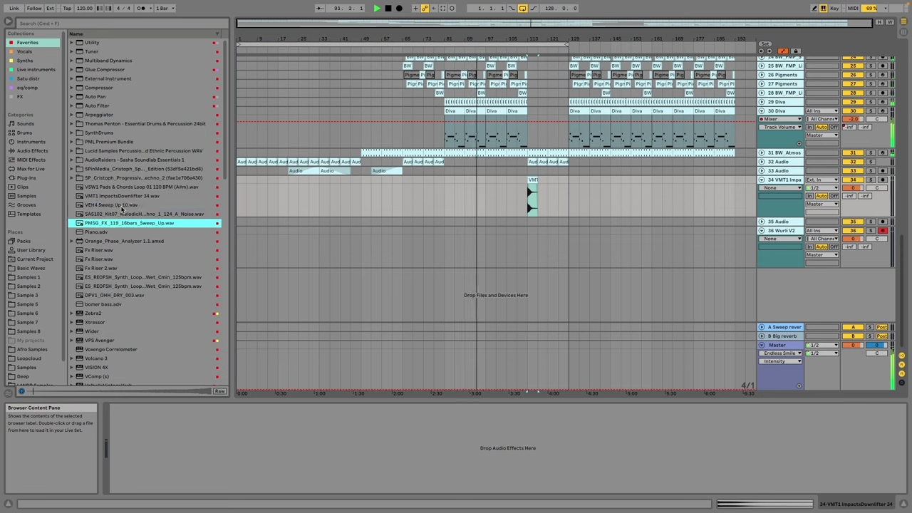
{"action": "left_click", "coordinate": [124, 206]}
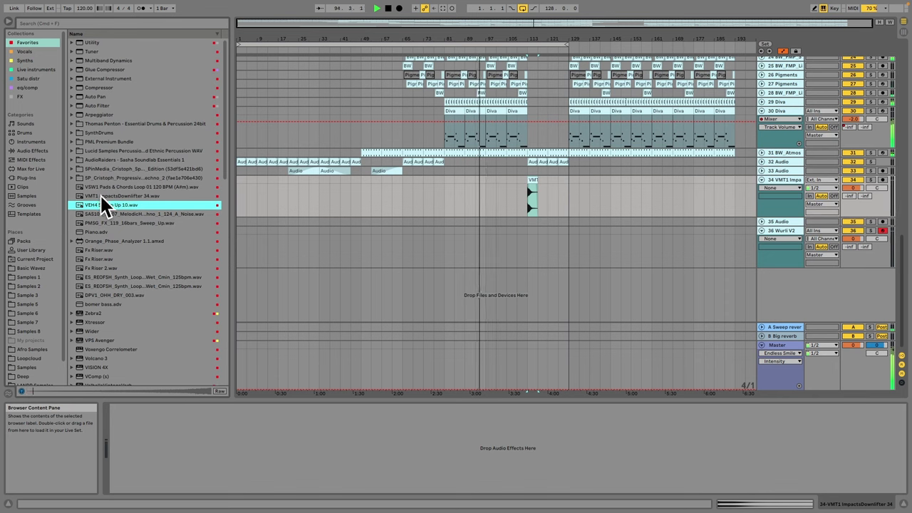
{"action": "left_click", "coordinate": [106, 260]}
{"action": "left_click", "coordinate": [103, 268]}
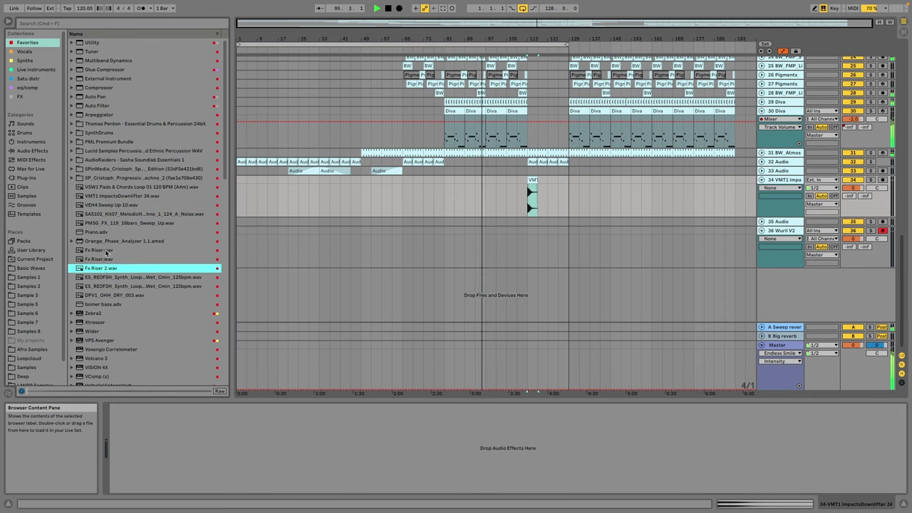
{"action": "left_click", "coordinate": [106, 250]}
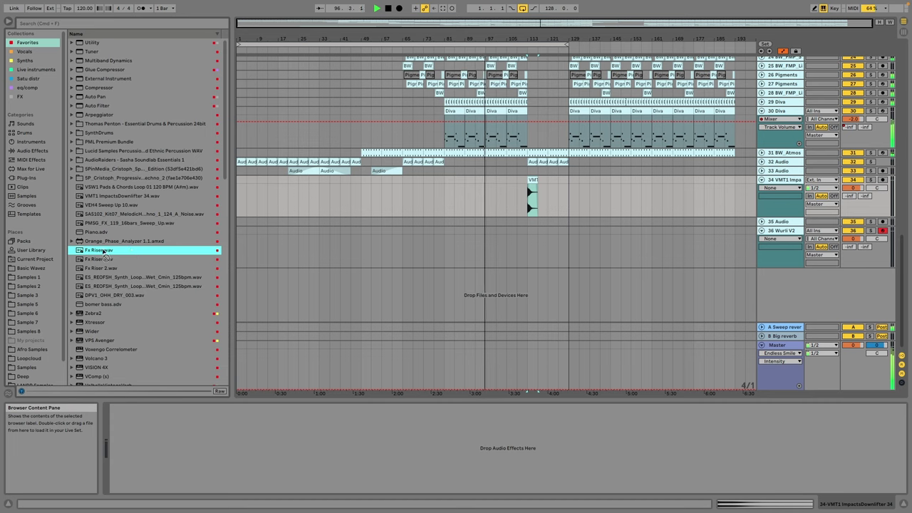
Step: Open the Bass clip at bar 97 and repeat the Sub clip from bar 97 along its track up to bar 201
{"action": "scroll", "coordinate": [584, 145], "scroll_direction": "up", "scroll_amount": 3}
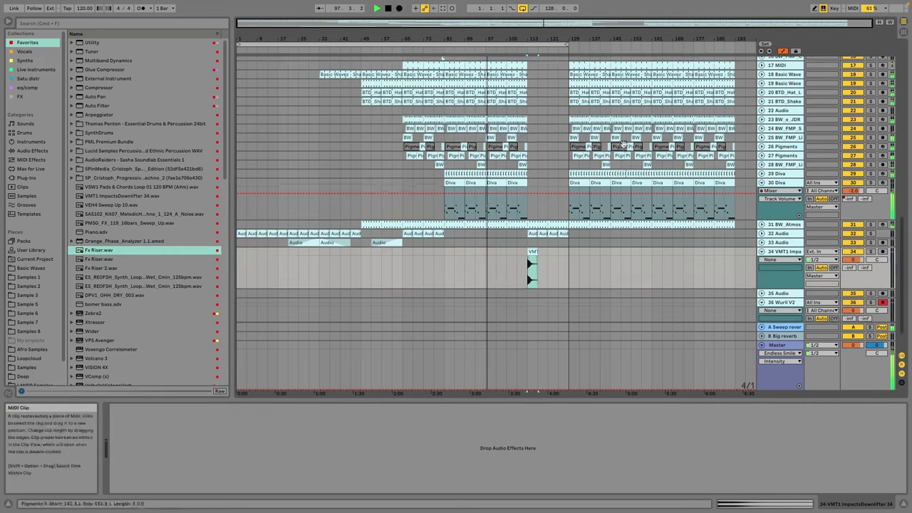
{"action": "scroll", "coordinate": [490, 156], "scroll_direction": "up", "scroll_amount": 10}
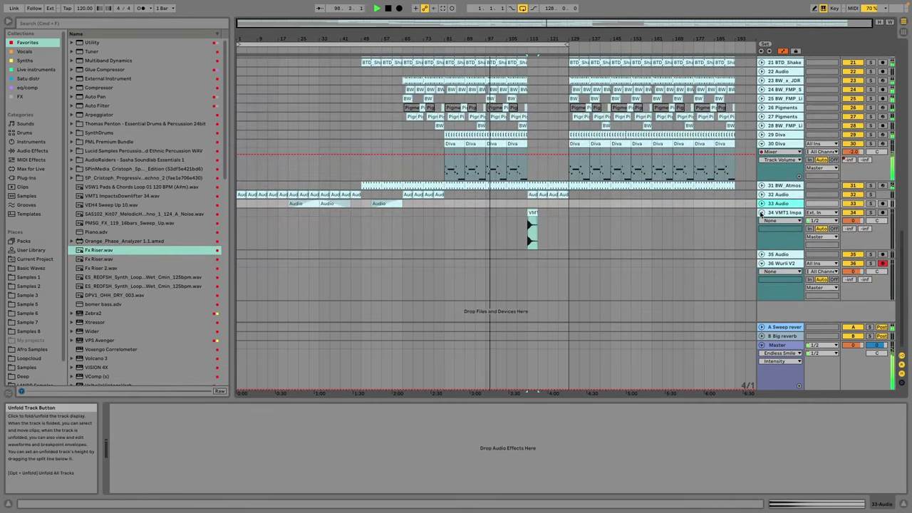
{"action": "scroll", "coordinate": [491, 156], "scroll_direction": "up", "scroll_amount": 5}
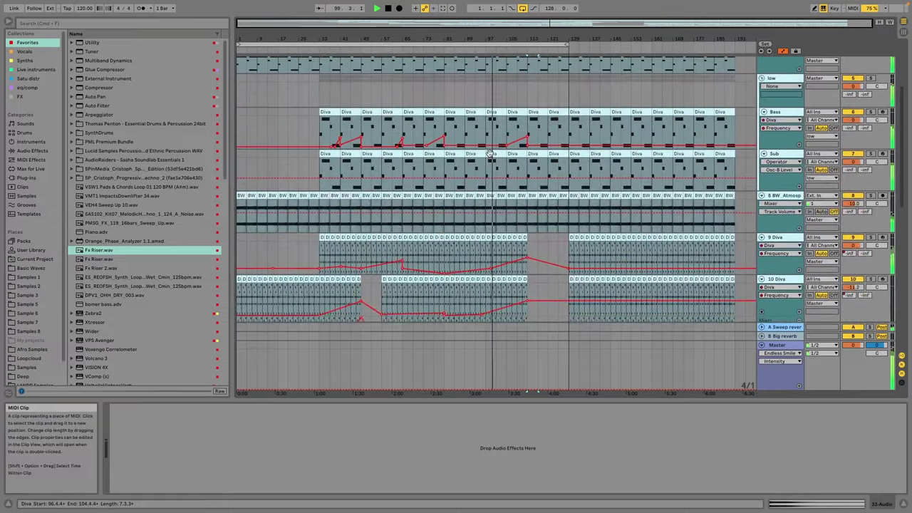
{"action": "left_click", "coordinate": [497, 112]}
{"action": "double_click", "coordinate": [497, 113]}
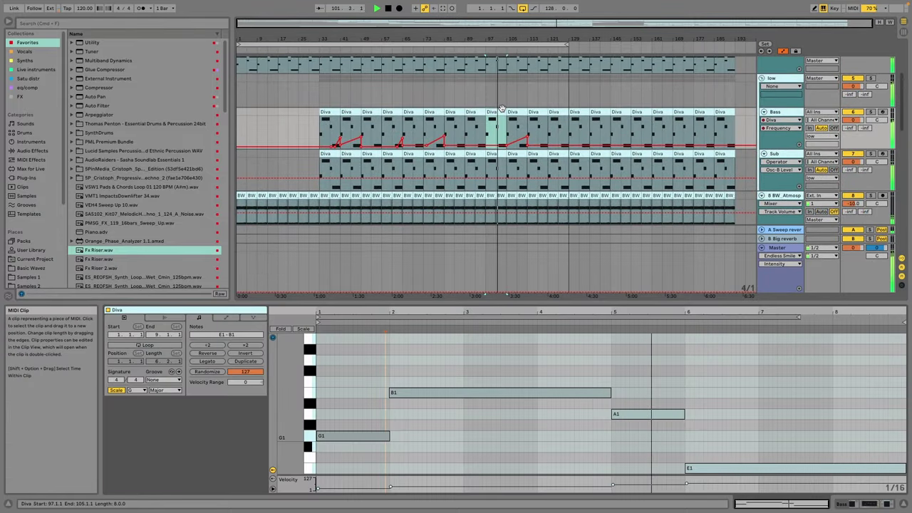
{"action": "left_click", "coordinate": [499, 155]}
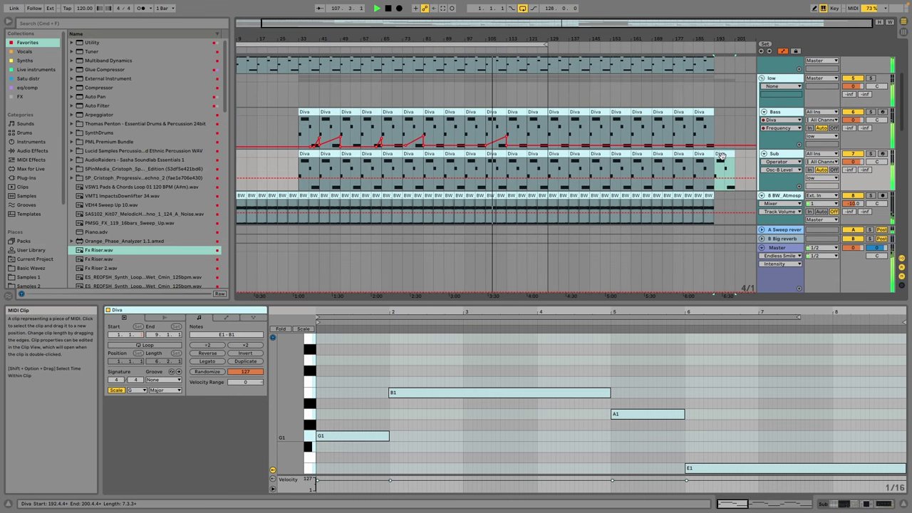
Step: Delete the Sub and Bass clips between bars 113 and 129 and set the Bass track volume to -1.0 dB
{"action": "left_click_drag", "start_coordinate": [508, 168], "coordinate": [550, 164]}
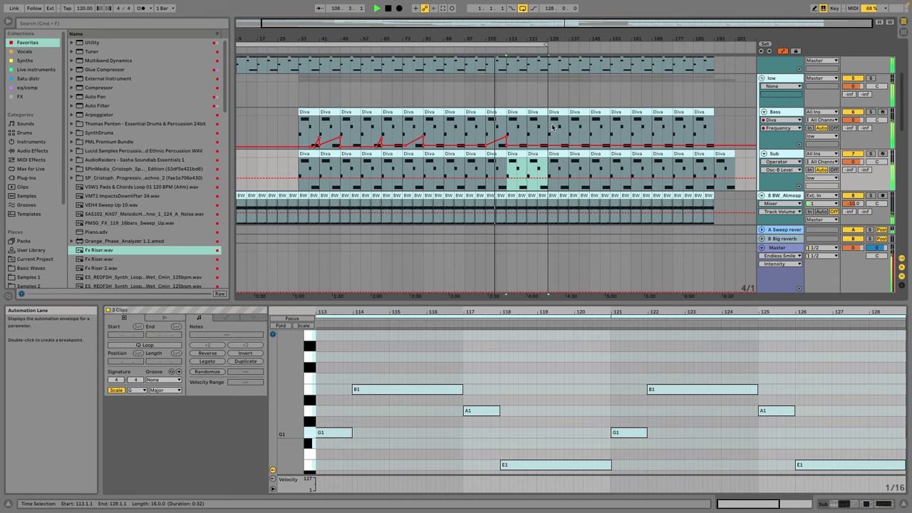
{"action": "key", "text": "Delete"}
{"action": "left_click_drag", "start_coordinate": [549, 129], "coordinate": [507, 119]}
{"action": "key", "text": "Delete"}
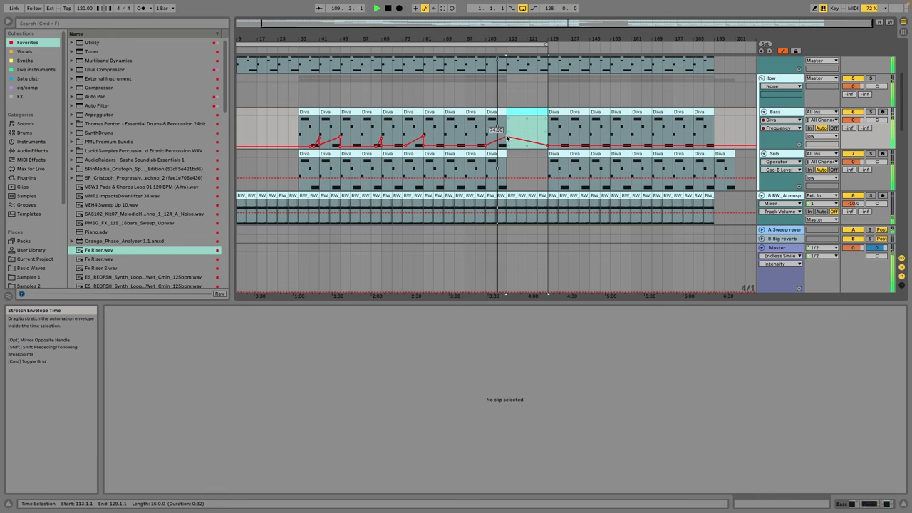
{"action": "left_click_drag", "start_coordinate": [853, 119], "coordinate": [850, 125]}
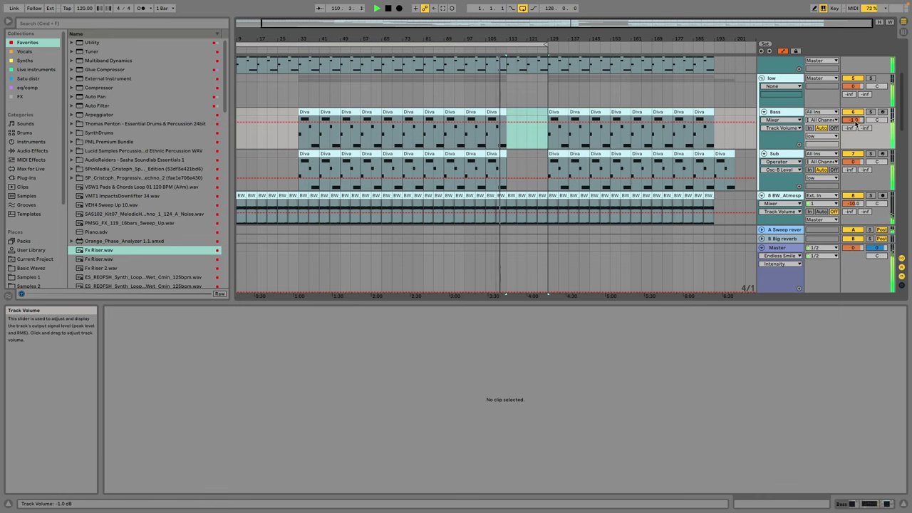
Step: Review the tracks around the break, unfold audio track 32 and select its clips from bar 113 to bar 129
{"action": "scroll", "coordinate": [535, 112], "scroll_direction": "left", "scroll_amount": 1}
{"action": "scroll", "coordinate": [531, 107], "scroll_direction": "up", "scroll_amount": 3}
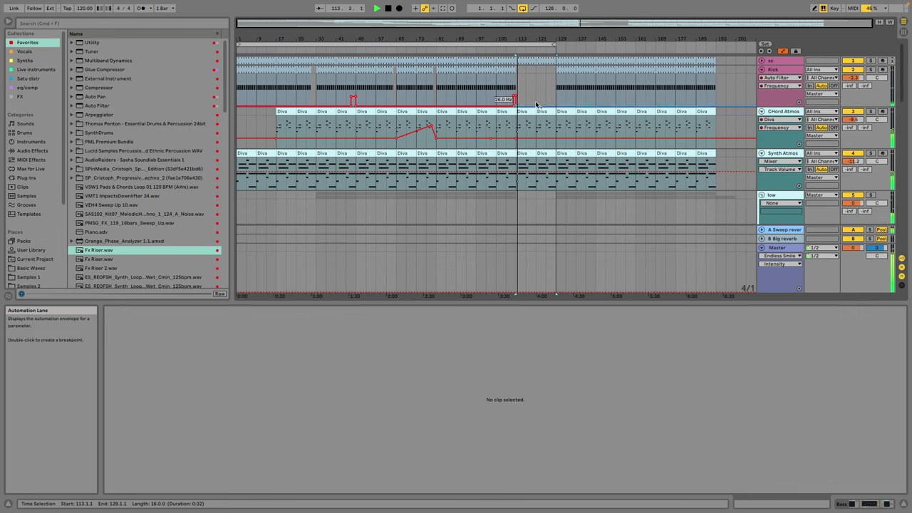
{"action": "scroll", "coordinate": [538, 132], "scroll_direction": "down", "scroll_amount": 15}
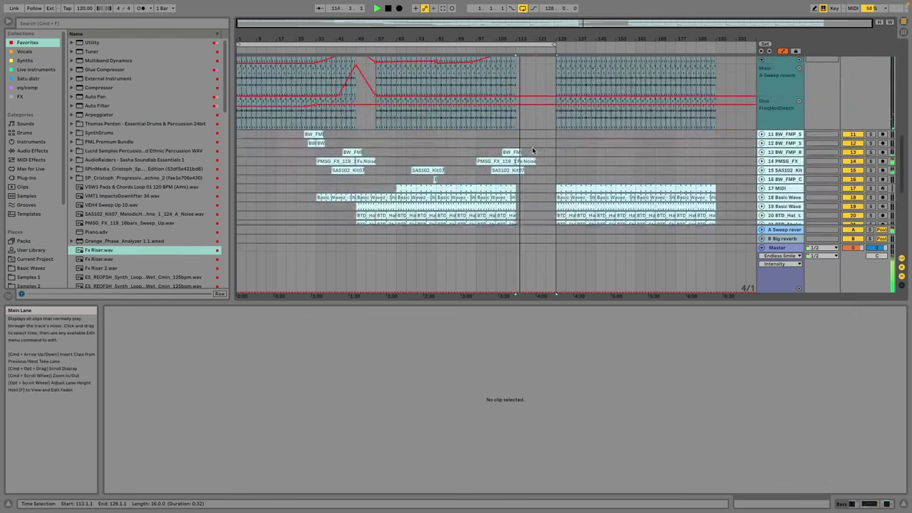
{"action": "left_click", "coordinate": [546, 140]}
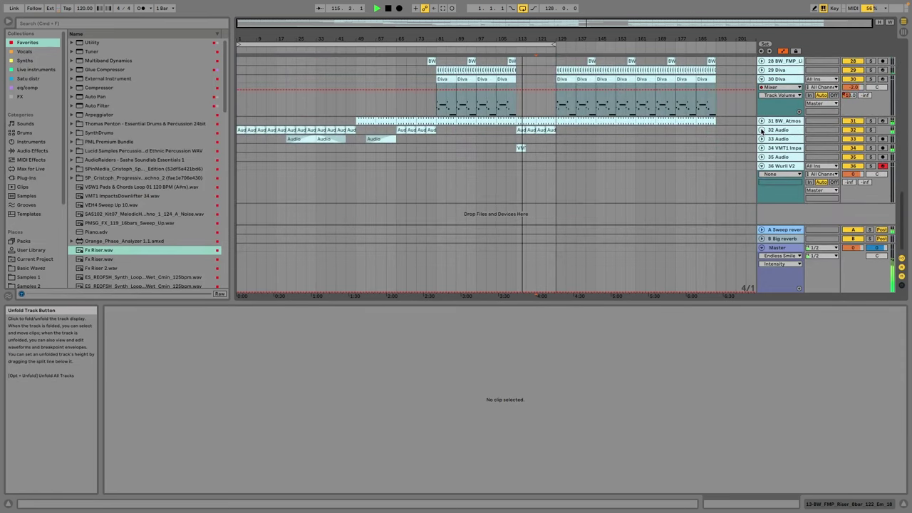
{"action": "left_click", "coordinate": [762, 130]}
{"action": "left_click_drag", "start_coordinate": [560, 132], "coordinate": [526, 132]}
{"action": "left_click", "coordinate": [526, 131], "text": "shift"}
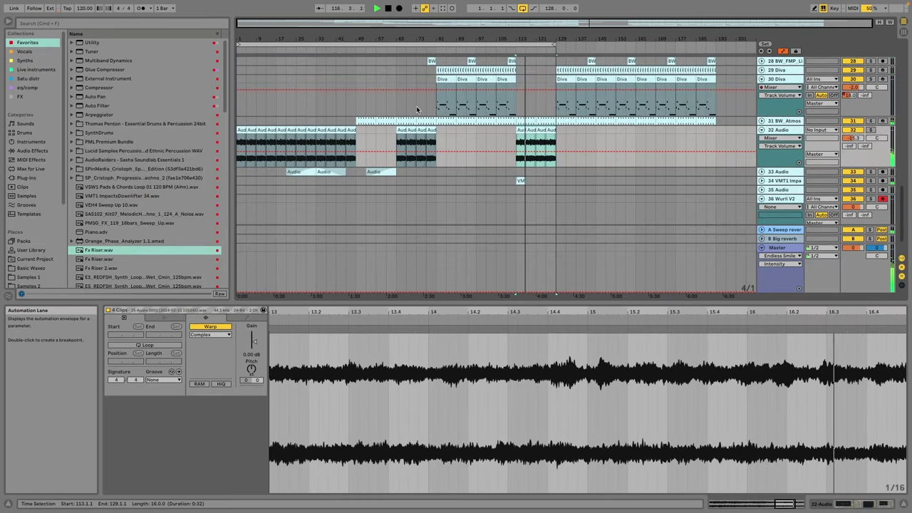
Step: Unfold track 31 and check the clips starting at bar 129, selecting the drum and synth layers and the Kick
{"action": "left_click", "coordinate": [340, 110]}
{"action": "scroll", "coordinate": [340, 111], "scroll_direction": "up", "scroll_amount": 4}
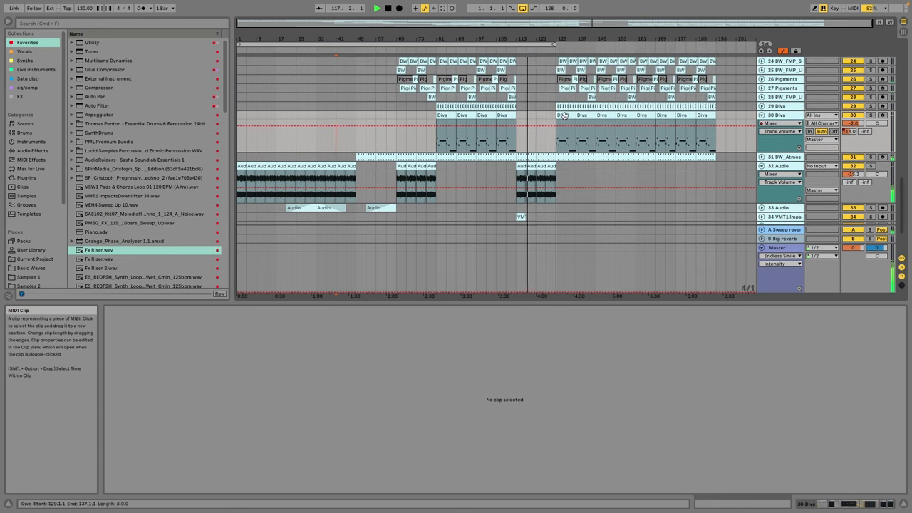
{"action": "left_click", "coordinate": [761, 157]}
{"action": "left_click_drag", "start_coordinate": [558, 145], "coordinate": [596, 84]}
{"action": "scroll", "coordinate": [583, 108], "scroll_direction": "up", "scroll_amount": 3}
{"action": "scroll", "coordinate": [583, 109], "scroll_direction": "up", "scroll_amount": 10}
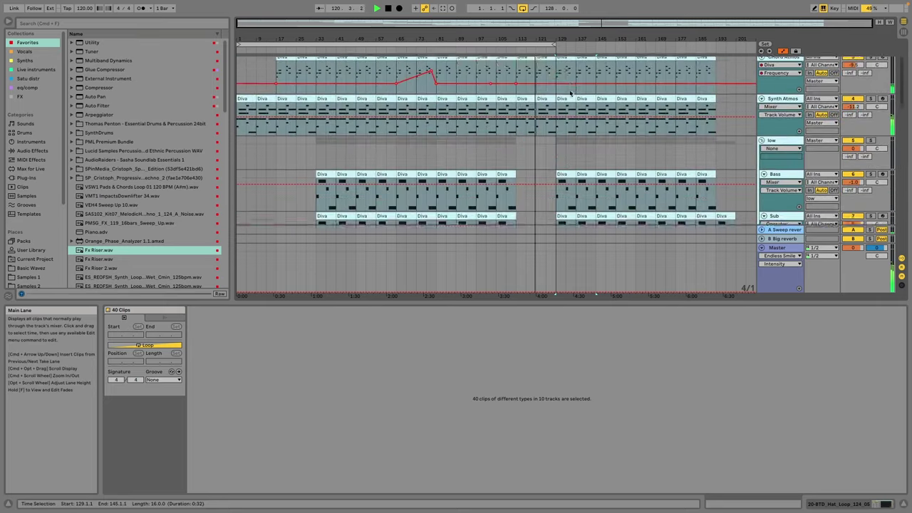
{"action": "mouse_move", "coordinate": [561, 70]}
{"action": "left_mouse_down"}
{"action": "mouse_move", "coordinate": [547, 74]}
{"action": "mouse_move", "coordinate": [566, 74]}
{"action": "left_mouse_up"}
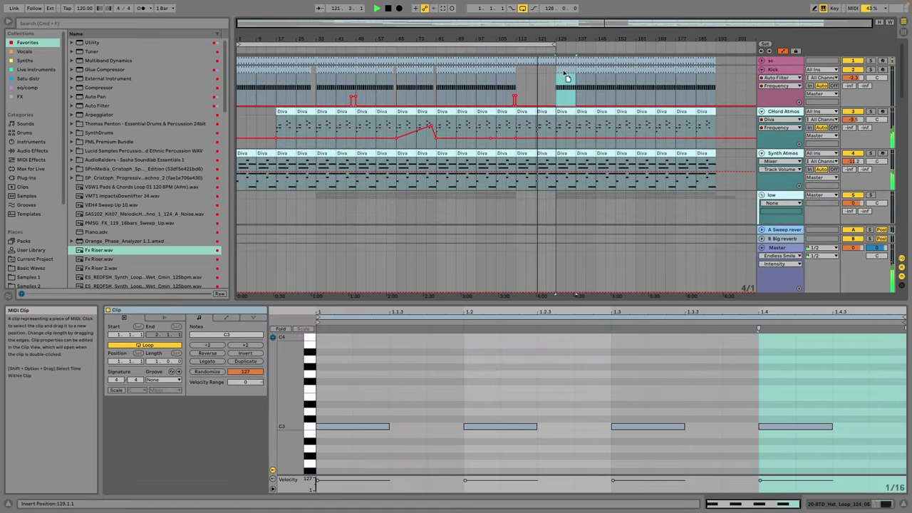
{"action": "scroll", "coordinate": [566, 81], "scroll_direction": "down", "scroll_amount": 8}
{"action": "scroll", "coordinate": [561, 142], "scroll_direction": "up", "scroll_amount": 10}
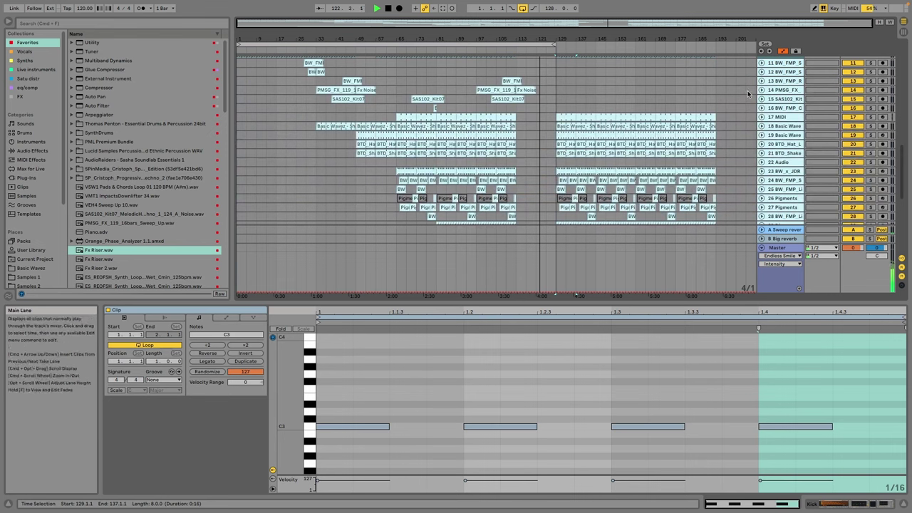
Step: On track 14, automate the A-Sweep reverb send up to 0 dB over bars 113–121 and 49–57, falling back by bar 81
{"action": "left_click_drag", "start_coordinate": [537, 91], "coordinate": [549, 91]}
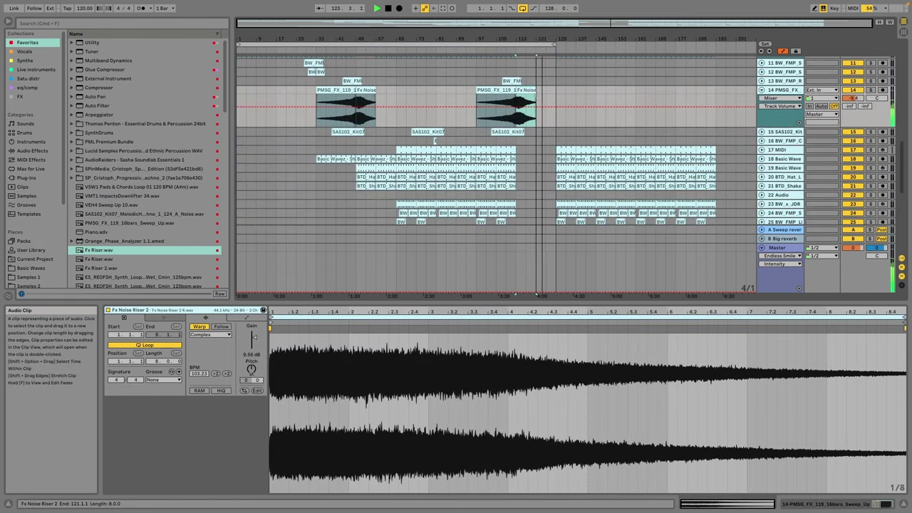
{"action": "left_click", "coordinate": [849, 106]}
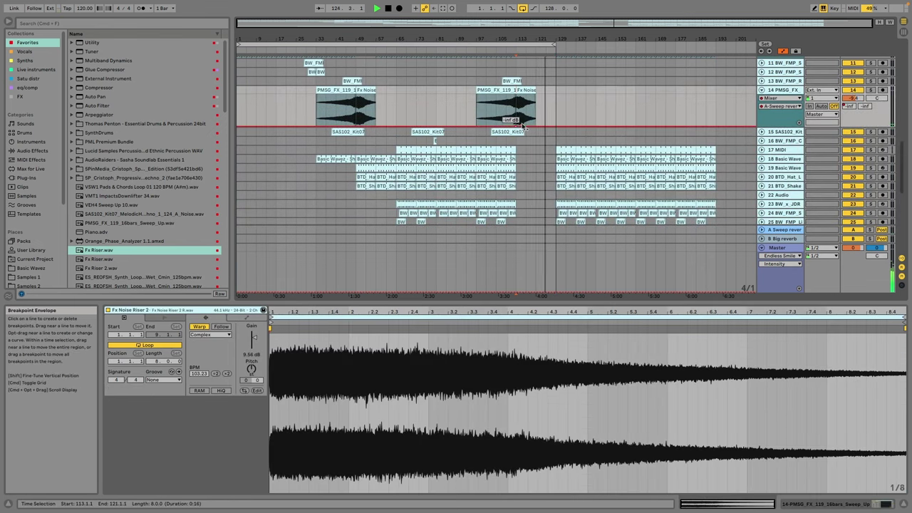
{"action": "left_click_drag", "start_coordinate": [536, 126], "coordinate": [536, 94]}
{"action": "left_click_drag", "start_coordinate": [355, 126], "coordinate": [436, 126]}
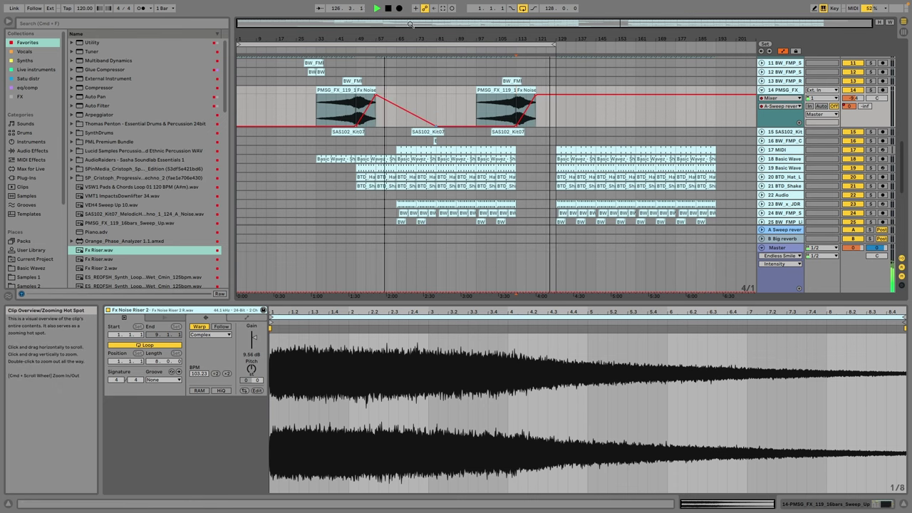
Step: Play the arrangement from bar 25 and open the Live Set's save dialog, closing it without saving
{"action": "left_click", "coordinate": [297, 91]}
{"action": "scroll", "coordinate": [297, 92], "scroll_direction": "up", "scroll_amount": 10}
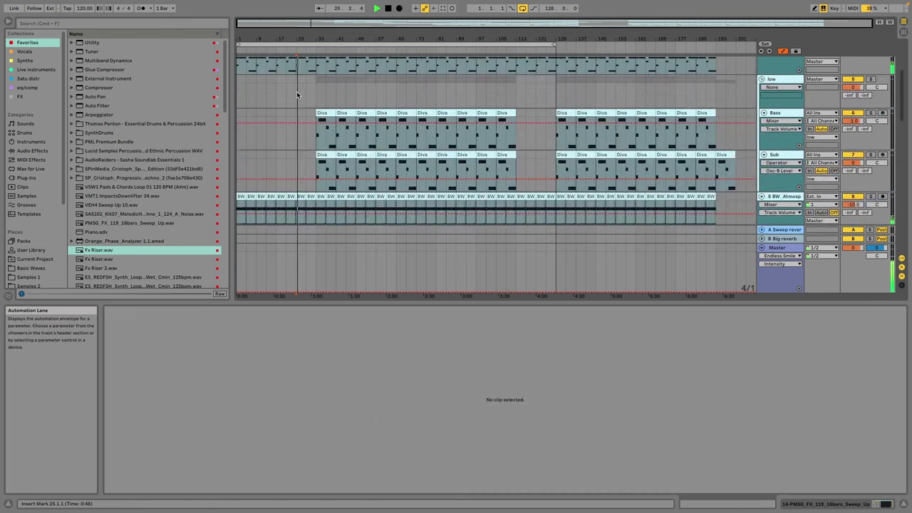
{"action": "key", "text": "super+s"}
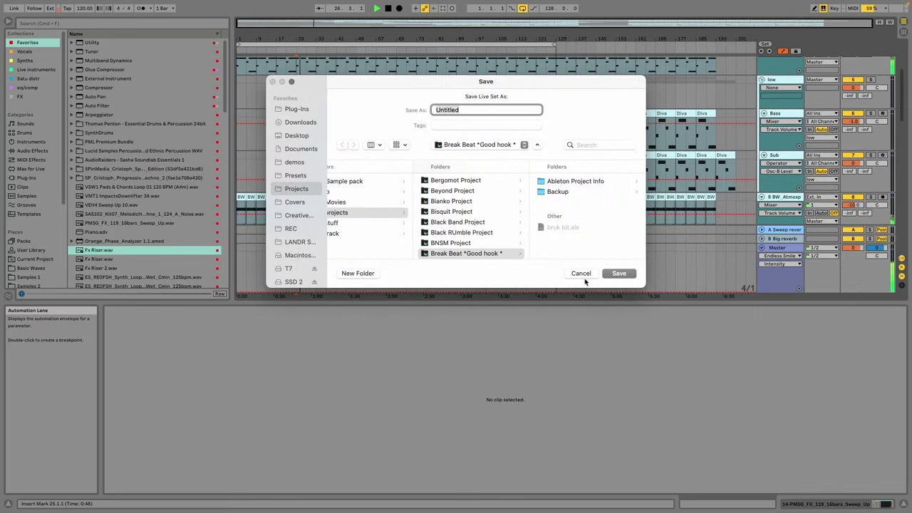
{"action": "left_click", "coordinate": [581, 274]}
Step: Fold audio tracks 32, 31 and 14 and the Diva tracks 10 and 9 in the arrangement
{"action": "scroll", "coordinate": [469, 149], "scroll_direction": "down", "scroll_amount": 10}
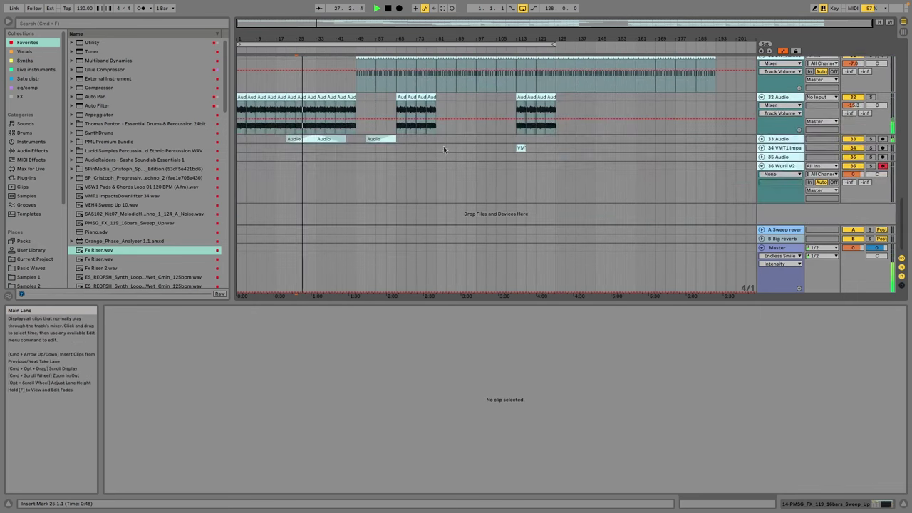
{"action": "left_click", "coordinate": [469, 148]}
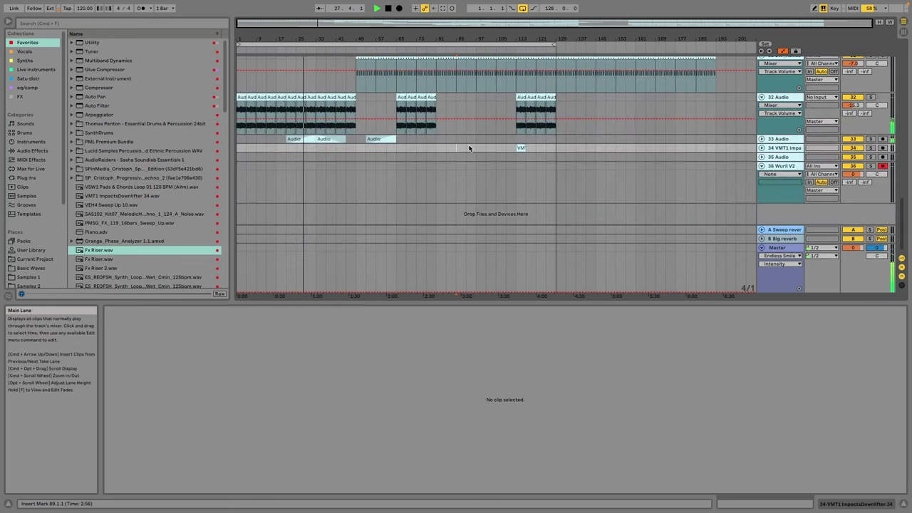
{"action": "left_click", "coordinate": [761, 96]}
{"action": "scroll", "coordinate": [762, 114], "scroll_direction": "up", "scroll_amount": 5}
{"action": "scroll", "coordinate": [762, 121], "scroll_direction": "up", "scroll_amount": 10}
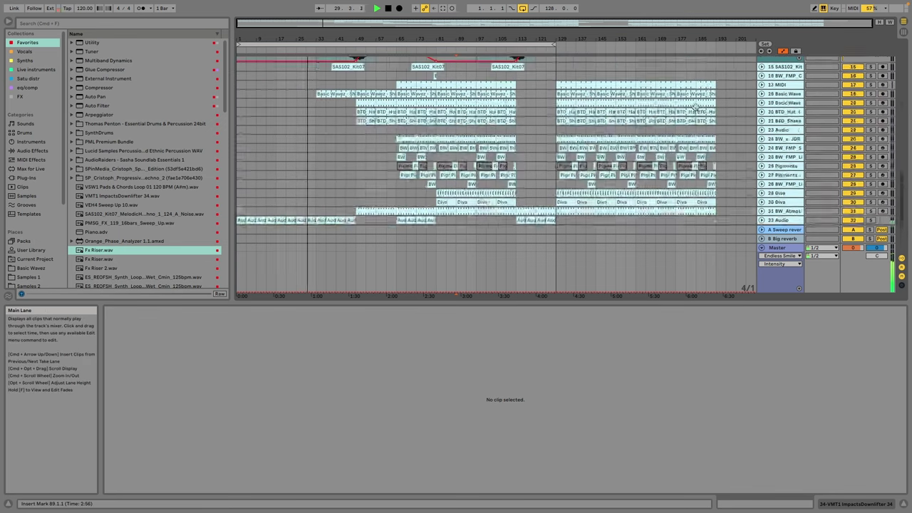
{"action": "left_click", "coordinate": [761, 99]}
{"action": "scroll", "coordinate": [762, 100], "scroll_direction": "up", "scroll_amount": 5}
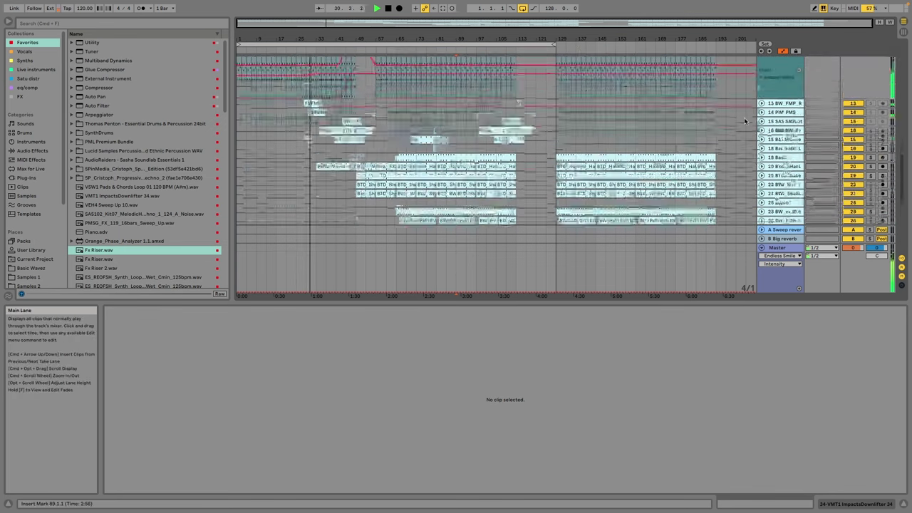
{"action": "left_click", "coordinate": [762, 105]}
{"action": "left_click", "coordinate": [761, 62]}
Step: Fold track 8 BW_Atmosp, Sub, the low group, Synth Atmos and CHord Atmos
{"action": "scroll", "coordinate": [763, 93], "scroll_direction": "up", "scroll_amount": 2}
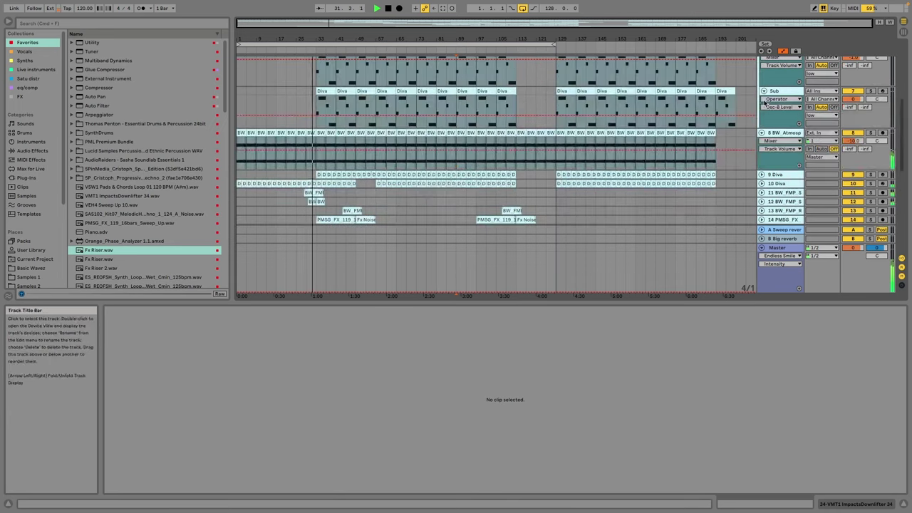
{"action": "left_click", "coordinate": [762, 100]}
{"action": "left_click", "coordinate": [762, 100]}
{"action": "scroll", "coordinate": [763, 101], "scroll_direction": "up", "scroll_amount": 3}
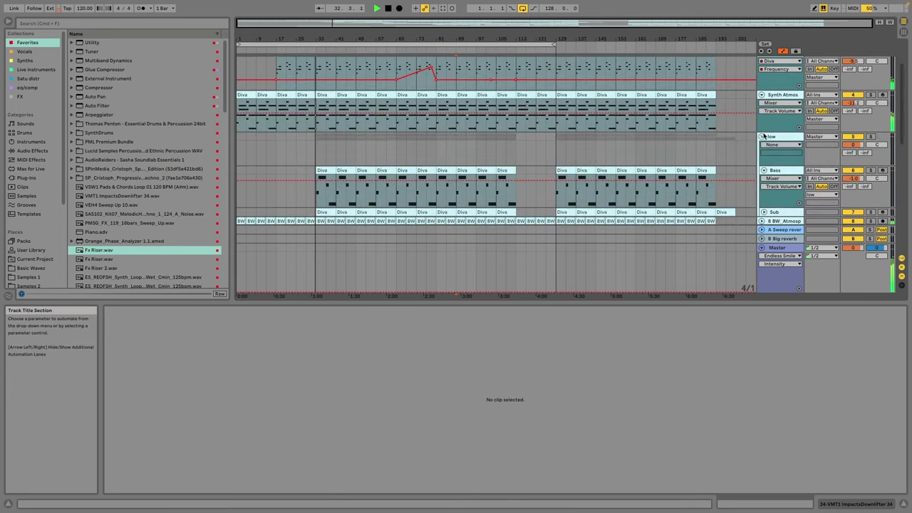
{"action": "left_click", "coordinate": [764, 136]}
{"action": "left_click", "coordinate": [762, 95]}
{"action": "scroll", "coordinate": [765, 96], "scroll_direction": "up", "scroll_amount": 3}
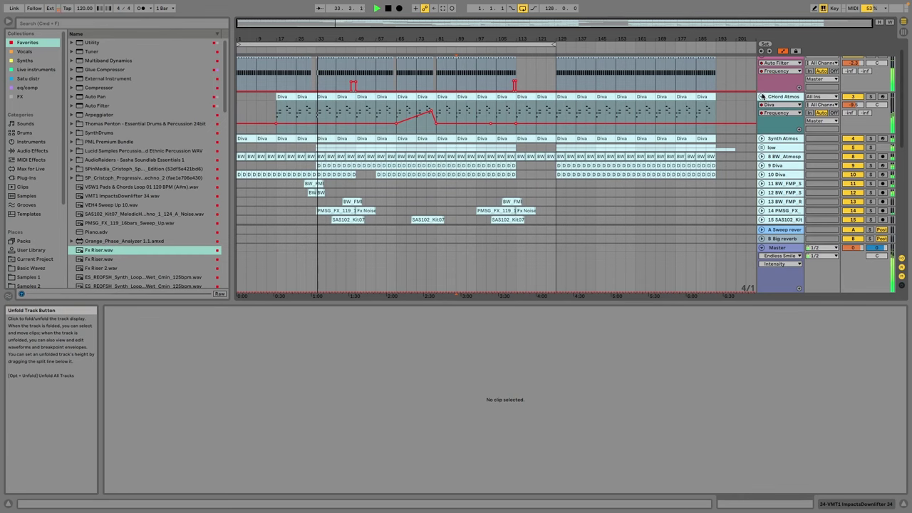
{"action": "left_click", "coordinate": [762, 95]}
{"action": "scroll", "coordinate": [763, 85], "scroll_direction": "up", "scroll_amount": 2}
{"action": "scroll", "coordinate": [438, 135], "scroll_direction": "down", "scroll_amount": 10}
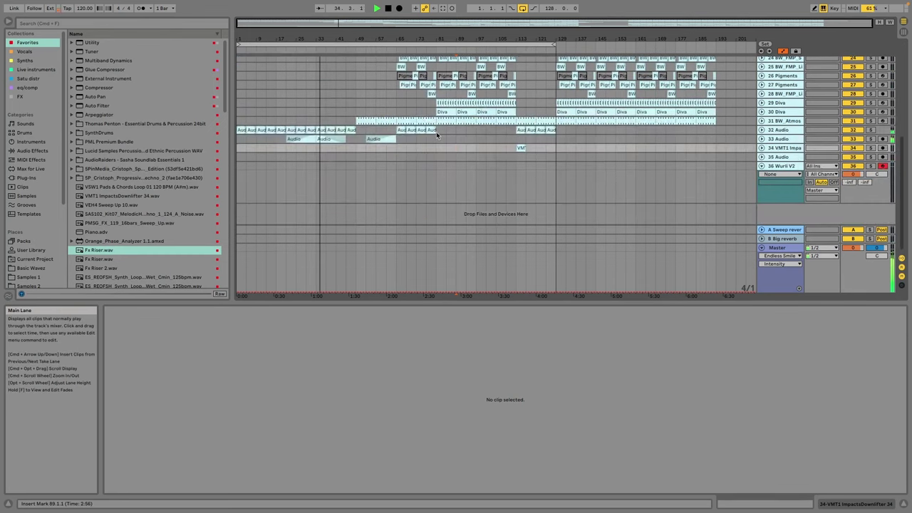
Step: Open the Sweeps folder of the Basic Wavez - FX Mega Pack inside the FX and Atmos samples
{"action": "left_click", "coordinate": [363, 161]}
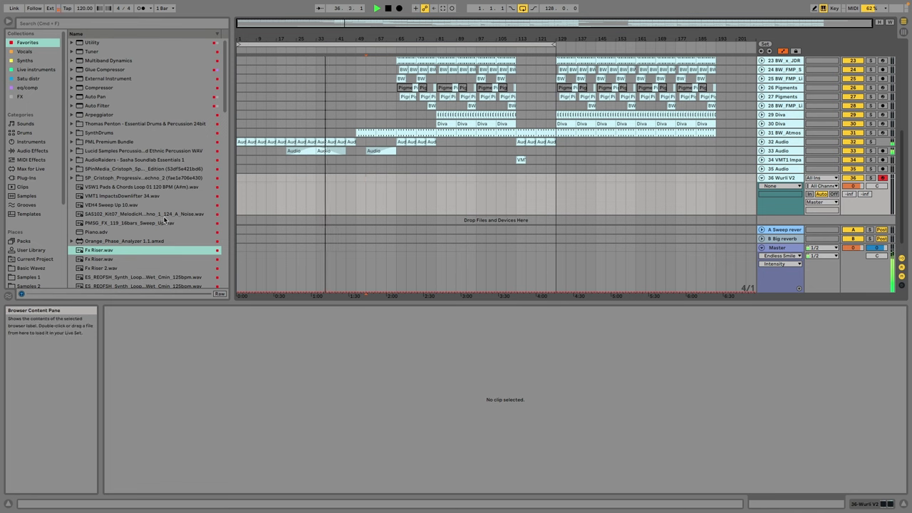
{"action": "left_click", "coordinate": [19, 268]}
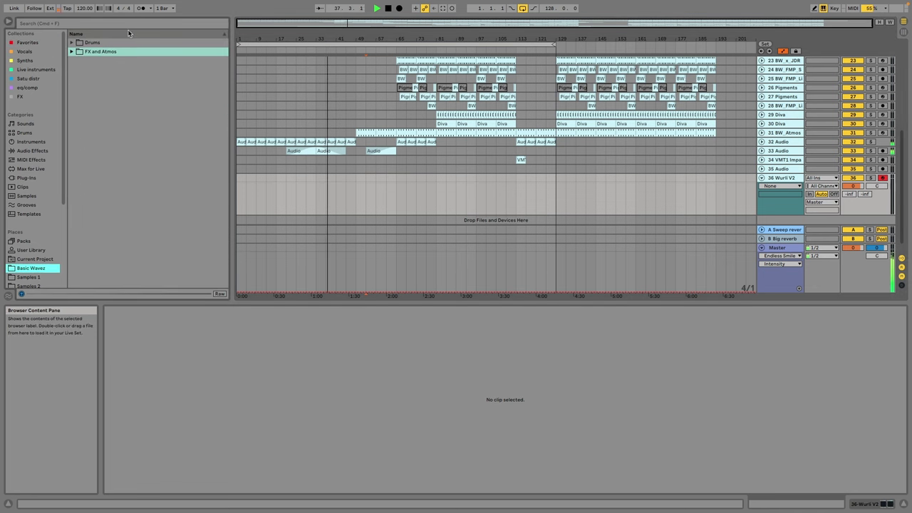
{"action": "left_click", "coordinate": [94, 52]}
{"action": "left_click", "coordinate": [116, 62]}
{"action": "double_click", "coordinate": [114, 70]}
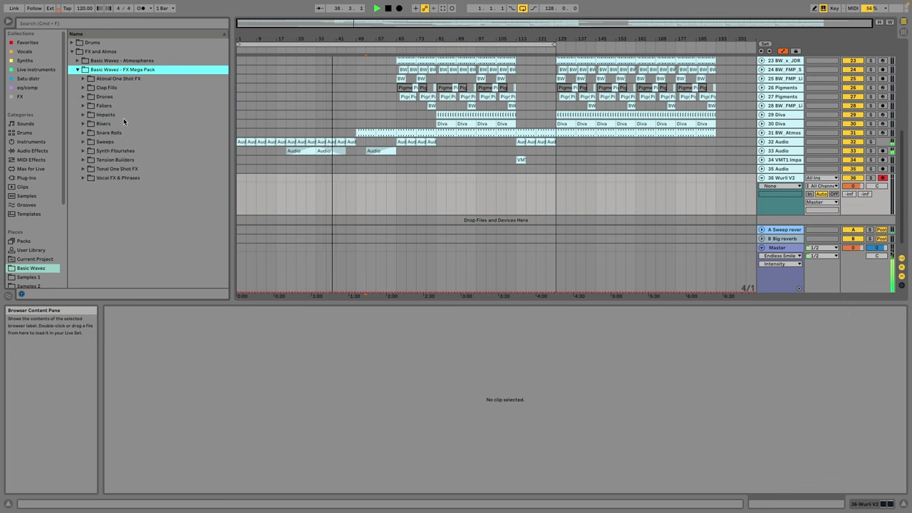
{"action": "double_click", "coordinate": [112, 97]}
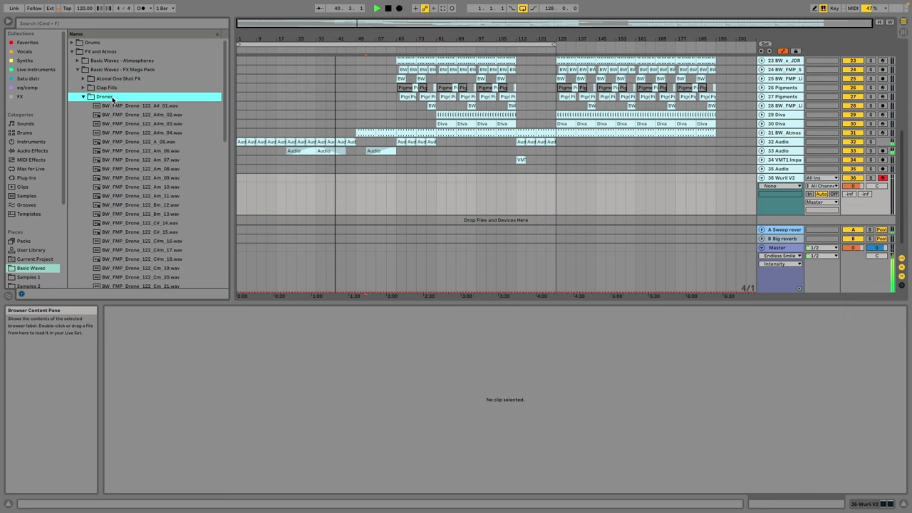
{"action": "double_click", "coordinate": [112, 99]}
{"action": "double_click", "coordinate": [116, 132]}
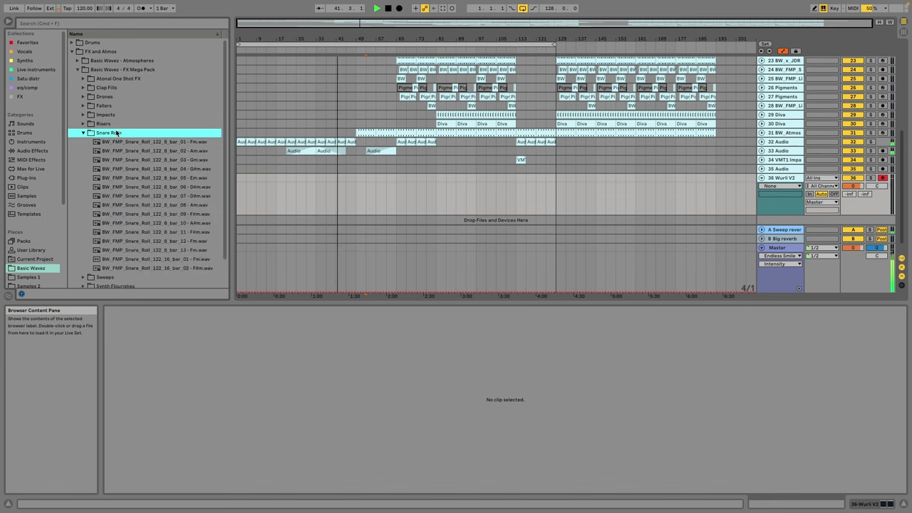
{"action": "double_click", "coordinate": [116, 133]}
{"action": "double_click", "coordinate": [124, 151]}
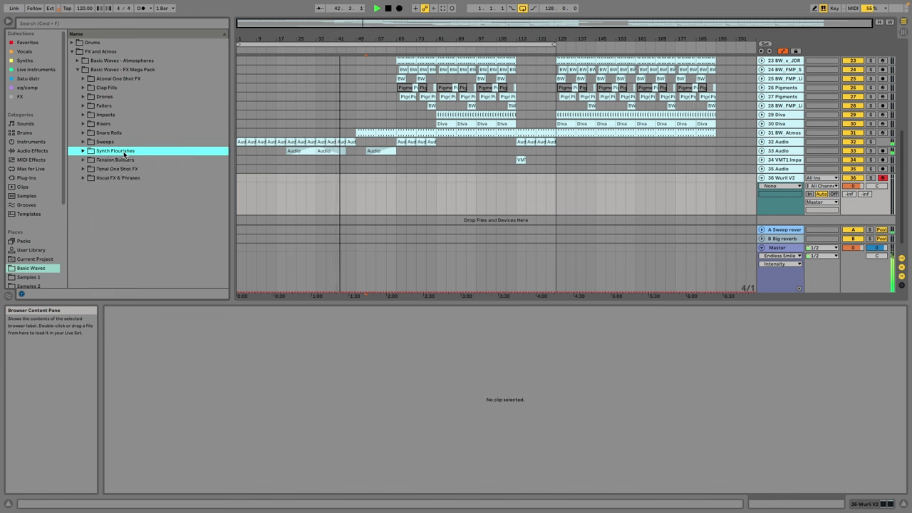
{"action": "left_click", "coordinate": [120, 143]}
{"action": "double_click", "coordinate": [120, 143]}
Step: Audition the SweepDown samples 8bar_122_09, 8bar_122_08 and 4bar_122_05, and try placing 4bar_122_05 on track 36 Wurli V2 at bar 65
{"action": "scroll", "coordinate": [121, 149], "scroll_direction": "down", "scroll_amount": 5}
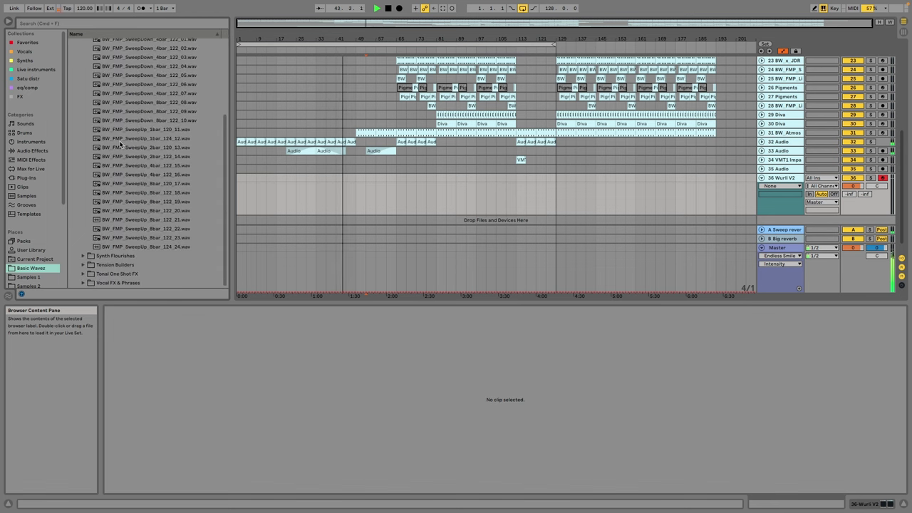
{"action": "left_click", "coordinate": [141, 153]}
{"action": "left_click", "coordinate": [165, 112]}
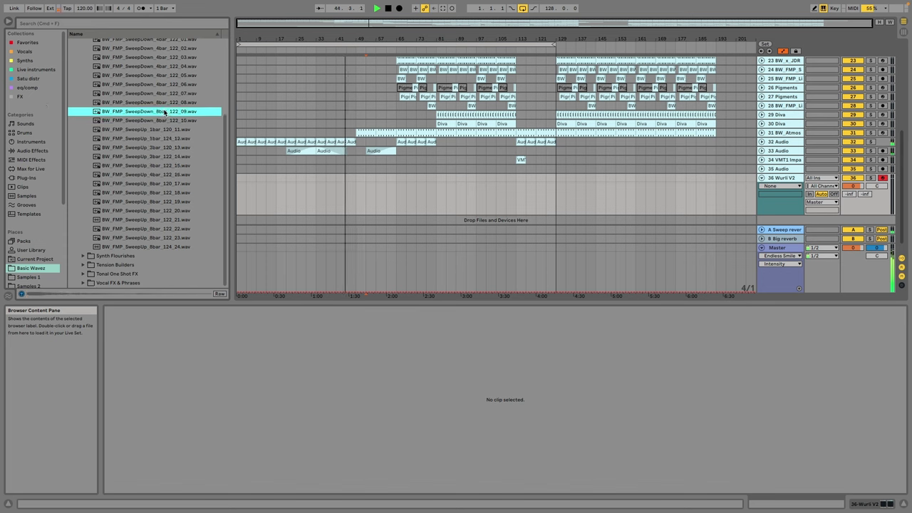
{"action": "left_click", "coordinate": [169, 104]}
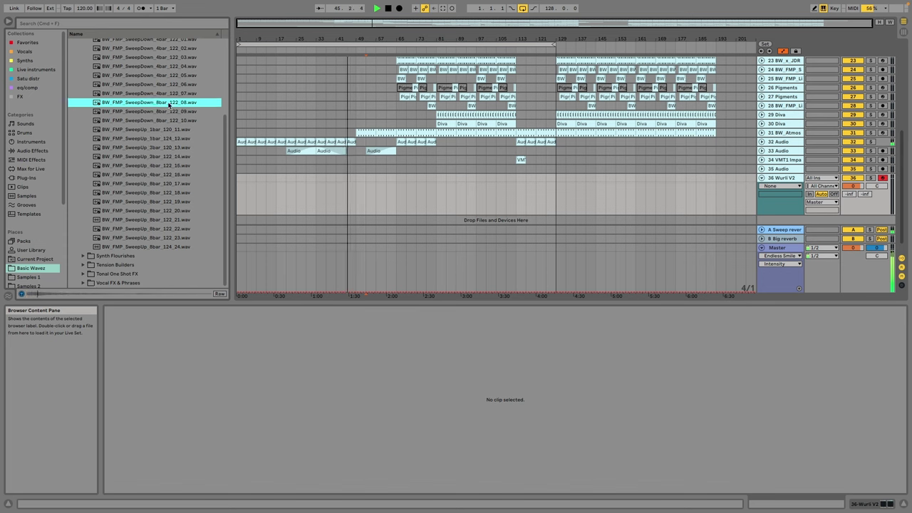
{"action": "scroll", "coordinate": [168, 107], "scroll_direction": "up", "scroll_amount": 2}
{"action": "left_click", "coordinate": [176, 112]}
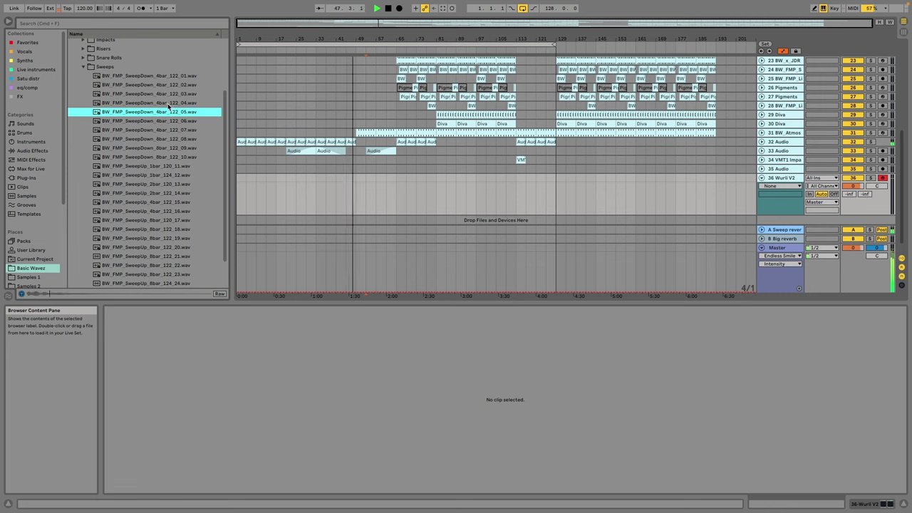
{"action": "left_click_drag", "start_coordinate": [163, 112], "coordinate": [399, 177]}
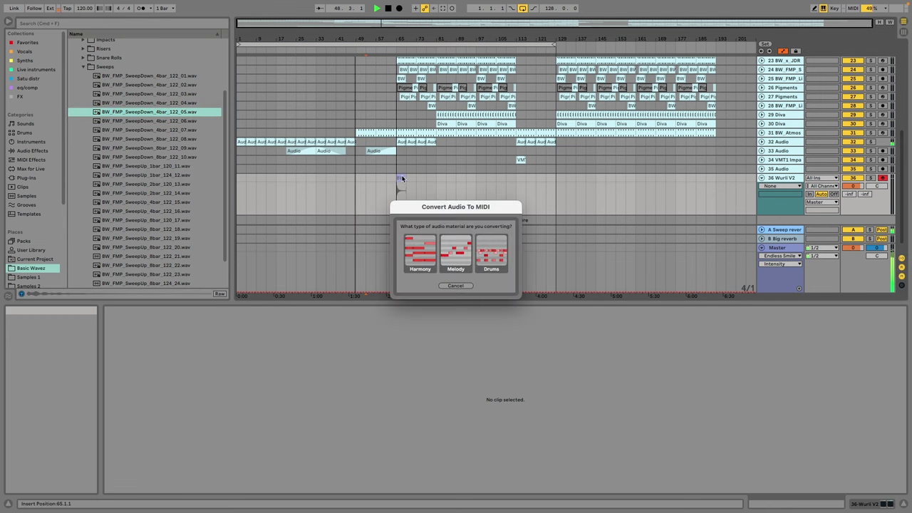
{"action": "left_click", "coordinate": [456, 284]}
Step: Insert a new audio track directly below track 16, the clap fill track
{"action": "scroll", "coordinate": [456, 281], "scroll_direction": "up", "scroll_amount": 5}
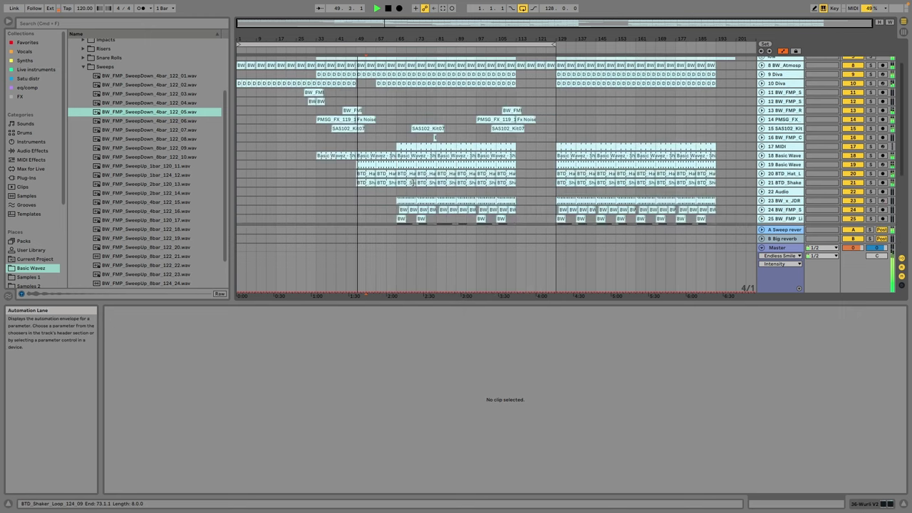
{"action": "left_click", "coordinate": [779, 138]}
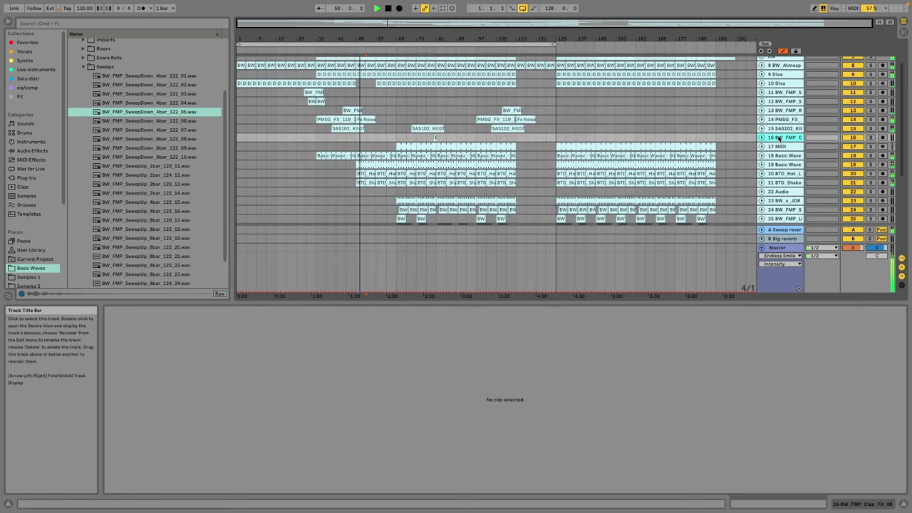
{"action": "right_click", "coordinate": [784, 138]}
{"action": "left_click", "coordinate": [814, 206]}
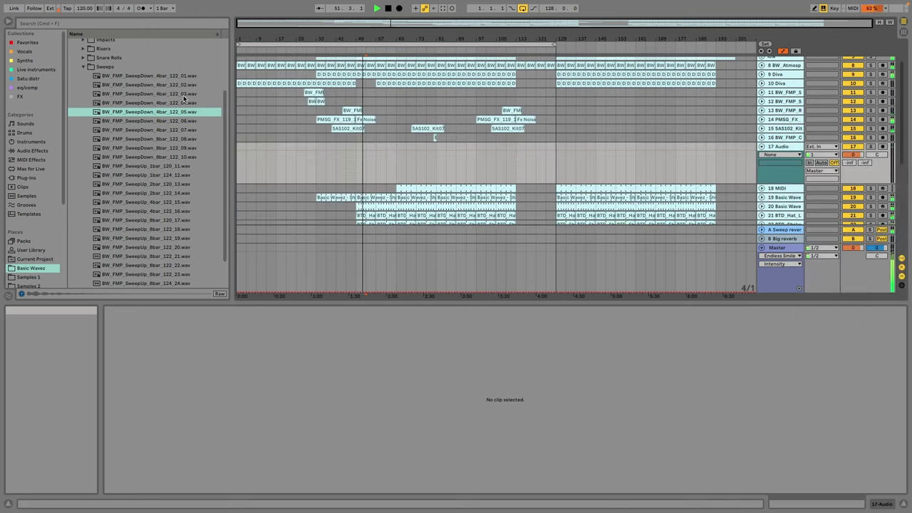
Step: Audition SweepDown 4bar_122_04 and 4bar_122_03, and place BW_FMP_SweepDown_4bar_122_03.wav on the new audio track 17 at bar 81
{"action": "left_click", "coordinate": [178, 103]}
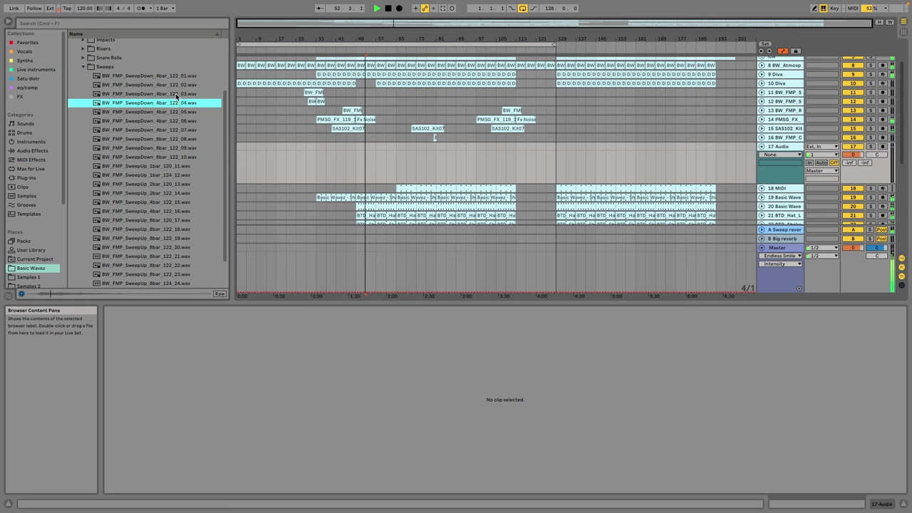
{"action": "left_click", "coordinate": [177, 95]}
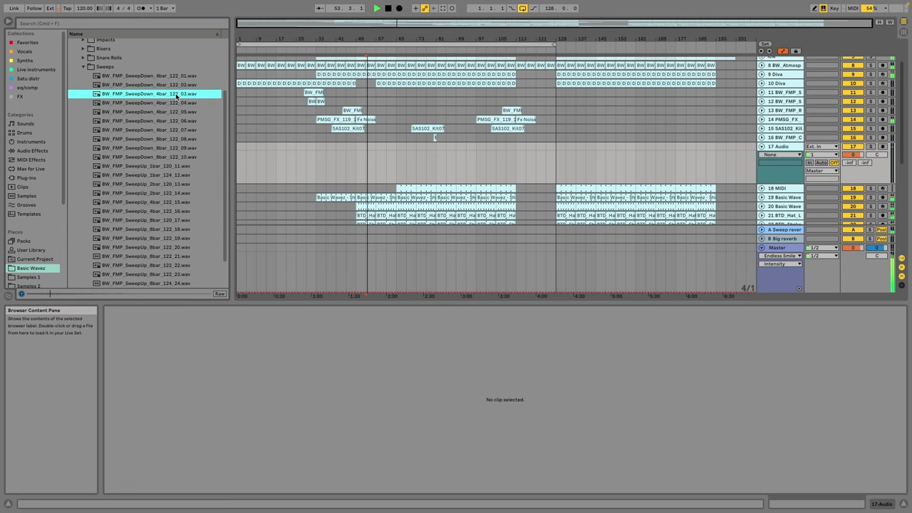
{"action": "left_click_drag", "start_coordinate": [177, 94], "coordinate": [432, 158]}
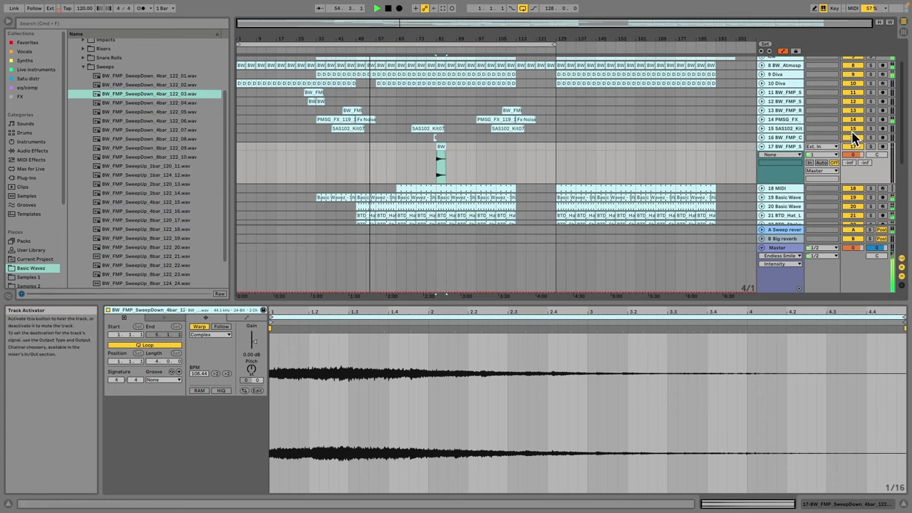
Step: Fold track 17 and unfold track 14 PMSG_FX in the arrangement
{"action": "left_click", "coordinate": [762, 119]}
{"action": "left_click", "coordinate": [367, 119]}
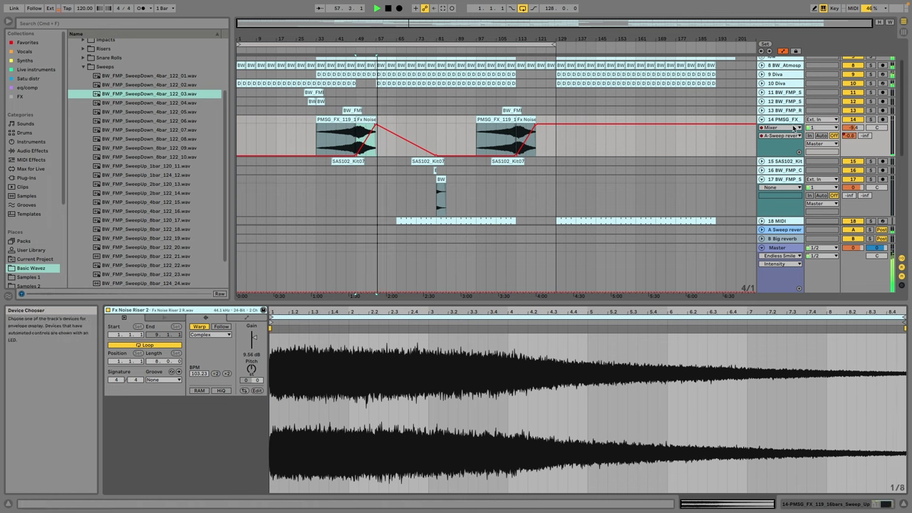
{"action": "left_click", "coordinate": [762, 119]}
{"action": "left_click", "coordinate": [762, 146]}
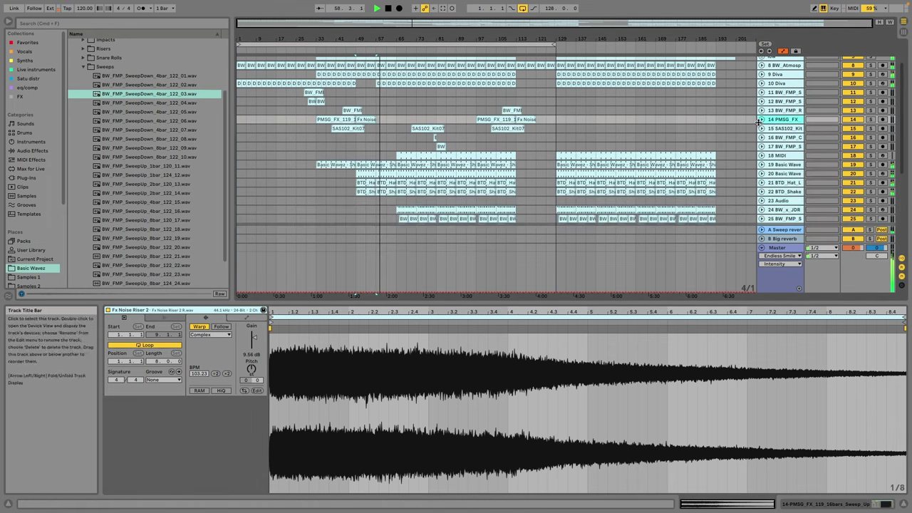
{"action": "left_click", "coordinate": [762, 119]}
Step: Play the arrangement from bar 49 and solo track 14 to hear its noise riser clip
{"action": "left_click", "coordinate": [357, 139]}
{"action": "key", "text": "space"}
{"action": "key", "text": "space"}
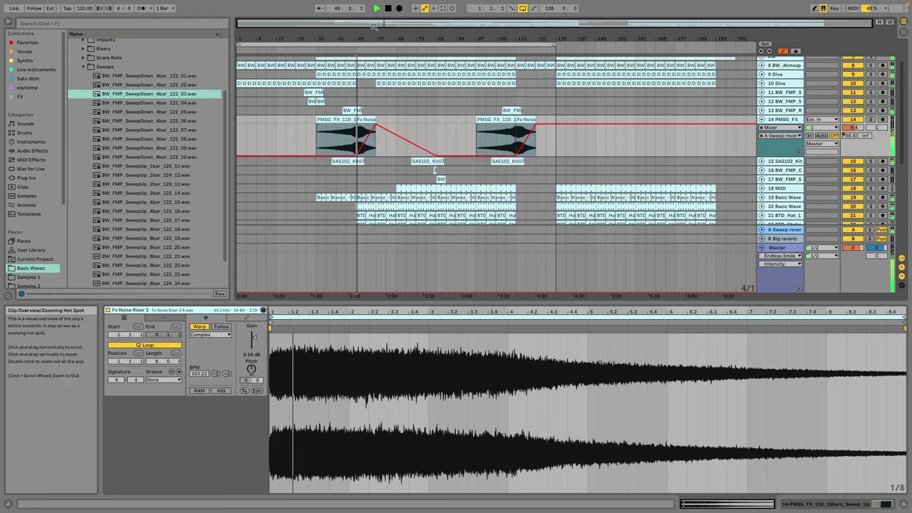
{"action": "key", "text": "plus"}
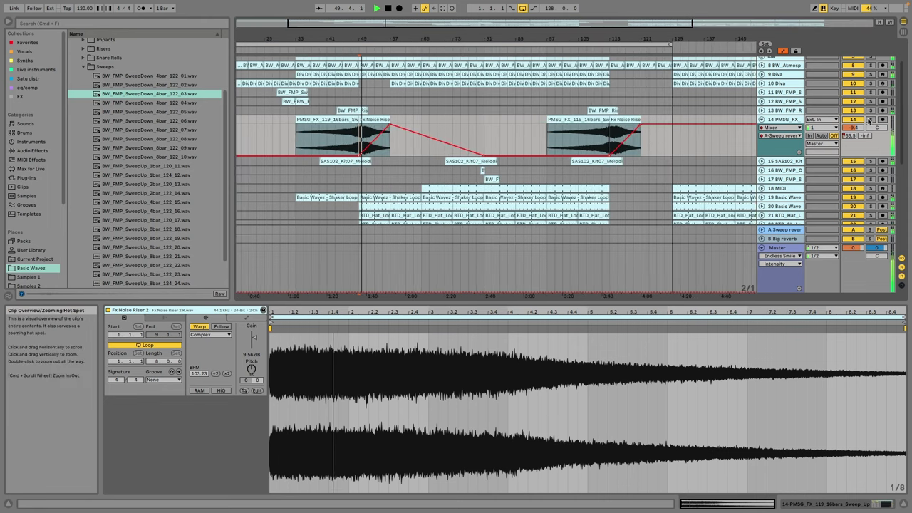
{"action": "left_click", "coordinate": [368, 132]}
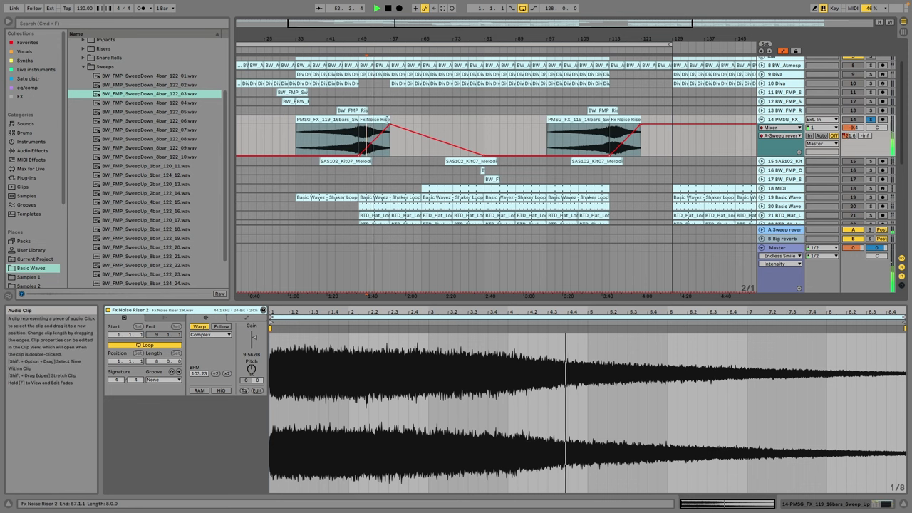
Step: Set the BPM of track 14's Fx Noise Riser 2 clip at bar 49 to 133
{"action": "left_click_drag", "start_coordinate": [420, 122], "coordinate": [358, 121]}
{"action": "left_click", "coordinate": [362, 121]}
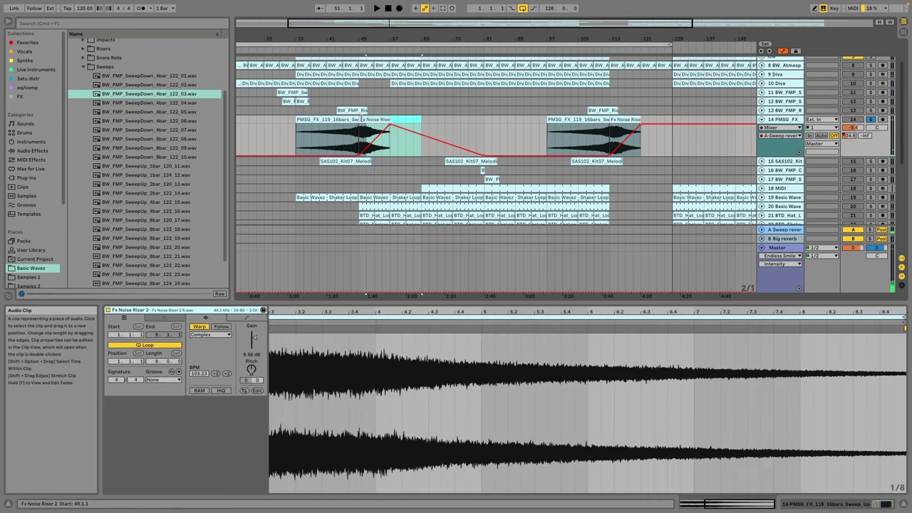
{"action": "left_click", "coordinate": [200, 375]}
{"action": "type", "text": "133"}
{"action": "key", "text": "Return"}
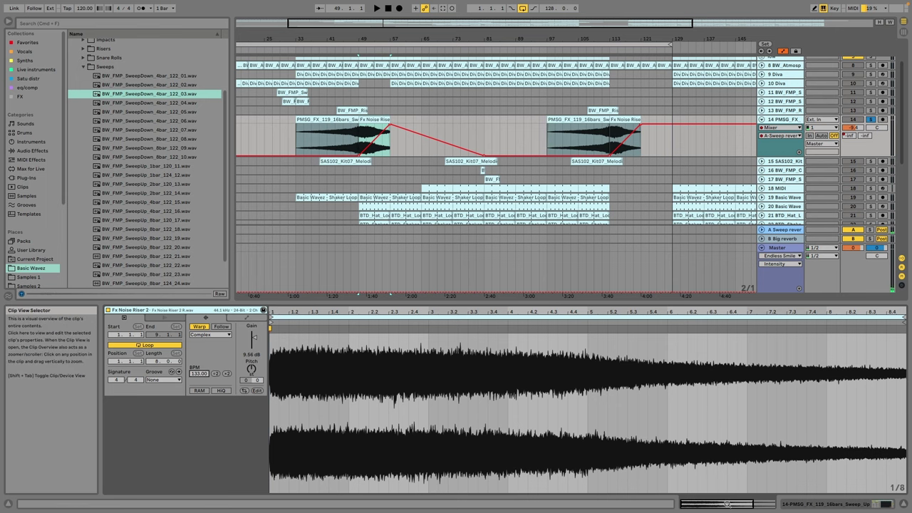
Step: Extend the Fx Noise Riser 2 clip at bar 49 to end at bar 65, and lengthen its loop to about 10 bars
{"action": "left_click_drag", "start_coordinate": [606, 314], "coordinate": [436, 170]}
{"action": "left_click_drag", "start_coordinate": [390, 122], "coordinate": [421, 121]}
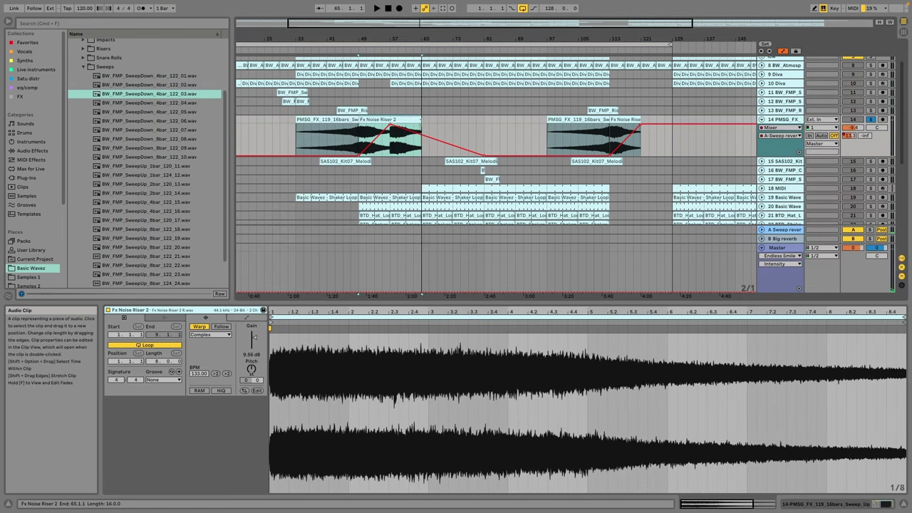
{"action": "left_click_drag", "start_coordinate": [711, 504], "coordinate": [901, 319]}
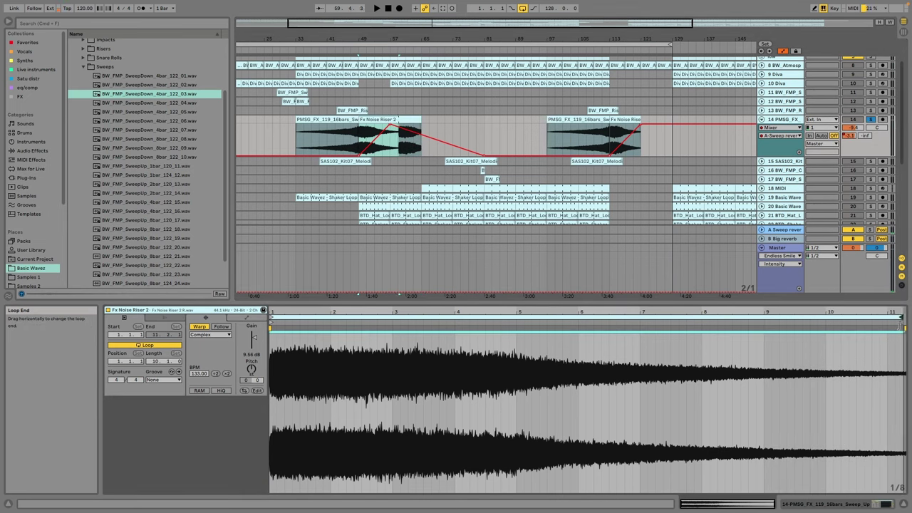
Step: Set the Fx Noise Riser 2 clip's BPM to 225 and extend its loop to 16 bars
{"action": "left_click_drag", "start_coordinate": [198, 374], "coordinate": [220, 327]}
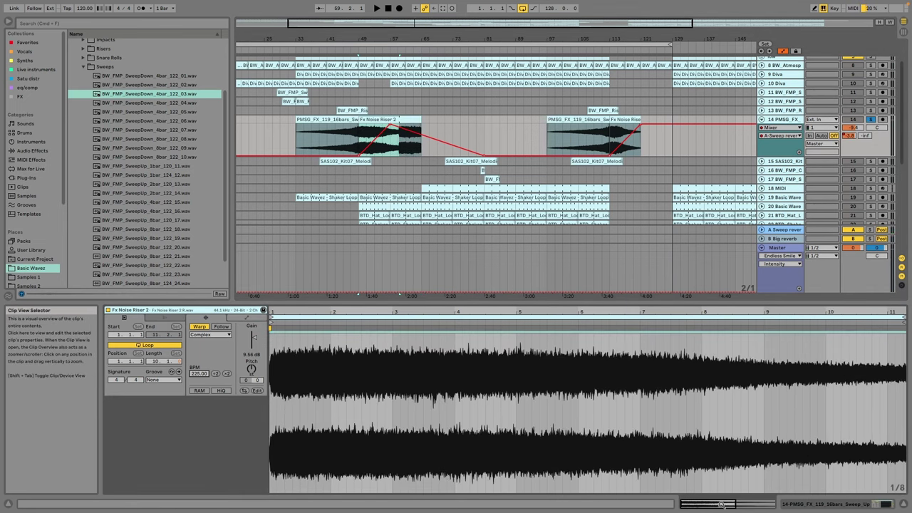
{"action": "left_click_drag", "start_coordinate": [712, 504], "coordinate": [712, 323]}
{"action": "left_click_drag", "start_coordinate": [647, 321], "coordinate": [908, 347]}
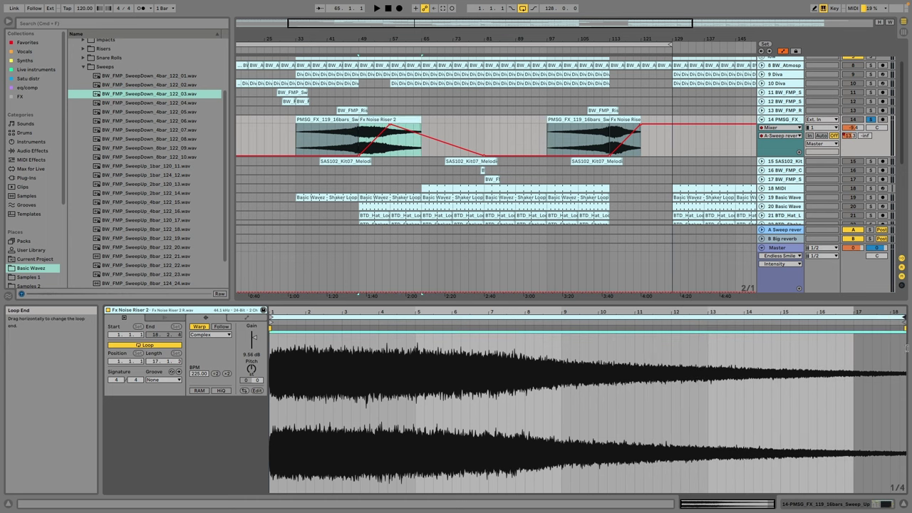
Step: Play the stretched Fx Noise Riser 2 clip from bar 49 and try lowering its gain to 6.45 dB
{"action": "key", "text": "space"}
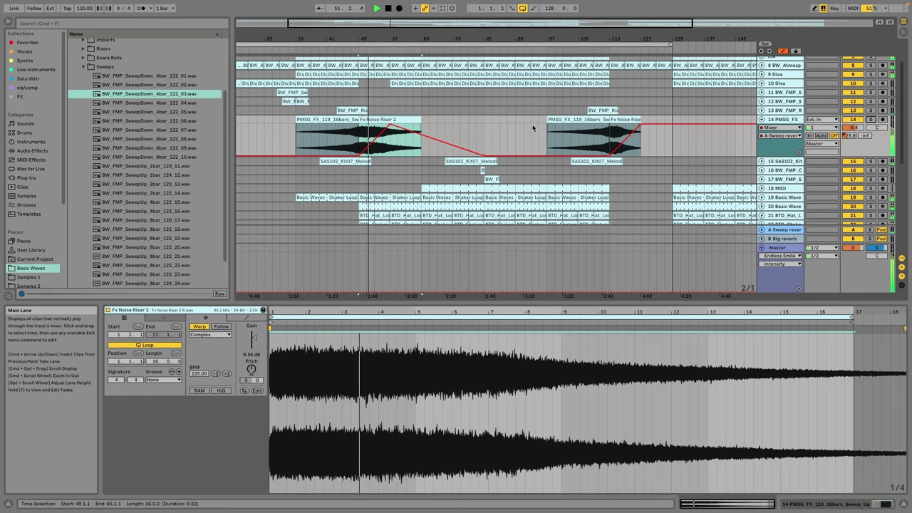
{"action": "double_click", "coordinate": [400, 120]}
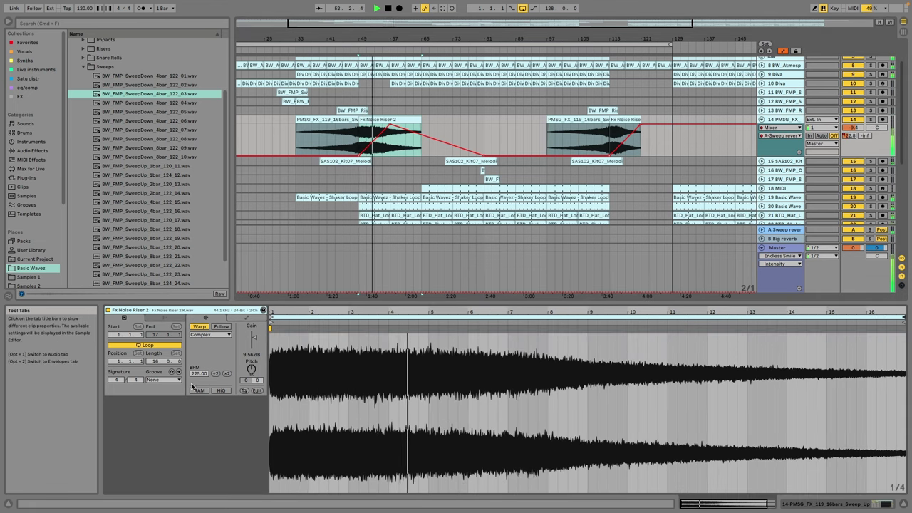
{"action": "left_click_drag", "start_coordinate": [253, 338], "coordinate": [253, 339]}
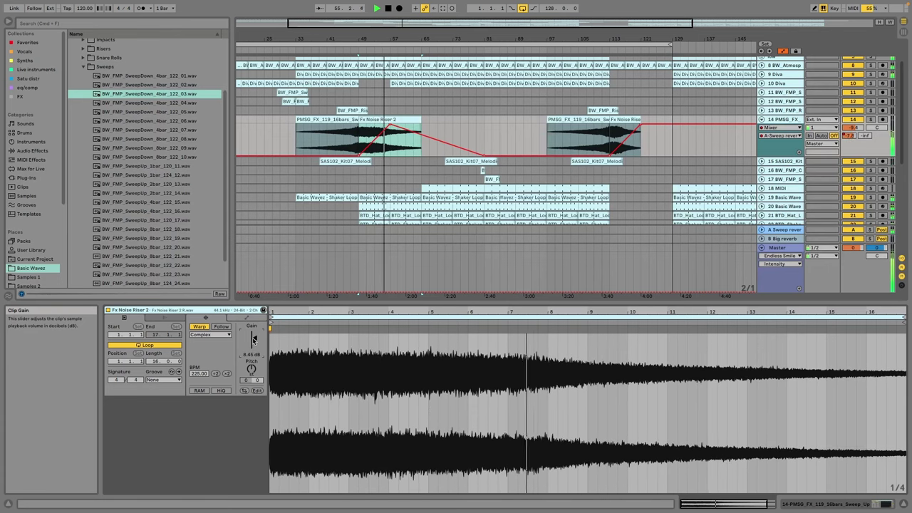
{"action": "left_click_drag", "start_coordinate": [252, 339], "coordinate": [253, 339]}
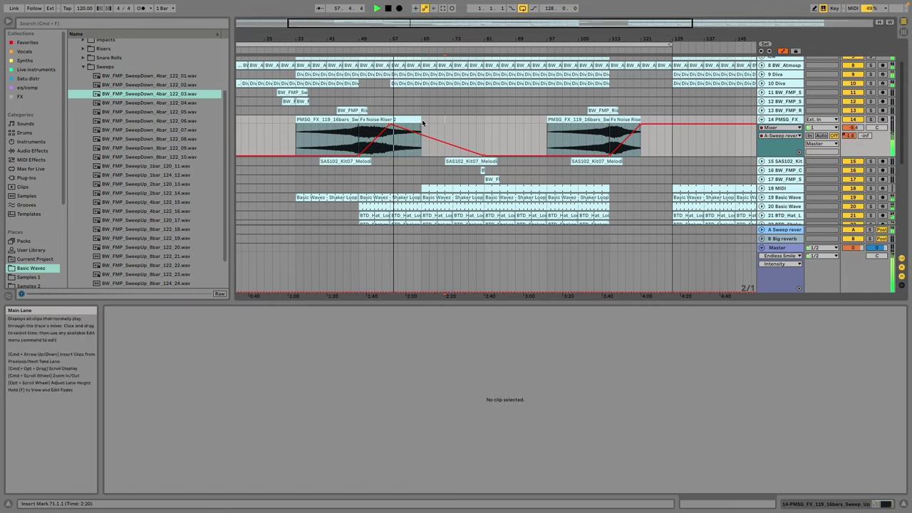
Step: Select the Fx Noise Riser 2 clip at bar 49 and turn off Automation Mode to show its fades
{"action": "left_click", "coordinate": [422, 119]}
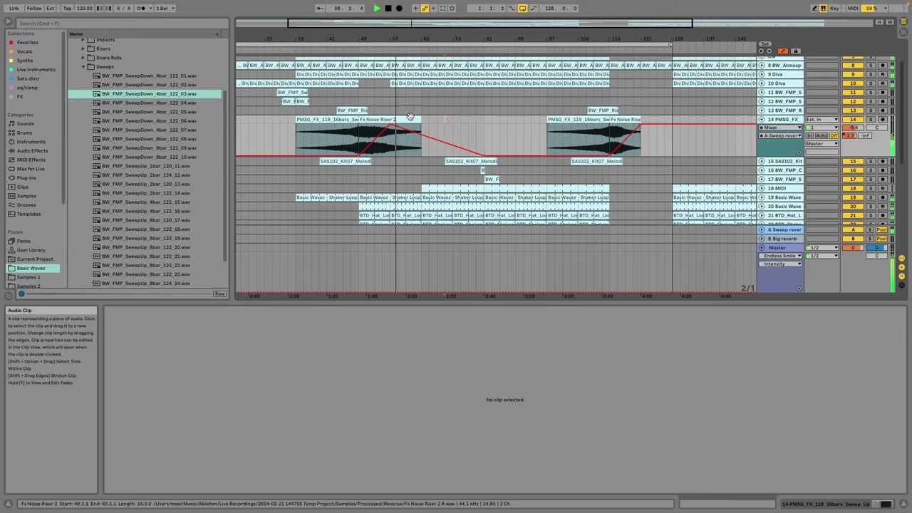
{"action": "left_click", "coordinate": [411, 117]}
{"action": "left_click", "coordinate": [124, 5]}
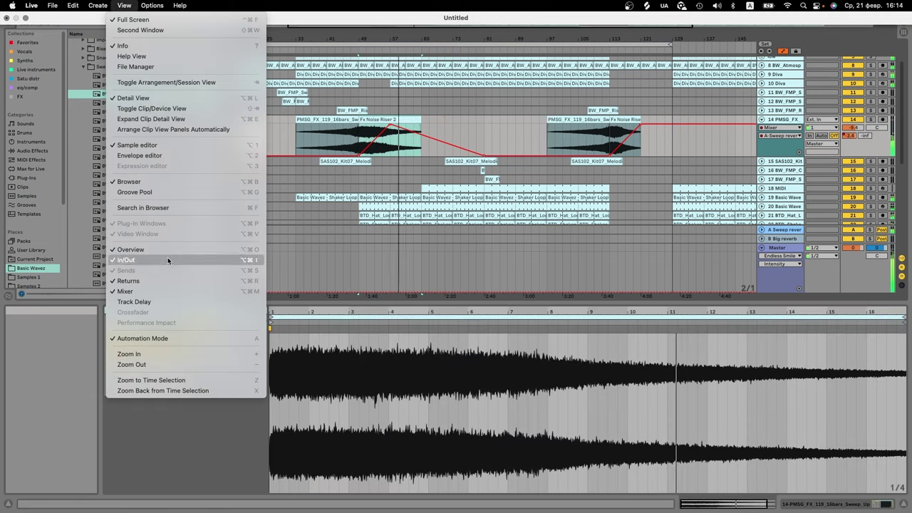
{"action": "left_click", "coordinate": [143, 338]}
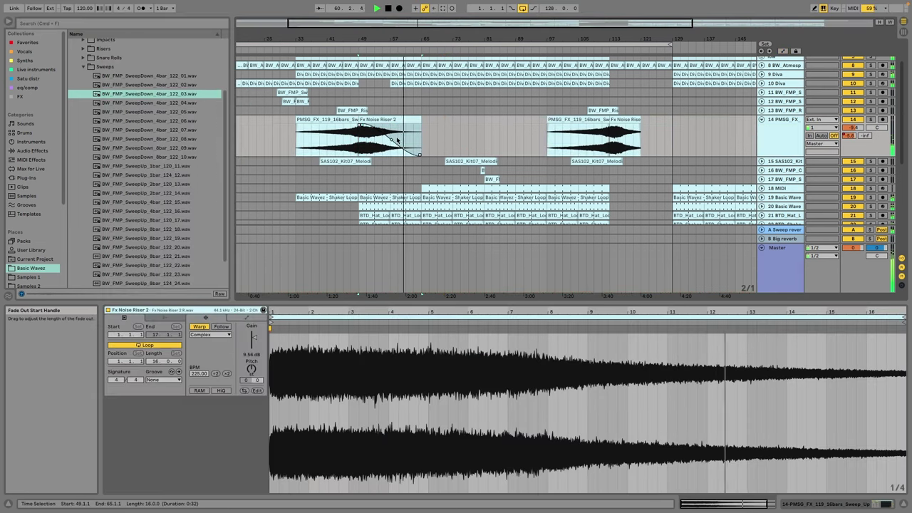
Step: Reshape the fade-out curve of the Fx Noise Riser 2 clip at bar 49 and lower its gain to 6.22 dB
{"action": "left_click_drag", "start_coordinate": [397, 140], "coordinate": [405, 138]}
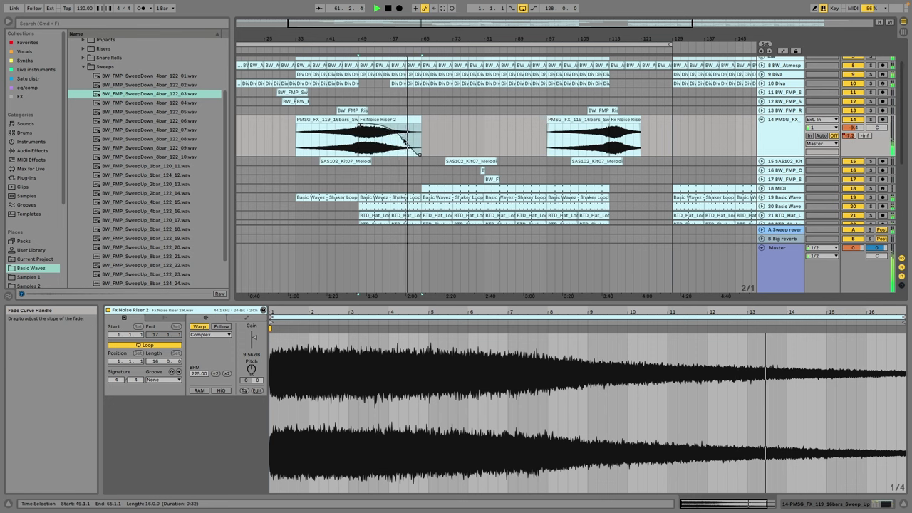
{"action": "left_click_drag", "start_coordinate": [254, 335], "coordinate": [255, 340]}
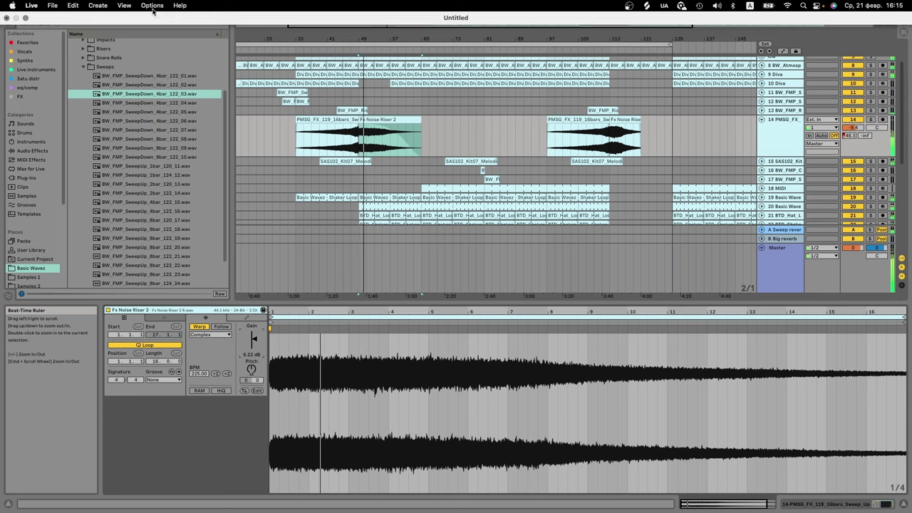
{"action": "left_click", "coordinate": [151, 5]}
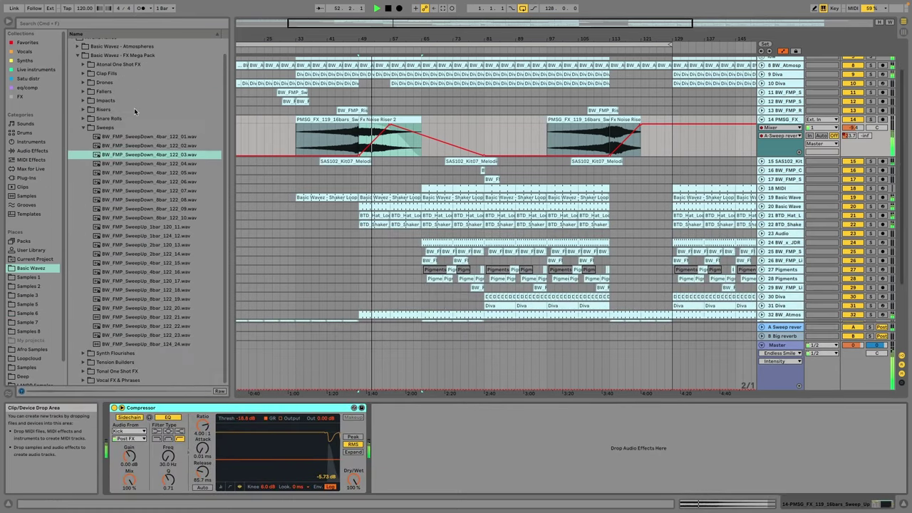
Step: Add a Utility after the Compressor on the PMSG_FX track and set its Width to 49%
{"action": "left_click", "coordinate": [27, 44]}
{"action": "left_click", "coordinate": [107, 44]}
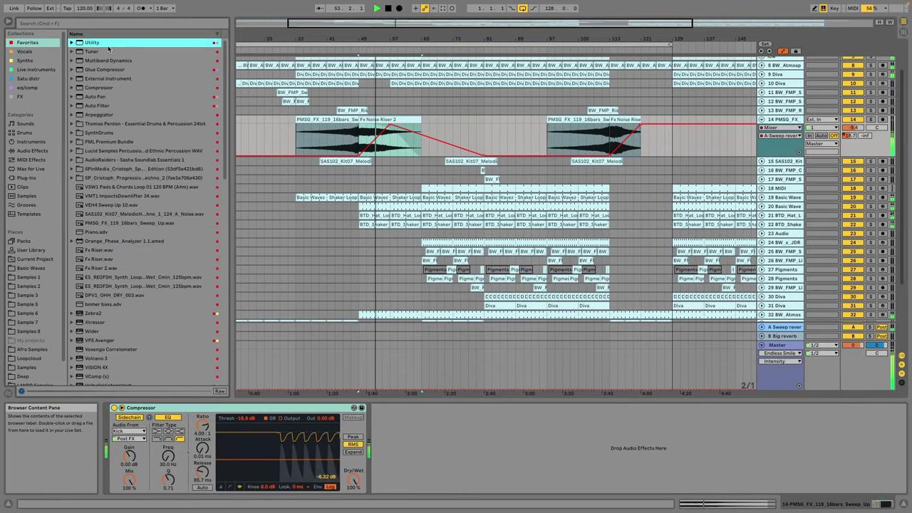
{"action": "left_click_drag", "start_coordinate": [287, 235], "coordinate": [474, 455]}
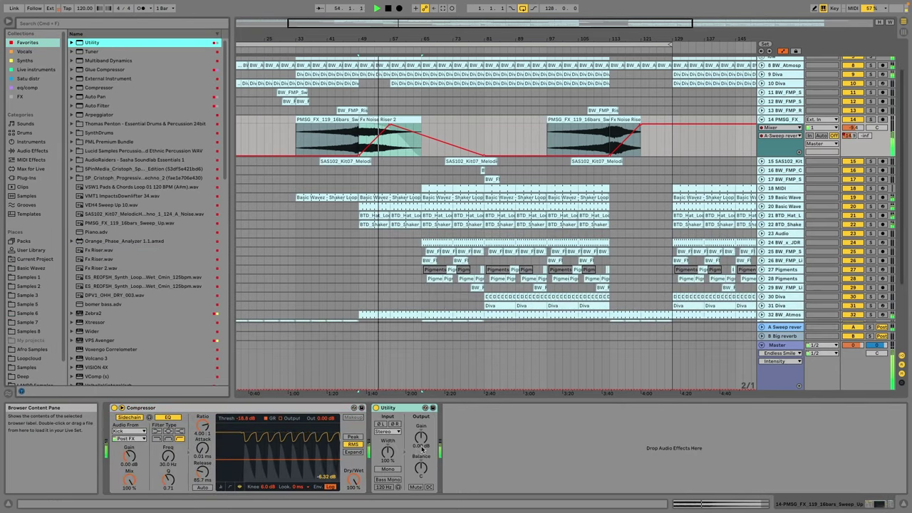
{"action": "left_click", "coordinate": [387, 460]}
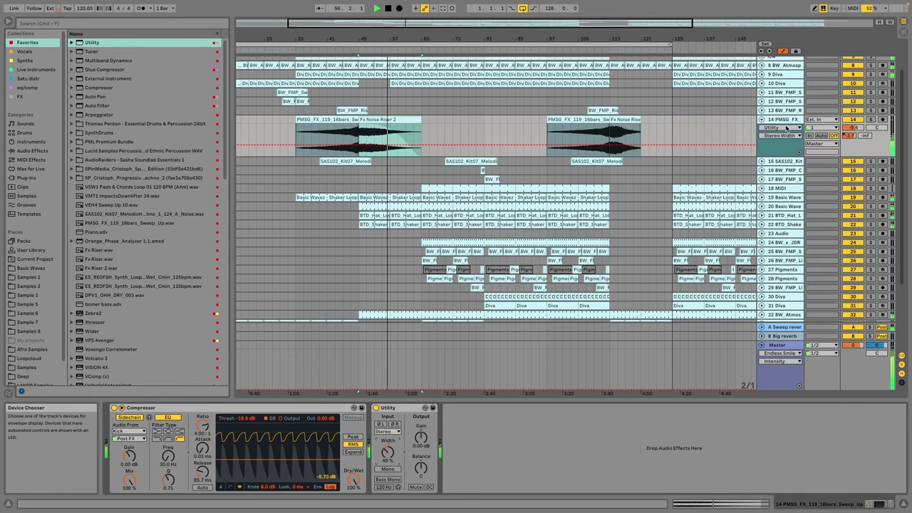
Step: Fold the BW_FMP_S track 17 and insert an audio track below the VMT1 Impacts track
{"action": "scroll", "coordinate": [476, 178], "scroll_direction": "down", "scroll_amount": 5}
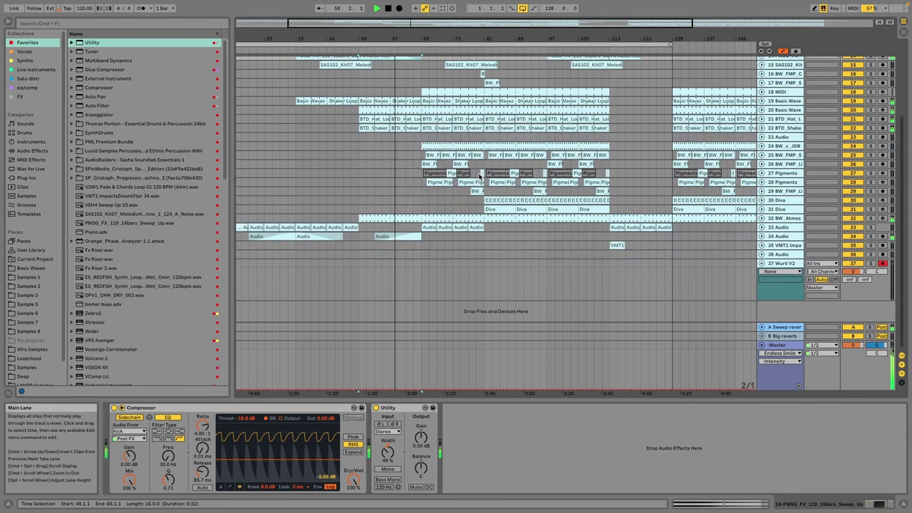
{"action": "scroll", "coordinate": [586, 193], "scroll_direction": "up", "scroll_amount": 5}
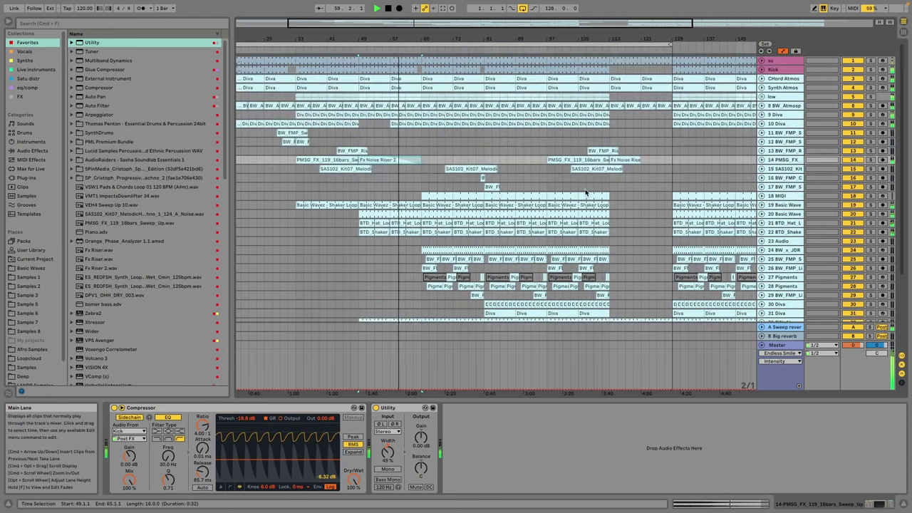
{"action": "scroll", "coordinate": [586, 192], "scroll_direction": "down", "scroll_amount": 4}
{"action": "scroll", "coordinate": [713, 194], "scroll_direction": "down", "scroll_amount": 4}
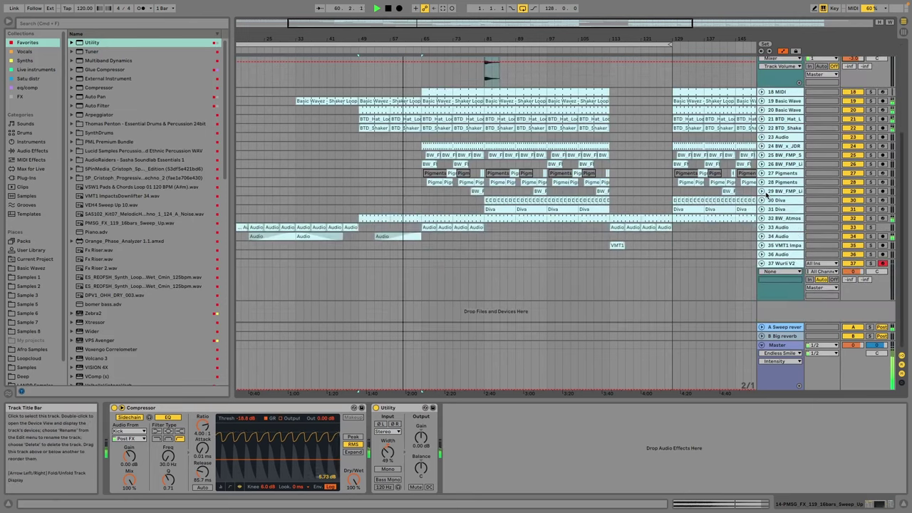
{"action": "scroll", "coordinate": [767, 194], "scroll_direction": "up", "scroll_amount": 5}
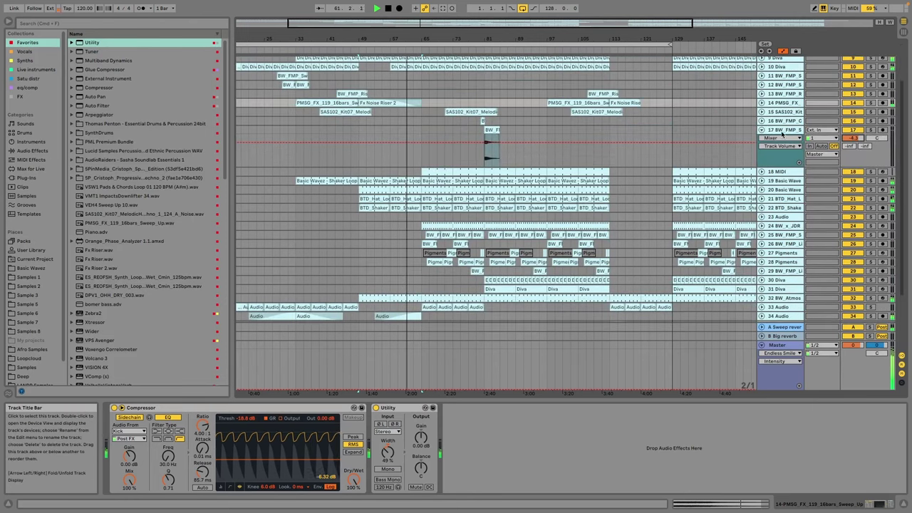
{"action": "left_click", "coordinate": [762, 131]}
{"action": "scroll", "coordinate": [591, 172], "scroll_direction": "up", "scroll_amount": 4}
{"action": "scroll", "coordinate": [591, 172], "scroll_direction": "down", "scroll_amount": 6}
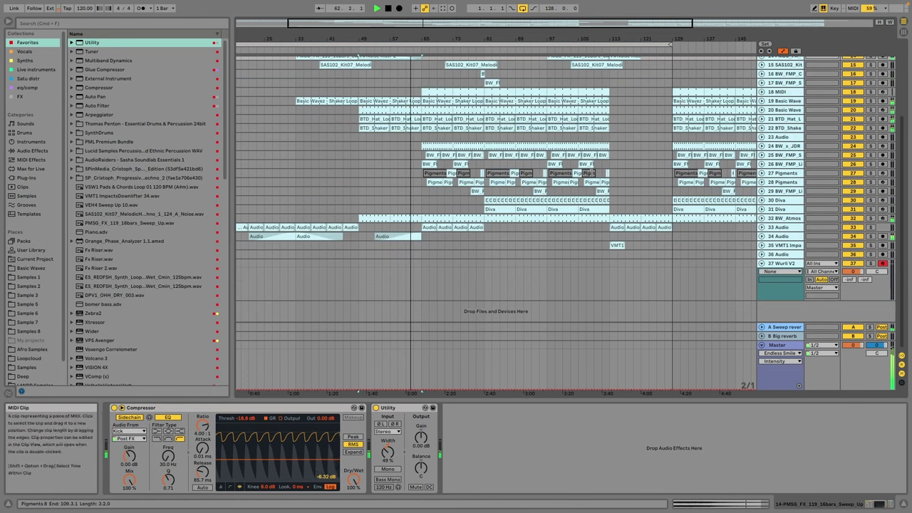
{"action": "left_click", "coordinate": [787, 255]}
{"action": "right_click", "coordinate": [784, 247]}
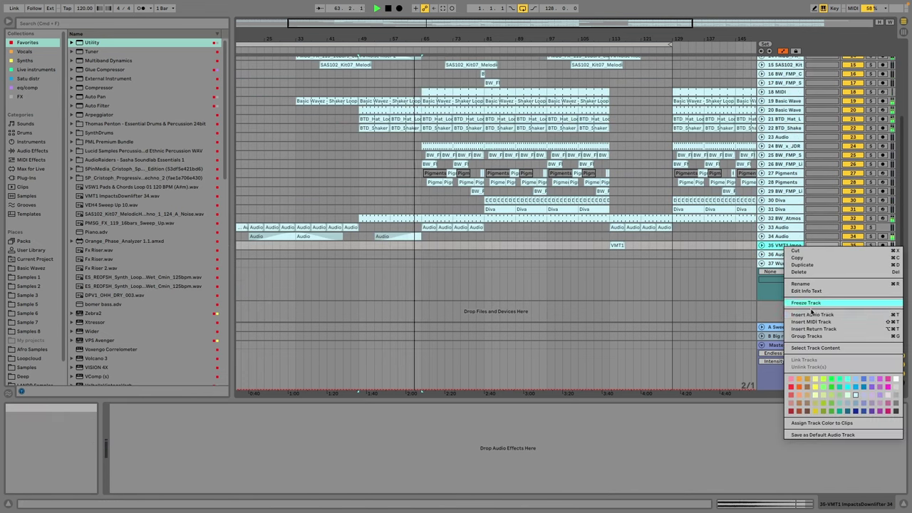
{"action": "left_click", "coordinate": [802, 314]}
Step: Browse the Sample pack in Samples 8, checking its Drumloop and Synth Fx folders
{"action": "left_click", "coordinate": [32, 330]}
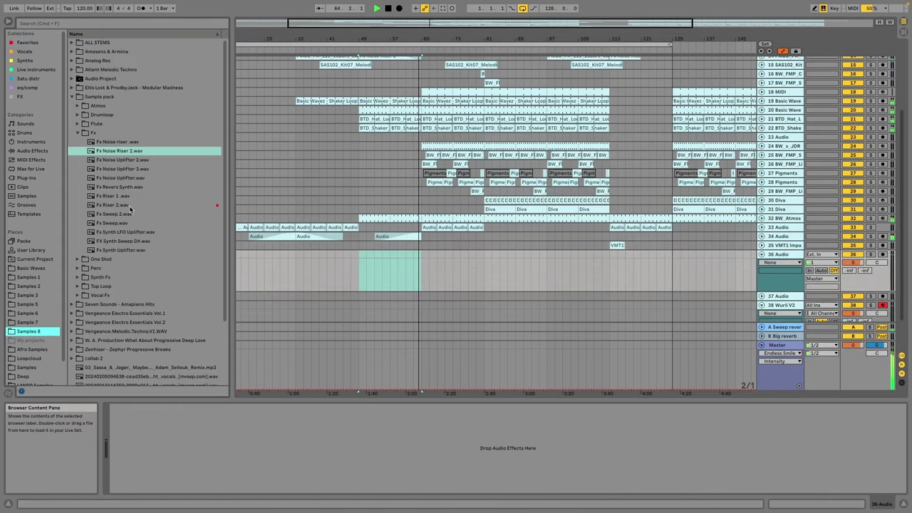
{"action": "left_click", "coordinate": [138, 115]}
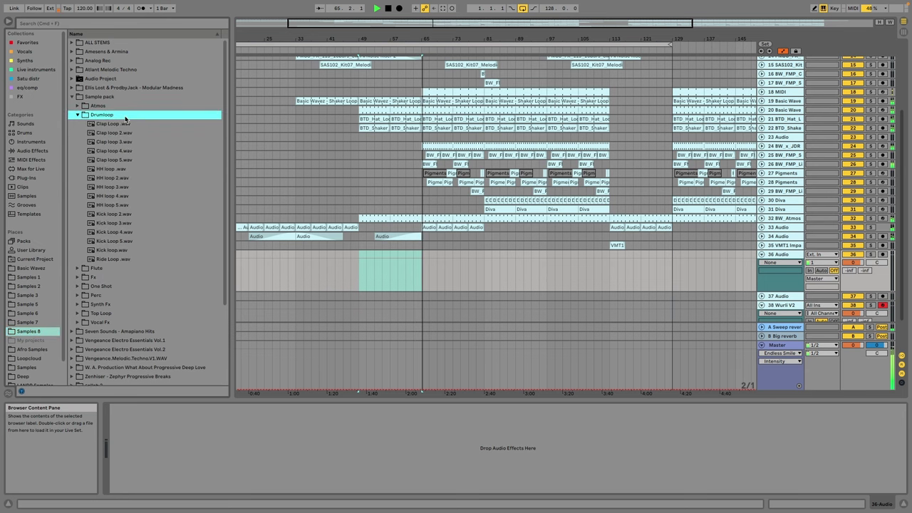
{"action": "left_click", "coordinate": [125, 116]}
{"action": "left_click", "coordinate": [108, 162]}
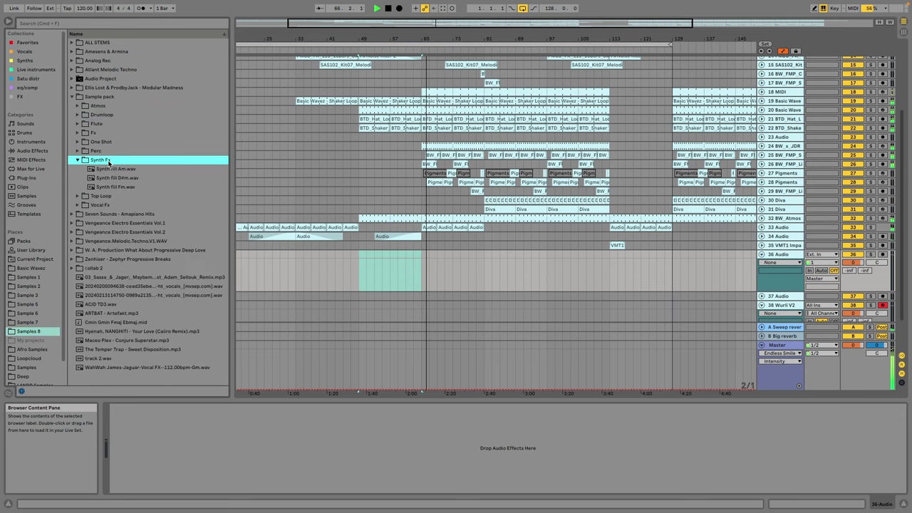
Step: Unfold the low group and its Sub track, and listen to the low end around bar 65
{"action": "scroll", "coordinate": [499, 147], "scroll_direction": "up", "scroll_amount": 5}
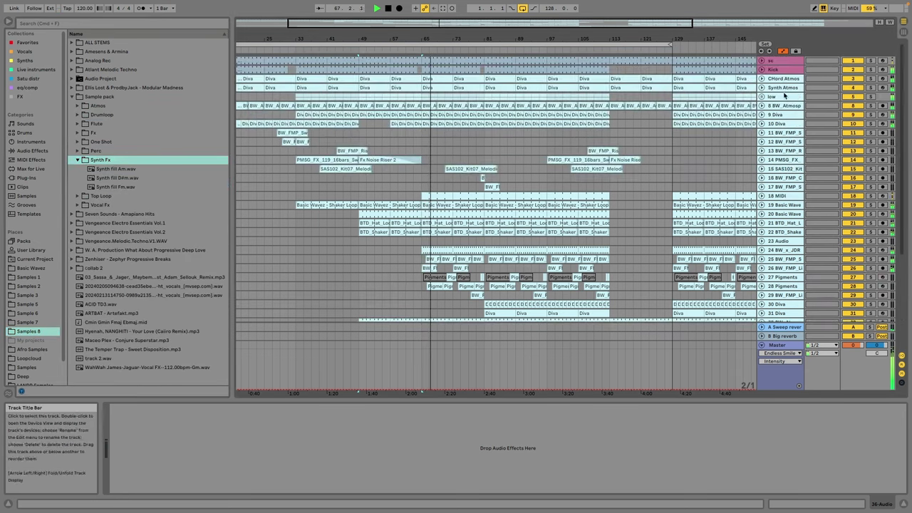
{"action": "left_click", "coordinate": [761, 96]}
{"action": "left_click", "coordinate": [471, 173]}
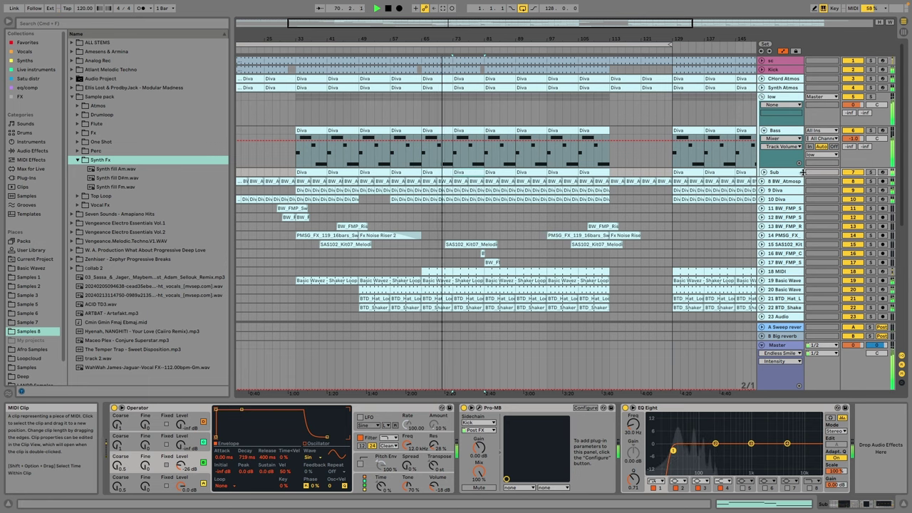
{"action": "left_click", "coordinate": [762, 172]}
{"action": "left_click", "coordinate": [439, 172]}
{"action": "key", "text": "space"}
{"action": "key", "text": "space"}
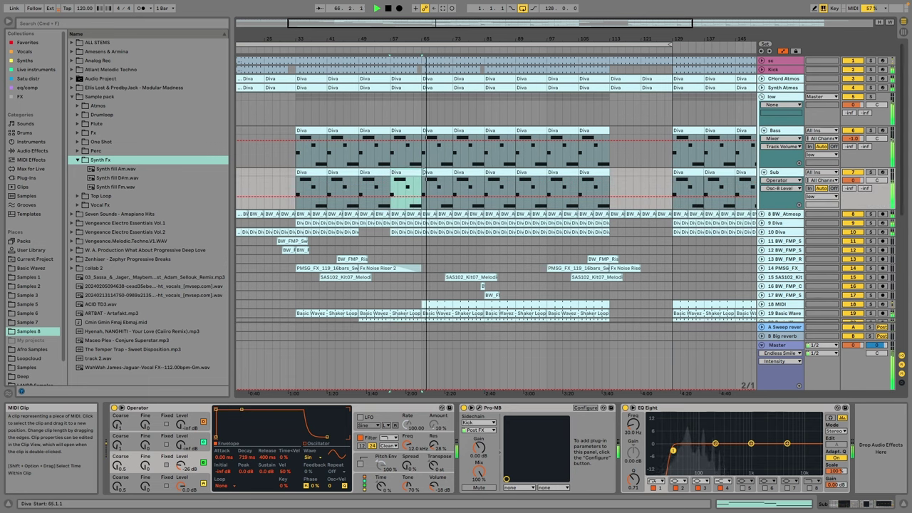
Step: Open the Bass and Sub Diva clips at bar 65 and check the G1 to B1 note change during playback
{"action": "double_click", "coordinate": [436, 130]}
{"action": "key", "text": "space"}
{"action": "key", "text": "space"}
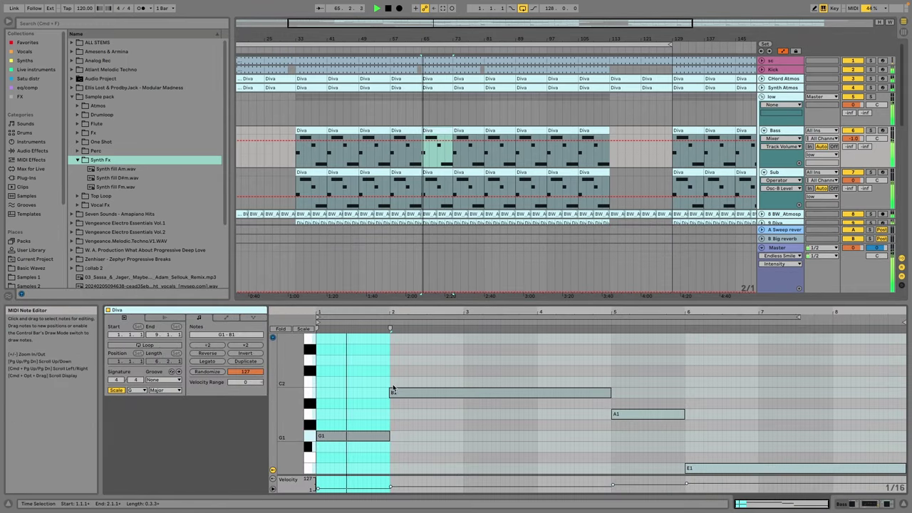
{"action": "left_click_drag", "start_coordinate": [390, 394], "coordinate": [389, 396]}
{"action": "key", "text": "space"}
{"action": "key", "text": "space"}
{"action": "double_click", "coordinate": [436, 173]}
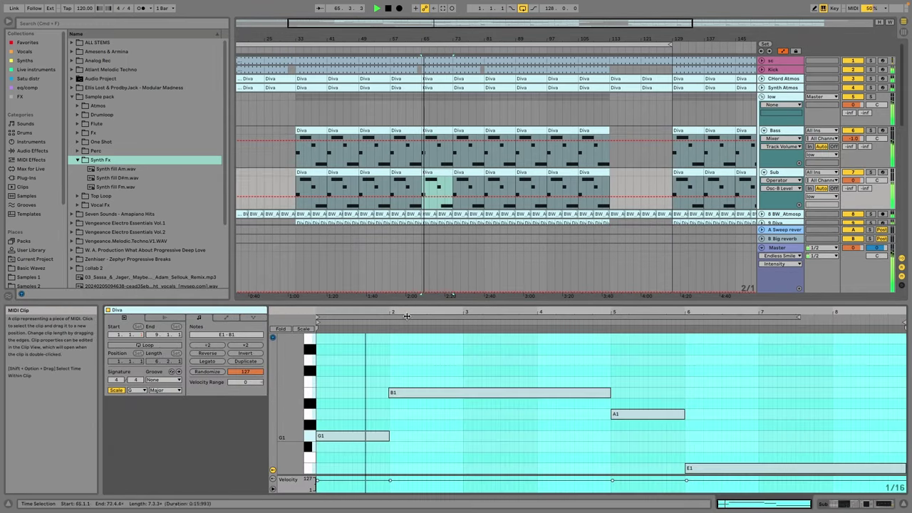
{"action": "left_click", "coordinate": [392, 393]}
Step: Copy the Sub track's Diva clip from bar 65 to bar 33, duplicate it up to bar 113, and undo the extra duplicate
{"action": "left_click_drag", "start_coordinate": [435, 173], "coordinate": [314, 180]}
{"action": "key", "text": "super+d"}
{"action": "key", "text": "super+d"}
{"action": "key", "text": "super+d"}
{"action": "key", "text": "super+d"}
{"action": "key", "text": "super+d"}
{"action": "key", "text": "super+d"}
{"action": "key", "text": "super+d"}
{"action": "key", "text": "super+d"}
{"action": "key", "text": "super+d"}
{"action": "key", "text": "super+d"}
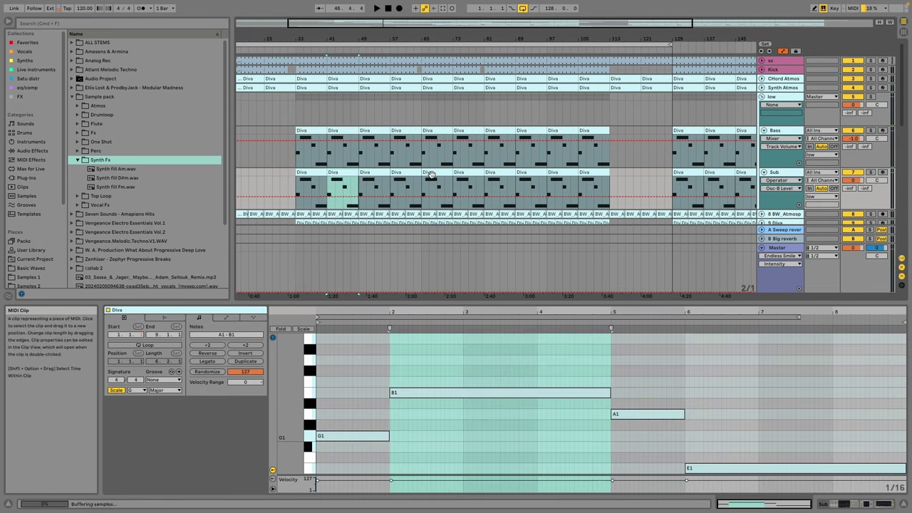
{"action": "key", "text": "super+z"}
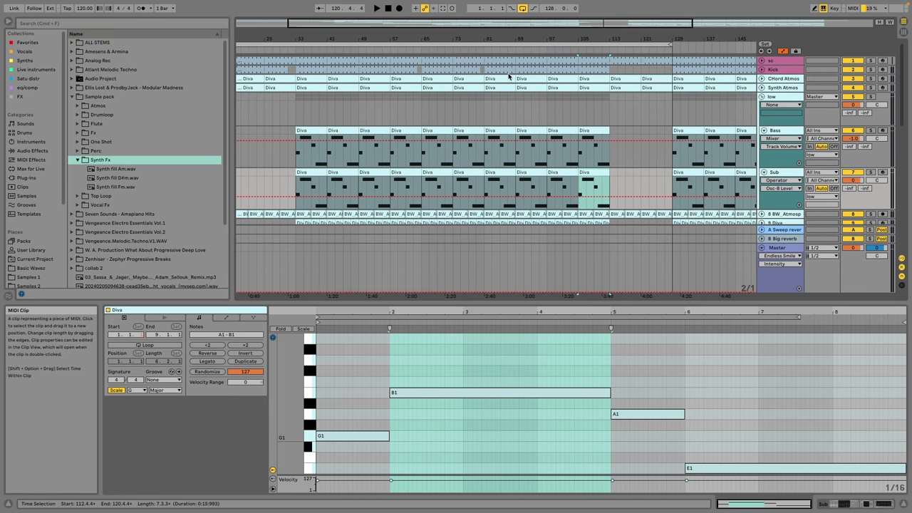
Step: Align the last Sub clip before the break so that it spans exactly bars 105 to 113
{"action": "left_click_drag", "start_coordinate": [423, 24], "coordinate": [477, 16]}
{"action": "left_click_drag", "start_coordinate": [507, 180], "coordinate": [501, 180]}
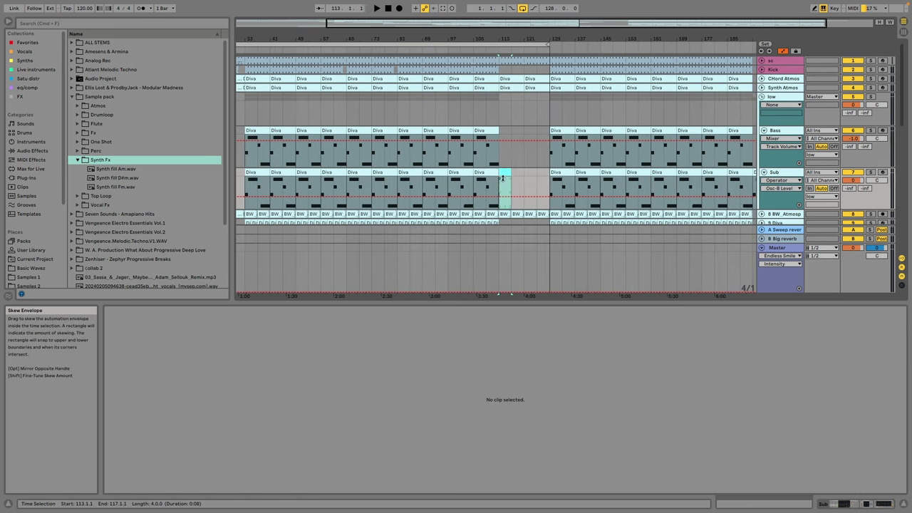
{"action": "left_click", "coordinate": [483, 170]}
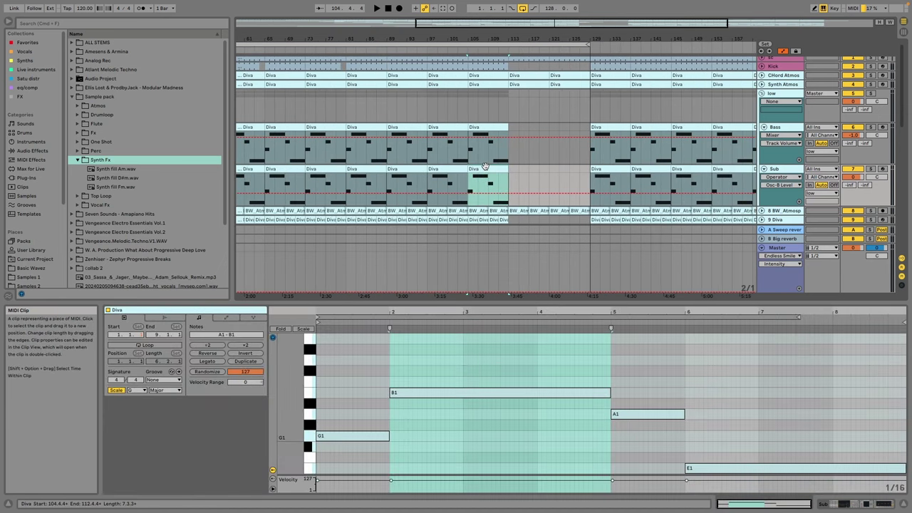
{"action": "key", "text": "plus"}
{"action": "key", "text": "plus"}
{"action": "key", "text": "plus"}
{"action": "left_click_drag", "start_coordinate": [486, 166], "coordinate": [490, 167]}
{"action": "left_click_drag", "start_coordinate": [629, 172], "coordinate": [385, 176]}
{"action": "left_click", "coordinate": [356, 176]}
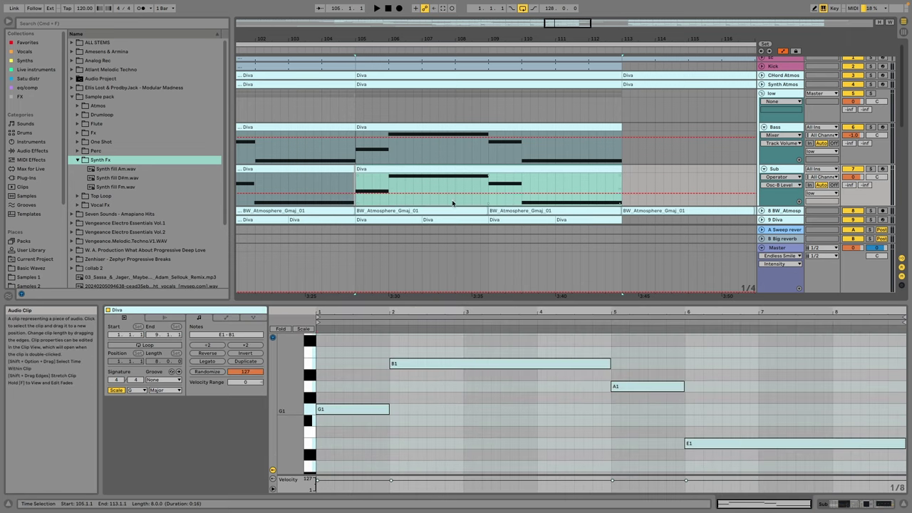
Step: Turn on the 8-bar loop for the Sub clip at bar 105 and extend the clip's start back to bar 33
{"action": "left_click", "coordinate": [362, 317]}
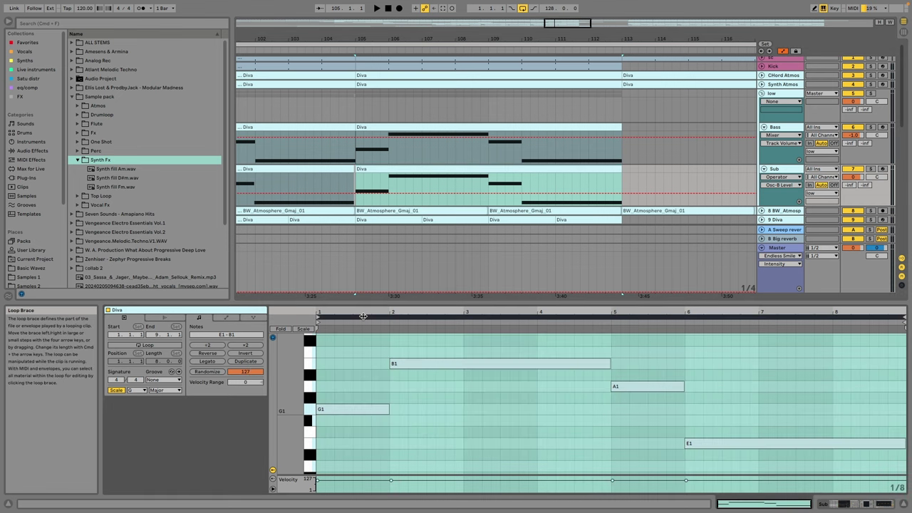
{"action": "left_click", "coordinate": [164, 345]}
{"action": "left_click_drag", "start_coordinate": [580, 31], "coordinate": [581, 7]}
{"action": "left_click_drag", "start_coordinate": [561, 168], "coordinate": [336, 171]}
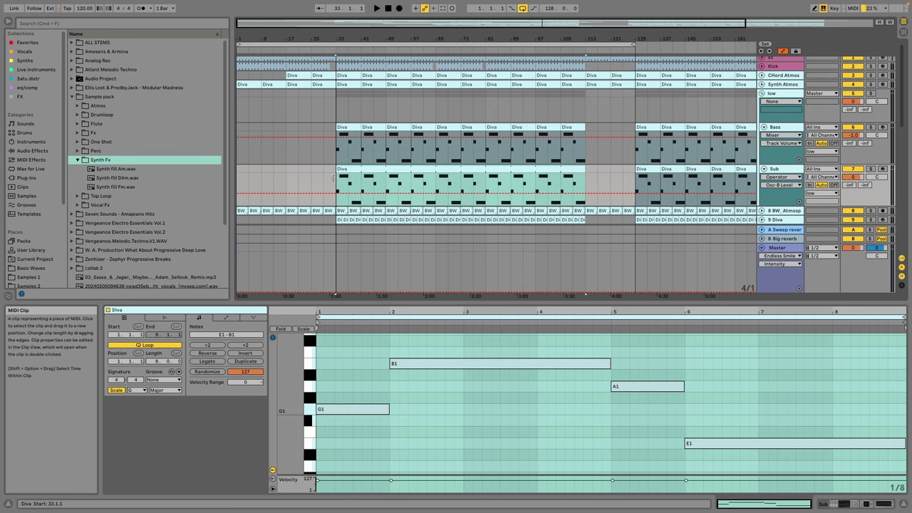
Step: Play the arrangement from bar 33 and from bar 53, shrink the clip detail area, and review all tracks
{"action": "key", "text": "space"}
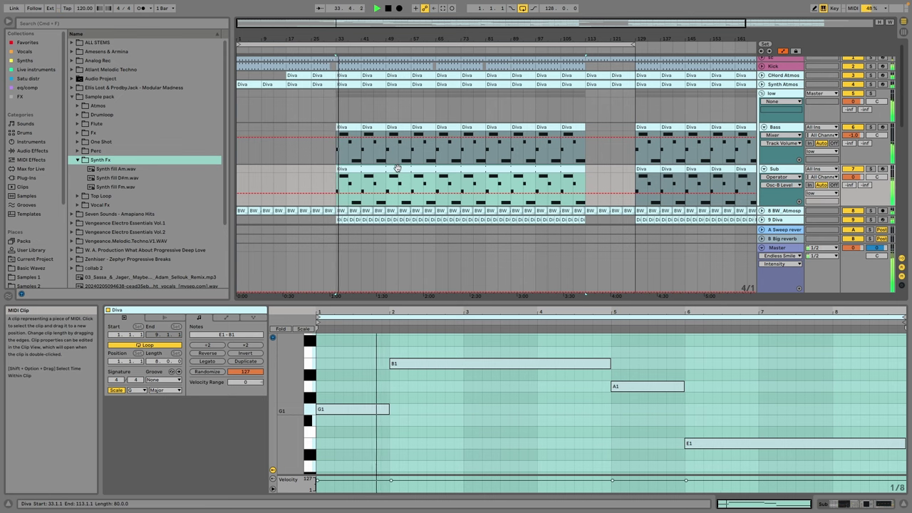
{"action": "scroll", "coordinate": [471, 119], "scroll_direction": "down", "scroll_amount": 10}
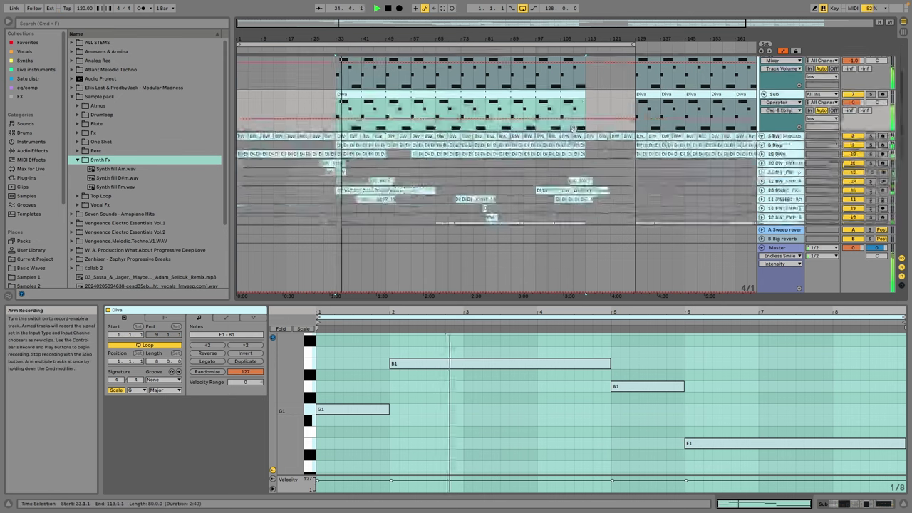
{"action": "left_click", "coordinate": [403, 144]}
{"action": "scroll", "coordinate": [412, 147], "scroll_direction": "down", "scroll_amount": 8}
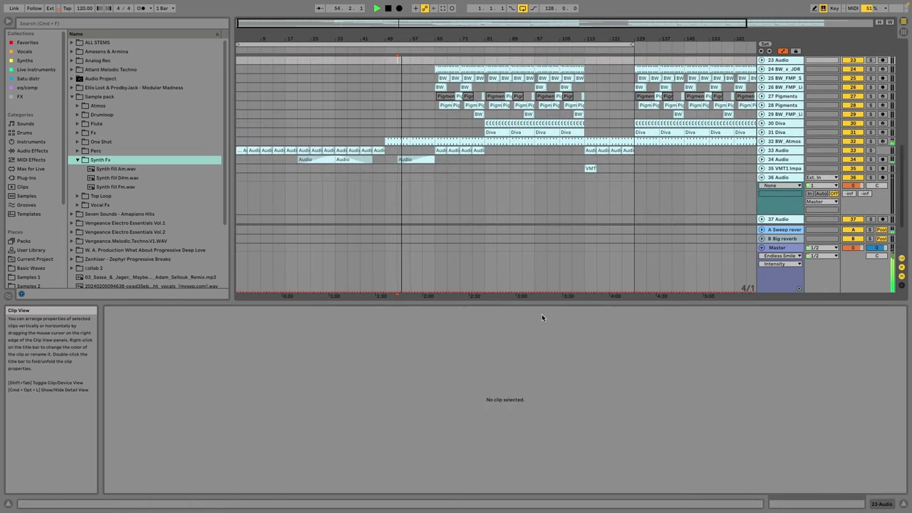
{"action": "left_click_drag", "start_coordinate": [537, 301], "coordinate": [533, 364]}
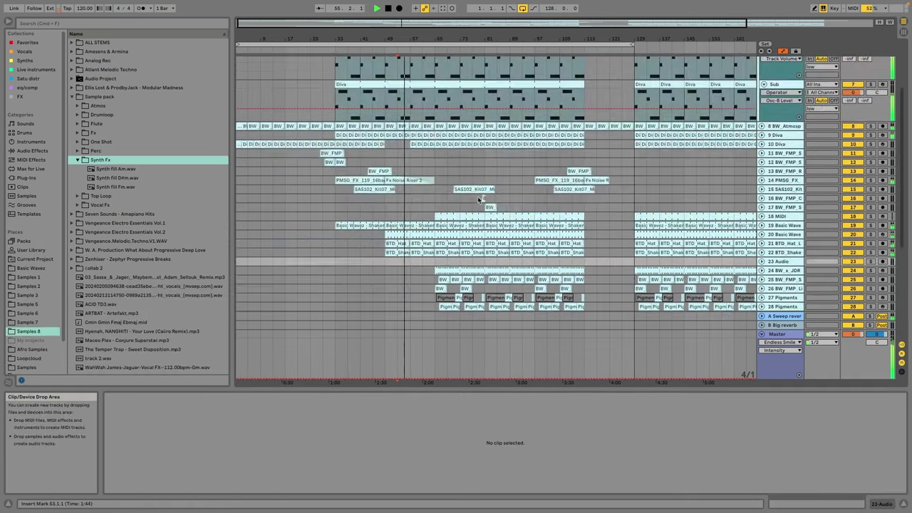
{"action": "scroll", "coordinate": [533, 359], "scroll_direction": "up", "scroll_amount": 8}
{"action": "scroll", "coordinate": [764, 132], "scroll_direction": "up", "scroll_amount": 8}
{"action": "scroll", "coordinate": [613, 130], "scroll_direction": "down", "scroll_amount": 8}
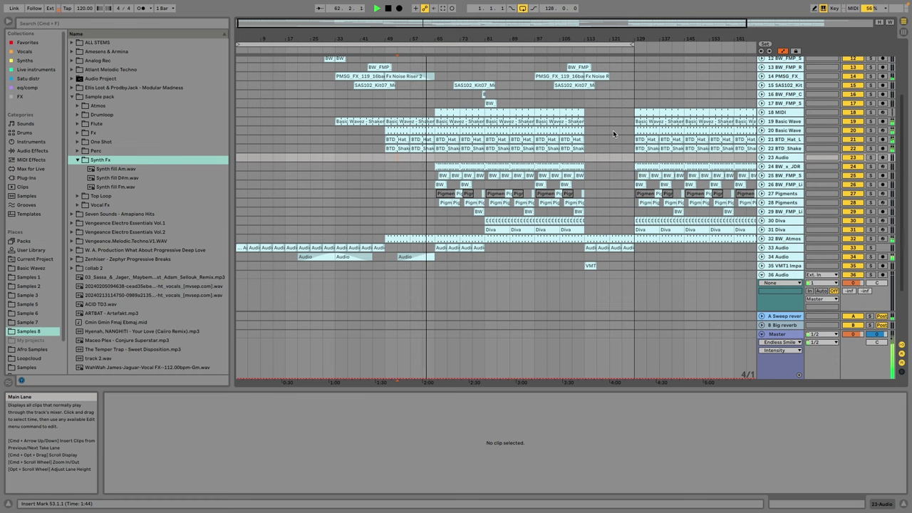
{"action": "scroll", "coordinate": [504, 156], "scroll_direction": "up", "scroll_amount": 5}
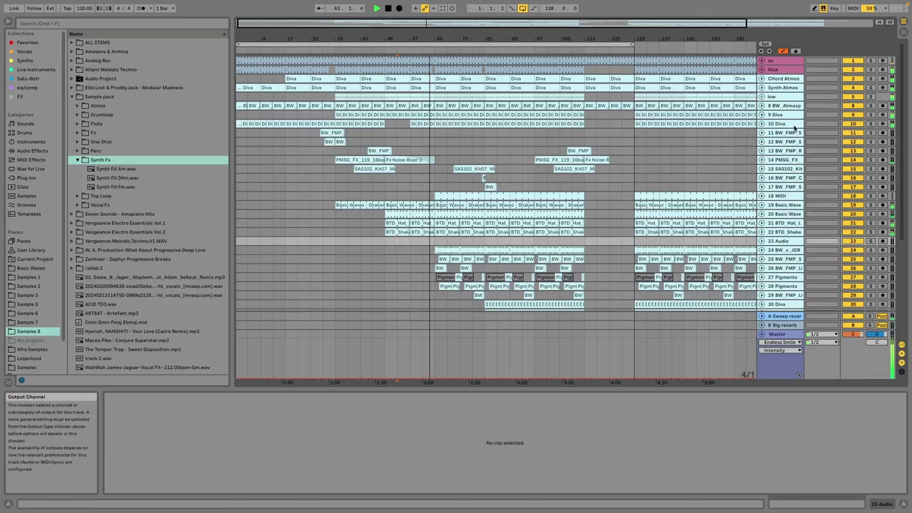
Step: Unfold the low group and show the Diva Frequency automation on the Bass track
{"action": "left_click", "coordinate": [762, 97]}
{"action": "left_click", "coordinate": [764, 131]}
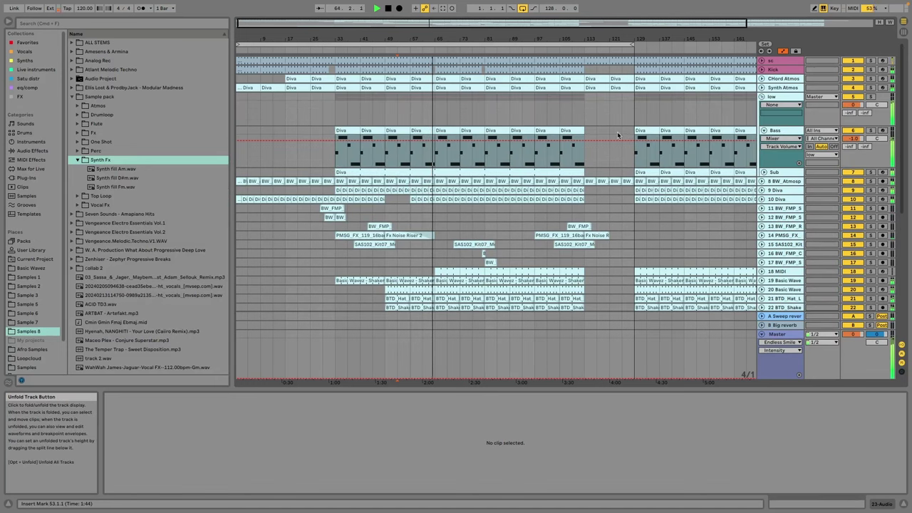
{"action": "left_click", "coordinate": [781, 138]}
{"action": "left_click", "coordinate": [775, 154]}
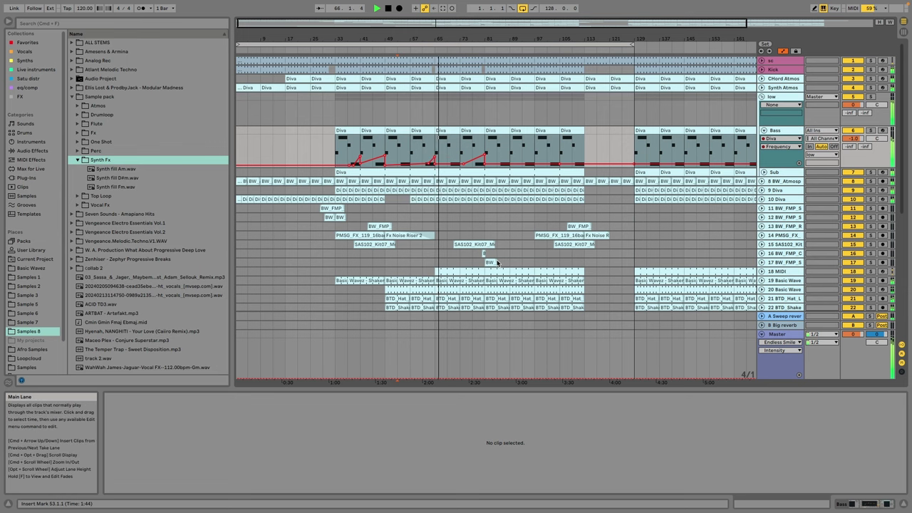
Step: Copy the sweep-down clip to bar 65 and replace the one at bar 81 with BW_FMP_SweepDown_4bar_122_04.wav after auditioning alternatives
{"action": "left_click", "coordinate": [438, 263]}
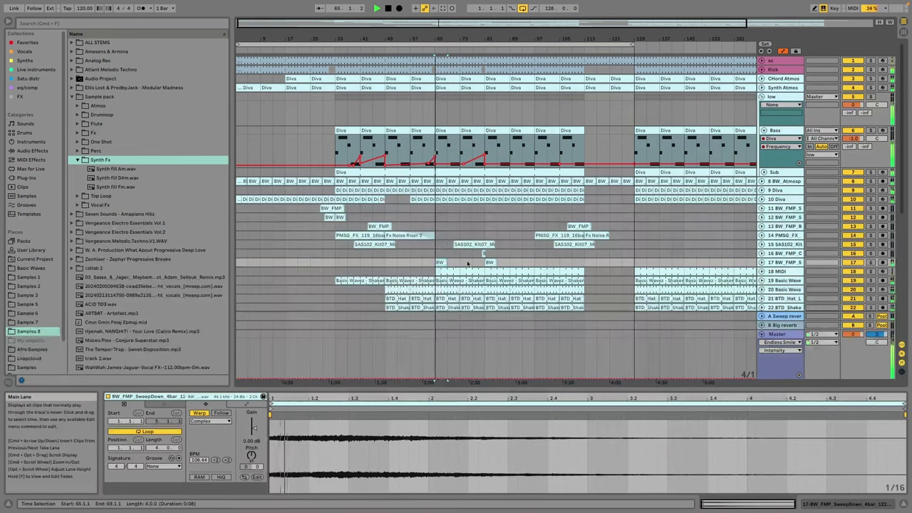
{"action": "left_click", "coordinate": [490, 261]}
{"action": "right_click", "coordinate": [489, 262]}
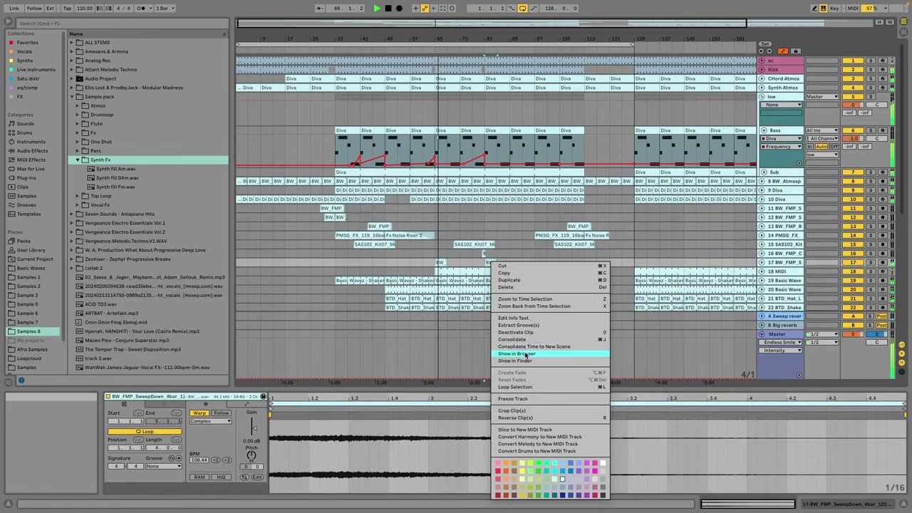
{"action": "left_click", "coordinate": [527, 350]}
{"action": "left_click", "coordinate": [176, 181]}
{"action": "left_click", "coordinate": [177, 173]}
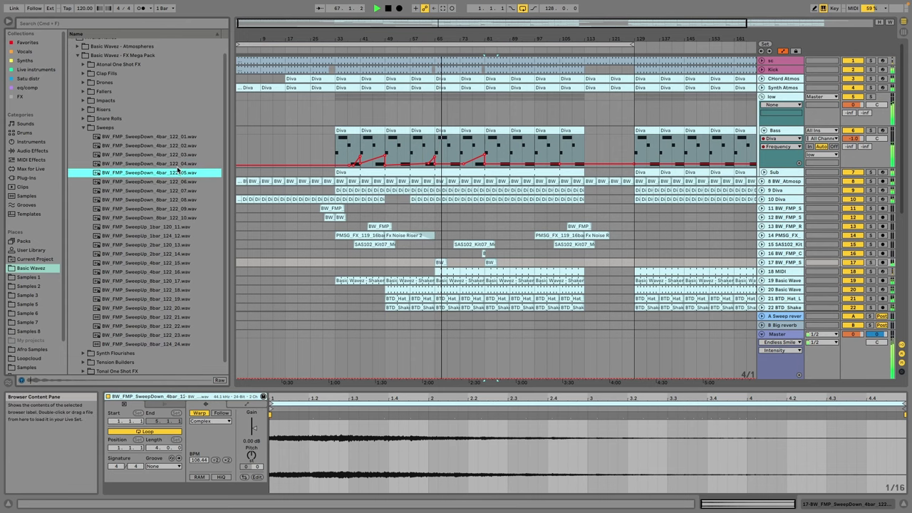
{"action": "left_click", "coordinate": [179, 163]}
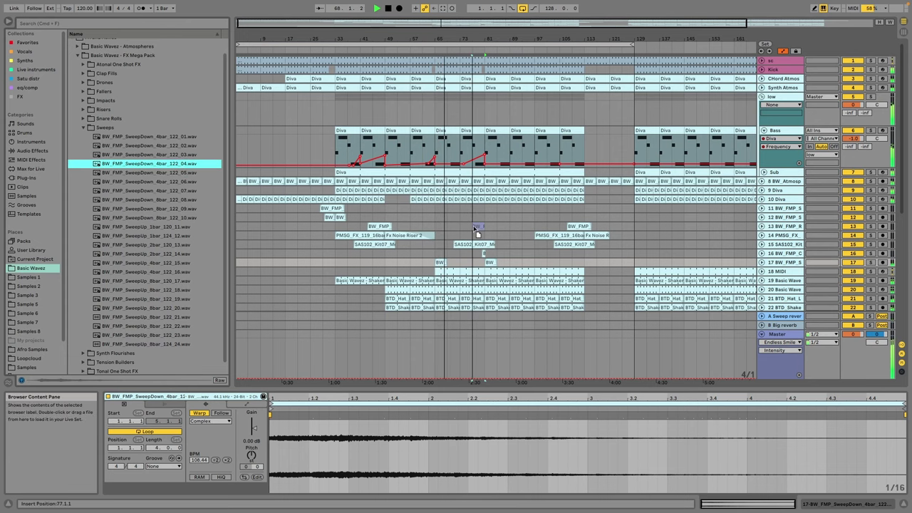
{"action": "left_click_drag", "start_coordinate": [474, 228], "coordinate": [485, 263]}
Step: Unfold the chord and synth atmosphere tracks and the synth flourish track 25
{"action": "scroll", "coordinate": [535, 240], "scroll_direction": "down", "scroll_amount": 8}
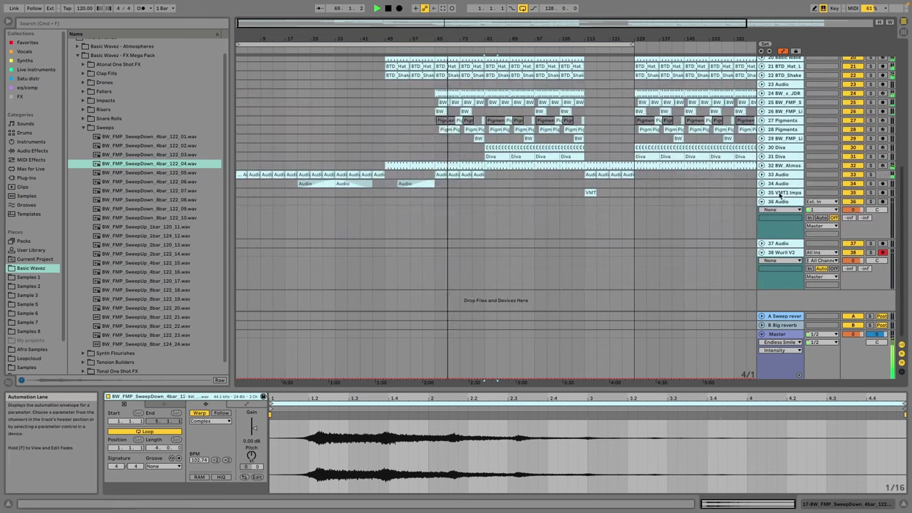
{"action": "scroll", "coordinate": [475, 163], "scroll_direction": "up", "scroll_amount": 5}
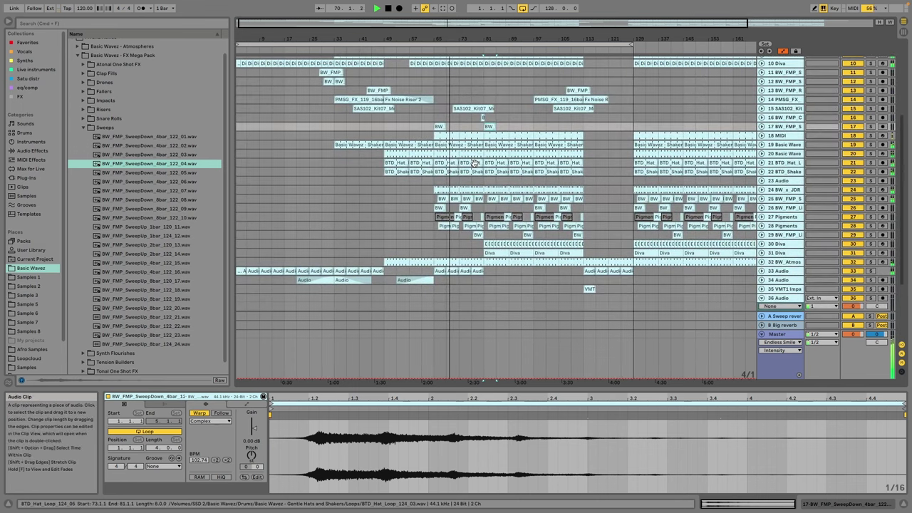
{"action": "scroll", "coordinate": [475, 163], "scroll_direction": "up", "scroll_amount": 5}
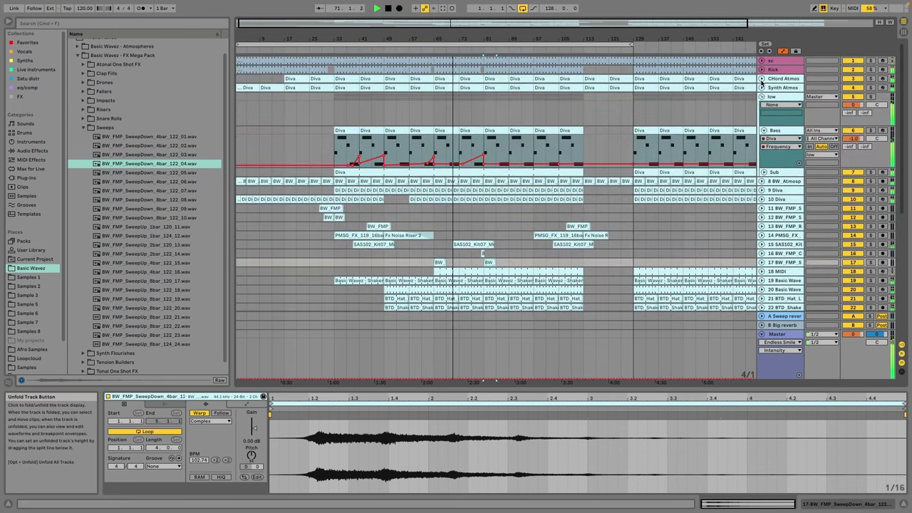
{"action": "left_click", "coordinate": [762, 80]}
{"action": "scroll", "coordinate": [576, 92], "scroll_direction": "down", "scroll_amount": 5}
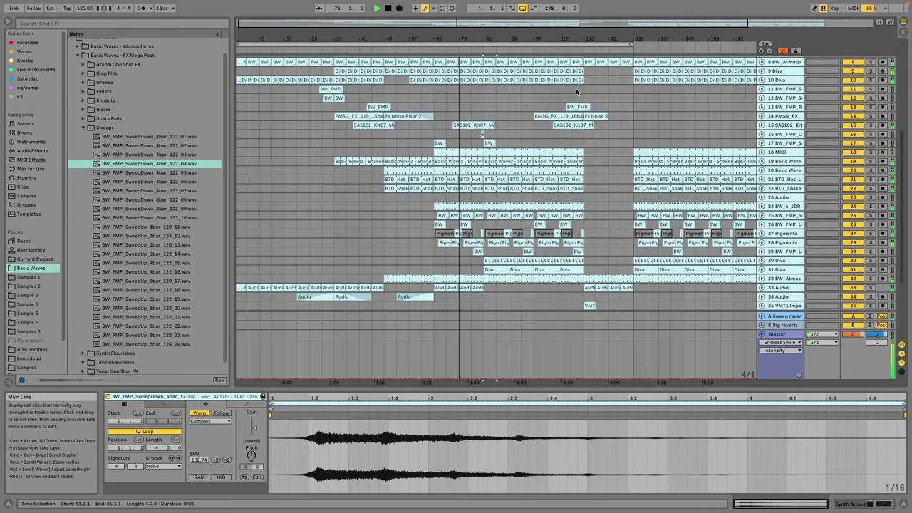
{"action": "left_click", "coordinate": [762, 215]}
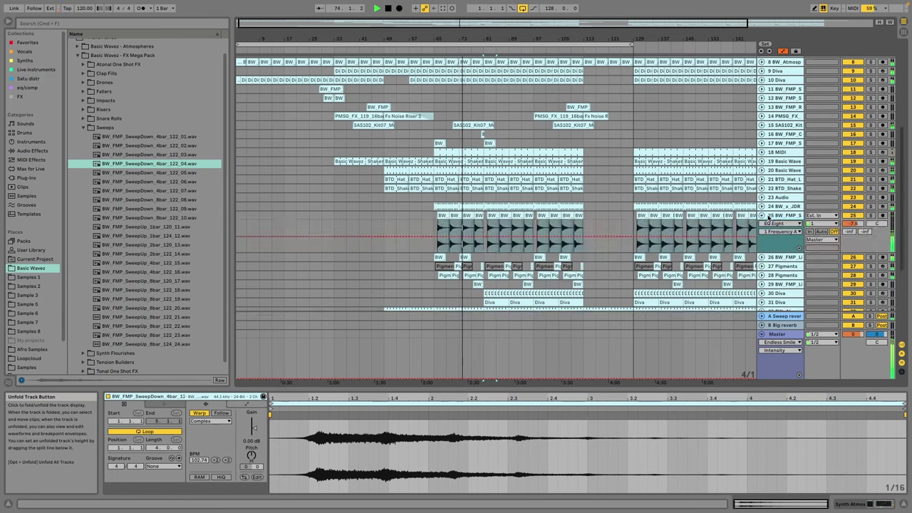
{"action": "left_click", "coordinate": [770, 217]}
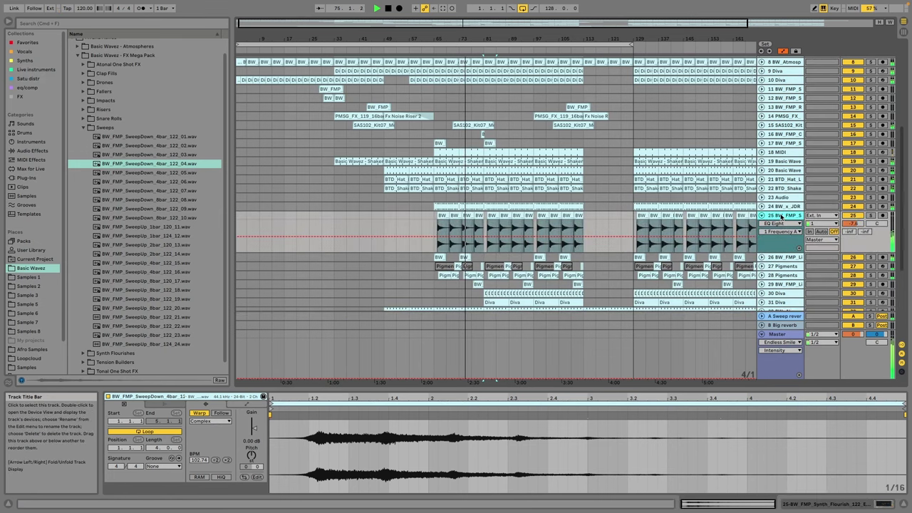
{"action": "scroll", "coordinate": [586, 217], "scroll_direction": "down", "scroll_amount": 5}
Step: Insert a MIDI track below the VMT1 impact track and create an empty clip spanning bars 81 to 85
{"action": "left_click", "coordinate": [776, 193]}
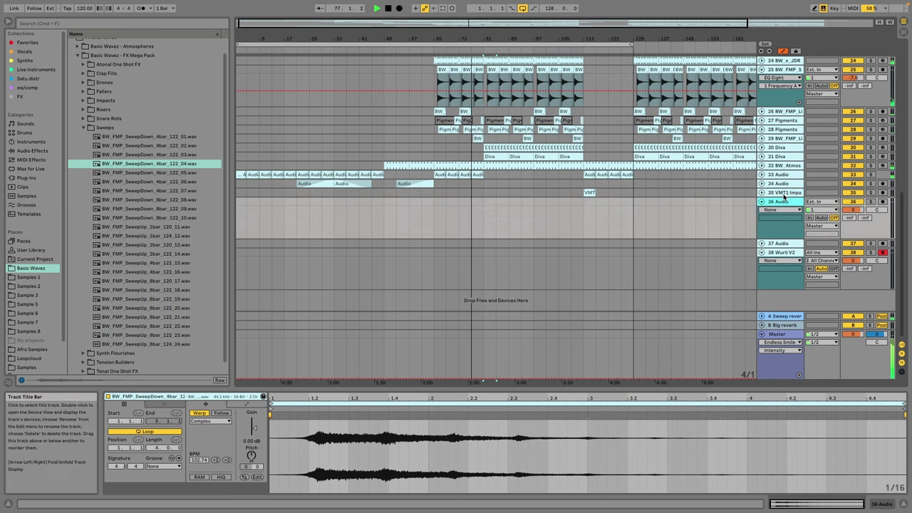
{"action": "right_click", "coordinate": [783, 195]}
{"action": "left_click", "coordinate": [812, 271]}
{"action": "left_click", "coordinate": [488, 203]}
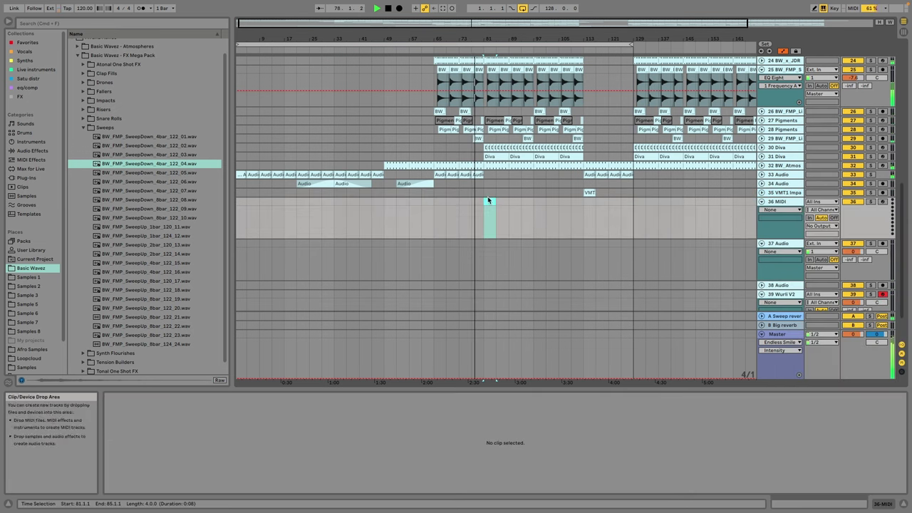
{"action": "right_click", "coordinate": [489, 203]}
{"action": "left_click", "coordinate": [529, 270]}
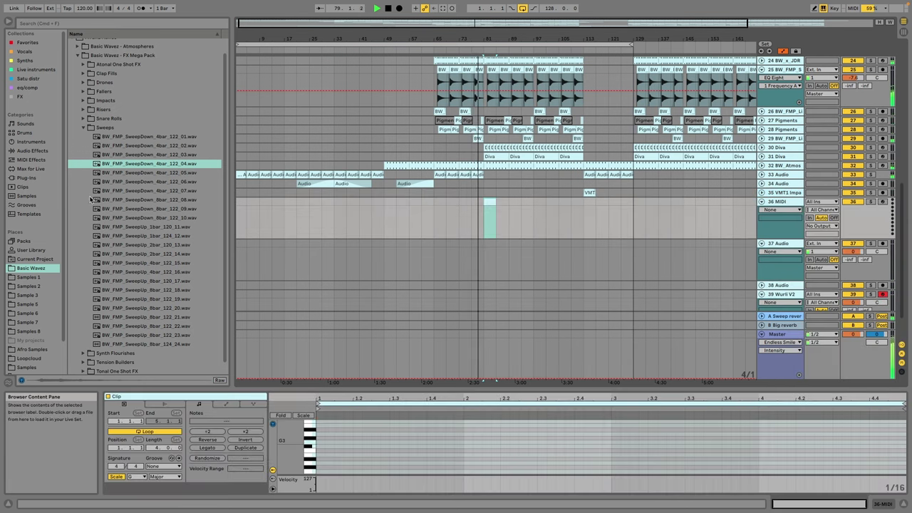
Step: Search the Basic Wavez library for "ride" and audition the BTD ride loops in Gentle Hats and Shakers
{"action": "left_click", "coordinate": [113, 128]}
{"action": "left_click", "coordinate": [51, 23]}
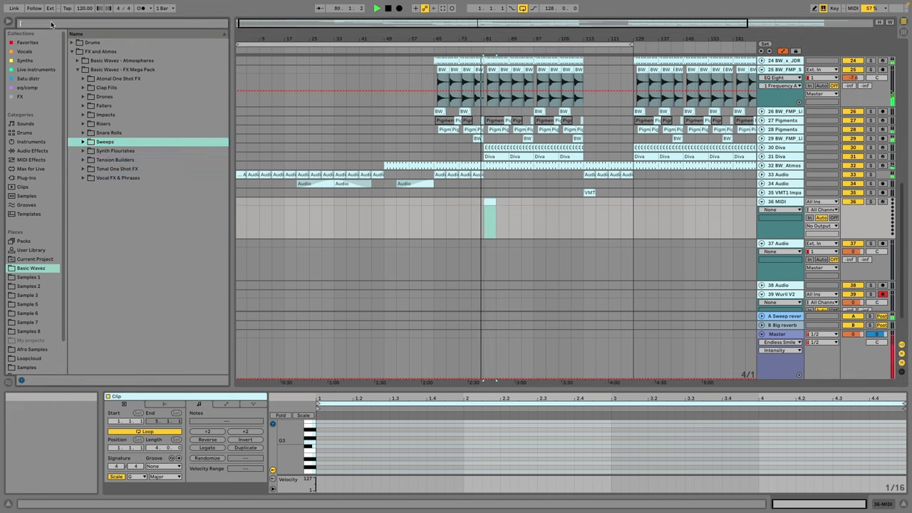
{"action": "type", "text": "ride"}
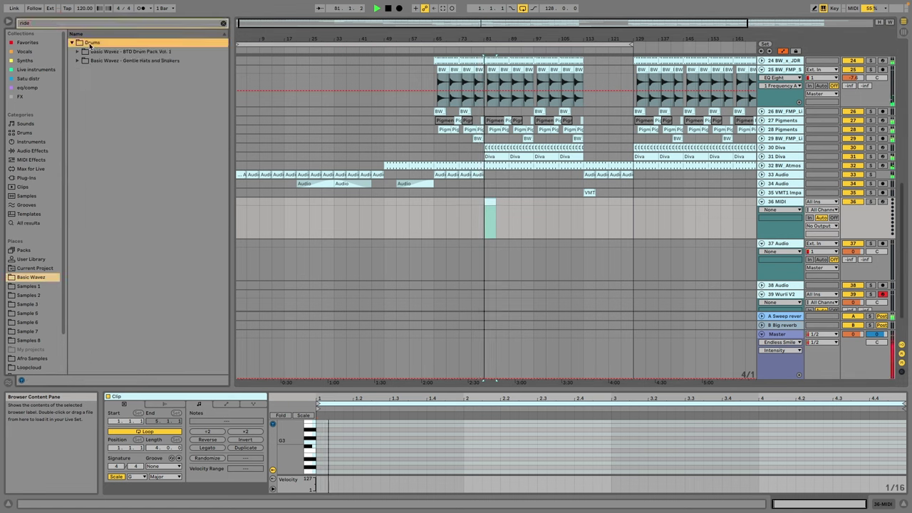
{"action": "left_click", "coordinate": [111, 55]}
{"action": "left_click", "coordinate": [121, 96]}
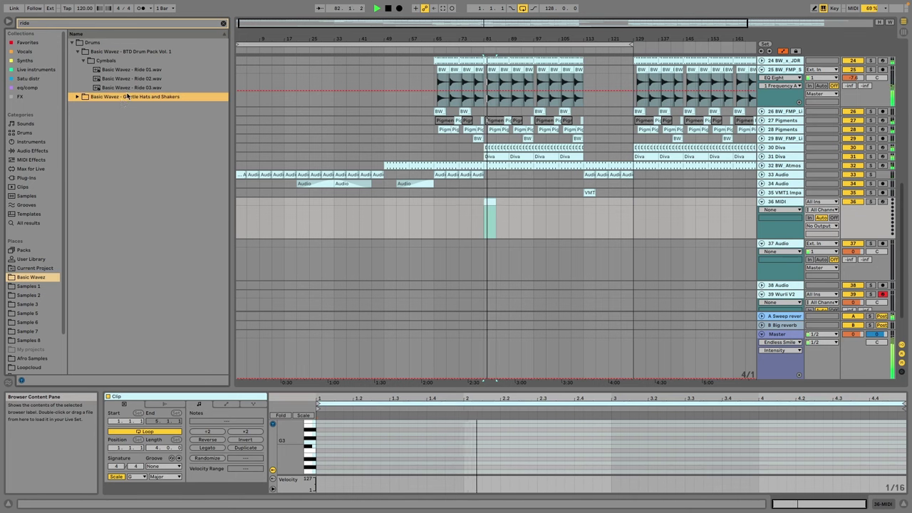
{"action": "left_click", "coordinate": [107, 69]}
{"action": "left_click", "coordinate": [120, 79]}
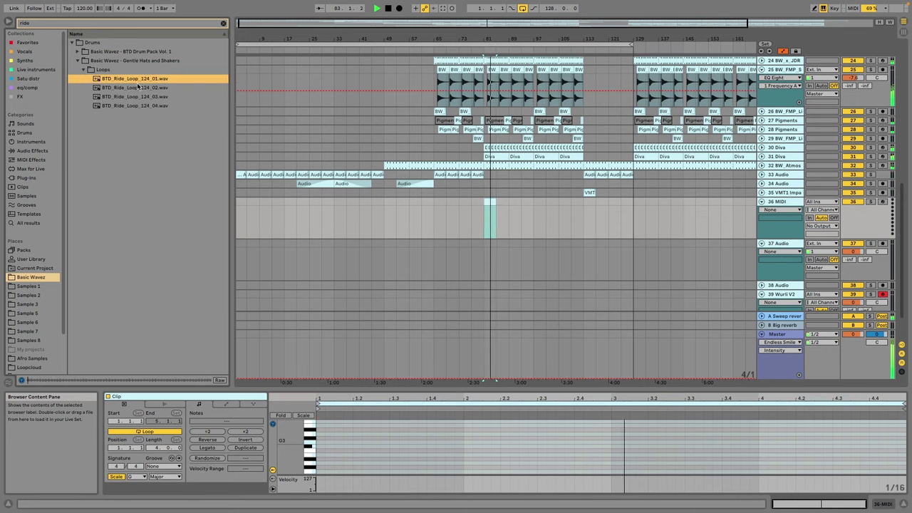
{"action": "left_click", "coordinate": [141, 88]}
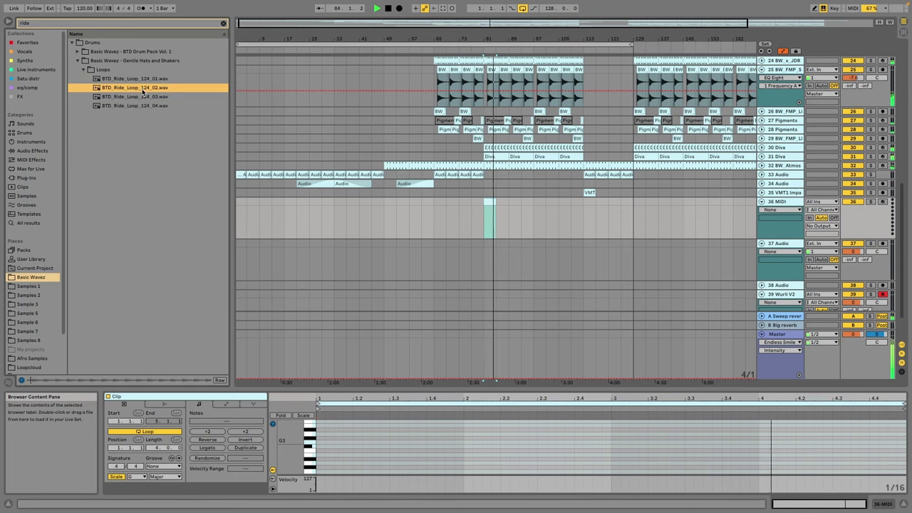
Step: Try to place BTD_Ride_Loop_124_02.wav on the new MIDI track at bar 81, and undo adding that track
{"action": "left_click_drag", "start_coordinate": [143, 91], "coordinate": [499, 214]}
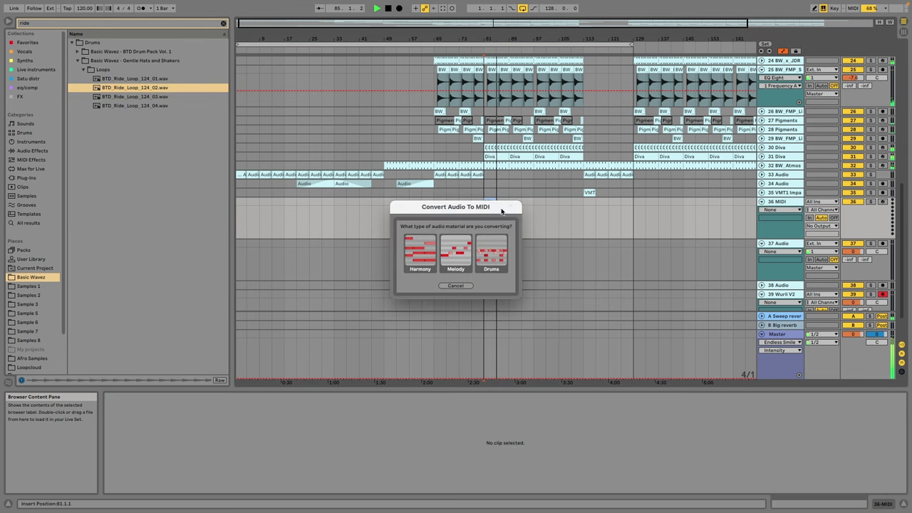
{"action": "left_click", "coordinate": [461, 270]}
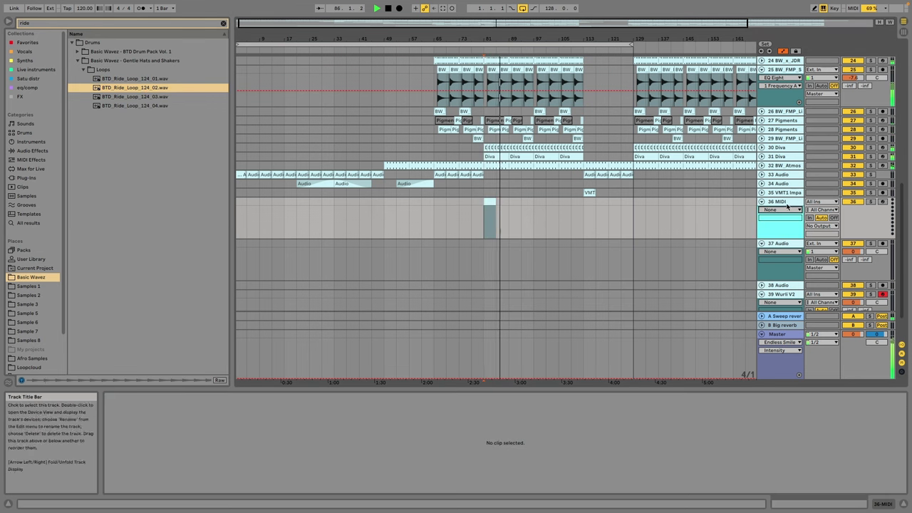
{"action": "key", "text": "super+z"}
Step: Place BTD_Ride_Loop_124_02.wav on audio track 37 from bar 81 to 113 and set the track volume to -7.4 dB
{"action": "left_click_drag", "start_coordinate": [123, 86], "coordinate": [489, 244]}
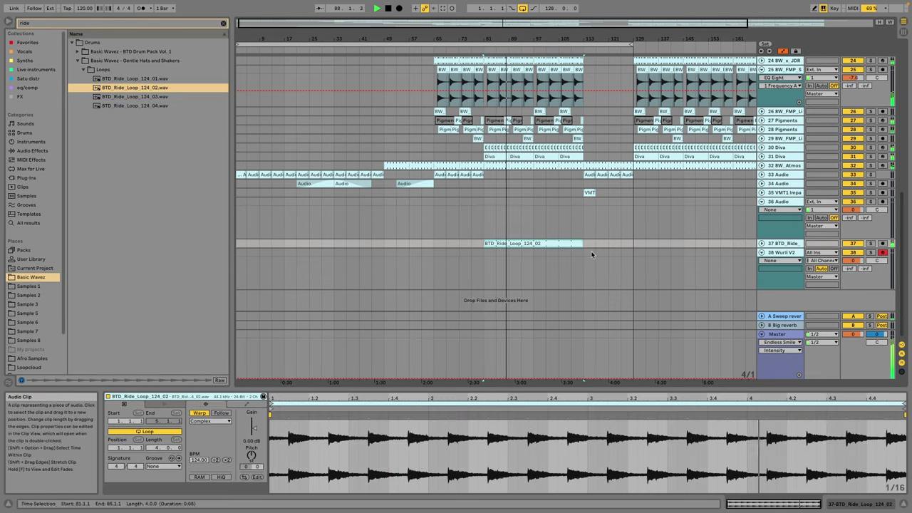
{"action": "left_click", "coordinate": [762, 244]}
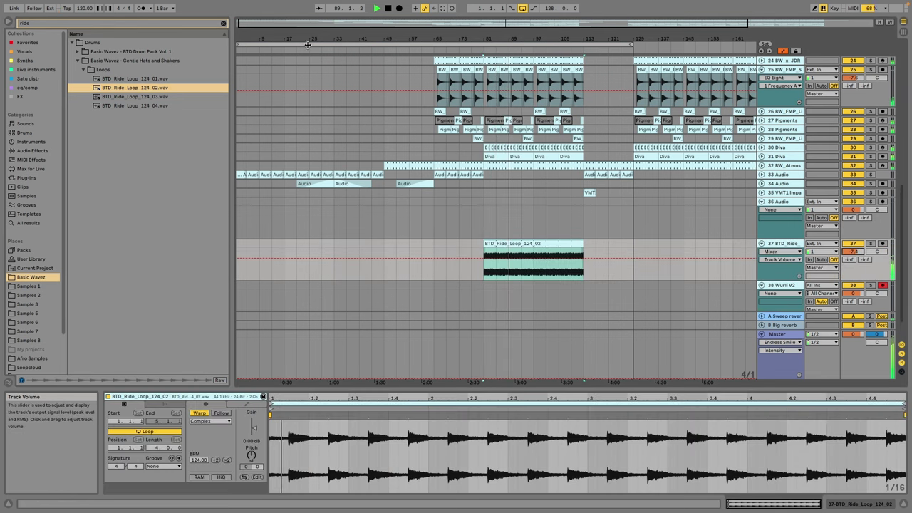
Step: Search the Favorites collection for "pitch" and add SoundShifter Pitch (s) to the ride track
{"action": "left_click", "coordinate": [222, 23]}
{"action": "left_click", "coordinate": [29, 42]}
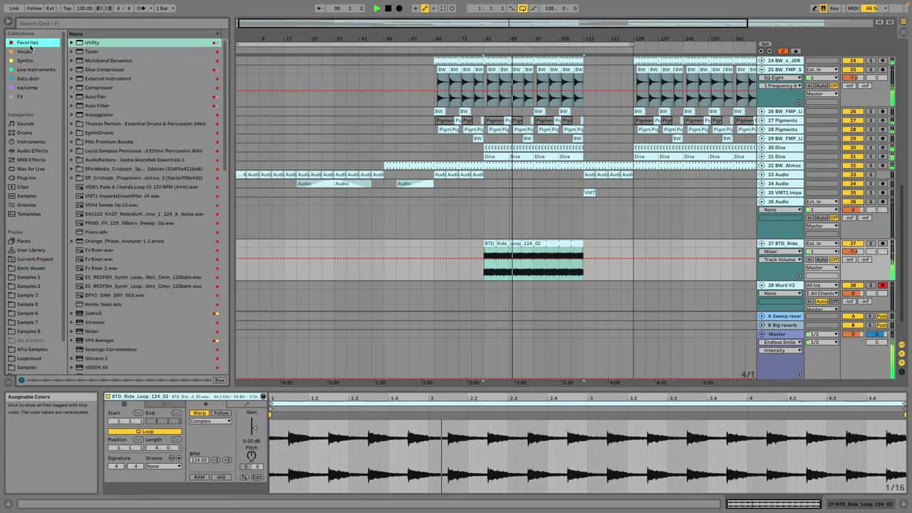
{"action": "left_click", "coordinate": [42, 24]}
{"action": "type", "text": "pitch"}
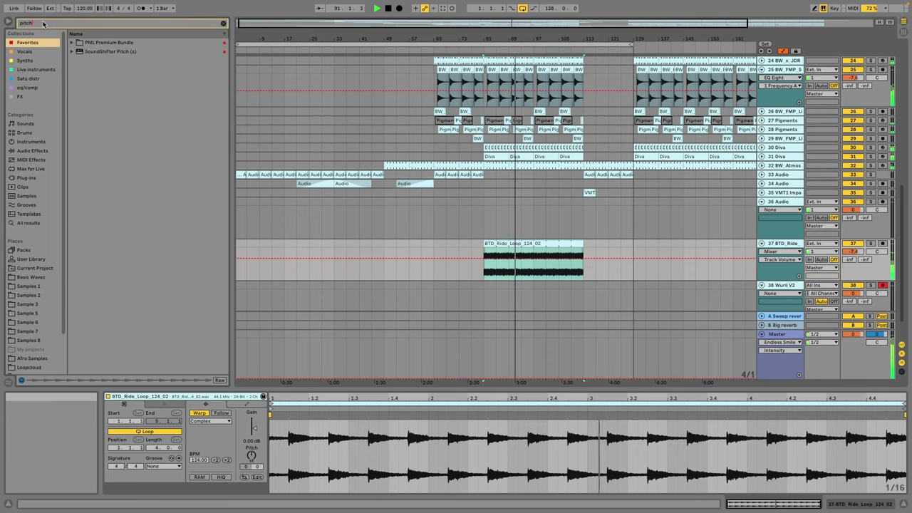
{"action": "left_click", "coordinate": [99, 52]}
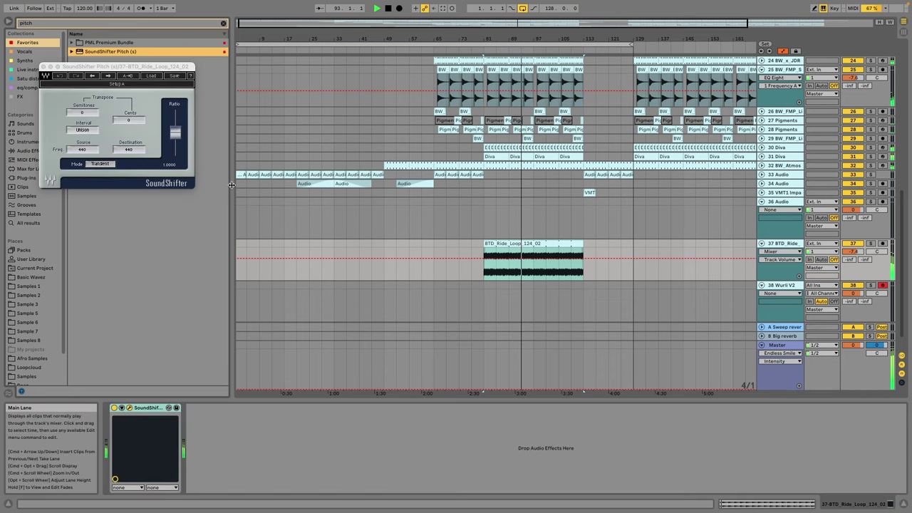
Step: Draw SoundShifter Pitch automation on the ride track that curves down from bar 97 to bar 113, and close the plug-in window
{"action": "left_click", "coordinate": [532, 264]}
{"action": "left_click_drag", "start_coordinate": [583, 264], "coordinate": [585, 282]}
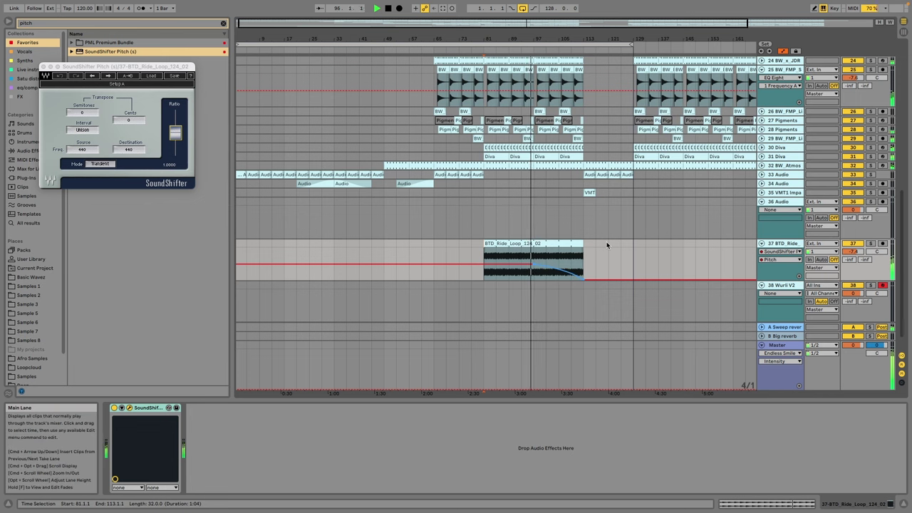
{"action": "left_click", "coordinate": [791, 244]}
{"action": "left_click", "coordinate": [43, 66]}
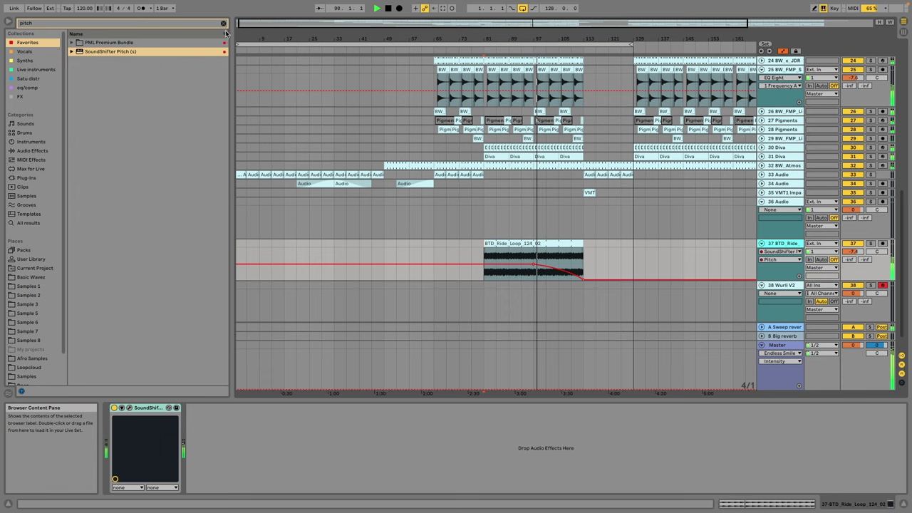
Step: Add EQ Eight after SoundShifter on the ride track with a low cut at about 978 Hz
{"action": "left_click", "coordinate": [223, 23]}
{"action": "left_click", "coordinate": [27, 87]}
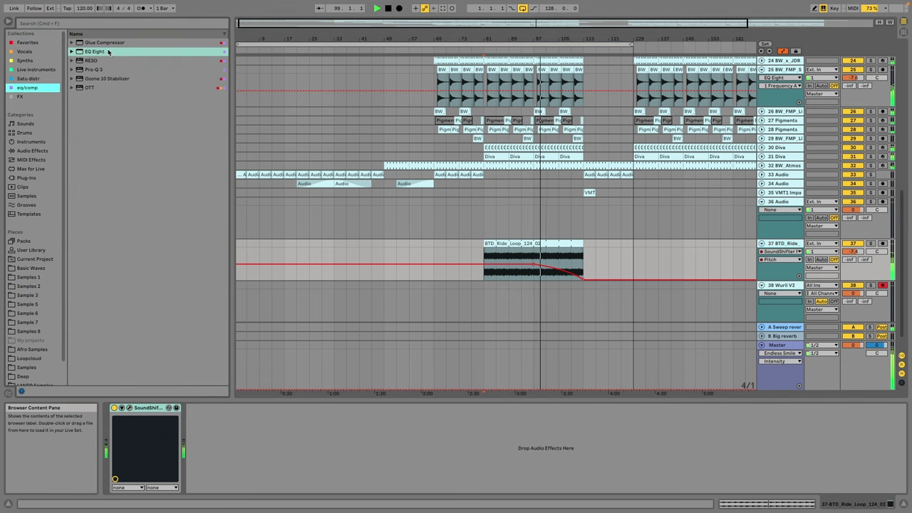
{"action": "left_click_drag", "start_coordinate": [109, 52], "coordinate": [186, 317]}
{"action": "left_click_drag", "start_coordinate": [223, 479], "coordinate": [214, 470]}
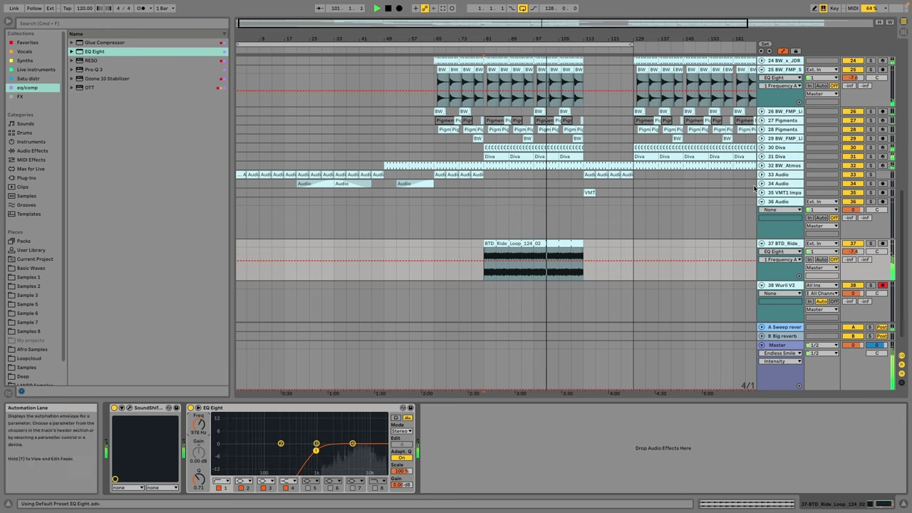
Step: Delete the empty audio track 36 and fold the ride track
{"action": "left_click", "coordinate": [777, 203]}
{"action": "key", "text": "Delete"}
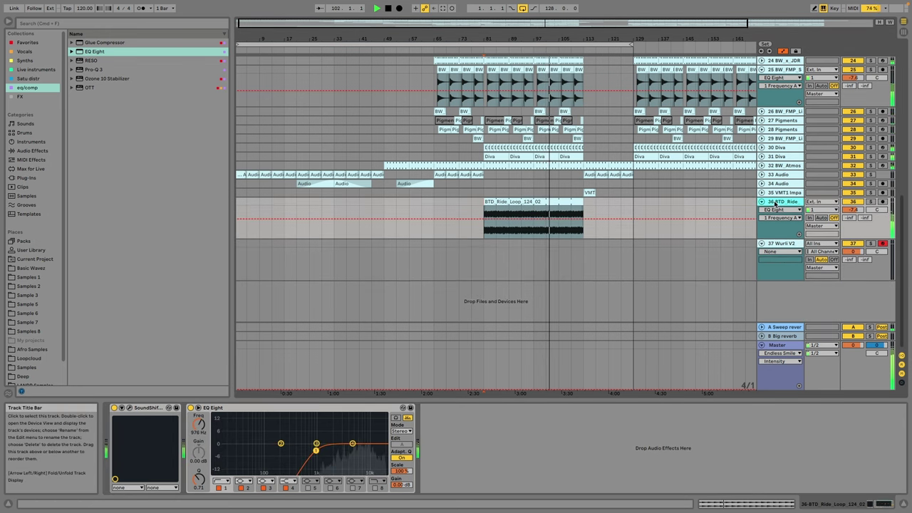
{"action": "left_click", "coordinate": [762, 202]}
Step: Add a Diva Frequency automation peak on the Bass track at bar 113, rising from about three bars before
{"action": "scroll", "coordinate": [642, 183], "scroll_direction": "up", "scroll_amount": 4}
{"action": "scroll", "coordinate": [642, 184], "scroll_direction": "down", "scroll_amount": 2}
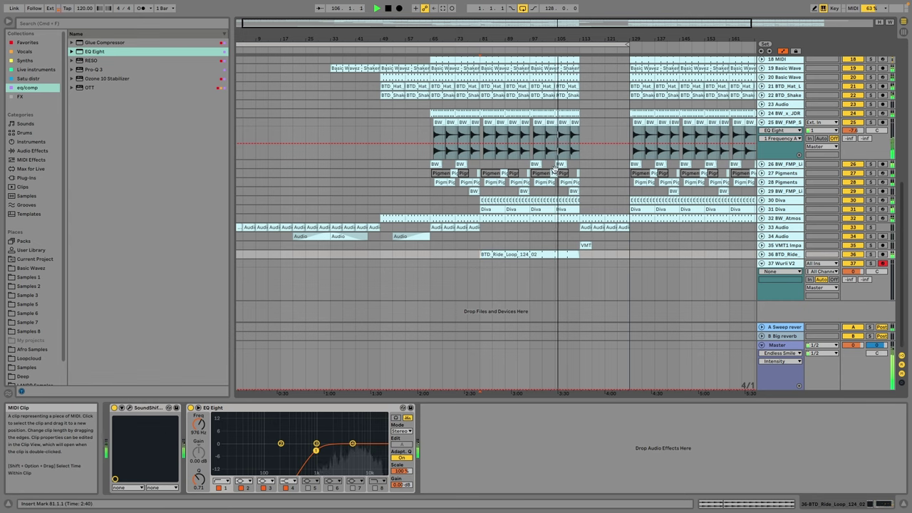
{"action": "scroll", "coordinate": [559, 143], "scroll_direction": "up", "scroll_amount": 10}
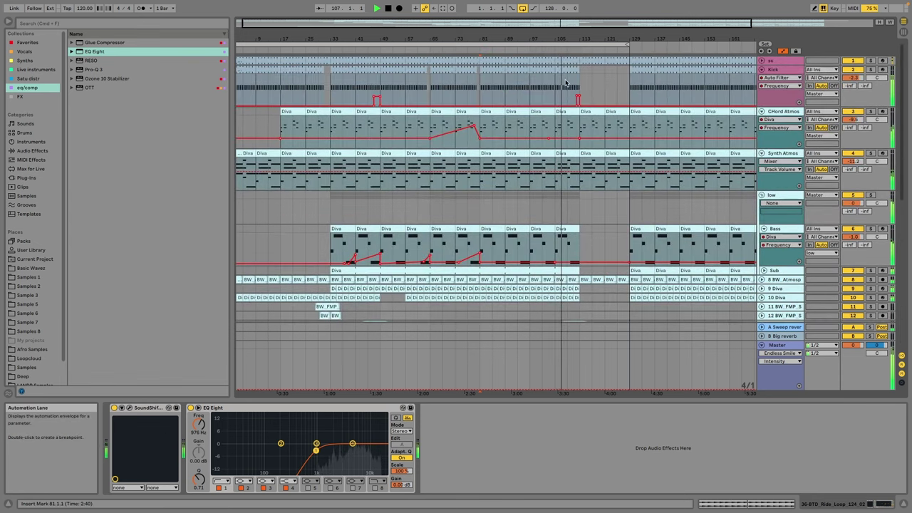
{"action": "scroll", "coordinate": [568, 89], "scroll_direction": "down", "scroll_amount": 5}
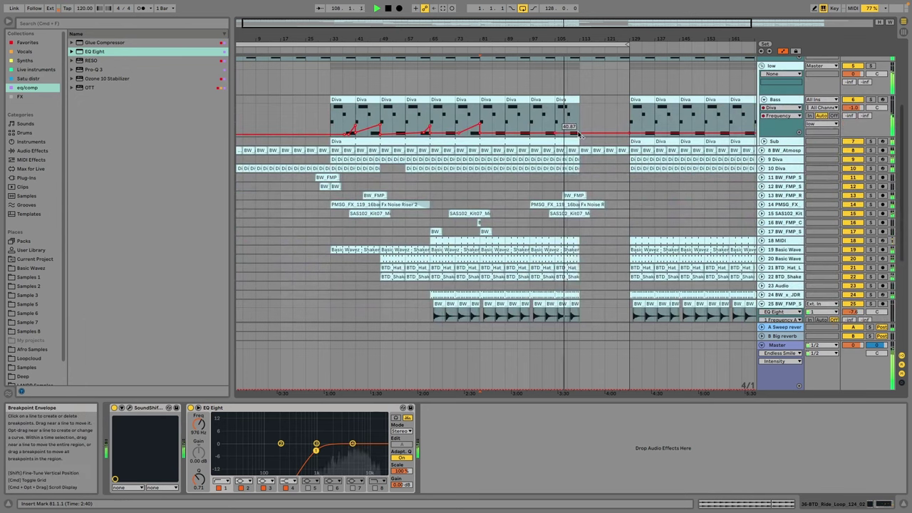
{"action": "left_click", "coordinate": [581, 126]}
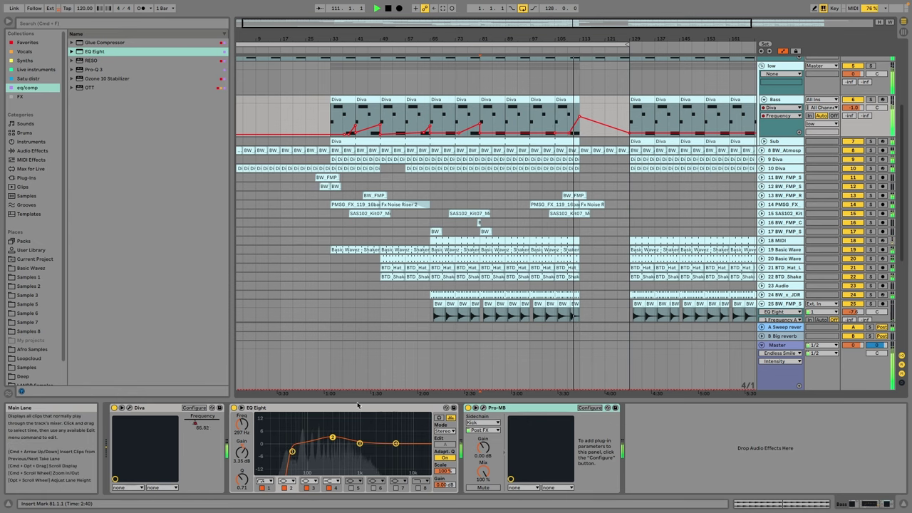
Step: Boost the fourth band of the Bass track's EQ Eight to about 6.57 dB at 2.72 kHz
{"action": "left_click_drag", "start_coordinate": [395, 444], "coordinate": [393, 440]}
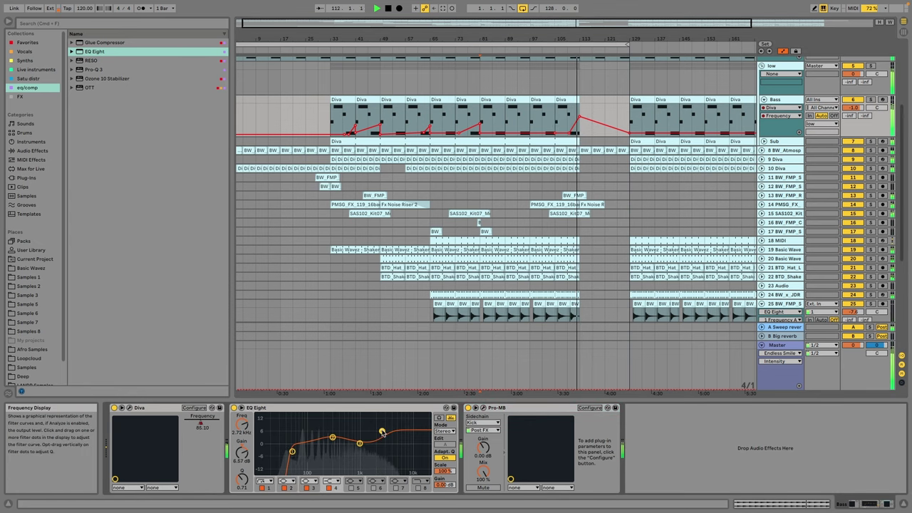
Step: Draw track panning automation on the BW_Atmos track that moves rightward from bar 113 to bar 129, and fold the track
{"action": "scroll", "coordinate": [708, 228], "scroll_direction": "down", "scroll_amount": 5}
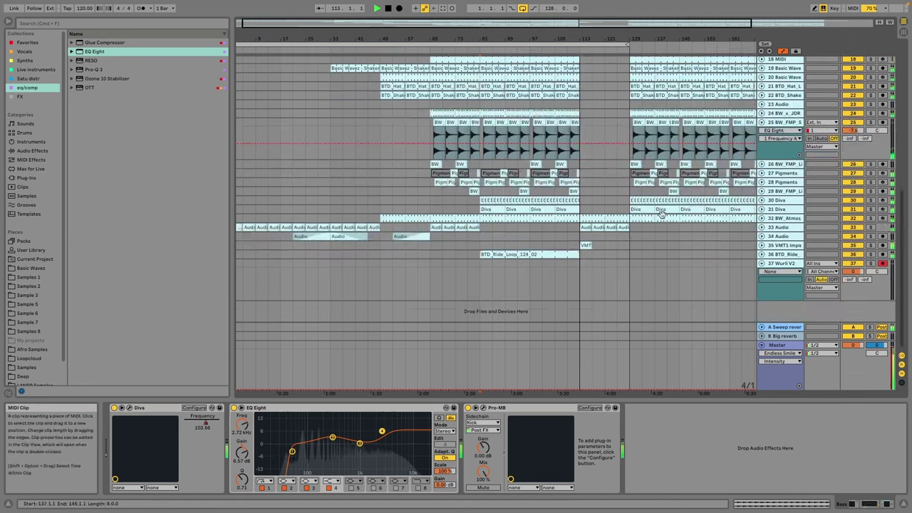
{"action": "left_click", "coordinate": [762, 228]}
{"action": "left_click", "coordinate": [762, 218]}
{"action": "left_click", "coordinate": [772, 219]}
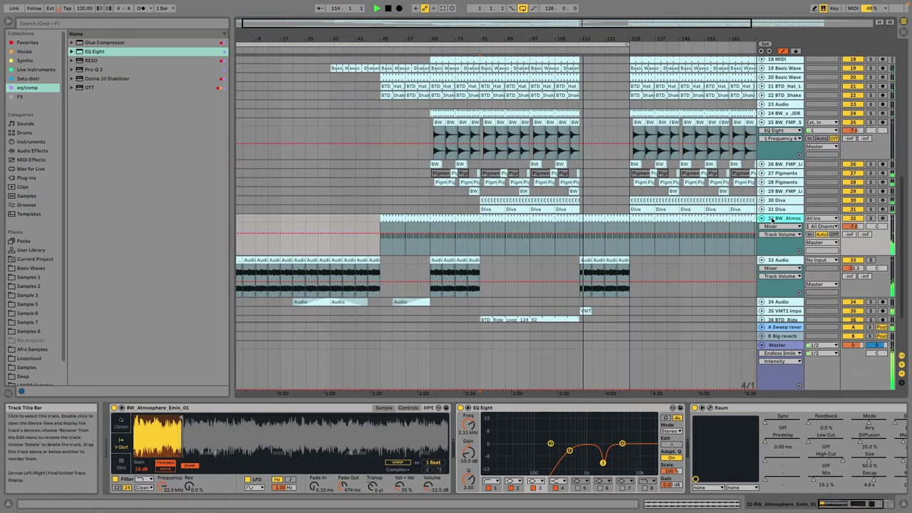
{"action": "left_click", "coordinate": [877, 226]}
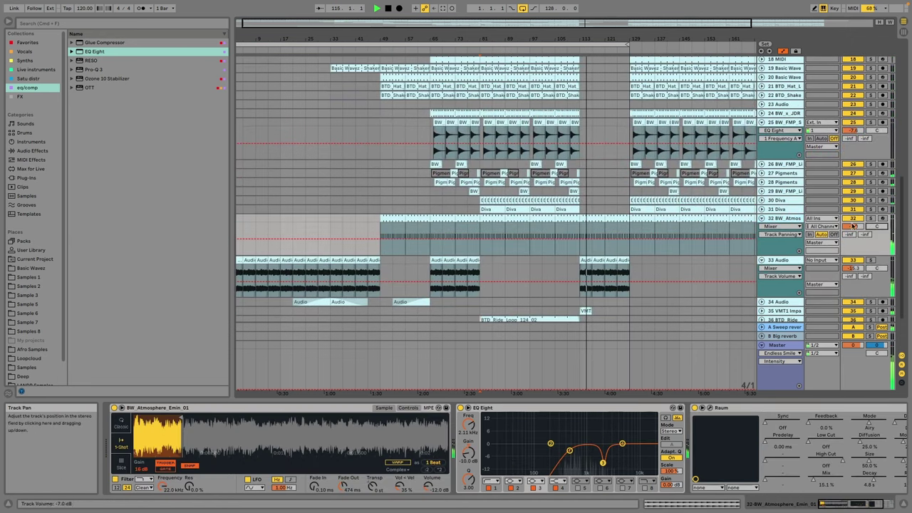
{"action": "left_click", "coordinate": [580, 239]}
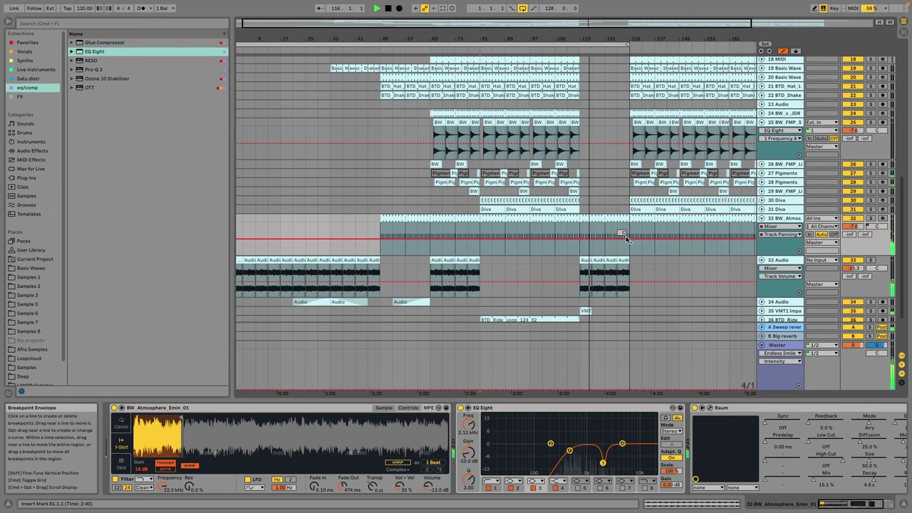
{"action": "scroll", "coordinate": [624, 232], "scroll_direction": "down", "scroll_amount": 3}
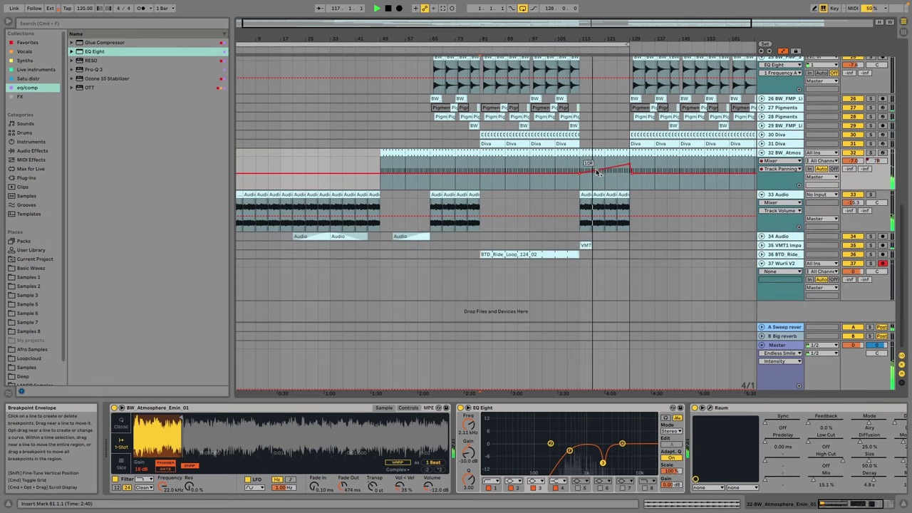
{"action": "left_click", "coordinate": [762, 153]}
Step: Delete the clips on tracks 24 to 31 between bars 129 and 145
{"action": "scroll", "coordinate": [661, 159], "scroll_direction": "up", "scroll_amount": 6}
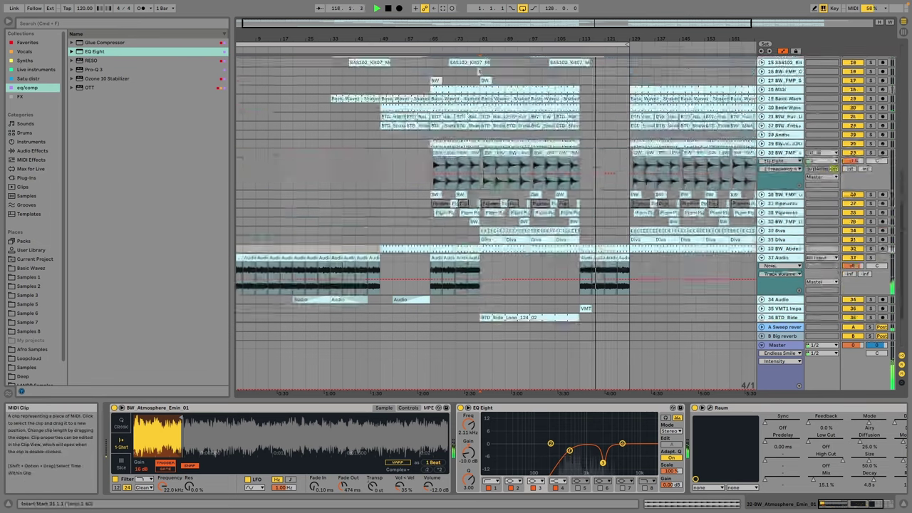
{"action": "scroll", "coordinate": [661, 160], "scroll_direction": "down", "scroll_amount": 6}
{"action": "left_click_drag", "start_coordinate": [631, 160], "coordinate": [675, 83]}
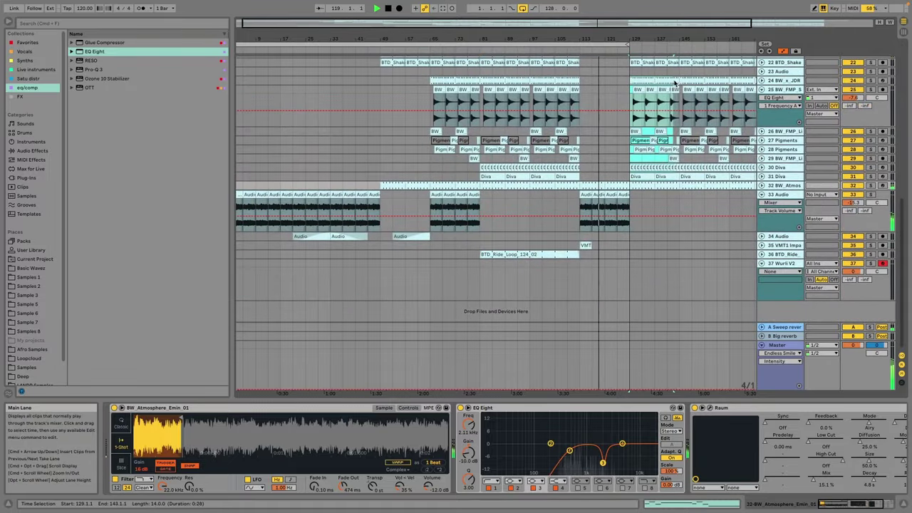
{"action": "key", "text": "Delete"}
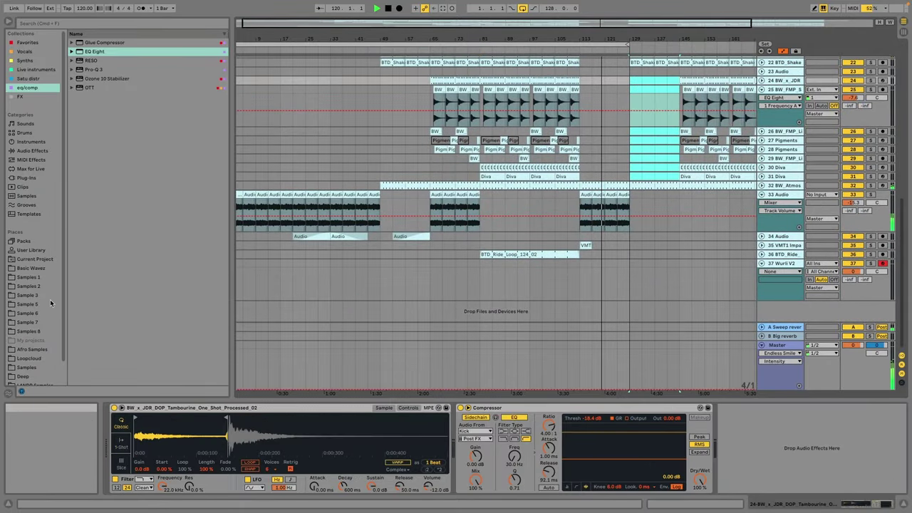
Step: Audition loops from the Samples 8 sample pack's Drumloop and Perc folders, including Kick loop, Congo loop, 808 perc loop and Tom 808 loop
{"action": "left_click", "coordinate": [30, 331]}
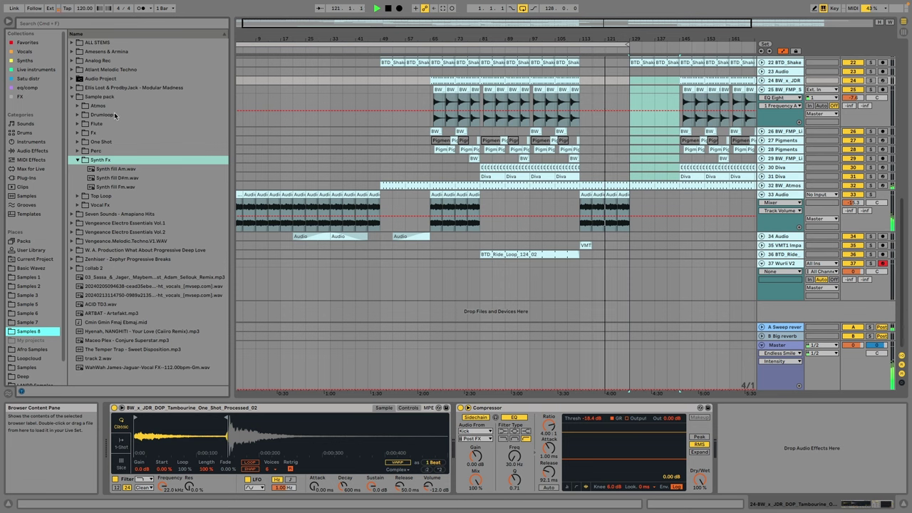
{"action": "double_click", "coordinate": [107, 114]}
{"action": "left_click", "coordinate": [113, 250]}
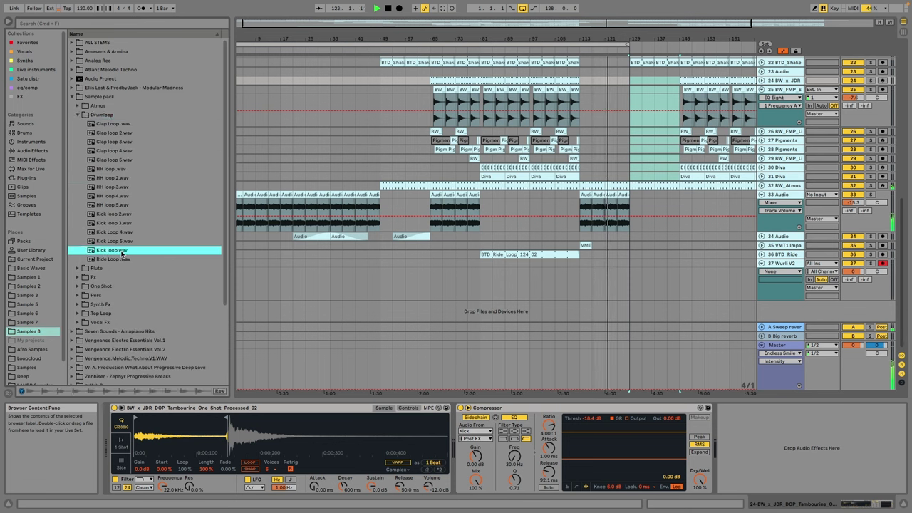
{"action": "double_click", "coordinate": [101, 292]}
{"action": "left_click", "coordinate": [126, 214]}
{"action": "left_click", "coordinate": [123, 189]}
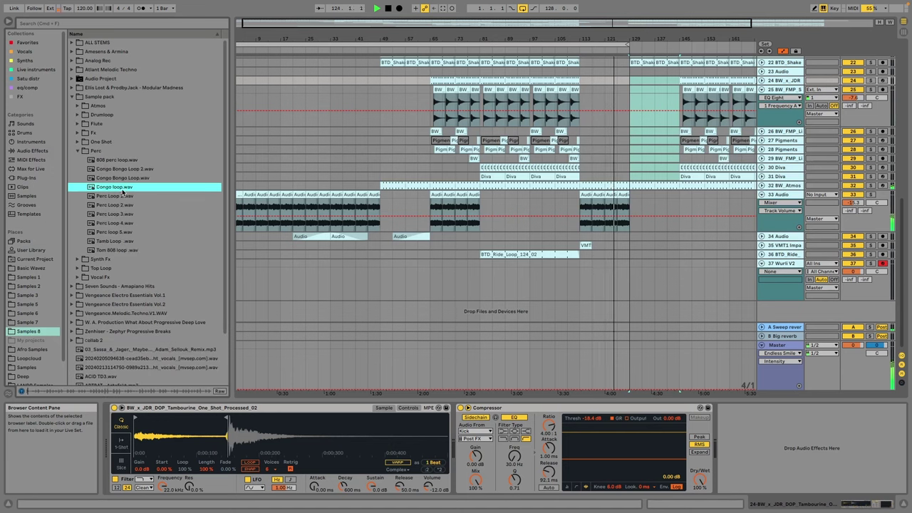
{"action": "left_click", "coordinate": [117, 160]}
{"action": "left_click", "coordinate": [106, 259]}
{"action": "left_click", "coordinate": [117, 251]}
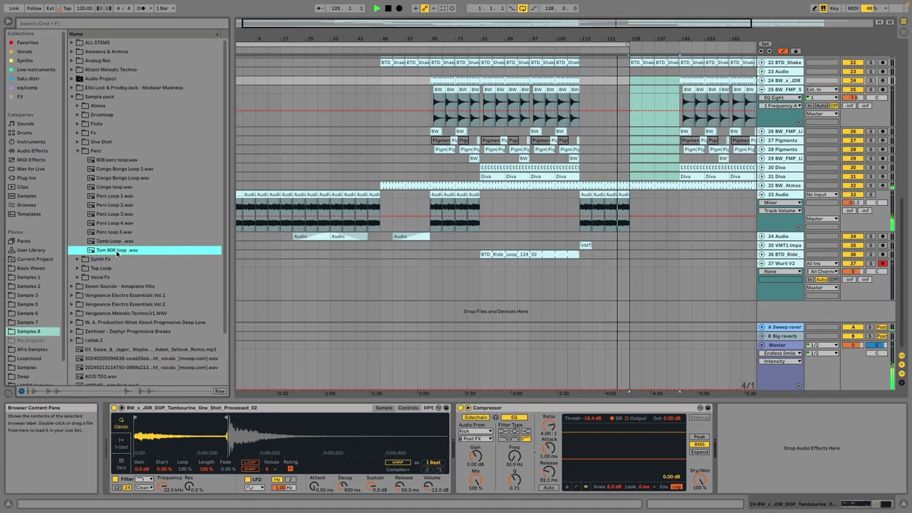
Step: Insert an audio track below the ride track, place Tom 808 loop .wav on it at bar 81, and play the arrangement
{"action": "left_click_drag", "start_coordinate": [297, 254], "coordinate": [482, 273]}
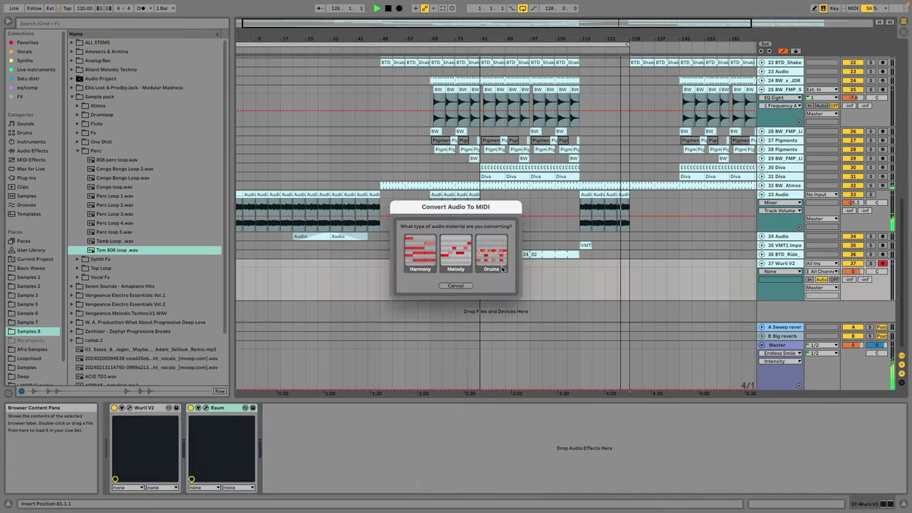
{"action": "left_click", "coordinate": [455, 287]}
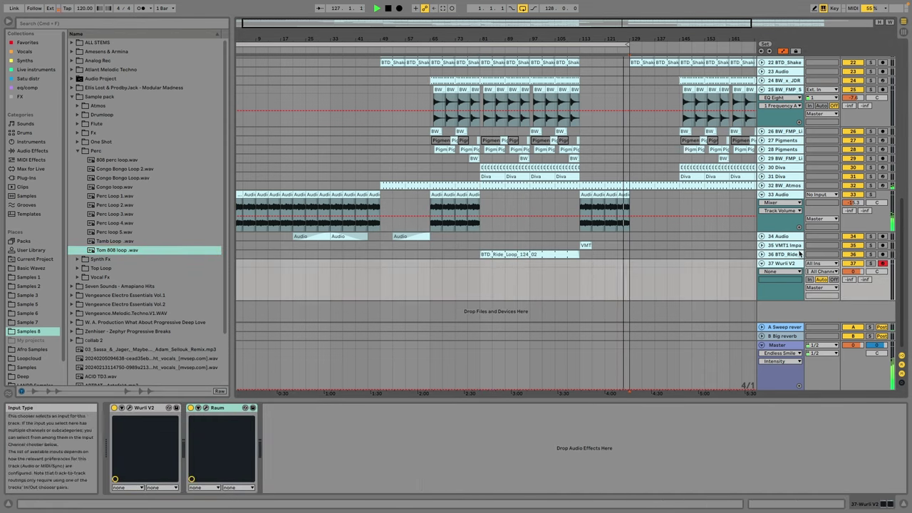
{"action": "right_click", "coordinate": [673, 255]}
{"action": "left_click", "coordinate": [712, 332]}
{"action": "left_click_drag", "start_coordinate": [126, 254], "coordinate": [481, 269]}
{"action": "key", "text": "space"}
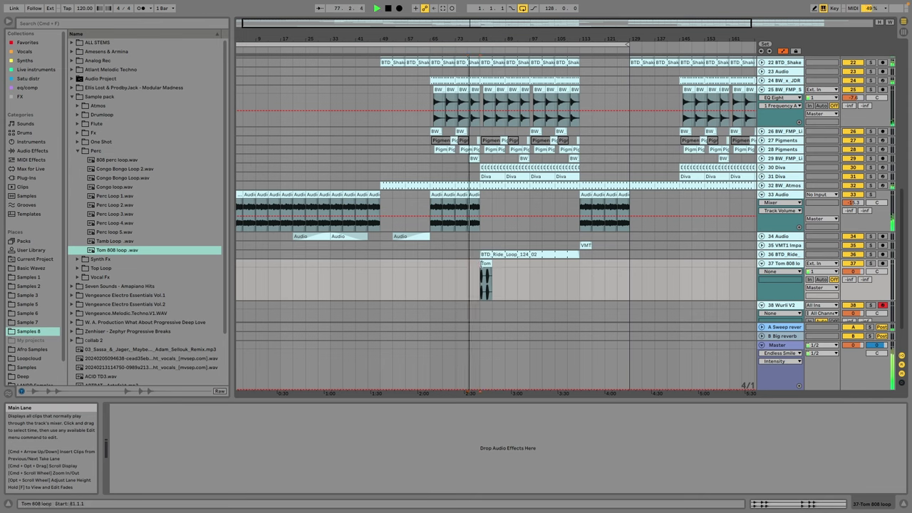
Step: Fold the Audio 33 and Tom 808 loop tracks and duplicate the Tom clip to fill bars 81 to 113
{"action": "left_click", "coordinate": [762, 195]}
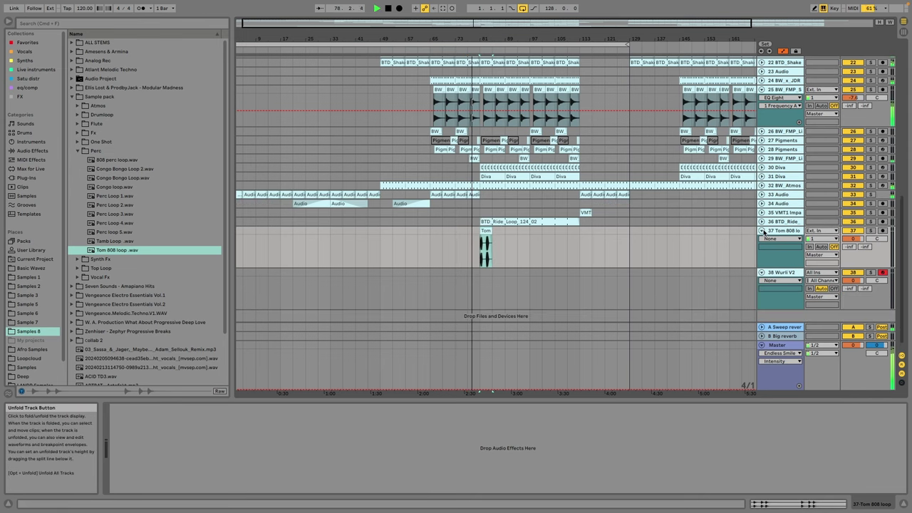
{"action": "left_click", "coordinate": [762, 230]}
{"action": "key", "text": "super+d"}
{"action": "key", "text": "super+d"}
{"action": "key", "text": "super+d"}
{"action": "key", "text": "super+d"}
{"action": "key", "text": "super+d"}
{"action": "key", "text": "super+d"}
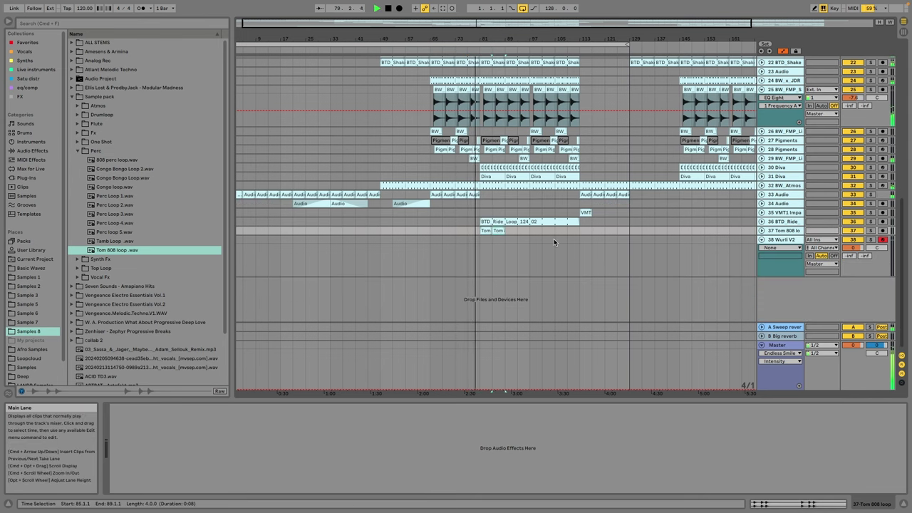
Step: Set the Tom 808 loop track's volume to -13.2 dB and select its clips from bar 81 to bar 113
{"action": "left_click", "coordinate": [762, 231]}
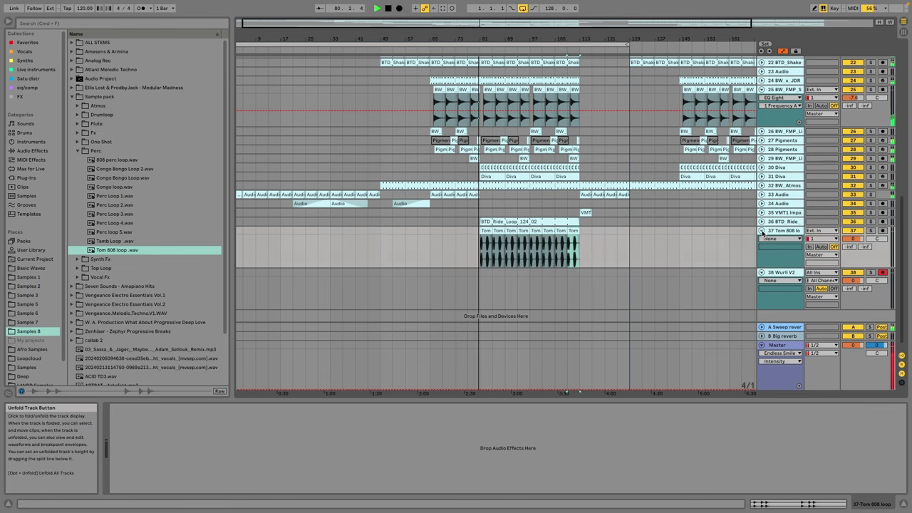
{"action": "left_click_drag", "start_coordinate": [851, 239], "coordinate": [851, 249]}
{"action": "left_click", "coordinate": [782, 231]}
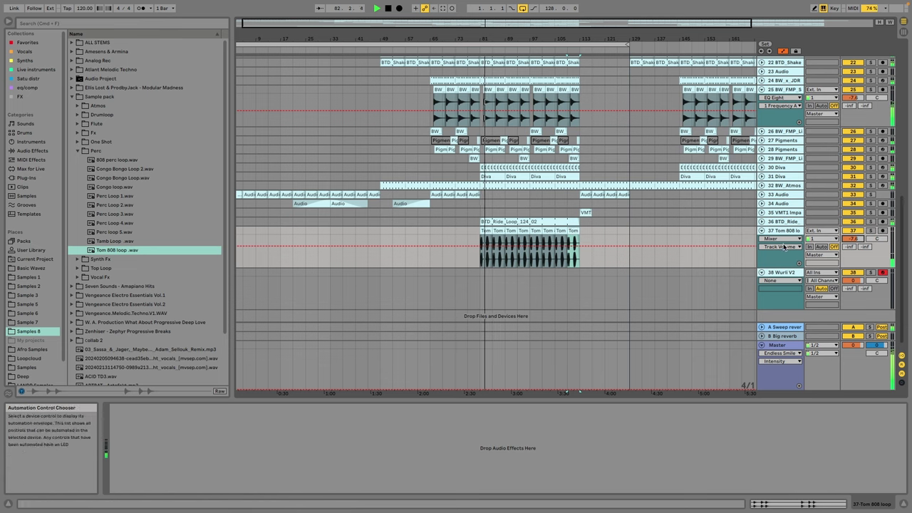
{"action": "left_click_drag", "start_coordinate": [854, 239], "coordinate": [854, 251]}
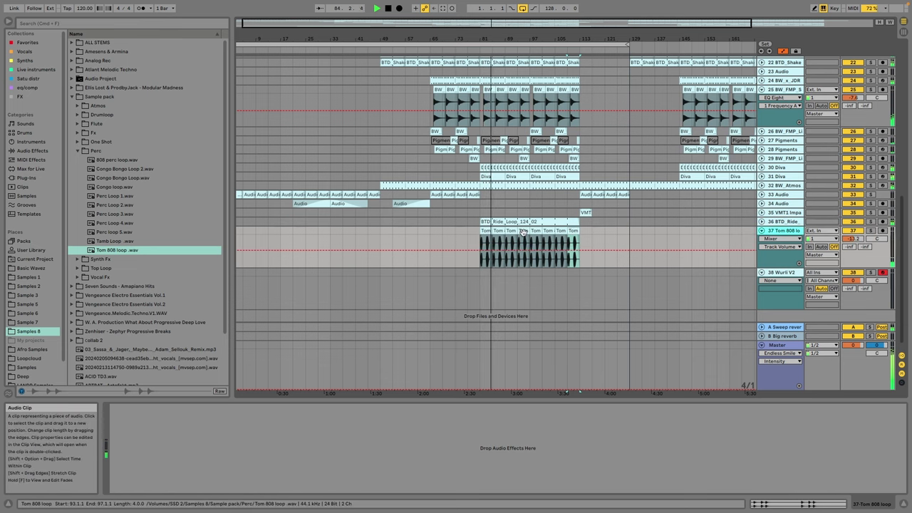
{"action": "left_click_drag", "start_coordinate": [581, 232], "coordinate": [498, 233]}
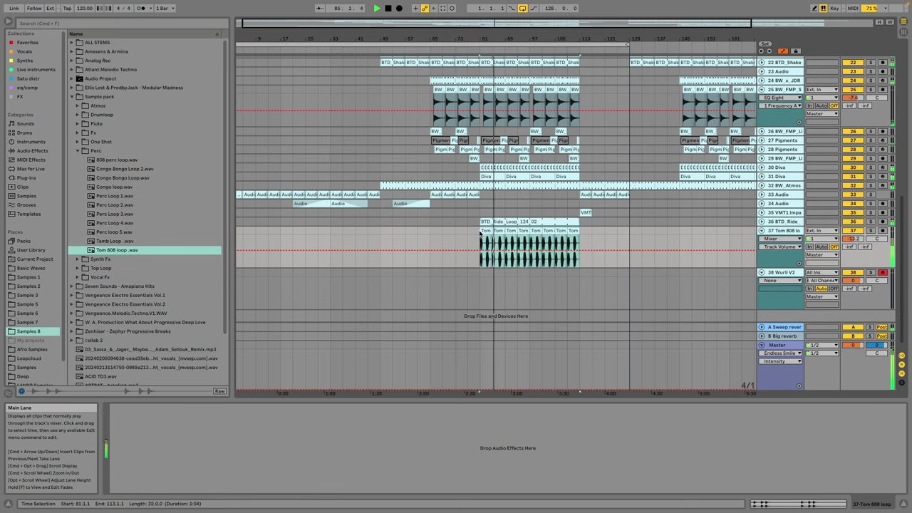
Step: Set the ride loop track's volume to -8.0 dB, open its clip in the sample editor, and fold the track
{"action": "left_click", "coordinate": [559, 222]}
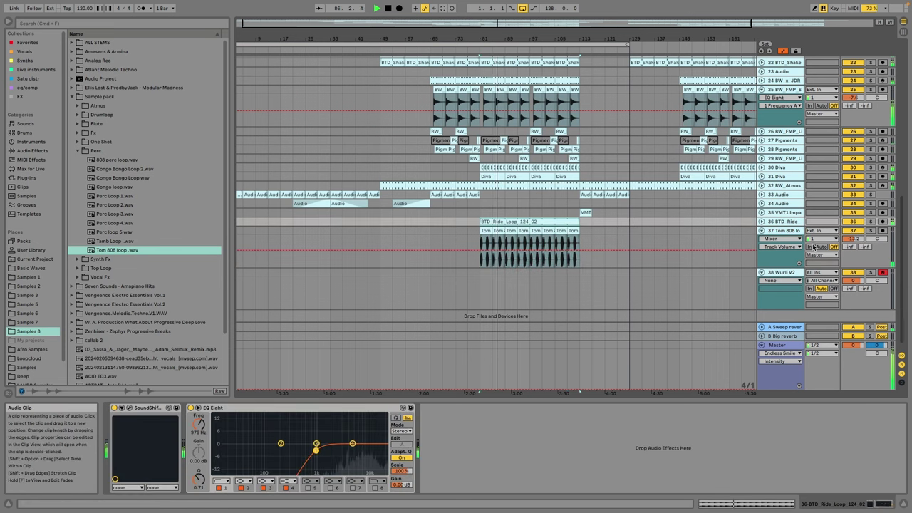
{"action": "left_click", "coordinate": [762, 222]}
{"action": "left_click_drag", "start_coordinate": [850, 229], "coordinate": [850, 231]}
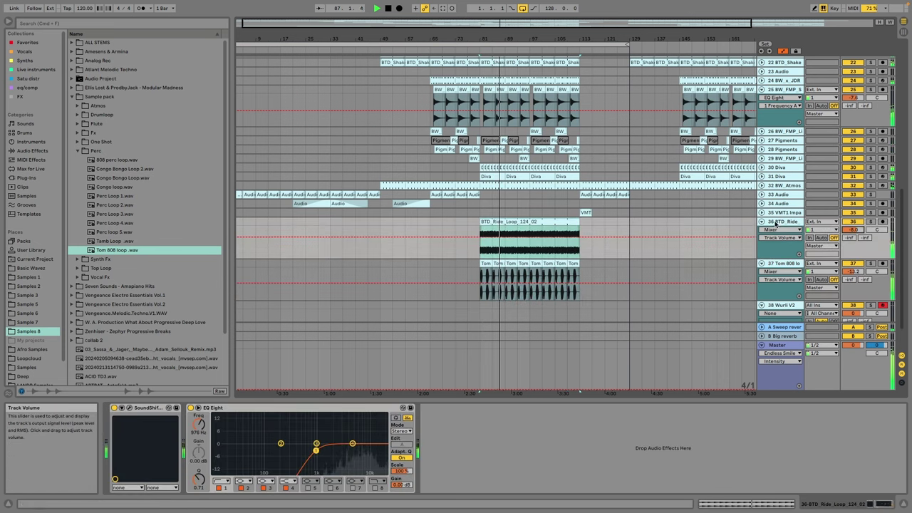
{"action": "double_click", "coordinate": [503, 220]}
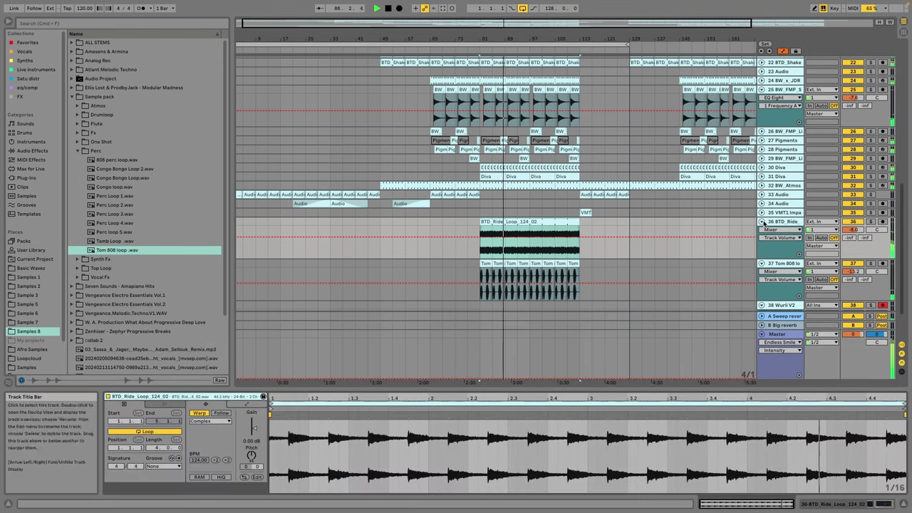
{"action": "left_click", "coordinate": [762, 222]}
Step: Fold the Tom 808 loop track and insert an empty audio track below it
{"action": "left_click", "coordinate": [762, 230]}
{"action": "right_click", "coordinate": [777, 231]}
{"action": "left_click", "coordinate": [806, 303]}
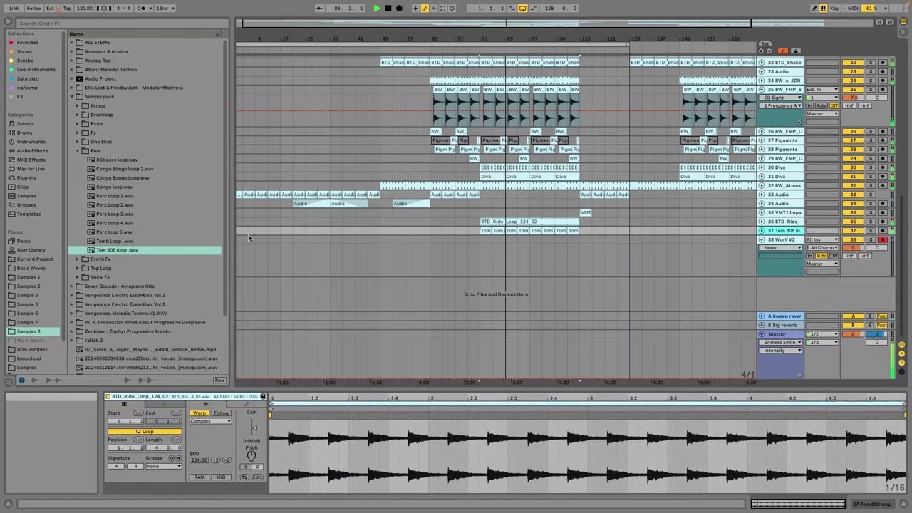
Step: Browse the sample pack's One Shot, Vocal Fx and Synth Fx folders and audition the D#m, Fm and Am synth fills
{"action": "double_click", "coordinate": [104, 151]}
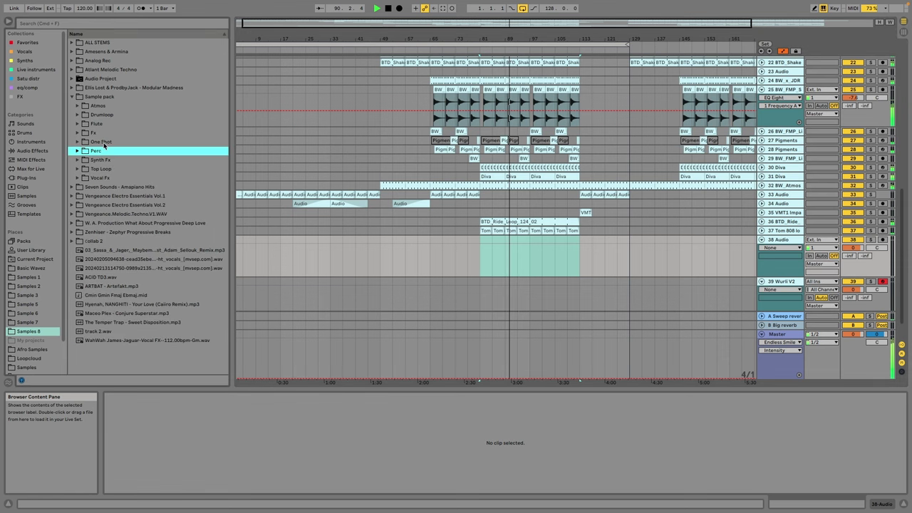
{"action": "double_click", "coordinate": [105, 143]}
{"action": "double_click", "coordinate": [105, 143]}
{"action": "left_click", "coordinate": [111, 180]}
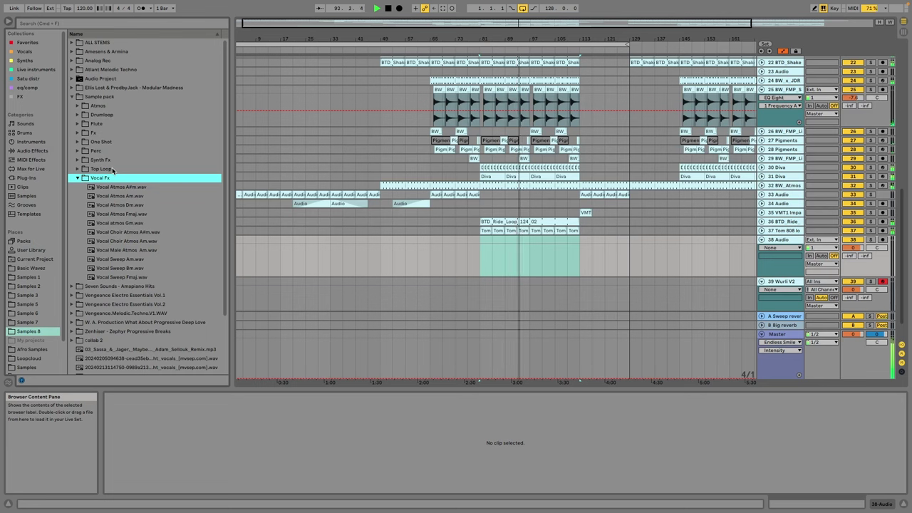
{"action": "left_click", "coordinate": [107, 161]}
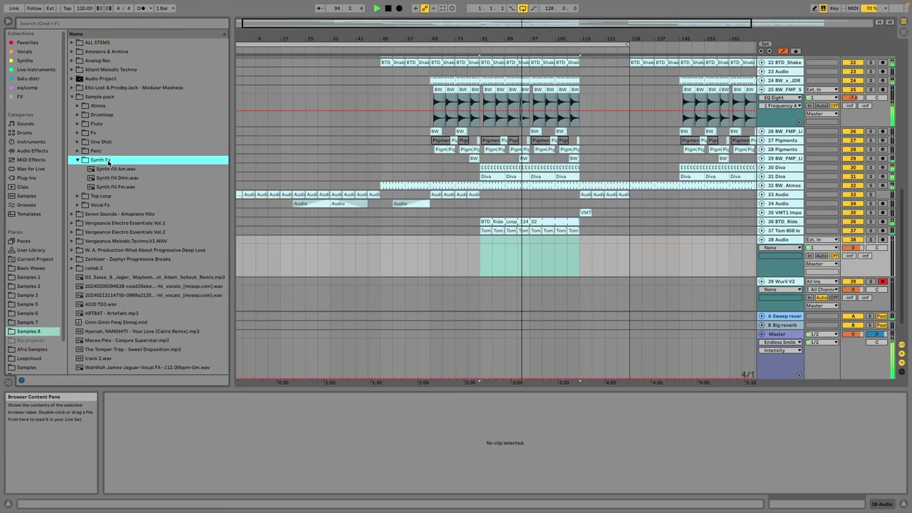
{"action": "left_click", "coordinate": [111, 178]}
{"action": "left_click", "coordinate": [119, 187]}
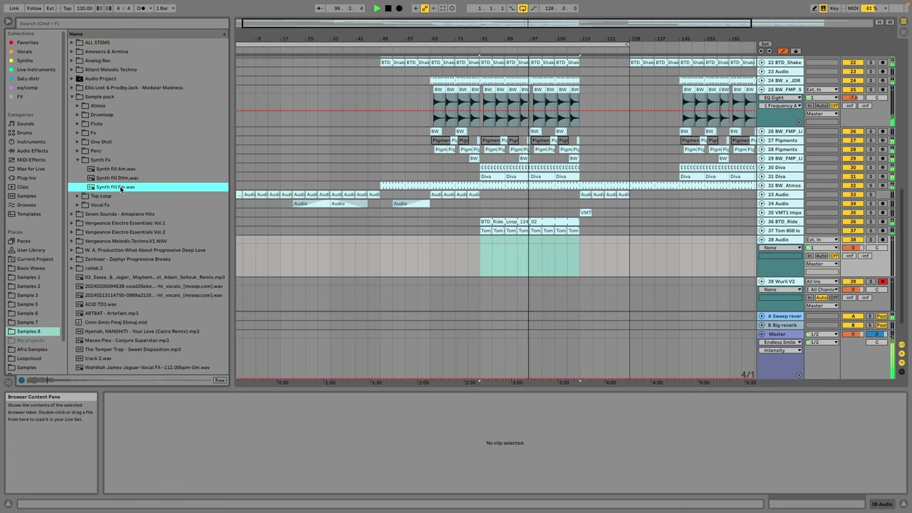
{"action": "left_click", "coordinate": [126, 180]}
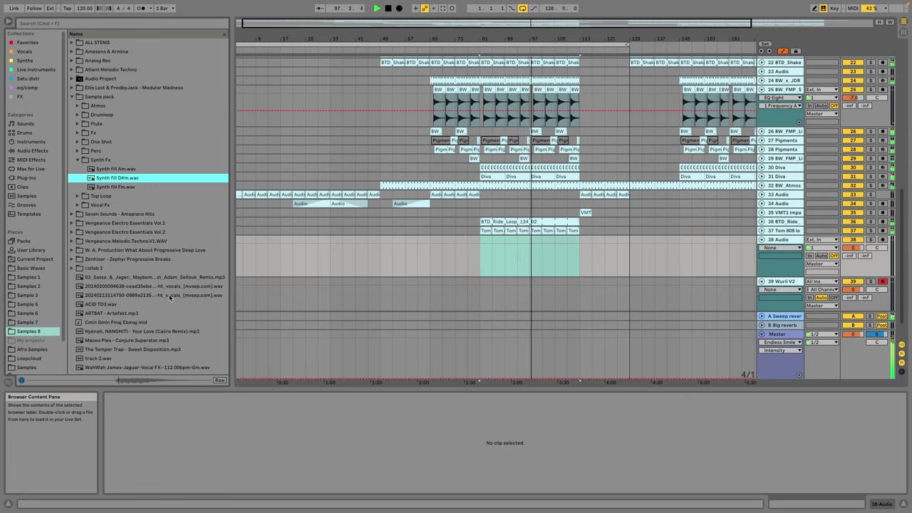
{"action": "left_click", "coordinate": [126, 171]}
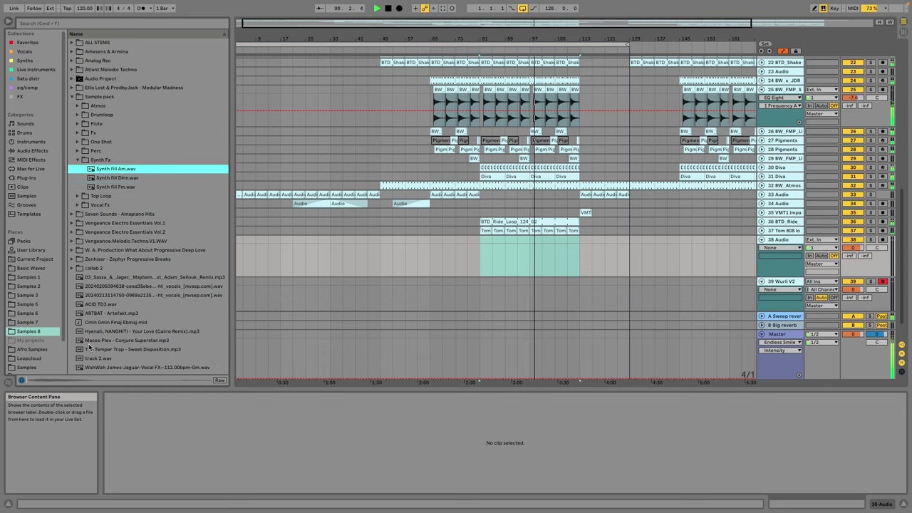
Step: Place Synth fill Am.wav on the new audio track at bar 113, and place Synth fill Fm.wav over its beginning
{"action": "left_click_drag", "start_coordinate": [140, 171], "coordinate": [593, 241]}
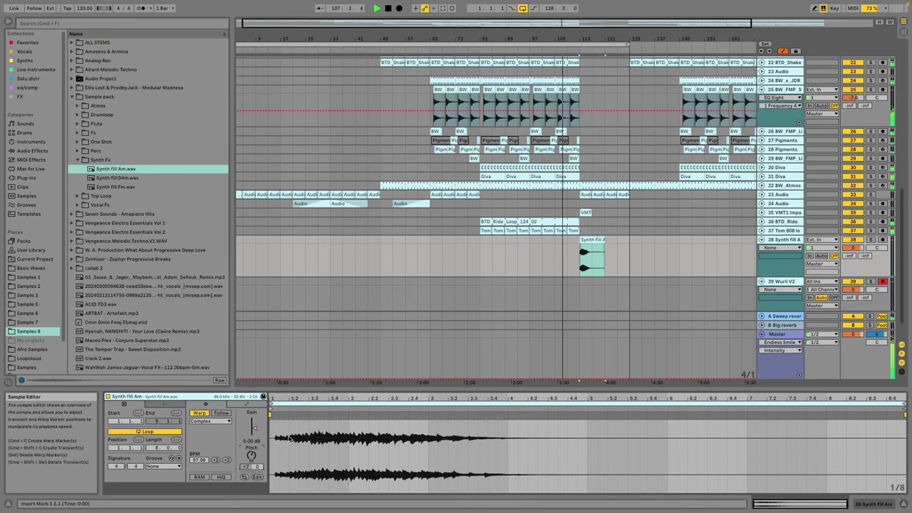
{"action": "left_click_drag", "start_coordinate": [125, 185], "coordinate": [585, 246]}
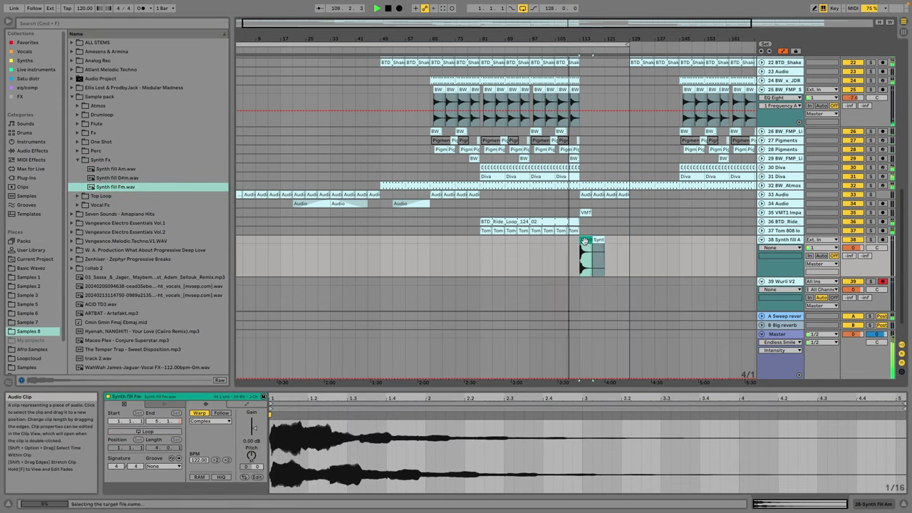
Step: Reverse the Synth fill Fm clip and transpose it to -1 semitone
{"action": "left_click", "coordinate": [245, 477]}
{"action": "left_click_drag", "start_coordinate": [252, 456], "coordinate": [252, 460]}
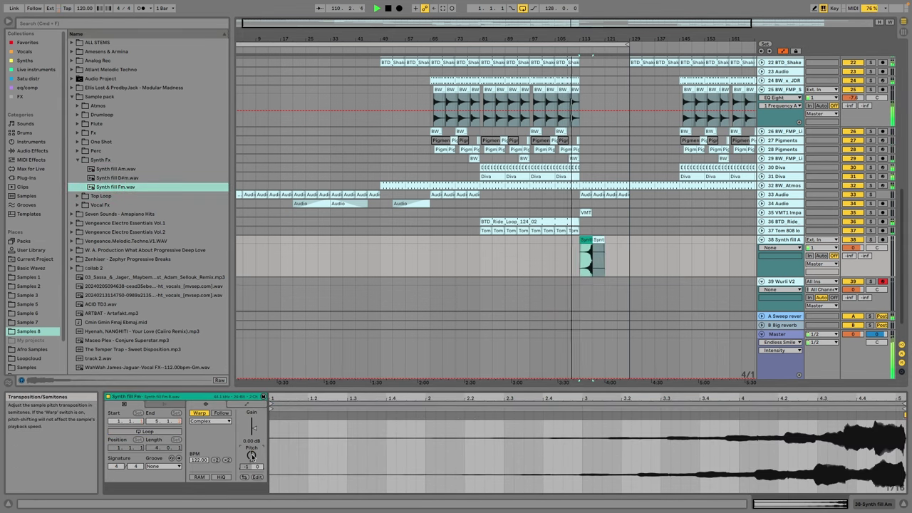
Step: Move the reversed Synth fill Fm clip to end at bar 113, and lower its track's volume while raising its Sweep reverb send
{"action": "left_click_drag", "start_coordinate": [585, 240], "coordinate": [574, 240]}
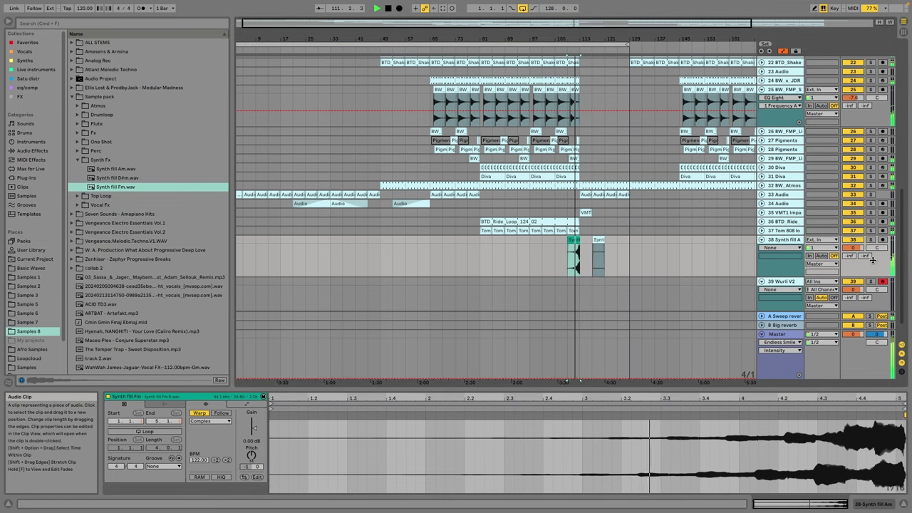
{"action": "left_click_drag", "start_coordinate": [858, 253], "coordinate": [857, 275]}
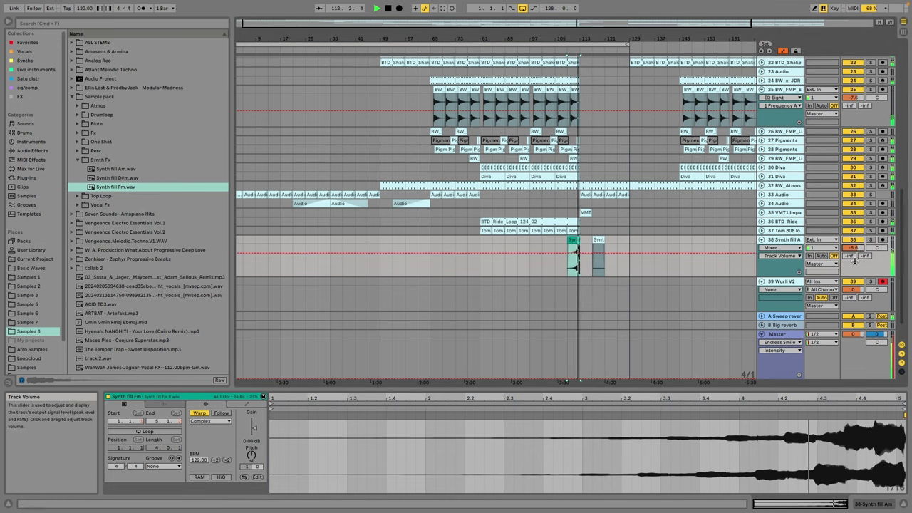
{"action": "left_click_drag", "start_coordinate": [851, 256], "coordinate": [851, 193]}
Step: Delete the leftover Synth fill Am clip between bars 113 and 129, and insert an empty MIDI track below the synth fill track
{"action": "left_click_drag", "start_coordinate": [628, 241], "coordinate": [581, 243]}
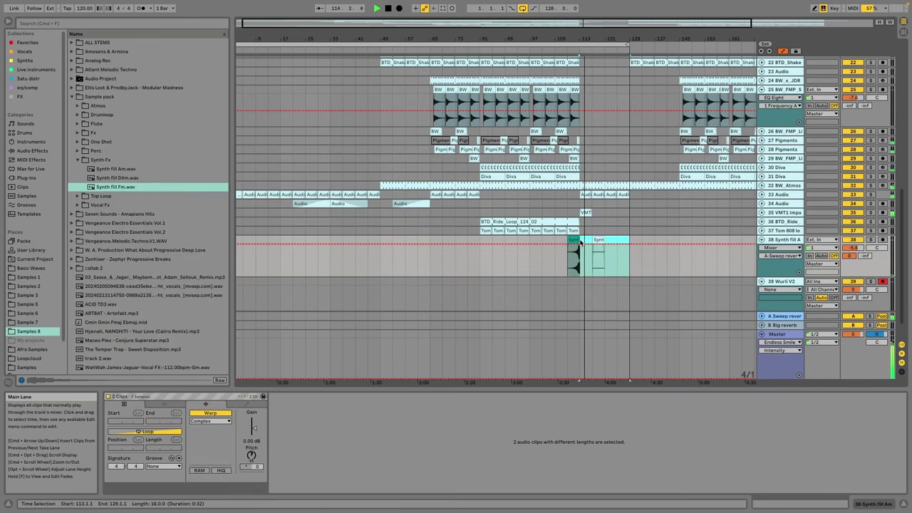
{"action": "key", "text": "Delete"}
{"action": "right_click", "coordinate": [767, 267]}
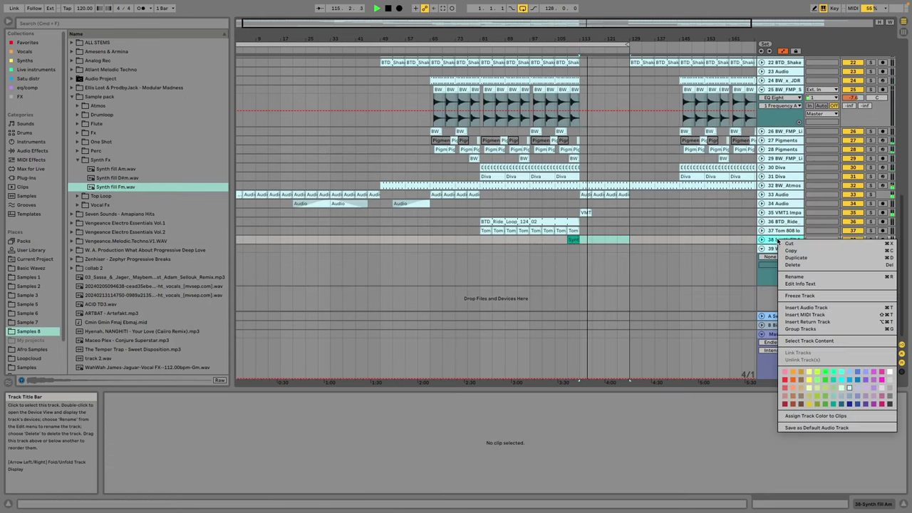
{"action": "key", "text": "Return"}
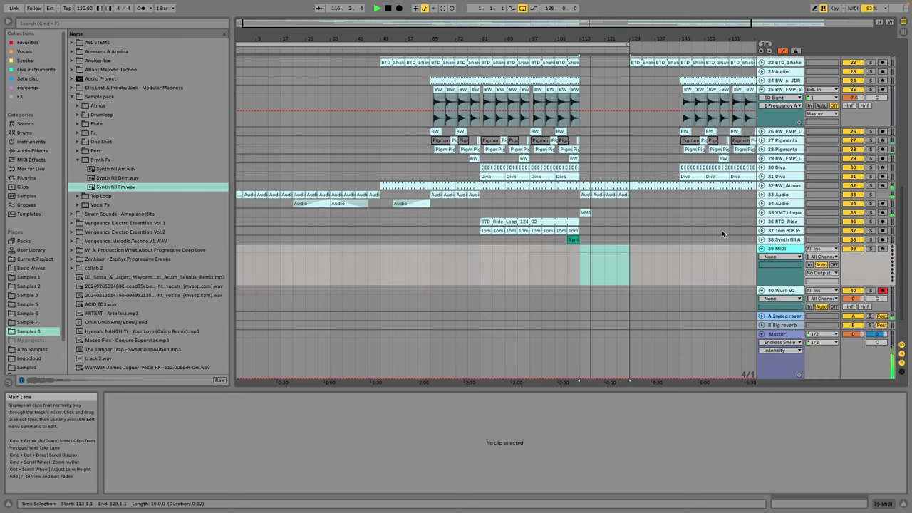
{"action": "scroll", "coordinate": [347, 154], "scroll_direction": "up", "scroll_amount": 15}
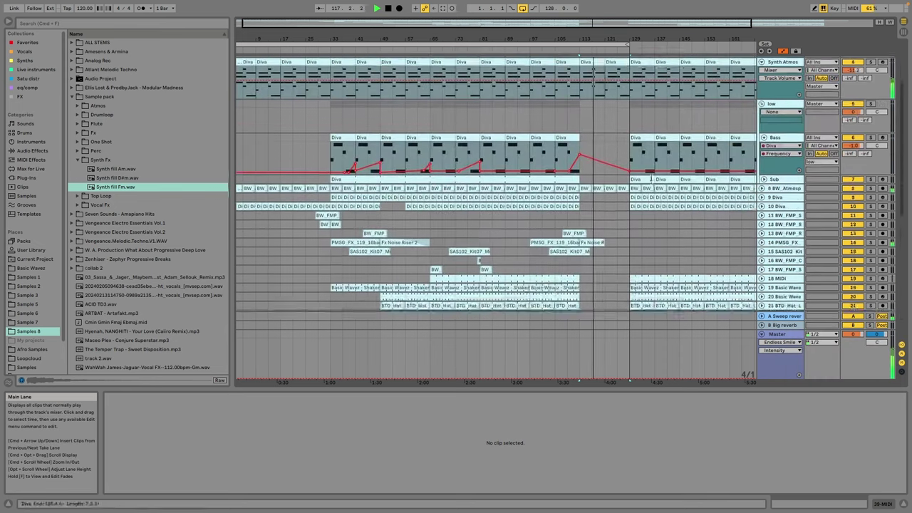
{"action": "left_click_drag", "start_coordinate": [509, 163], "coordinate": [554, 150]}
{"action": "scroll", "coordinate": [543, 138], "scroll_direction": "up", "scroll_amount": 5}
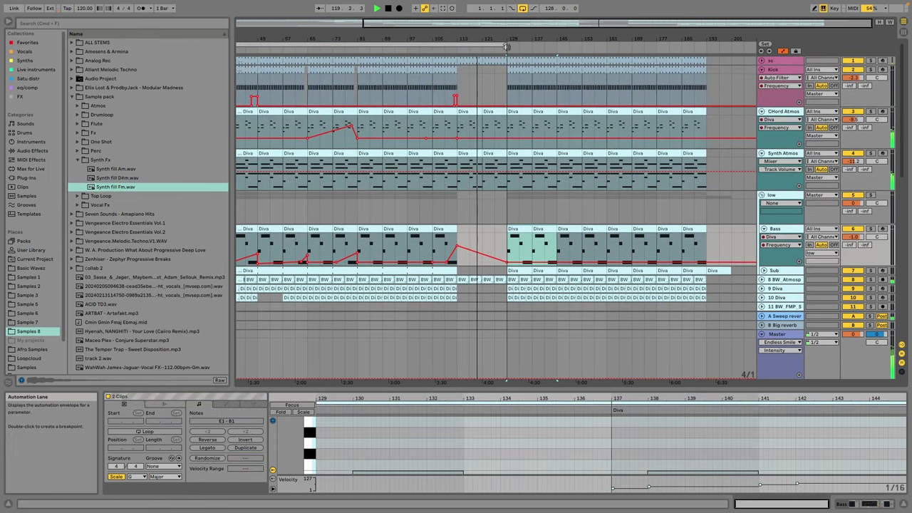
Step: Find the Rerun v2 effect, add it to the BW_Atmosphere track 32, and set its Mix to 0%
{"action": "scroll", "coordinate": [778, 148], "scroll_direction": "down", "scroll_amount": 12}
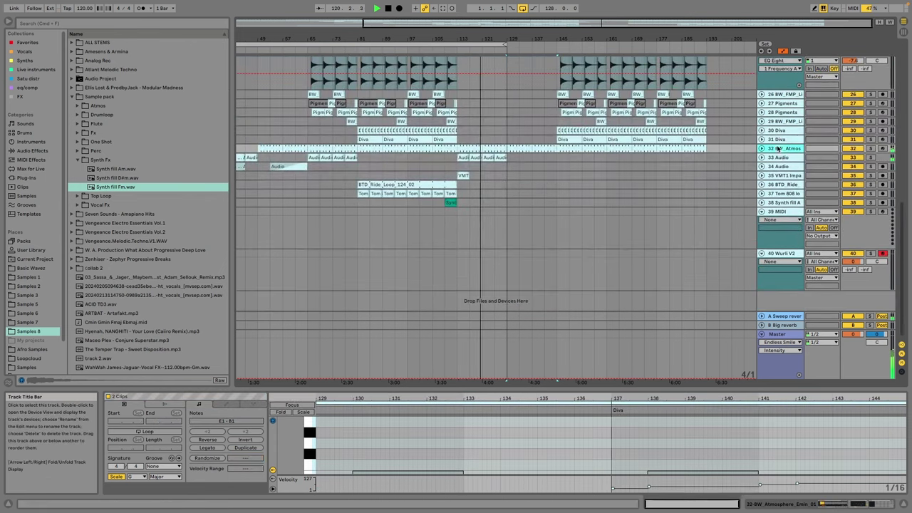
{"action": "left_click", "coordinate": [20, 96]}
{"action": "left_click", "coordinate": [32, 23]}
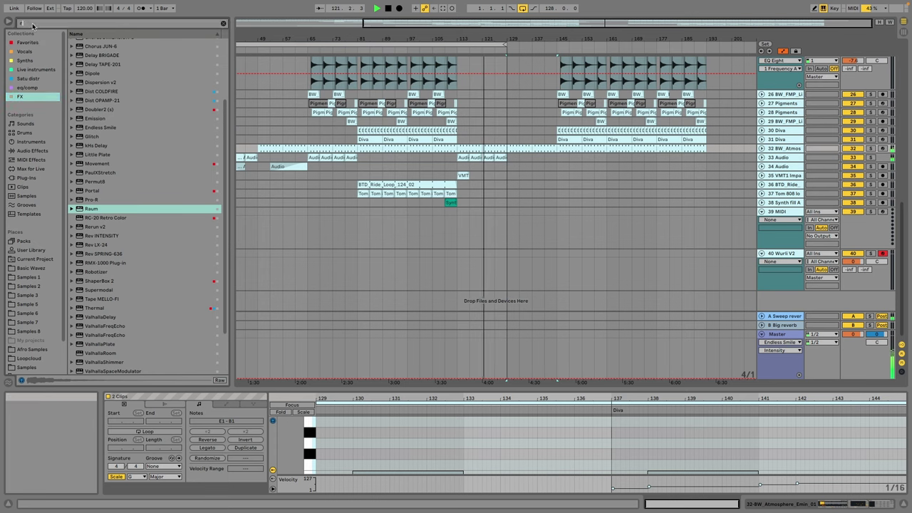
{"action": "type", "text": "rer"}
{"action": "left_click", "coordinate": [97, 42]}
{"action": "left_click_drag", "start_coordinate": [466, 146], "coordinate": [466, 149]}
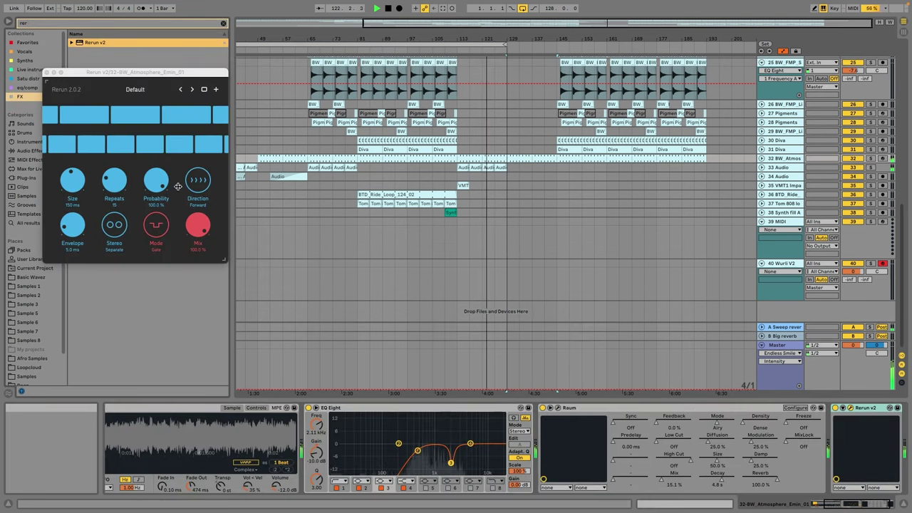
{"action": "left_click_drag", "start_coordinate": [198, 226], "coordinate": [203, 307]}
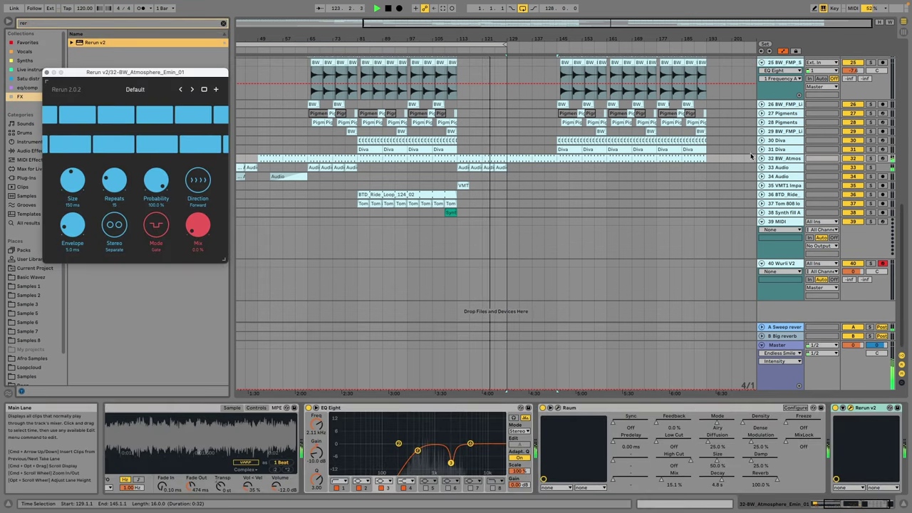
Step: Automate Rerun's Mix on the BW_Atmosphere track, rising from 0% at bar 113 to about 94% at bar 129
{"action": "left_click", "coordinate": [761, 158]}
{"action": "left_click", "coordinate": [761, 158]}
{"action": "left_click", "coordinate": [762, 158]}
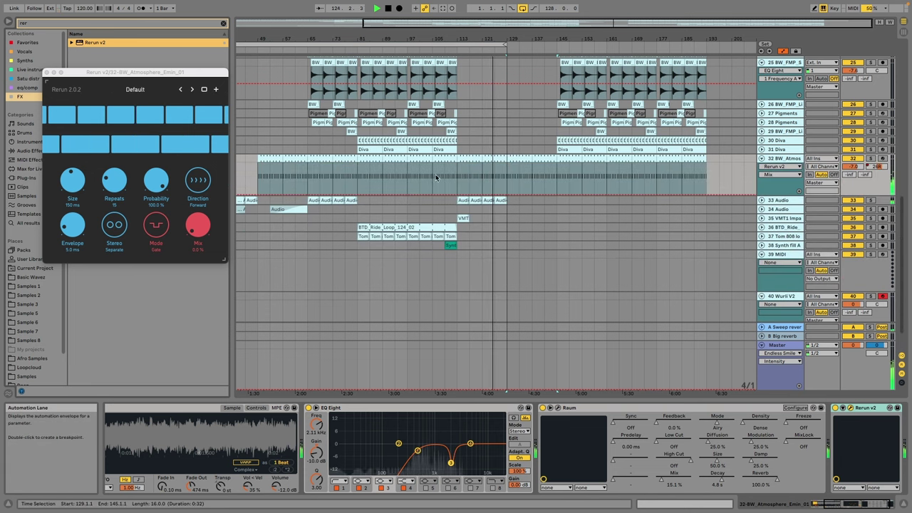
{"action": "left_click", "coordinate": [457, 194]}
{"action": "left_click_drag", "start_coordinate": [507, 194], "coordinate": [509, 168]}
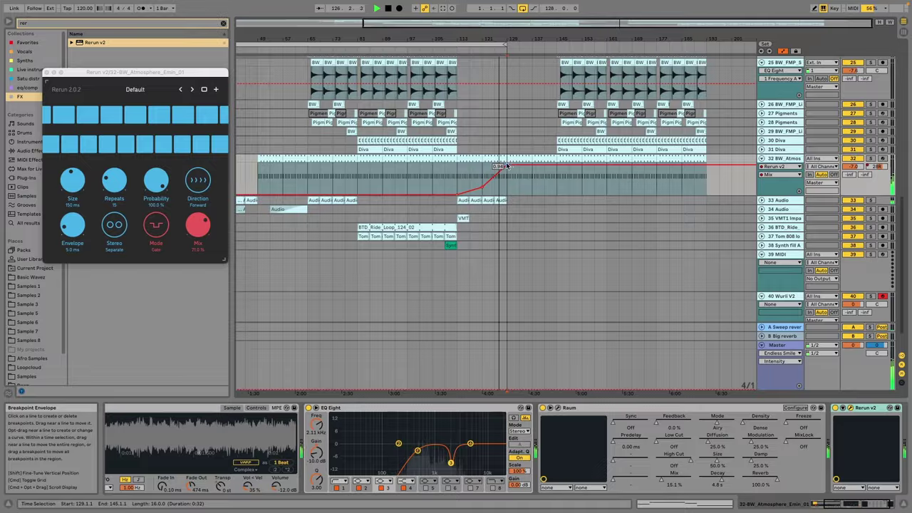
Step: Stop playback and extend the arrangement loop's end to bar 145
{"action": "scroll", "coordinate": [509, 107], "scroll_direction": "up", "scroll_amount": 10}
{"action": "key", "text": "space"}
{"action": "left_click_drag", "start_coordinate": [506, 45], "coordinate": [555, 45]}
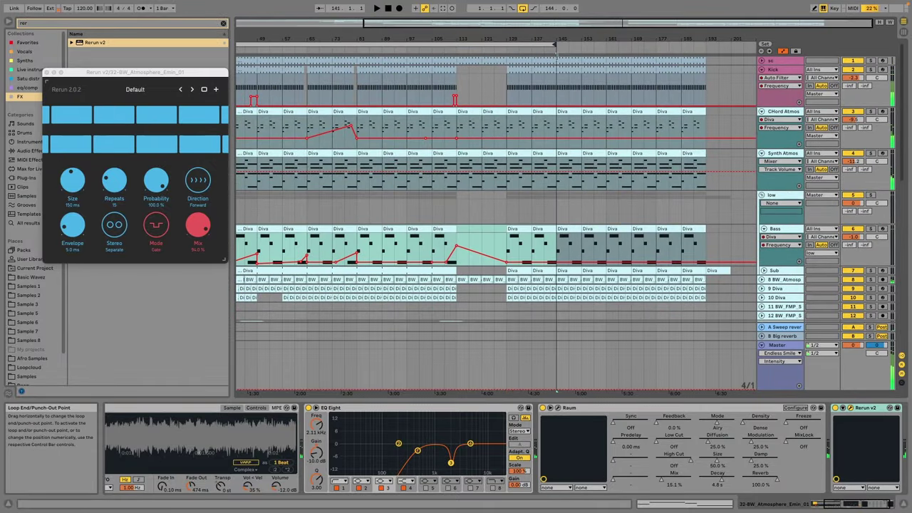
{"action": "scroll", "coordinate": [513, 128], "scroll_direction": "down", "scroll_amount": 1}
{"action": "left_click", "coordinate": [513, 195]}
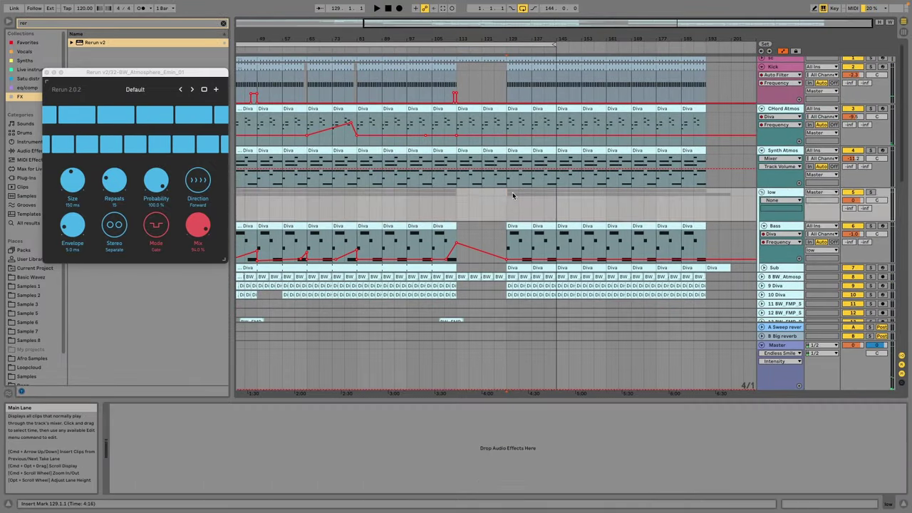
{"action": "scroll", "coordinate": [513, 195], "scroll_direction": "down", "scroll_amount": 7}
{"action": "left_click", "coordinate": [516, 127]}
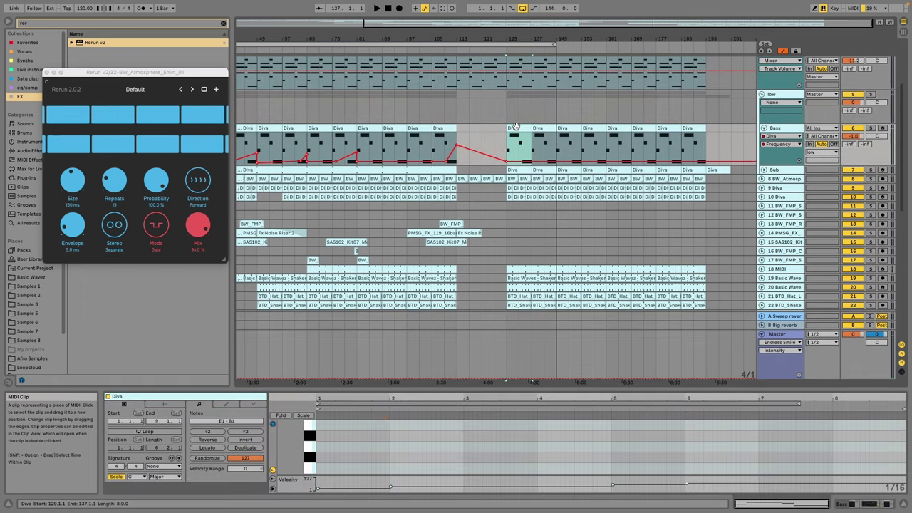
{"action": "scroll", "coordinate": [511, 456], "scroll_direction": "down", "scroll_amount": 3}
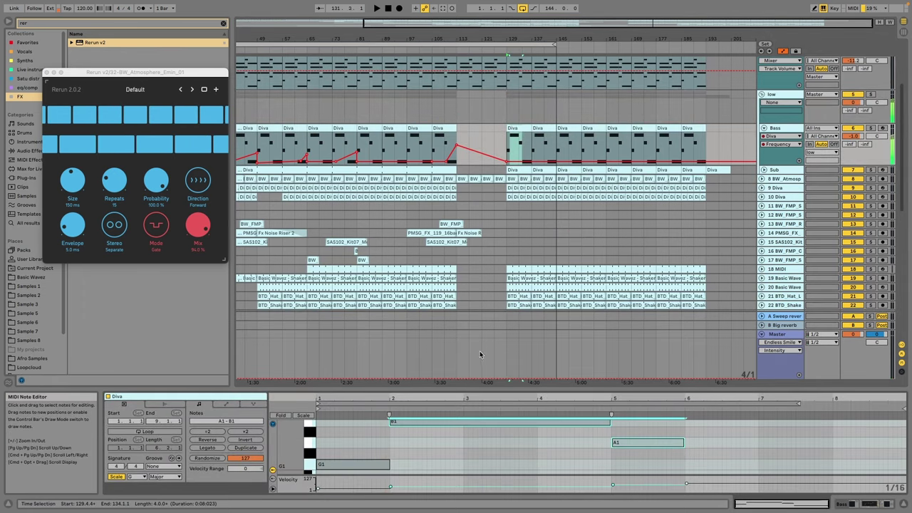
{"action": "key", "text": "super+z"}
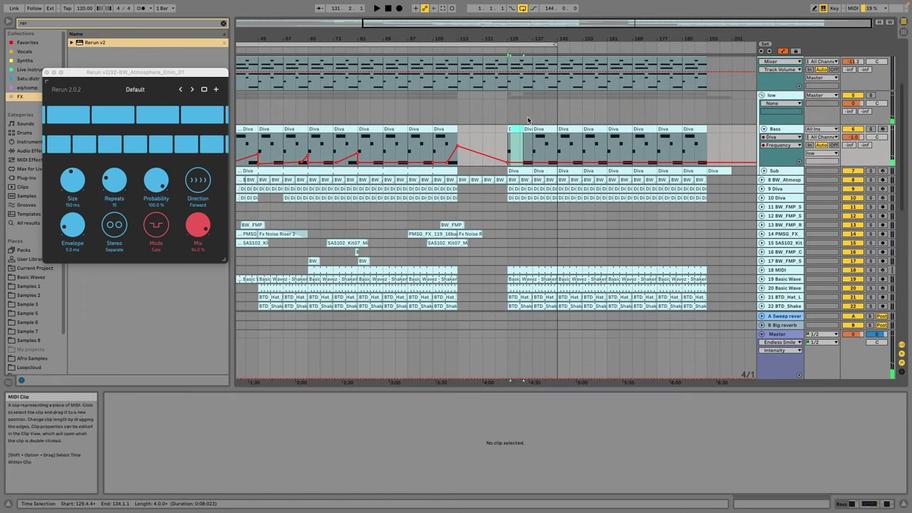
Step: Consolidate the two Bass clips between bars 129 and 145 into one clip
{"action": "left_click", "coordinate": [516, 129]}
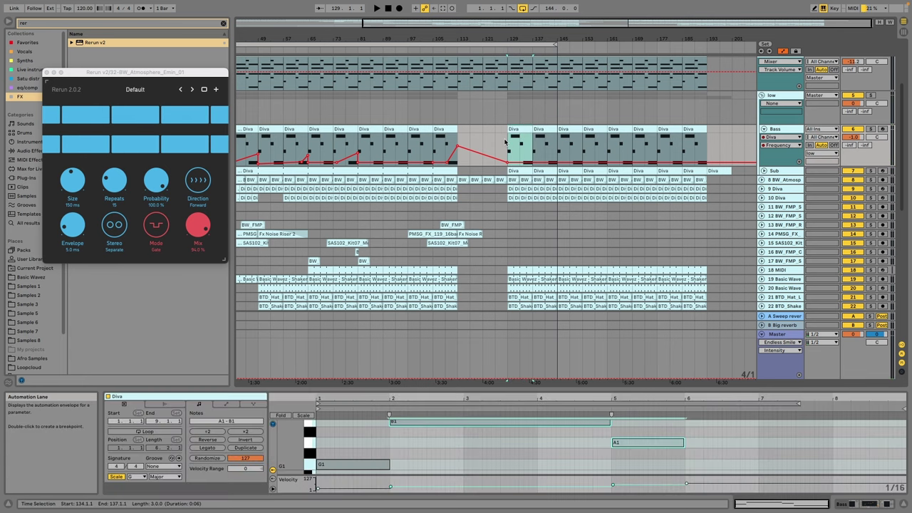
{"action": "left_click", "coordinate": [550, 130], "text": "shift"}
{"action": "key", "text": "super+j"}
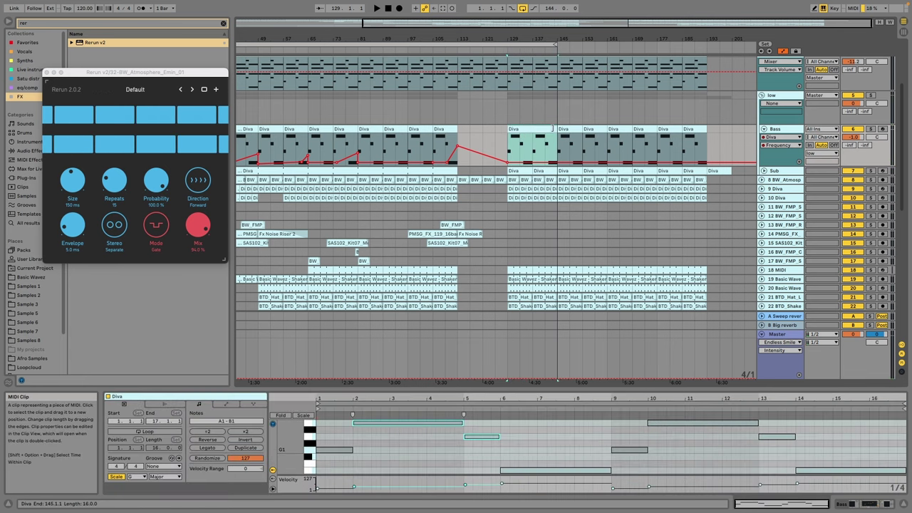
Step: Delete the B1 and A1 notes in the consolidated Bass clip and lengthen both G1 notes to fill the gaps
{"action": "left_click", "coordinate": [466, 437]}
{"action": "left_click_drag", "start_coordinate": [467, 436], "coordinate": [442, 422]}
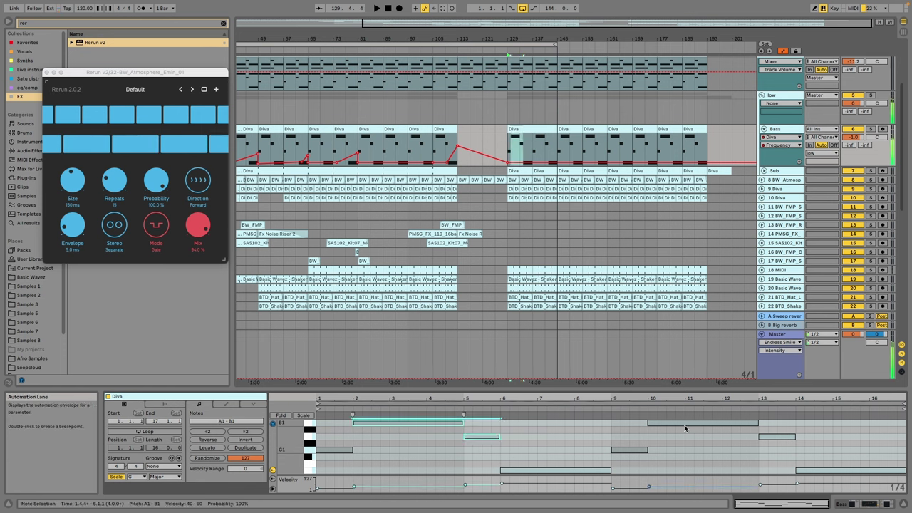
{"action": "key", "text": "Delete"}
{"action": "left_click_drag", "start_coordinate": [773, 446], "coordinate": [734, 422]}
{"action": "key", "text": "Delete"}
{"action": "left_click_drag", "start_coordinate": [646, 450], "coordinate": [781, 462]}
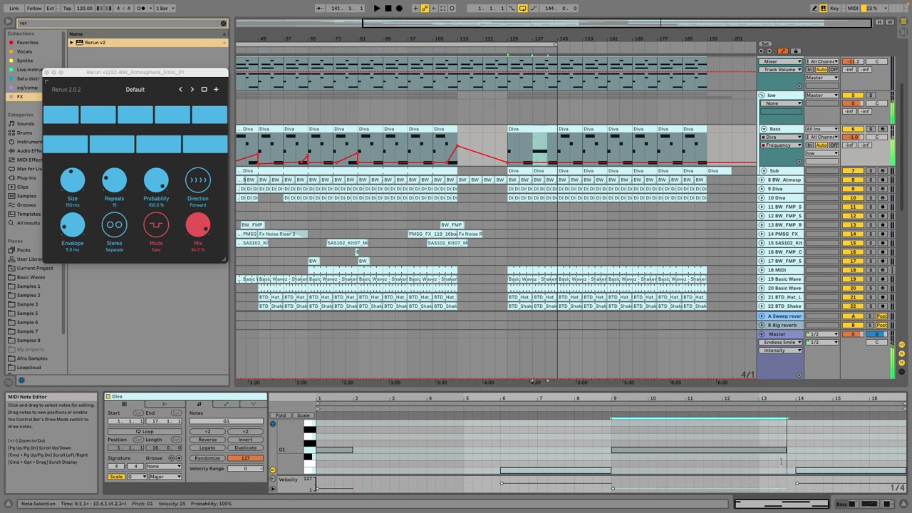
{"action": "left_click_drag", "start_coordinate": [352, 450], "coordinate": [499, 450]}
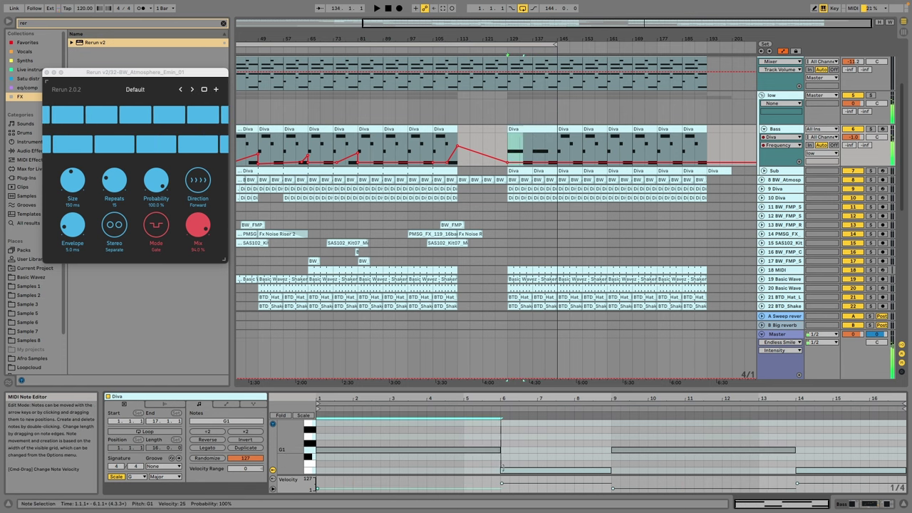
Step: Colour the consolidated Bass clip magenta and copy it onto the Sub track at bars 129 to 145
{"action": "right_click", "coordinate": [533, 132]}
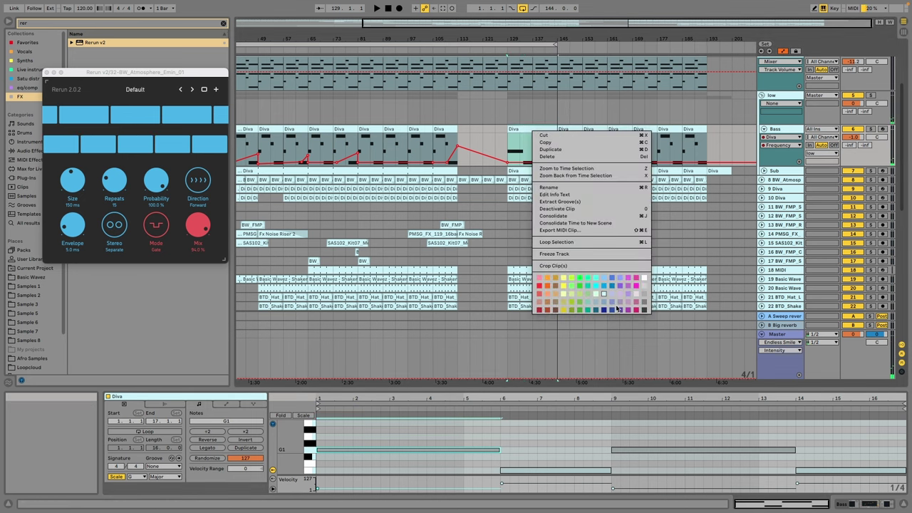
{"action": "left_click", "coordinate": [634, 303]}
{"action": "left_click", "coordinate": [530, 141]}
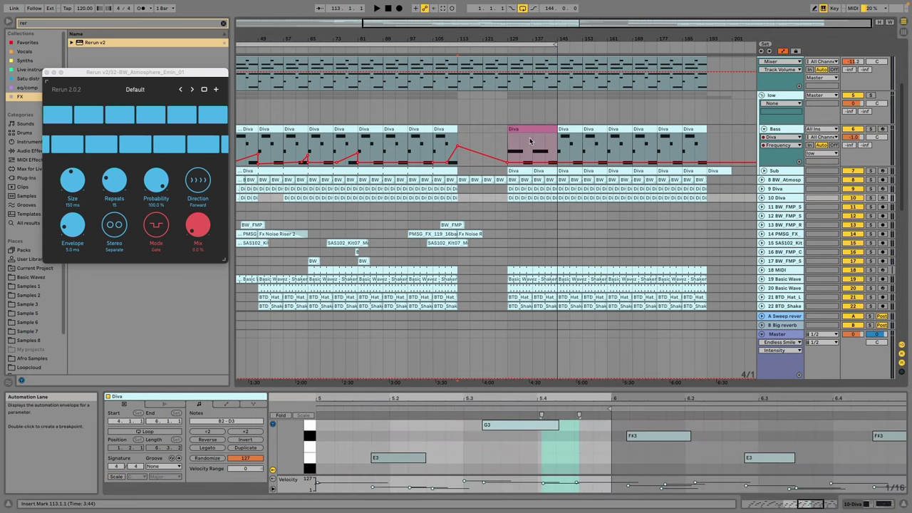
{"action": "left_click", "coordinate": [537, 172]}
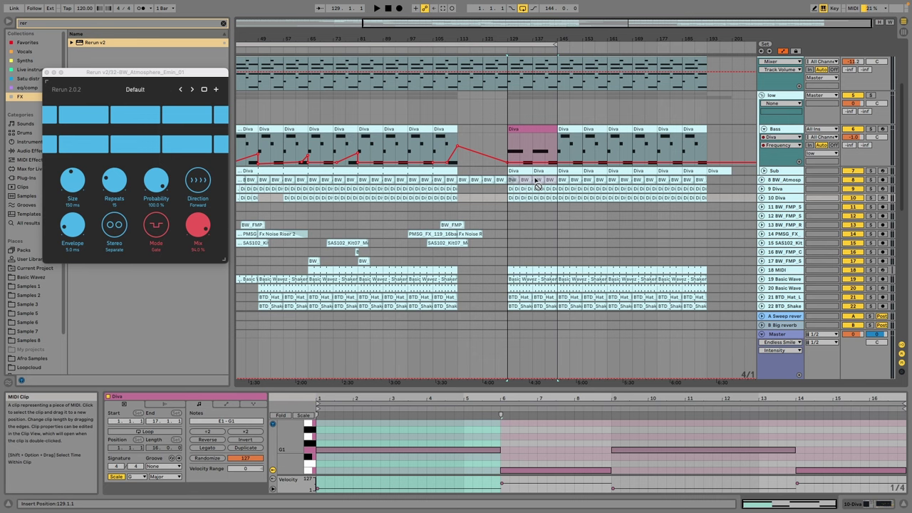
{"action": "left_click", "coordinate": [535, 171]}
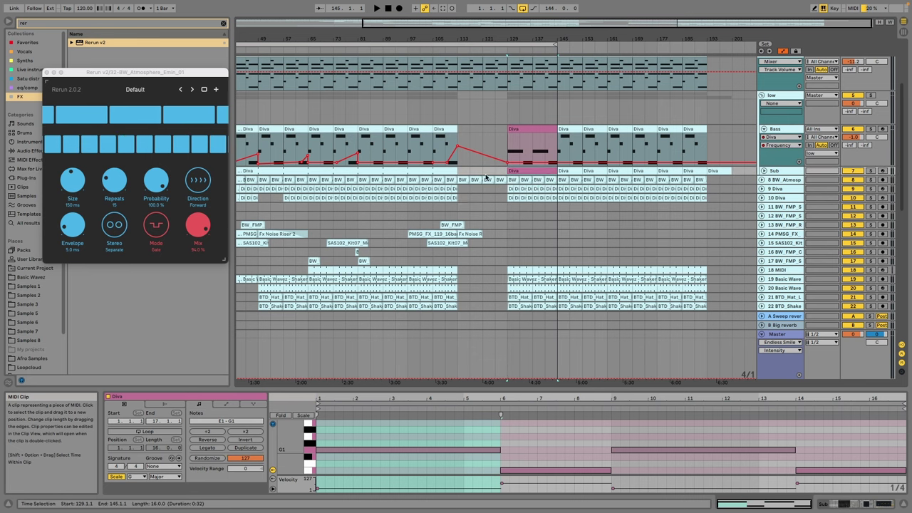
Step: Play from bar 113, unfold the 9 Diva and 10 Diva tracks, and ramp 10 Diva's Frequency automation down between about bars 118 and 124
{"action": "left_click", "coordinate": [457, 198]}
{"action": "key", "text": "space"}
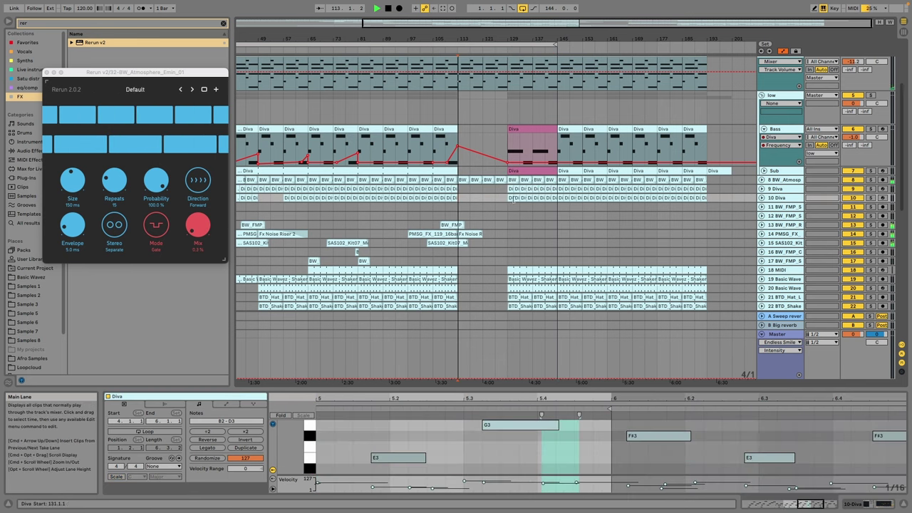
{"action": "left_click", "coordinate": [762, 198]}
{"action": "left_click", "coordinate": [761, 188]}
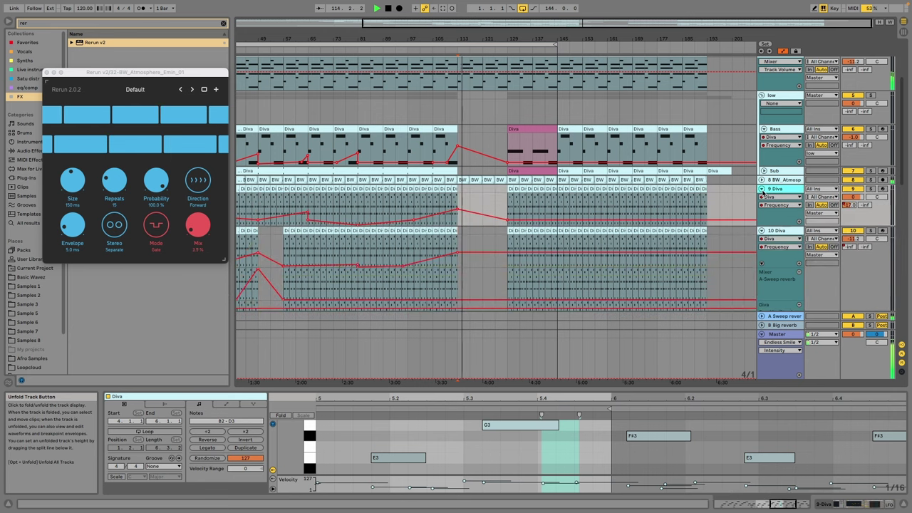
{"action": "left_click", "coordinate": [474, 252]}
{"action": "left_click_drag", "start_coordinate": [490, 253], "coordinate": [491, 267]}
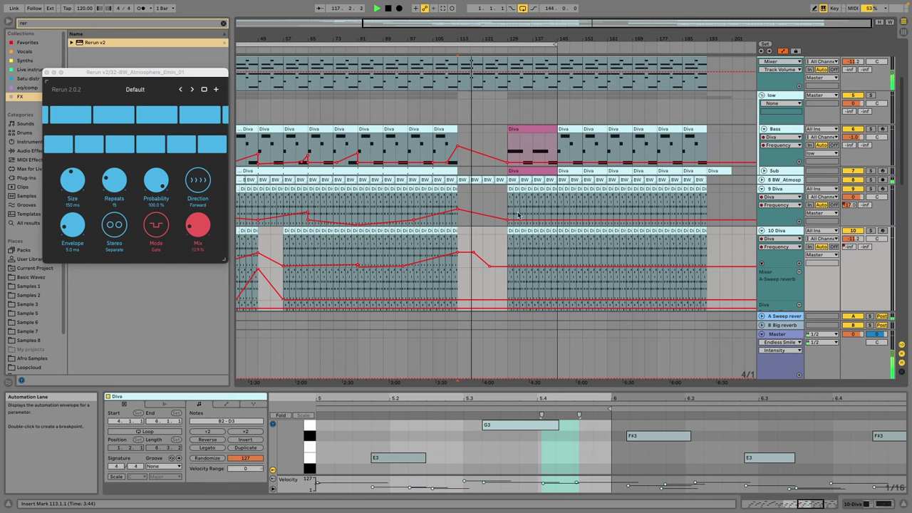
Step: Ramp the CHord Atmos track's Frequency automation slightly upward from about bar 121 to bar 129
{"action": "scroll", "coordinate": [518, 214], "scroll_direction": "up", "scroll_amount": 3}
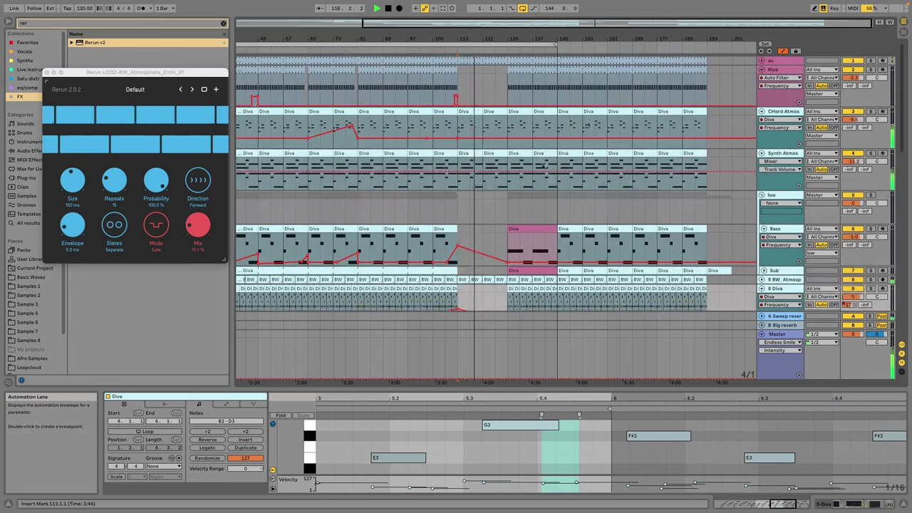
{"action": "left_click_drag", "start_coordinate": [505, 139], "coordinate": [500, 134]}
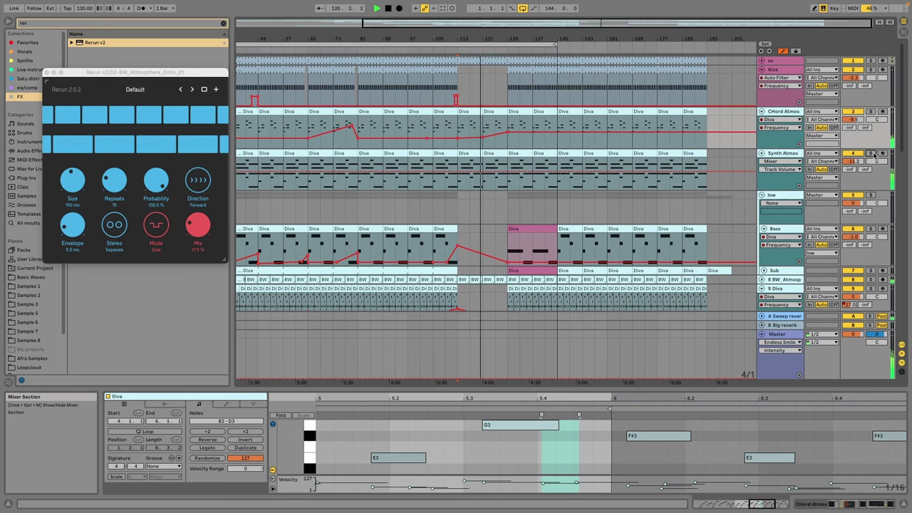
Step: Open the Synth Atmos track's Diva plug-in, look over its synth settings and close it
{"action": "left_click", "coordinate": [779, 153]}
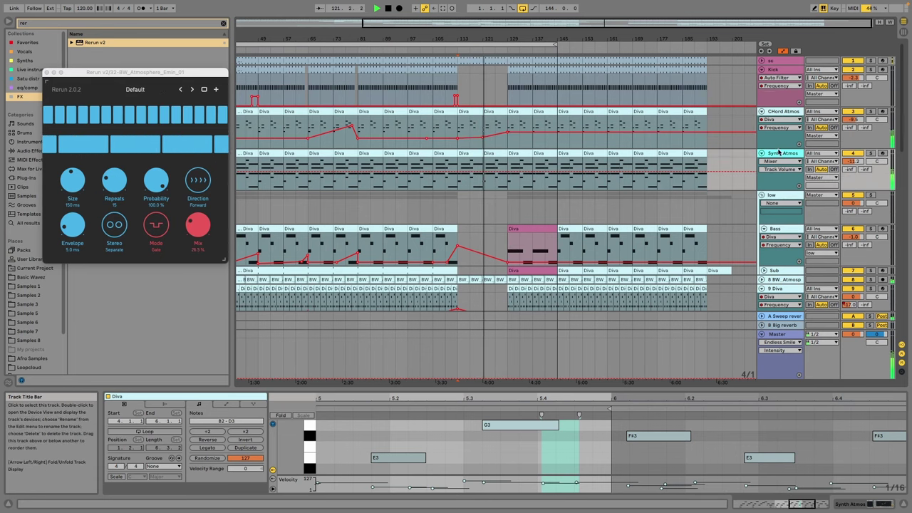
{"action": "left_click", "coordinate": [860, 504]}
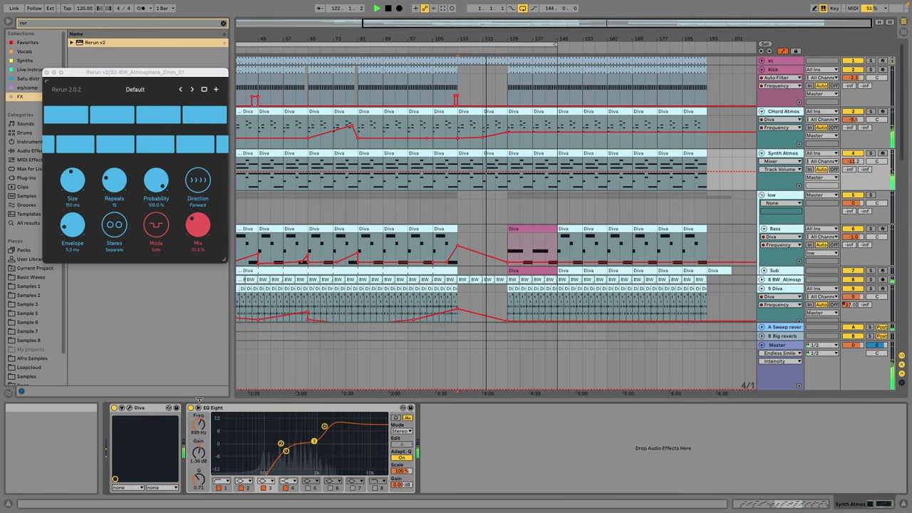
{"action": "left_click", "coordinate": [129, 408]}
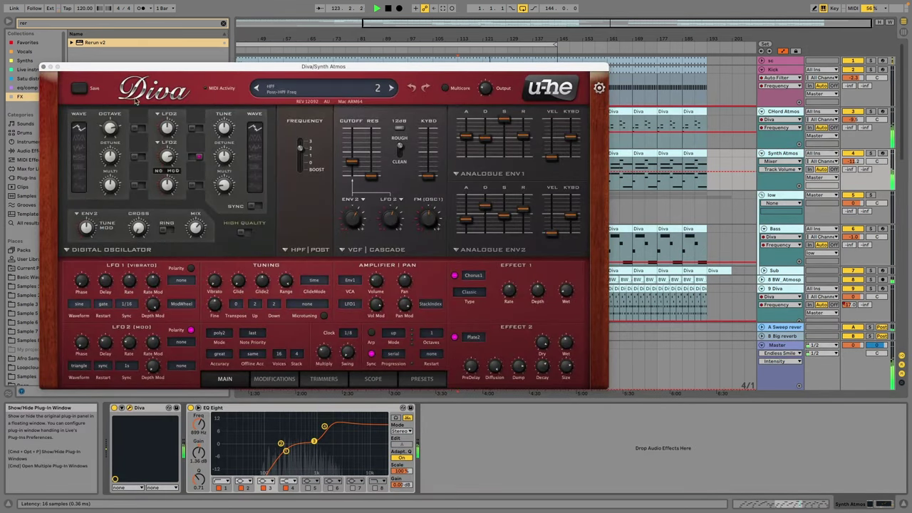
{"action": "left_click", "coordinate": [43, 67]}
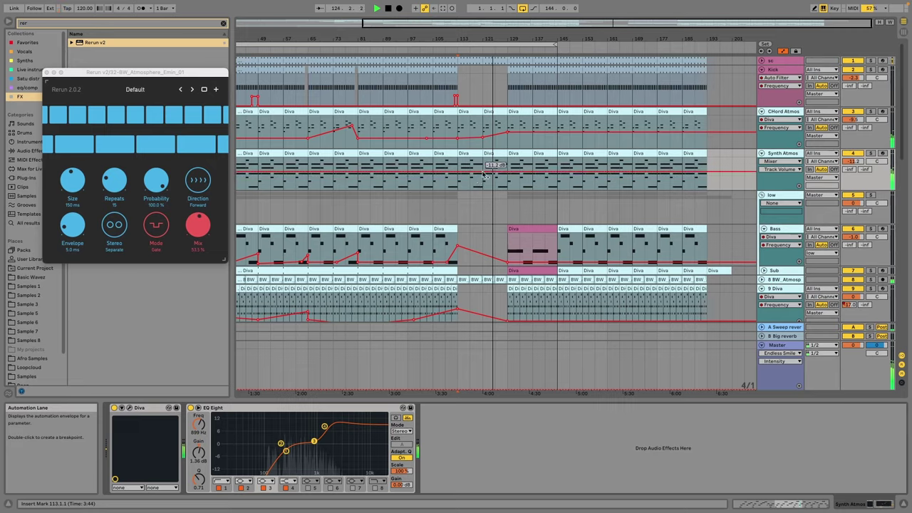
Step: Delete the 32 BW_Atmos section at bars 129 to 145 and ramp Synth Atmos's Track Volume automation up to about -1.0 dB at bar 129
{"action": "scroll", "coordinate": [507, 163], "scroll_direction": "down", "scroll_amount": 10}
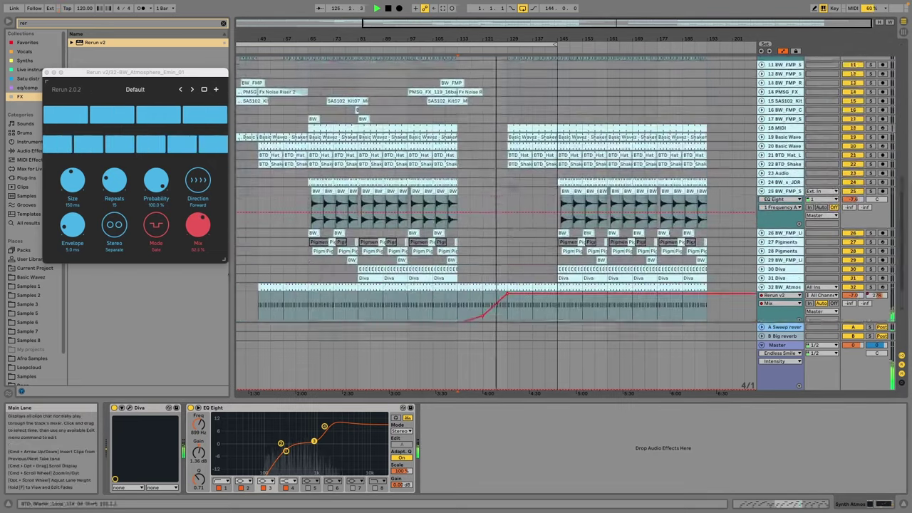
{"action": "scroll", "coordinate": [507, 163], "scroll_direction": "down", "scroll_amount": 5}
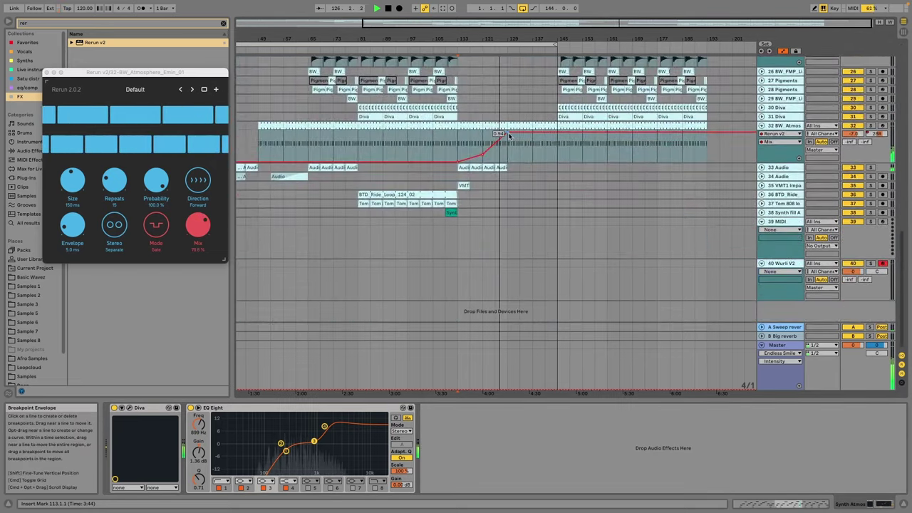
{"action": "left_click", "coordinate": [511, 151]}
{"action": "left_click", "coordinate": [511, 151]}
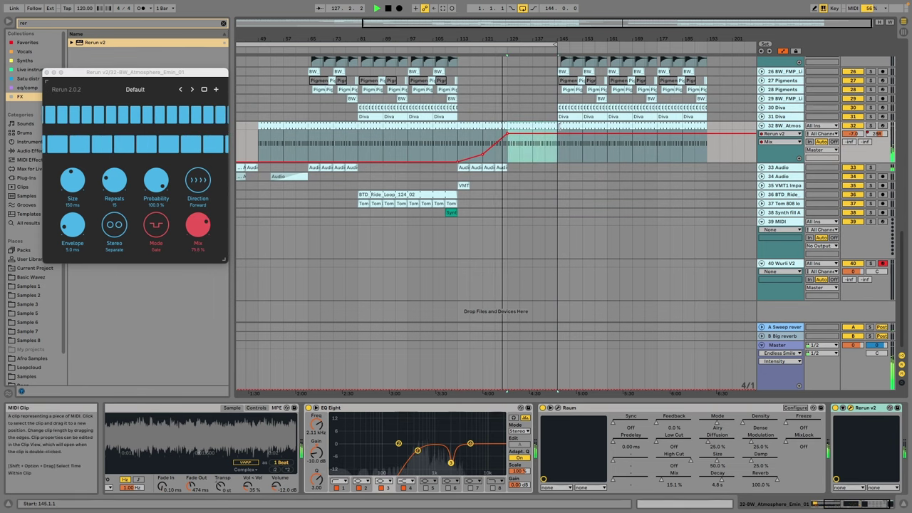
{"action": "scroll", "coordinate": [535, 151], "scroll_direction": "up", "scroll_amount": 5}
{"action": "scroll", "coordinate": [535, 141], "scroll_direction": "up", "scroll_amount": 10}
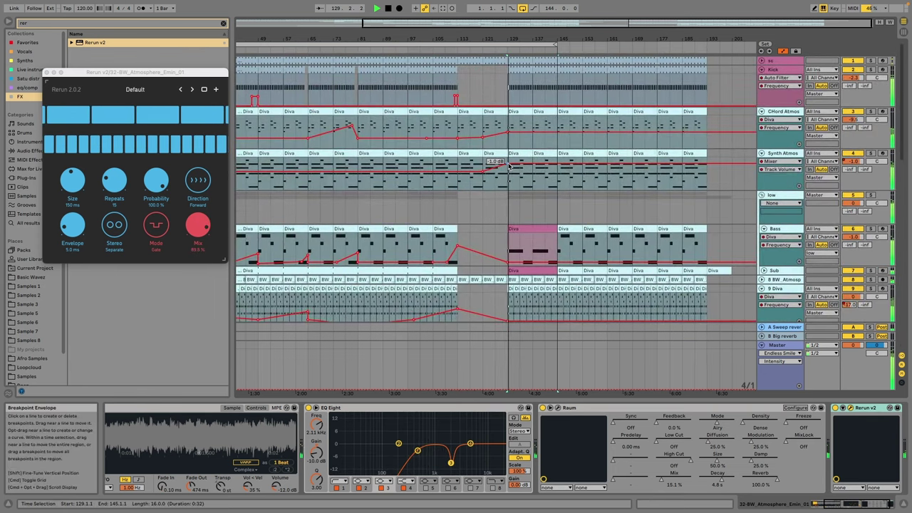
Step: Delete the hat and shaker clips on tracks 21 and 22 and the Shaker Loop at bars 129 to 145, and move the Shaker Loop track down one place
{"action": "scroll", "coordinate": [520, 166], "scroll_direction": "down", "scroll_amount": 15}
{"action": "left_click_drag", "start_coordinate": [509, 175], "coordinate": [532, 174]}
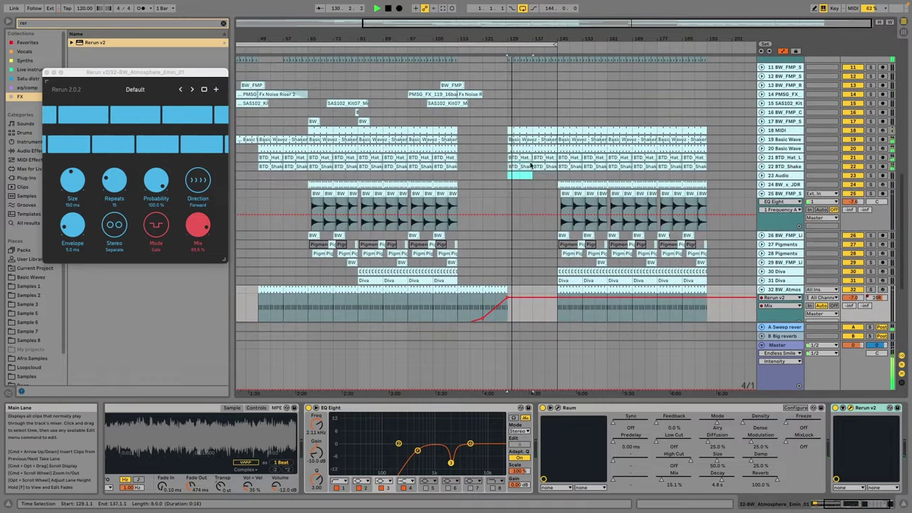
{"action": "left_click", "coordinate": [556, 157]}
{"action": "left_click", "coordinate": [517, 139]}
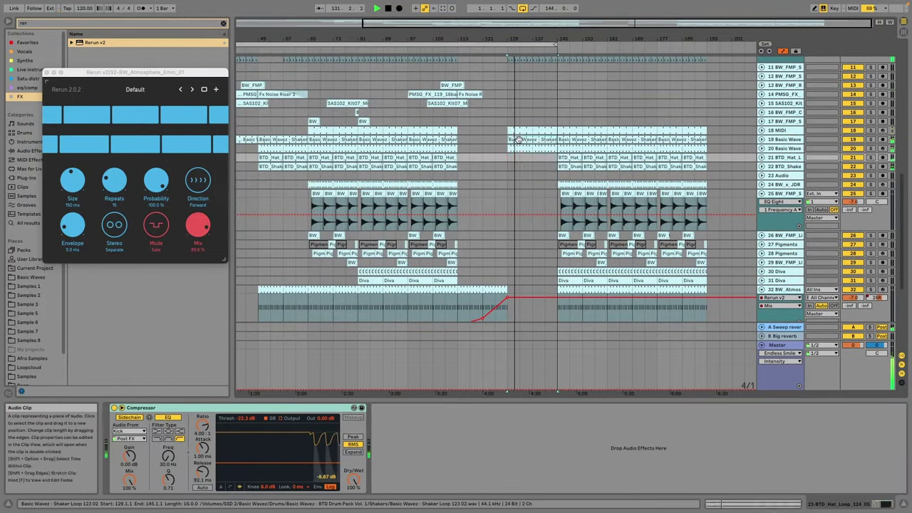
{"action": "key", "text": "Delete"}
{"action": "left_click_drag", "start_coordinate": [794, 139], "coordinate": [792, 156]}
Step: Delete the clips on tracks 18 MIDI and 19 Basic Wave between bars 129 and 145
{"action": "left_click", "coordinate": [525, 140]}
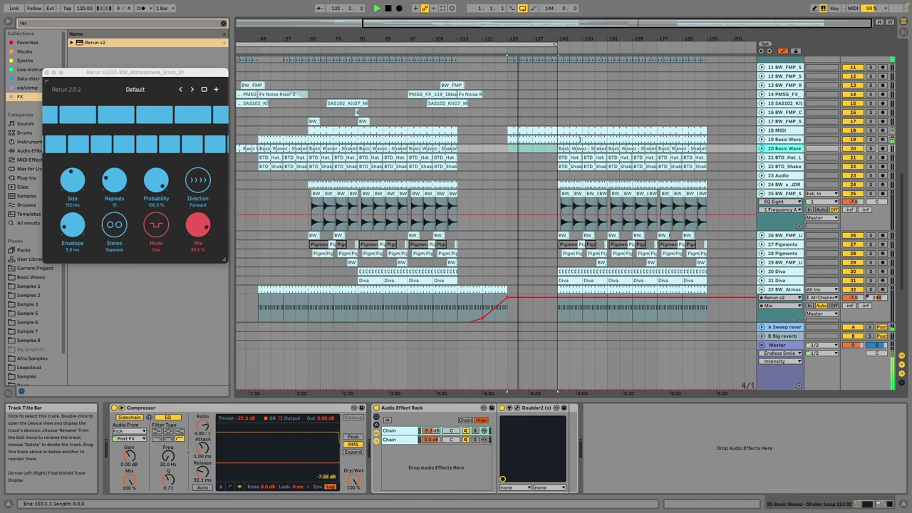
{"action": "left_click", "coordinate": [516, 132]}
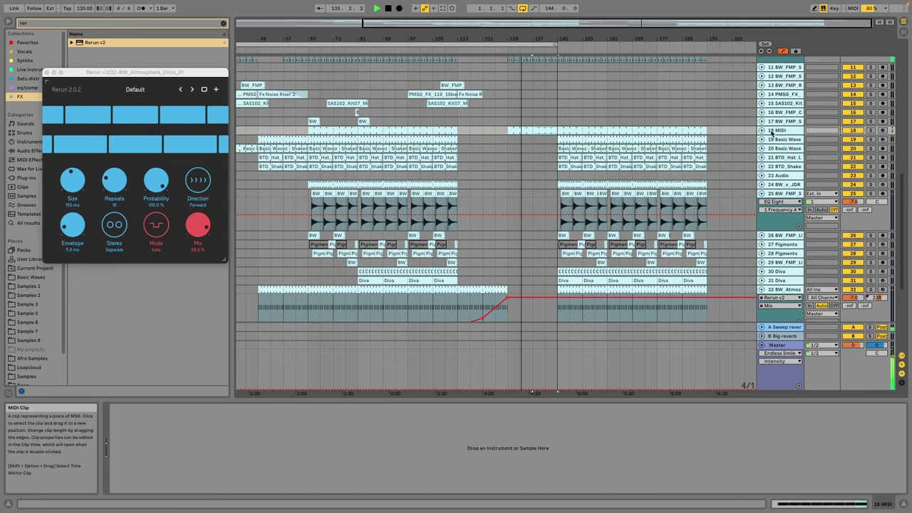
{"action": "left_click", "coordinate": [781, 157]}
{"action": "left_click", "coordinate": [767, 149]}
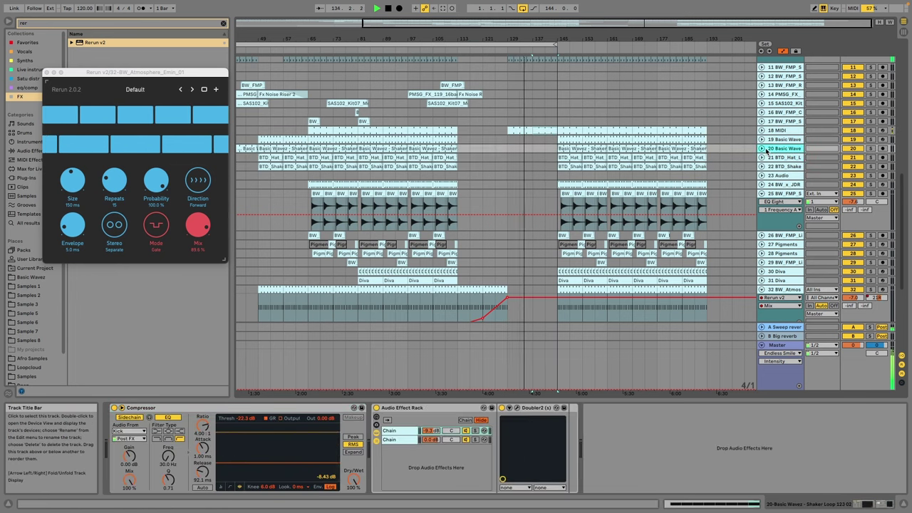
{"action": "left_click", "coordinate": [533, 130]}
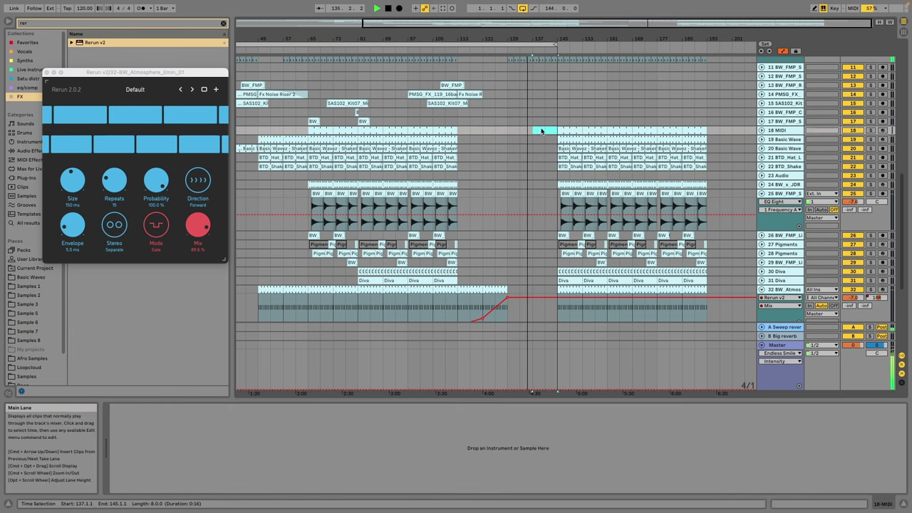
Step: Close the Rerun v2 window and ramp the Bass track's Frequency automation upward from about bar 138 to bar 145
{"action": "scroll", "coordinate": [538, 132], "scroll_direction": "down", "scroll_amount": 5}
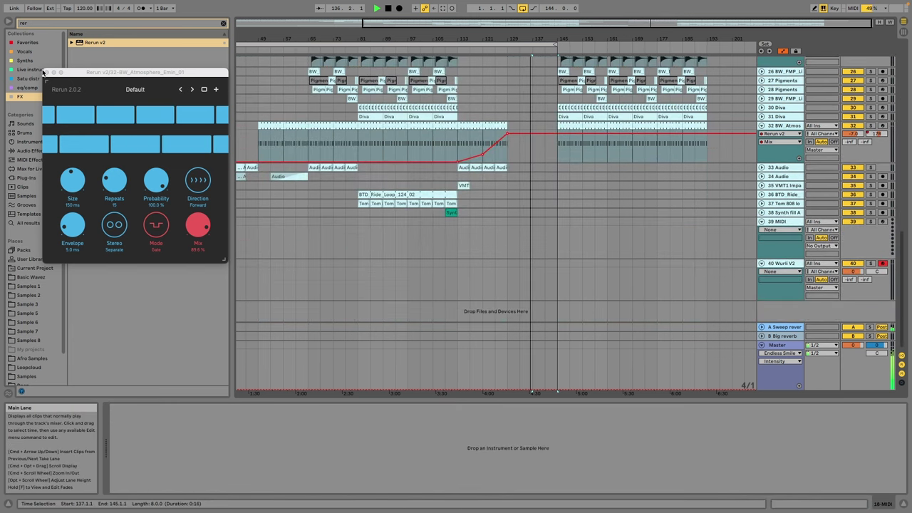
{"action": "left_click", "coordinate": [42, 70]}
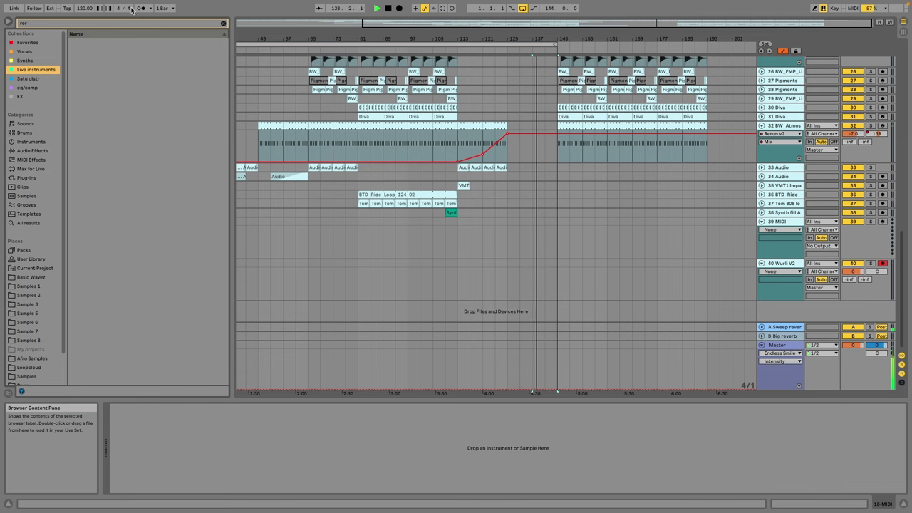
{"action": "scroll", "coordinate": [535, 143], "scroll_direction": "up", "scroll_amount": 10}
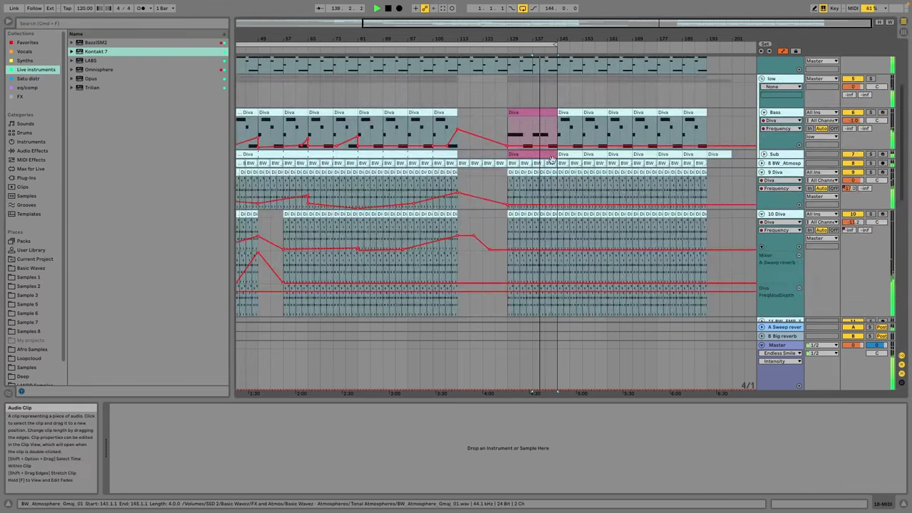
{"action": "left_click", "coordinate": [543, 143]}
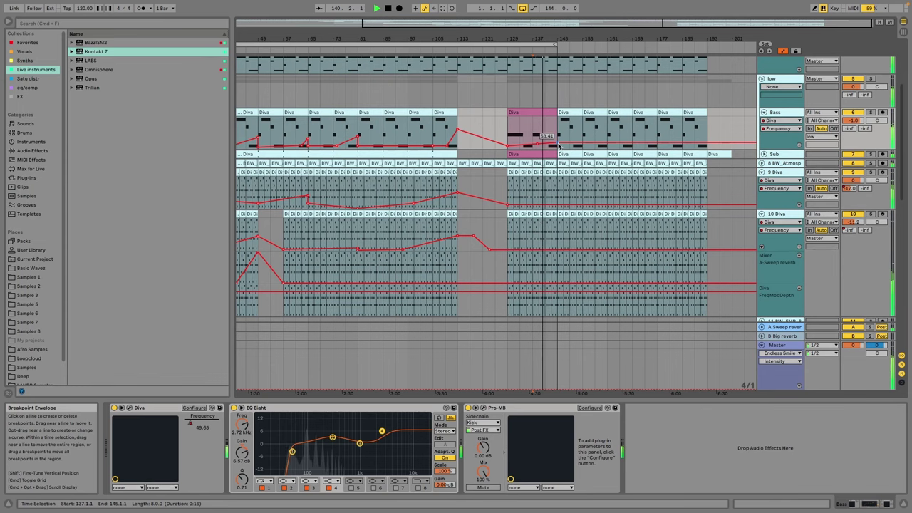
{"action": "left_click_drag", "start_coordinate": [559, 145], "coordinate": [558, 138]}
Step: Delete the Kick clips between bars 129 and 145
{"action": "scroll", "coordinate": [559, 139], "scroll_direction": "up", "scroll_amount": 5}
{"action": "left_click_drag", "start_coordinate": [508, 77], "coordinate": [560, 71]}
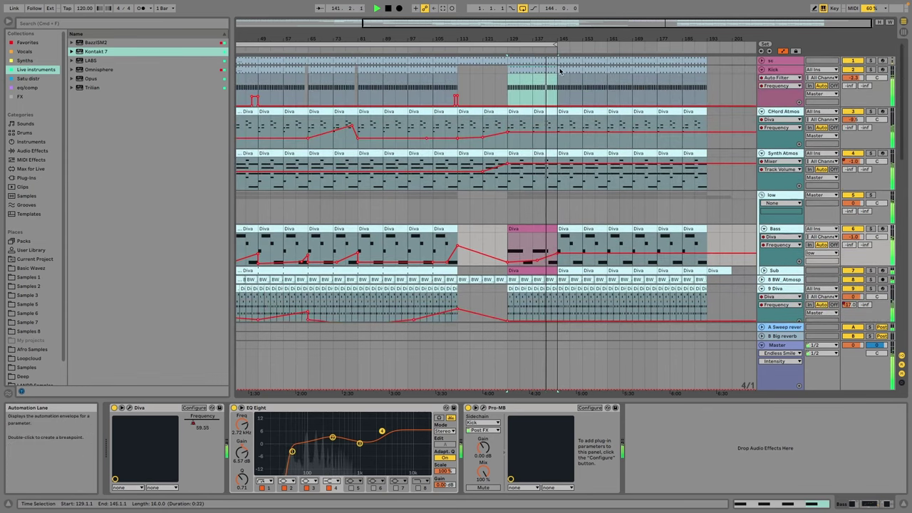
{"action": "left_click", "coordinate": [553, 70]}
{"action": "key", "text": "Delete"}
Step: Ramp CHord Atmos's Frequency automation up to bar 145 and drop it there, and drop Synth Atmos's Track Volume automation to about -10.0 dB at bar 145
{"action": "scroll", "coordinate": [571, 109], "scroll_direction": "left", "scroll_amount": 1}
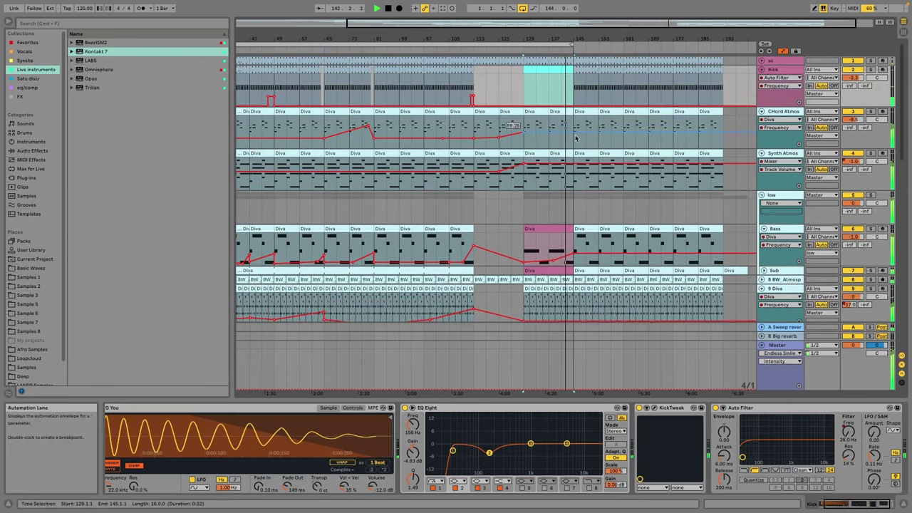
{"action": "left_click", "coordinate": [574, 132]}
{"action": "left_click_drag", "start_coordinate": [576, 173], "coordinate": [724, 71]}
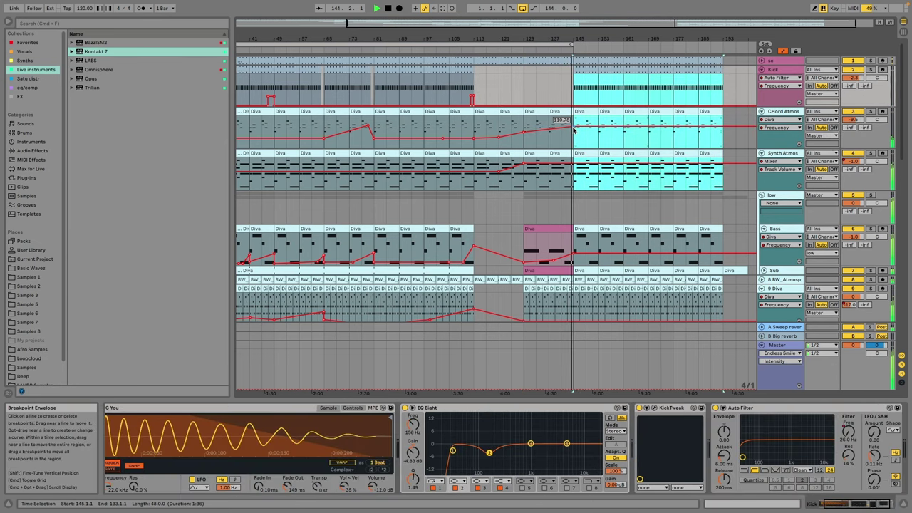
{"action": "left_click_drag", "start_coordinate": [575, 127], "coordinate": [573, 163]}
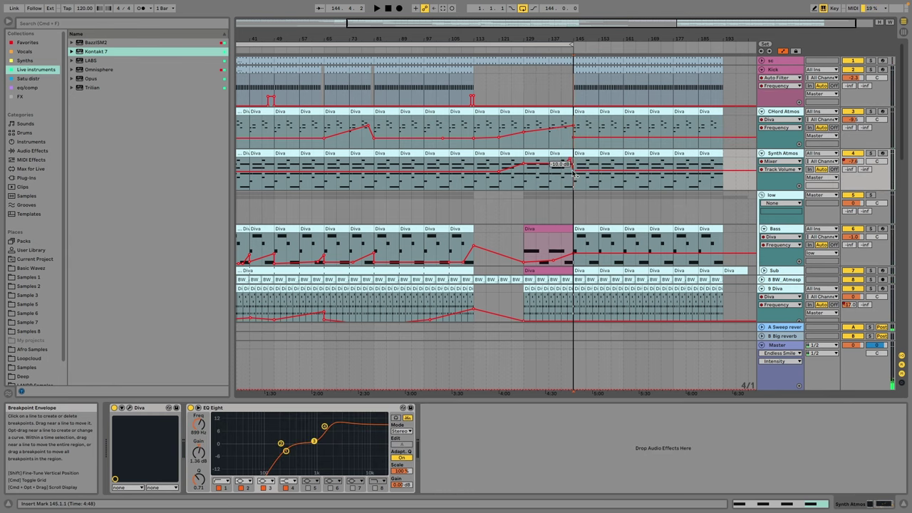
Step: Shift all content from bar 145 to bar 193 on every track two bars later, starting at bar 147
{"action": "left_click_drag", "start_coordinate": [723, 63], "coordinate": [575, 344]}
{"action": "left_click_drag", "start_coordinate": [716, 22], "coordinate": [706, 77]}
{"action": "scroll", "coordinate": [609, 163], "scroll_direction": "down", "scroll_amount": 10}
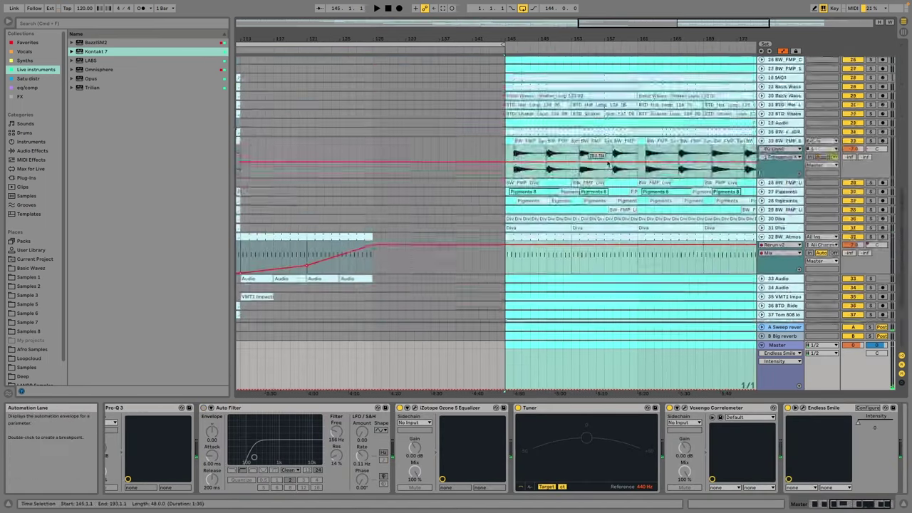
{"action": "scroll", "coordinate": [608, 164], "scroll_direction": "up", "scroll_amount": 5}
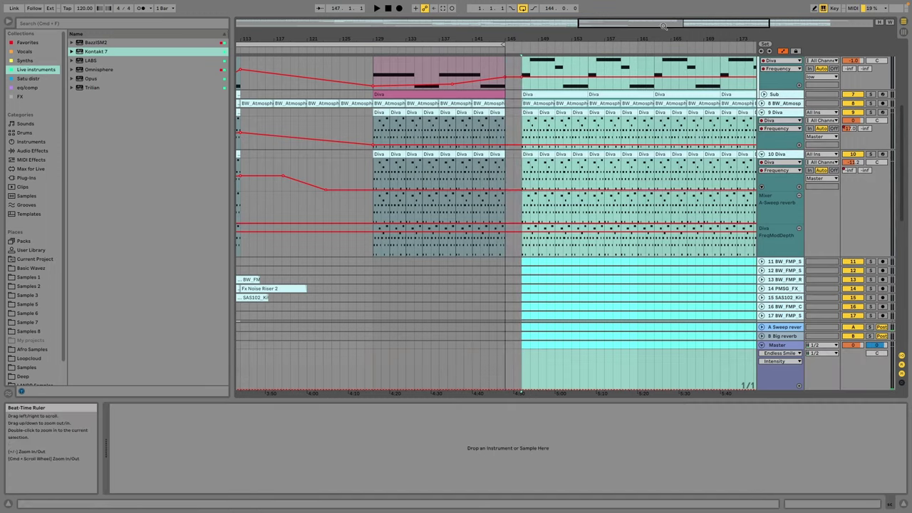
Step: Play the arrangement from bar 121 and from bar 81, and fold the 32 BW_Atmos track
{"action": "left_click_drag", "start_coordinate": [545, 24], "coordinate": [545, 28]}
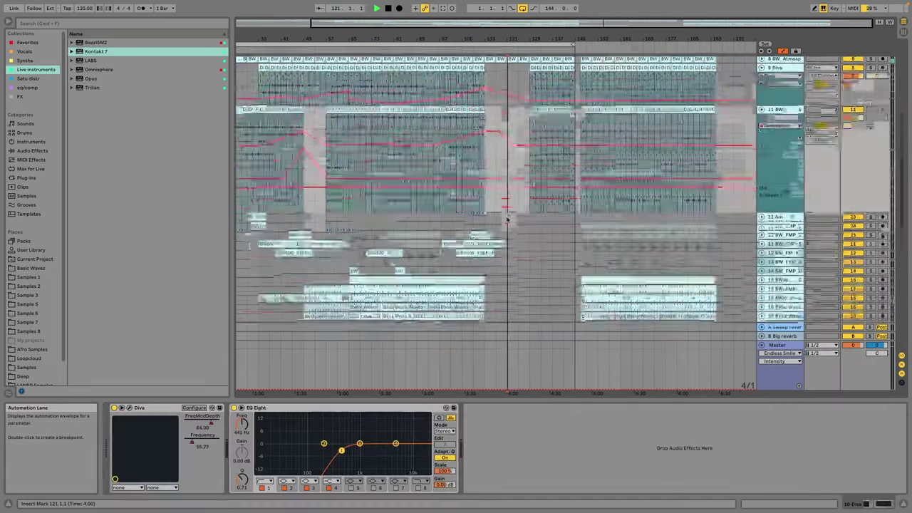
{"action": "scroll", "coordinate": [526, 194], "scroll_direction": "down", "scroll_amount": 5}
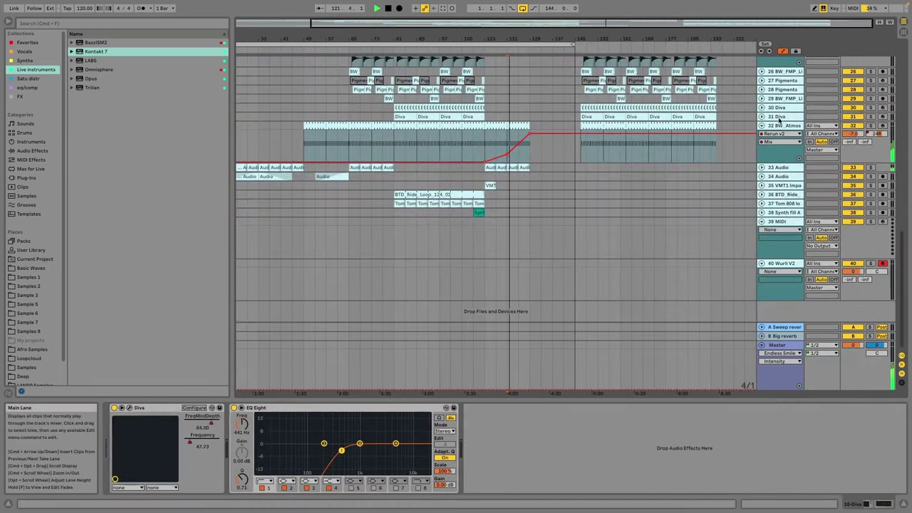
{"action": "left_click", "coordinate": [398, 148]}
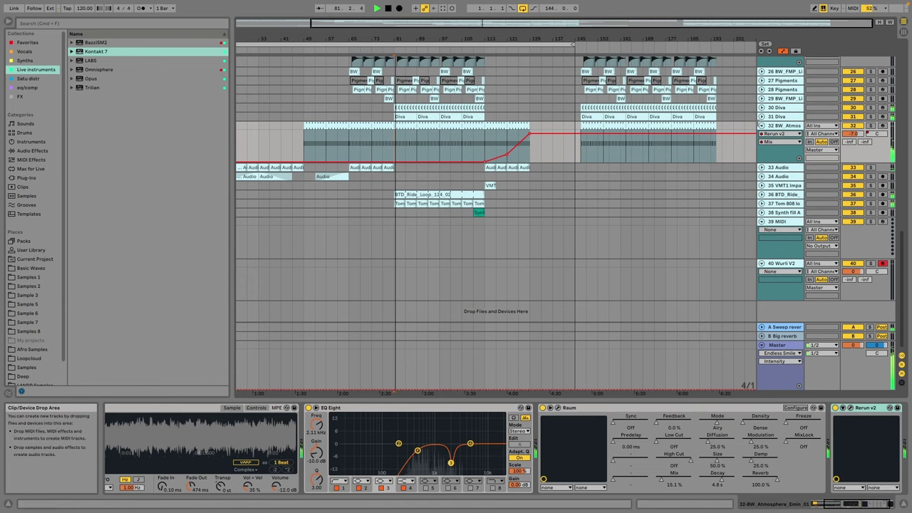
{"action": "left_click", "coordinate": [762, 125]}
Step: Copy the SweepDown clip at bar 81 on track 17 to bar 147
{"action": "scroll", "coordinate": [594, 110], "scroll_direction": "up", "scroll_amount": 4}
{"action": "scroll", "coordinate": [593, 109], "scroll_direction": "up", "scroll_amount": 3}
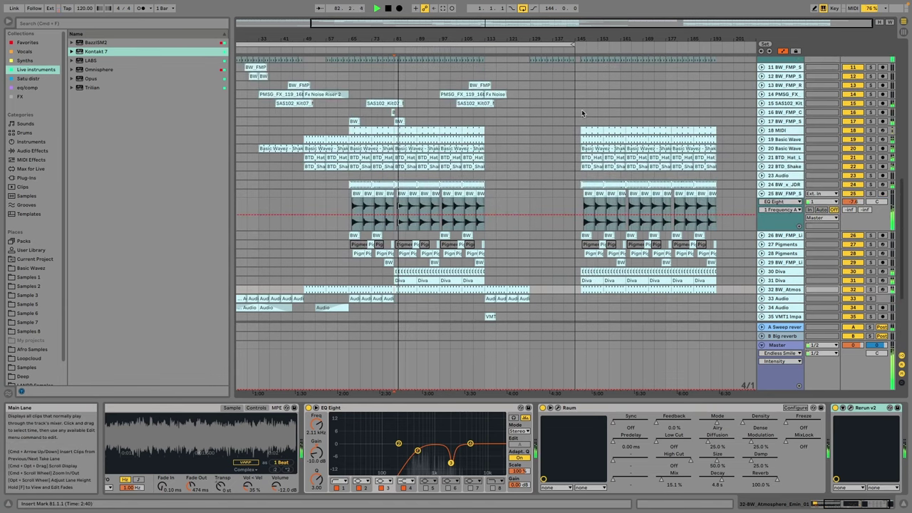
{"action": "left_click_drag", "start_coordinate": [440, 124], "coordinate": [585, 123]}
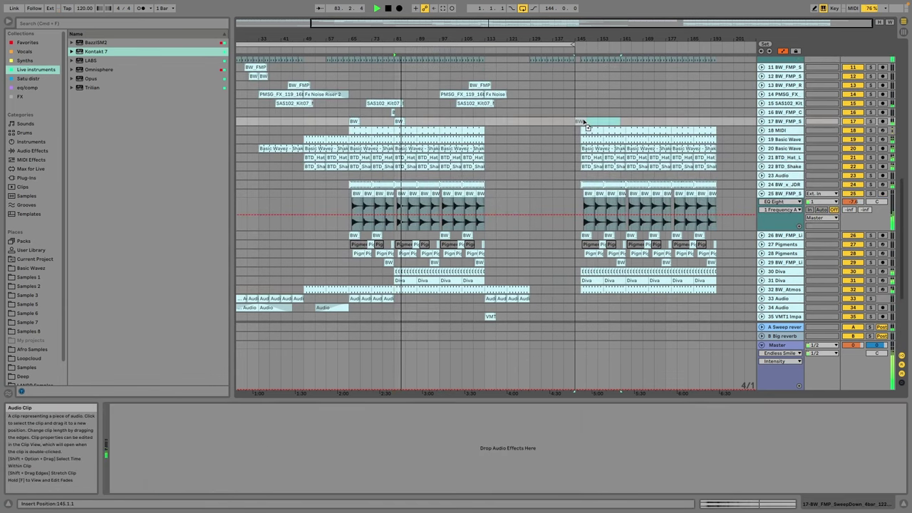
{"action": "left_click_drag", "start_coordinate": [584, 39], "coordinate": [673, 122]}
{"action": "left_click_drag", "start_coordinate": [670, 39], "coordinate": [649, 3]}
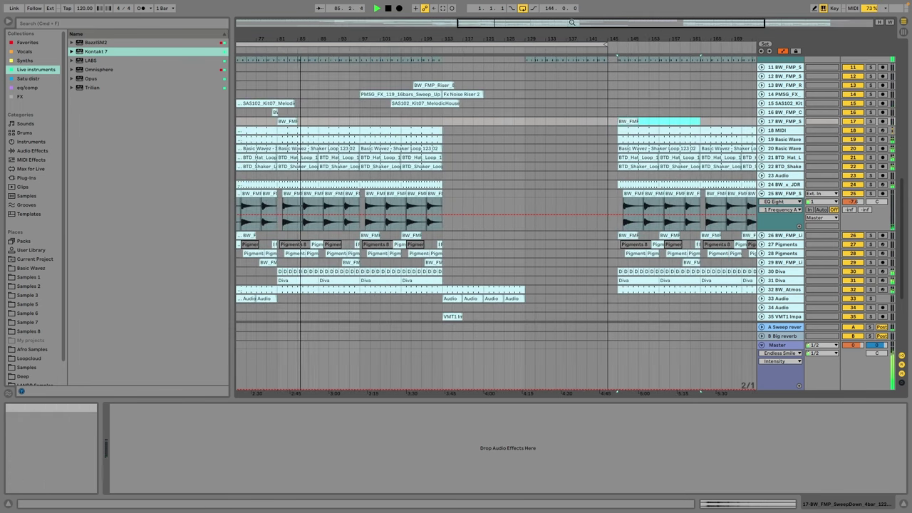
{"action": "left_click_drag", "start_coordinate": [572, 22], "coordinate": [576, 6]}
Step: Unfold the 36 BTD_Ride track and lower its volume to -10.0 dB
{"action": "scroll", "coordinate": [578, 85], "scroll_direction": "down", "scroll_amount": 5}
{"action": "left_click", "coordinate": [783, 221]}
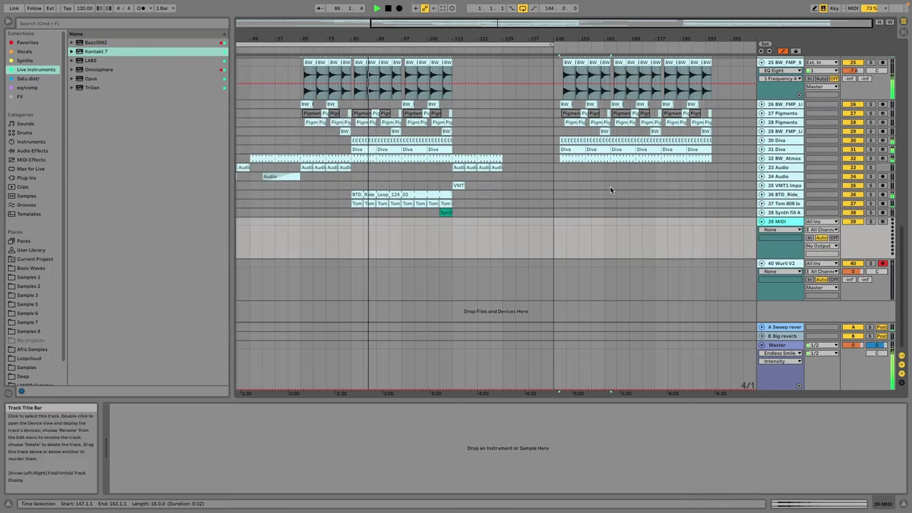
{"action": "scroll", "coordinate": [611, 190], "scroll_direction": "up", "scroll_amount": 15}
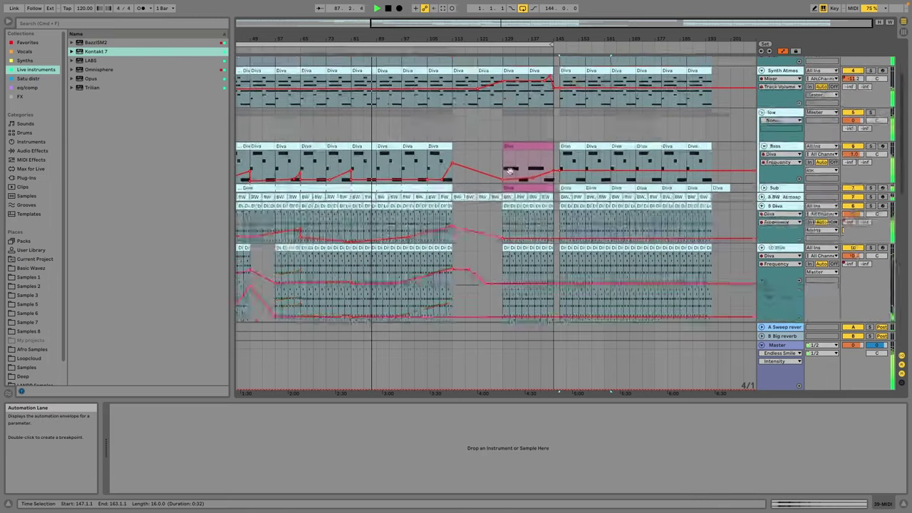
{"action": "scroll", "coordinate": [511, 171], "scroll_direction": "down", "scroll_amount": 15}
{"action": "left_click", "coordinate": [770, 195]}
{"action": "left_click", "coordinate": [762, 195]}
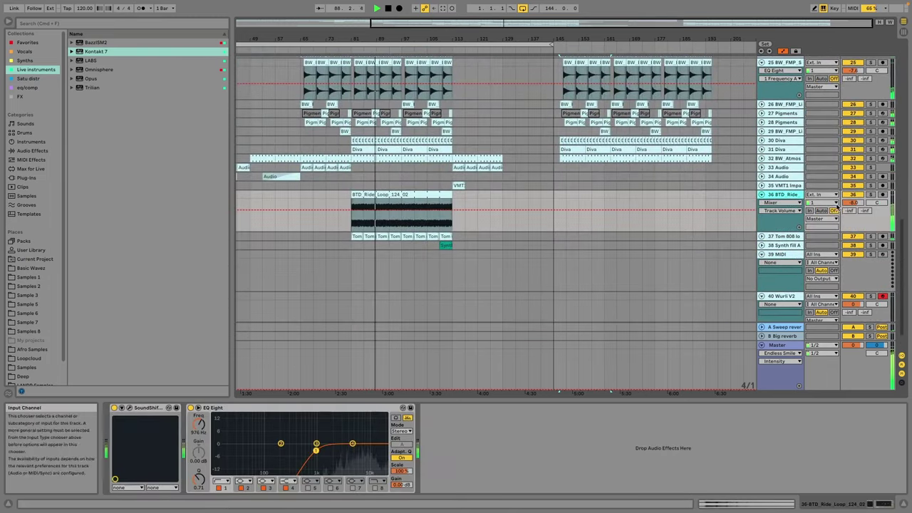
{"action": "left_click_drag", "start_coordinate": [850, 203], "coordinate": [849, 214]}
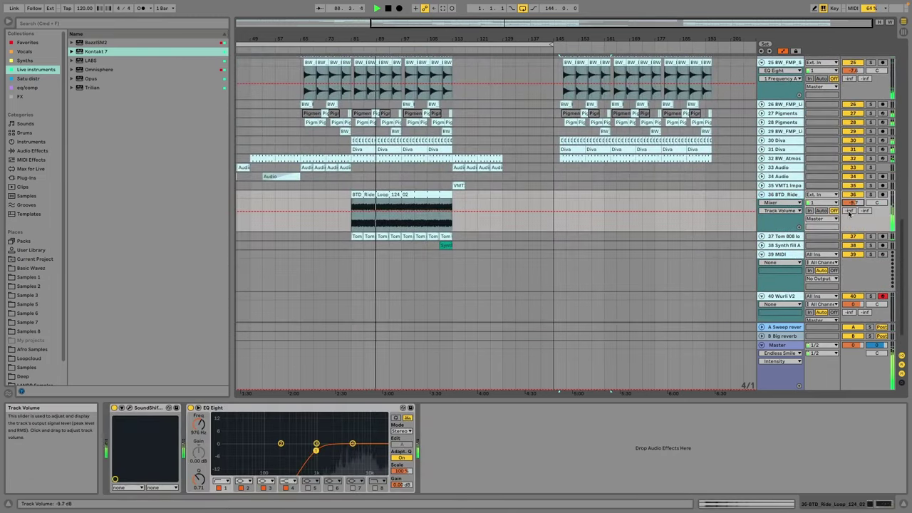
Step: Add a Compressor from the favourites after EQ Eight on the 36 BTD_Ride track
{"action": "left_click", "coordinate": [41, 44]}
{"action": "left_click", "coordinate": [110, 88]}
{"action": "left_click_drag", "start_coordinate": [415, 377], "coordinate": [449, 442]}
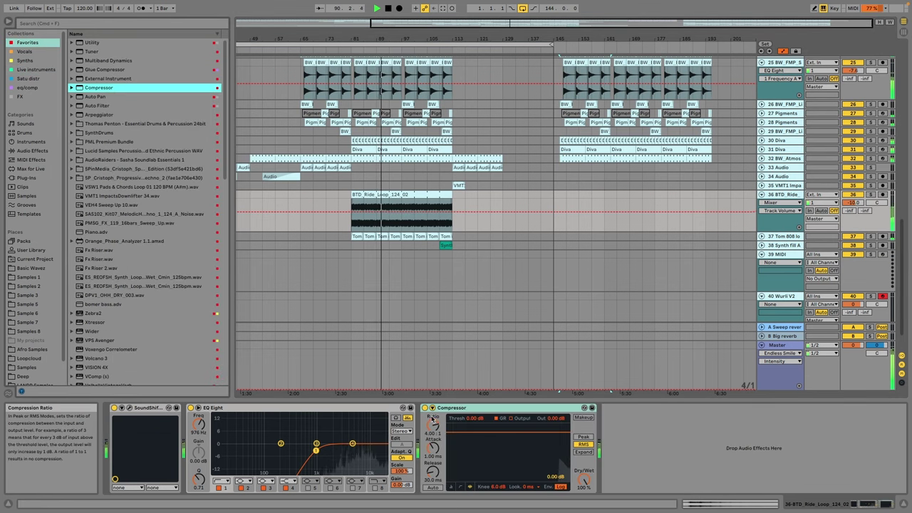
Step: Enable sidechain on the 36 BTD_Ride track's Compressor, with Kick as its audio source
{"action": "left_click", "coordinate": [434, 408]}
{"action": "left_click", "coordinate": [439, 418]}
{"action": "left_click", "coordinate": [439, 431]}
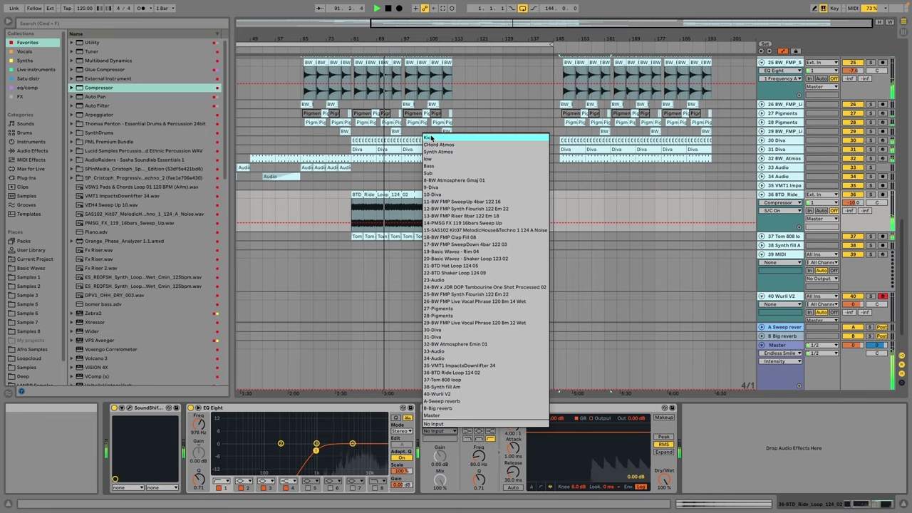
{"action": "left_click", "coordinate": [428, 138]}
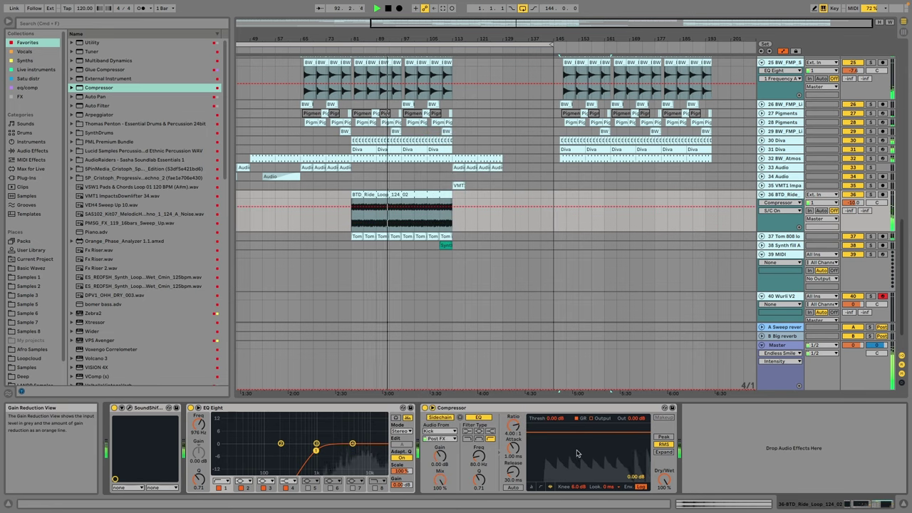
Step: Set the Compressor's threshold to -18.4 dB, sidechain filter to 30 Hz, attack to 0.01 ms and release to 98.7 ms, then fold the ride track
{"action": "left_click_drag", "start_coordinate": [579, 436], "coordinate": [578, 459]}
{"action": "left_click", "coordinate": [481, 456]}
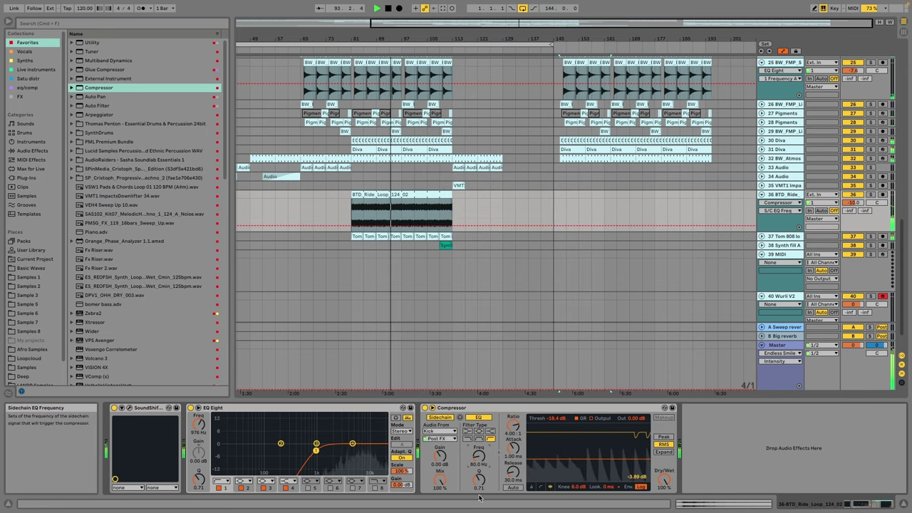
{"action": "left_click_drag", "start_coordinate": [483, 456], "coordinate": [512, 476]}
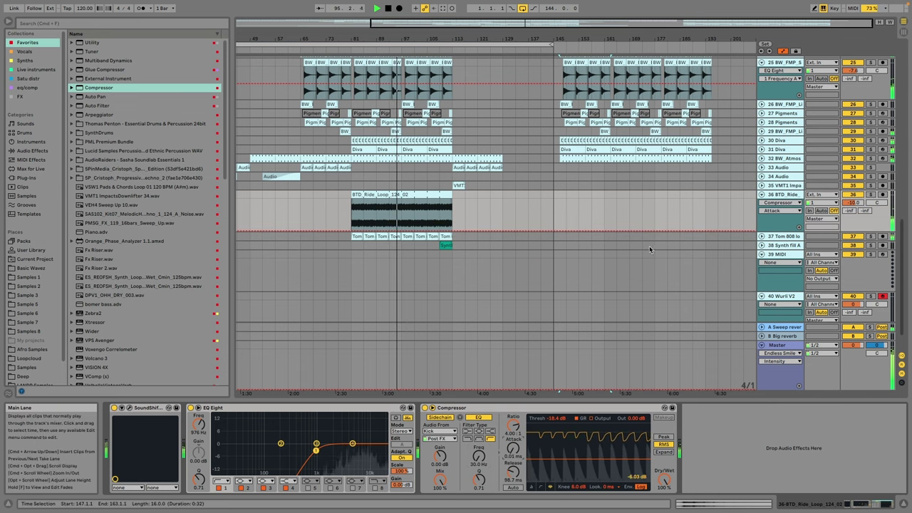
{"action": "left_click", "coordinate": [762, 195]}
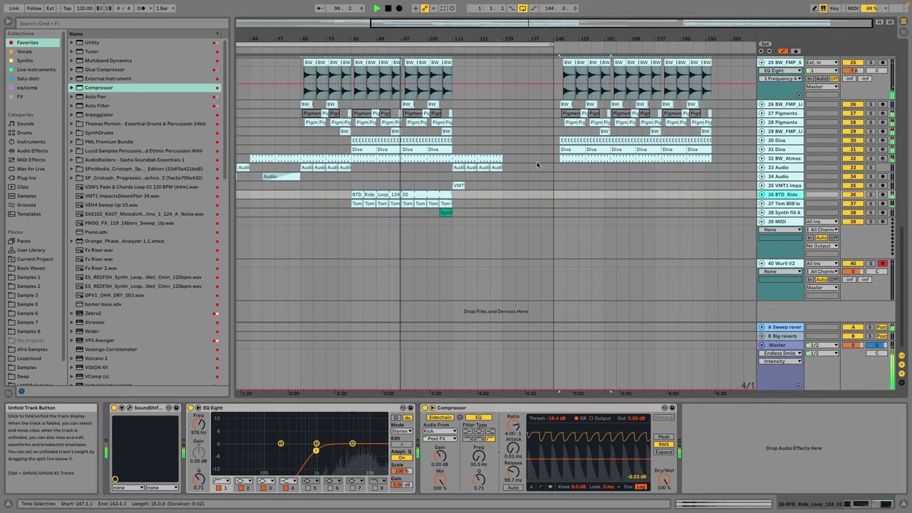
Step: Check the 26 BW_FMP_Li vocal track, then fold it together with the 25 BW_FMP_S track
{"action": "scroll", "coordinate": [788, 196], "scroll_direction": "up", "scroll_amount": 5}
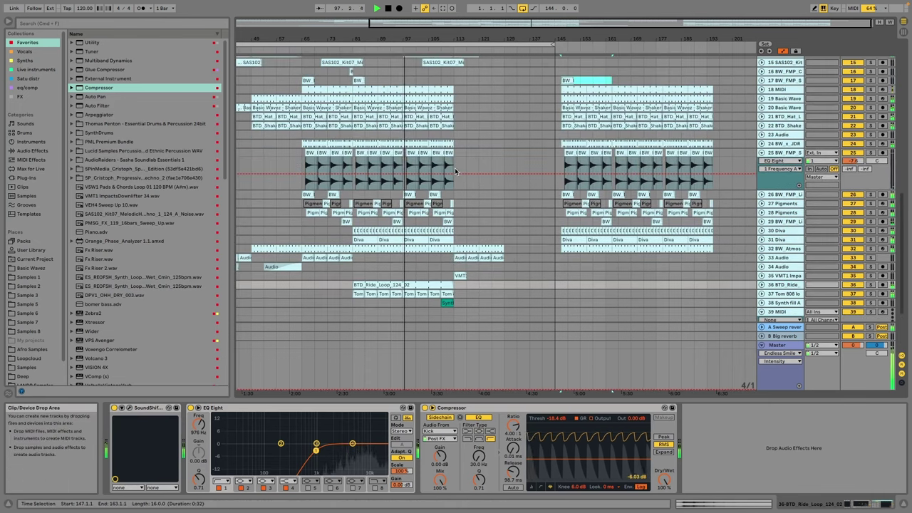
{"action": "double_click", "coordinate": [792, 195]}
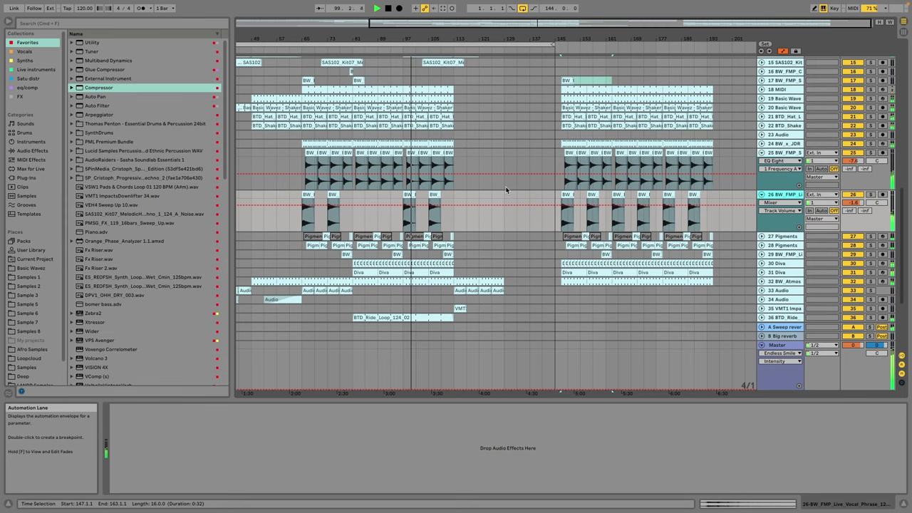
{"action": "scroll", "coordinate": [505, 186], "scroll_direction": "up", "scroll_amount": 5}
{"action": "scroll", "coordinate": [505, 186], "scroll_direction": "down", "scroll_amount": 10}
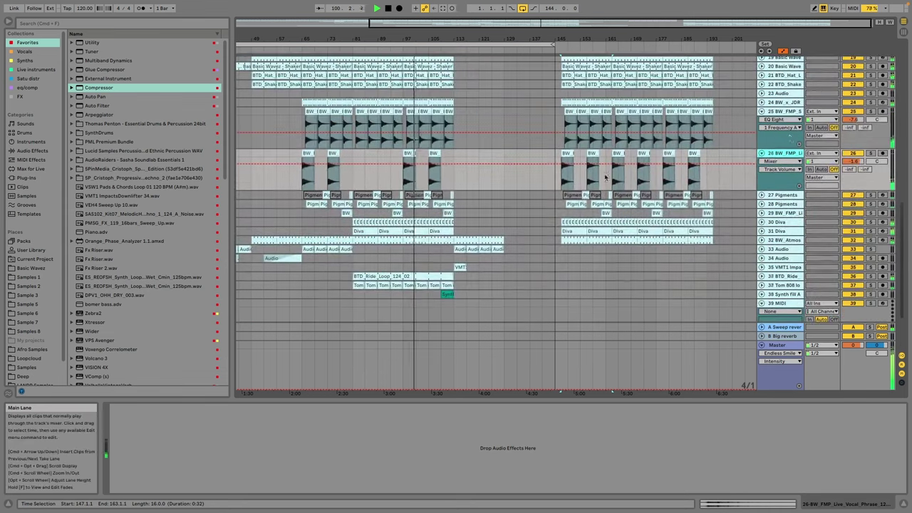
{"action": "left_click", "coordinate": [762, 111]}
{"action": "left_click", "coordinate": [762, 120]}
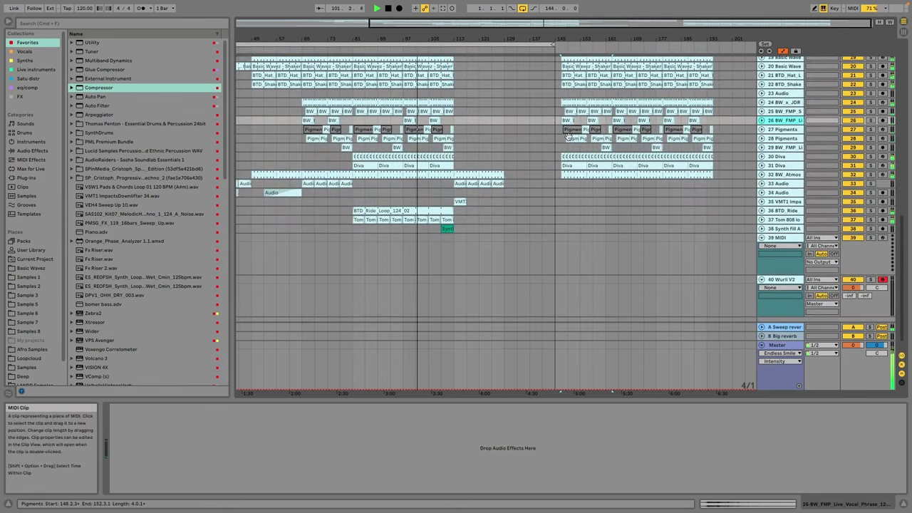
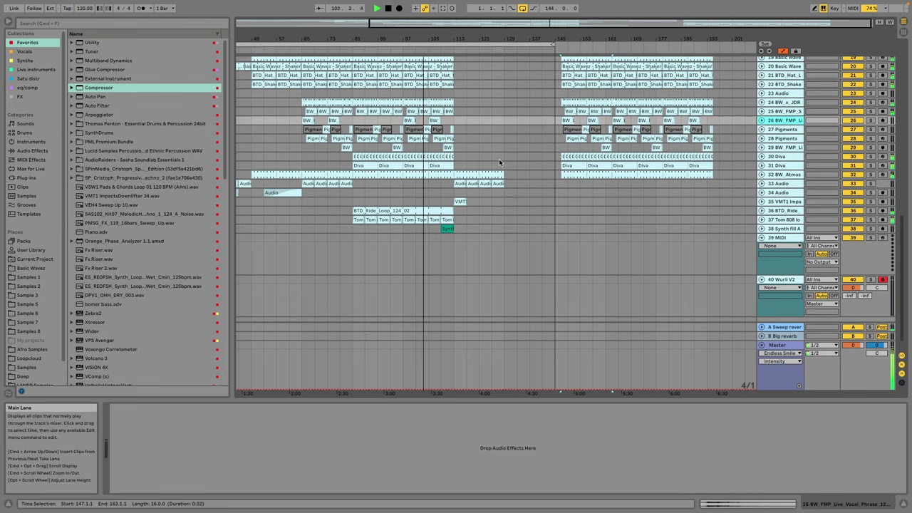
Step: Examine the device chains and automation of the 9 Diva and 10 Diva tracks
{"action": "scroll", "coordinate": [499, 158], "scroll_direction": "up", "scroll_amount": 7}
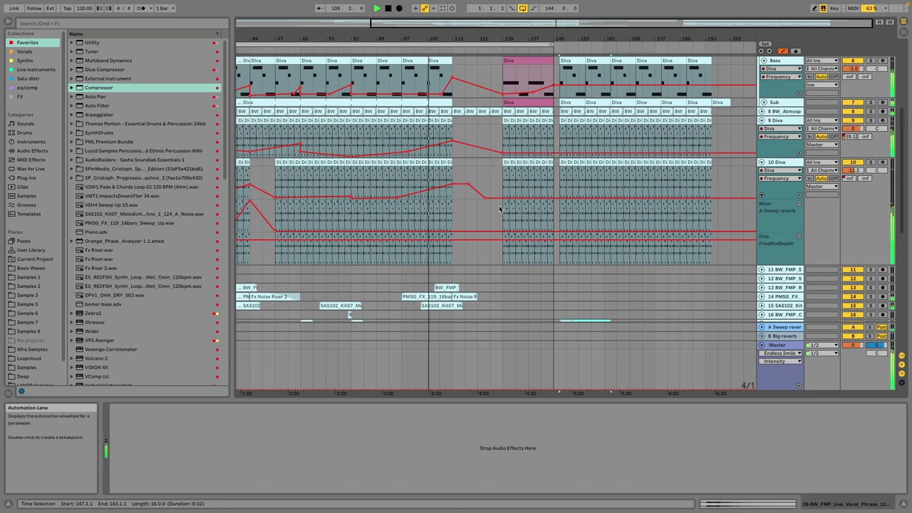
{"action": "left_click", "coordinate": [499, 229]}
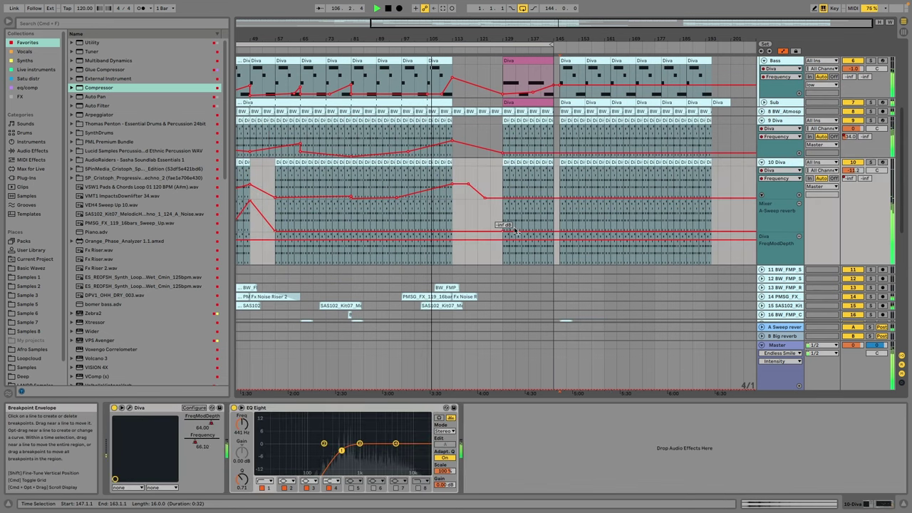
{"action": "scroll", "coordinate": [497, 143], "scroll_direction": "down", "scroll_amount": 7}
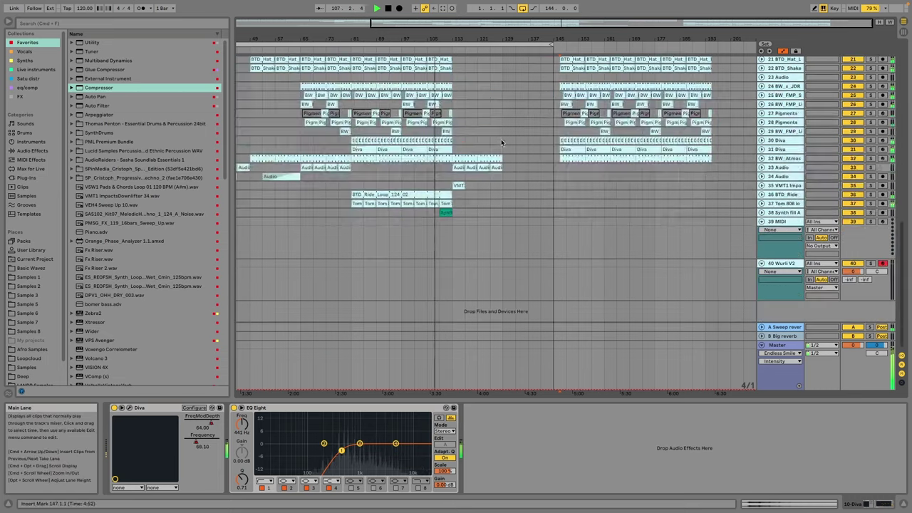
{"action": "scroll", "coordinate": [496, 144], "scroll_direction": "up", "scroll_amount": 8}
{"action": "left_click", "coordinate": [780, 189]}
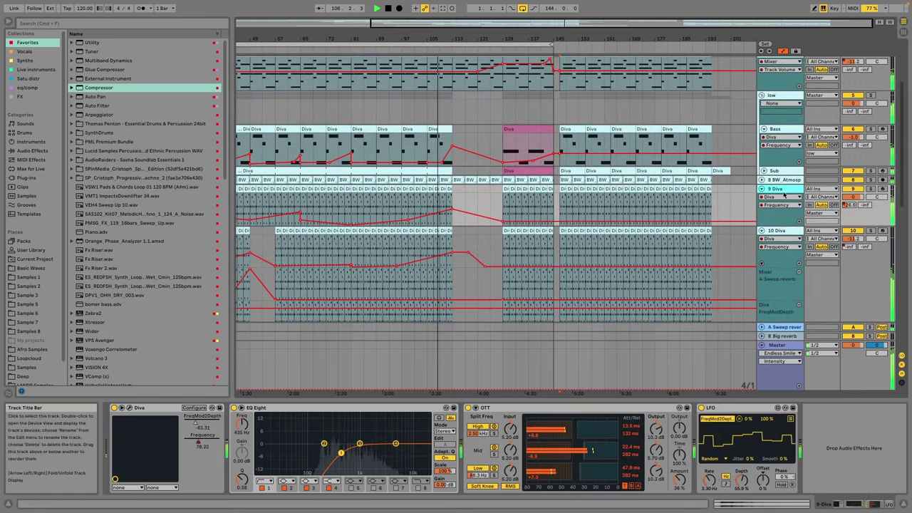
{"action": "left_click", "coordinate": [780, 232]}
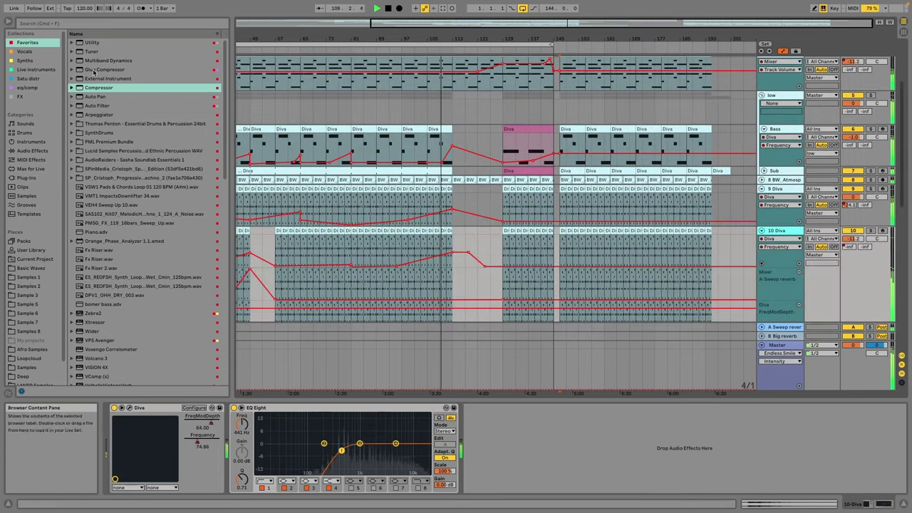
{"action": "scroll", "coordinate": [484, 131], "scroll_direction": "down", "scroll_amount": 10}
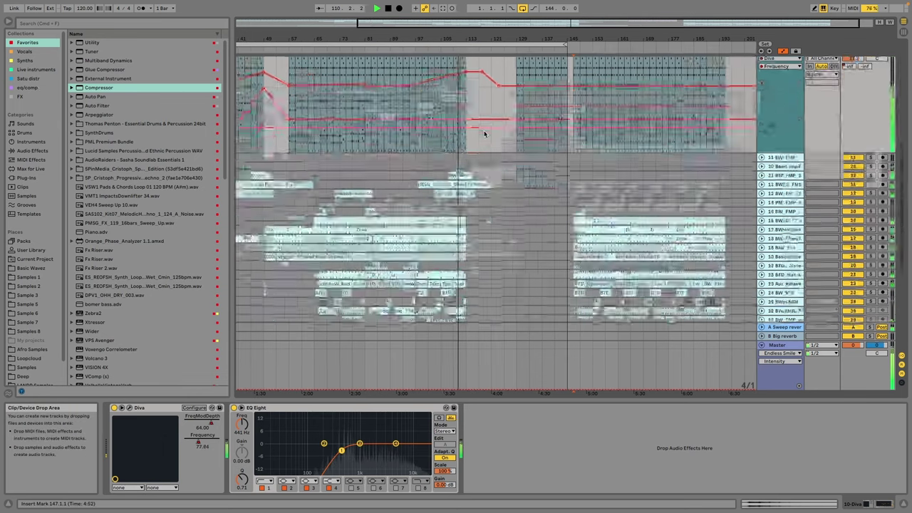
Step: Unfold the 38 Synth fill A track and adjust its volume
{"action": "left_click", "coordinate": [777, 213]}
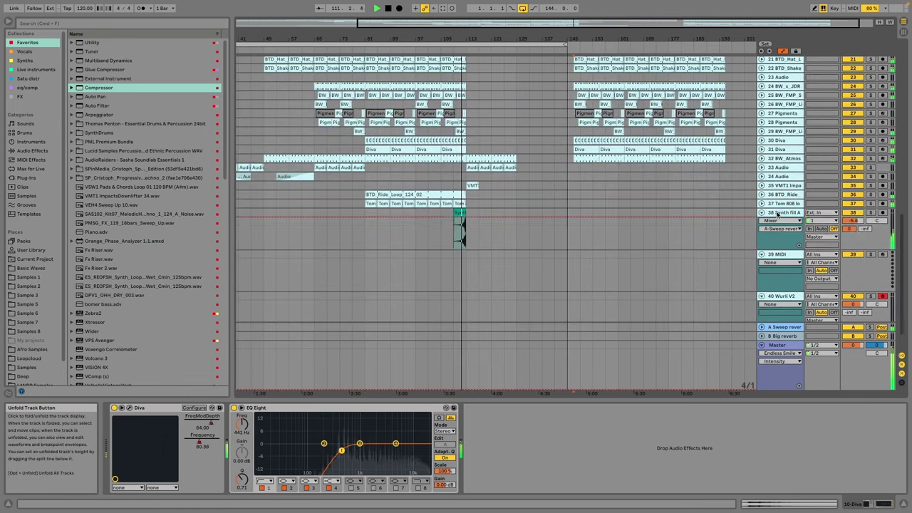
{"action": "left_click", "coordinate": [852, 222]}
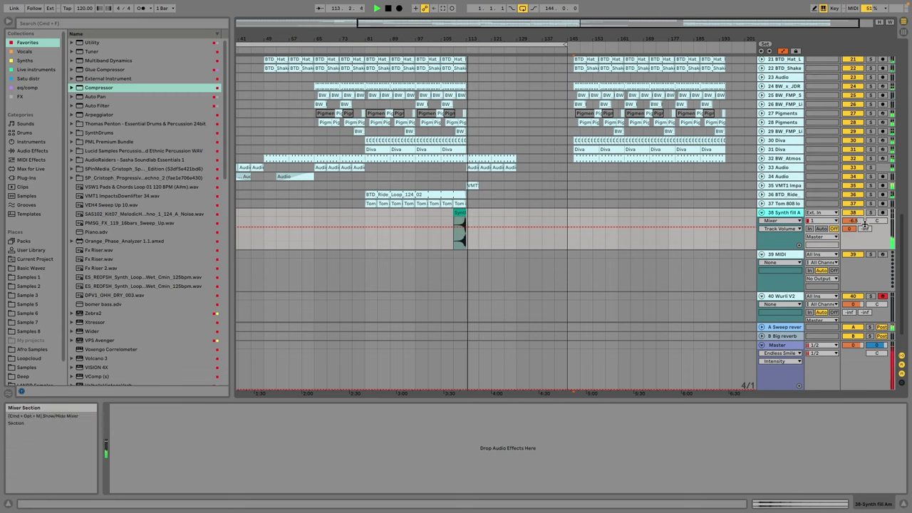
{"action": "scroll", "coordinate": [544, 161], "scroll_direction": "up", "scroll_amount": 5}
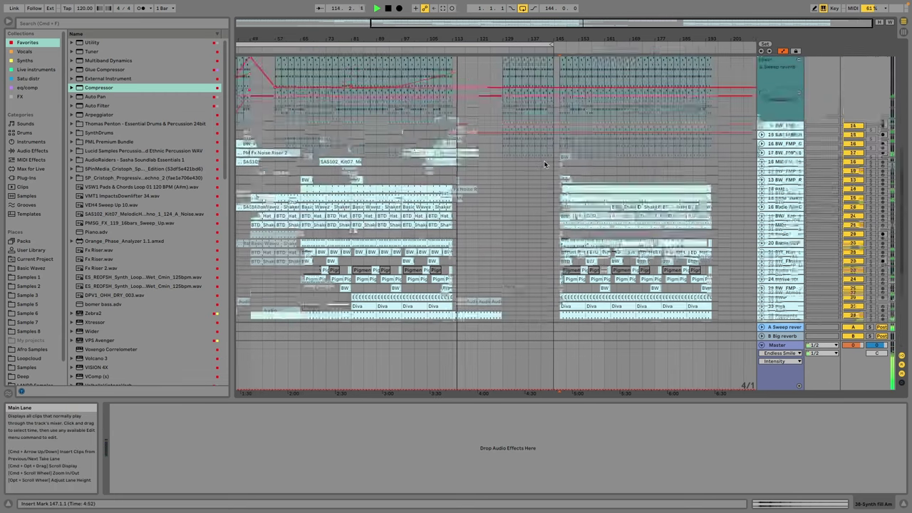
{"action": "scroll", "coordinate": [544, 160], "scroll_direction": "up", "scroll_amount": 5}
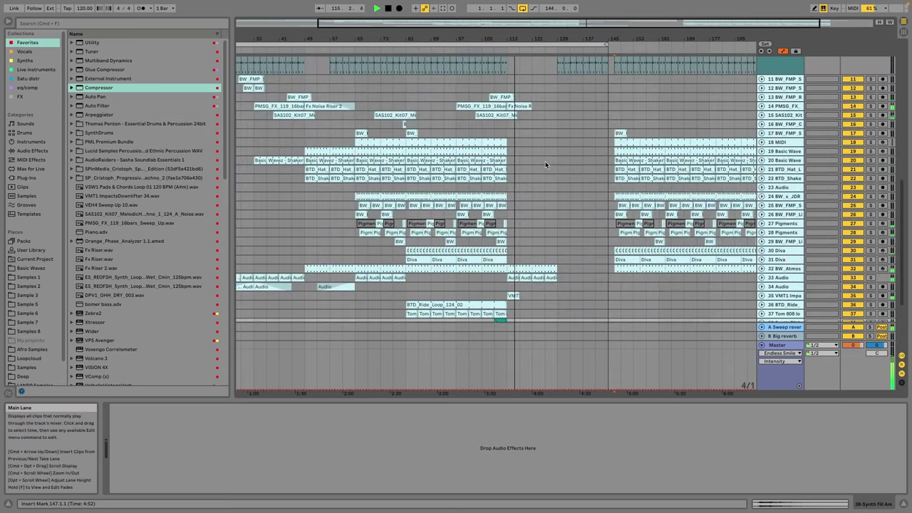
{"action": "scroll", "coordinate": [545, 161], "scroll_direction": "up", "scroll_amount": 3}
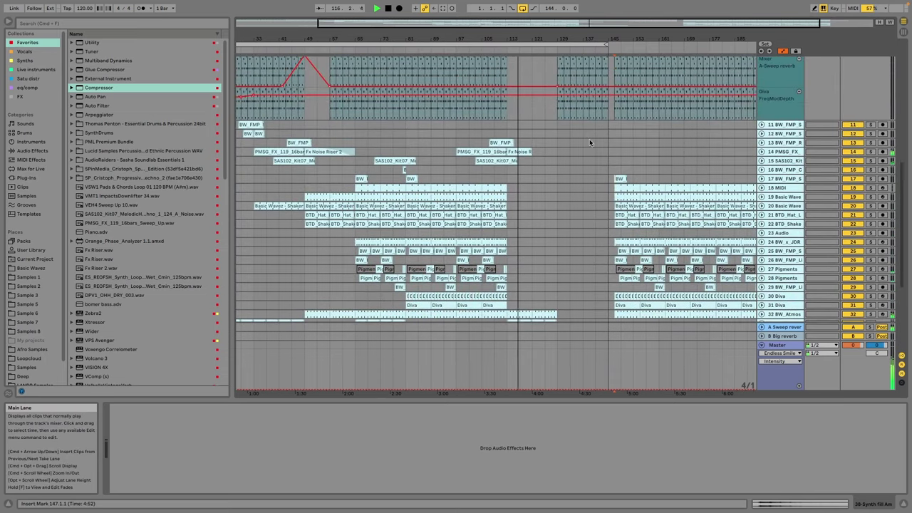
Step: Unfold the 15 SAS102_Kit track to show its clips and volume automation
{"action": "left_click", "coordinate": [761, 160]}
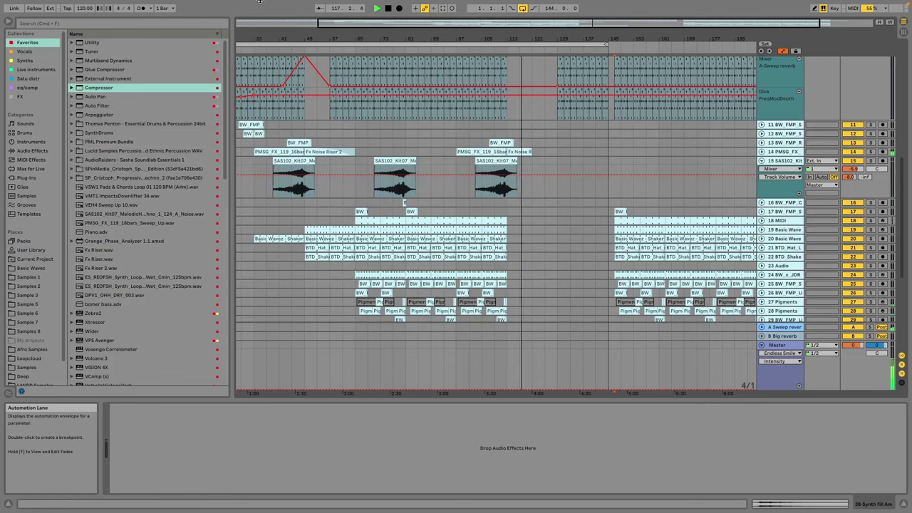
{"action": "mouse_move", "coordinate": [187, 7]}
{"action": "left_click", "coordinate": [152, 6]}
{"action": "left_click", "coordinate": [548, 175]}
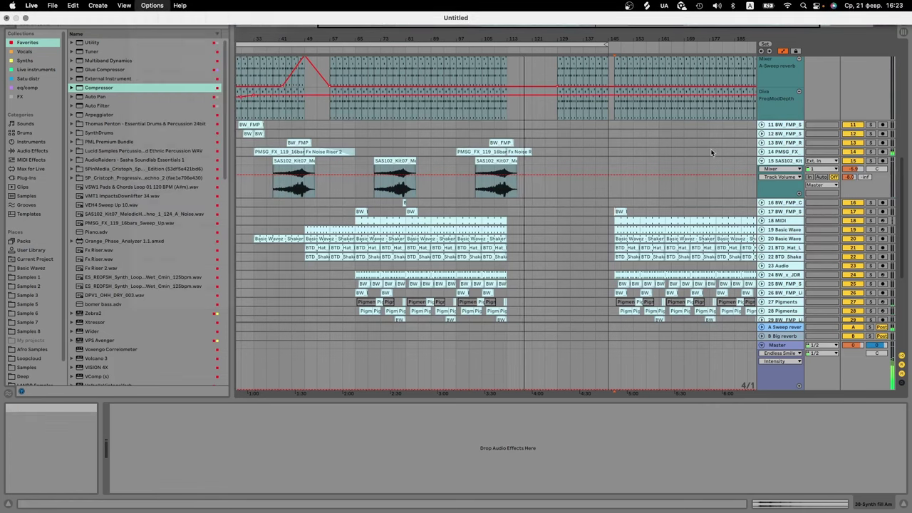
Step: Insert a new audio track below the 38 Synth fill A track
{"action": "scroll", "coordinate": [764, 161], "scroll_direction": "down", "scroll_amount": 5}
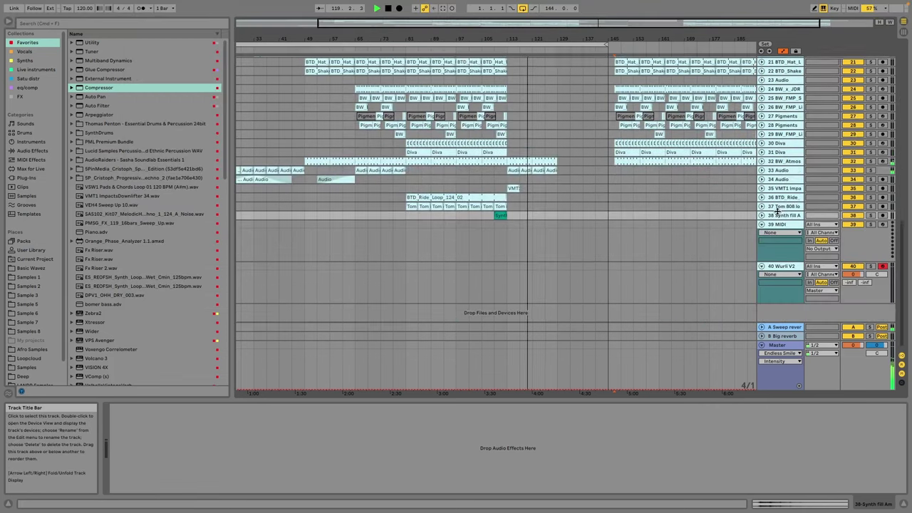
{"action": "right_click", "coordinate": [763, 216]}
{"action": "left_click", "coordinate": [765, 216]}
{"action": "right_click", "coordinate": [781, 218]}
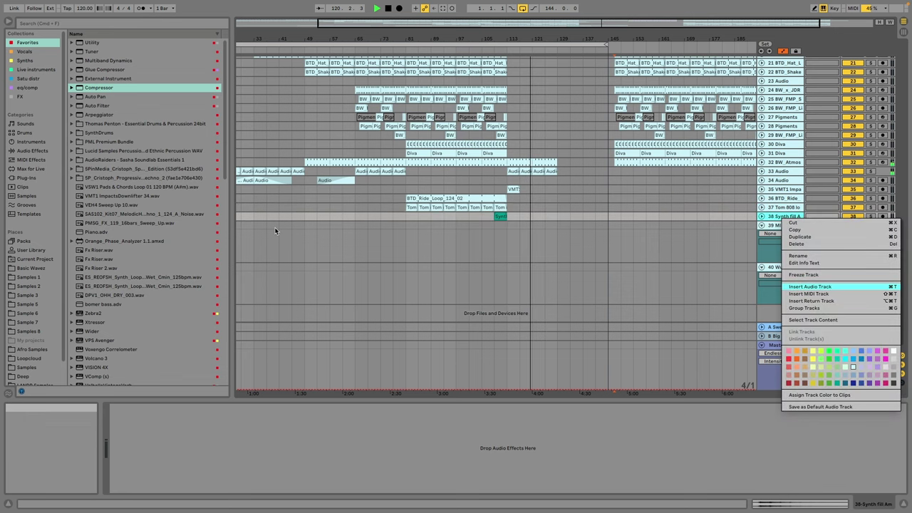
Step: Browse the Sample 7 library to NET.ART - Sounds Of Brosso v.1, Synths & Instruments Loops, and expand Strings Textures
{"action": "left_click", "coordinate": [28, 331]}
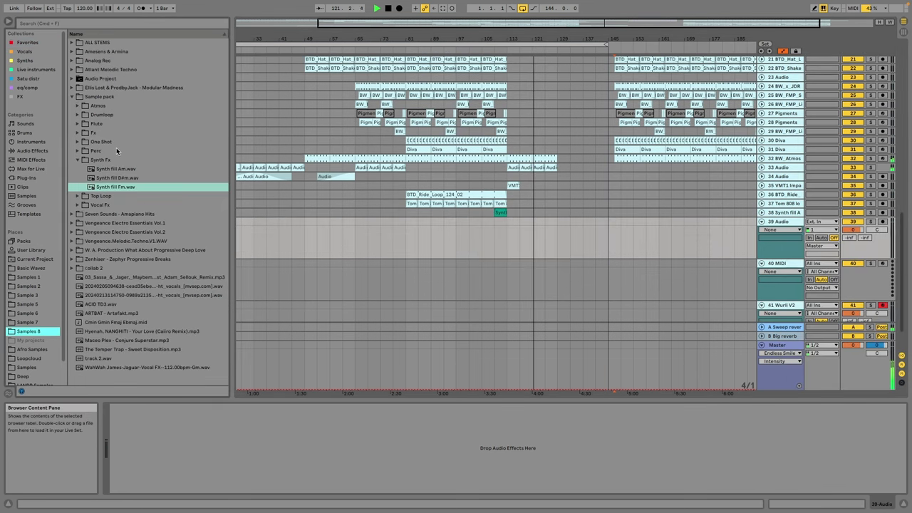
{"action": "left_click", "coordinate": [29, 322]}
{"action": "scroll", "coordinate": [143, 246], "scroll_direction": "down", "scroll_amount": 5}
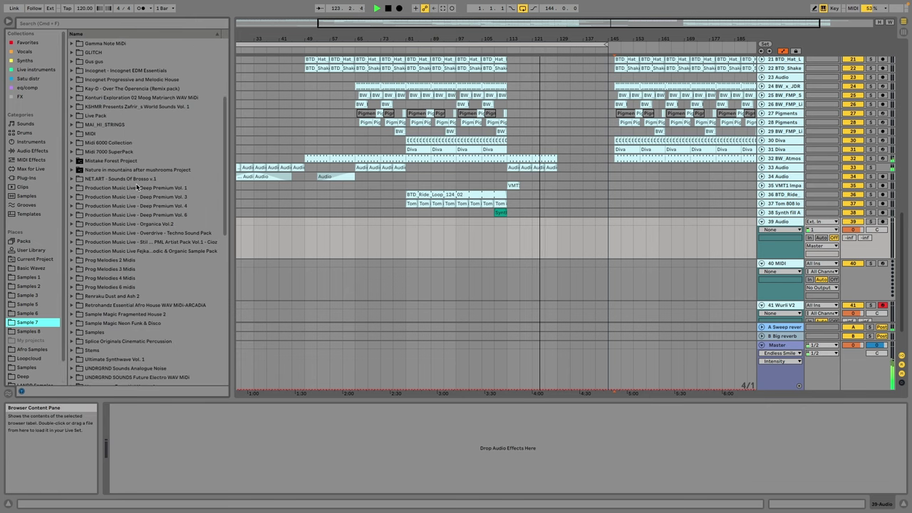
{"action": "left_click", "coordinate": [138, 182]}
{"action": "left_click", "coordinate": [115, 253]}
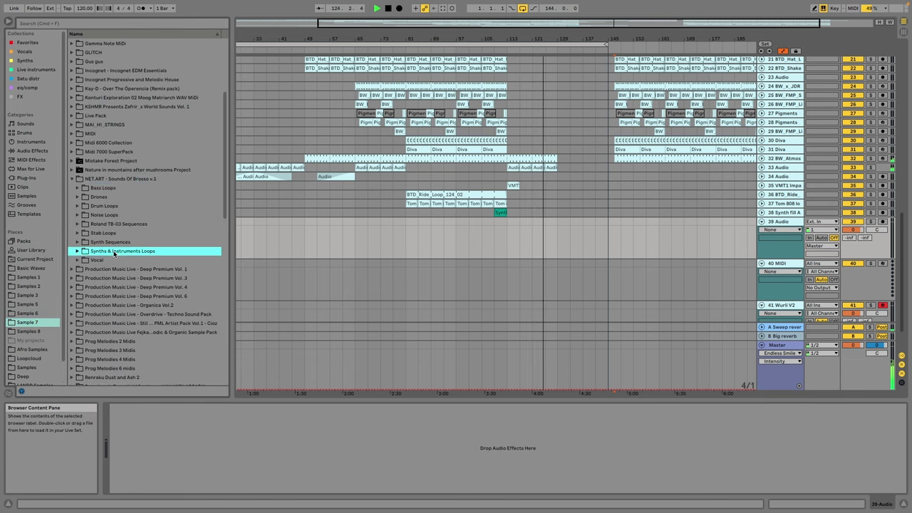
{"action": "left_click", "coordinate": [115, 267]}
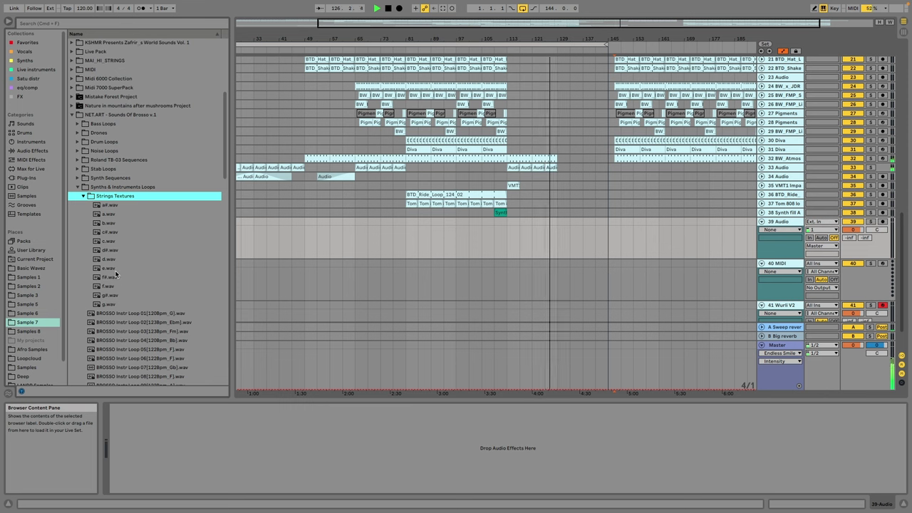
Step: Audition g.wav and e.wav, place e.wav at bar 113 on the new audio track and set its volume to -10.0 dB
{"action": "left_click", "coordinate": [110, 304]}
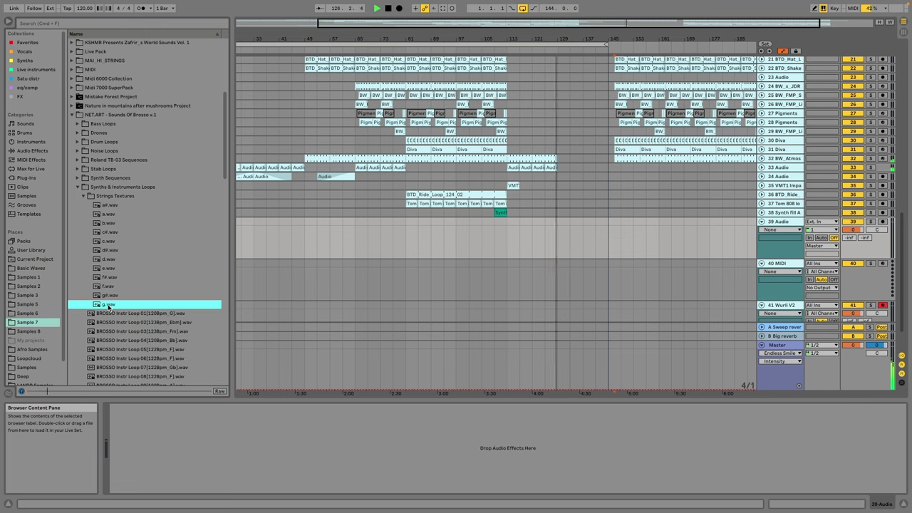
{"action": "scroll", "coordinate": [121, 282], "scroll_direction": "up", "scroll_amount": 1}
{"action": "left_click", "coordinate": [109, 272]}
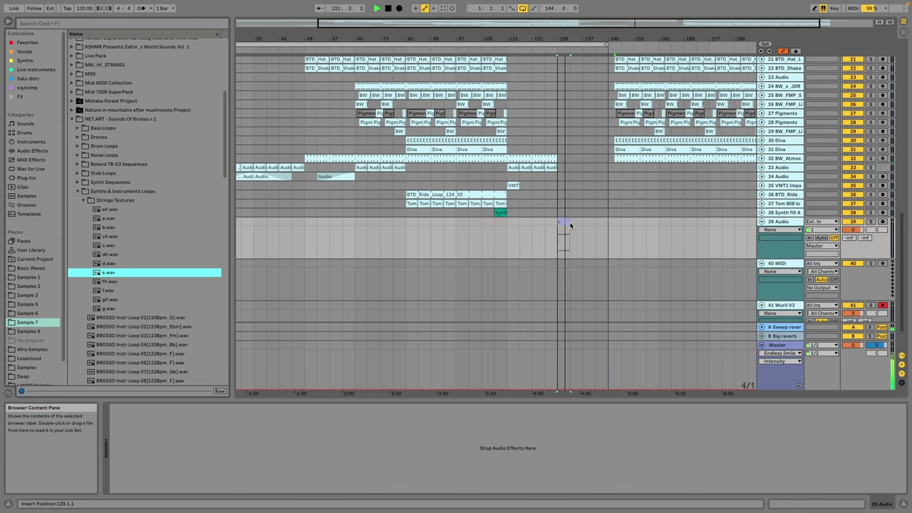
{"action": "left_click_drag", "start_coordinate": [570, 225], "coordinate": [508, 221]}
{"action": "left_click_drag", "start_coordinate": [853, 229], "coordinate": [853, 236]}
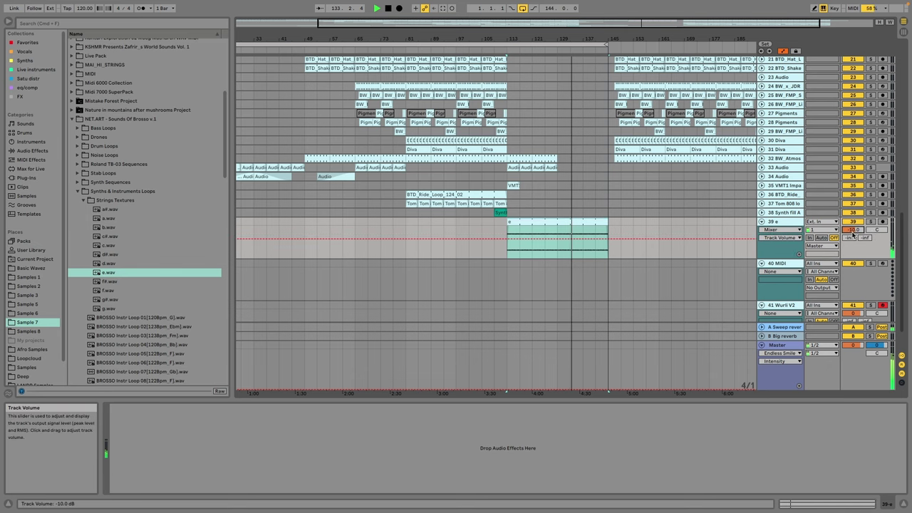
Step: Extend the arrangement loop to 148 bars so that it ends at bar 149
{"action": "scroll", "coordinate": [586, 162], "scroll_direction": "up", "scroll_amount": 10}
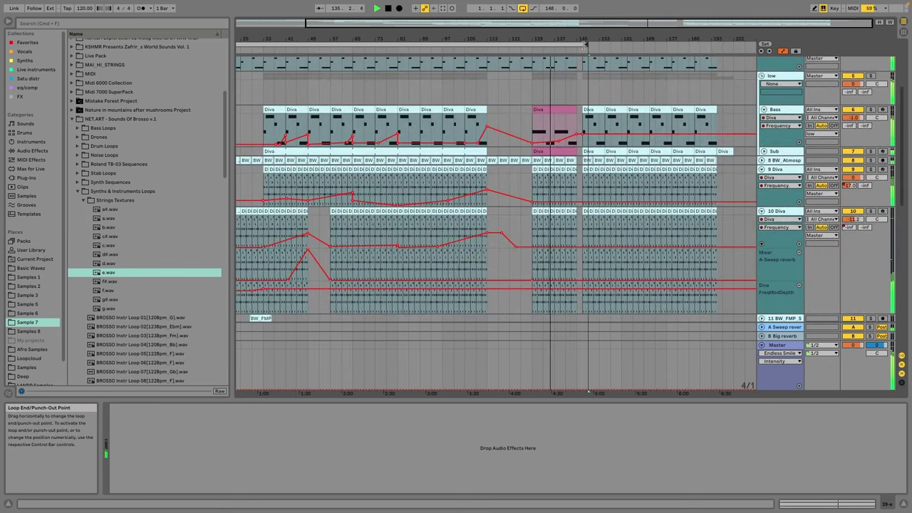
{"action": "scroll", "coordinate": [629, 143], "scroll_direction": "down", "scroll_amount": 15}
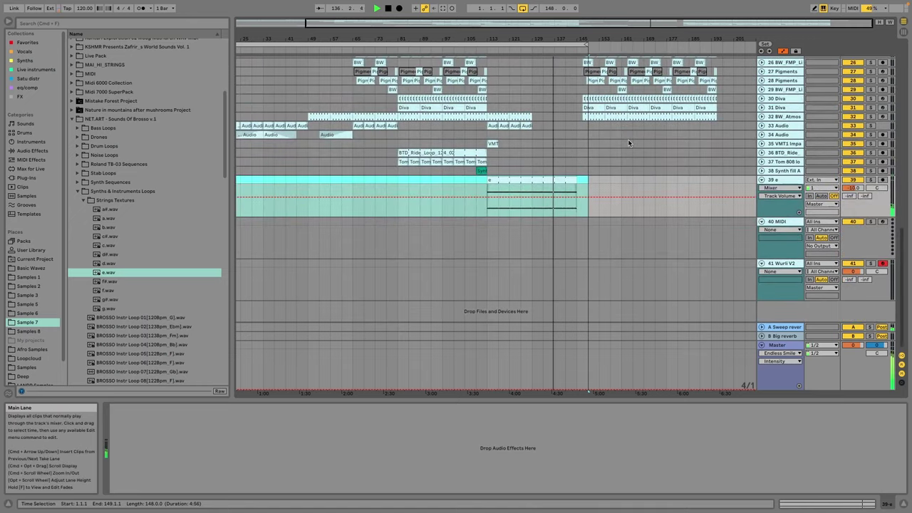
{"action": "scroll", "coordinate": [629, 144], "scroll_direction": "up", "scroll_amount": 5}
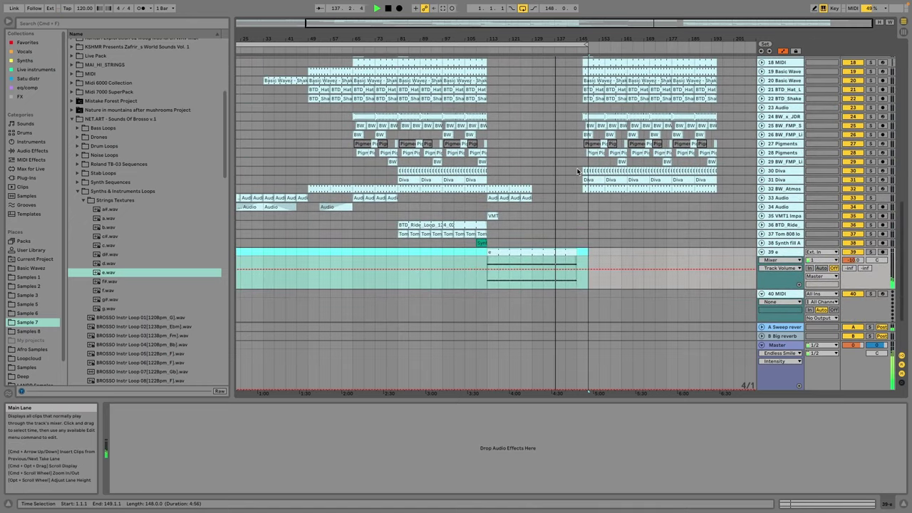
Step: Add breakpoints to the 9 Diva track's Frequency automation so it rises from about bar 137 to a peak at bar 145
{"action": "scroll", "coordinate": [577, 171], "scroll_direction": "up", "scroll_amount": 4}
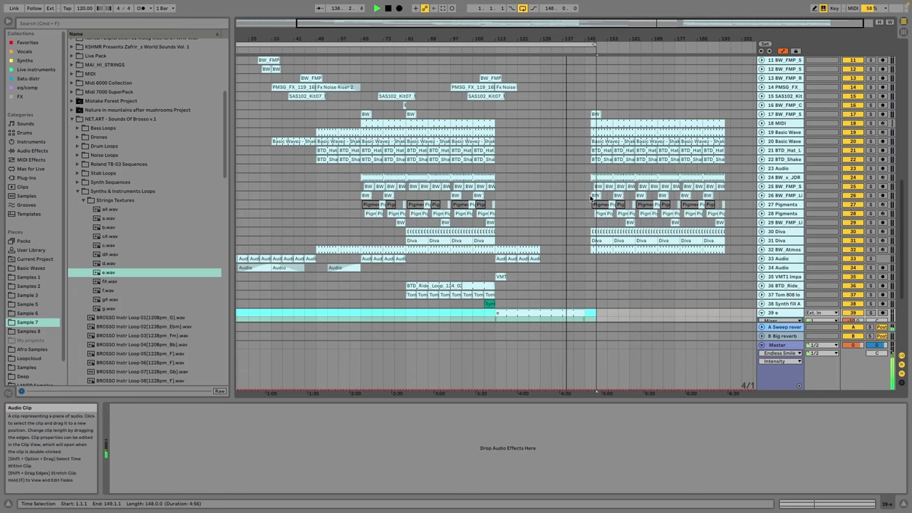
{"action": "scroll", "coordinate": [592, 171], "scroll_direction": "up", "scroll_amount": 6}
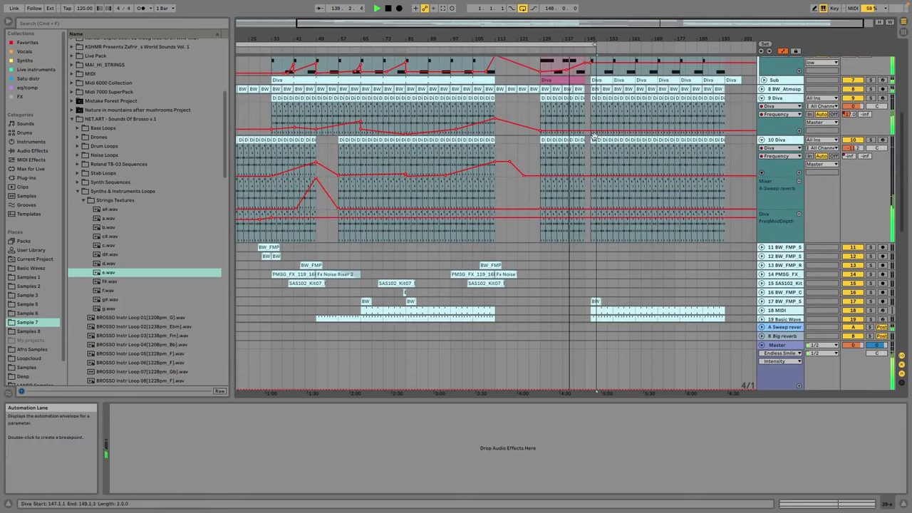
{"action": "left_click", "coordinate": [597, 133]}
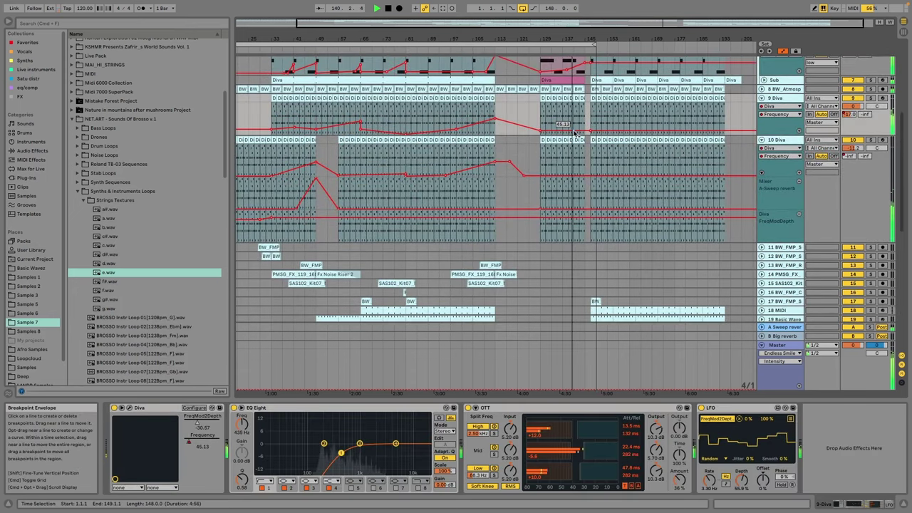
{"action": "left_click", "coordinate": [871, 141]}
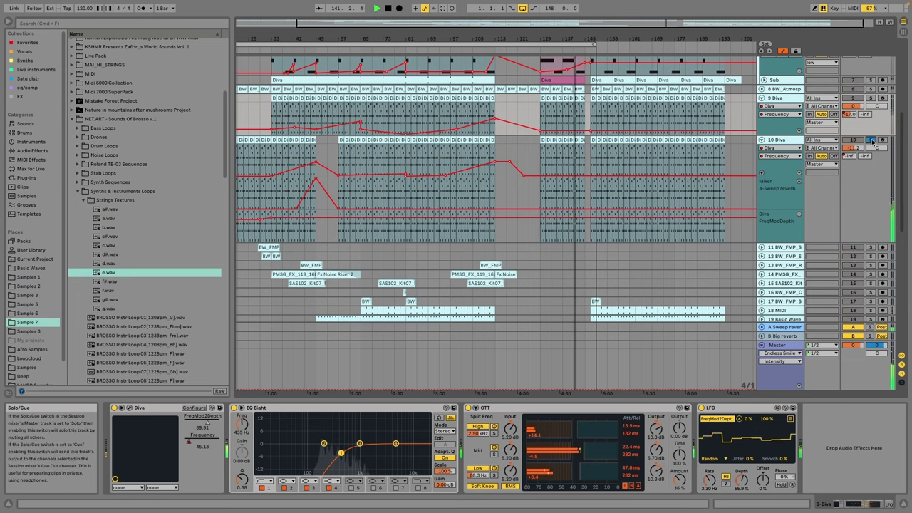
{"action": "left_click", "coordinate": [872, 141]}
{"action": "left_click", "coordinate": [562, 130]}
{"action": "left_click_drag", "start_coordinate": [585, 130], "coordinate": [586, 117]}
Step: Copy the sweep clips on BW_FMP tracks 11 and 12 towards the end of the breakdown, with the copied selection spanning bars 137 to 153
{"action": "scroll", "coordinate": [587, 120], "scroll_direction": "down", "scroll_amount": 15}
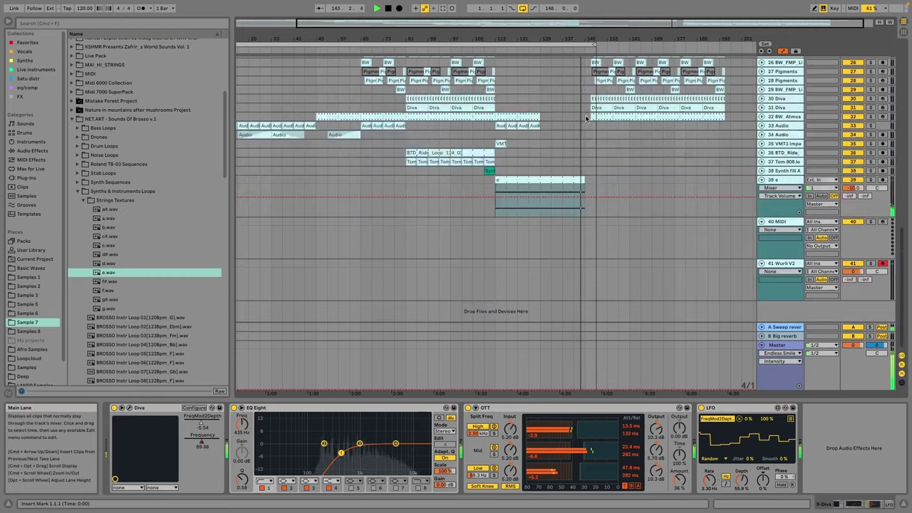
{"action": "scroll", "coordinate": [587, 119], "scroll_direction": "up", "scroll_amount": 15}
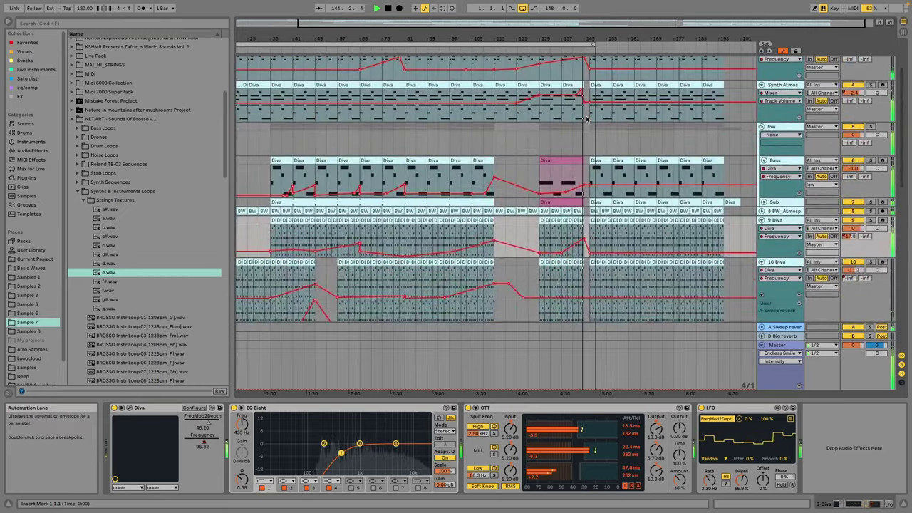
{"action": "scroll", "coordinate": [587, 119], "scroll_direction": "down", "scroll_amount": 18}
{"action": "scroll", "coordinate": [576, 125], "scroll_direction": "up", "scroll_amount": 8}
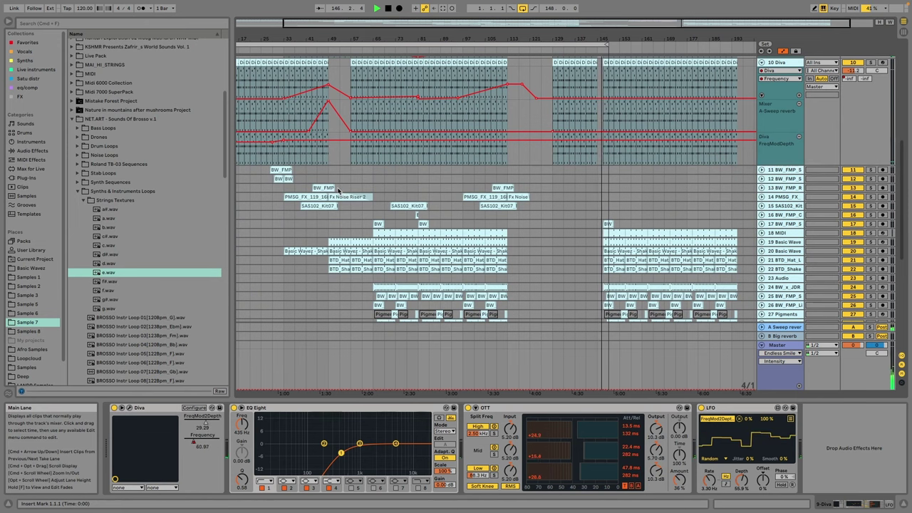
{"action": "left_click_drag", "start_coordinate": [306, 171], "coordinate": [586, 174]}
{"action": "left_click", "coordinate": [762, 169]}
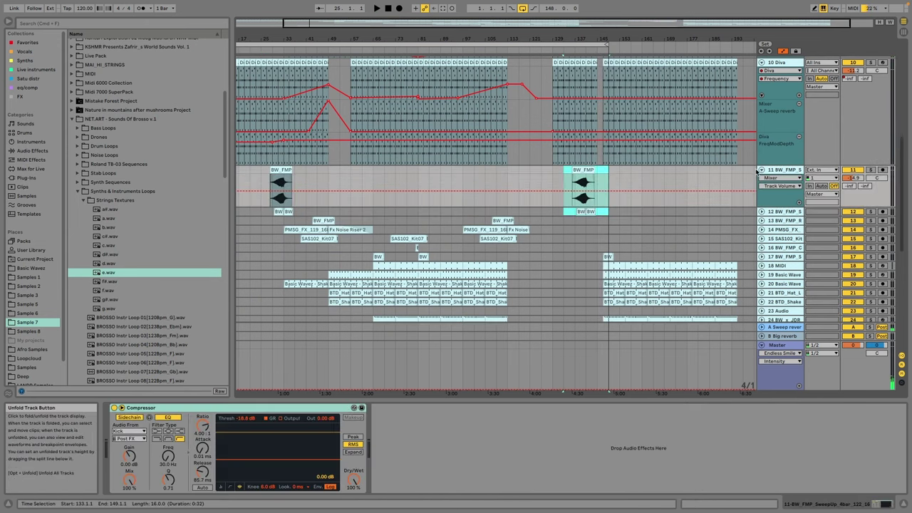
{"action": "left_click_drag", "start_coordinate": [626, 24], "coordinate": [626, 60]}
{"action": "left_click_drag", "start_coordinate": [617, 170], "coordinate": [642, 173]}
{"action": "left_click_drag", "start_coordinate": [643, 27], "coordinate": [643, 8]}
Step: Play the arrangement from about bar 108 and collapse the 39 e track
{"action": "scroll", "coordinate": [611, 175], "scroll_direction": "down", "scroll_amount": 8}
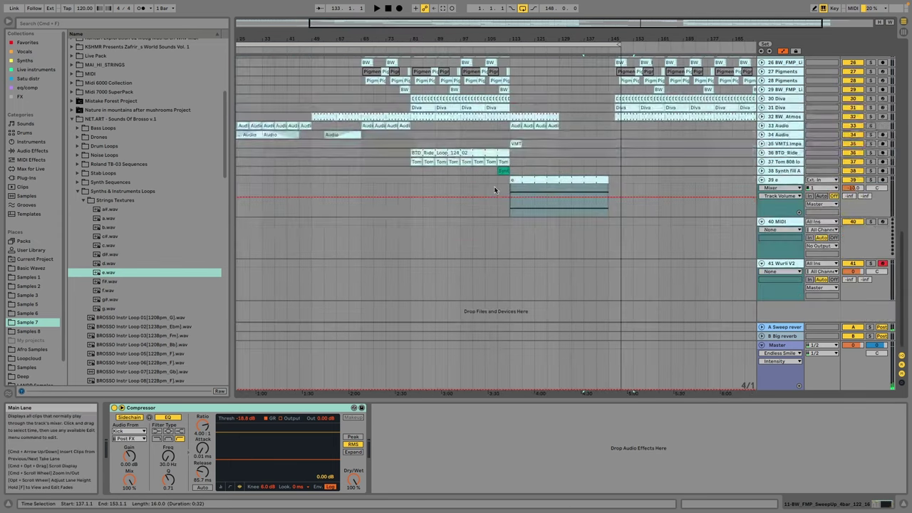
{"action": "left_click", "coordinate": [493, 182]}
{"action": "key", "text": "space"}
{"action": "left_click", "coordinate": [762, 180]}
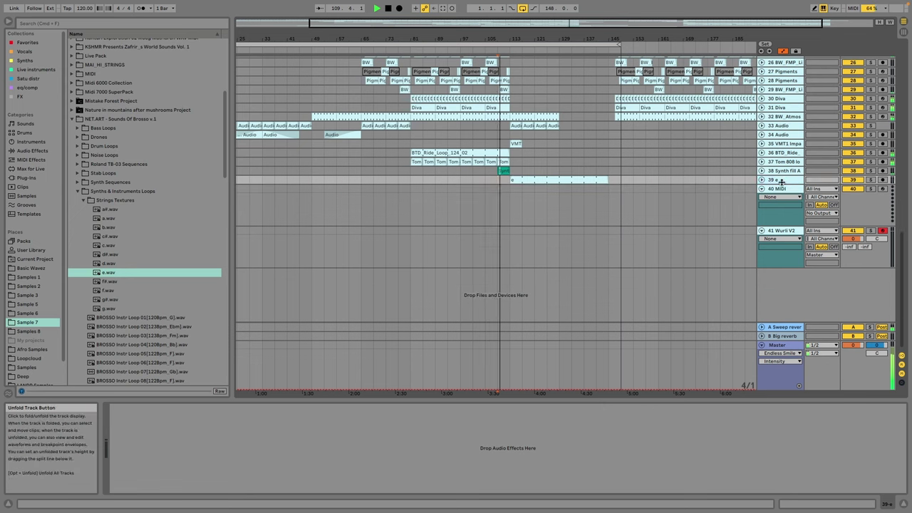
Step: Browse the Stab Loops folder and the Basic Wavez library for more sounds
{"action": "left_click", "coordinate": [116, 174]}
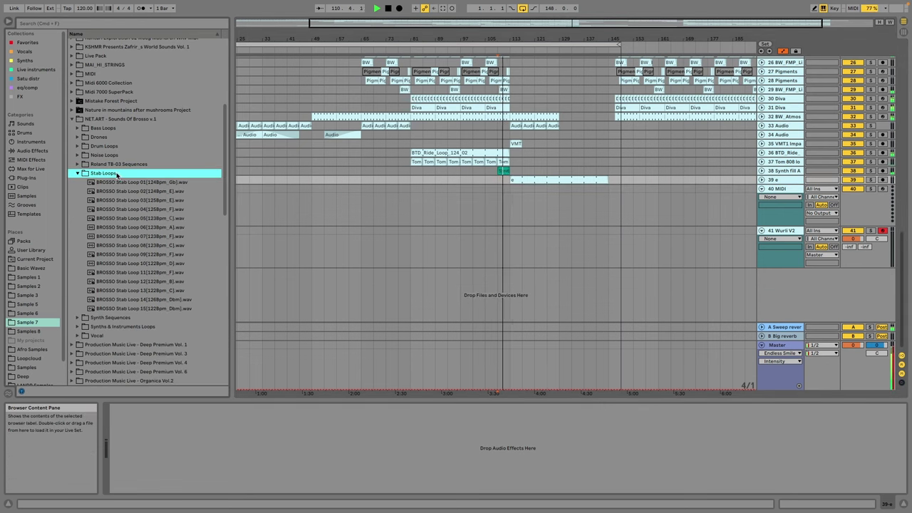
{"action": "left_click", "coordinate": [34, 270]}
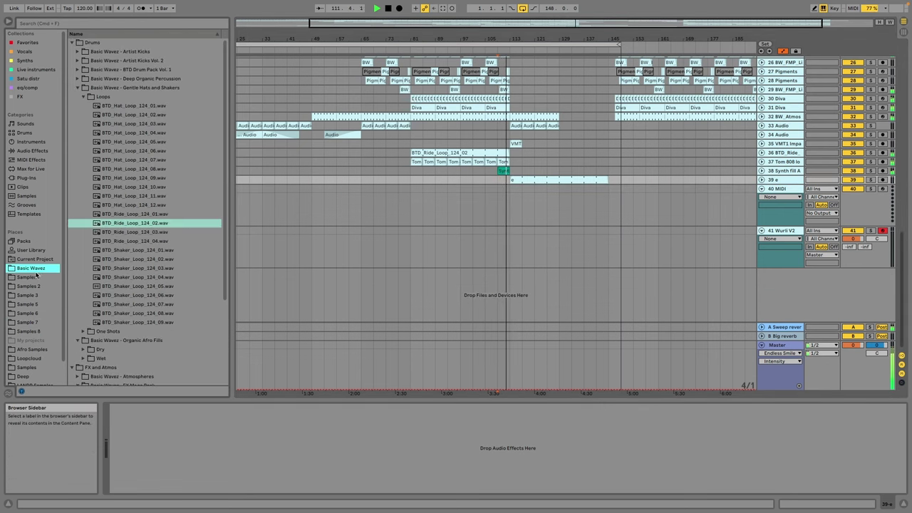
Step: Audition clap fills 07 and 10 from the Basic Wavez FX Mega Pack
{"action": "double_click", "coordinate": [128, 88]}
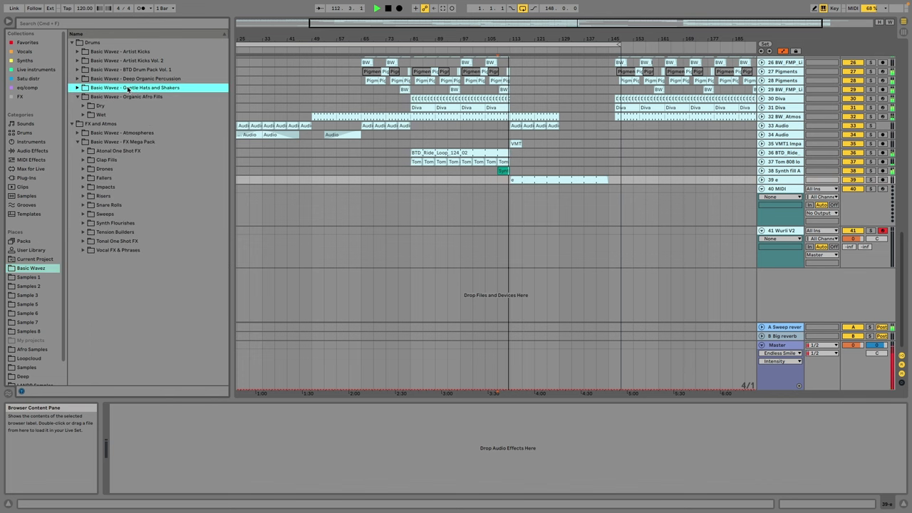
{"action": "double_click", "coordinate": [128, 97]}
{"action": "double_click", "coordinate": [127, 142]}
{"action": "left_click", "coordinate": [156, 152]}
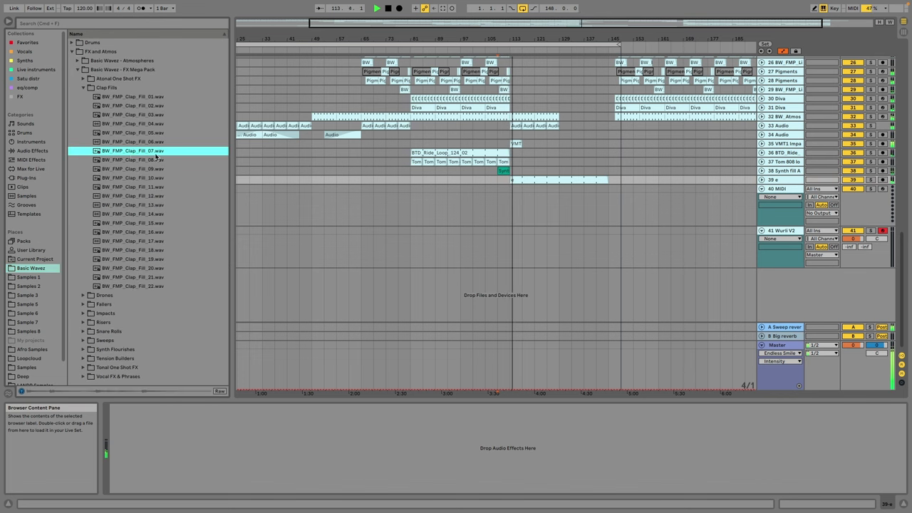
{"action": "left_click", "coordinate": [152, 178]}
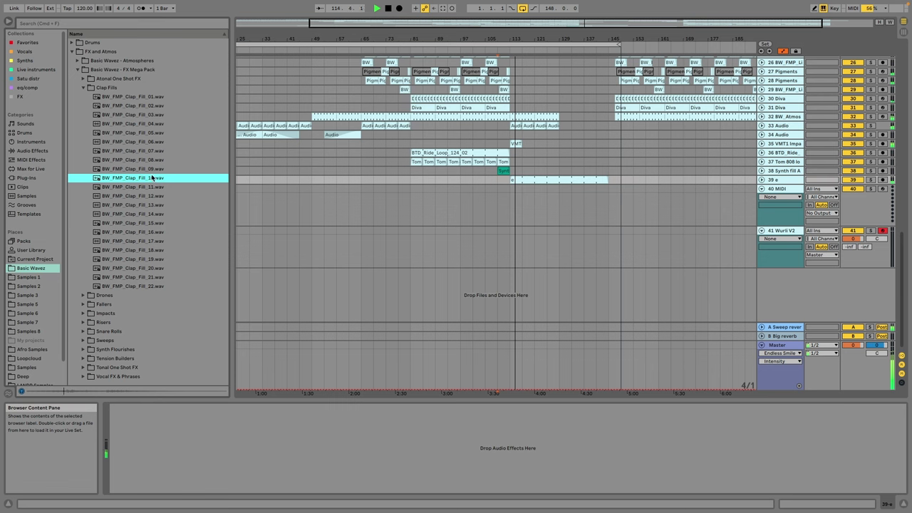
Step: Open the Tonal Atmospheres folder inside the Basic Wavez Atmospheres pack and browse down to the E minor samples
{"action": "double_click", "coordinate": [128, 69]}
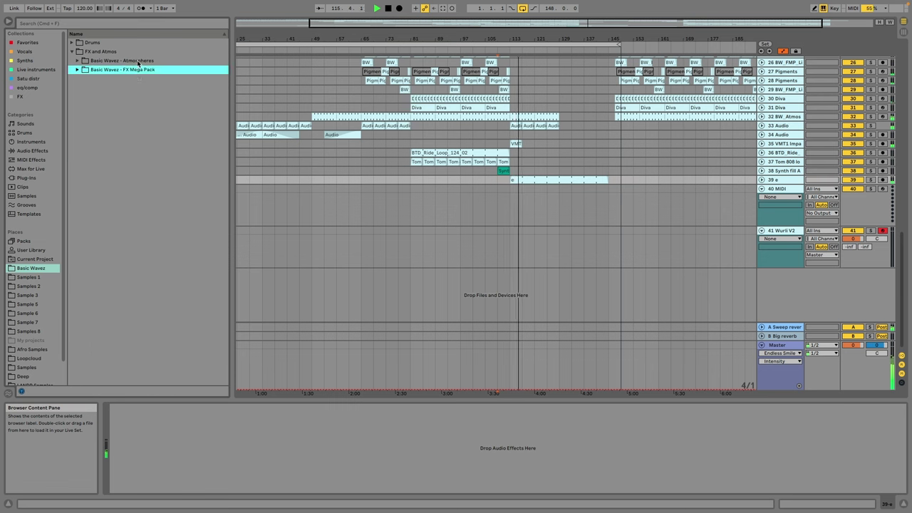
{"action": "double_click", "coordinate": [131, 60]}
{"action": "double_click", "coordinate": [132, 79]}
{"action": "double_click", "coordinate": [131, 80]}
{"action": "double_click", "coordinate": [126, 88]}
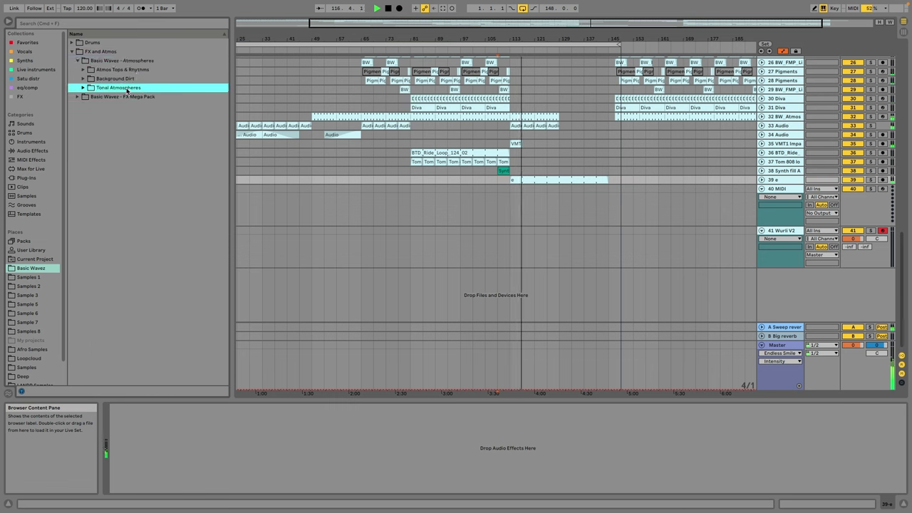
{"action": "scroll", "coordinate": [146, 120], "scroll_direction": "down", "scroll_amount": 2}
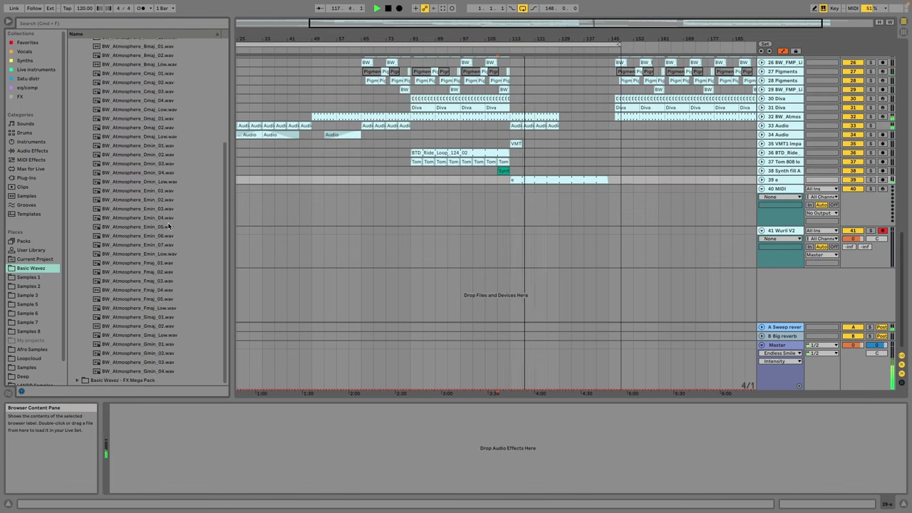
Step: Audition the E minor atmosphere samples and place BW_Atmosphere_Emin_06.wav on track 40 at bar 125
{"action": "left_click", "coordinate": [166, 235]}
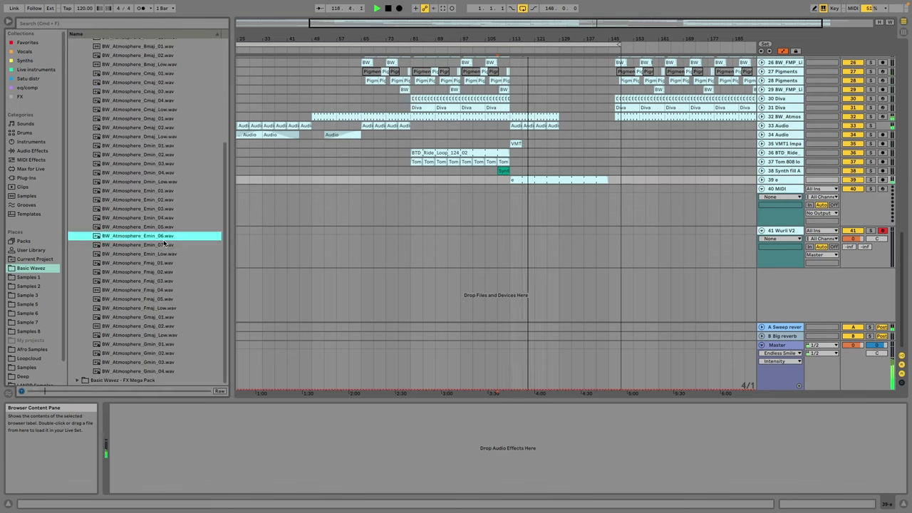
{"action": "left_click", "coordinate": [156, 228]}
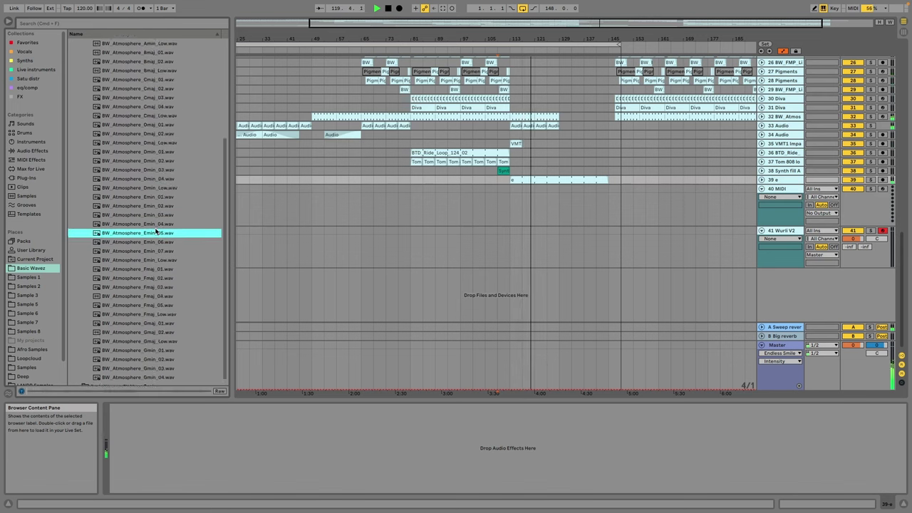
{"action": "scroll", "coordinate": [156, 230], "scroll_direction": "up", "scroll_amount": 3}
{"action": "left_click", "coordinate": [159, 313]}
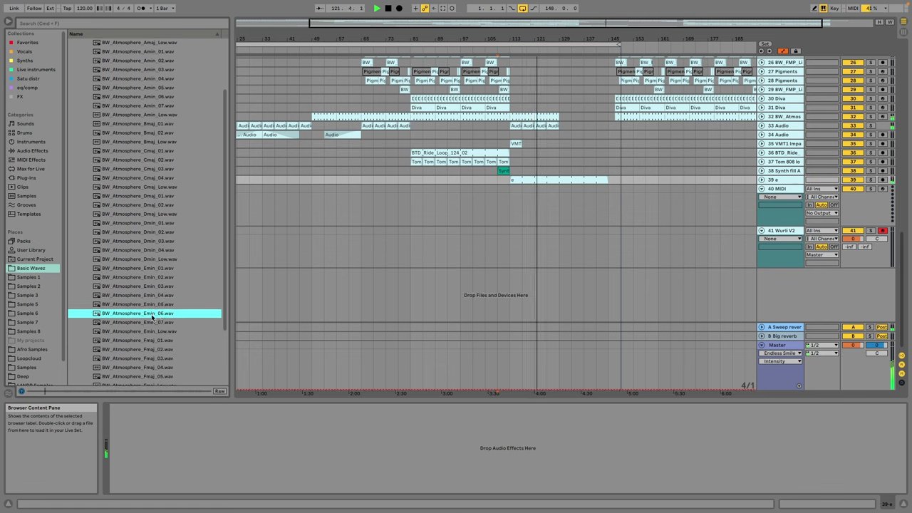
{"action": "left_click_drag", "start_coordinate": [152, 317], "coordinate": [547, 210]}
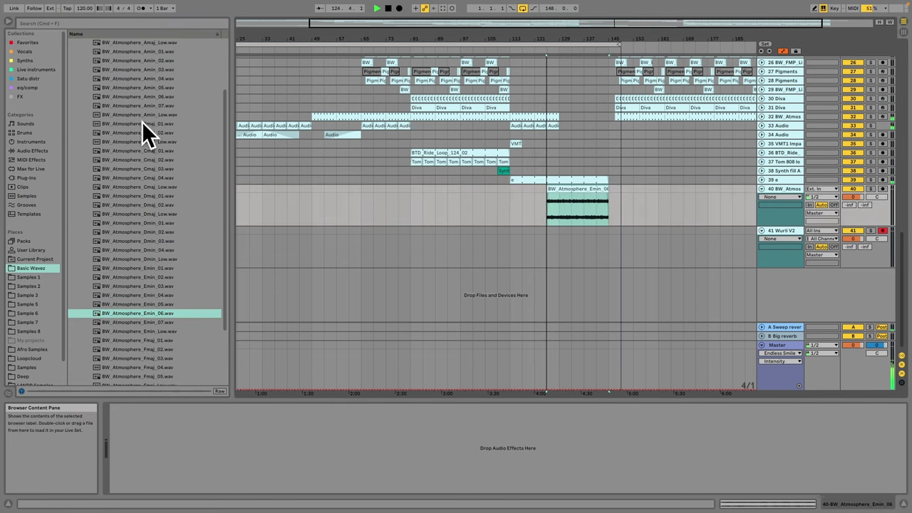
{"action": "left_click", "coordinate": [26, 96]}
{"action": "scroll", "coordinate": [148, 273], "scroll_direction": "down", "scroll_amount": 3}
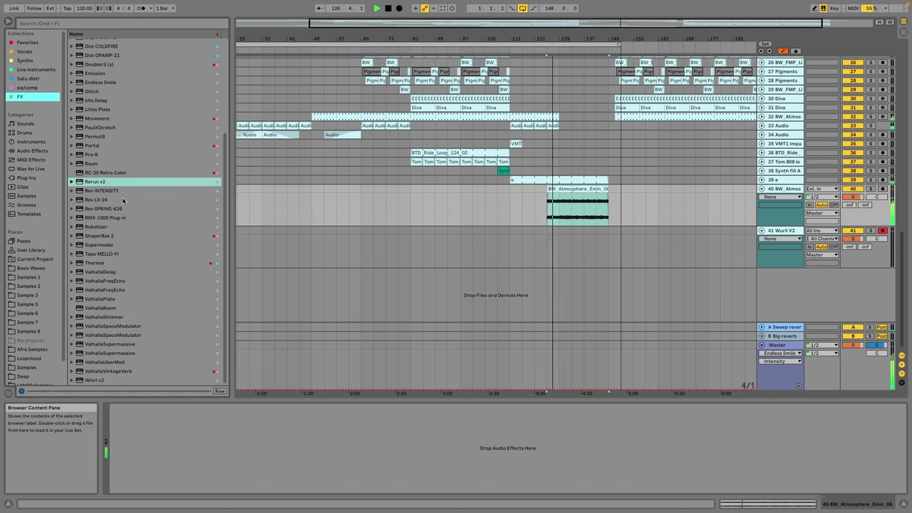
{"action": "scroll", "coordinate": [139, 271], "scroll_direction": "up", "scroll_amount": 8}
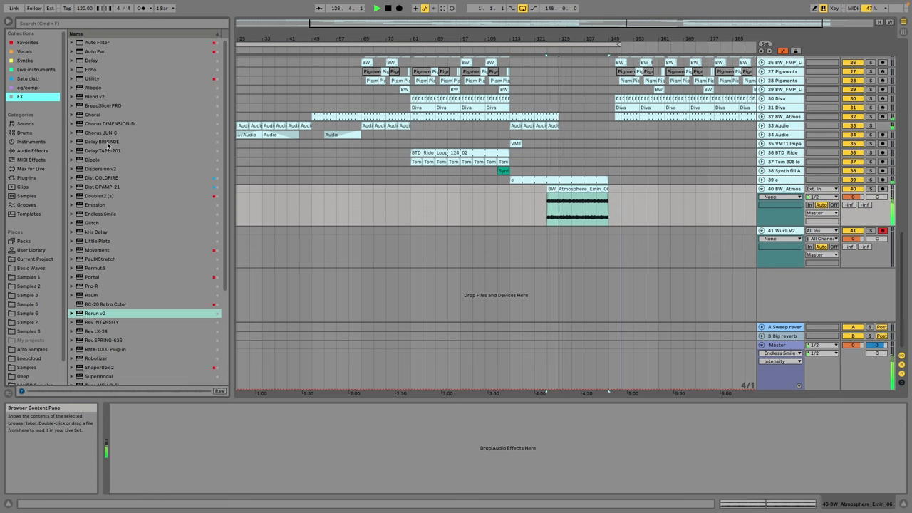
{"action": "scroll", "coordinate": [115, 286], "scroll_direction": "down", "scroll_amount": 8}
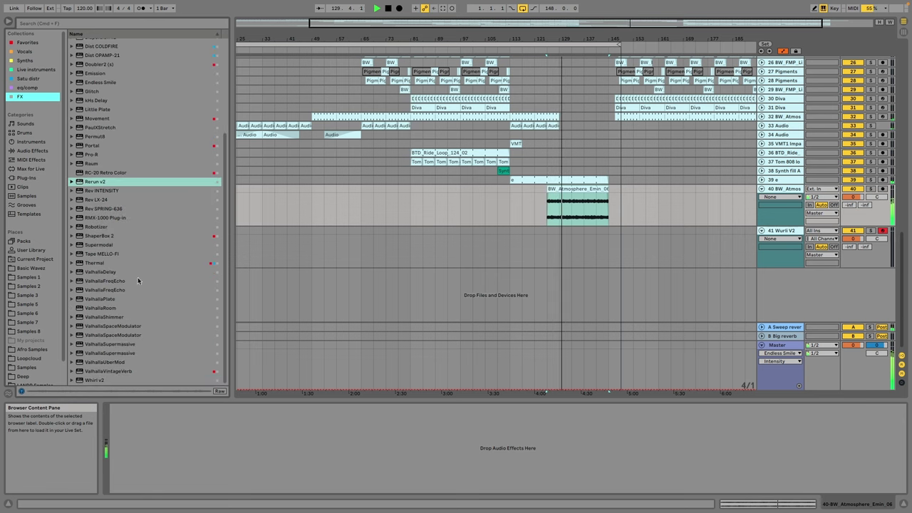
{"action": "left_click", "coordinate": [599, 189]}
{"action": "scroll", "coordinate": [599, 189], "scroll_direction": "up", "scroll_amount": 8}
{"action": "scroll", "coordinate": [599, 189], "scroll_direction": "down", "scroll_amount": 6}
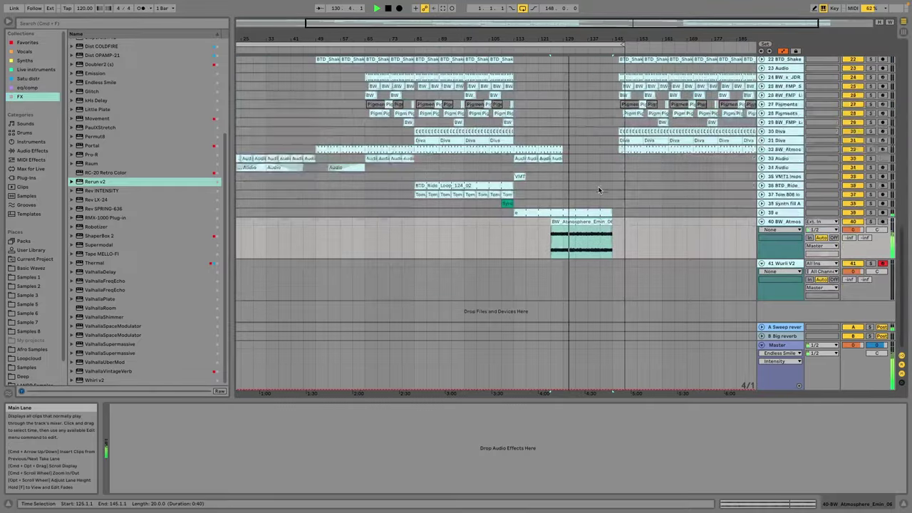
{"action": "left_click", "coordinate": [762, 221]}
{"action": "right_click", "coordinate": [774, 222]}
{"action": "left_click", "coordinate": [767, 222]}
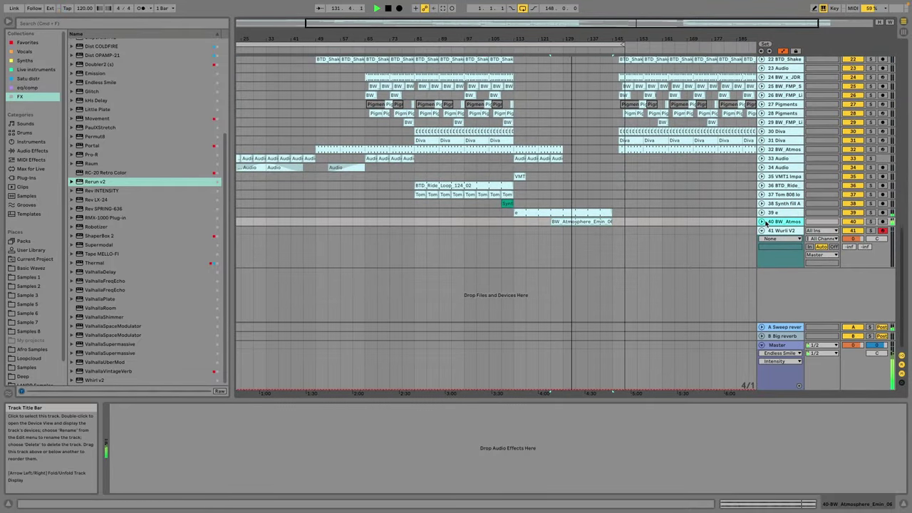
{"action": "left_click", "coordinate": [763, 223]}
Step: Add EQ Eight to the atmosphere track with a low cut and a band 4 boost of 7.81 dB at 1.41 kHz
{"action": "left_click", "coordinate": [28, 87]}
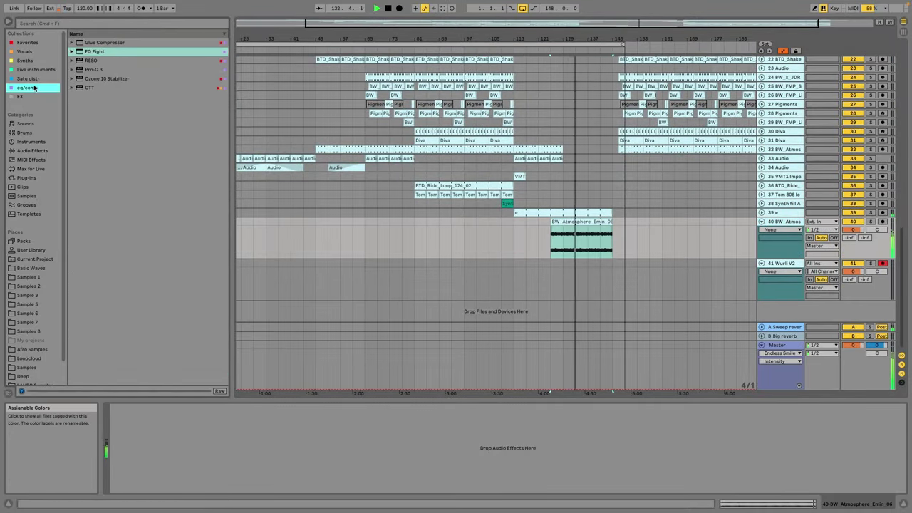
{"action": "left_click", "coordinate": [87, 53]}
{"action": "left_click_drag", "start_coordinate": [253, 246], "coordinate": [253, 247]}
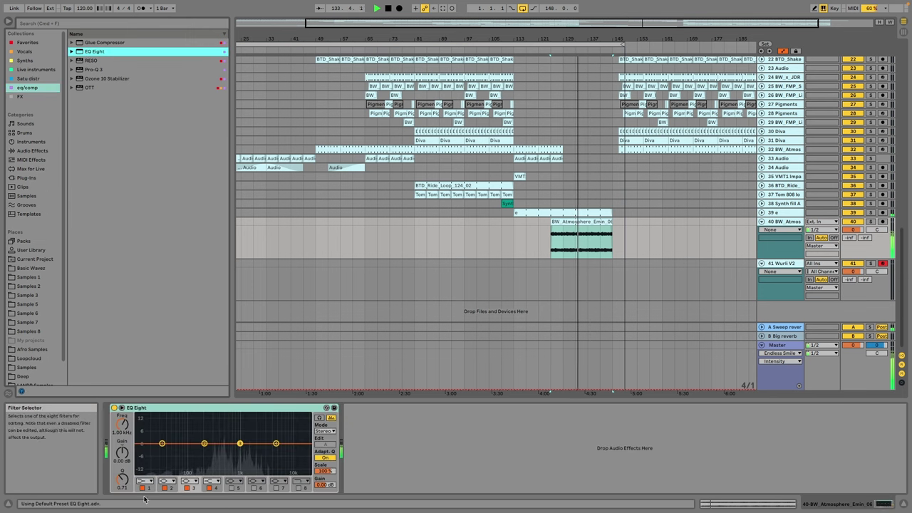
{"action": "left_click_drag", "start_coordinate": [161, 450], "coordinate": [249, 431]}
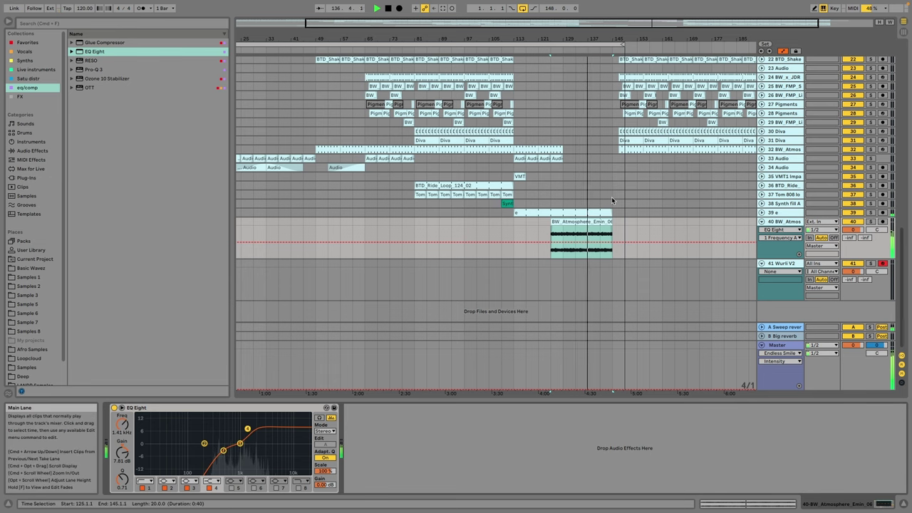
Step: Insert a new audio track below track 15
{"action": "scroll", "coordinate": [609, 217], "scroll_direction": "up", "scroll_amount": 1}
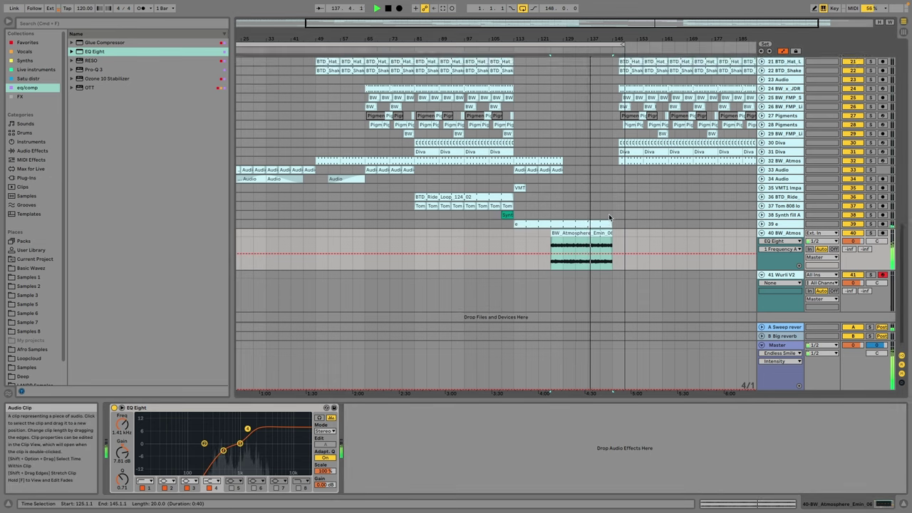
{"action": "scroll", "coordinate": [610, 218], "scroll_direction": "up", "scroll_amount": 10}
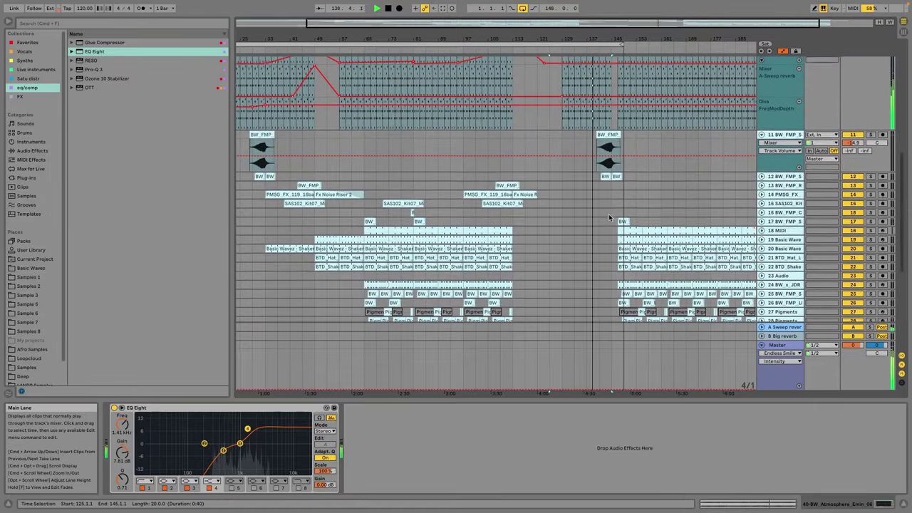
{"action": "left_click", "coordinate": [780, 203]}
{"action": "right_click", "coordinate": [781, 203]}
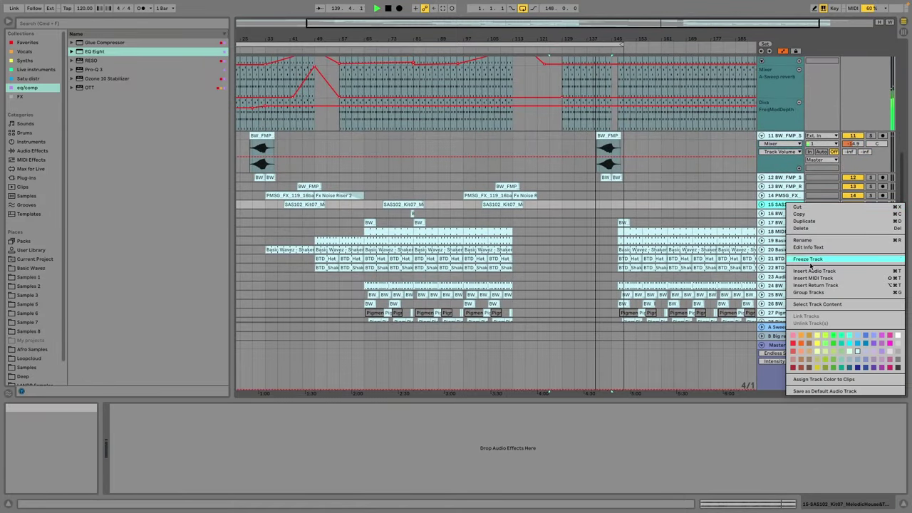
{"action": "left_click", "coordinate": [814, 271]}
Step: Look through the Sample 5, Sample 6 and Sample 7 folders
{"action": "left_click", "coordinate": [27, 305]}
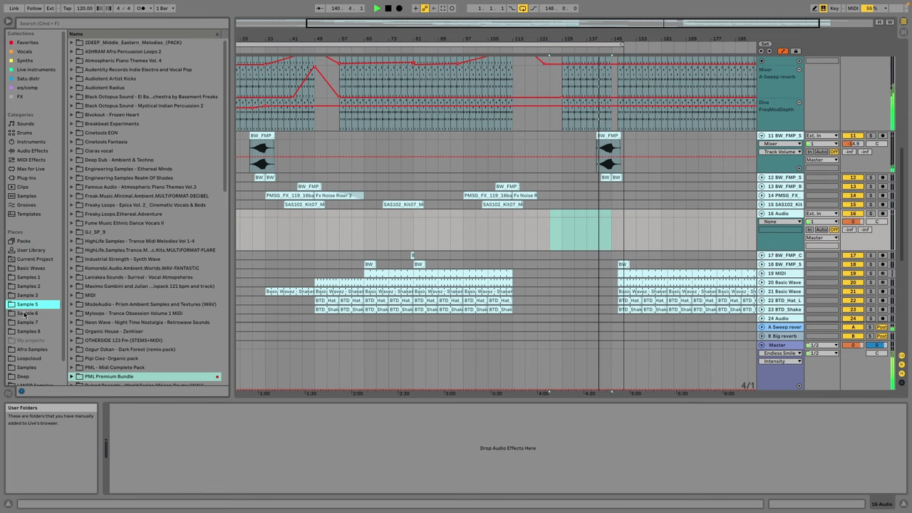
{"action": "left_click", "coordinate": [25, 315]}
{"action": "left_click", "coordinate": [29, 323]}
Step: Automate the atmosphere track's A-Sweep reverb send to rise toward the clip's end, and duplicate the clip with its automation to bar 147
{"action": "scroll", "coordinate": [579, 254], "scroll_direction": "down", "scroll_amount": 8}
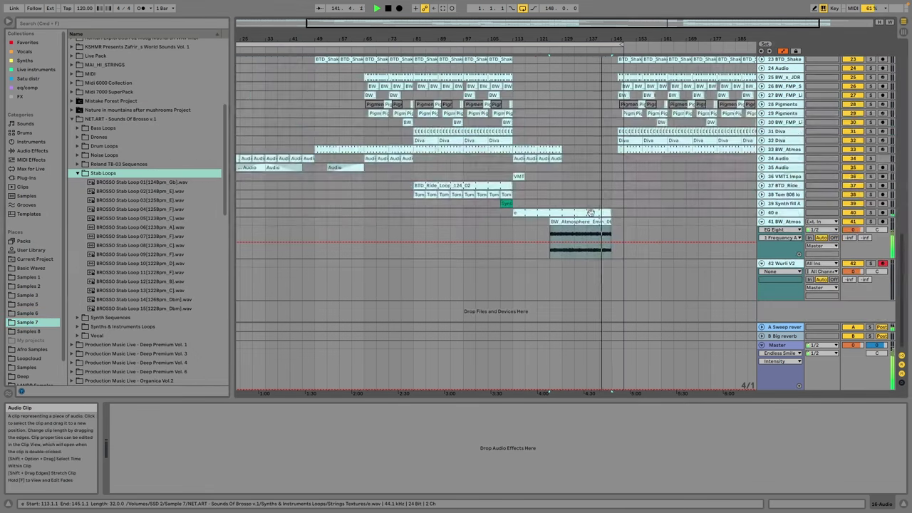
{"action": "left_click", "coordinate": [575, 258]}
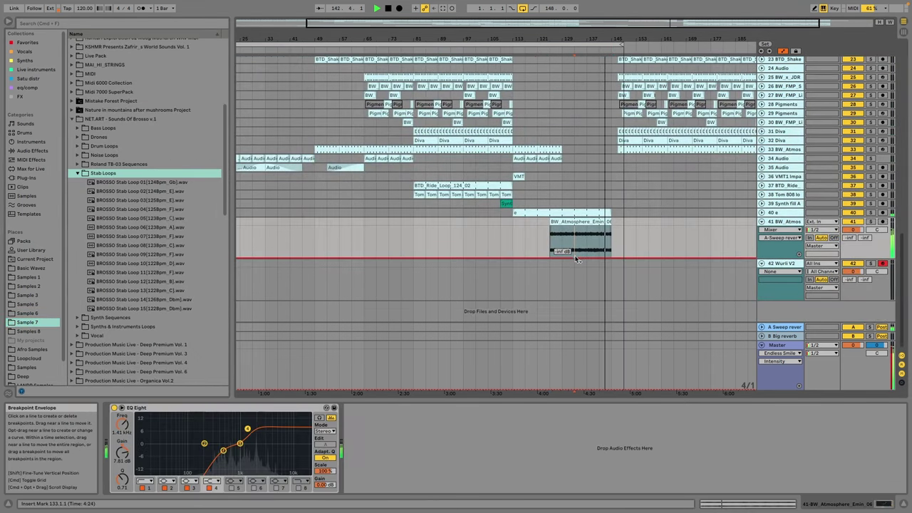
{"action": "left_click_drag", "start_coordinate": [599, 257], "coordinate": [637, 218]}
{"action": "scroll", "coordinate": [620, 196], "scroll_direction": "up", "scroll_amount": 3}
{"action": "left_click_drag", "start_coordinate": [610, 17], "coordinate": [664, 18]}
{"action": "scroll", "coordinate": [615, 208], "scroll_direction": "up", "scroll_amount": 3}
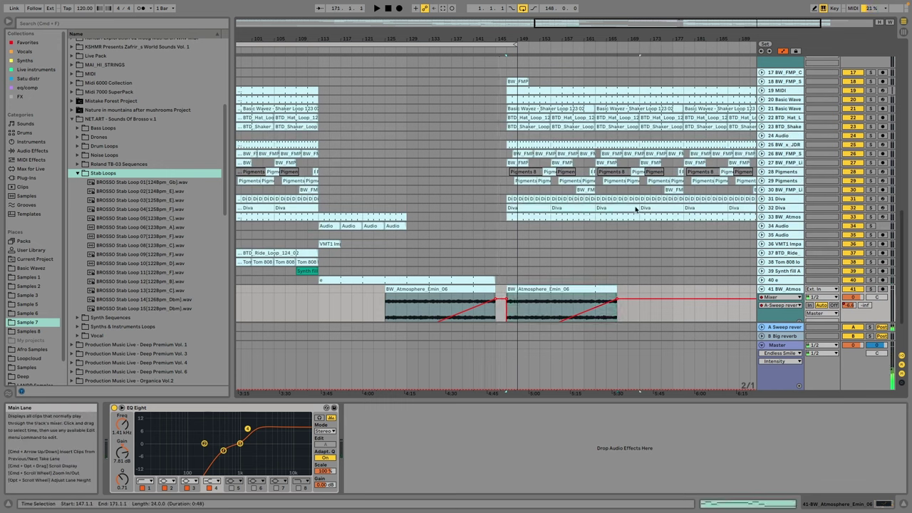
Step: Delete the track 32 Diva clips from bar 147 to 171 and the clips on tracks 26 to 28 from bar 147 to about 179
{"action": "left_click_drag", "start_coordinate": [636, 208], "coordinate": [508, 208]}
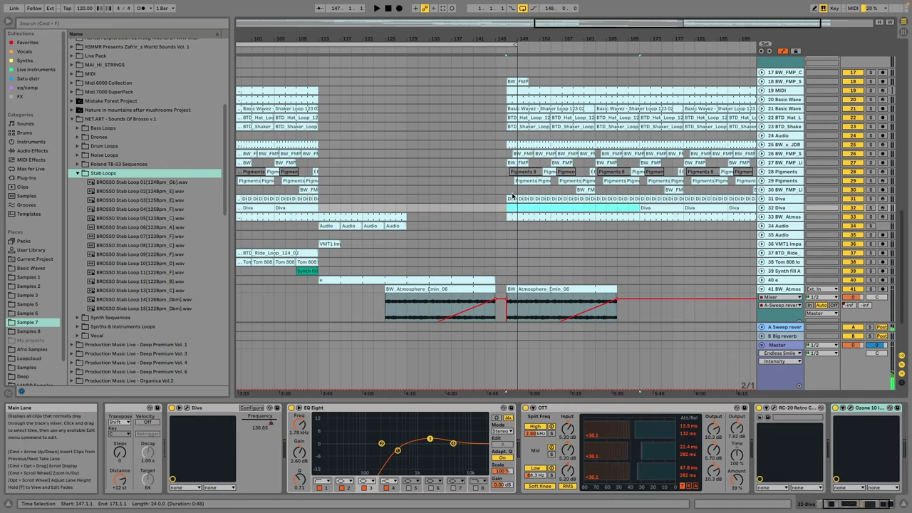
{"action": "left_click_drag", "start_coordinate": [509, 154], "coordinate": [670, 171]}
{"action": "key", "text": "Delete"}
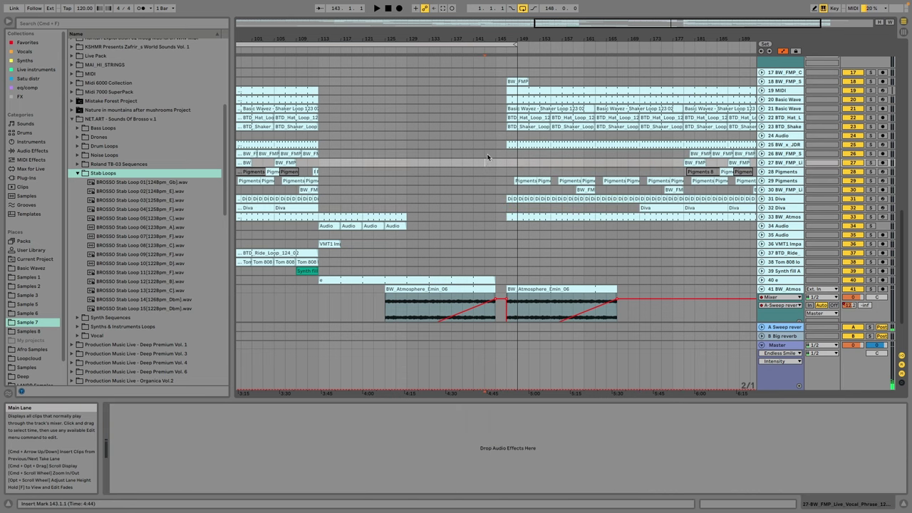
Step: Play the arrangement from bar 143 and extend the loop's end to bar 171
{"action": "key", "text": "space"}
{"action": "left_click_drag", "start_coordinate": [514, 44], "coordinate": [645, 76]}
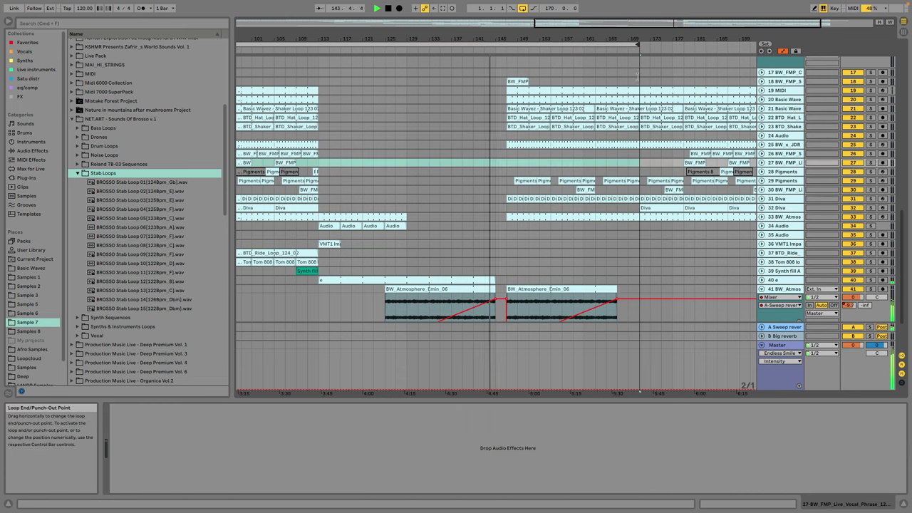
Step: Select the atmosphere track and search the FX collection for "ott"
{"action": "left_click", "coordinate": [777, 288]}
{"action": "left_click", "coordinate": [28, 97]}
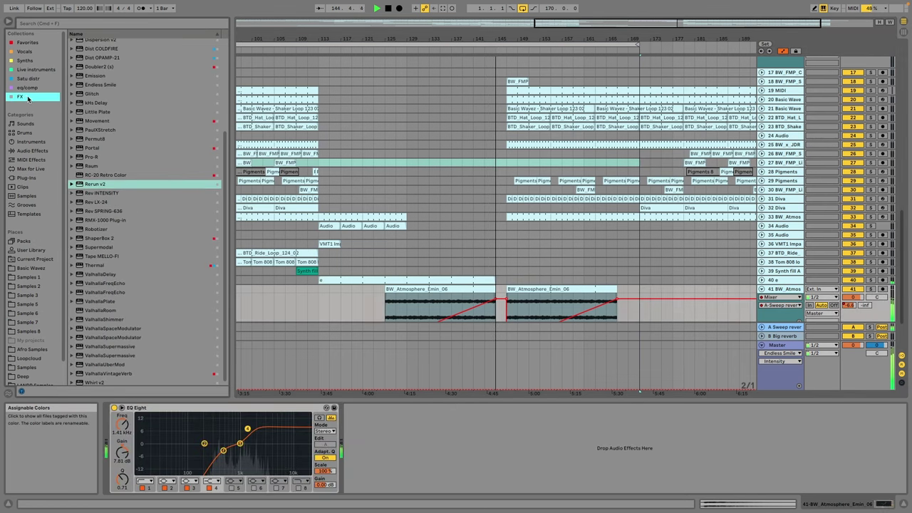
{"action": "left_click", "coordinate": [58, 27]}
{"action": "type", "text": "ott"}
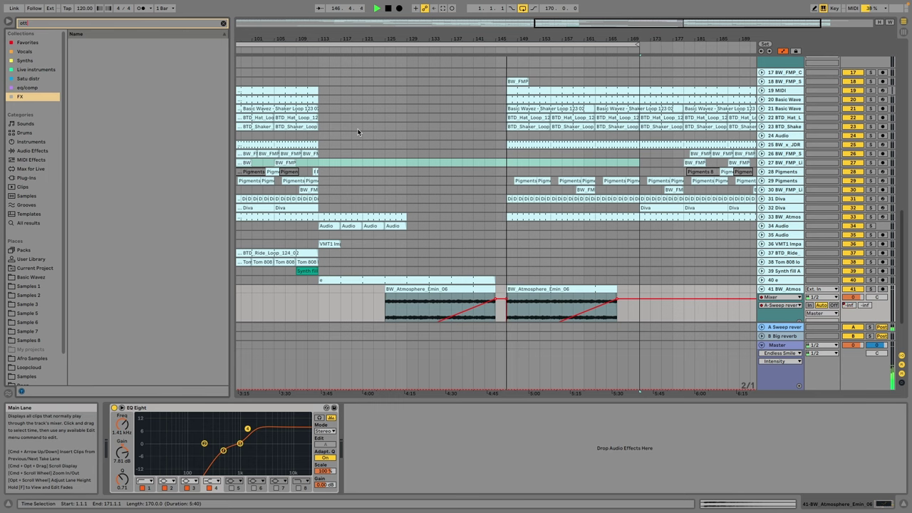
Step: Examine the Bass clip's notes at bar 147 and unfold the Sub track to view its clips across the arrangement
{"action": "scroll", "coordinate": [605, 188], "scroll_direction": "down", "scroll_amount": 3}
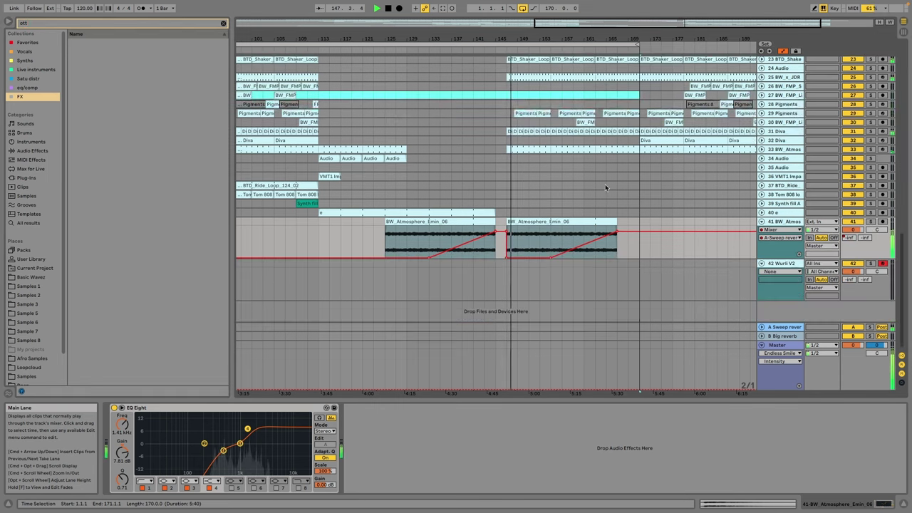
{"action": "left_click", "coordinate": [566, 220]}
{"action": "scroll", "coordinate": [566, 220], "scroll_direction": "up", "scroll_amount": 15}
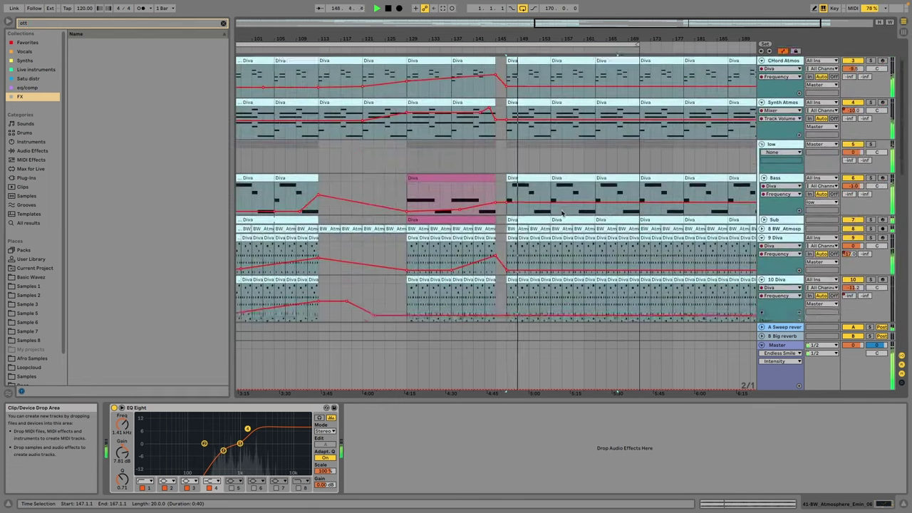
{"action": "scroll", "coordinate": [563, 212], "scroll_direction": "up", "scroll_amount": 1}
{"action": "left_click", "coordinate": [531, 207]}
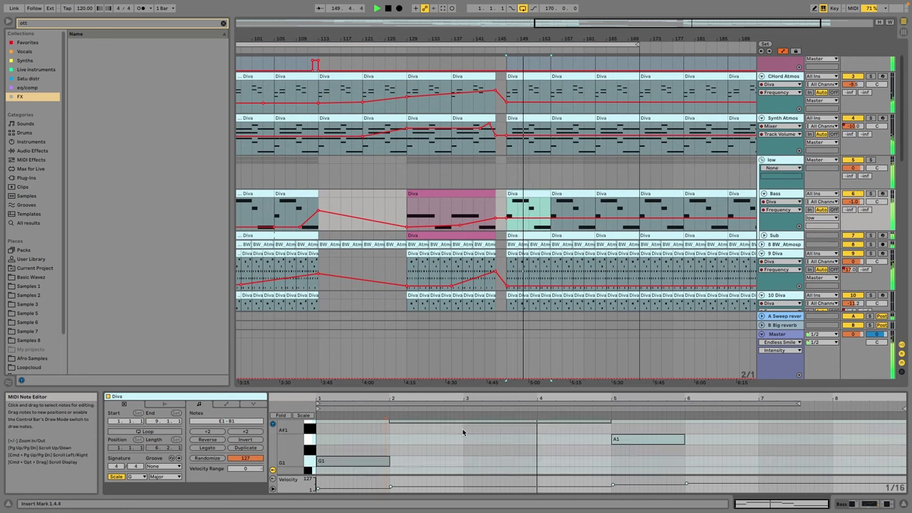
{"action": "left_click", "coordinate": [528, 234]}
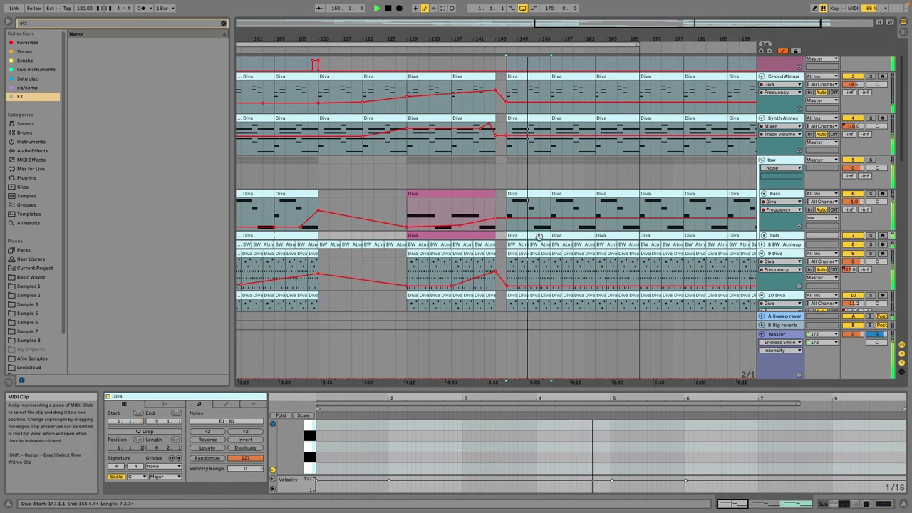
{"action": "left_click", "coordinate": [764, 235]}
{"action": "left_click_drag", "start_coordinate": [564, 23], "coordinate": [564, 15]}
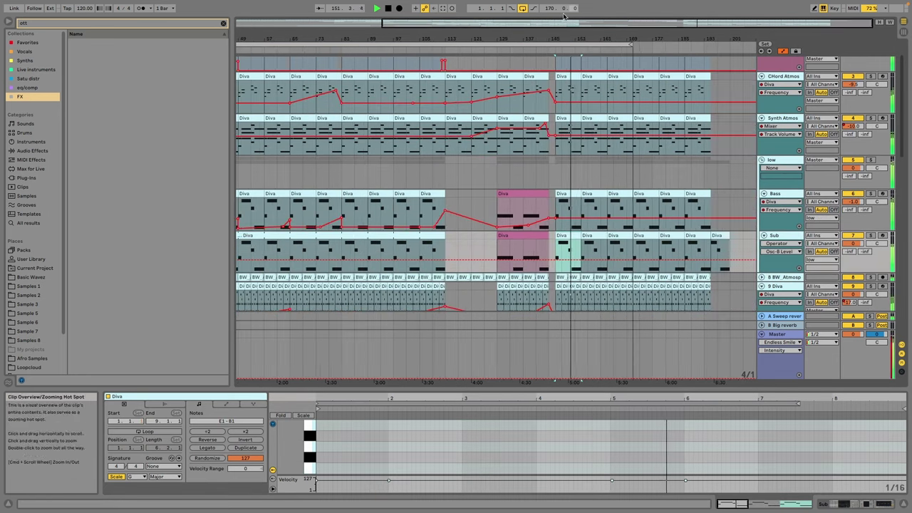
Step: Loop the Sub track's Diva clip starting at bar 147 and extend its end to bar 227
{"action": "left_click", "coordinate": [411, 233]}
{"action": "left_click_drag", "start_coordinate": [797, 240], "coordinate": [720, 238]}
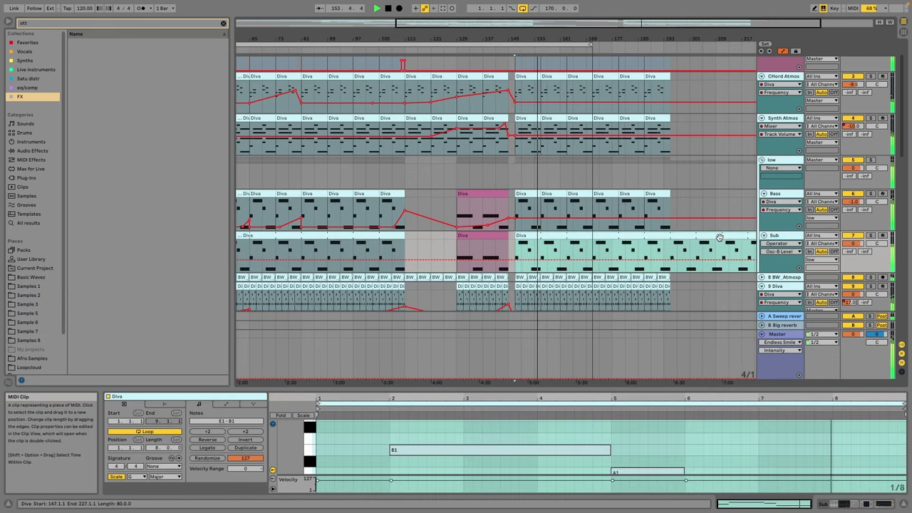
Step: Lower the Bass track's Diva Frequency automation from bar 147 onward
{"action": "left_click_drag", "start_coordinate": [598, 24], "coordinate": [710, 105]}
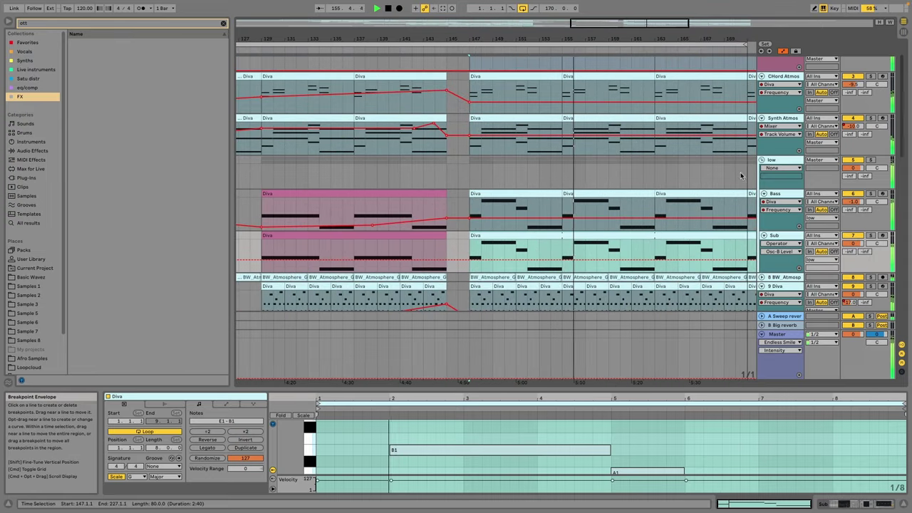
{"action": "left_click_drag", "start_coordinate": [472, 217], "coordinate": [471, 227]}
{"action": "left_click_drag", "start_coordinate": [604, 39], "coordinate": [604, 29]}
Step: Delete the BW_Atmosphere_Emin_06 clip spanning bars 147 to 167 on track 41
{"action": "scroll", "coordinate": [493, 151], "scroll_direction": "down", "scroll_amount": 10}
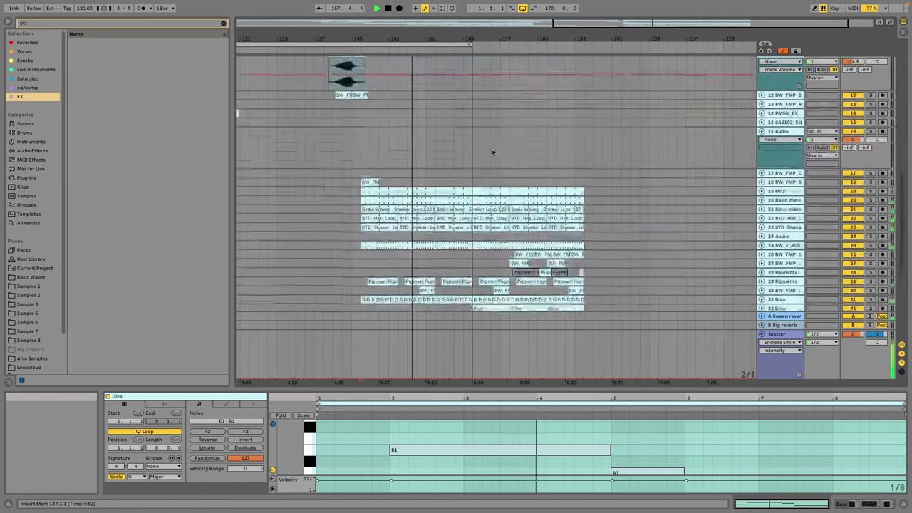
{"action": "scroll", "coordinate": [492, 152], "scroll_direction": "down", "scroll_amount": 5}
{"action": "left_click", "coordinate": [420, 213]}
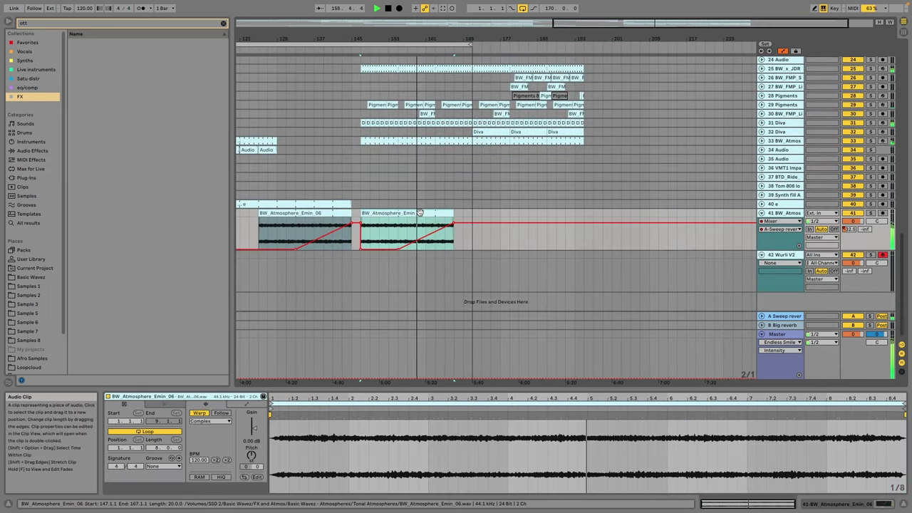
{"action": "key", "text": "Delete"}
Step: Play the arrangement from bar 133 to hear the end of the break
{"action": "scroll", "coordinate": [421, 213], "scroll_direction": "up", "scroll_amount": 3}
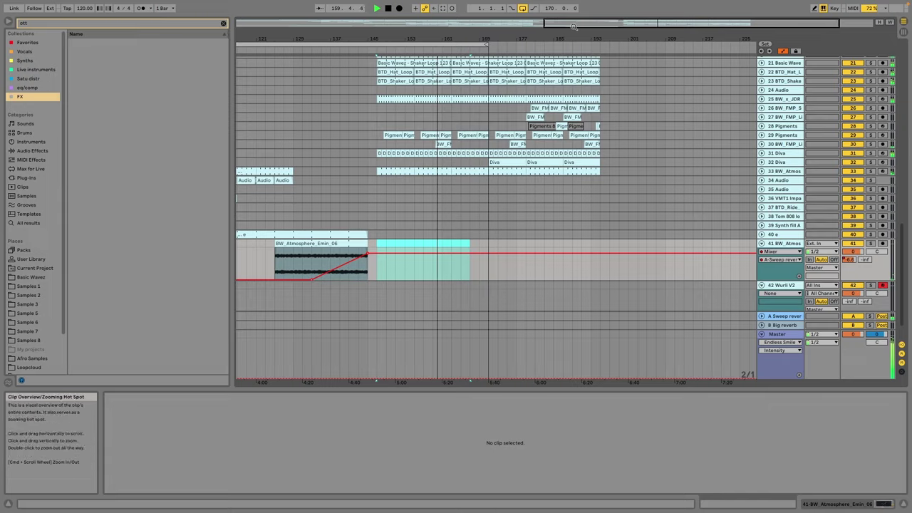
{"action": "left_click_drag", "start_coordinate": [574, 26], "coordinate": [542, 20]}
{"action": "left_click", "coordinate": [373, 214]}
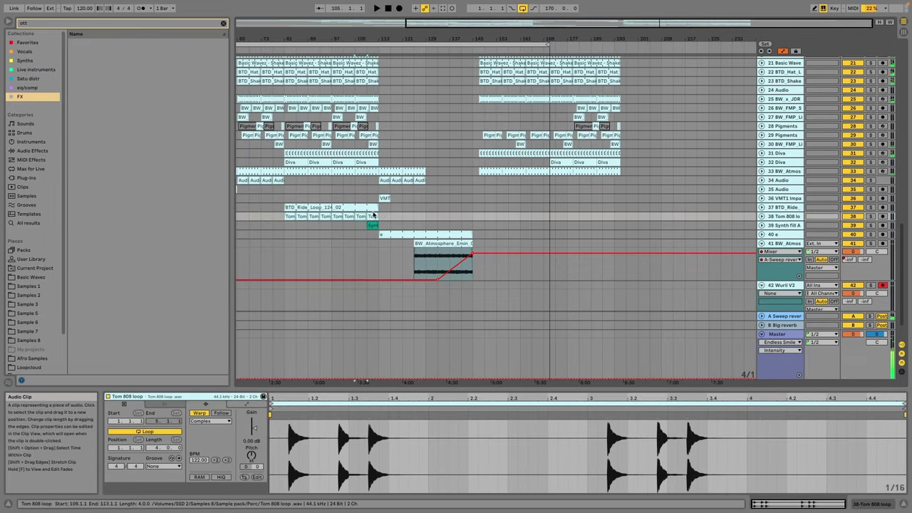
{"action": "left_click", "coordinate": [451, 171]}
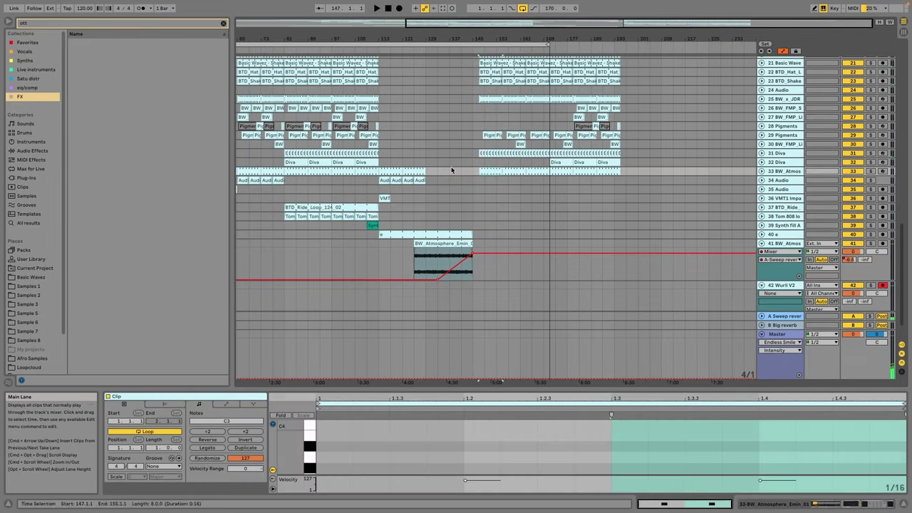
{"action": "left_click", "coordinate": [433, 163]}
{"action": "key", "text": "space"}
Step: Fold the atmosphere track 41 and the Diva tracks 9 and 10
{"action": "scroll", "coordinate": [433, 163], "scroll_direction": "up", "scroll_amount": 2}
{"action": "scroll", "coordinate": [433, 165], "scroll_direction": "down", "scroll_amount": 4}
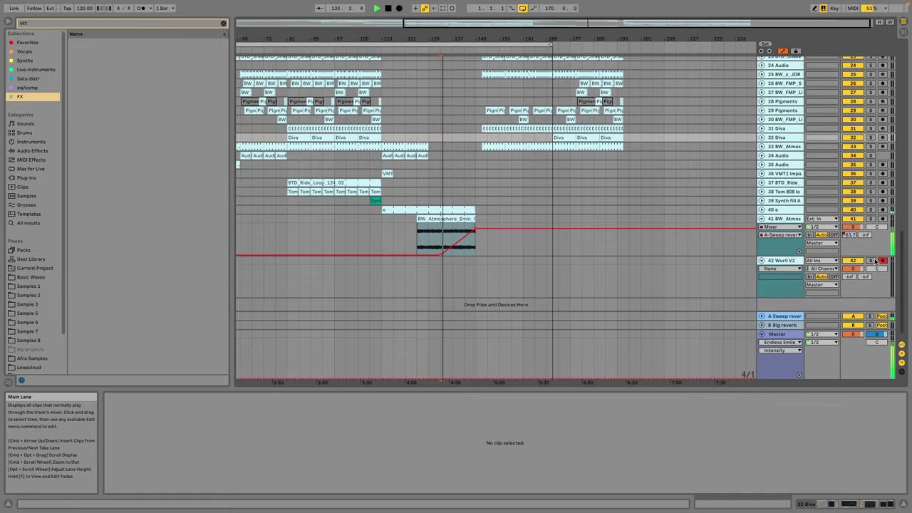
{"action": "scroll", "coordinate": [469, 138], "scroll_direction": "down", "scroll_amount": 1}
{"action": "left_click", "coordinate": [762, 211]}
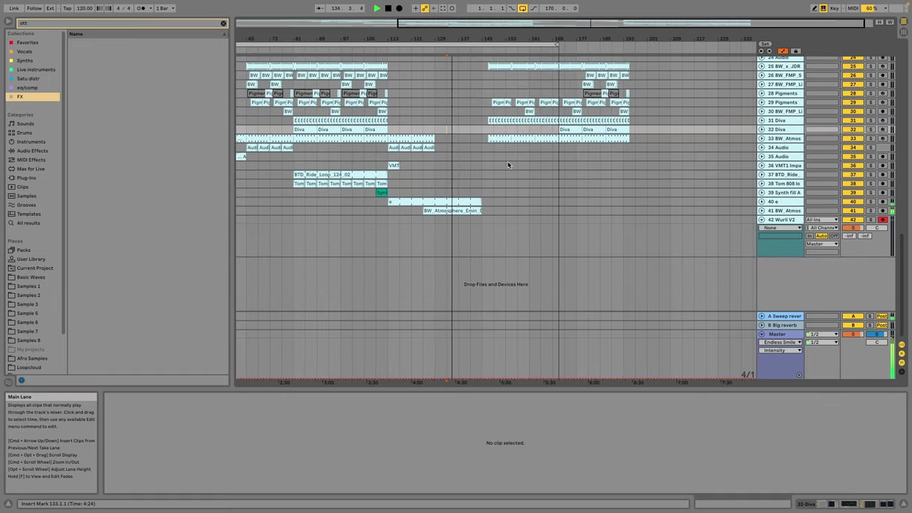
{"action": "scroll", "coordinate": [491, 171], "scroll_direction": "up", "scroll_amount": 15}
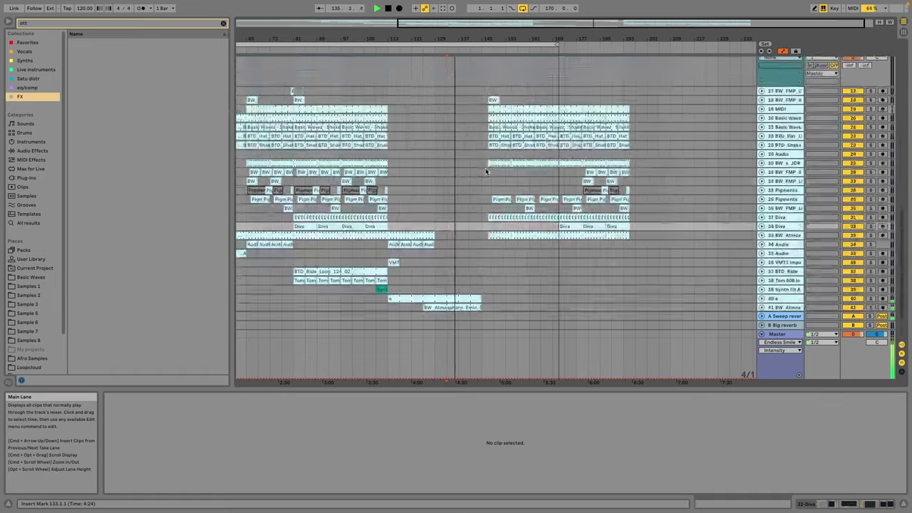
{"action": "left_click", "coordinate": [777, 103]}
{"action": "left_click", "coordinate": [762, 103]}
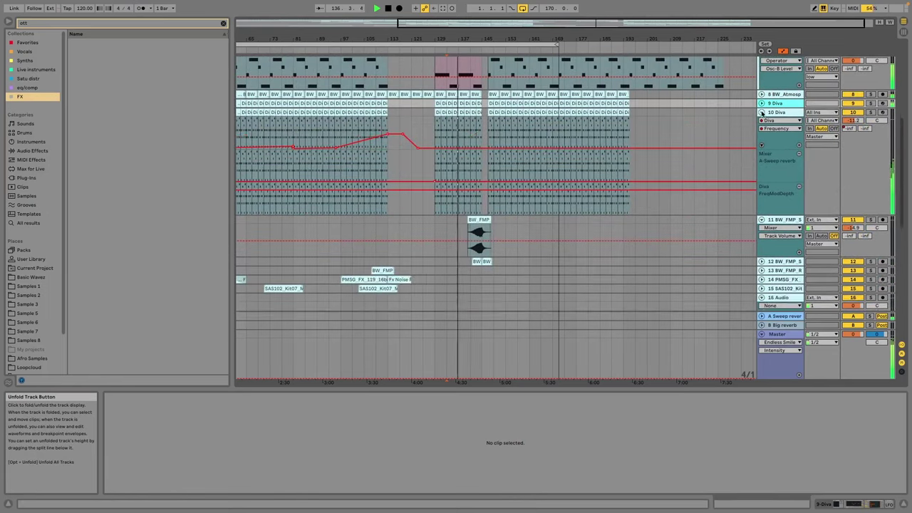
{"action": "left_click", "coordinate": [762, 112]}
Step: Unfold the atmosphere track 41, search the FX collection for "rer" and add Rerun v2 to the track
{"action": "scroll", "coordinate": [688, 123], "scroll_direction": "up", "scroll_amount": 5}
{"action": "scroll", "coordinate": [501, 145], "scroll_direction": "down", "scroll_amount": 15}
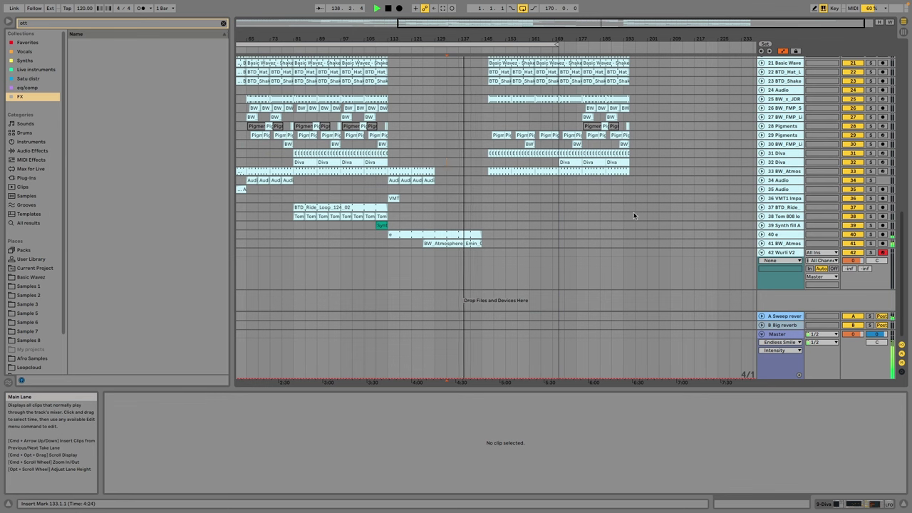
{"action": "left_click", "coordinate": [768, 243]}
{"action": "left_click", "coordinate": [223, 24]}
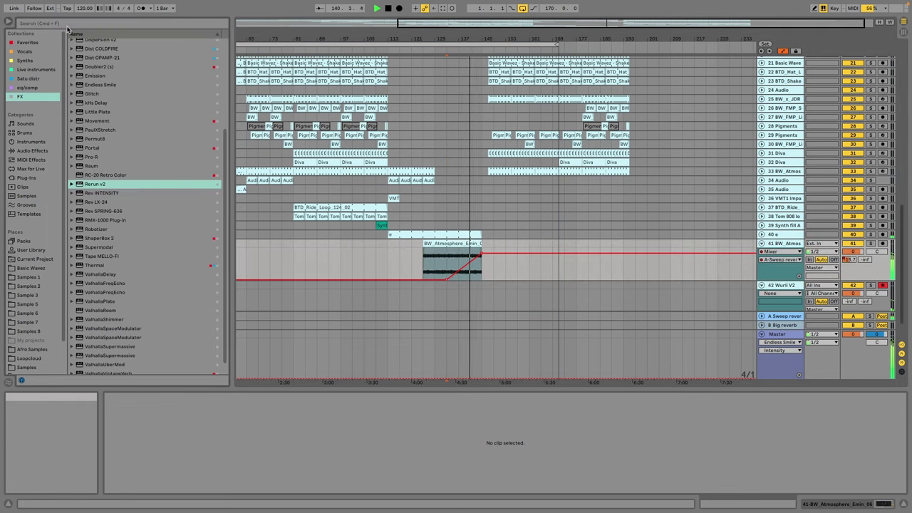
{"action": "type", "text": "rer"}
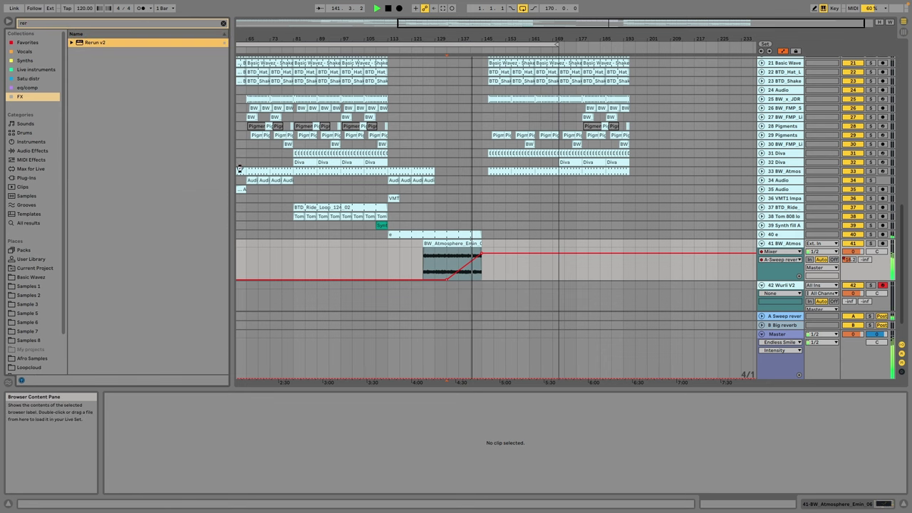
{"action": "key", "text": "Return"}
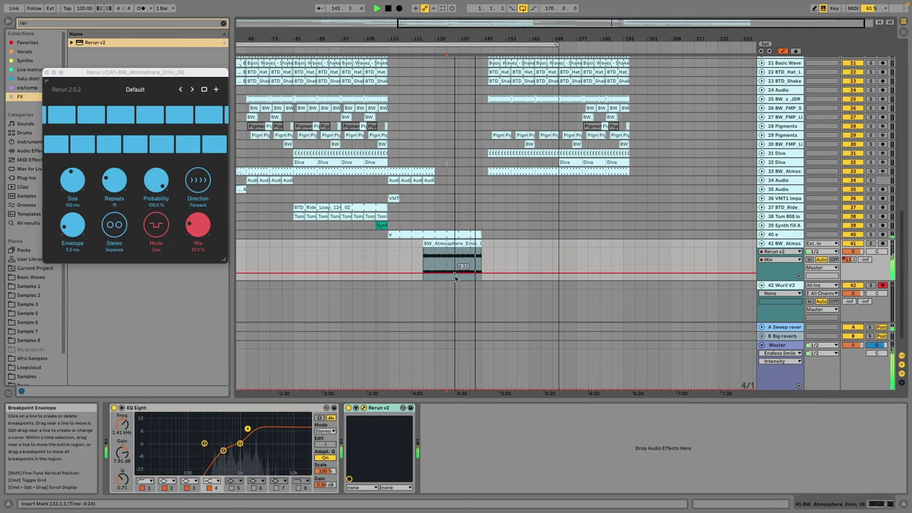
Step: Automate Rerun v2's Mix to ramp up from zero to the atmosphere clip's end, then close the plug-in window and clear the browser search
{"action": "mouse_move", "coordinate": [483, 257]}
{"action": "left_mouse_down"}
{"action": "mouse_move", "coordinate": [482, 270]}
{"action": "mouse_move", "coordinate": [456, 287]}
{"action": "mouse_move", "coordinate": [482, 249]}
{"action": "left_mouse_up"}
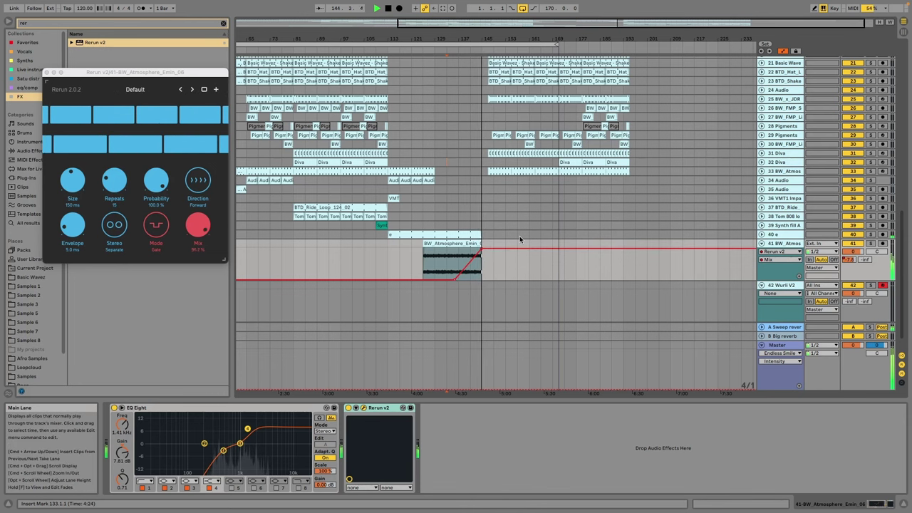
{"action": "left_click", "coordinate": [47, 72]}
{"action": "left_click", "coordinate": [223, 24]}
Step: Fill track 32 from bar 147 to 171 with copies of its Diva clip
{"action": "scroll", "coordinate": [584, 151], "scroll_direction": "up", "scroll_amount": 10}
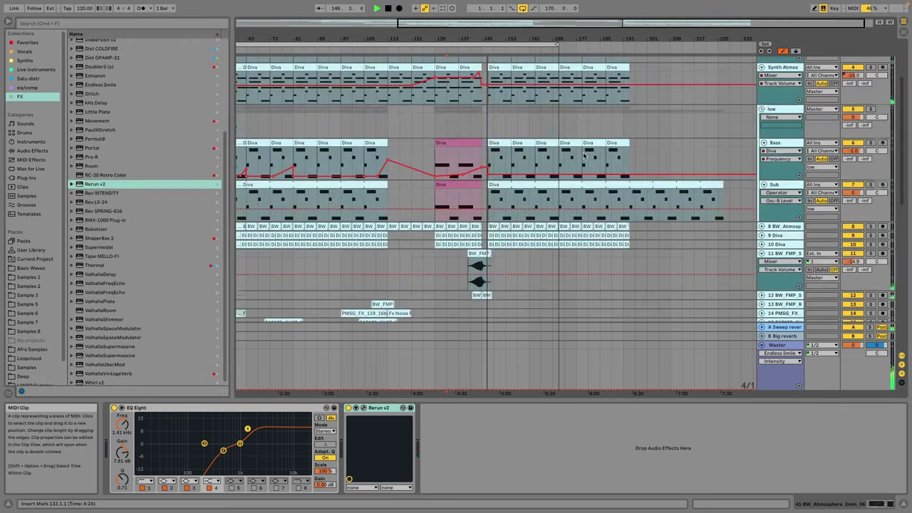
{"action": "scroll", "coordinate": [584, 152], "scroll_direction": "down", "scroll_amount": 8}
{"action": "scroll", "coordinate": [456, 286], "scroll_direction": "up", "scroll_amount": 3}
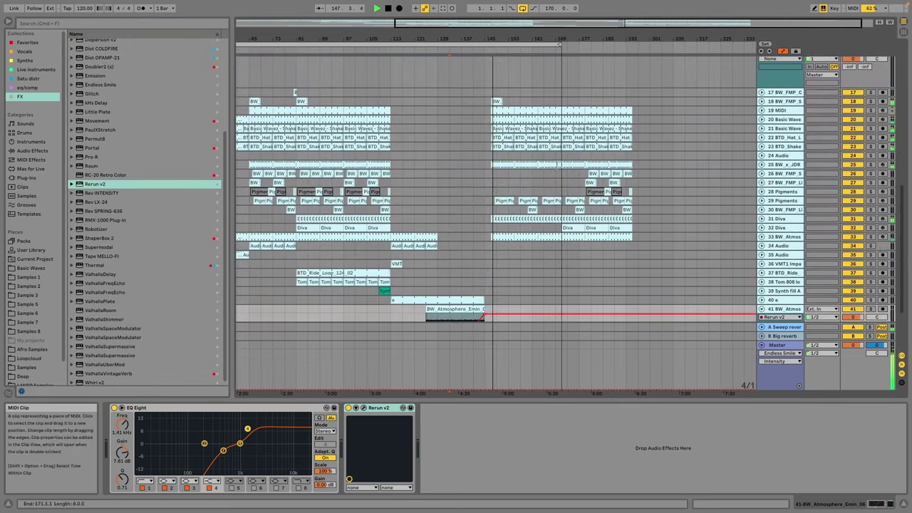
{"action": "left_click_drag", "start_coordinate": [574, 230], "coordinate": [509, 231]}
{"action": "key", "text": "super+d"}
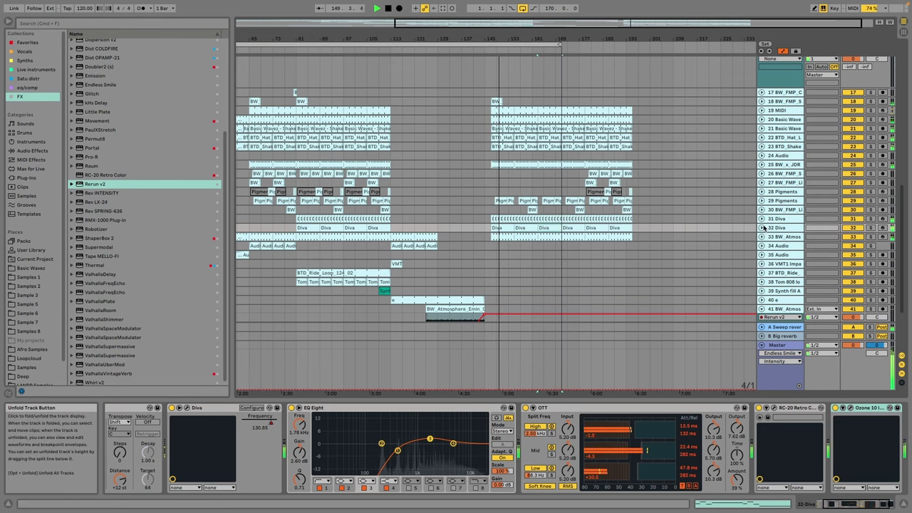
Step: Unfold track 32 and shape its Diva Frequency automation to drop at bar 147 and rise from bar 163 to about bar 179
{"action": "left_click", "coordinate": [762, 227]}
{"action": "left_click", "coordinate": [790, 236]}
{"action": "left_click", "coordinate": [773, 258]}
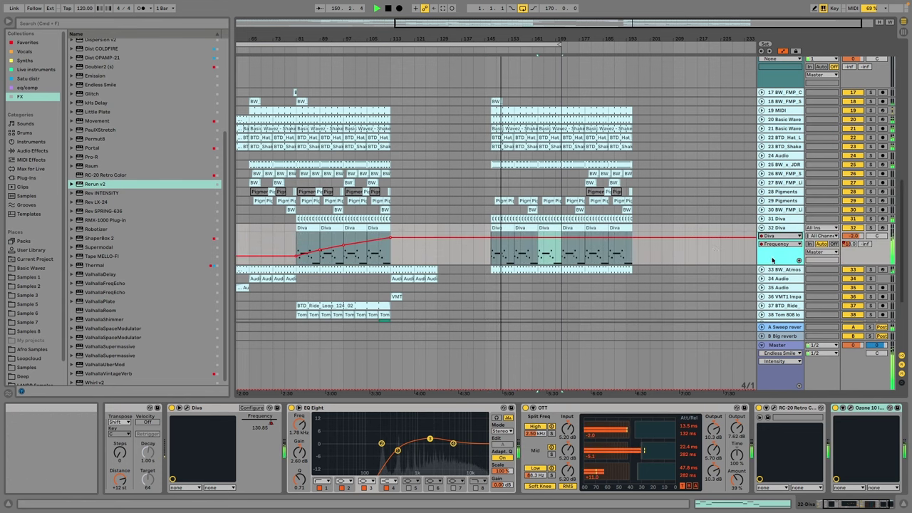
{"action": "left_click", "coordinate": [474, 238]}
{"action": "left_click_drag", "start_coordinate": [486, 238], "coordinate": [585, 233]}
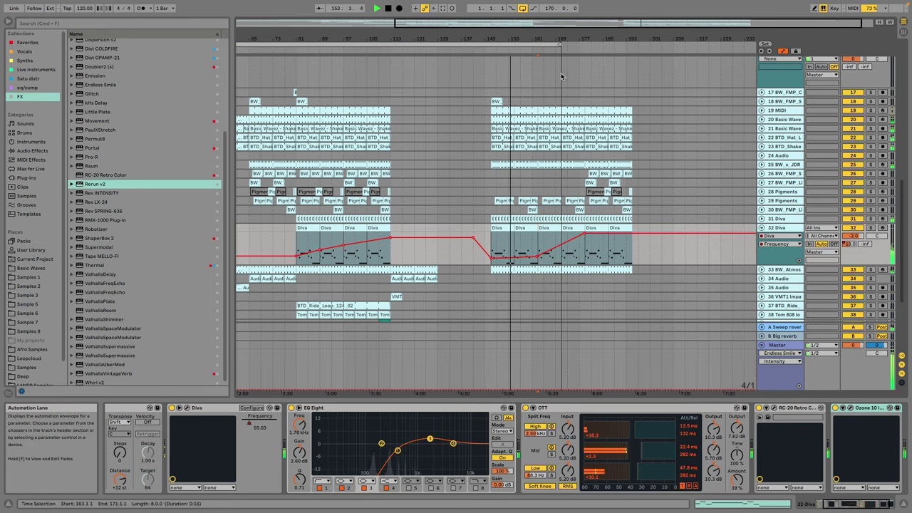
Step: Extend the loop's end to bar 179 and raise track 32's Frequency breakpoint at bar 163
{"action": "left_click_drag", "start_coordinate": [560, 44], "coordinate": [581, 52]}
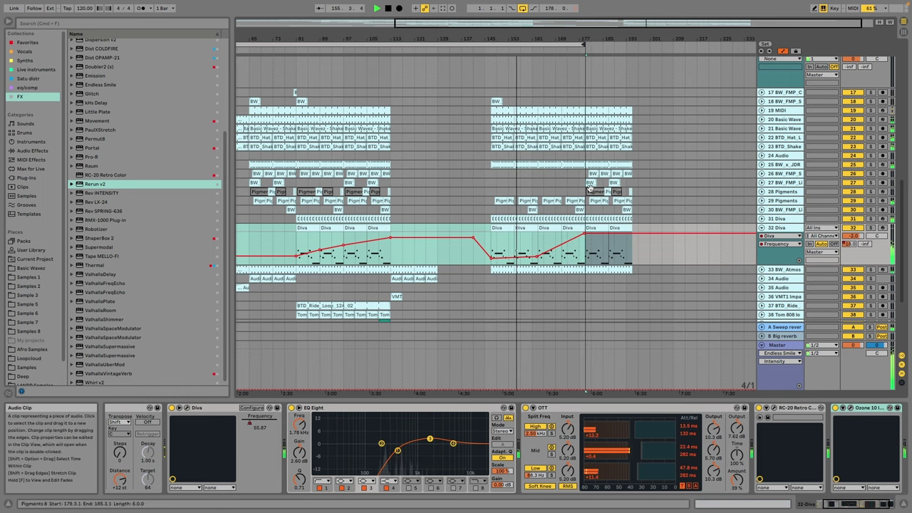
{"action": "left_click", "coordinate": [539, 265]}
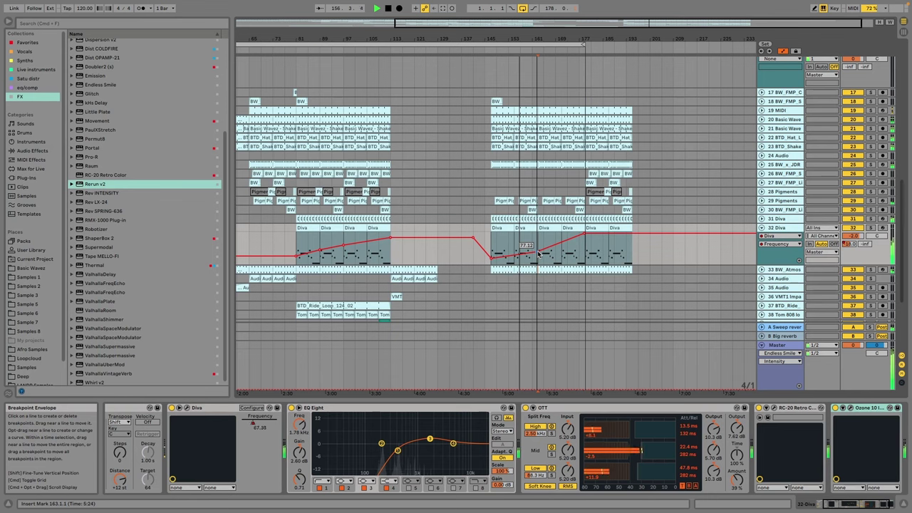
Step: Move the clips on tracks 26 to 29 between bars 179 and 195 so that they start at bar 163
{"action": "left_click_drag", "start_coordinate": [633, 272], "coordinate": [584, 61]}
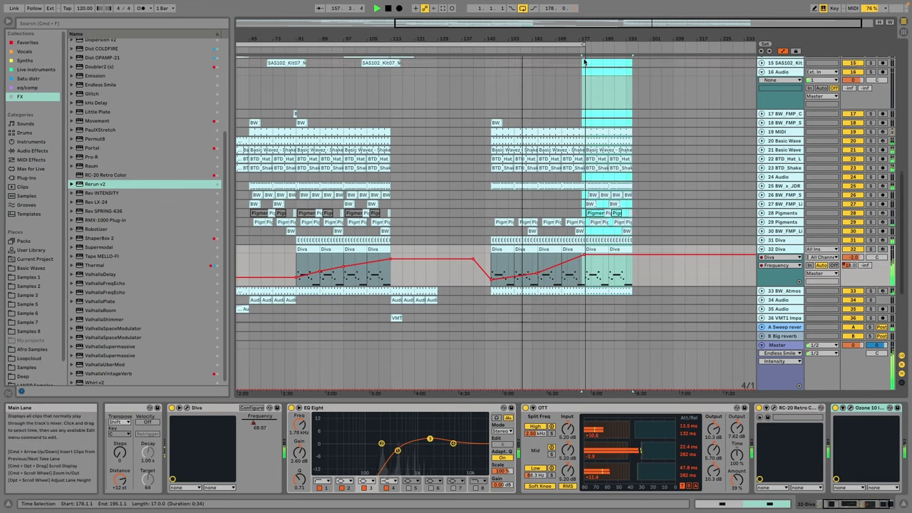
{"action": "left_click", "coordinate": [627, 186]}
{"action": "left_click_drag", "start_coordinate": [638, 195], "coordinate": [605, 198]}
{"action": "left_click", "coordinate": [588, 199]}
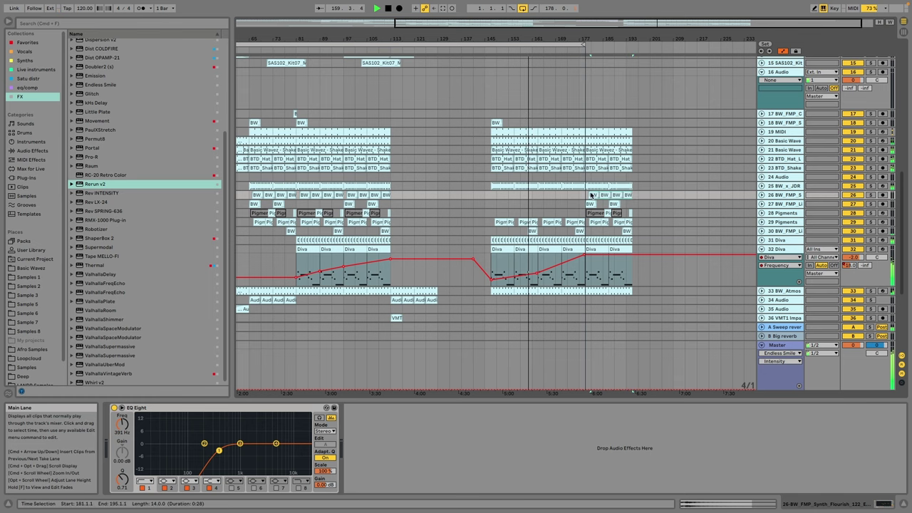
{"action": "left_click_drag", "start_coordinate": [686, 39], "coordinate": [683, 130]}
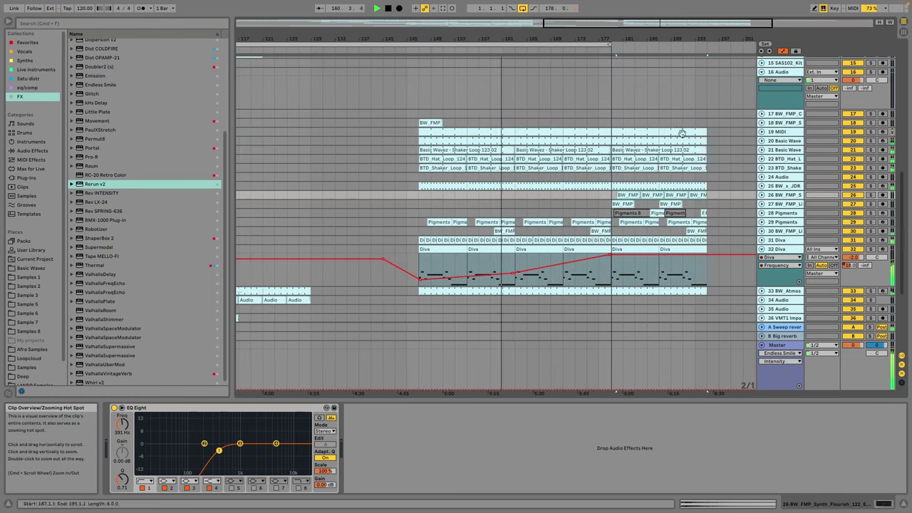
{"action": "left_click", "coordinate": [708, 196]}
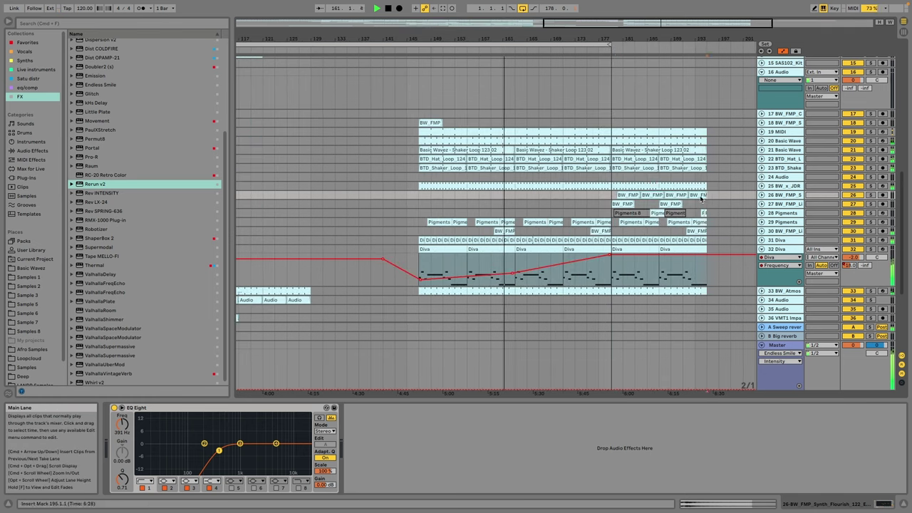
{"action": "left_click", "coordinate": [610, 223]}
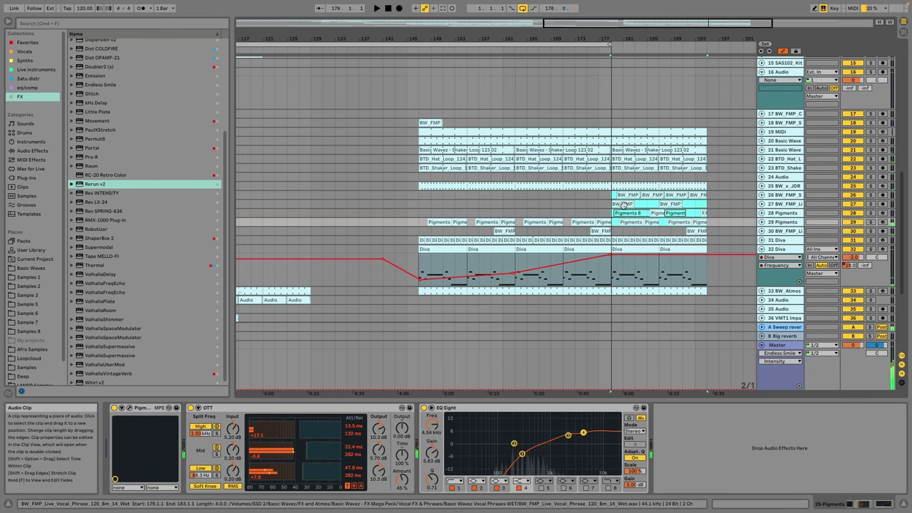
{"action": "left_click_drag", "start_coordinate": [627, 195], "coordinate": [536, 203]}
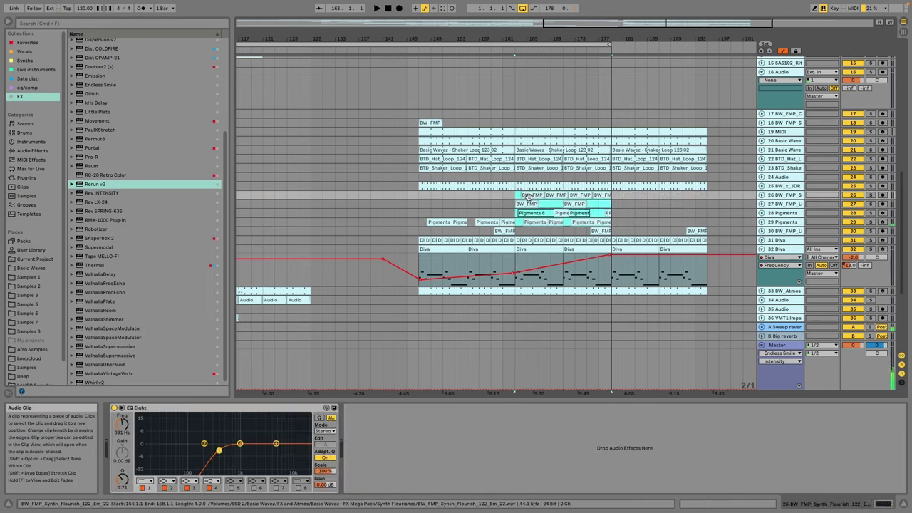
Step: Play the arrangement from just before bar 163 to hear the moved clips
{"action": "left_click", "coordinate": [496, 202]}
{"action": "mouse_move", "coordinate": [611, 45]}
{"action": "left_mouse_down"}
{"action": "mouse_move", "coordinate": [598, 45]}
{"action": "mouse_move", "coordinate": [611, 45]}
{"action": "left_mouse_up"}
{"action": "left_click", "coordinate": [633, 223]}
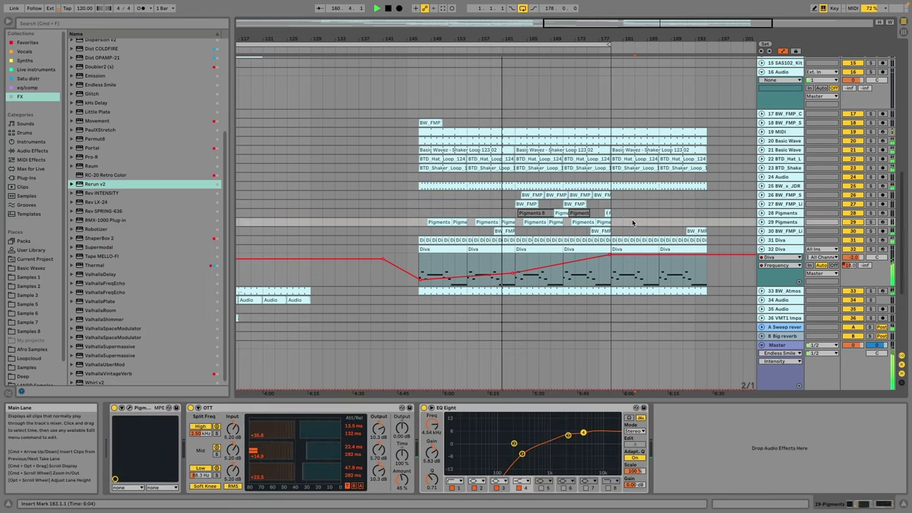
Step: Unfold the track 31 Diva and select it to show its device chain
{"action": "scroll", "coordinate": [623, 209], "scroll_direction": "down", "scroll_amount": 5}
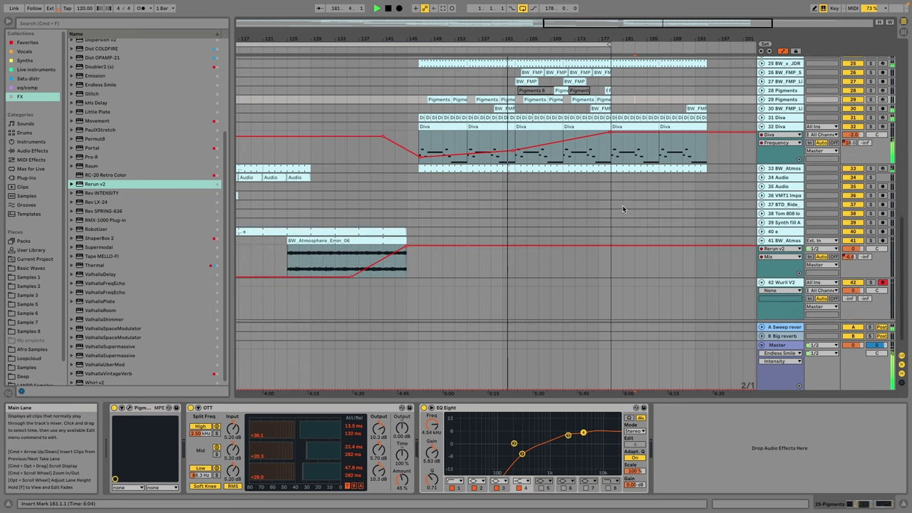
{"action": "scroll", "coordinate": [593, 100], "scroll_direction": "down", "scroll_amount": 3}
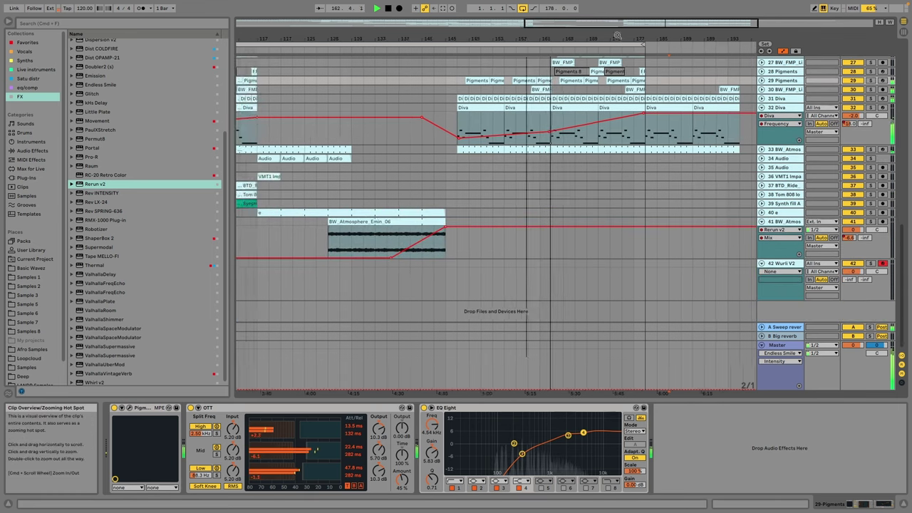
{"action": "scroll", "coordinate": [592, 100], "scroll_direction": "up", "scroll_amount": 3}
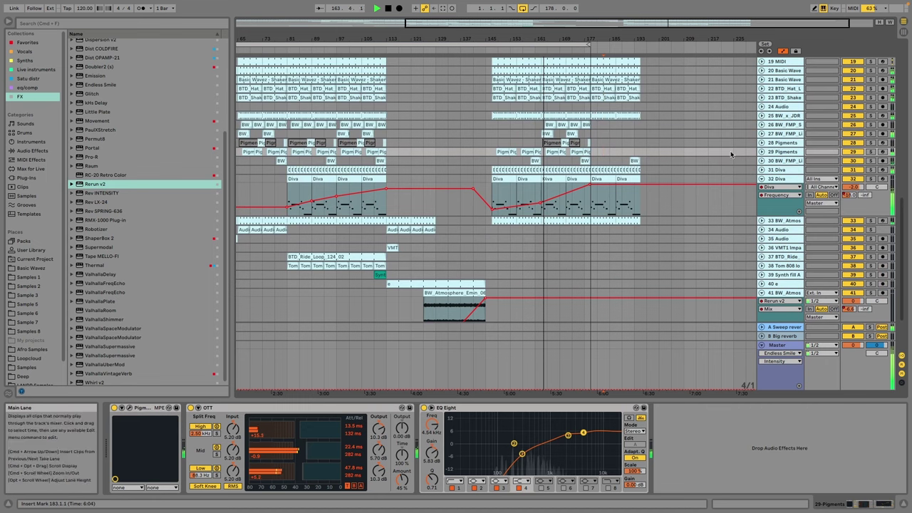
{"action": "left_click", "coordinate": [761, 170]}
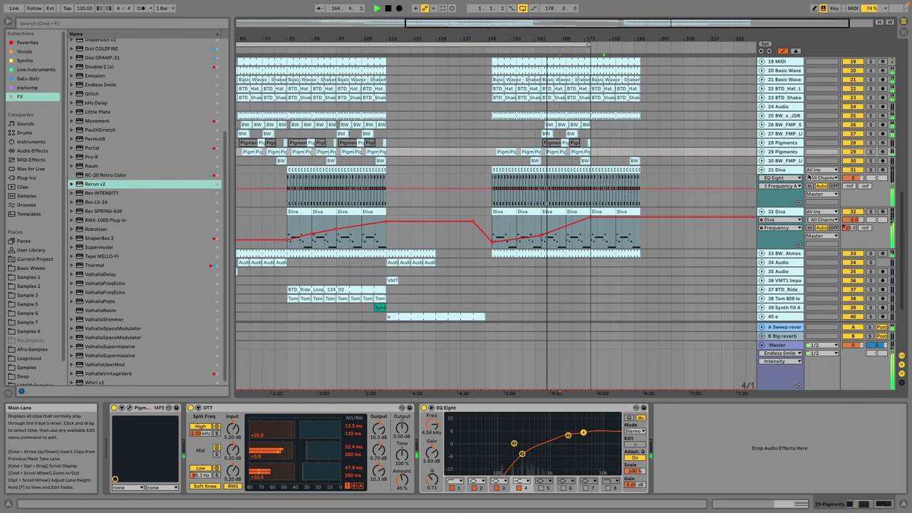
{"action": "left_click", "coordinate": [808, 176]}
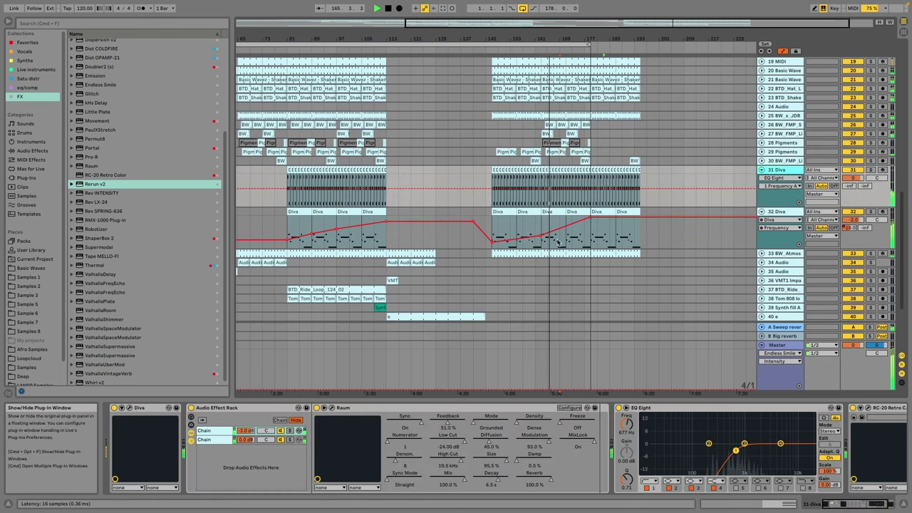
Step: Bring up the Diva filter Frequency automation lane on track 31 from the plug-in's own window, and close that window
{"action": "key", "text": "super+alt+p"}
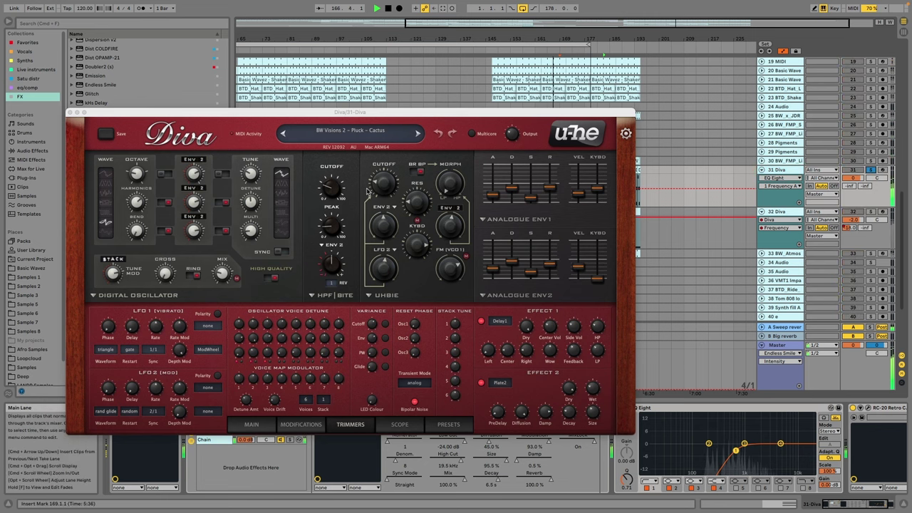
{"action": "left_click", "coordinate": [382, 185]}
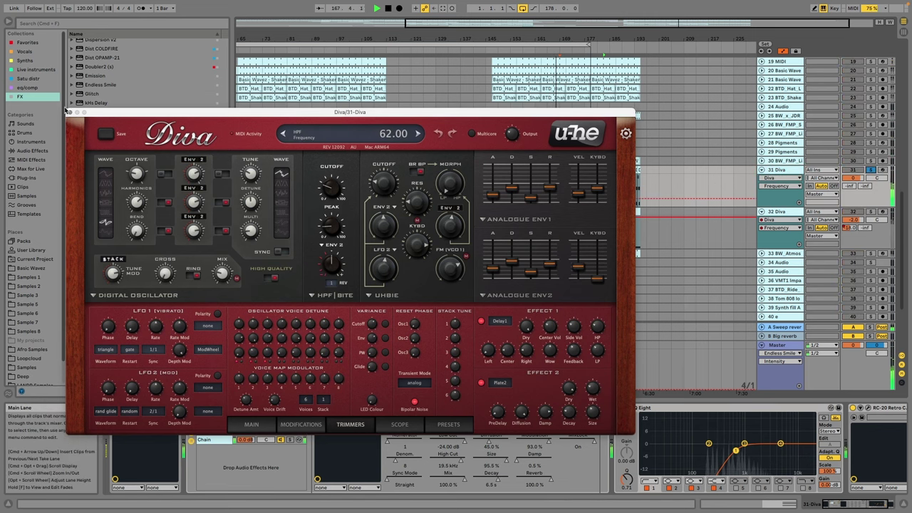
{"action": "left_click", "coordinate": [70, 112]}
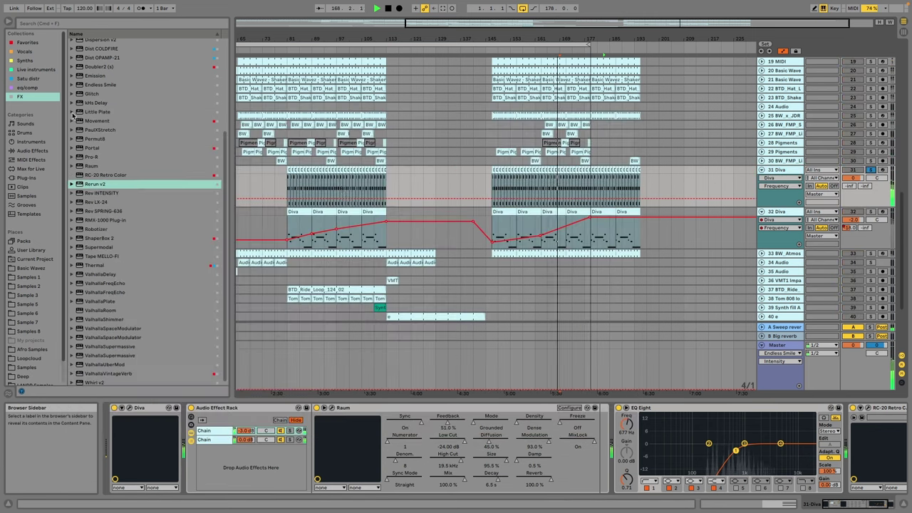
Step: Automate track 31's Diva Frequency to rise from about 45 at bar 81 to about 79 at bar 113, dropping to about 41 by bar 145
{"action": "left_click", "coordinate": [411, 198]}
{"action": "left_click_drag", "start_coordinate": [387, 200], "coordinate": [386, 193]}
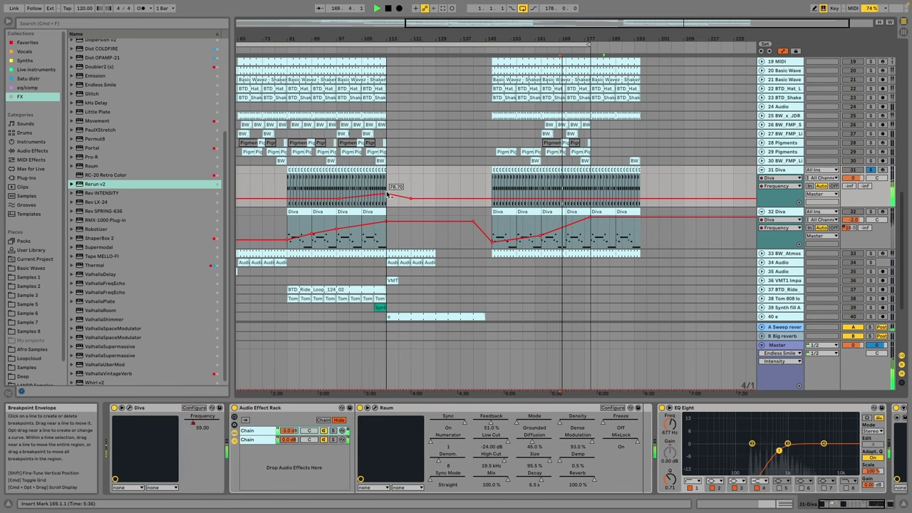
{"action": "left_click_drag", "start_coordinate": [489, 199], "coordinate": [490, 202]}
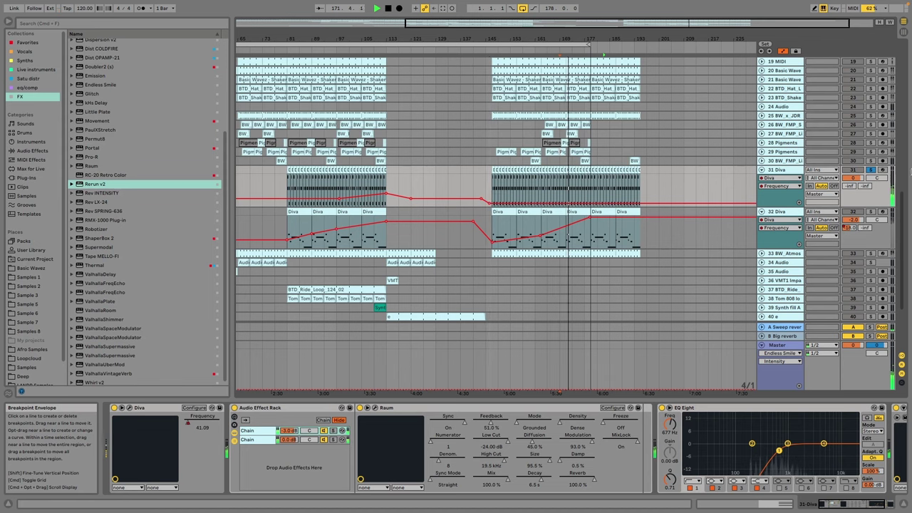
{"action": "left_click_drag", "start_coordinate": [617, 25], "coordinate": [539, 14]}
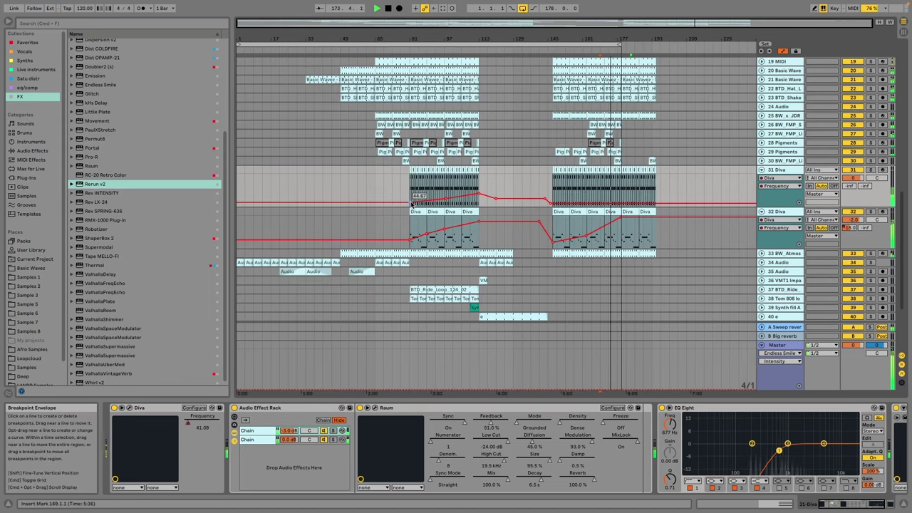
Step: Remove the Kick between bars 177 and 179 to leave a short gap
{"action": "scroll", "coordinate": [620, 175], "scroll_direction": "up", "scroll_amount": 5}
{"action": "scroll", "coordinate": [623, 177], "scroll_direction": "up", "scroll_amount": 5}
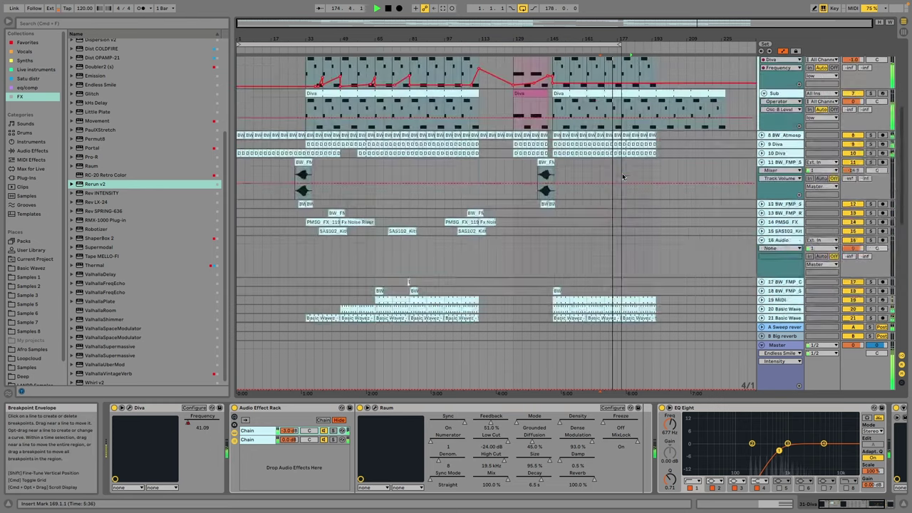
{"action": "scroll", "coordinate": [623, 176], "scroll_direction": "up", "scroll_amount": 5}
{"action": "left_click_drag", "start_coordinate": [690, 25], "coordinate": [689, 79]}
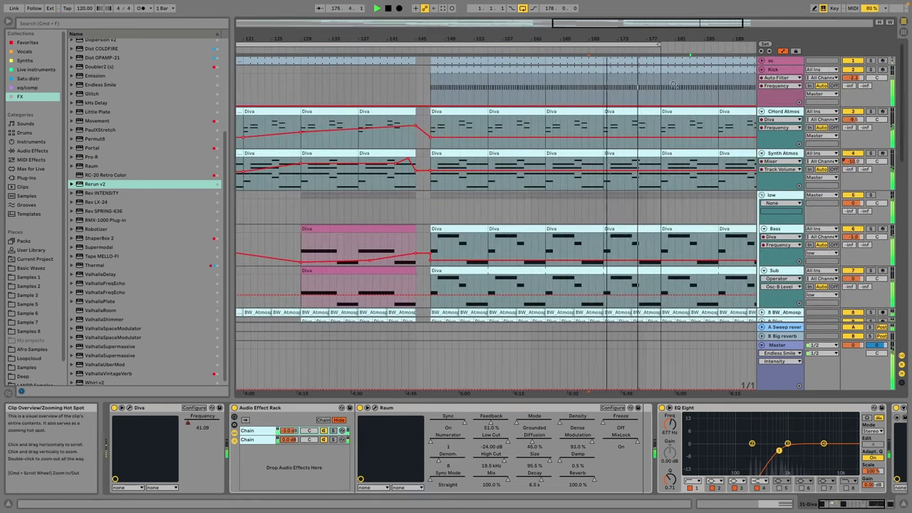
{"action": "left_click", "coordinate": [631, 70]}
{"action": "left_click_drag", "start_coordinate": [737, 39], "coordinate": [712, 15]}
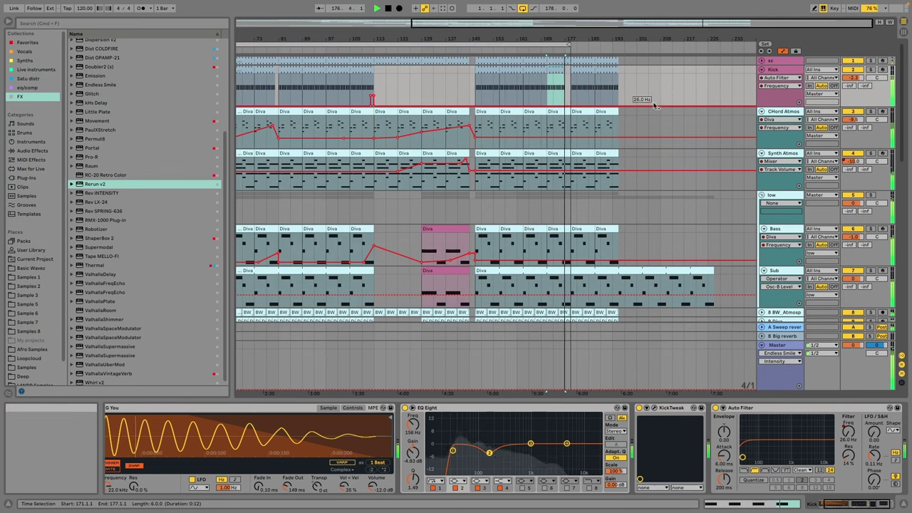
Step: Fade Synth Atmos's Track Volume to about -13.7 dB by bar 171, raise the Bass Frequency toward bar 179, and play from bar 171
{"action": "left_click_drag", "start_coordinate": [541, 175], "coordinate": [547, 178]}
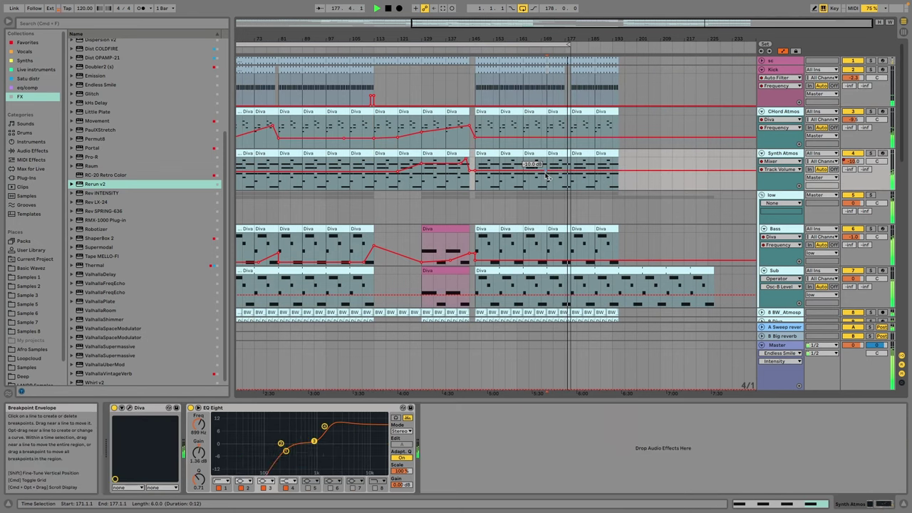
{"action": "left_click", "coordinate": [541, 262]}
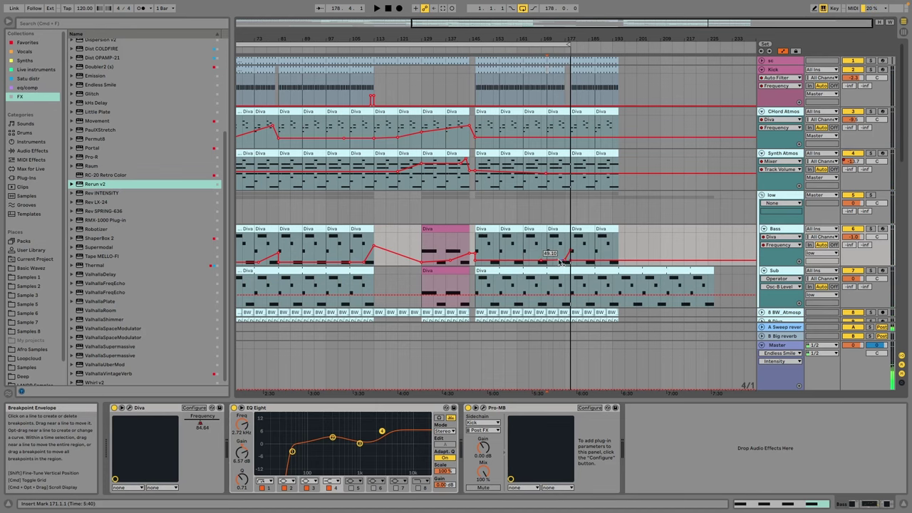
{"action": "key", "text": "space"}
Step: Duplicate the section from bar 179 to bar 195 across all tracks
{"action": "scroll", "coordinate": [560, 260], "scroll_direction": "down", "scroll_amount": 3}
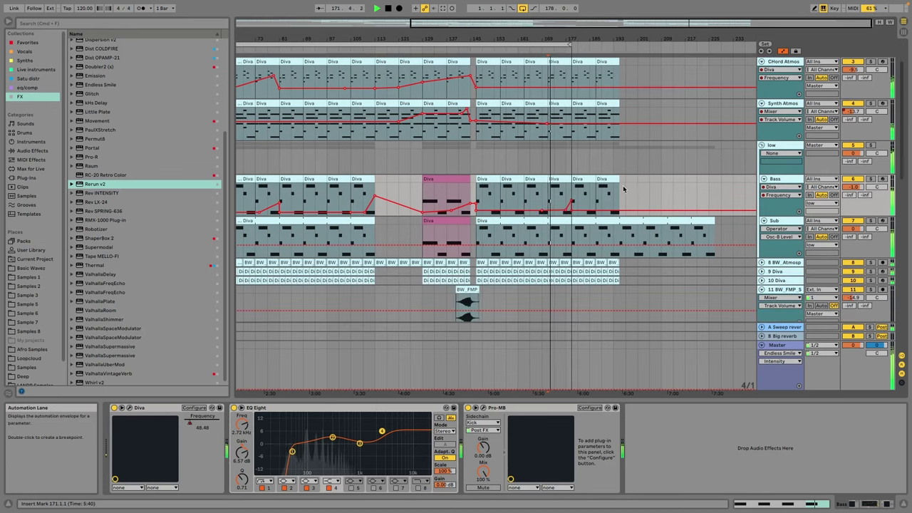
{"action": "scroll", "coordinate": [599, 191], "scroll_direction": "down", "scroll_amount": 10}
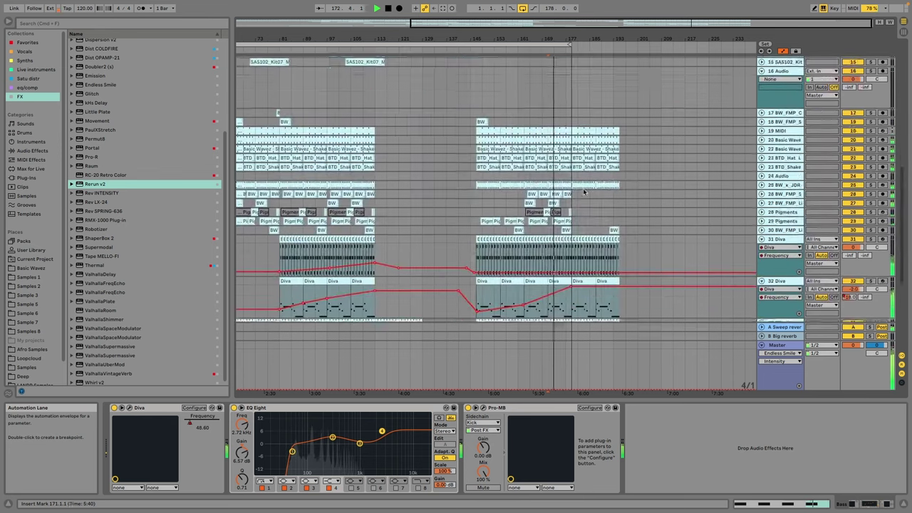
{"action": "scroll", "coordinate": [590, 188], "scroll_direction": "down", "scroll_amount": 8}
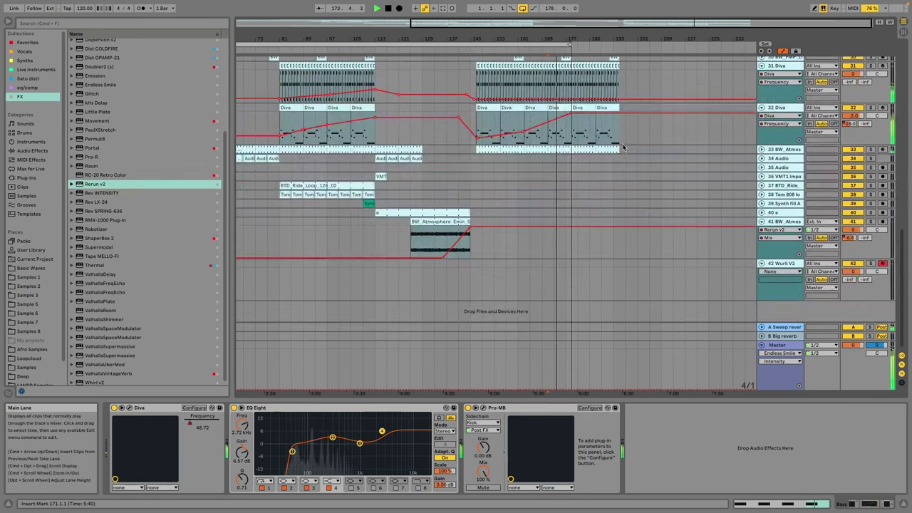
{"action": "scroll", "coordinate": [620, 146], "scroll_direction": "left", "scroll_amount": 1}
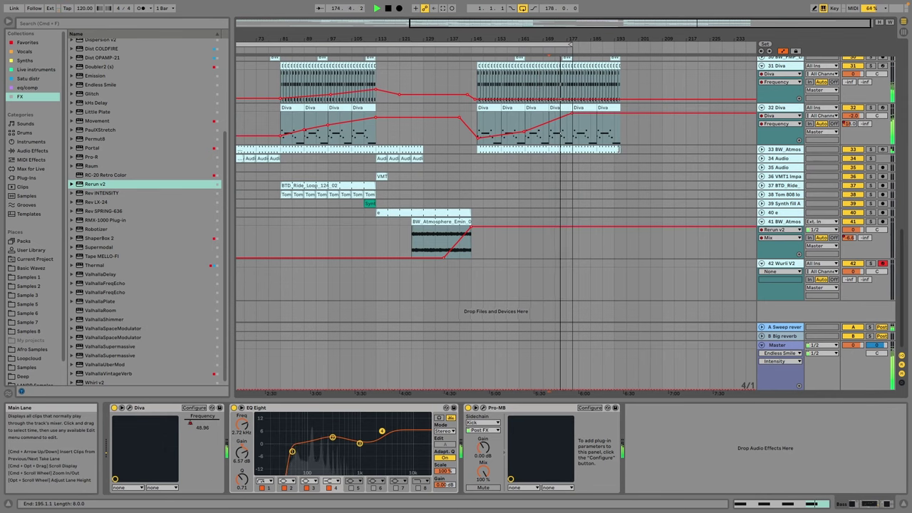
{"action": "scroll", "coordinate": [620, 147], "scroll_direction": "up", "scroll_amount": 1}
{"action": "left_click_drag", "start_coordinate": [620, 140], "coordinate": [575, 21]}
{"action": "scroll", "coordinate": [619, 134], "scroll_direction": "up", "scroll_amount": 15}
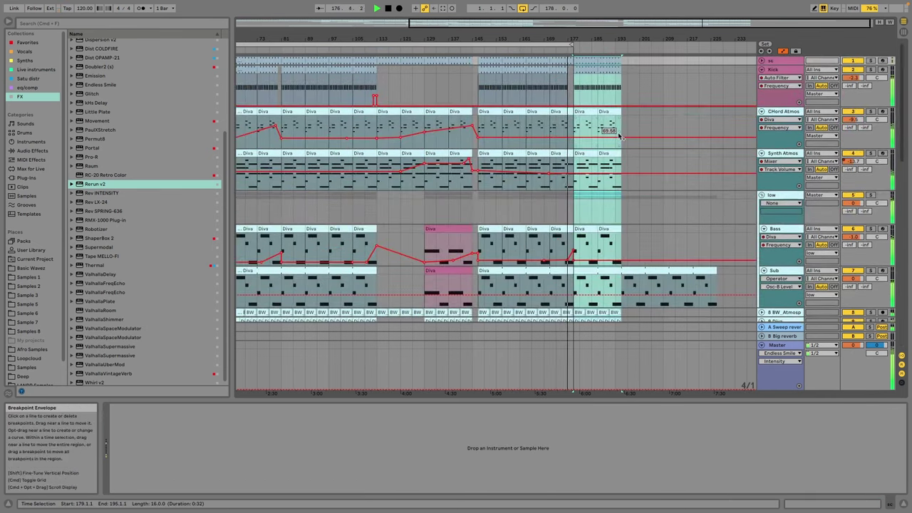
{"action": "key", "text": "super+d"}
Step: Delete the leftover Sub clip from bar 211 onward and extend the loop's end to bar 213
{"action": "scroll", "coordinate": [641, 164], "scroll_direction": "down", "scroll_amount": 5}
{"action": "left_click", "coordinate": [673, 189]}
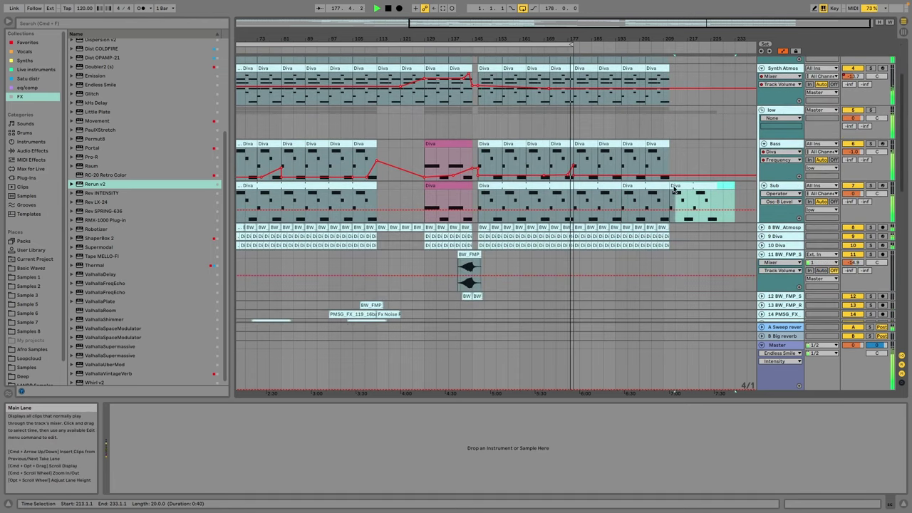
{"action": "left_click_drag", "start_coordinate": [674, 189], "coordinate": [667, 188]}
{"action": "key", "text": "Delete"}
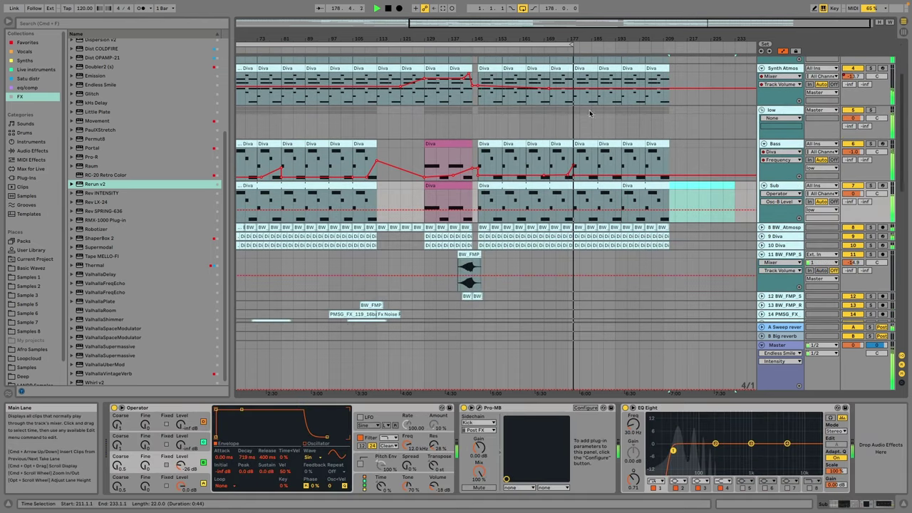
{"action": "left_click_drag", "start_coordinate": [571, 44], "coordinate": [674, 44]}
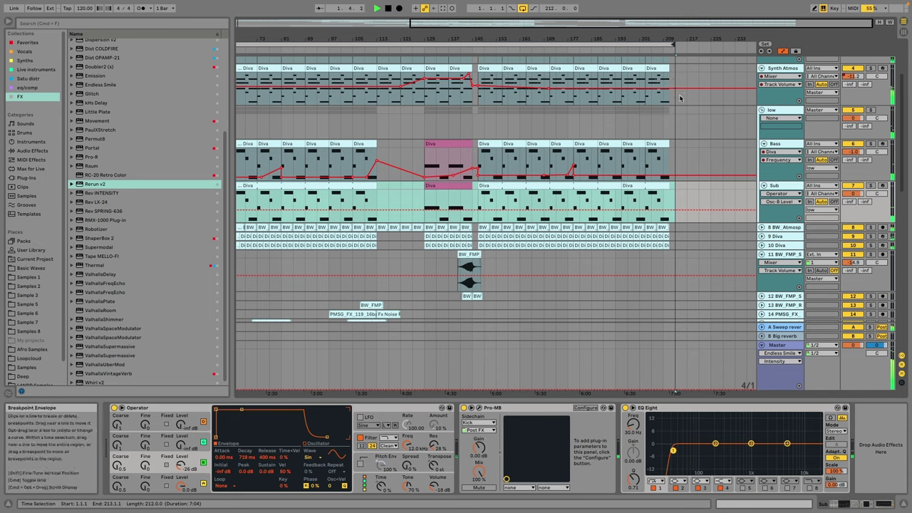
Step: Delete the Diva clips on track 32 from bar 179 to bar 213
{"action": "scroll", "coordinate": [681, 102], "scroll_direction": "down", "scroll_amount": 1}
{"action": "left_click", "coordinate": [687, 214]}
{"action": "scroll", "coordinate": [677, 221], "scroll_direction": "down", "scroll_amount": 10}
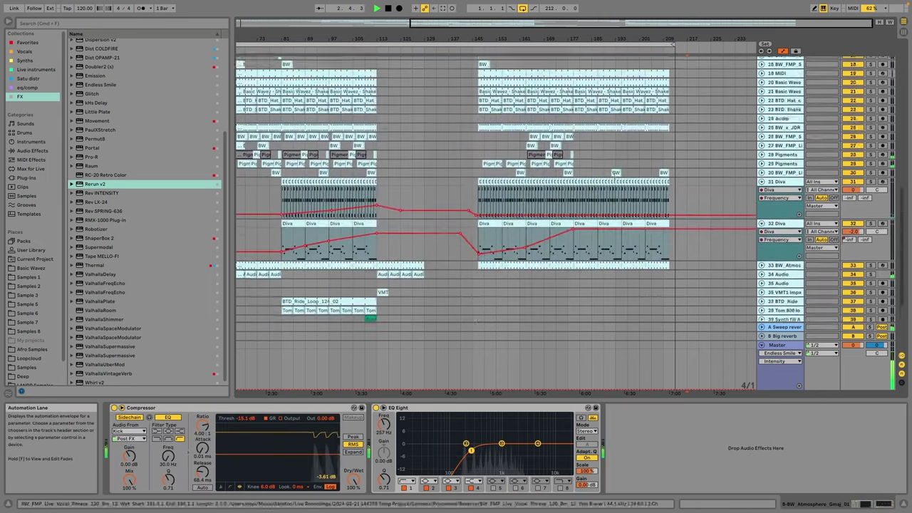
{"action": "left_click_drag", "start_coordinate": [675, 181], "coordinate": [576, 184]}
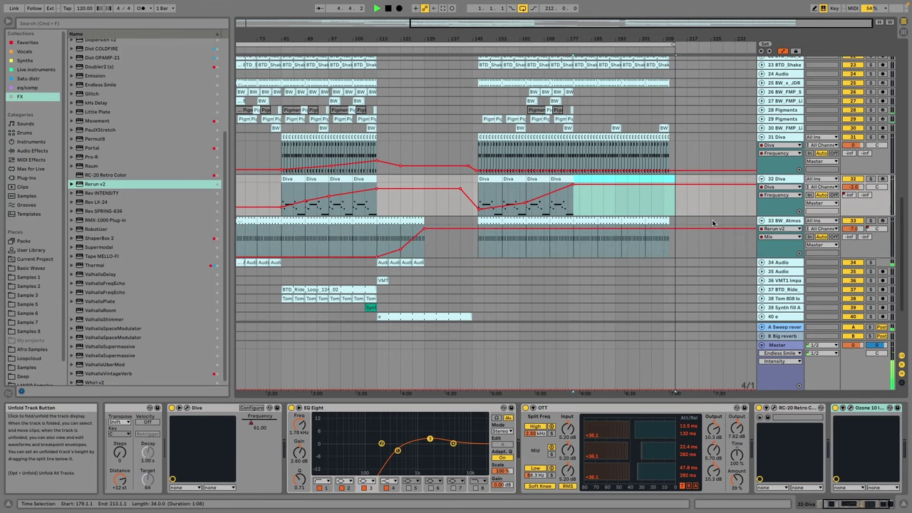
Step: Automate track 33's Rerun v2 Mix to drop to minimum at bar 145, hold until about bar 163, and rise again by bar 179
{"action": "left_click", "coordinate": [761, 221]}
{"action": "left_click", "coordinate": [570, 231]}
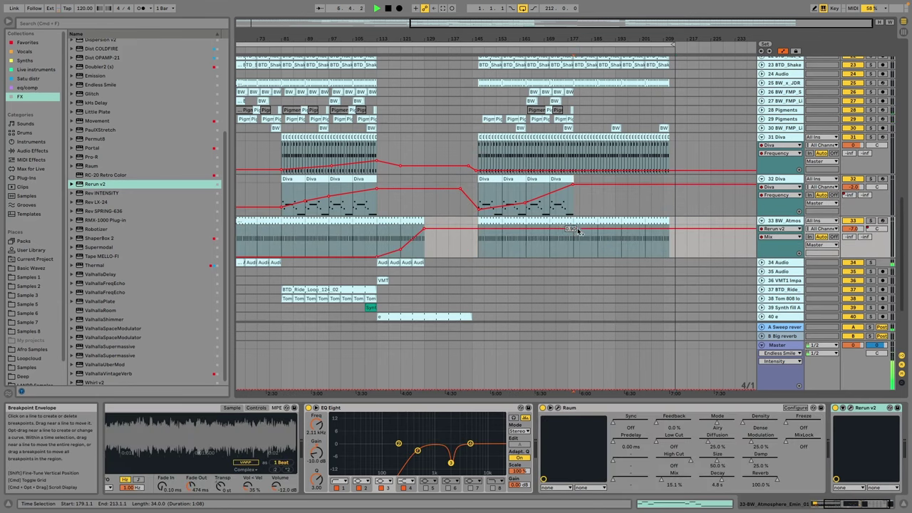
{"action": "left_click_drag", "start_coordinate": [475, 228], "coordinate": [478, 276]}
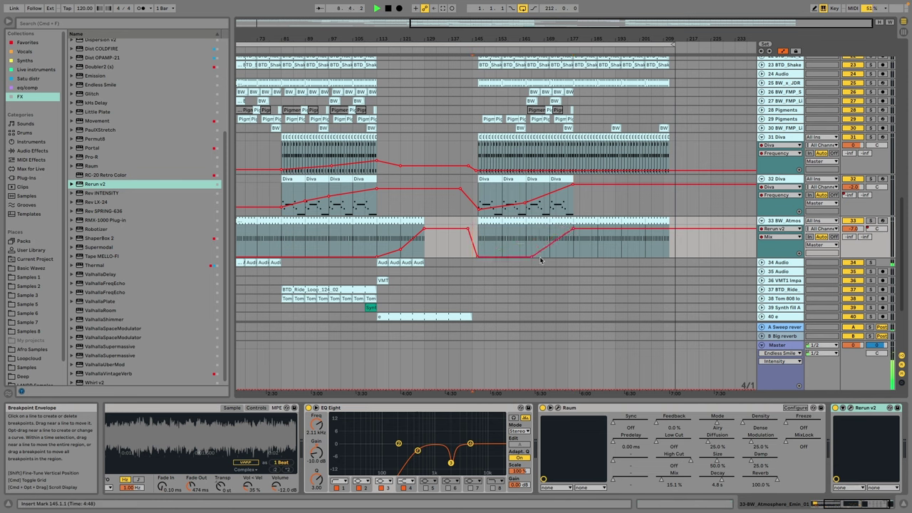
Step: Delete the atmosphere clips on track 33 from bar 179 to bar 211
{"action": "left_click_drag", "start_coordinate": [579, 247], "coordinate": [670, 221]}
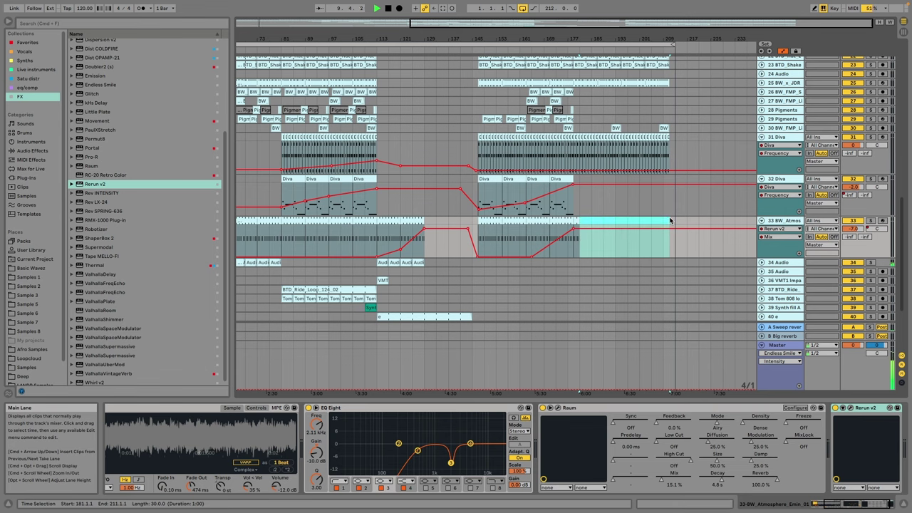
{"action": "left_click", "coordinate": [569, 220]}
{"action": "left_click", "coordinate": [576, 220]}
{"action": "key", "text": "Delete"}
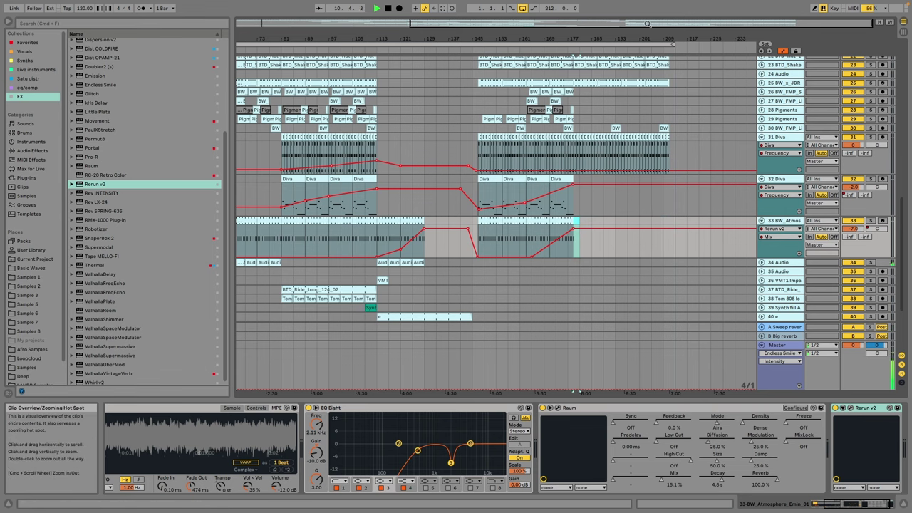
Step: Show the whole arrangement and fold tracks 31, 32, 33 and 41
{"action": "scroll", "coordinate": [638, 49], "scroll_direction": "down", "scroll_amount": 3}
{"action": "left_click", "coordinate": [762, 137]}
{"action": "left_click", "coordinate": [762, 146]}
{"action": "left_click", "coordinate": [762, 156]}
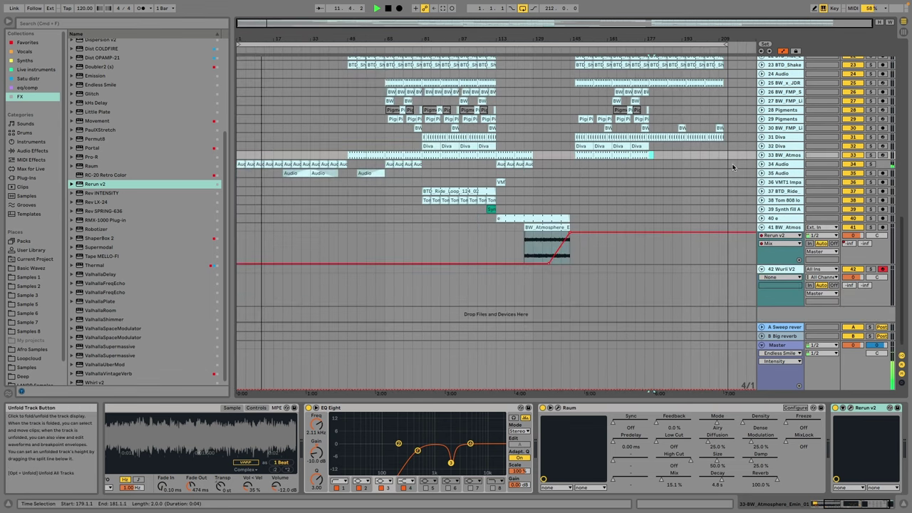
{"action": "scroll", "coordinate": [730, 178], "scroll_direction": "down", "scroll_amount": 1}
{"action": "left_click", "coordinate": [762, 222]}
Step: Check the Wurli V2 instrument on track 42 in its plug-in window and close it
{"action": "right_click", "coordinate": [777, 222]}
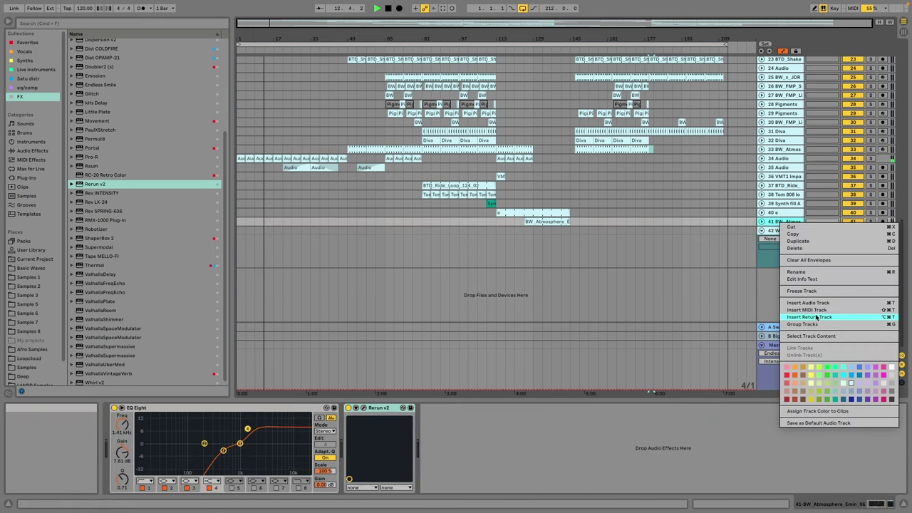
{"action": "left_click", "coordinate": [766, 230]}
{"action": "left_click", "coordinate": [775, 230]}
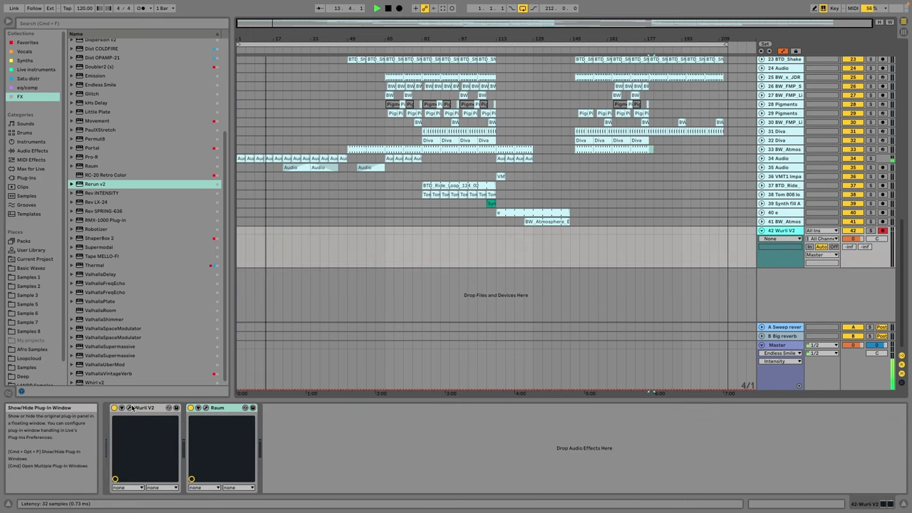
{"action": "left_click", "coordinate": [129, 407]}
{"action": "left_click", "coordinate": [52, 16]}
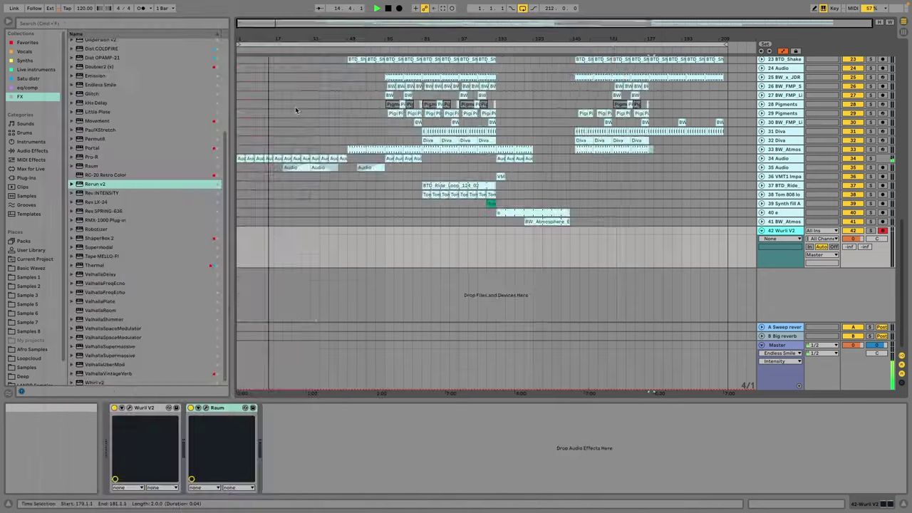
Step: Fold CHord Atmos, Synth Atmos, the low group and tracks 11 and 16, leaving track 16 selected
{"action": "scroll", "coordinate": [767, 112], "scroll_direction": "up", "scroll_amount": 10}
{"action": "left_click", "coordinate": [762, 112]}
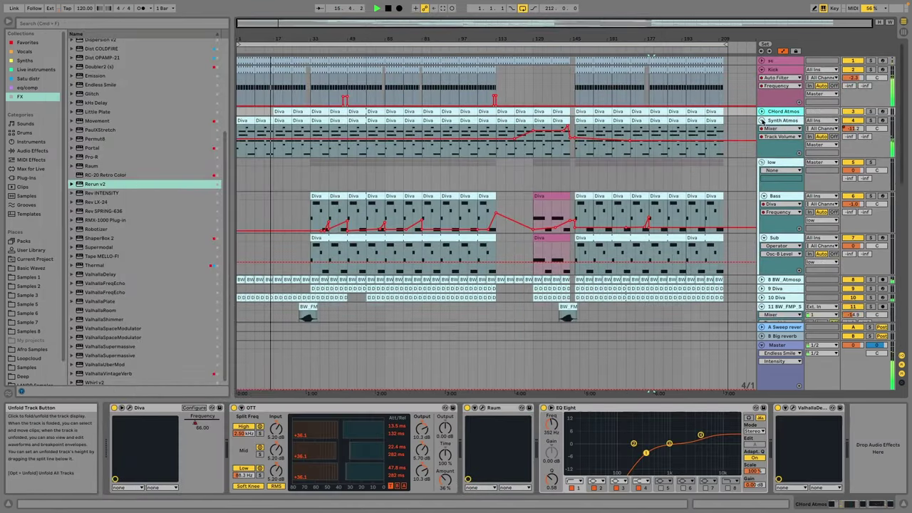
{"action": "left_click", "coordinate": [762, 120]}
{"action": "left_click", "coordinate": [762, 129]}
{"action": "left_click", "coordinate": [762, 166]}
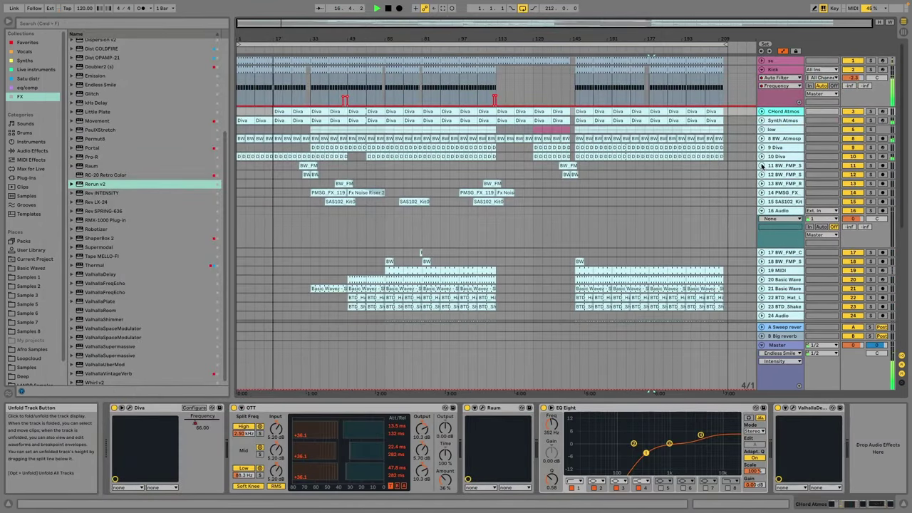
{"action": "left_click", "coordinate": [762, 210]}
{"action": "left_click", "coordinate": [784, 209]}
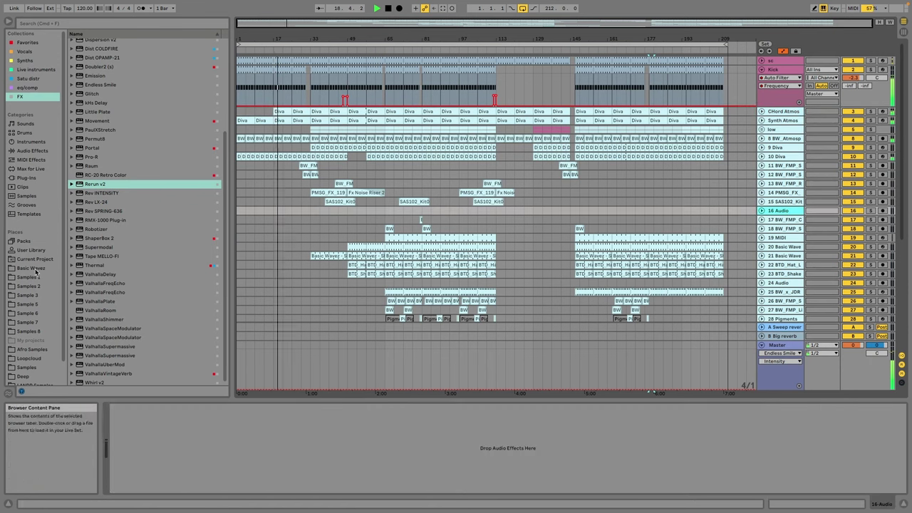
Step: Search the Samples place in the browser for "impact"
{"action": "left_click", "coordinate": [28, 322]}
{"action": "left_click", "coordinate": [36, 270]}
{"action": "scroll", "coordinate": [32, 306], "scroll_direction": "down", "scroll_amount": 2}
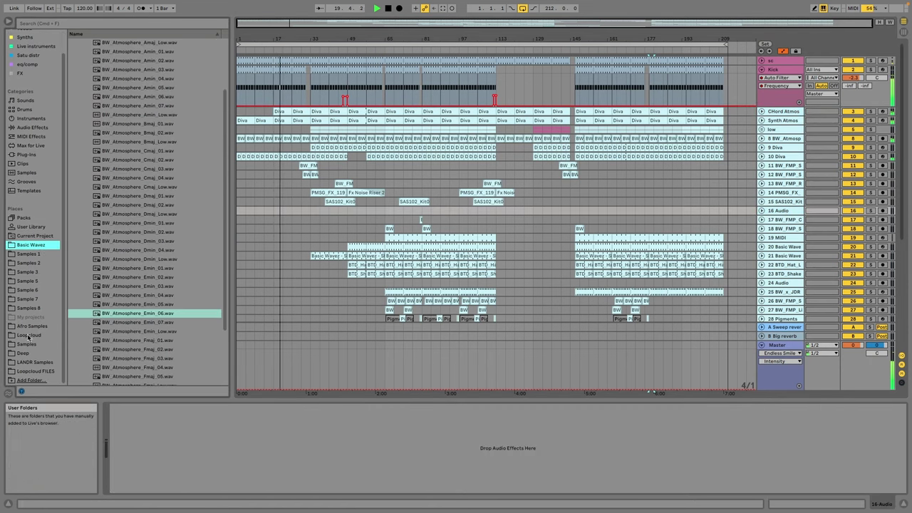
{"action": "left_click", "coordinate": [31, 345]}
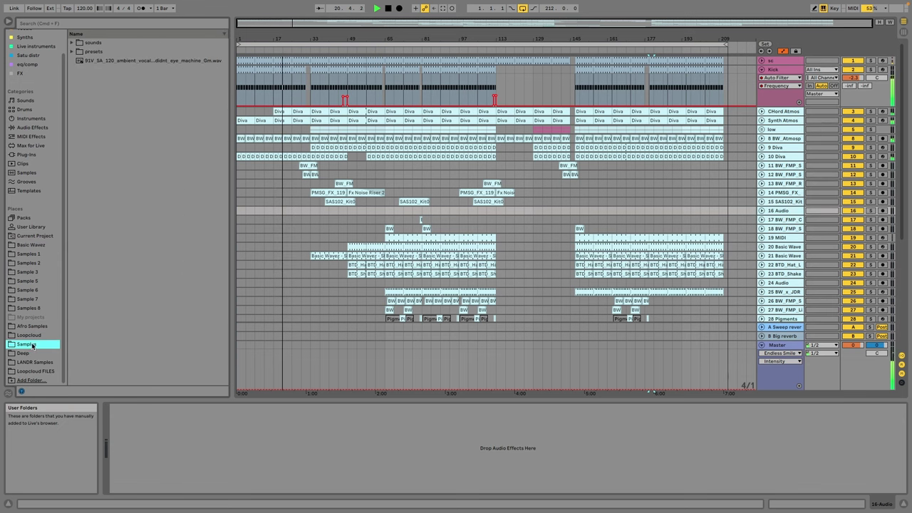
{"action": "left_click", "coordinate": [62, 26]}
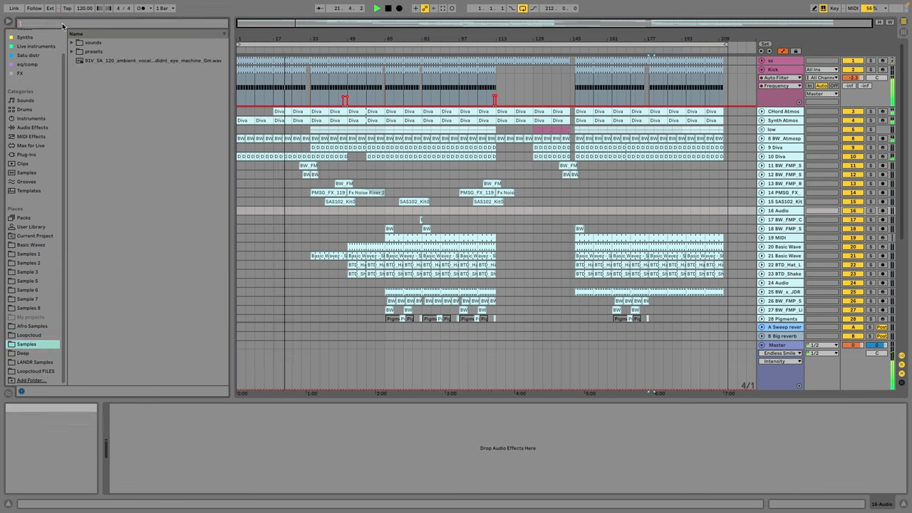
{"action": "type", "text": "impact"}
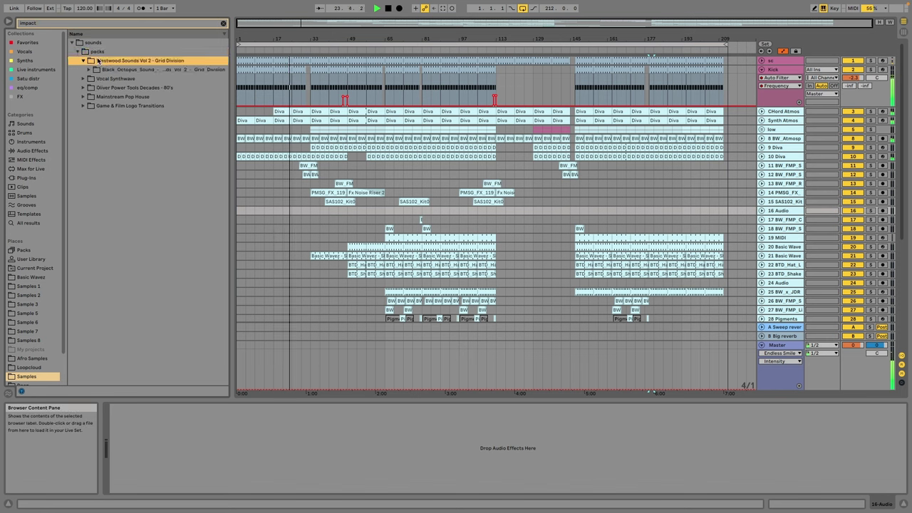
Step: Open the Vocal Synthwave pack down to its Impacts folder and audition DS_VS_fx_impact_one_shot_fresh.wav
{"action": "double_click", "coordinate": [118, 87]}
{"action": "double_click", "coordinate": [119, 92]}
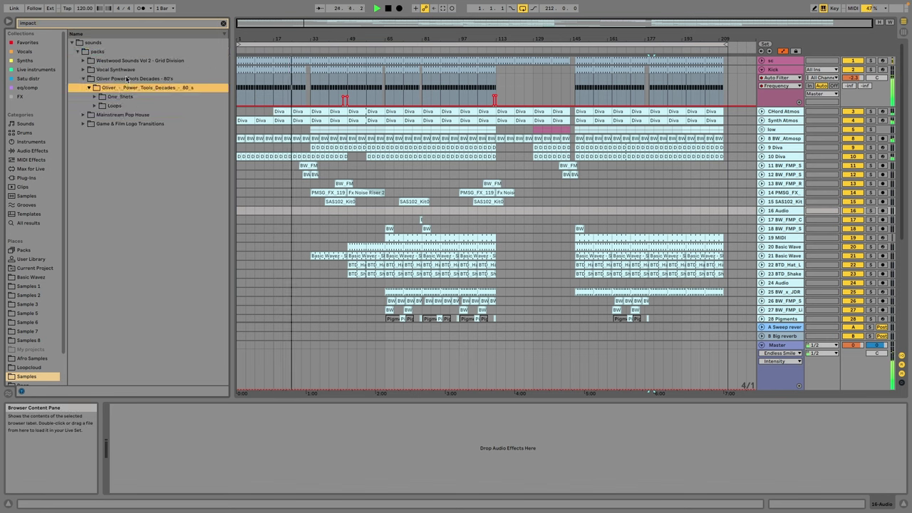
{"action": "double_click", "coordinate": [125, 72]}
{"action": "double_click", "coordinate": [125, 79]}
{"action": "double_click", "coordinate": [125, 89]}
{"action": "left_click", "coordinate": [127, 98]}
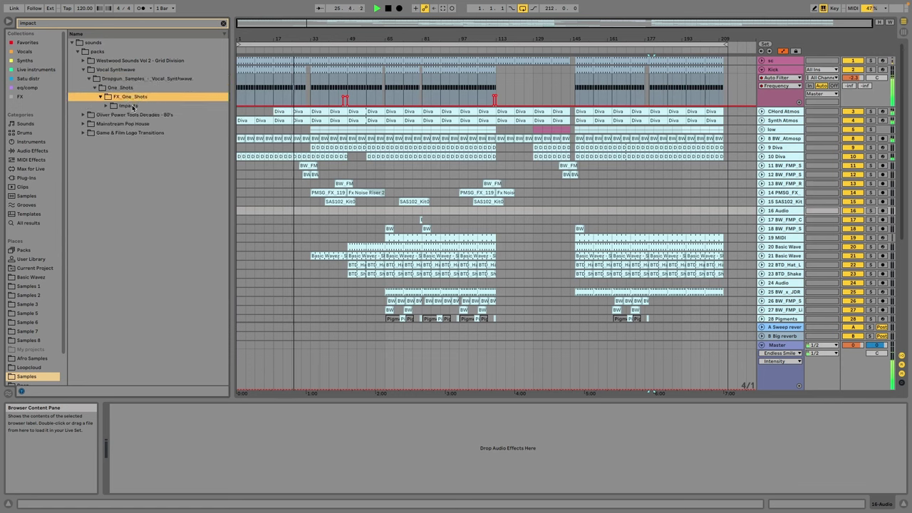
{"action": "left_click", "coordinate": [133, 107]}
{"action": "left_click", "coordinate": [137, 115]}
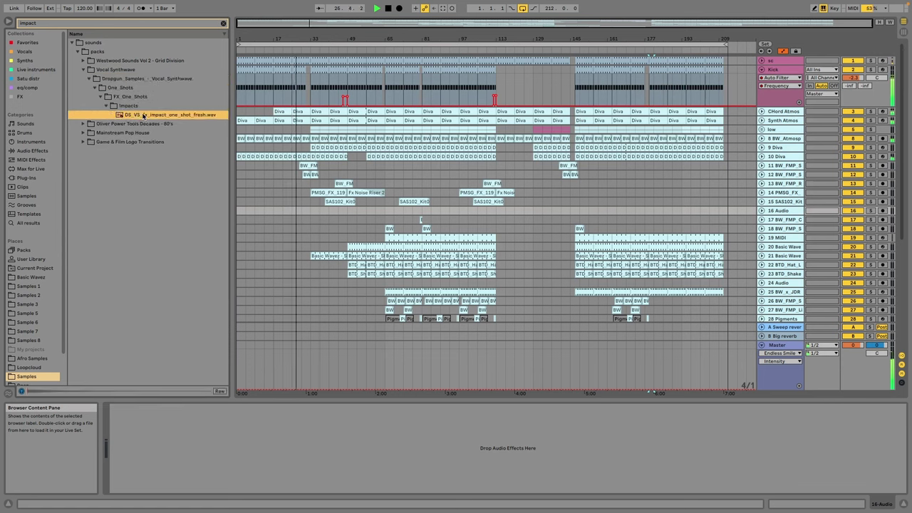
Step: Place the impact sample on track 16 so that it starts at bar 146, just before the beat returns
{"action": "left_click_drag", "start_coordinate": [143, 116], "coordinate": [574, 210]}
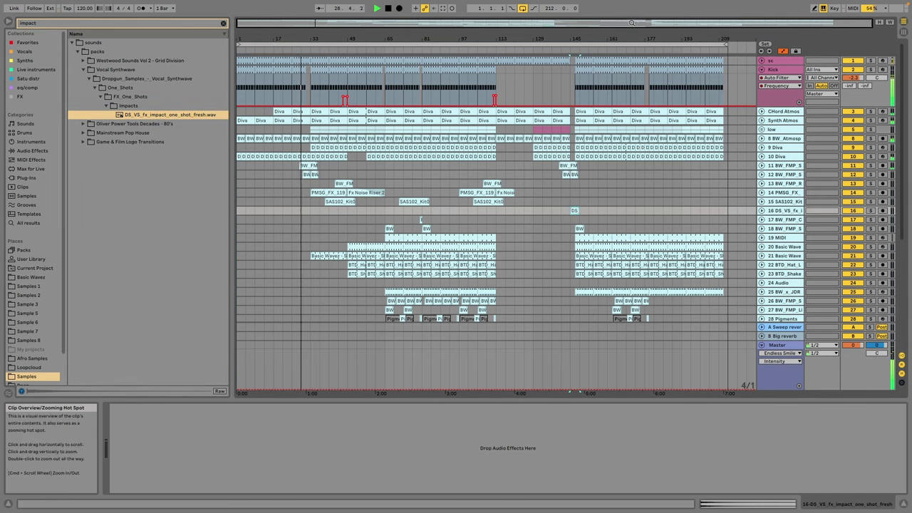
{"action": "scroll", "coordinate": [651, 203], "scroll_direction": "up", "scroll_amount": 5}
{"action": "left_click_drag", "start_coordinate": [703, 218], "coordinate": [727, 219]}
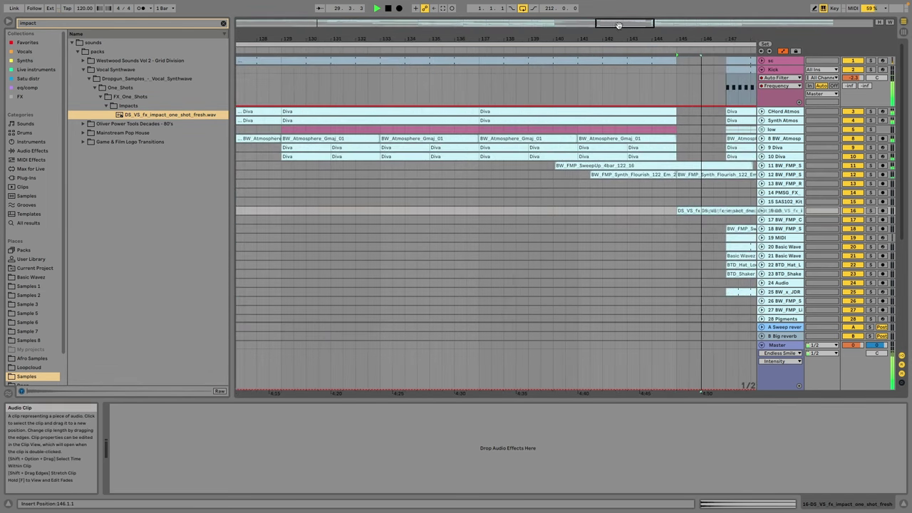
{"action": "left_click_drag", "start_coordinate": [620, 25], "coordinate": [615, 3]}
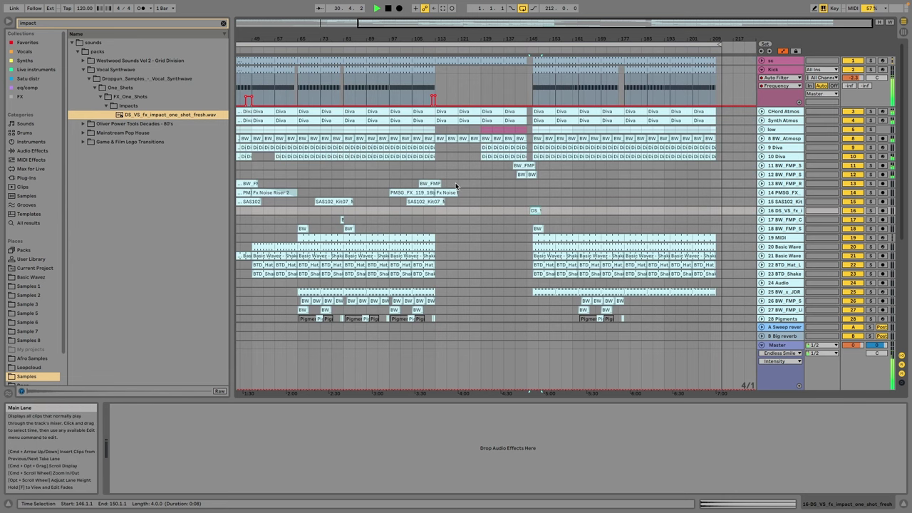
Step: Copy the PMSG_FX 16-bar sweep-up clip on track 14 to bar 147 and reverse the copy
{"action": "left_click", "coordinate": [427, 193]}
{"action": "left_click_drag", "start_coordinate": [408, 201], "coordinate": [583, 197]}
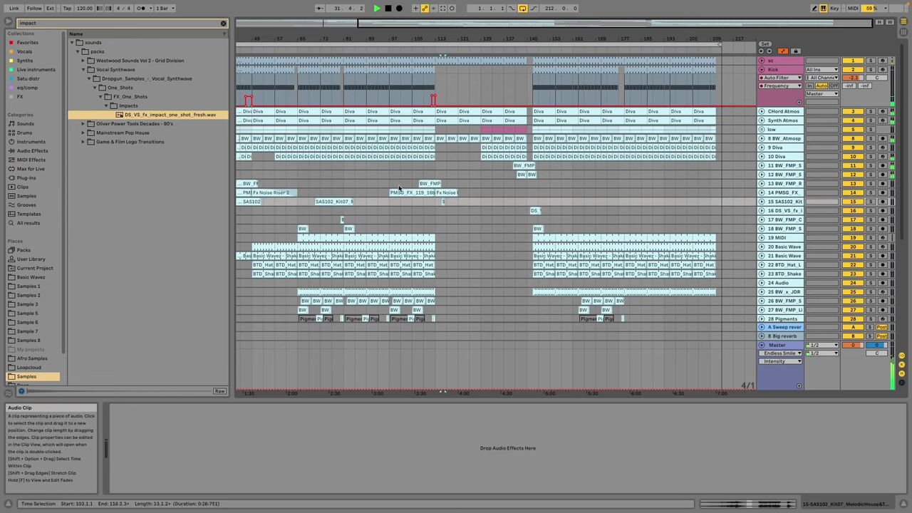
{"action": "left_click_drag", "start_coordinate": [399, 189], "coordinate": [556, 196]}
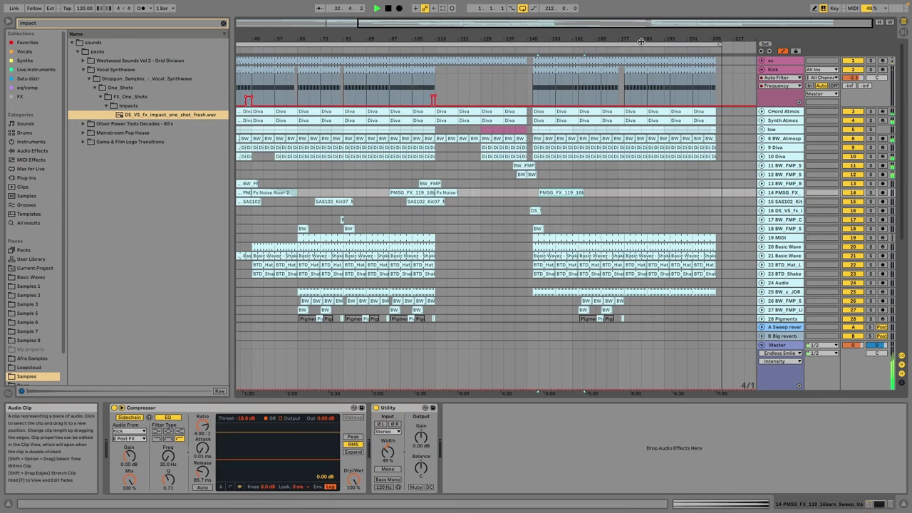
{"action": "left_click_drag", "start_coordinate": [534, 41], "coordinate": [535, 143]}
{"action": "left_click_drag", "start_coordinate": [586, 193], "coordinate": [565, 192]}
{"action": "key", "text": "r"}
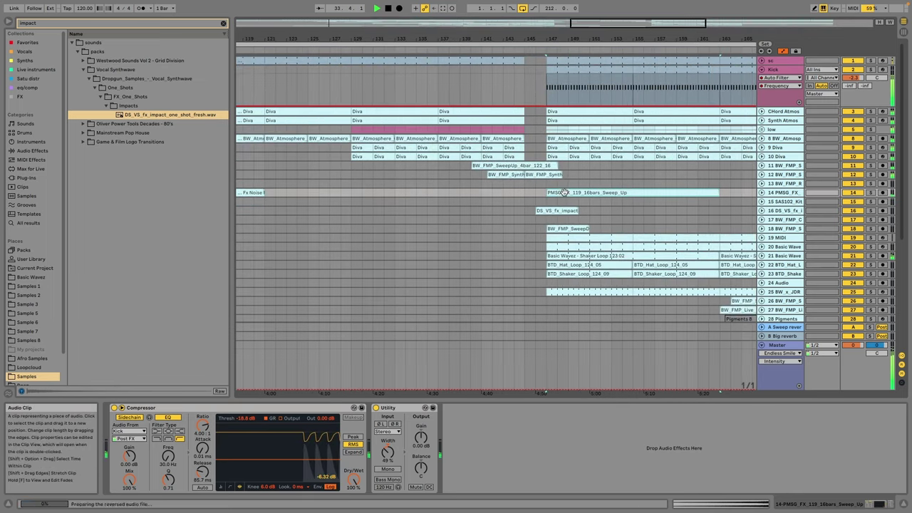
{"action": "left_click", "coordinate": [762, 193]}
{"action": "left_click_drag", "start_coordinate": [584, 40], "coordinate": [586, 7]}
{"action": "left_click", "coordinate": [762, 193]}
{"action": "scroll", "coordinate": [613, 194], "scroll_direction": "down", "scroll_amount": 6}
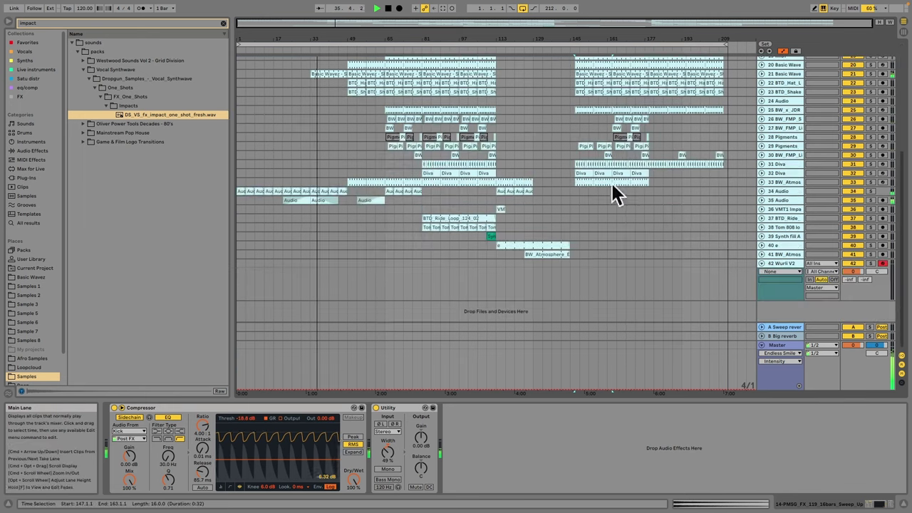
{"action": "key", "text": "super+s"}
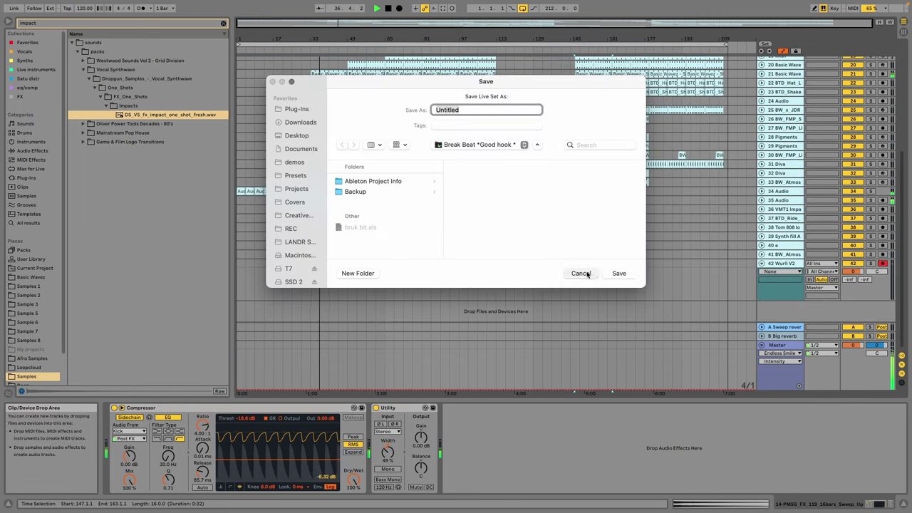
{"action": "left_click", "coordinate": [581, 274]}
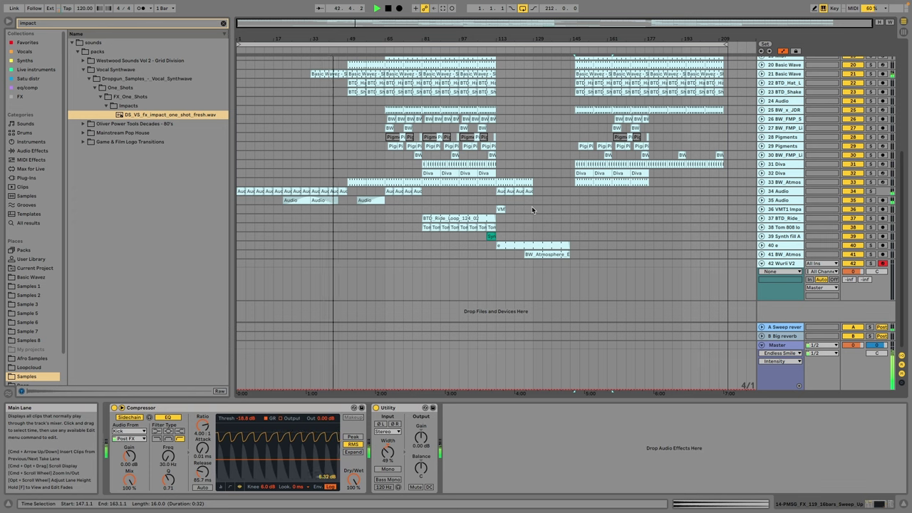
Step: Delete the empty audio track 24
{"action": "scroll", "coordinate": [505, 165], "scroll_direction": "up", "scroll_amount": 3}
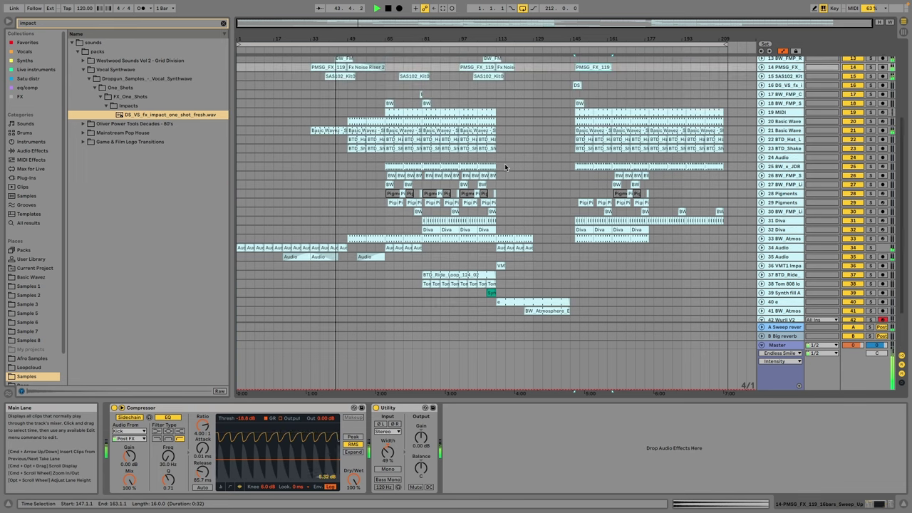
{"action": "left_click", "coordinate": [774, 158]}
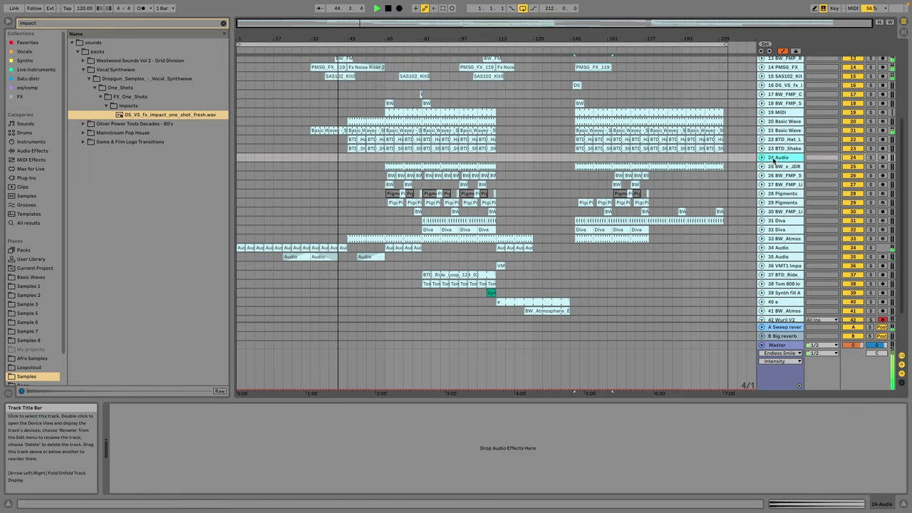
{"action": "key", "text": "Delete"}
{"action": "scroll", "coordinate": [624, 157], "scroll_direction": "up", "scroll_amount": 6}
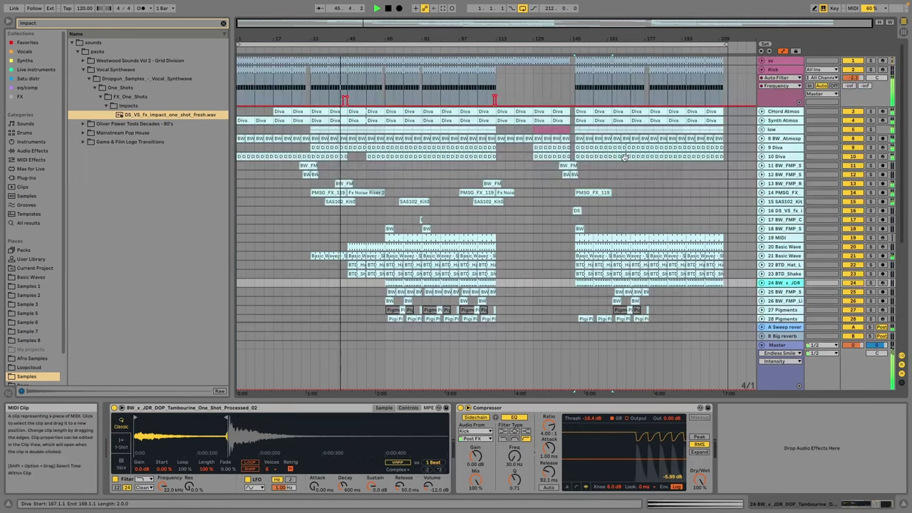
Step: Review the arrangement across all tracks and the Rerun v2 Mix automation on atmosphere track 32
{"action": "scroll", "coordinate": [517, 176], "scroll_direction": "down", "scroll_amount": 5}
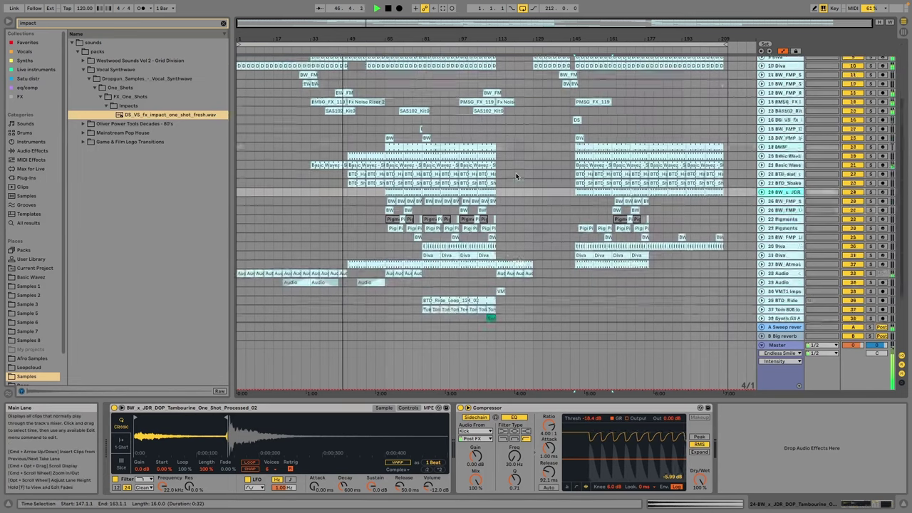
{"action": "scroll", "coordinate": [517, 176], "scroll_direction": "down", "scroll_amount": 5}
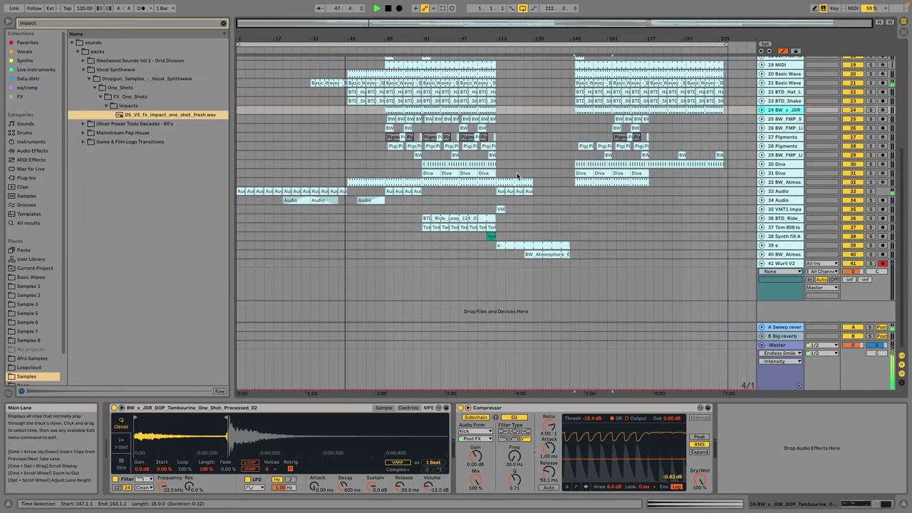
{"action": "scroll", "coordinate": [517, 176], "scroll_direction": "up", "scroll_amount": 7}
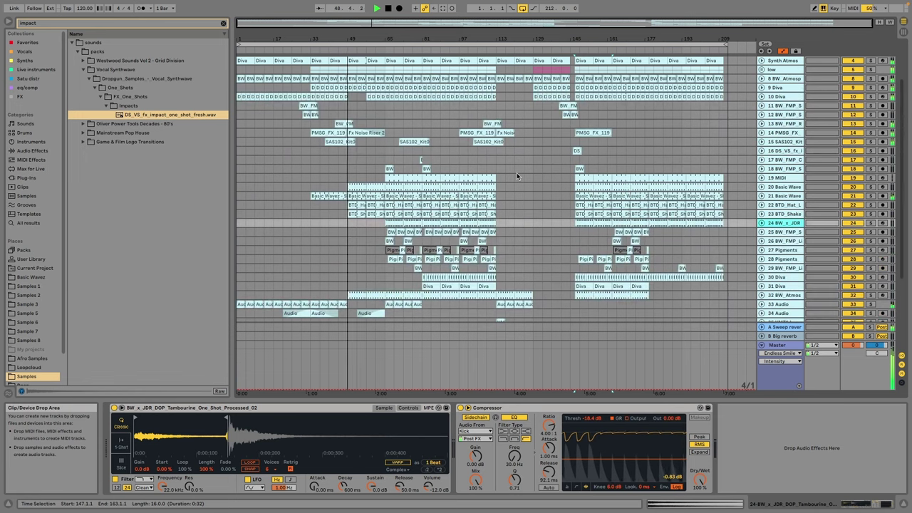
{"action": "scroll", "coordinate": [516, 173], "scroll_direction": "down", "scroll_amount": 7}
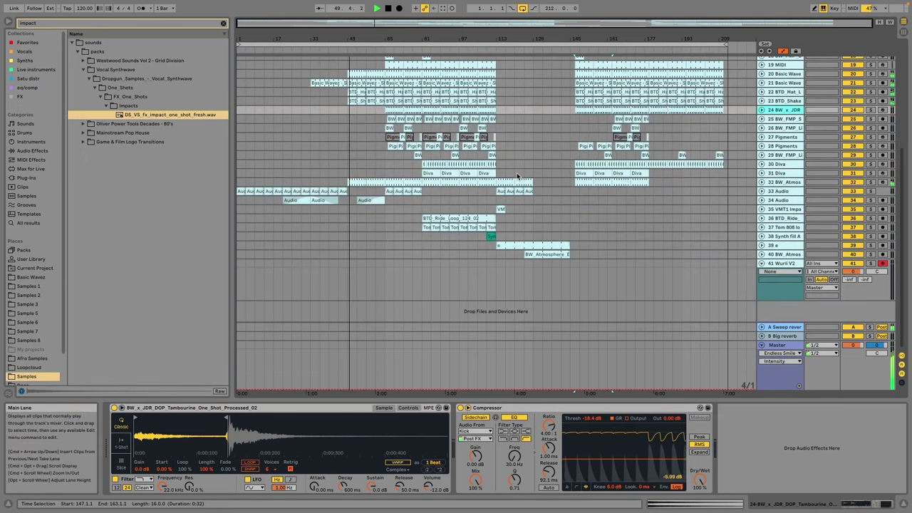
{"action": "left_click", "coordinate": [782, 182]}
{"action": "left_click", "coordinate": [761, 183]}
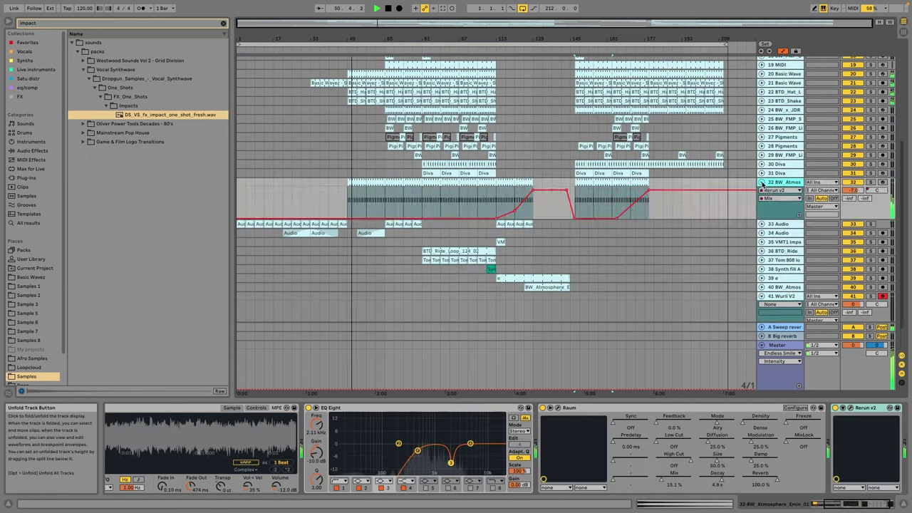
{"action": "left_click", "coordinate": [761, 183]}
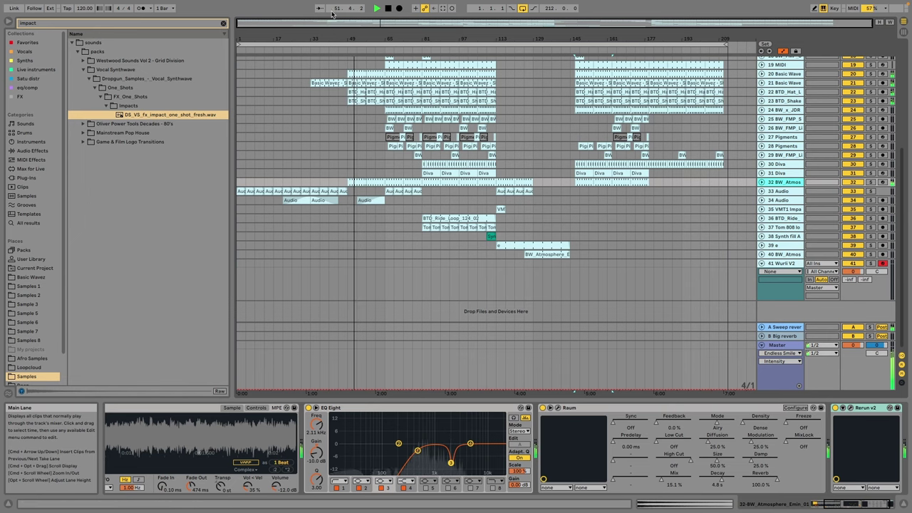
Step: Clear the browser search and reshape the Diva Frequency automation on track 9 into a rise leading up to bar 179
{"action": "left_click", "coordinate": [223, 23]}
{"action": "scroll", "coordinate": [585, 138], "scroll_direction": "up", "scroll_amount": 9}
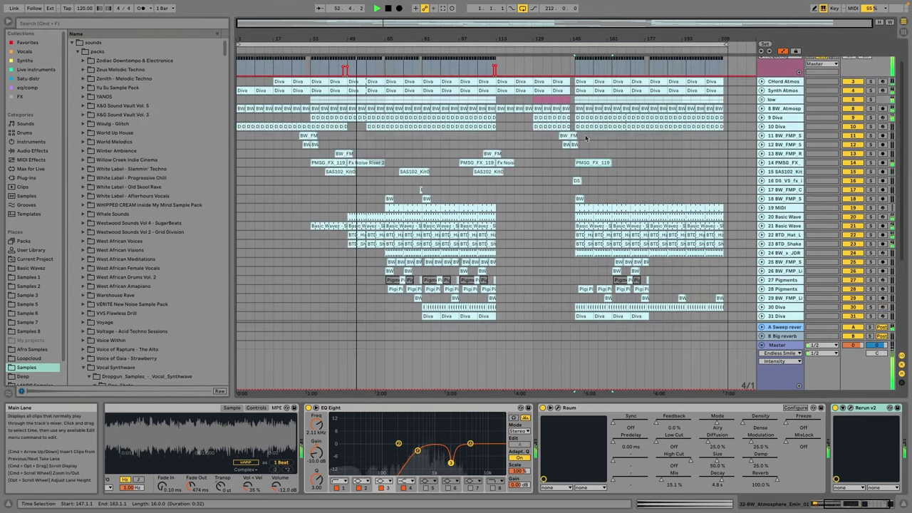
{"action": "scroll", "coordinate": [770, 132], "scroll_direction": "up", "scroll_amount": 3}
{"action": "left_click", "coordinate": [763, 147]}
{"action": "left_click", "coordinate": [762, 147]}
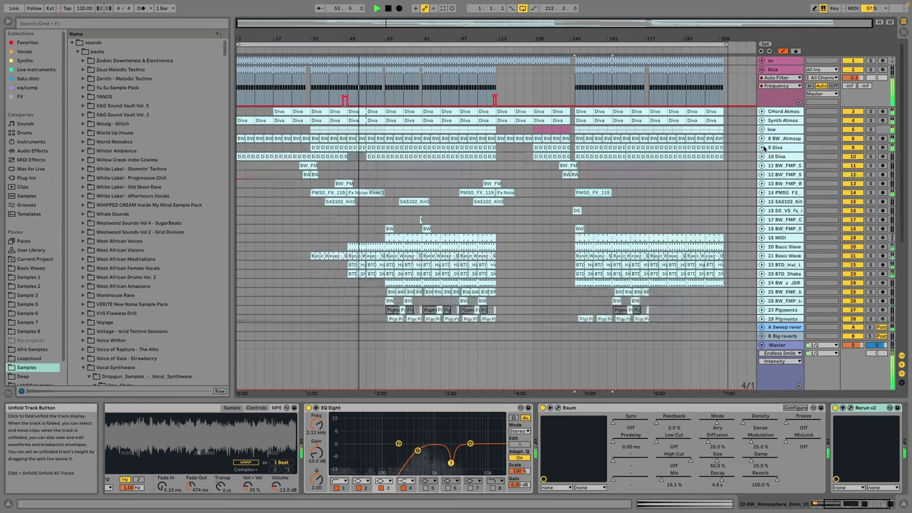
{"action": "left_click", "coordinate": [762, 148]}
{"action": "left_click", "coordinate": [623, 181]}
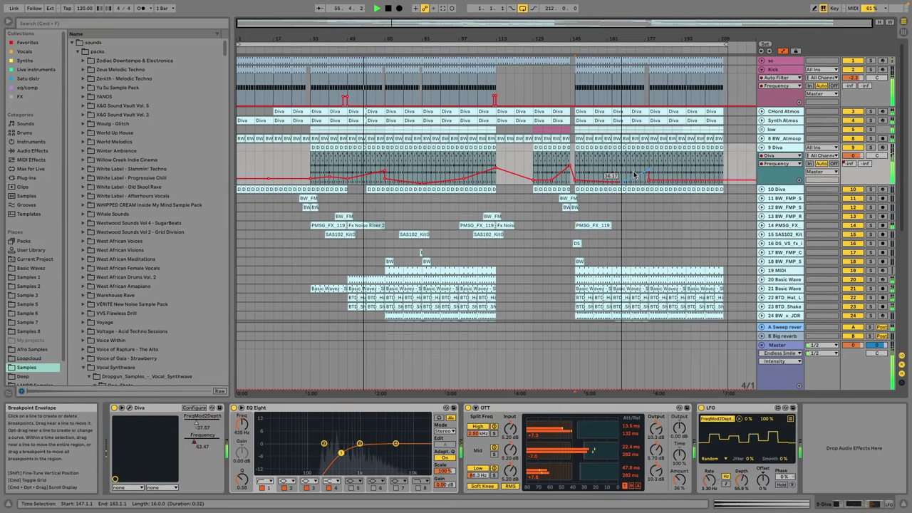
{"action": "left_click_drag", "start_coordinate": [634, 175], "coordinate": [634, 171]}
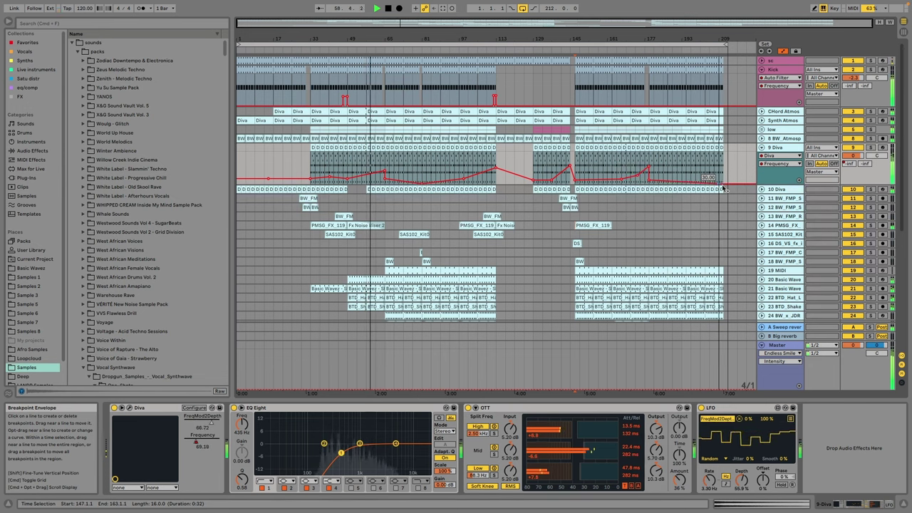
Step: Examine the atmosphere clips and devices on tracks 8 and 40 alongside the other tracks around the break
{"action": "left_click", "coordinate": [761, 138]}
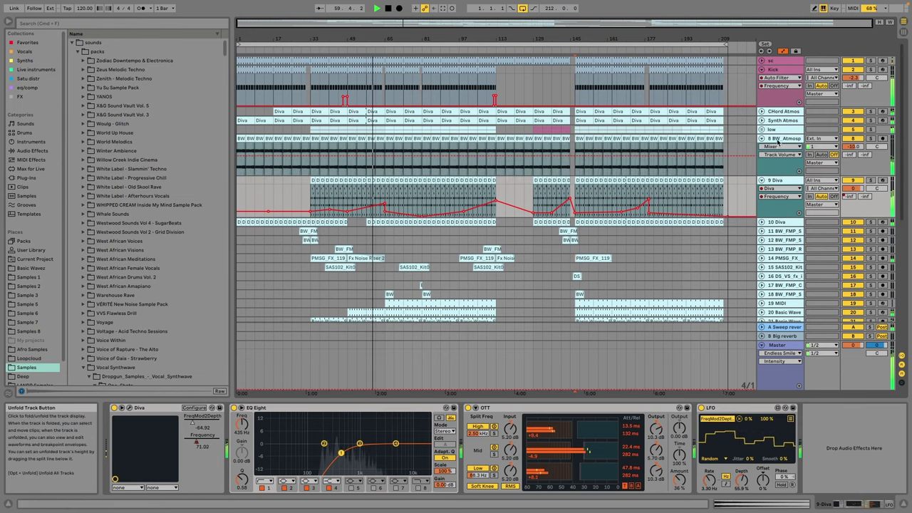
{"action": "left_click", "coordinate": [778, 141]}
{"action": "scroll", "coordinate": [506, 146], "scroll_direction": "down", "scroll_amount": 10}
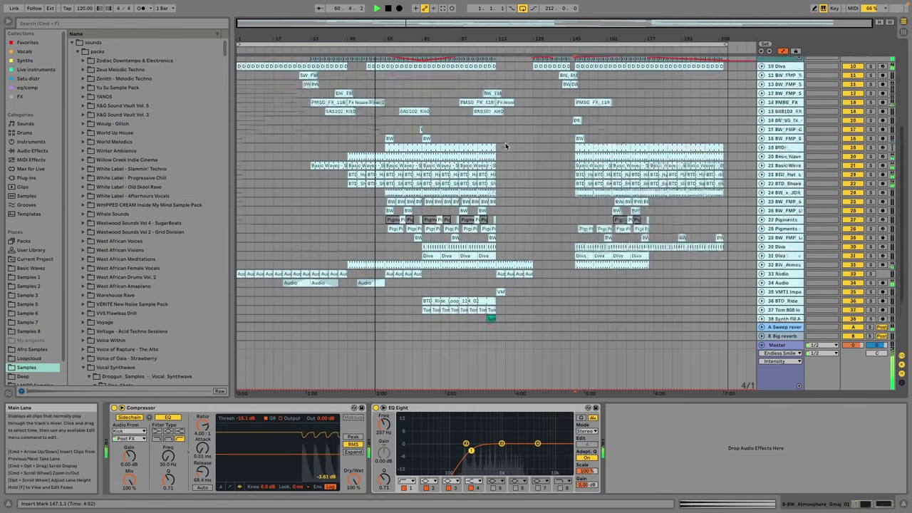
{"action": "scroll", "coordinate": [506, 146], "scroll_direction": "down", "scroll_amount": 3}
{"action": "scroll", "coordinate": [499, 137], "scroll_direction": "up", "scroll_amount": 8}
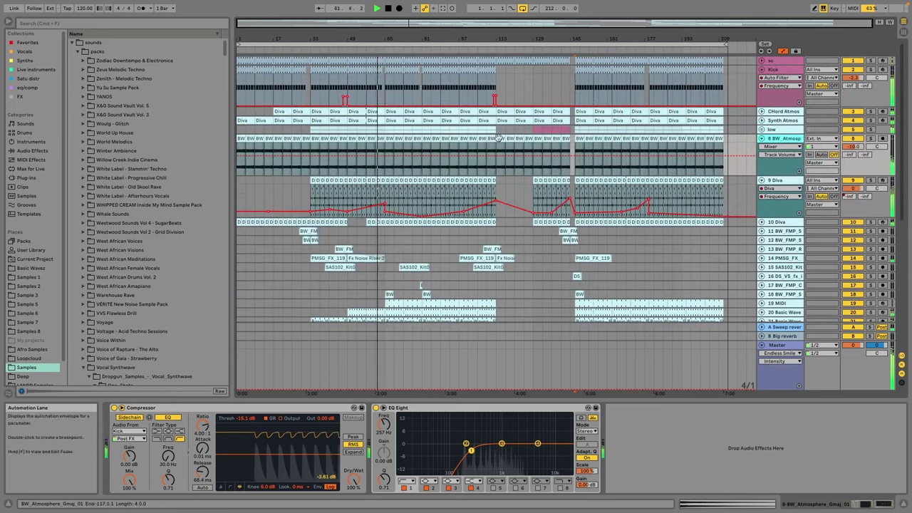
{"action": "left_click", "coordinate": [499, 138]}
{"action": "scroll", "coordinate": [499, 137], "scroll_direction": "down", "scroll_amount": 5}
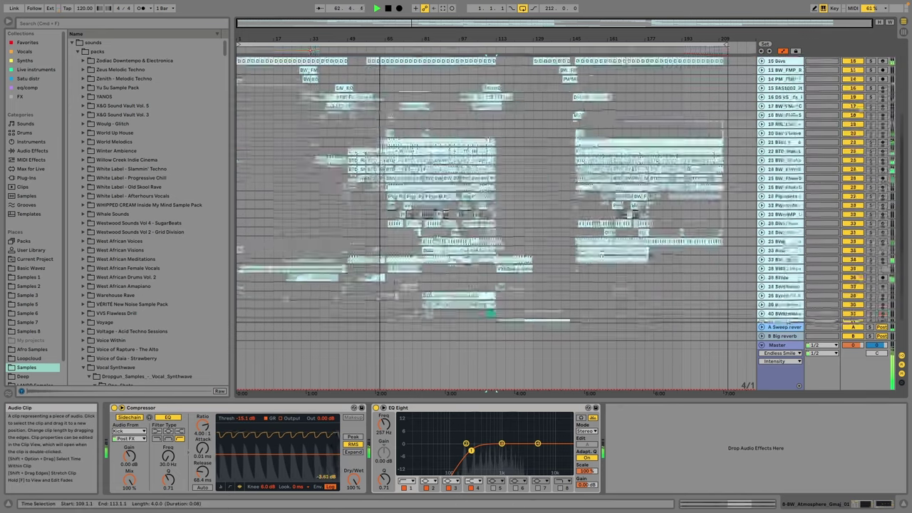
{"action": "scroll", "coordinate": [496, 188], "scroll_direction": "down", "scroll_amount": 2}
{"action": "left_click", "coordinate": [548, 302]}
{"action": "scroll", "coordinate": [595, 286], "scroll_direction": "down", "scroll_amount": 3}
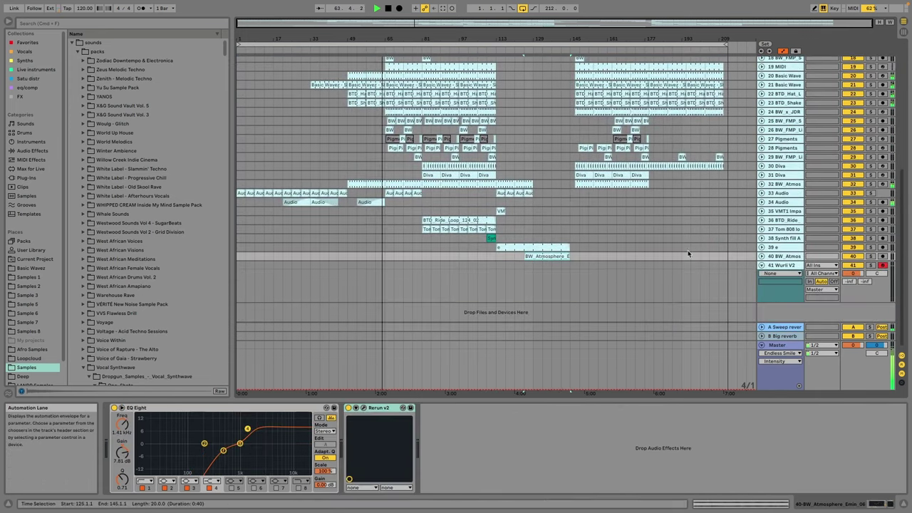
{"action": "scroll", "coordinate": [585, 211], "scroll_direction": "up", "scroll_amount": 2}
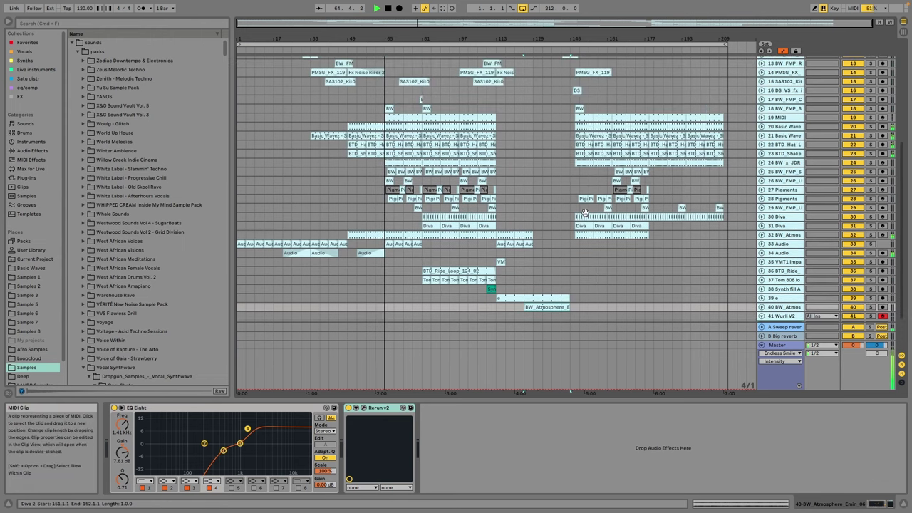
Step: Raise the A-Sweep reverb send automation on audio track 34 from bar 65 onward to about -2.4 dB
{"action": "scroll", "coordinate": [581, 199], "scroll_direction": "up", "scroll_amount": 1}
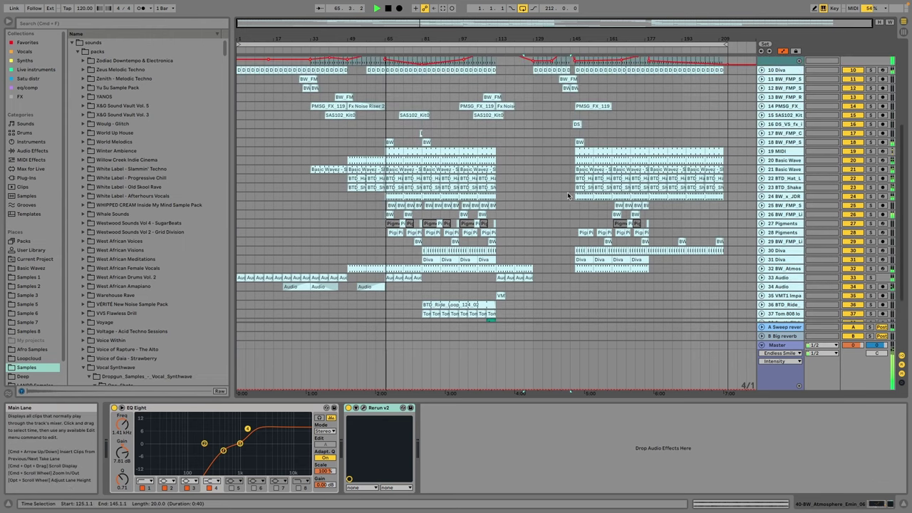
{"action": "left_click", "coordinate": [577, 141]}
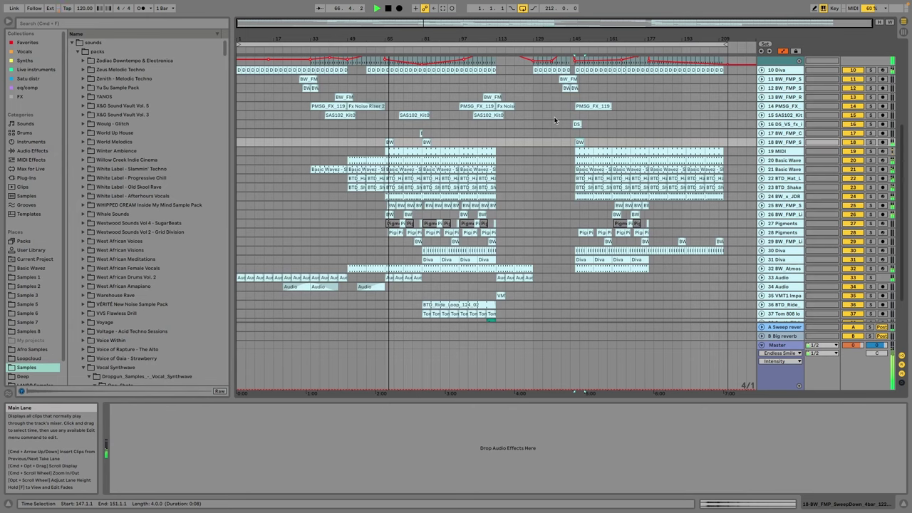
{"action": "left_click", "coordinate": [425, 141]}
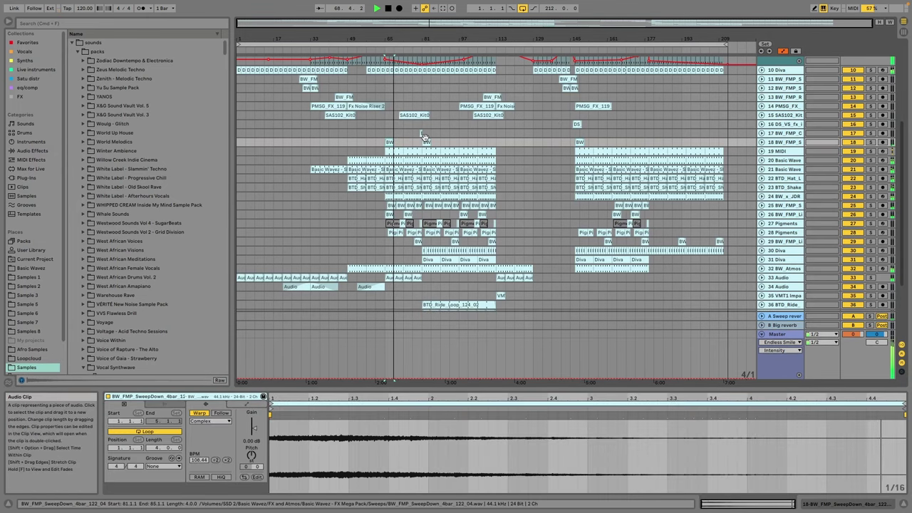
{"action": "scroll", "coordinate": [424, 136], "scroll_direction": "down", "scroll_amount": 3}
{"action": "left_click", "coordinate": [762, 250]}
{"action": "left_click", "coordinate": [781, 251]}
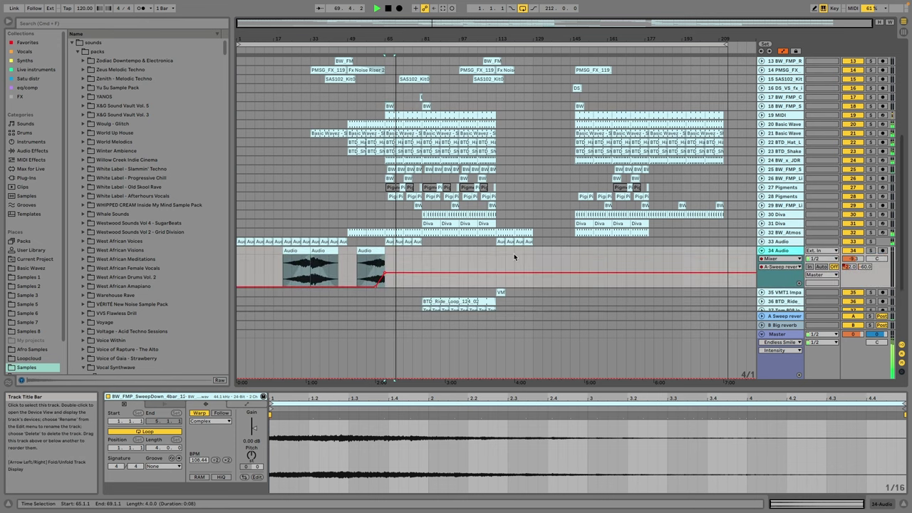
{"action": "left_click_drag", "start_coordinate": [384, 275], "coordinate": [385, 258]}
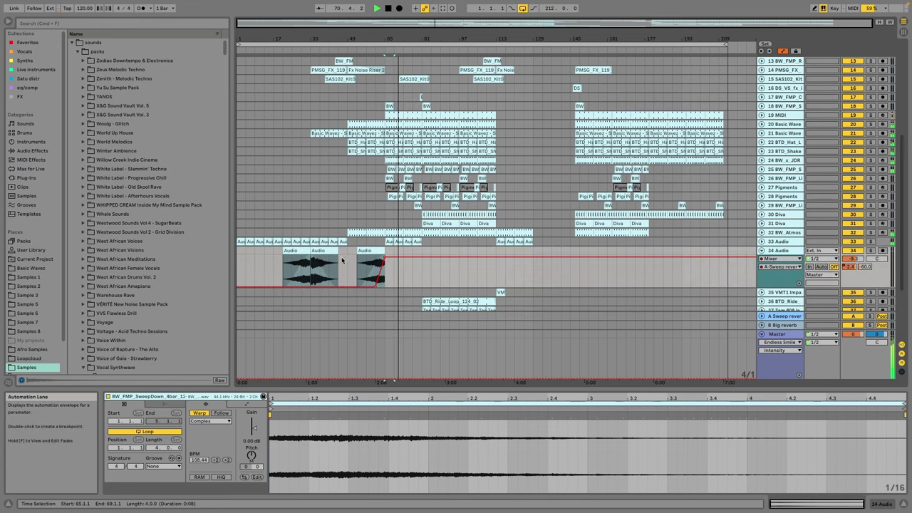
Step: Copy the first two adjoining sweep clips on audio track 34 into the section after the break, starting at bar 167
{"action": "left_click", "coordinate": [293, 253]}
{"action": "left_click_drag", "start_coordinate": [293, 253], "coordinate": [636, 252]}
{"action": "left_click_drag", "start_coordinate": [752, 25], "coordinate": [753, 86]}
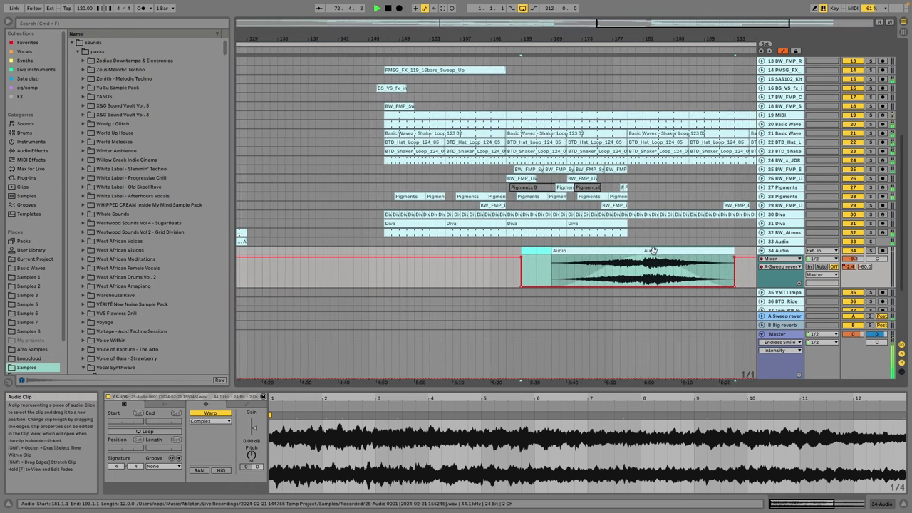
{"action": "mouse_move", "coordinate": [652, 250]}
{"action": "left_mouse_down"}
{"action": "mouse_move", "coordinate": [635, 259]}
{"action": "mouse_move", "coordinate": [637, 251]}
{"action": "left_mouse_up"}
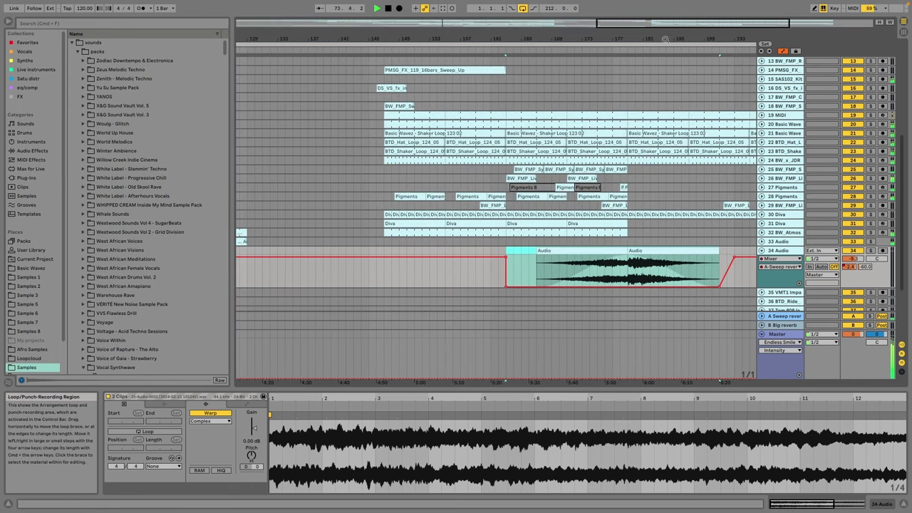
Step: Thin Pigments track 27 by deleting its clips between bars 163 and 181 and several clips between bars 86 and 108
{"action": "left_click_drag", "start_coordinate": [656, 23], "coordinate": [632, 2]}
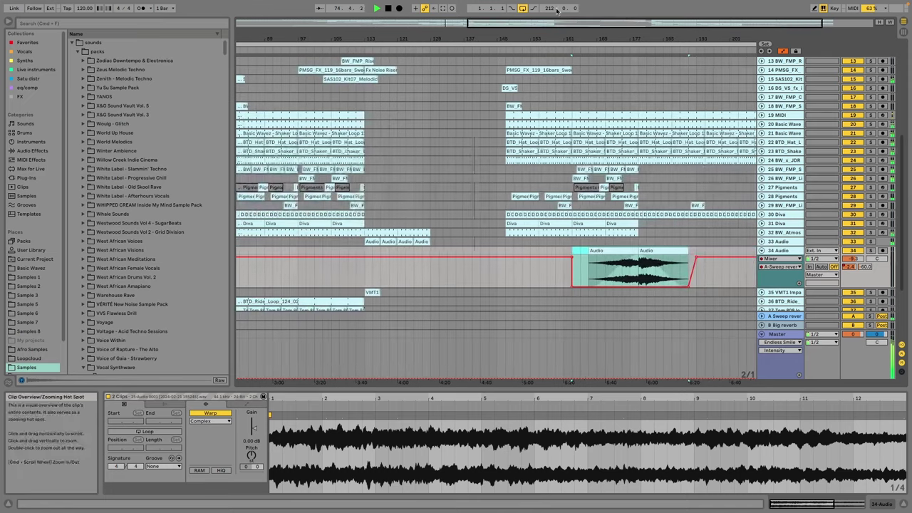
{"action": "left_click_drag", "start_coordinate": [647, 192], "coordinate": [570, 190]}
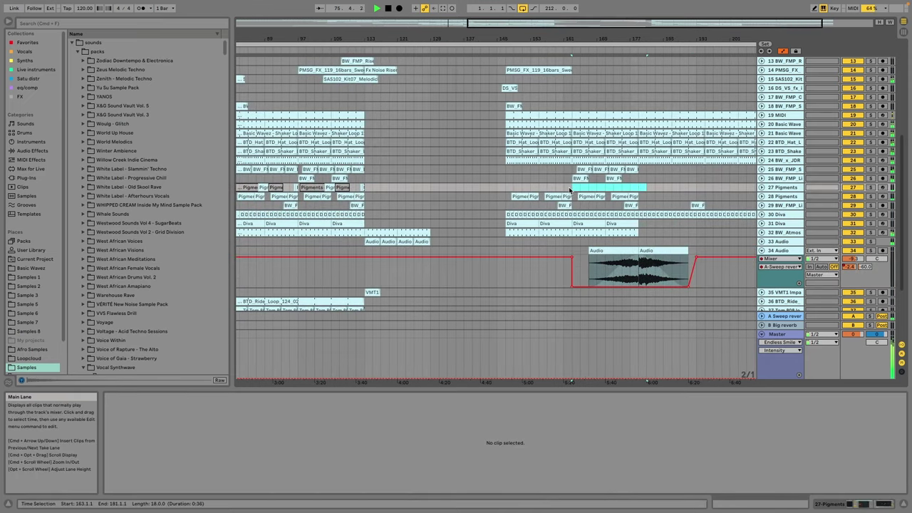
{"action": "left_click_drag", "start_coordinate": [599, 30], "coordinate": [613, 70]}
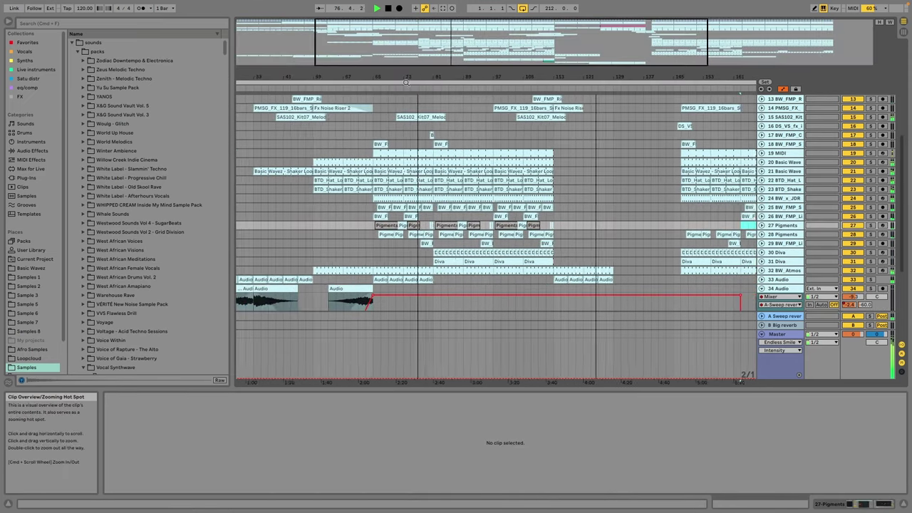
{"action": "left_click_drag", "start_coordinate": [487, 226], "coordinate": [456, 225]}
{"action": "left_click_drag", "start_coordinate": [539, 226], "coordinate": [516, 225]}
{"action": "key", "text": "Delete"}
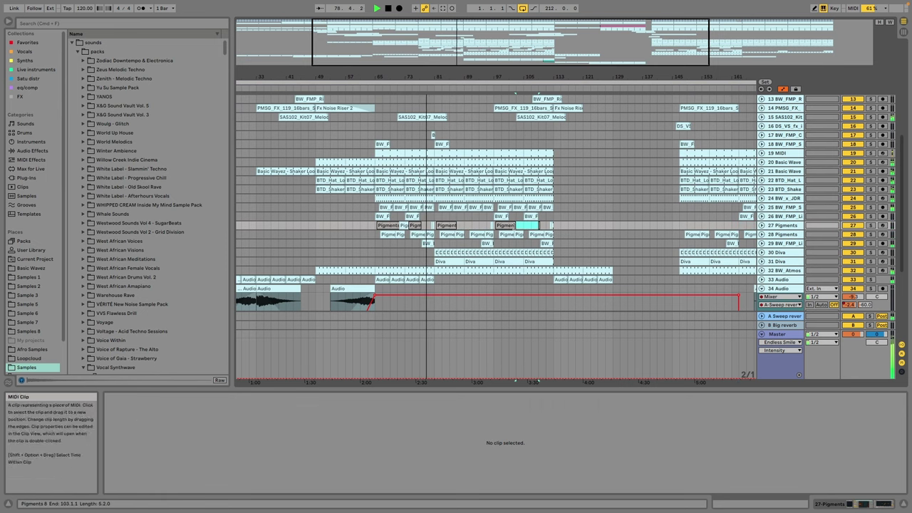
{"action": "left_click", "coordinate": [505, 225]}
{"action": "key", "text": "Delete"}
{"action": "left_click", "coordinate": [539, 227]}
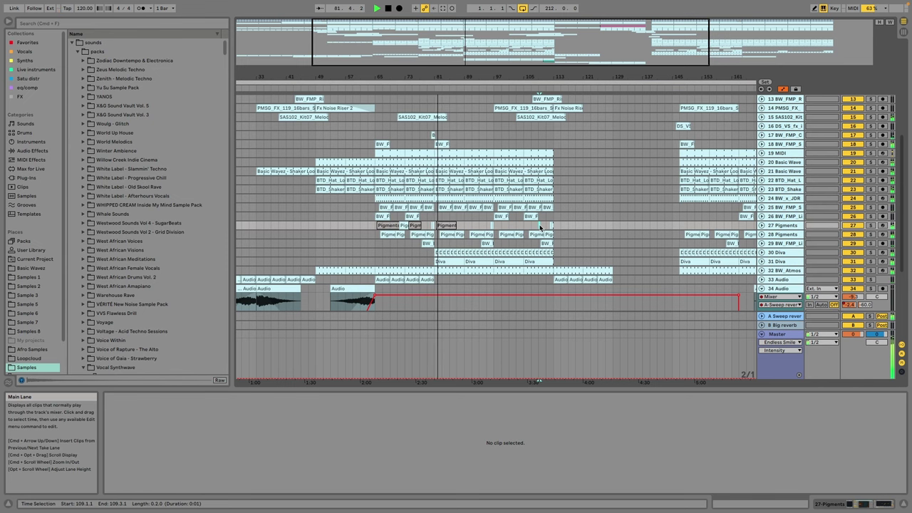
Step: Collapse audio track 34 and open the Wurli V2 instrument on track 41
{"action": "scroll", "coordinate": [540, 226], "scroll_direction": "down", "scroll_amount": 5}
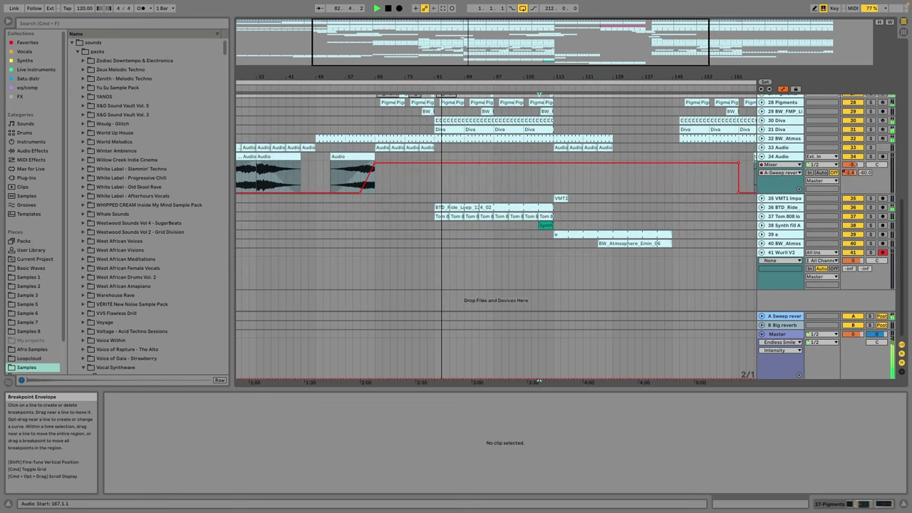
{"action": "left_click", "coordinate": [762, 156]}
{"action": "left_click", "coordinate": [779, 210]}
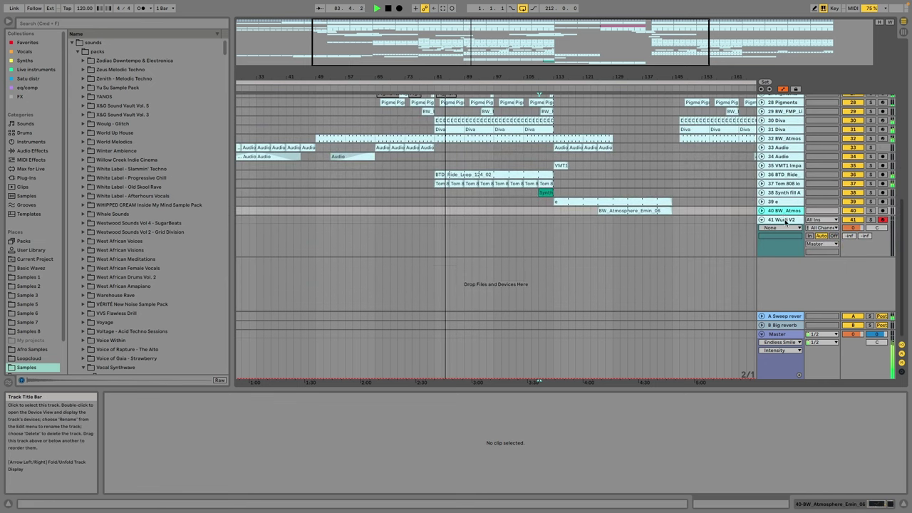
{"action": "left_click", "coordinate": [787, 220]}
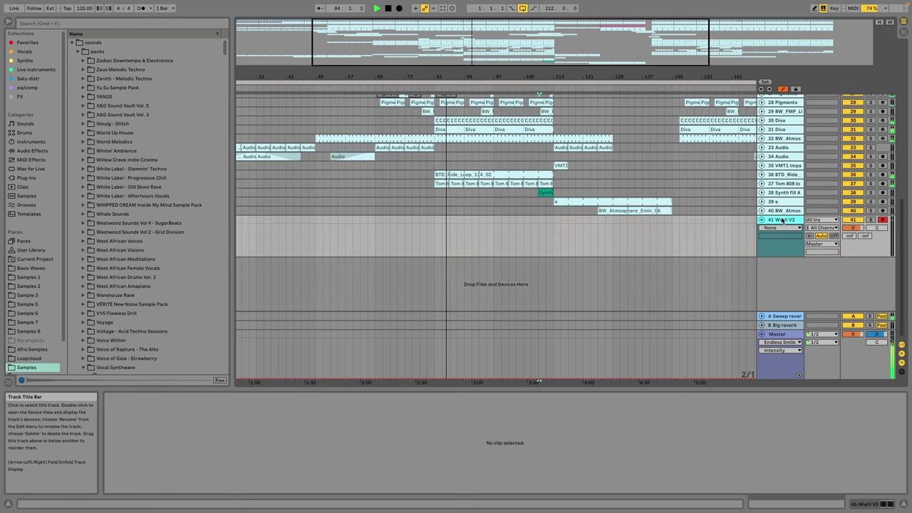
{"action": "left_click", "coordinate": [876, 506]}
{"action": "left_click", "coordinate": [132, 410]}
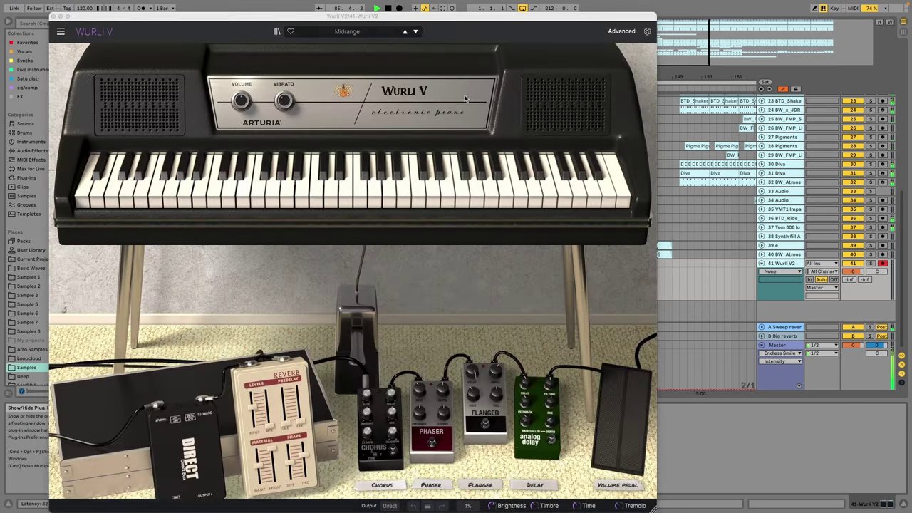
Step: Audition the Wurli V presets Bear Band, Boeles Favorite and Brite, checking Brite with track 41 soloed, and close the instrument window
{"action": "left_click", "coordinate": [347, 31]}
{"action": "mouse_move", "coordinate": [345, 79]}
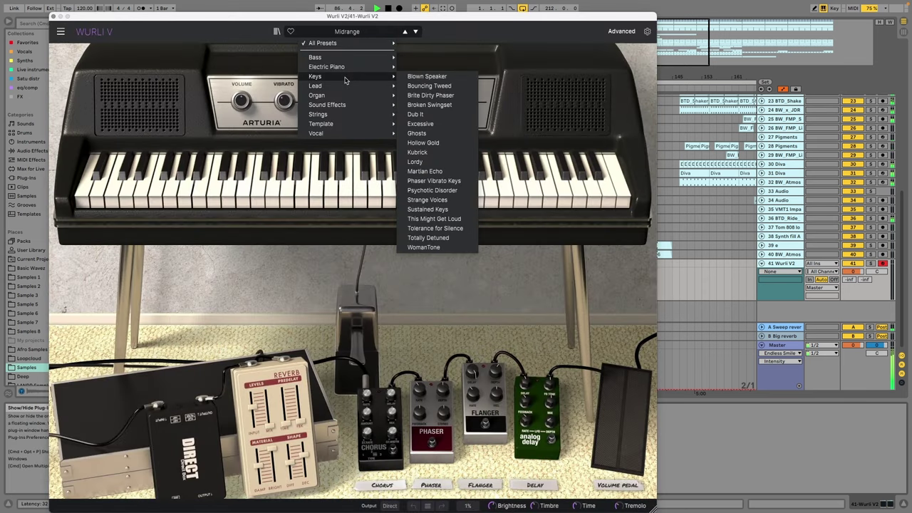
{"action": "left_click", "coordinate": [464, 154]}
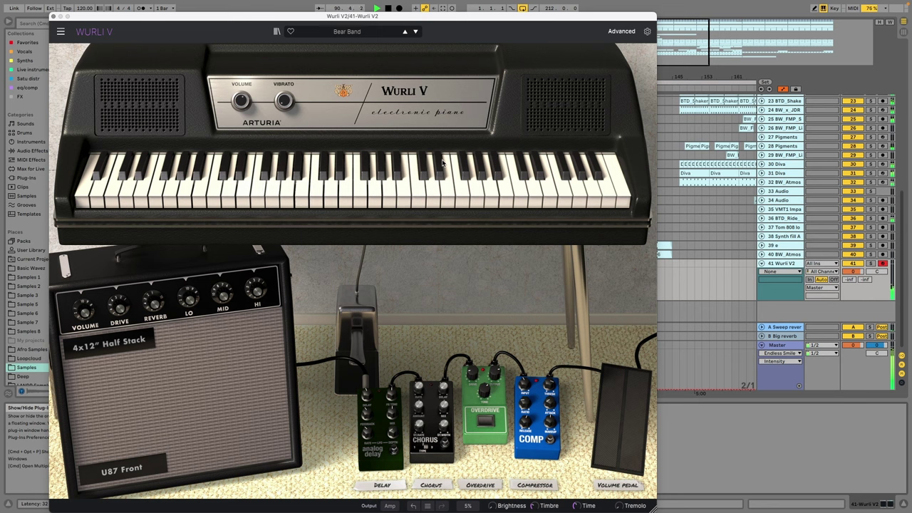
{"action": "left_click", "coordinate": [416, 32]}
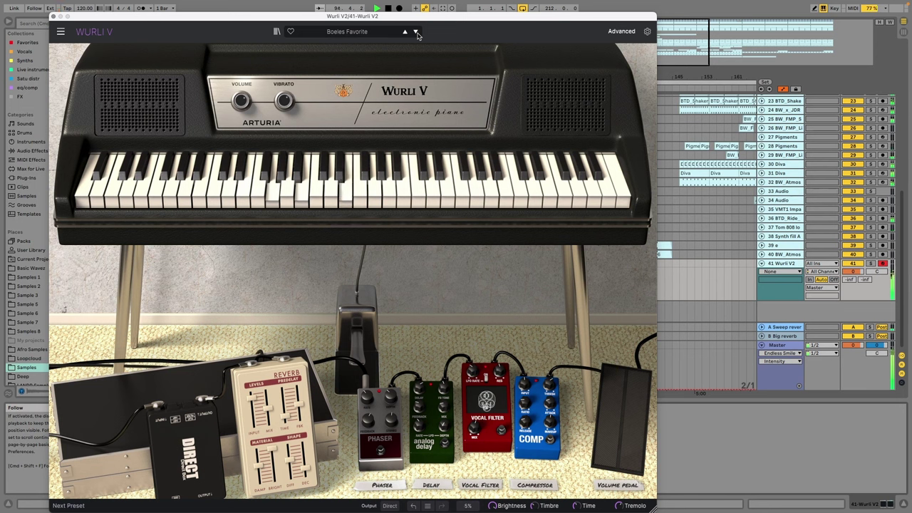
{"action": "left_click", "coordinate": [417, 32]}
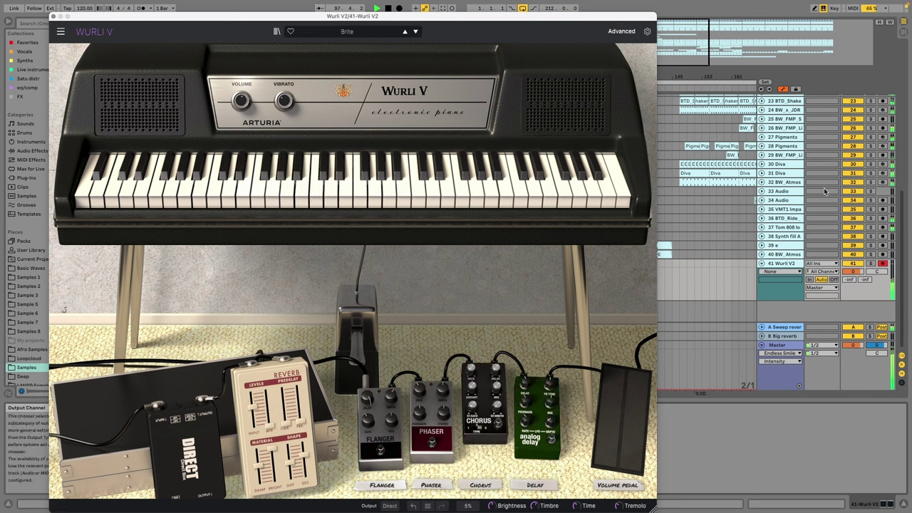
{"action": "left_click", "coordinate": [871, 264]}
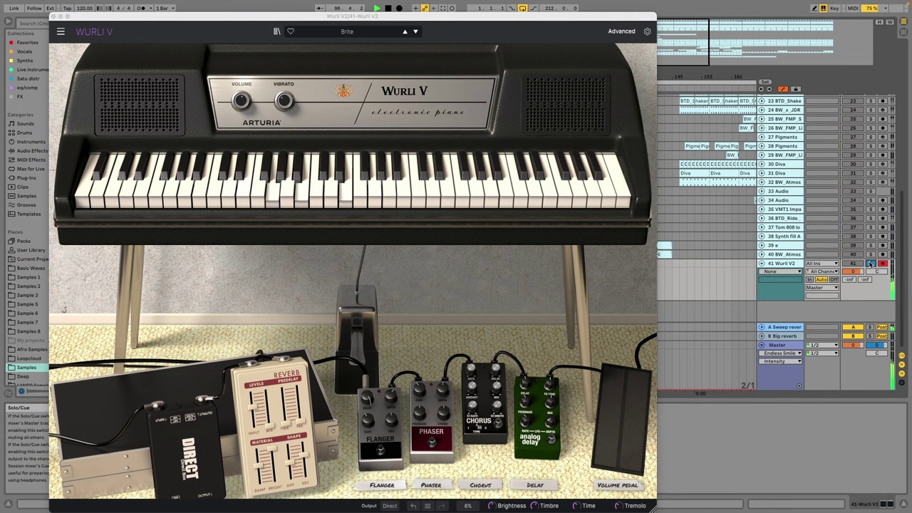
{"action": "left_click", "coordinate": [870, 264]}
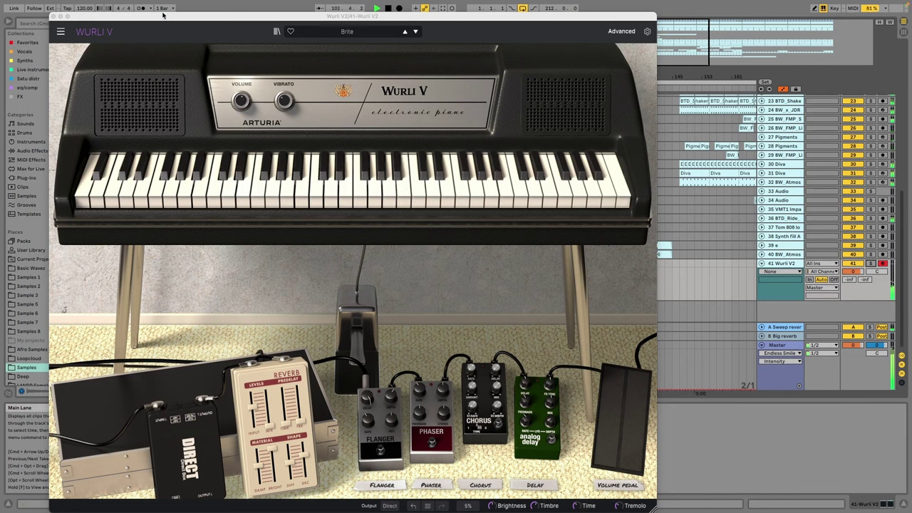
{"action": "left_click", "coordinate": [55, 16]}
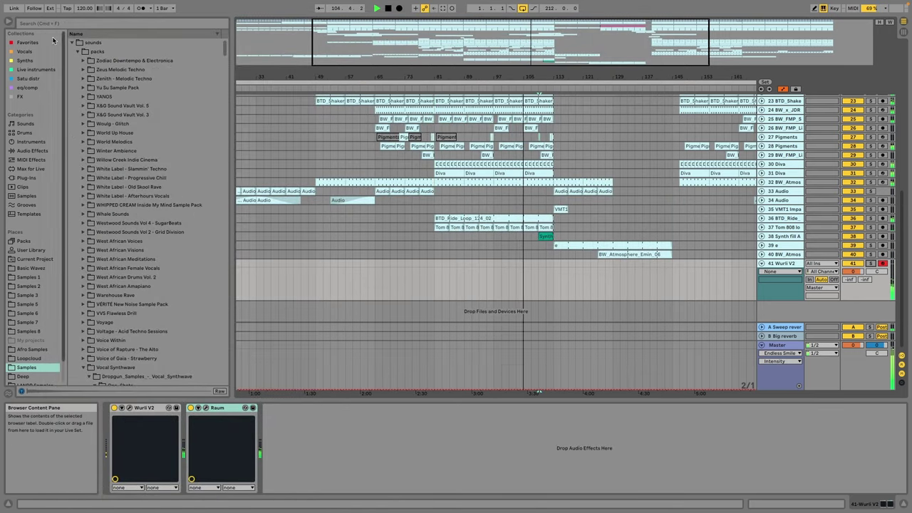
Step: Insert a Saturator between Wurli V2 and Raum on track 41 with its drive at 22.9 dB
{"action": "left_click", "coordinate": [27, 78]}
{"action": "left_click", "coordinate": [96, 60]}
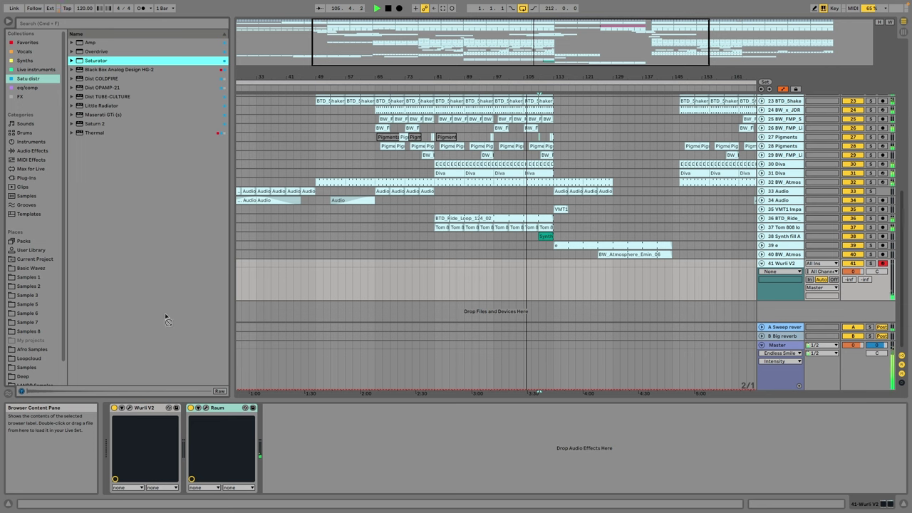
{"action": "left_click_drag", "start_coordinate": [167, 320], "coordinate": [206, 423]}
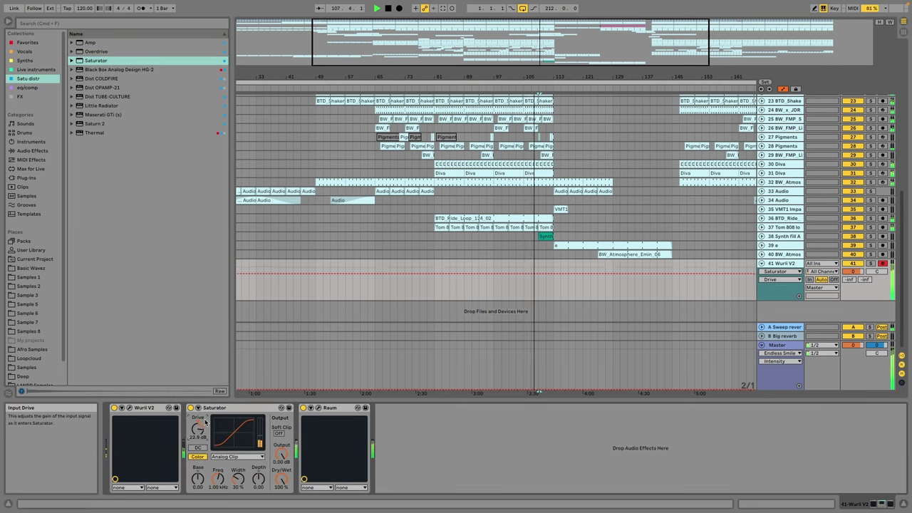
Step: Switch Wurli V2 to the Buzzy preset after trying the one following it, and add EQ Eight after Raum on track 41
{"action": "left_click", "coordinate": [132, 408]}
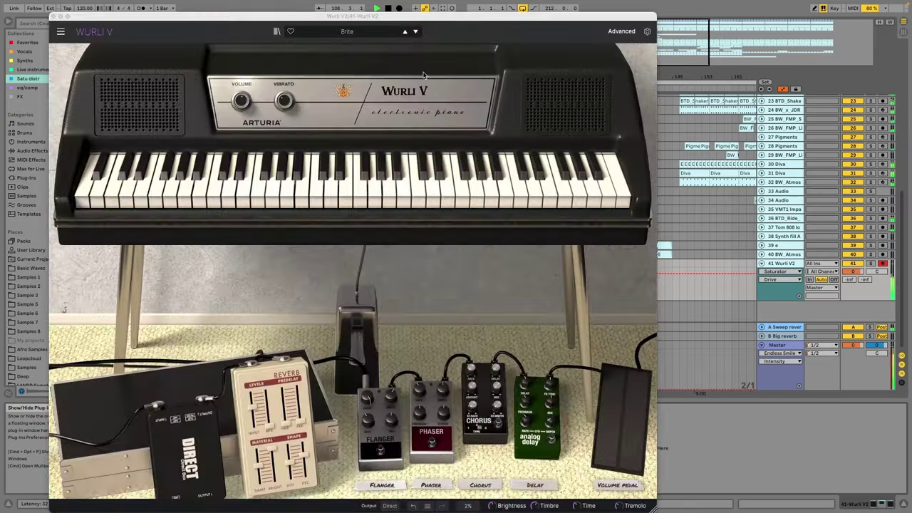
{"action": "left_click", "coordinate": [417, 32]}
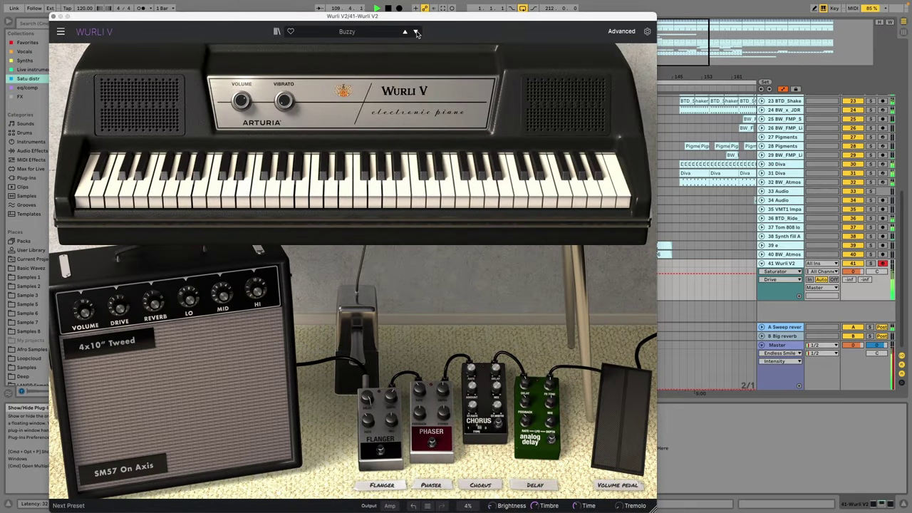
{"action": "left_click", "coordinate": [417, 32]}
{"action": "left_click", "coordinate": [404, 33]}
{"action": "left_click", "coordinate": [52, 16]}
{"action": "left_click", "coordinate": [27, 88]}
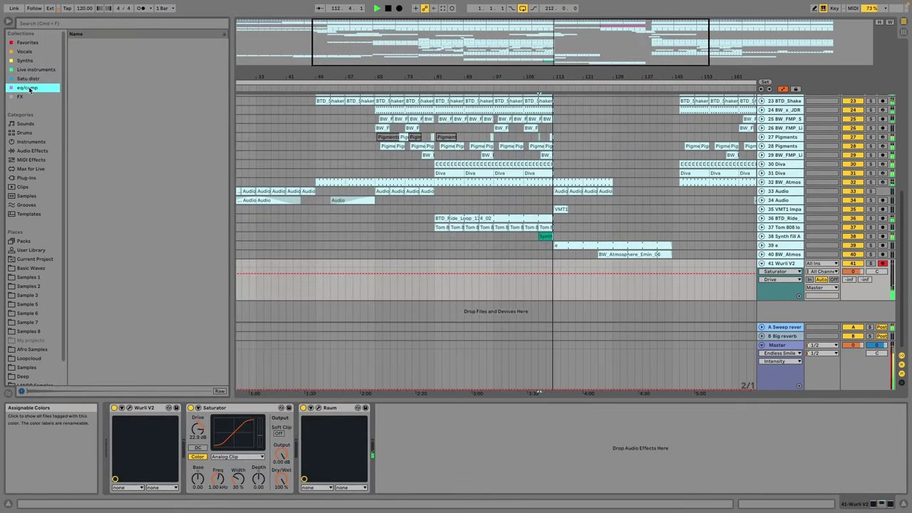
{"action": "double_click", "coordinate": [91, 52]}
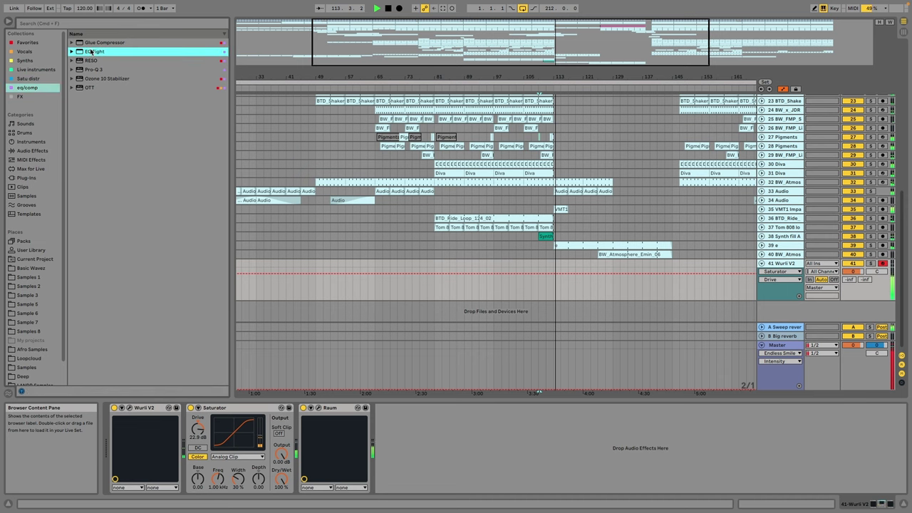
Step: Record a Wurli V2 MIDI take up to bar 129 and place a copy of its last eight bars at bar 113
{"action": "left_click", "coordinate": [400, 8]}
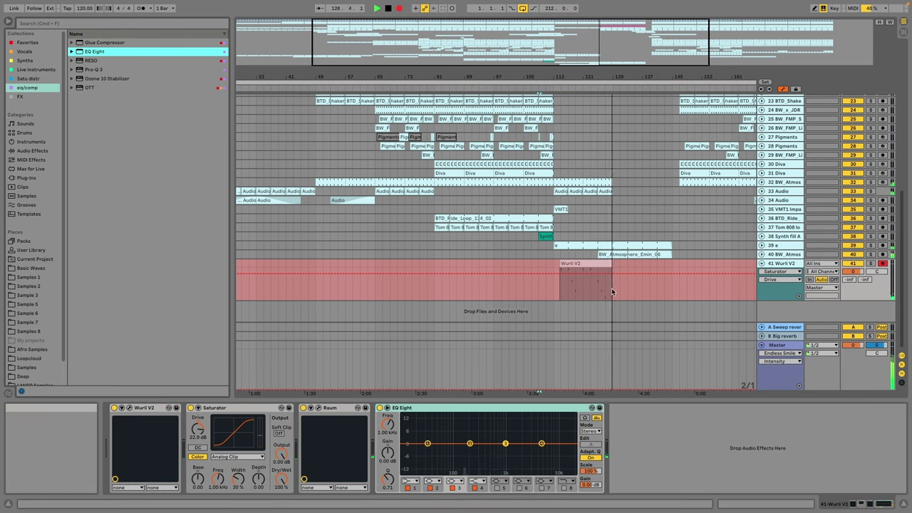
{"action": "key", "text": "space"}
{"action": "left_click_drag", "start_coordinate": [591, 263], "coordinate": [563, 264]}
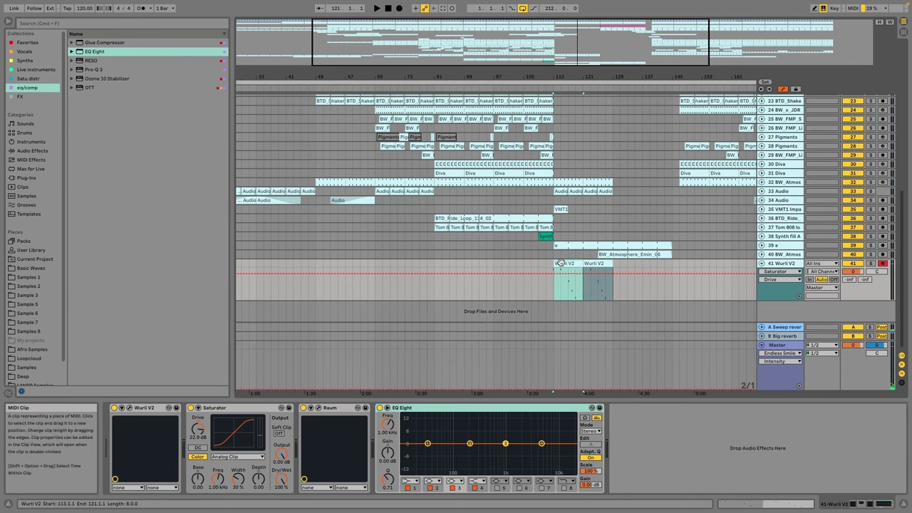
Step: Shift the notes of the Wurli V2 clip at bar 113 onto clip bars 12, 13 and 14 and play the clip back
{"action": "double_click", "coordinate": [561, 275]}
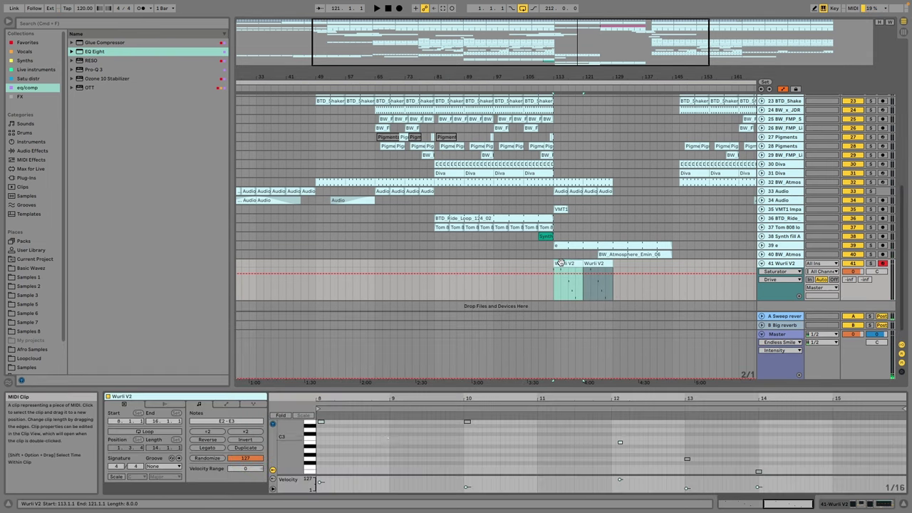
{"action": "left_click", "coordinate": [321, 421]}
{"action": "left_click", "coordinate": [467, 422]}
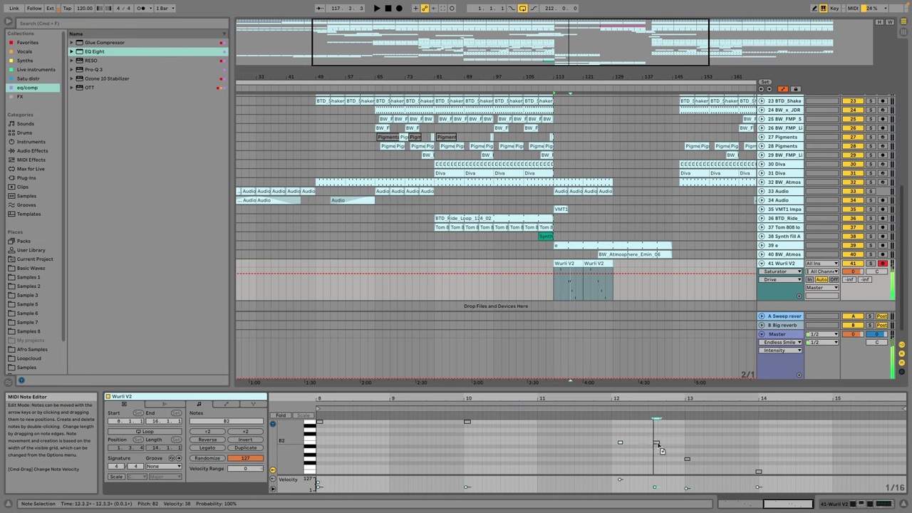
{"action": "left_click", "coordinate": [620, 443]}
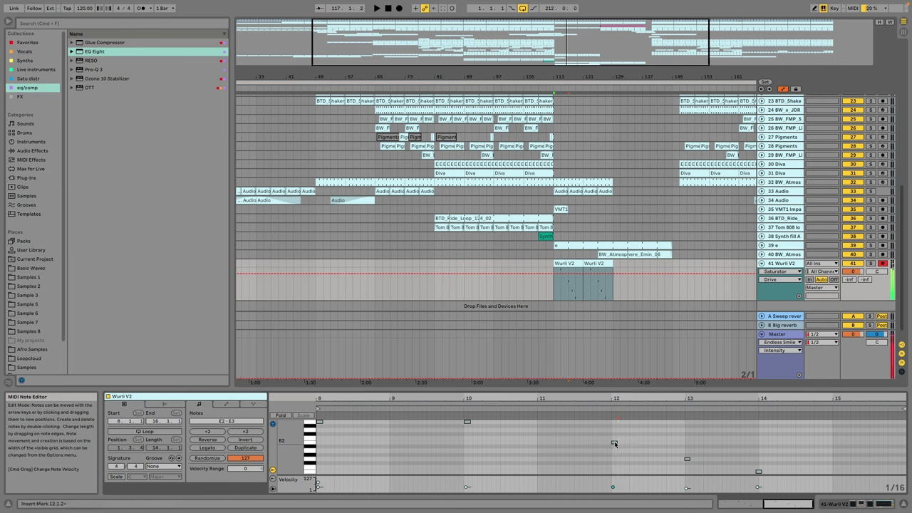
{"action": "left_click_drag", "start_coordinate": [615, 444], "coordinate": [658, 454]}
{"action": "double_click", "coordinate": [755, 470]}
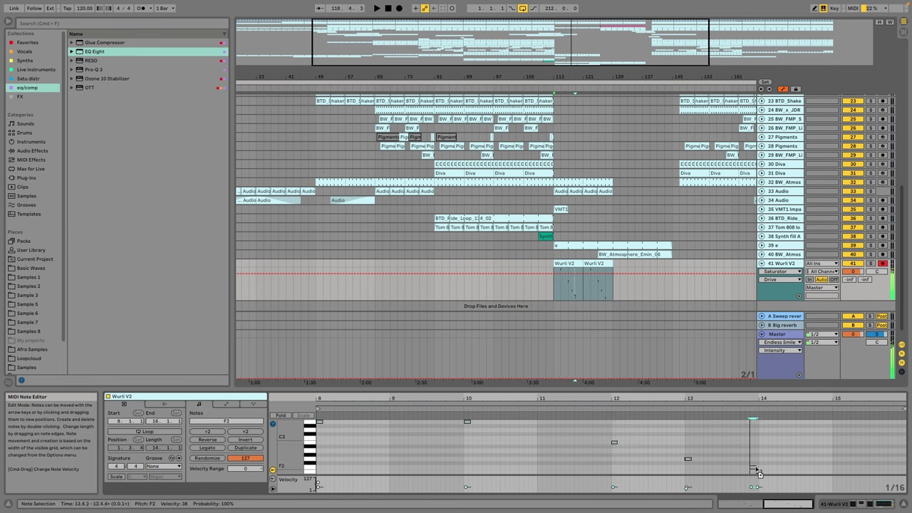
{"action": "left_click", "coordinate": [680, 461]}
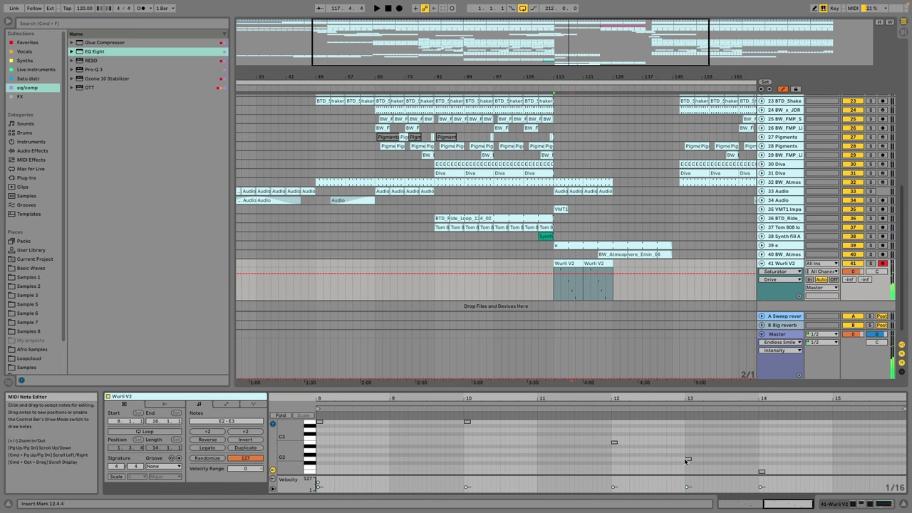
{"action": "key", "text": "space"}
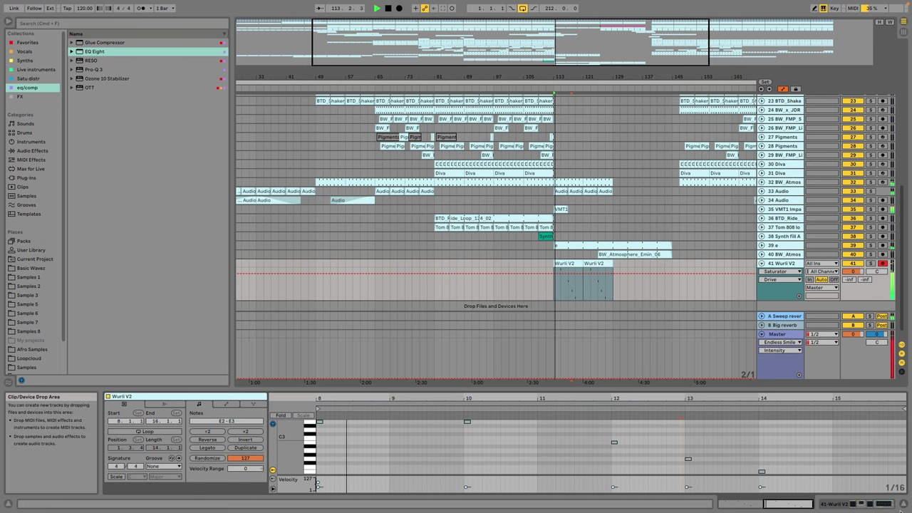
{"action": "left_click", "coordinate": [570, 264]}
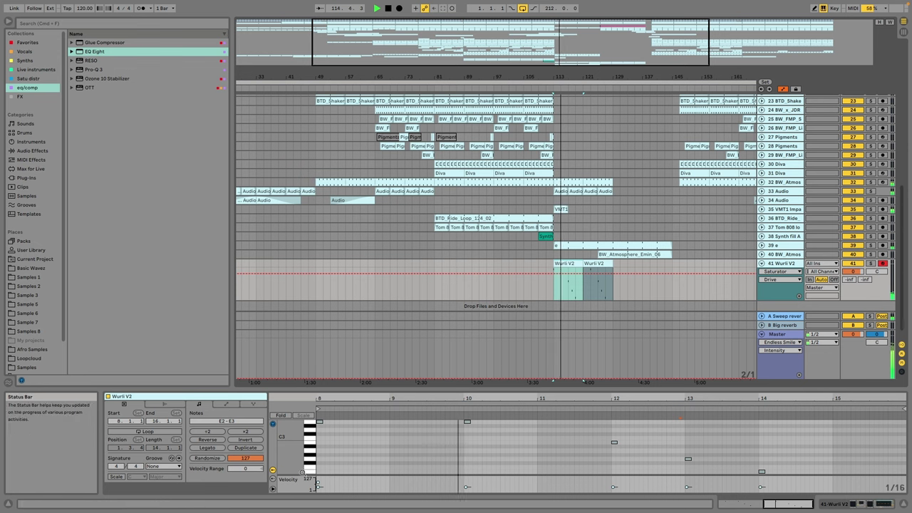
{"action": "left_click", "coordinate": [318, 484]}
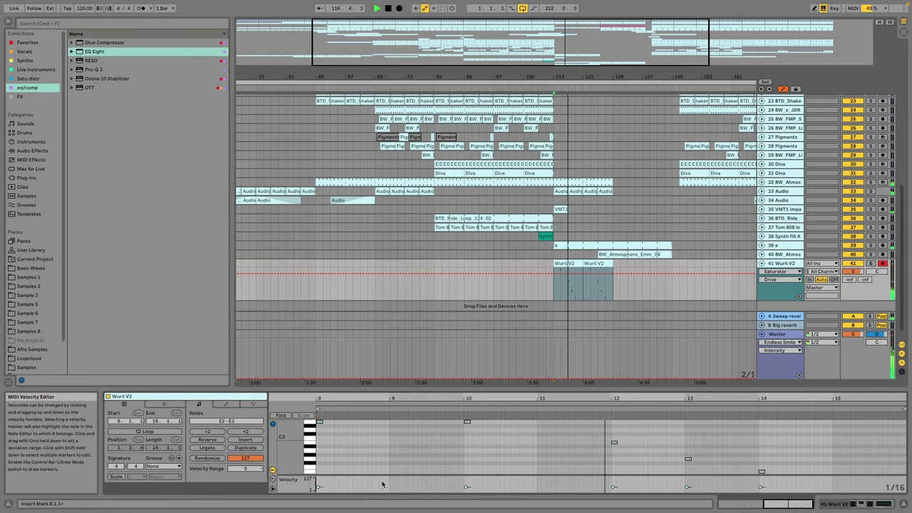
Step: Set track 41's Saturator drive to 14.3 dB and make EQ Eight's first band a low cut at about 441 Hz
{"action": "left_click", "coordinate": [835, 504]}
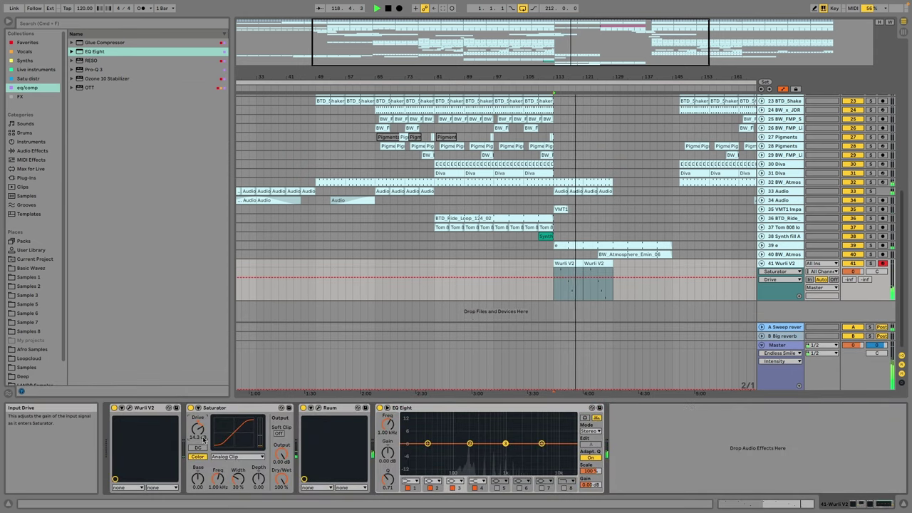
{"action": "left_click", "coordinate": [415, 483]}
{"action": "left_click", "coordinate": [409, 432]}
{"action": "left_click_drag", "start_coordinate": [427, 450], "coordinate": [487, 450]}
Step: Audition Raum reverb presets on track 41 during playback, including Dark Sister, Foreign Voice, Fuzzy Tissue and Ghostly Resonance
{"action": "left_click", "coordinate": [322, 407]}
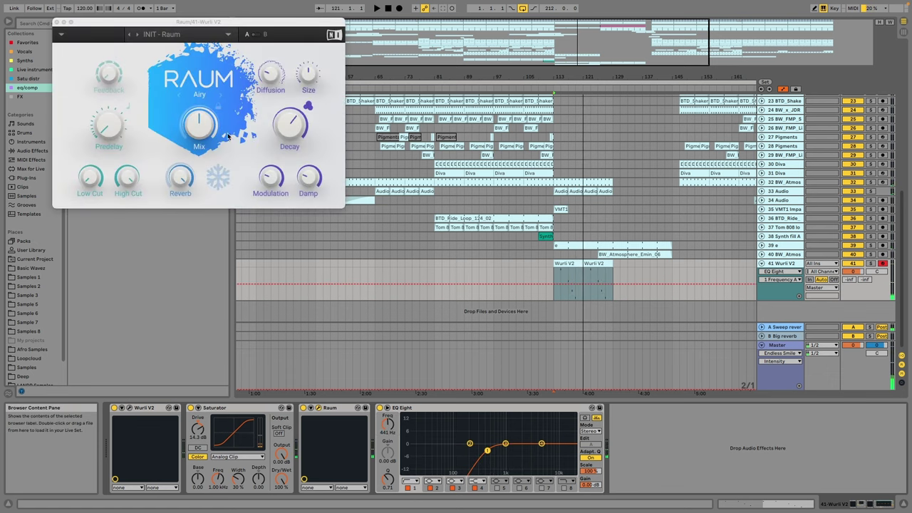
{"action": "left_click", "coordinate": [139, 35]}
{"action": "left_click", "coordinate": [139, 34]}
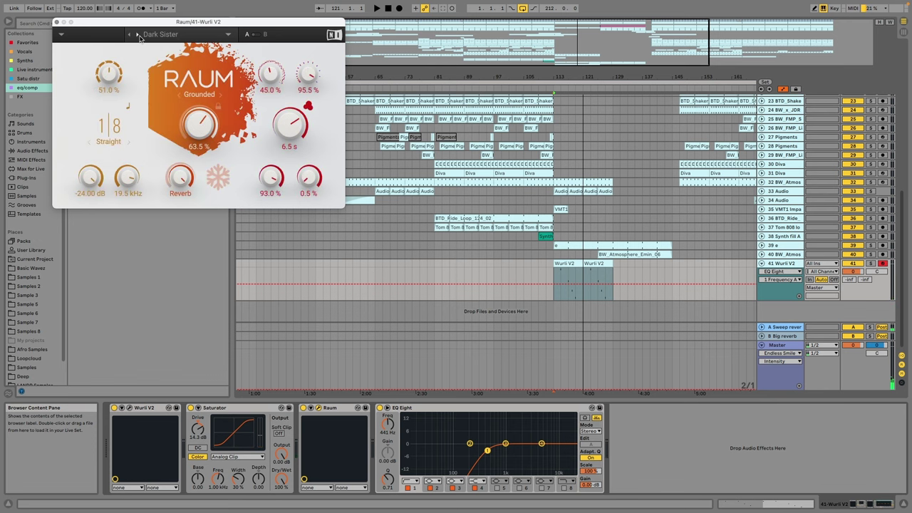
{"action": "left_click", "coordinate": [139, 35]}
{"action": "left_click", "coordinate": [139, 35]}
{"action": "key", "text": "space"}
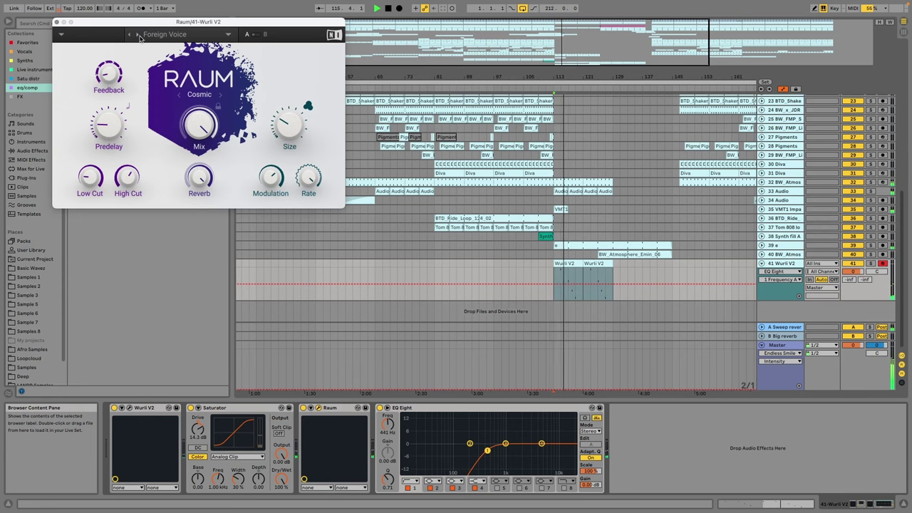
{"action": "left_click", "coordinate": [139, 34]}
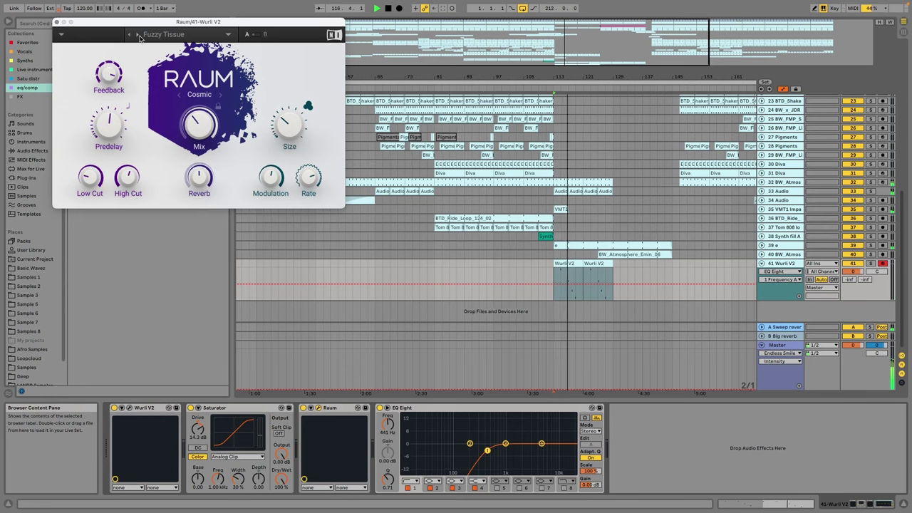
{"action": "left_click", "coordinate": [139, 35]}
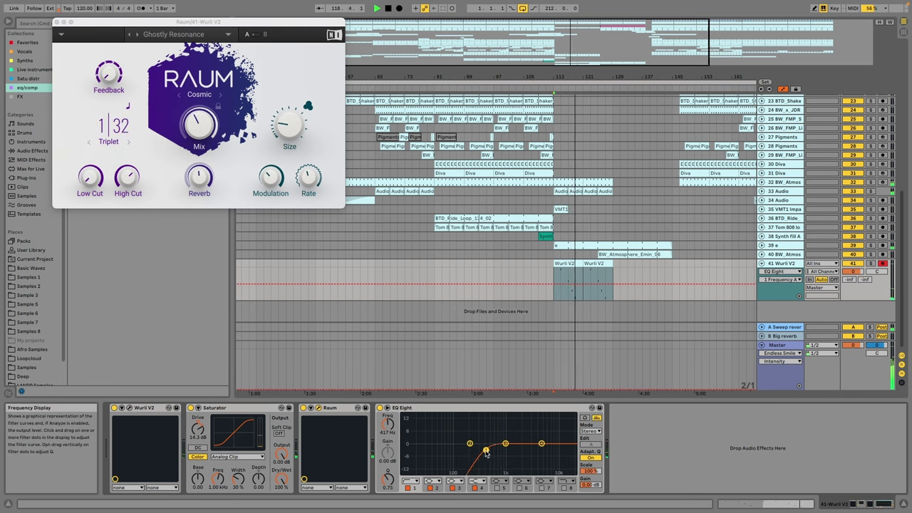
Step: Boost EQ Eight's third band by 3.84 dB at 758 Hz and load Raum's Haunted preset with its mix raised
{"action": "left_click_drag", "start_coordinate": [487, 450], "coordinate": [499, 437]}
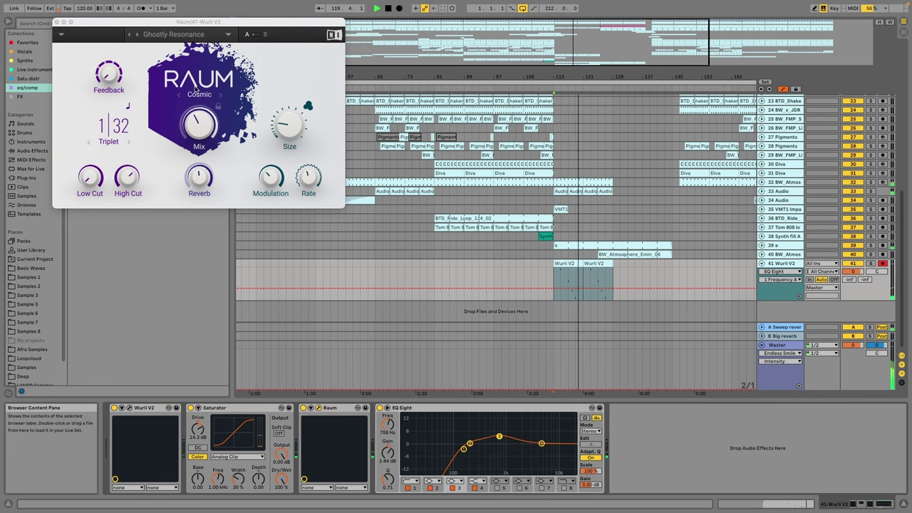
{"action": "left_click", "coordinate": [137, 34]}
{"action": "left_click_drag", "start_coordinate": [218, 150], "coordinate": [197, 126]}
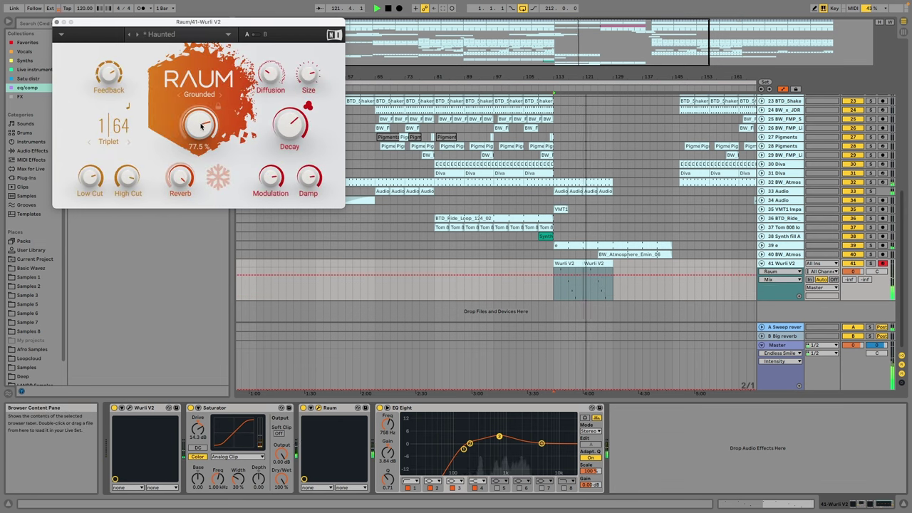
Step: Duplicate the Wurli V2 clip at bar 121 twice so the part runs up to bar 145
{"action": "left_click", "coordinate": [590, 263]}
{"action": "key", "text": "super+d"}
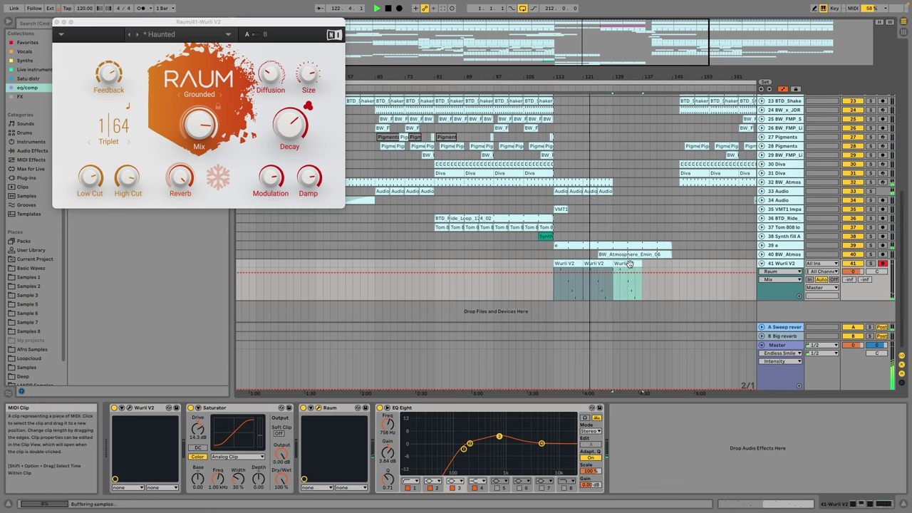
{"action": "key", "text": "super+d"}
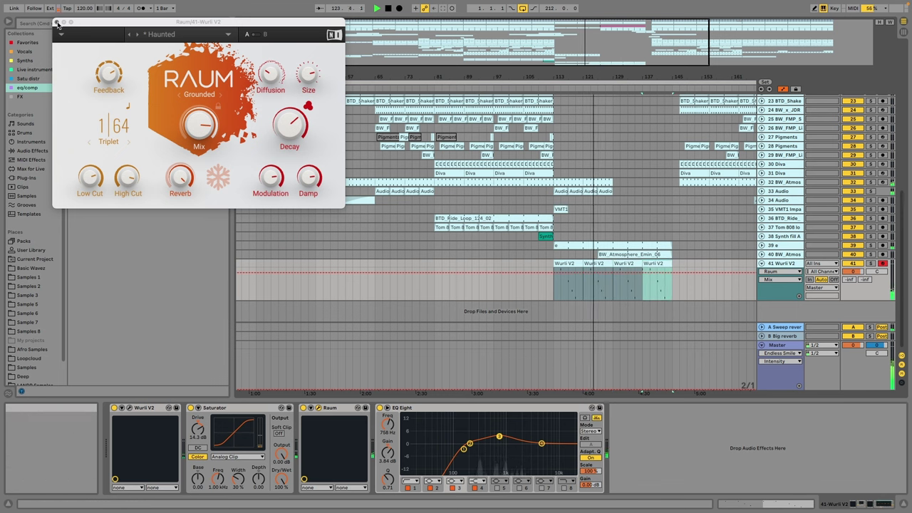
Step: Fine-tune Raum's mix, boost EQ Eight's fourth band by 7.07 dB at 1.74 kHz, and close Raum and fold track 41
{"action": "left_click_drag", "start_coordinate": [201, 135], "coordinate": [206, 126]}
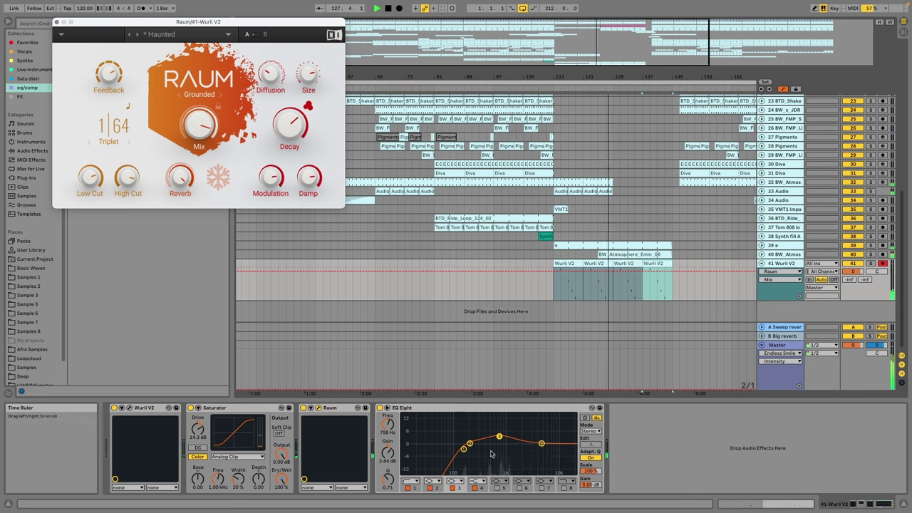
{"action": "left_click_drag", "start_coordinate": [541, 444], "coordinate": [519, 435]}
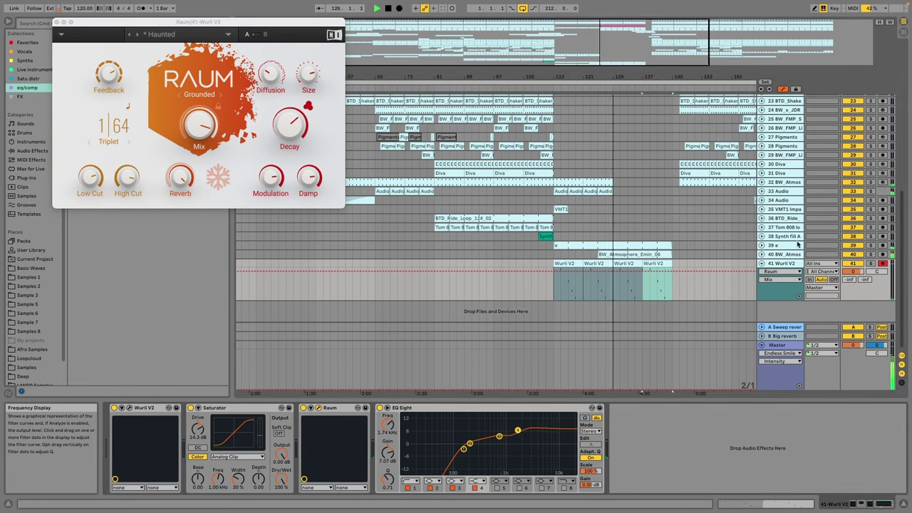
{"action": "left_click", "coordinate": [60, 22]}
{"action": "left_click", "coordinate": [761, 263]}
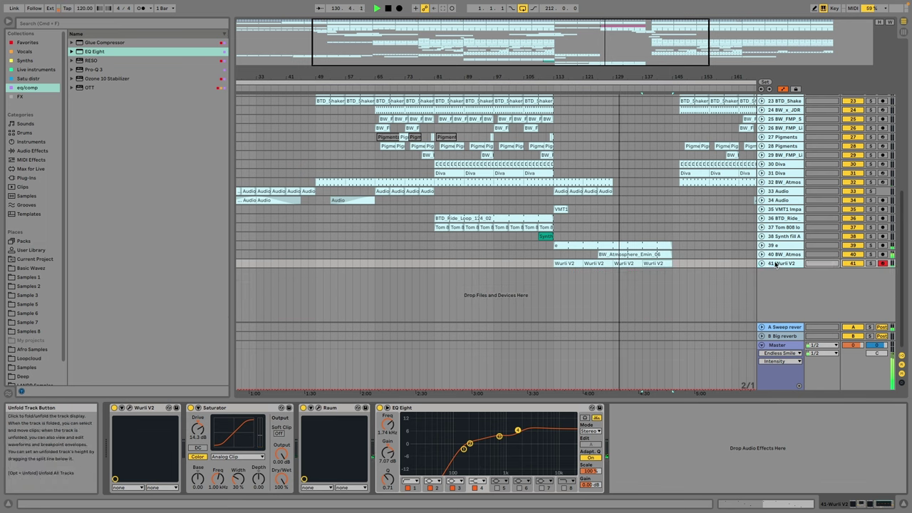
Step: Insert an audio track below Wurli V2 and open the Drums folder of the Basic Wavez samples
{"action": "right_click", "coordinate": [778, 263]}
{"action": "left_click", "coordinate": [804, 331]}
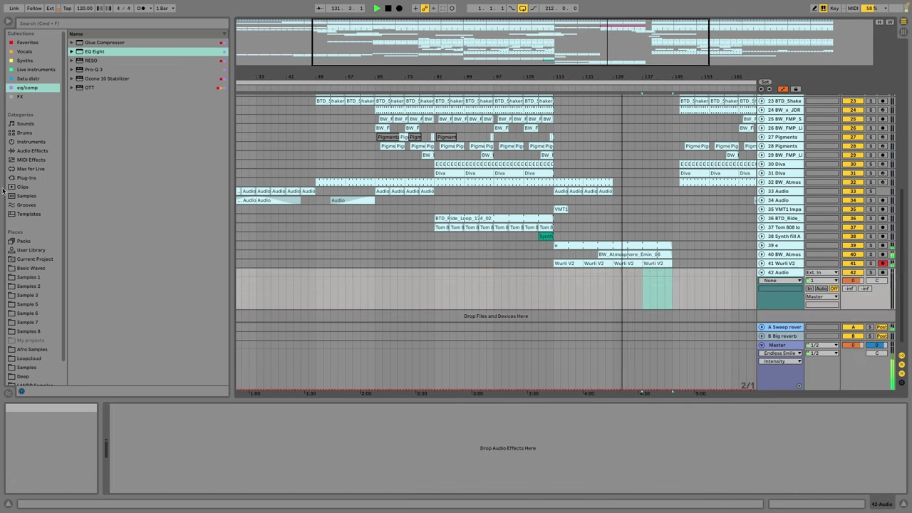
{"action": "left_click", "coordinate": [29, 268]}
{"action": "scroll", "coordinate": [175, 236], "scroll_direction": "up", "scroll_amount": 3}
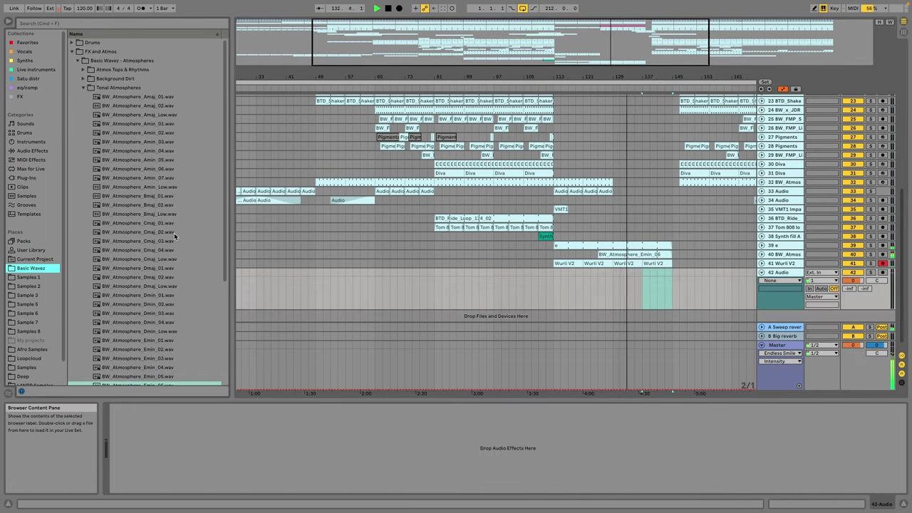
{"action": "double_click", "coordinate": [107, 51]}
{"action": "double_click", "coordinate": [93, 42]}
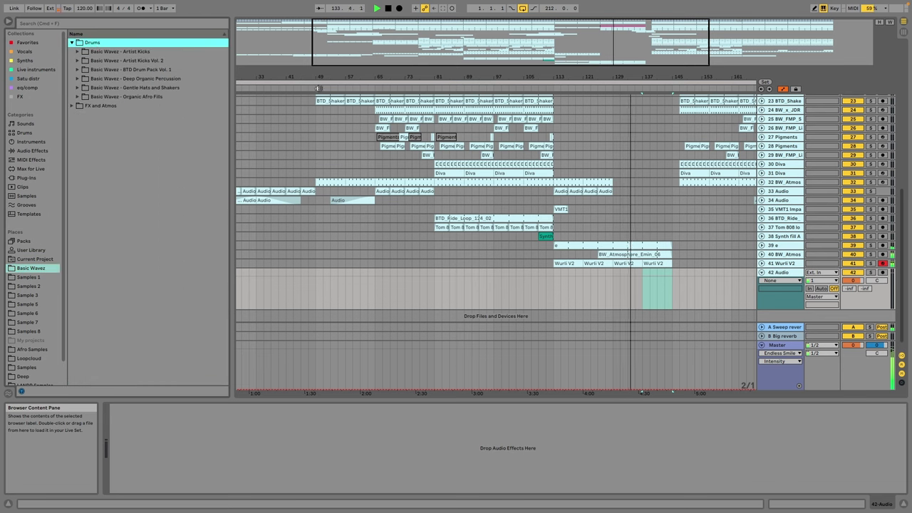
Step: Add a Delay after Rerun v2 on the BW_Atmosphere track 40 with feedback at 66% and dry/wet at 52%
{"action": "left_click", "coordinate": [783, 254]}
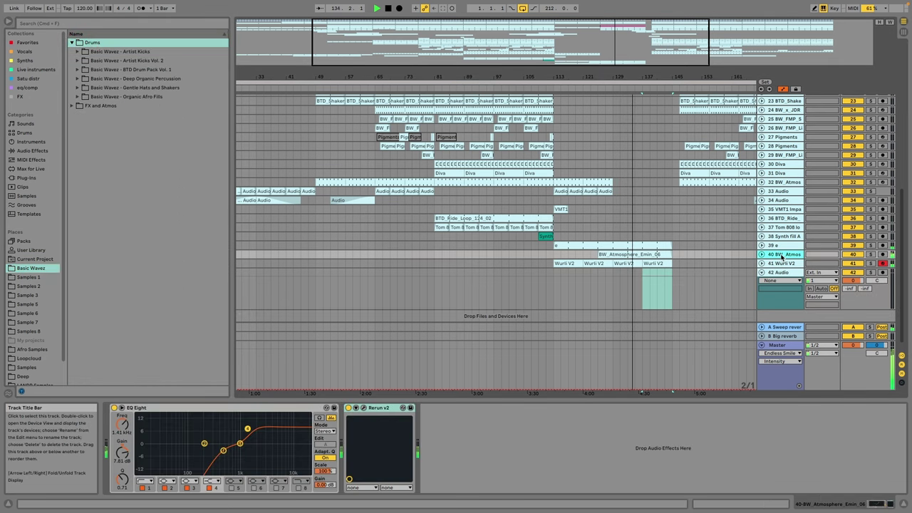
{"action": "left_click", "coordinate": [27, 42]}
{"action": "left_click", "coordinate": [20, 96]}
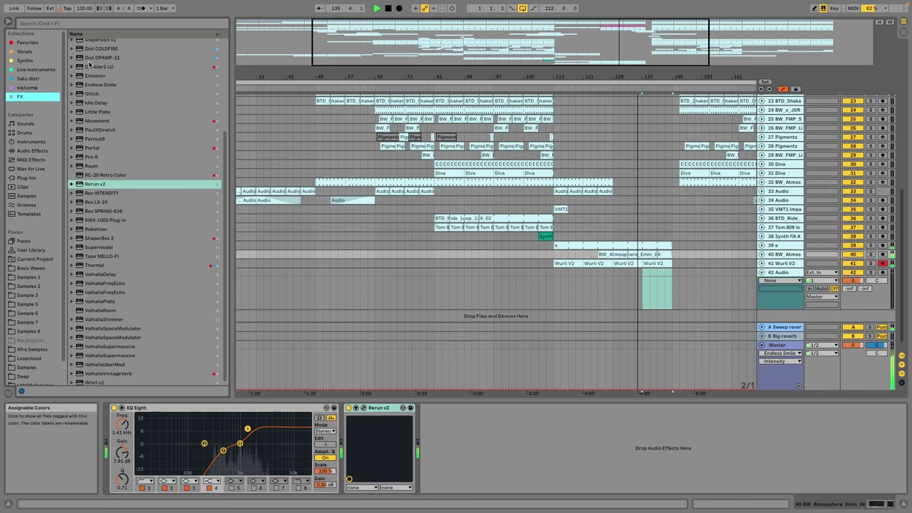
{"action": "scroll", "coordinate": [90, 63], "scroll_direction": "up", "scroll_amount": 5}
{"action": "left_click", "coordinate": [91, 61]}
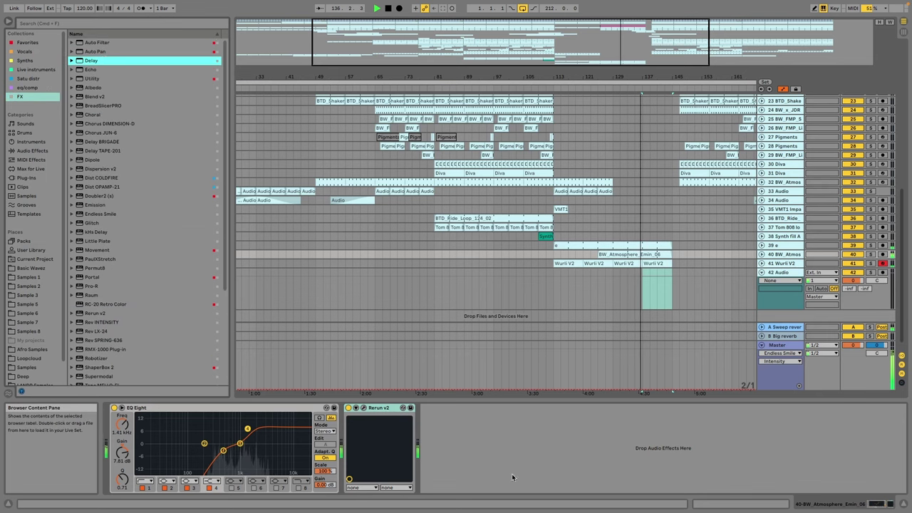
{"action": "key", "text": "Return"}
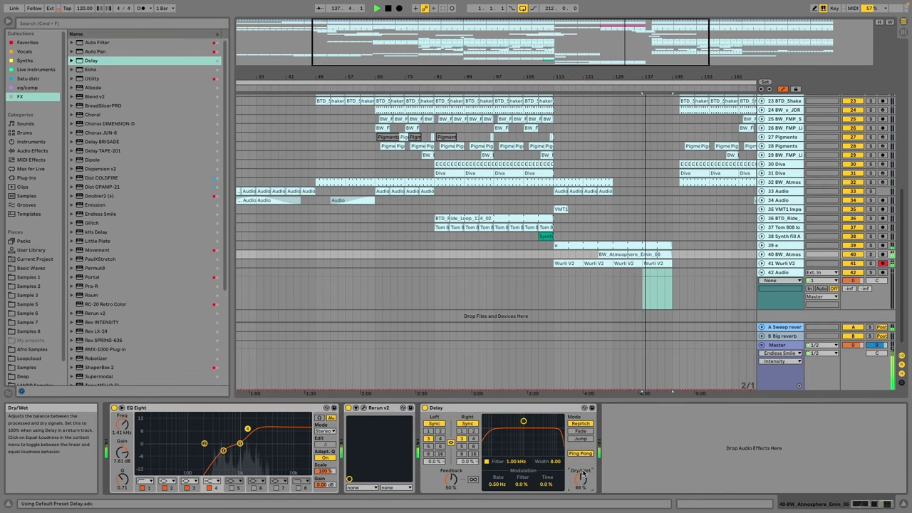
{"action": "left_click", "coordinate": [762, 254]}
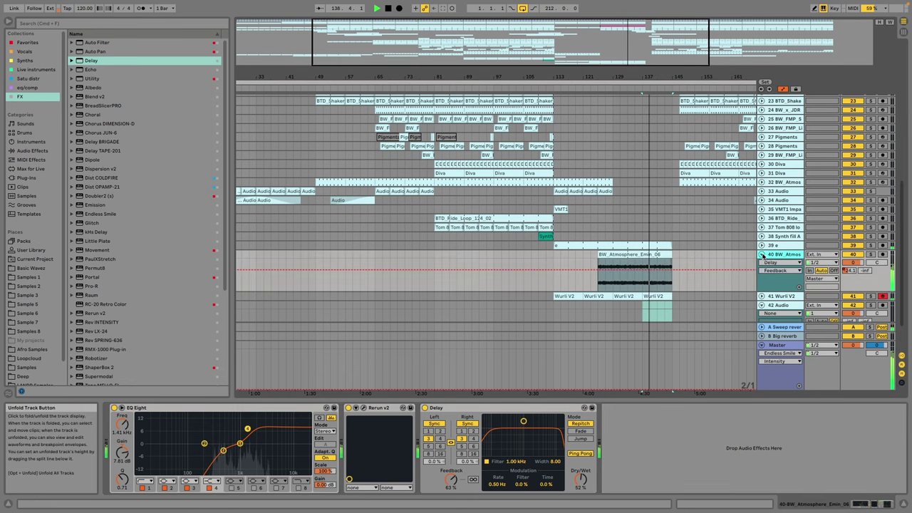
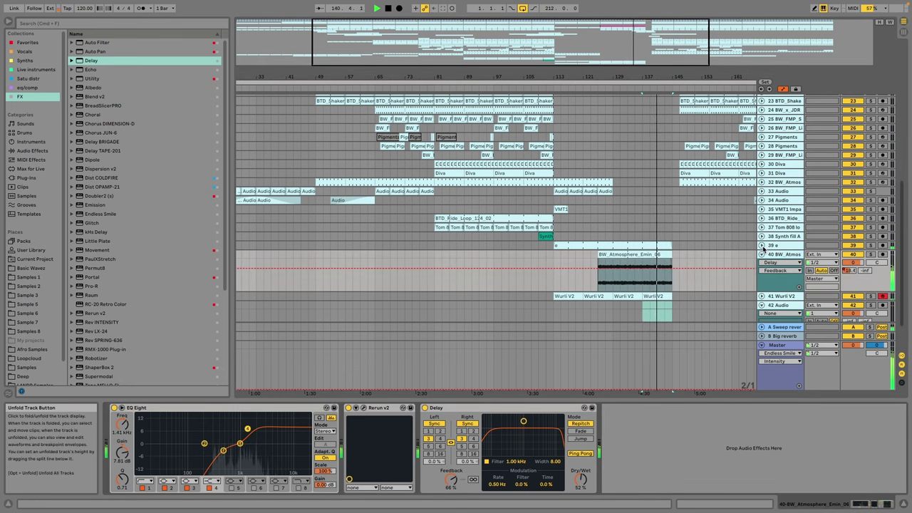
{"action": "left_click", "coordinate": [762, 253]}
Step: Fold track 40 and open the FX Mega Pack within the FX and Atmos folder of the Basic Wavez samples
{"action": "left_click", "coordinate": [765, 264]}
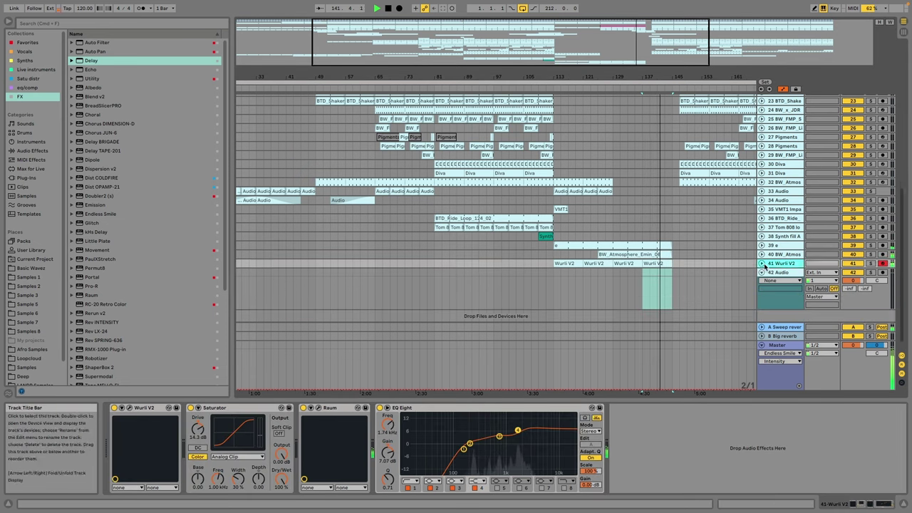
{"action": "left_click", "coordinate": [30, 304]}
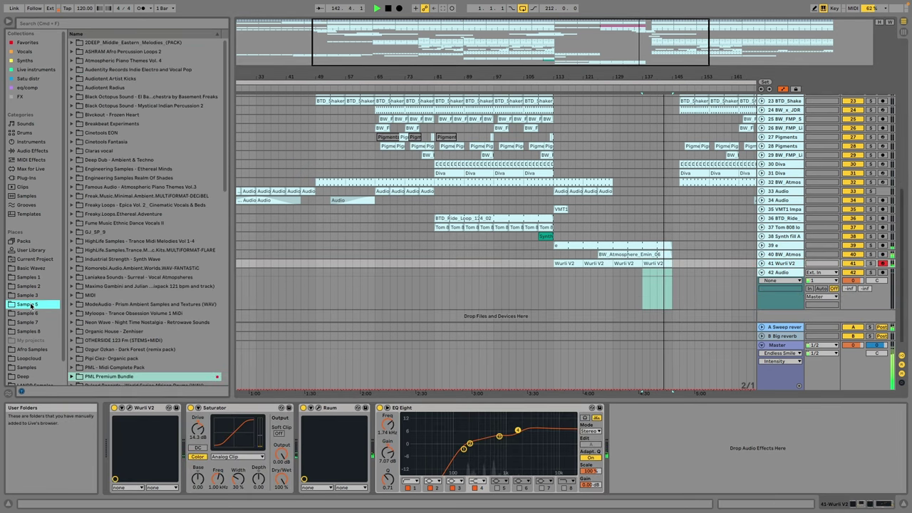
{"action": "left_click", "coordinate": [31, 268]}
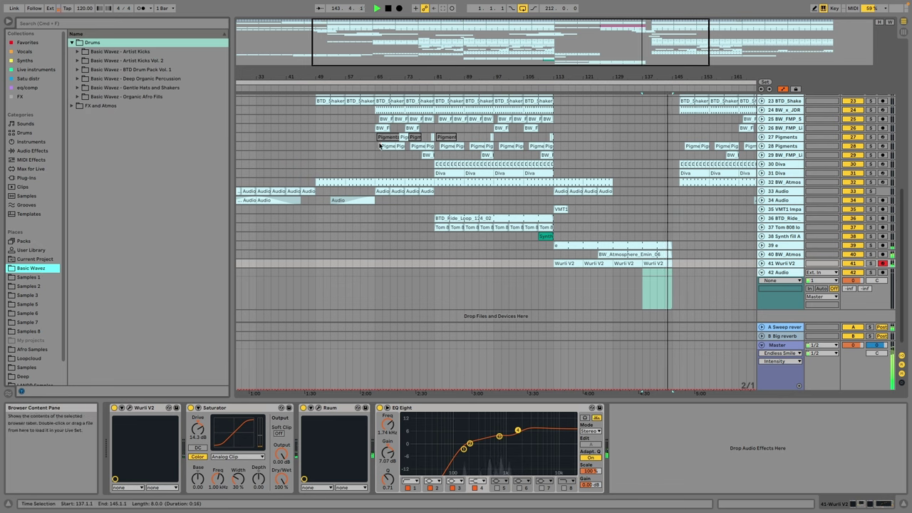
{"action": "left_click", "coordinate": [106, 104]}
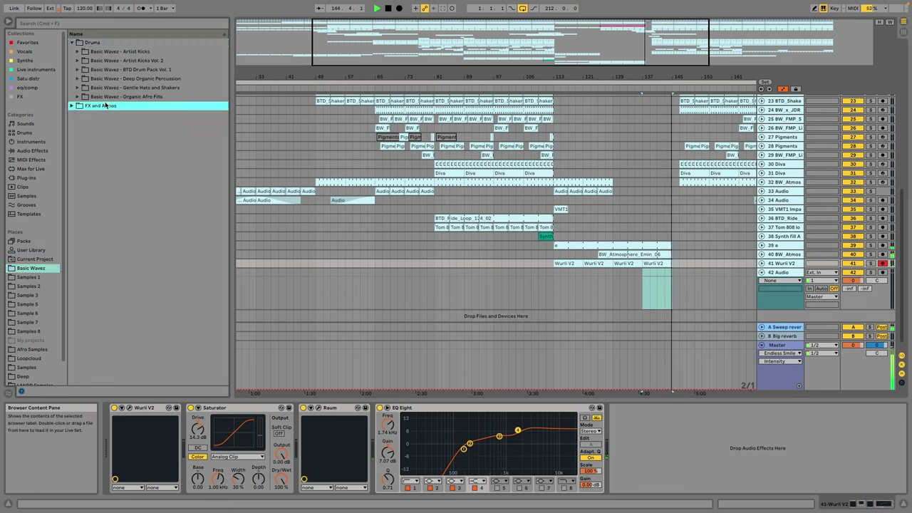
{"action": "left_click", "coordinate": [129, 62]}
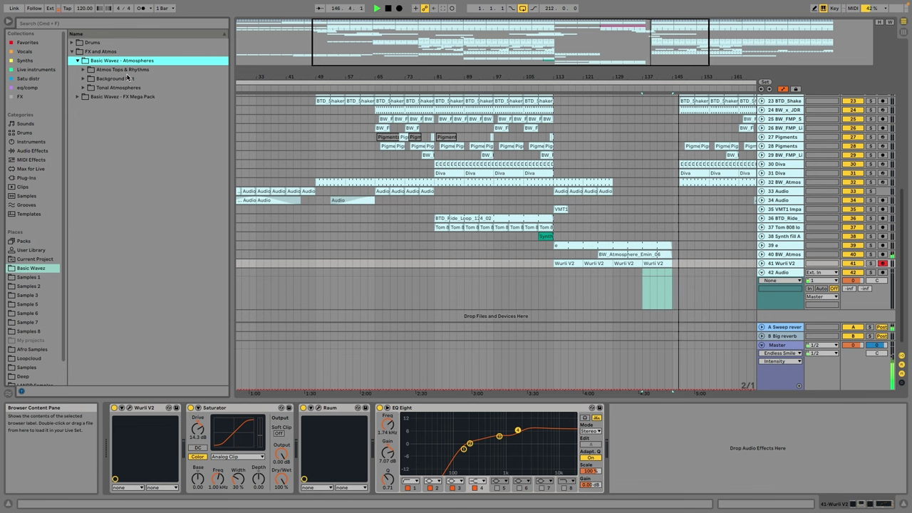
{"action": "left_click", "coordinate": [125, 88]}
{"action": "left_click", "coordinate": [126, 79]}
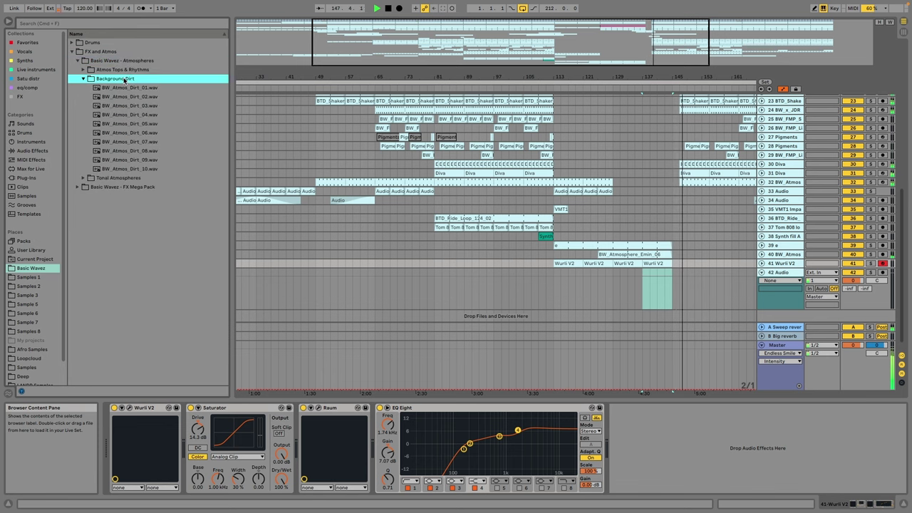
{"action": "left_click", "coordinate": [129, 62]}
{"action": "left_click", "coordinate": [129, 73]}
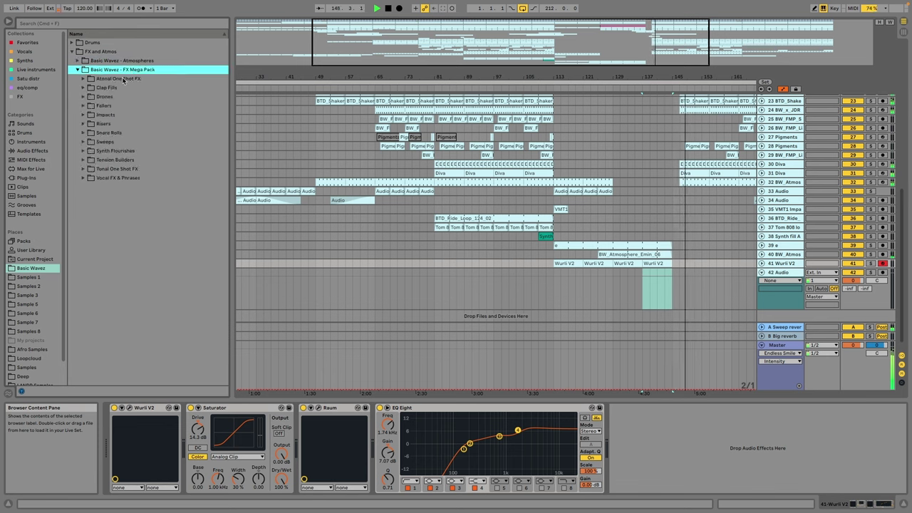
Step: Audition BW_FMP_Impact_03 and BW_FMP_Impact_04 from the Impacts folder, stop playback and close the folder
{"action": "left_click", "coordinate": [112, 116]}
{"action": "key", "text": "Right"}
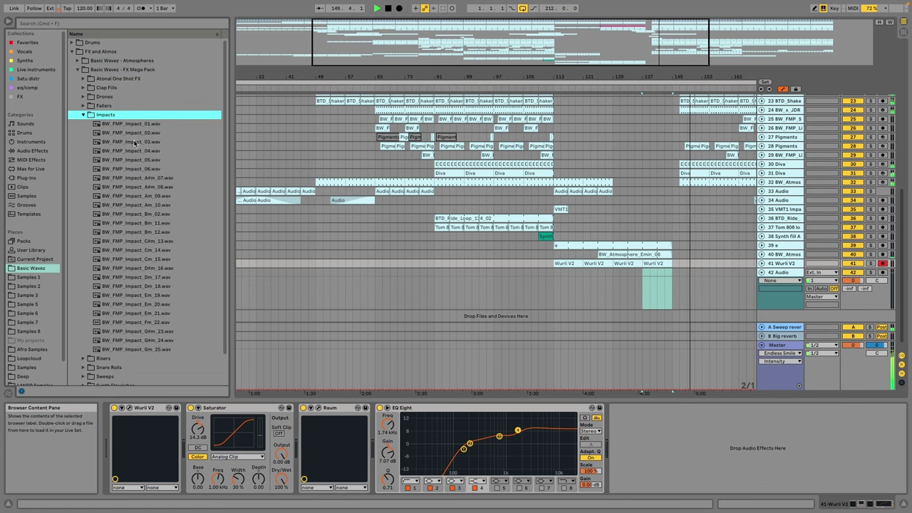
{"action": "left_click", "coordinate": [139, 143]}
{"action": "left_click", "coordinate": [145, 152]}
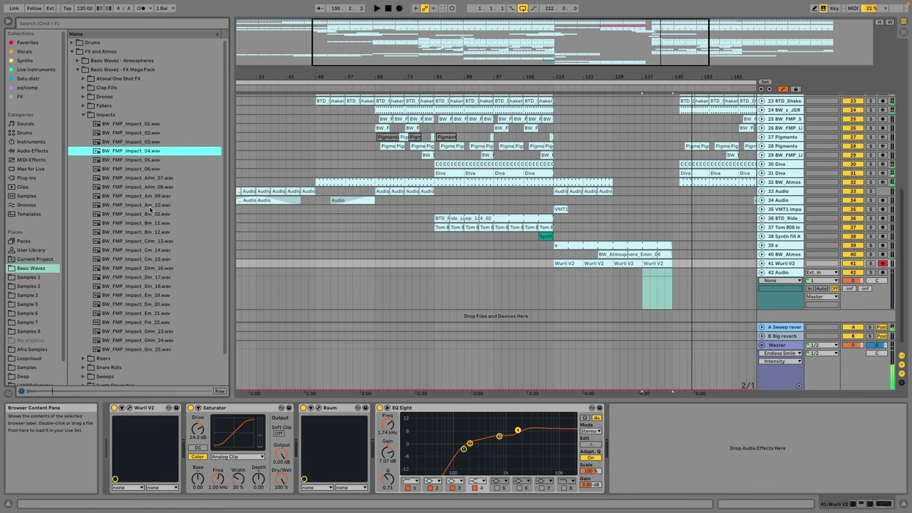
{"action": "left_click", "coordinate": [115, 113]}
{"action": "key", "text": "Left"}
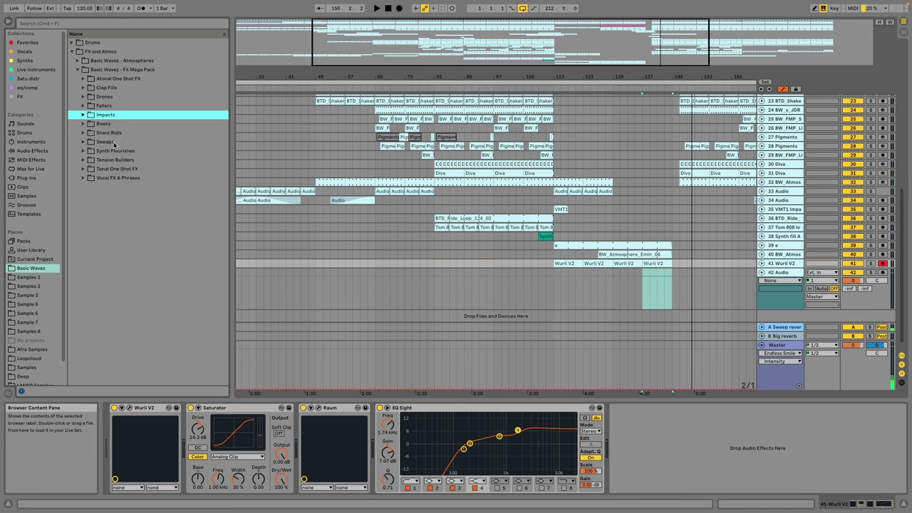
Step: Preview the Sweeps samples and place BW_FMP_SweepUp_1bar_120_11 on track 42 so that it ends at bar 129
{"action": "left_click", "coordinate": [113, 141]}
{"action": "key", "text": "Right"}
{"action": "left_click", "coordinate": [118, 151]}
{"action": "left_click", "coordinate": [134, 170]}
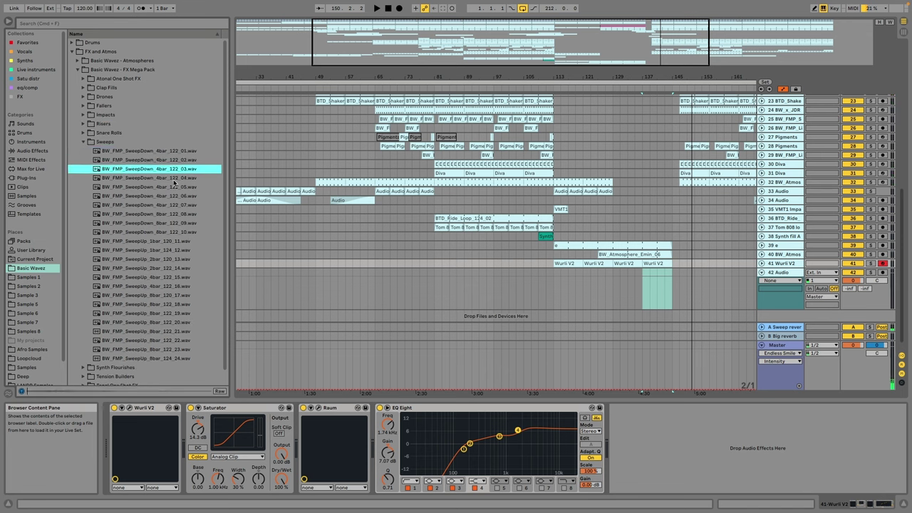
{"action": "left_click", "coordinate": [185, 242]}
{"action": "left_click", "coordinate": [645, 300]}
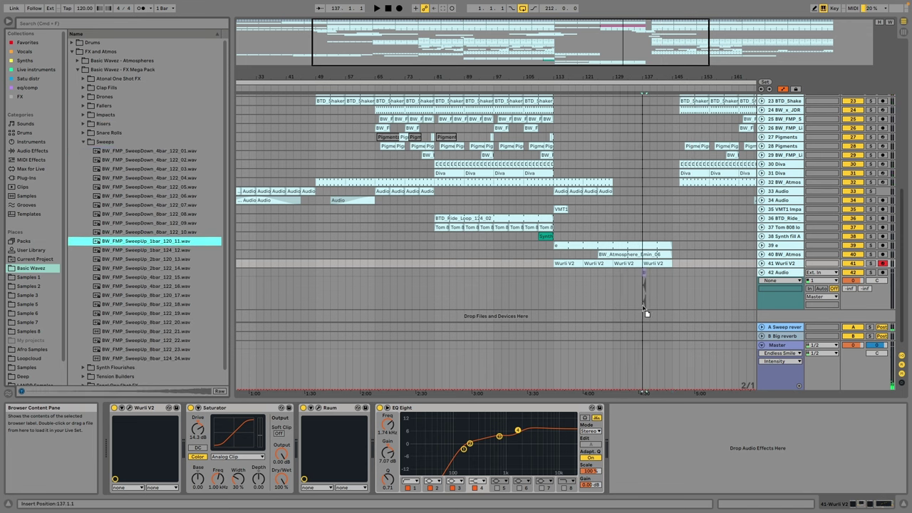
{"action": "left_click", "coordinate": [607, 303]}
{"action": "left_click_drag", "start_coordinate": [608, 306], "coordinate": [608, 303]}
Step: Copy the one-bar sweep on track 42 to earlier positions ending at bars 97, 65 and 33
{"action": "left_click_drag", "start_coordinate": [680, 77], "coordinate": [679, 143]}
{"action": "scroll", "coordinate": [446, 274], "scroll_direction": "down", "scroll_amount": 5}
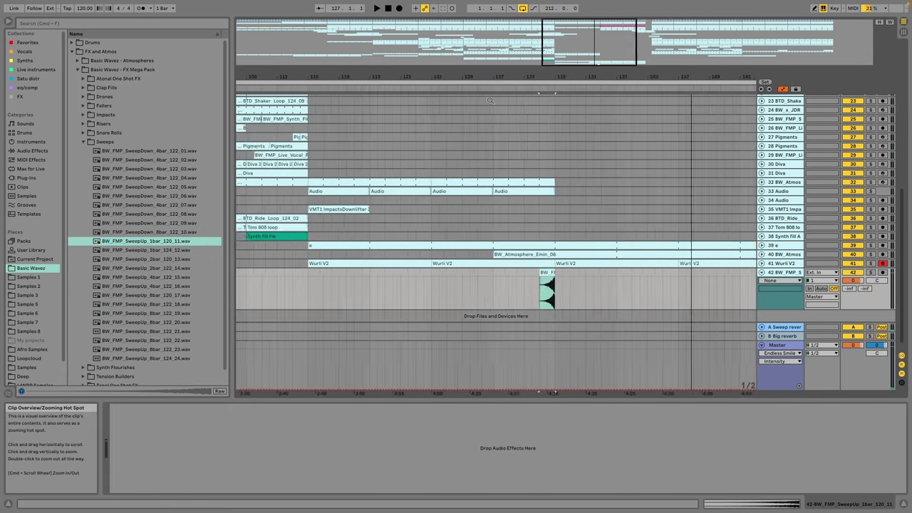
{"action": "left_click_drag", "start_coordinate": [588, 275], "coordinate": [499, 283]}
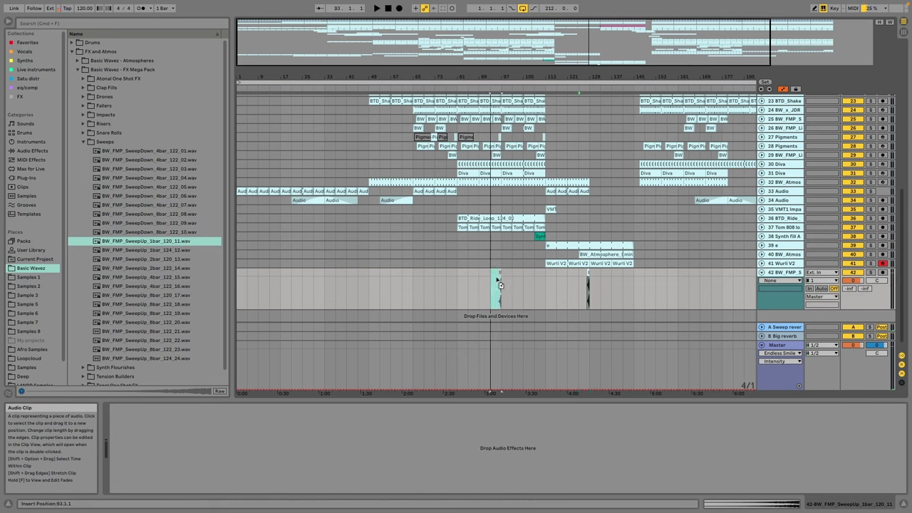
{"action": "left_click", "coordinate": [496, 281]}
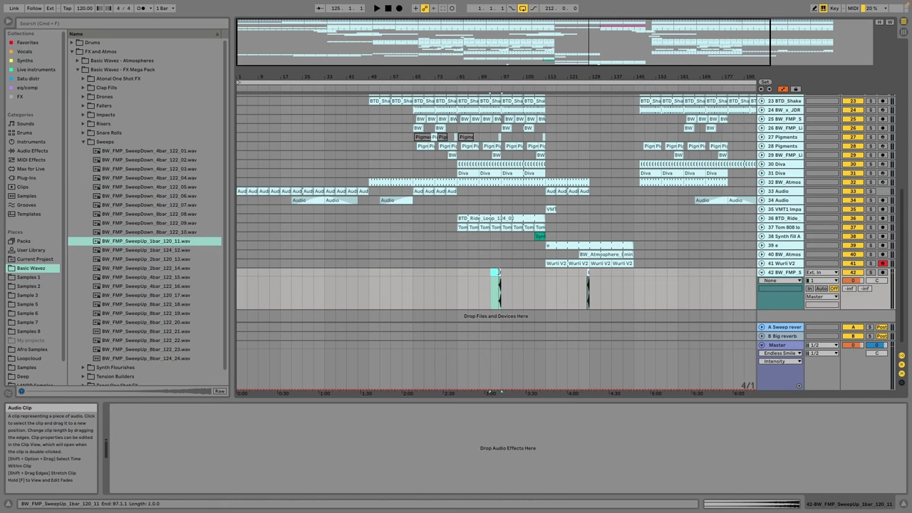
{"action": "mouse_move", "coordinate": [501, 280]}
{"action": "left_mouse_down"}
{"action": "mouse_move", "coordinate": [359, 280]}
{"action": "mouse_move", "coordinate": [404, 285]}
{"action": "mouse_move", "coordinate": [257, 274]}
{"action": "mouse_move", "coordinate": [314, 274]}
{"action": "left_mouse_up"}
{"action": "left_click", "coordinate": [359, 274]}
Step: Lower track 42's volume and raise its Sweep reverb send to -6.2 dB while playing the first sweep, and fold the track
{"action": "mouse_move", "coordinate": [854, 281]}
{"action": "left_mouse_down"}
{"action": "mouse_move", "coordinate": [854, 291]}
{"action": "mouse_move", "coordinate": [850, 271]}
{"action": "left_mouse_up"}
{"action": "key", "text": "space"}
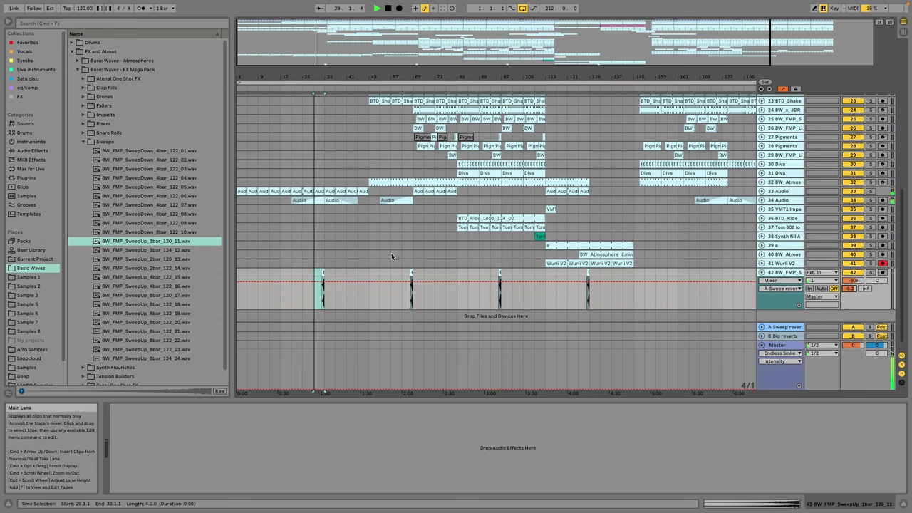
{"action": "left_click", "coordinate": [322, 273]}
{"action": "key", "text": "space"}
{"action": "key", "text": "space"}
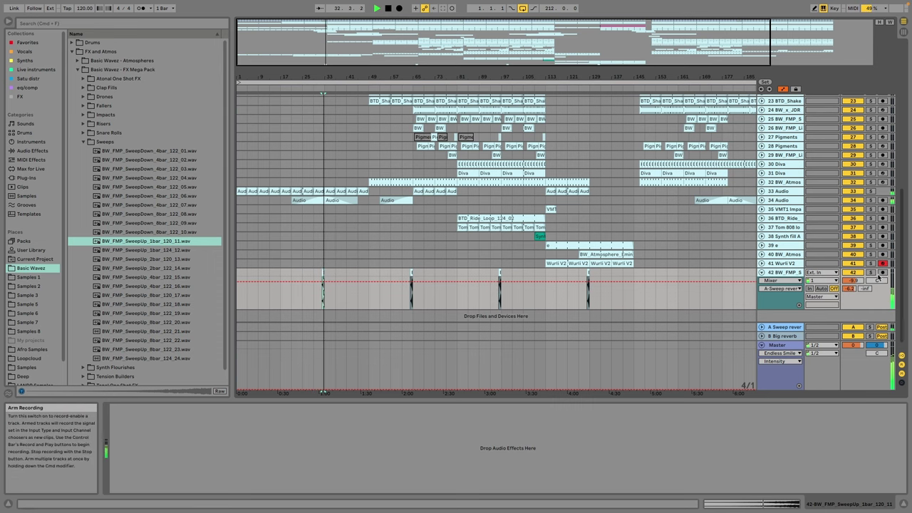
{"action": "left_click", "coordinate": [852, 288]}
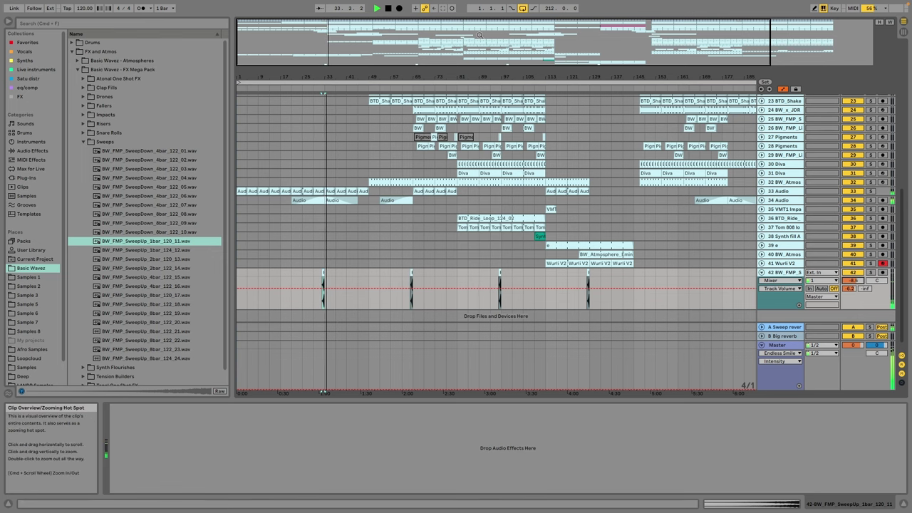
{"action": "key", "text": "minus"}
{"action": "left_click", "coordinate": [762, 273]}
Step: Copy the one-bar sweep on track 42 into the second half so that the copies end at bars 163 and 179
{"action": "scroll", "coordinate": [733, 252], "scroll_direction": "up", "scroll_amount": 10}
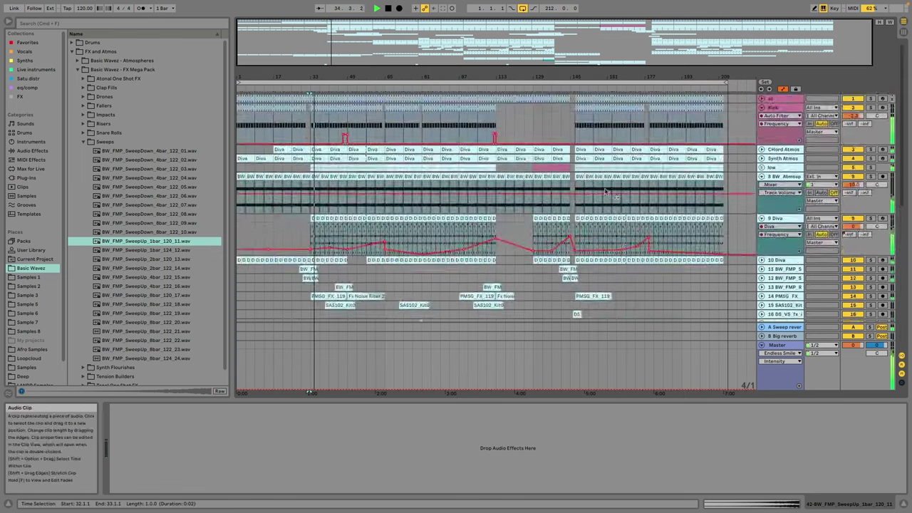
{"action": "scroll", "coordinate": [569, 224], "scroll_direction": "down", "scroll_amount": 8}
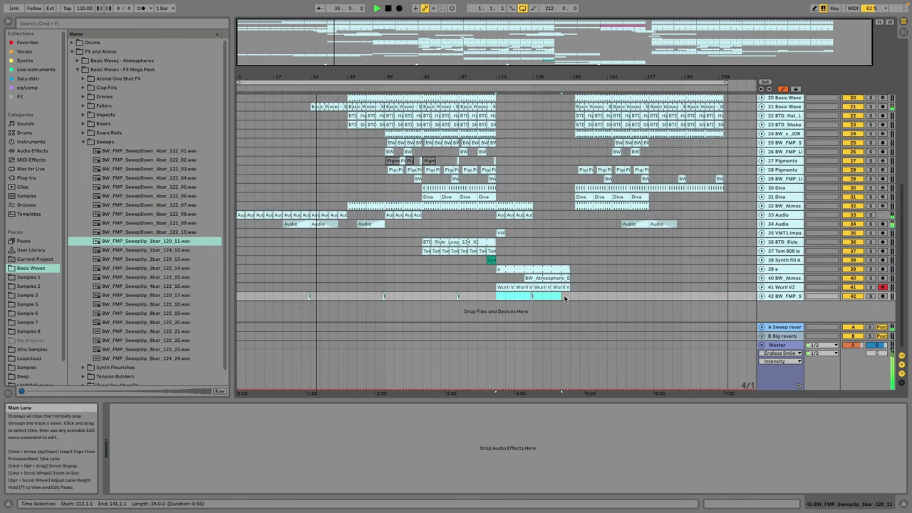
{"action": "left_click_drag", "start_coordinate": [542, 298], "coordinate": [613, 295]}
{"action": "left_click_drag", "start_coordinate": [722, 49], "coordinate": [704, 122]}
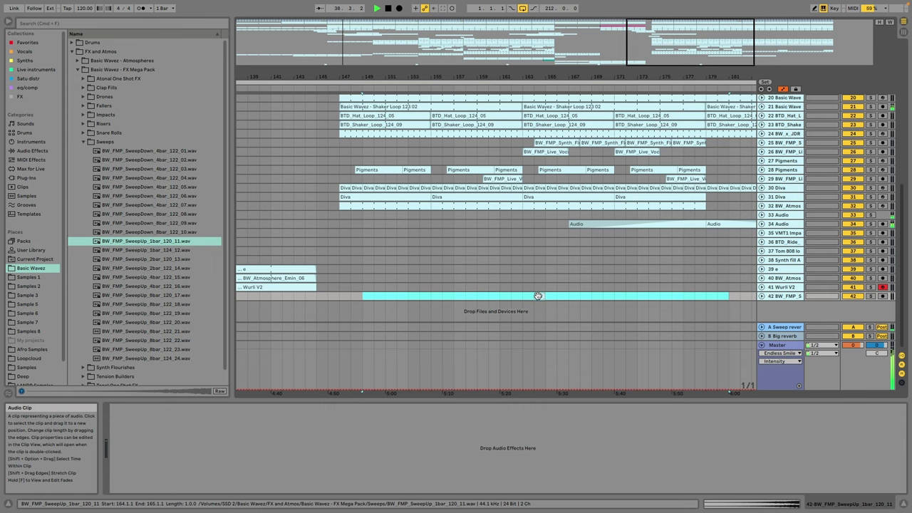
{"action": "left_click_drag", "start_coordinate": [538, 296], "coordinate": [515, 297]}
{"action": "scroll", "coordinate": [580, 232], "scroll_direction": "down", "scroll_amount": 3}
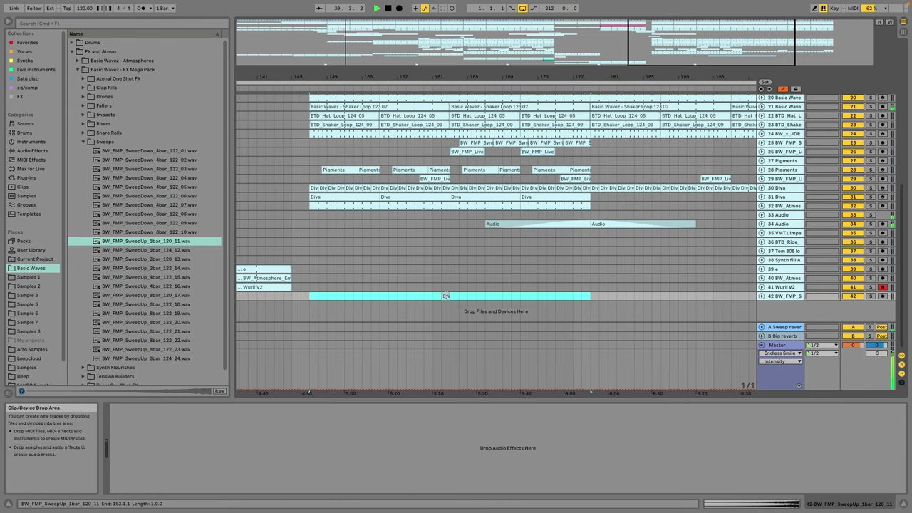
{"action": "left_click_drag", "start_coordinate": [445, 296], "coordinate": [321, 300]}
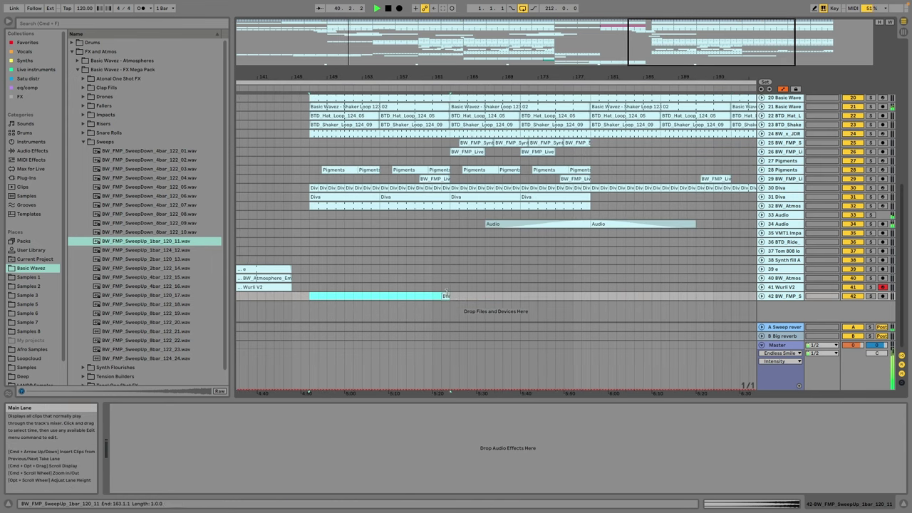
{"action": "left_click_drag", "start_coordinate": [446, 296], "coordinate": [586, 297]}
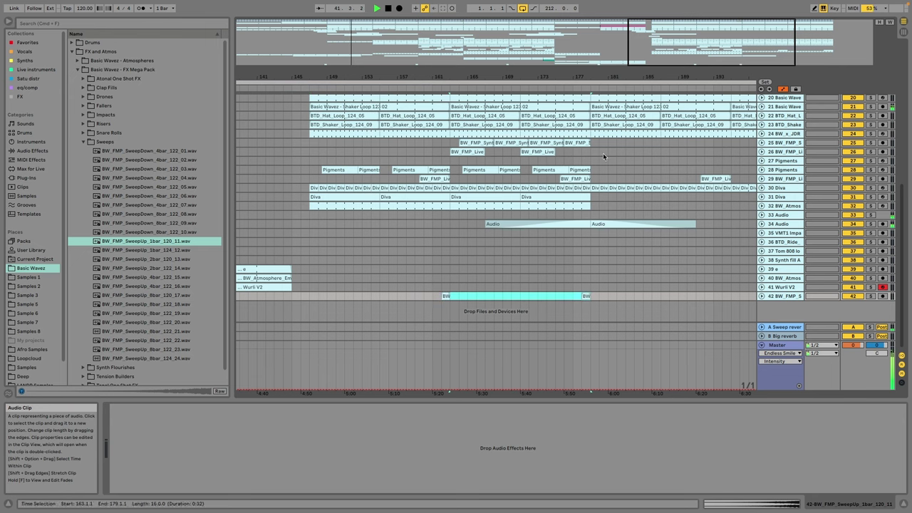
{"action": "key", "text": "minus"}
{"action": "key", "text": "minus"}
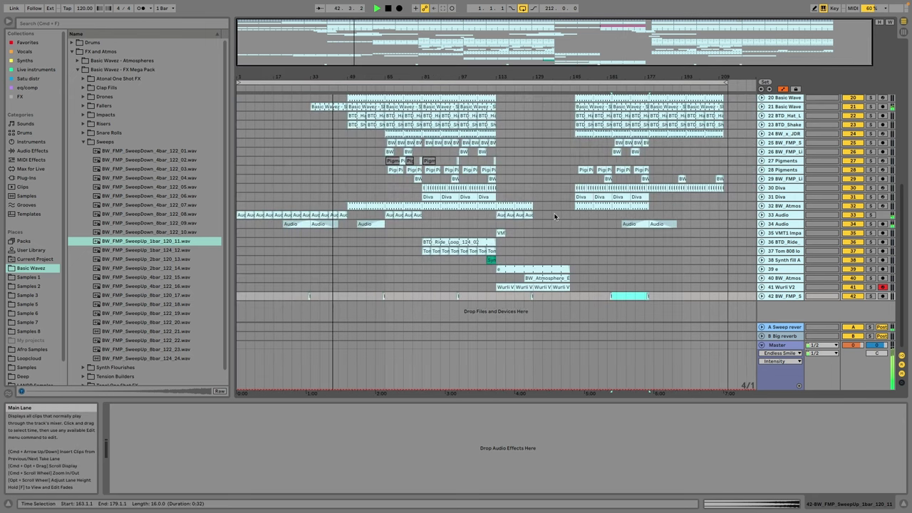
Step: Copy the BTD_Ride_Loop_124_02 part on track 36 to the second drop, from bar 163 to bar 179
{"action": "left_click", "coordinate": [761, 243]}
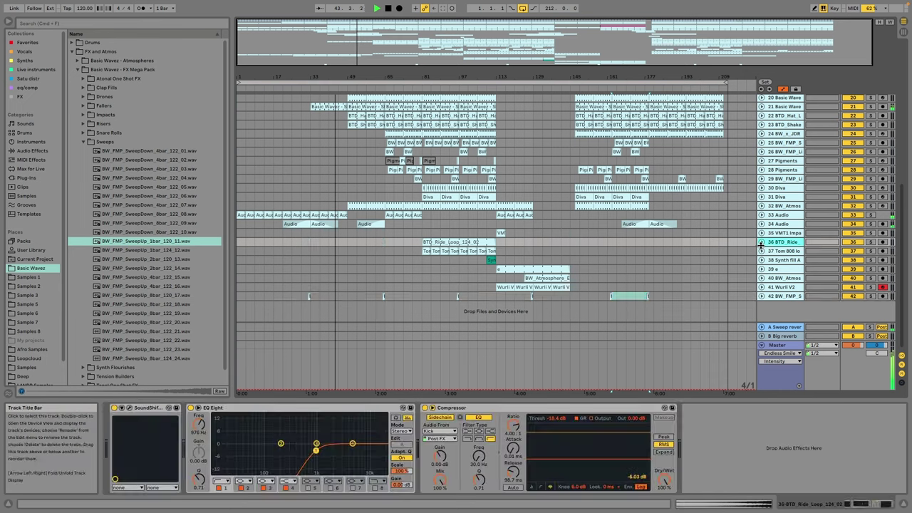
{"action": "left_click_drag", "start_coordinate": [460, 243], "coordinate": [610, 249]}
{"action": "left_click_drag", "start_coordinate": [741, 41], "coordinate": [637, 171]}
{"action": "left_click_drag", "start_coordinate": [470, 243], "coordinate": [561, 243]}
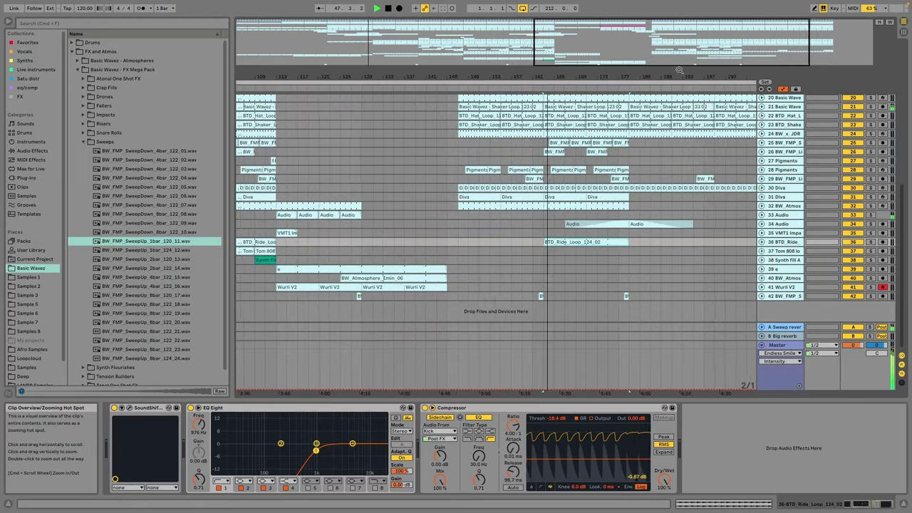
{"action": "key", "text": "w"}
Step: Fold the Kick, BW_Atmosphere track 8 and Diva track 9 at the start of the track list
{"action": "scroll", "coordinate": [620, 218], "scroll_direction": "up", "scroll_amount": 5}
{"action": "scroll", "coordinate": [620, 220], "scroll_direction": "down", "scroll_amount": 5}
{"action": "scroll", "coordinate": [620, 221], "scroll_direction": "up", "scroll_amount": 10}
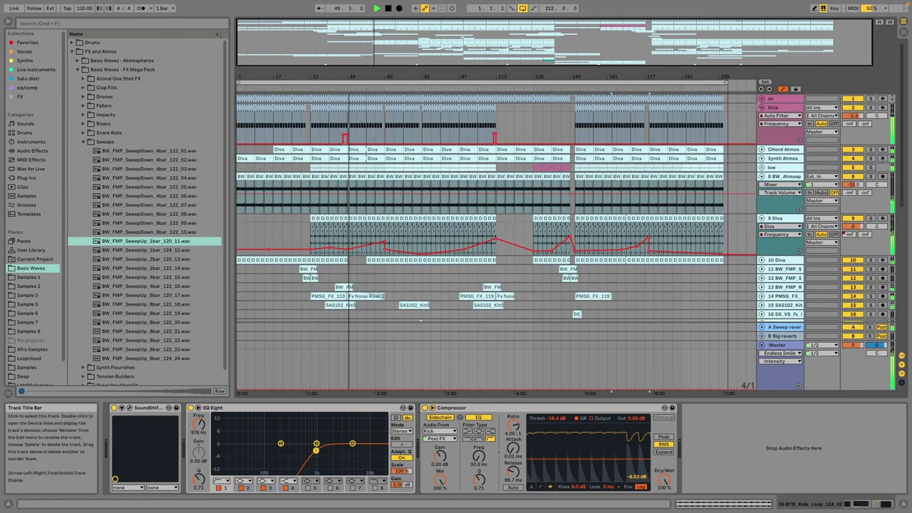
{"action": "left_click", "coordinate": [762, 107]}
{"action": "left_click", "coordinate": [762, 144]}
{"action": "left_click", "coordinate": [762, 154]}
{"action": "left_click", "coordinate": [767, 153]}
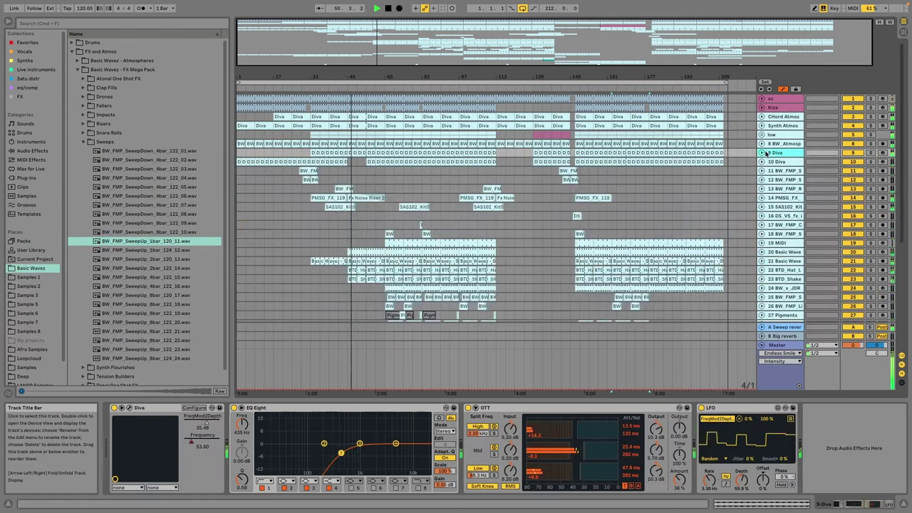
Step: Examine the automation of BW_Atmosphere track 8 and Diva tracks 9 and 10, and fold the tracks again
{"action": "left_click", "coordinate": [762, 152]}
{"action": "left_click", "coordinate": [767, 144]}
{"action": "left_click", "coordinate": [763, 144]}
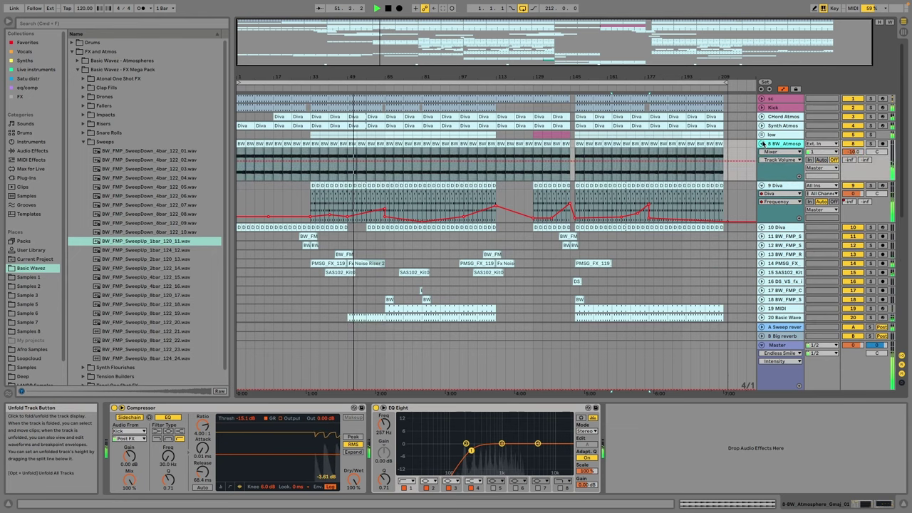
{"action": "left_click", "coordinate": [762, 227]}
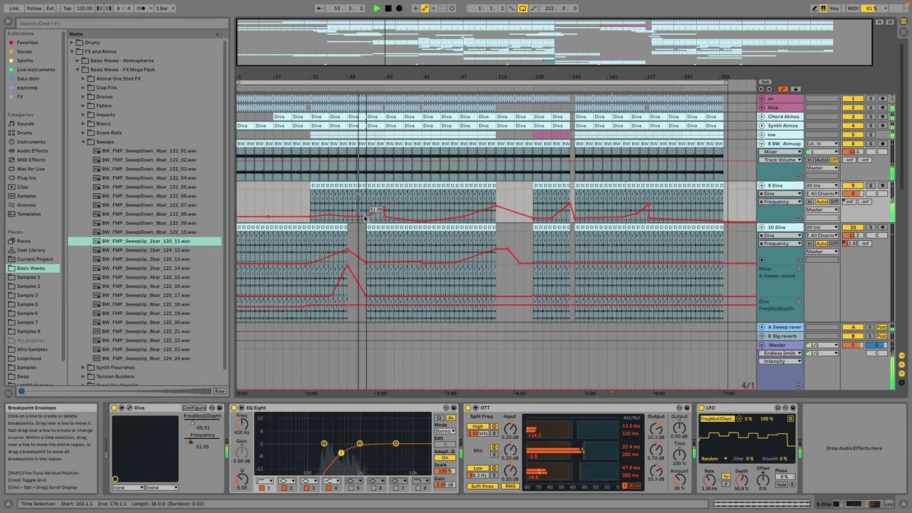
{"action": "left_click", "coordinate": [762, 185]}
{"action": "left_click", "coordinate": [762, 144]}
{"action": "left_click", "coordinate": [762, 162]}
Step: Search the LANDR Samples folder for "Em" and preview the Melodic_Techno_Atmo_Emin sample
{"action": "scroll", "coordinate": [761, 164], "scroll_direction": "down", "scroll_amount": 5}
{"action": "scroll", "coordinate": [761, 164], "scroll_direction": "down", "scroll_amount": 3}
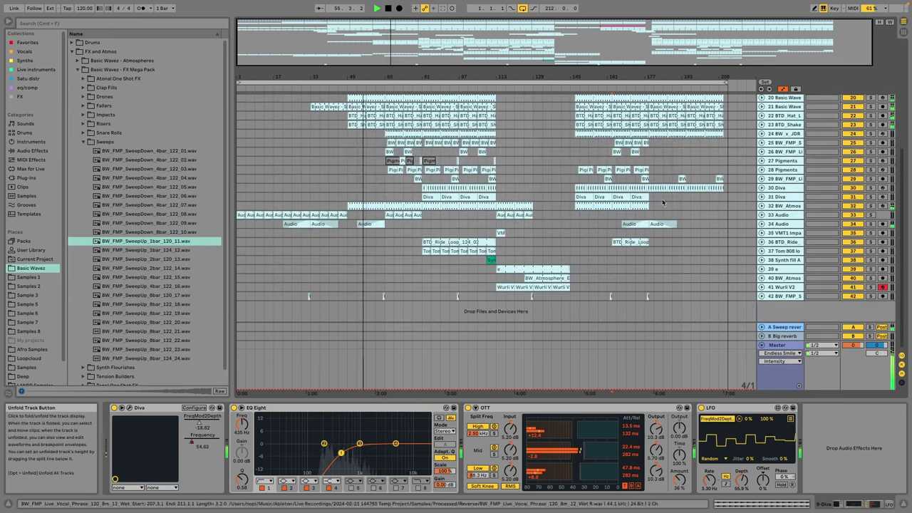
{"action": "scroll", "coordinate": [143, 285], "scroll_direction": "down", "scroll_amount": 1}
{"action": "scroll", "coordinate": [29, 356], "scroll_direction": "down", "scroll_amount": 2}
{"action": "left_click", "coordinate": [29, 362]}
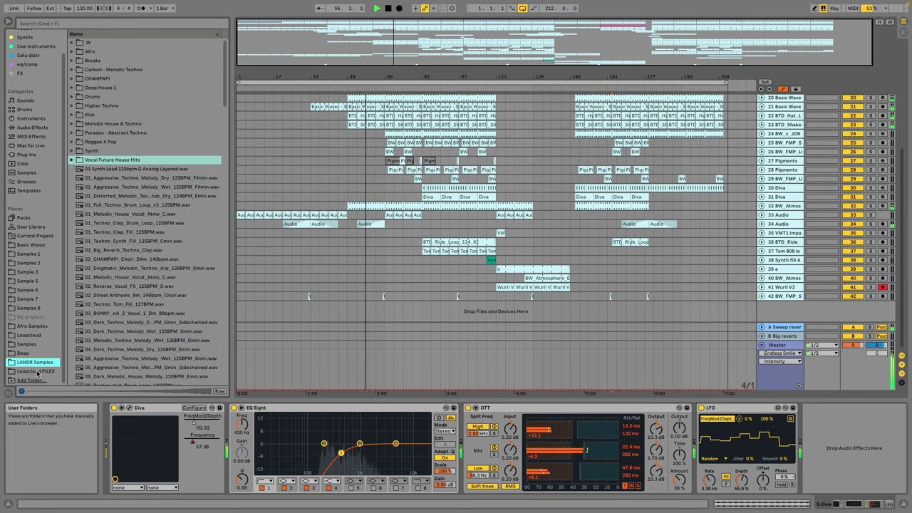
{"action": "left_click", "coordinate": [46, 21]}
{"action": "type", "text": "Em"}
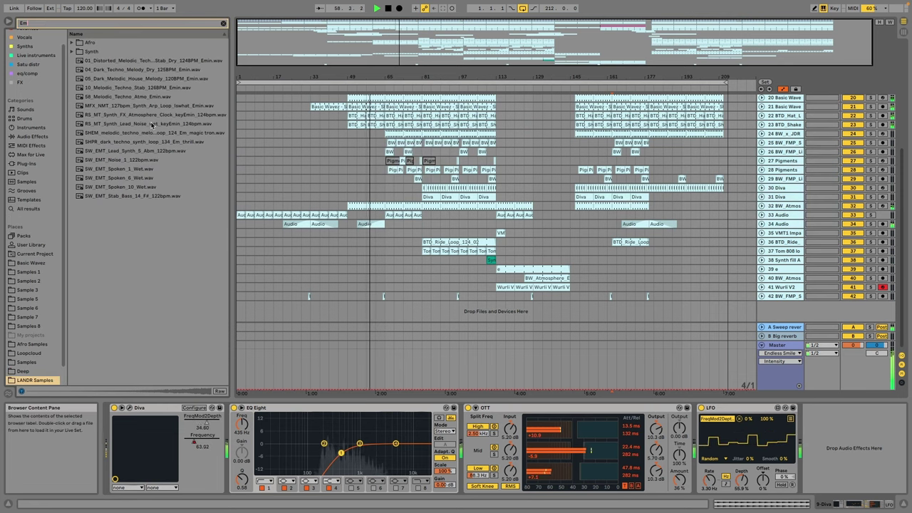
{"action": "left_click", "coordinate": [167, 98]}
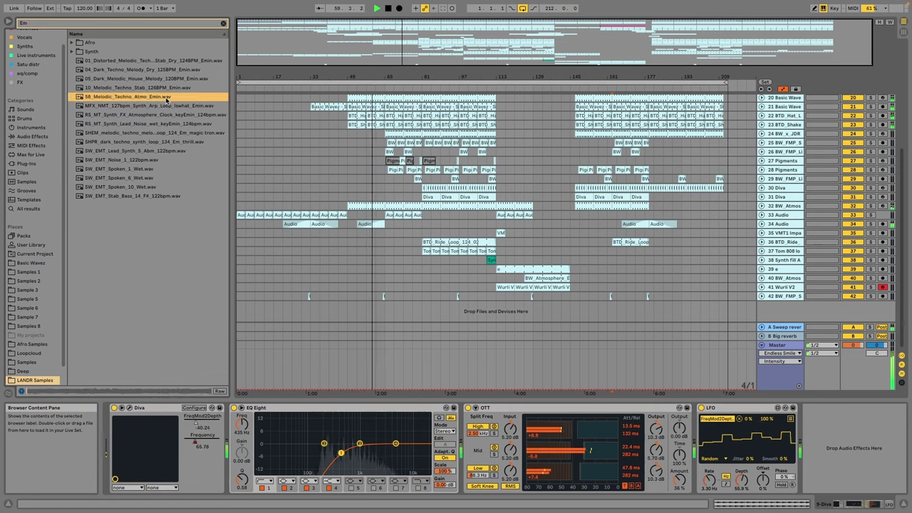
Step: Preview the Emin melody and stab samples and the SHEM and SHPR Em loops in the LANDR Samples search results
{"action": "left_click", "coordinate": [169, 79]}
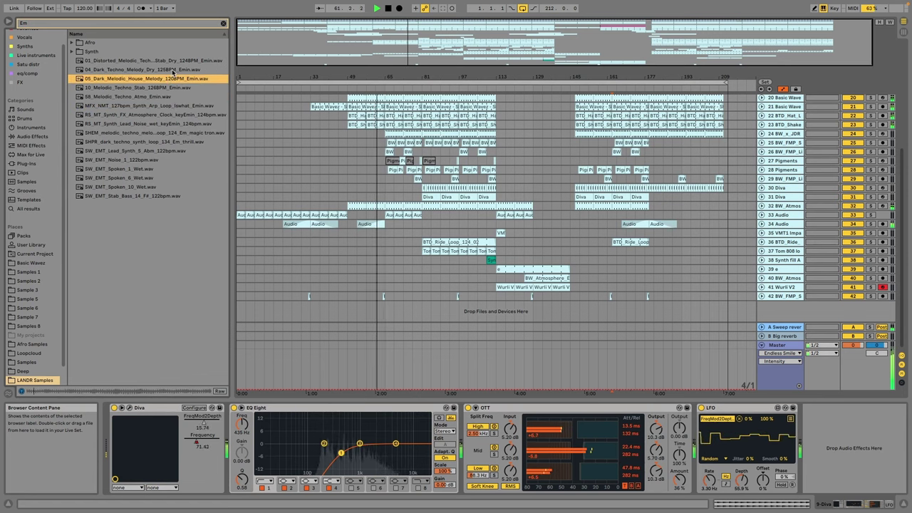
{"action": "left_click", "coordinate": [173, 70]}
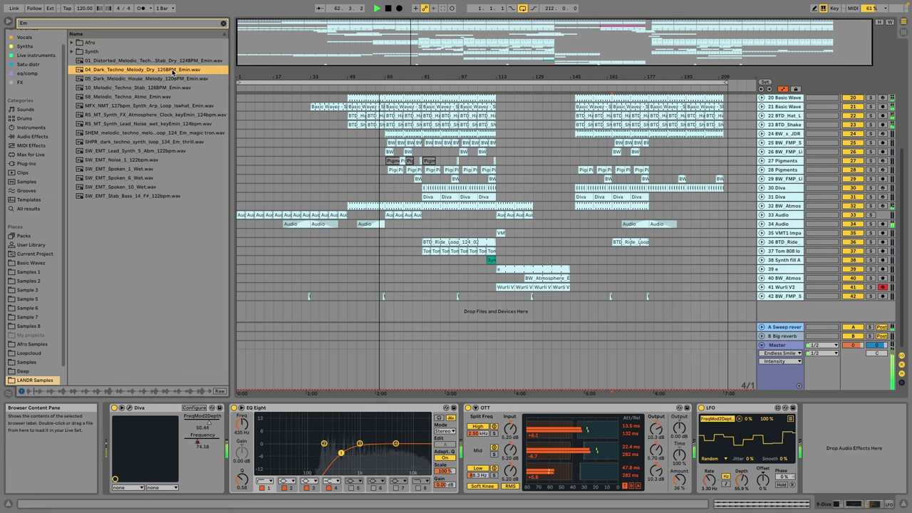
{"action": "left_click", "coordinate": [165, 62]}
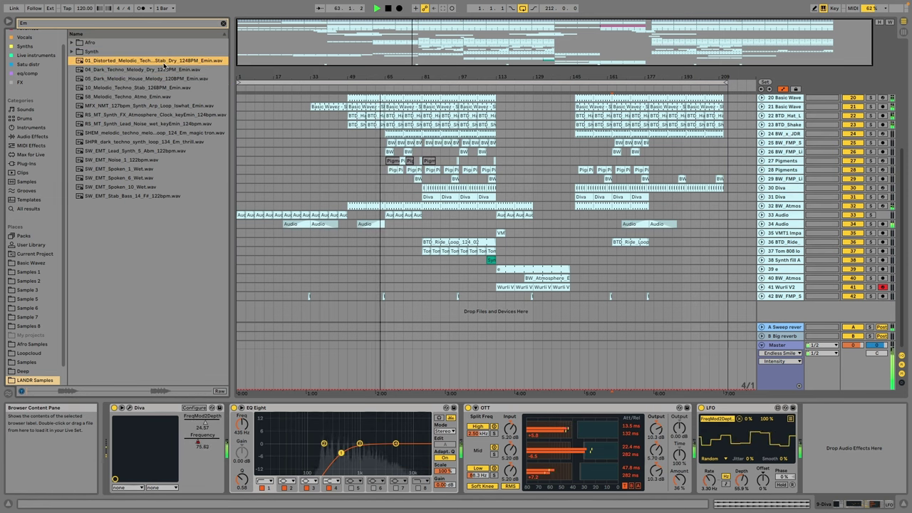
{"action": "left_click", "coordinate": [167, 133]}
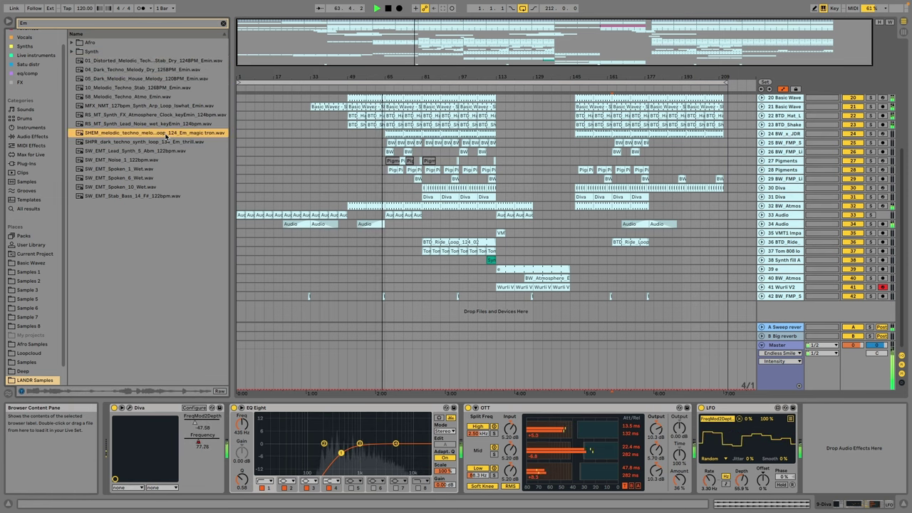
{"action": "left_click", "coordinate": [166, 150]}
{"action": "left_click", "coordinate": [169, 143]}
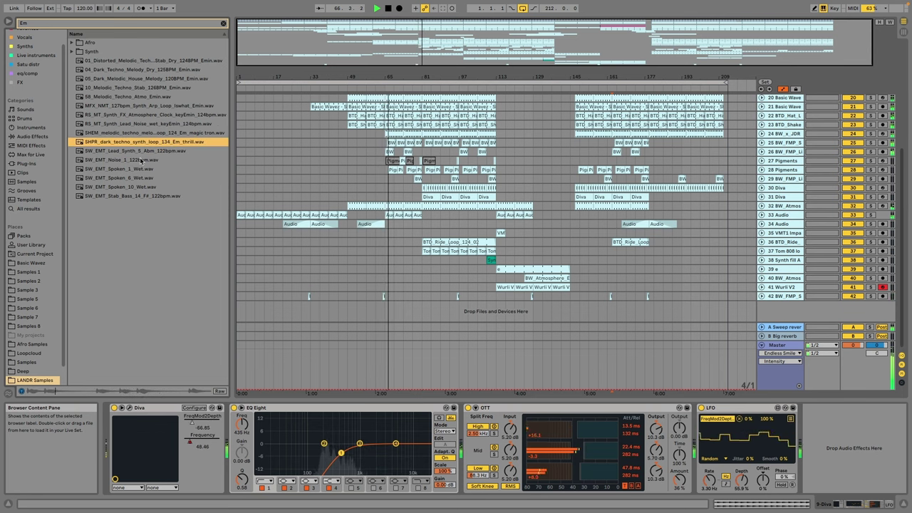
Step: Preview the BW_FMP_Tonal_OneShot_Em samples 063 to 067 in the Basic Wavez library's Tonal One Shot FX folder
{"action": "left_click", "coordinate": [41, 263]}
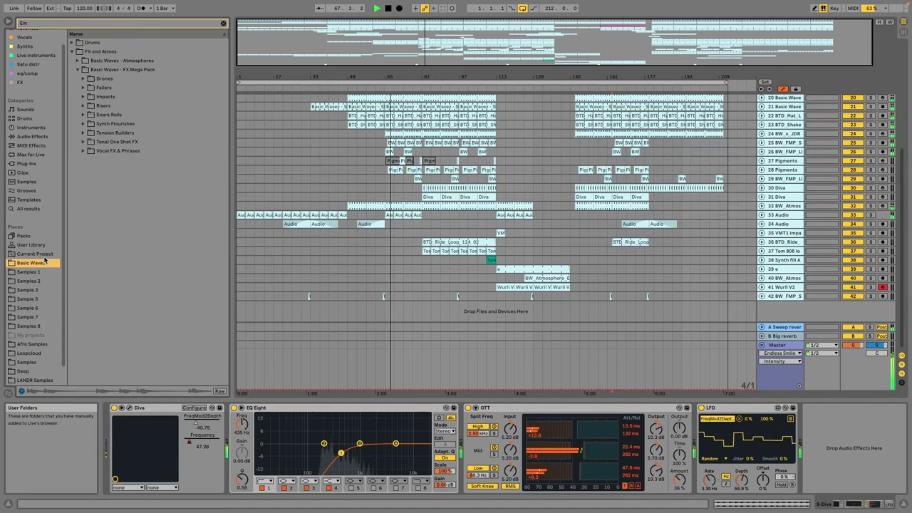
{"action": "left_click", "coordinate": [126, 142]}
{"action": "left_click", "coordinate": [132, 160]}
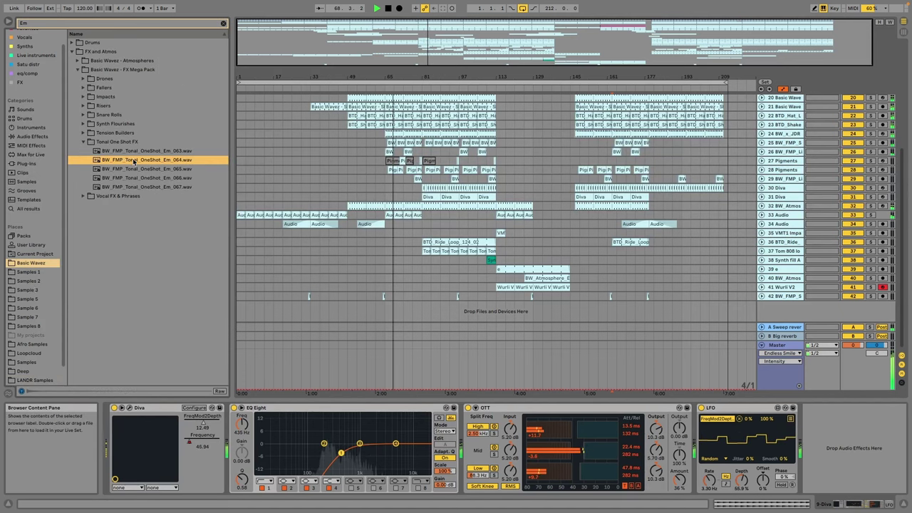
{"action": "left_click", "coordinate": [139, 169]}
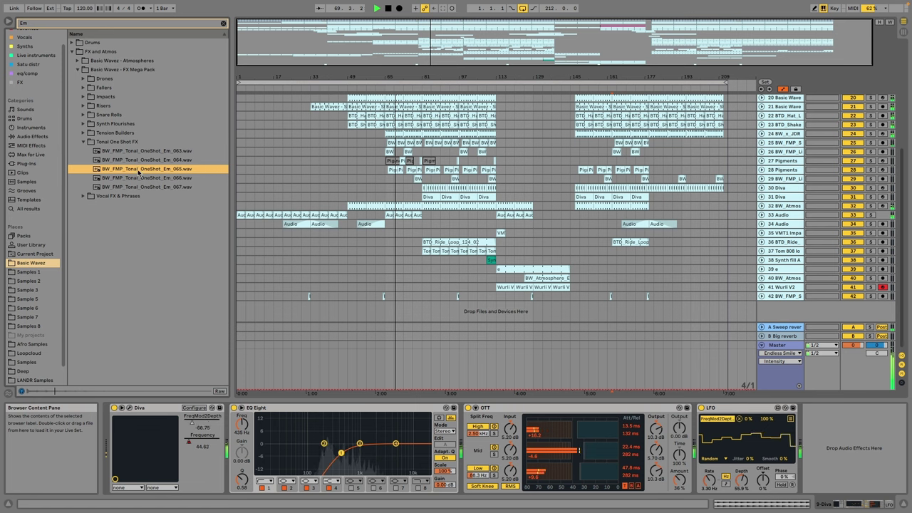
{"action": "left_click", "coordinate": [151, 187]}
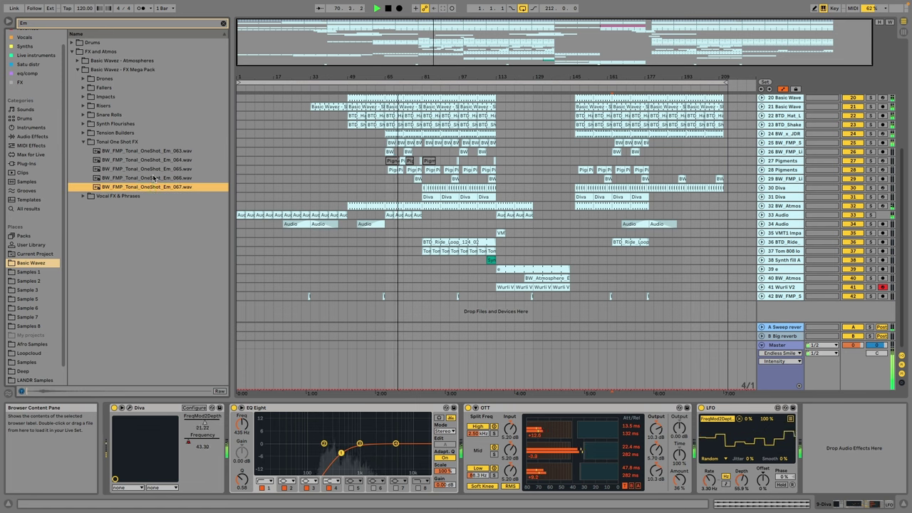
{"action": "left_click", "coordinate": [154, 178]}
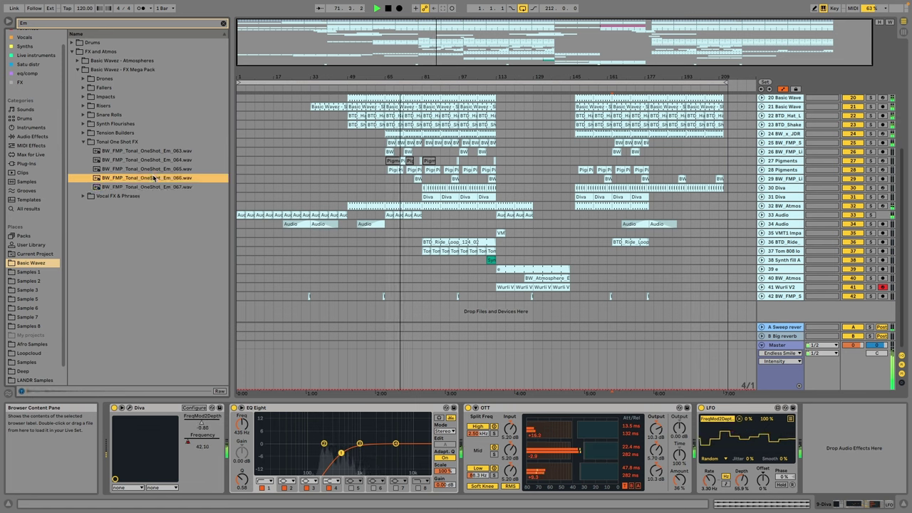
{"action": "left_click", "coordinate": [156, 152]}
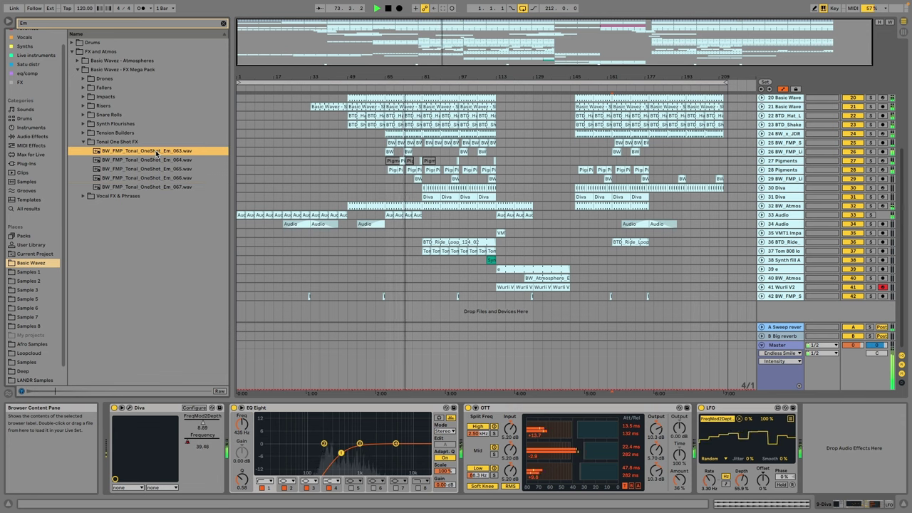
Step: Add BW_FMP_Vocal_FX_Em_20 from Vocal FX & Phrases to a new audio track just before bar 81 and reverse the clip
{"action": "left_click", "coordinate": [125, 196]}
{"action": "left_click", "coordinate": [131, 169]}
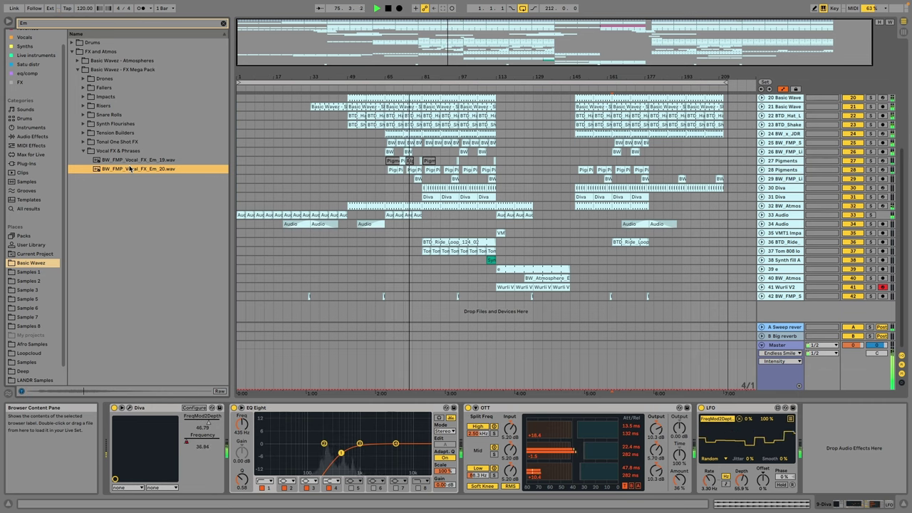
{"action": "mouse_move", "coordinate": [140, 169]}
{"action": "left_mouse_down"}
{"action": "mouse_move", "coordinate": [444, 315]}
{"action": "mouse_move", "coordinate": [417, 324]}
{"action": "mouse_move", "coordinate": [422, 314]}
{"action": "left_mouse_up"}
{"action": "left_click_drag", "start_coordinate": [416, 52], "coordinate": [417, 142]}
{"action": "left_click_drag", "start_coordinate": [639, 286], "coordinate": [615, 285]}
{"action": "key", "text": "r"}
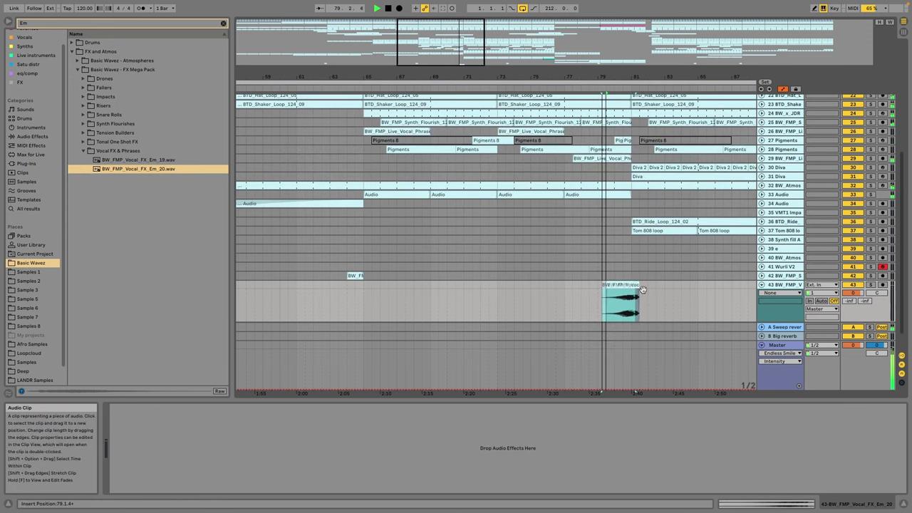
Step: Raise track 43's send to the sweep reverb return A and set the track volume to -7.1 dB
{"action": "left_click_drag", "start_coordinate": [850, 301], "coordinate": [859, 283]}
{"action": "left_click_drag", "start_coordinate": [853, 293], "coordinate": [856, 323]}
Step: Copy the reversed vocal FX clip on track 43 so that the copy ends at bar 113
{"action": "left_click_drag", "start_coordinate": [534, 61], "coordinate": [549, 29]}
{"action": "left_click", "coordinate": [433, 158]}
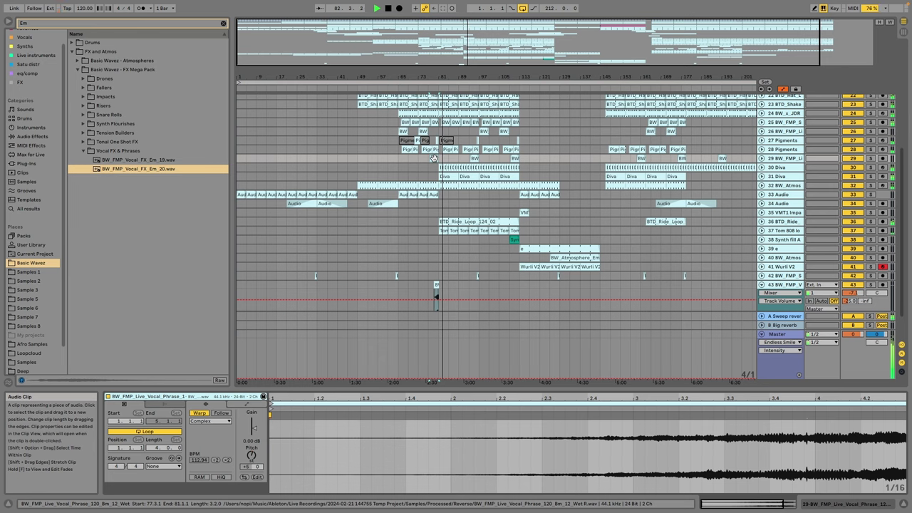
{"action": "scroll", "coordinate": [456, 271], "scroll_direction": "down", "scroll_amount": 3}
{"action": "left_click_drag", "start_coordinate": [448, 258], "coordinate": [492, 257]}
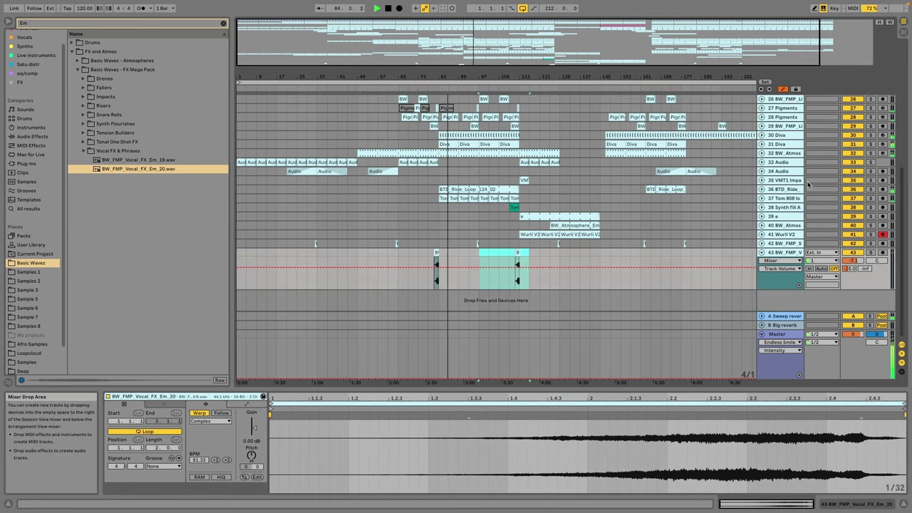
Step: Examine the devices on BTD_Ride track 36 and Diva track 31, and clear the browser search
{"action": "left_click", "coordinate": [784, 190]}
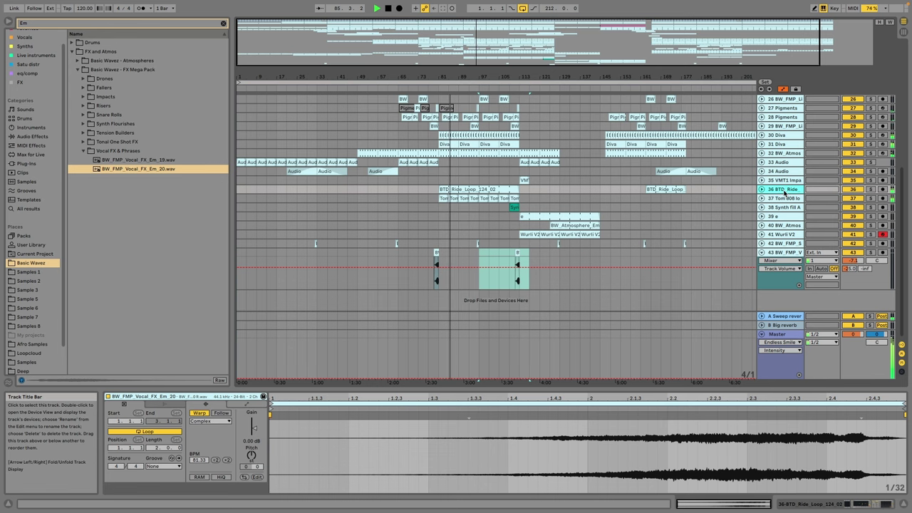
{"action": "scroll", "coordinate": [782, 201], "scroll_direction": "up", "scroll_amount": 3}
{"action": "left_click", "coordinate": [790, 184]}
{"action": "left_click", "coordinate": [834, 504]}
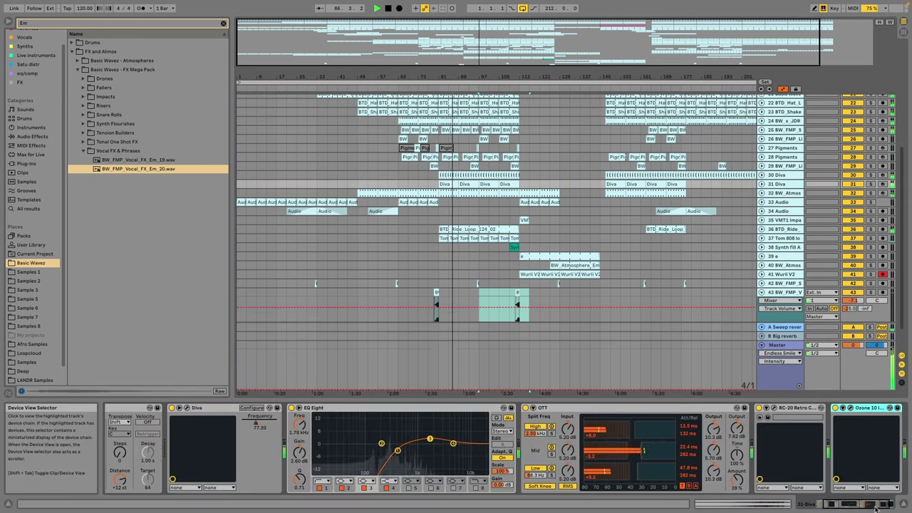
{"action": "left_click", "coordinate": [223, 22]}
Step: Fold track 43 and copy its reversed vocal FX clip into the second drop, ending at bar 161
{"action": "scroll", "coordinate": [499, 235], "scroll_direction": "down", "scroll_amount": 3}
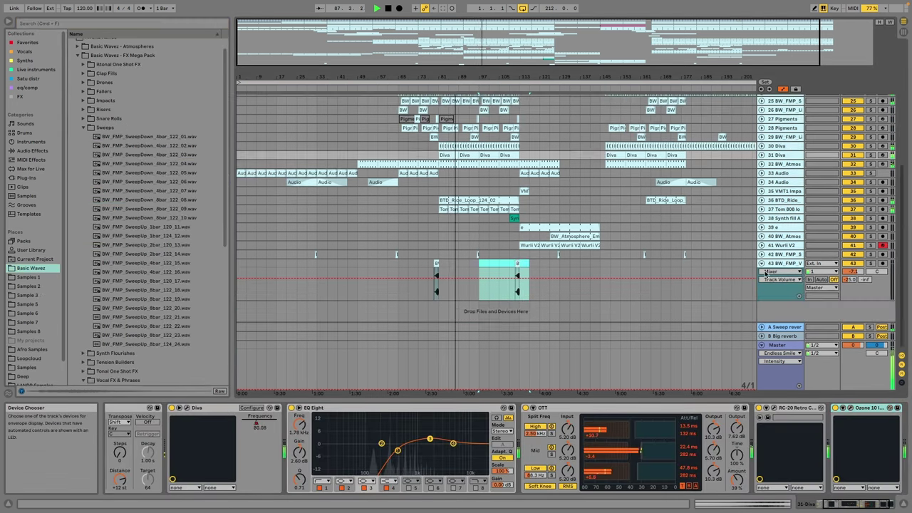
{"action": "left_click", "coordinate": [777, 264]}
{"action": "left_click", "coordinate": [761, 263]}
{"action": "left_click_drag", "start_coordinate": [489, 263], "coordinate": [643, 264]}
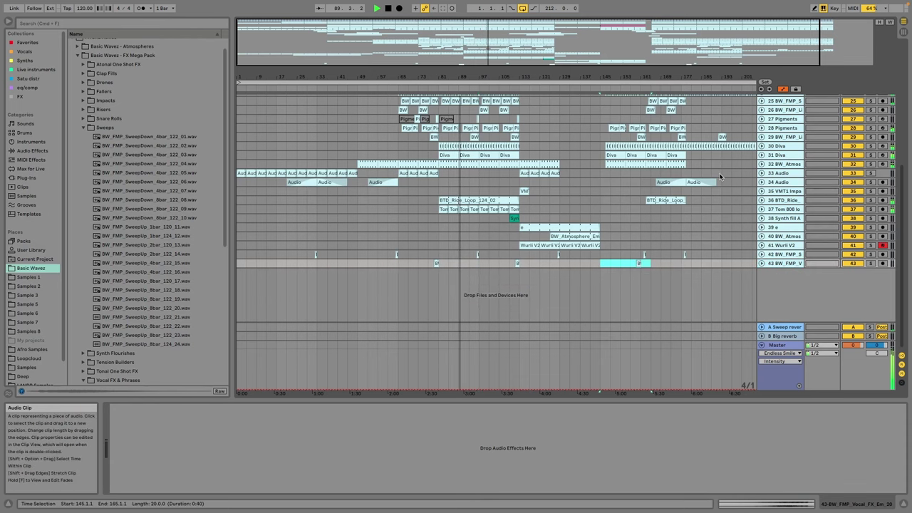
{"action": "left_click_drag", "start_coordinate": [760, 50], "coordinate": [759, 107]}
{"action": "left_click_drag", "start_coordinate": [487, 264], "coordinate": [500, 264]}
{"action": "left_click_drag", "start_coordinate": [667, 57], "coordinate": [666, 28]}
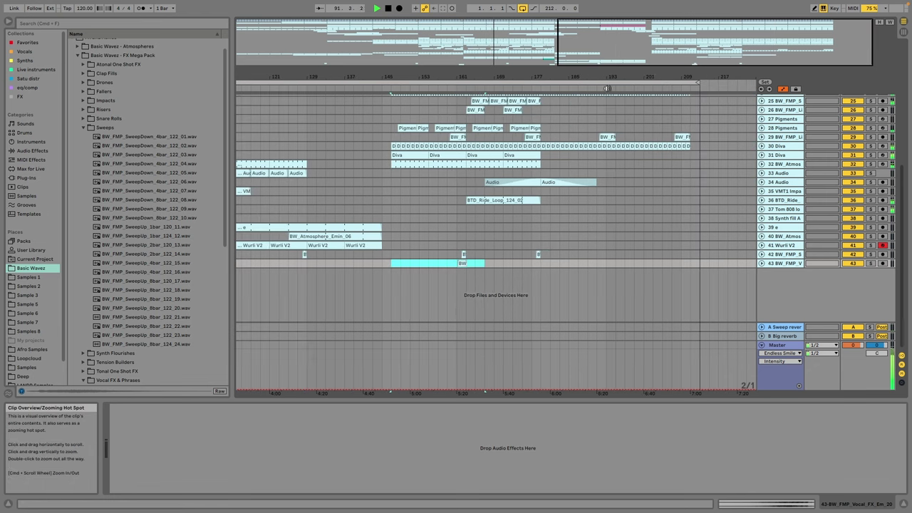
{"action": "double_click", "coordinate": [709, 48]}
Step: Insert an empty audio track below vocal FX track 43
{"action": "right_click", "coordinate": [789, 264]}
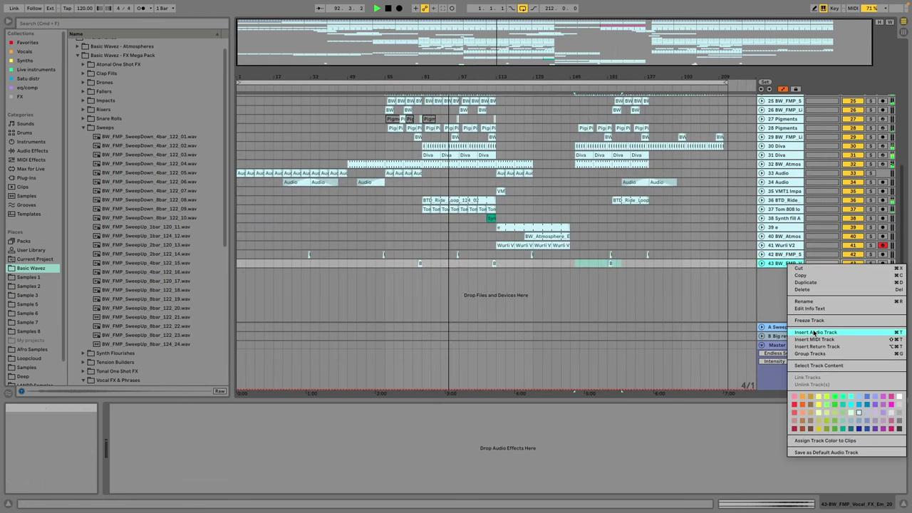
{"action": "key", "text": "Return"}
{"action": "scroll", "coordinate": [40, 332], "scroll_direction": "down", "scroll_amount": 2}
Step: Look through the unfiltered LANDR Samples folder for a further sample to layer
{"action": "left_click", "coordinate": [36, 362]}
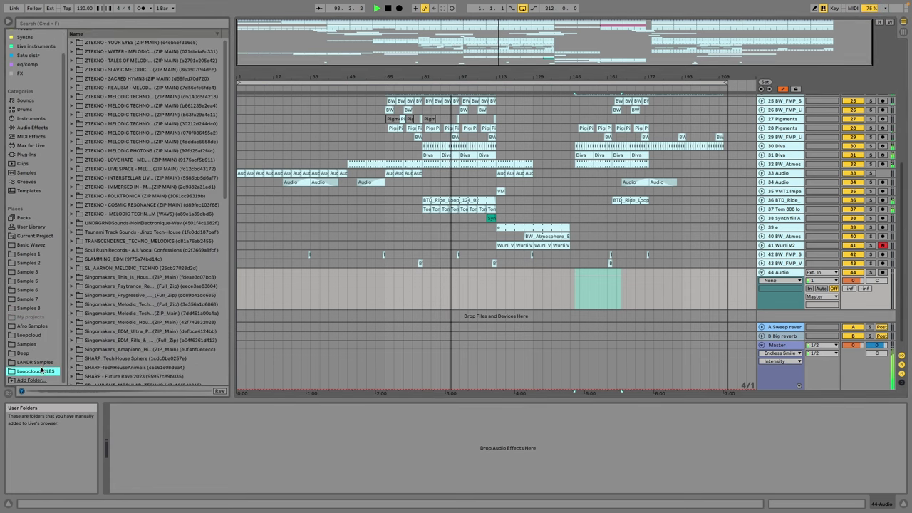
{"action": "scroll", "coordinate": [125, 327], "scroll_direction": "down", "scroll_amount": 5}
{"action": "left_click", "coordinate": [136, 300]}
{"action": "scroll", "coordinate": [135, 285], "scroll_direction": "down", "scroll_amount": 3}
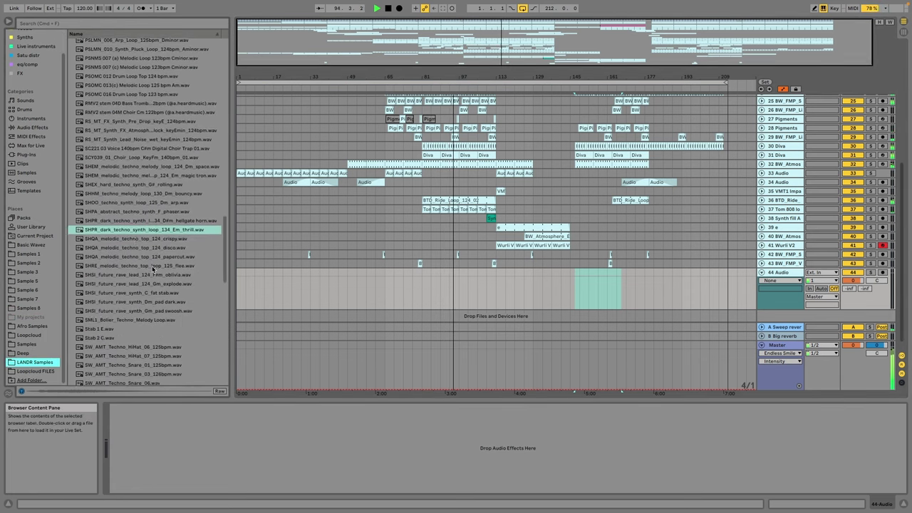
{"action": "scroll", "coordinate": [136, 237], "scroll_direction": "down", "scroll_amount": 12}
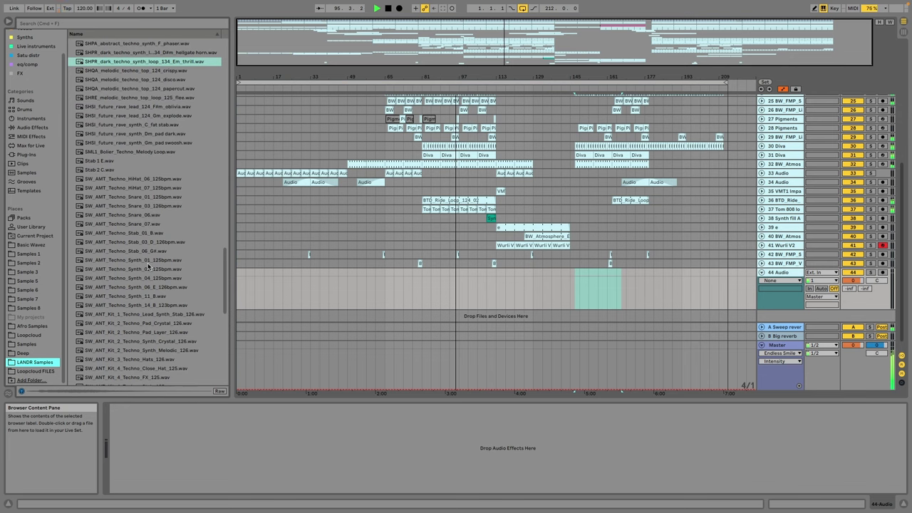
{"action": "scroll", "coordinate": [174, 270], "scroll_direction": "down", "scroll_amount": 4}
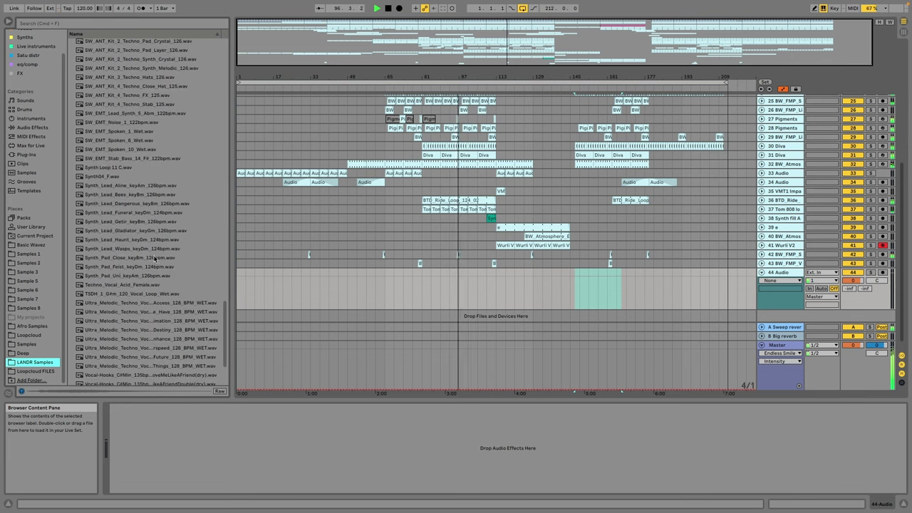
{"action": "scroll", "coordinate": [154, 256], "scroll_direction": "down", "scroll_amount": 3}
{"action": "scroll", "coordinate": [163, 309], "scroll_direction": "up", "scroll_amount": 15}
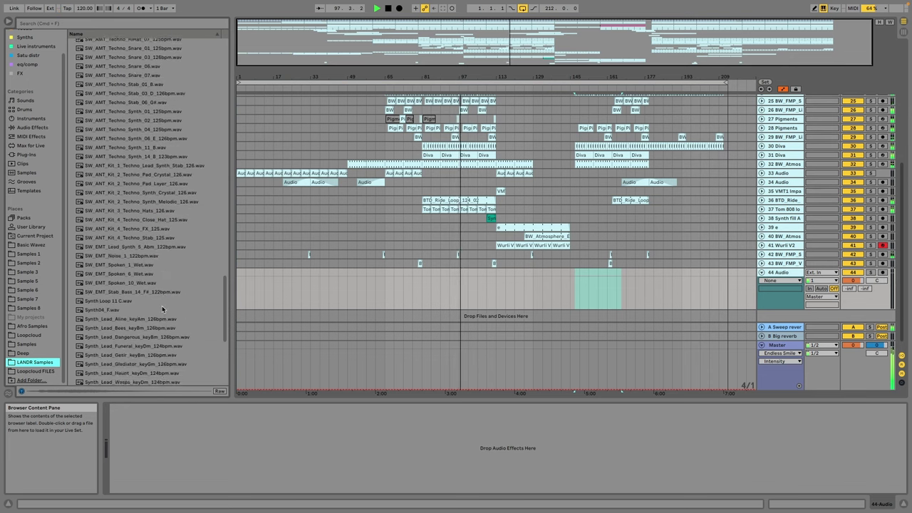
{"action": "scroll", "coordinate": [140, 219], "scroll_direction": "up", "scroll_amount": 7}
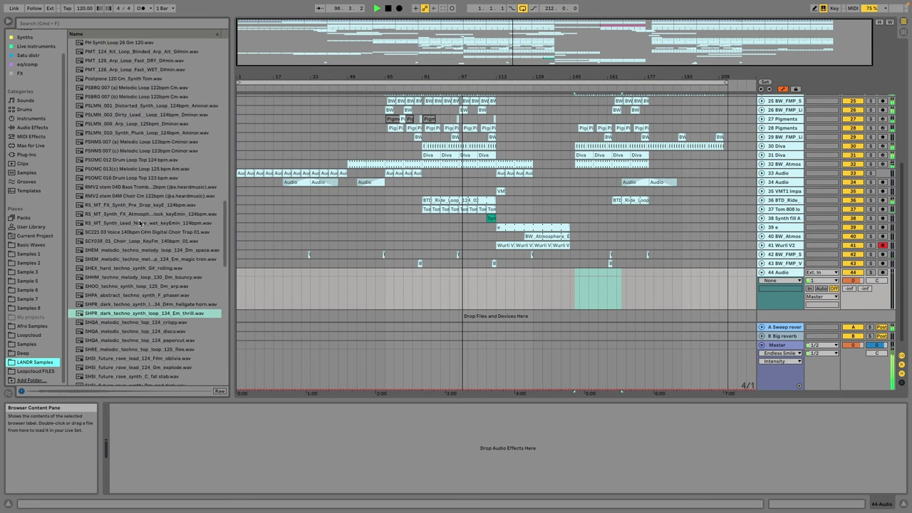
{"action": "scroll", "coordinate": [140, 224], "scroll_direction": "down", "scroll_amount": 10}
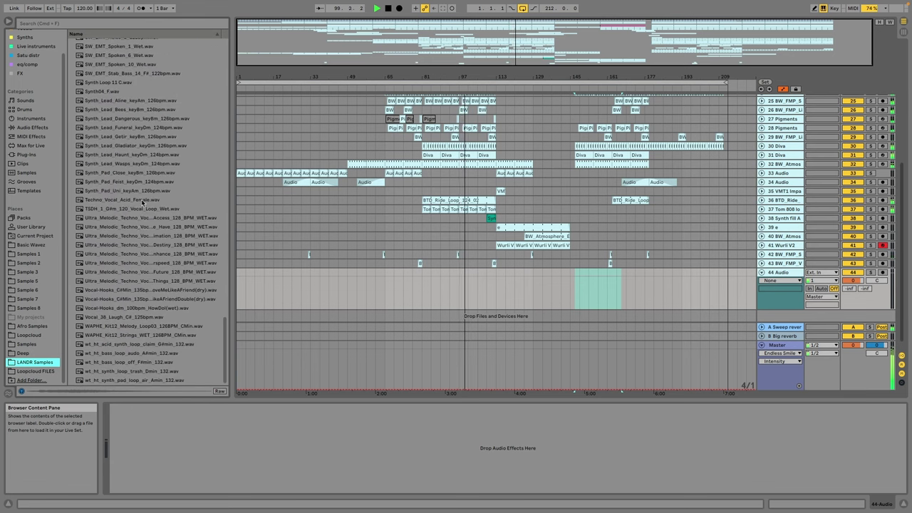
Step: Preview Techno_Vocal_Acid_Female, TSDH_1_G#m_120_Vocal_Loop_Wet and SW_AMT_Techno_Synth_11_B in LANDR Samples
{"action": "left_click", "coordinate": [142, 202]}
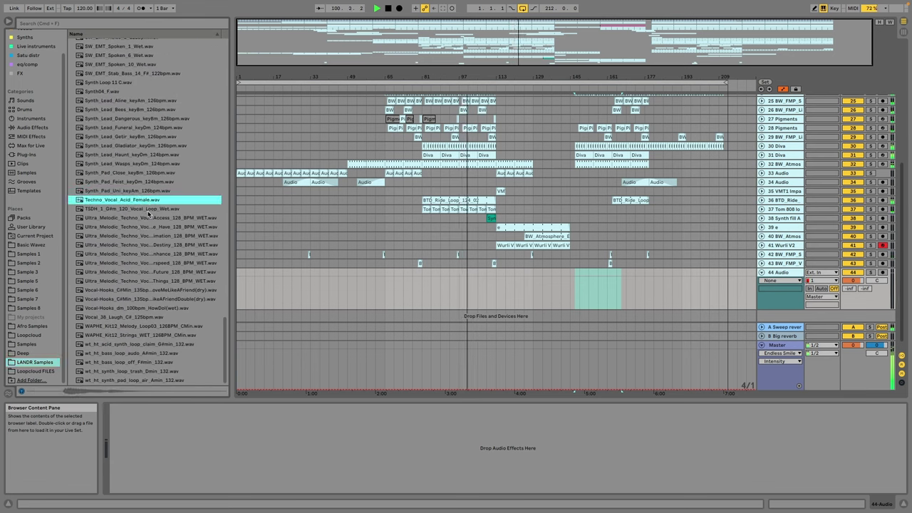
{"action": "left_click", "coordinate": [148, 210]}
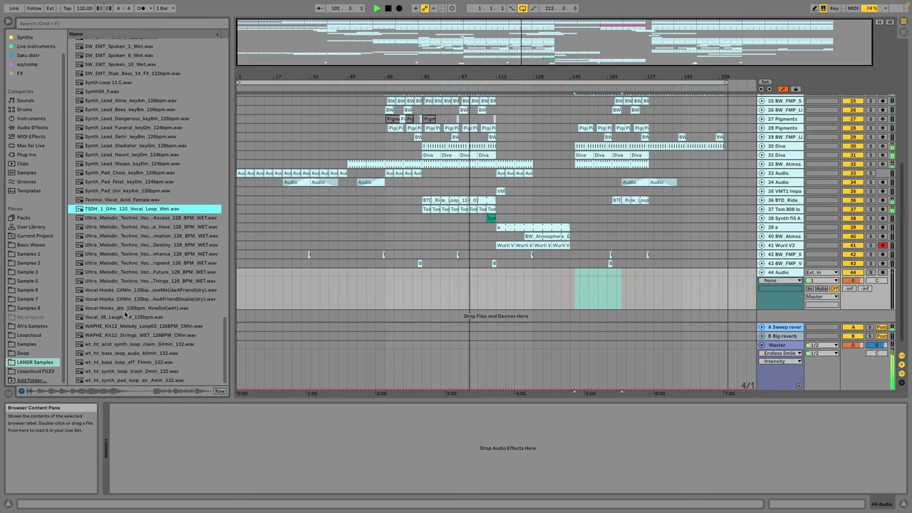
{"action": "scroll", "coordinate": [125, 315], "scroll_direction": "up", "scroll_amount": 6}
{"action": "left_click", "coordinate": [128, 285]}
{"action": "scroll", "coordinate": [128, 287], "scroll_direction": "up", "scroll_amount": 6}
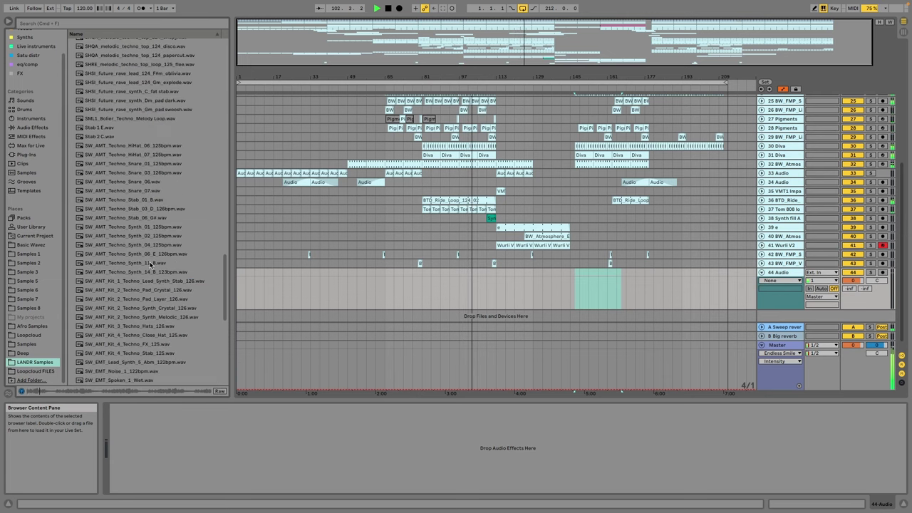
{"action": "left_click", "coordinate": [150, 263]}
{"action": "scroll", "coordinate": [118, 160], "scroll_direction": "up", "scroll_amount": 6}
Step: Search LANDR Samples for "dr" and place ES_RED_MLDCA4_Drum_Loop_03_Stripped_115bpm on track 44 at bar 97
{"action": "left_click", "coordinate": [59, 25]}
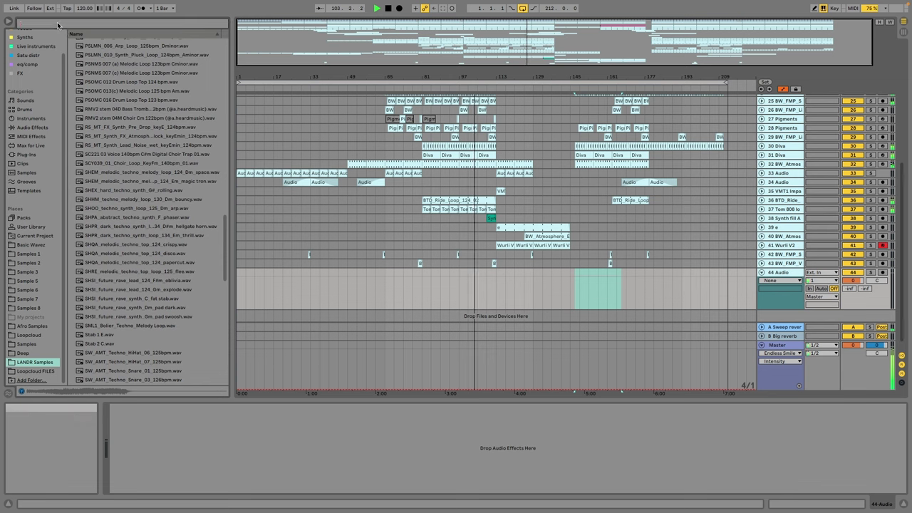
{"action": "type", "text": "dr"}
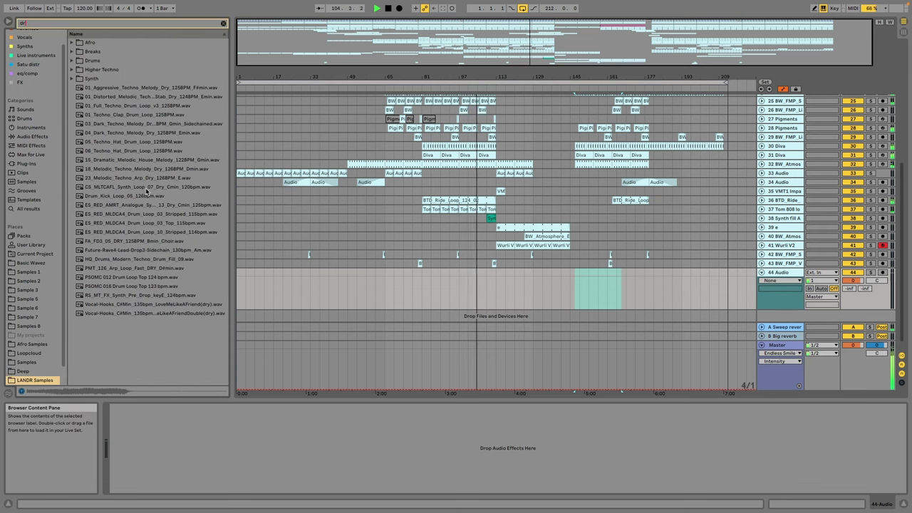
{"action": "left_click", "coordinate": [132, 215]}
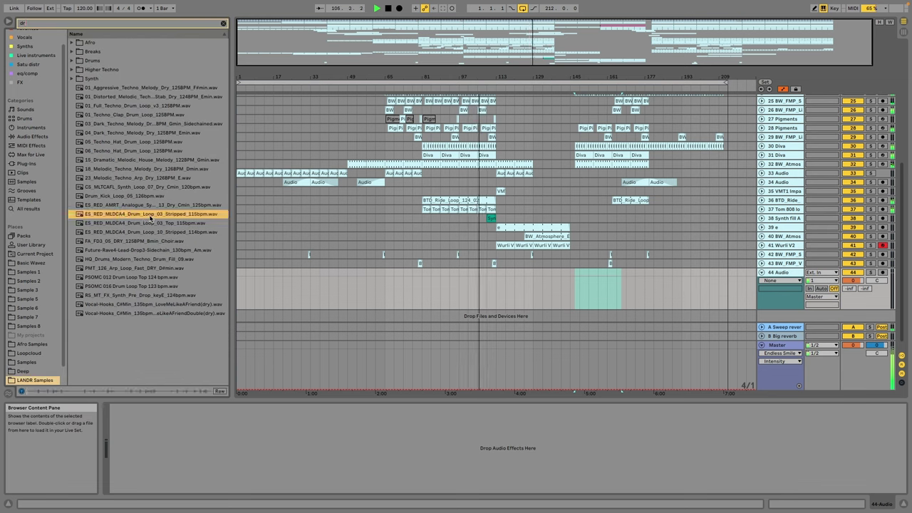
{"action": "left_click_drag", "start_coordinate": [150, 218], "coordinate": [464, 273]}
Step: Loop the ES_RED_MLDCA4_Drum_Loop_03_Stripped clip on track 44 so it runs from bar 97 to bar 113
{"action": "left_click", "coordinate": [28, 290]}
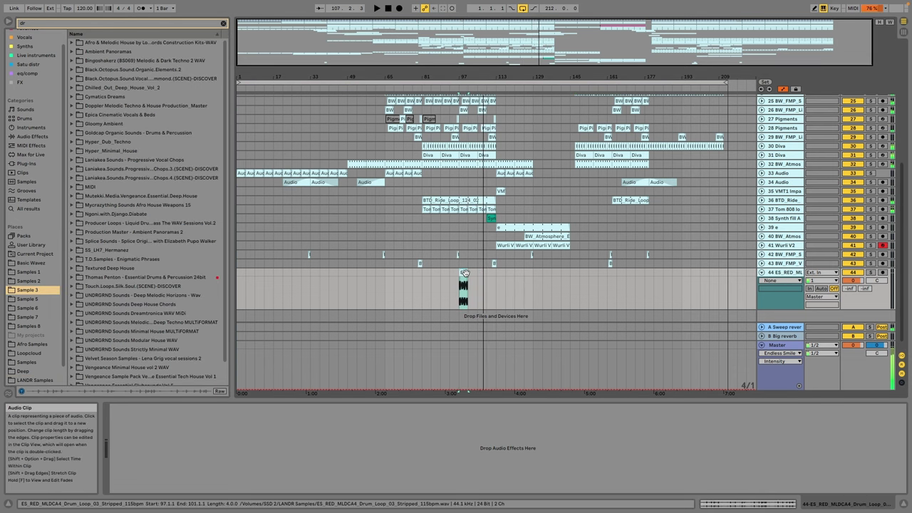
{"action": "left_click", "coordinate": [464, 273]}
{"action": "key", "text": "space"}
{"action": "double_click", "coordinate": [463, 272]}
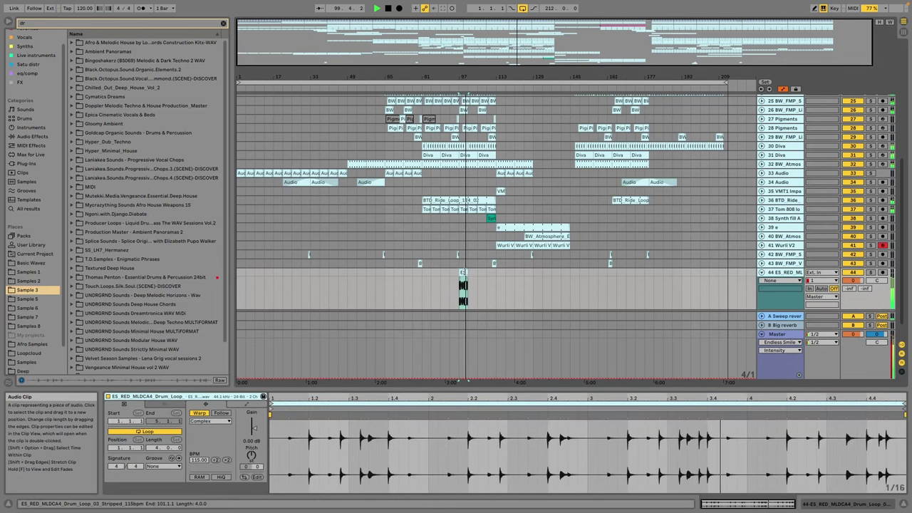
{"action": "left_click_drag", "start_coordinate": [467, 272], "coordinate": [494, 273]}
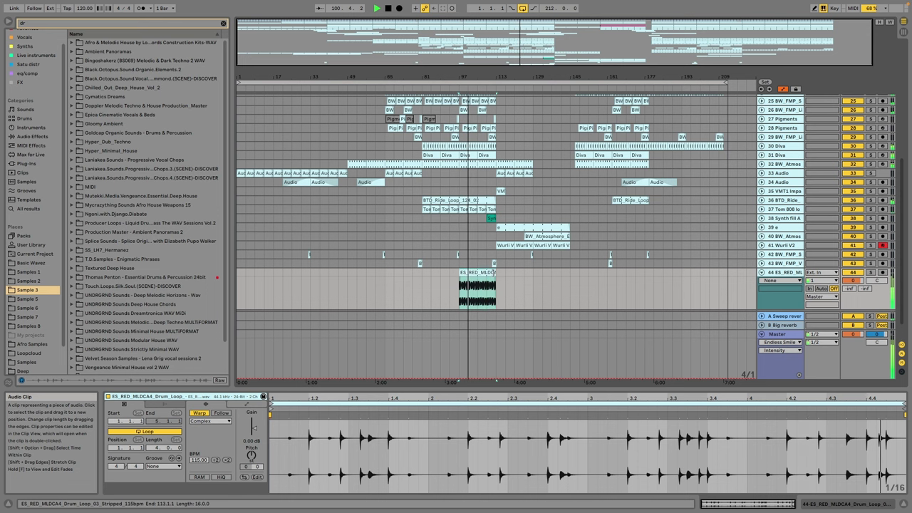
Step: Lower the volume of drum loop track 44 to about -9 dB
{"action": "left_click_drag", "start_coordinate": [854, 280], "coordinate": [855, 329]}
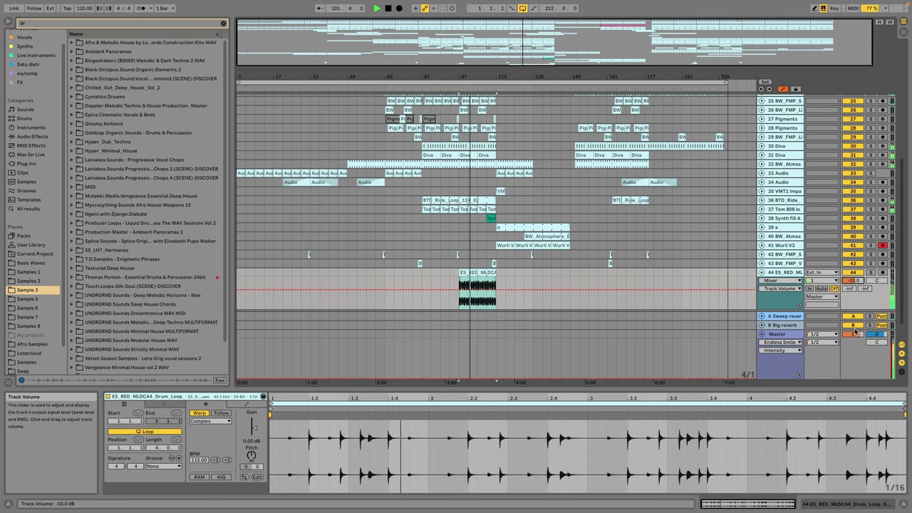
{"action": "left_click_drag", "start_coordinate": [854, 284], "coordinate": [854, 288]}
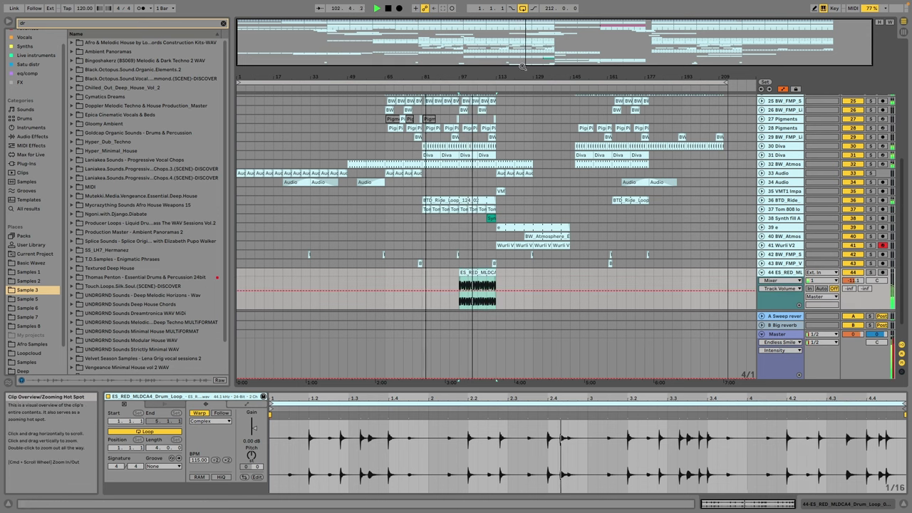
Step: Audition neighbouring presets of the Endless Smile effect on the Master track, return to No Limit, and close its window
{"action": "left_click", "coordinate": [789, 336]}
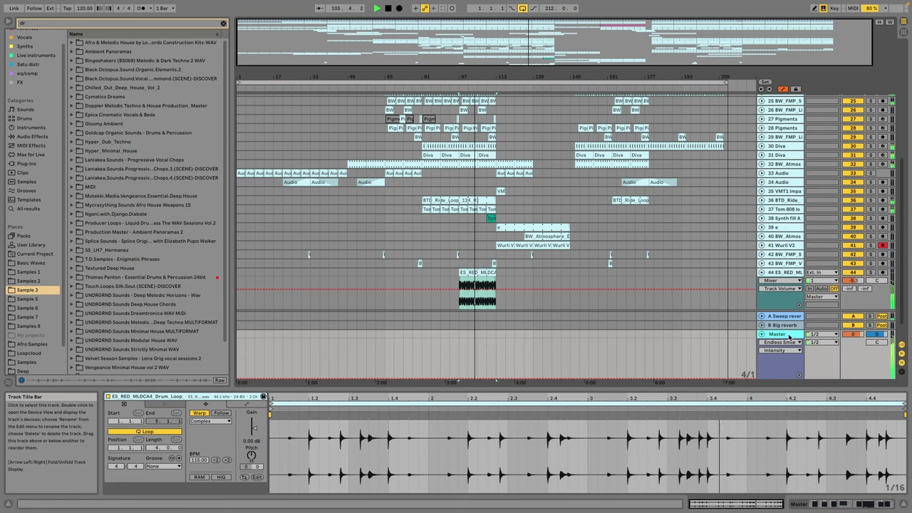
{"action": "double_click", "coordinate": [789, 336]}
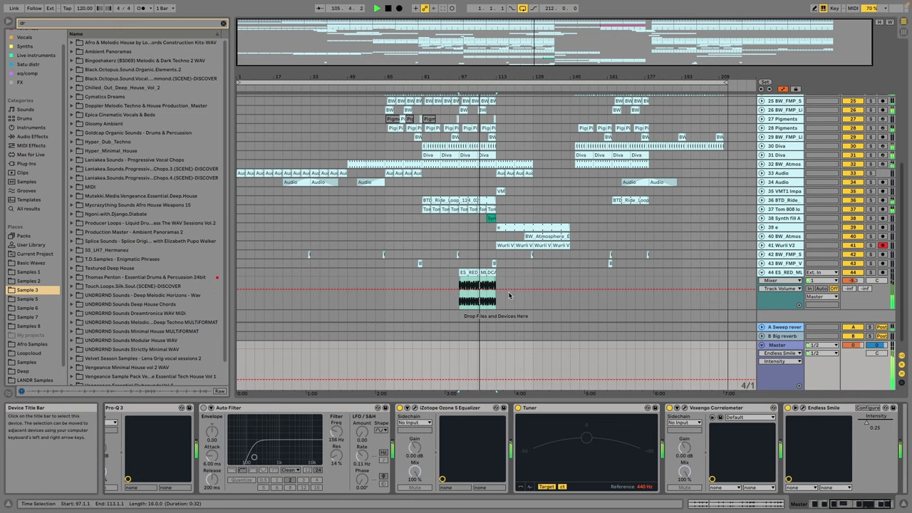
{"action": "left_click", "coordinate": [796, 409]}
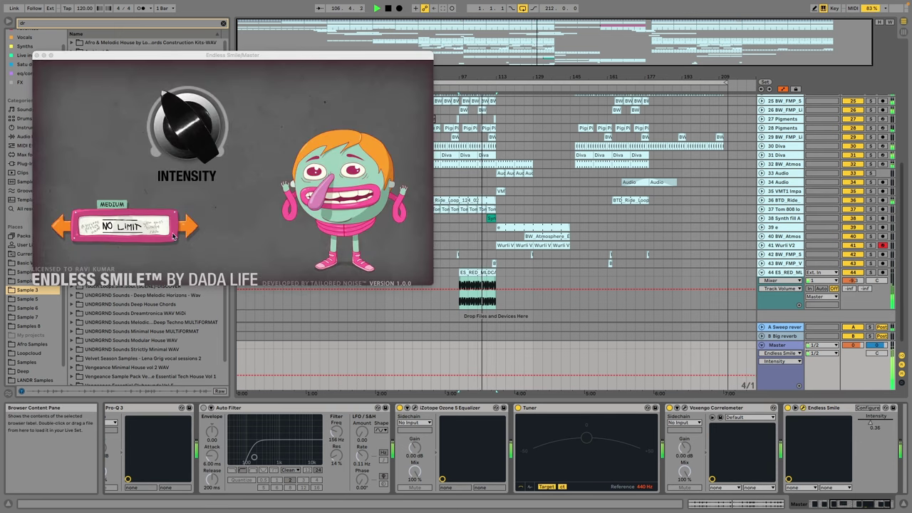
{"action": "left_click", "coordinate": [63, 229]}
{"action": "left_click", "coordinate": [63, 229]}
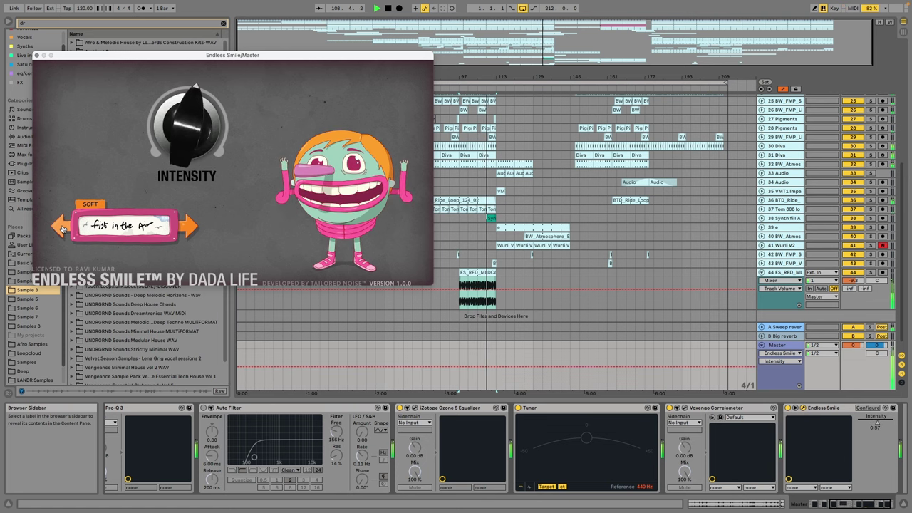
{"action": "left_click", "coordinate": [193, 234]}
{"action": "left_click", "coordinate": [190, 231]}
{"action": "left_click", "coordinate": [190, 231]}
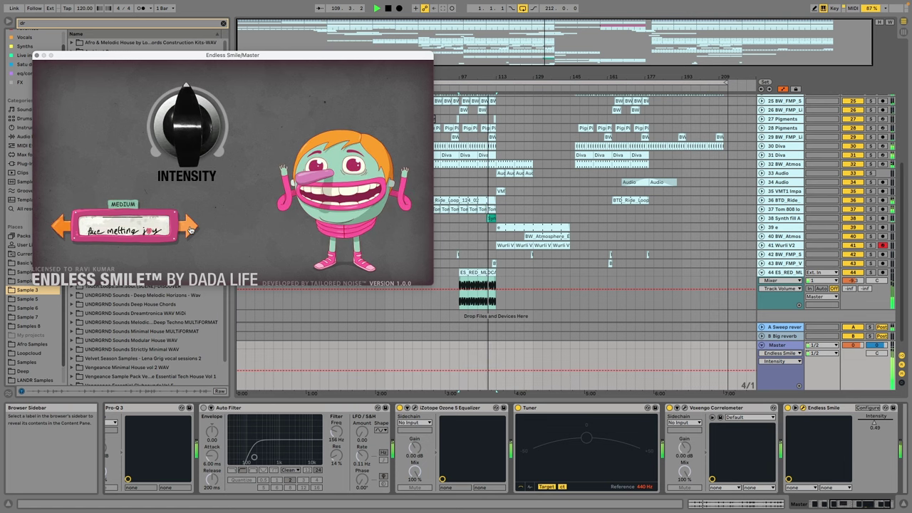
{"action": "left_click", "coordinate": [62, 228]}
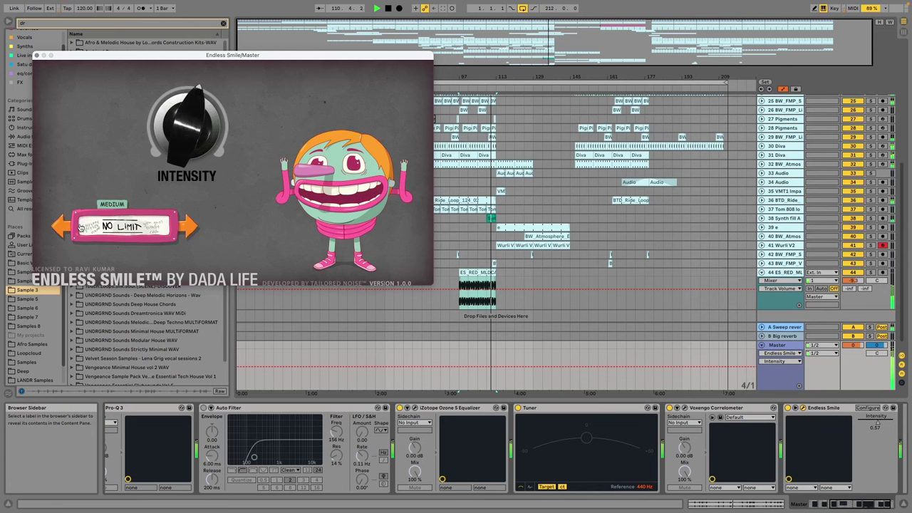
{"action": "left_click", "coordinate": [37, 56]}
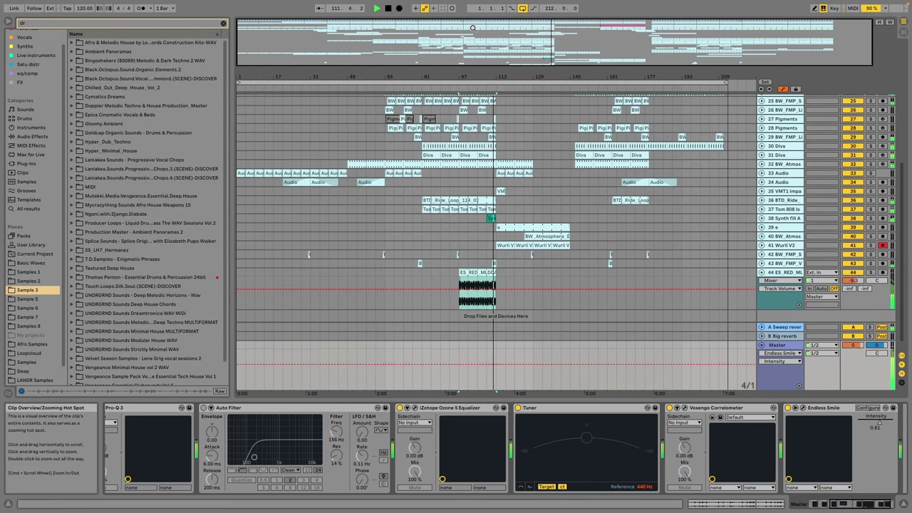
Step: Clear the browser search and show the contents of the Basic Wavez folder
{"action": "left_click", "coordinate": [482, 275]}
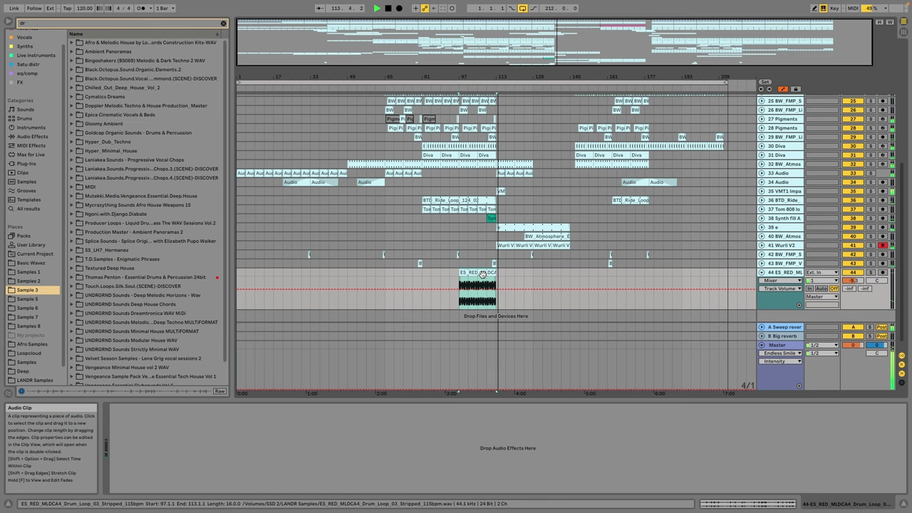
{"action": "mouse_move", "coordinate": [497, 274]}
{"action": "left_mouse_down"}
{"action": "mouse_move", "coordinate": [606, 273]}
{"action": "mouse_move", "coordinate": [497, 285]}
{"action": "left_mouse_up"}
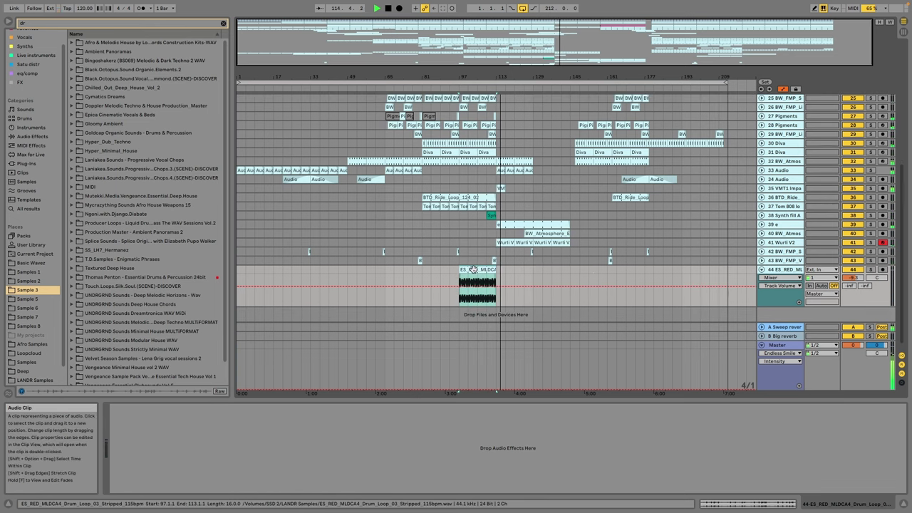
{"action": "left_click", "coordinate": [35, 255]}
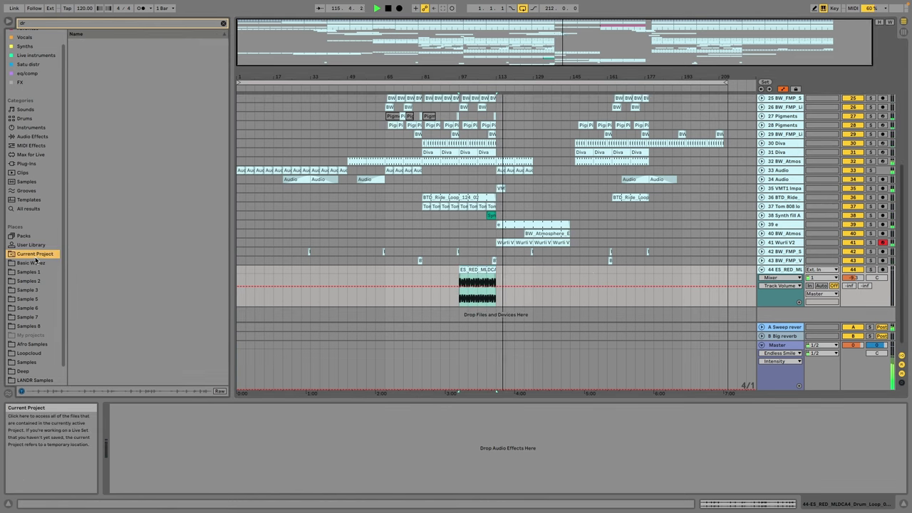
{"action": "left_click", "coordinate": [32, 263]}
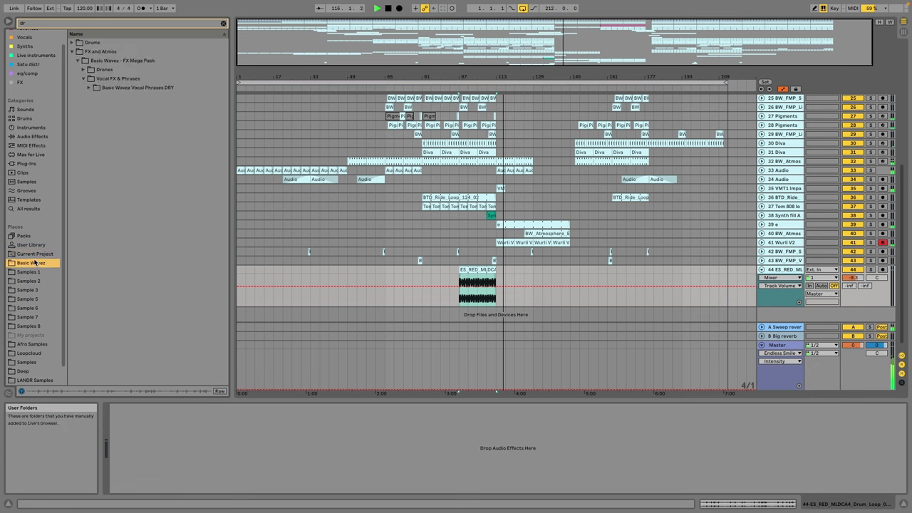
{"action": "left_click", "coordinate": [223, 24]}
Step: Copy the 16-bar drum loop clip on track 44 to bars 163–179 and fold the track
{"action": "left_click_drag", "start_coordinate": [471, 269], "coordinate": [595, 276]}
{"action": "left_click_drag", "start_coordinate": [710, 41], "coordinate": [710, 80]}
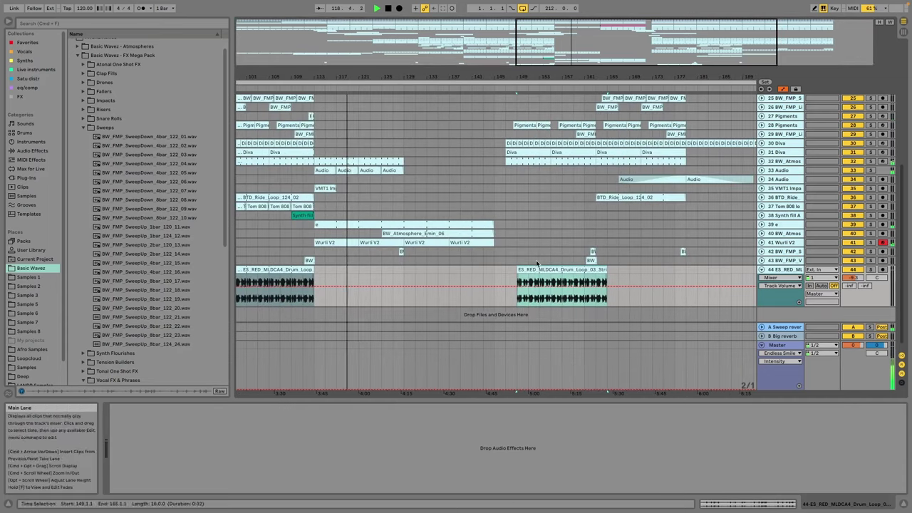
{"action": "left_click_drag", "start_coordinate": [541, 271], "coordinate": [630, 270]}
{"action": "double_click", "coordinate": [635, 47]}
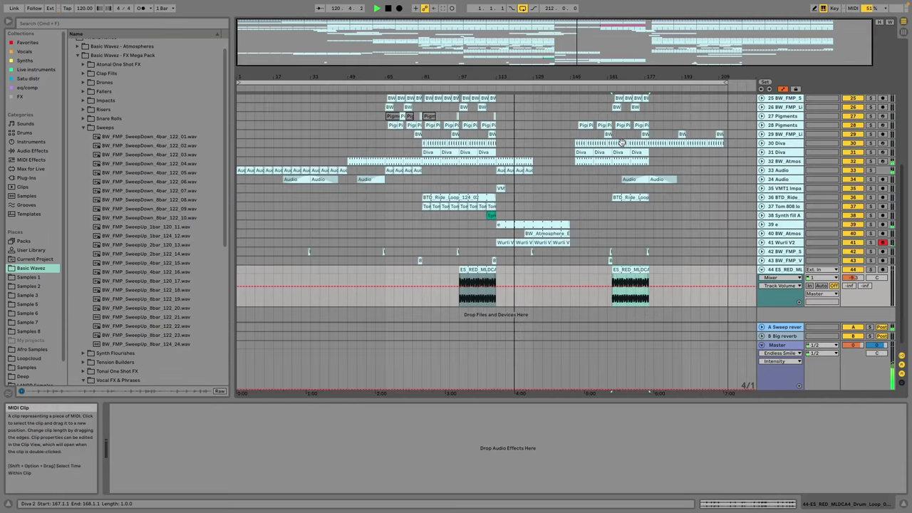
{"action": "left_click", "coordinate": [762, 269]}
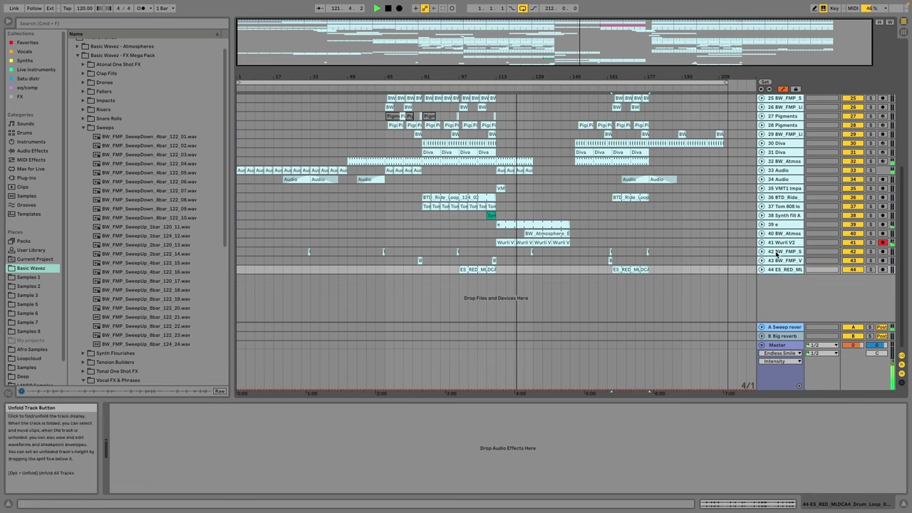
Step: Show the FX collection in the browser and set the volume of track 41 Wurli V2 to -5.0 dB
{"action": "left_click", "coordinate": [781, 243]}
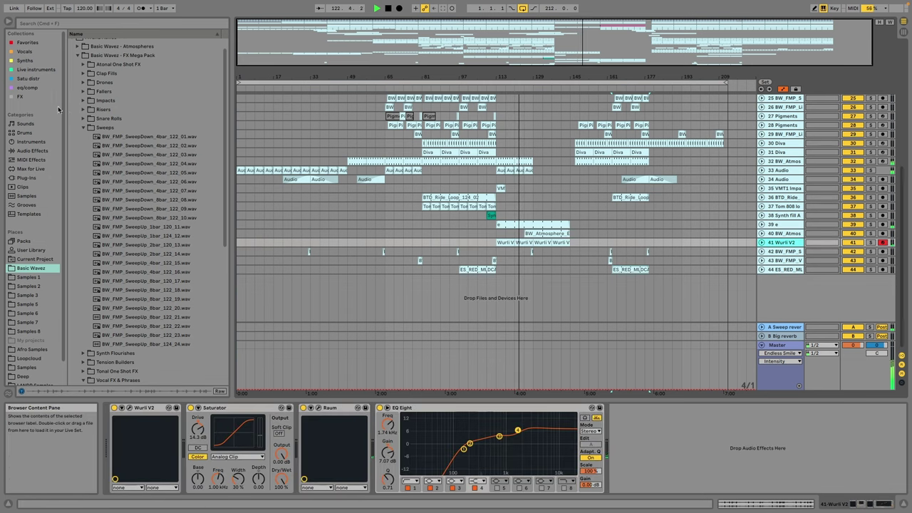
{"action": "left_click", "coordinate": [20, 96]}
{"action": "scroll", "coordinate": [118, 224], "scroll_direction": "down", "scroll_amount": 5}
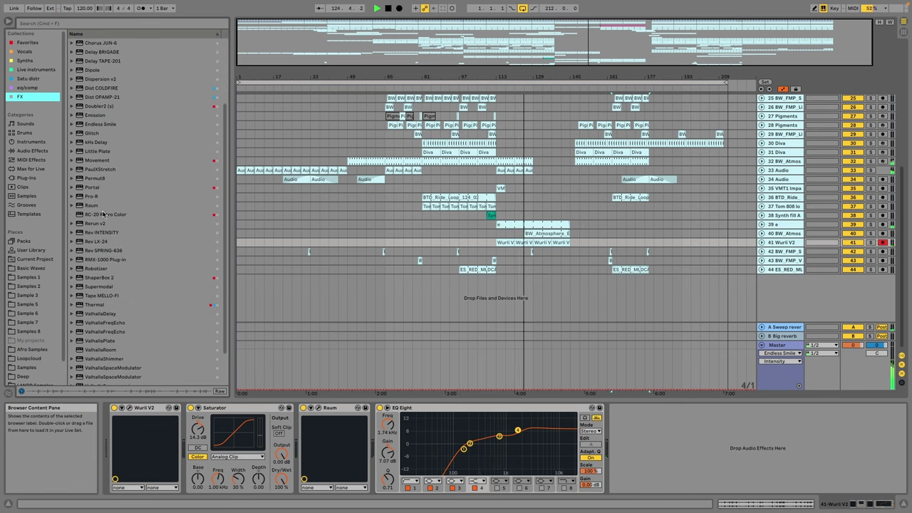
{"action": "scroll", "coordinate": [107, 178], "scroll_direction": "up", "scroll_amount": 4}
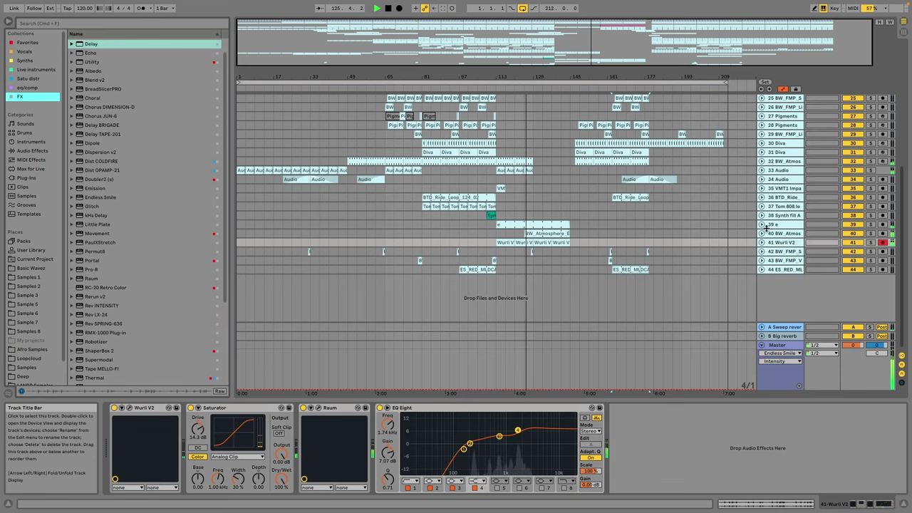
{"action": "left_click", "coordinate": [762, 242]}
{"action": "left_click_drag", "start_coordinate": [853, 251], "coordinate": [853, 260]}
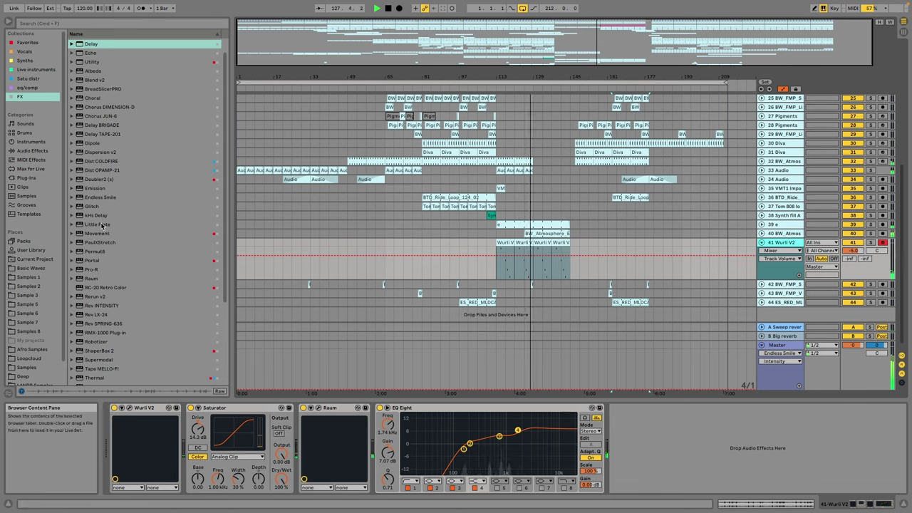
Step: Add ValhallaDelay from the FX collection to the end of track 41 Wurli V2's device chain
{"action": "scroll", "coordinate": [109, 217], "scroll_direction": "down", "scroll_amount": 5}
{"action": "left_click", "coordinate": [114, 271]}
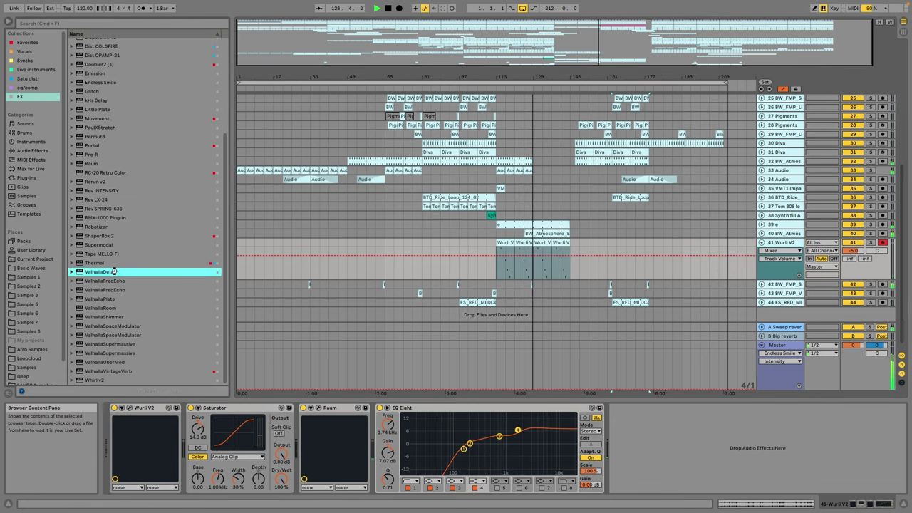
{"action": "key", "text": "Return"}
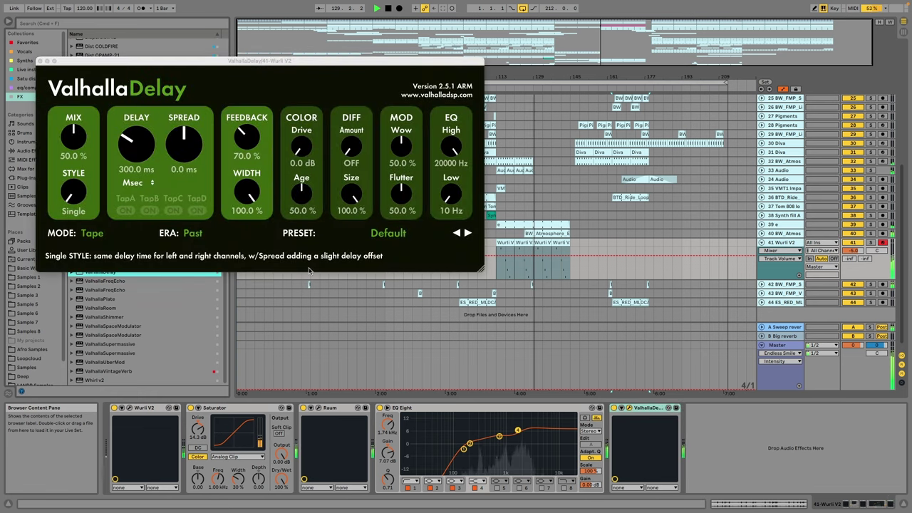
Step: Switch ValhallaDelay to the Long Shards preset, close its window, and fold the Wurli V2 track
{"action": "left_click", "coordinate": [466, 233]}
{"action": "left_click", "coordinate": [467, 232]}
{"action": "left_click", "coordinate": [467, 232]}
{"action": "left_click", "coordinate": [467, 232]}
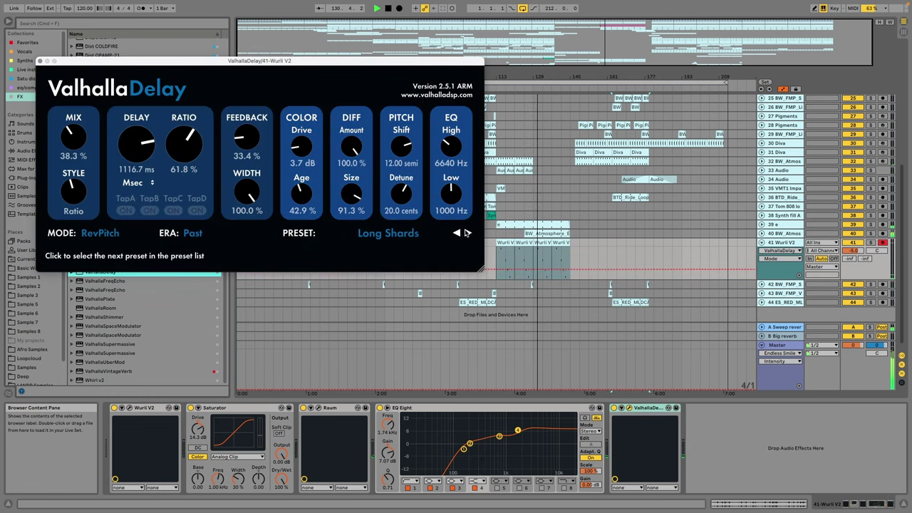
{"action": "left_click", "coordinate": [41, 62]}
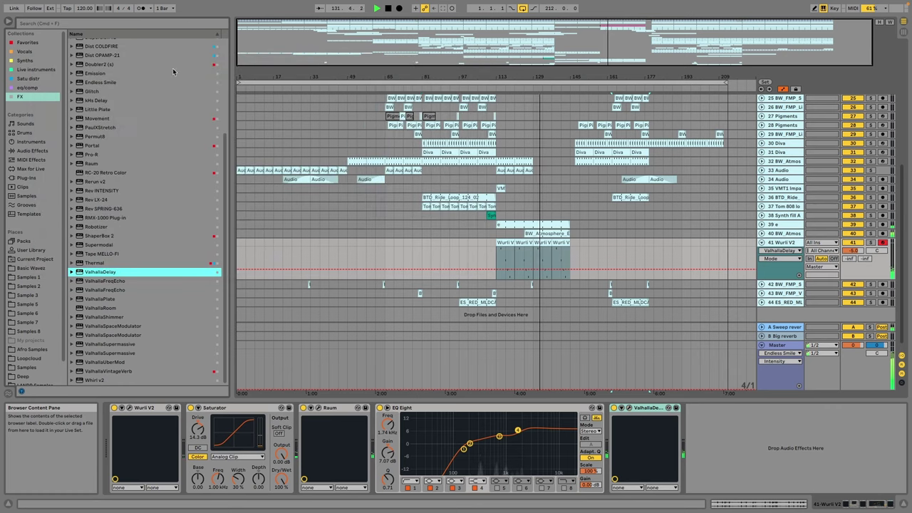
{"action": "scroll", "coordinate": [607, 231], "scroll_direction": "up", "scroll_amount": 8}
{"action": "scroll", "coordinate": [605, 232], "scroll_direction": "down", "scroll_amount": 8}
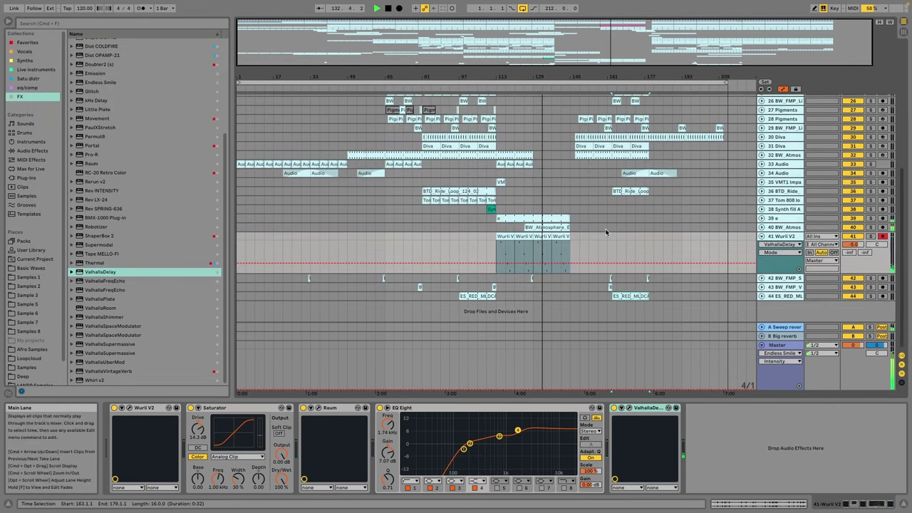
{"action": "left_click", "coordinate": [762, 236]}
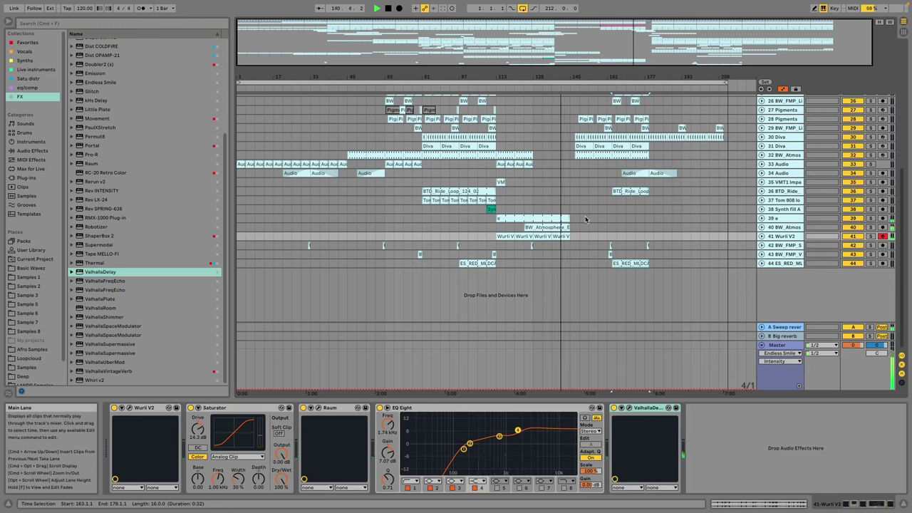
{"action": "left_click", "coordinate": [760, 228]}
{"action": "left_click", "coordinate": [761, 237]}
{"action": "left_click", "coordinate": [761, 236]}
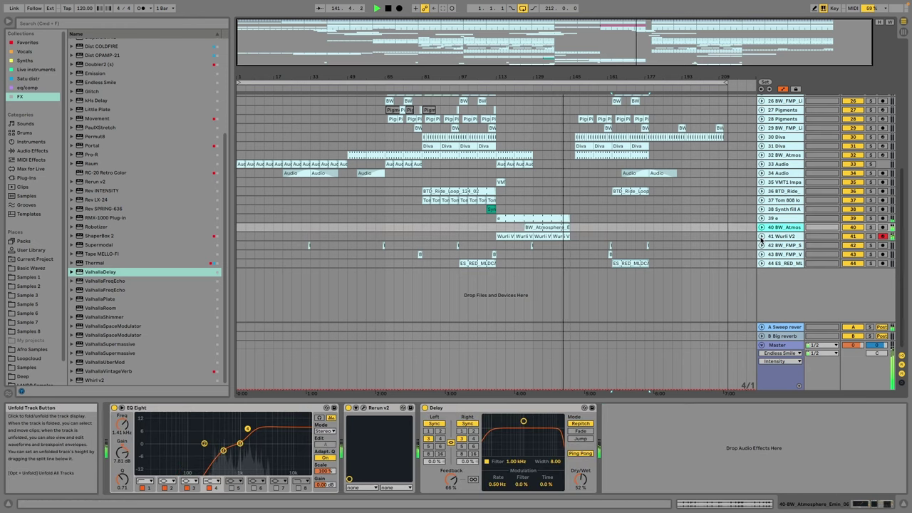
{"action": "left_click", "coordinate": [761, 237]}
{"action": "left_click", "coordinate": [761, 236]}
{"action": "scroll", "coordinate": [591, 199], "scroll_direction": "up", "scroll_amount": 6}
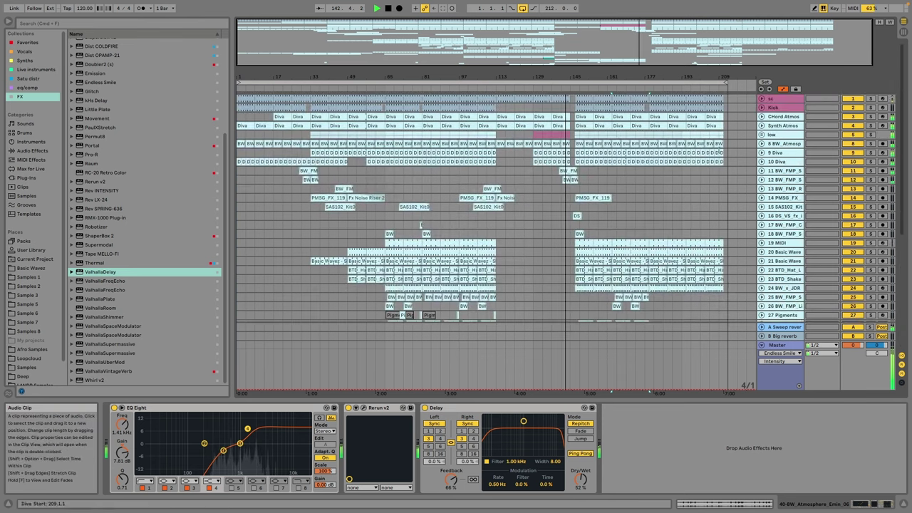
{"action": "left_click", "coordinate": [761, 153]}
{"action": "left_click", "coordinate": [761, 152]}
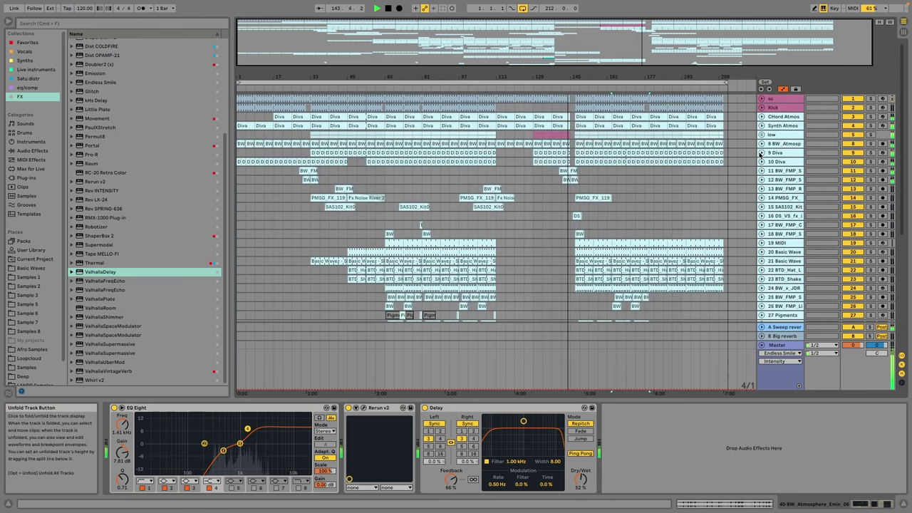
{"action": "left_click", "coordinate": [761, 152]}
{"action": "scroll", "coordinate": [636, 199], "scroll_direction": "down", "scroll_amount": 10}
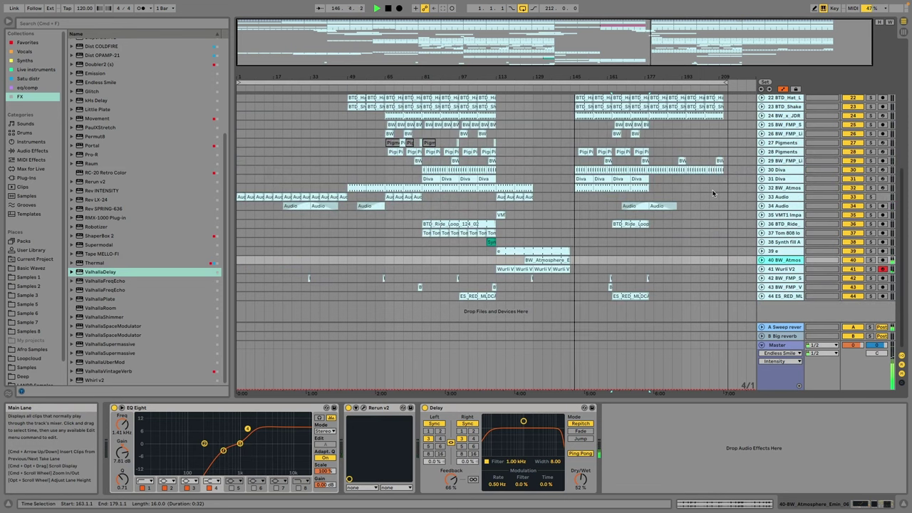
Step: Unfold track 32 BW_Atmos and duplicate its one-bar MIDI section to fill the gap between bars 145 and 147
{"action": "left_click", "coordinate": [762, 188]}
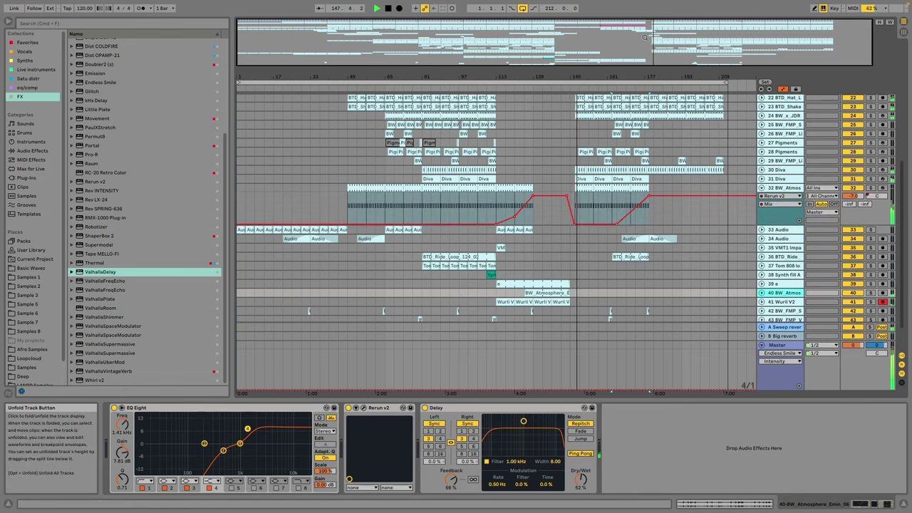
{"action": "left_click_drag", "start_coordinate": [653, 47], "coordinate": [601, 179]}
{"action": "left_click_drag", "start_coordinate": [541, 196], "coordinate": [509, 194]}
{"action": "key", "text": "space"}
{"action": "key", "text": "super+d"}
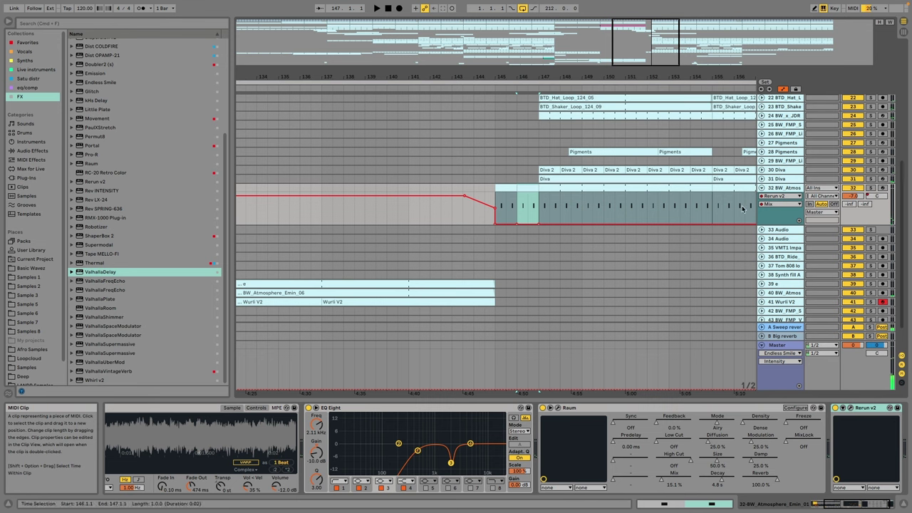
Step: Draw Track Panning automation alternating between left and right on track 32 across bars 145 to 147, and play from just before it
{"action": "left_click", "coordinate": [877, 197]}
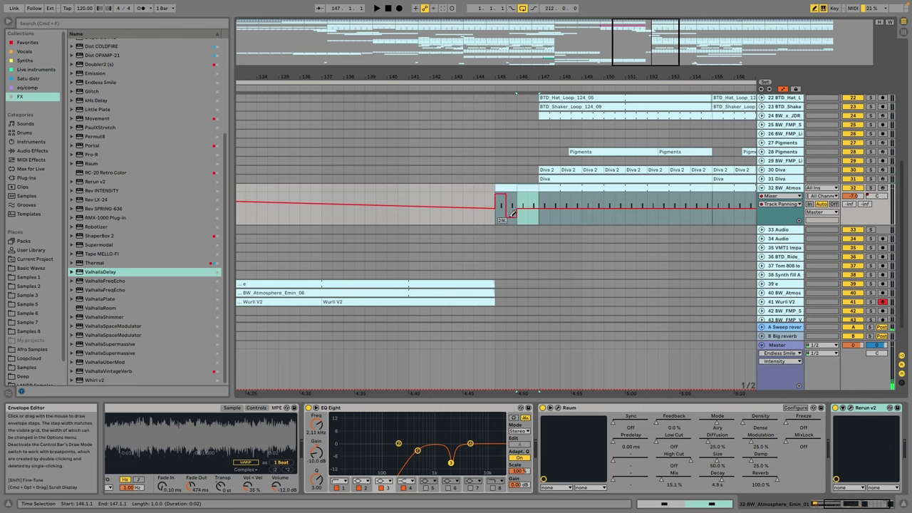
{"action": "key", "text": "b"}
{"action": "left_click", "coordinate": [486, 196]}
{"action": "key", "text": "space"}
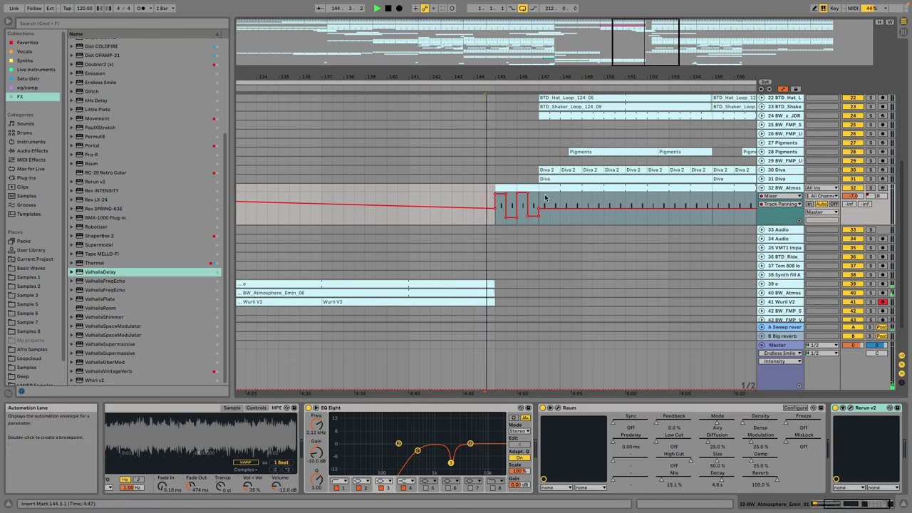
Step: Automate track 32's A-Sweep reverb send to rise to a peak at bar 147 and drop sharply, switch the lane to Rerun v2, and fold the track
{"action": "left_click", "coordinate": [849, 204]}
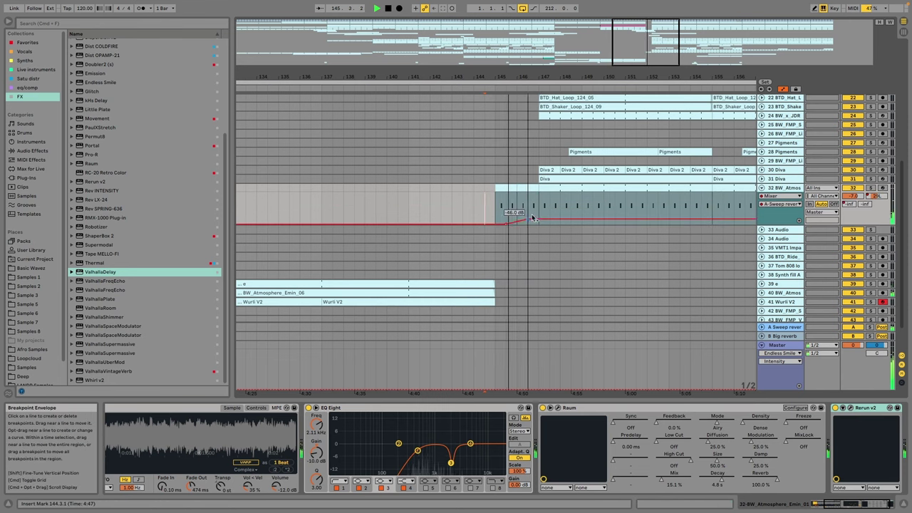
{"action": "left_click_drag", "start_coordinate": [515, 222], "coordinate": [540, 236]}
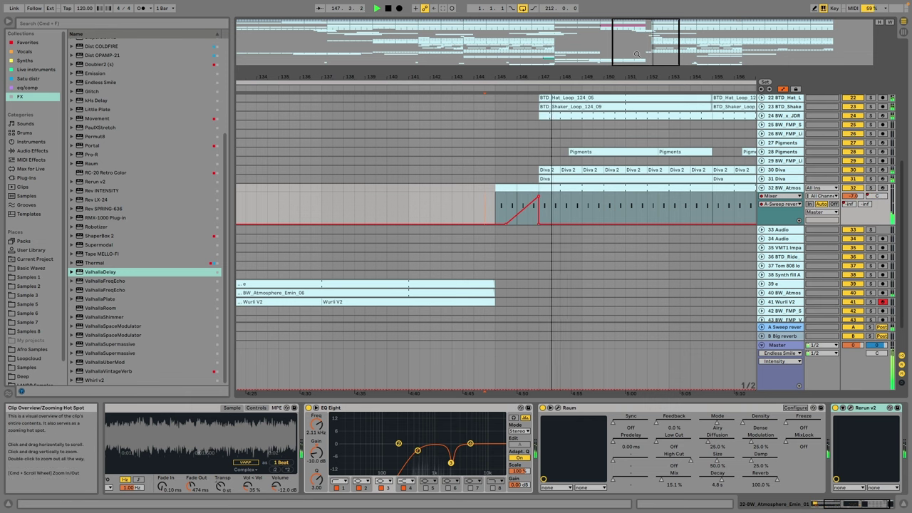
{"action": "left_click_drag", "start_coordinate": [636, 58], "coordinate": [631, 28]}
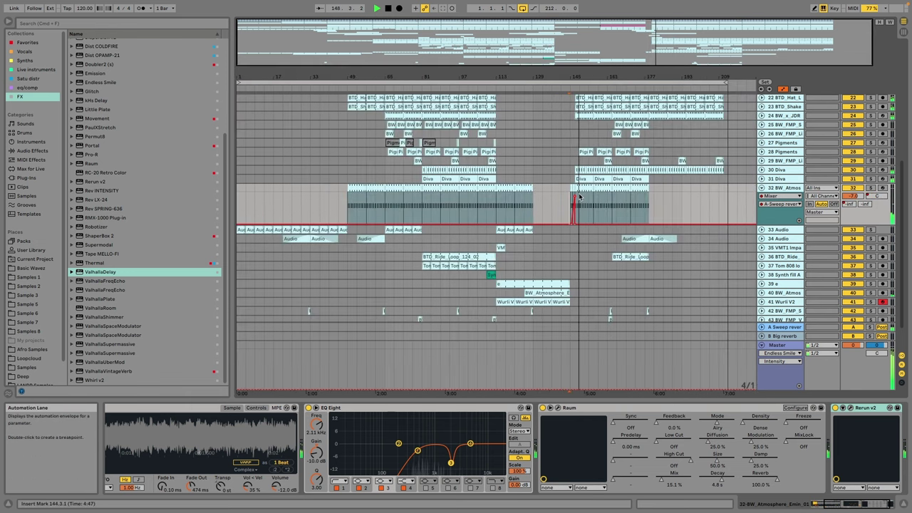
{"action": "scroll", "coordinate": [580, 198], "scroll_direction": "down", "scroll_amount": 3}
{"action": "left_click", "coordinate": [781, 164]}
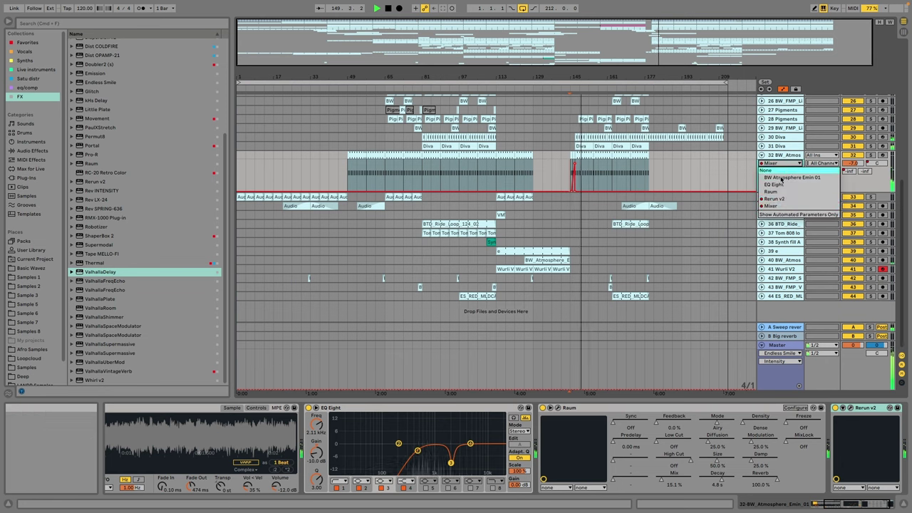
{"action": "left_click", "coordinate": [780, 200]}
{"action": "left_click", "coordinate": [761, 155]}
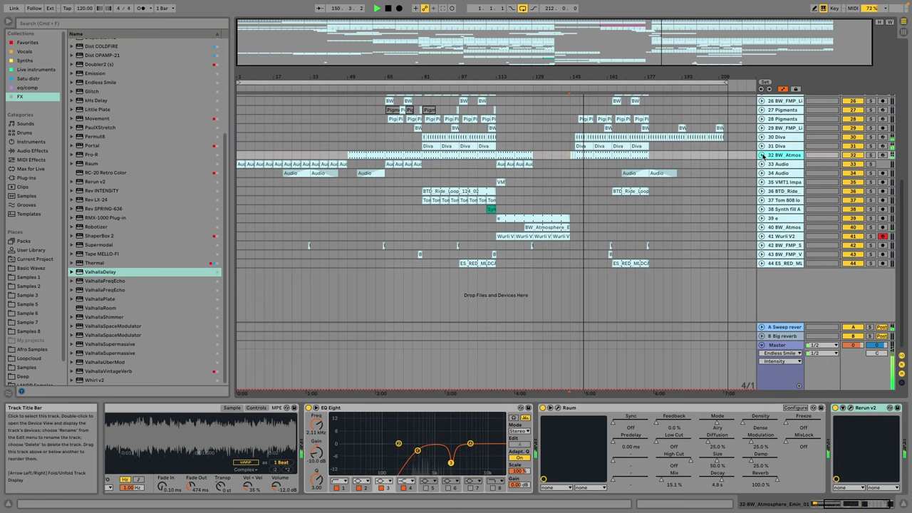
Step: Lower track 31 Diva's Frequency automation at the start of the second drop around bar 147, and fold the track
{"action": "scroll", "coordinate": [761, 230], "scroll_direction": "up", "scroll_amount": 3}
{"action": "left_click", "coordinate": [762, 203]}
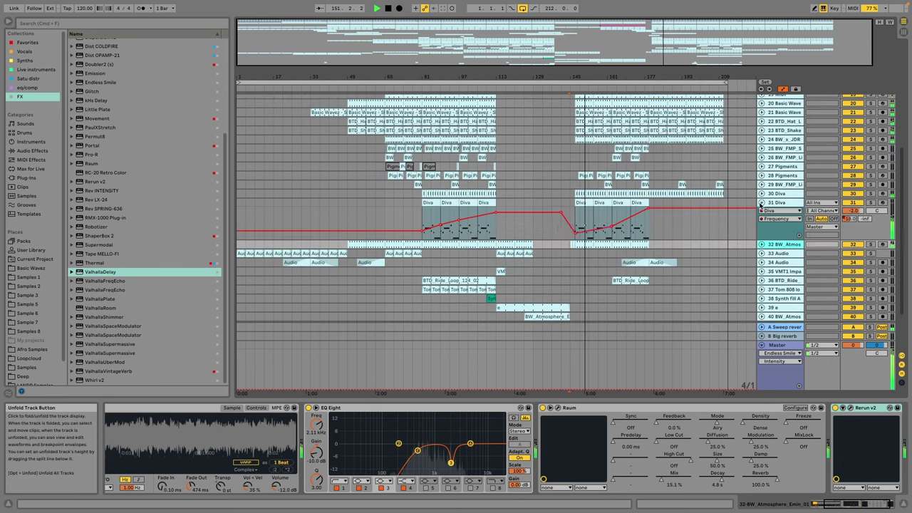
{"action": "left_click", "coordinate": [579, 239]}
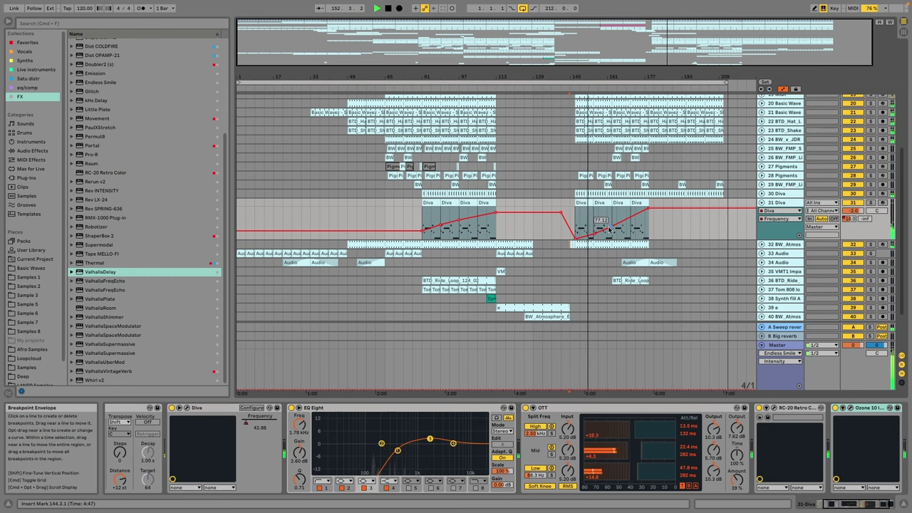
{"action": "left_click", "coordinate": [762, 202]}
Step: Add EQ Eight to track 44 with a low cut at 498 Hz and a 5.08 dB high shelf at 2.11 kHz, and fold the track
{"action": "scroll", "coordinate": [634, 214], "scroll_direction": "down", "scroll_amount": 3}
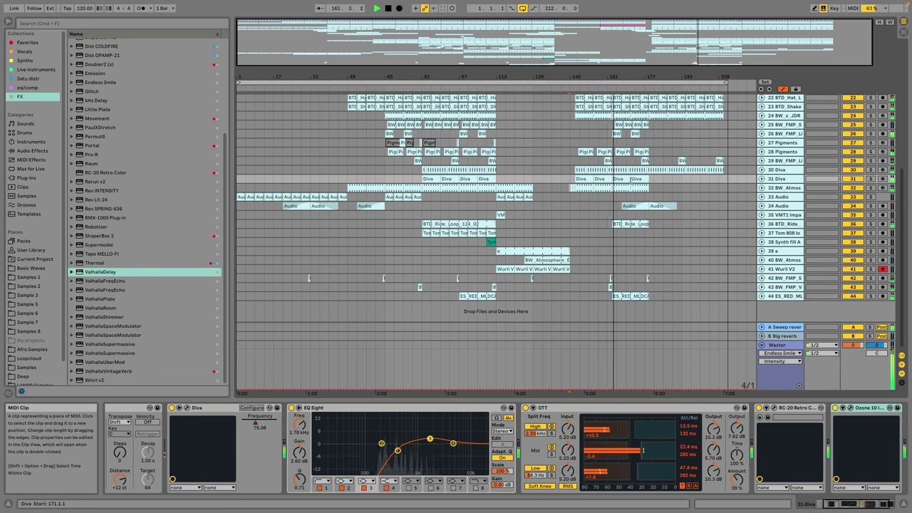
{"action": "left_click", "coordinate": [773, 295]}
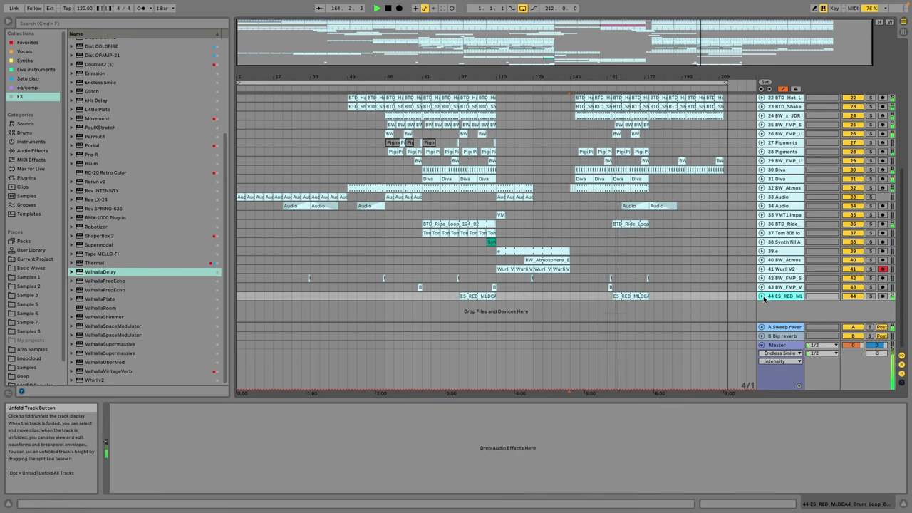
{"action": "left_click", "coordinate": [762, 296]}
{"action": "left_click", "coordinate": [27, 87]}
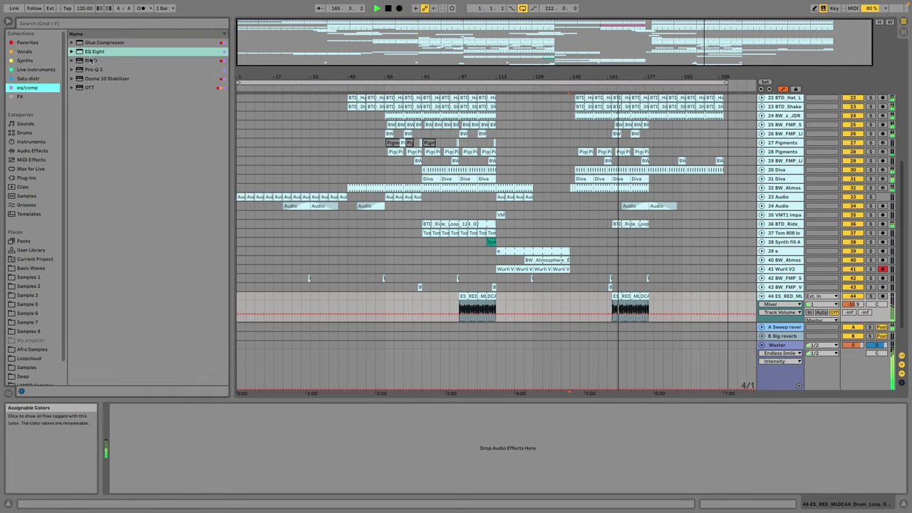
{"action": "left_click", "coordinate": [89, 52]}
{"action": "left_click_drag", "start_coordinate": [168, 419], "coordinate": [170, 421]}
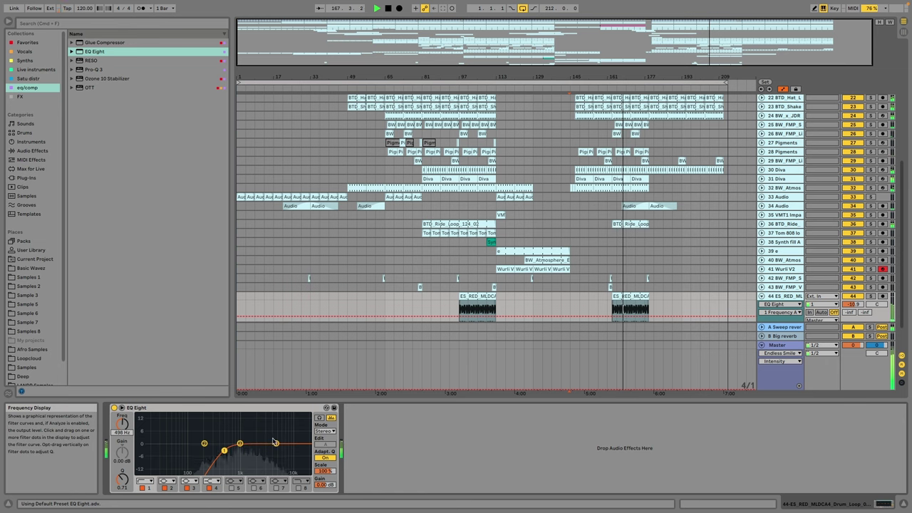
{"action": "left_click_drag", "start_coordinate": [276, 444], "coordinate": [257, 435]}
{"action": "scroll", "coordinate": [691, 286], "scroll_direction": "down", "scroll_amount": 2}
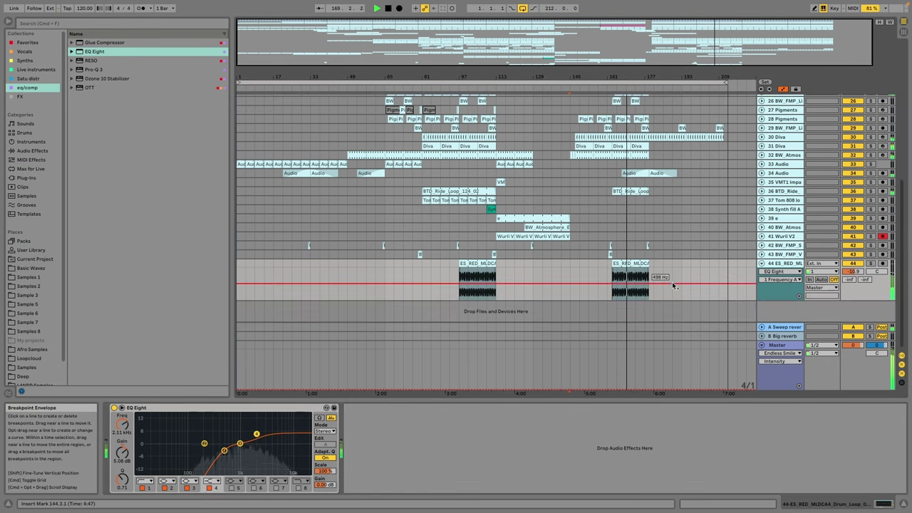
{"action": "left_click", "coordinate": [762, 263]}
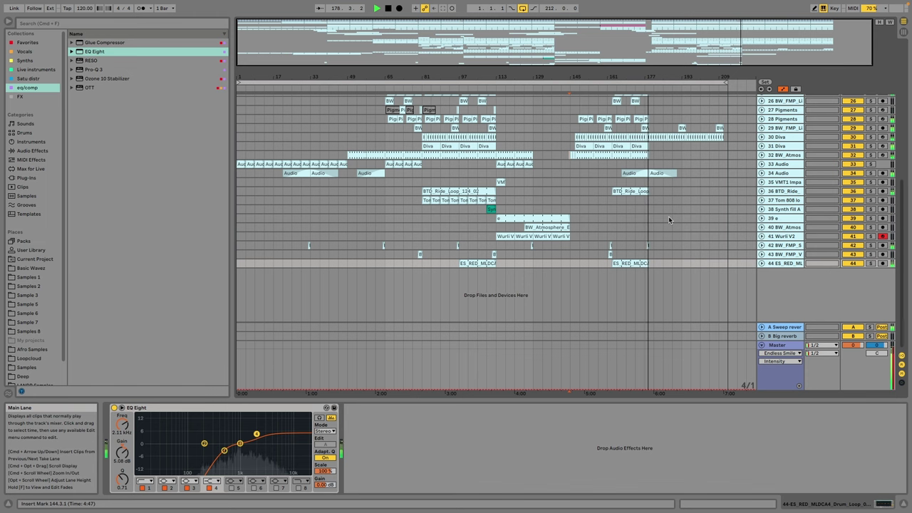
Step: Check track 42 and unfold track 30 Diva to inspect the Frequency automation towards the end of the arrangement
{"action": "left_click", "coordinate": [784, 245]}
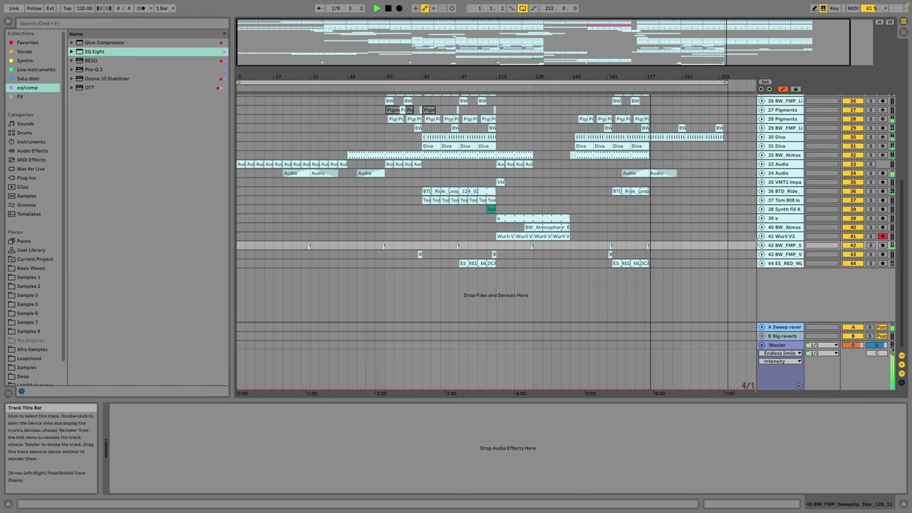
{"action": "left_click", "coordinate": [762, 245]}
{"action": "left_click", "coordinate": [761, 245]}
{"action": "left_click", "coordinate": [762, 137]}
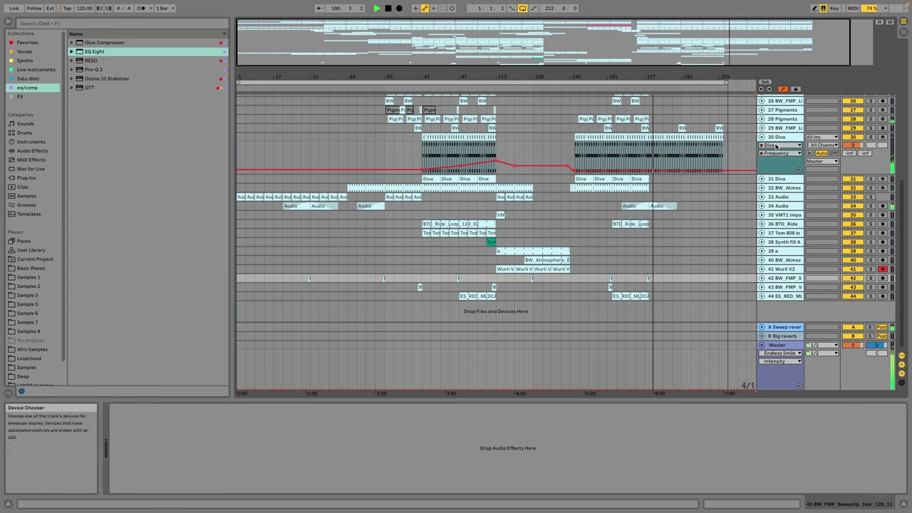
{"action": "scroll", "coordinate": [776, 146], "scroll_direction": "up", "scroll_amount": 2}
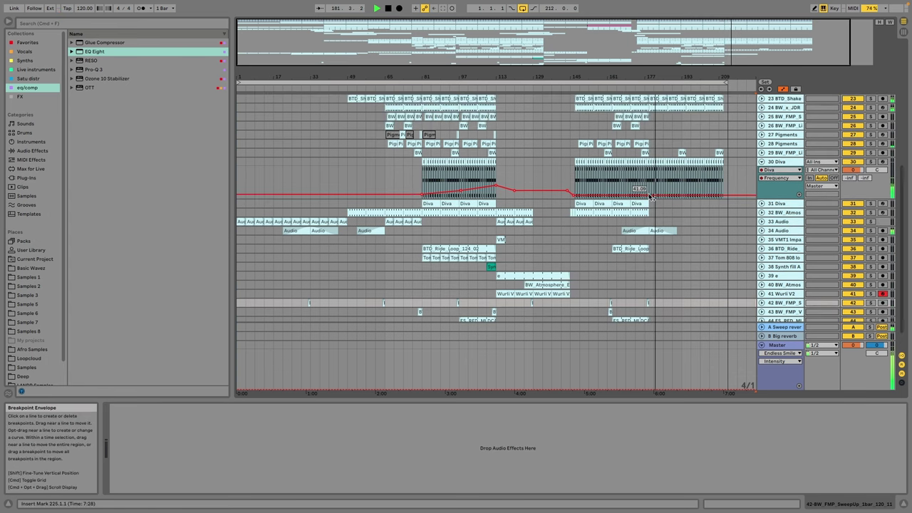
{"action": "scroll", "coordinate": [663, 185], "scroll_direction": "up", "scroll_amount": 10}
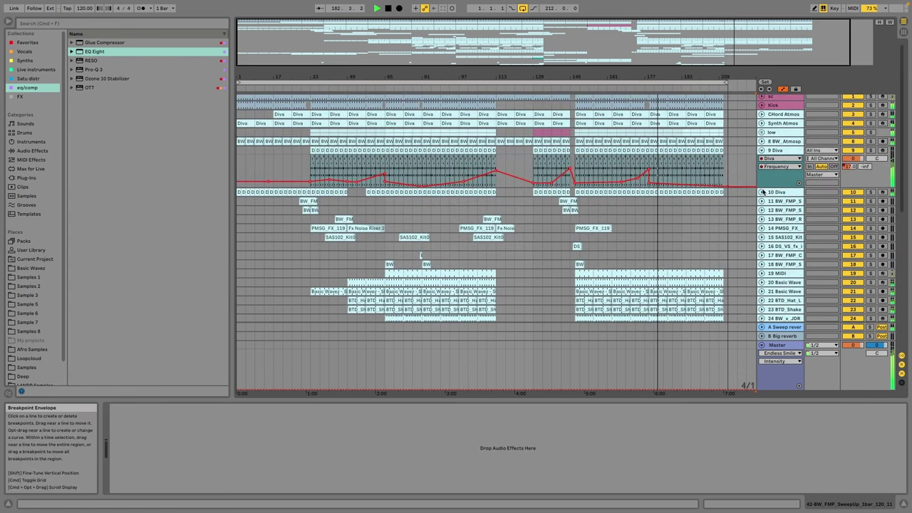
Step: Automate track 10 Diva's FreqModDepth with a slight dip between bars 121 and 147 and a decline from about bar 179 to the end; fold the track
{"action": "left_click", "coordinate": [762, 192]}
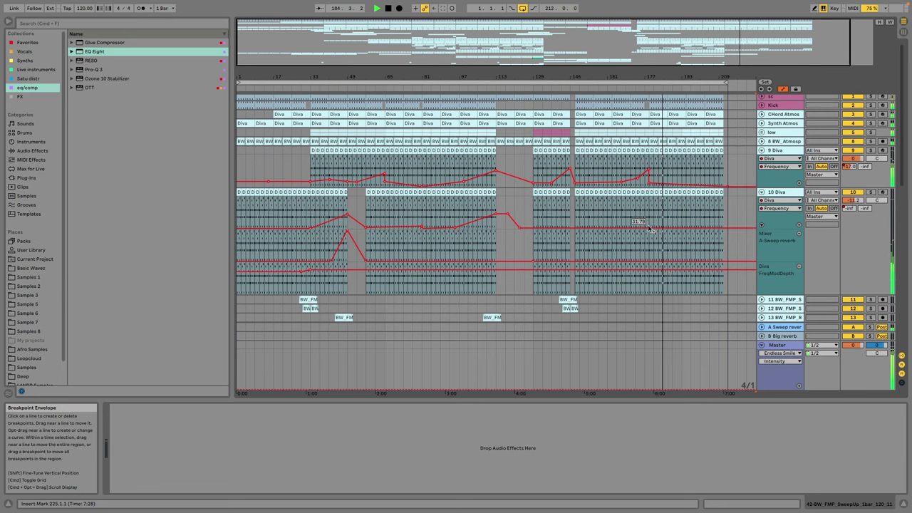
{"action": "left_click", "coordinate": [650, 269]}
{"action": "left_click", "coordinate": [649, 273]}
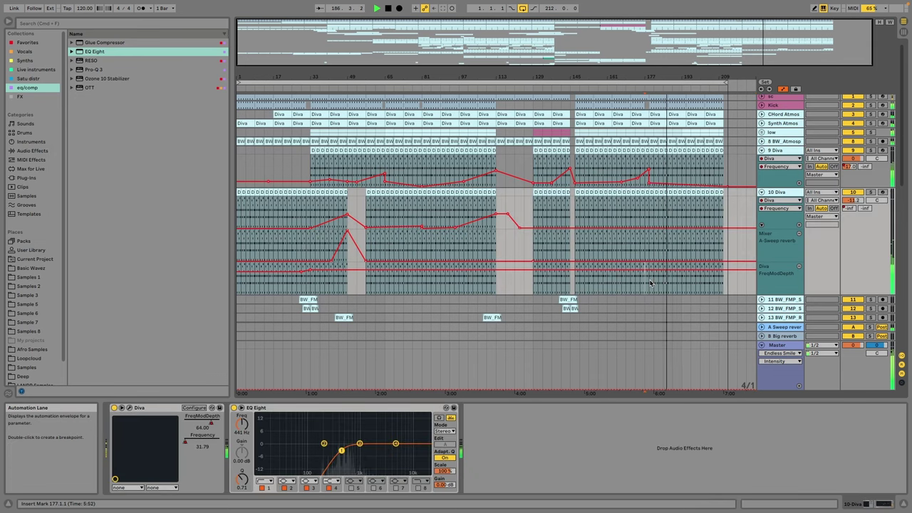
{"action": "left_click", "coordinate": [646, 280]}
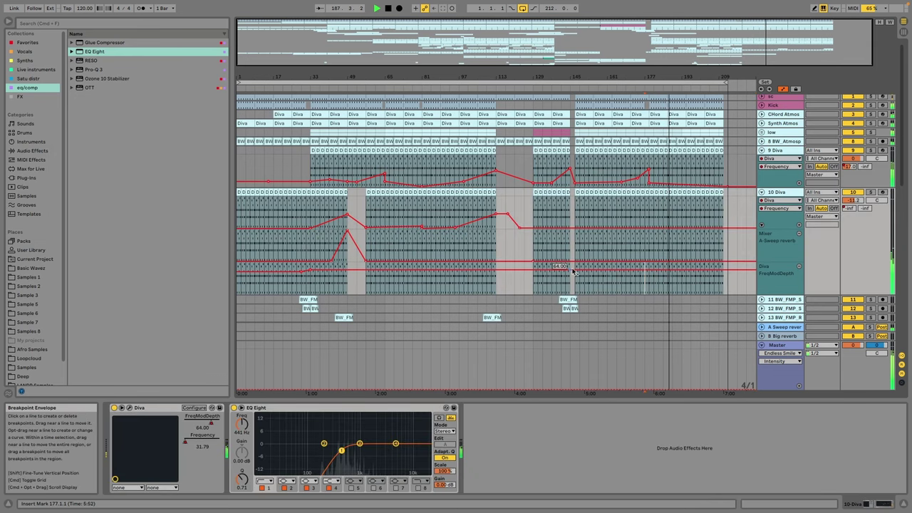
{"action": "left_click_drag", "start_coordinate": [513, 272], "coordinate": [576, 278]}
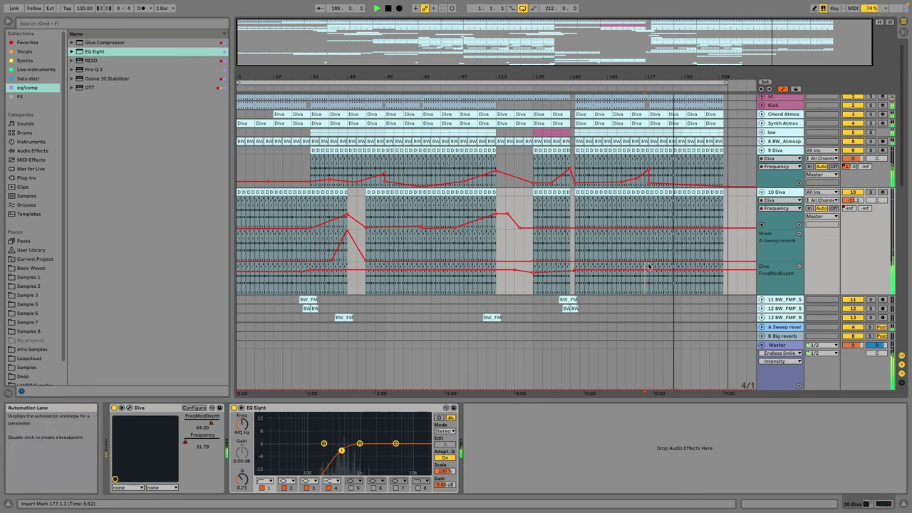
{"action": "left_click_drag", "start_coordinate": [649, 270], "coordinate": [725, 284]}
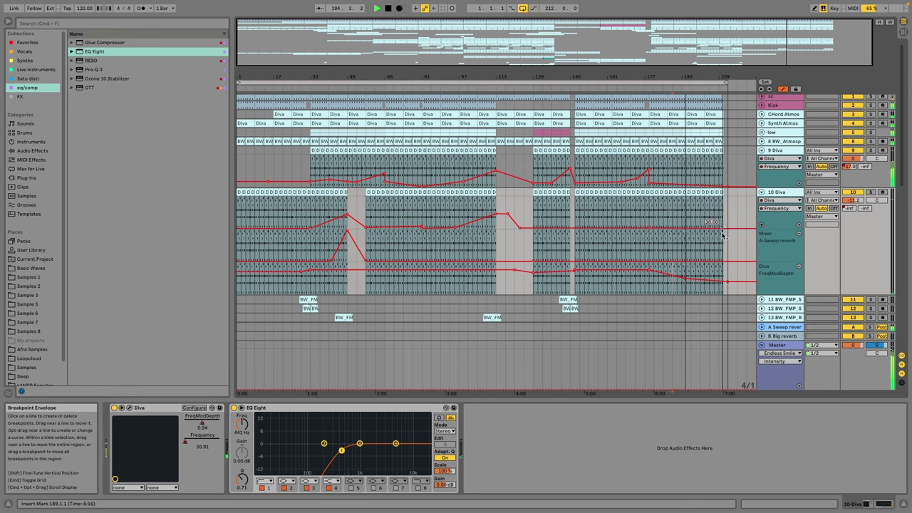
{"action": "left_click", "coordinate": [759, 193]}
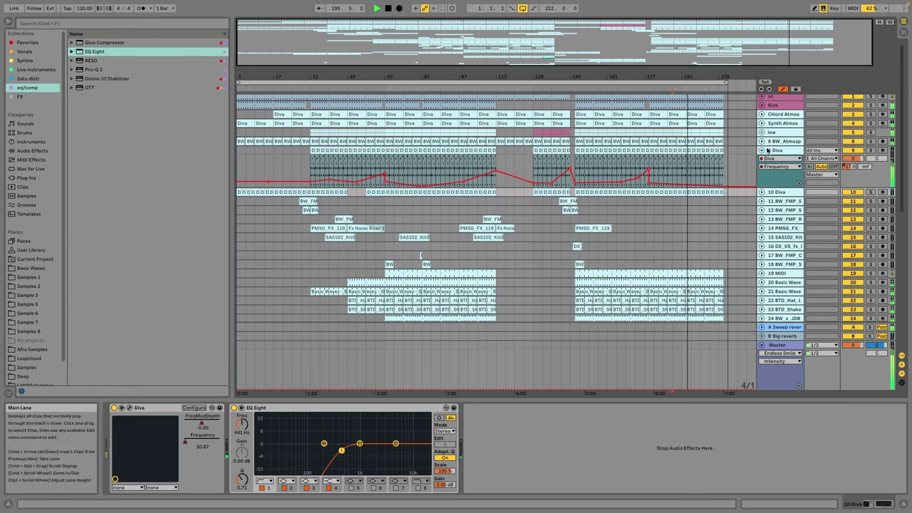
Step: Slope track 30 Diva's Frequency automation gently downward from about bar 193 to the end of its clips
{"action": "scroll", "coordinate": [757, 189], "scroll_direction": "down", "scroll_amount": 10}
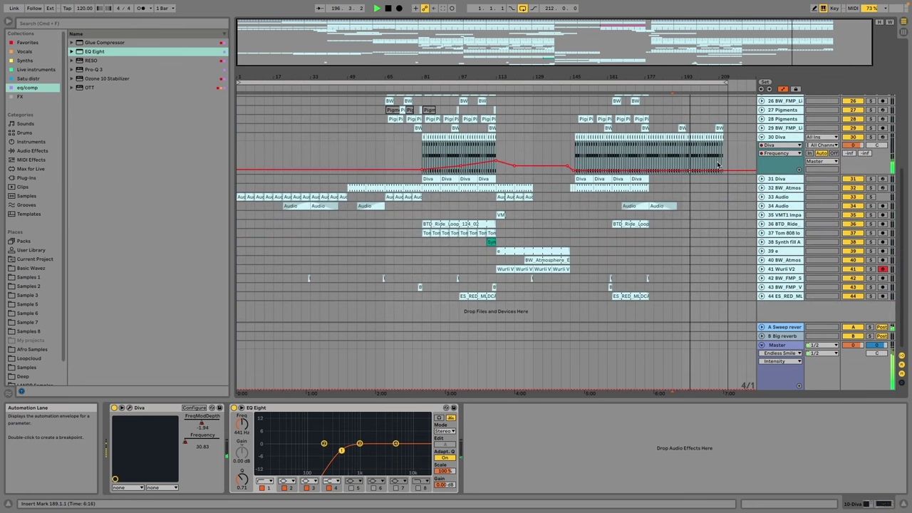
{"action": "left_click", "coordinate": [682, 170]}
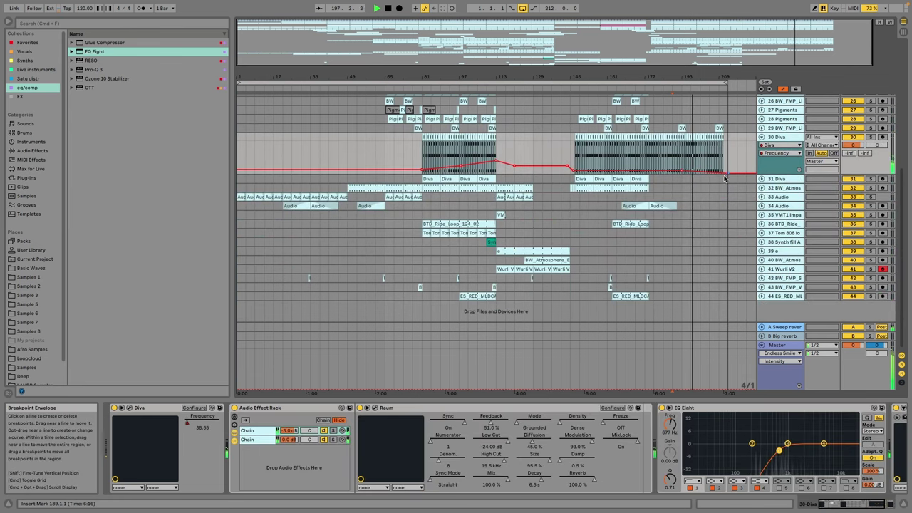
Step: Fade Synth Atmos's Track Volume down from about bar 193 and lower the Bass track's Frequency automation towards the end of the arrangement
{"action": "scroll", "coordinate": [779, 147], "scroll_direction": "up", "scroll_amount": 5}
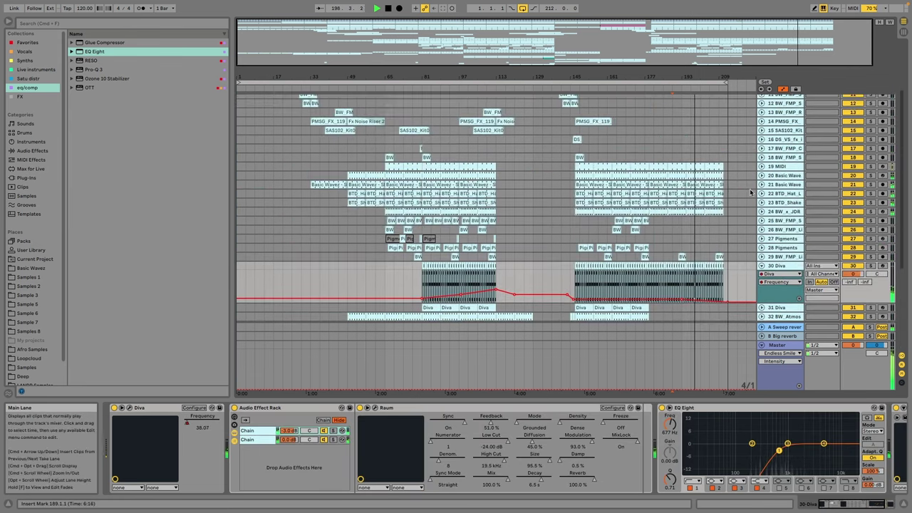
{"action": "scroll", "coordinate": [740, 178], "scroll_direction": "up", "scroll_amount": 3}
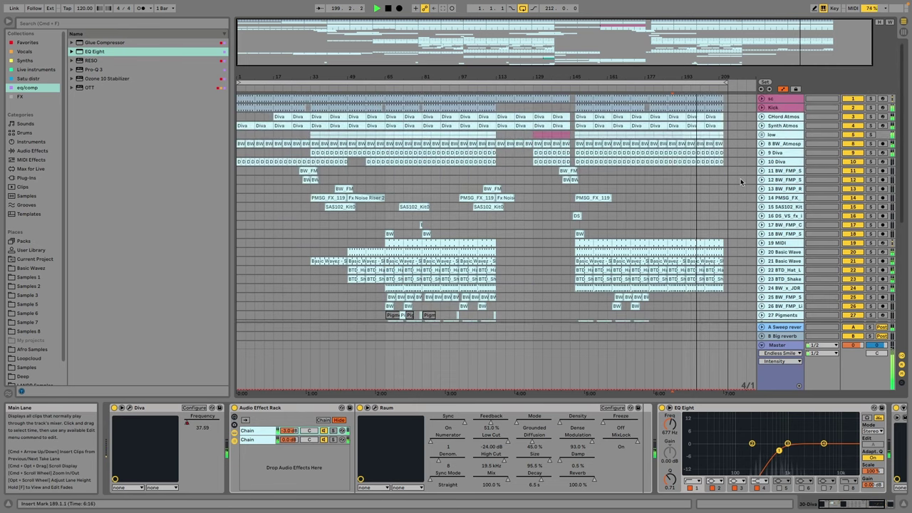
{"action": "left_click", "coordinate": [762, 134]}
{"action": "left_click", "coordinate": [762, 125]}
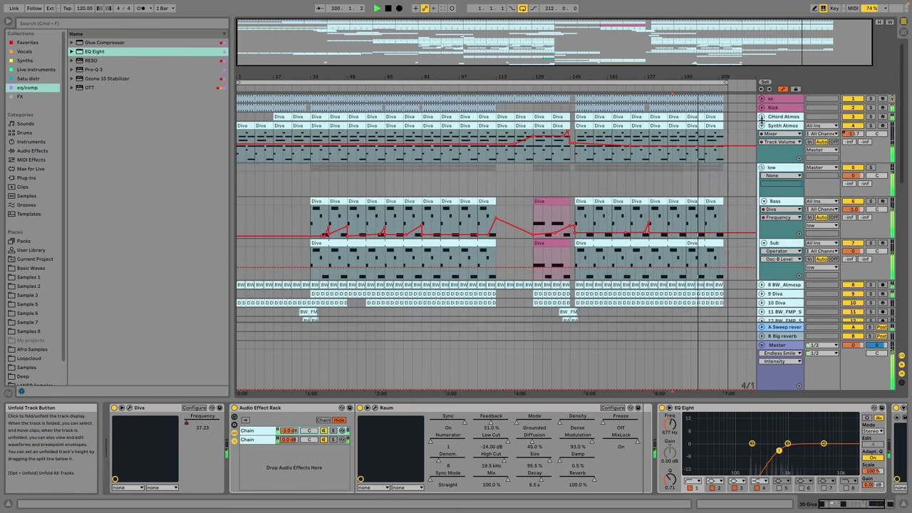
{"action": "left_click", "coordinate": [681, 146]}
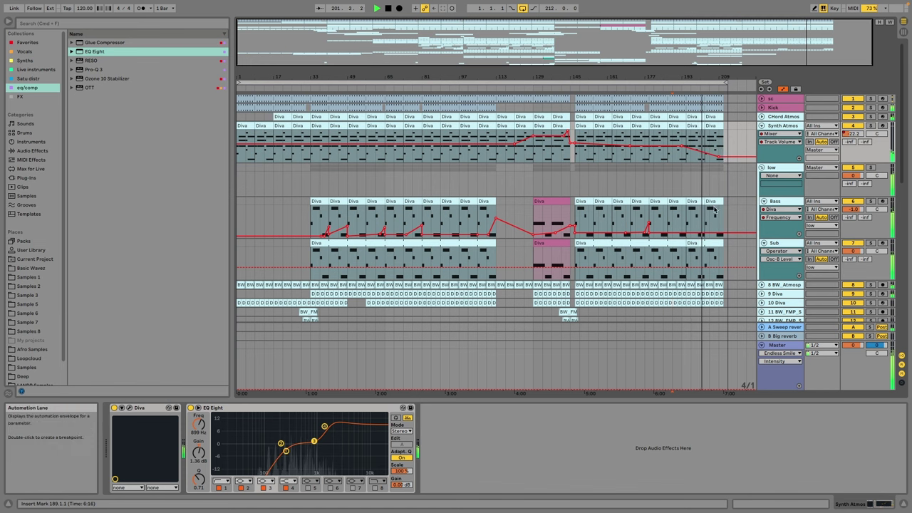
{"action": "left_click", "coordinate": [708, 235]}
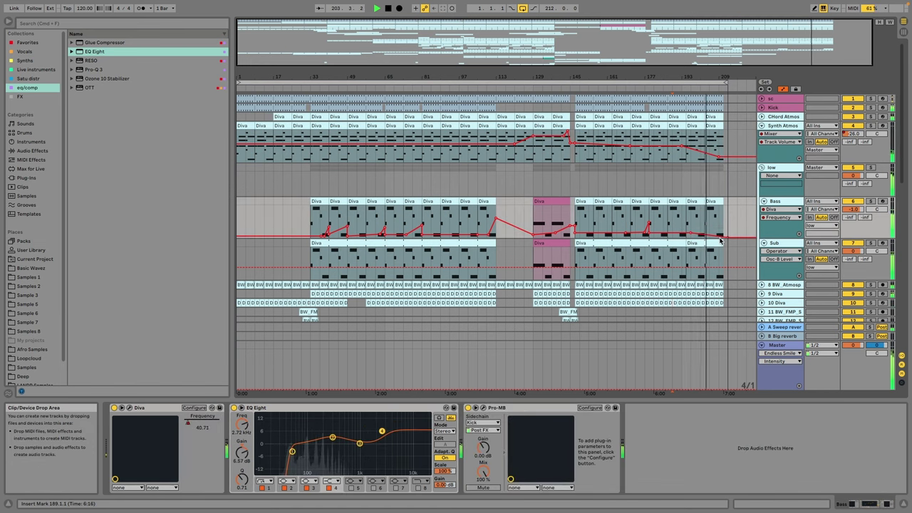
Step: Unfold track 29 and select the last vocal phrase clip, ending at bar 211
{"action": "scroll", "coordinate": [720, 241], "scroll_direction": "down", "scroll_amount": 10}
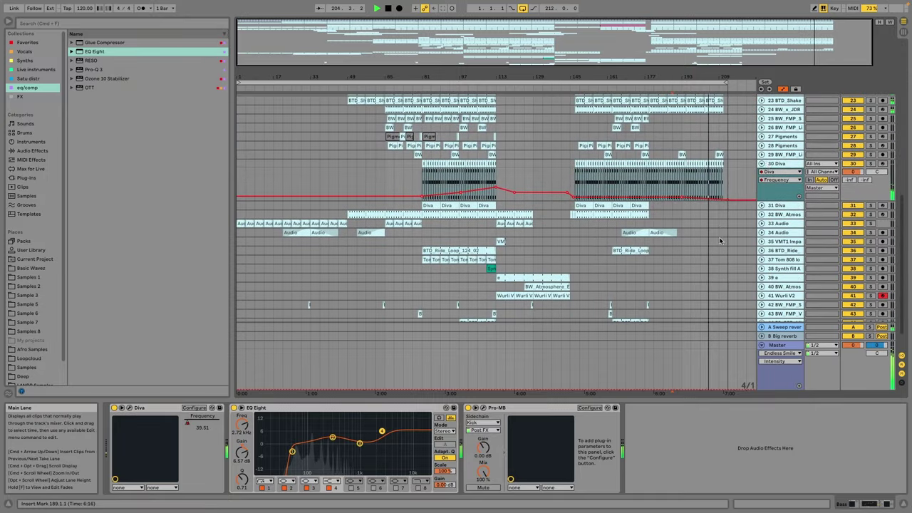
{"action": "left_click", "coordinate": [767, 164]}
{"action": "left_click", "coordinate": [762, 155]}
{"action": "left_click", "coordinate": [719, 156]}
{"action": "scroll", "coordinate": [720, 160], "scroll_direction": "down", "scroll_amount": 3}
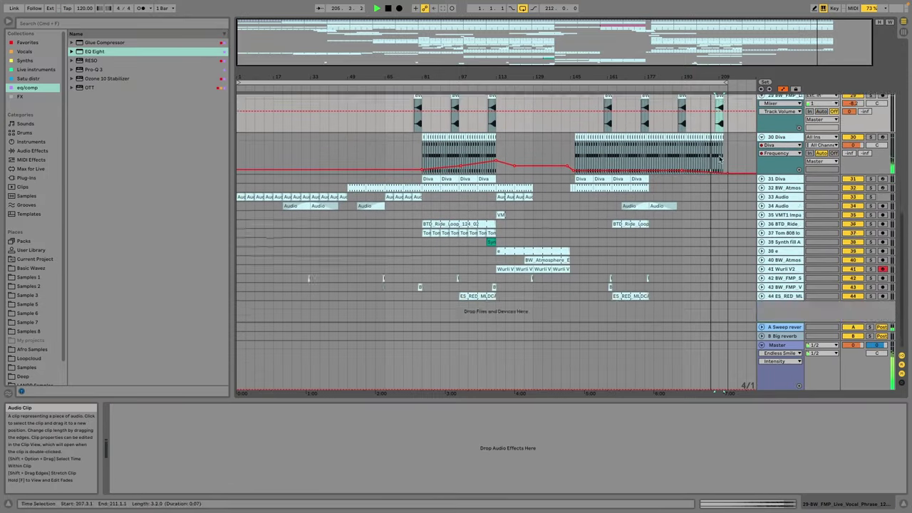
{"action": "scroll", "coordinate": [720, 160], "scroll_direction": "up", "scroll_amount": 4}
{"action": "scroll", "coordinate": [720, 160], "scroll_direction": "up", "scroll_amount": 1}
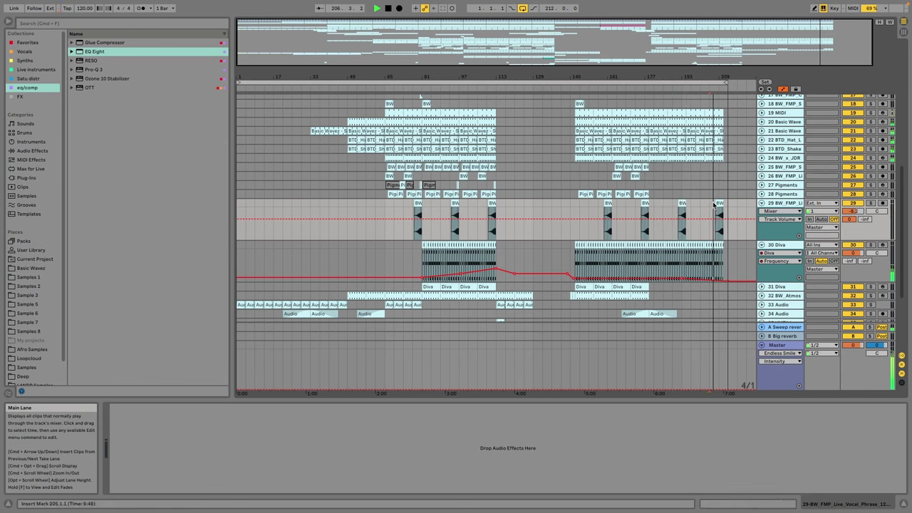
Step: Delete the last vocal phrase clip on track 29, then fold tracks 29 and 30
{"action": "scroll", "coordinate": [717, 205], "scroll_direction": "down", "scroll_amount": 6}
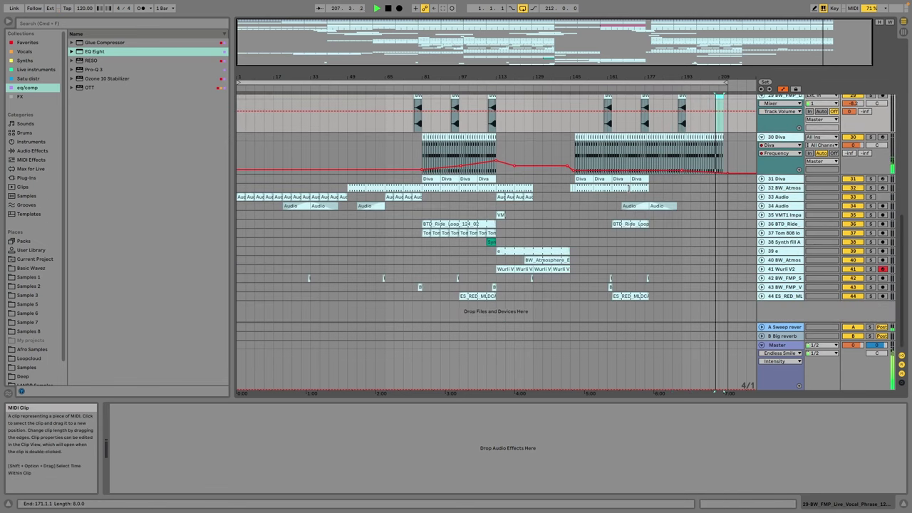
{"action": "scroll", "coordinate": [713, 178], "scroll_direction": "up", "scroll_amount": 5}
{"action": "left_click", "coordinate": [759, 171]}
{"action": "scroll", "coordinate": [647, 180], "scroll_direction": "up", "scroll_amount": 12}
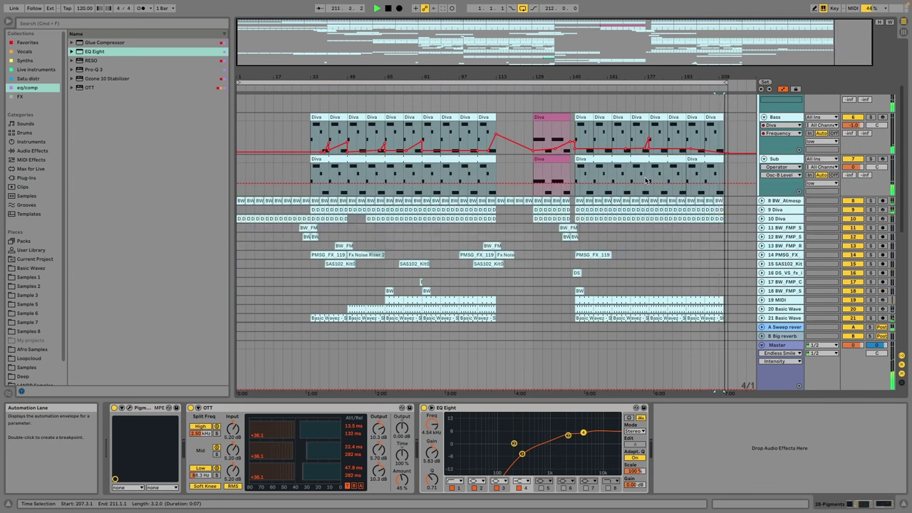
Step: Stop playback and fold the low group and the Synth Atmos track
{"action": "key", "text": "space"}
{"action": "left_click", "coordinate": [280, 194]}
{"action": "scroll", "coordinate": [270, 186], "scroll_direction": "down", "scroll_amount": 10}
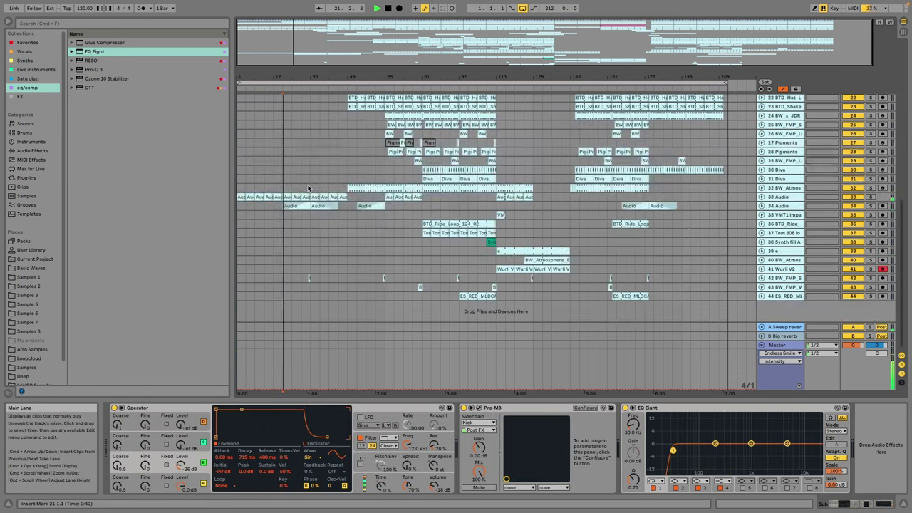
{"action": "left_click", "coordinate": [252, 171]}
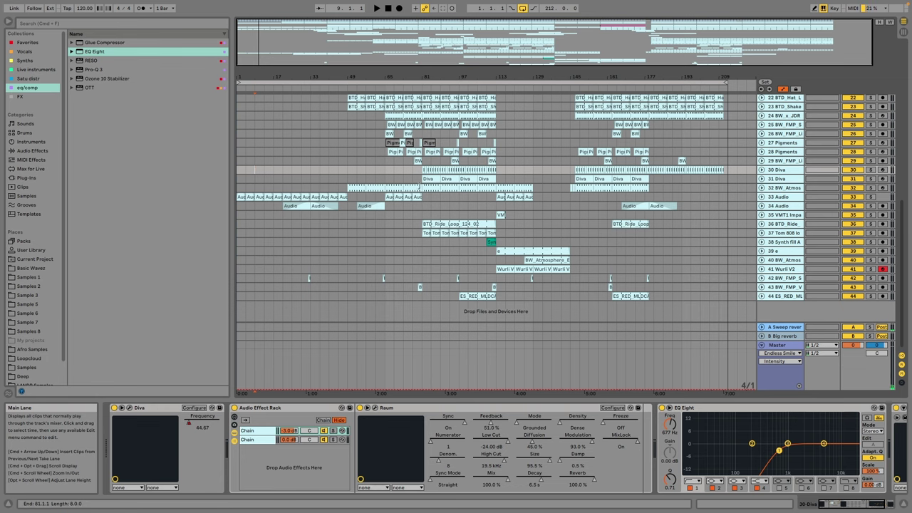
{"action": "scroll", "coordinate": [422, 189], "scroll_direction": "up", "scroll_amount": 10}
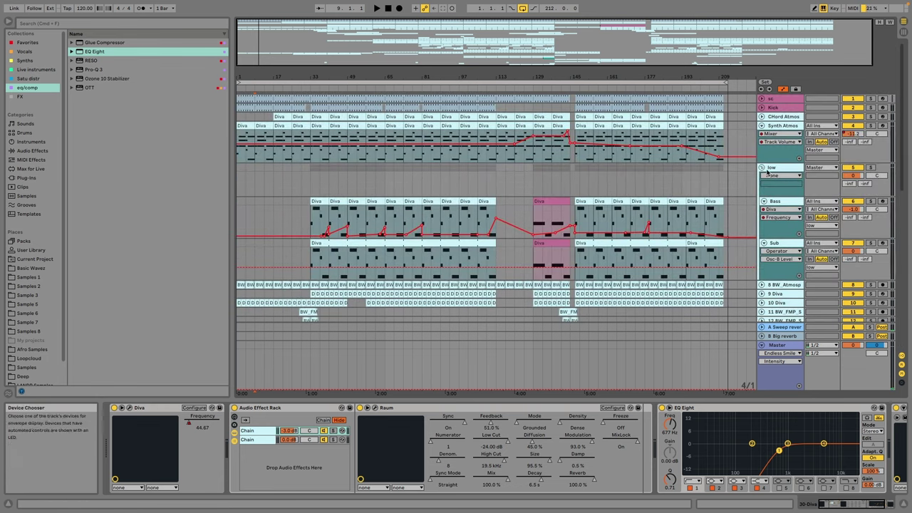
{"action": "left_click", "coordinate": [762, 167]}
{"action": "left_click", "coordinate": [762, 125]}
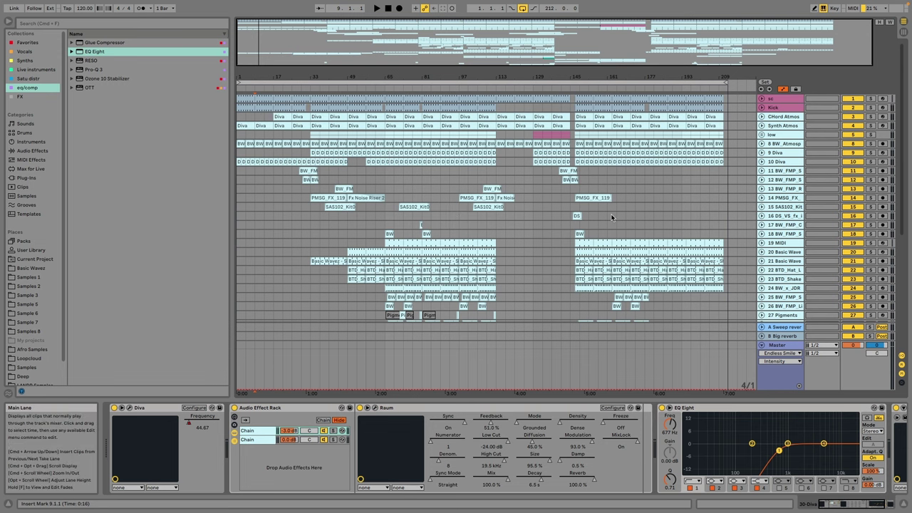
Step: Delete the deactivated Pigments clips on track 27 around bars 65 to 87 and set the insert marker at bar 133
{"action": "scroll", "coordinate": [612, 218], "scroll_direction": "down", "scroll_amount": 5}
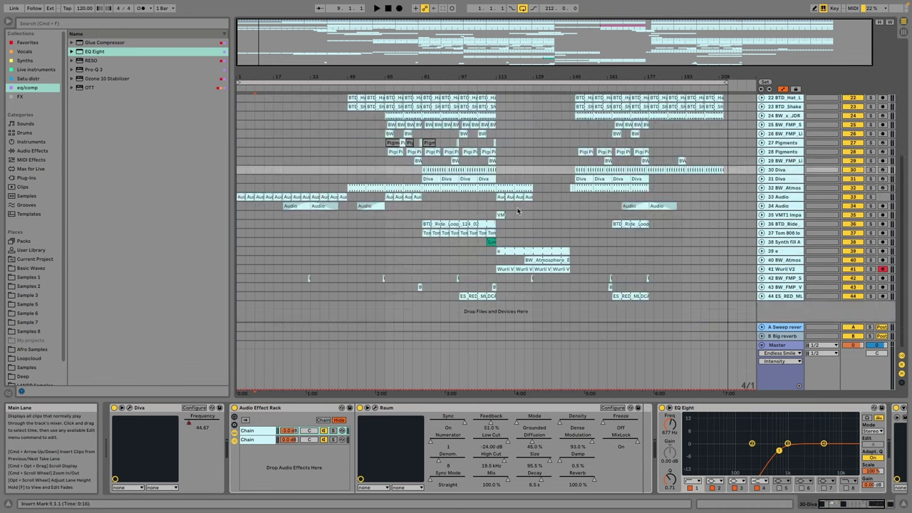
{"action": "left_click", "coordinate": [412, 142]}
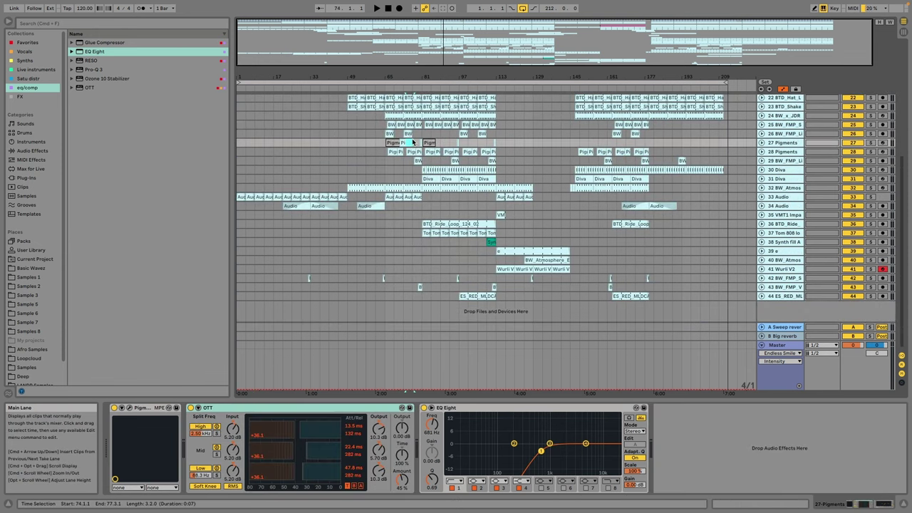
{"action": "left_click", "coordinate": [389, 143]}
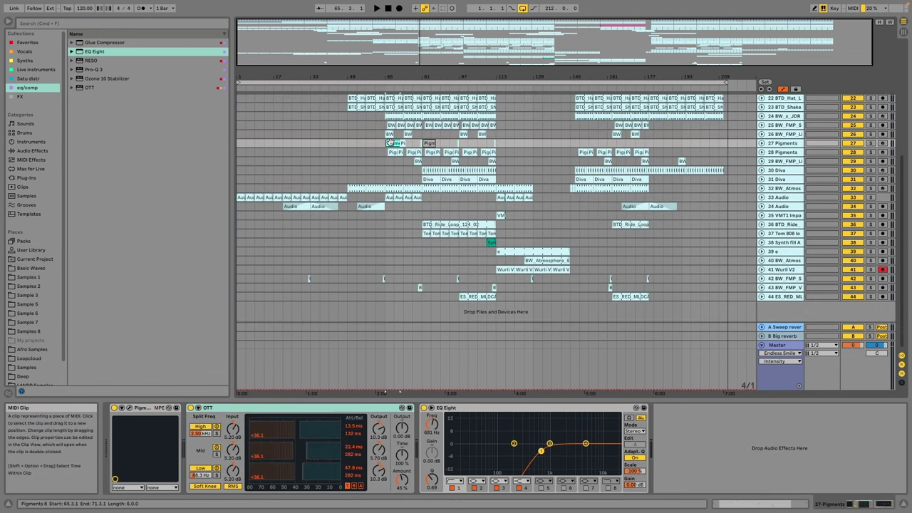
{"action": "left_click", "coordinate": [390, 145]}
{"action": "left_click", "coordinate": [429, 143]}
{"action": "left_click", "coordinate": [544, 206]}
Step: Insert Ozone 10 Stabilizer from the eq/comp collection at the start of the Master chain, before Pro-L 2
{"action": "scroll", "coordinate": [353, 174], "scroll_direction": "up", "scroll_amount": 6}
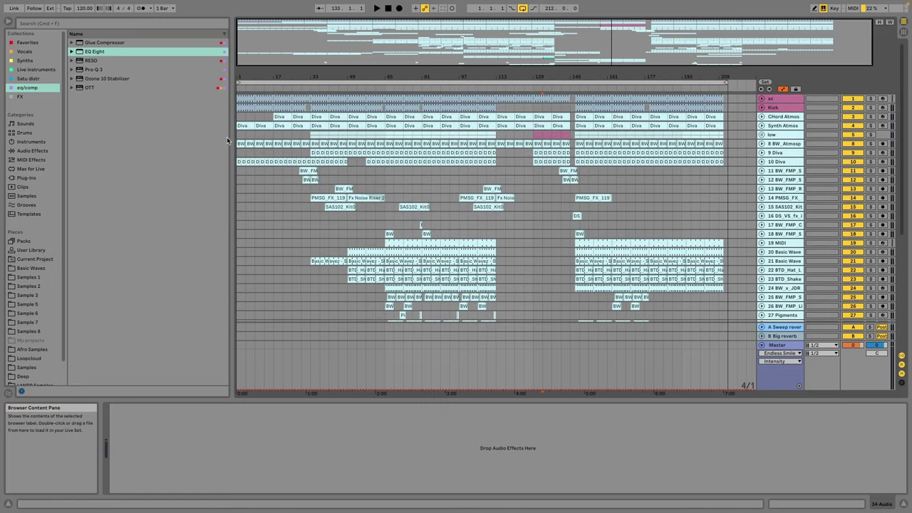
{"action": "left_click", "coordinate": [783, 346]}
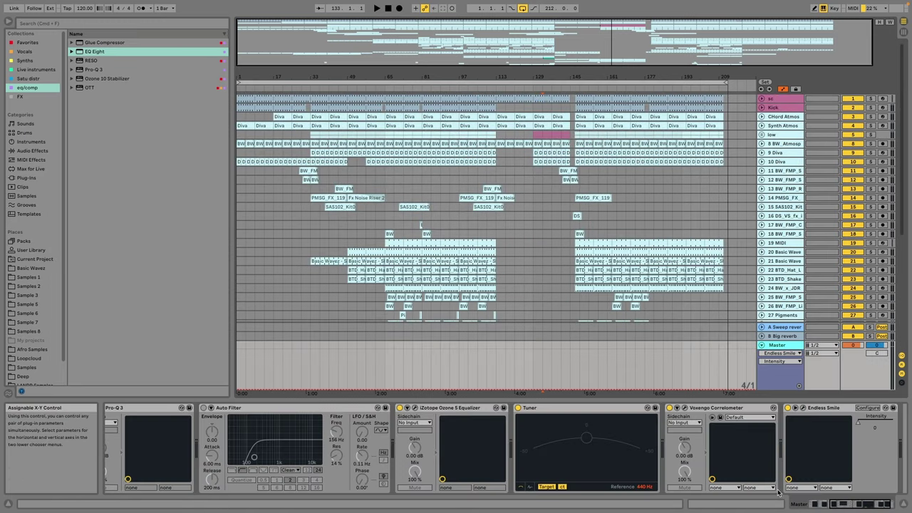
{"action": "left_click_drag", "start_coordinate": [848, 502], "coordinate": [591, 493]}
{"action": "left_click", "coordinate": [35, 43]}
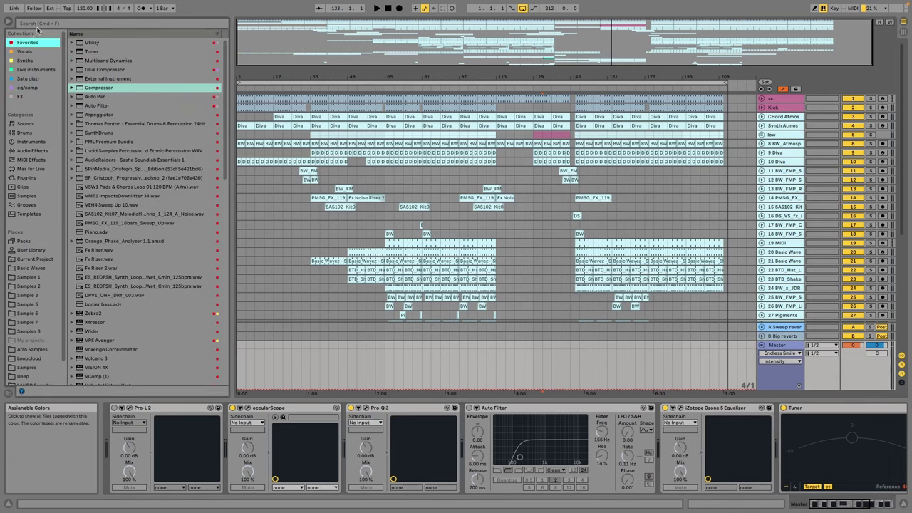
{"action": "left_click", "coordinate": [38, 25]}
{"action": "left_click", "coordinate": [26, 89]}
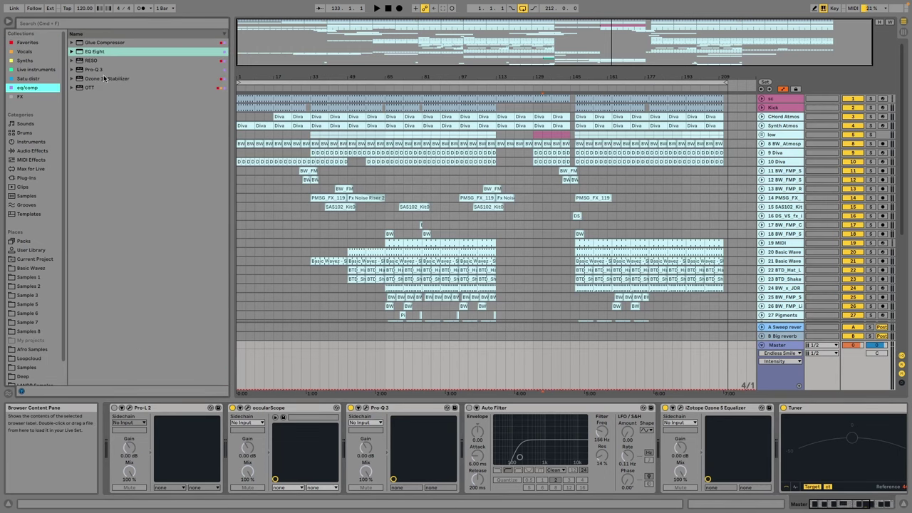
{"action": "left_click_drag", "start_coordinate": [104, 79], "coordinate": [160, 440]}
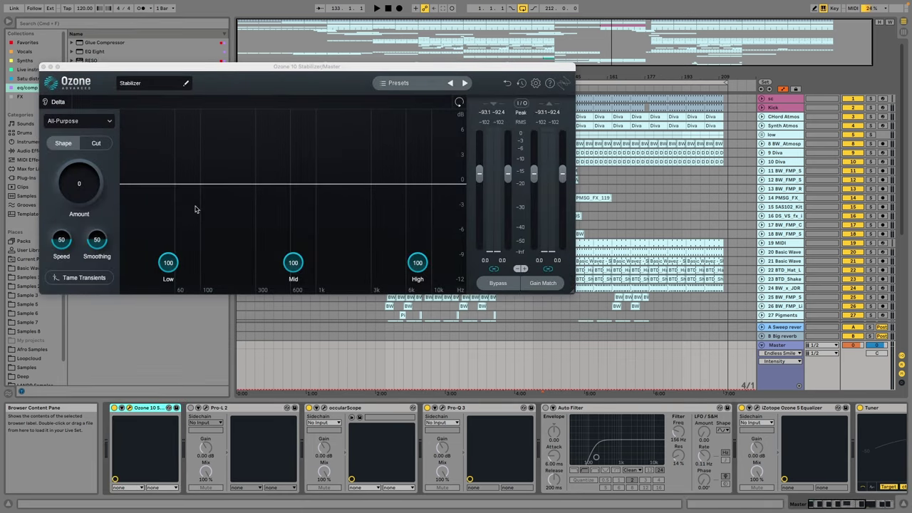
Step: Set the Stabilizer's Amount to 34 and play from bar 133 to check its curve
{"action": "left_click_drag", "start_coordinate": [95, 197], "coordinate": [124, 145]}
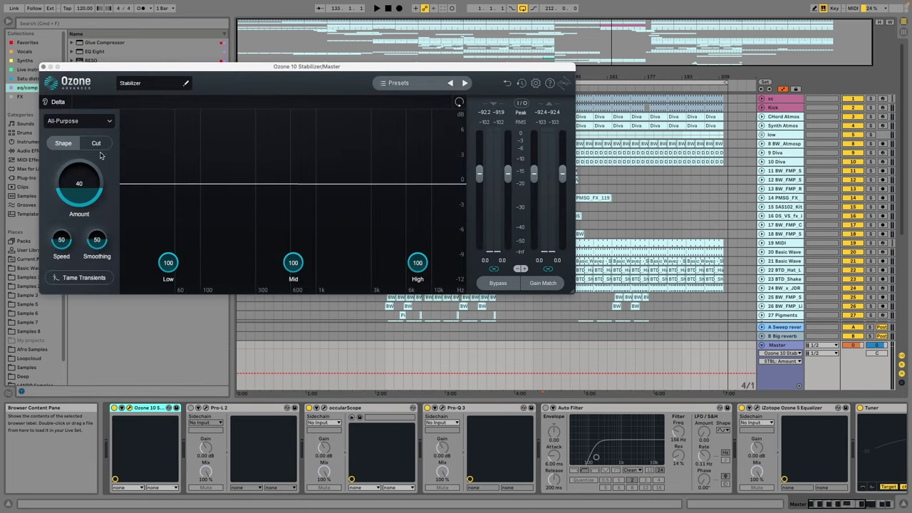
{"action": "scroll", "coordinate": [99, 178], "scroll_direction": "down", "scroll_amount": 3}
{"action": "left_click", "coordinate": [44, 66]}
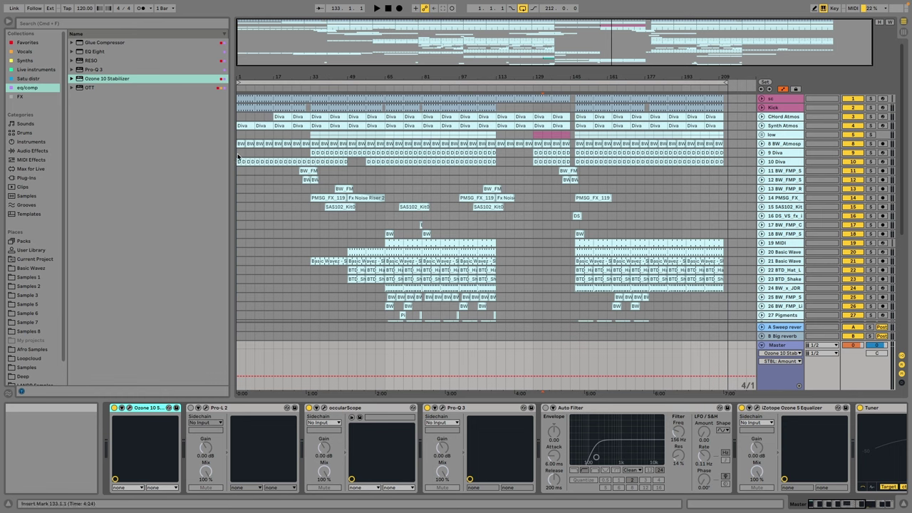
{"action": "key", "text": "space"}
{"action": "left_click", "coordinate": [129, 408]}
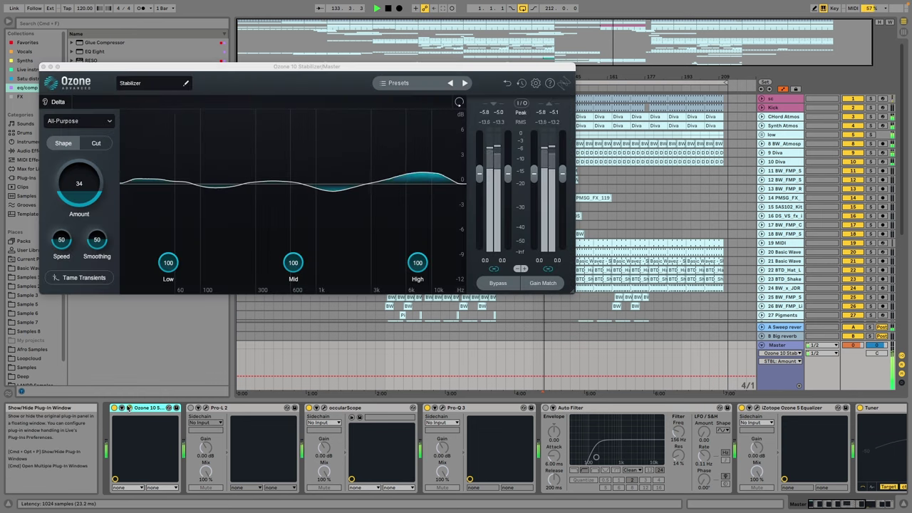
{"action": "left_click", "coordinate": [45, 67]}
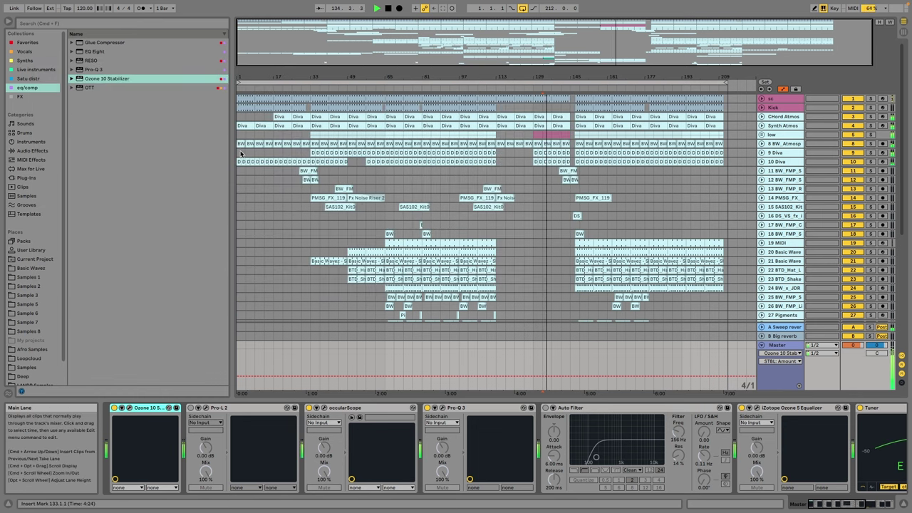
Step: Place the insert marker at bar 1 and play the arrangement from the beginning
{"action": "left_click", "coordinate": [239, 153]}
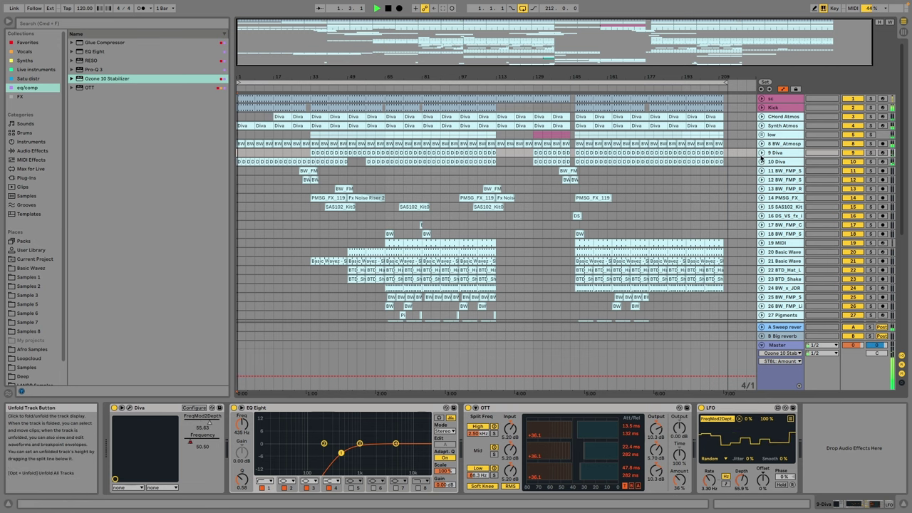
{"action": "left_click", "coordinate": [277, 157]}
{"action": "left_click", "coordinate": [276, 158]}
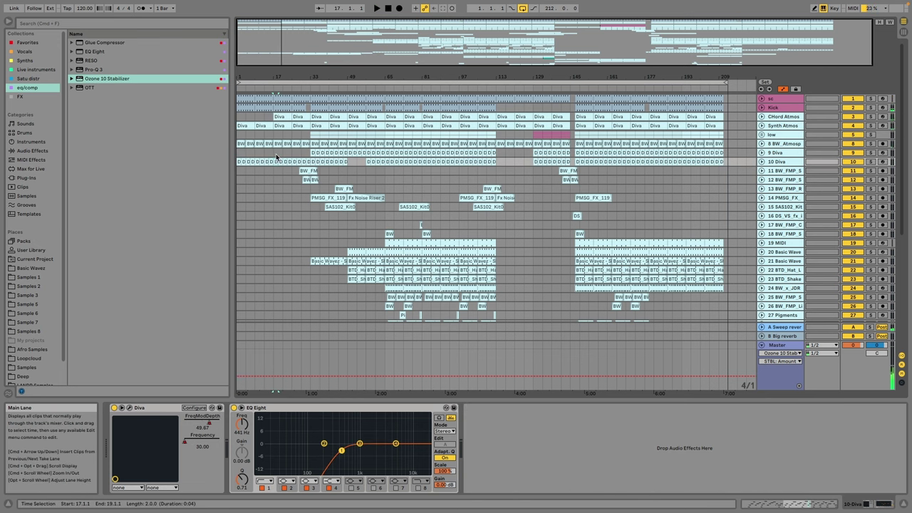
{"action": "left_click", "coordinate": [277, 155]}
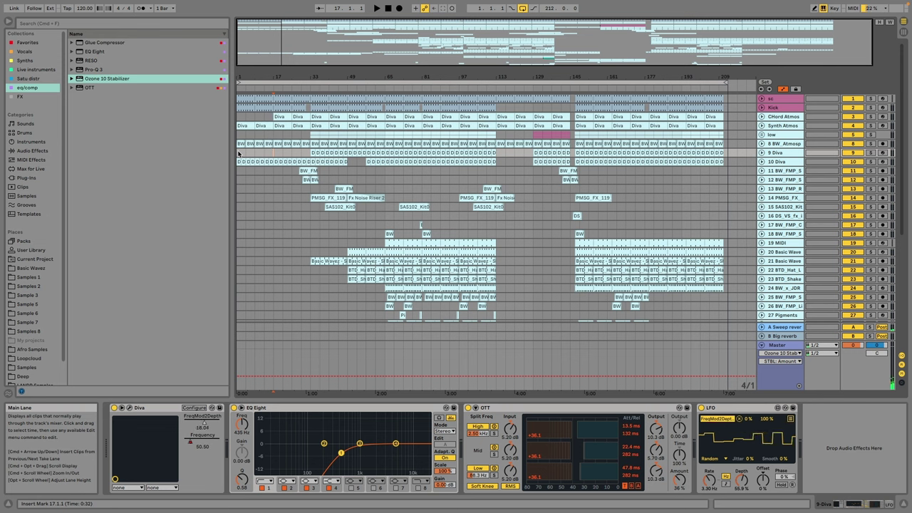
{"action": "mouse_move", "coordinate": [275, 181]}
{"action": "left_mouse_down"}
{"action": "mouse_move", "coordinate": [310, 218]}
{"action": "mouse_move", "coordinate": [269, 183]}
{"action": "left_mouse_up"}
{"action": "left_click", "coordinate": [239, 173]}
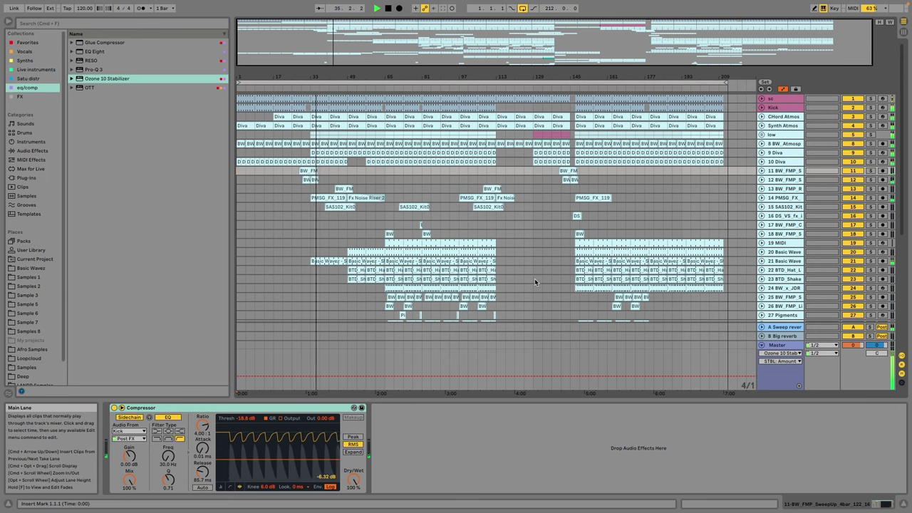
Step: Copy track 15's first SAS102 noise clip into the second drop, starting at bar 165
{"action": "scroll", "coordinate": [535, 282], "scroll_direction": "down", "scroll_amount": 5}
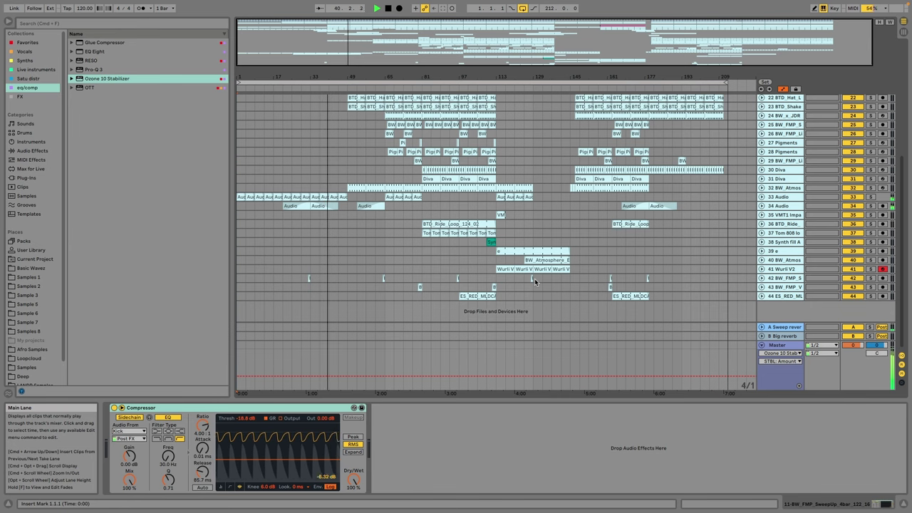
{"action": "scroll", "coordinate": [535, 279], "scroll_direction": "up", "scroll_amount": 10}
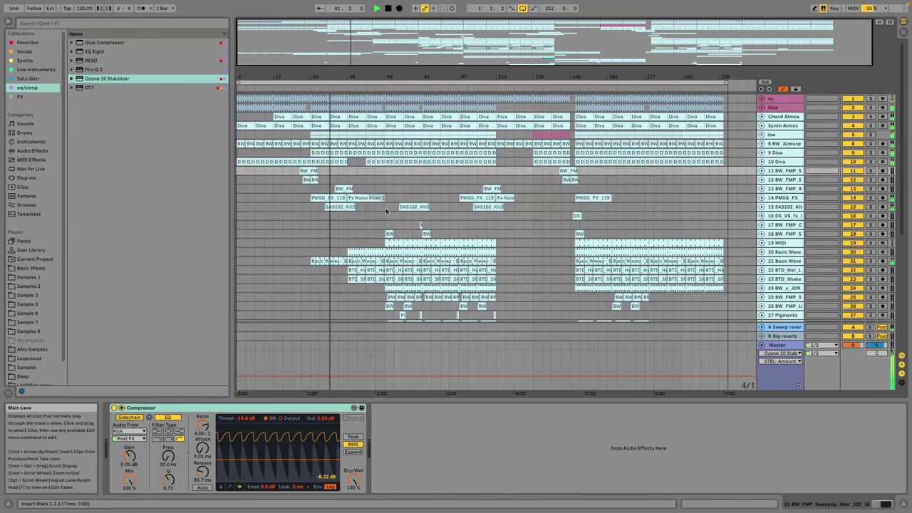
{"action": "left_click", "coordinate": [340, 207]}
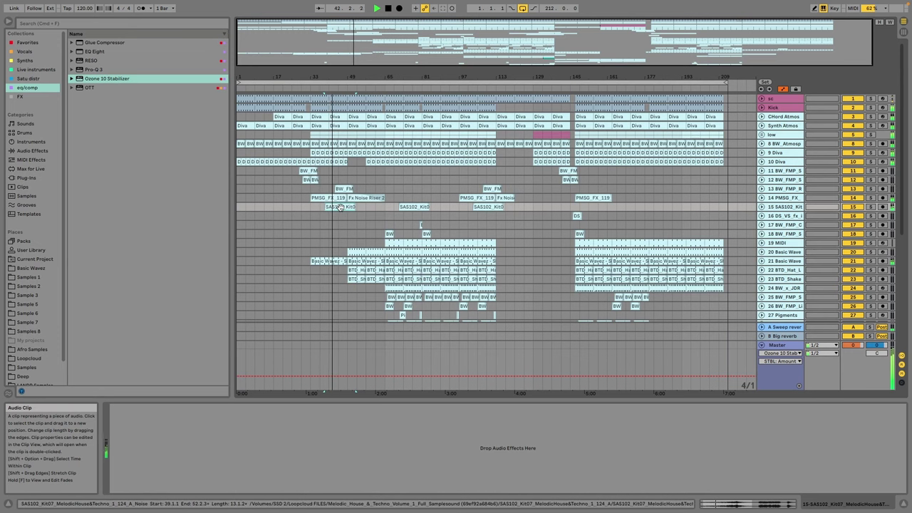
{"action": "mouse_move", "coordinate": [340, 207]}
{"action": "left_mouse_down"}
{"action": "mouse_move", "coordinate": [637, 223]}
{"action": "mouse_move", "coordinate": [673, 216]}
{"action": "mouse_move", "coordinate": [630, 207]}
{"action": "left_mouse_up"}
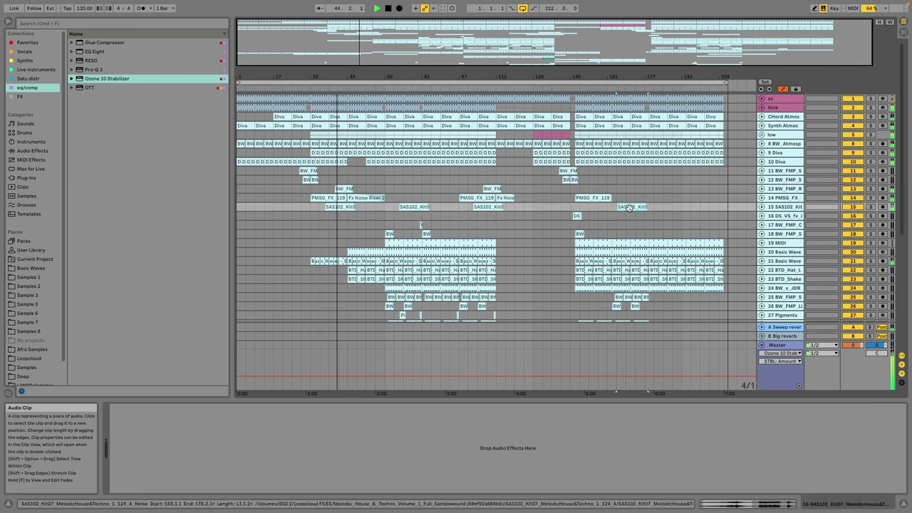
Step: Unfold track 15, shift the copied noise clip to start at bar 169 using its waveform, and fold the track
{"action": "left_click", "coordinate": [761, 206]}
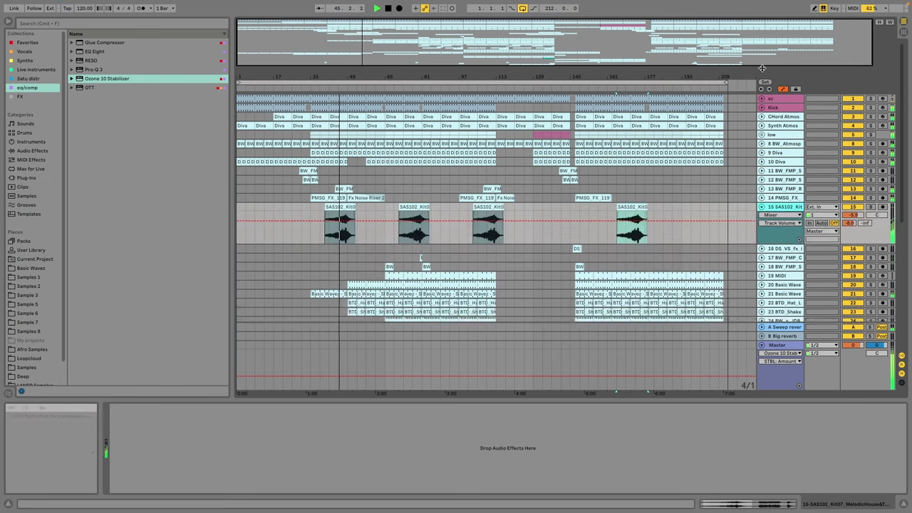
{"action": "left_click_drag", "start_coordinate": [661, 77], "coordinate": [670, 140]}
{"action": "left_click_drag", "start_coordinate": [549, 207], "coordinate": [613, 206]}
{"action": "left_click_drag", "start_coordinate": [721, 57], "coordinate": [547, 134]}
{"action": "left_click_drag", "start_coordinate": [498, 43], "coordinate": [817, 81]}
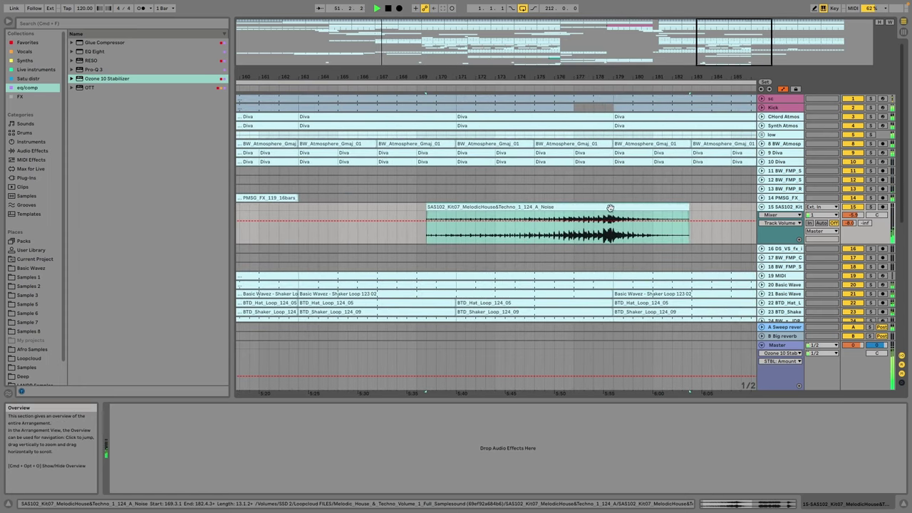
{"action": "left_click_drag", "start_coordinate": [610, 208], "coordinate": [600, 211]}
{"action": "left_click_drag", "start_coordinate": [370, 153], "coordinate": [843, 203]}
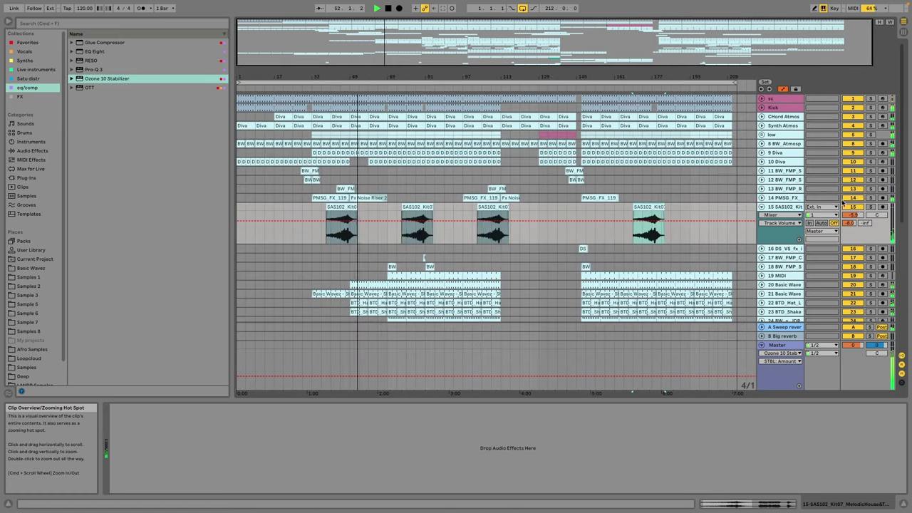
{"action": "left_click", "coordinate": [761, 206]}
Step: Look over all tracks of the arrangement during playback and unfold track 26 to examine its vocal clips
{"action": "scroll", "coordinate": [426, 153], "scroll_direction": "down", "scroll_amount": 10}
{"action": "scroll", "coordinate": [424, 140], "scroll_direction": "up", "scroll_amount": 10}
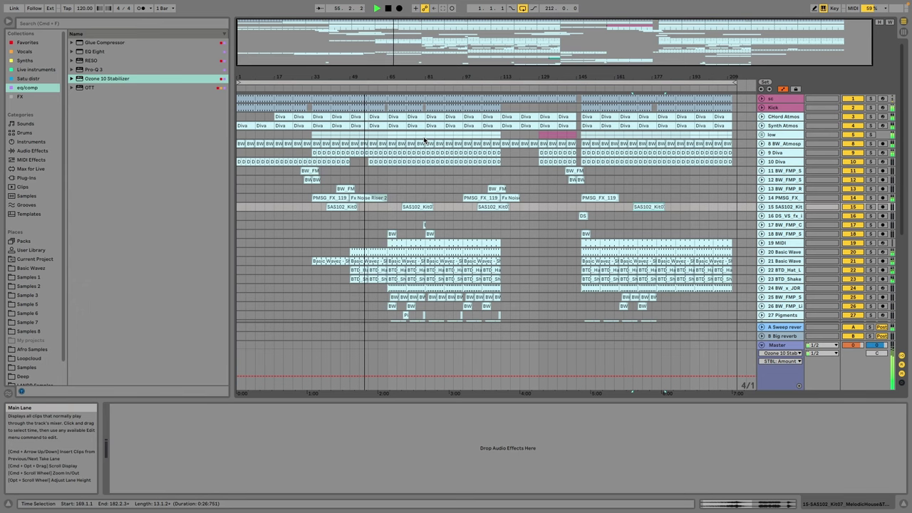
{"action": "scroll", "coordinate": [391, 187], "scroll_direction": "down", "scroll_amount": 5}
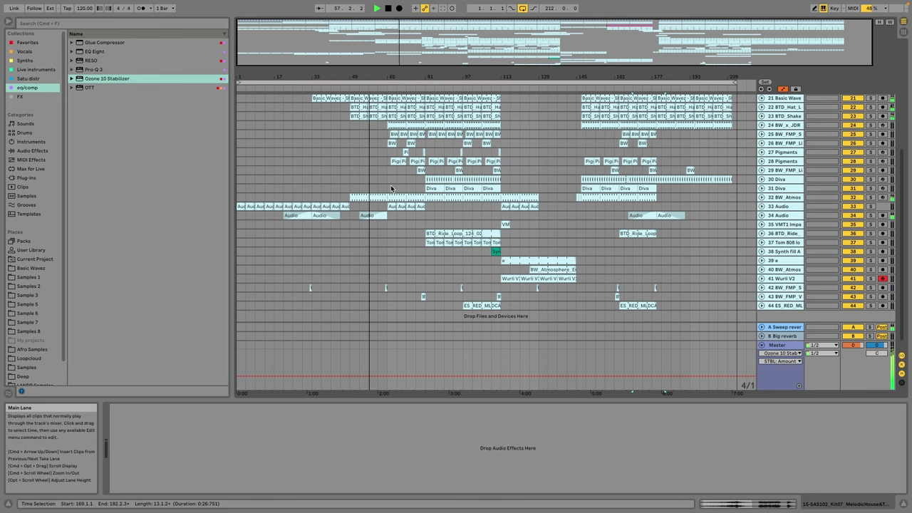
{"action": "scroll", "coordinate": [390, 187], "scroll_direction": "down", "scroll_amount": 1}
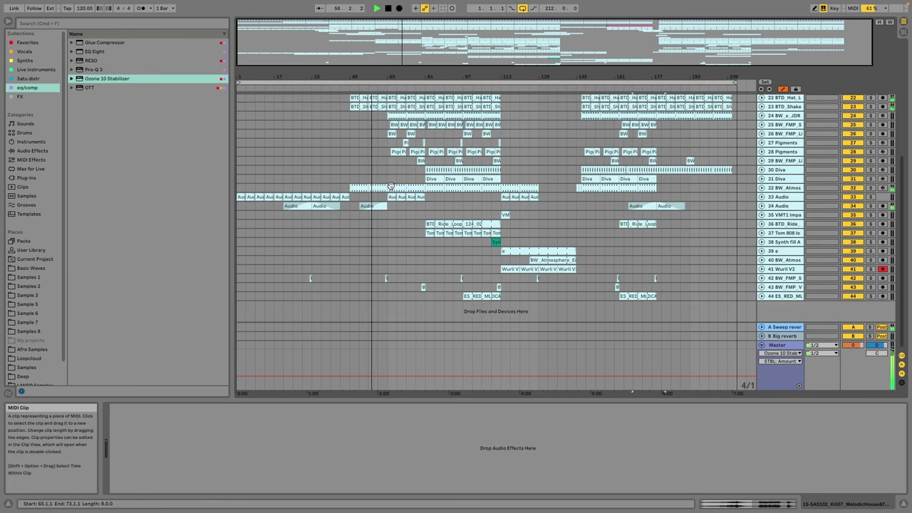
{"action": "scroll", "coordinate": [391, 187], "scroll_direction": "up", "scroll_amount": 5}
{"action": "scroll", "coordinate": [391, 184], "scroll_direction": "down", "scroll_amount": 5}
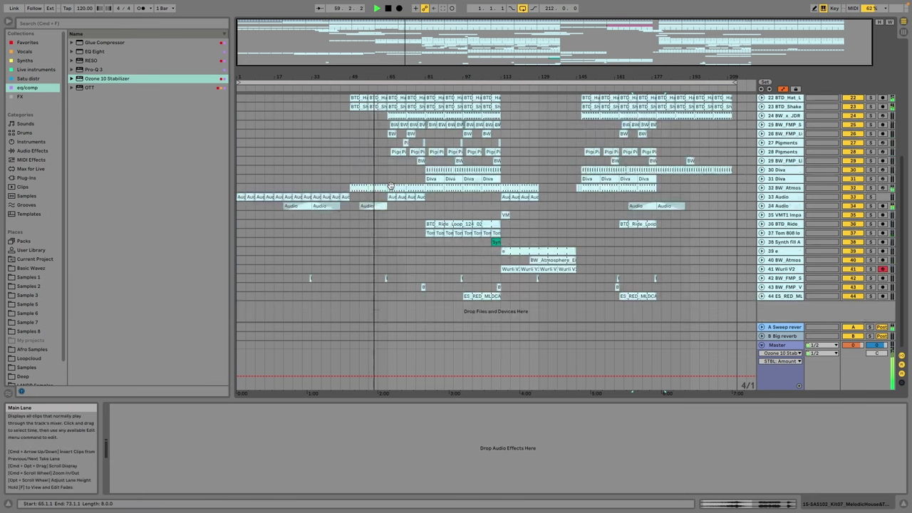
{"action": "left_click", "coordinate": [762, 133]}
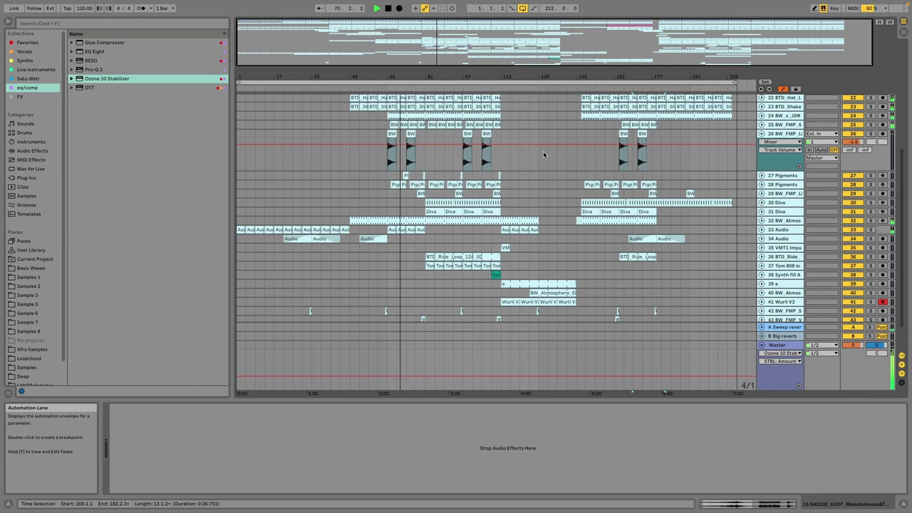
{"action": "scroll", "coordinate": [543, 151], "scroll_direction": "up", "scroll_amount": 3}
{"action": "scroll", "coordinate": [543, 151], "scroll_direction": "up", "scroll_amount": 5}
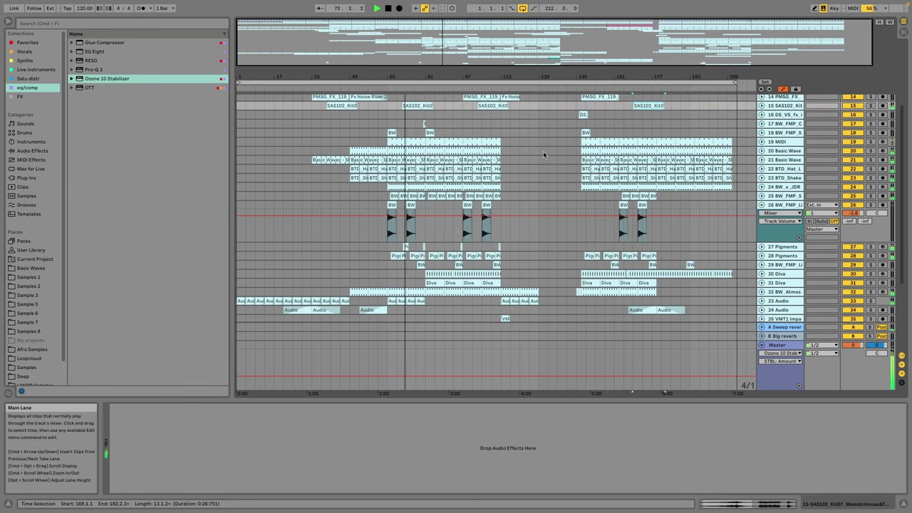
Step: Unfold track 27 to examine its clips, then fold tracks 26 and 27 again
{"action": "left_click", "coordinate": [794, 245]}
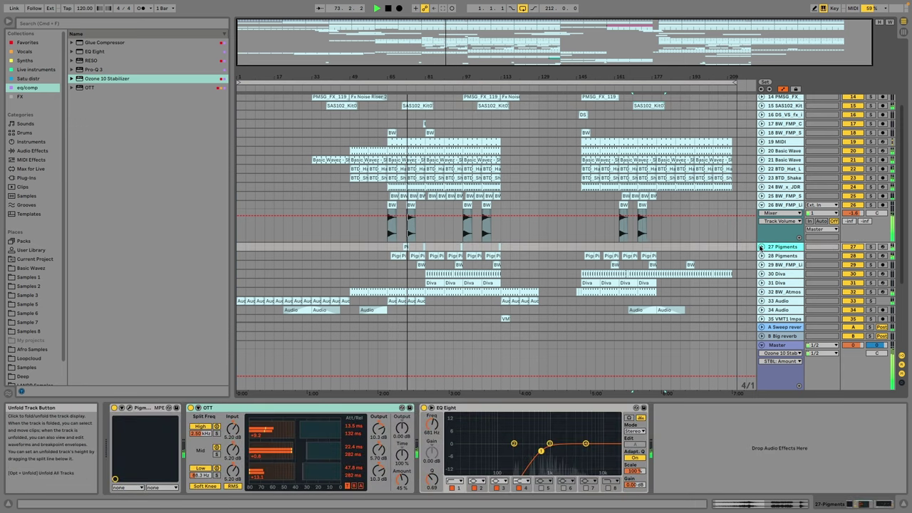
{"action": "key", "text": "Right"}
{"action": "left_click", "coordinate": [790, 206]}
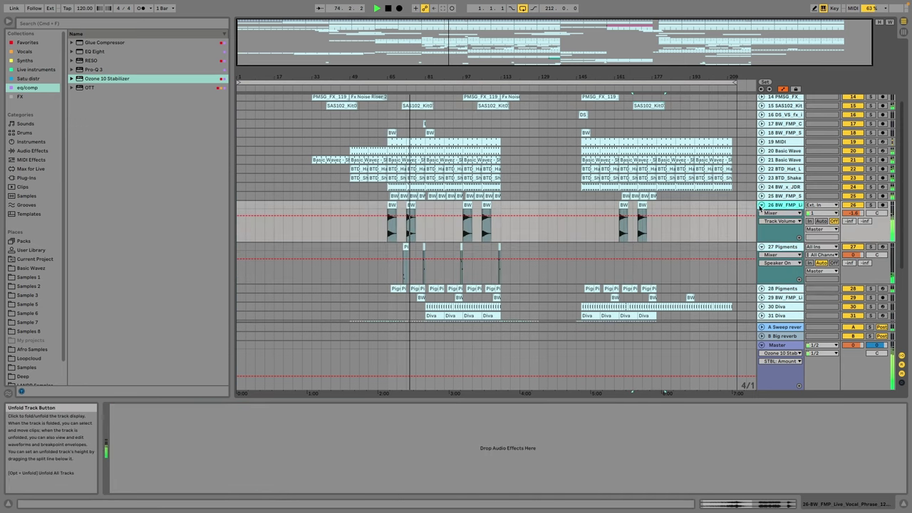
{"action": "left_click", "coordinate": [762, 205]}
{"action": "left_click", "coordinate": [762, 214]}
Step: Open the Master's Ozone 10 Stabilizer to check its processing during playback, and close its window
{"action": "left_click", "coordinate": [779, 346]}
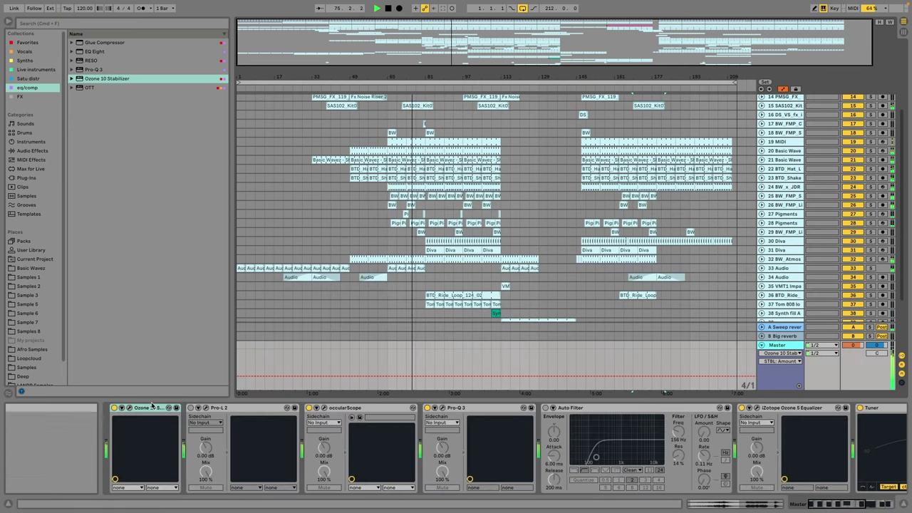
{"action": "left_click", "coordinate": [128, 408]}
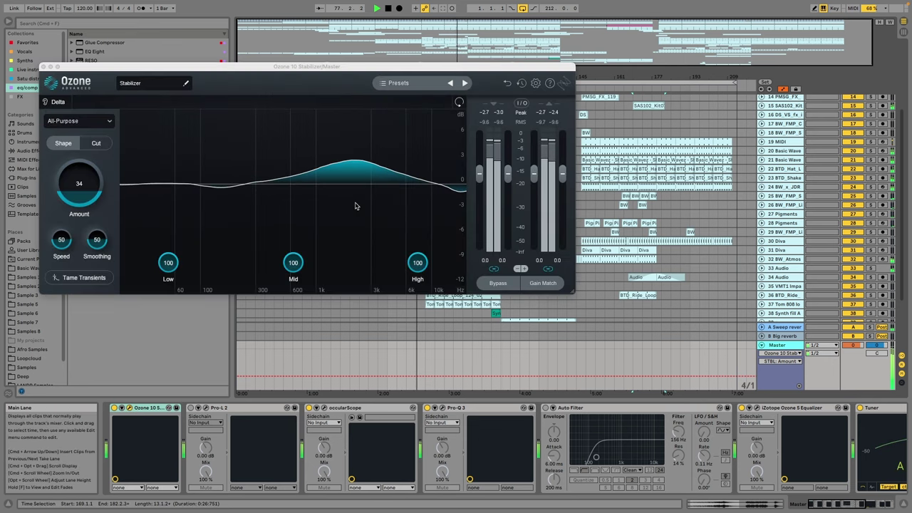
{"action": "left_click", "coordinate": [44, 67]}
Step: Look over all tracks from the first to track 44 during playback, checking track 36's ride loop
{"action": "scroll", "coordinate": [487, 219], "scroll_direction": "up", "scroll_amount": 6}
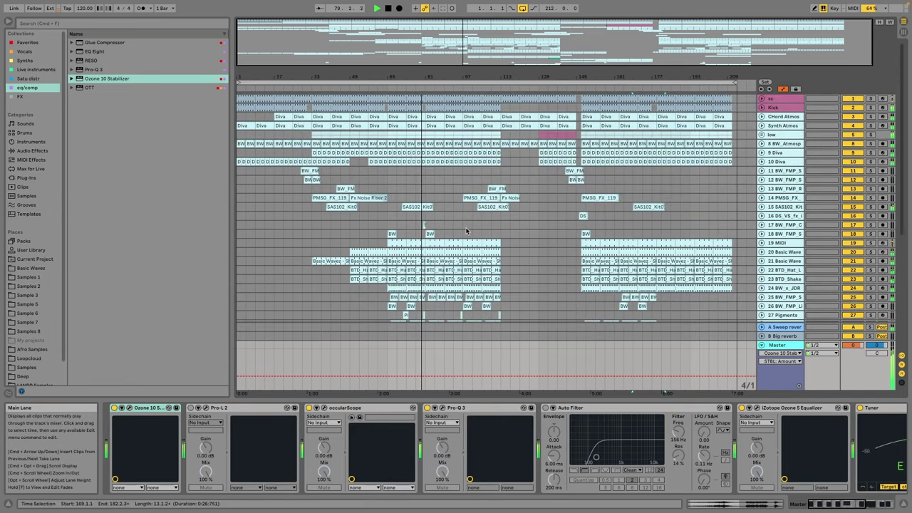
{"action": "scroll", "coordinate": [487, 219], "scroll_direction": "down", "scroll_amount": 2}
{"action": "scroll", "coordinate": [466, 227], "scroll_direction": "down", "scroll_amount": 8}
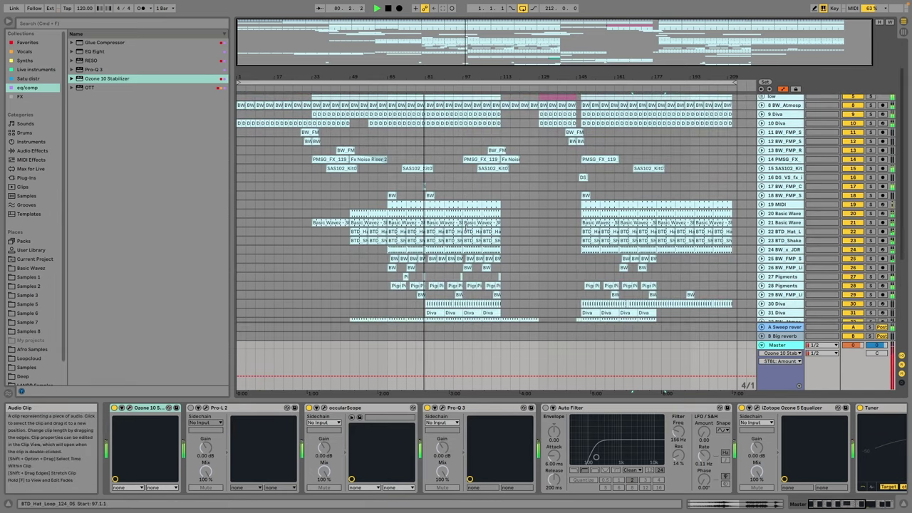
{"action": "scroll", "coordinate": [466, 228], "scroll_direction": "down", "scroll_amount": 3}
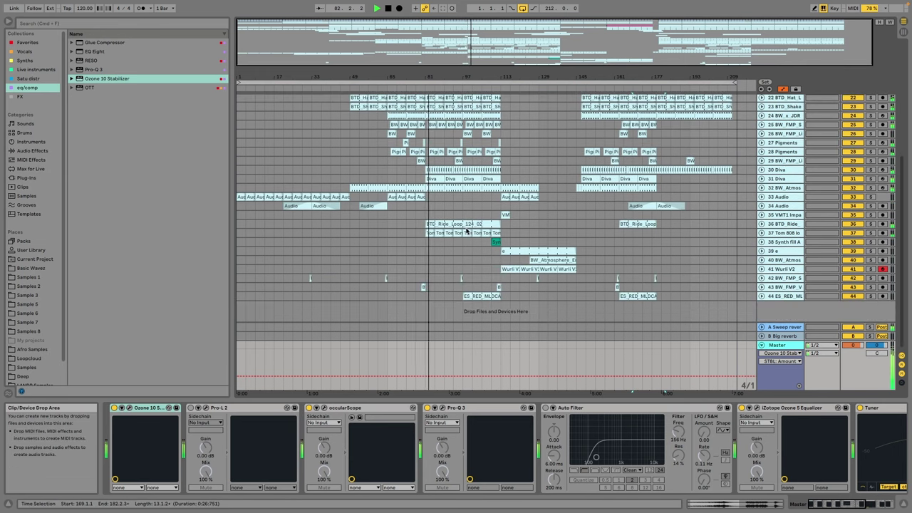
{"action": "left_click", "coordinate": [762, 225]}
{"action": "left_click", "coordinate": [763, 225]}
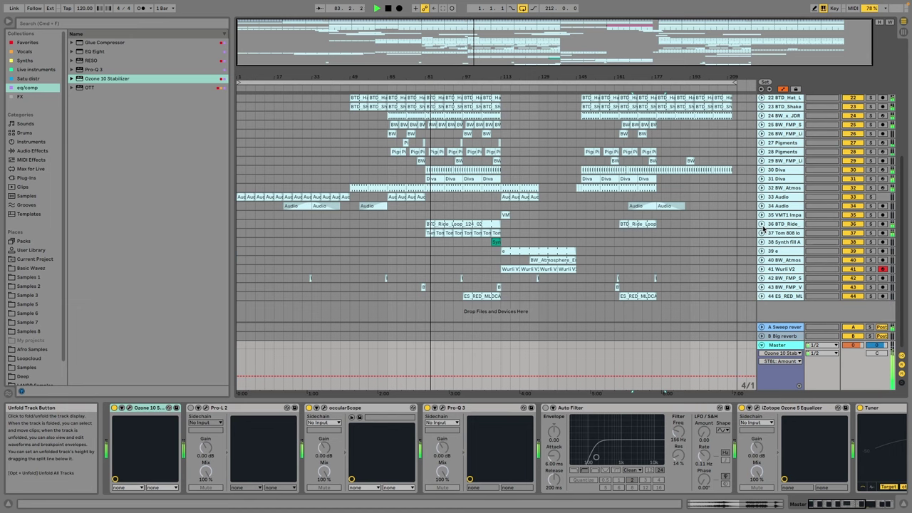
Step: Extend track 44's first drum loop clip back to start at bar 81, open the clip and unfold the track
{"action": "left_click_drag", "start_coordinate": [464, 296], "coordinate": [426, 298]}
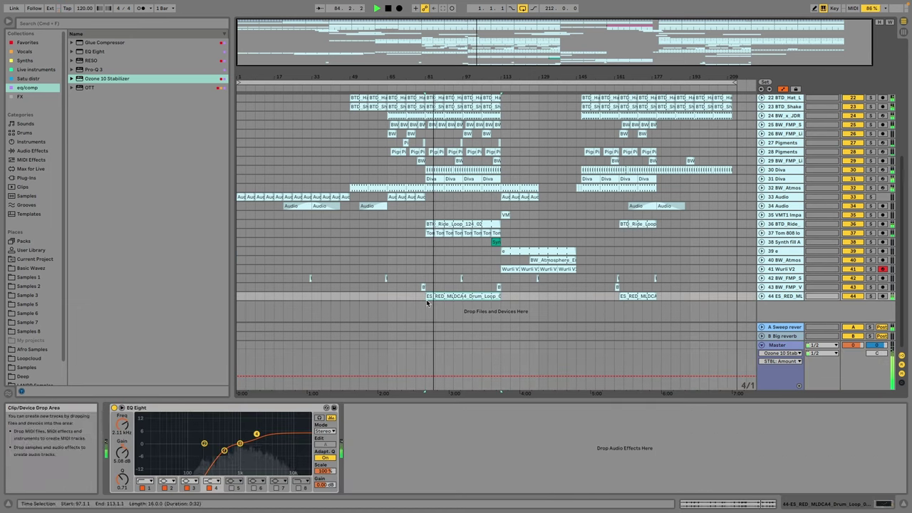
{"action": "double_click", "coordinate": [467, 297]}
{"action": "left_click", "coordinate": [762, 296]}
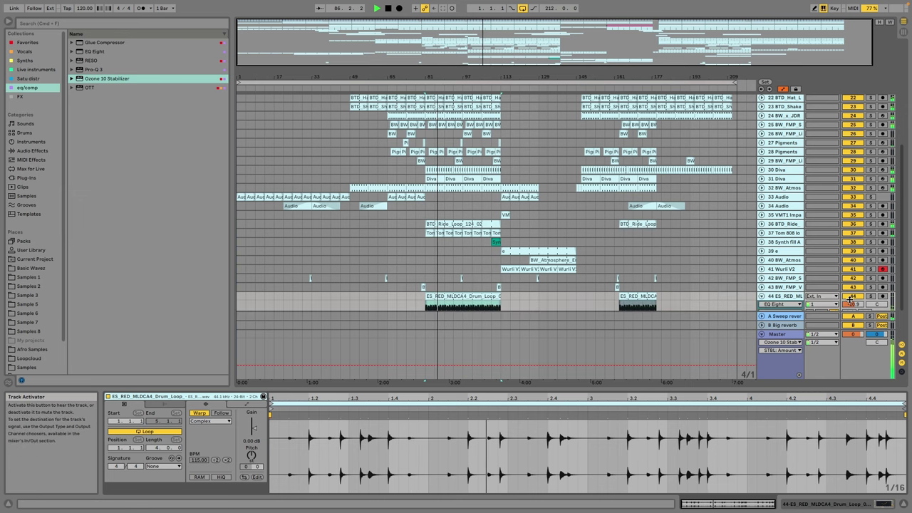
Step: Raise the low-cut frequency in track 44's EQ Eight to 612 Hz and fold the track
{"action": "scroll", "coordinate": [848, 273], "scroll_direction": "down", "scroll_amount": 2}
{"action": "double_click", "coordinate": [781, 253]}
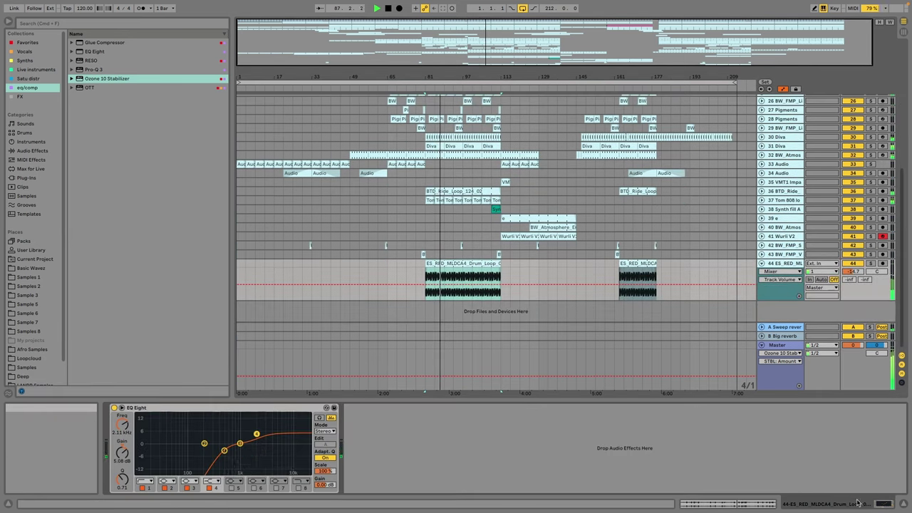
{"action": "left_click_drag", "start_coordinate": [223, 450], "coordinate": [229, 451]}
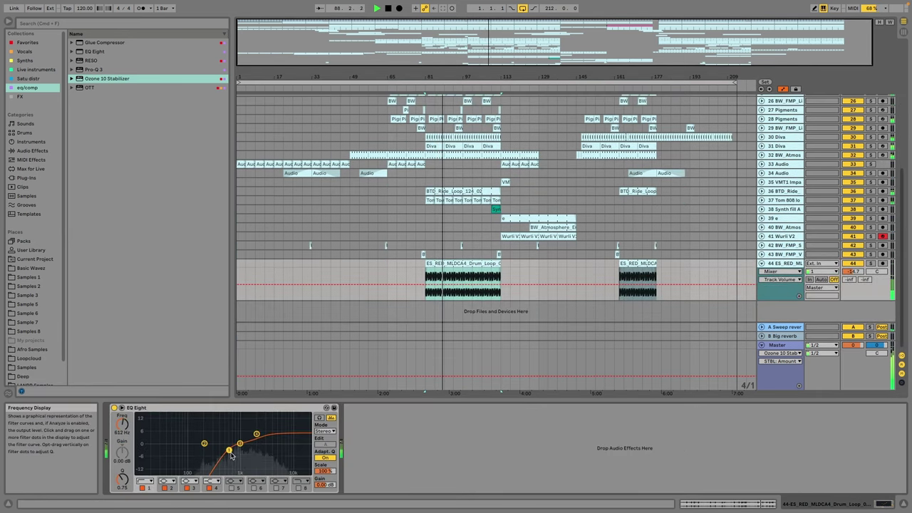
{"action": "left_click", "coordinate": [762, 269]}
Step: Review all tracks while the arrangement plays through to its end near bar 211, and stop playback
{"action": "scroll", "coordinate": [465, 204], "scroll_direction": "up", "scroll_amount": 10}
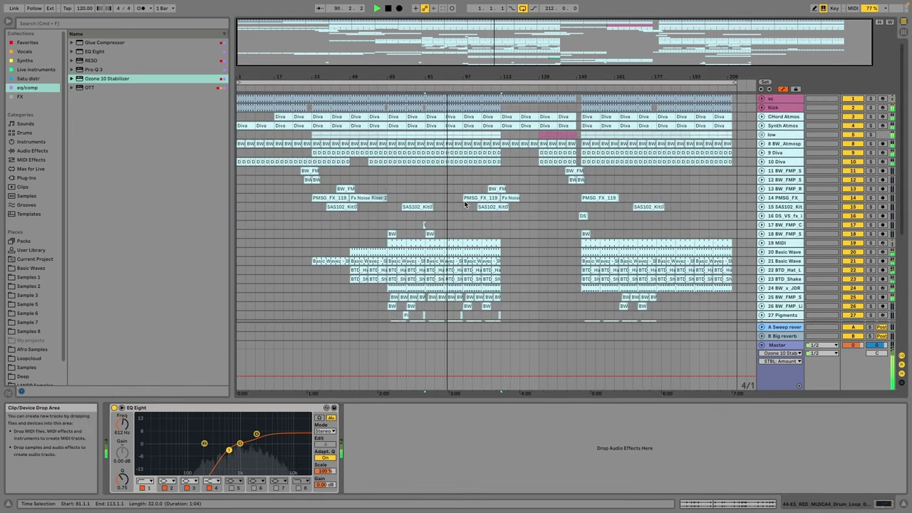
{"action": "scroll", "coordinate": [464, 205], "scroll_direction": "down", "scroll_amount": 10}
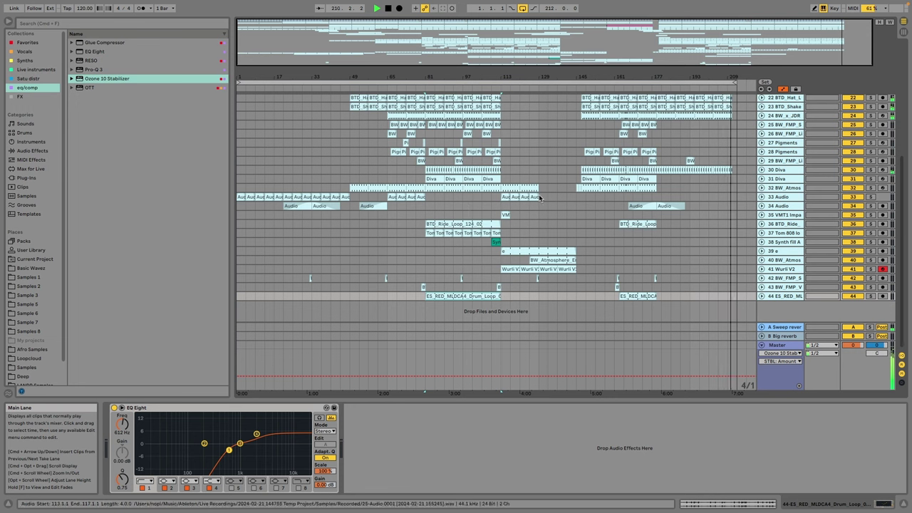
{"action": "scroll", "coordinate": [708, 155], "scroll_direction": "up", "scroll_amount": 1}
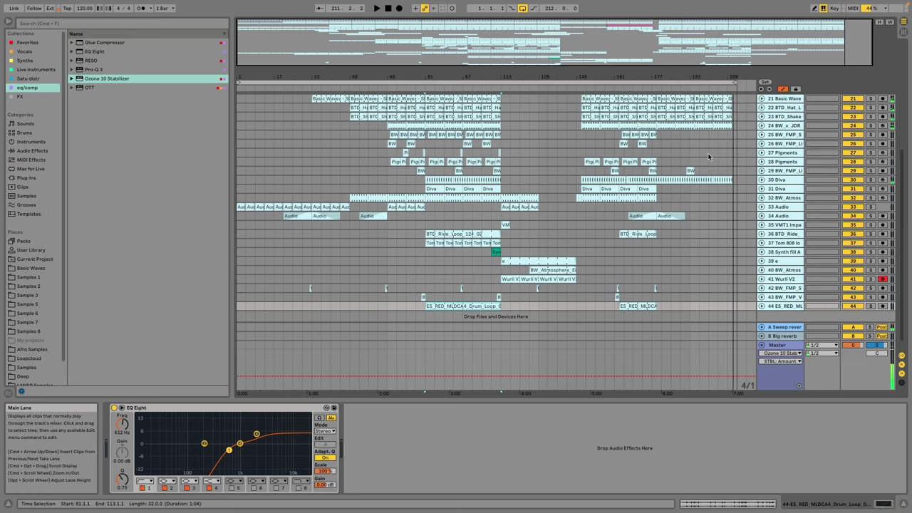
Step: Select the empty span from bar 81 to bar 113 on tracks 33 to 35
{"action": "left_click", "coordinate": [702, 156]}
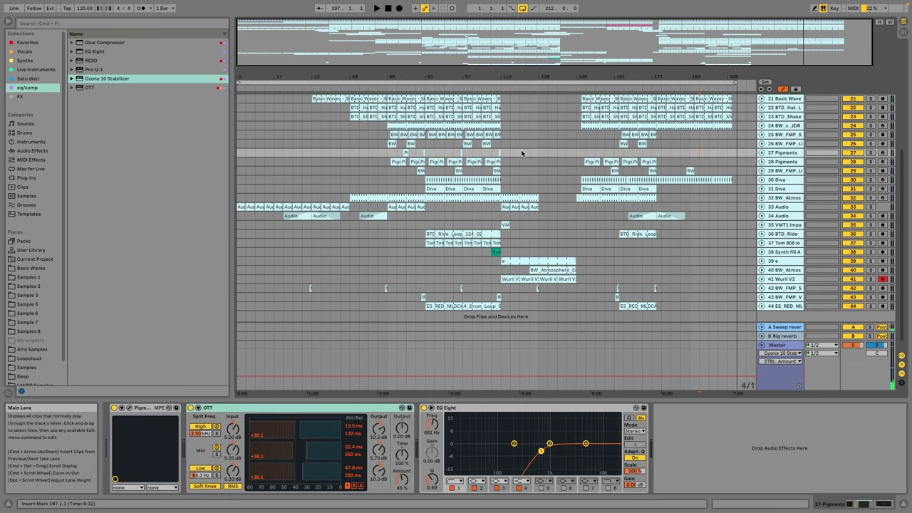
{"action": "left_click_drag", "start_coordinate": [511, 153], "coordinate": [500, 209]}
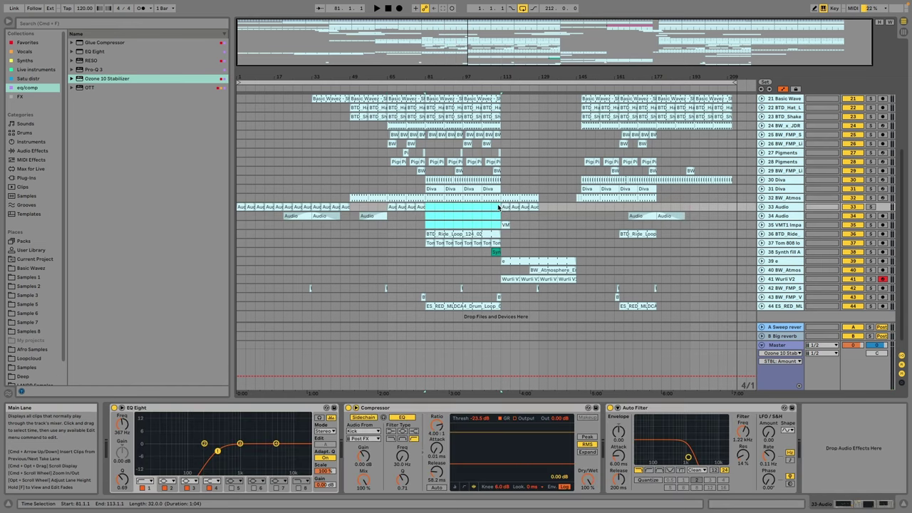
{"action": "scroll", "coordinate": [499, 207], "scroll_direction": "up", "scroll_amount": 3}
{"action": "scroll", "coordinate": [493, 209], "scroll_direction": "down", "scroll_amount": 4}
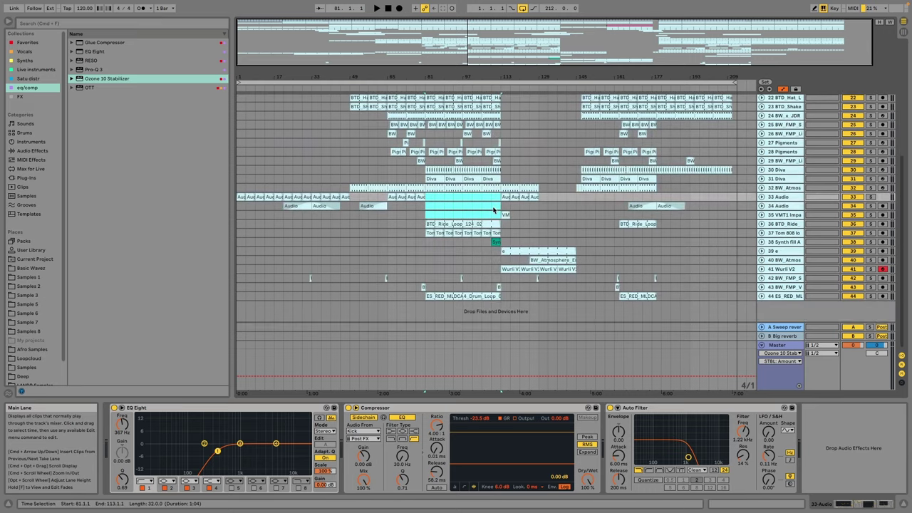
{"action": "left_click_drag", "start_coordinate": [500, 211], "coordinate": [436, 198]}
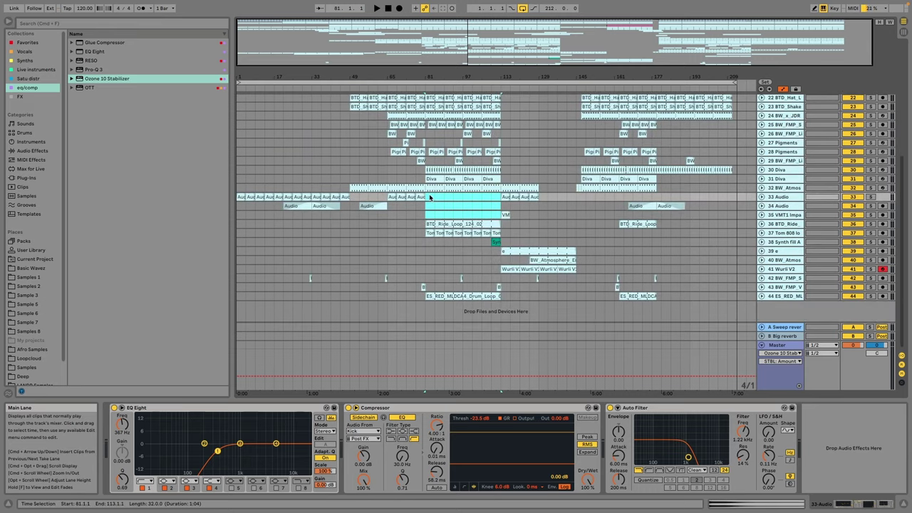